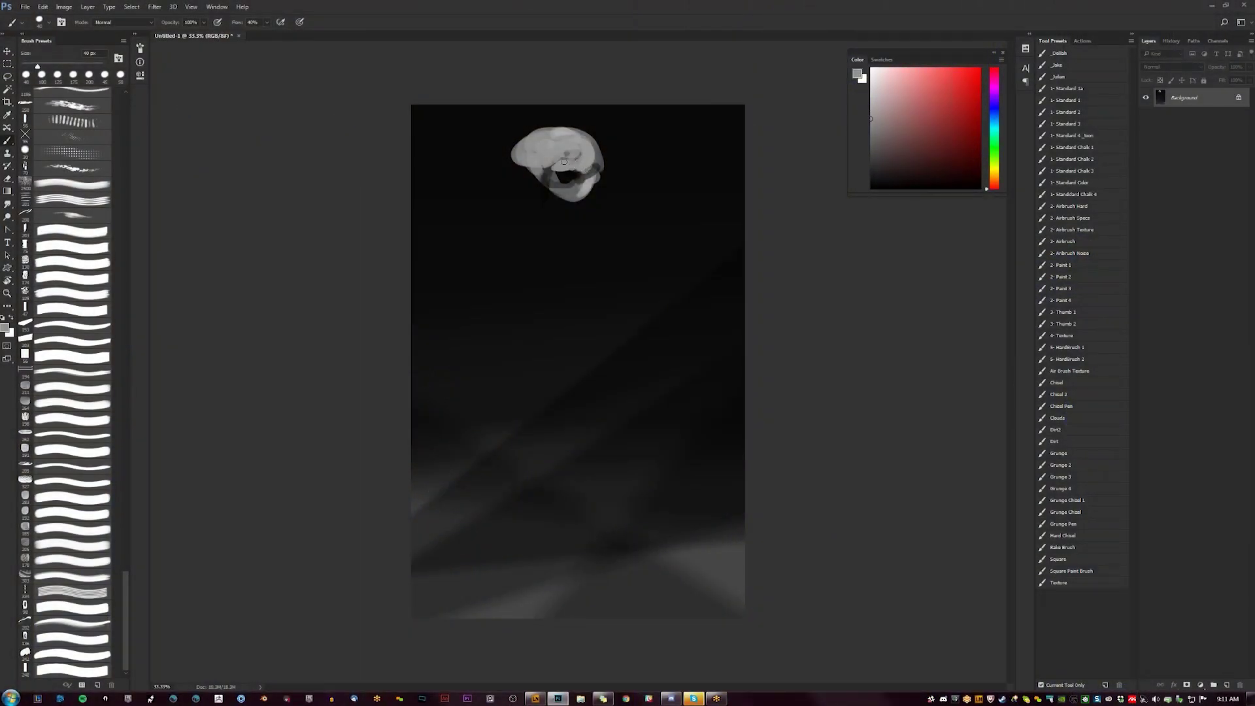
Step: Smooth the front of the grey head with a sampled grey and draw a thin black contour line across its middle
left_click(581, 146, "alt")
left_click_drag(526, 143, 520, 149)
key("d")
key("bracketleft")
left_click_drag(549, 168, 554, 164)
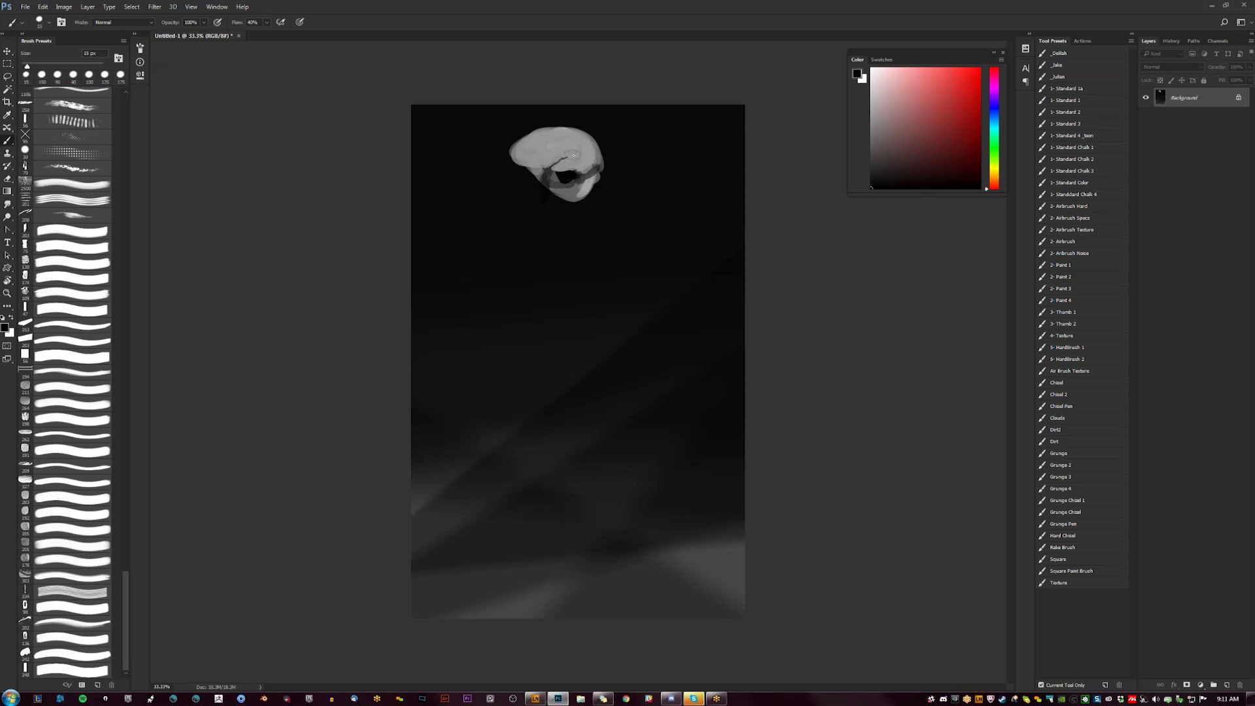
left_click(553, 167)
Step: Rework the black cavity and side of the grey head with sampled grey tones and a larger brush
key("bracketright")
key("bracketright")
key("bracketright")
left_click(575, 153, "alt")
left_click(563, 149, "alt")
mouse_move(574, 153)
left_mouse_down()
mouse_move(546, 144)
mouse_move(549, 163)
mouse_move(561, 158)
mouse_move(523, 164)
mouse_move(576, 147)
mouse_move(567, 183)
mouse_move(579, 188)
mouse_move(558, 179)
mouse_move(584, 168)
left_mouse_up()
left_click(556, 161, "alt")
left_click(573, 173, "alt")
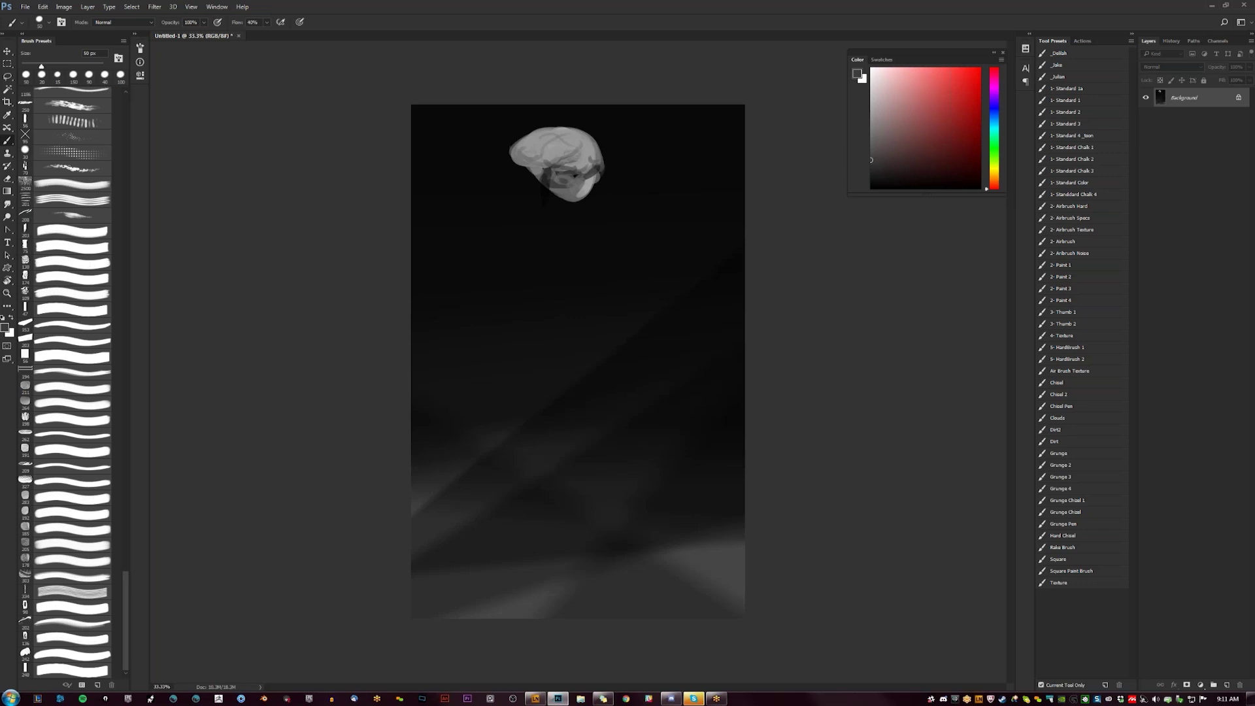
Step: Paint over the entire grey head with the near-black background colour using a much larger brush
left_click(462, 183, "alt")
key("]")
key("]")
key("]")
key("]")
key("]")
key("]")
key("]")
key("]")
key("]")
key("]")
mouse_move(523, 166)
left_mouse_down()
mouse_move(576, 138)
mouse_move(562, 172)
left_mouse_up()
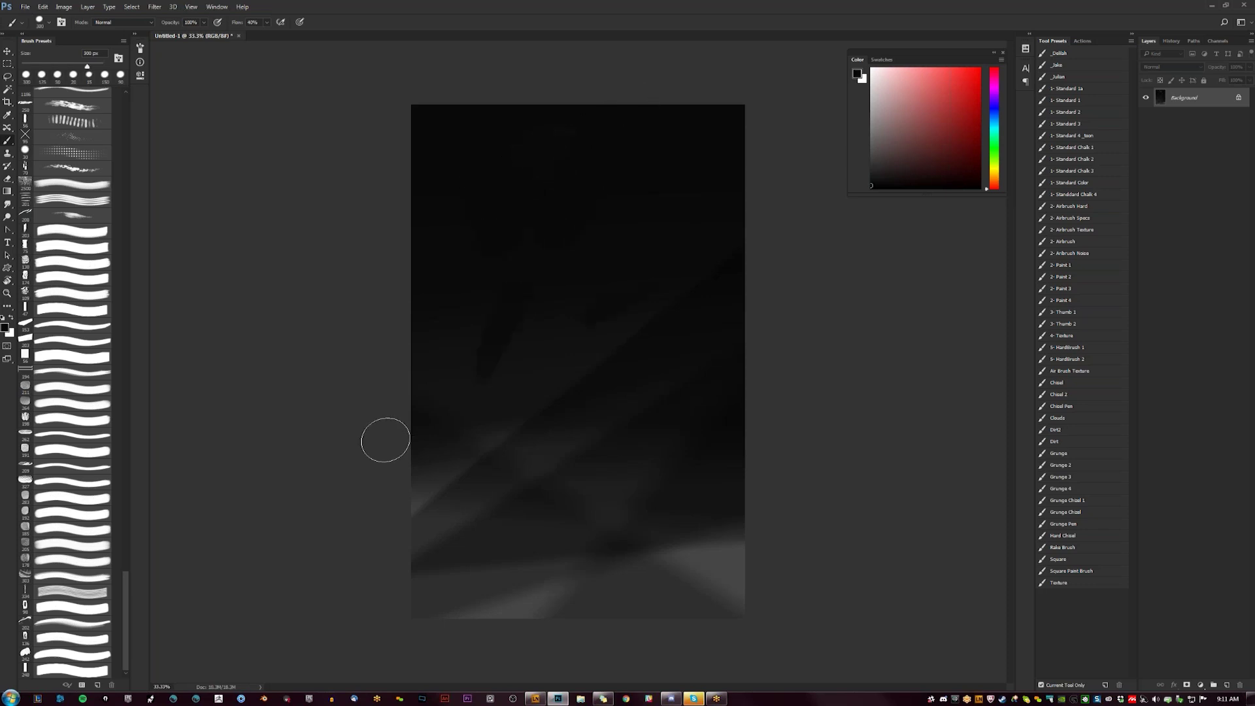
Step: Sweep broad strokes of sampled dark tones across the lower half of the background
mouse_move(415, 523)
left_mouse_down()
mouse_move(490, 504)
mouse_move(371, 278)
mouse_move(505, 258)
mouse_move(263, 641)
left_mouse_up()
left_click(641, 497, "alt")
mouse_move(640, 497)
left_mouse_down()
mouse_move(340, 620)
mouse_move(716, 242)
mouse_move(408, 430)
left_mouse_up()
Step: Apply a Color Balance adjustment to the midtones, shifting them +19 toward red and also toward yellow
key("ctrl+b")
left_click_drag(779, 143, 767, 167)
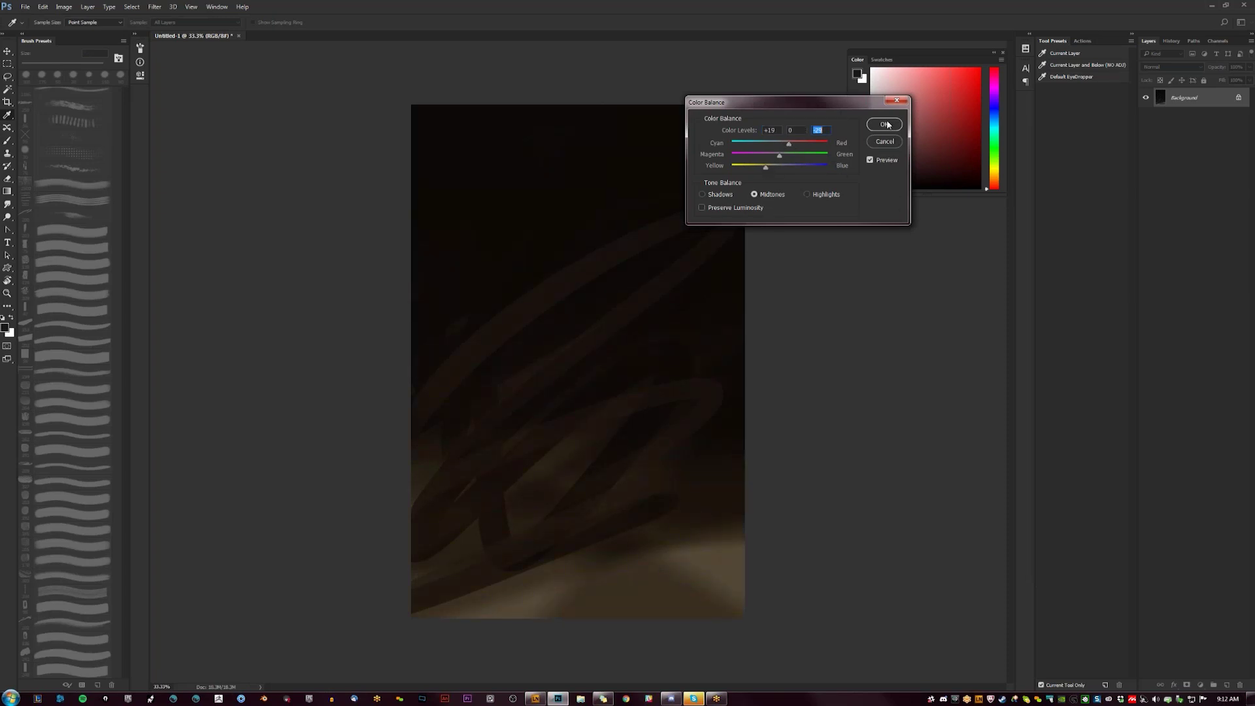
left_click(884, 124)
Step: Tint the background with downward orange-brown gradients, finishing with a darker brown one from the canvas top
key("g")
left_click(993, 178)
left_click(960, 91)
left_click_drag(565, 114, 549, 460)
left_click_drag(558, 270, 540, 605)
left_click(950, 180)
left_click_drag(568, 72, 540, 339)
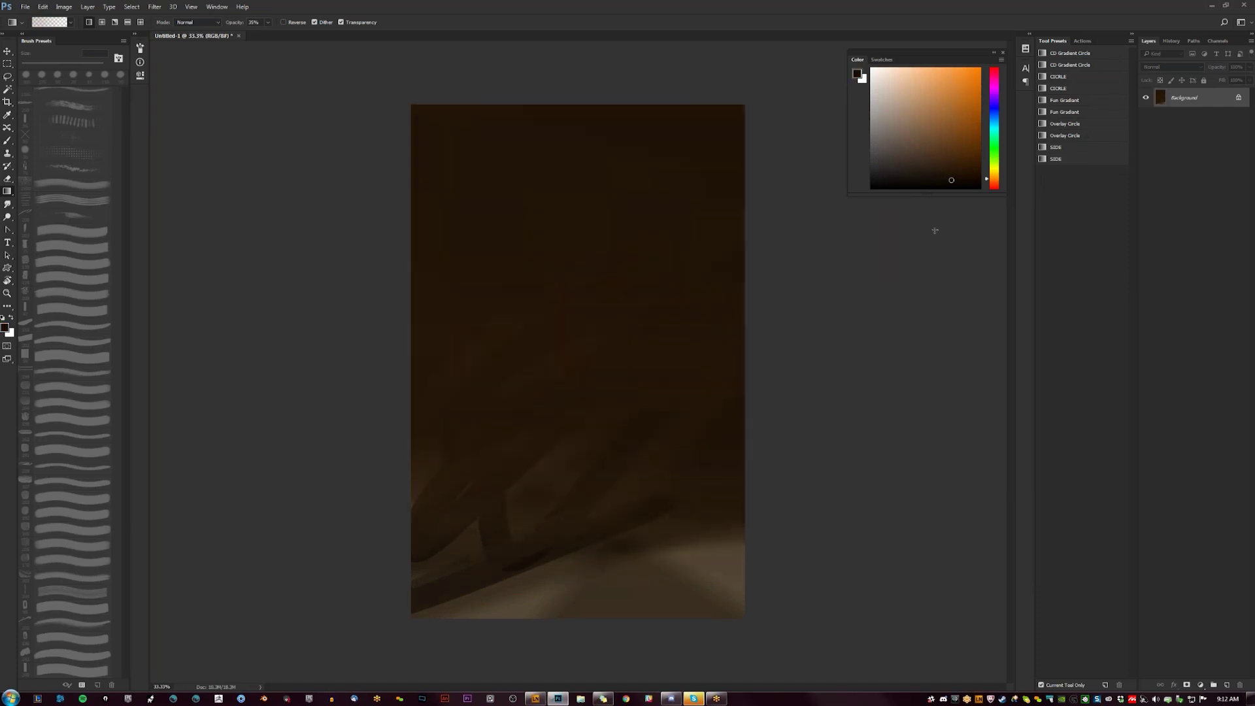
Step: Add dark red gradients rising from the bottom of the canvas
left_click_drag(993, 178, 993, 188)
left_click(952, 163)
left_click_drag(552, 627, 559, 382)
left_click_drag(569, 543, 610, 194)
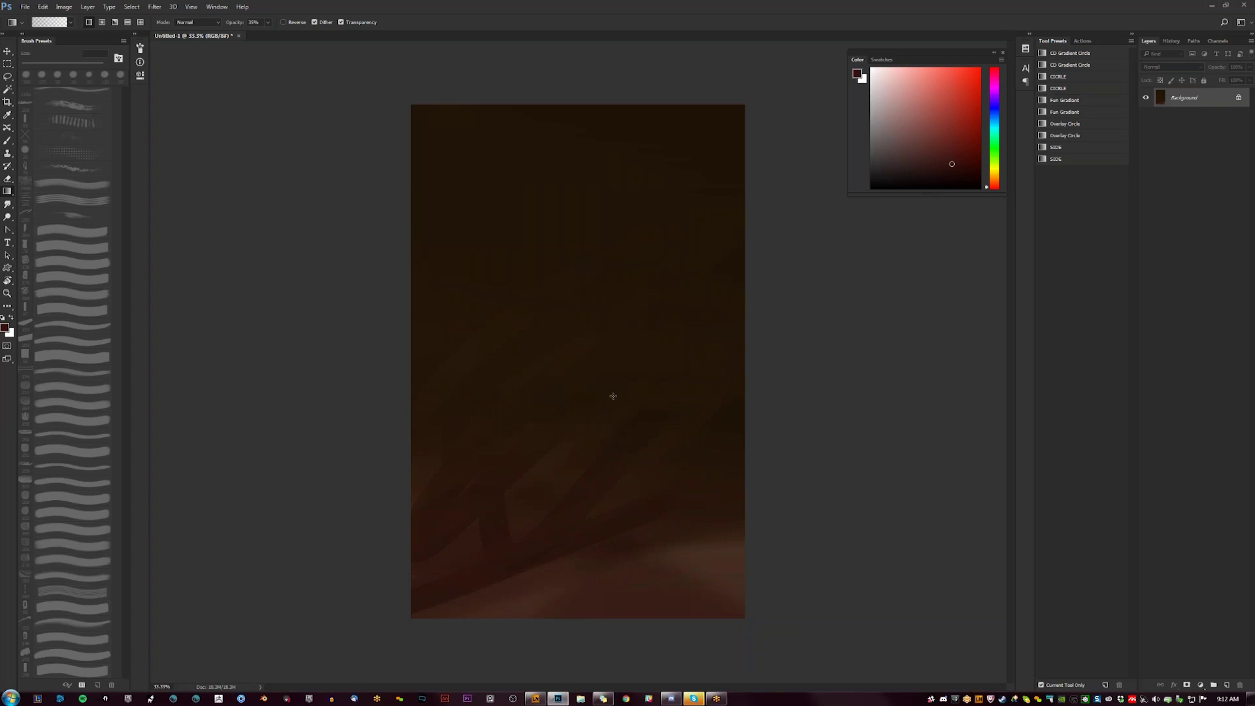
Step: Switch to the Brush tool and choose the first preset in the brush list
key("b")
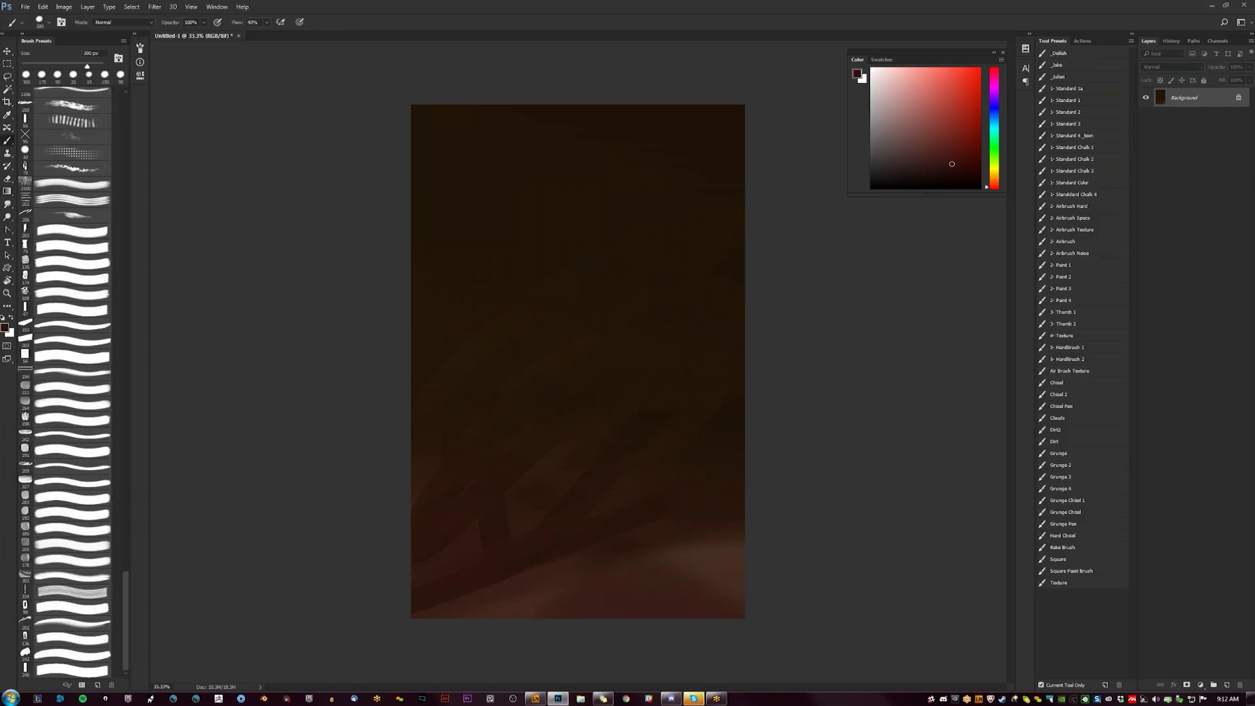
left_click(125, 96)
left_click(72, 94)
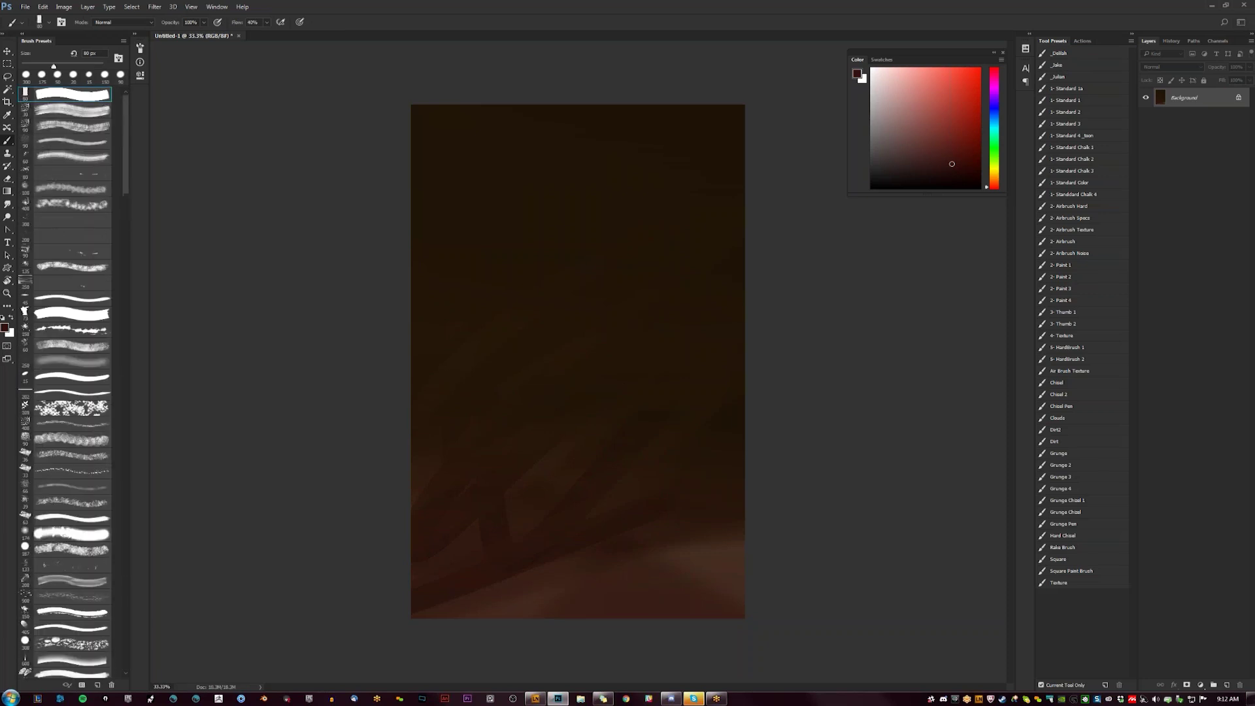
left_click_drag(553, 167, 614, 167)
key("ctrl+z")
left_click_drag(955, 103, 951, 92)
key("bracketright")
key("bracketright")
mouse_move(550, 173)
left_mouse_down()
mouse_move(594, 157)
mouse_move(569, 168)
left_mouse_up()
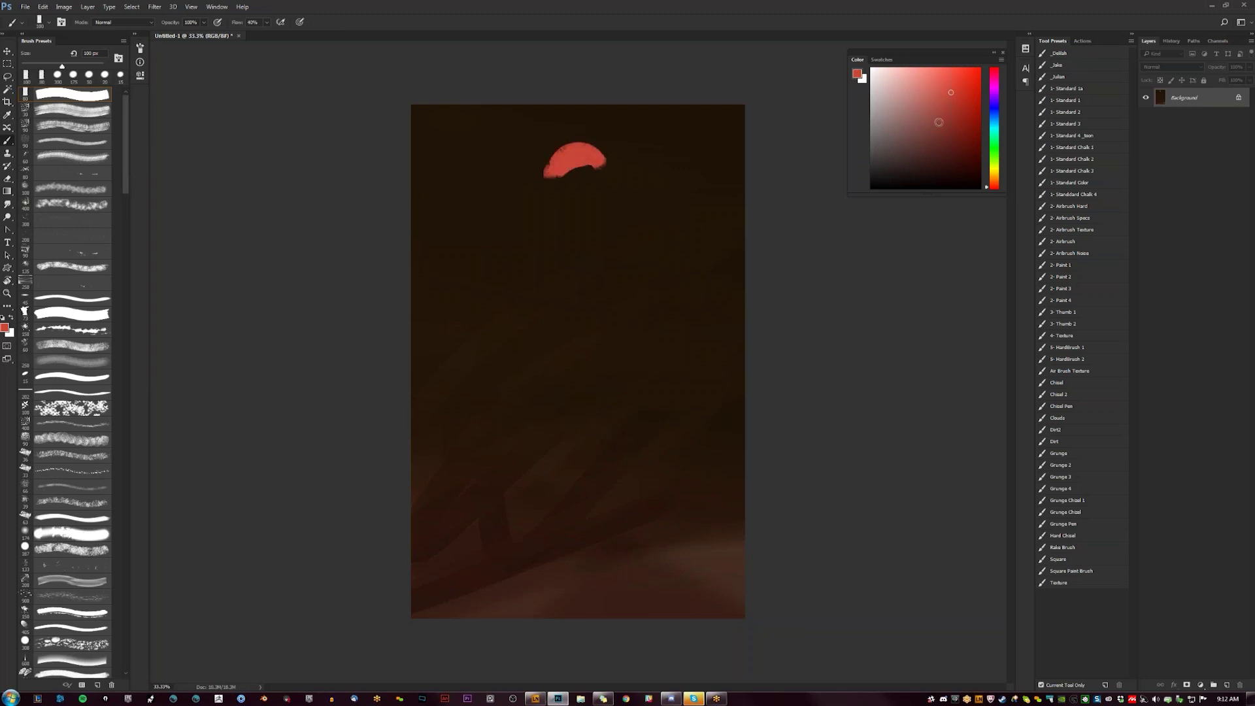
key("ctrl+z")
Step: Pick a medium-dark blue and paint a rounded head shape near the top of the canvas
left_click_drag(997, 159, 931, 140)
mouse_move(536, 155)
left_mouse_down()
mouse_move(600, 134)
mouse_move(559, 176)
mouse_move(605, 139)
mouse_move(574, 168)
mouse_move(610, 163)
mouse_move(558, 187)
left_mouse_up()
key("ctrl+z")
key("bracketleft")
key("bracketleft")
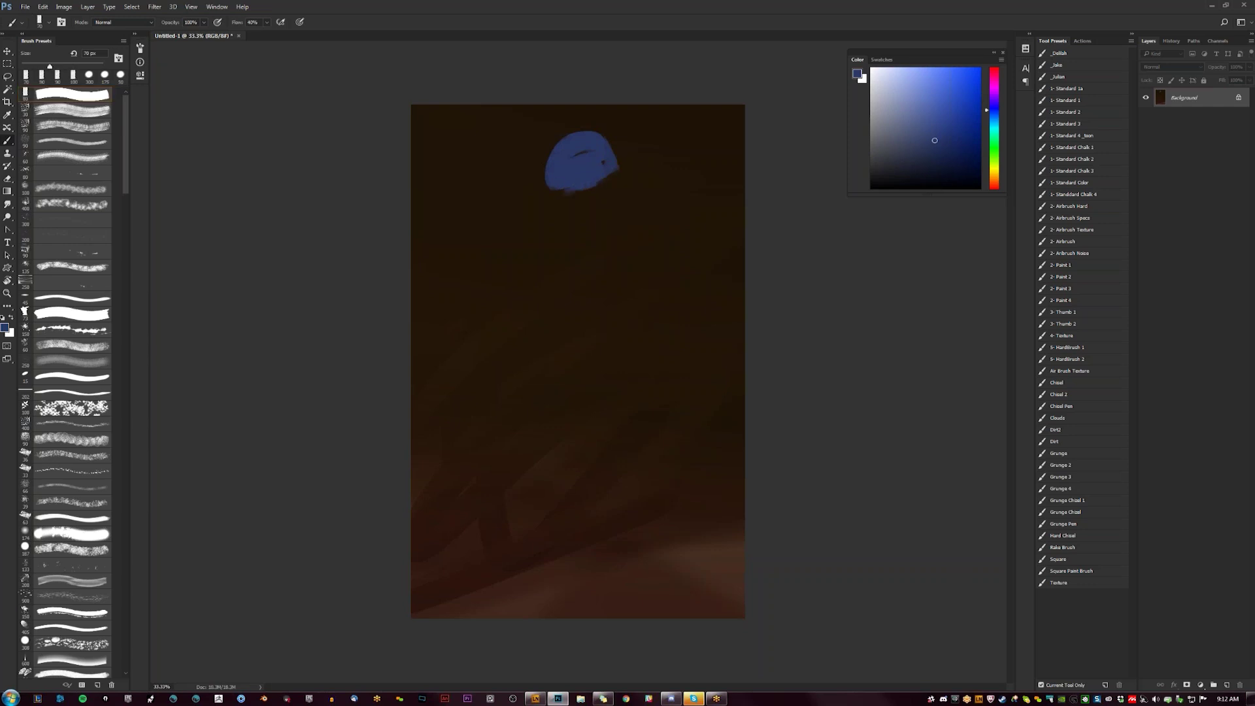
Step: Paint black accents along the lower edge and at both sides of the blue head with a smaller brush
key("d")
key("bracketleft")
left_click_drag(558, 186, 589, 174)
key("bracketleft")
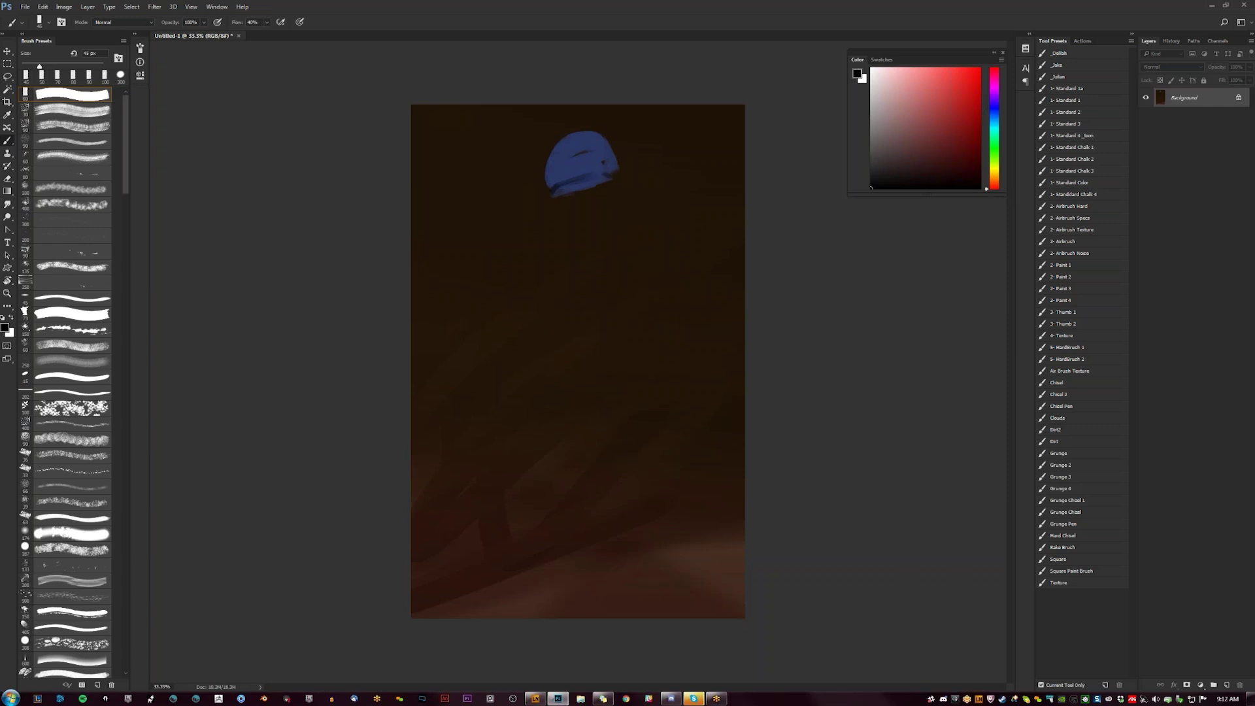
left_click(555, 184)
left_click(603, 168)
Step: Paint a pale blue highlight across the crown of the head
key("ctrl+shift+h")
left_click(582, 160, "alt")
left_click_drag(932, 105, 904, 84)
key("bracketleft")
mouse_move(543, 150)
left_mouse_down()
mouse_move(562, 137)
mouse_move(549, 150)
mouse_move(604, 158)
mouse_move(583, 134)
mouse_move(605, 163)
left_mouse_up()
left_click(587, 136, "alt")
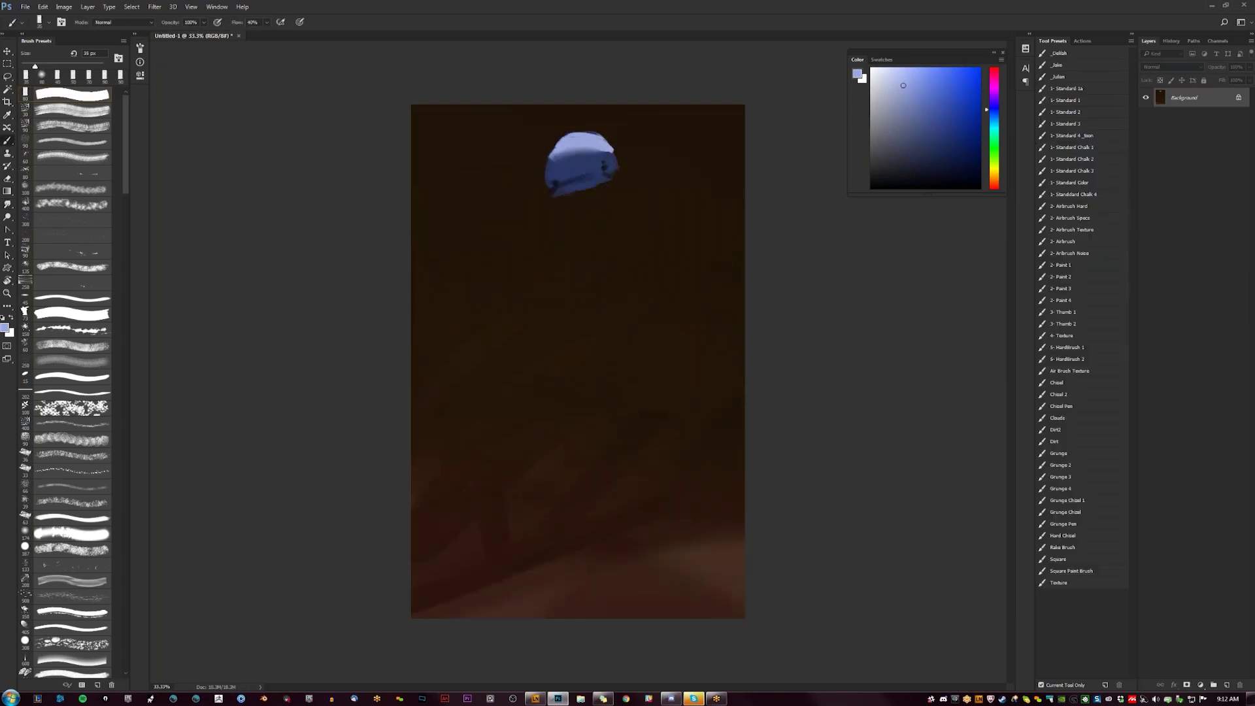
Step: Trim the crown's outline with the sampled background brown and shade the head's lower band in darker blue
left_click(575, 127, "alt")
mouse_move(573, 133)
left_mouse_down()
mouse_move(544, 156)
mouse_move(614, 137)
left_mouse_up()
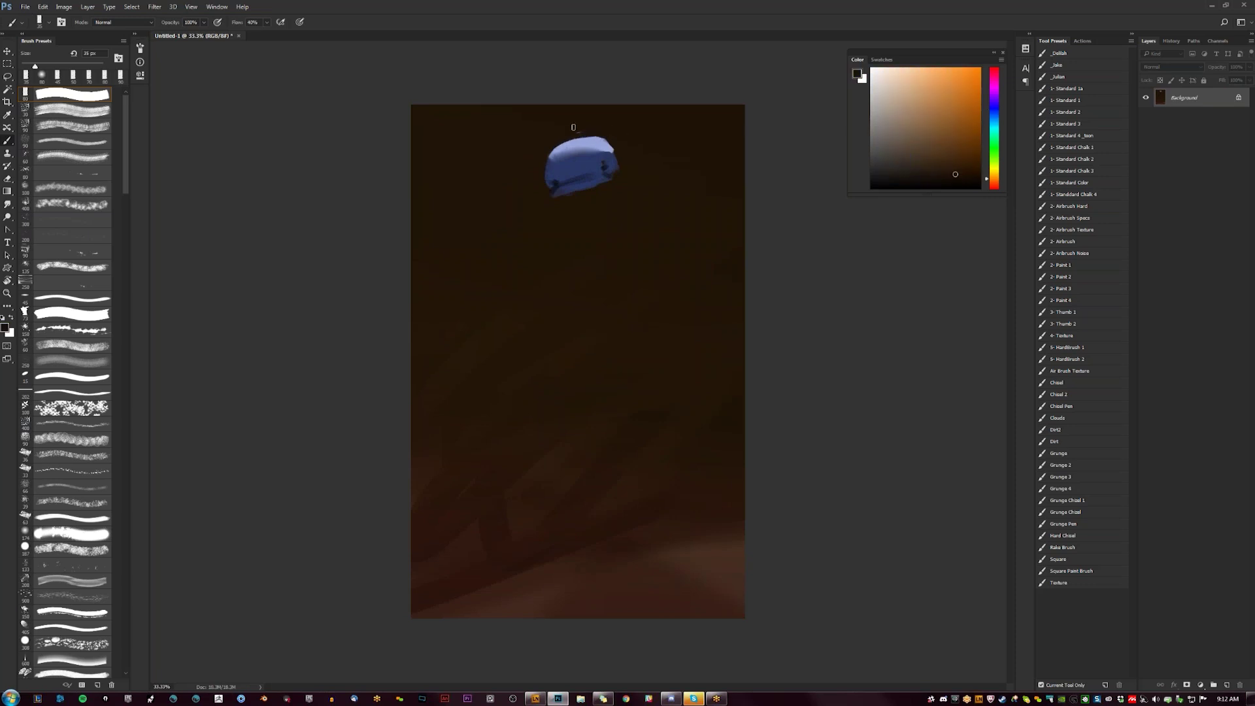
left_click(578, 168, "alt")
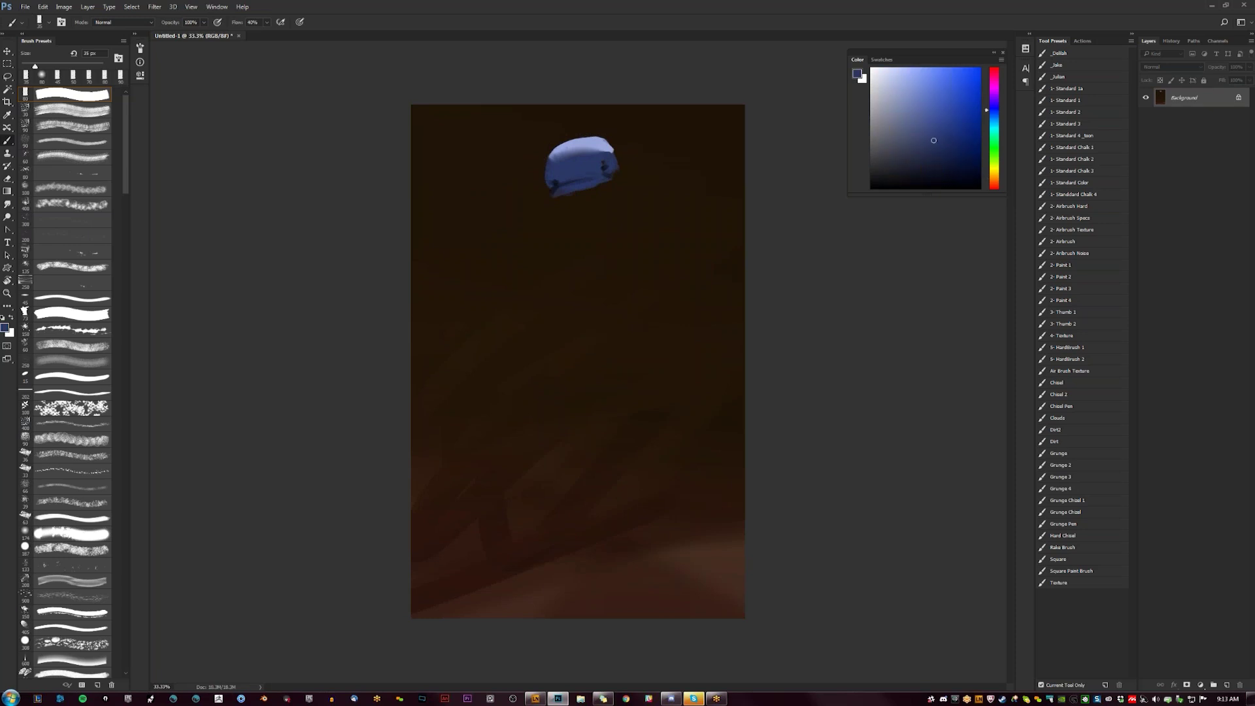
left_click(566, 181, "alt")
left_click_drag(564, 181, 596, 173)
Step: Flip the canvas horizontally and block in the jaw, chest and a round shoulder in dark blue with a larger brush
key("ctrl+shift+h")
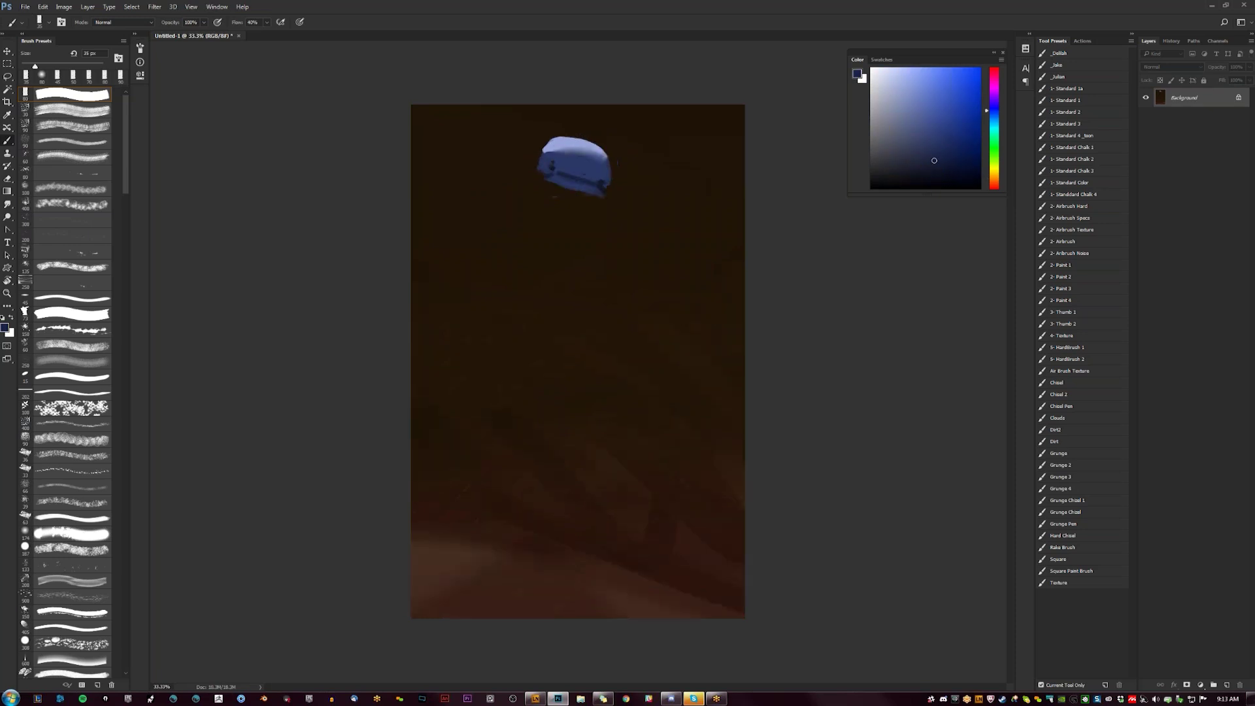
key("bracketright")
key("bracketright")
key("bracketright")
key("bracketright")
key("bracketright")
mouse_move(554, 188)
left_mouse_down()
mouse_move(594, 204)
mouse_move(539, 189)
mouse_move(515, 218)
mouse_move(475, 211)
mouse_move(498, 217)
mouse_move(479, 243)
mouse_move(507, 234)
mouse_move(486, 221)
mouse_move(532, 195)
mouse_move(538, 222)
mouse_move(549, 211)
mouse_move(594, 228)
mouse_move(568, 238)
mouse_move(514, 223)
mouse_move(549, 230)
mouse_move(540, 218)
mouse_move(560, 242)
mouse_move(559, 215)
mouse_move(606, 225)
left_mouse_up()
key("bracketleft")
key("bracketright")
key("]")
key("]")
left_click(582, 172, "alt")
key("[")
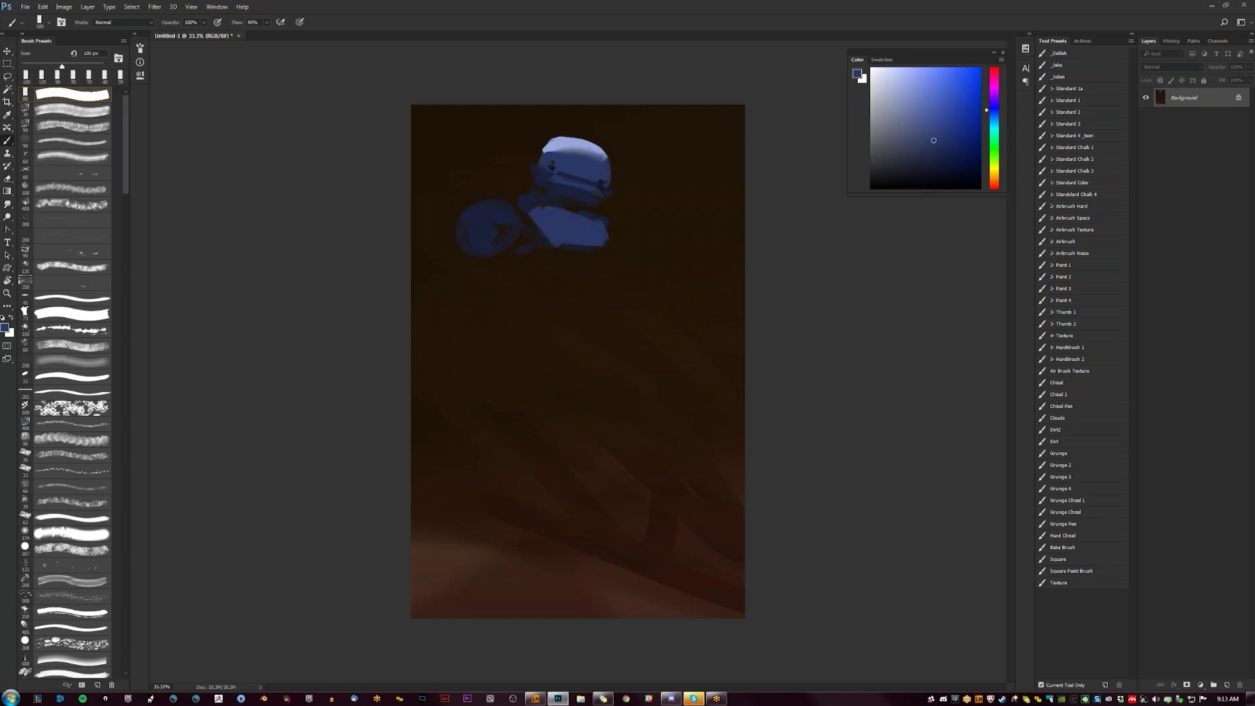
Step: Flip the canvas back and refine the chest's lower edge and the area beneath the shoulder with sampled blue
key("F2")
left_click_drag(565, 249, 560, 248)
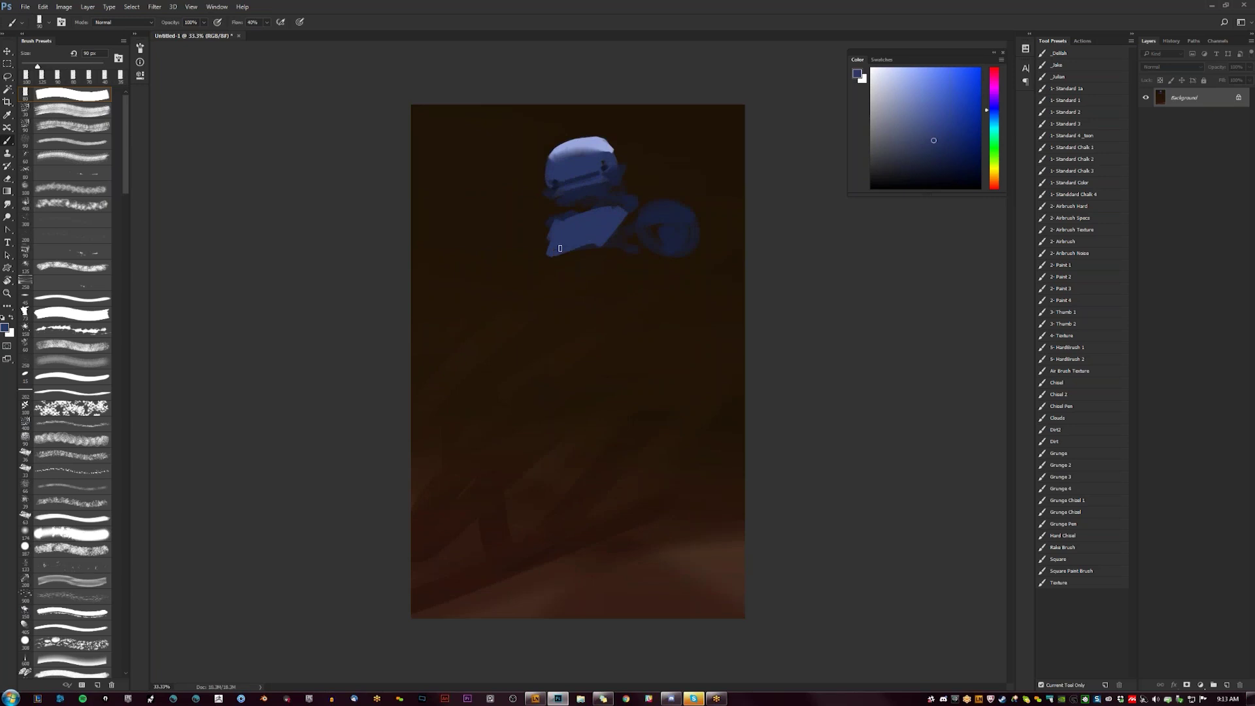
left_click(596, 169, "alt")
left_click_drag(550, 254, 598, 242)
left_click_drag(635, 261, 628, 254)
Step: Paint a pale blue highlight along the top of the shoulder and neckline
left_click(585, 141, "alt")
mouse_move(626, 196)
left_mouse_down()
mouse_move(641, 200)
mouse_move(627, 207)
mouse_move(687, 206)
mouse_move(654, 209)
mouse_move(691, 223)
mouse_move(654, 207)
mouse_move(689, 228)
mouse_move(689, 215)
left_mouse_up()
key("bracketright")
key("bracketright")
left_click(637, 216, "alt")
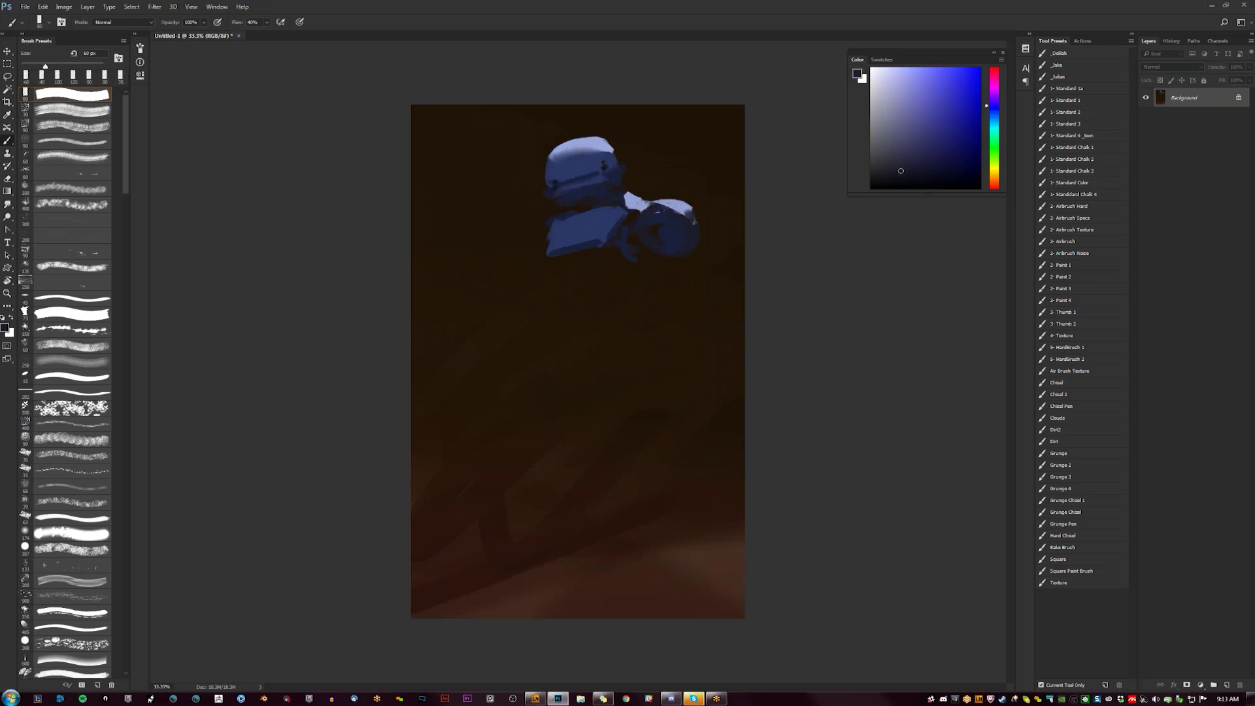
Step: Flip the canvas horizontally and rework the dark details at the ear and front of the head with sampled blues
key("ctrl+shift+h")
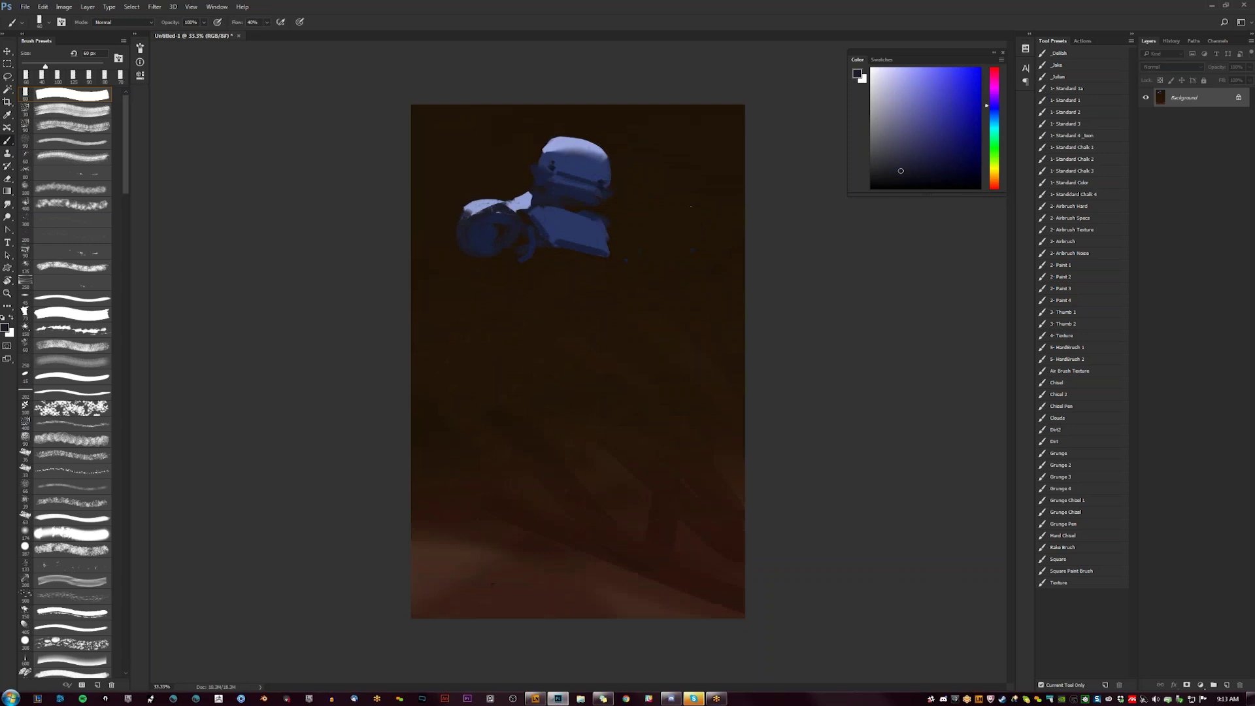
left_click(568, 158, "alt")
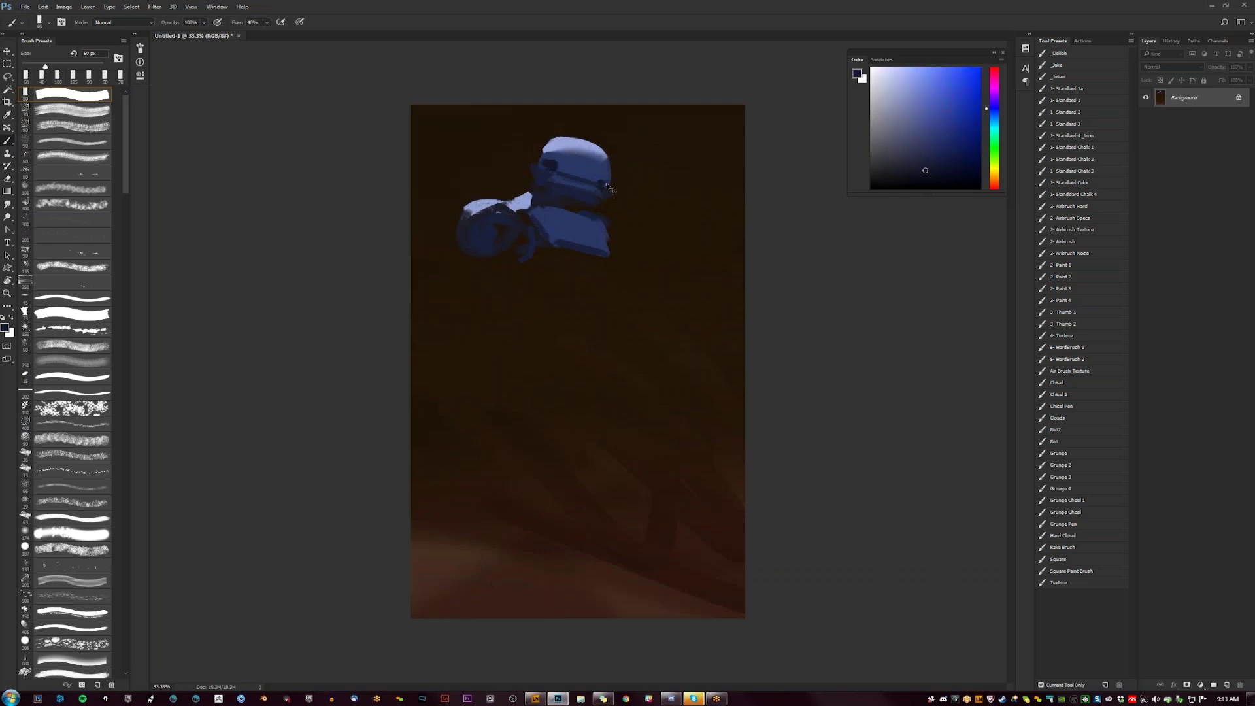
key("bracketleft")
left_click(563, 162, "alt")
left_click(551, 168)
key("[")
left_click(604, 185)
Step: Shape a small ear piece at the back of the head with sampled light and dark blues and a finer brush
left_click(539, 170, "alt")
left_click(555, 145, "alt")
key("[")
key("[")
key("[")
left_click(533, 167)
left_click(533, 170)
left_click(538, 177, "alt")
left_click(530, 169)
left_click(604, 148, "alt")
key("bracketleft")
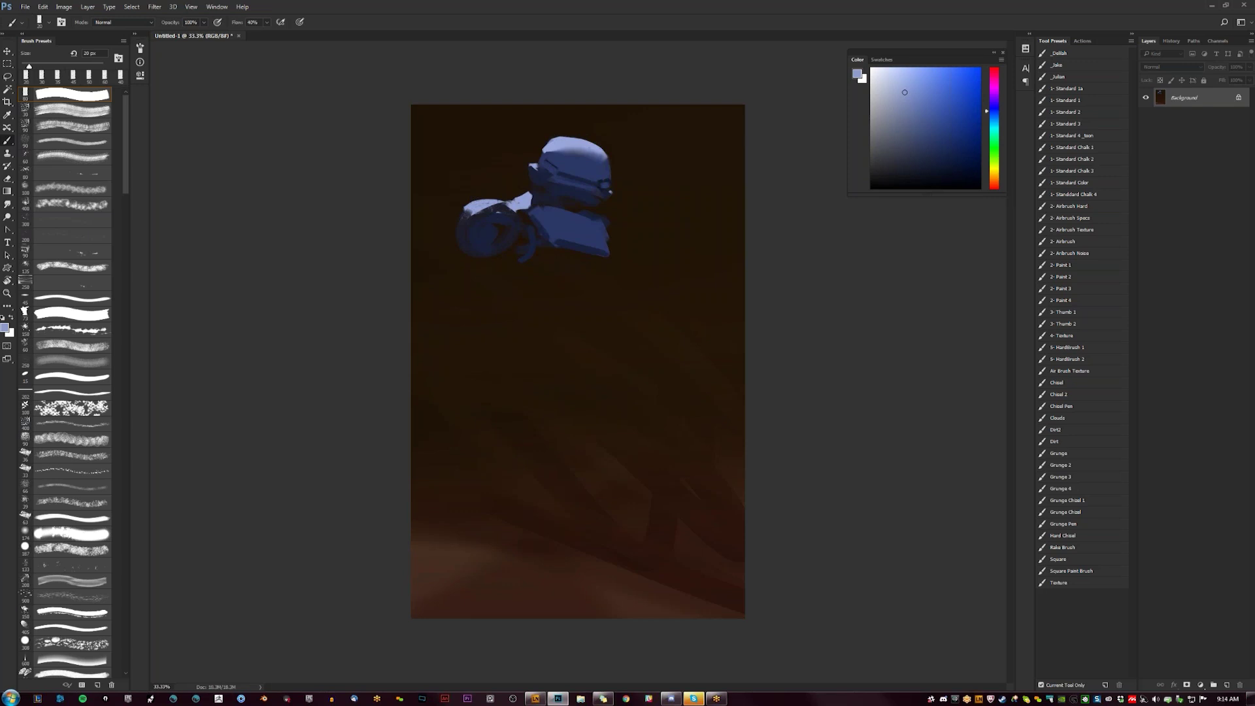
Step: Paint near-black shadows in the neck gap under the head and between the chest and shoulder
key("d")
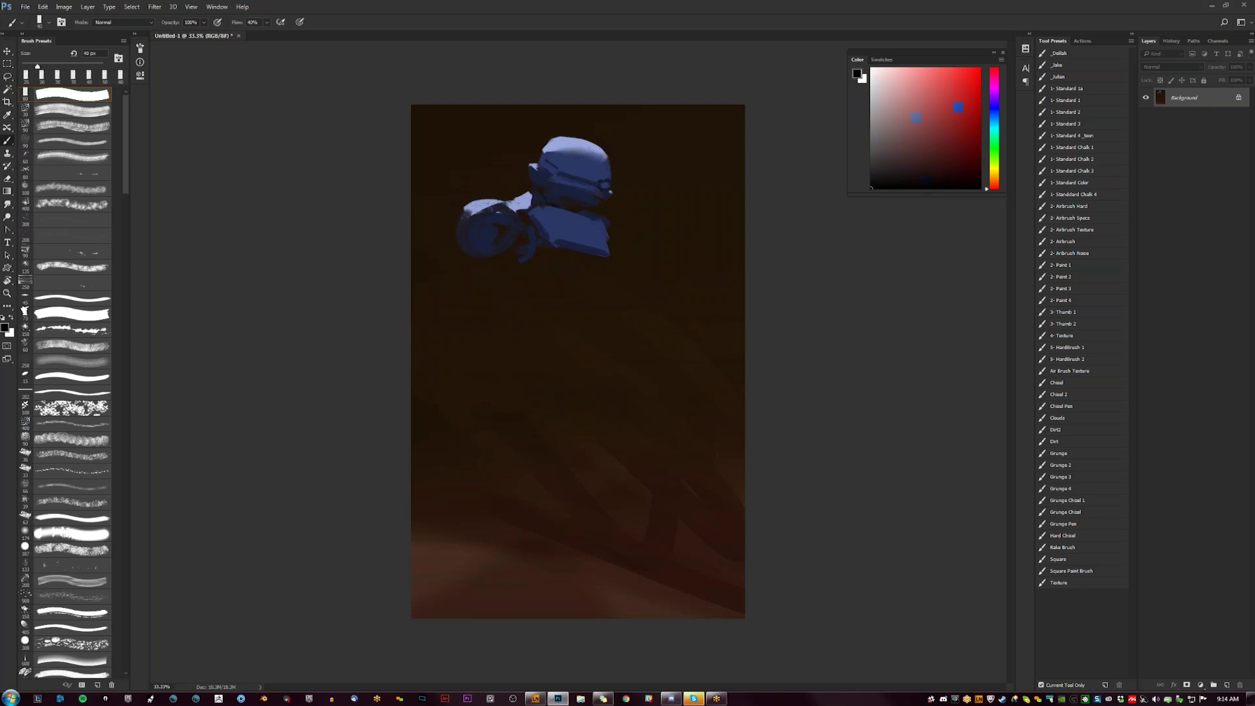
left_click_drag(551, 200, 581, 209)
left_click(575, 207, "alt")
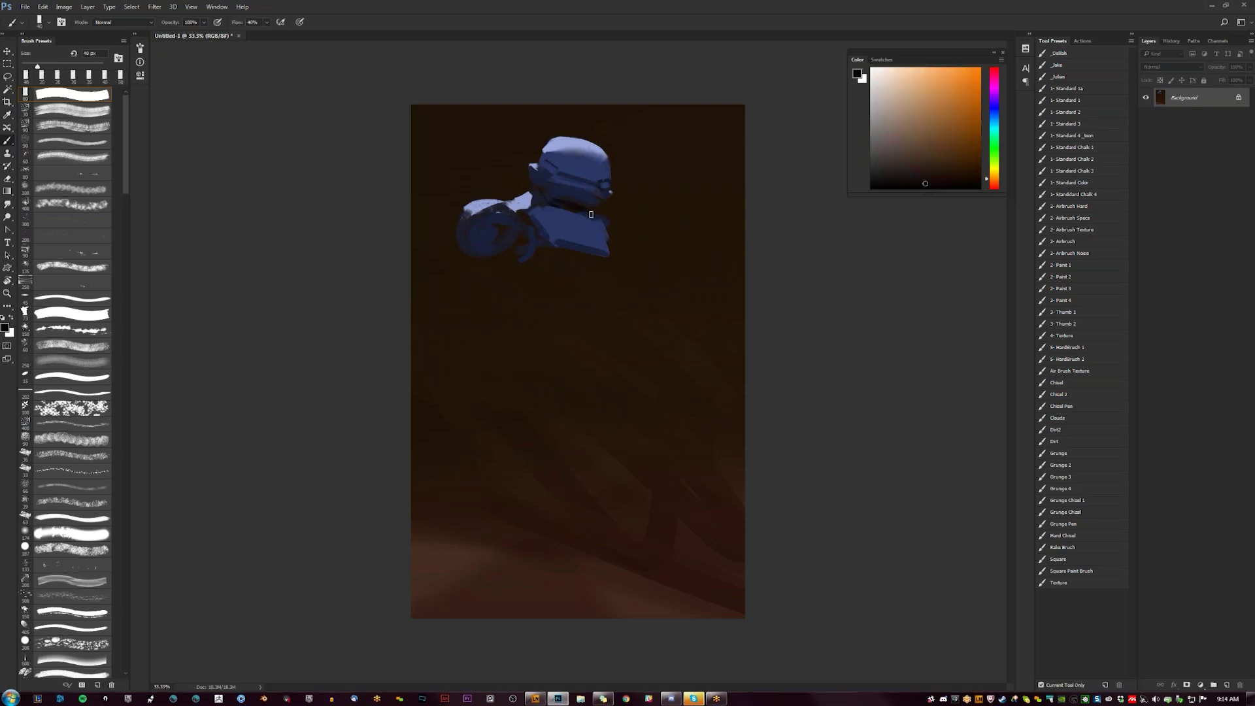
mouse_move(523, 222)
left_mouse_down()
mouse_move(531, 232)
mouse_move(509, 259)
left_mouse_up()
Step: Extend the chest downward with a darker blue lower section using a larger brush
left_click(566, 230, "alt")
key("bracketright")
key("bracketright")
key("bracketright")
key("bracketright")
key("bracketright")
mouse_move(541, 263)
left_mouse_down()
mouse_move(573, 255)
mouse_move(548, 265)
mouse_move(561, 257)
mouse_move(547, 247)
mouse_move(553, 265)
mouse_move(605, 267)
left_mouse_up()
left_click(549, 255, "alt")
left_click(547, 251, "alt")
left_click(577, 245, "alt")
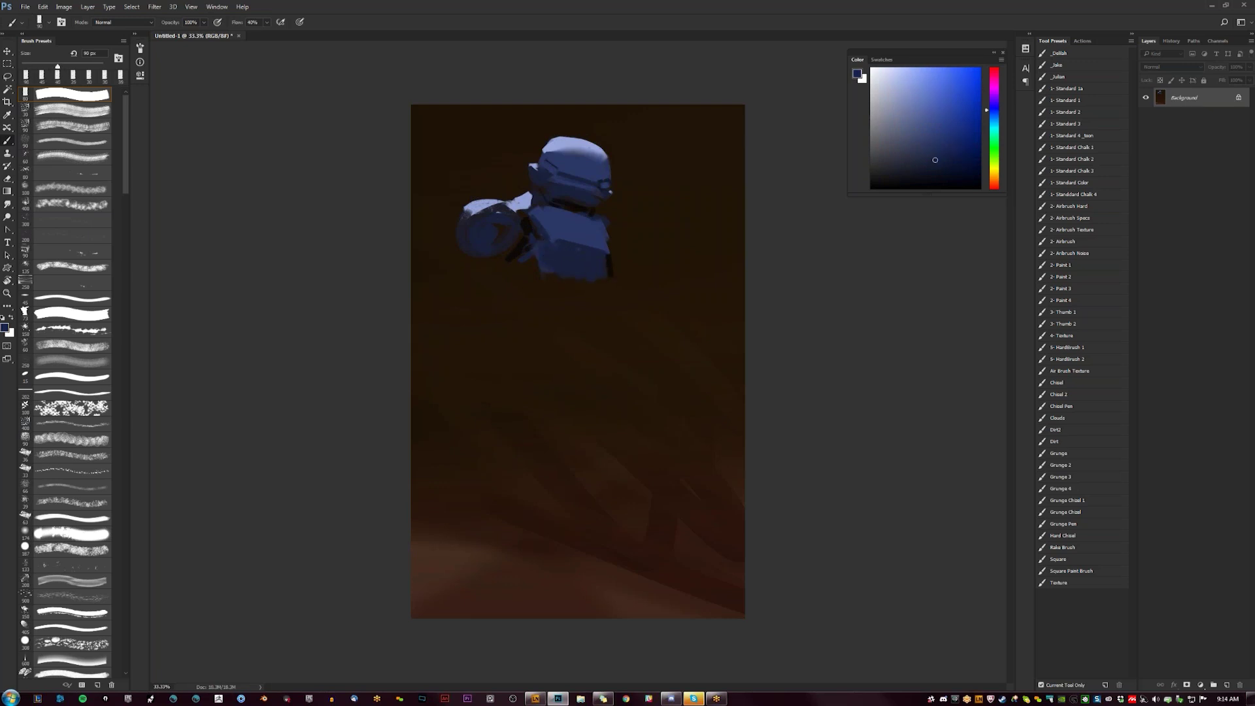
Step: Paint a dark blue arm reaching down from the shoulder and fill in the shoulder with sampled blues
mouse_move(453, 268)
left_mouse_down()
mouse_move(489, 262)
mouse_move(472, 264)
mouse_move(486, 249)
mouse_move(418, 330)
mouse_move(452, 312)
mouse_move(434, 326)
mouse_move(464, 236)
left_mouse_up()
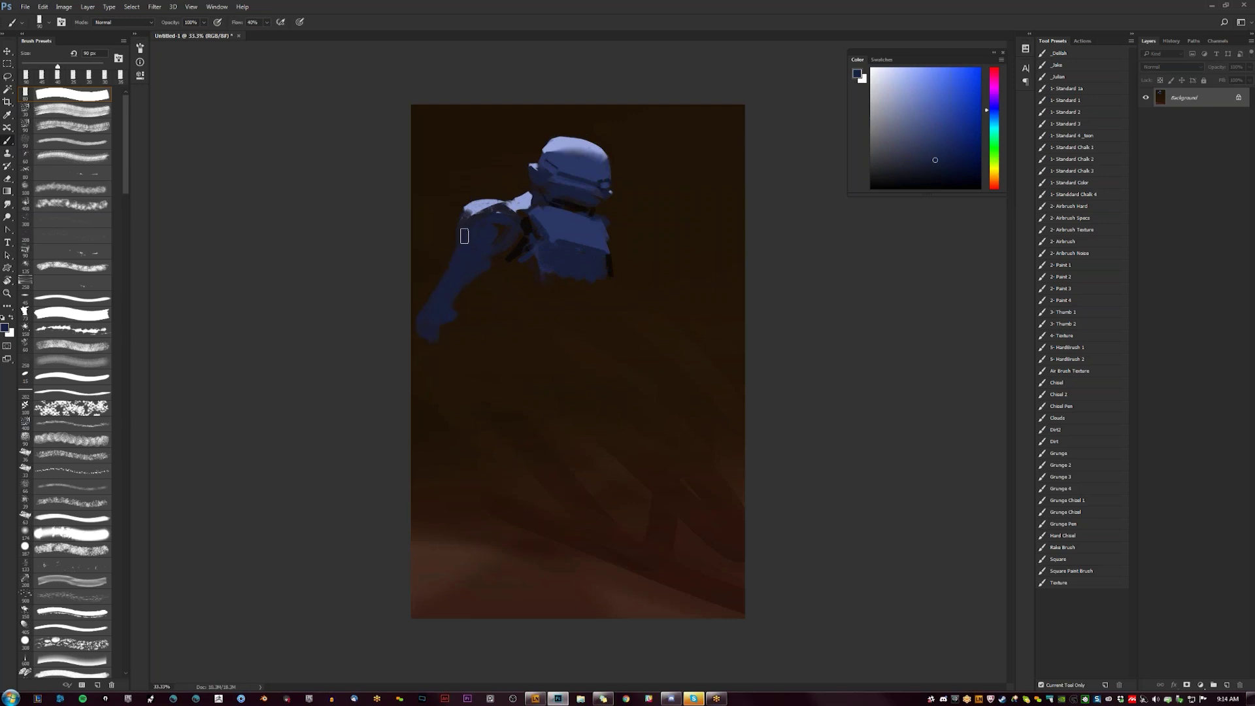
left_click(499, 211, "alt")
mouse_move(499, 211)
left_mouse_down()
mouse_move(483, 216)
mouse_move(514, 218)
mouse_move(477, 220)
mouse_move(512, 222)
left_mouse_up()
left_click(513, 220, "alt")
left_click(504, 220, "alt")
Step: Add a small blue piece of the far arm beside the chest with a smaller brush
key("bracketleft")
key("bracketleft")
key("bracketleft")
left_click_drag(610, 239, 623, 265)
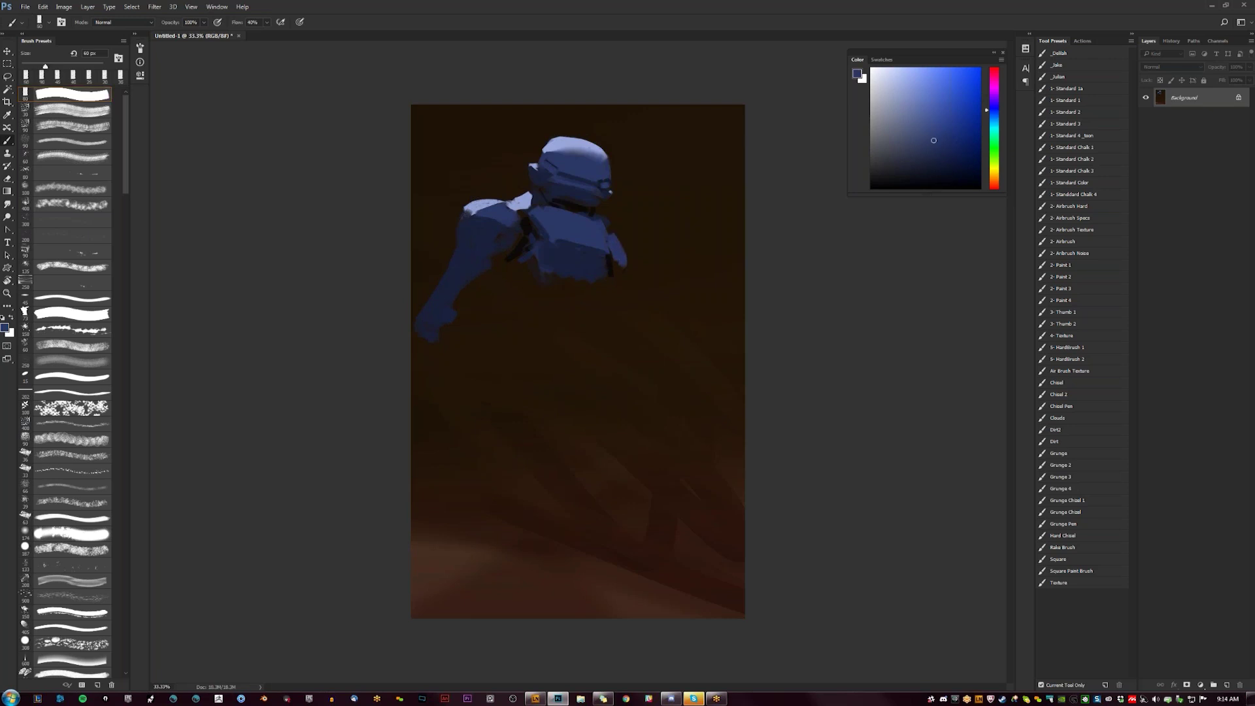
Step: Paint near-black shadow shapes under the near arm and down the far side of the torso
left_click(610, 266, "alt")
left_click(498, 260, "alt")
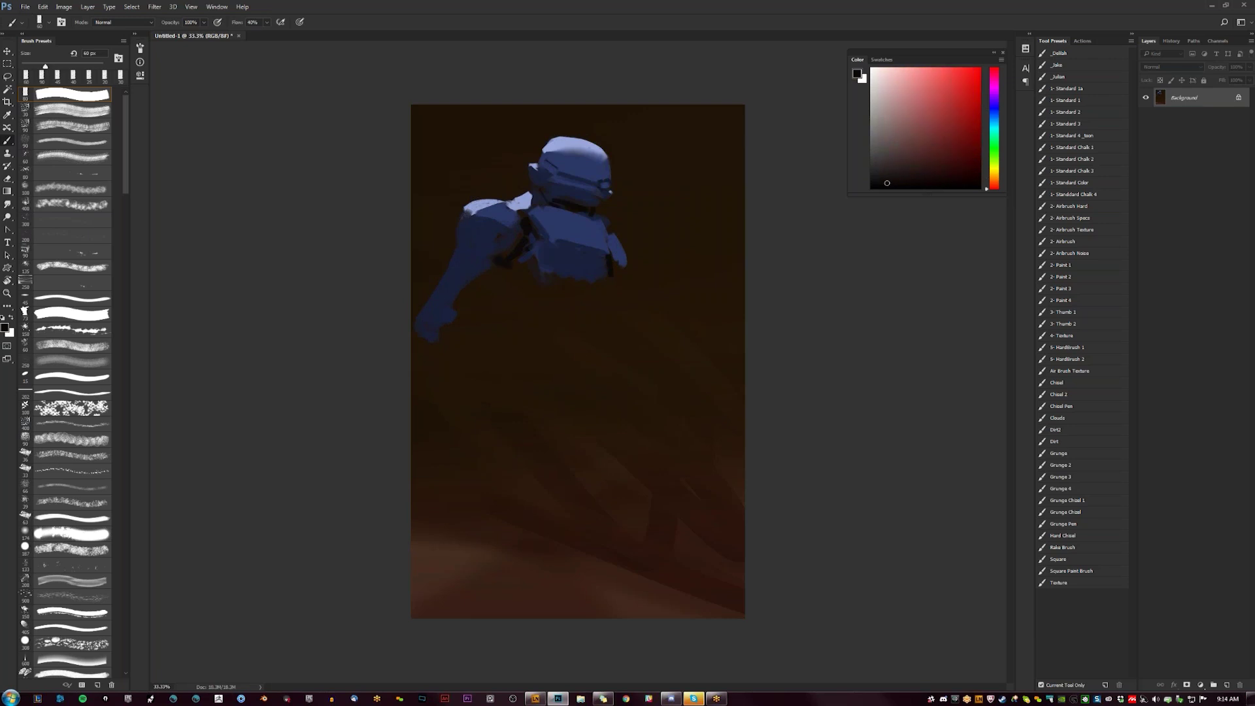
mouse_move(496, 265)
left_mouse_down()
mouse_move(485, 276)
mouse_move(499, 304)
left_mouse_up()
left_click_drag(608, 288, 601, 309)
Step: Widen the lower chest and paint a dark blue band beneath it with sampled blues
left_click(598, 277, "alt")
left_click(531, 279, "alt")
left_click(586, 283, "alt")
mouse_move(550, 284)
left_mouse_down()
mouse_move(593, 293)
mouse_move(525, 287)
left_mouse_up()
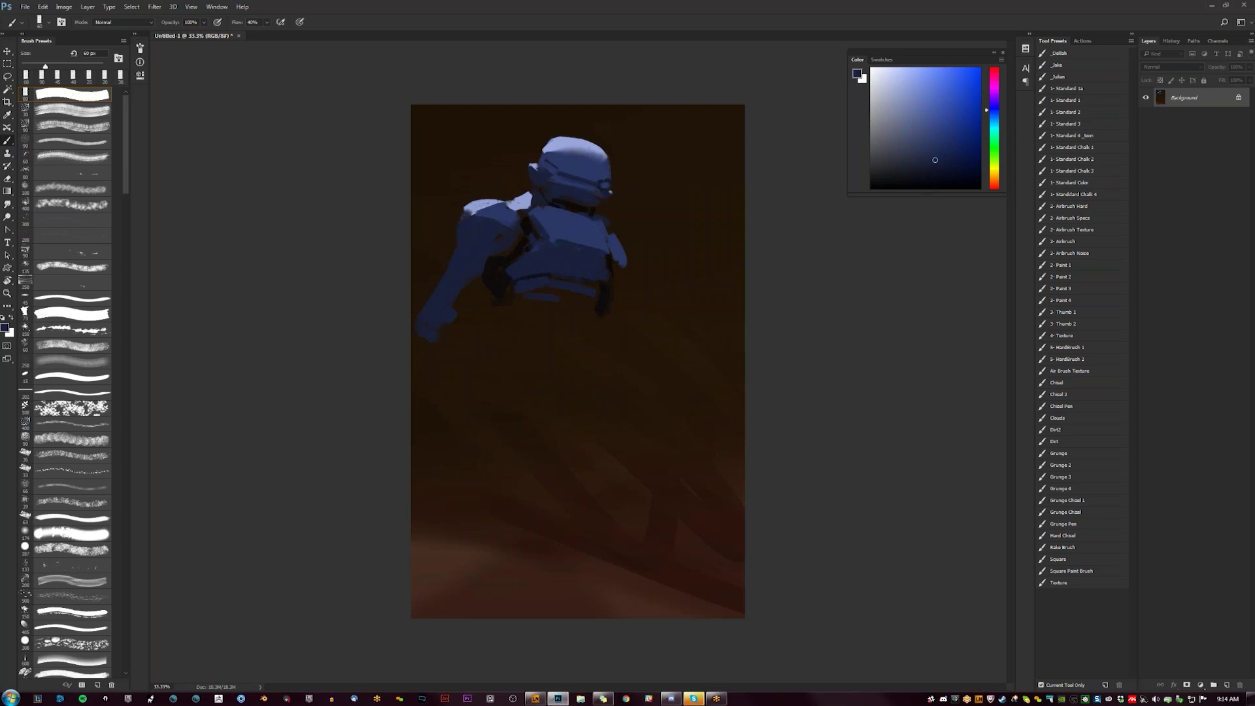
Step: Flip the canvas horizontally, block in a near-black abdomen below the chest band, and flip the canvas back
key("ctrl+shift+h")
left_click(662, 269, "alt")
key("[")
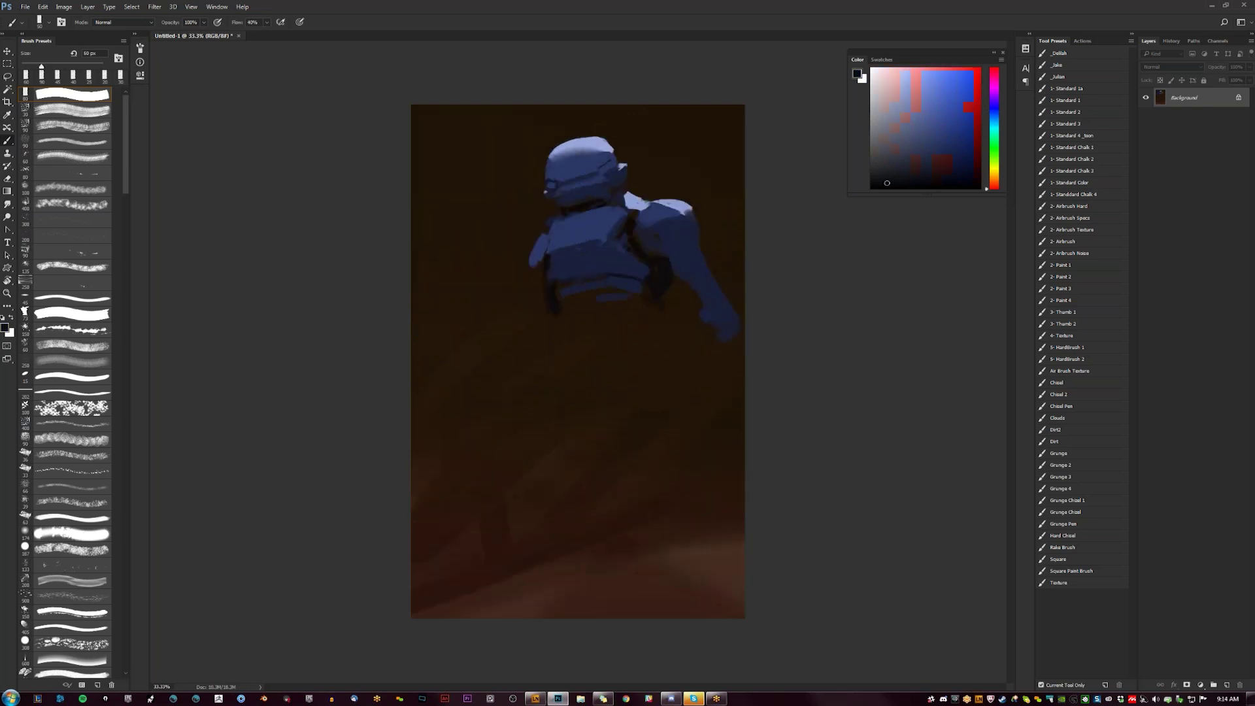
mouse_move(598, 302)
left_mouse_down()
mouse_move(638, 302)
mouse_move(569, 321)
left_mouse_up()
key("]")
key("bracketright")
key("bracketright")
key("bracketright")
left_click_drag(639, 311, 585, 326)
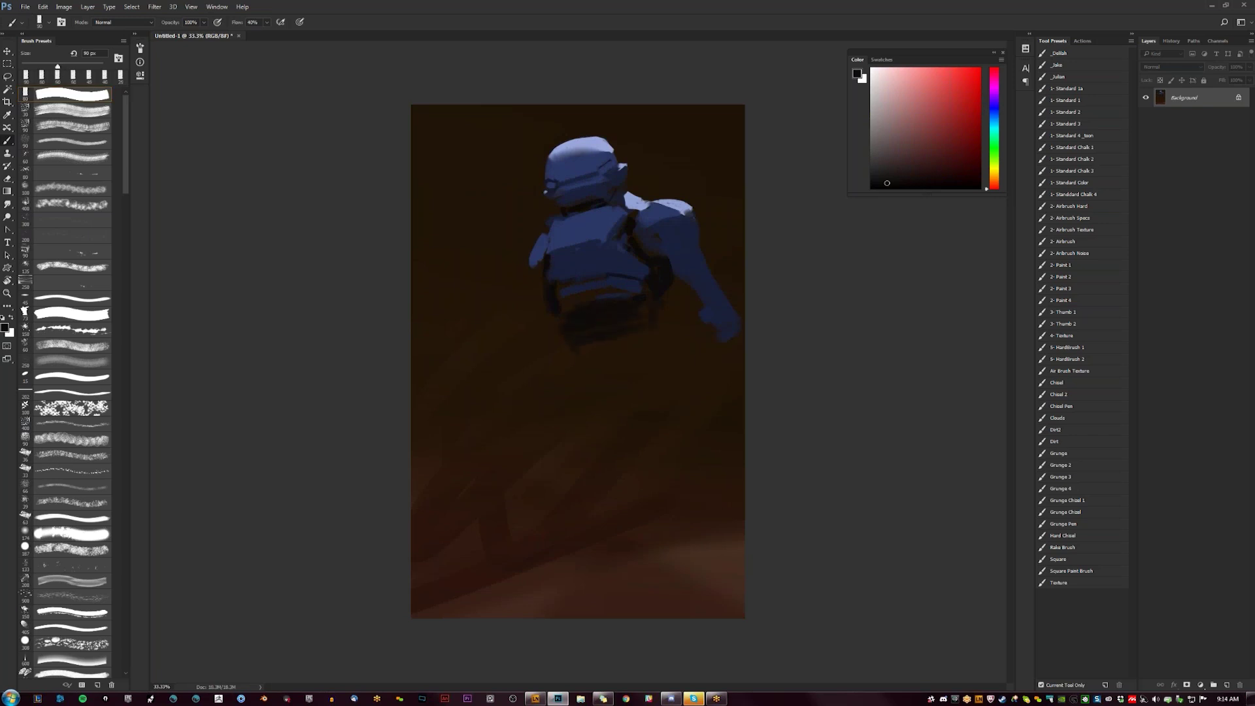
key("ctrl+shift+h")
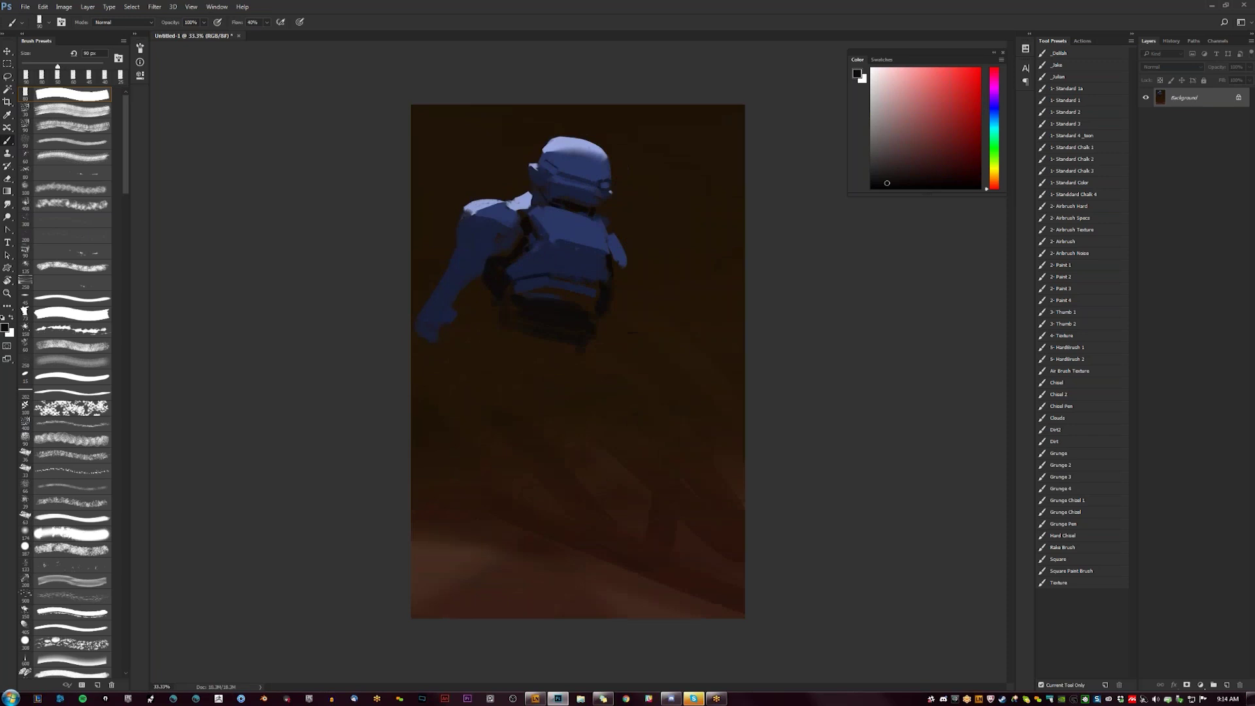
Step: Refine the chest plate's blue planes and edges with sampled blues and a smaller brush
key("bracketleft")
left_click(478, 252, "alt")
mouse_move(489, 260)
left_mouse_down()
mouse_move(512, 232)
mouse_move(546, 239)
mouse_move(609, 284)
left_mouse_up()
left_click(513, 228, "alt")
key("bracketleft")
key("bracketleft")
left_click(594, 265, "alt")
left_click_drag(508, 270, 546, 245)
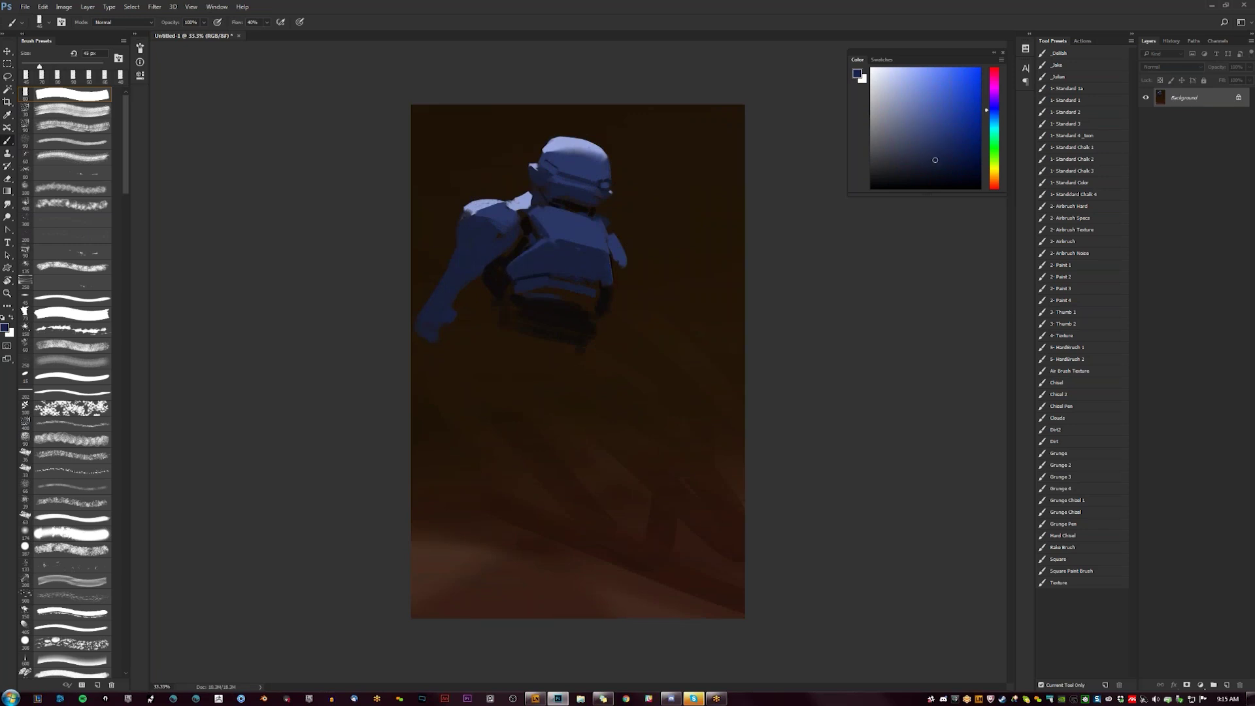
Step: Flip the canvas horizontally, extend the far arm with a thin blue strip and block in the near forearm as two slim bars
key("z")
left_click(600, 355, "alt")
left_click(600, 355, "alt")
key("F2")
left_click(600, 356)
left_click(600, 355)
key("b")
left_click(604, 279, "alt")
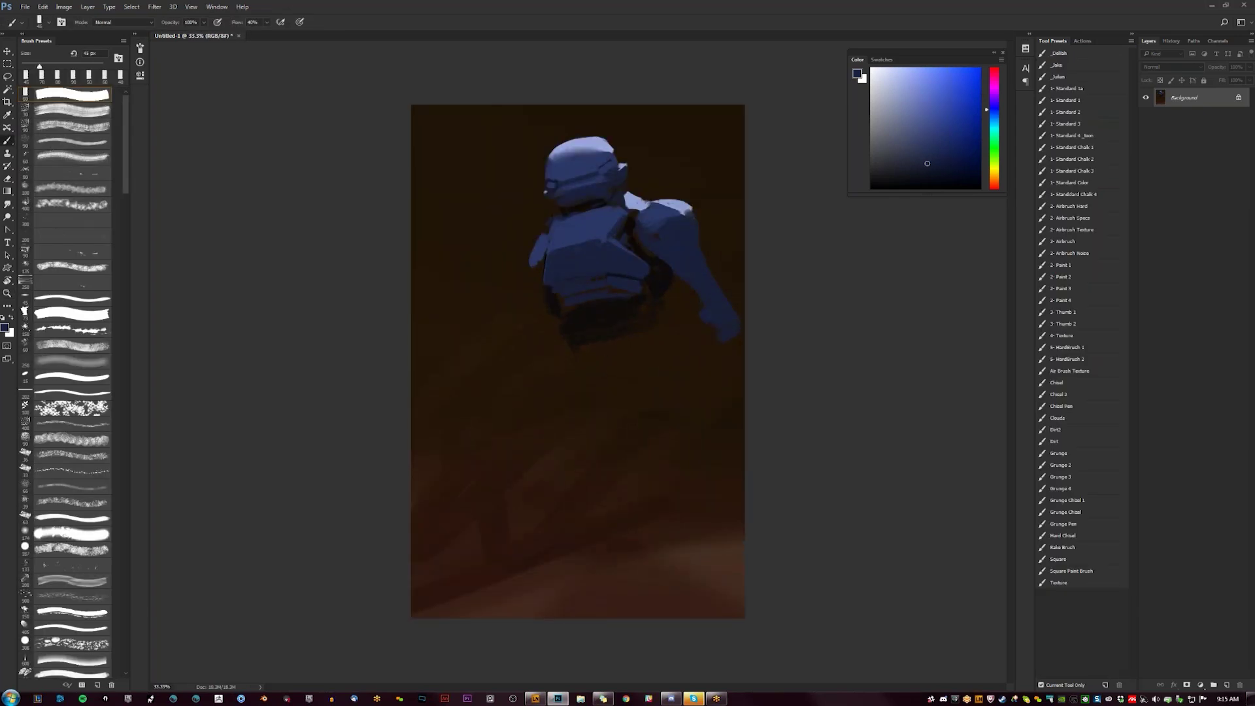
key("bracketright")
left_click_drag(533, 286, 531, 350)
mouse_move(704, 307)
left_mouse_down()
mouse_move(645, 416)
mouse_move(729, 329)
mouse_move(629, 433)
left_mouse_up()
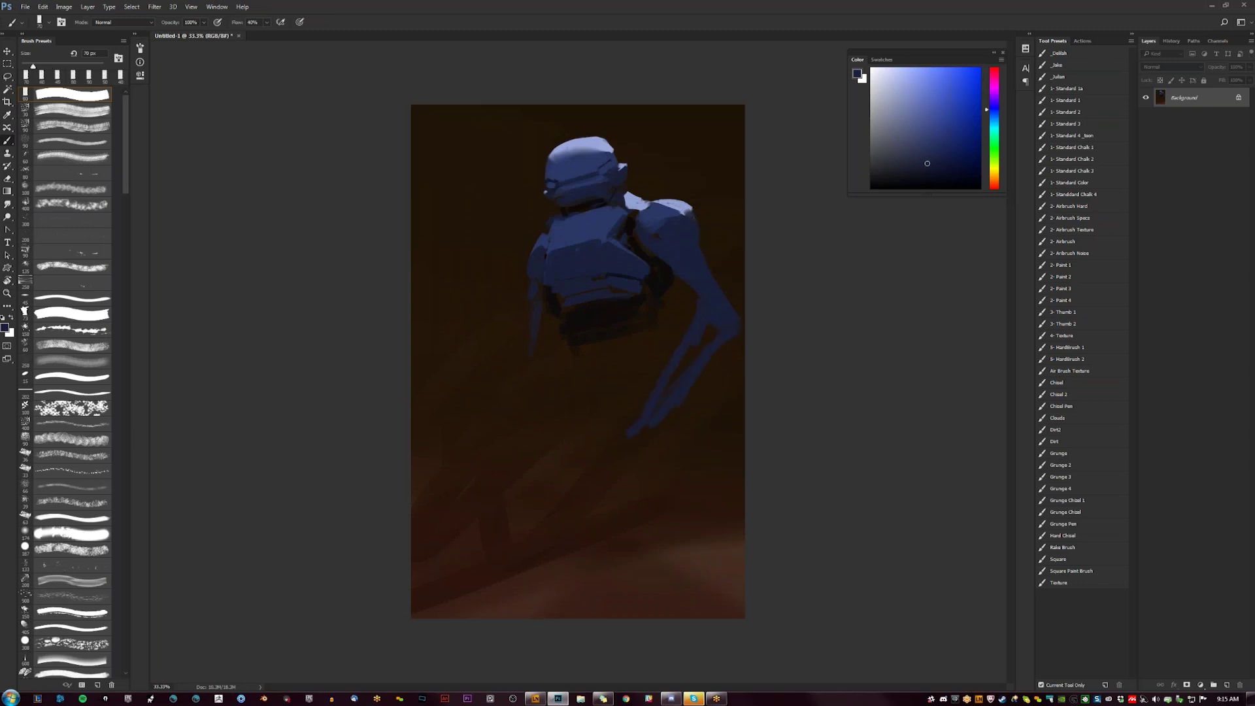
Step: Paint a small blue hand at the end of the near forearm and a black opening on the lower face
key("bracketleft")
key("bracketleft")
key("bracketleft")
key("bracketleft")
key("bracketleft")
key("d")
key("bracketleft")
key("bracketleft")
key("bracketleft")
left_click(579, 194)
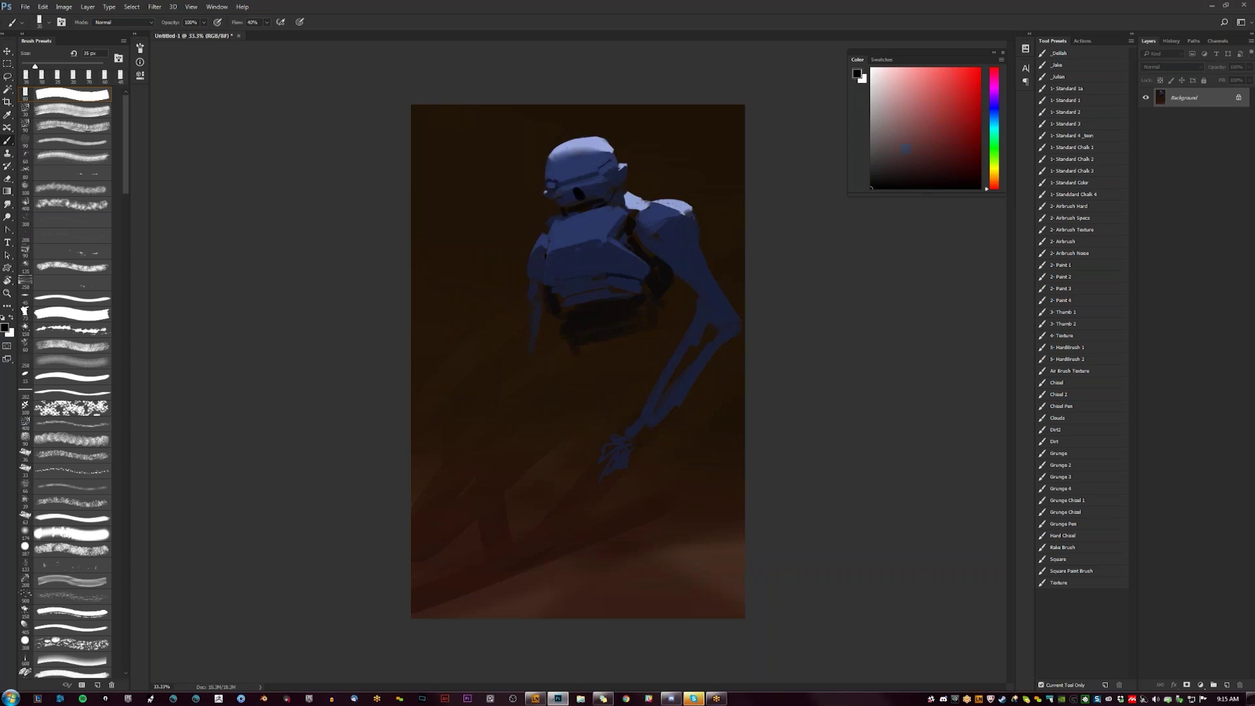
Step: Trim the face opening and repaint the visor area with sampled blues, flipping the canvas to check and flipping it back
key("F2")
left_click(588, 185, "alt")
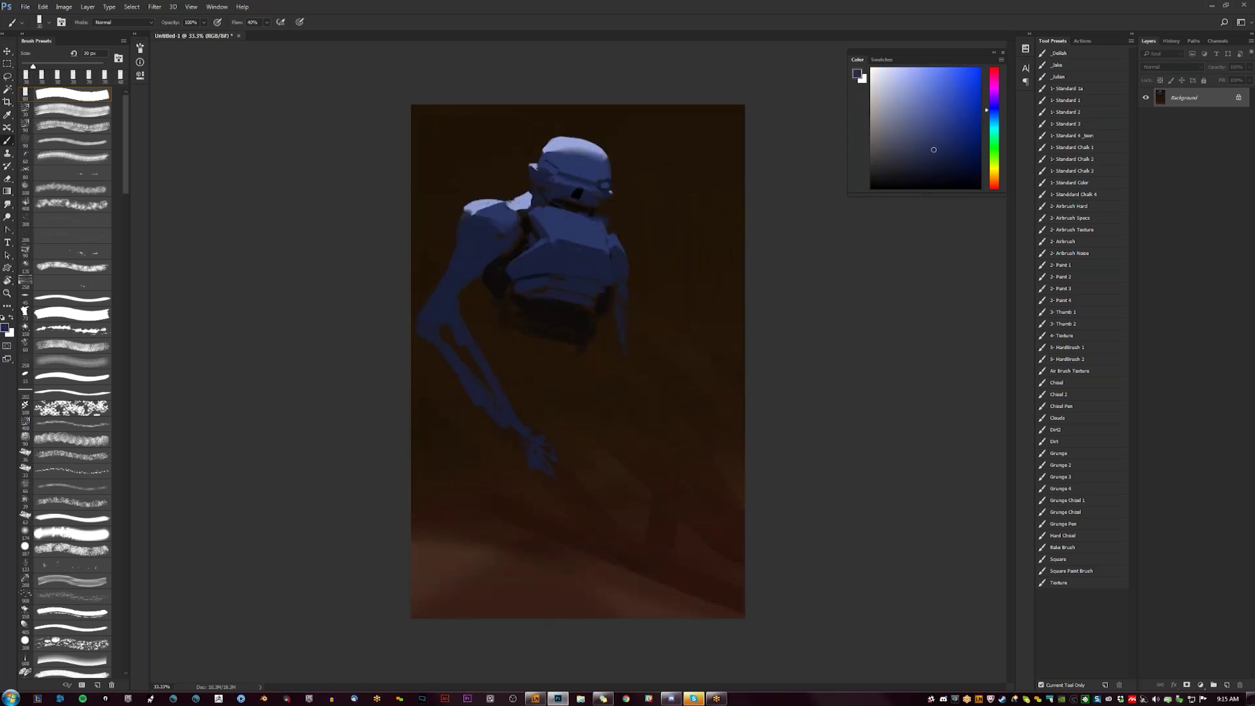
left_click(587, 190, "alt")
key("ctrl+shift+h")
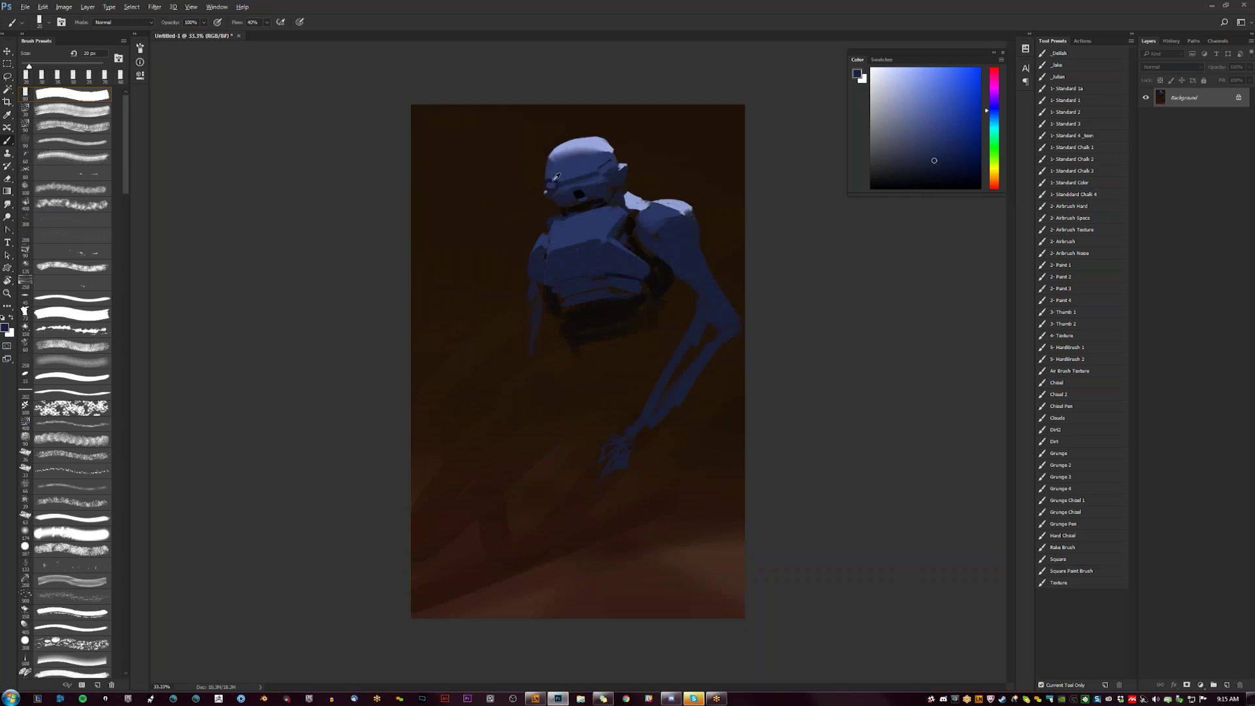
left_click(556, 176, "alt")
left_click_drag(564, 181, 590, 174)
key("ctrl+shift+h")
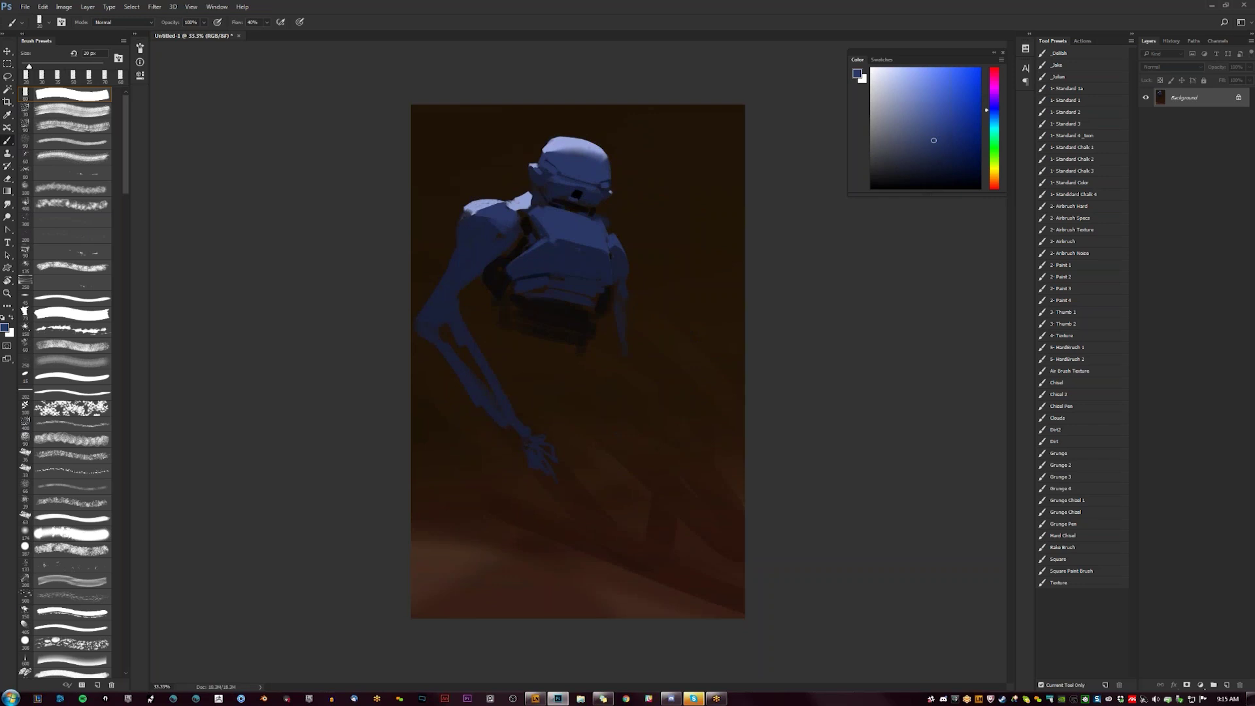
Step: Repaint the edge between the upper and lower chest plates with sampled blues
key("bracketright")
left_click(518, 230, "alt")
key("bracketleft")
left_click_drag(566, 235, 596, 241)
left_click(575, 252, "alt")
left_click_drag(566, 235, 589, 240)
Step: Flip the canvas, darken the gap behind the jaw with sampled near-black, and flip it back
key("ctrl+shift+h")
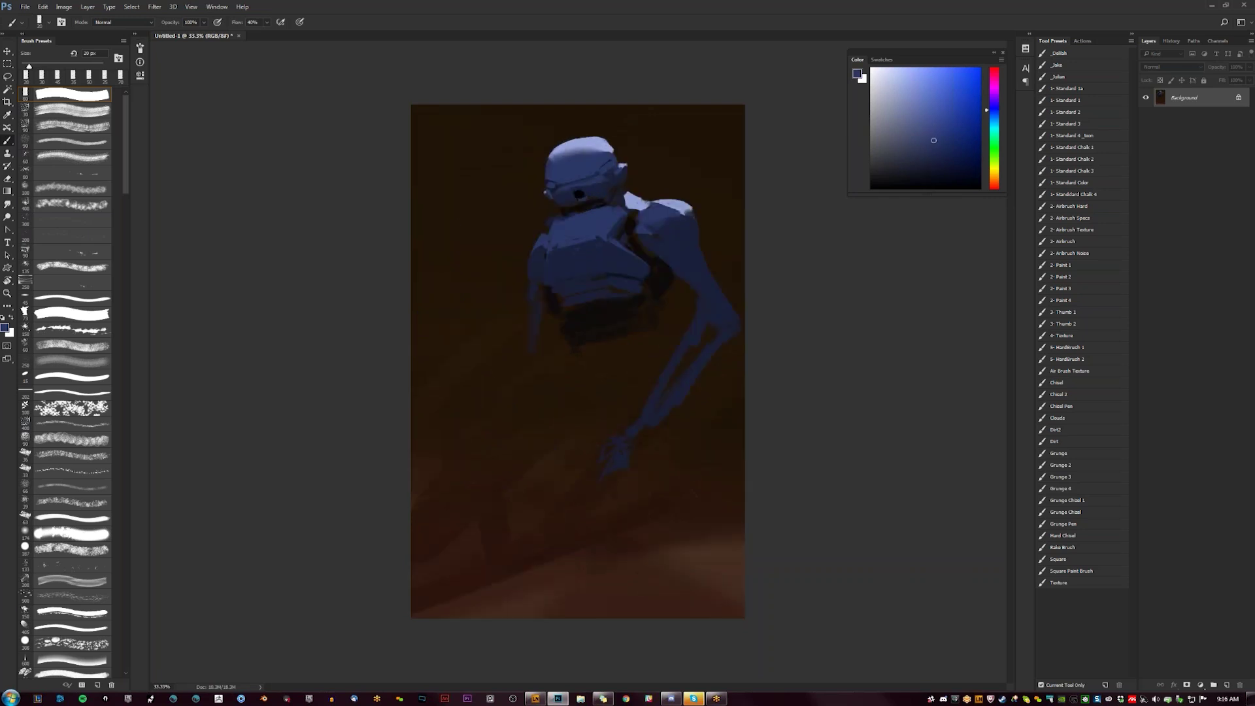
left_click(664, 264, "alt")
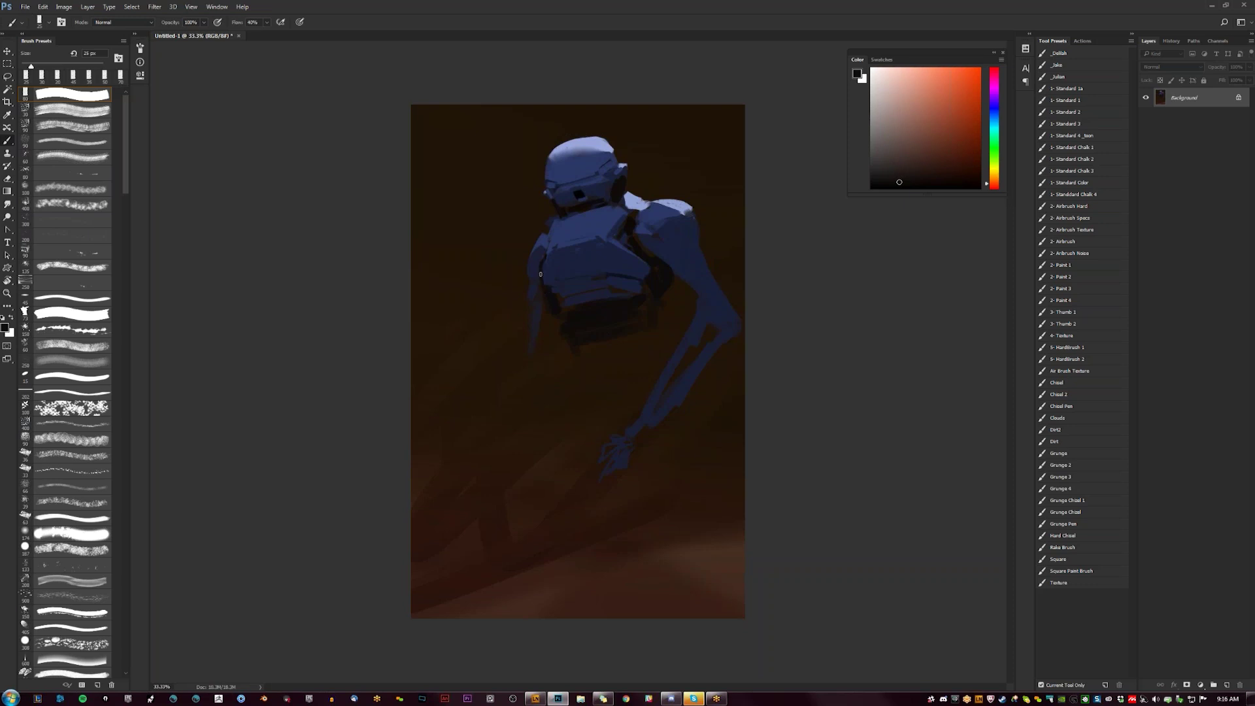
key("h")
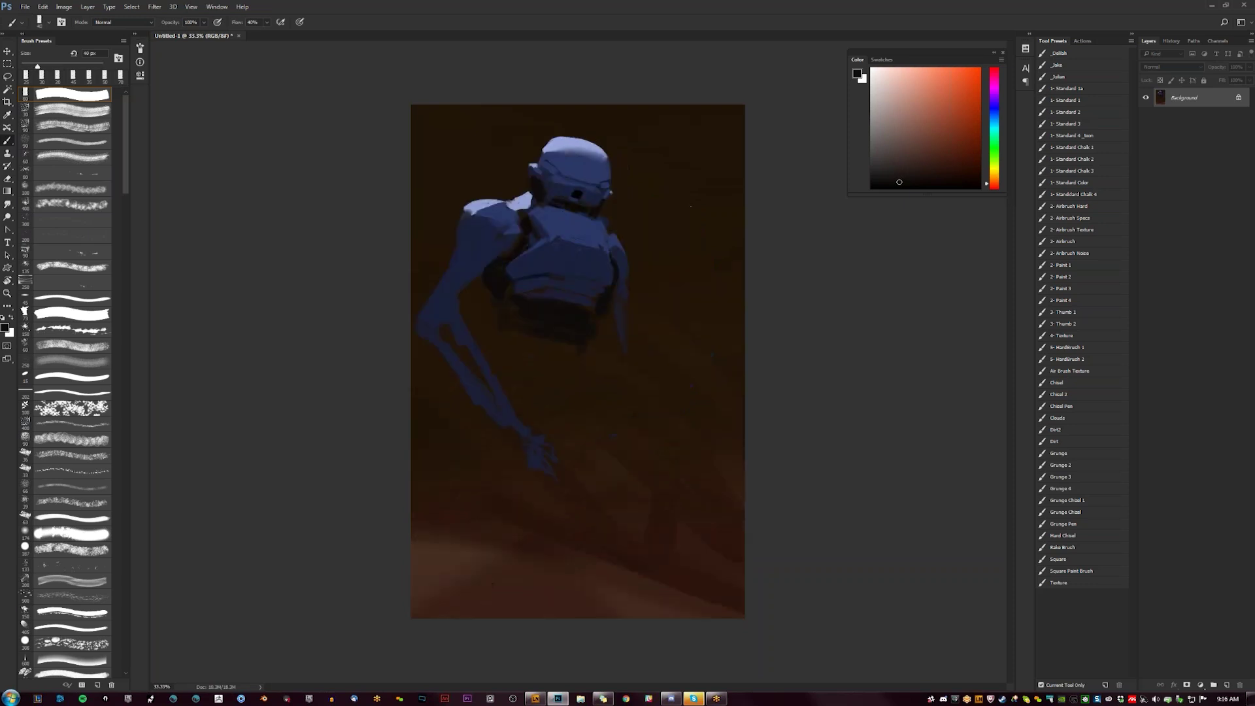
Step: Widen and extend the far arm in sampled dark blue, adding a tapering forearm
left_click(623, 271, "alt")
key("bracketright")
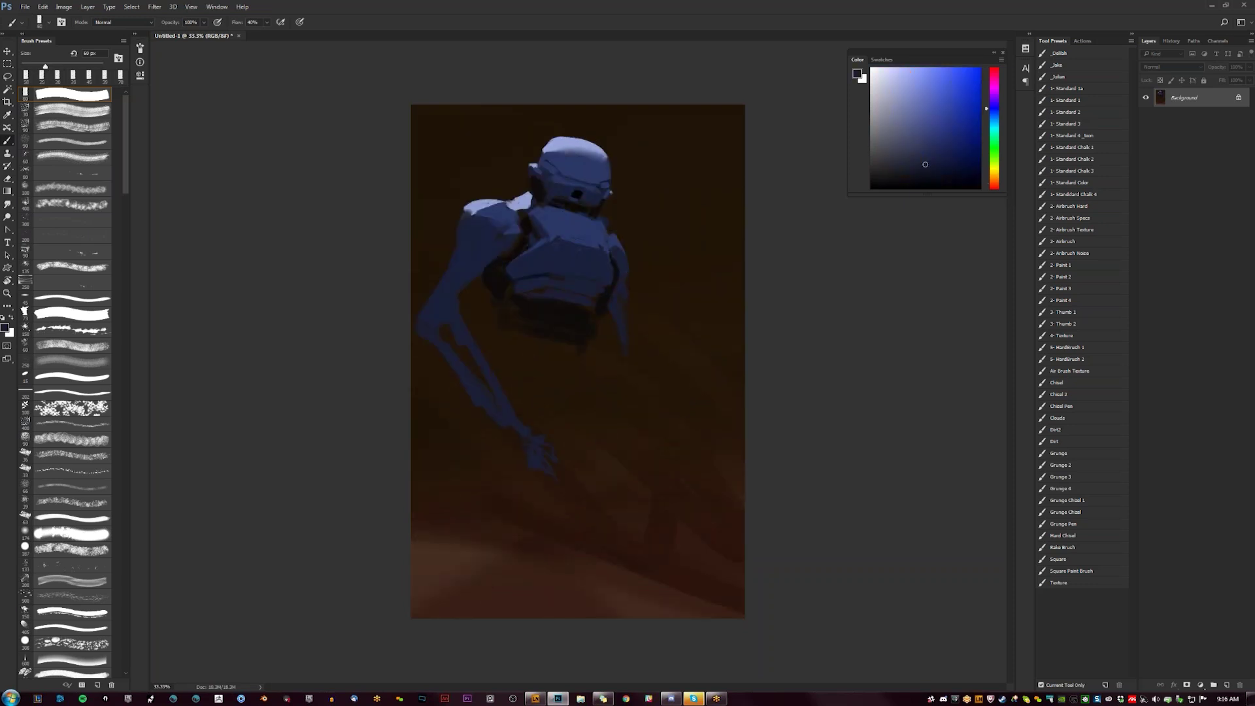
left_click_drag(626, 350, 633, 372)
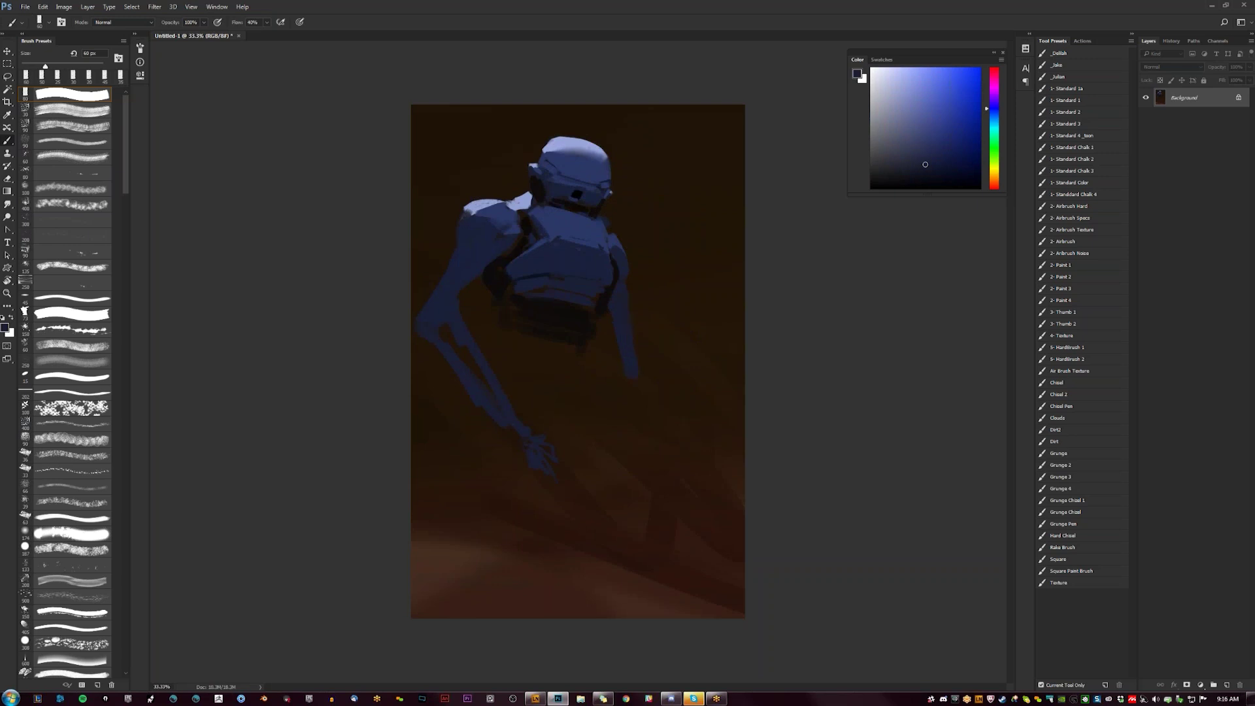
mouse_move(632, 369)
left_mouse_down()
mouse_move(643, 406)
mouse_move(649, 388)
mouse_move(667, 447)
left_mouse_up()
Step: Block in the hips and near thigh in blue below the abdomen with a larger brush, and flip the canvas
left_click(935, 159)
mouse_move(546, 335)
left_mouse_down()
mouse_move(506, 342)
mouse_move(583, 353)
left_mouse_up()
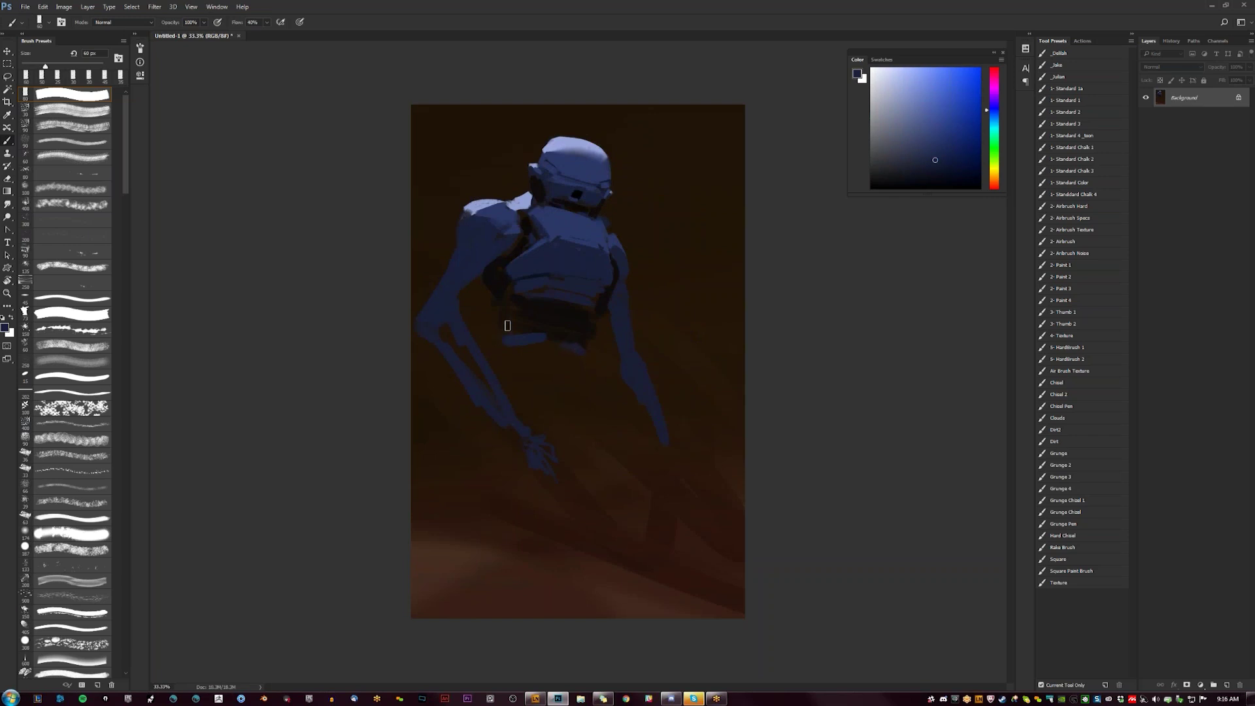
mouse_move(502, 340)
left_mouse_down()
mouse_move(531, 338)
mouse_move(575, 362)
mouse_move(510, 355)
mouse_move(542, 349)
mouse_move(524, 356)
mouse_move(560, 364)
mouse_move(534, 369)
mouse_move(555, 403)
mouse_move(552, 434)
left_mouse_up()
key("]")
key("]")
key("]")
mouse_move(521, 367)
left_mouse_down()
mouse_move(562, 421)
mouse_move(550, 377)
mouse_move(589, 443)
left_mouse_up()
key("ctrl+shift+h")
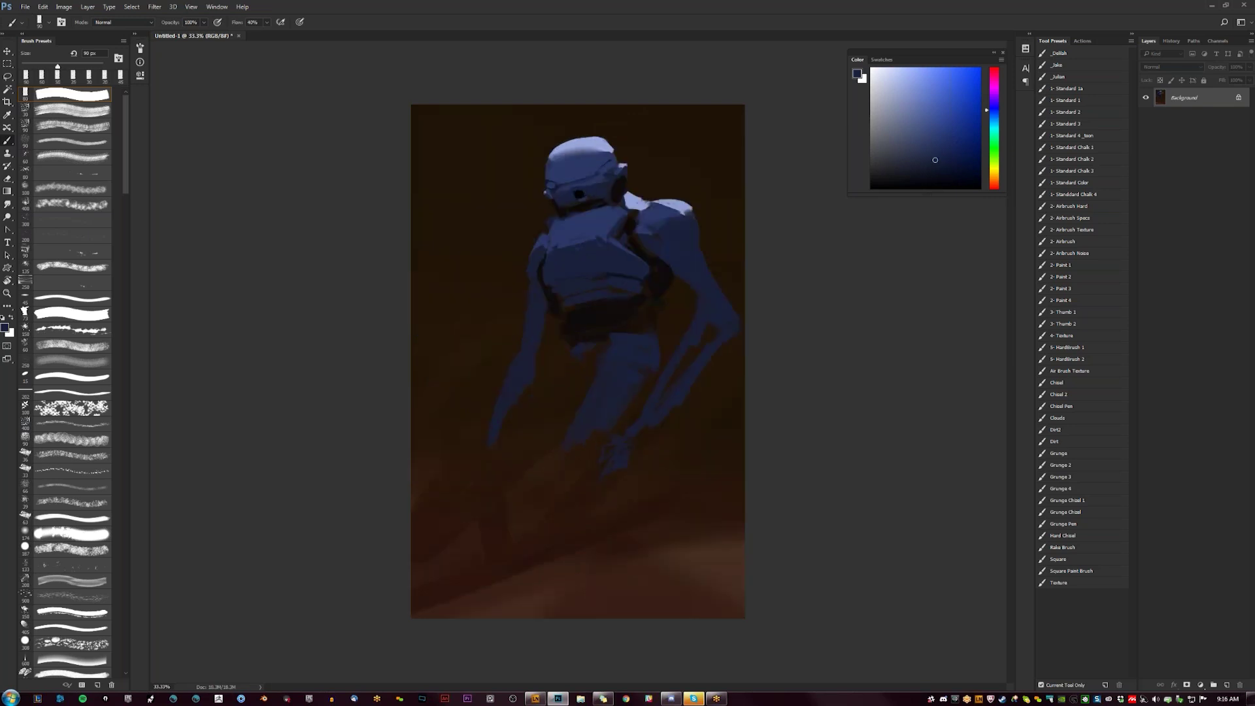
Step: Paint brown-orange accents on the near side of the waist with a smaller brush, and flip the canvas back
key("bracketleft")
key("bracketleft")
left_click(644, 308, "alt")
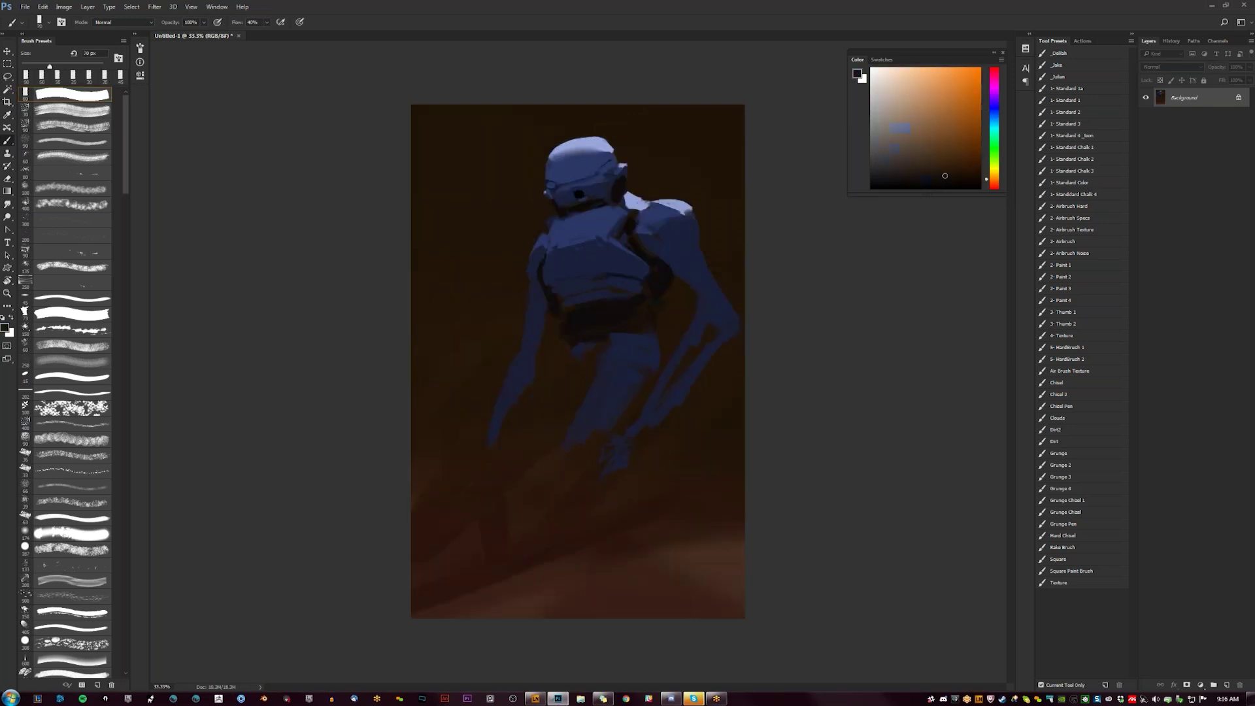
left_click(905, 148)
left_click(954, 157)
key("bracketleft")
key("bracketleft")
key("bracketleft")
left_click_drag(653, 295, 636, 306)
left_click_drag(641, 326, 659, 331)
key("ctrl+shift+h")
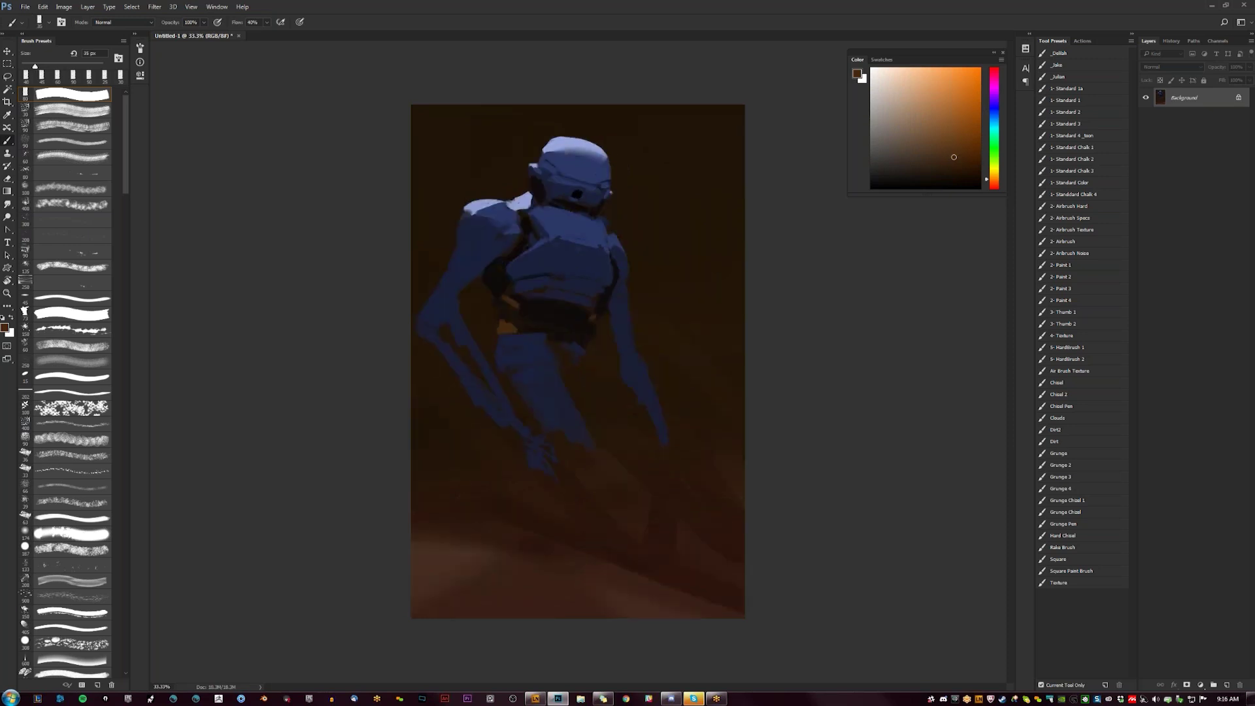
Step: Dab a brown accent beside the ear piece and narrow the black face opening with sampled blue
left_click(535, 180)
left_click(547, 191, "alt")
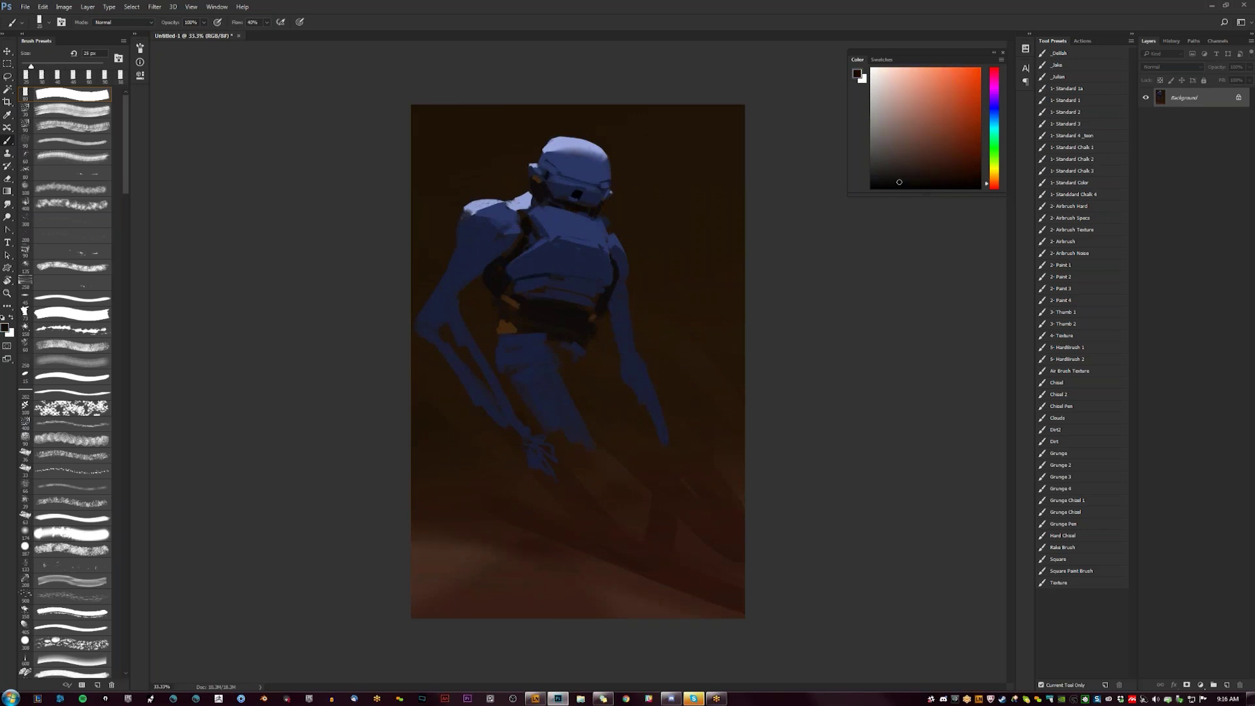
left_click(575, 189, "alt")
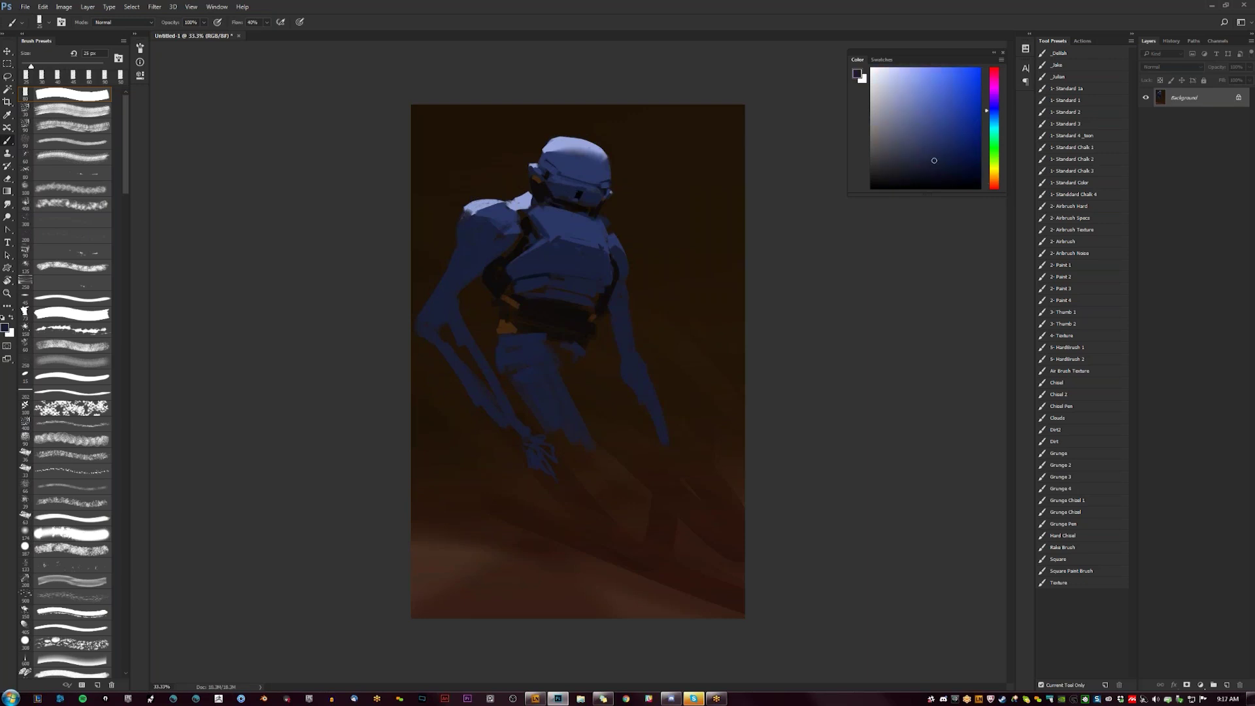
Step: Paint a small near-black notch in the collar below the chin and a dark detail on the chest beside the near shoulder
left_click(580, 205, "alt")
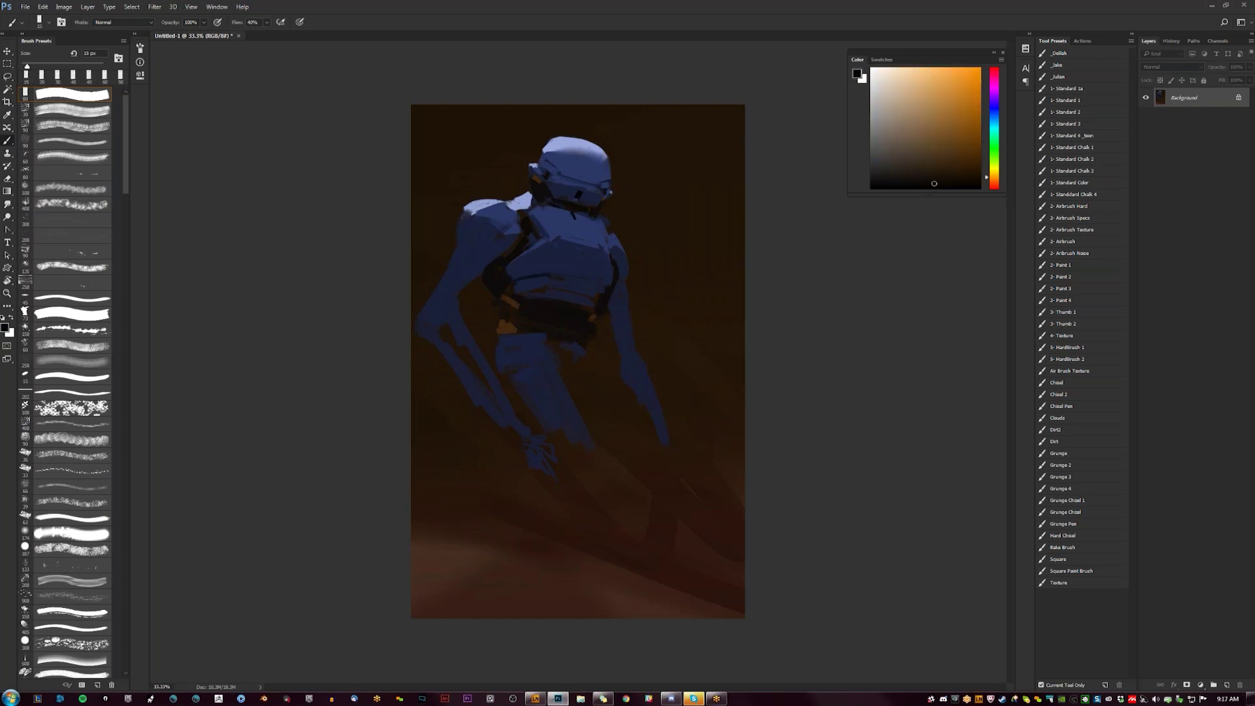
left_click(574, 223, "alt")
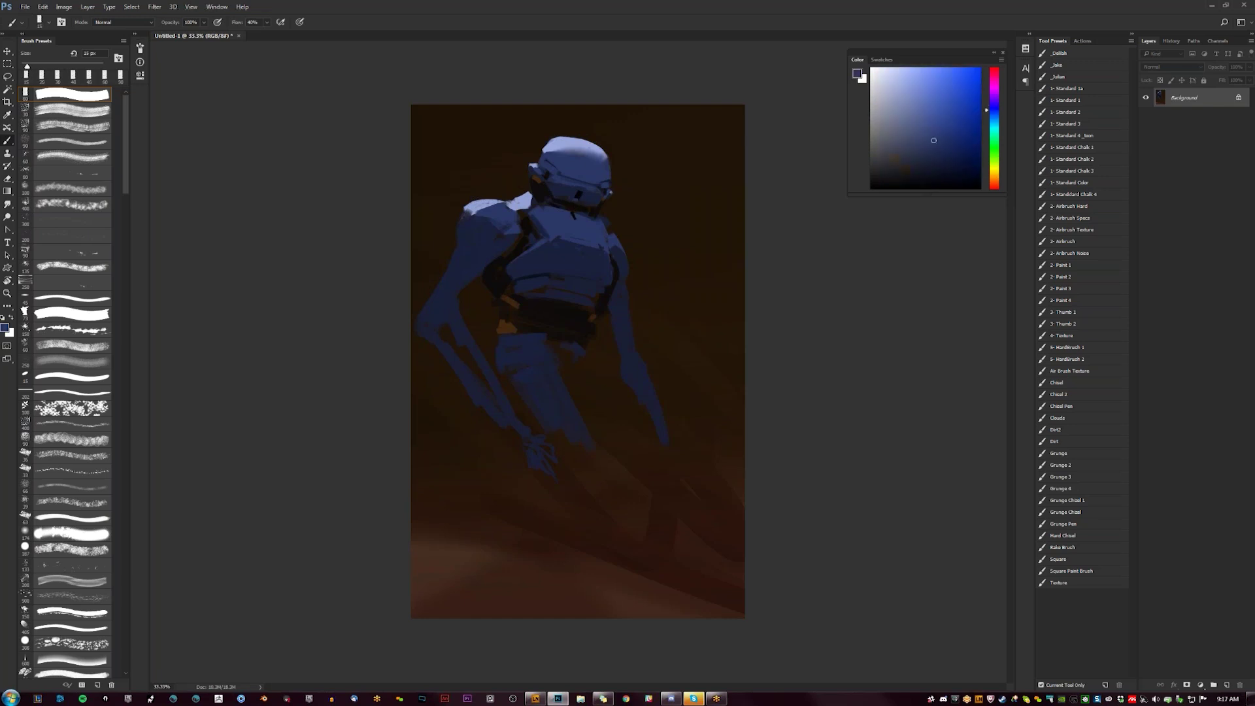
left_click(575, 216, "alt")
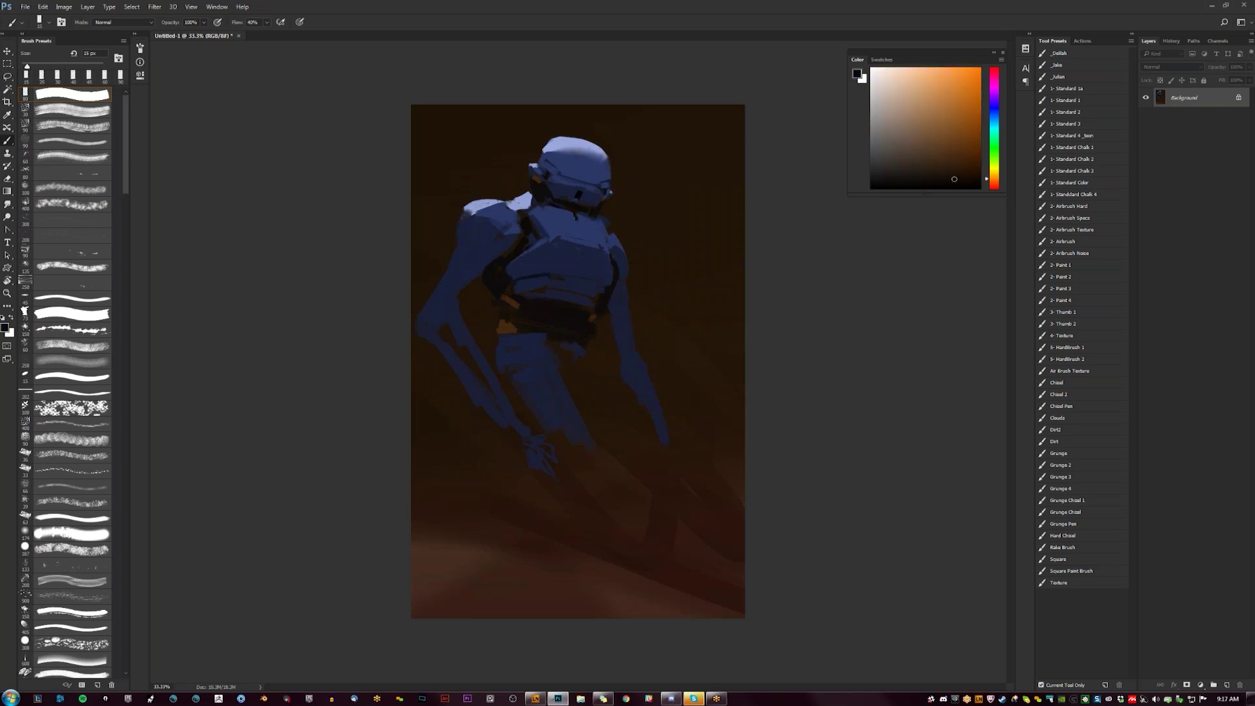
left_click(574, 223, "alt")
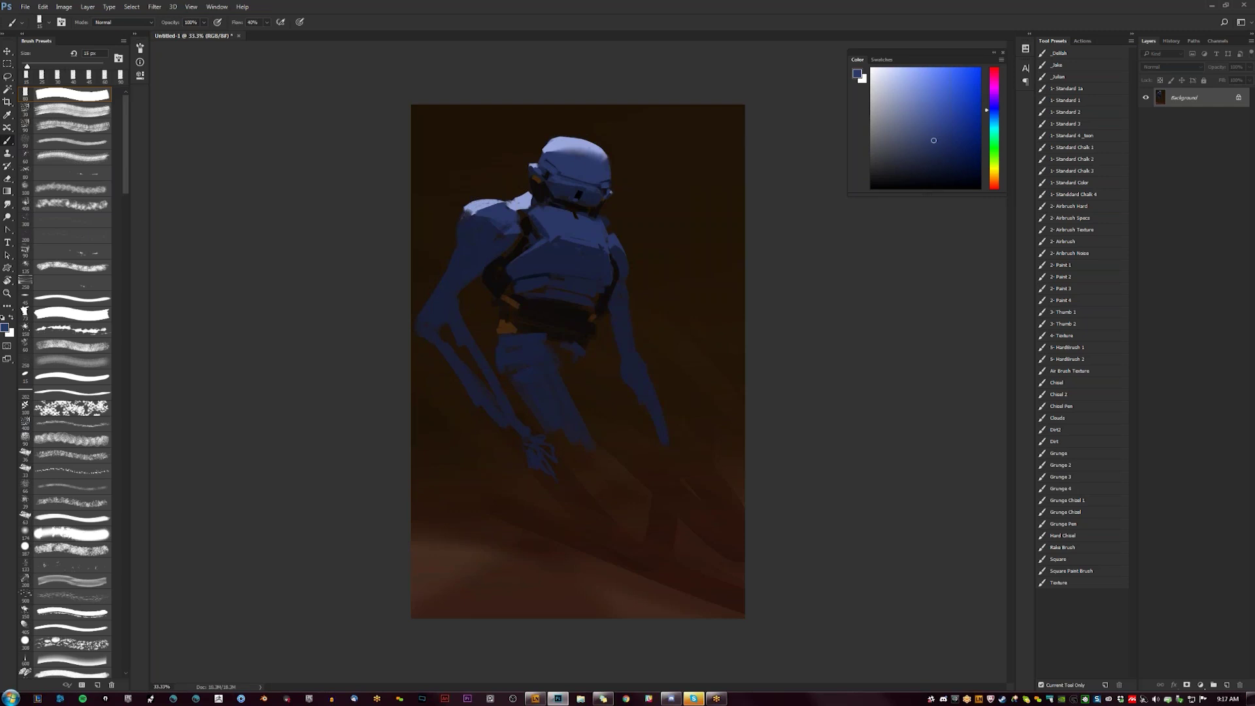
key("ctrl+shift+h")
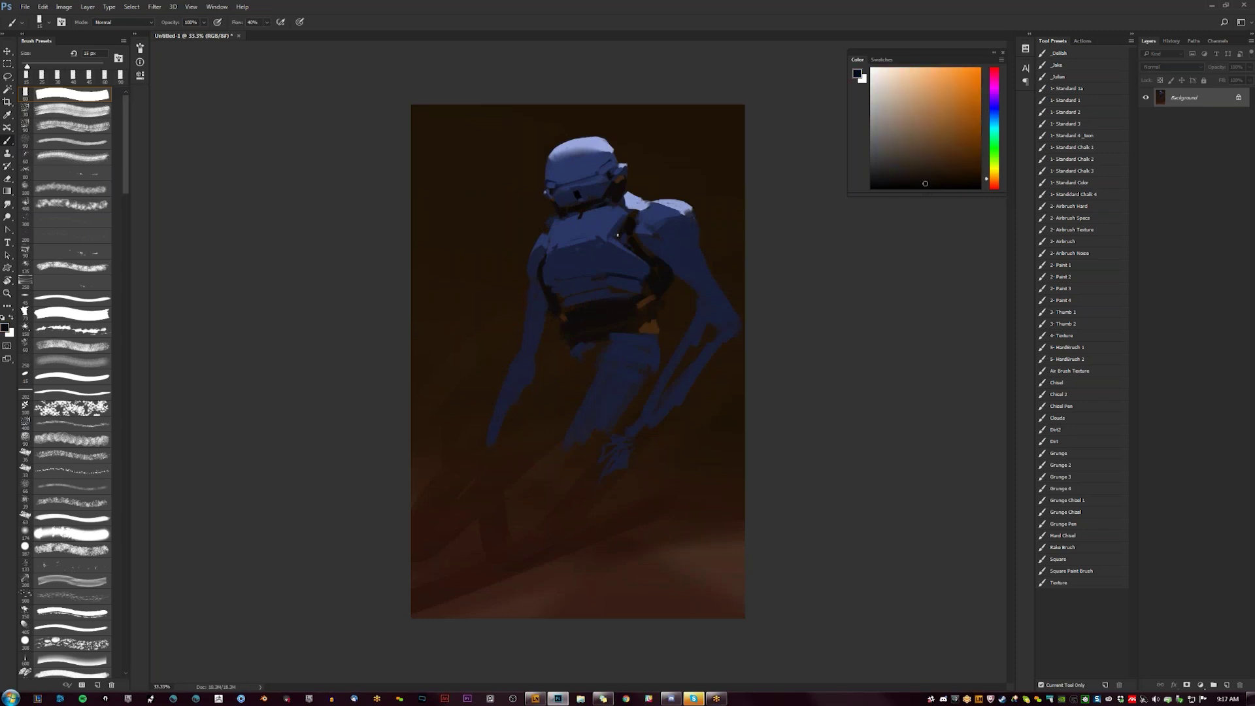
left_click_drag(625, 219, 613, 239)
key("ctrl+shift+h")
Step: Shade the underside of the near upper arm and the inner side of the far arm with very dark blue
key("bracketright")
left_click_drag(477, 270, 443, 303)
left_click(449, 297, "alt")
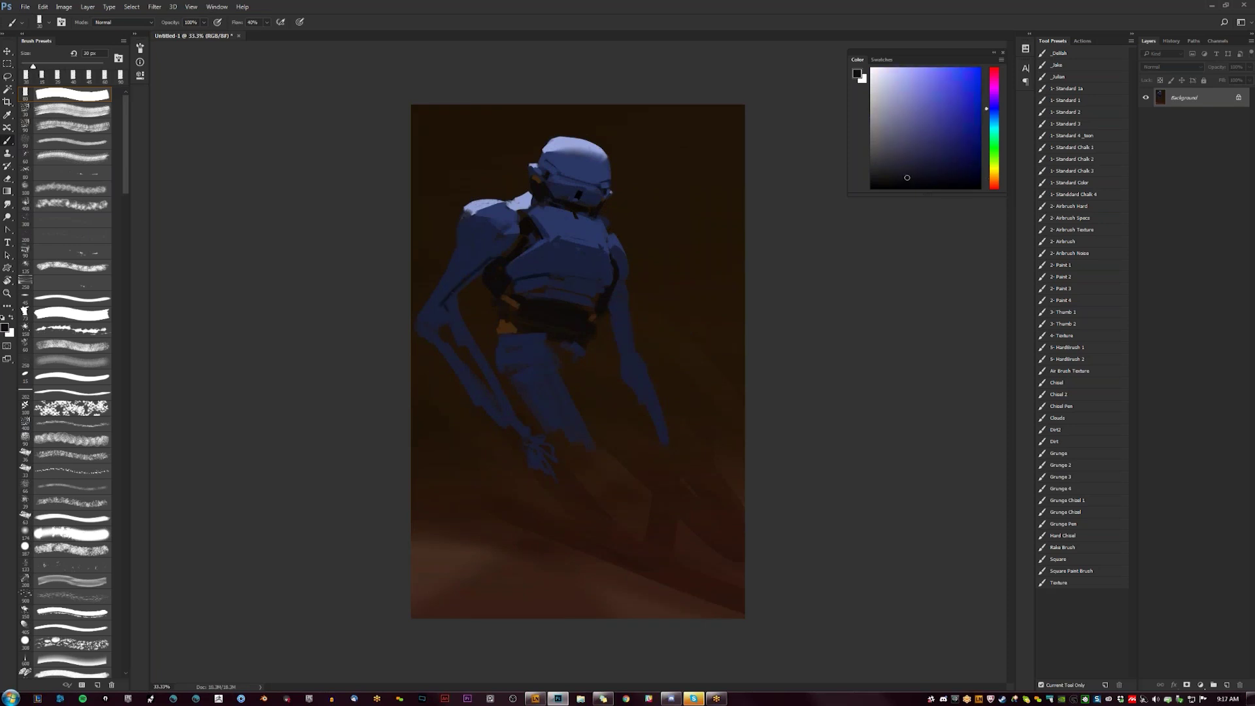
key("bracketright")
key("bracketright")
left_click_drag(620, 306, 637, 382)
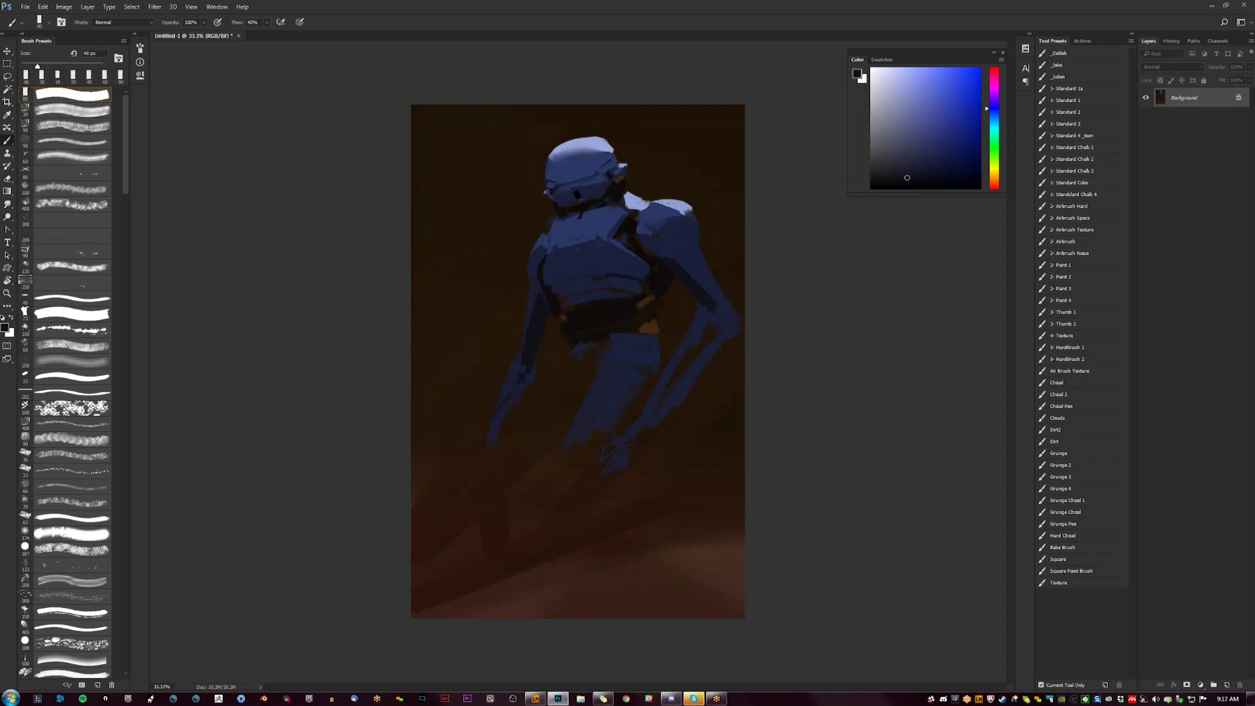
left_click_drag(506, 404, 500, 418)
Step: Fill the gap in the near forearm with dark blue, add a black accent inside the elbow, and flip the canvas
left_click_drag(643, 427, 638, 442)
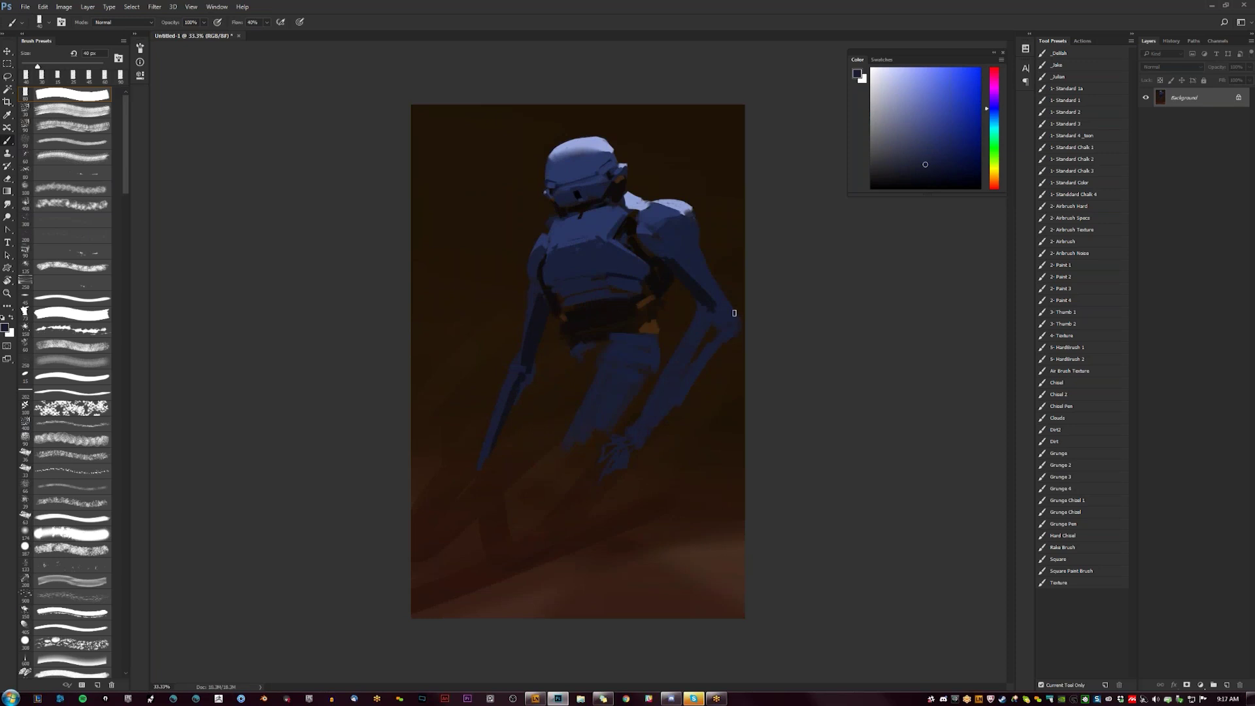
left_click(699, 336, "alt")
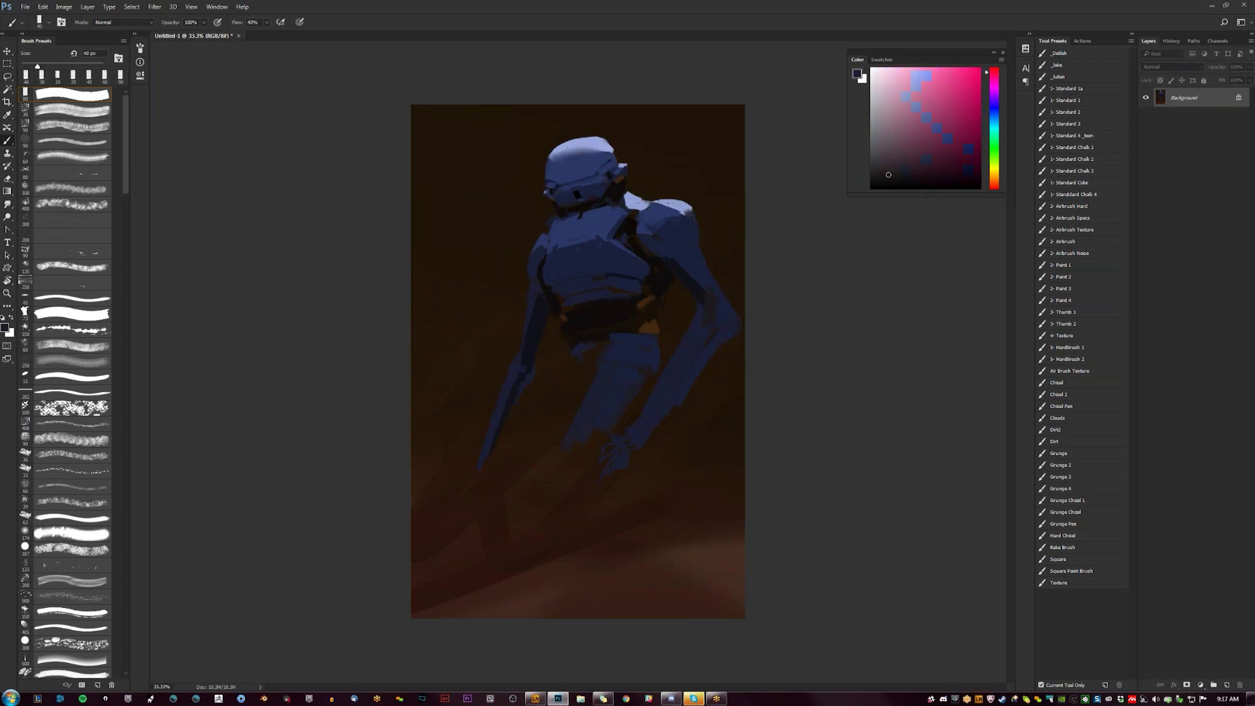
key("d")
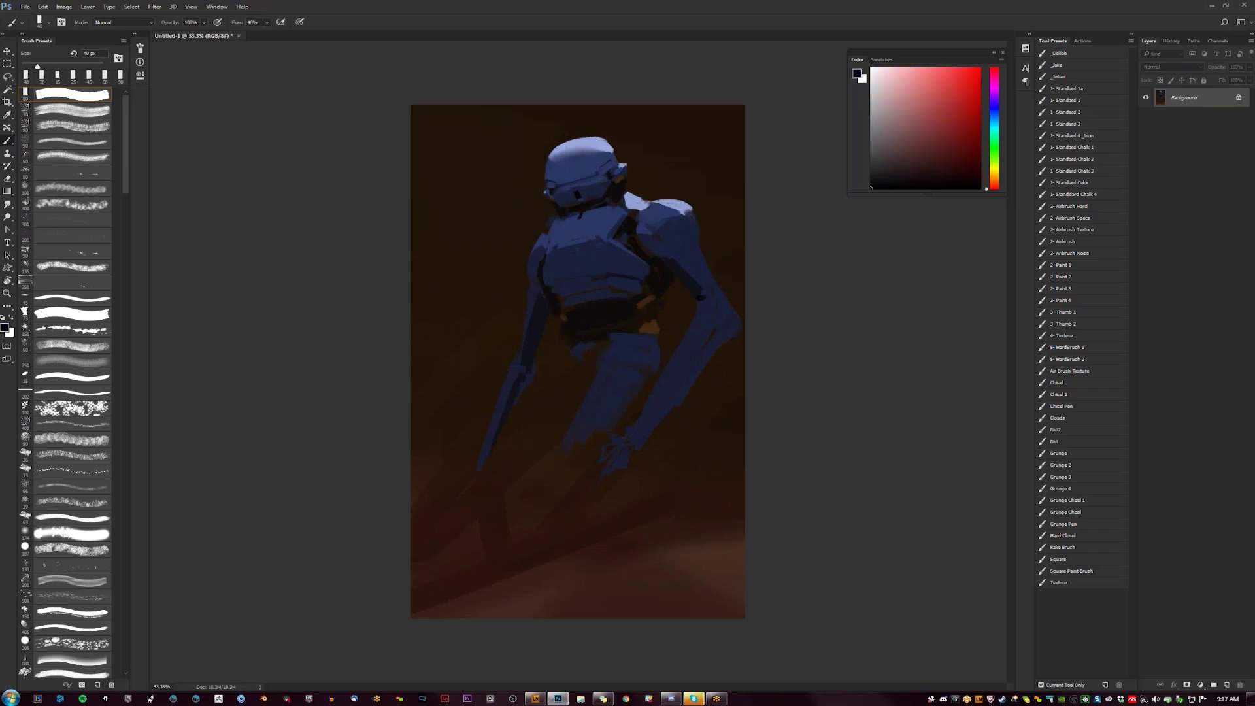
key("ctrl+shift+h")
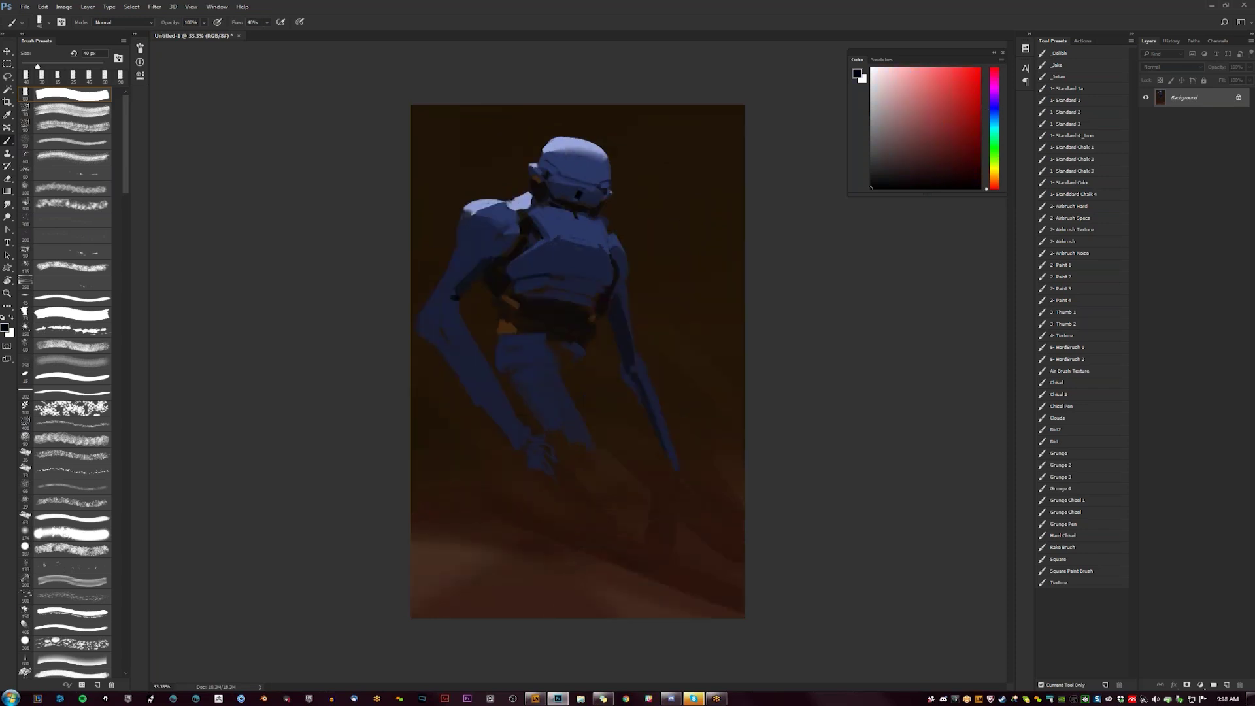
Step: Broaden the near shoulder, elbow and forearm with sampled blues and a larger brush
left_click(544, 157, "alt")
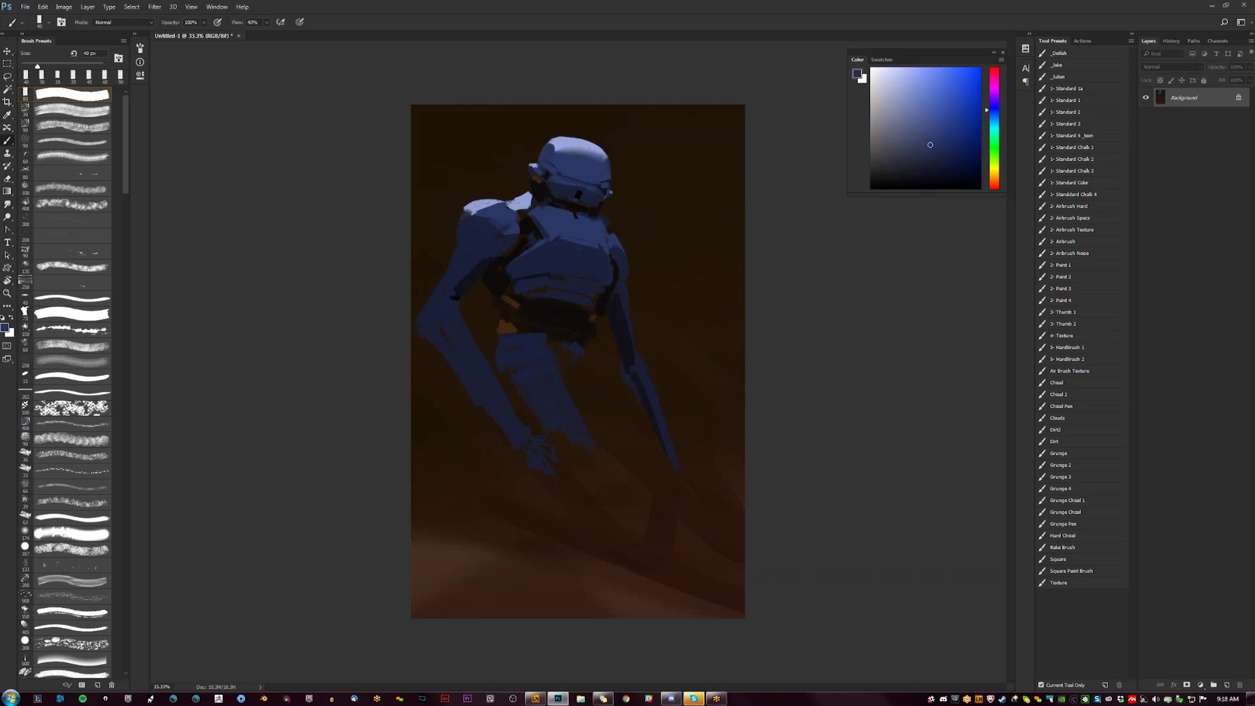
mouse_move(463, 214)
left_mouse_down()
mouse_move(456, 253)
mouse_move(462, 217)
mouse_move(474, 226)
mouse_move(467, 210)
mouse_move(484, 226)
mouse_move(449, 260)
mouse_move(467, 213)
mouse_move(420, 305)
mouse_move(434, 301)
mouse_move(427, 335)
left_mouse_up()
left_click(466, 222, "alt")
key("bracketright")
key("bracketright")
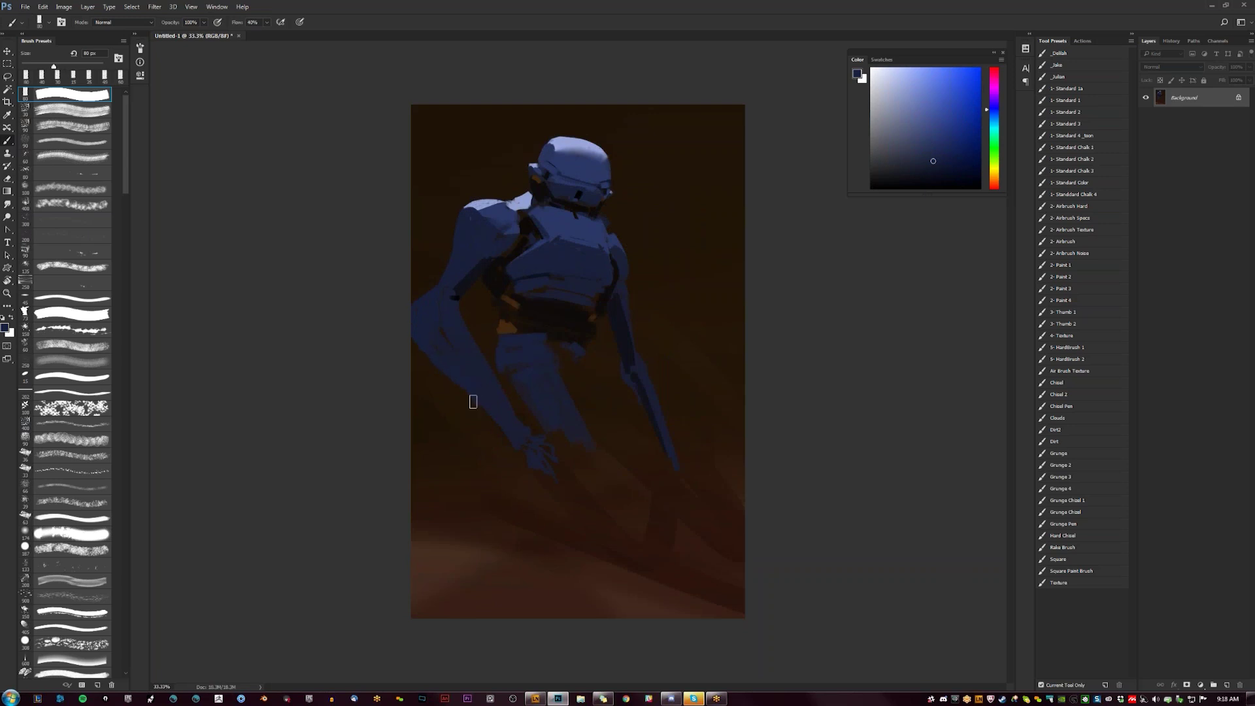
Step: Paint a pale blue highlight on top of the near elbow with a smaller brush
left_click(495, 197, "alt")
key("bracketleft")
key("bracketleft")
key("bracketleft")
key("bracketleft")
key("bracketleft")
key("bracketleft")
key("bracketleft")
key("bracketleft")
mouse_move(412, 305)
left_mouse_down()
mouse_move(437, 287)
mouse_move(424, 310)
left_mouse_up()
Step: Add a small pale blue highlight at the chest's upper corner beside the neck using a fine brush
left_click(467, 280, "alt")
left_click(523, 200, "alt")
key("bracketleft")
key("bracketleft")
key("bracketleft")
left_click_drag(528, 214, 534, 209)
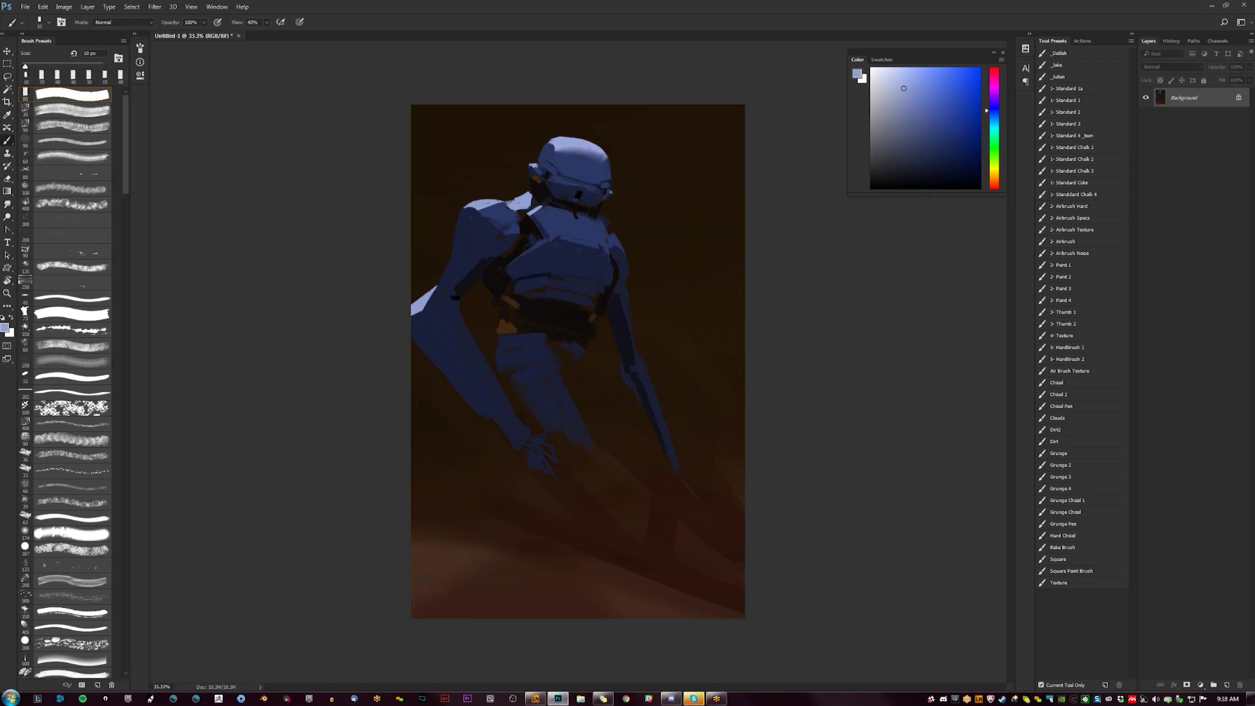
Step: Flip the canvas horizontally to check the whole figure
key("z")
left_click(602, 352, "alt")
left_click(602, 352, "alt")
key("ctrl+shift+h")
left_click(603, 332)
left_click(604, 332)
key("b")
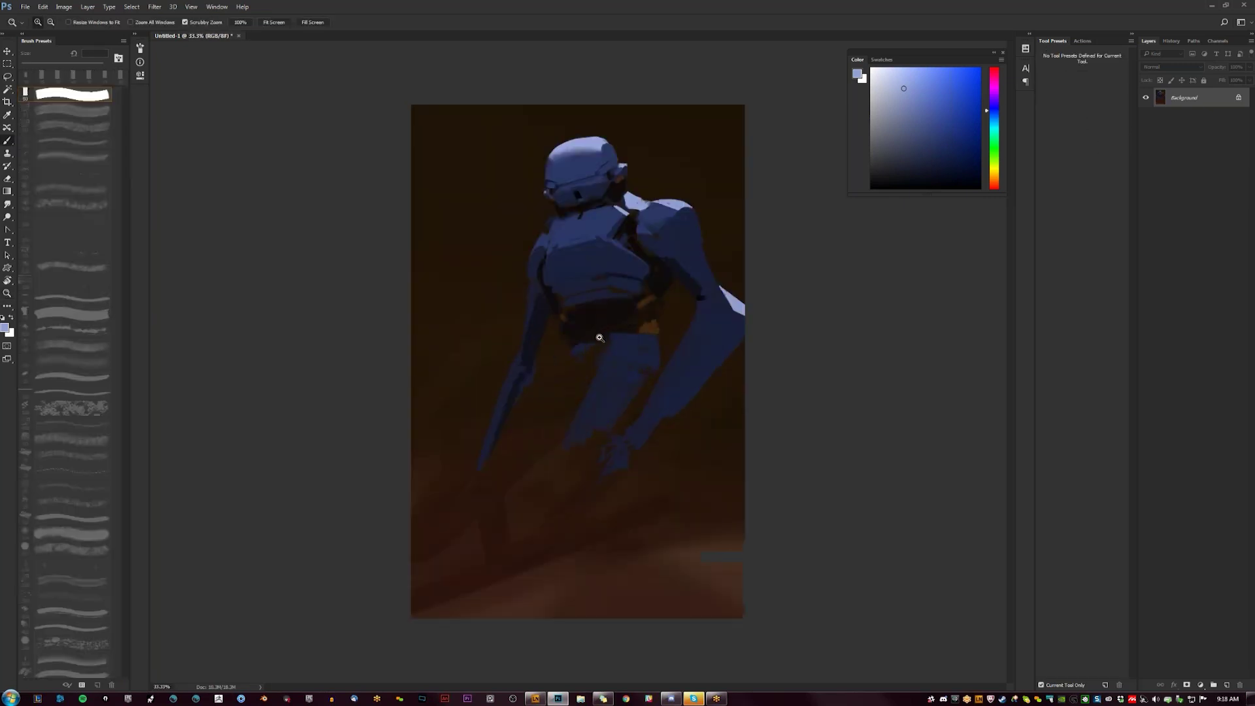
Step: Refine the jaw and lower face with sampled dark blues and a 70 px brush
key("z")
left_click(569, 208)
key("b")
left_click(568, 208, "alt")
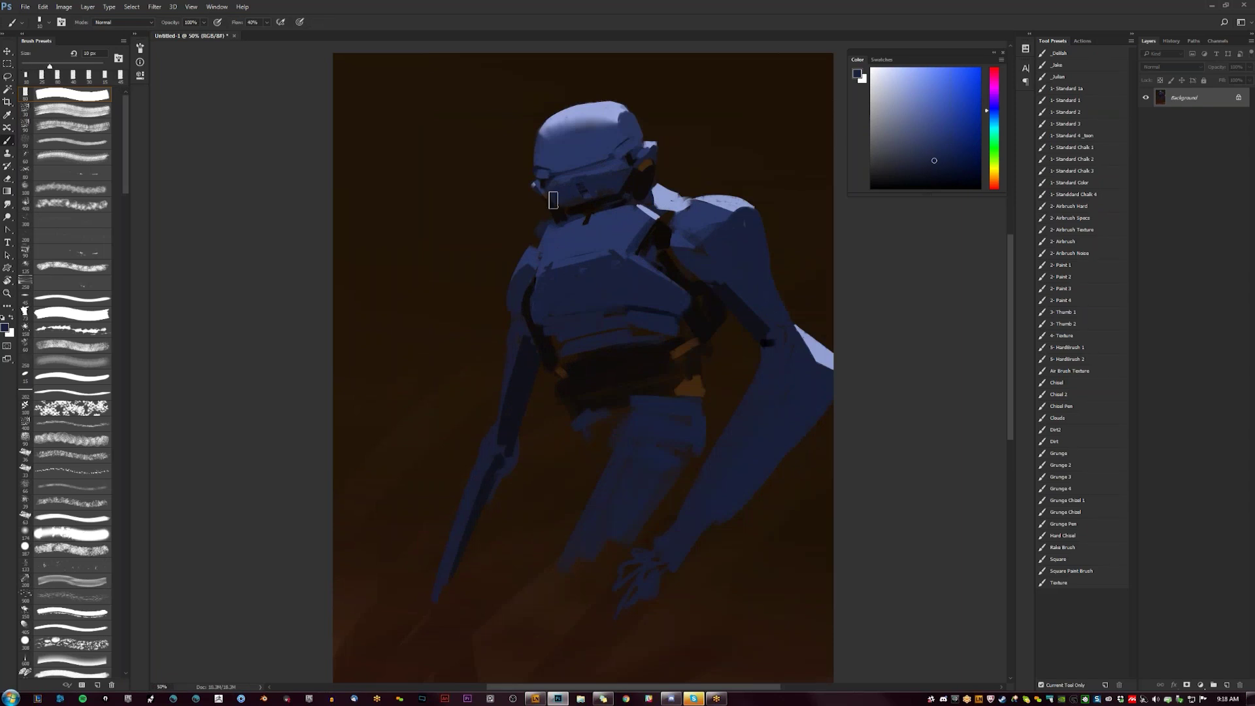
key("bracketright")
key("bracketright")
key("bracketright")
key("bracketright")
key("bracketright")
key("bracketright")
left_click(603, 194, "alt")
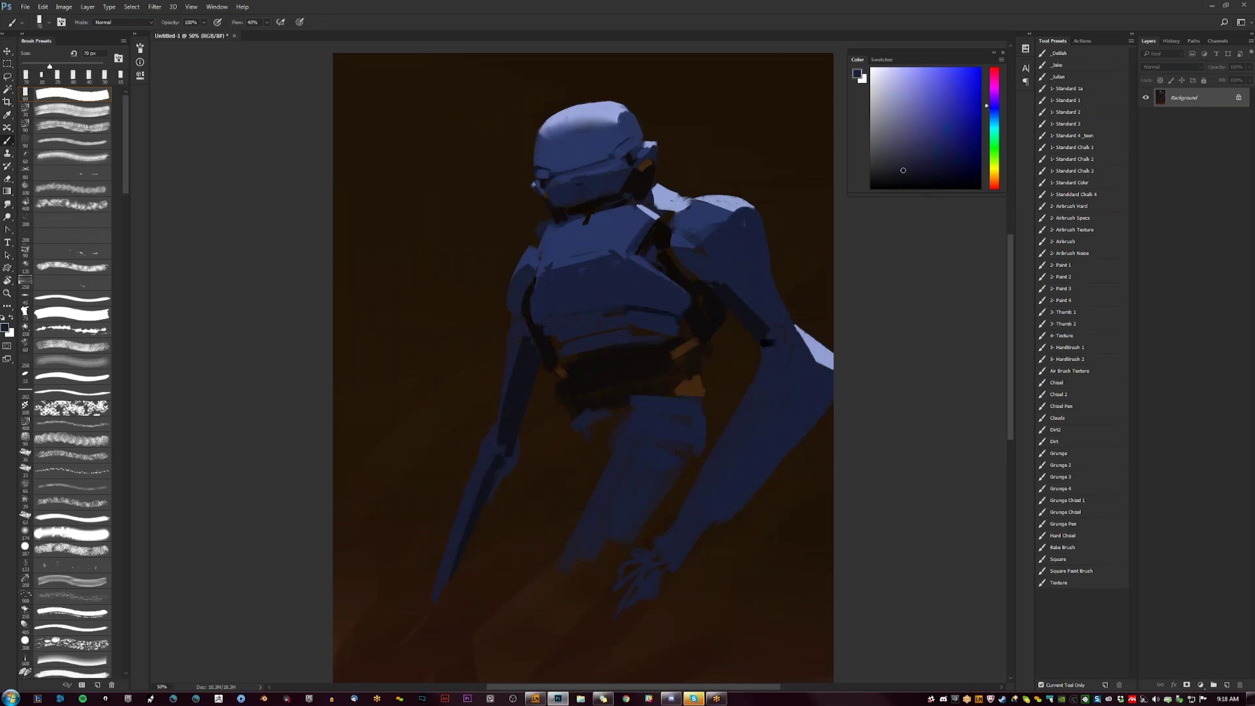
left_click(594, 150, "alt")
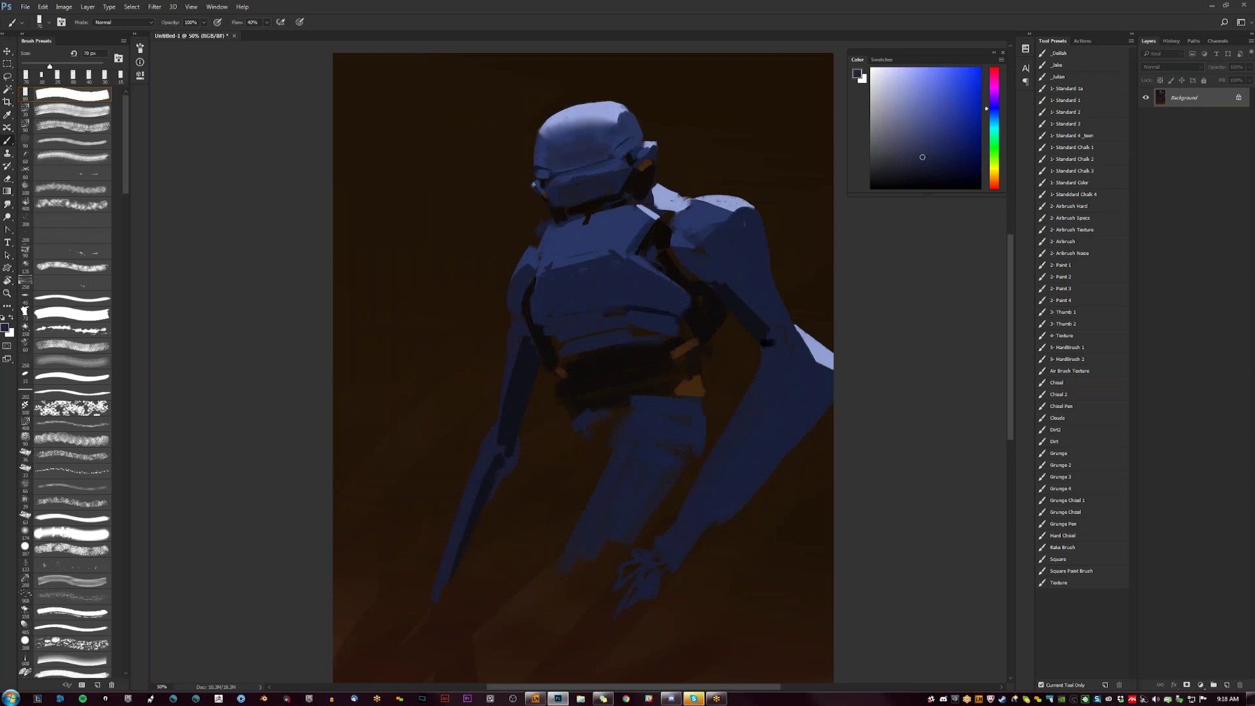
Step: Paint a dark blue plane across the upper chest plate below the neck
mouse_move(560, 257)
left_mouse_down()
mouse_move(564, 228)
mouse_move(561, 242)
mouse_move(624, 218)
left_mouse_up()
key("bracketleft")
key("bracketleft")
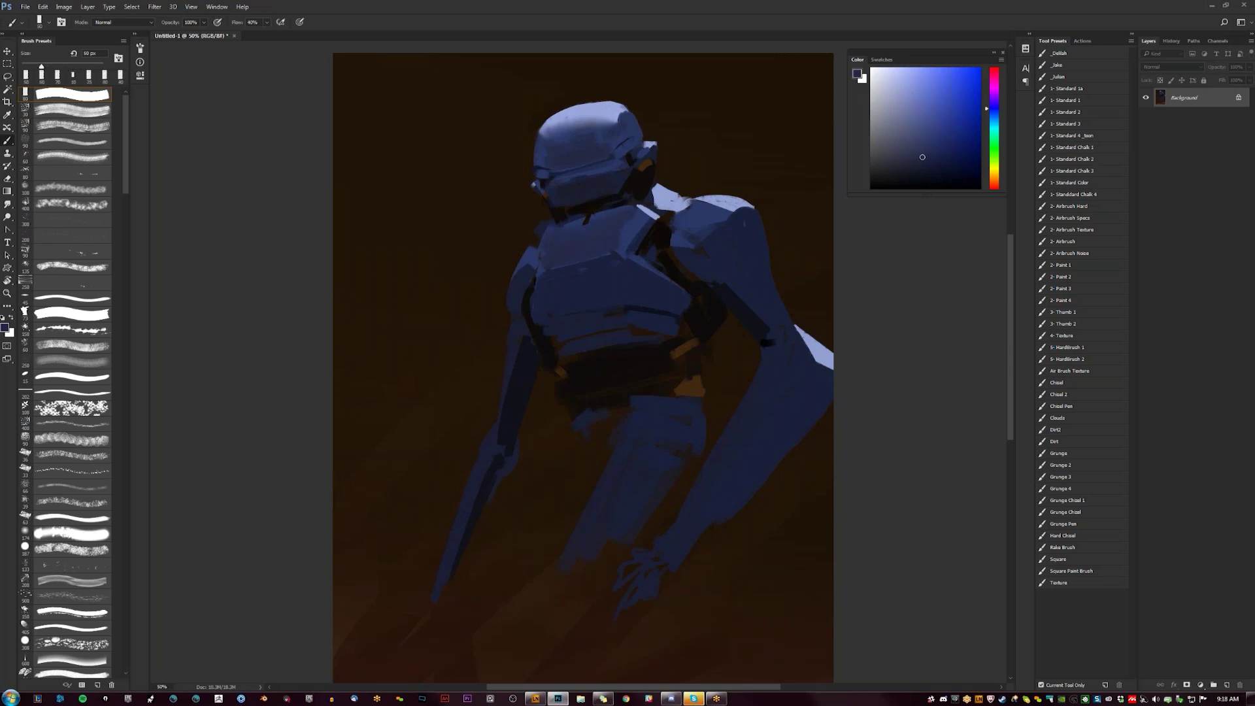
Step: Flip the canvas horizontally and touch up the near shoulder with a sampled dark blue and a 150 px brush
key("z")
left_click(590, 319, "alt")
left_click(591, 319, "alt")
key("ctrl+shift+h")
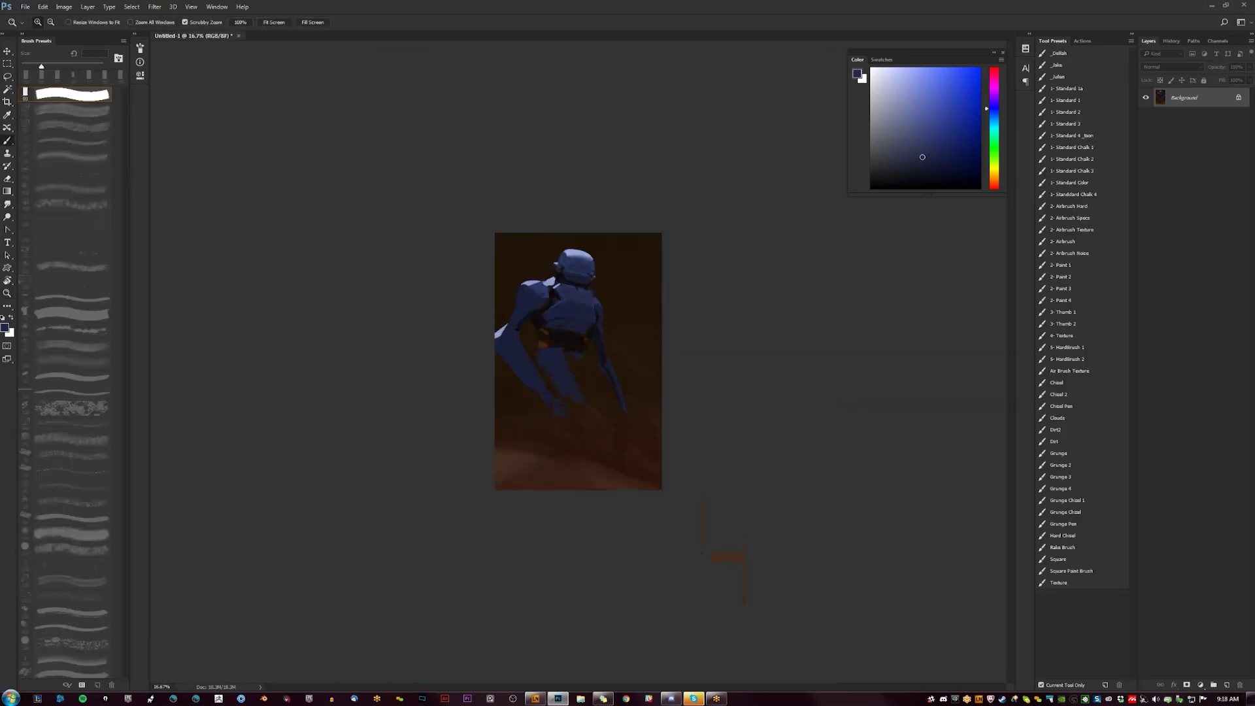
key("z")
left_click(591, 318)
key("ctrl+plus")
key("b")
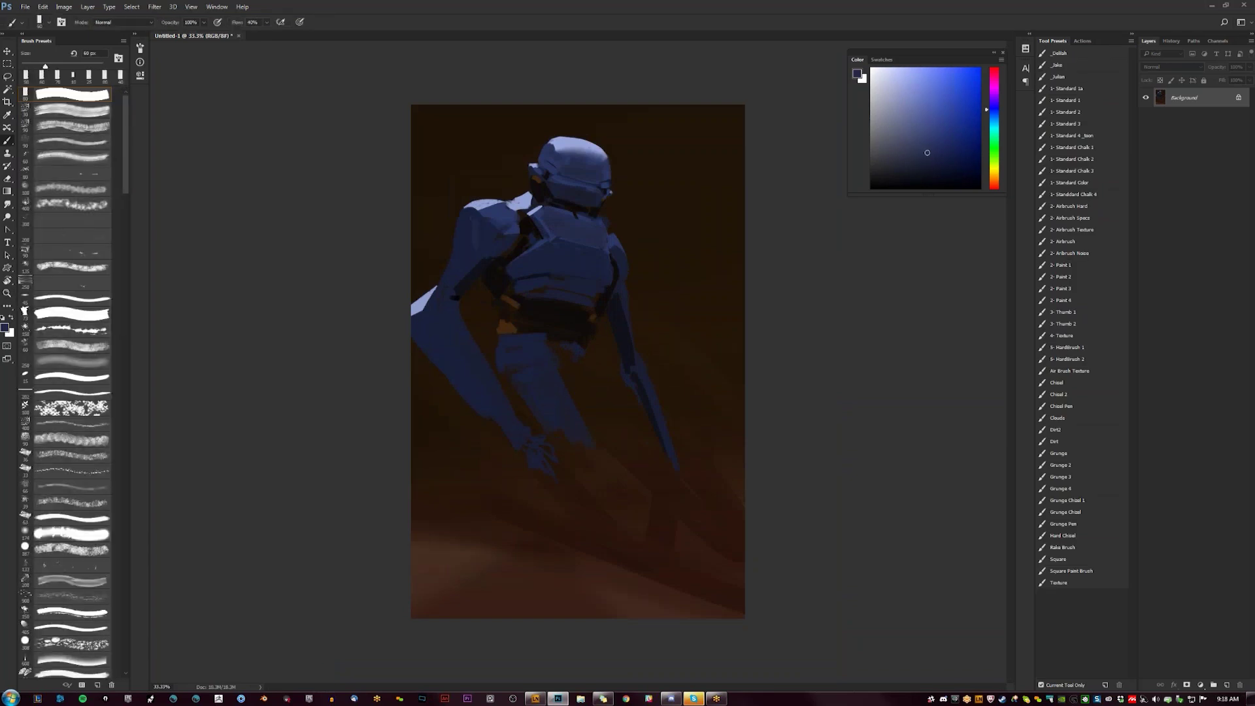
key("bracketright")
key("bracketright")
key("bracketright")
key("bracketright")
key("bracketright")
key("bracketright")
key("bracketright")
left_click(479, 234)
left_click(475, 222, "alt")
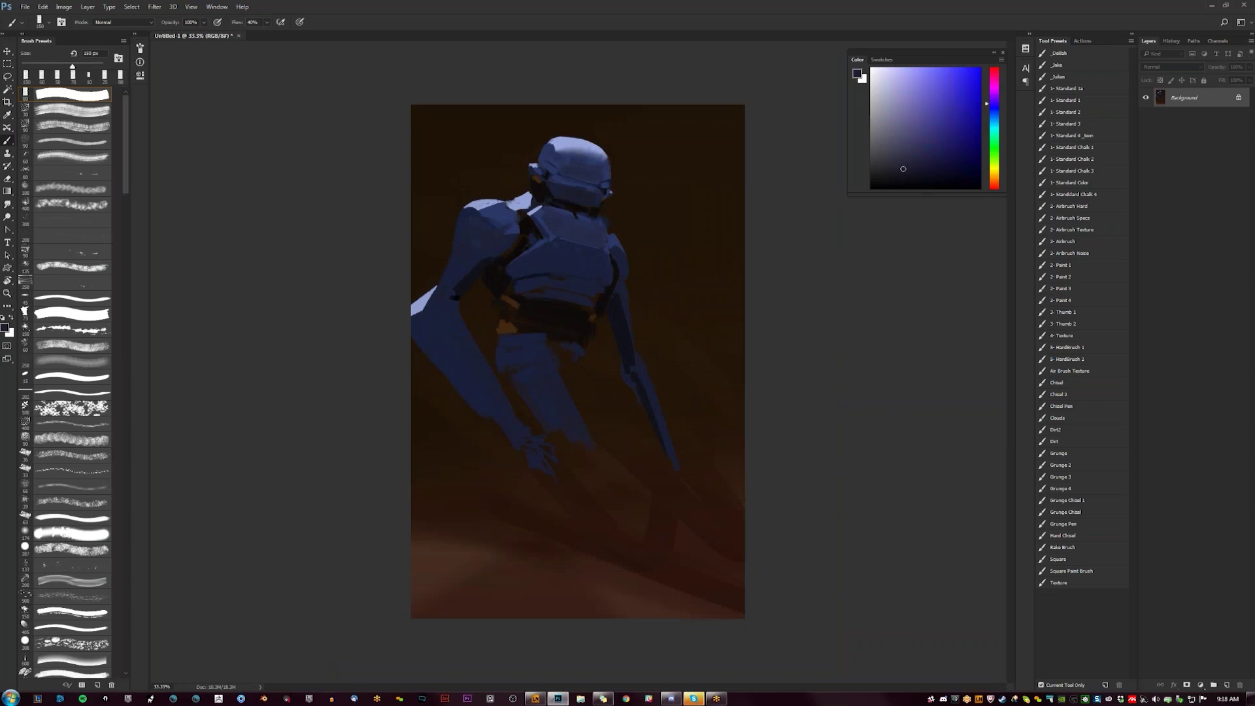
Step: Paint thin near-black lines across the hips and pelvis with a small brush, using a dark tone sampled from the waist
key("bracketleft")
left_click(549, 320, "alt")
key("bracketleft")
key("bracketleft")
key("bracketleft")
key("bracketleft")
key("bracketleft")
key("bracketleft")
key("bracketleft")
key("bracketleft")
key("bracketleft")
left_click_drag(529, 336, 543, 351)
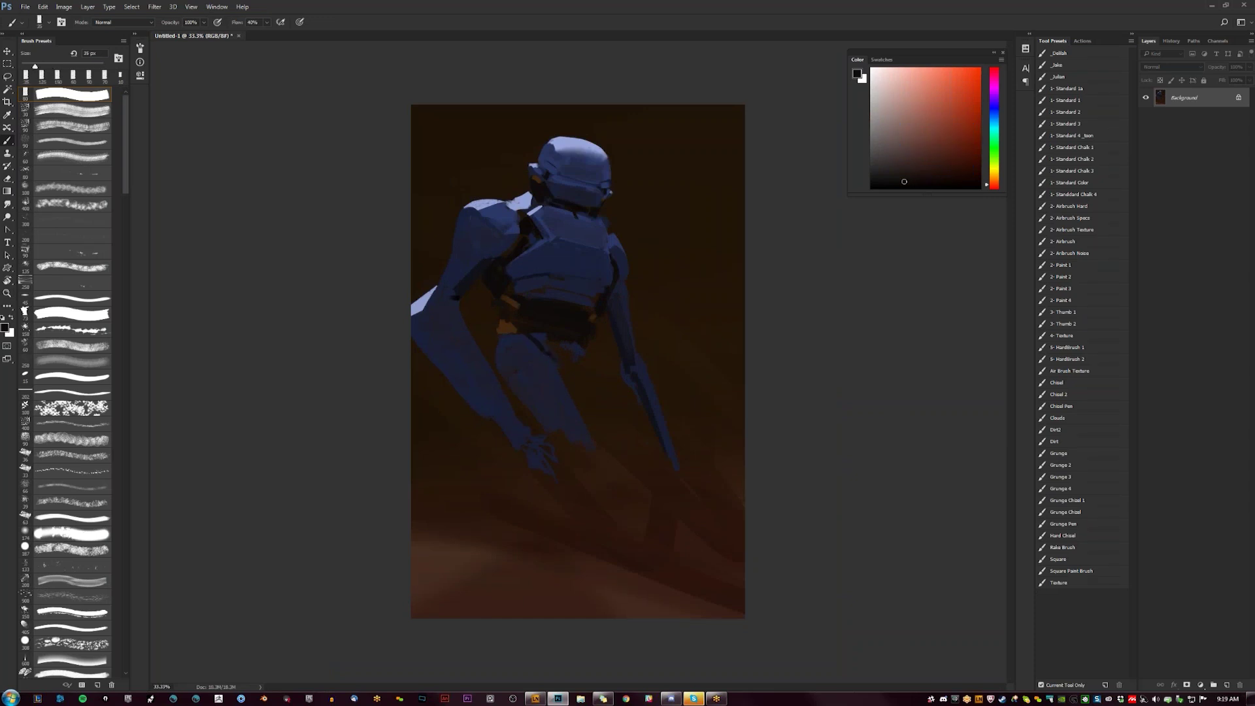
left_click_drag(575, 347, 567, 364)
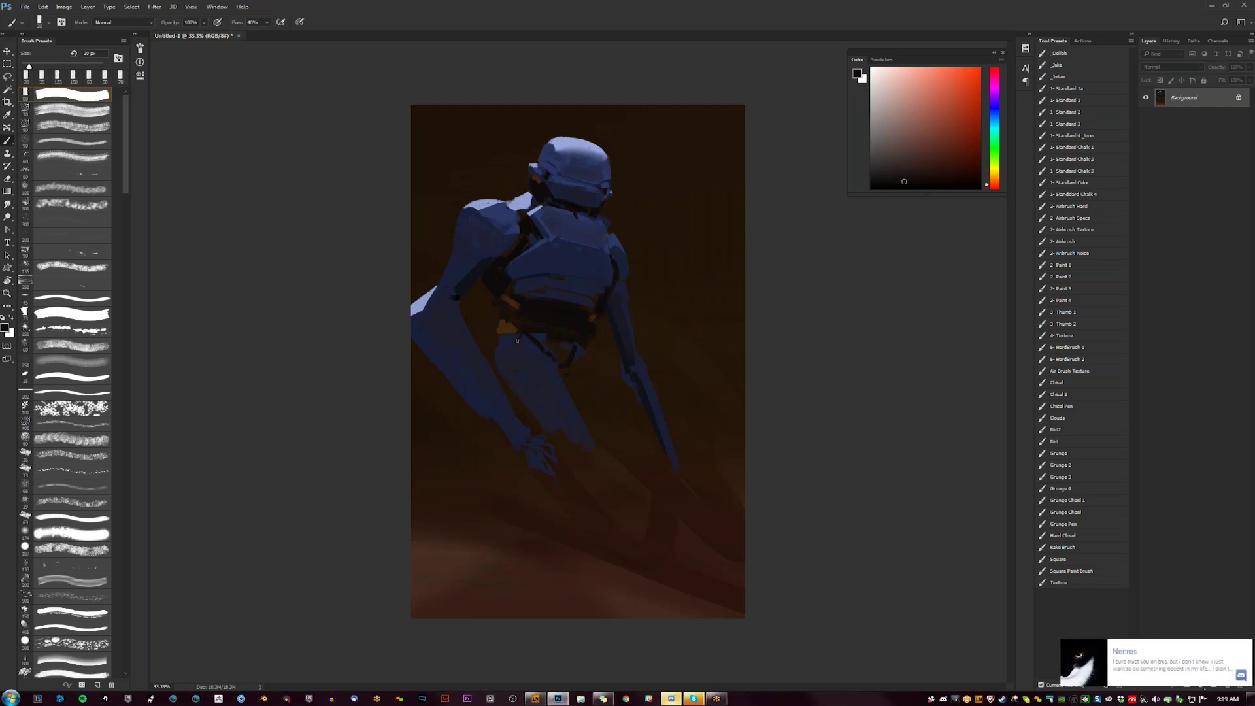
Step: Switch to Discord to read the incoming direct message, and return to the painting
left_click(1245, 649)
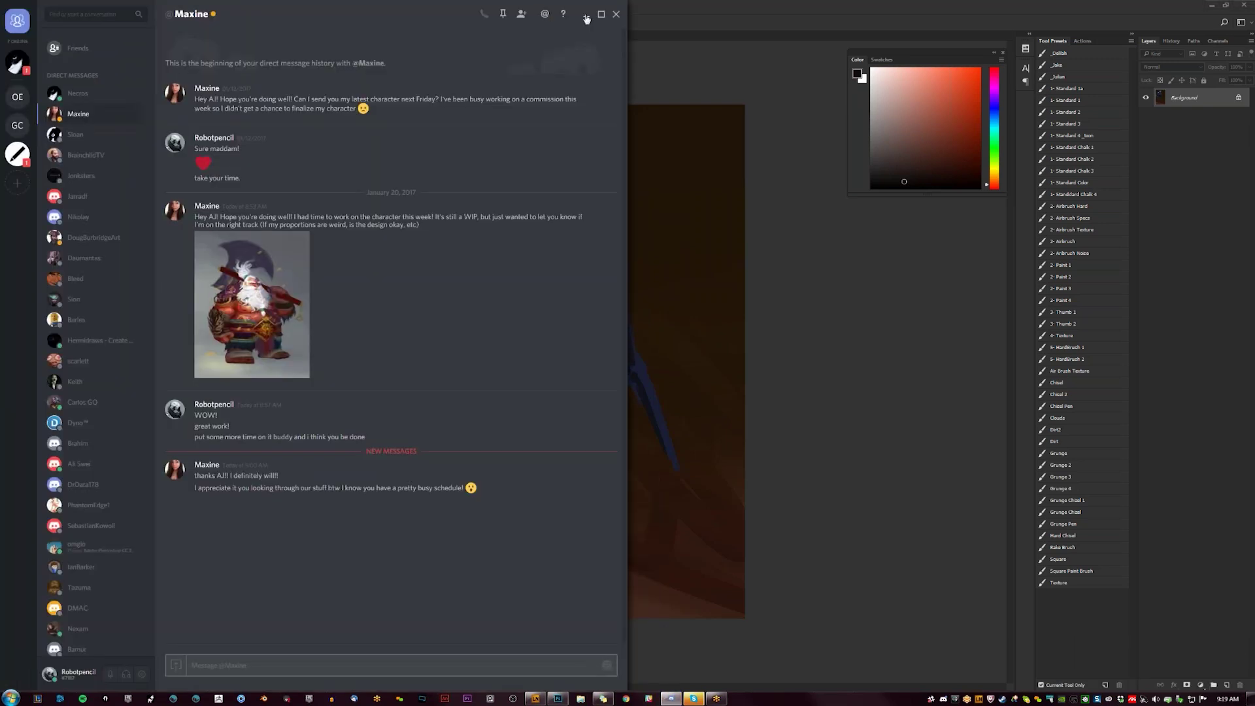
left_click(585, 19)
Step: Flip the canvas and clean up the edges around the neck and far shoulder with sampled dark tones and a 15 px brush
left_click(455, 288, "alt")
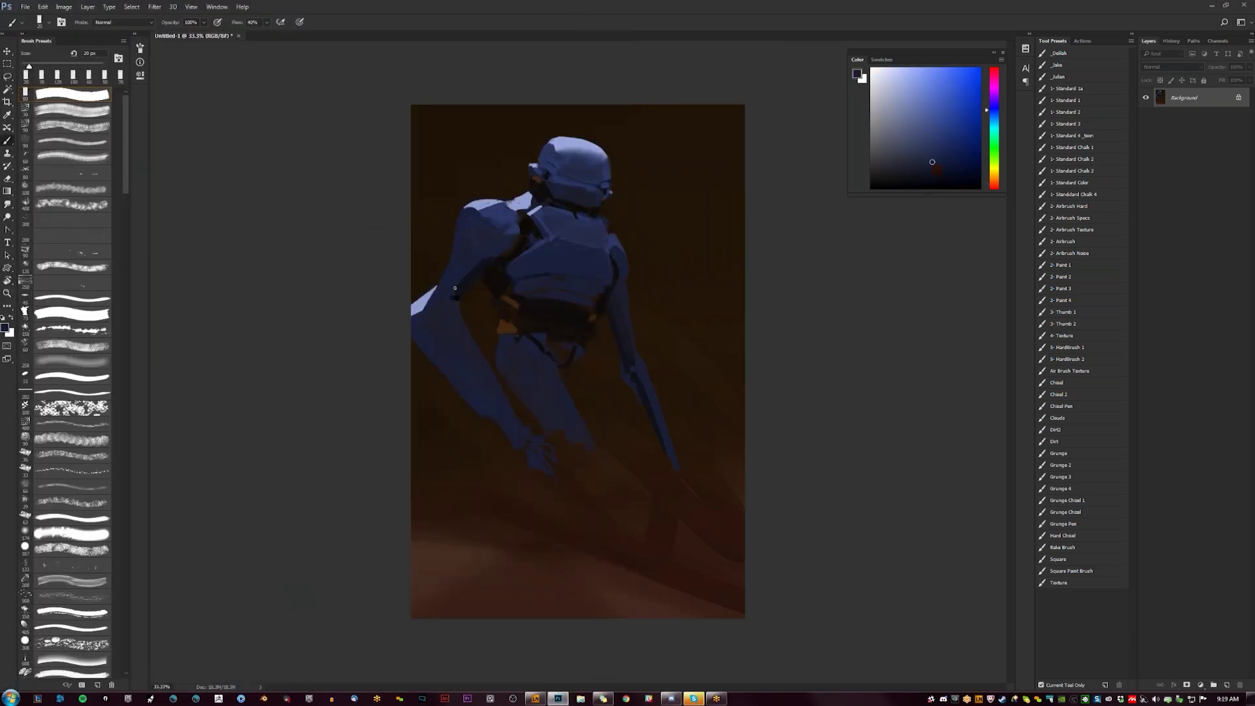
key("ctrl+shift+h")
key("d")
left_click(602, 317, "alt")
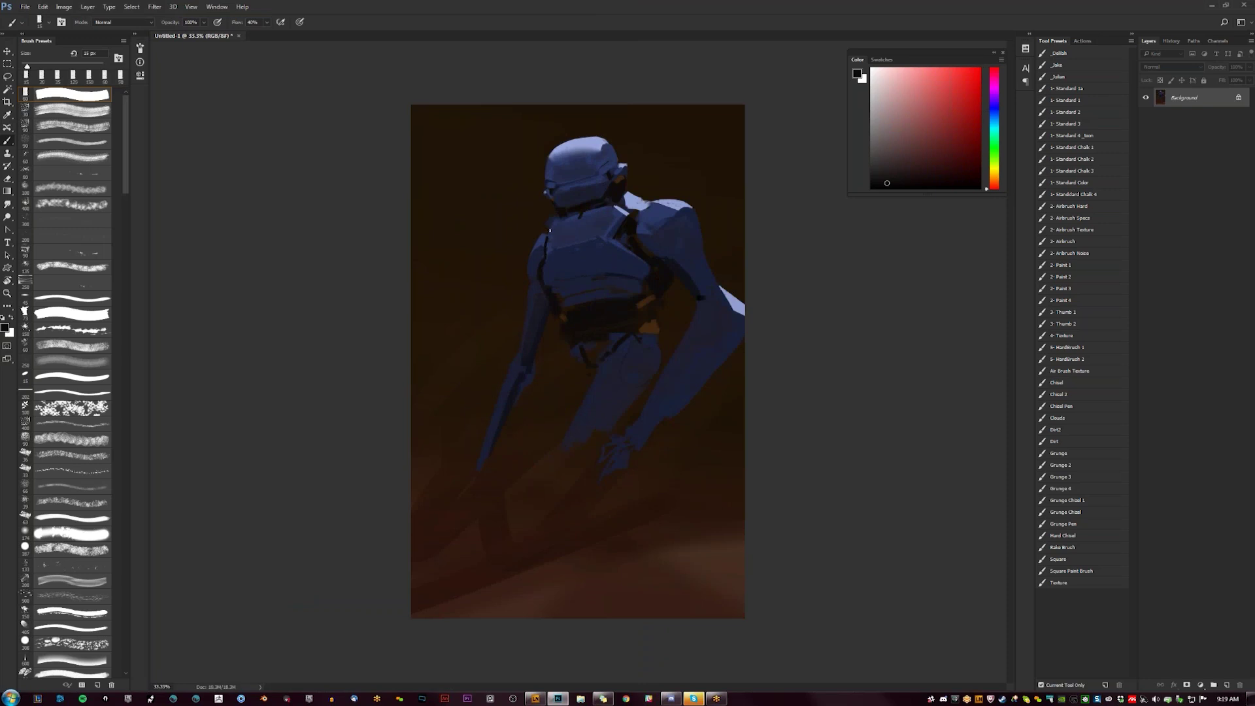
left_click(546, 220, "alt")
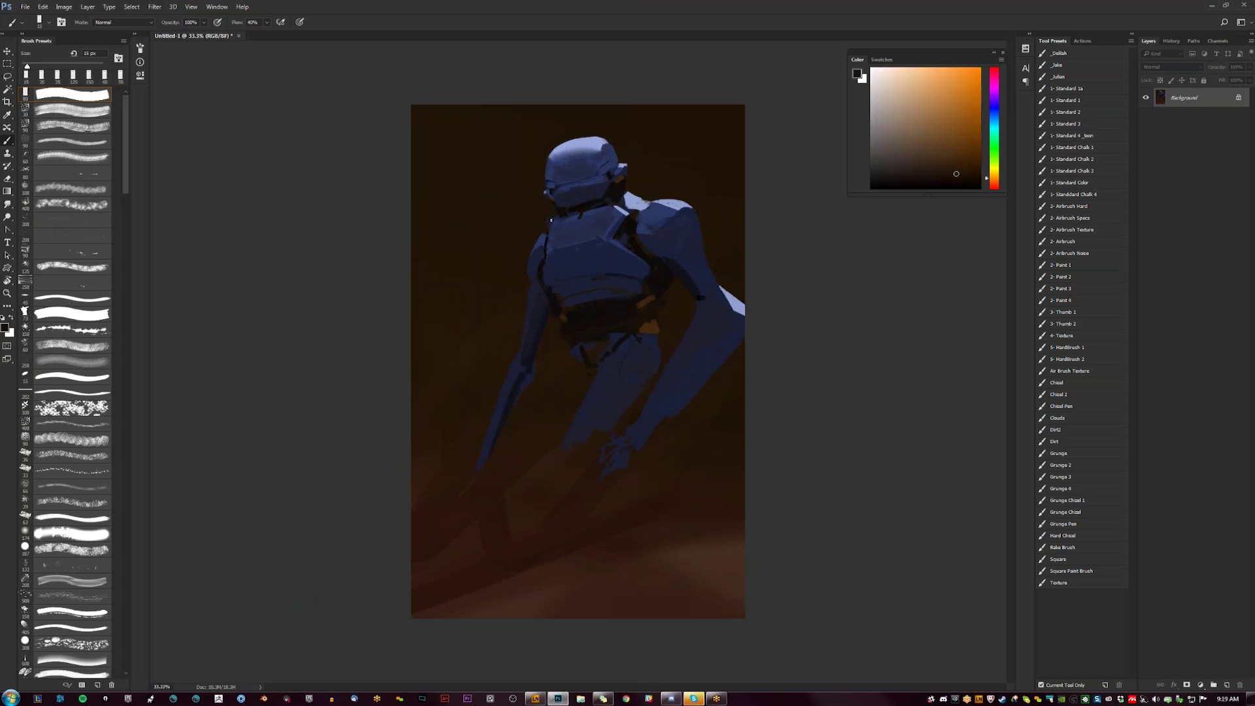
Step: Add a small pale blue highlight on the far shoulder's inner edge with a fine brush
left_click(640, 197, "alt")
key("bracketleft")
key("bracketleft")
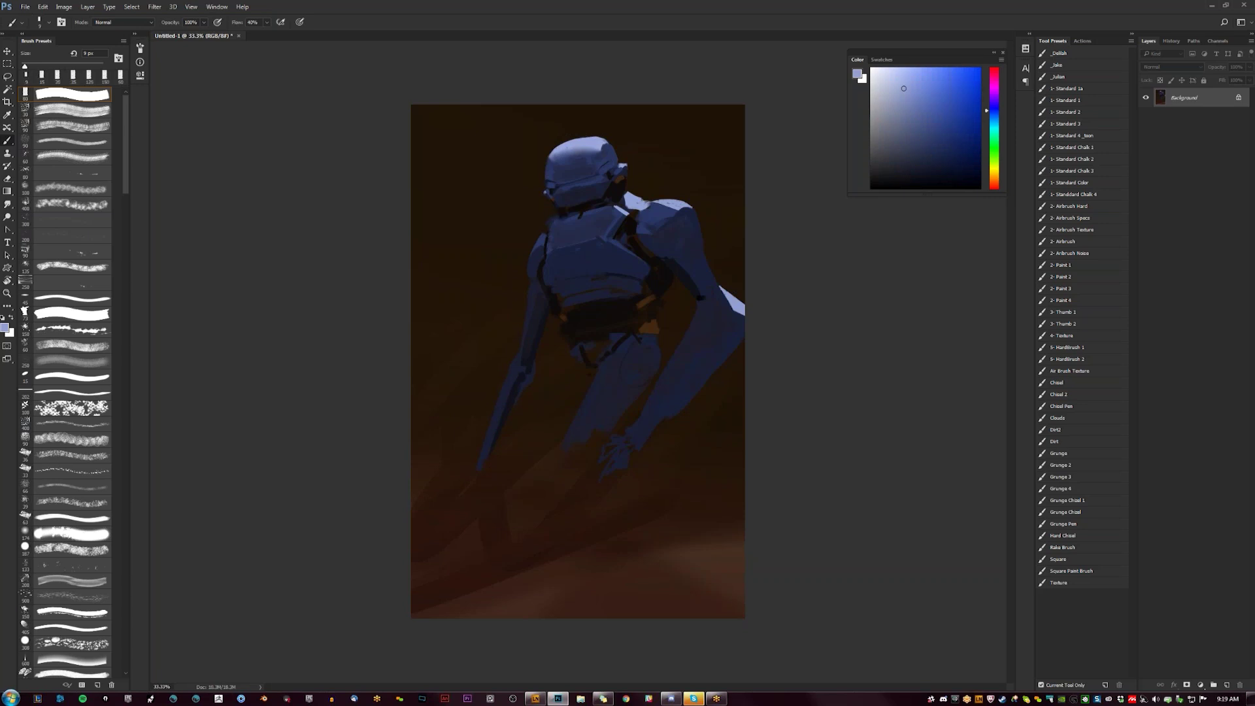
left_click_drag(542, 234, 549, 232)
key("bracketright")
Step: Paint pale blue highlights on the near hip and side of the waist, and check the figure flipped
key("ctrl+shift+h")
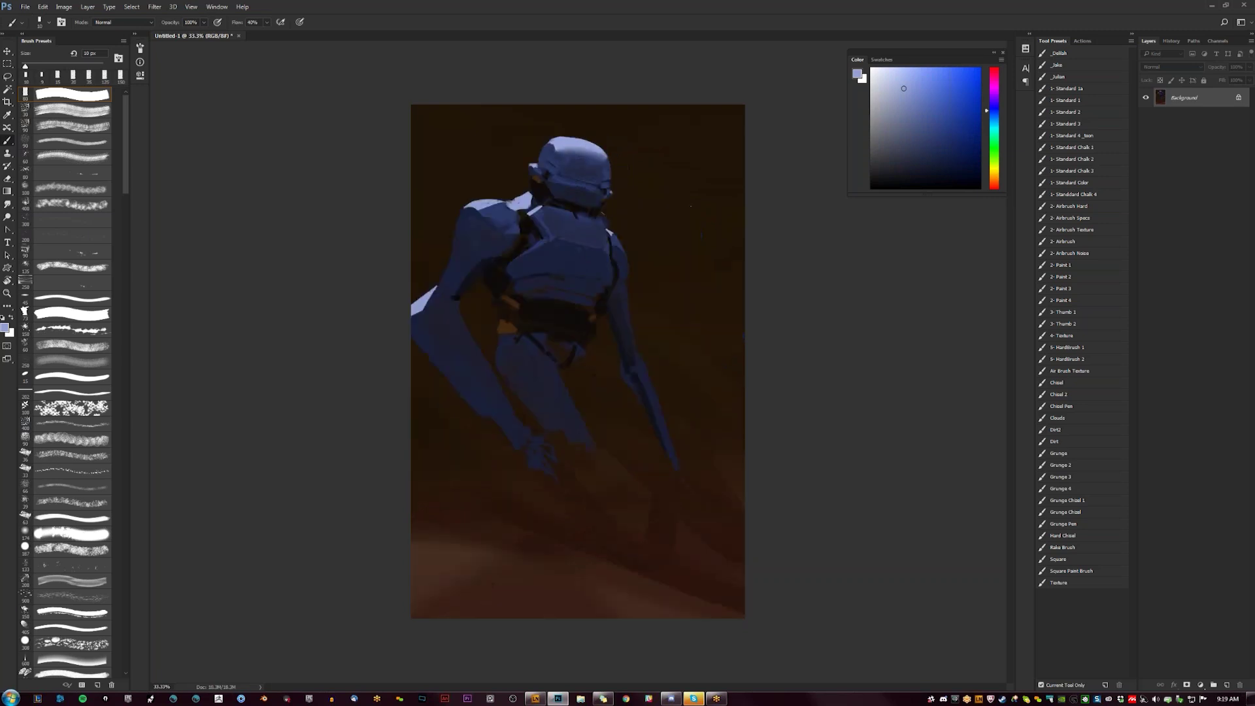
key("bracketright")
mouse_move(499, 338)
left_mouse_down()
mouse_move(492, 362)
mouse_move(496, 332)
left_mouse_up()
key("ctrl+minus")
key("ctrl+minus")
key("ctrl+shift+h")
key("ctrl+plus")
key("ctrl+plus")
Step: Extend the near thigh downward toward the knee with a dark blue stroke
left_click(910, 167)
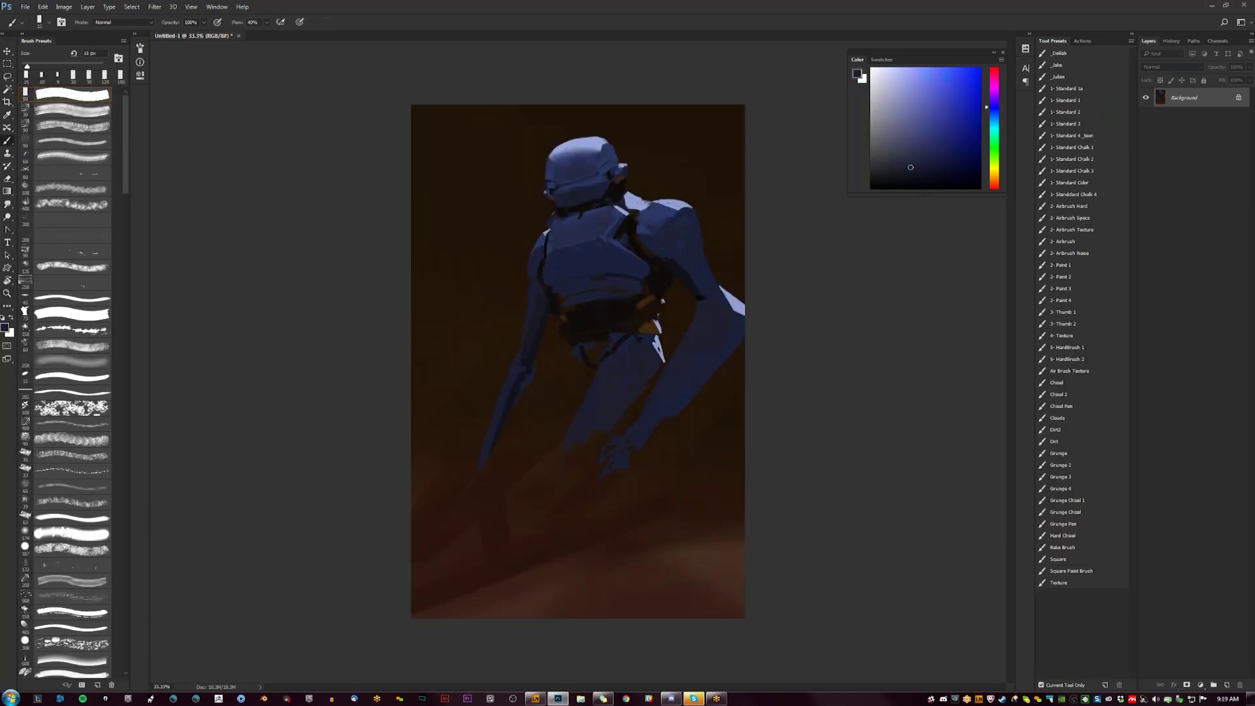
key("]")
key("]")
key("]")
key("]")
key("]")
left_click_drag(574, 442, 551, 489)
Step: Block in the shadowed far thigh behind the near leg with sampled near-black tones and an 80 px brush
key("]")
key("]")
key("]")
key("]")
key("]")
left_click(581, 369, "alt")
left_click(583, 351, "alt")
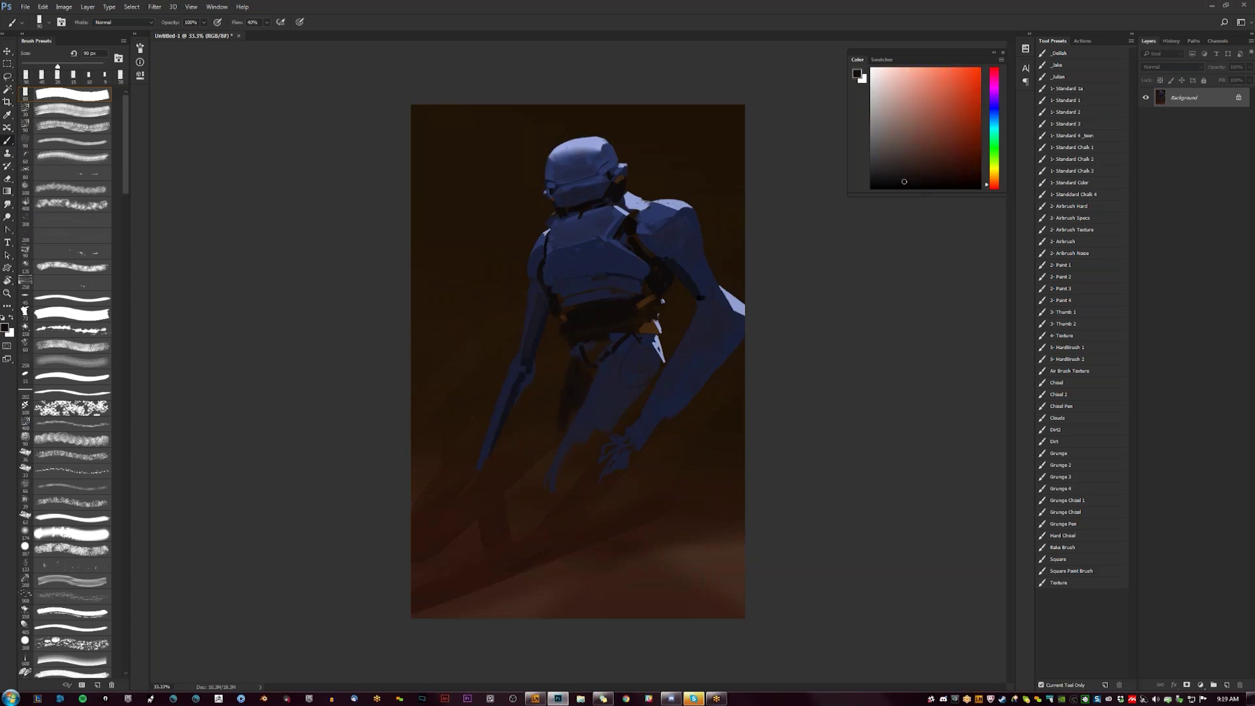
Step: Flip the canvas and refine the pelvis and inner thigh edge with sampled dark browns and blue, using a smaller brush
key("ctrl+shift+h")
key("bracketleft")
key("bracketleft")
key("bracketleft")
key("bracketleft")
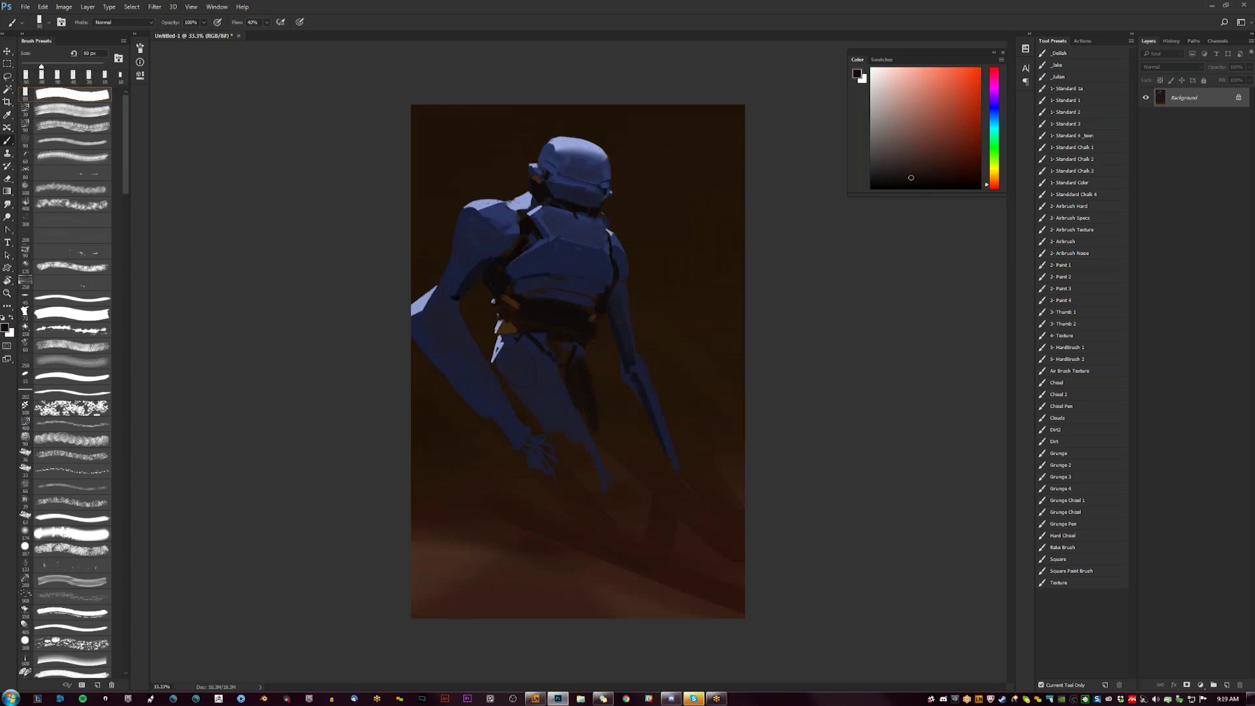
left_click(571, 348, "alt")
left_click_drag(533, 334, 545, 338)
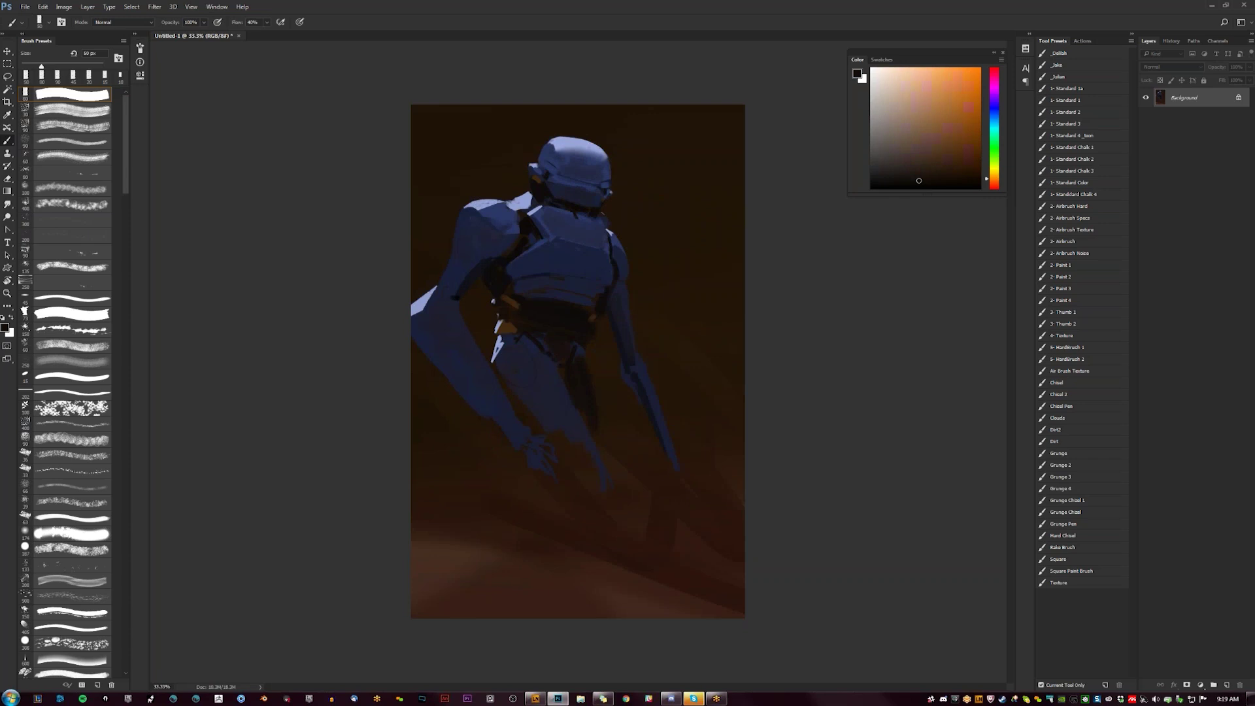
left_click(584, 389, "alt")
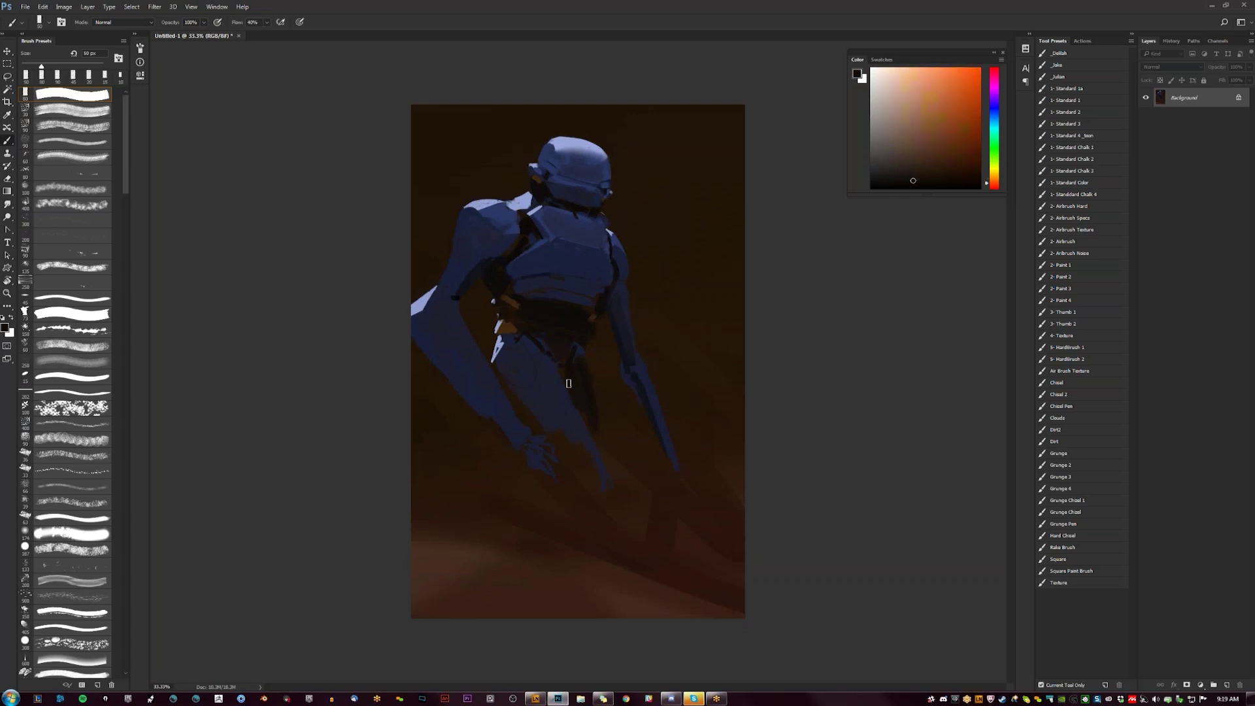
left_click(570, 413, "alt")
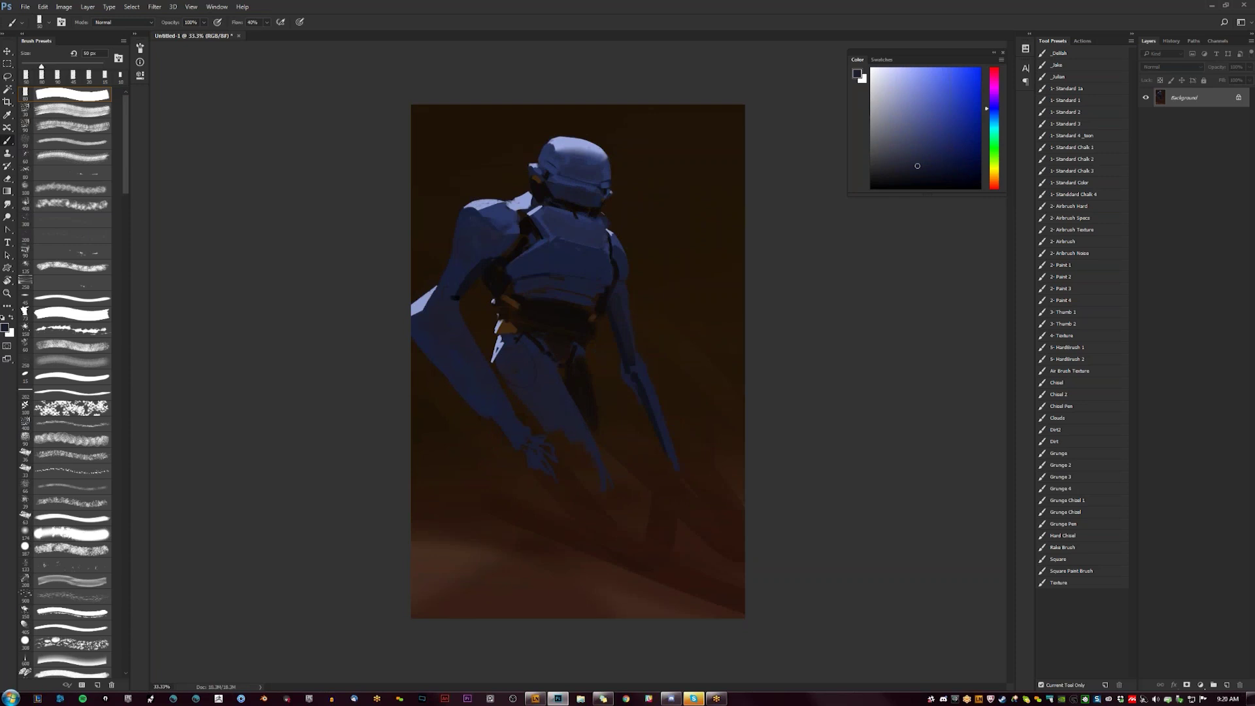
Step: Flip the canvas, fill out the near thigh's lower end with a sampled tone, and paint a near-black knee joint beneath it
key("ctrl+shift+h")
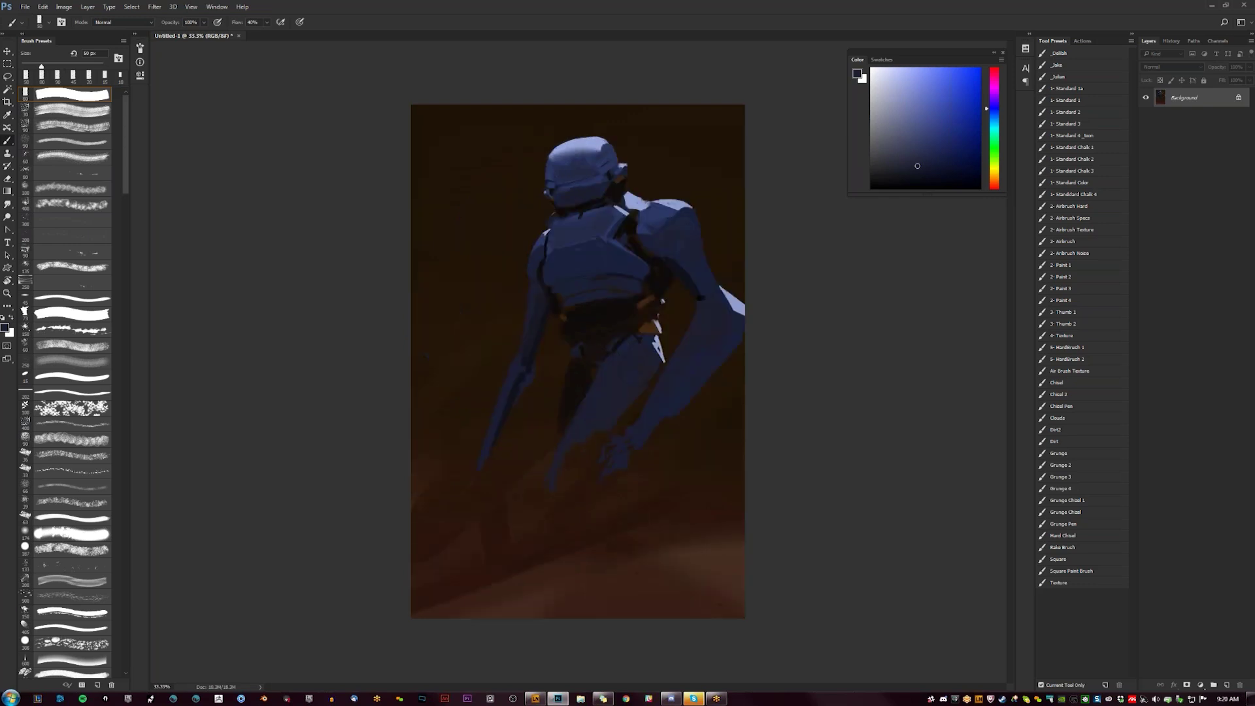
left_click(564, 464, "alt")
left_click_drag(565, 463, 588, 461)
key("]")
left_click(600, 317, "alt")
key("[")
key("[")
left_click_drag(561, 487, 581, 475)
Step: Flip the canvas and refine the chin and neck collar with sampled dark blue and near-black, using a 15 px brush
key("ctrl+shift+h")
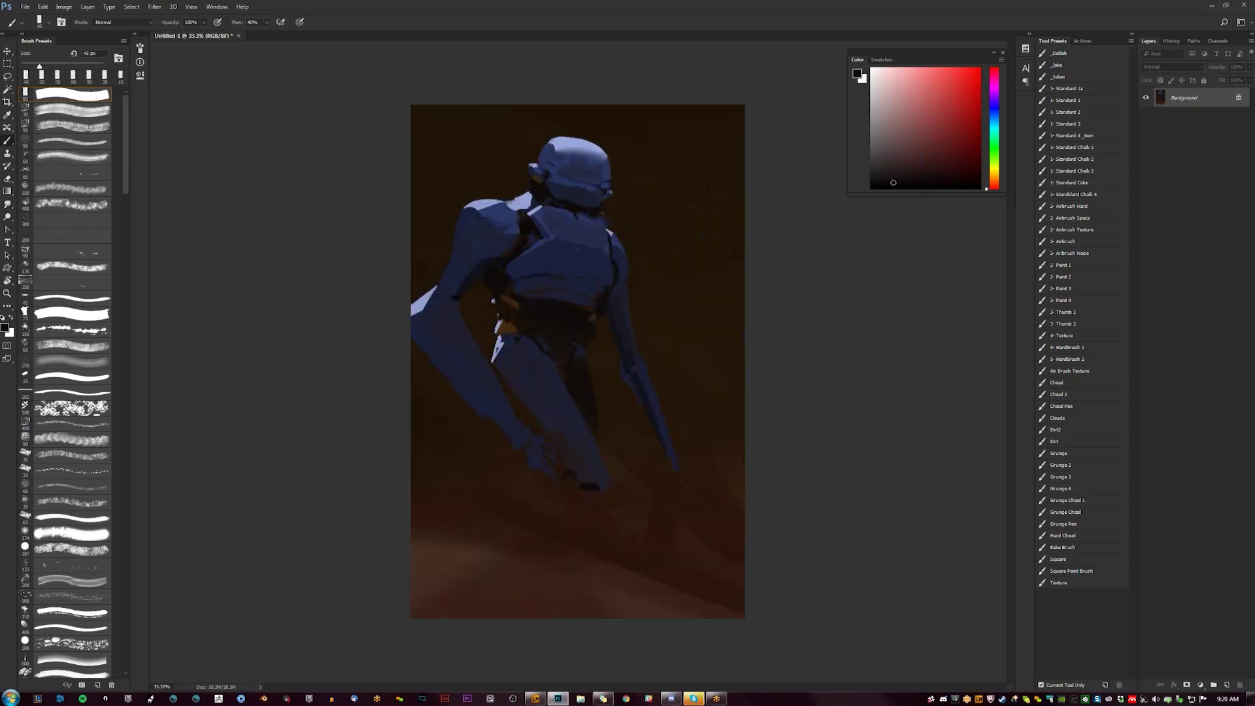
key("bracketleft")
key("bracketleft")
key("bracketleft")
key("bracketright")
left_click(587, 215, "alt")
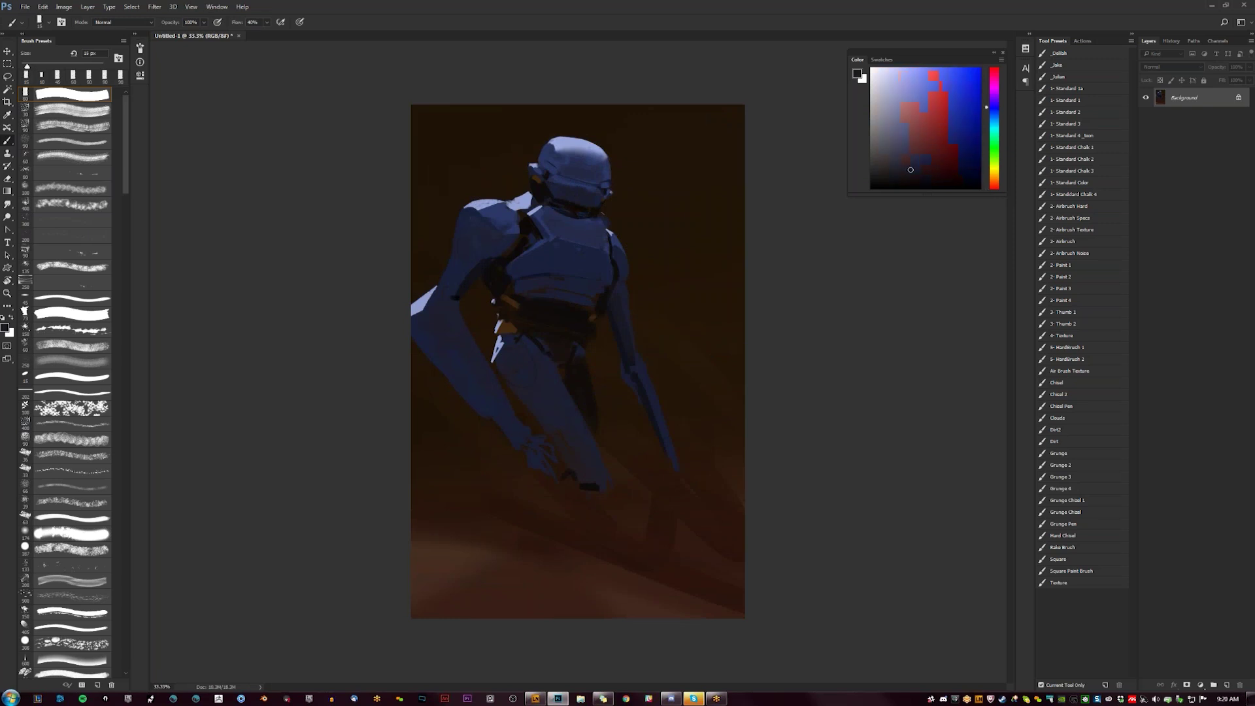
left_click(570, 215, "alt")
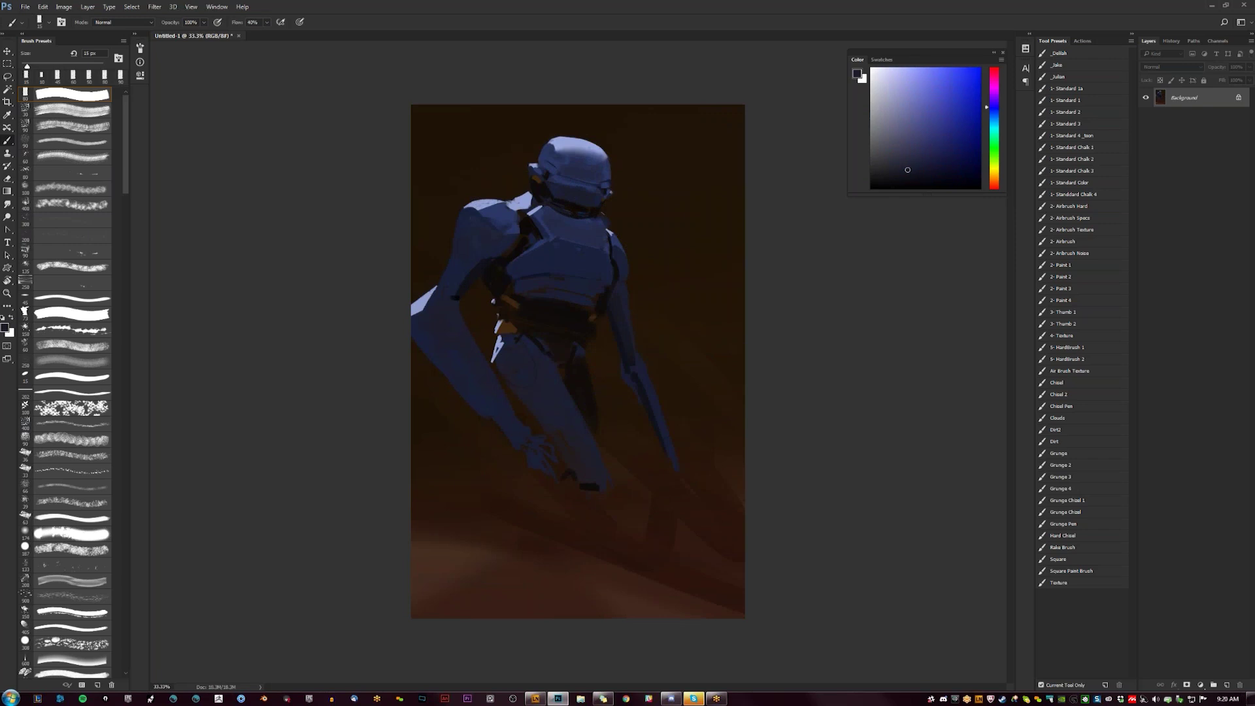
left_click(570, 215, "alt")
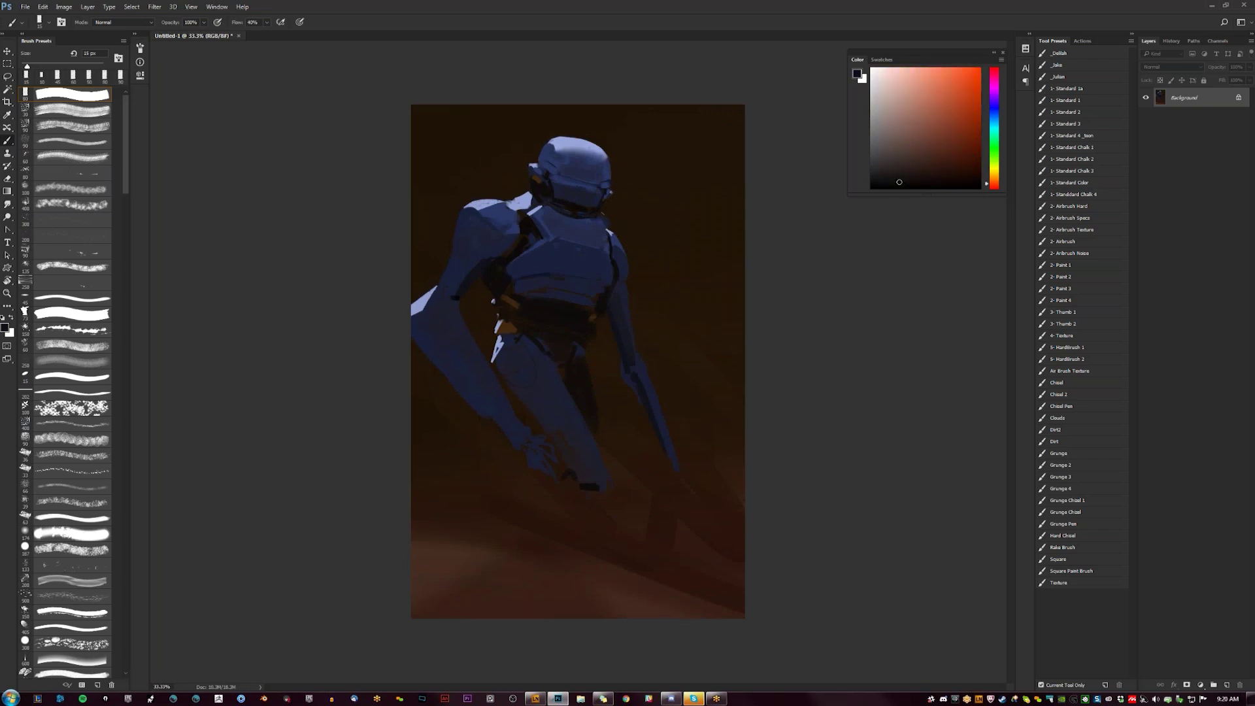
Step: Flip the canvas and refine the lower face with a dark blue stroke along the cheek and mouth area
key("ctrl+shift+h")
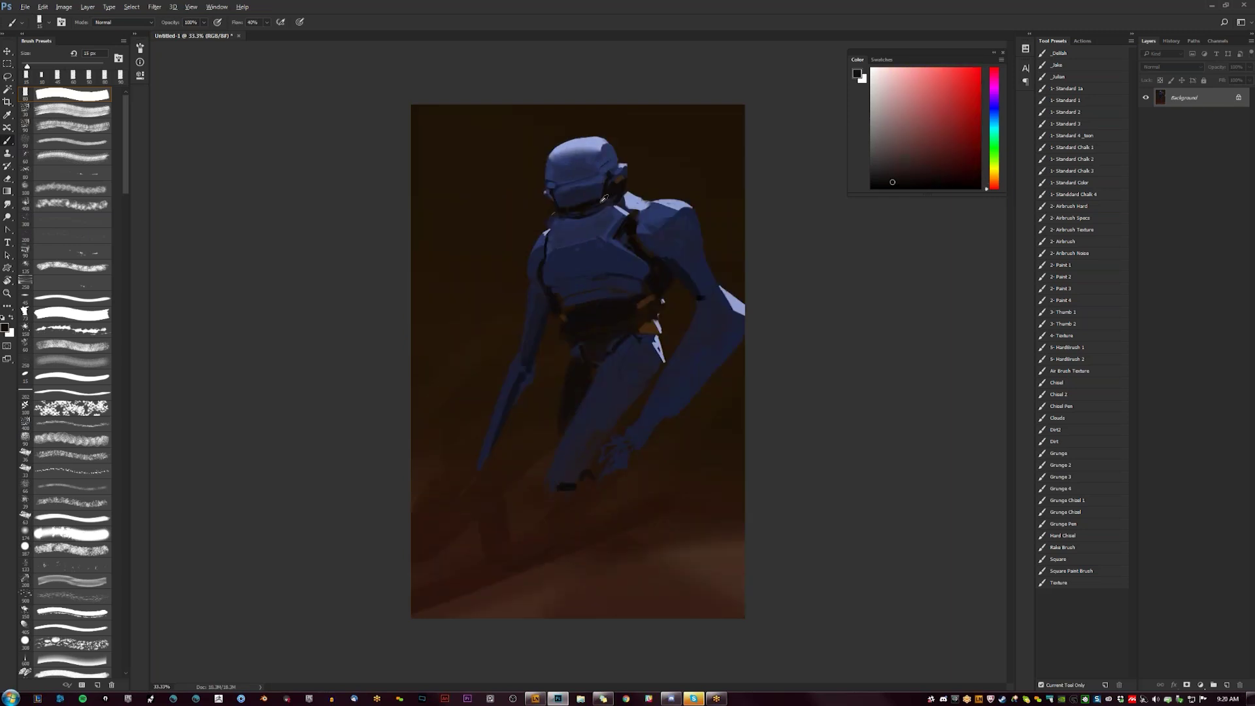
left_click(602, 184, "alt")
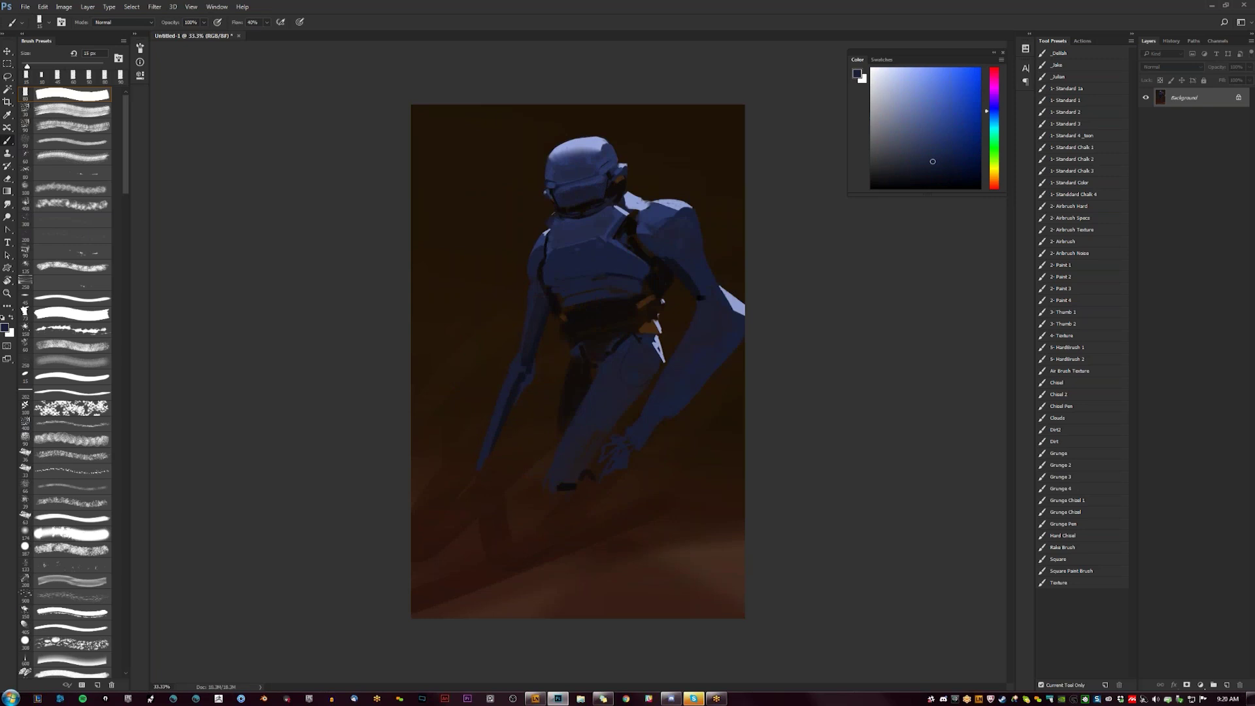
left_click_drag(595, 183, 573, 187)
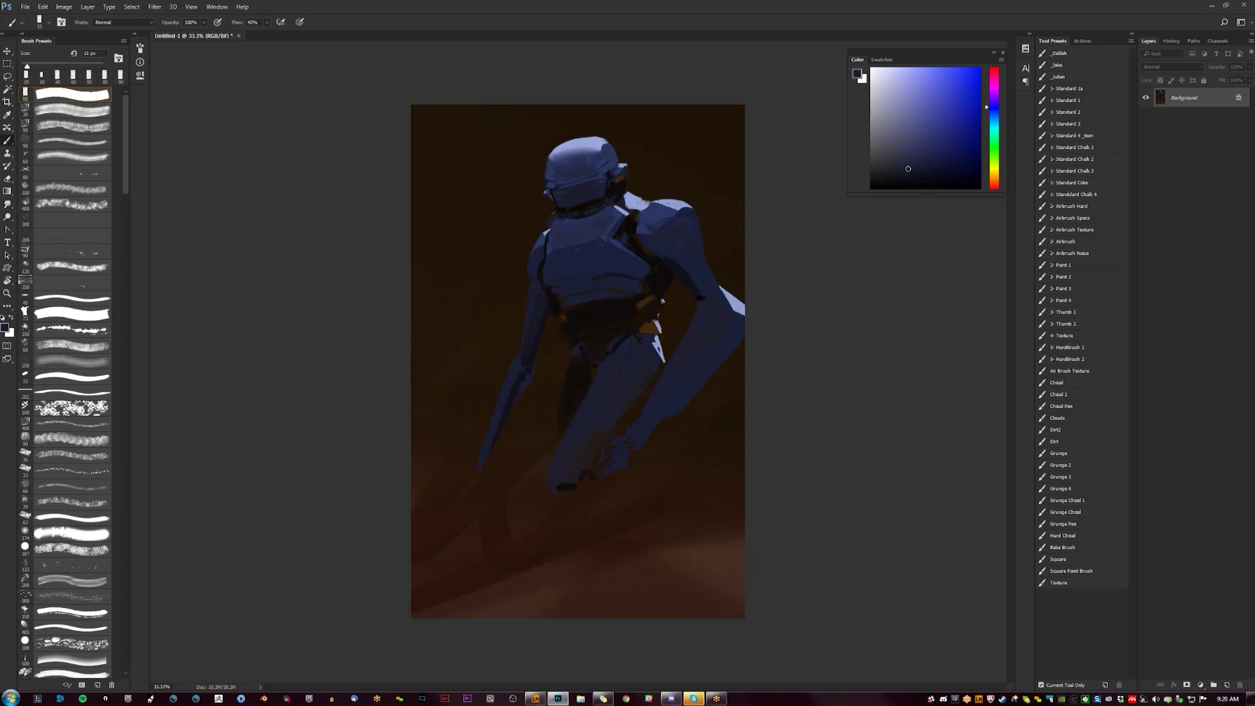
Step: Flip the canvas and sharpen the neck and rear jaw edge by alternating sampled near-black and dark blue
key("ctrl+shift+h")
left_click(578, 208, "alt")
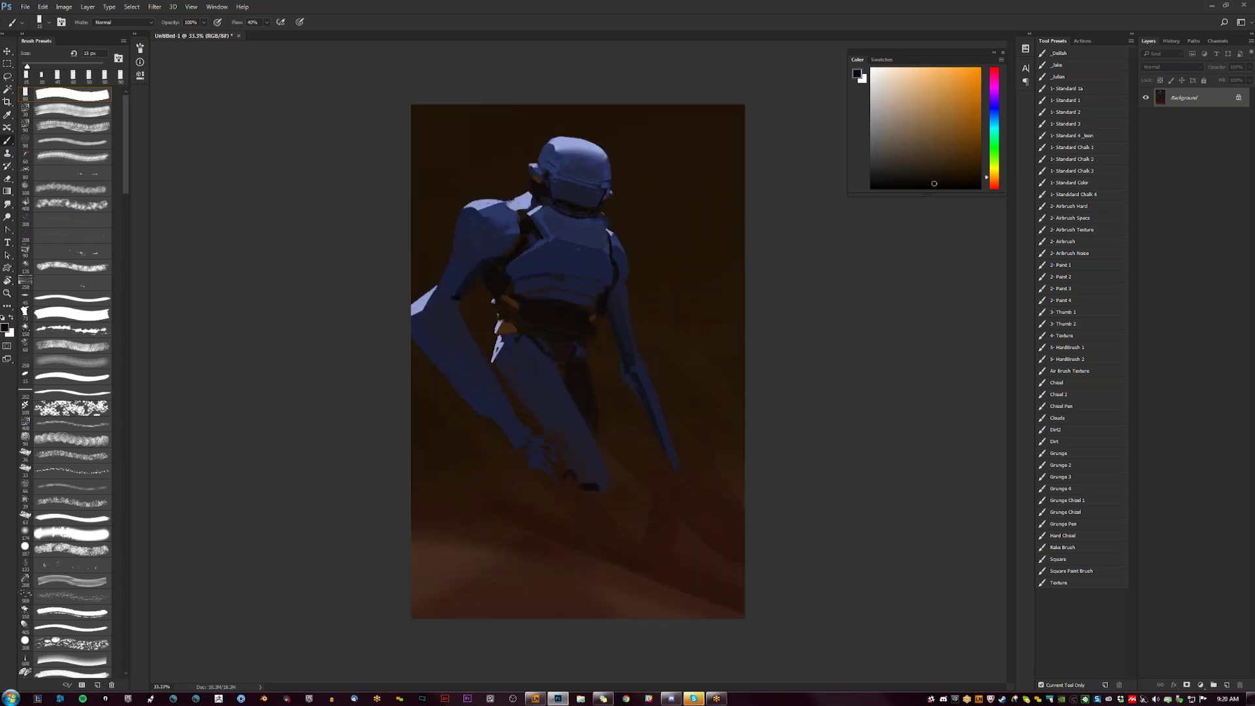
left_click(585, 208, "alt")
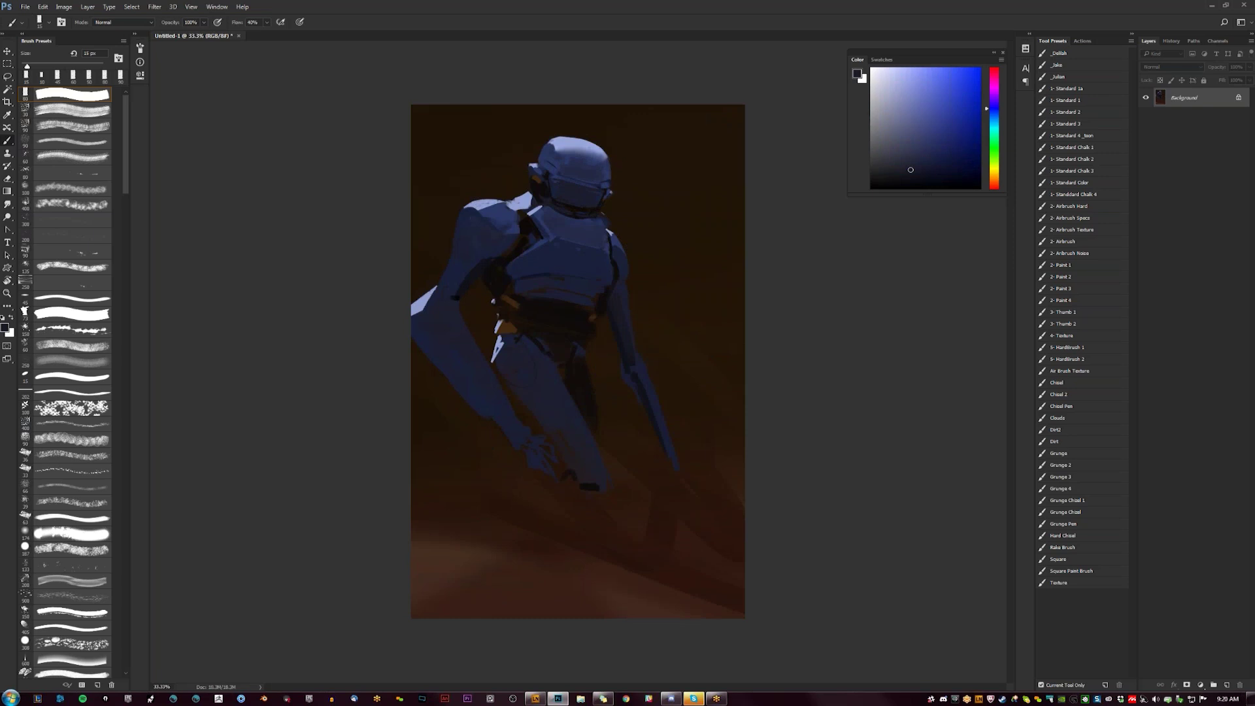
left_click(547, 191, "alt")
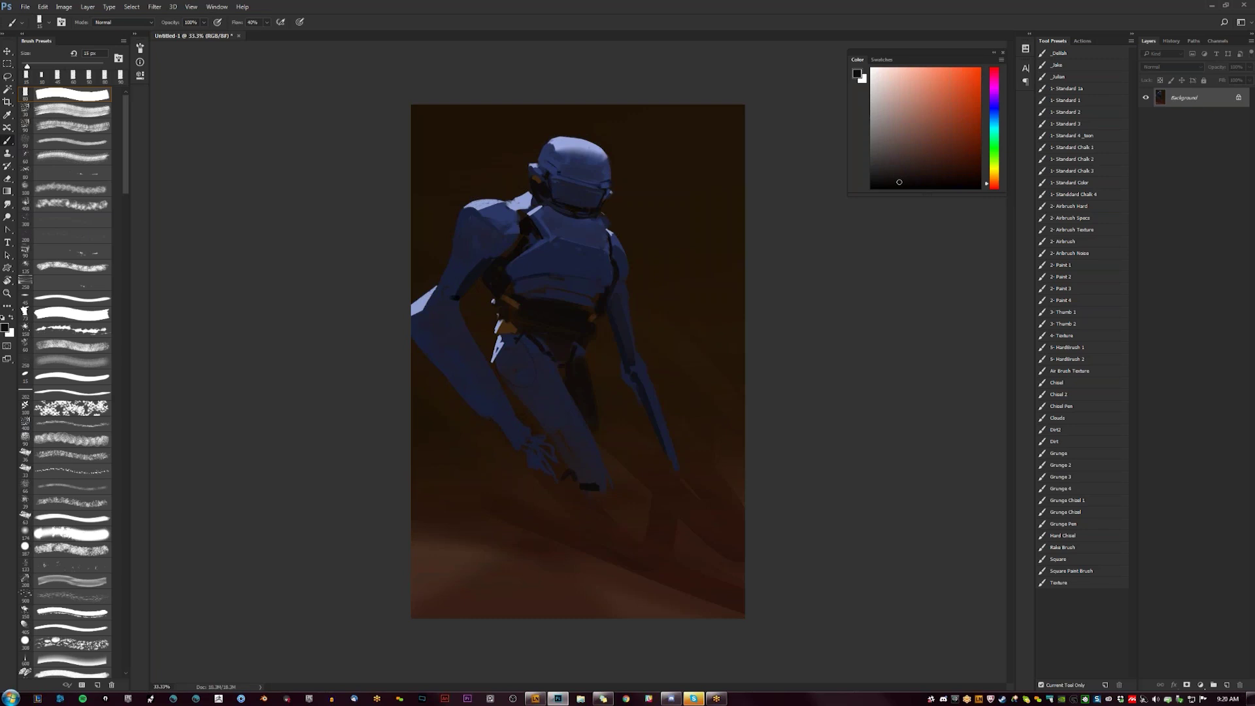
Step: Flip the canvas, refine the front hip joint with sampled dark blue and near-black, and flip it back
key("ctrl+shift+h")
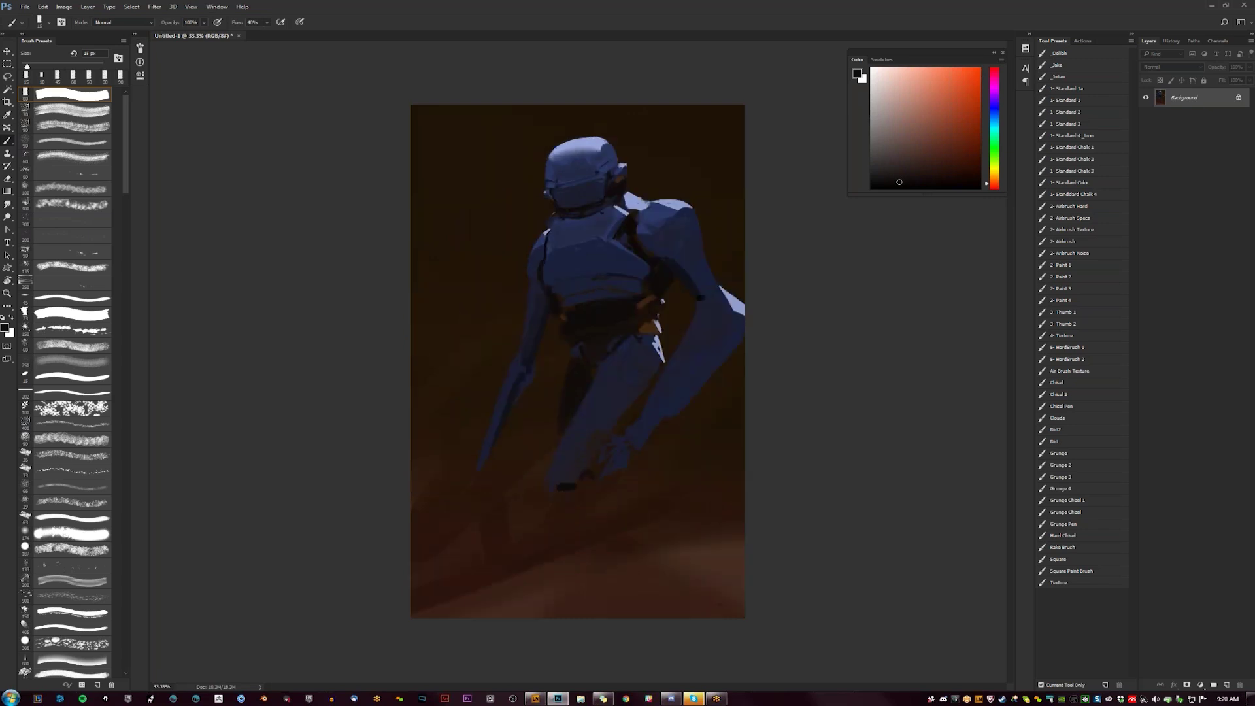
left_click(573, 366, "alt")
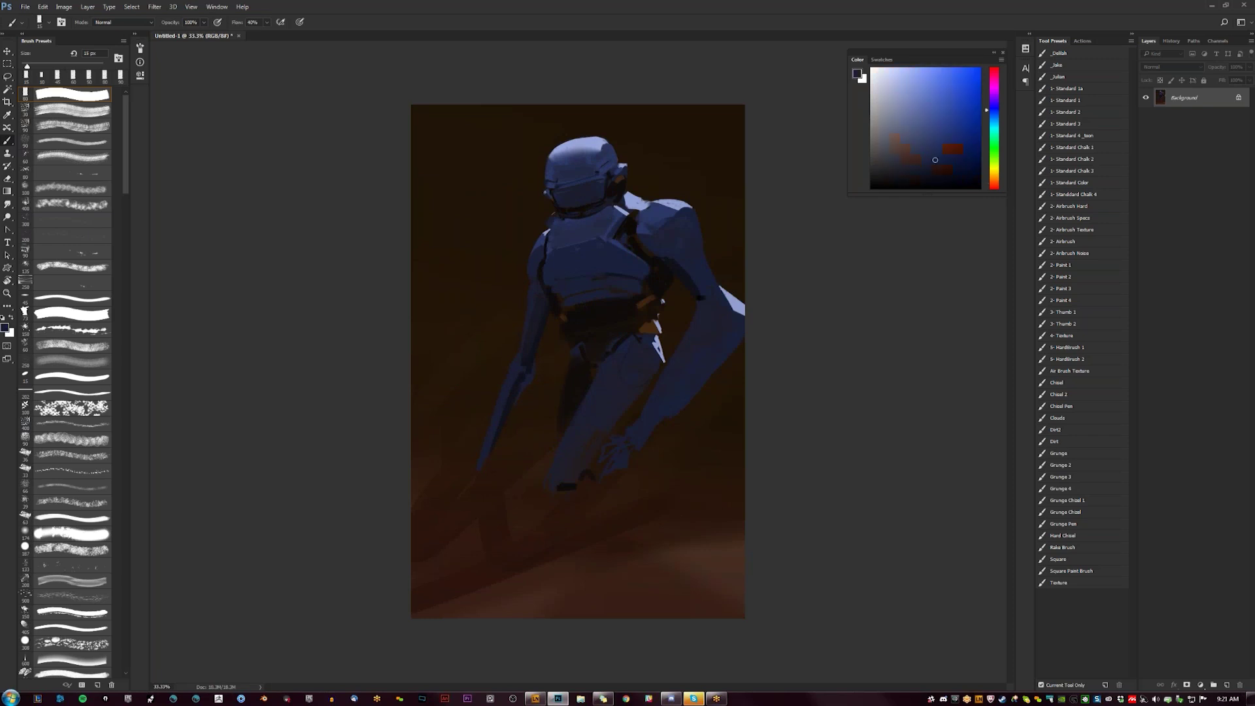
left_click(575, 372, "alt")
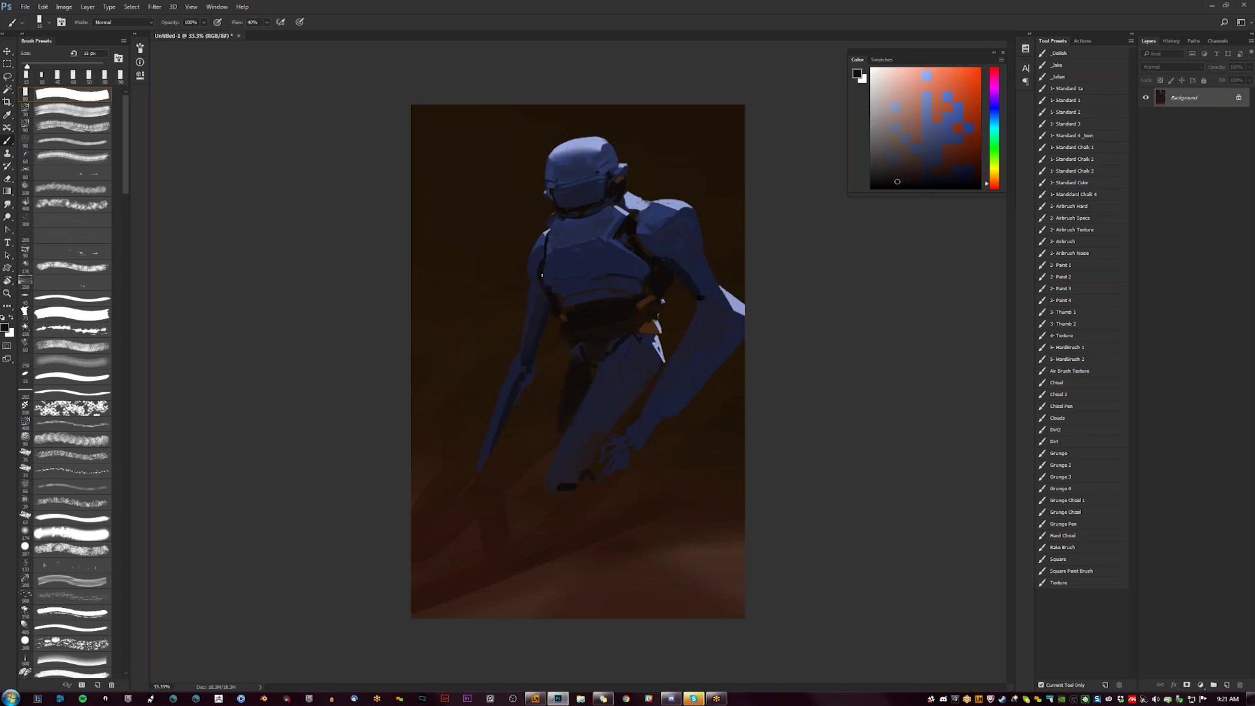
key("z")
key("ctrl+minus")
key("ctrl+minus")
key("ctrl+shift+h")
key("ctrl+plus")
key("ctrl+plus")
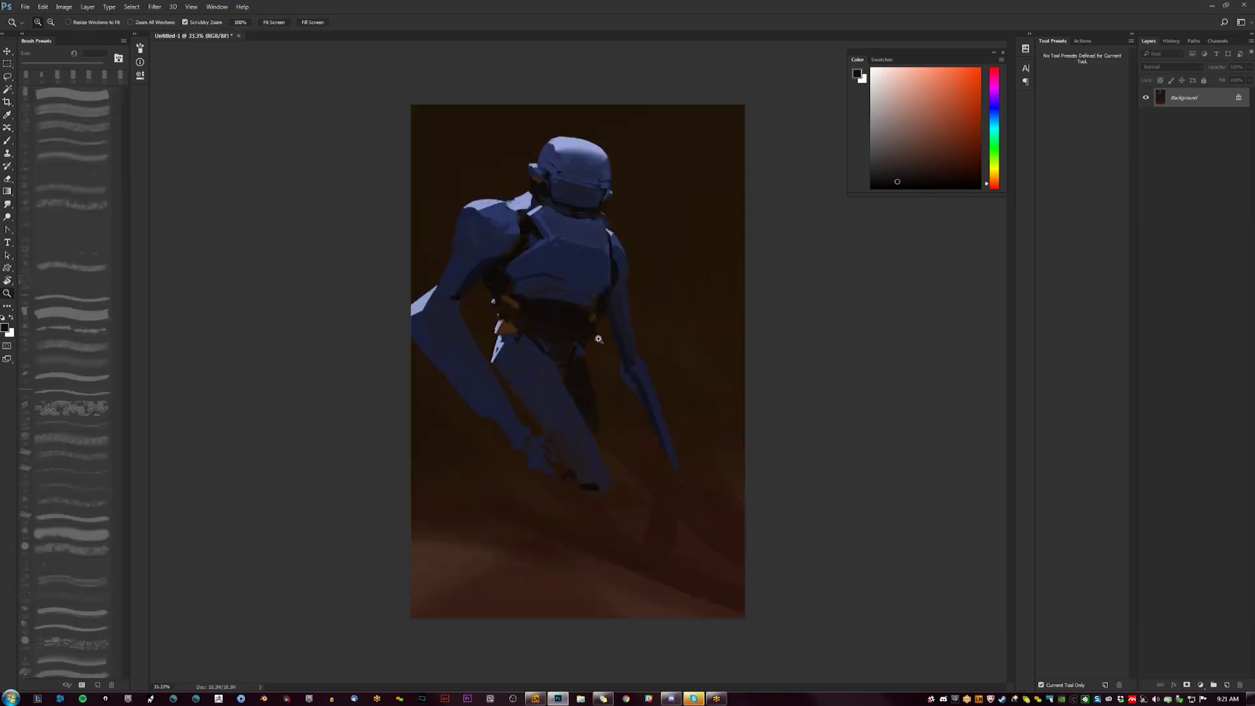
Step: Touch up the pale blue highlight at the rear hip with a 10 px brush
key("b")
key("bracketleft")
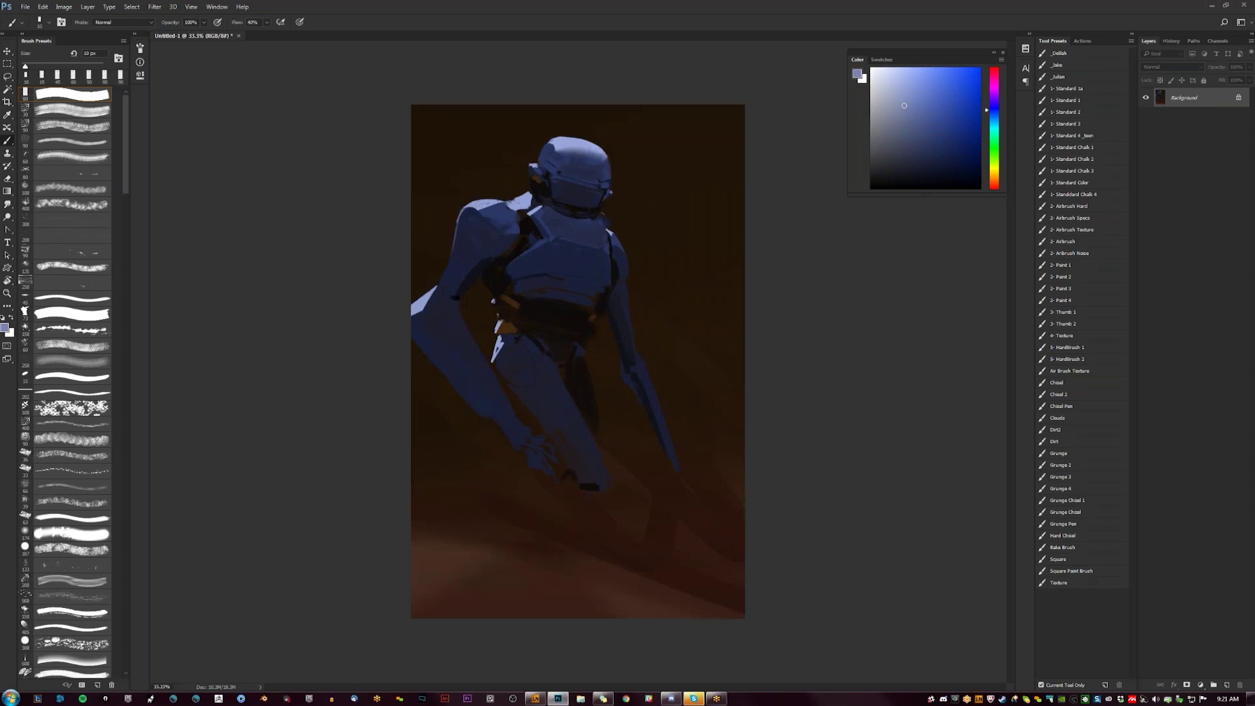
key("z")
left_click(569, 331, "alt")
left_click(569, 331)
Step: Sample the dark brown background and clean up the area behind the head with a larger brush
key("b")
key("bracketright")
key("bracketright")
key("bracketright")
key("bracketright")
key("bracketright")
left_click(530, 144, "alt")
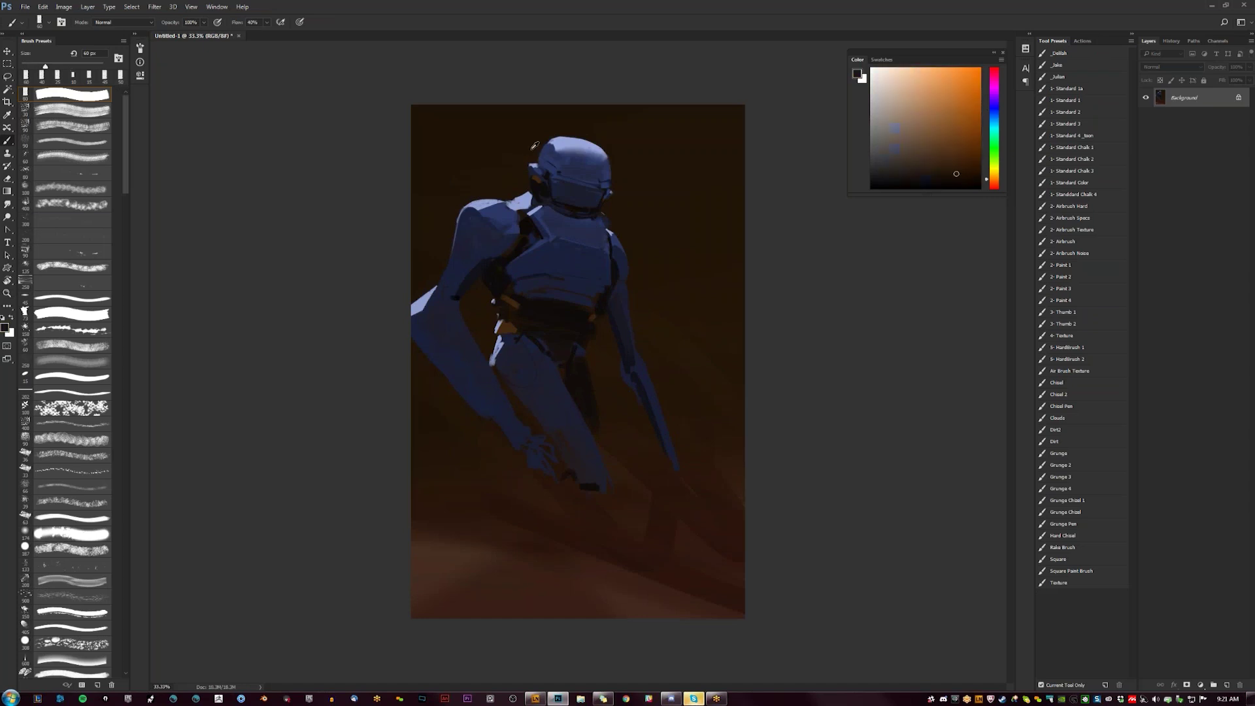
Step: Sample the helmet's light blue and refine the helmet's highlights with a 15 px brush
left_click(556, 145, "alt")
key("bracketleft")
key("bracketleft")
key("bracketleft")
key("bracketleft")
key("bracketleft")
key("bracketleft")
key("bracketleft")
key("bracketleft")
key("bracketleft")
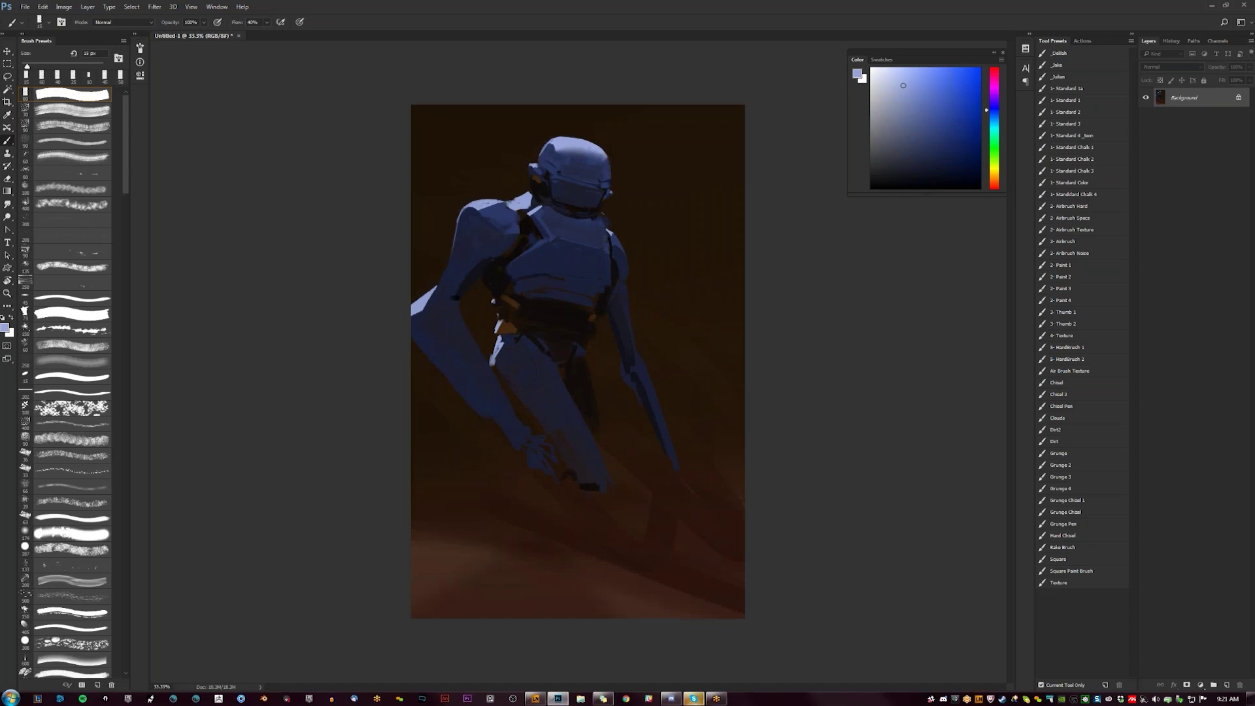
Step: Flip the canvas and rework the chest armour with its sampled blue and a darker blue, then flip back and sample the helmet
key("ctrl+shift+h")
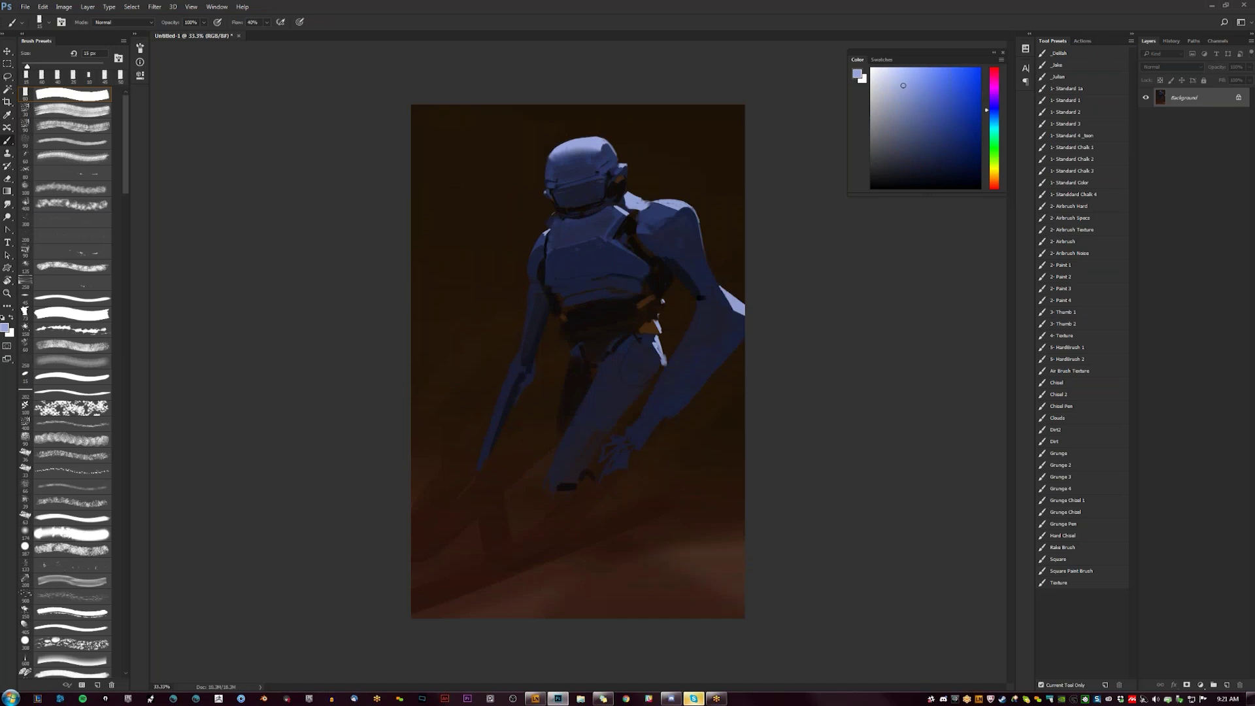
left_click(604, 249, "alt")
left_click(922, 157)
key("ctrl+shift+h")
left_click(593, 156, "alt")
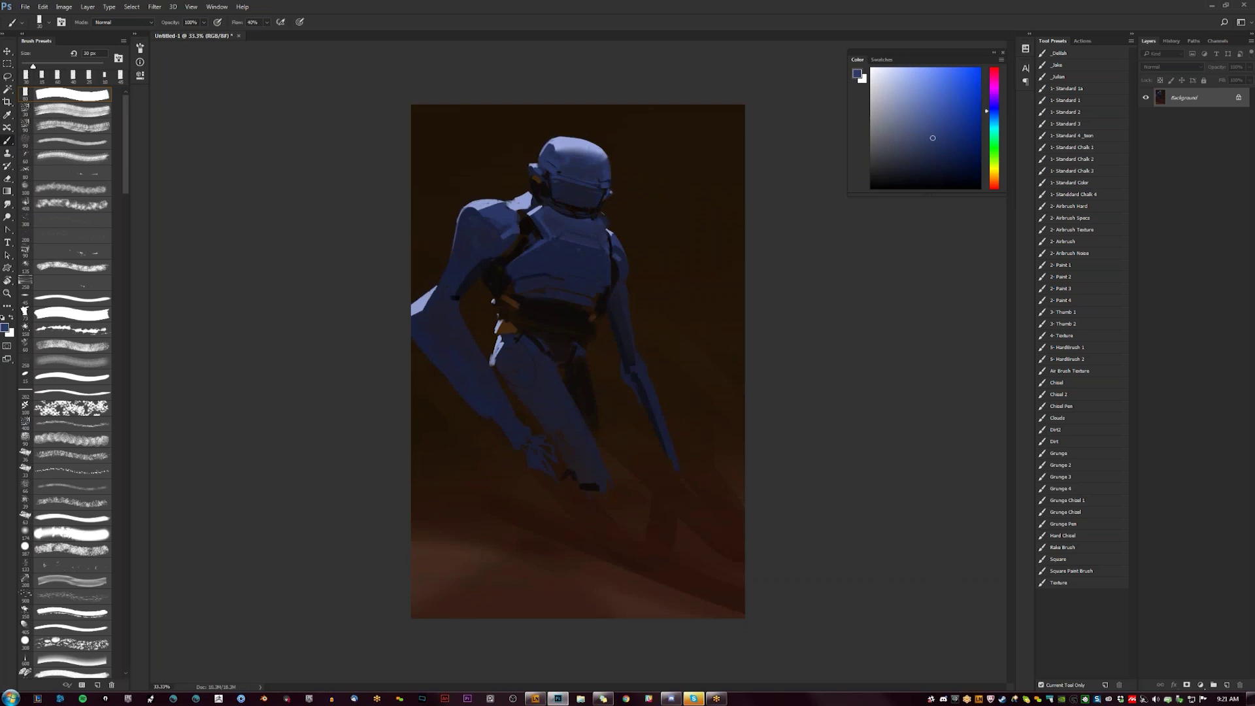
Step: Flip the canvas and refine the far shoulder edge and near chest strap with sampled blue and near-black
key("ctrl+shift+h")
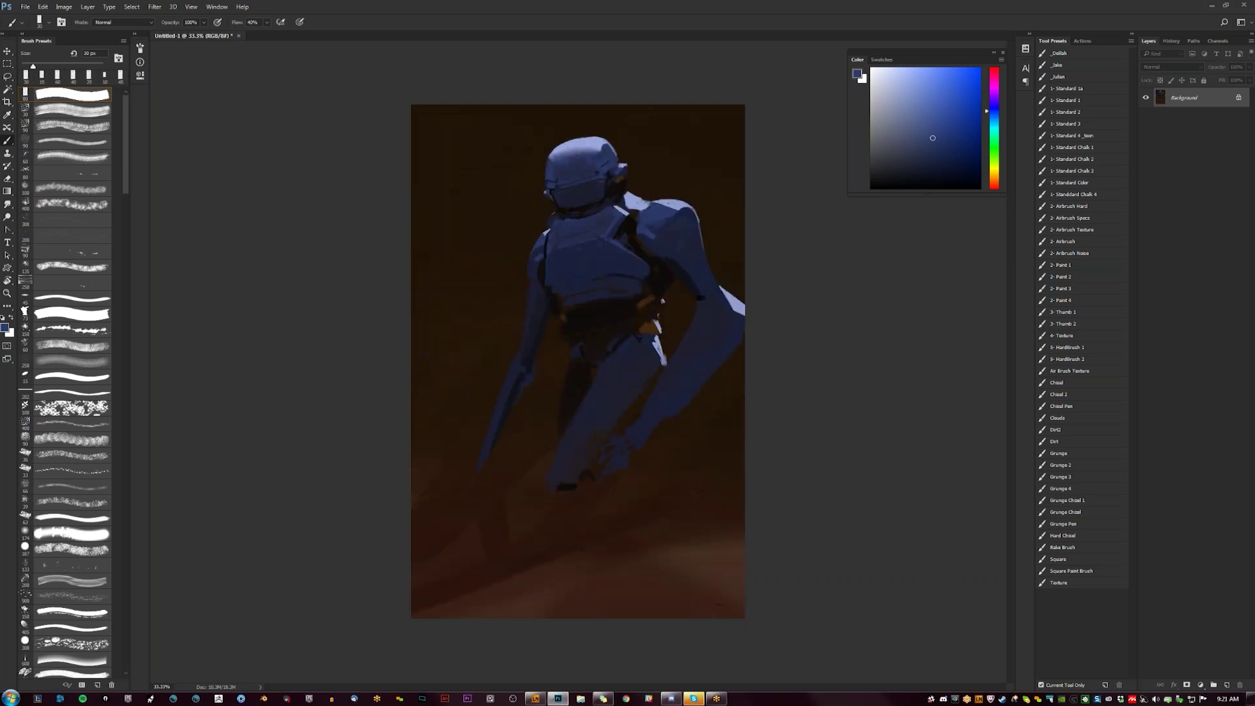
left_click(546, 248, "alt")
left_click(639, 217, "alt")
key("bracketleft")
left_click(645, 241, "alt")
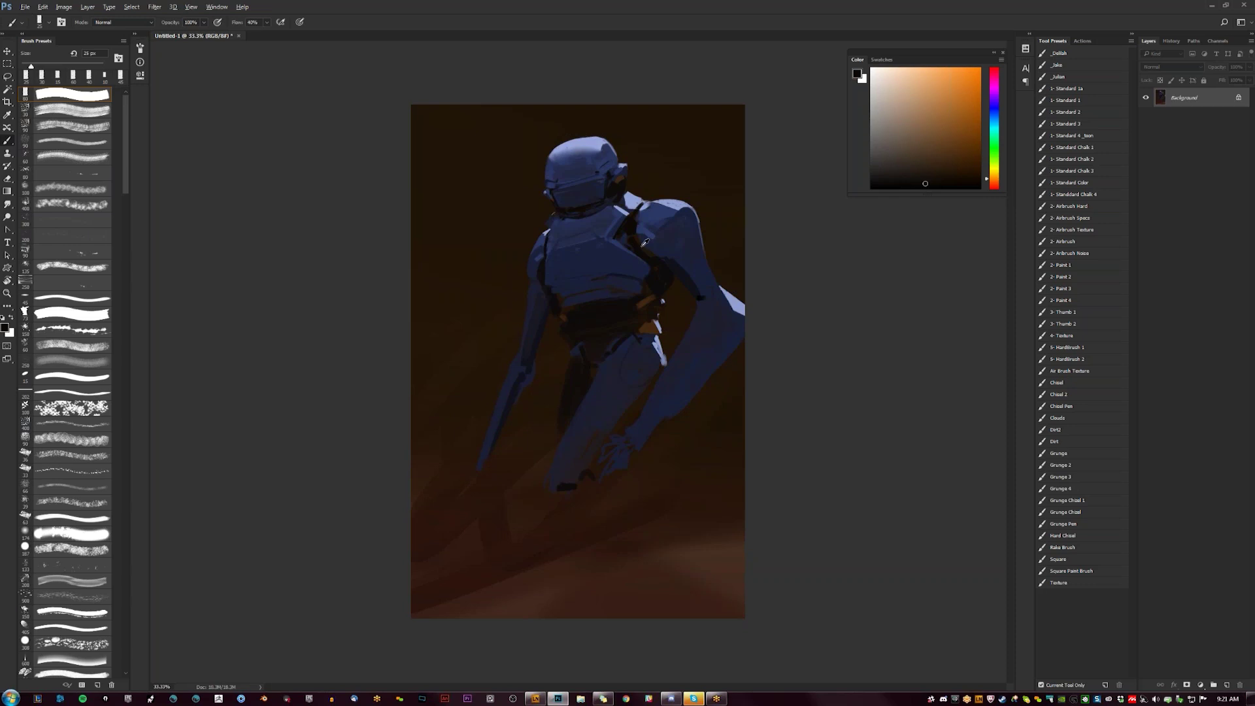
Step: Flip the canvas and paint a brown accent on the rear of the waist with a larger brush
key("bracketright")
key("bracketright")
key("bracketright")
left_click(555, 331, "alt")
key("ctrl+shift+h")
left_click(954, 157)
left_click_drag(502, 306, 502, 317)
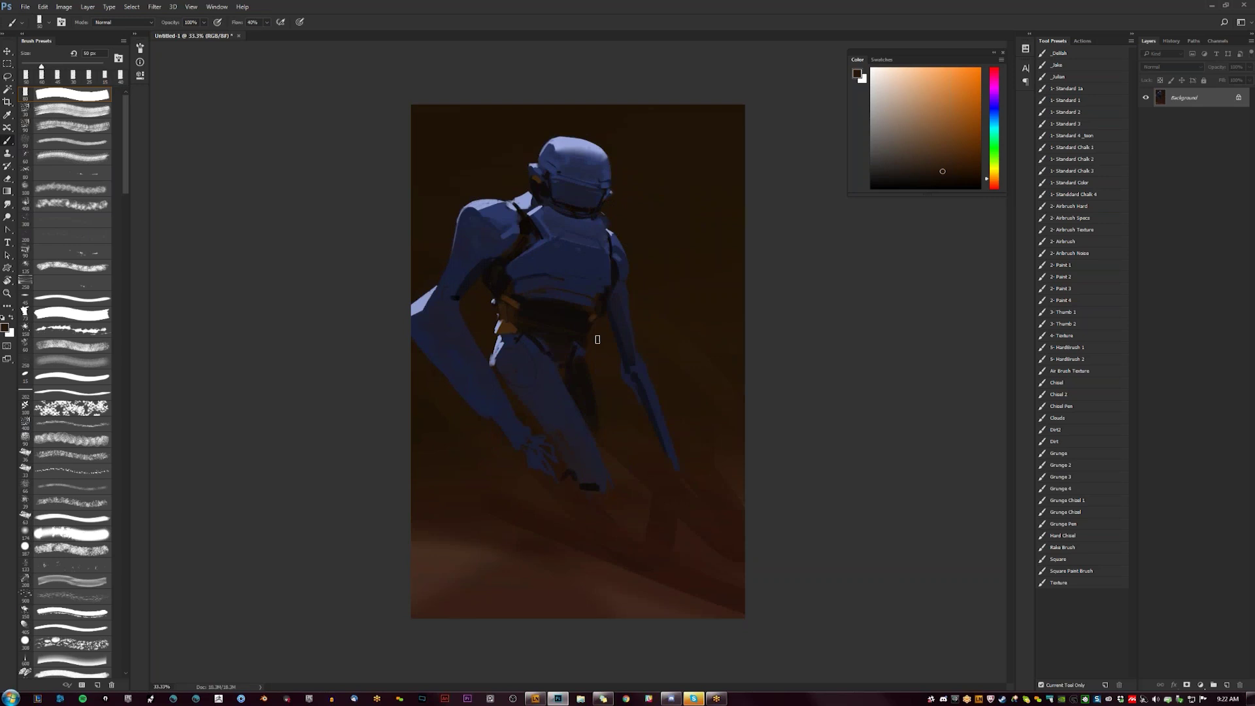
Step: Sample the near-black chest strap, sharpen the chest plate's edge with a small brush, and flip the canvas
left_click(532, 228, "alt")
key("bracketleft")
key("bracketleft")
key("bracketleft")
key("bracketleft")
key("bracketleft")
key("bracketleft")
key("bracketleft")
key("bracketleft")
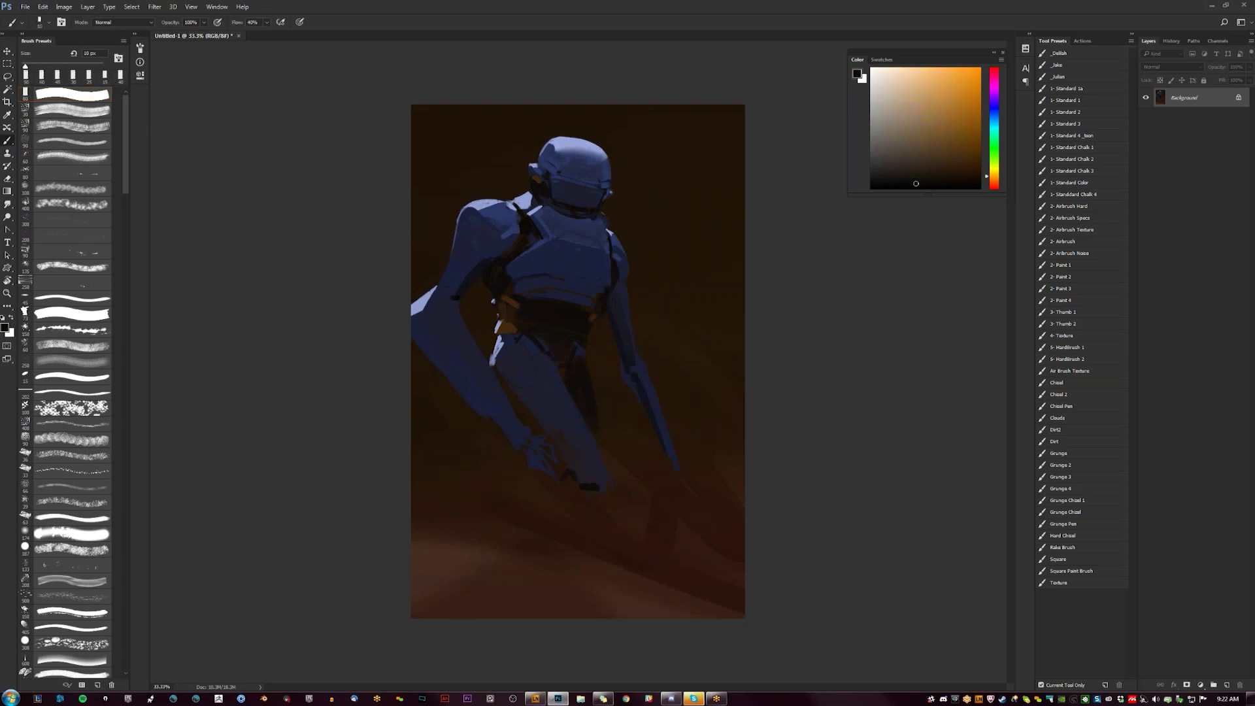
key("bracketright")
key("z")
left_click(597, 354, "alt")
left_click(597, 355, "alt")
key("ctrl+shift+h")
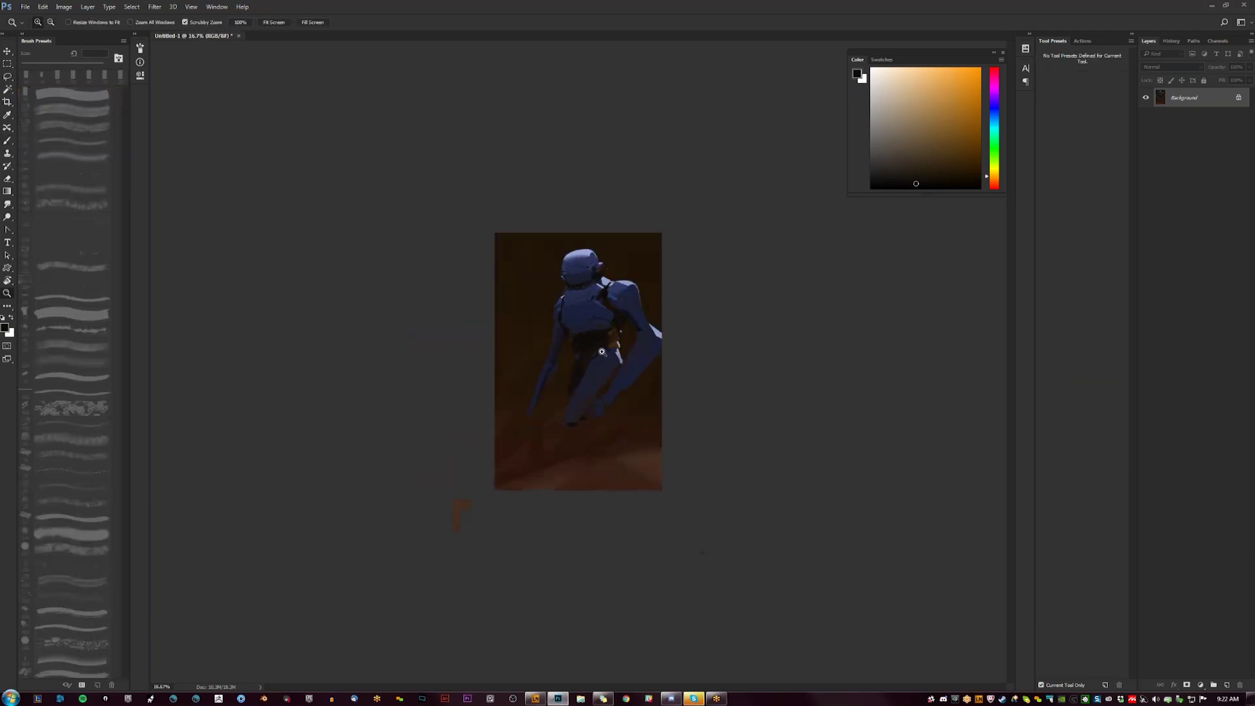
left_click(597, 354)
left_click(598, 354)
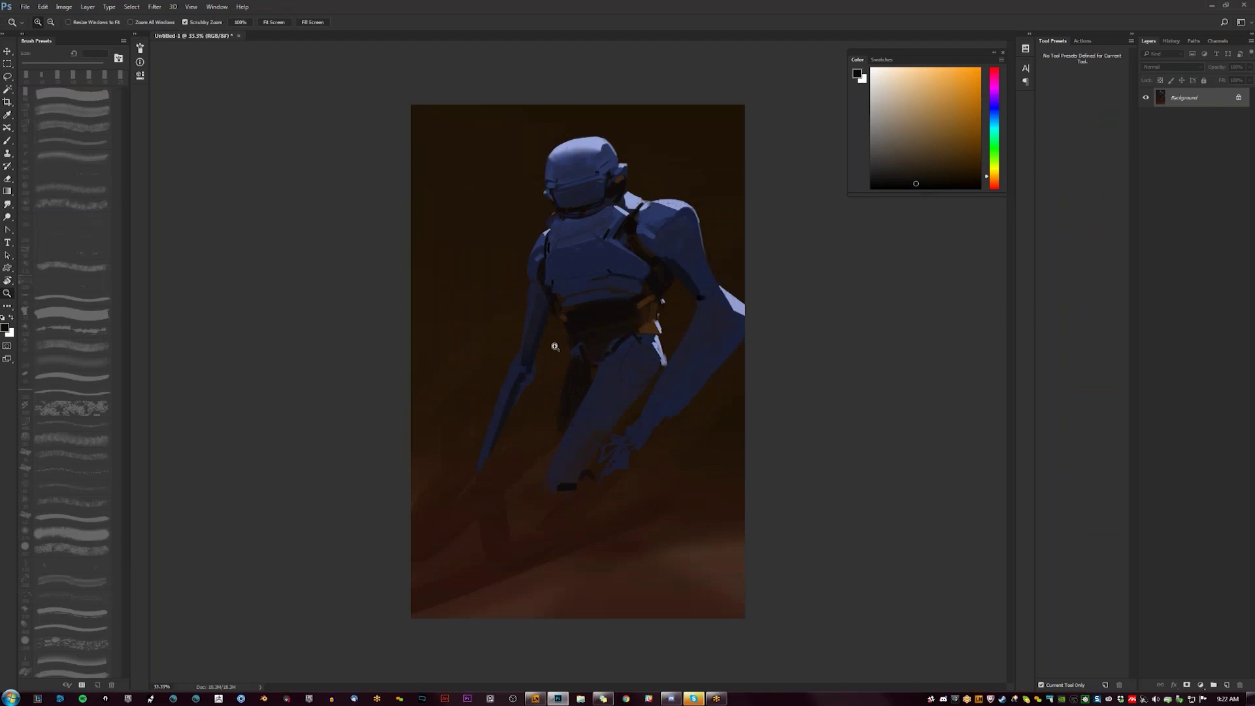
Step: Sample the light blue behind the neck, add small highlights to the chest and shoulder edges, and flip the canvas
left_click(535, 312)
key("b")
left_click(672, 159, "alt")
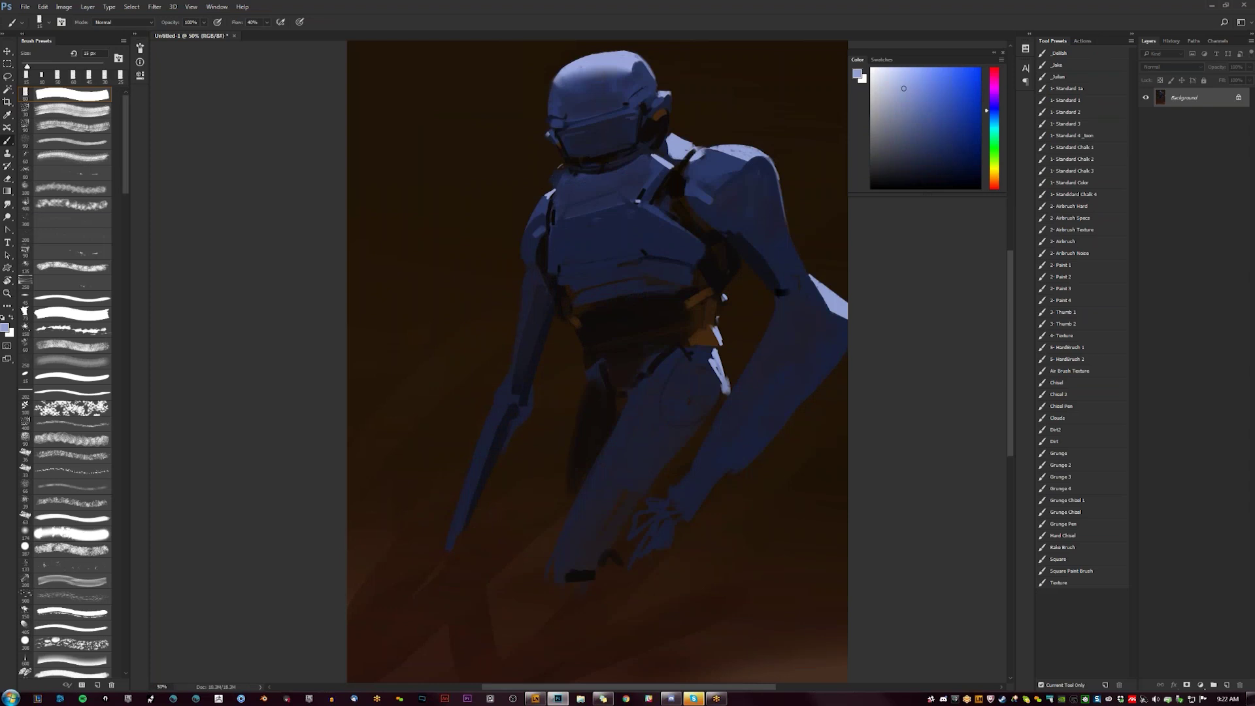
key("bracketleft")
key("z")
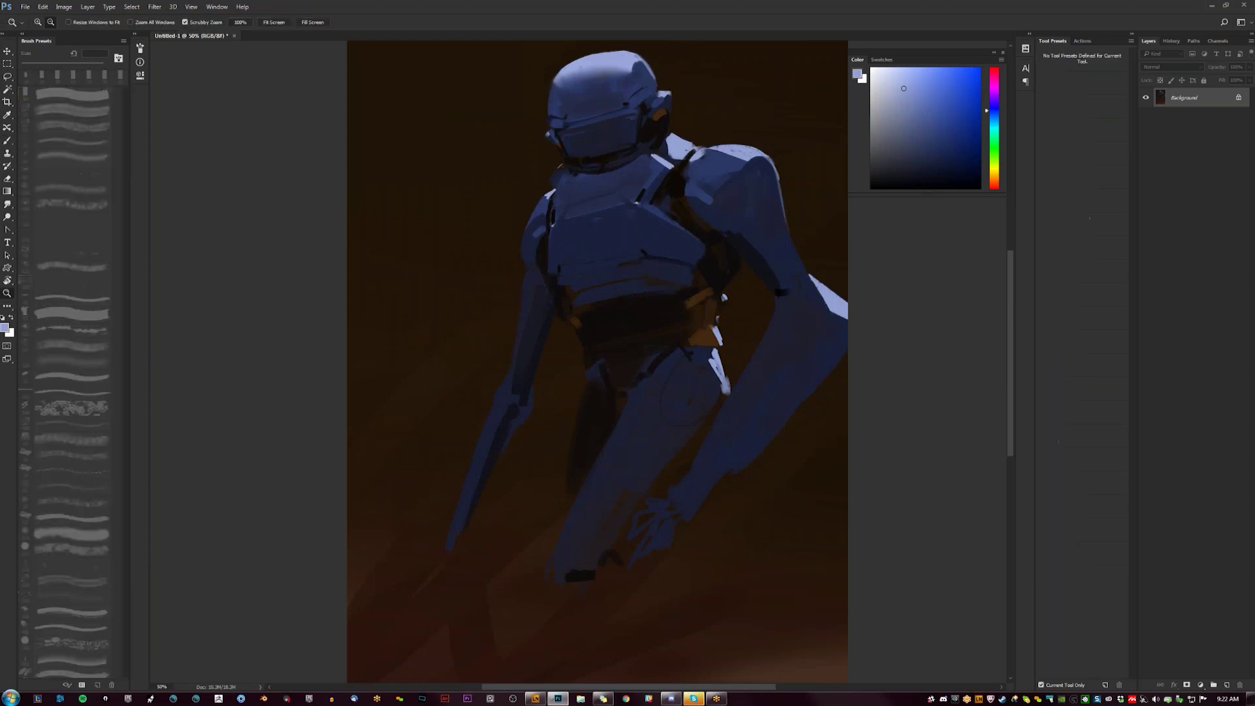
left_click(649, 334, "alt")
key("ctrl+shift+h")
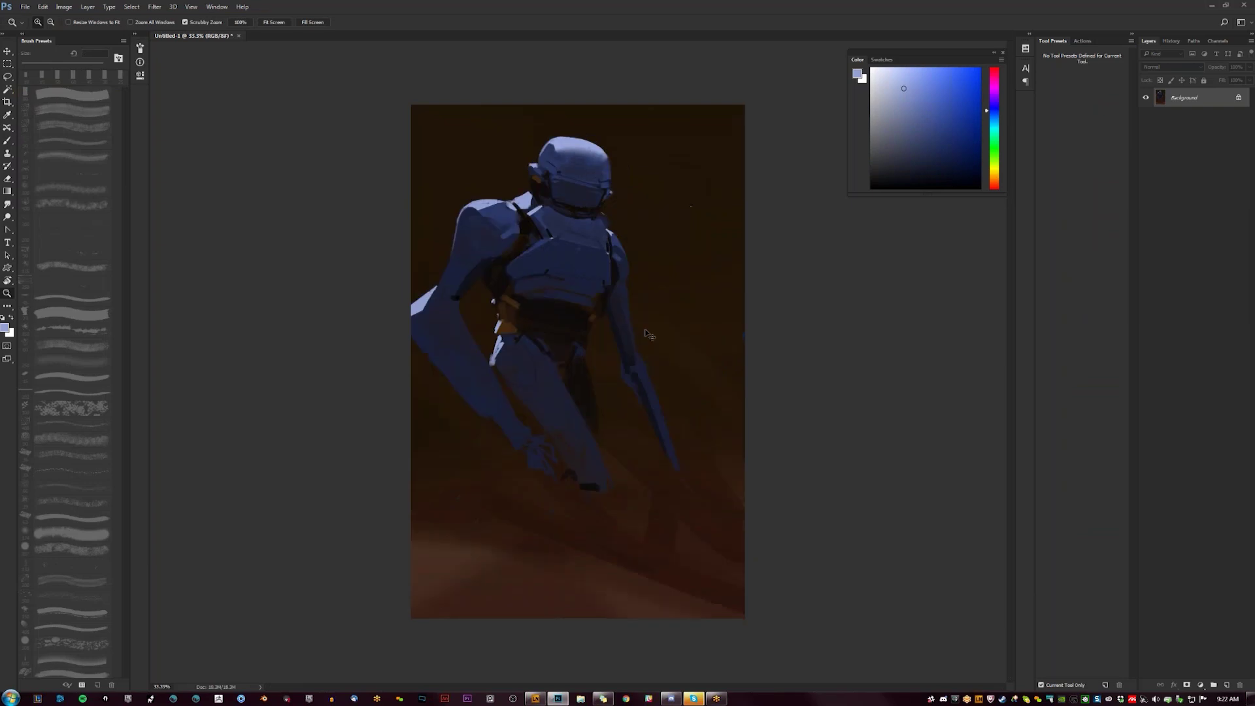
Step: Shade the inner side of the near upper arm with sampled dark blues and a large brush, then flip the canvas
left_click(501, 257)
key("b")
left_click(480, 255, "alt")
key("bracketright")
key("bracketright")
key("bracketright")
key("bracketright")
key("bracketright")
key("bracketright")
key("bracketright")
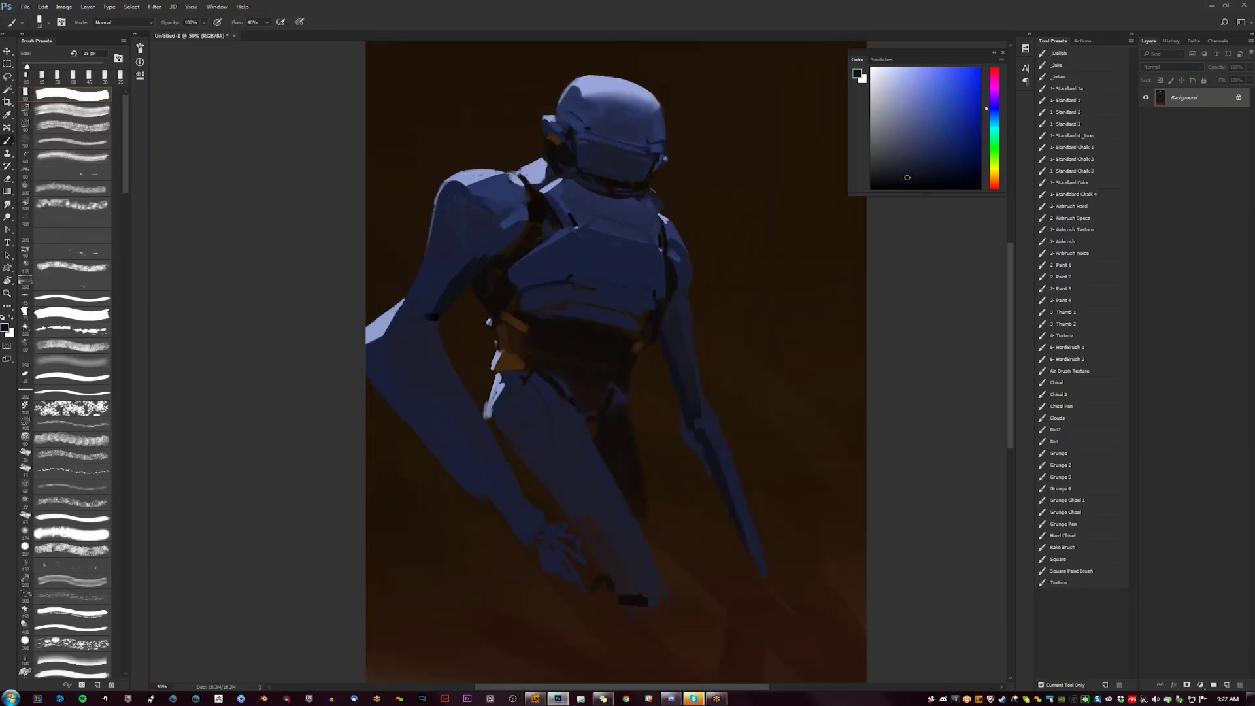
left_click(442, 287)
left_click(477, 250, "alt")
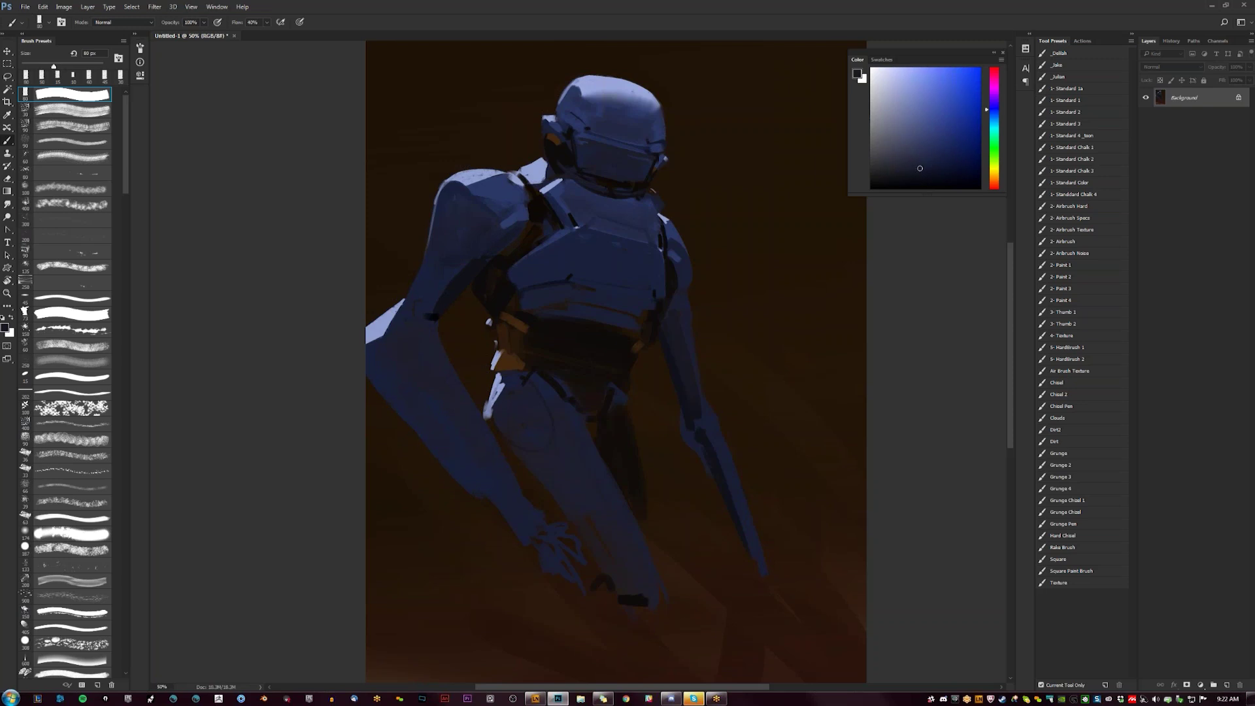
key("z")
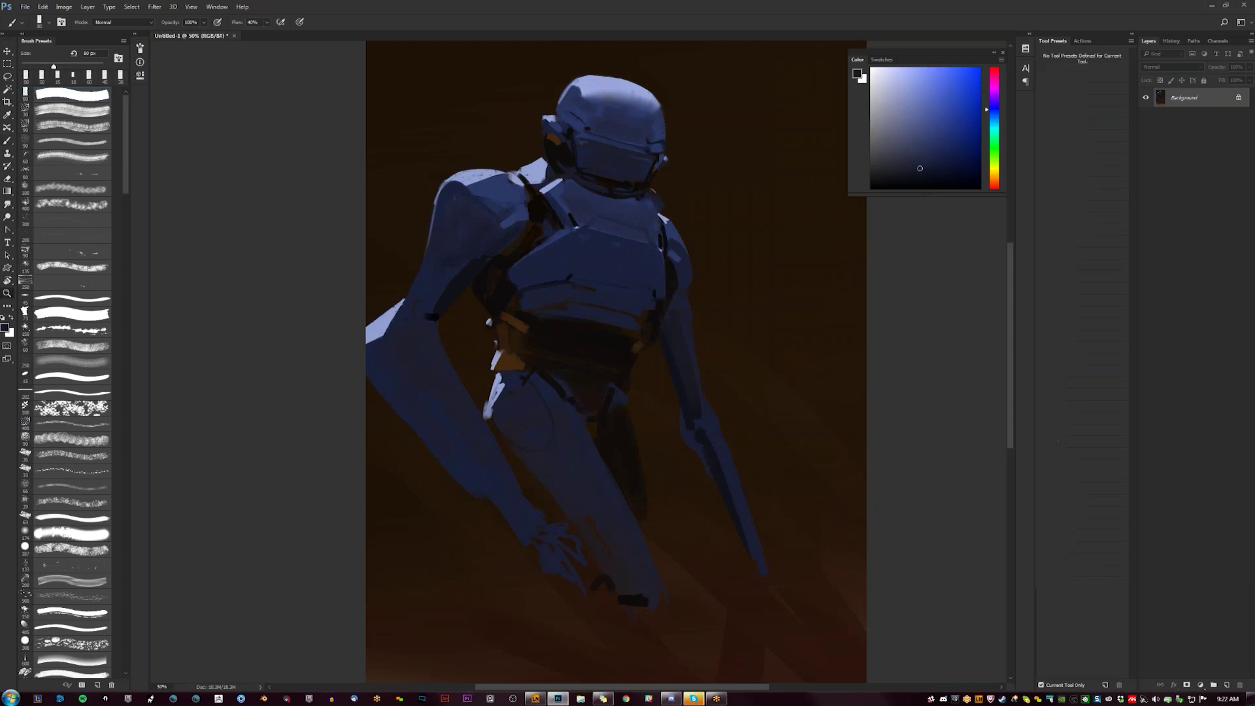
left_click(454, 388, "alt")
key("ctrl+shift+h")
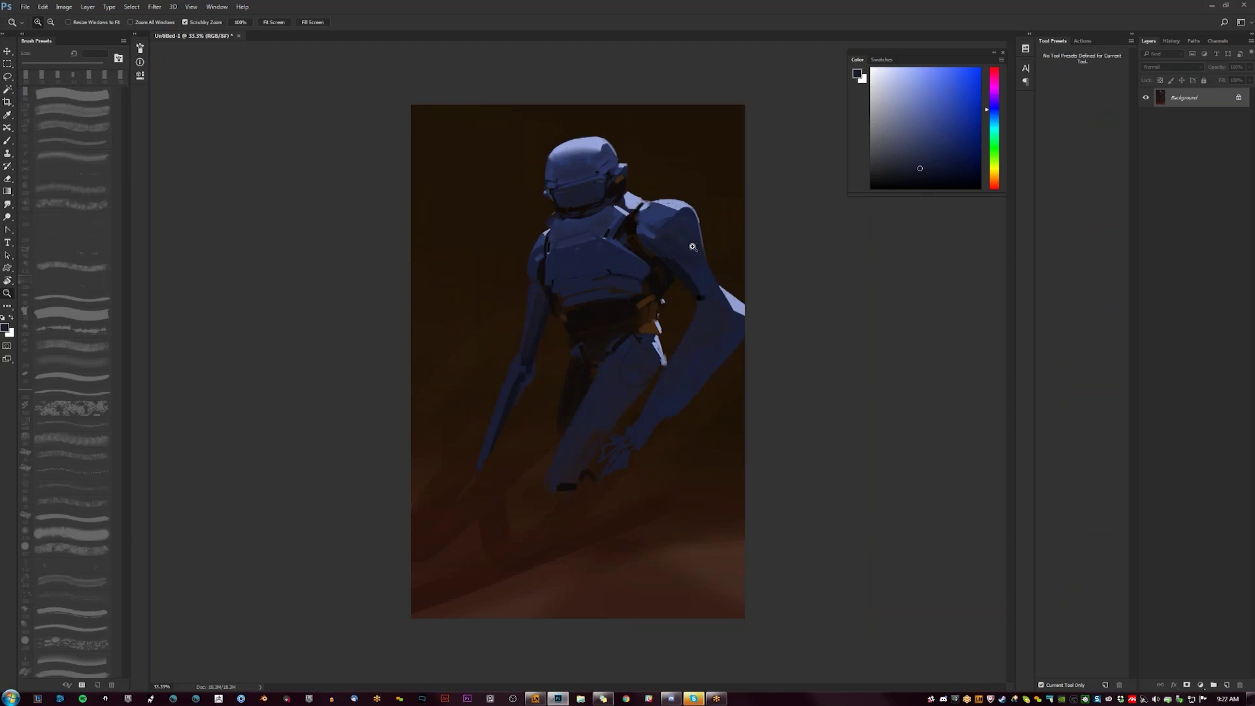
Step: Sample the near-black strap and sharpen the gap between the collar and near shoulder with an 8 px brush
key("b")
left_click(581, 293)
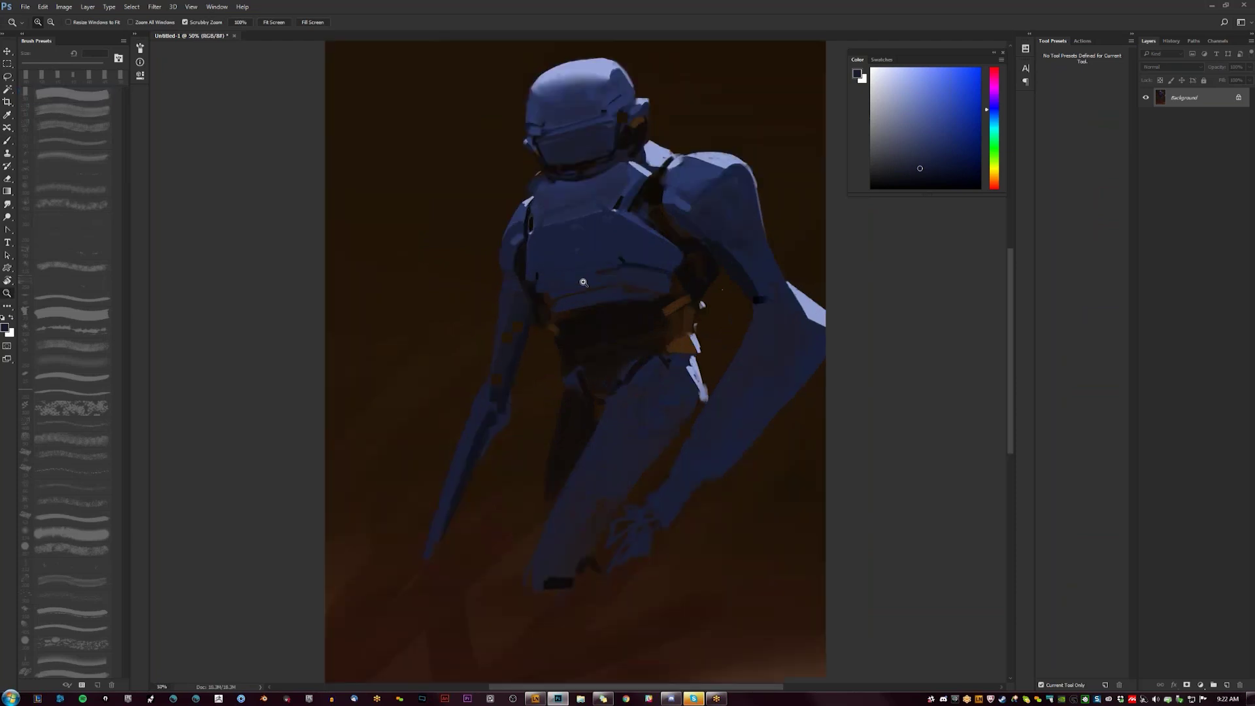
key("b")
left_click(661, 188, "alt")
key("[")
key("bracketleft")
key("bracketleft")
key("bracketleft")
key("bracketleft")
key("bracketleft")
key("bracketleft")
key("bracketleft")
key("bracketleft")
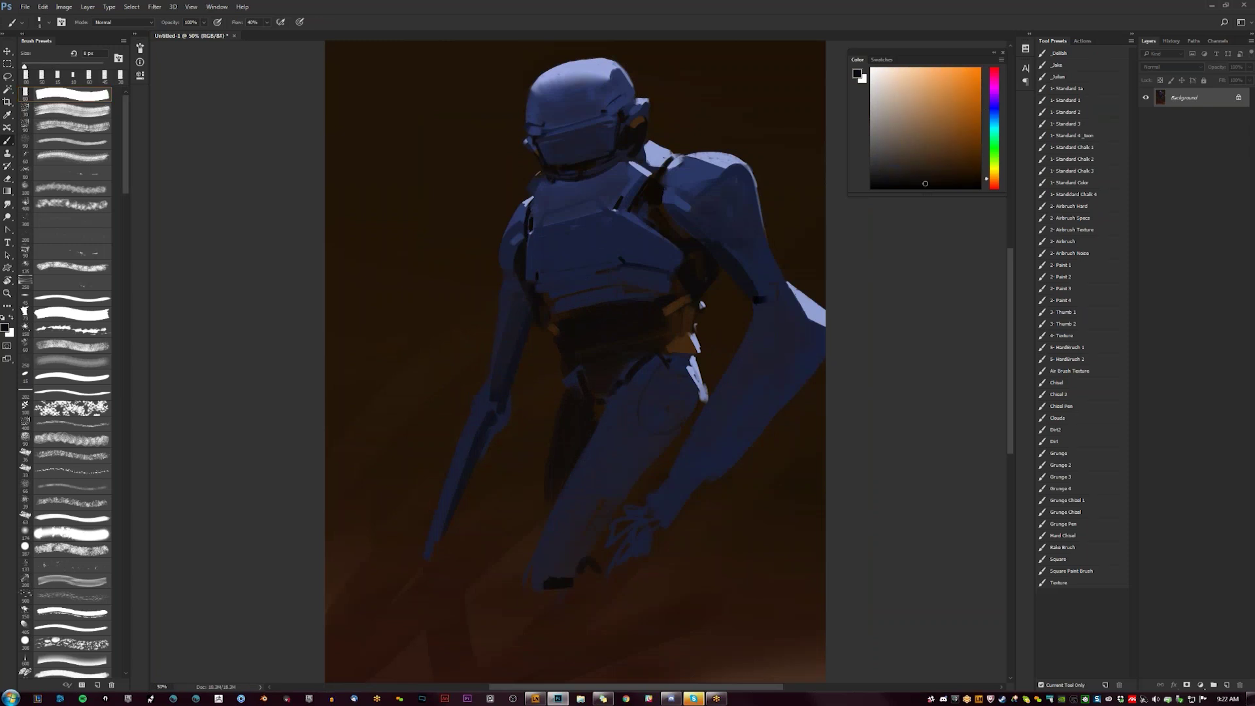
Step: Refine the upper chest plate beside the strap with sampled blues and a 10 px brush, then flip the canvas
left_click(627, 191, "alt")
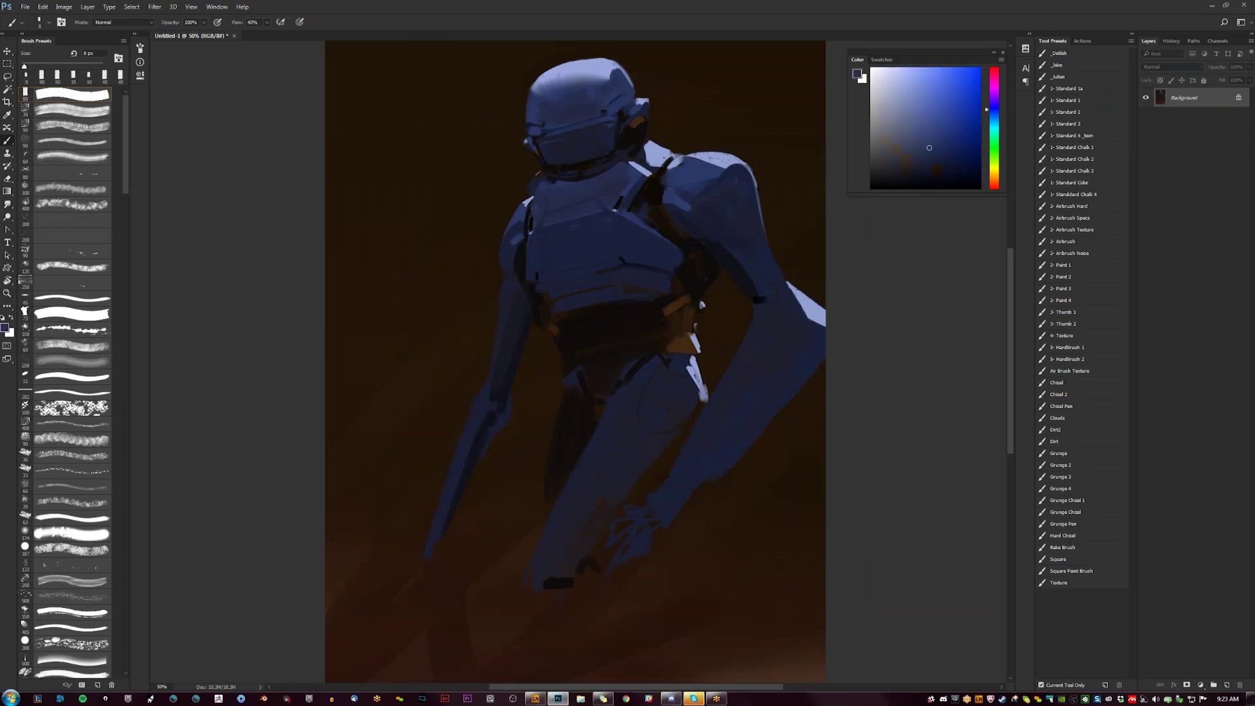
key("bracketright")
key("bracketright")
left_click(633, 220, "alt")
key("ctrl+shift+h")
key("z")
left_click(670, 410, "alt")
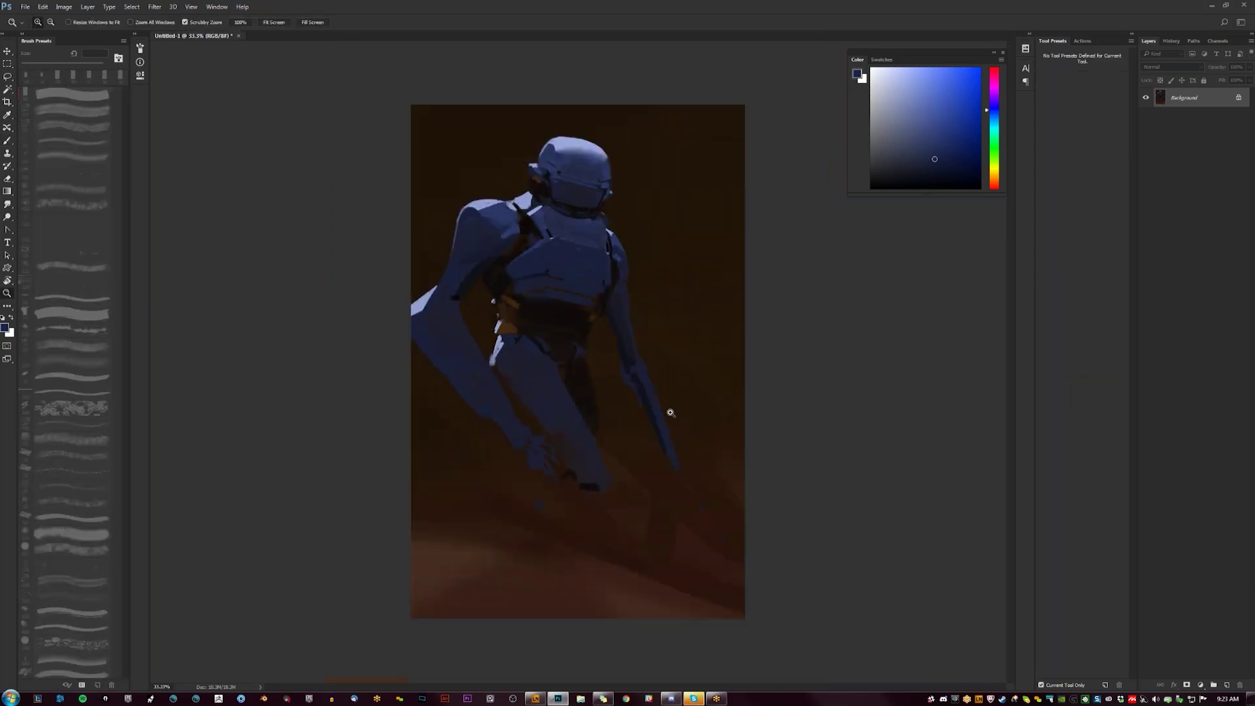
Step: Sample the waist's brown, fill in the rear waist joint with a 30 px brush, and flip the canvas
left_click(500, 218)
key("b")
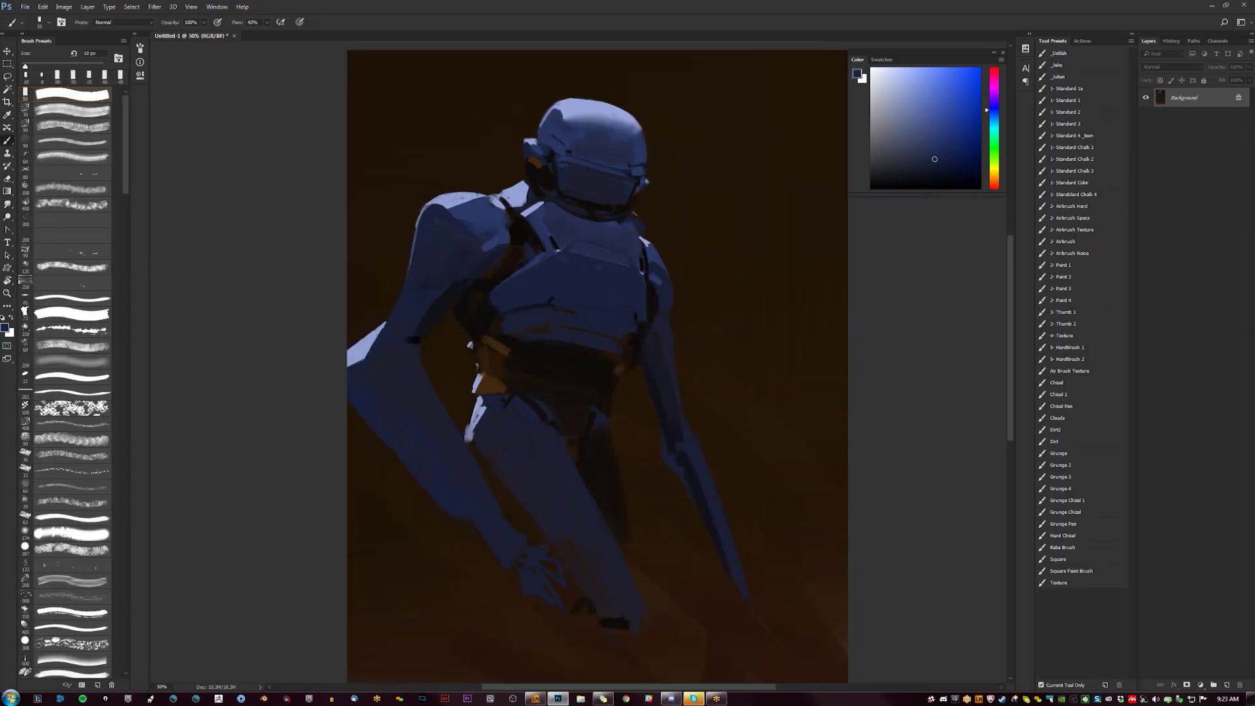
left_click(492, 335, "alt")
key("bracketright")
key("bracketright")
key("bracketright")
key("bracketright")
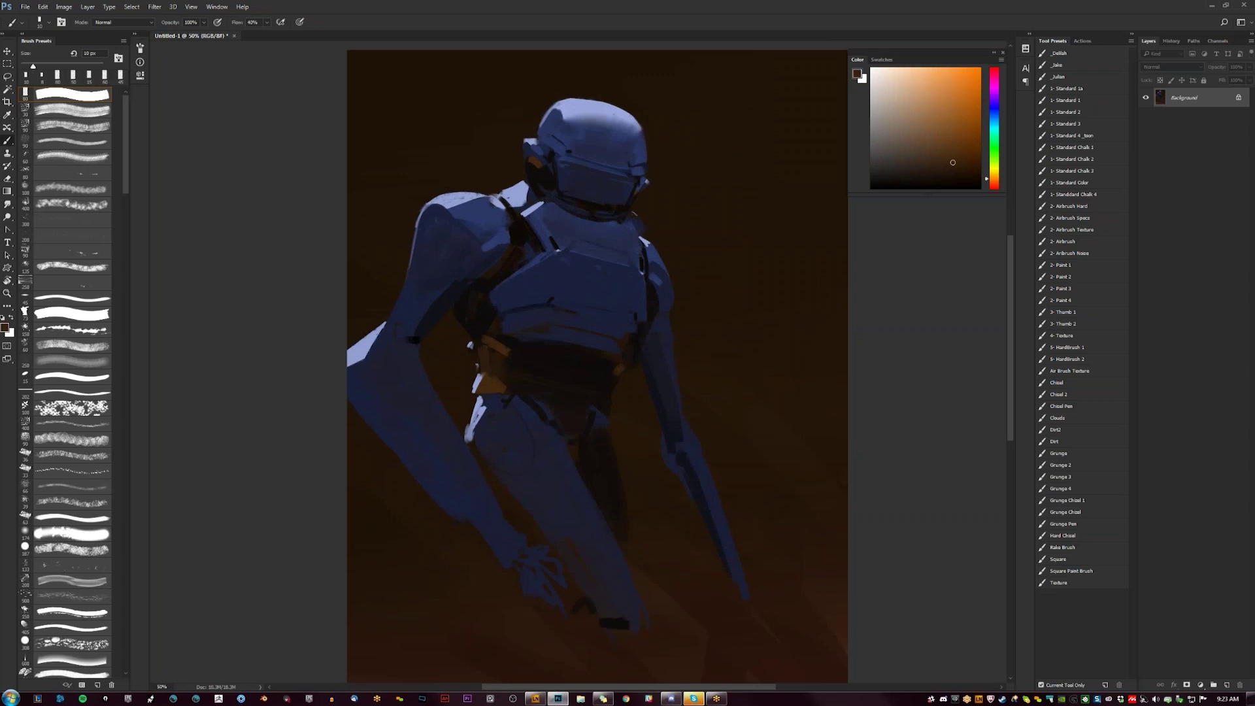
key("z")
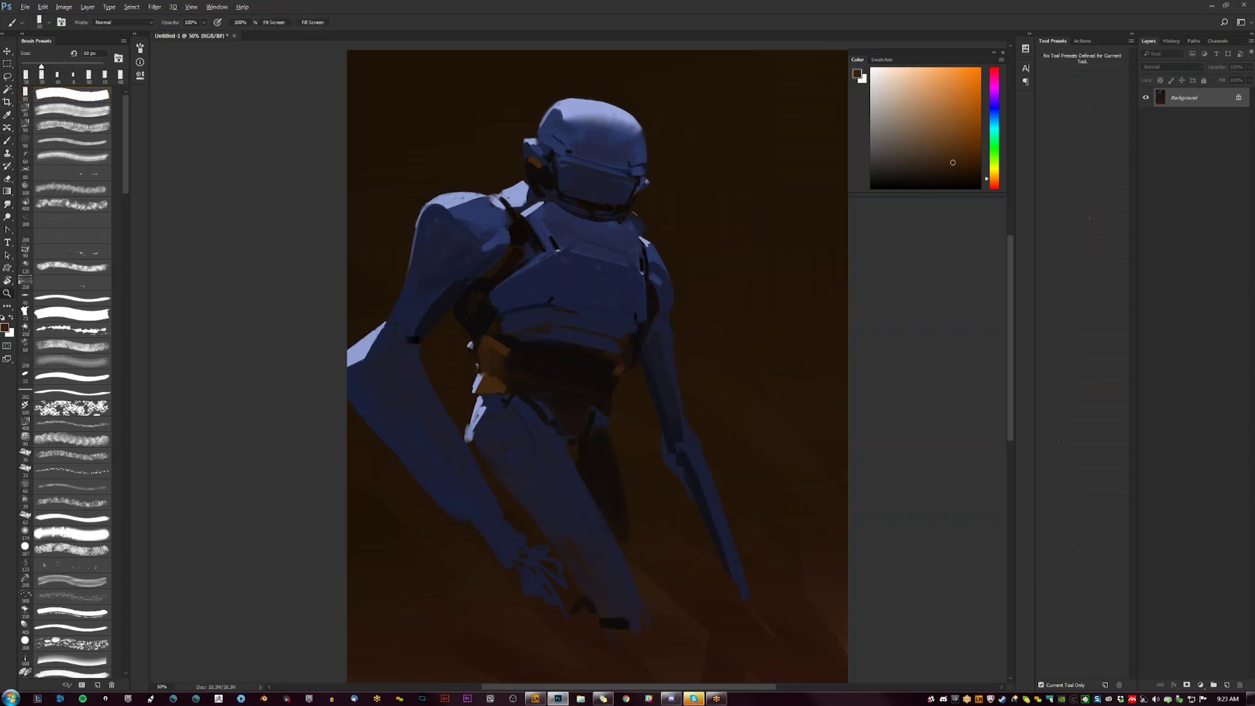
left_click(621, 398, "alt")
left_click(621, 398, "alt")
key("ctrl+shift+h")
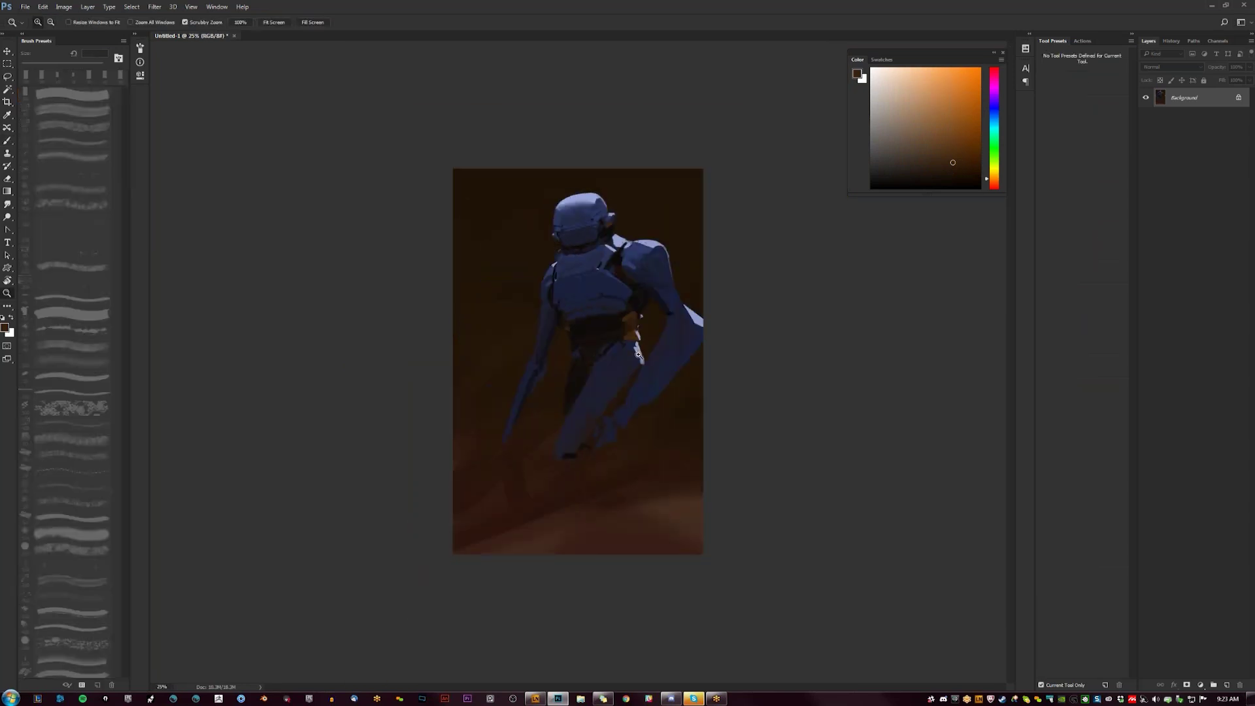
Step: Sample the near-black knee and extend the knee joint below the near thigh with a larger brush
key("b")
left_click(574, 453, "alt")
key("bracketright")
key("bracketright")
key("bracketright")
key("bracketright")
key("bracketright")
Step: Paint a near-black far hand with a long finger extending down from the forearm tip, using a smaller brush
key("bracketleft")
key("bracketleft")
key("bracketleft")
key("bracketleft")
key("bracketleft")
key("bracketleft")
key("bracketleft")
key("bracketleft")
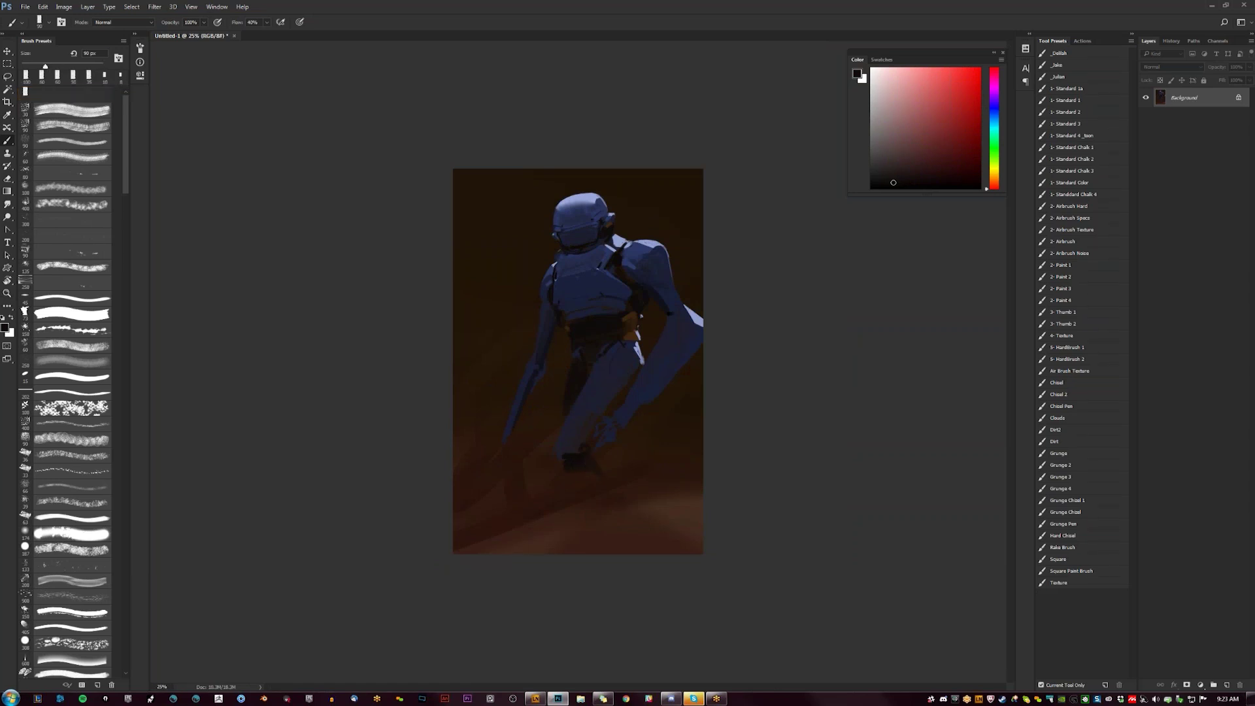
left_click_drag(507, 440, 496, 491)
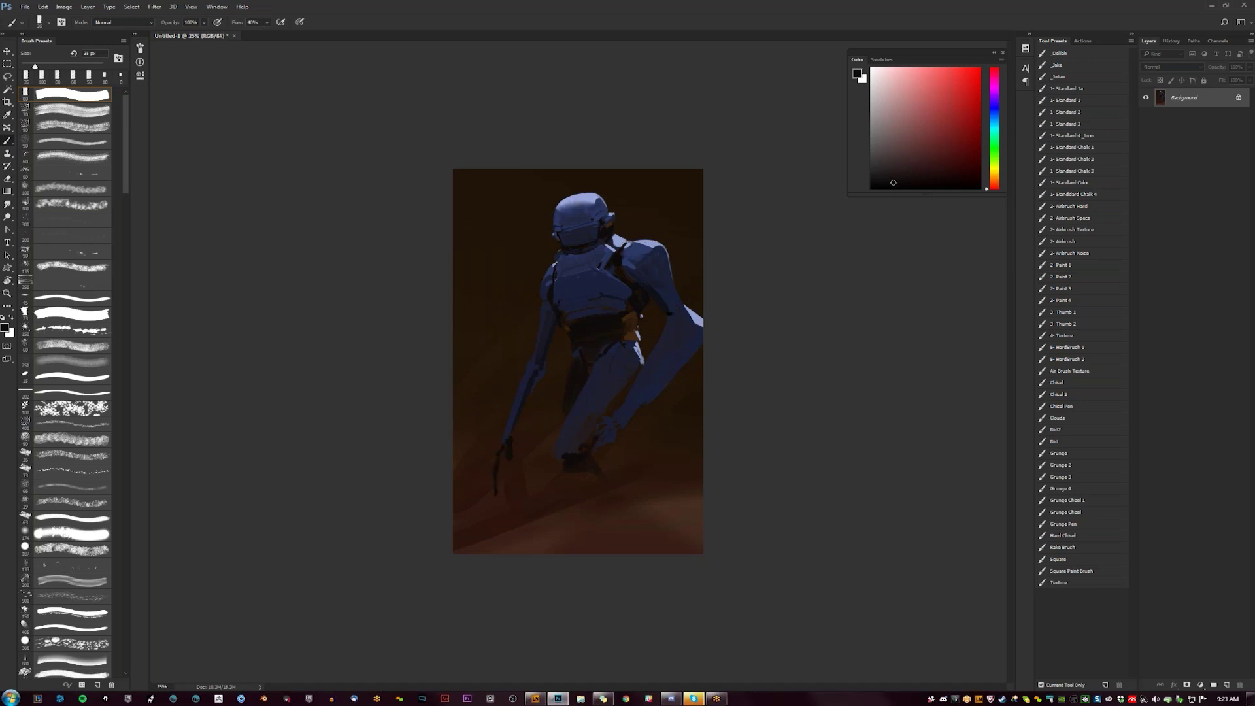
Step: Block in the near hand's fingers with near-black and check the figure with the canvas flipped both ways
left_click_drag(599, 451, 605, 446)
key("F2")
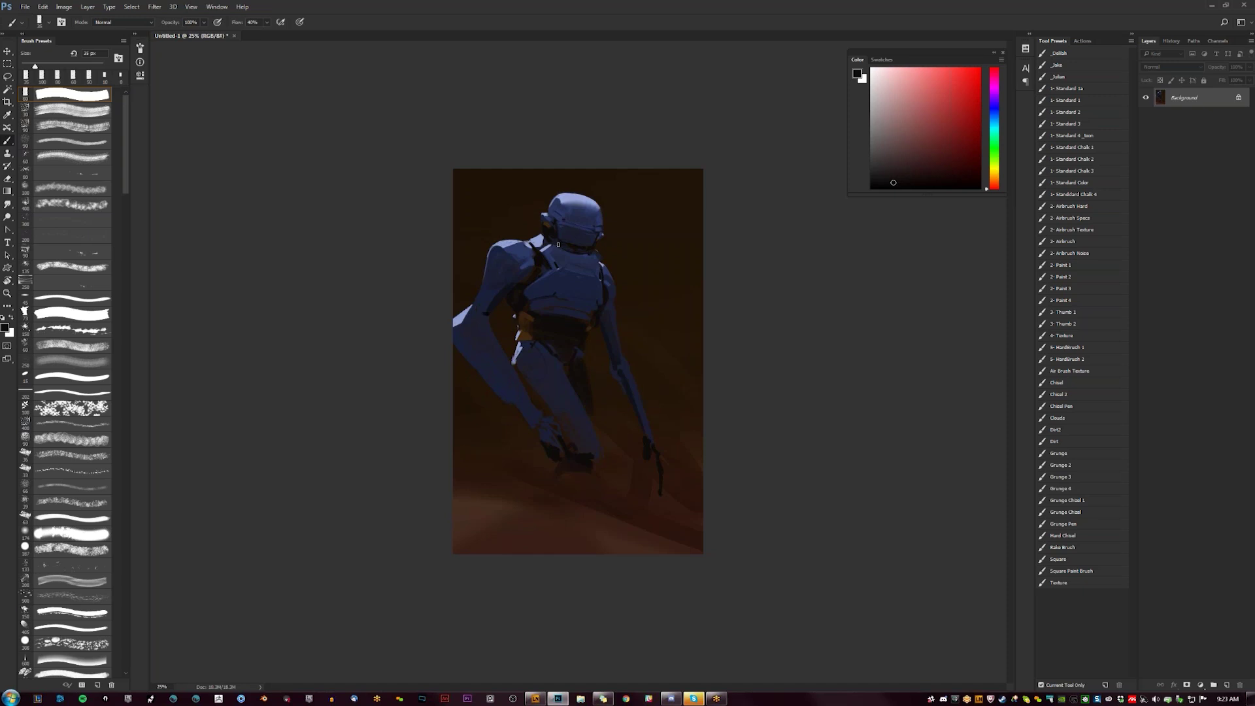
key("z")
left_click(621, 286)
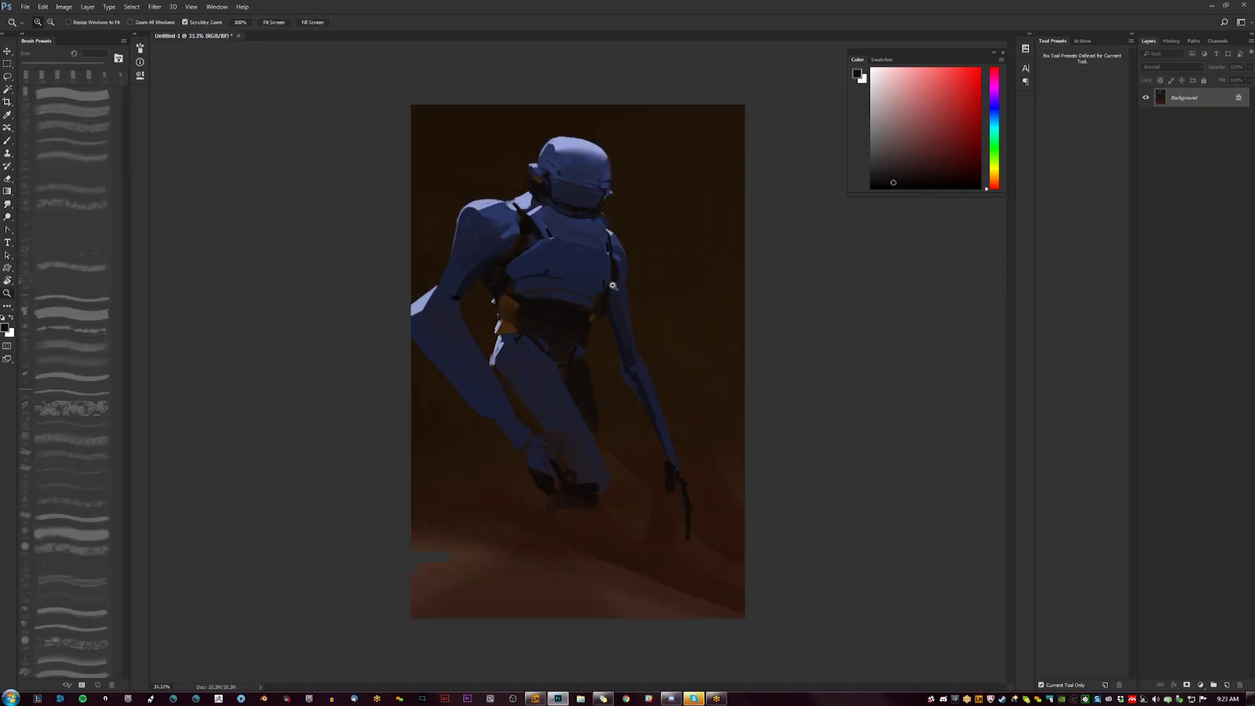
key("ctrl+shift+h")
key("b")
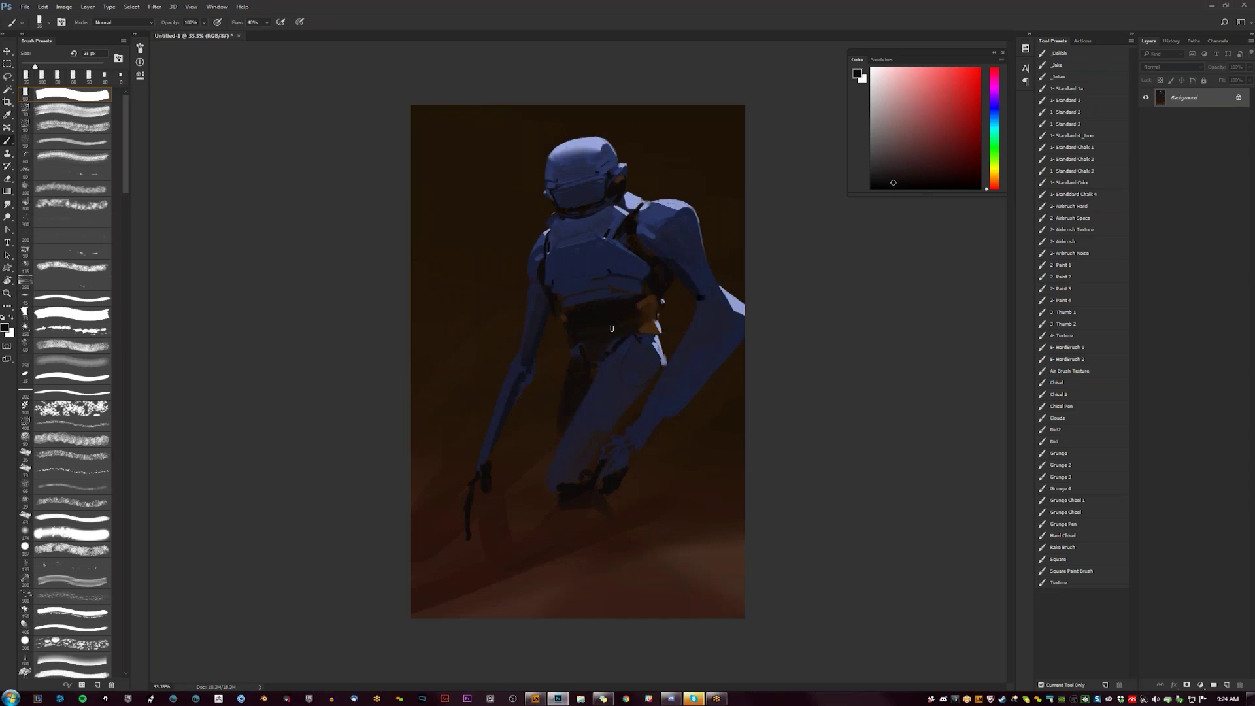
Step: Refine the head's visor and jaw with blues sampled beside the neck and black, using a 20 px brush
left_click(634, 196, "alt")
key("bracketleft")
key("bracketleft")
key("bracketright")
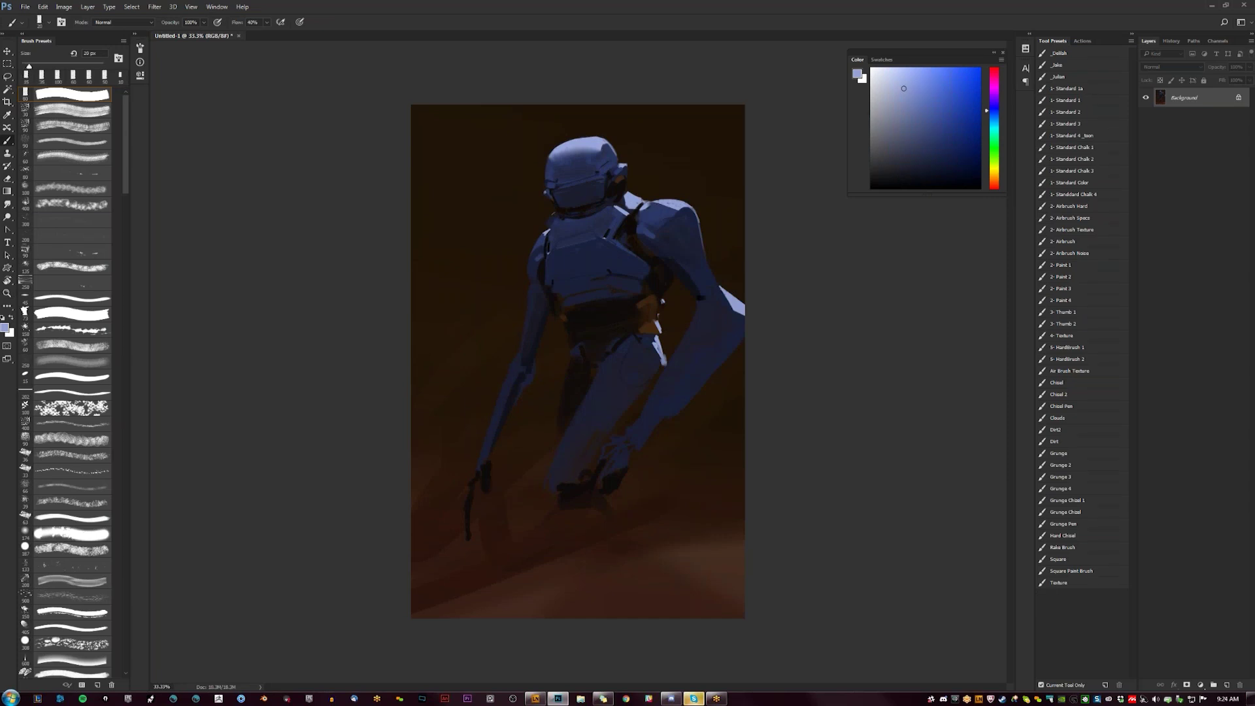
left_click(644, 204, "alt")
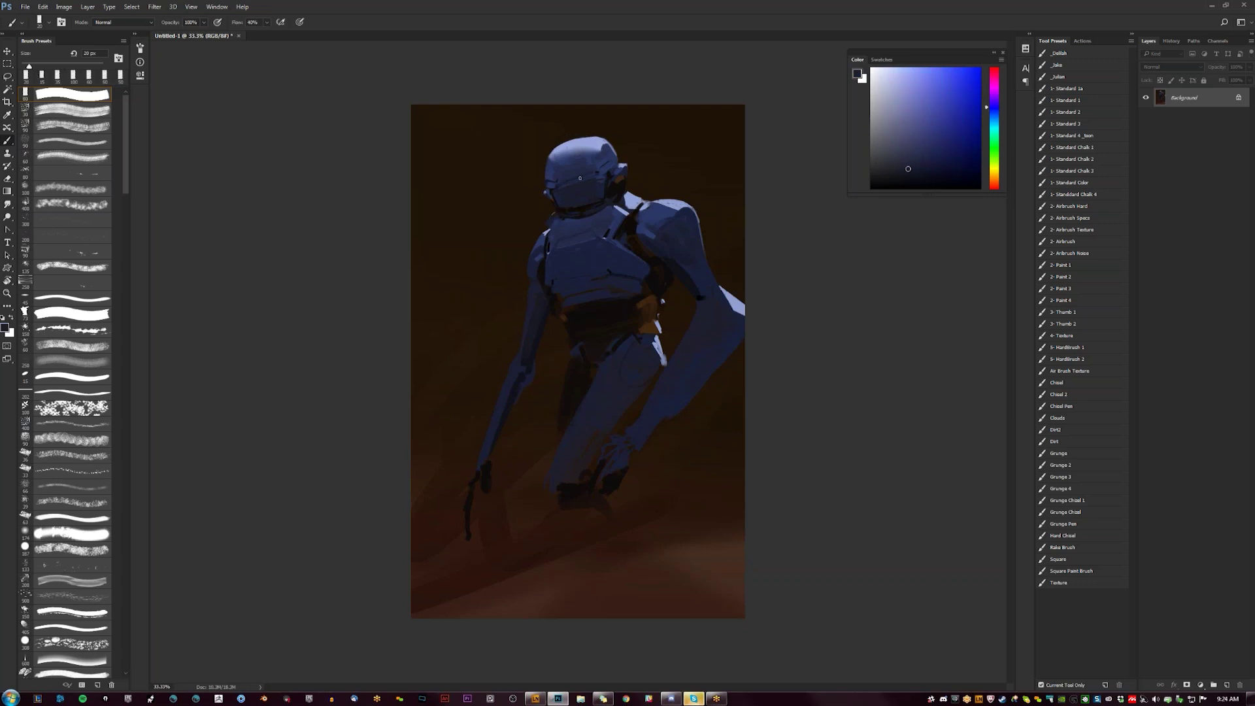
key("d")
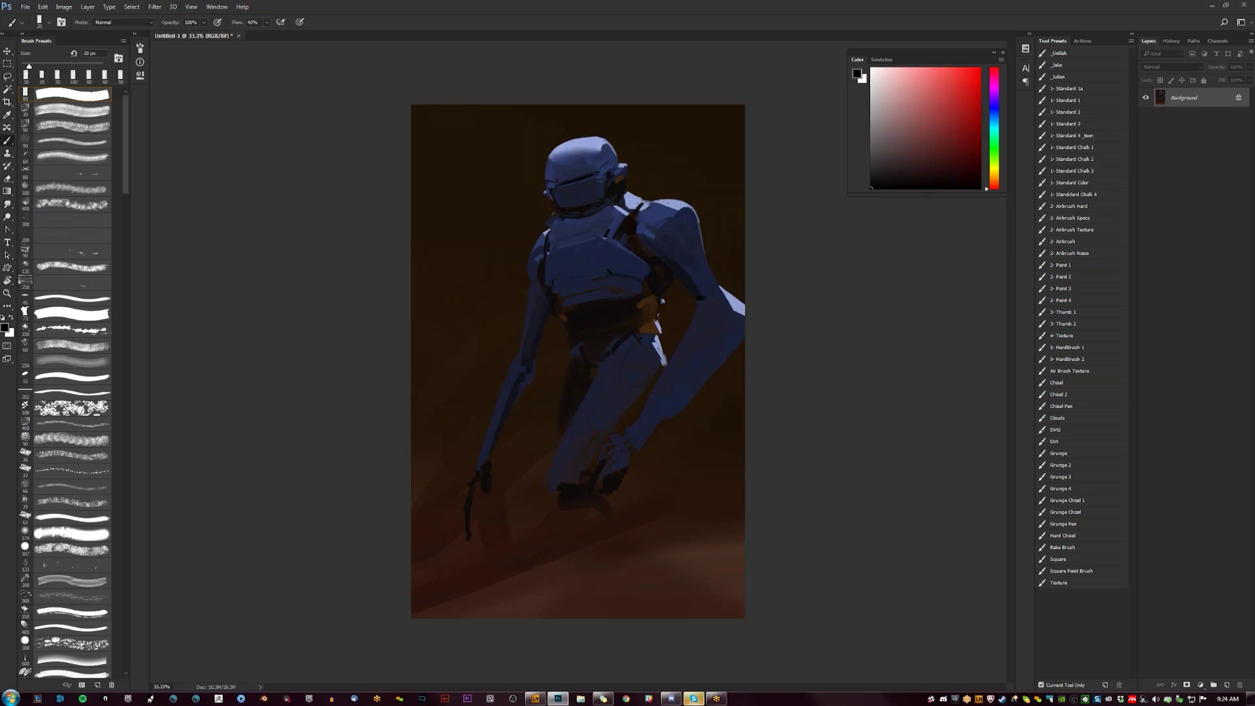
Step: Flip the canvas horizontally and touch up the visor seam with dark and mid blues sampled from the face
key("ctrl+shift+h")
left_click(569, 174, "alt")
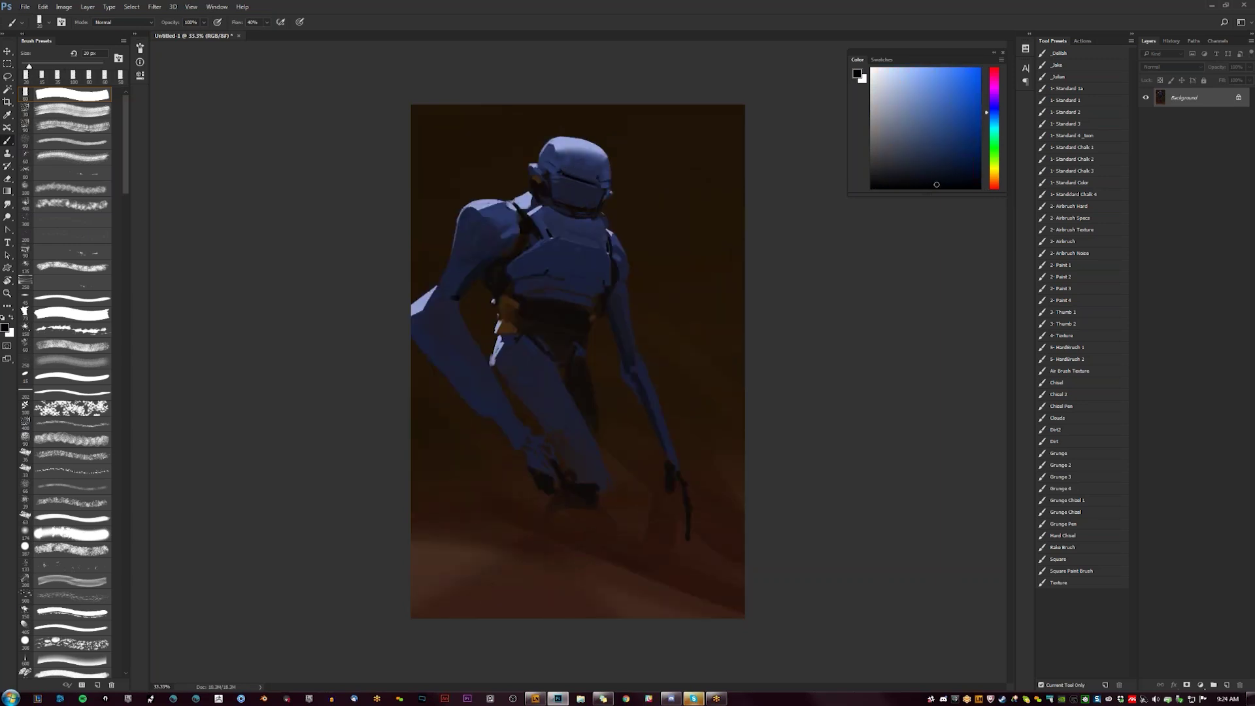
left_click(567, 167, "alt")
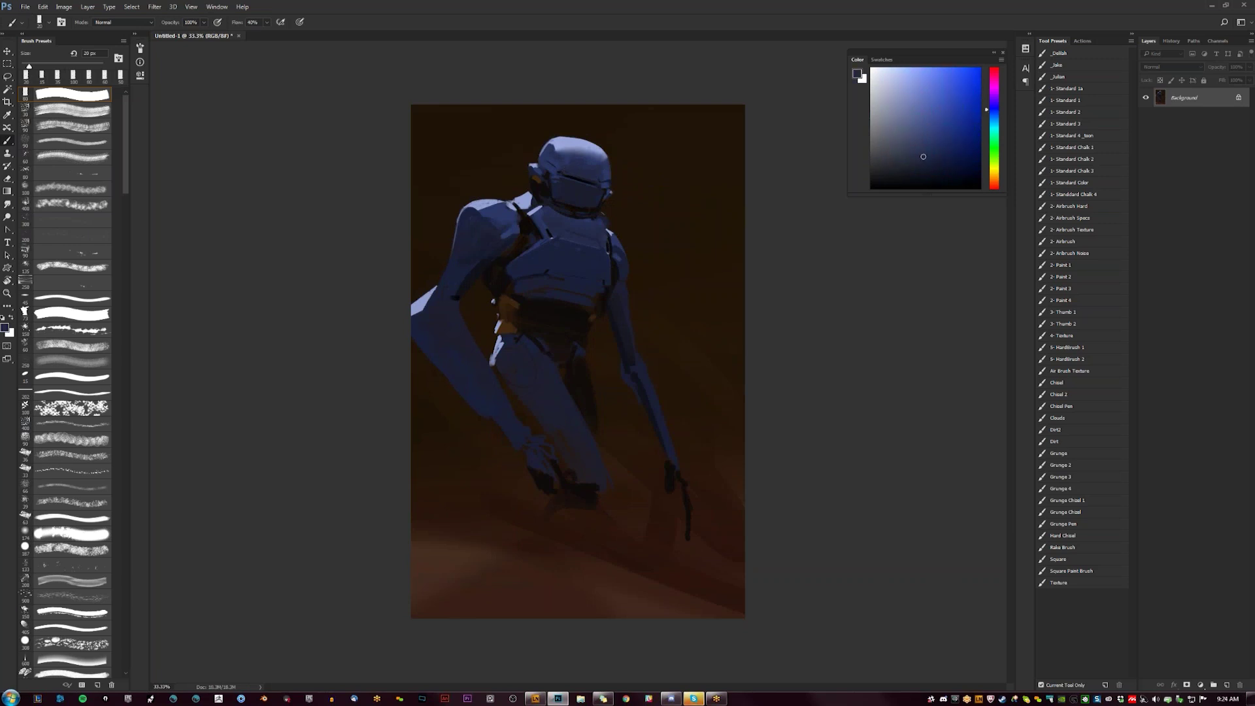
key("d")
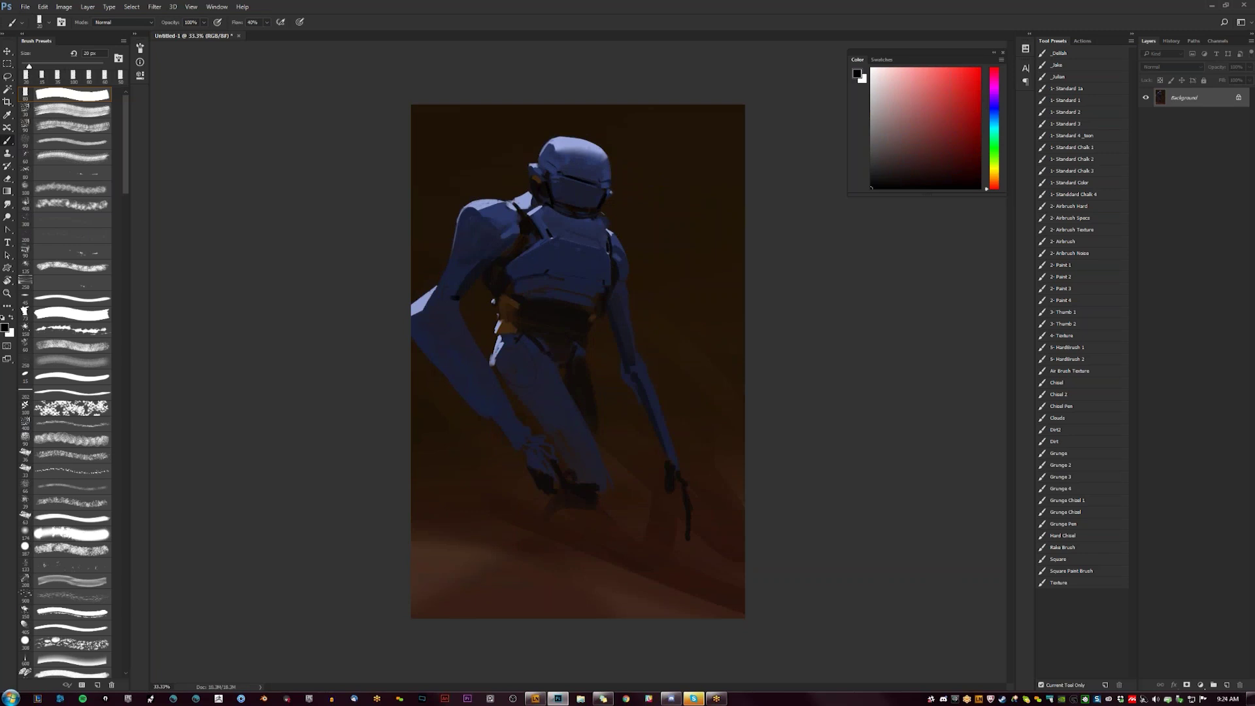
Step: Detail the head and near thigh with a dark muted blue and black, and flip the canvas back
left_click(909, 169)
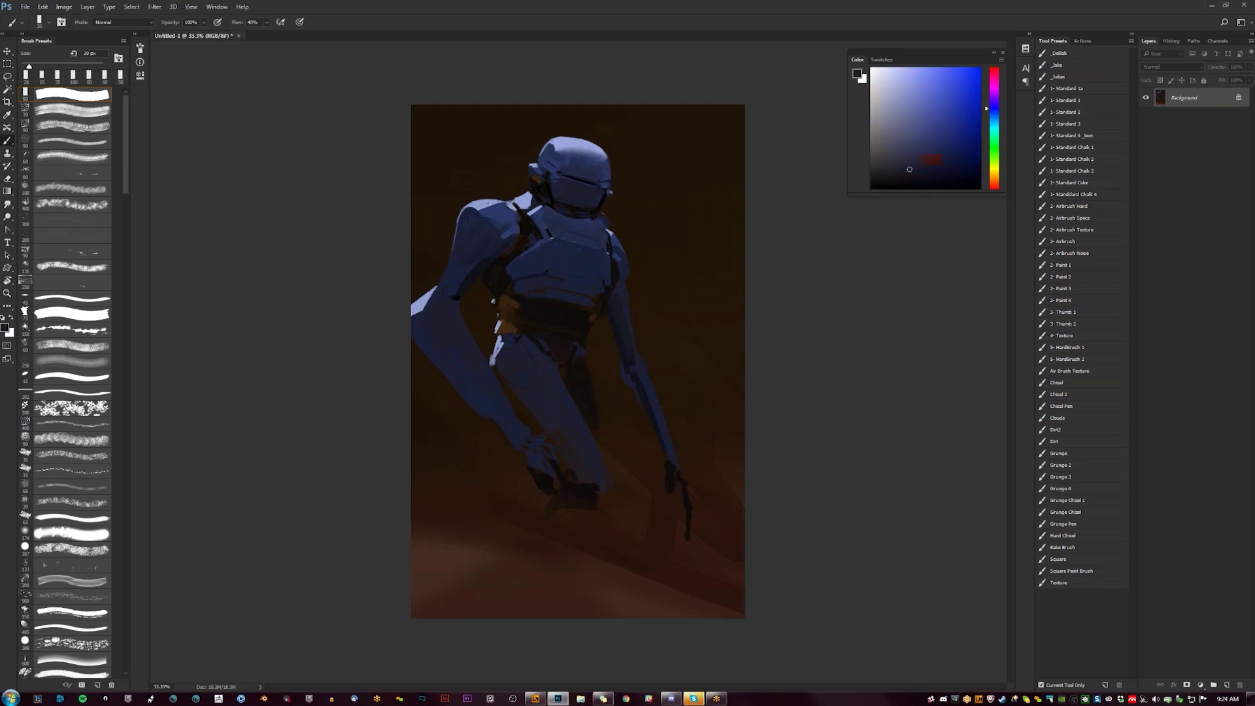
key("d")
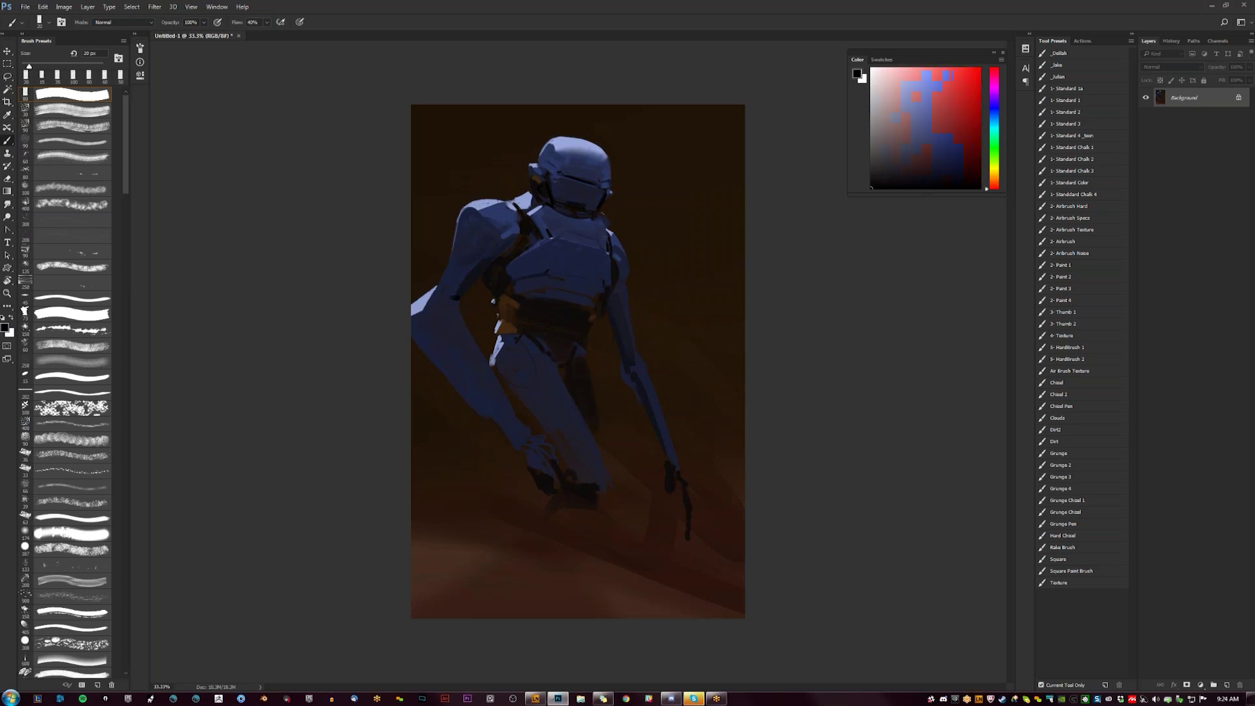
left_click(910, 168)
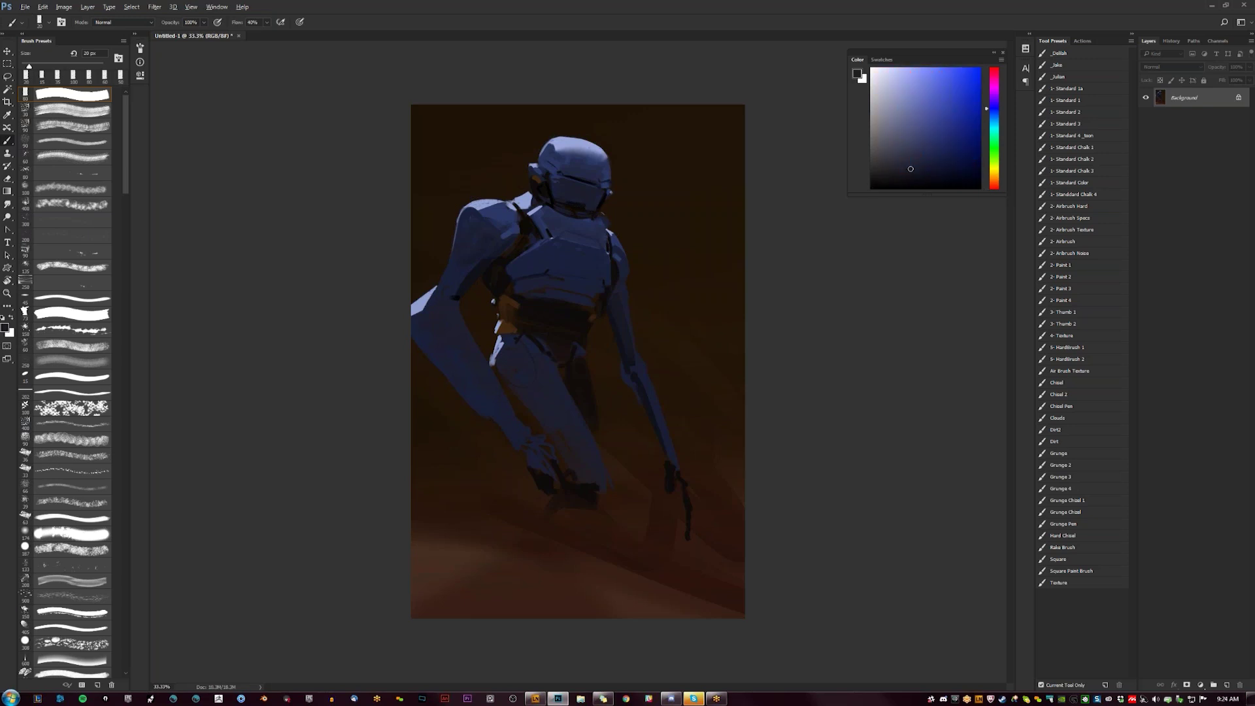
key("d")
key("ctrl+shift+h")
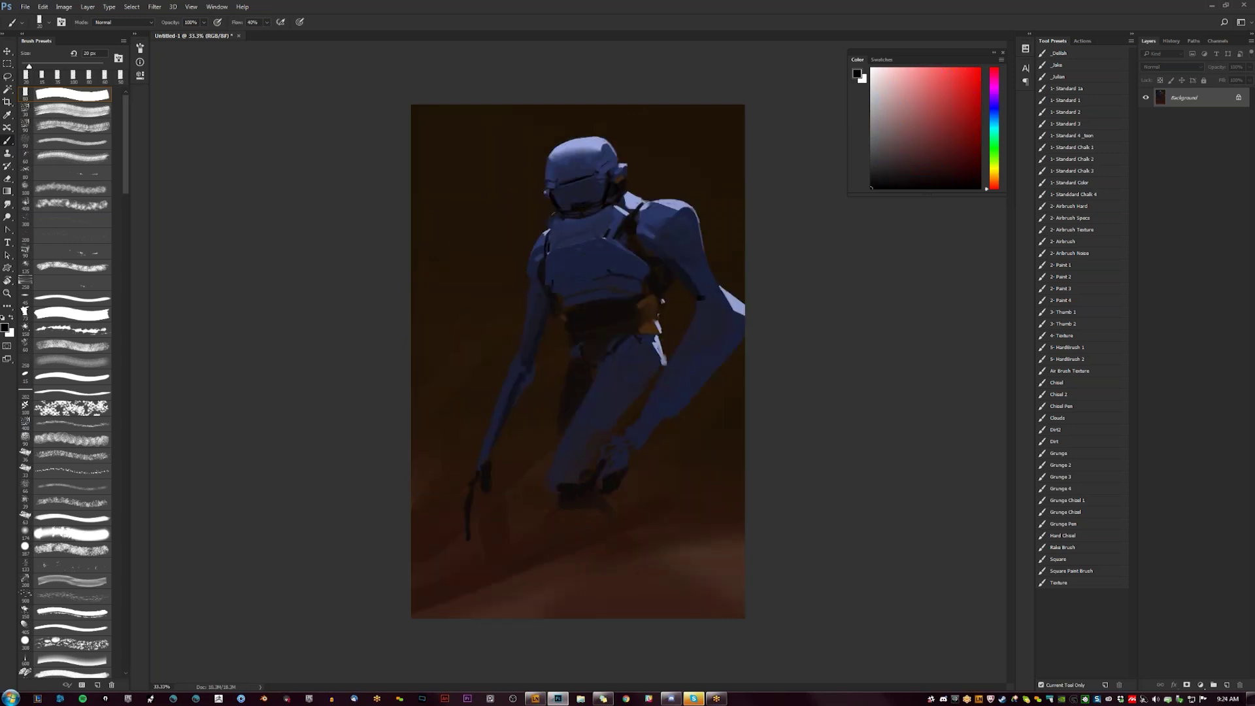
Step: Widen the far forearm below the elbow with its sampled dark blue and a 40 px brush, and flip the canvas
left_click(533, 273, "alt")
key("]")
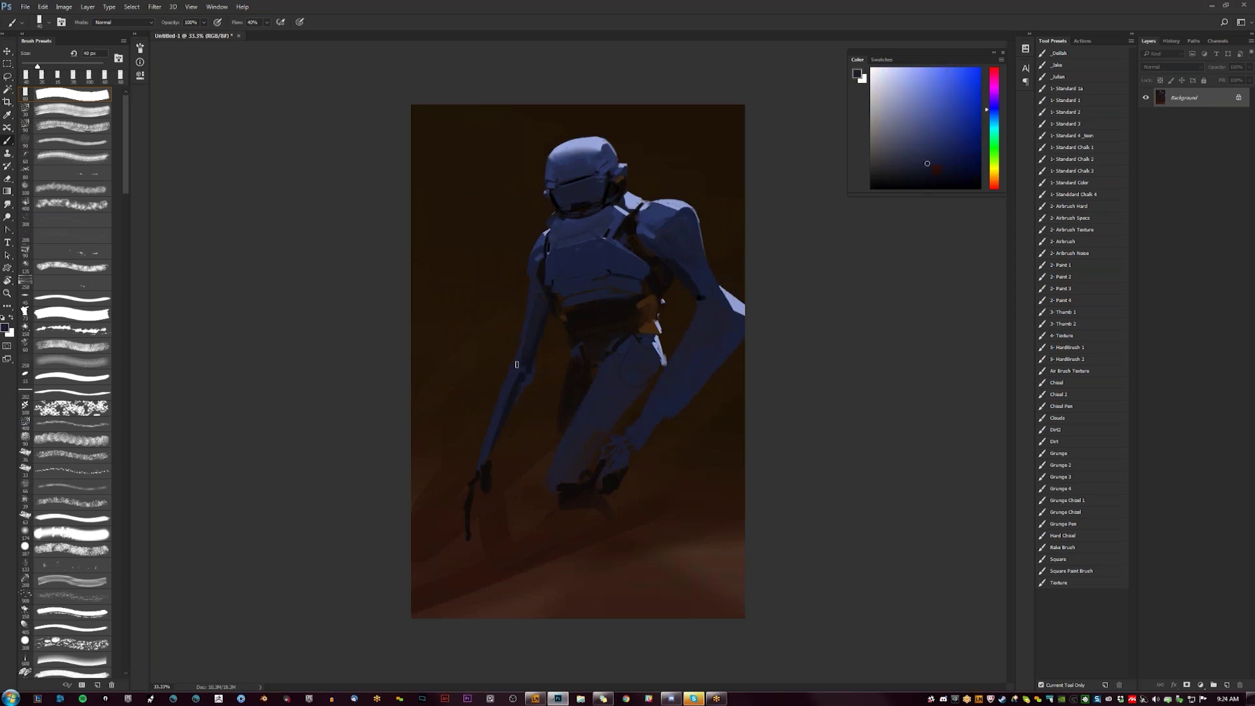
mouse_move(515, 357)
left_mouse_down()
mouse_move(490, 417)
mouse_move(504, 383)
mouse_move(493, 406)
left_mouse_up()
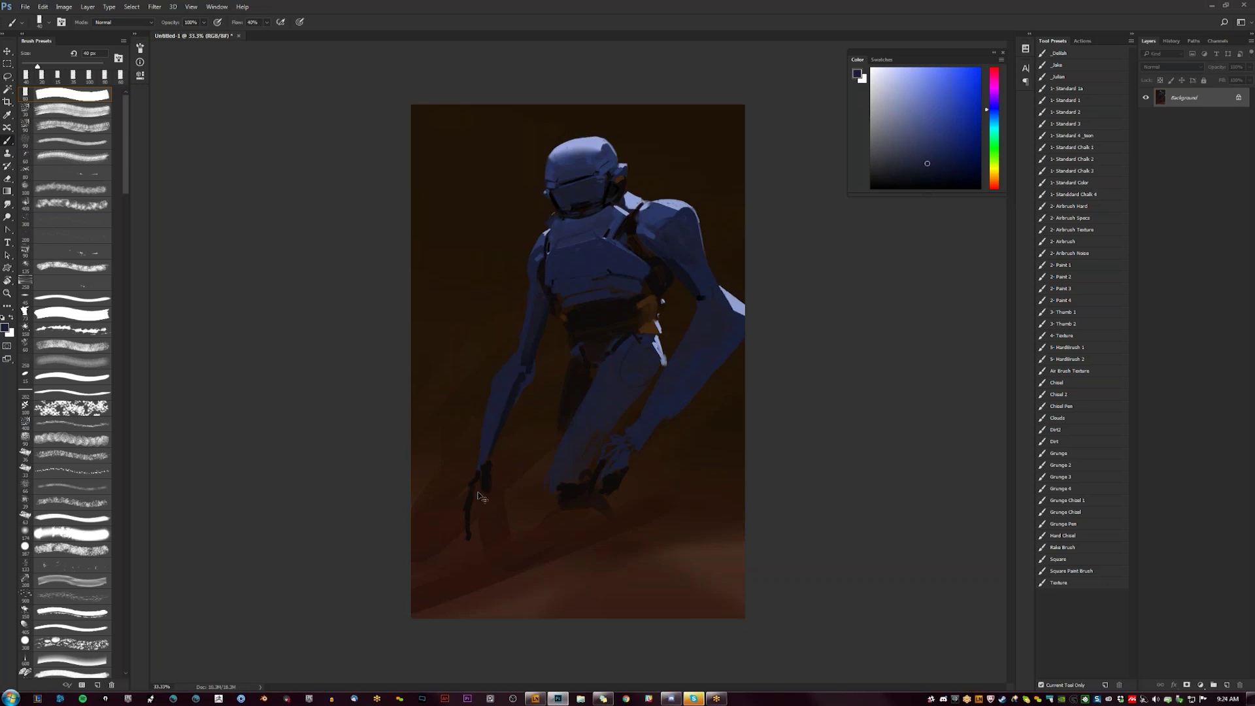
key("ctrl+shift+h")
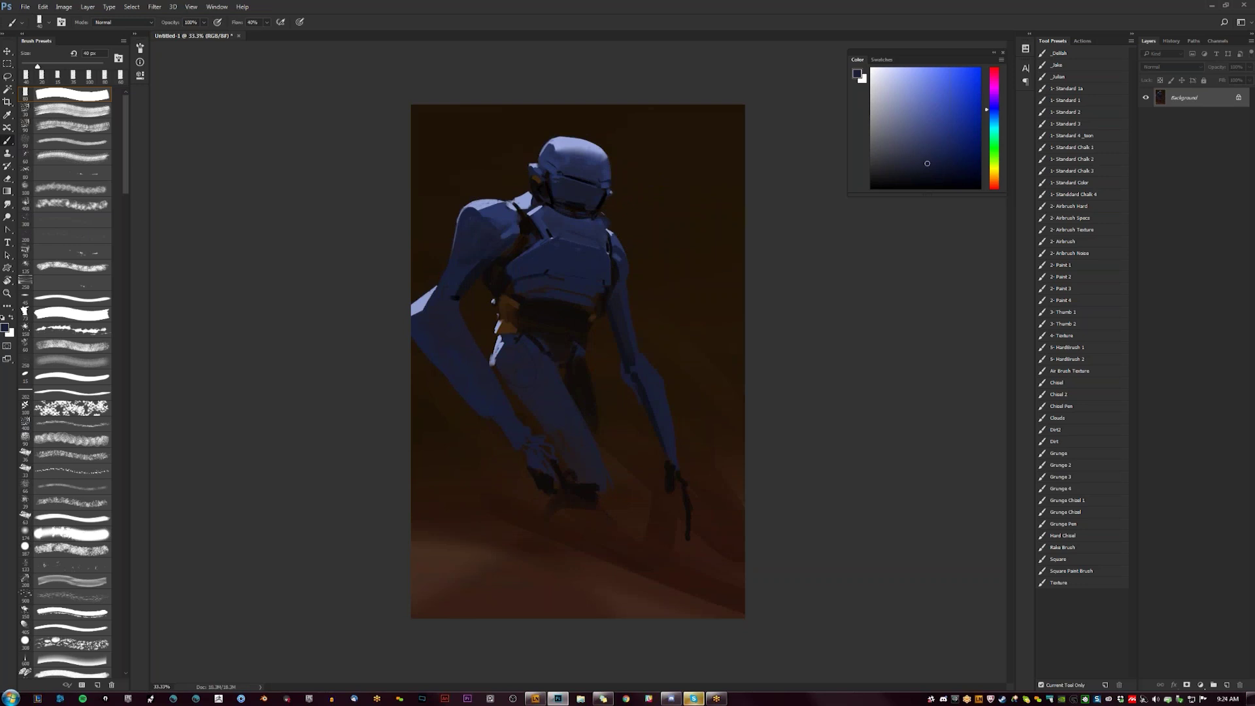
Step: Add two layers above the painting and fill the top one with the background's sampled dark brown using the Paint Bucket
key("ctrl+shift+alt+n")
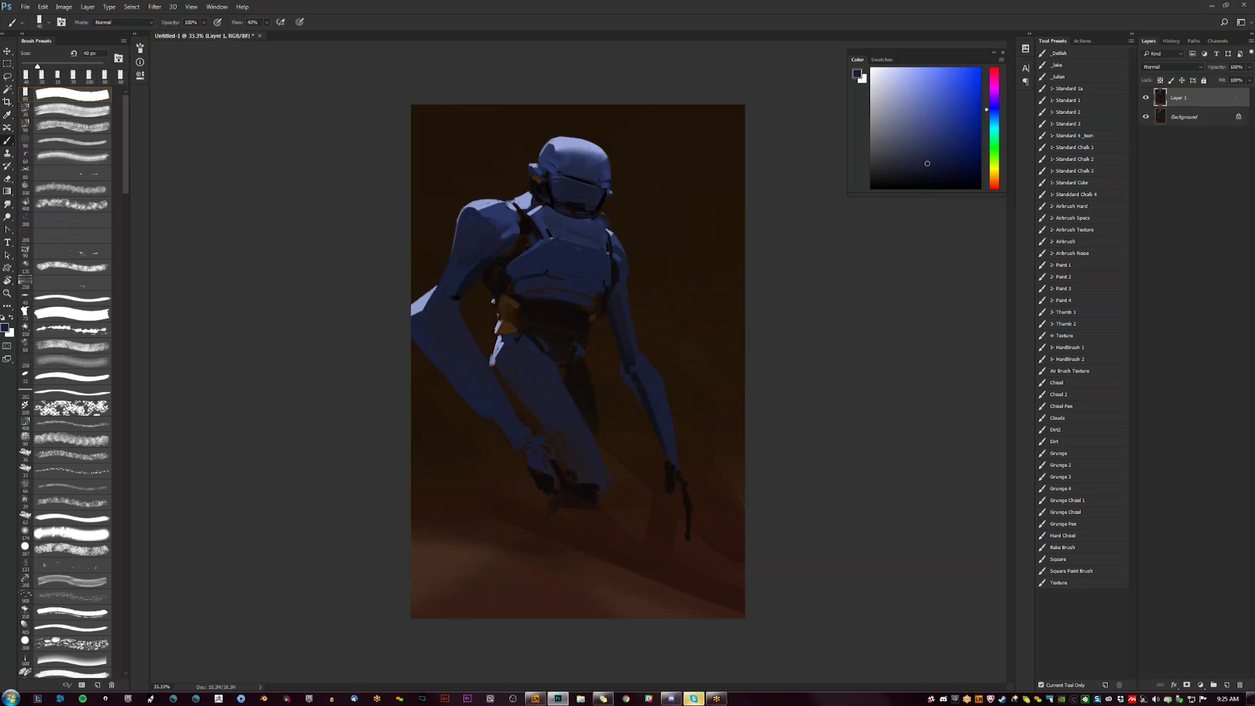
key("r")
key("ctrl+shift+alt+n")
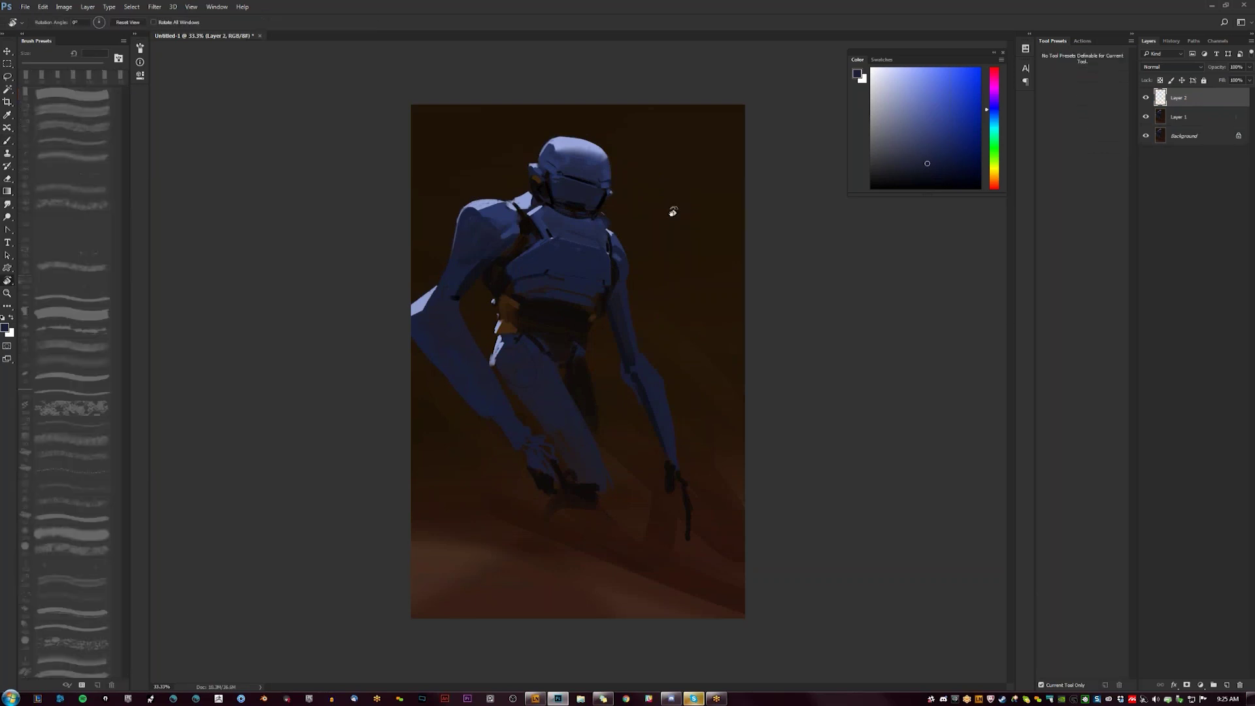
key("g")
key("shift+g")
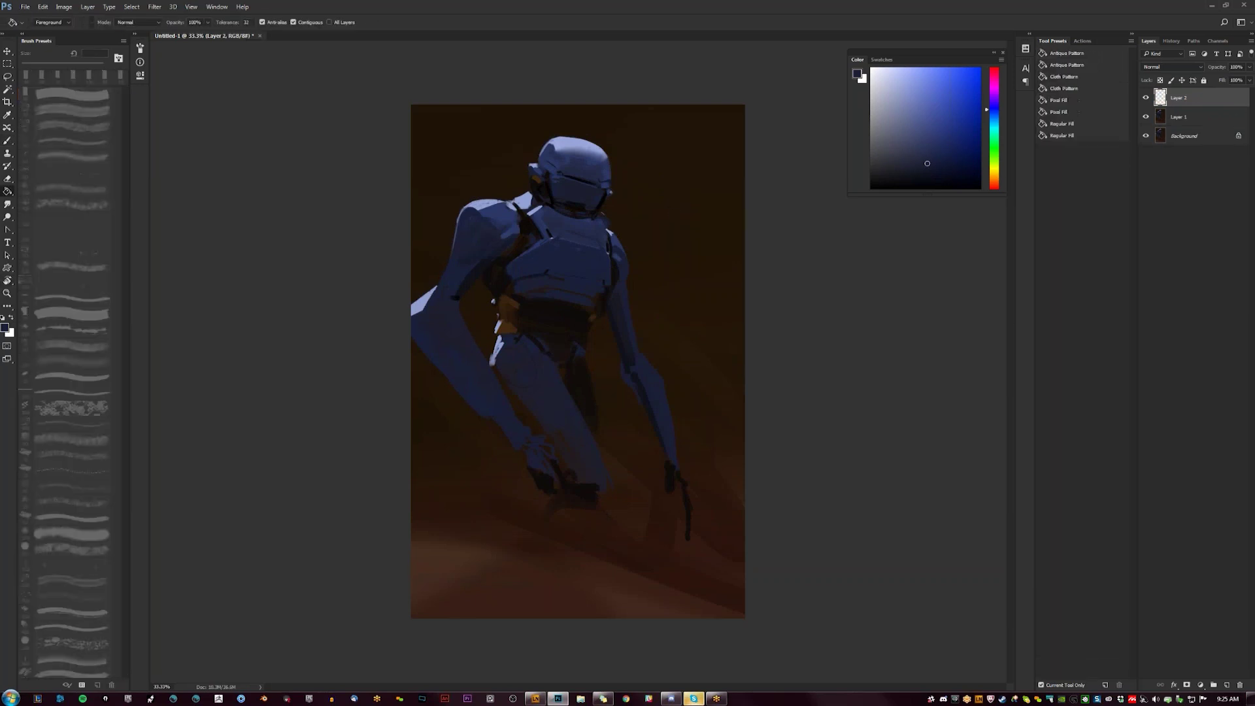
left_click(673, 214, "alt")
left_click(644, 264)
Step: Draw a long vertical divider down the middle of the brown page in light peach with a 20 px brush
key("b")
left_click(918, 68)
key("z")
left_click(552, 225)
key("b")
key("bracketleft")
left_click_drag(582, 96, 582, 665)
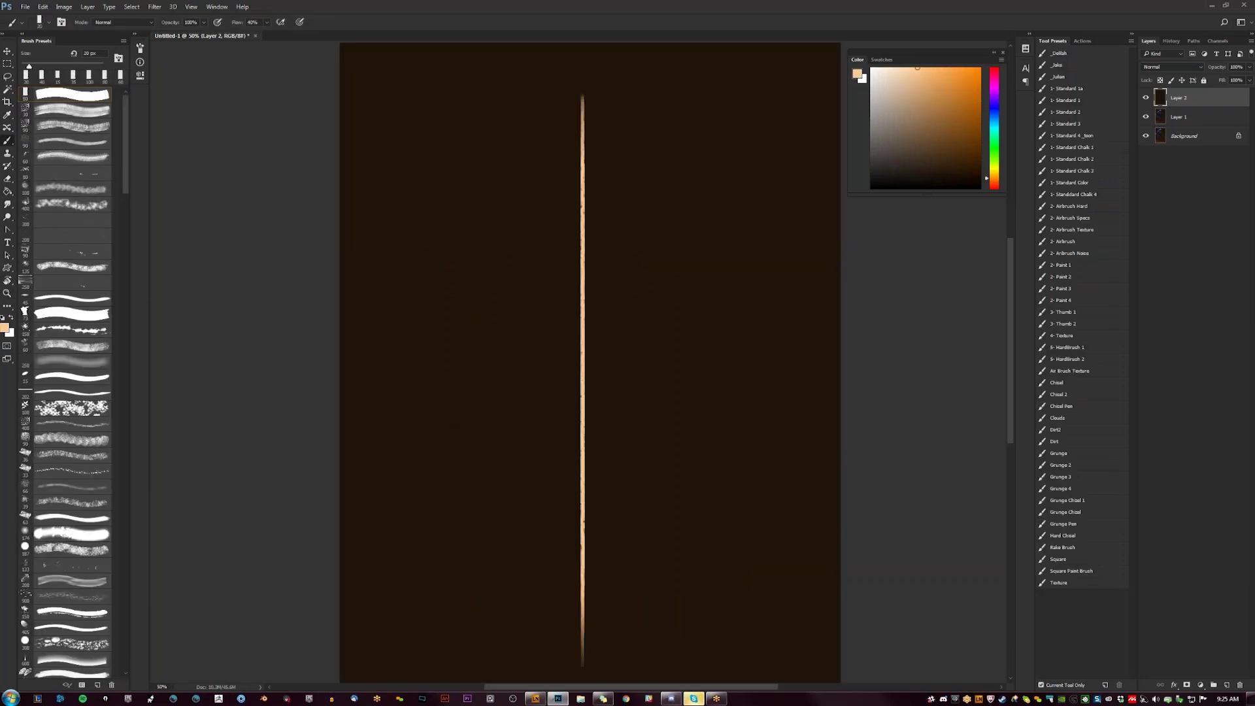
Step: Handwrite the headings "List 1" and "List 2" on either side of the divider with a smaller brush
key("bracketleft")
key("bracketleft")
left_click_drag(417, 68, 429, 84)
left_click_drag(438, 76, 451, 85)
left_click_drag(466, 60, 466, 82)
mouse_move(458, 72)
left_mouse_down()
mouse_move(478, 66)
mouse_move(509, 85)
left_mouse_up()
left_click_drag(666, 65, 686, 85)
left_click_drag(697, 76, 707, 86)
left_click_drag(700, 73, 719, 71)
left_click_drag(726, 72, 743, 85)
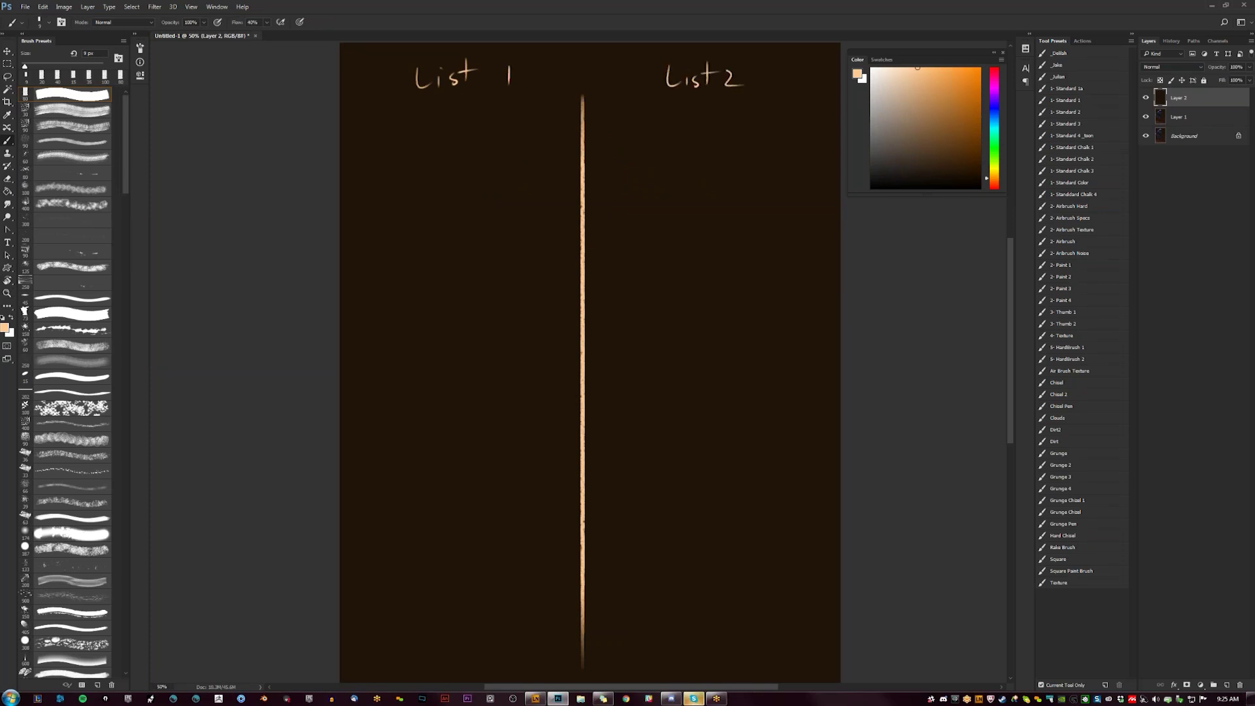
Step: Handwrite an "8:00 am" entry with a leading arrow under List 1
left_click_drag(383, 121, 468, 139)
left_click(392, 129)
left_click(393, 138)
left_click_drag(349, 130, 364, 130)
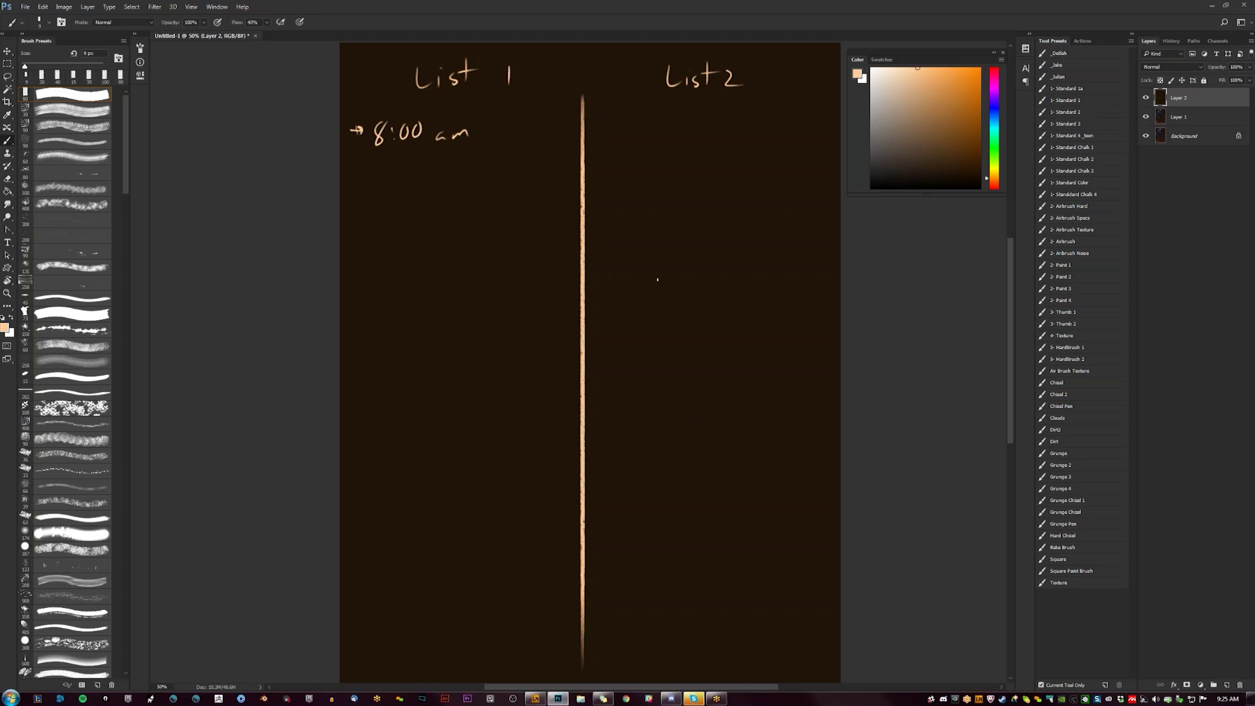
Step: Handwrite "8:00 am" and "9:00 am" entries with leading arrows under List 2
left_click_drag(635, 127, 646, 127)
mouse_move(643, 123)
left_mouse_down()
mouse_move(659, 134)
mouse_move(686, 124)
left_mouse_up()
left_click(670, 125)
left_click(670, 131)
left_click_drag(704, 128, 708, 132)
left_click_drag(627, 183, 646, 183)
mouse_move(640, 174)
left_mouse_down()
mouse_move(643, 191)
mouse_move(684, 176)
left_mouse_up()
left_click(674, 176)
left_click(673, 184)
left_click_drag(694, 175, 711, 184)
left_click_drag(715, 184, 724, 183)
Step: Add "10:00 am" and "12:30 pm" entries with leading arrows to List 2
left_click_drag(624, 224, 659, 240)
left_click_drag(665, 221, 686, 225)
left_click_drag(692, 226, 727, 235)
left_click_drag(632, 283, 663, 292)
left_click_drag(665, 278, 685, 292)
left_click_drag(696, 277, 731, 285)
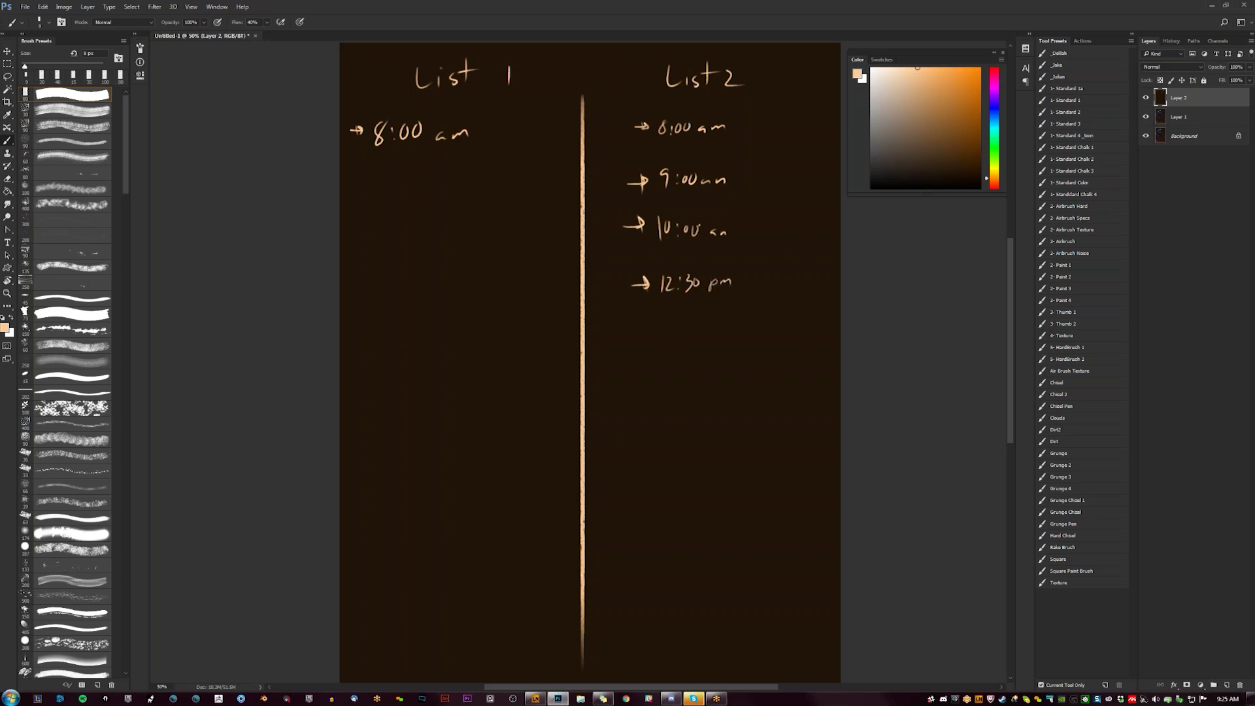
Step: Add "2:00" and "4:00 walk" entries with leading arrows to List 2
scroll(654, 327, "down", 2)
left_click_drag(626, 284, 635, 288)
left_click_drag(635, 283, 669, 287)
left_click_drag(682, 277, 680, 278)
left_click_drag(693, 277, 691, 278)
left_click_drag(625, 332, 645, 332)
left_click_drag(637, 326, 646, 332)
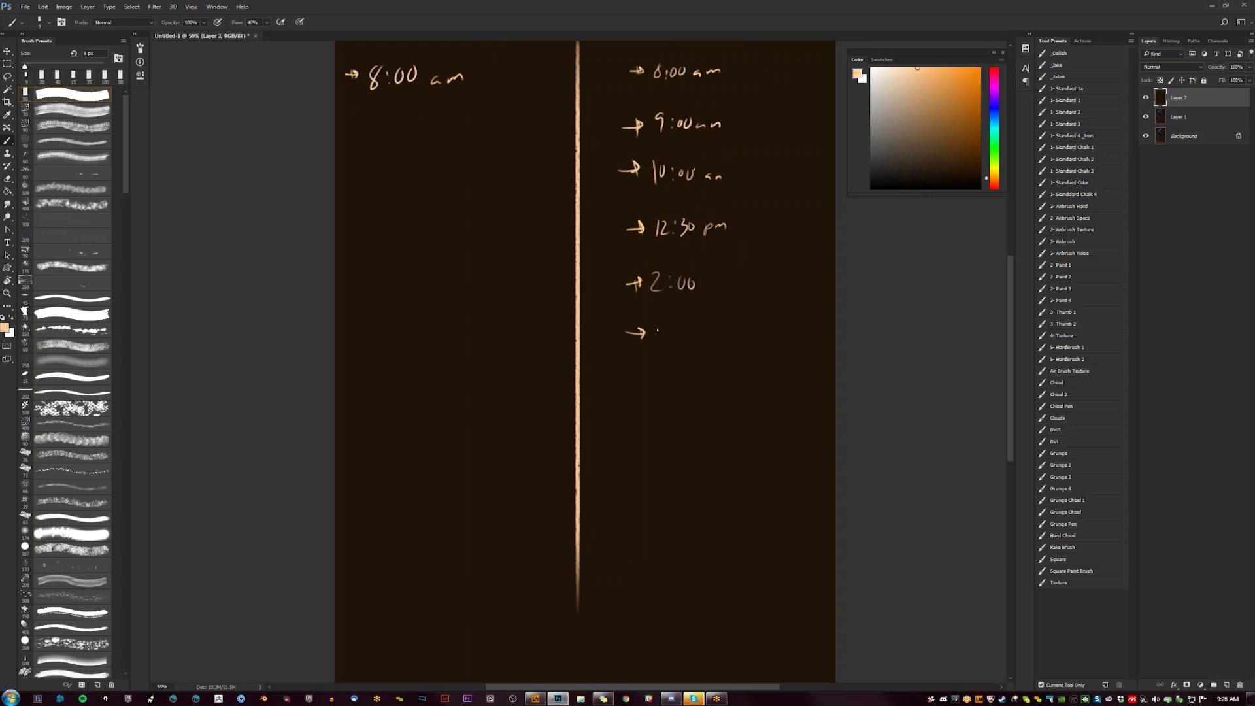
left_click_drag(658, 324, 665, 334)
mouse_move(663, 322)
left_mouse_down()
mouse_move(662, 345)
mouse_move(641, 341)
left_mouse_up()
left_click_drag(652, 330, 662, 329)
left_click_drag(675, 337, 709, 342)
left_click_drag(717, 328, 720, 342)
Step: Draw five placeholder dashes under List 2's last entry and write "zzzz" below them
left_click_drag(644, 390, 669, 386)
left_click_drag(632, 430, 678, 432)
left_click_drag(646, 472, 677, 469)
left_click_drag(642, 497, 666, 499)
left_click_drag(660, 524, 679, 522)
scroll(555, 360, "down", 5)
scroll(555, 360, "right", 2)
mouse_move(607, 425)
left_mouse_down()
mouse_move(612, 442)
mouse_move(632, 441)
left_mouse_up()
left_click_drag(637, 429, 694, 444)
Step: Show the two lists full screen on black with the panels hidden
left_click_drag(619, 236, 666, 447)
key("f")
key("f")
key("Tab")
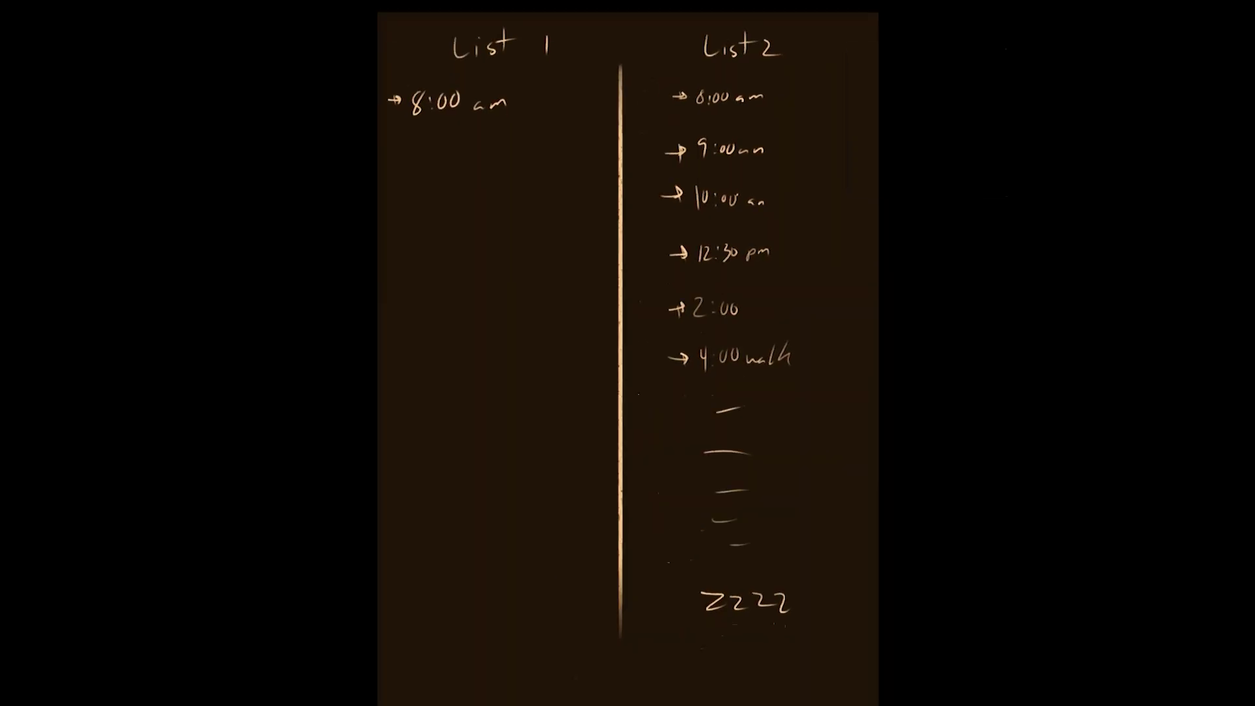
Step: Mark the headings with a box around List 2 and an underline and circle on List 1, and line the side of List 2's entries
left_click_drag(646, 405, 648, 417)
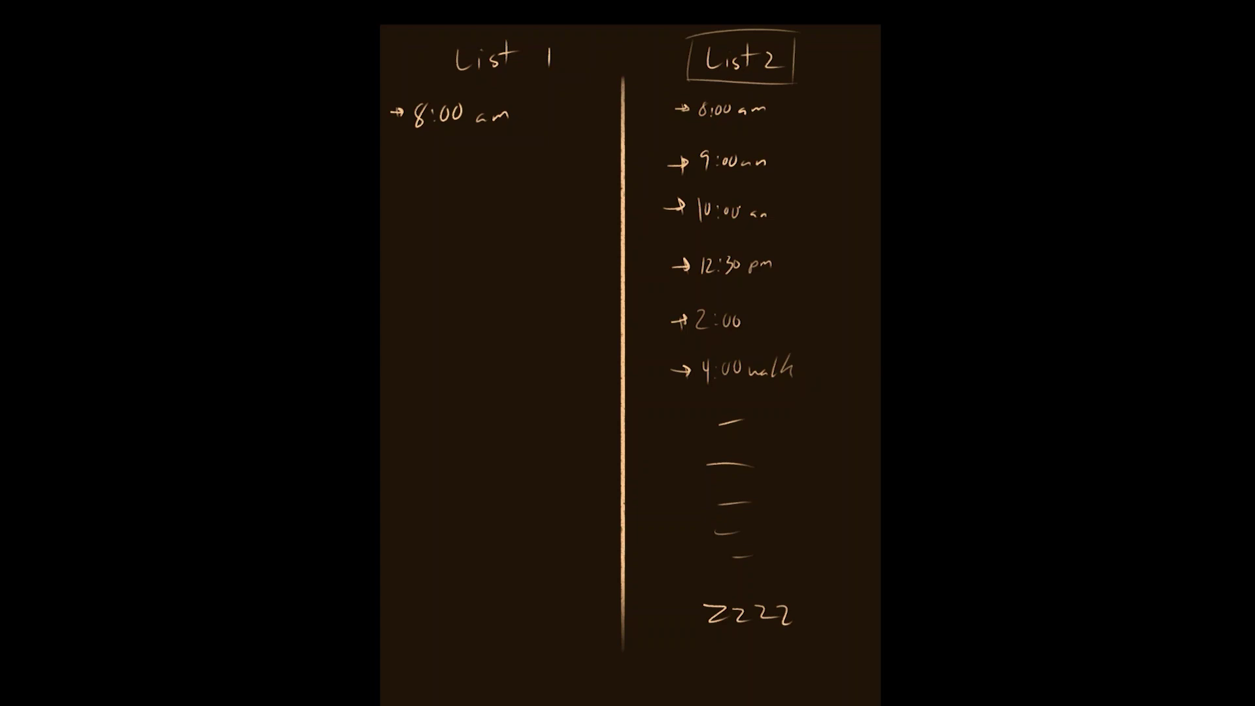
left_click_drag(446, 82, 547, 74)
mouse_move(833, 59)
left_mouse_down()
mouse_move(809, 60)
mouse_move(829, 564)
left_mouse_up()
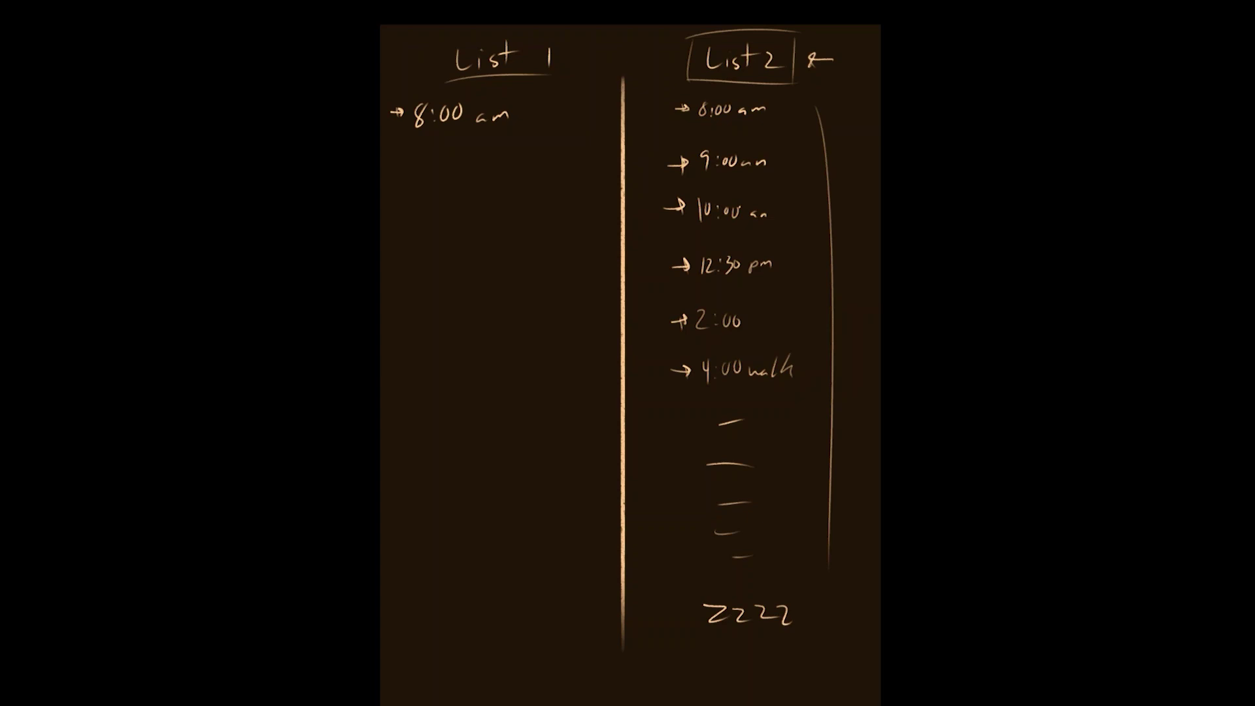
mouse_move(562, 49)
left_mouse_down()
mouse_move(404, 61)
mouse_move(570, 26)
left_mouse_up()
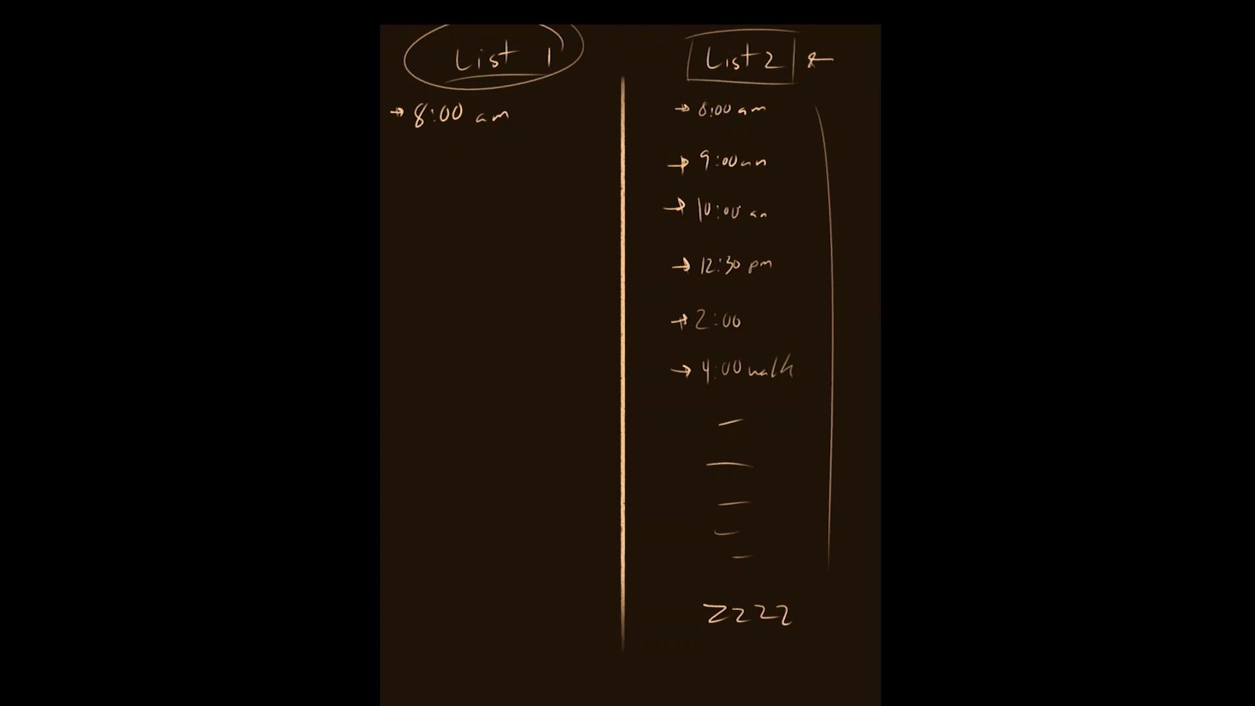
Step: Add "9:00 am" and "10:00" entries with arrows to List 1, followed by two more arrows and three placeholder dashes
mouse_move(392, 166)
left_mouse_down()
mouse_move(422, 175)
mouse_move(440, 159)
left_mouse_up()
left_click_drag(454, 157, 474, 172)
left_click_drag(479, 168, 495, 167)
left_click_drag(395, 217, 425, 224)
left_click_drag(435, 207, 450, 212)
left_click_drag(460, 209, 457, 212)
left_click_drag(399, 270, 422, 266)
left_click_drag(411, 260, 414, 323)
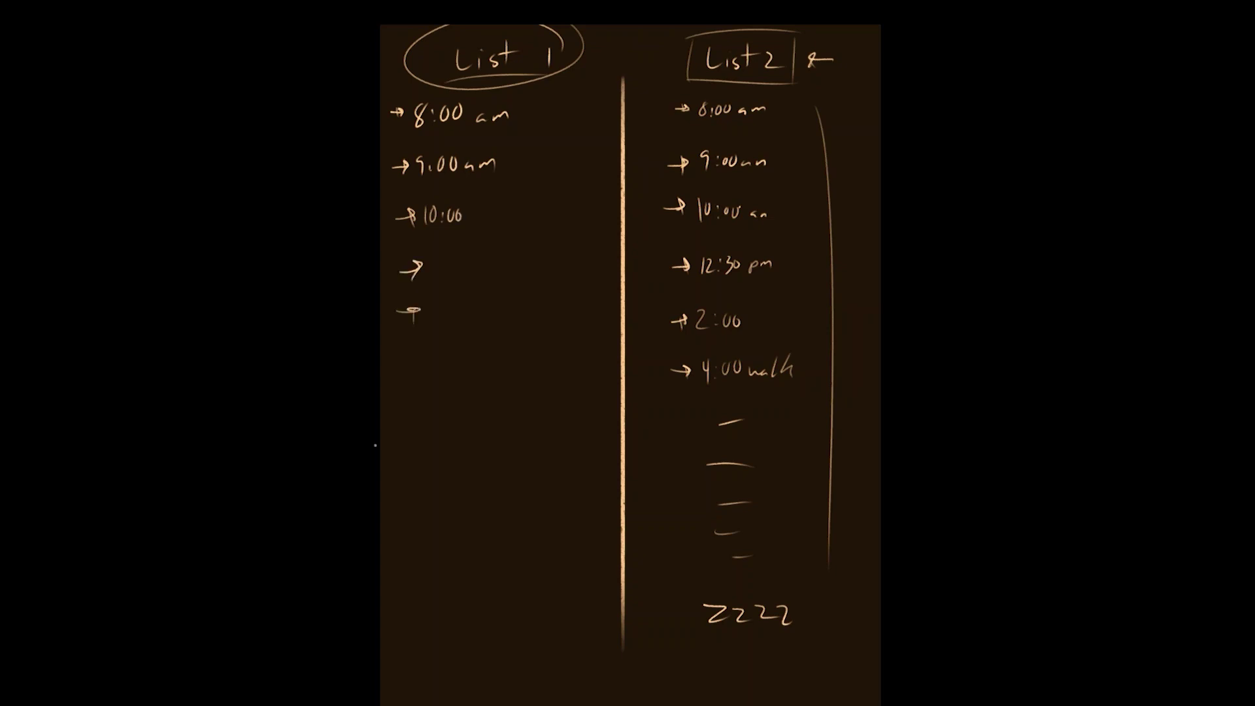
left_click_drag(442, 262, 466, 262)
mouse_move(439, 287)
left_mouse_down()
mouse_move(486, 290)
mouse_move(481, 320)
left_mouse_up()
Step: Handwrite "month" beside the vertical line at List 2's entries
left_click_drag(834, 146, 844, 143)
left_click_drag(852, 137, 854, 138)
left_click_drag(858, 138, 874, 131)
left_click_drag(877, 124, 880, 140)
Step: Draw a downward arrow beside List 1's entries and write "Years" below it
left_click_drag(580, 99, 581, 212)
left_click_drag(571, 199, 591, 199)
left_click_drag(555, 243, 560, 270)
left_click_drag(567, 239, 562, 256)
left_click_drag(570, 258, 599, 264)
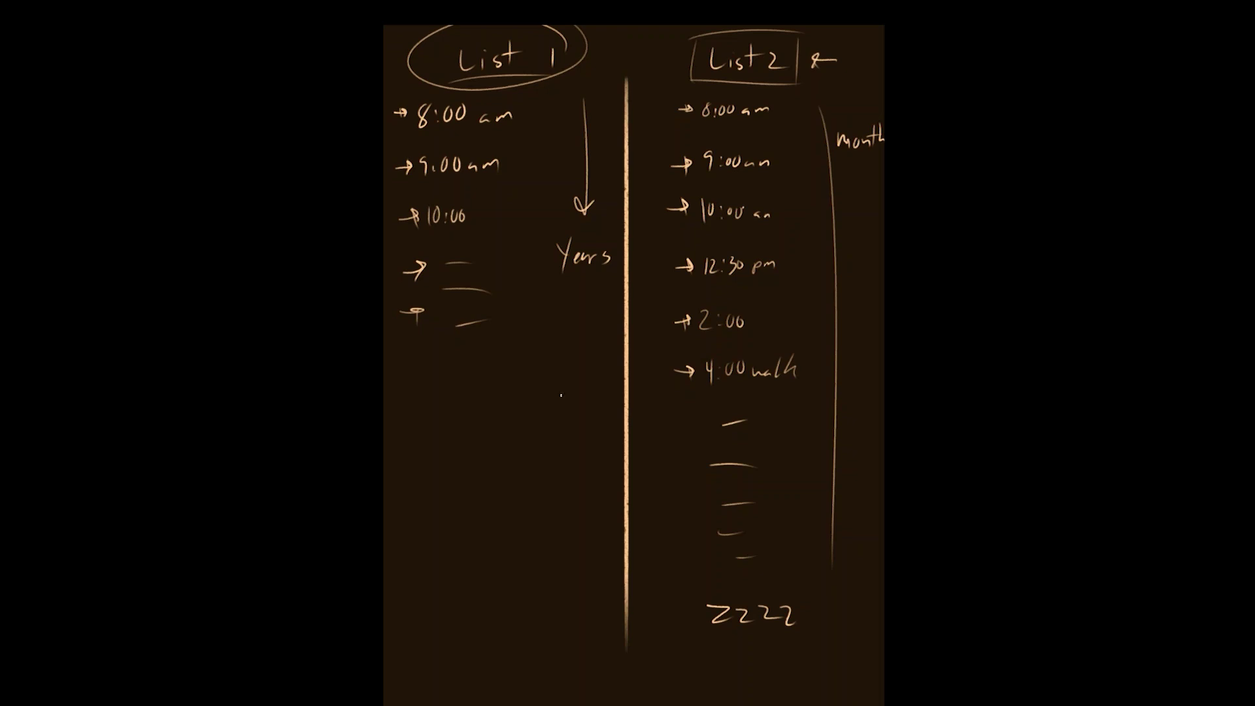
Step: Handwrite "LA" with "- Fitness -" beneath it in the empty area below List 1
left_click_drag(549, 462, 540, 437)
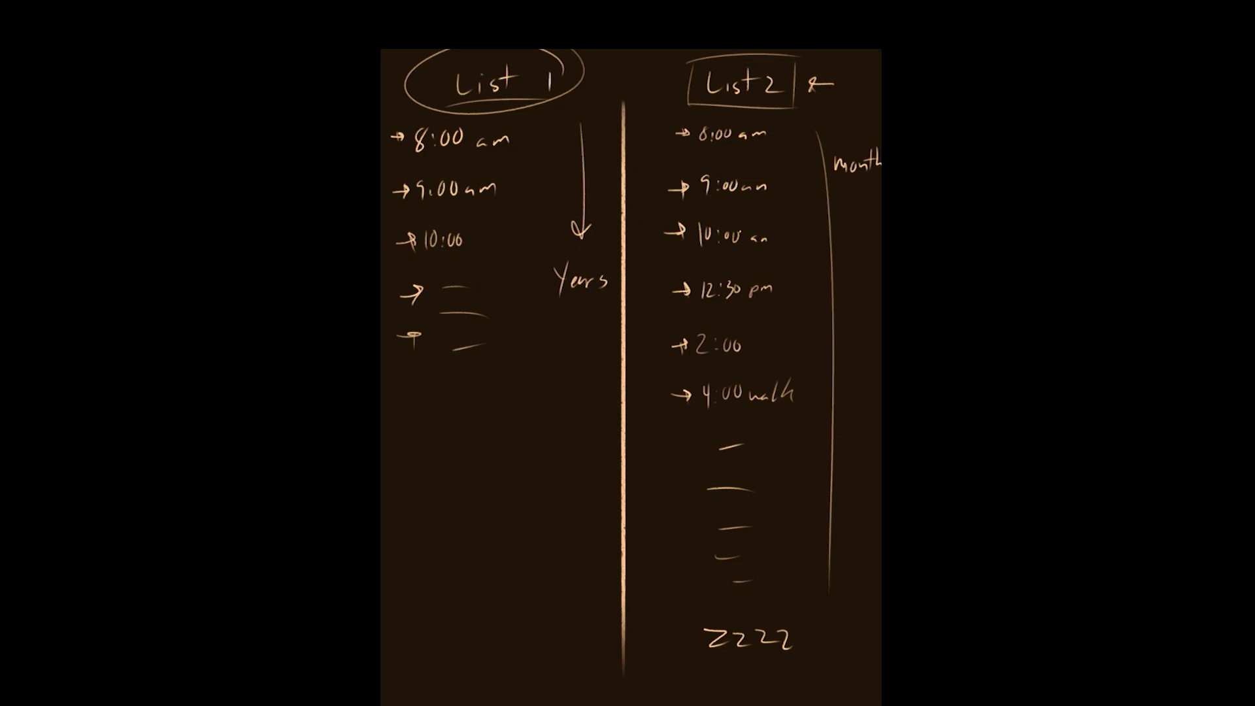
left_click_drag(504, 289, 476, 264)
left_click_drag(485, 621, 480, 372)
left_click(482, 396)
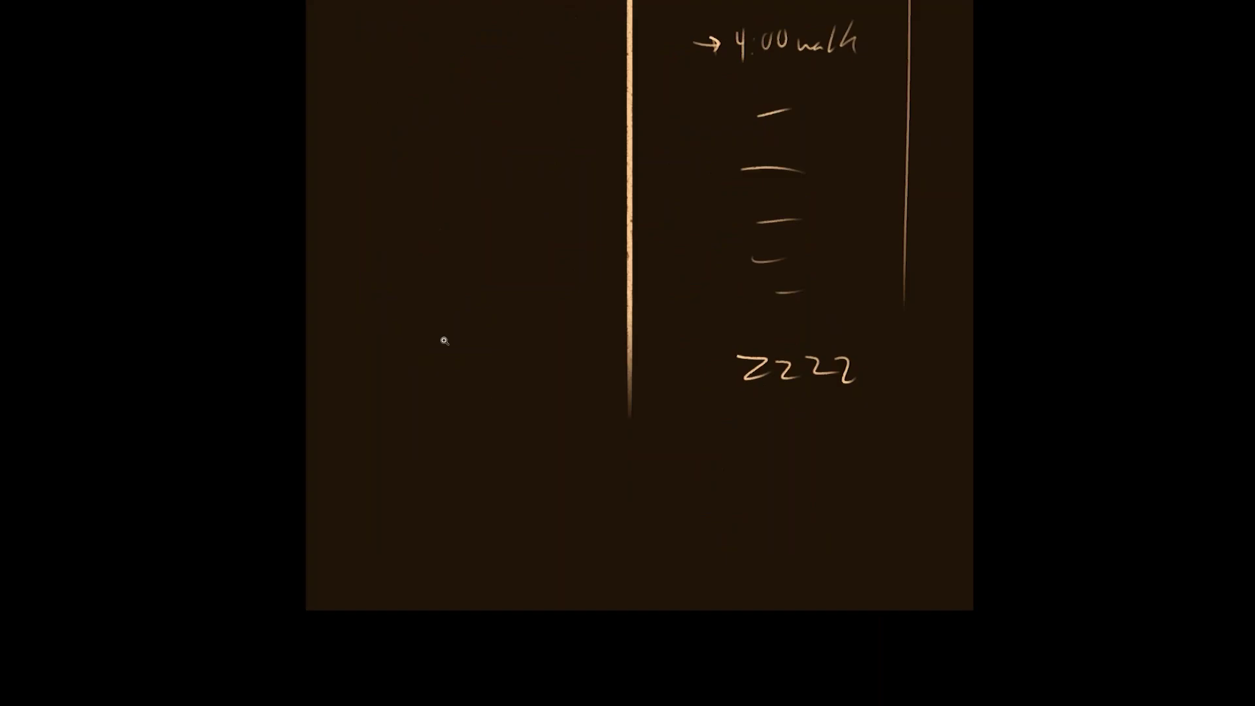
left_click_drag(402, 171, 431, 221)
mouse_move(443, 218)
left_mouse_down()
mouse_move(452, 187)
mouse_move(471, 219)
mouse_move(471, 194)
left_mouse_up()
mouse_move(427, 257)
left_mouse_down()
mouse_move(428, 286)
mouse_move(444, 246)
left_mouse_up()
left_click_drag(431, 270, 445, 266)
left_click_drag(451, 272, 467, 278)
left_click(459, 247)
left_click_drag(456, 264, 531, 271)
left_click_drag(386, 274, 396, 271)
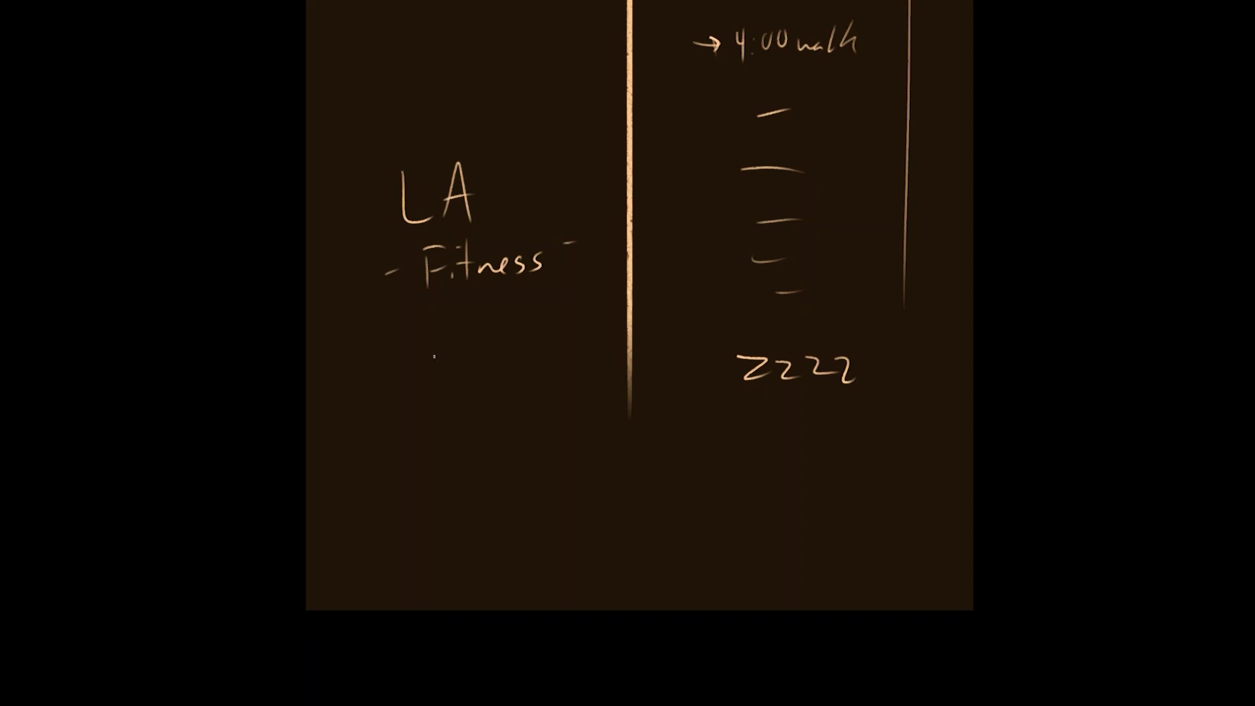
Step: Write a circled "1000" under the Fitness line and "10,000" below it
mouse_move(434, 357)
left_mouse_down()
mouse_move(434, 386)
mouse_move(451, 347)
mouse_move(497, 347)
left_mouse_up()
mouse_move(518, 319)
left_mouse_down()
mouse_move(531, 385)
mouse_move(467, 314)
left_mouse_up()
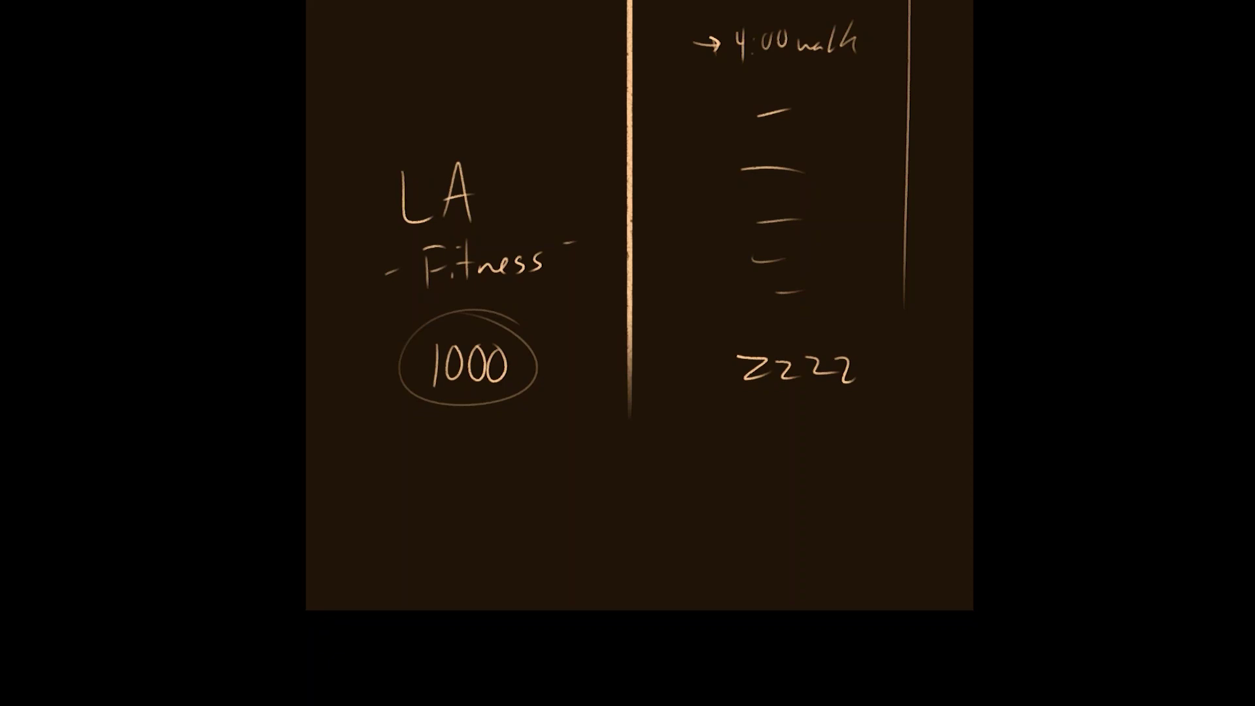
mouse_move(383, 437)
left_mouse_down()
mouse_move(382, 473)
mouse_move(399, 440)
mouse_move(411, 485)
left_mouse_up()
left_click_drag(434, 443, 434, 444)
left_click_drag(451, 444, 451, 446)
left_click_drag(462, 445, 473, 452)
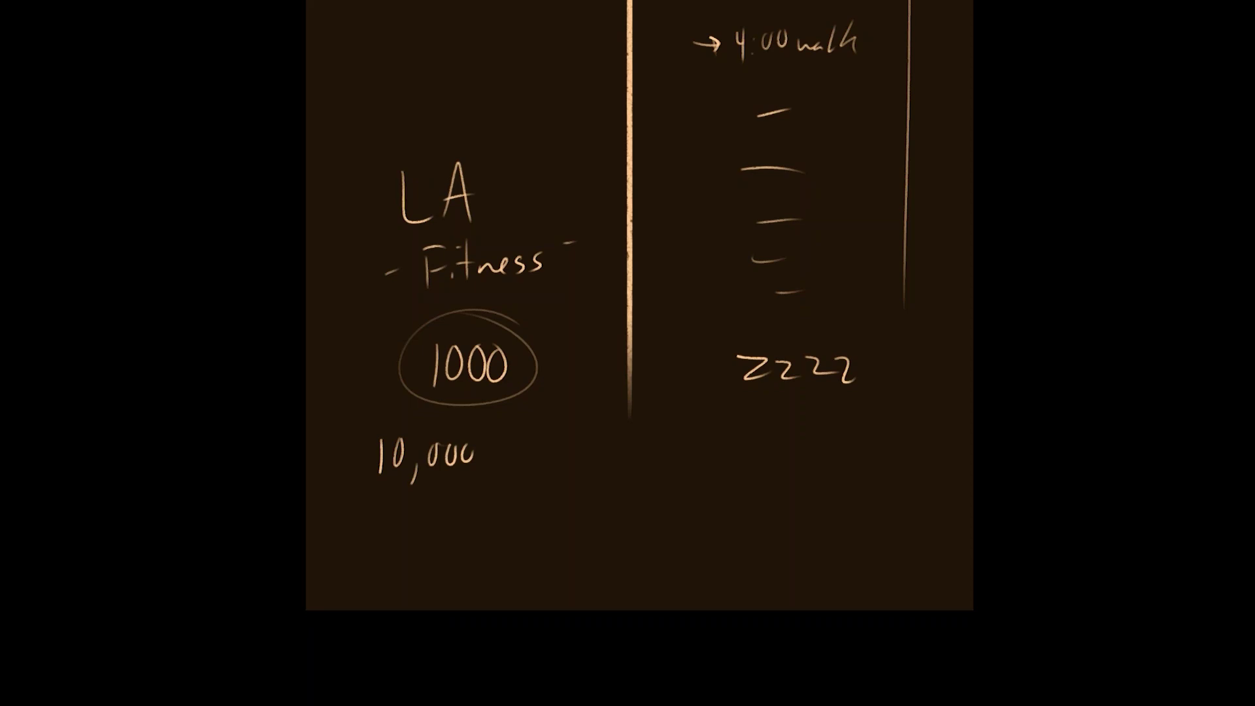
Step: Draw an arrow pointing to the circled 1000 and write "100" beside it with a small arrow down to a scribbled block
left_click_drag(557, 305, 534, 334)
left_click_drag(534, 323, 545, 335)
mouse_move(576, 285)
left_mouse_down()
mouse_move(576, 301)
mouse_move(591, 288)
left_mouse_up()
left_click_drag(602, 285, 587, 334)
left_click_drag(592, 321, 592, 333)
mouse_move(599, 321)
left_mouse_down()
mouse_move(600, 333)
mouse_move(589, 317)
mouse_move(610, 323)
mouse_move(575, 341)
left_mouse_up()
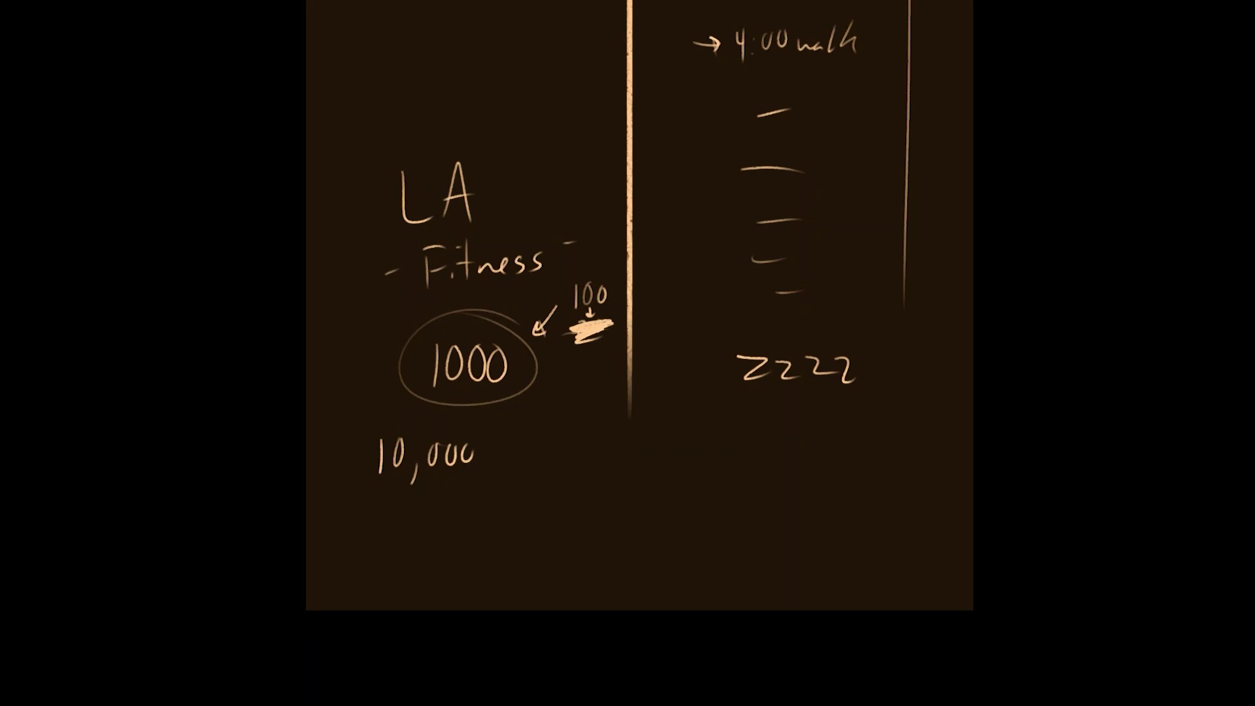
Step: Circle the 10,000 and draw a curved arrow from it up toward the Fitness line
left_click_drag(480, 431, 449, 410)
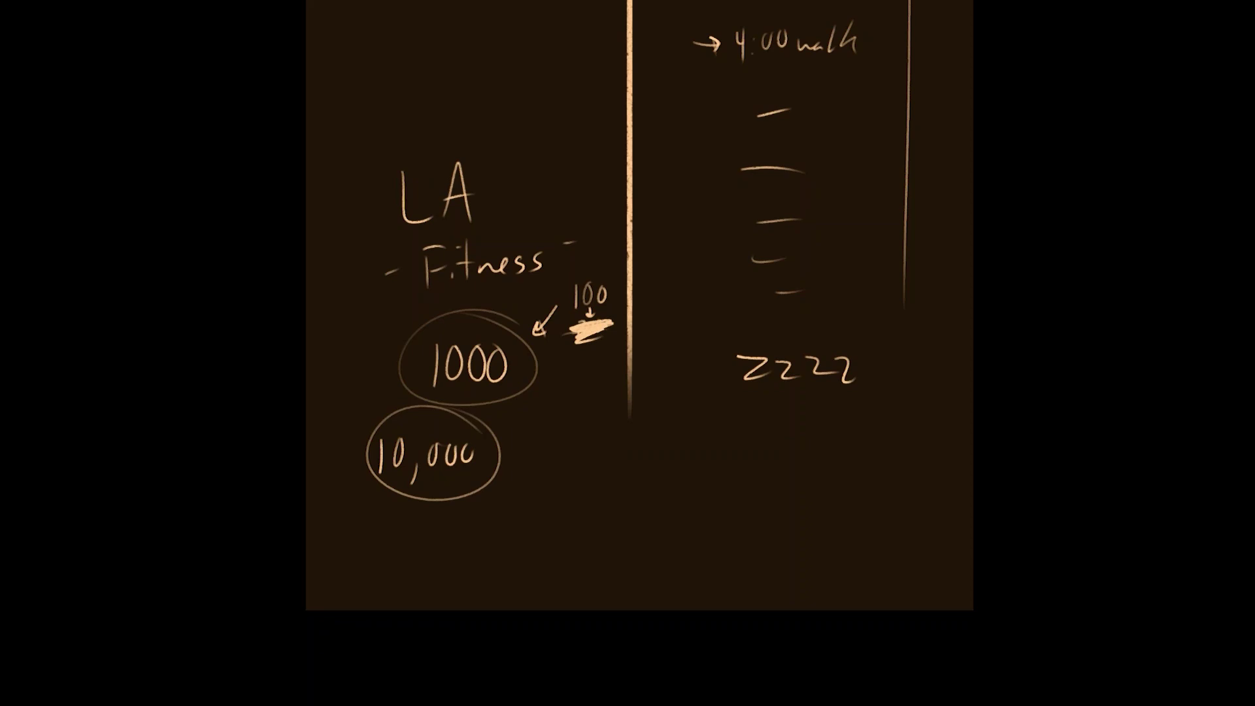
mouse_move(373, 422)
left_mouse_down()
mouse_move(356, 418)
mouse_move(361, 299)
mouse_move(371, 316)
left_mouse_up()
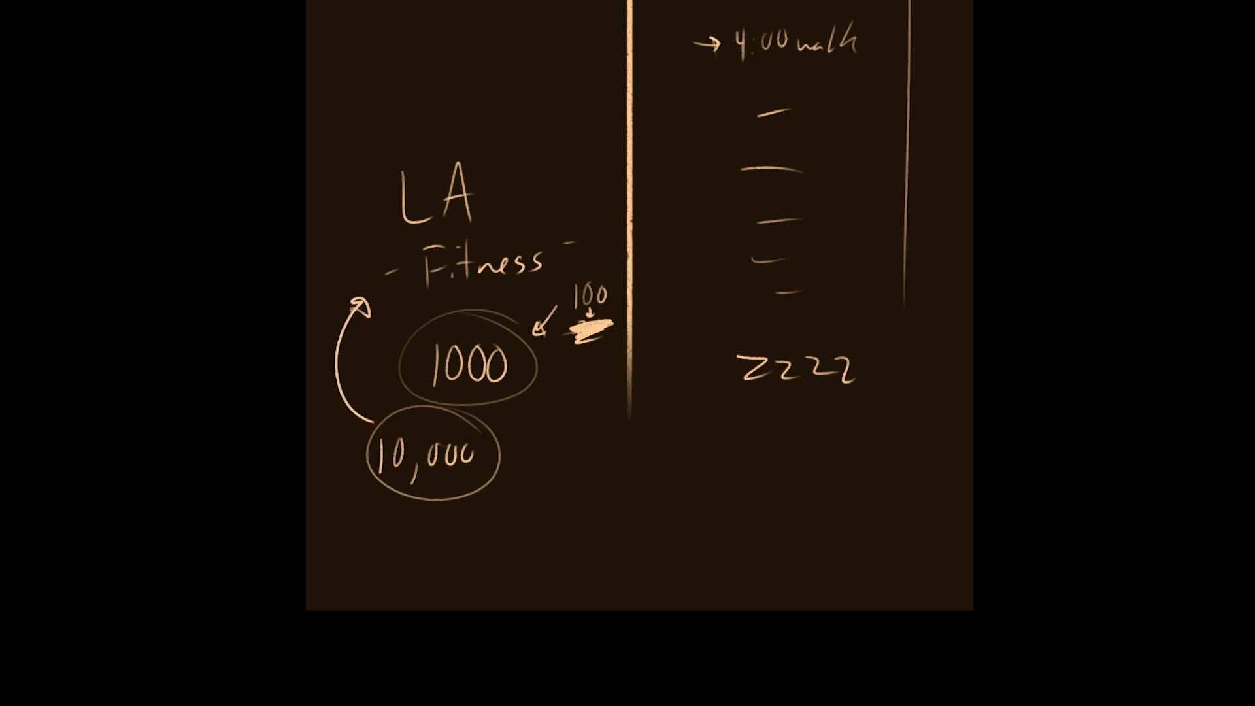
Step: Sketch two crossing street lines with a small square in their corner above "LA", discarding the large circle around the LA Fitness note
mouse_move(559, 112)
left_mouse_down()
mouse_move(513, 358)
mouse_move(510, 121)
left_mouse_up()
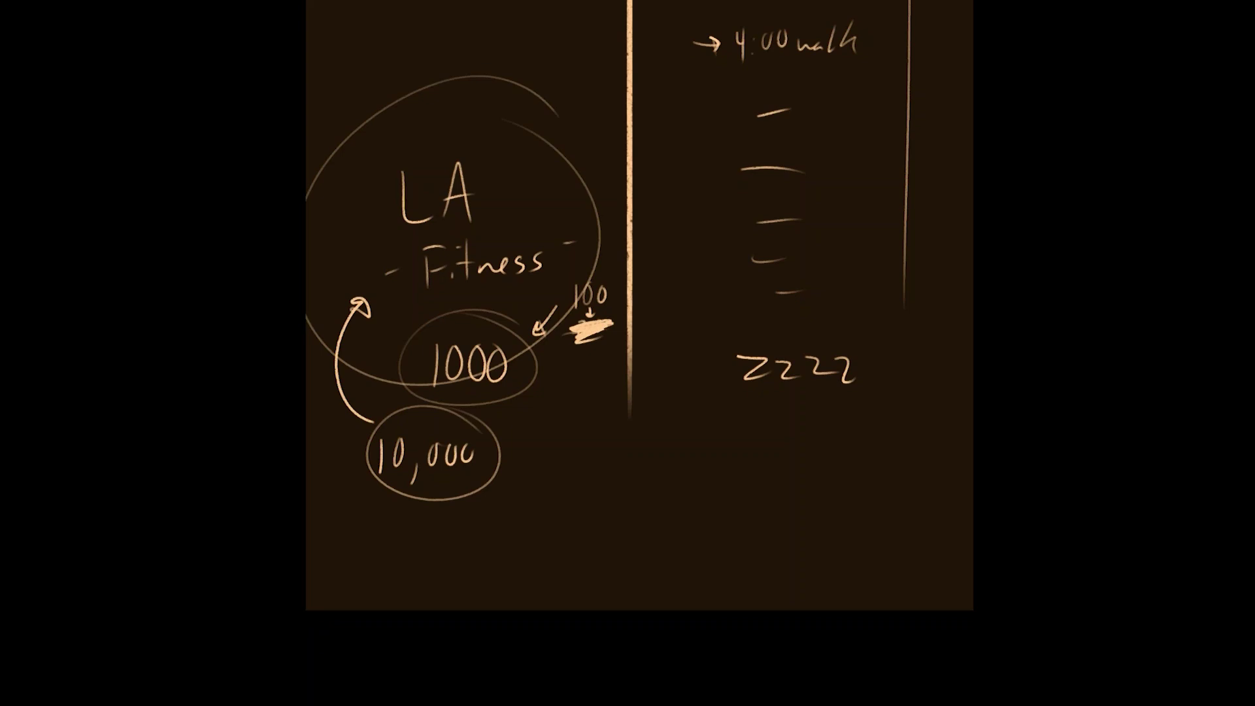
key("ctrl+z")
mouse_move(415, 111)
left_mouse_down()
mouse_move(532, 98)
mouse_move(507, 182)
left_mouse_up()
mouse_move(493, 104)
left_mouse_down()
mouse_move(457, 127)
mouse_move(500, 109)
mouse_move(503, 129)
left_mouse_up()
key("ctrl+z")
left_click_drag(466, 118, 492, 135)
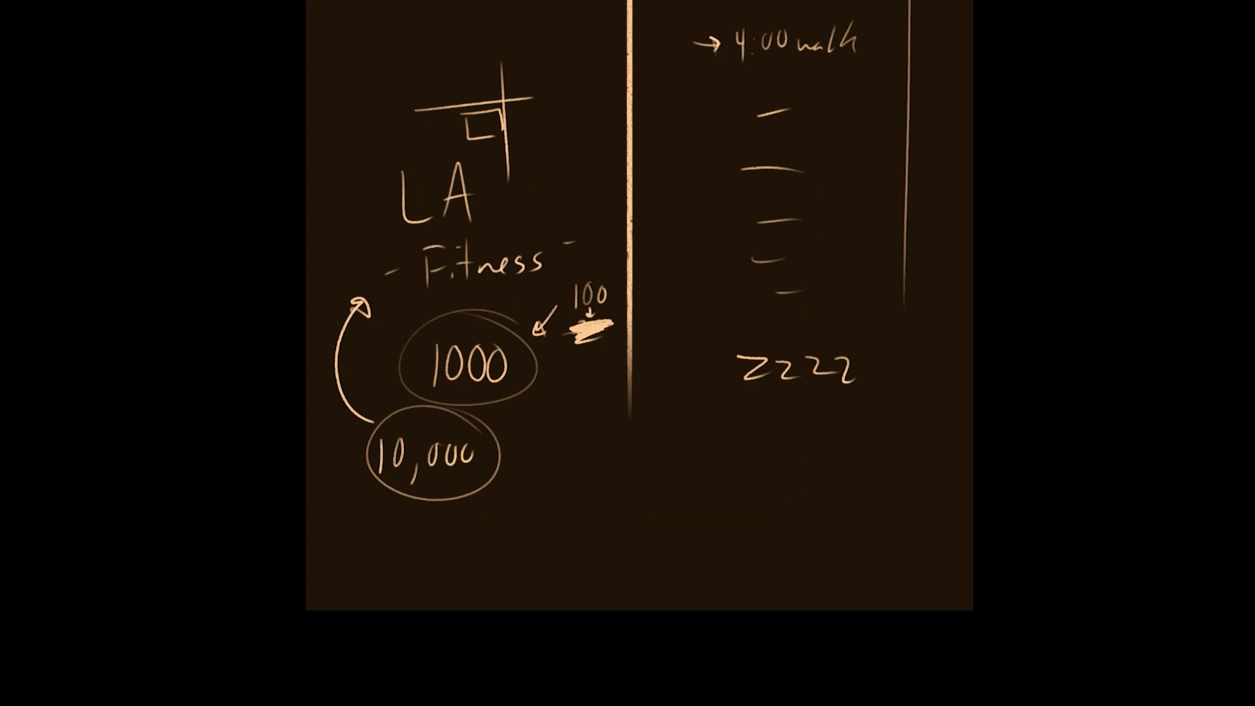
Step: Draw a curve that peaks and falls to a circled end, plus a long rising arrow from the same start crossed out with an X
left_click_drag(505, 525, 573, 434)
mouse_move(572, 433)
left_mouse_down()
mouse_move(612, 523)
mouse_move(706, 575)
left_mouse_up()
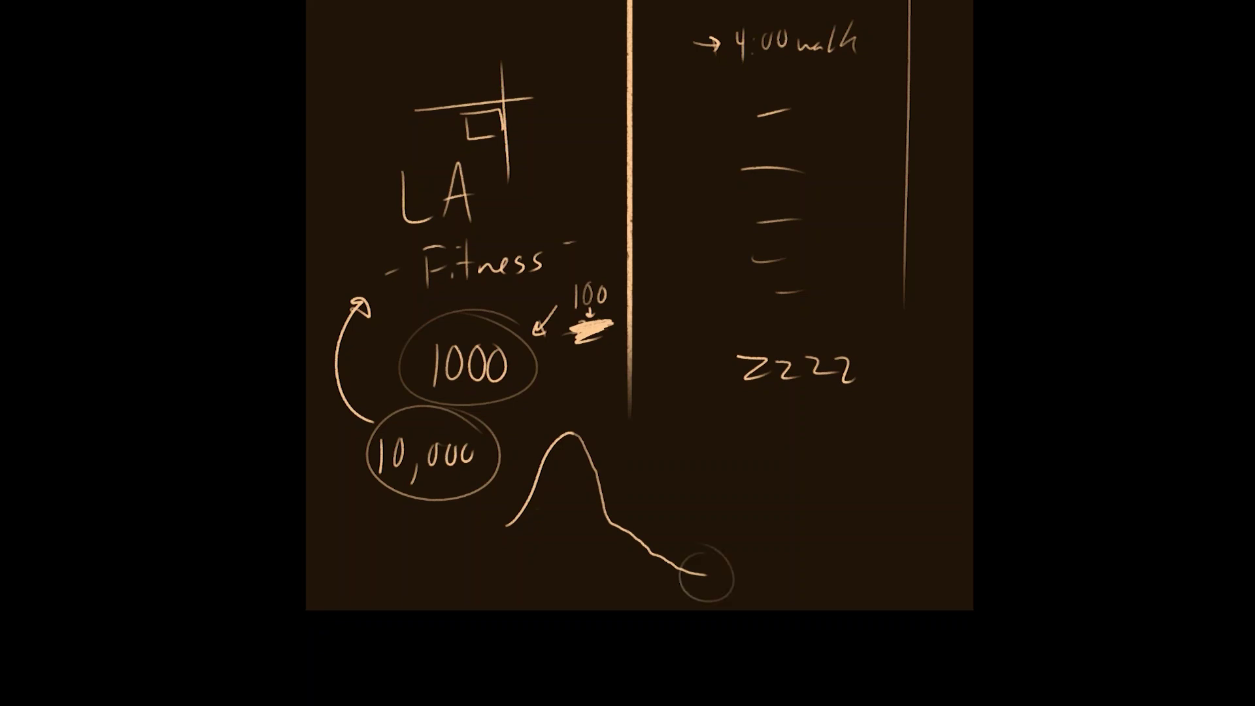
mouse_move(515, 511)
left_mouse_down()
mouse_move(586, 433)
mouse_move(848, 308)
mouse_move(831, 313)
left_mouse_up()
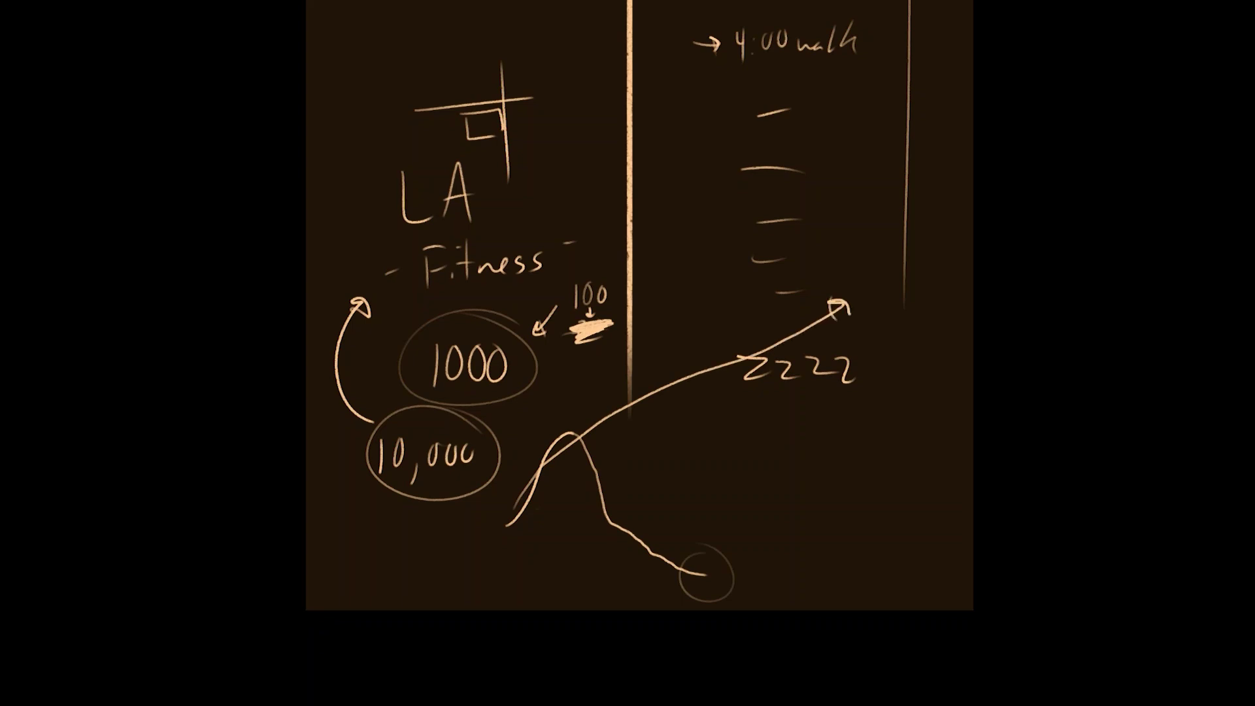
left_click_drag(655, 359, 679, 434)
left_click_drag(702, 345, 639, 425)
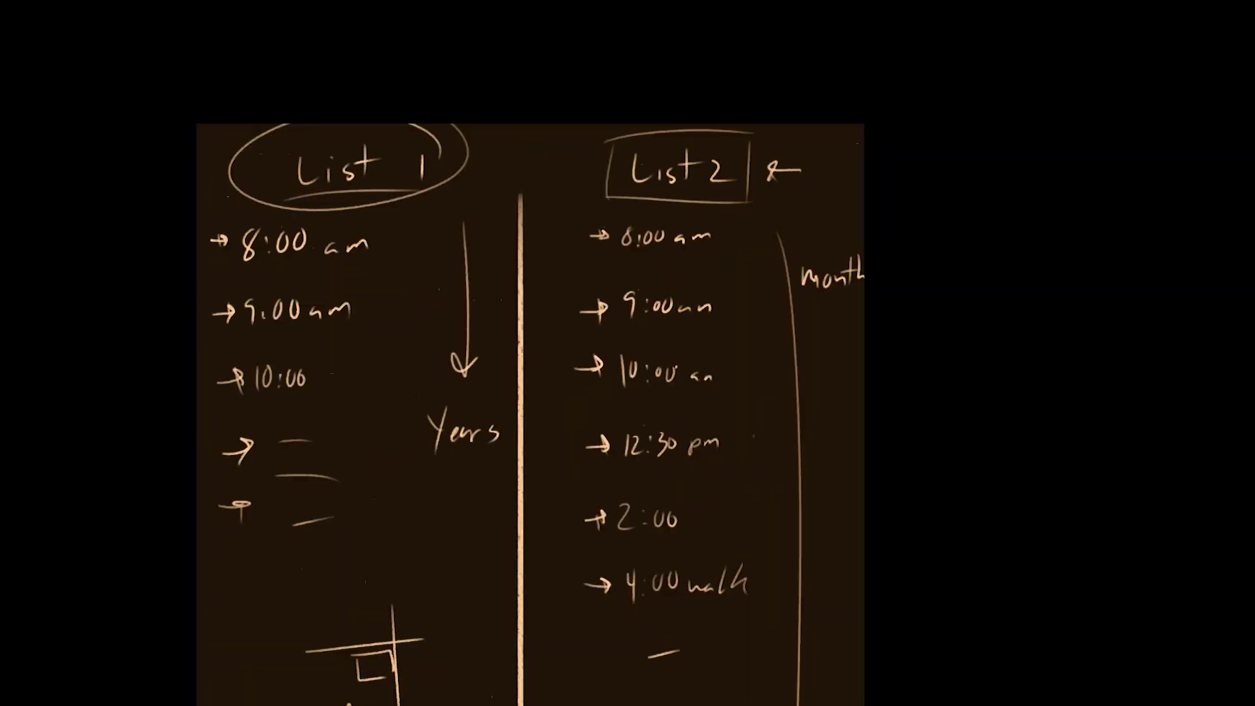
Step: Circle the whole List 2 column and underline the 8:00 am entry in List 1
mouse_move(836, 182)
left_mouse_down()
mouse_move(777, 124)
mouse_move(497, 276)
mouse_move(572, 639)
mouse_move(852, 318)
mouse_move(739, 123)
left_mouse_up()
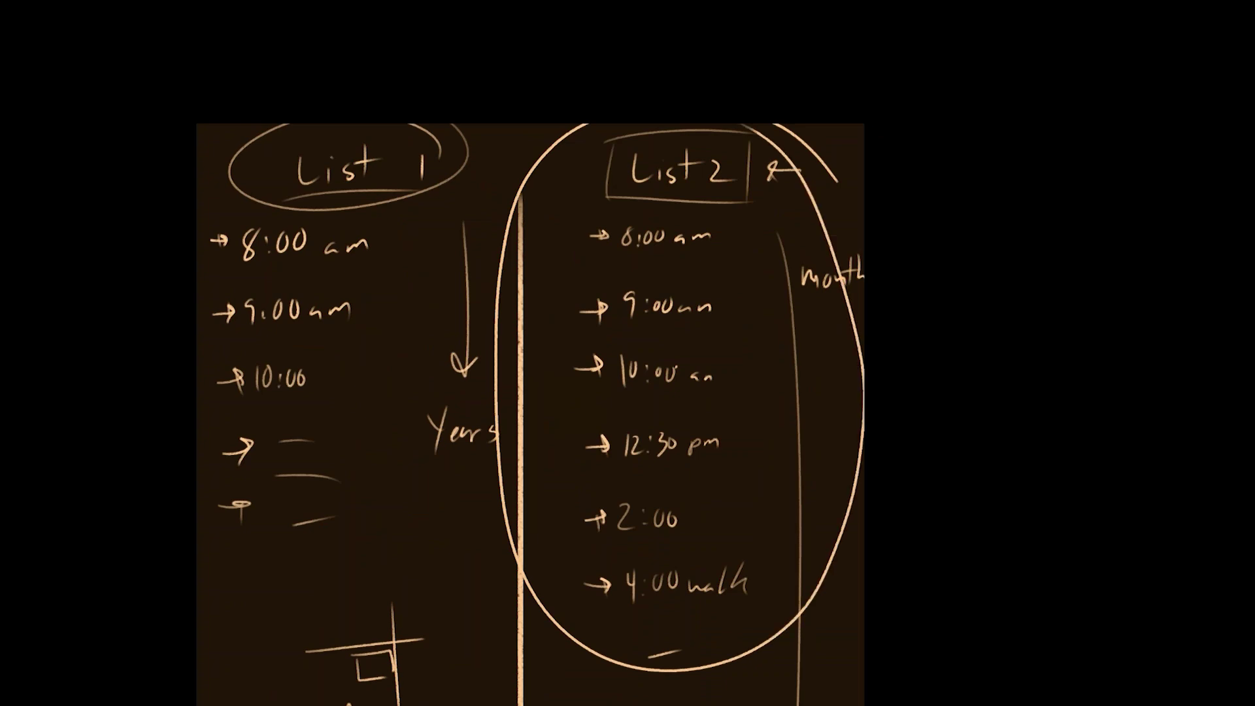
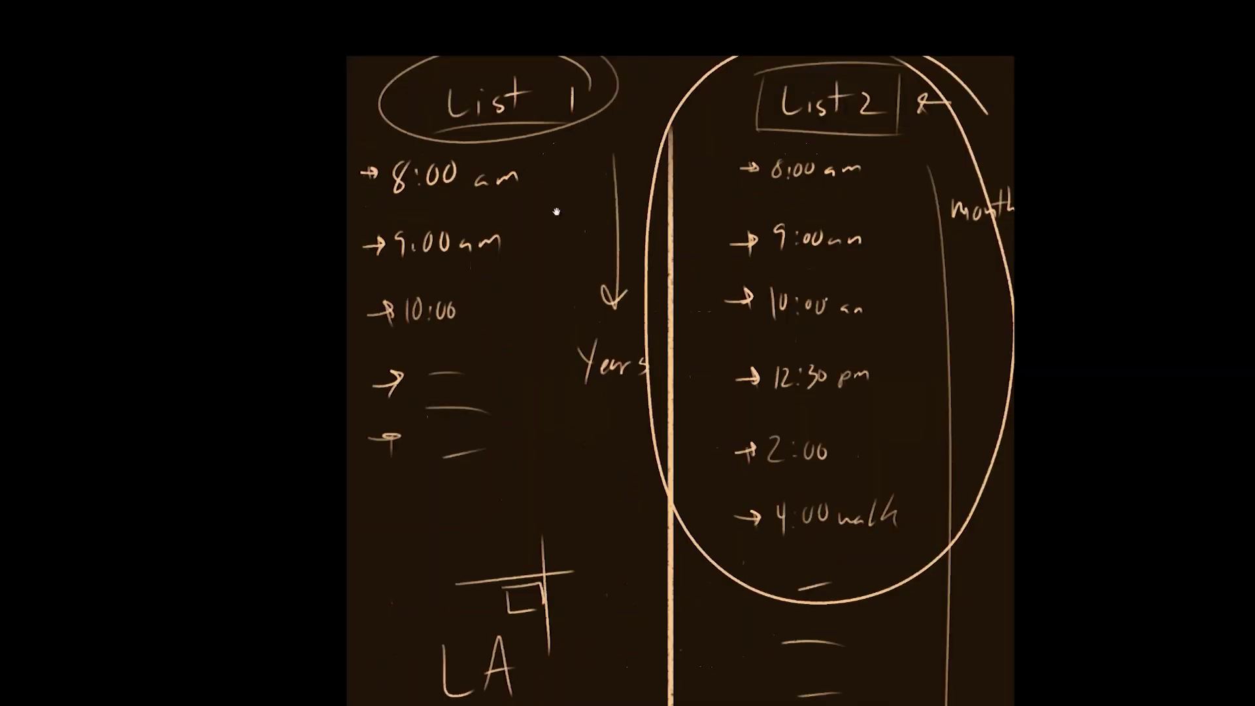
left_click_drag(363, 209, 516, 192)
Step: Handwrite "Minor" in the gap between the List 1 entries and the street sketch
scroll(594, 451, "down", 3)
left_click_drag(498, 318, 530, 312)
left_click_drag(539, 298, 567, 310)
left_click_drag(573, 297, 577, 299)
left_click_drag(581, 308, 588, 294)
Step: Fill the empty Layer 3 with the dark brown sampled from the canvas to cover the lists
key("ctrl+minus")
key("Tab")
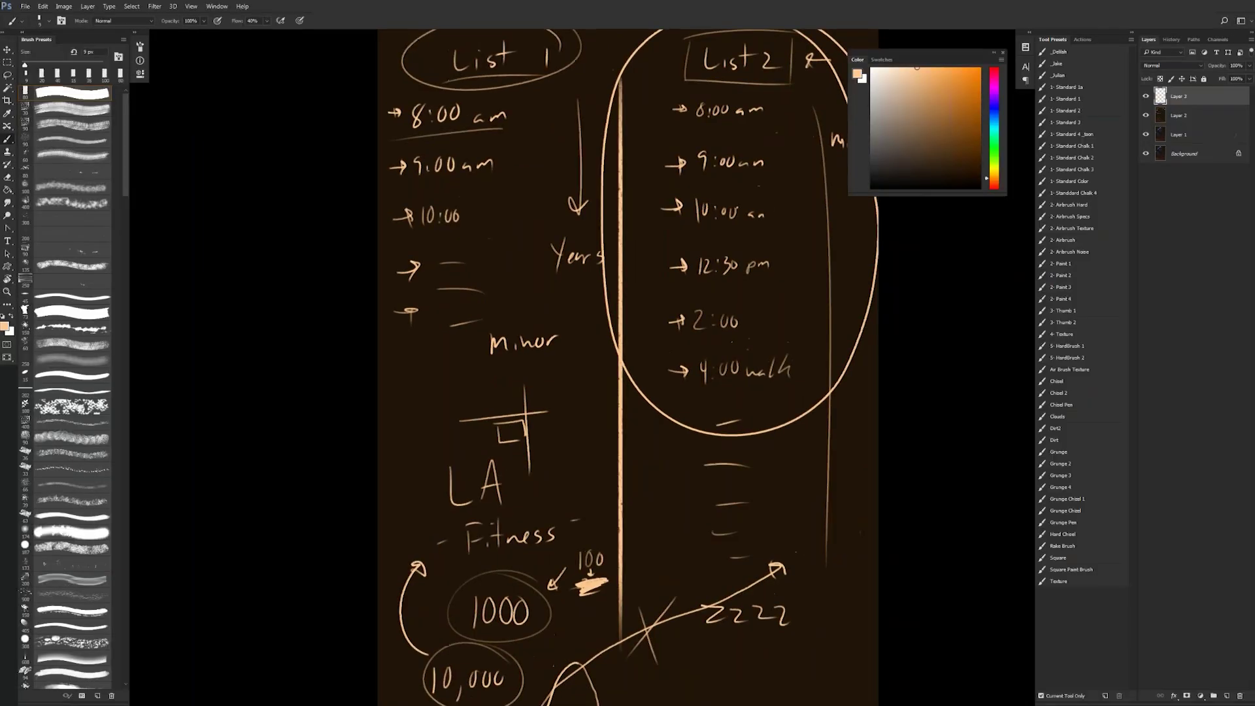
key("g")
left_click(567, 312, "alt")
left_click(576, 347)
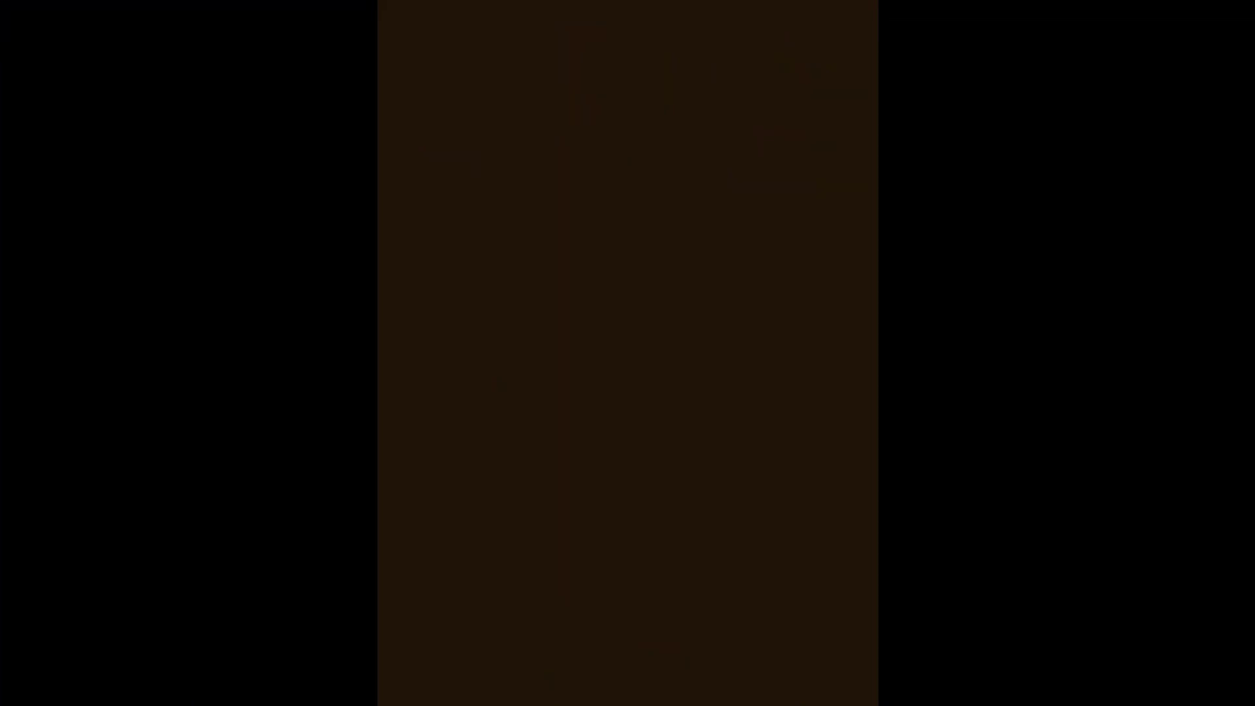
Step: Draw a horizontal ground line with a tall, lumpy boulder outline standing on one end of it
left_click_drag(403, 399, 829, 406)
mouse_move(421, 391)
left_mouse_down()
mouse_move(435, 221)
mouse_move(459, 142)
mouse_move(510, 107)
mouse_move(535, 192)
mouse_move(458, 178)
mouse_move(570, 205)
mouse_move(590, 267)
mouse_move(569, 375)
mouse_move(528, 361)
left_mouse_up()
mouse_move(433, 369)
left_mouse_down()
mouse_move(558, 352)
mouse_move(604, 382)
mouse_move(415, 391)
left_mouse_up()
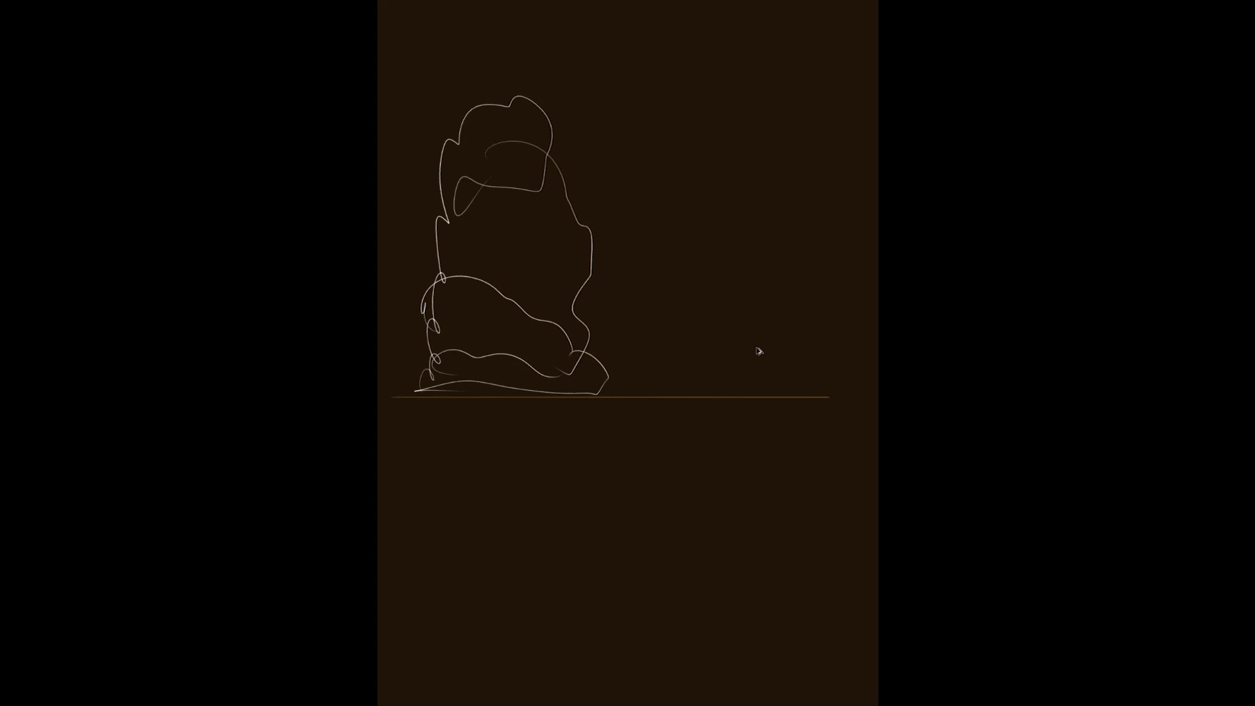
Step: Draw a small stick figure reaching toward the boulder, scale it down, and place it on the ground line
left_click_drag(674, 331, 673, 390)
left_click_drag(670, 348, 652, 326)
key("ctrl+z")
key("ctrl+z")
key("ctrl+t")
mouse_move(704, 315)
left_mouse_down()
mouse_move(691, 307)
mouse_move(647, 357)
left_mouse_up()
key("Return")
key("v")
mouse_move(671, 373)
left_mouse_down()
mouse_move(628, 376)
mouse_move(653, 369)
left_mouse_up()
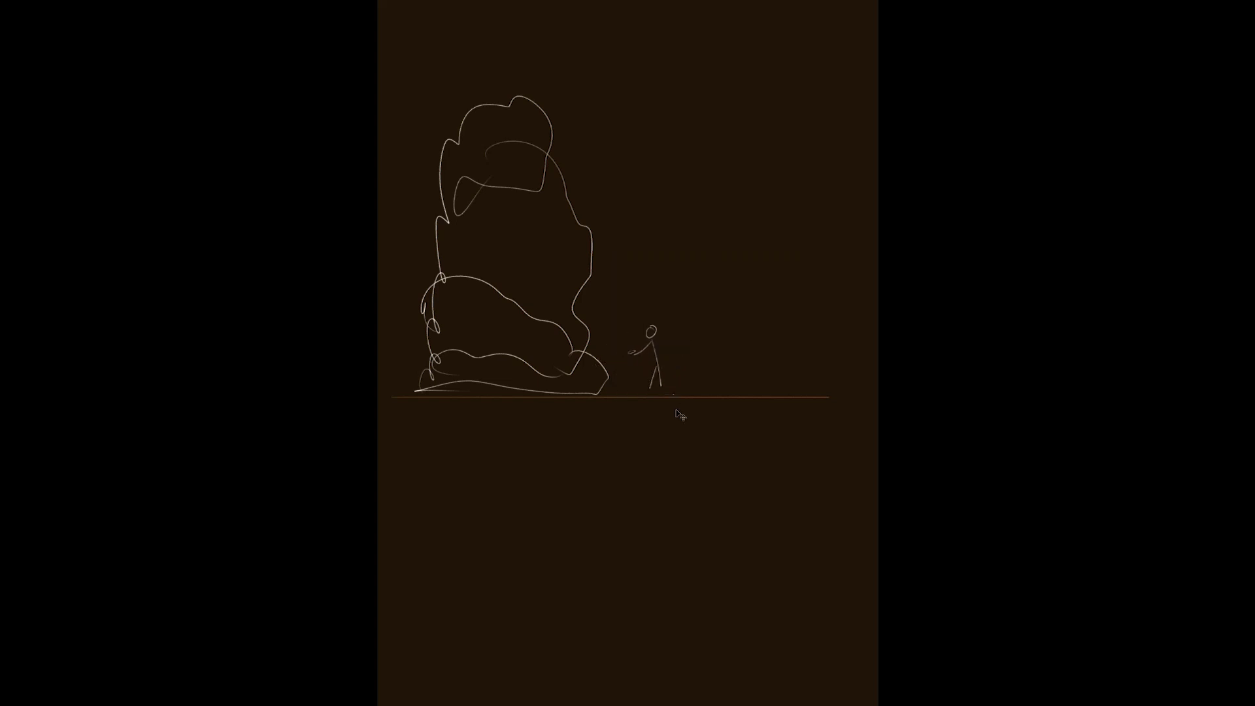
Step: Flip the stick figure horizontally and move it away from the boulder toward the far end of the ground line
key("ctrl+t")
right_click(648, 377)
left_click(673, 523)
key("Return")
left_click_drag(679, 406, 806, 394)
key("ctrl+t")
right_click(756, 372)
key("Escape")
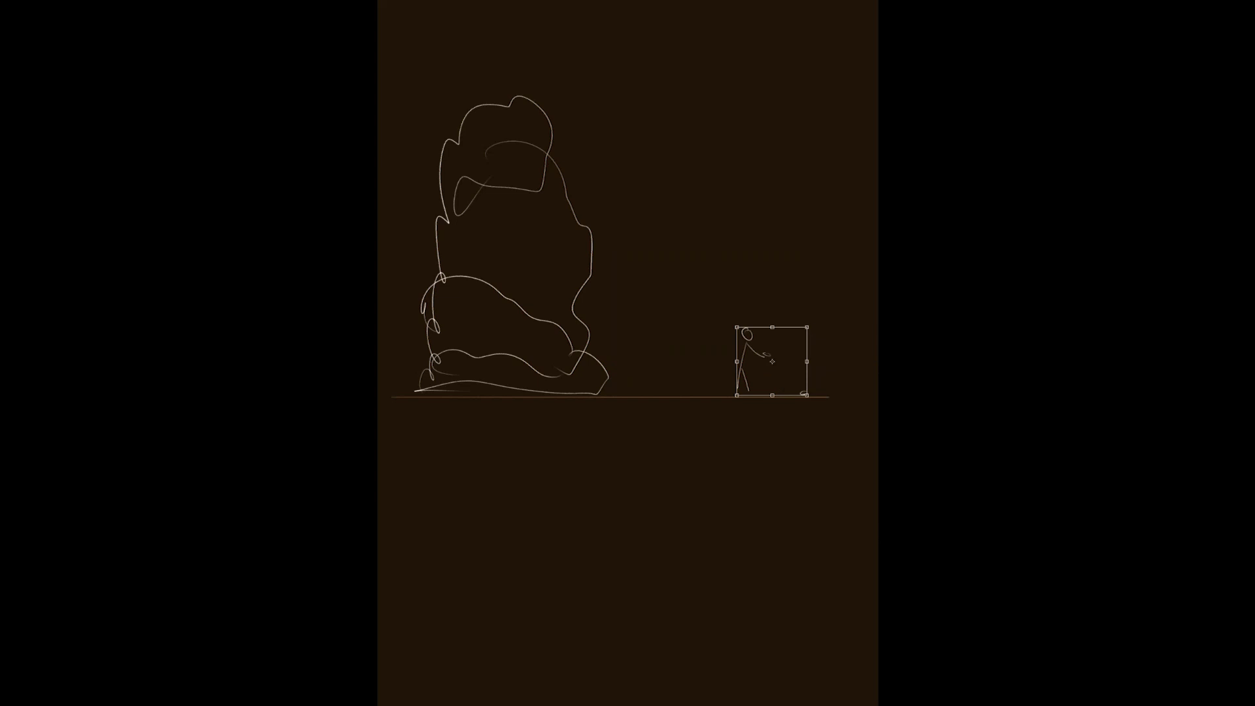
key("Return")
Step: Sketch tiny pebbles on the ground line at the end farthest from the boulder
left_click_drag(797, 387, 808, 386)
key("ctrl+t")
key("Return")
key("ctrl+z")
left_click_drag(811, 391, 817, 390)
Step: Flip the stick figure horizontally to face the boulder and move it back close to the boulder
left_click_drag(747, 340, 729, 354)
key("ctrl+t")
right_click(739, 375)
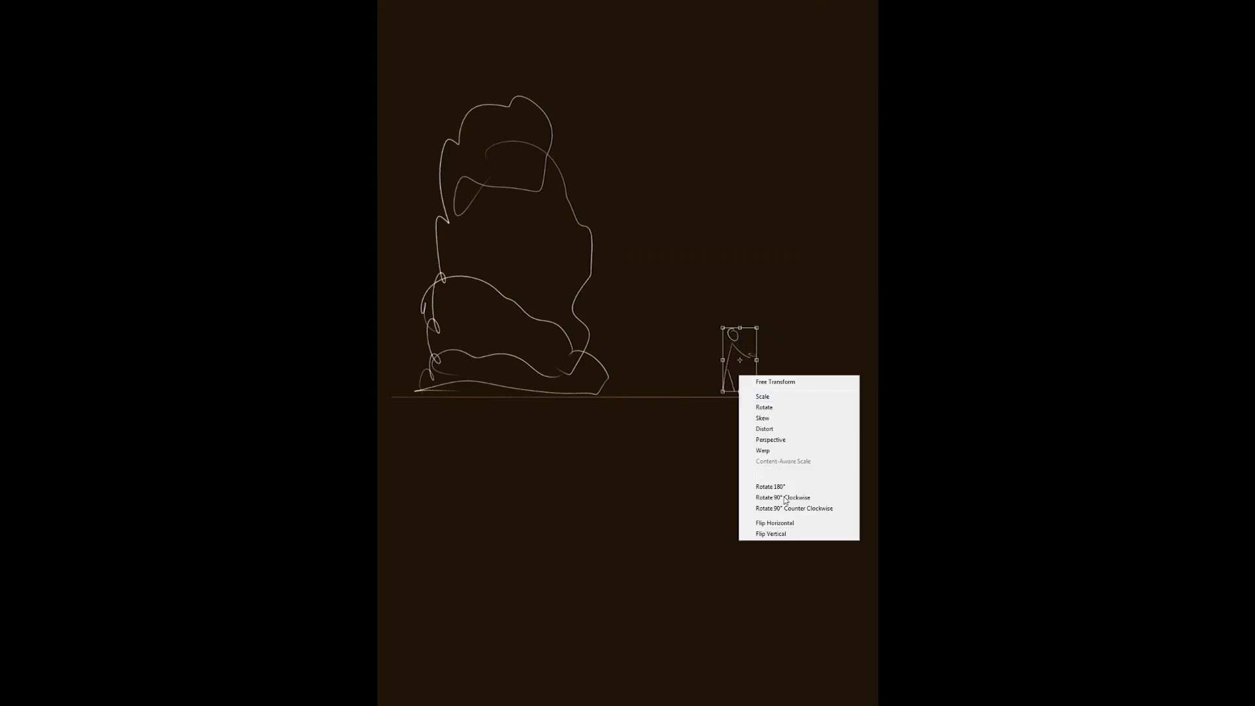
left_click(774, 523)
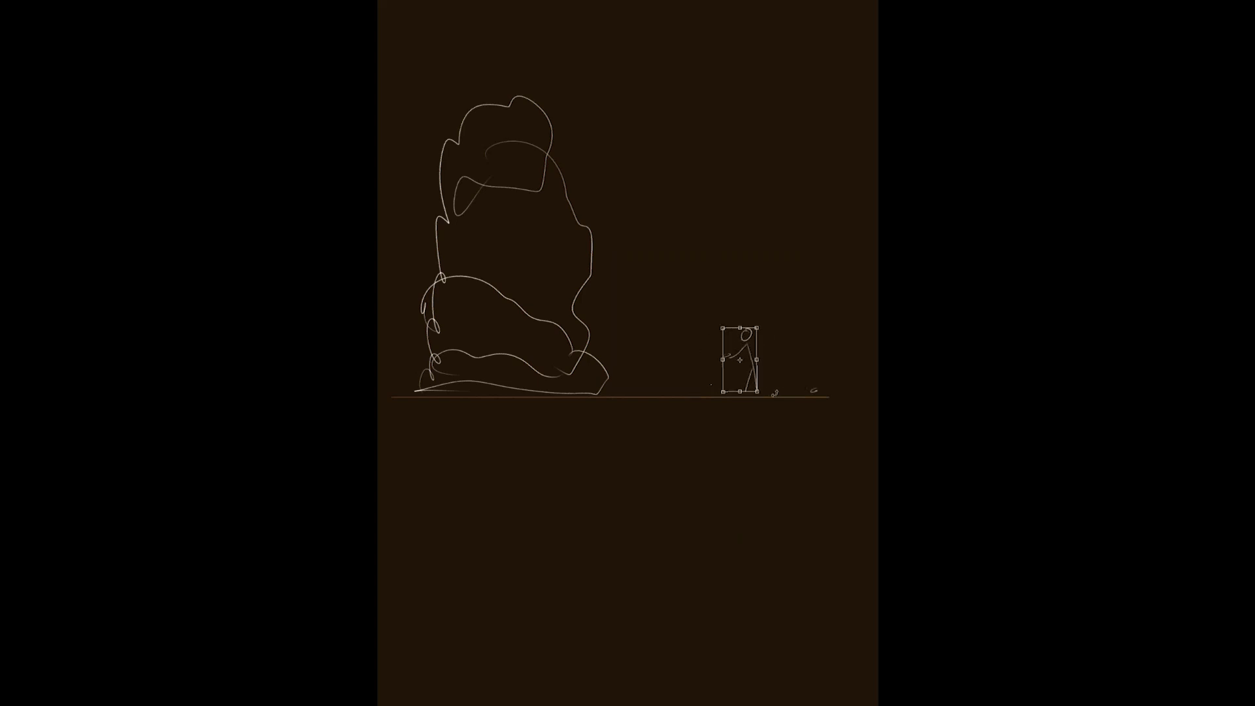
key("Return")
left_click_drag(761, 400, 668, 396)
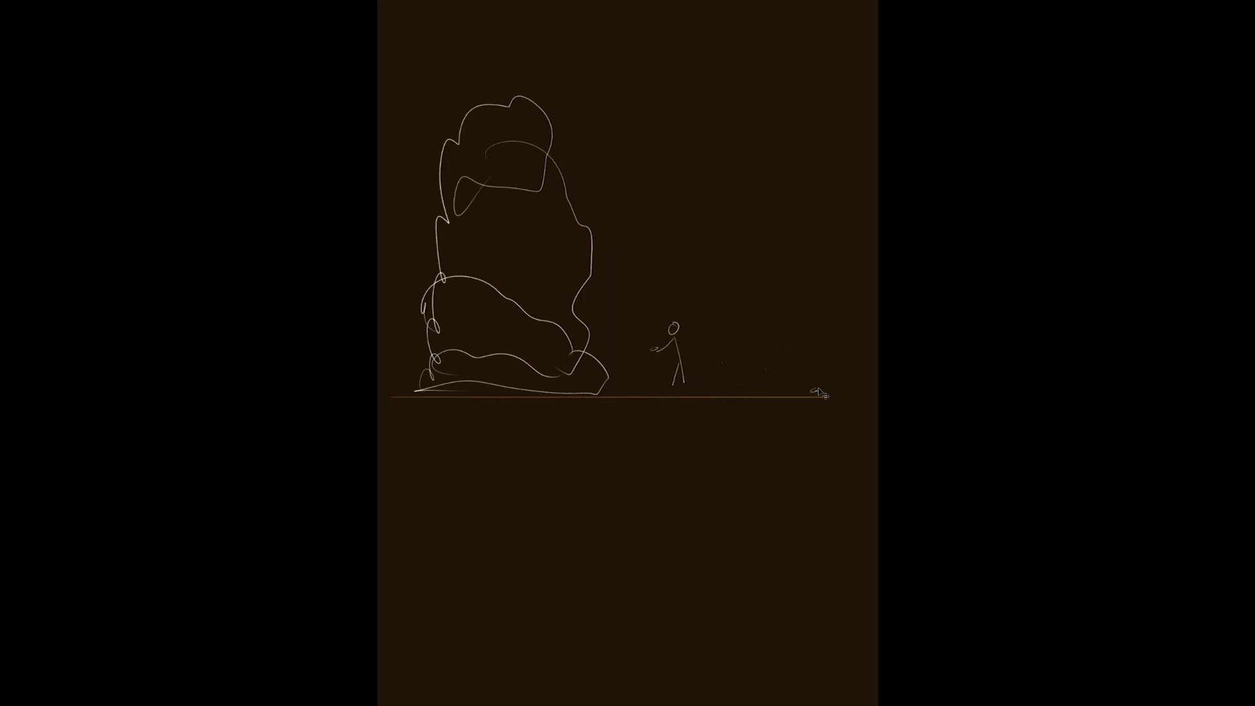
Step: Add more pebbles to form a small pile and mirror the canvas horizontally
mouse_move(801, 390)
left_mouse_down()
mouse_move(822, 391)
mouse_move(817, 380)
left_mouse_up()
key("m")
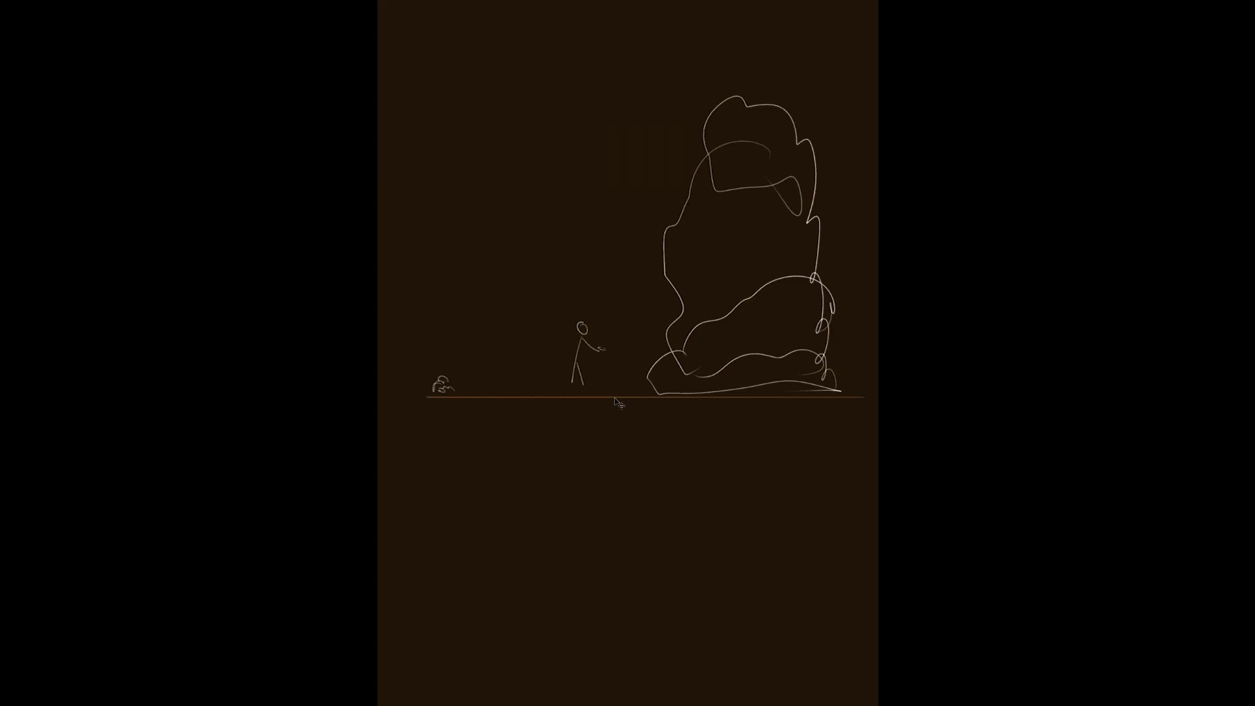
Step: Circle the small pebble pile with an arrow pointing down to it, and write "master" above the boulder
mouse_move(445, 328)
left_mouse_down()
mouse_move(446, 361)
mouse_move(408, 368)
left_mouse_up()
left_click_drag(701, 81, 777, 65)
Step: Draw a long arrow beneath the ground line pointing toward the boulder and write "Years" above it
left_click_drag(422, 456, 718, 451)
left_click_drag(699, 431, 699, 465)
left_click_drag(510, 426, 535, 430)
left_click_drag(542, 429, 560, 430)
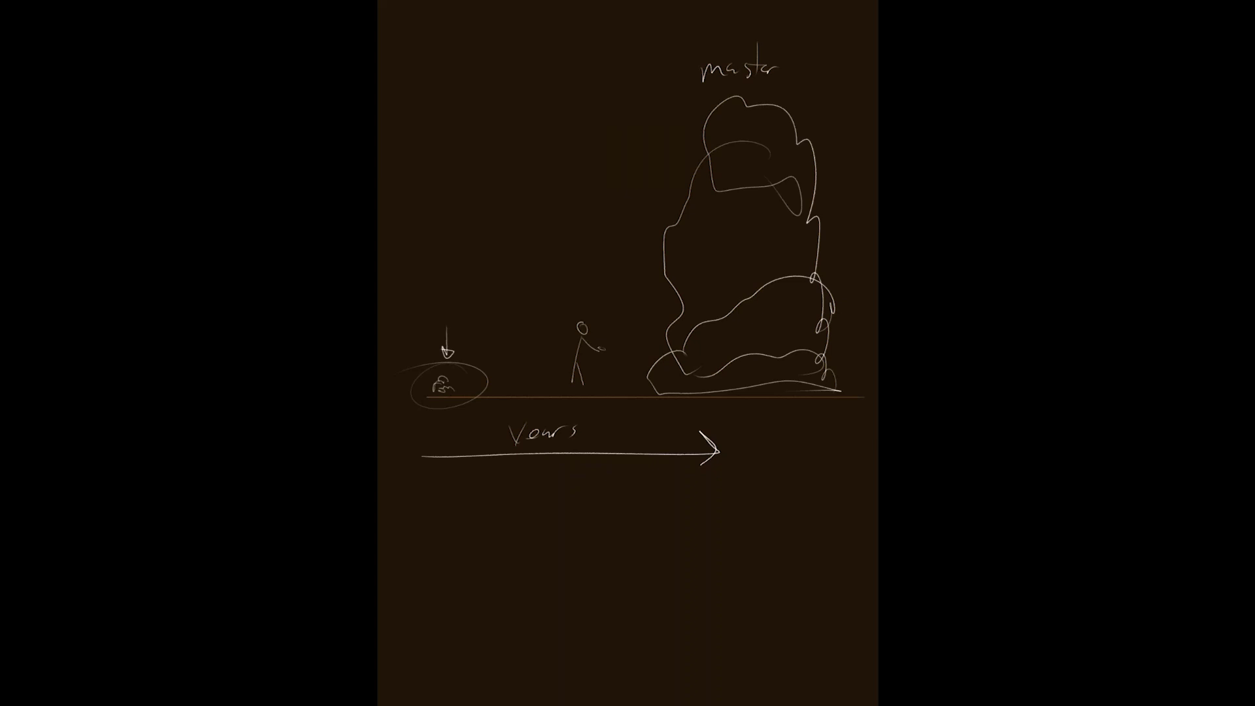
mouse_move(652, 492)
left_mouse_down()
mouse_move(653, 456)
mouse_move(636, 487)
mouse_move(636, 457)
left_mouse_up()
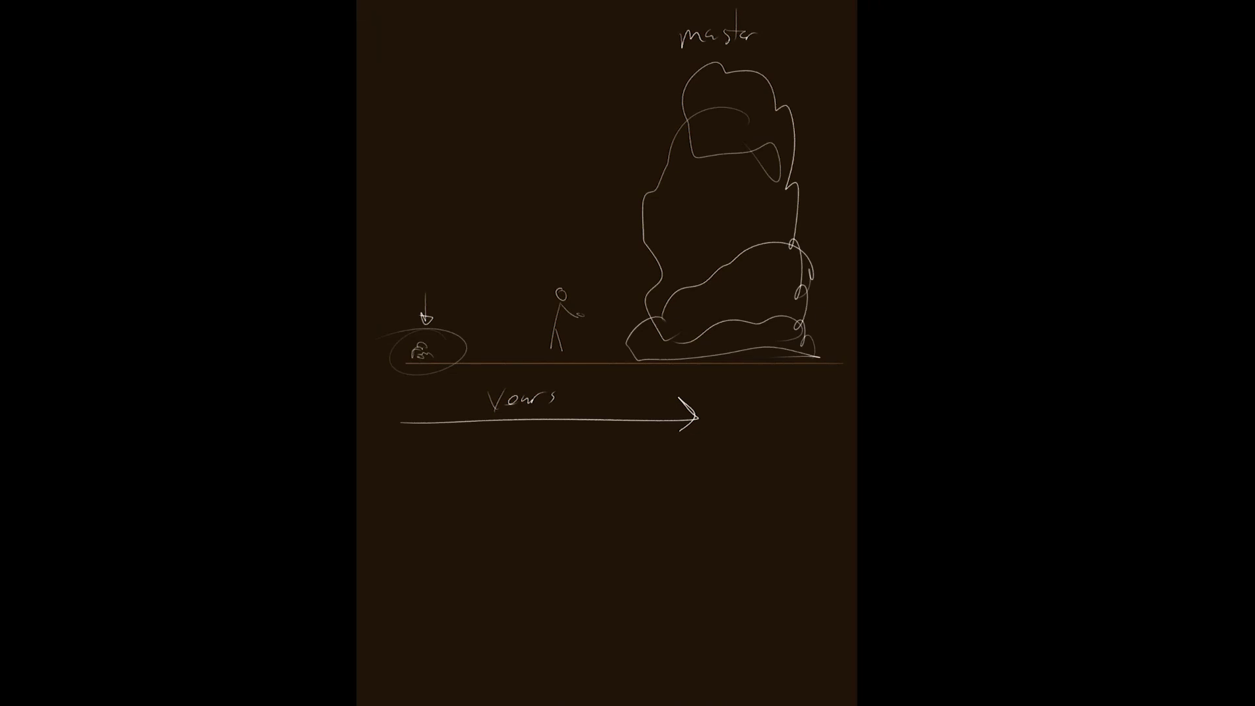
Step: Hide every layer above Layer 1, make Layer 1 active, and choose the first hard-edged brush preset for painting
key("f")
left_click(1081, 217)
left_click_drag(1145, 96, 1145, 196)
left_click(1167, 213)
key("F2")
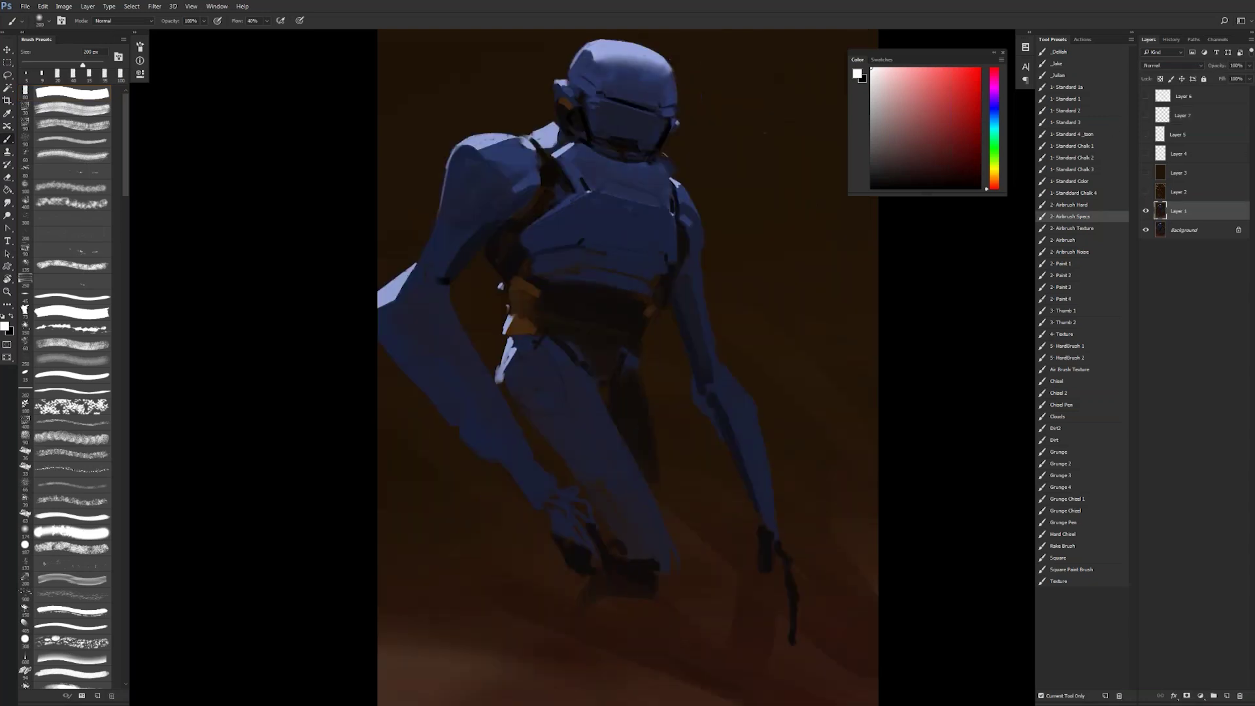
left_click(73, 94)
key("f")
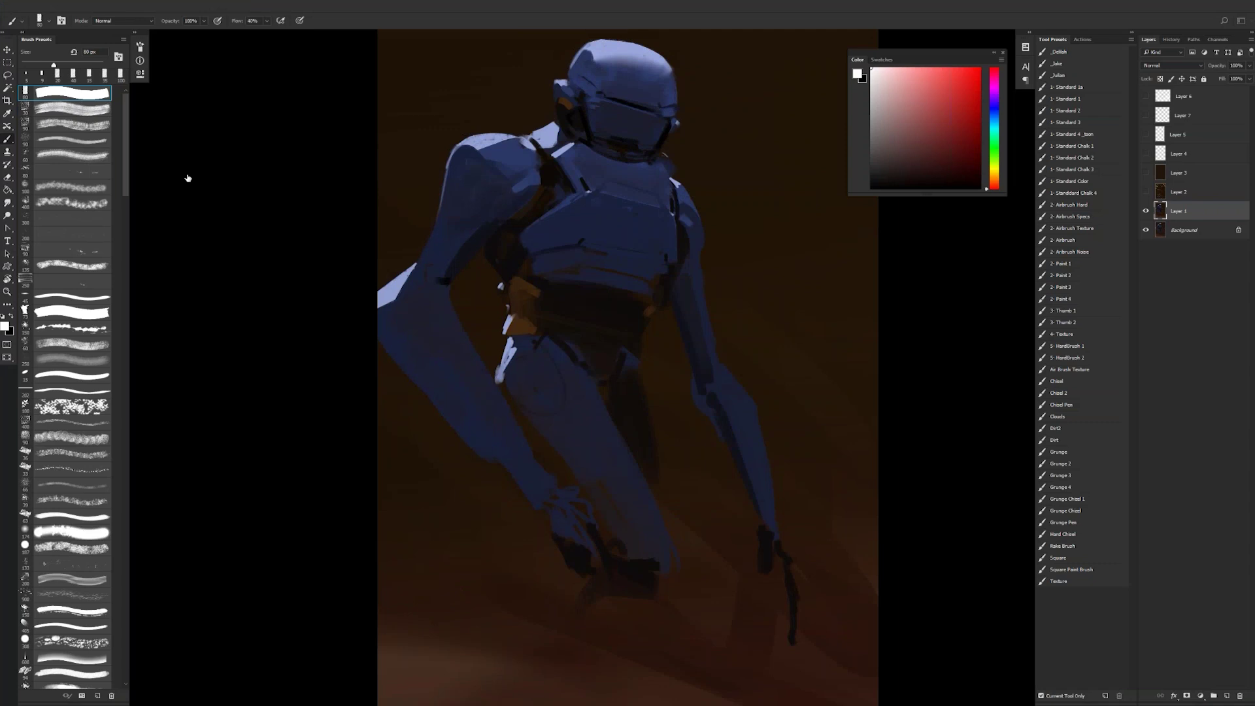
key("Tab")
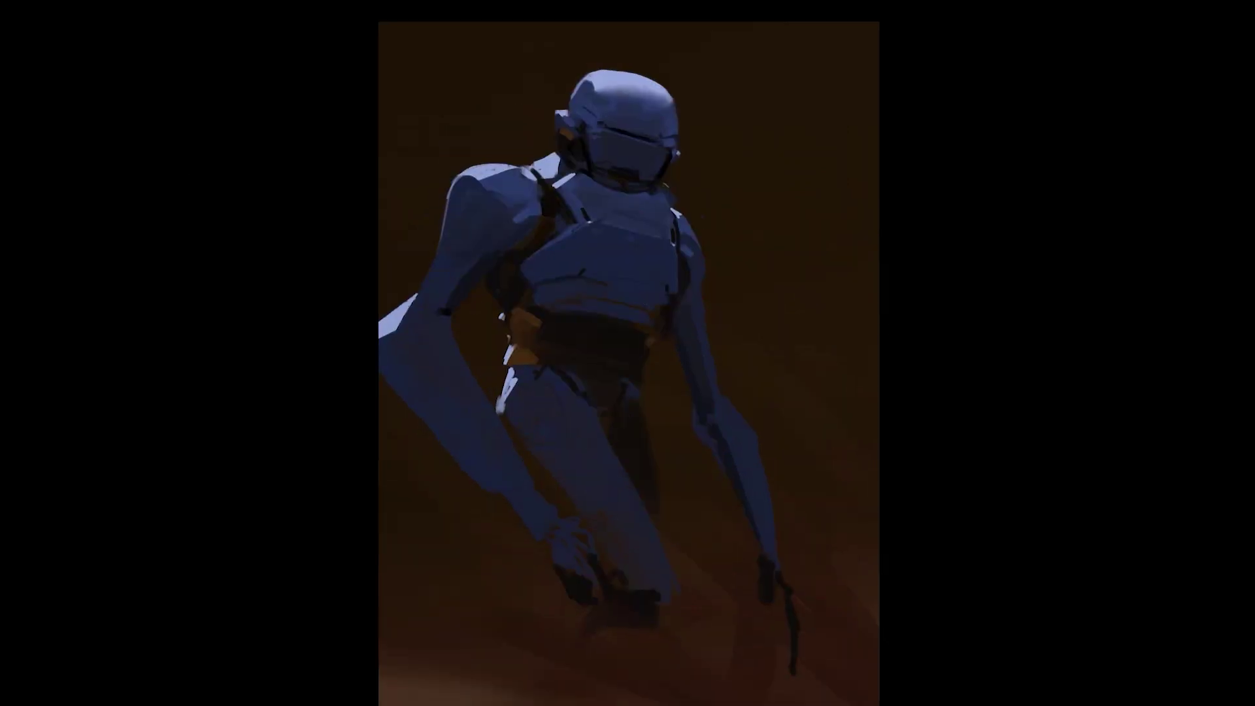
Step: Touch up the robot's hip and waist with colours sampled from the painting, mirroring the canvas to check the shapes
left_click(530, 303, "alt")
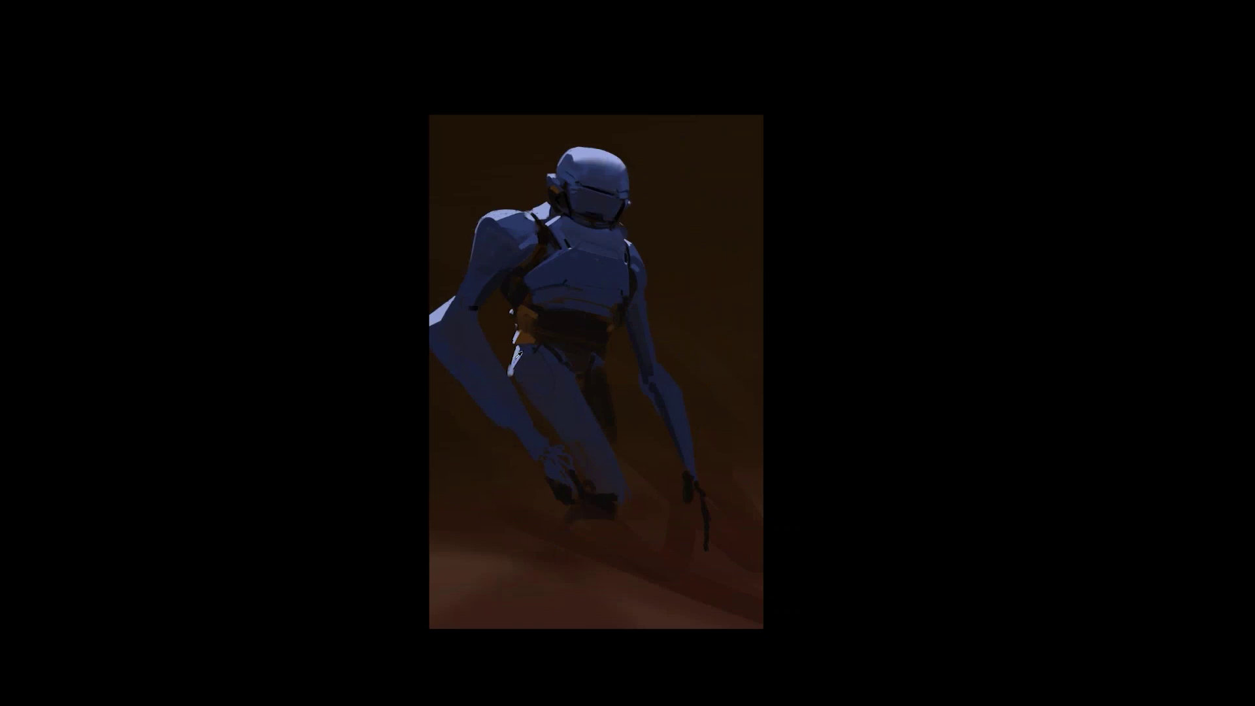
left_click_drag(516, 346, 510, 370)
key("ctrl+shift+h")
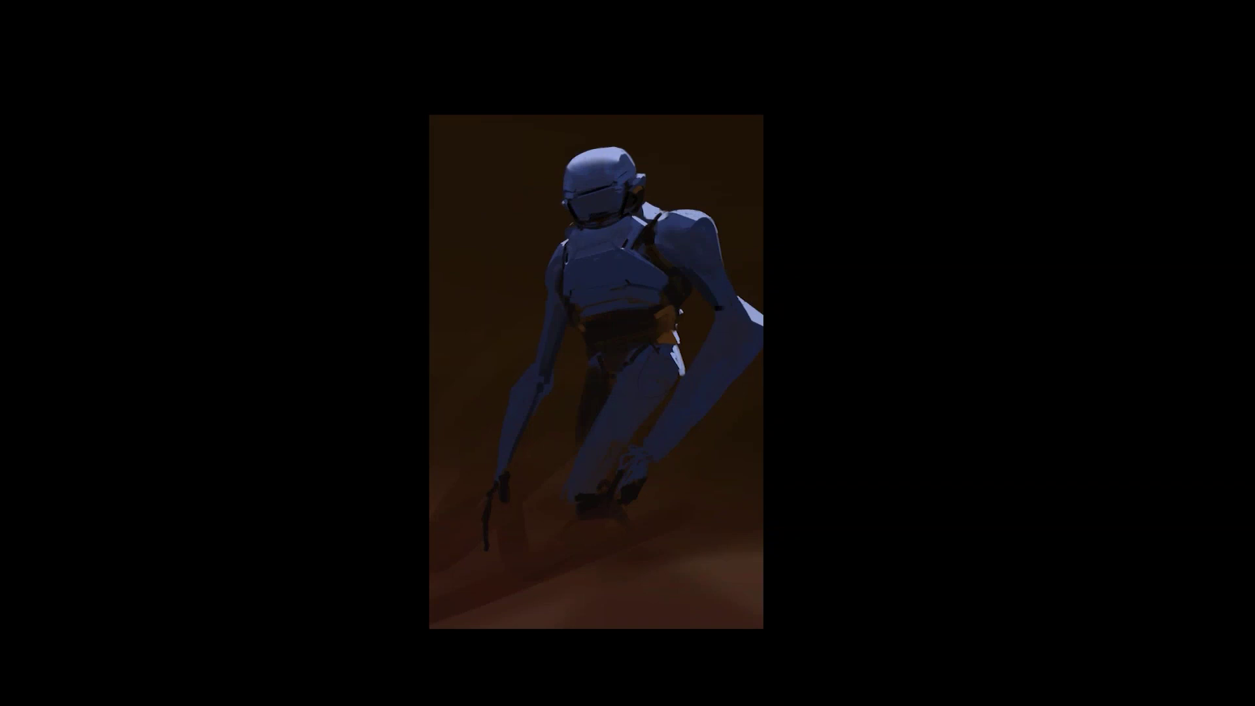
left_click(729, 371)
key("ctrl+shift+h")
left_click_drag(532, 252, 707, 283)
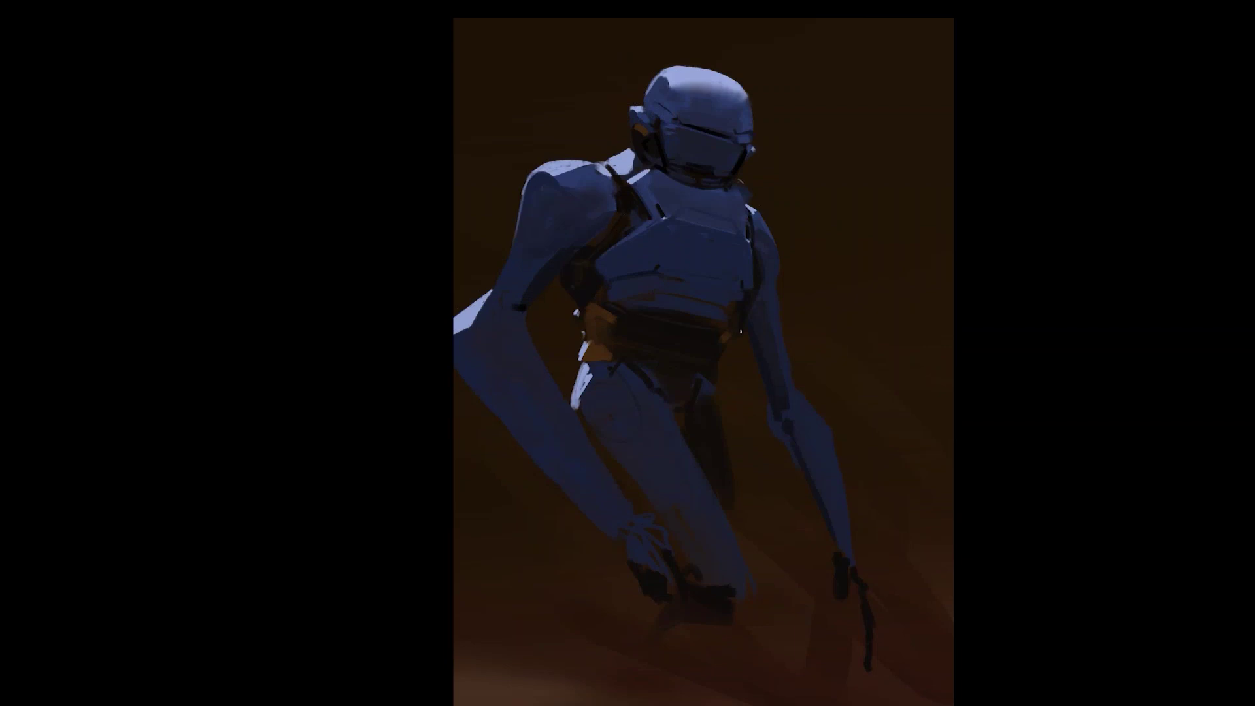
left_click(718, 355, "alt")
left_click(718, 357, "alt")
key("ctrl+shift+h")
left_click(705, 381)
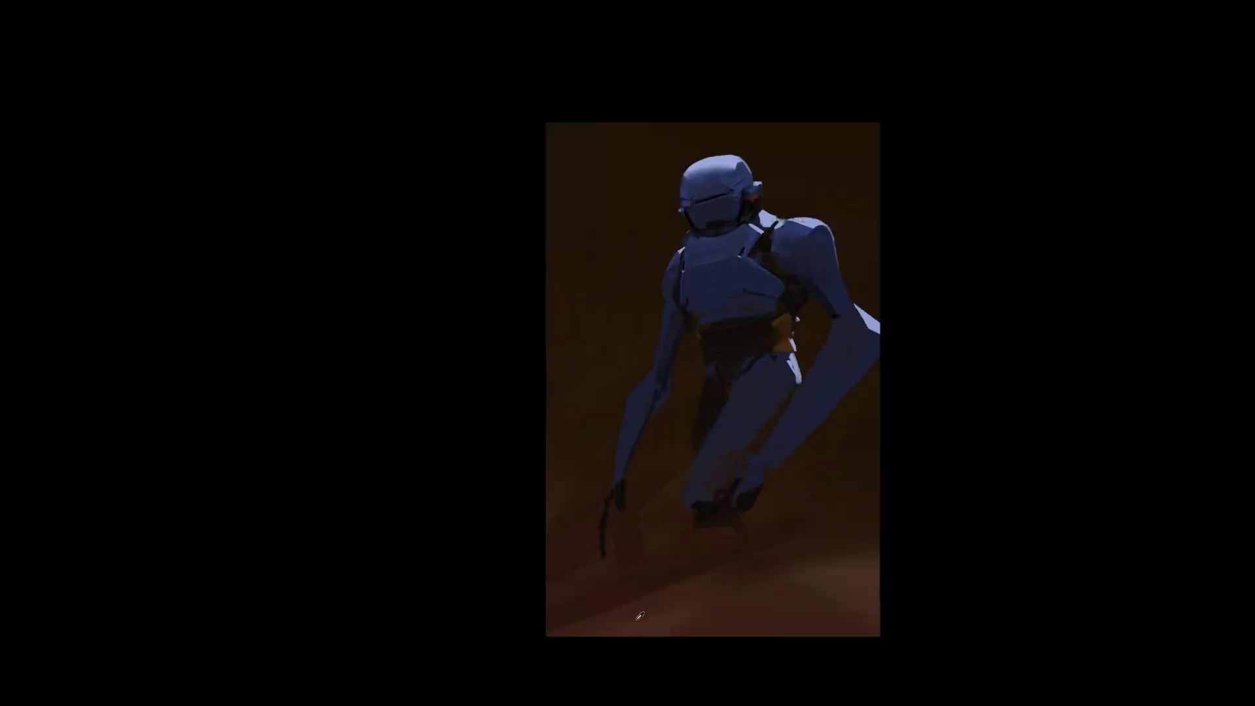
Step: Choose a muted tan colour and paint long diagonal strokes across the ground below the robot
key("f")
left_click(903, 105)
left_click(991, 174)
left_click_drag(902, 120, 908, 110)
left_click_drag(546, 624, 794, 540)
left_click_drag(550, 624, 794, 534)
mouse_move(498, 624)
left_mouse_down()
mouse_move(795, 511)
mouse_move(784, 546)
left_mouse_up()
Step: Enlarge the brush and block in the lower ground area with broad tan strokes
key("bracketright")
key("bracketright")
key("bracketright")
key("bracketright")
key("bracketright")
key("bracketright")
key("bracketright")
key("bracketright")
key("bracketright")
key("bracketright")
key("bracketright")
key("bracketright")
key("bracketright")
key("bracketright")
key("bracketright")
key("bracketright")
left_click_drag(543, 617, 829, 582)
mouse_move(794, 588)
left_mouse_down()
mouse_move(463, 618)
mouse_move(556, 587)
left_mouse_up()
Step: Spray speckled tan dust along the upper edge of the ground with a large 2- Airbrush Specx brush
key("bracketleft")
key("bracketleft")
key("bracketleft")
key("bracketleft")
key("bracketleft")
key("bracketleft")
key("bracketleft")
key("bracketleft")
key("bracketleft")
key("bracketleft")
key("bracketleft")
key("bracketleft")
key("bracketleft")
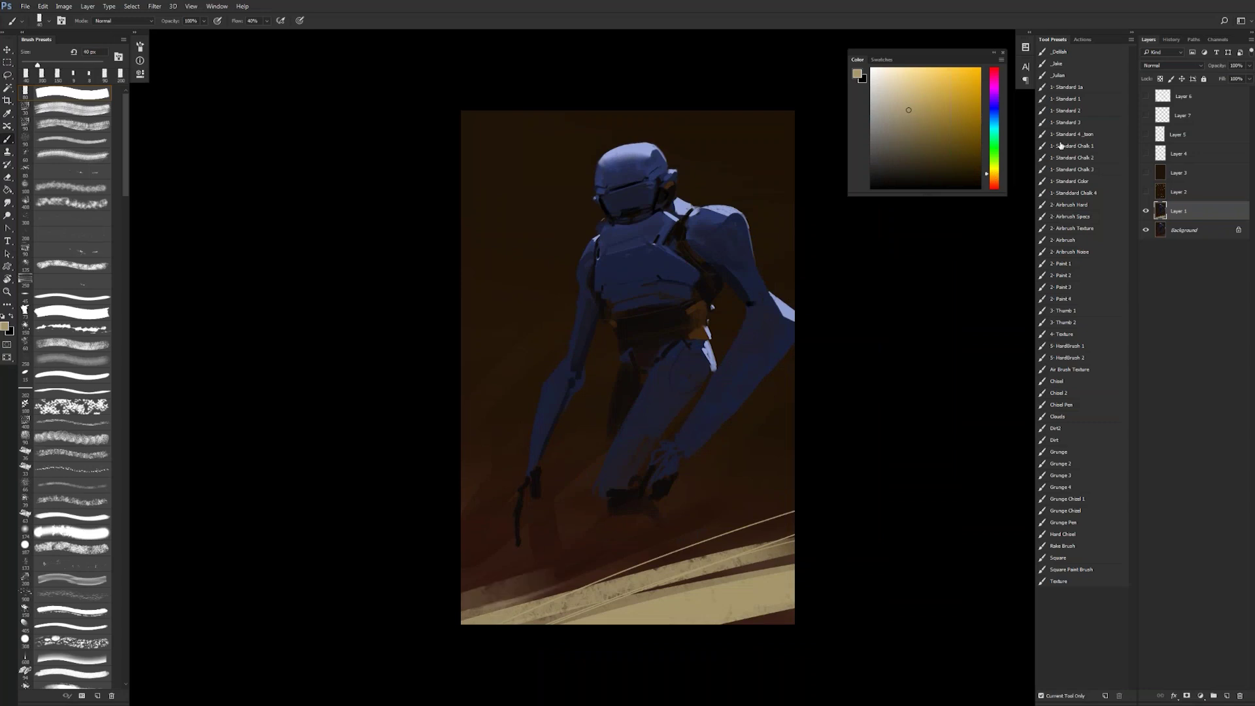
left_click(1096, 208)
left_click(1098, 219)
key("bracketright")
left_click_drag(542, 591, 706, 555)
key("bracketright")
mouse_move(784, 519)
left_mouse_down()
mouse_move(599, 588)
mouse_move(794, 529)
left_mouse_up()
key("bracketright")
key("bracketright")
mouse_move(703, 555)
left_mouse_down()
mouse_move(817, 533)
mouse_move(647, 565)
left_mouse_up()
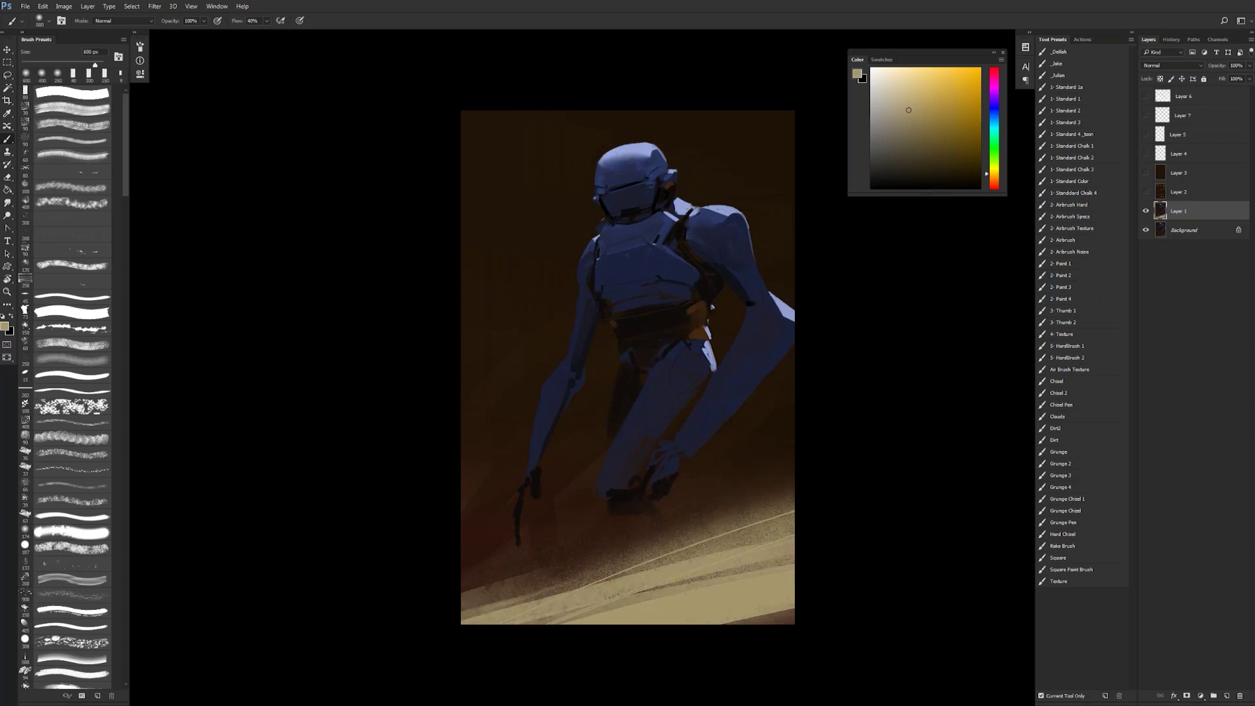
Step: Sample the light blue of the head, dab it on the robot's bent elbow with a smaller brush, and mirror the canvas
left_click(633, 145, "alt")
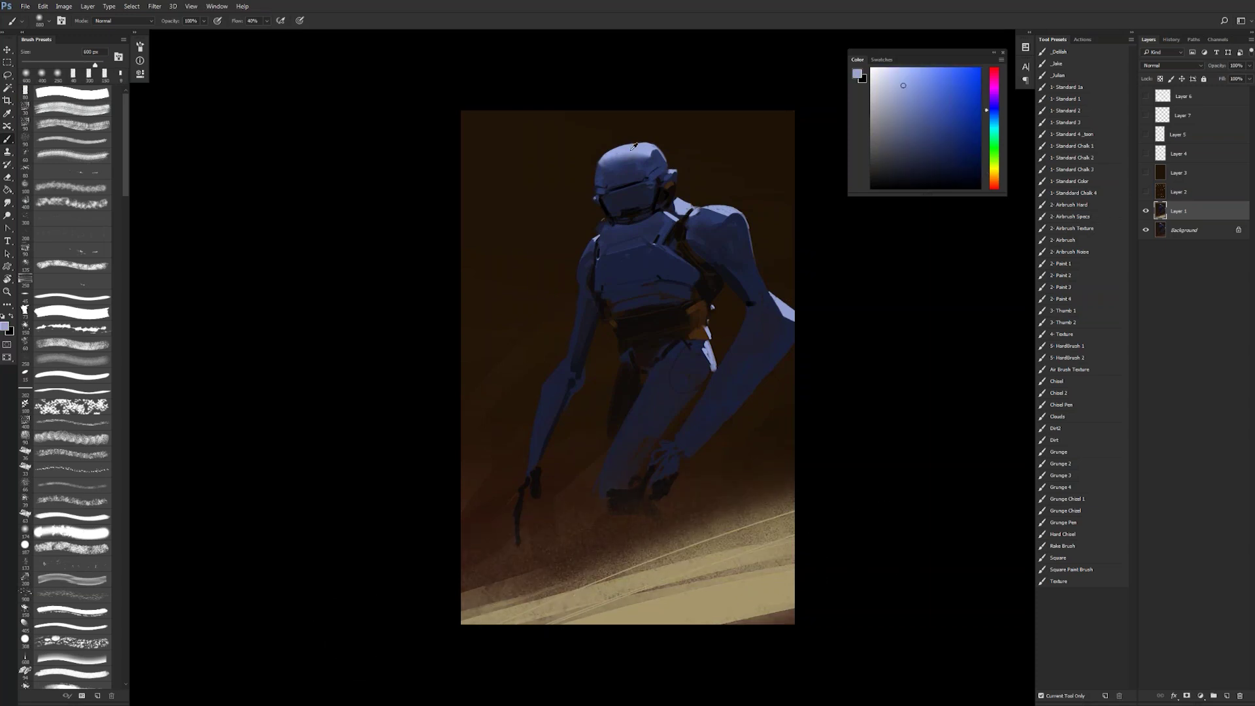
key("bracketleft")
key("bracketleft")
key("bracketleft")
key("bracketleft")
left_click(776, 297)
key("ctrl+shift+h")
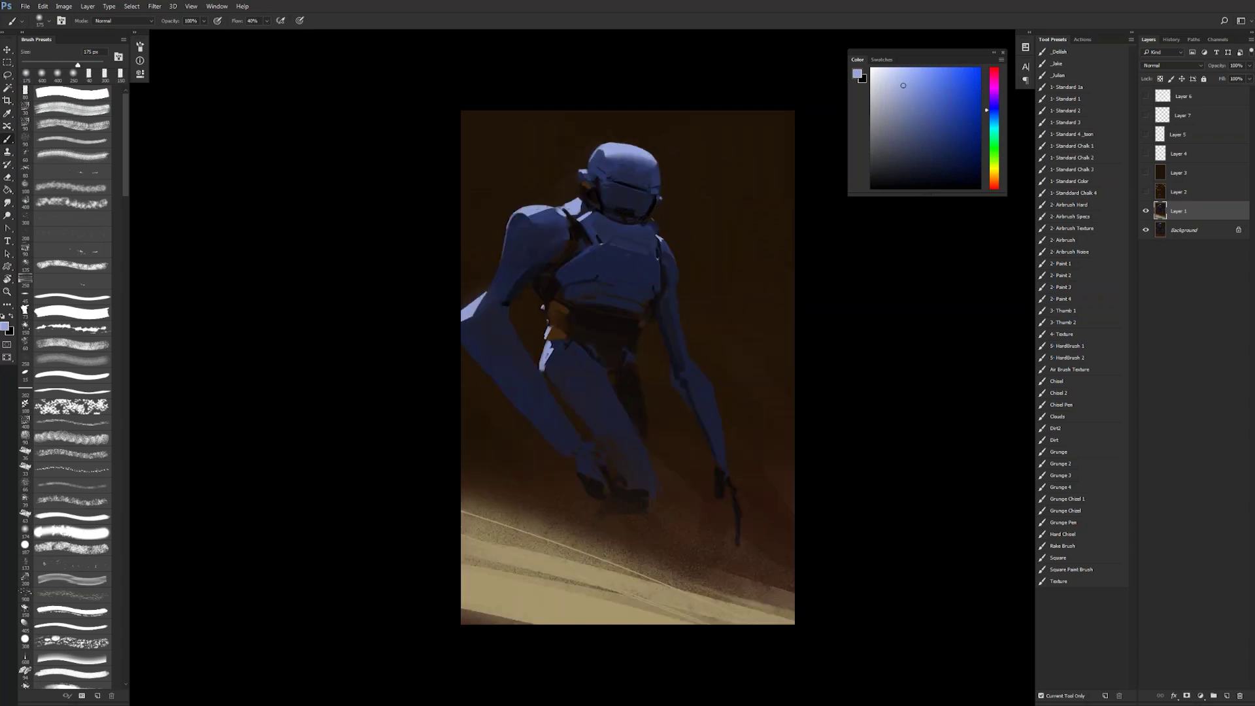
Step: Airbrush a more saturated blue over the robot's chest and waist, reducing the brush size, and mirror the canvas
left_click(952, 78)
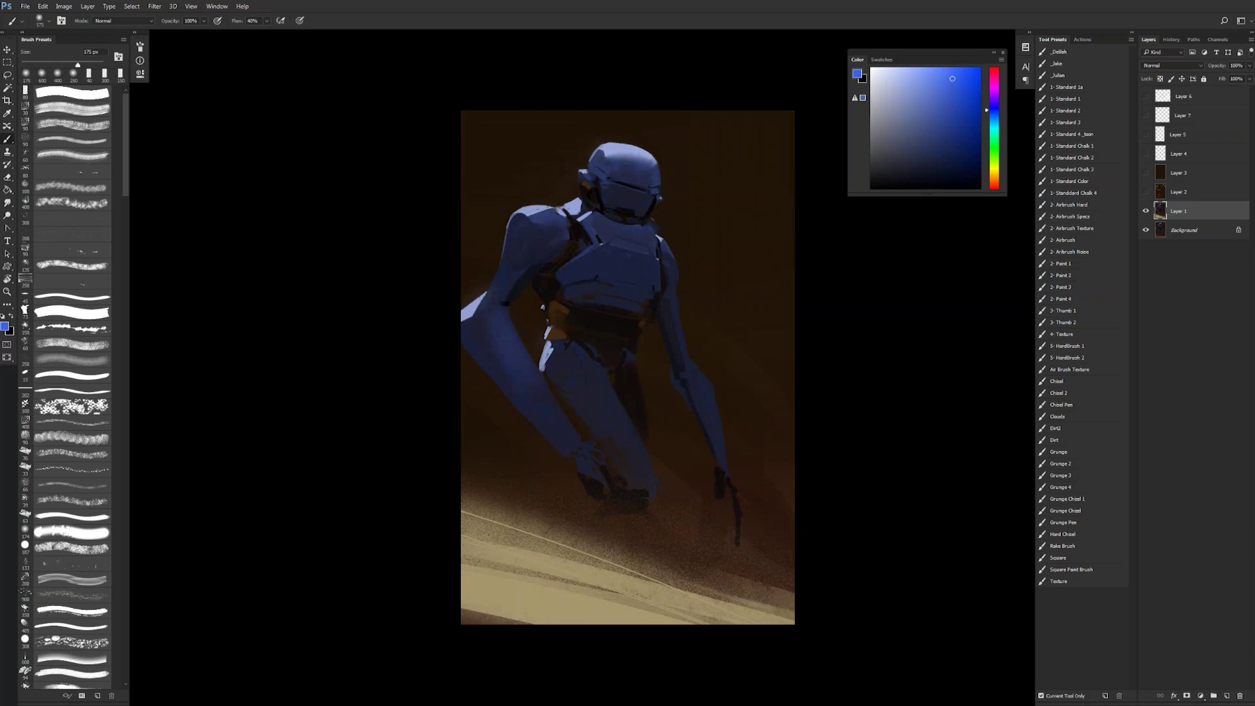
key("bracketright")
key("bracketright")
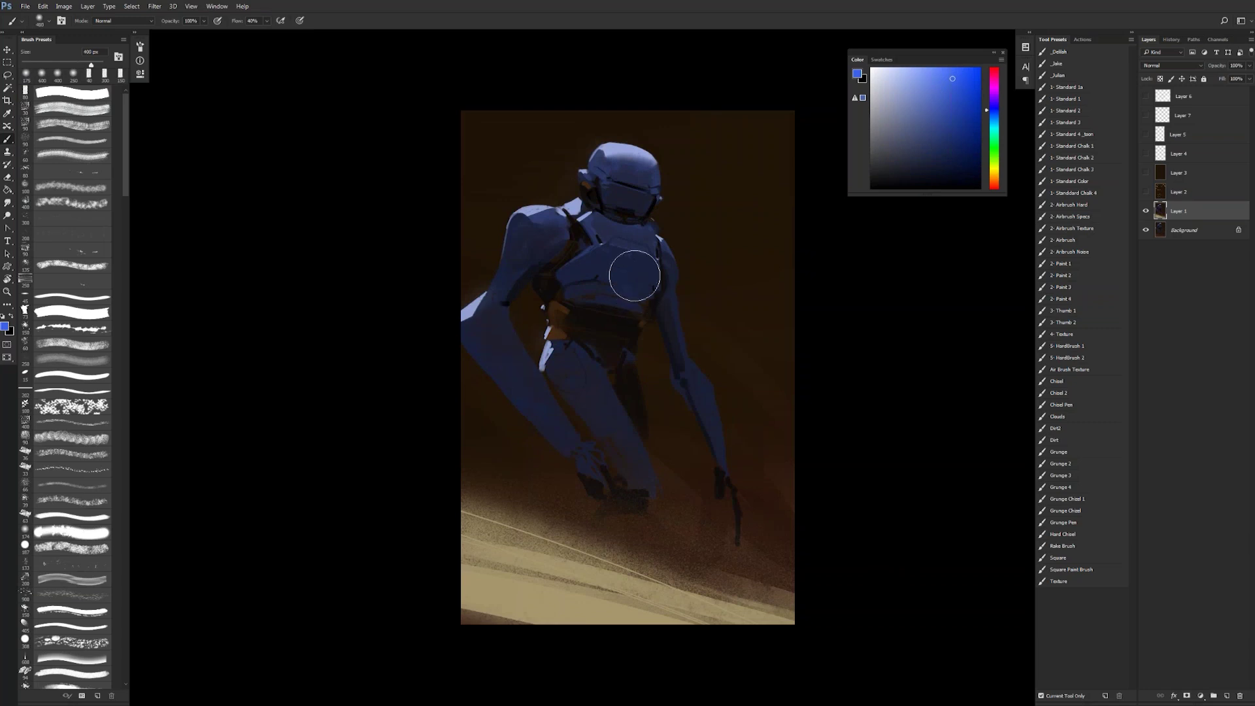
key("ctrl+z")
left_click(609, 317)
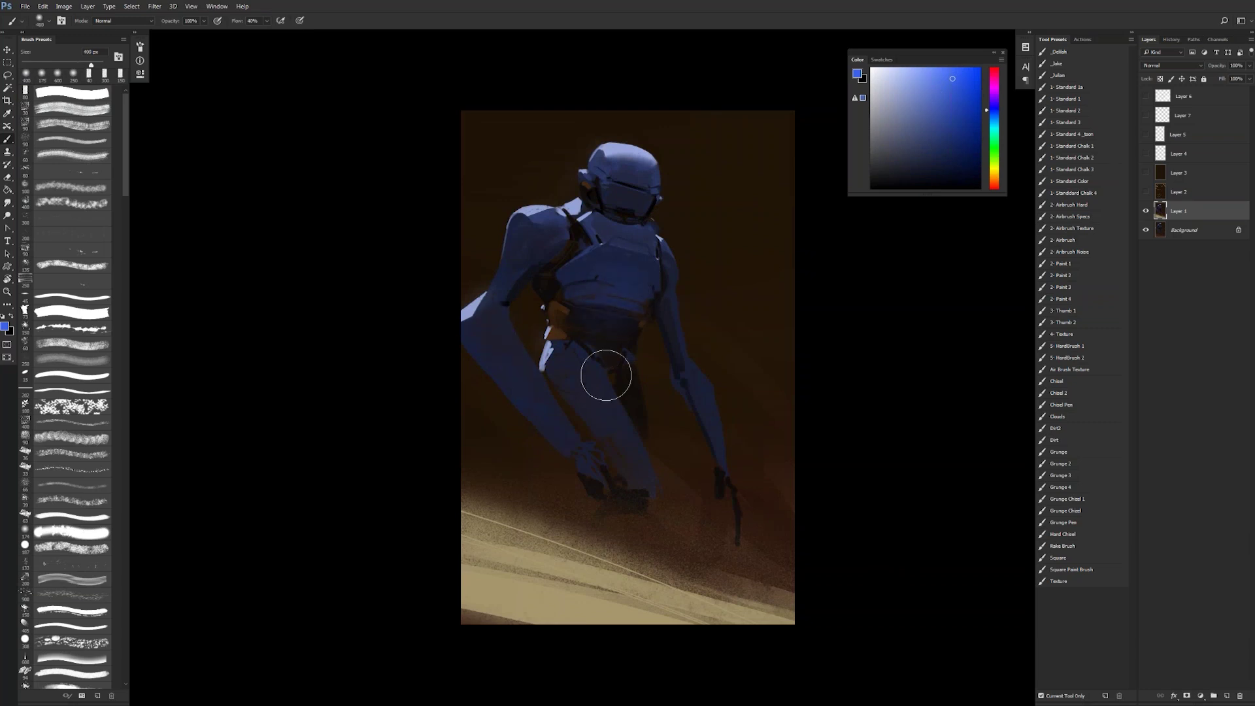
key("ctrl+z")
key("bracketleft")
key("bracketleft")
key("bracketleft")
key("bracketleft")
key("bracketleft")
key("bracketleft")
key("ctrl+z")
key("ctrl+shift+h")
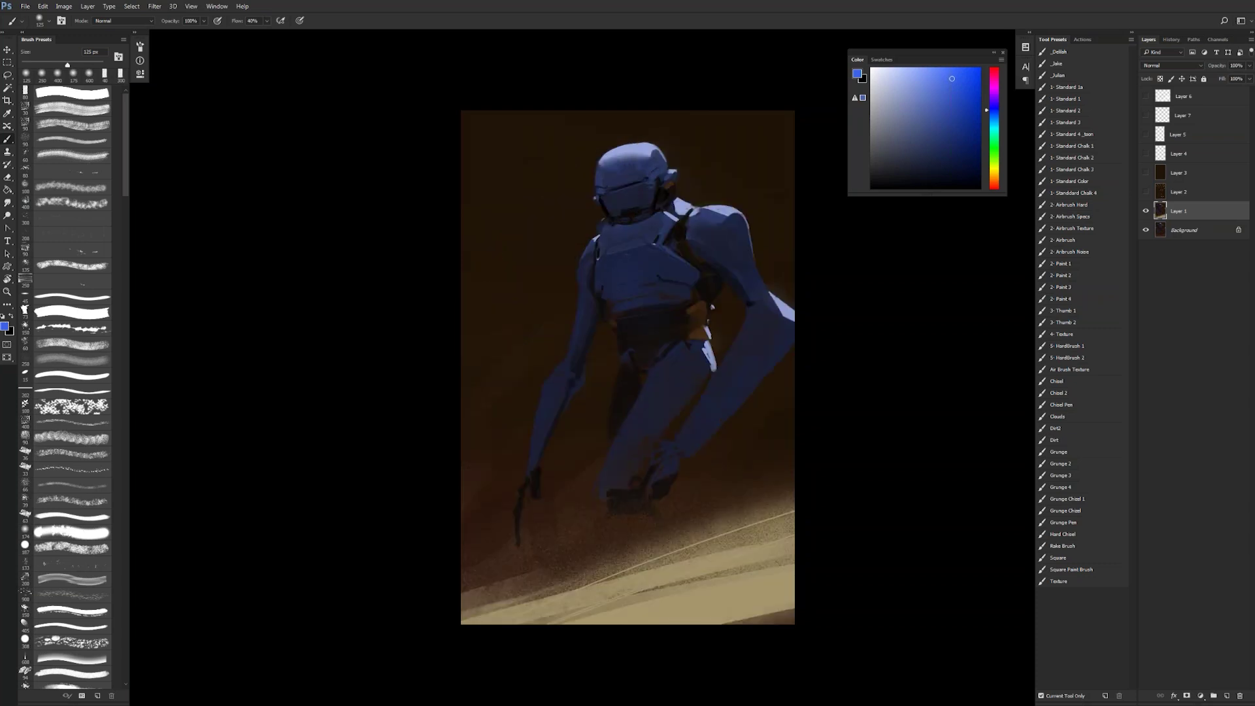
Step: Paint over the dark gaps in the ground's lower corner with sampled tan tones, using the first hard-edged brush preset
left_click(716, 601, "alt")
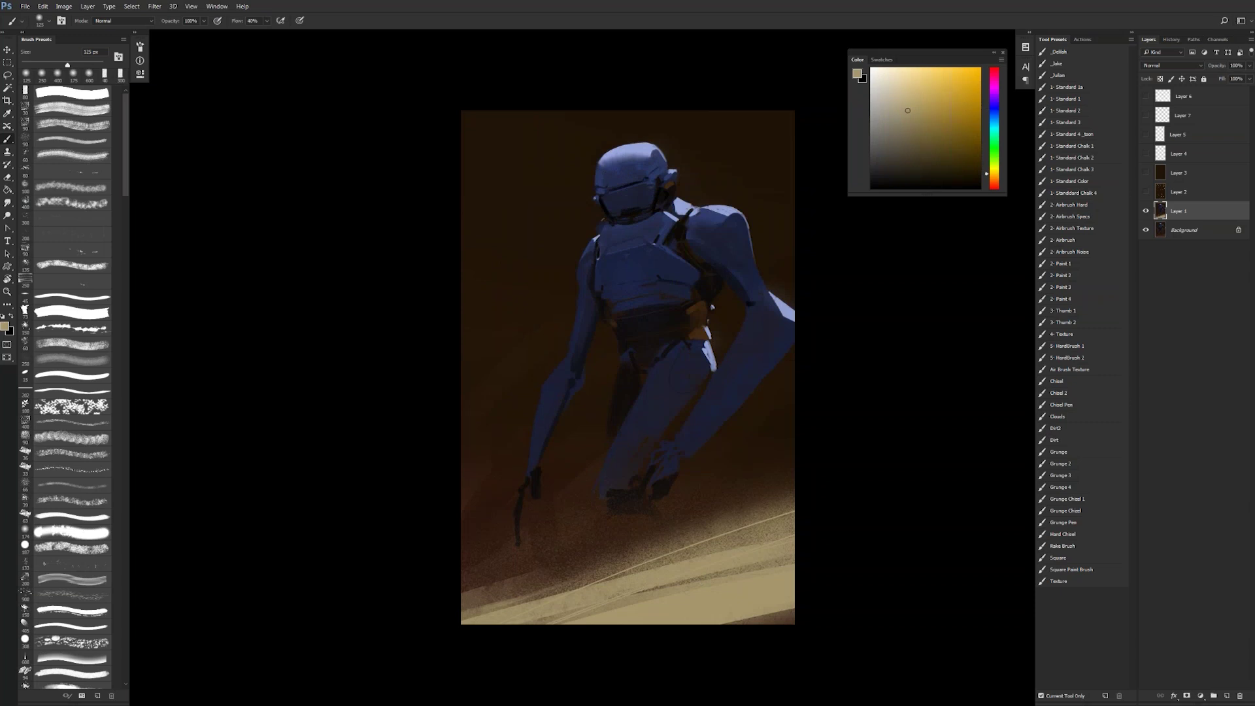
left_click(72, 93)
left_click(785, 607, "alt")
mouse_move(788, 611)
left_mouse_down()
mouse_move(742, 621)
mouse_move(794, 616)
left_mouse_up()
left_click(785, 613, "alt")
mouse_move(698, 644)
left_mouse_down()
mouse_move(938, 532)
mouse_move(413, 653)
mouse_move(800, 565)
left_mouse_up()
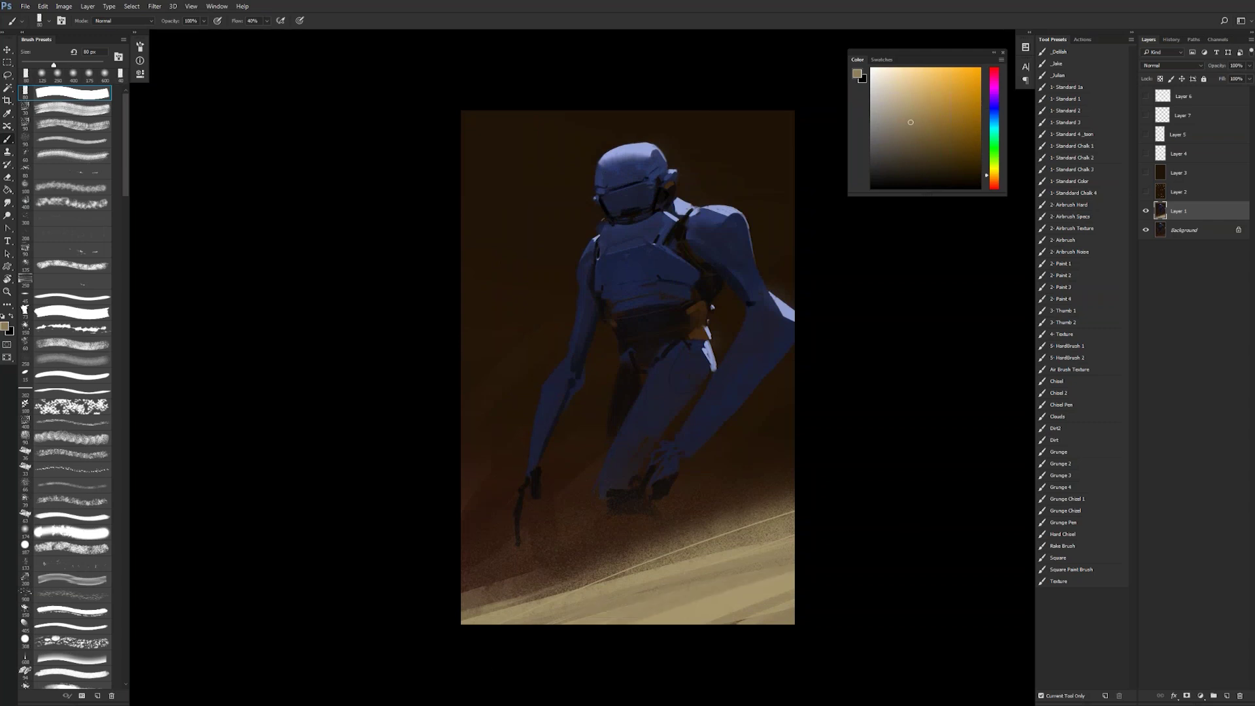
Step: Sample the reddish brown beside the ground, pick a lighter dusty pink, and paint a streak in the ground's lower corner with a smaller brush
left_click_drag(465, 577, 530, 558)
key("ctrl+z")
left_click(485, 504, "alt")
key("bracketleft")
key("bracketleft")
left_click(914, 124)
key("bracketleft")
key("bracketleft")
left_click_drag(496, 579, 461, 592)
Step: Extend the pinkish streak along the ground's upper edge toward the robot, reducing the brush to 15 px
key("bracketleft")
key("bracketleft")
key("bracketleft")
key("bracketleft")
key("bracketleft")
key("bracketright")
left_click_drag(553, 565, 494, 580)
key("bracketright")
key("bracketright")
key("bracketright")
key("bracketright")
key("bracketleft")
key("bracketleft")
key("bracketleft")
key("bracketleft")
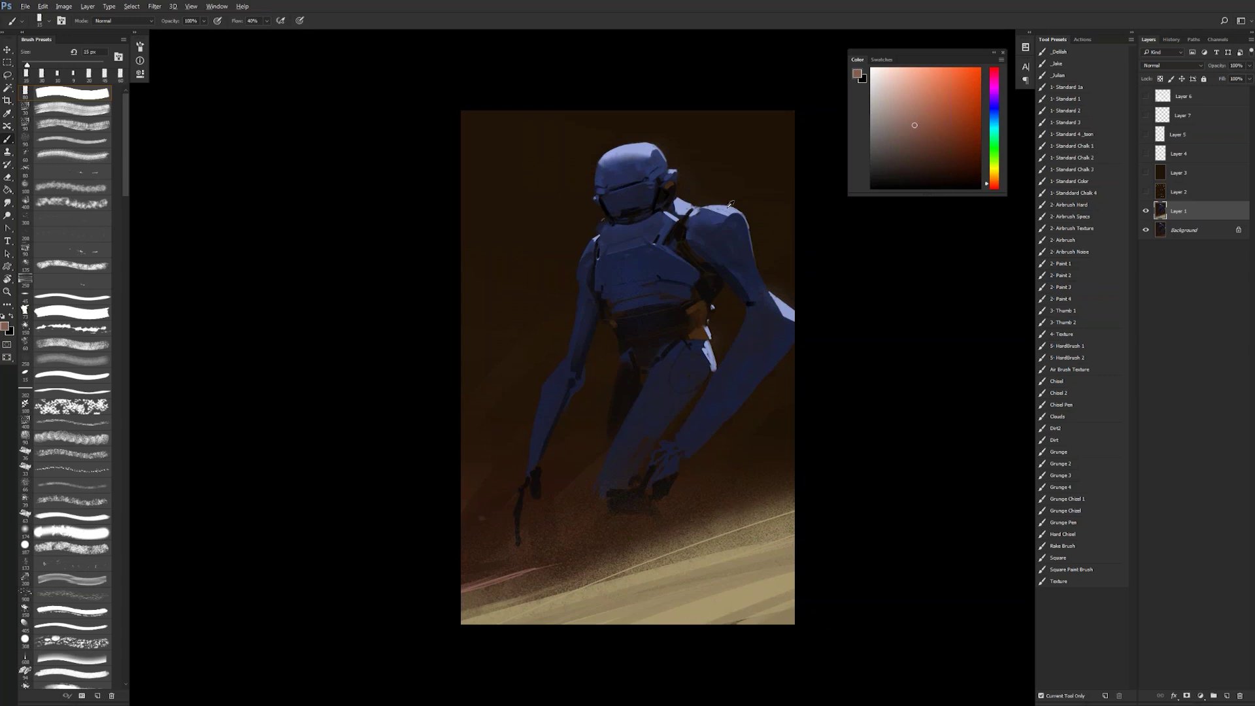
Step: Paint light blue highlights on the straight arm's elbow and upper-arm edge using the shoulder's sampled colour, and mirror the canvas
left_click(724, 209, "alt")
left_click_drag(585, 362, 585, 381)
left_click(592, 376, "alt")
left_click(581, 378, "alt")
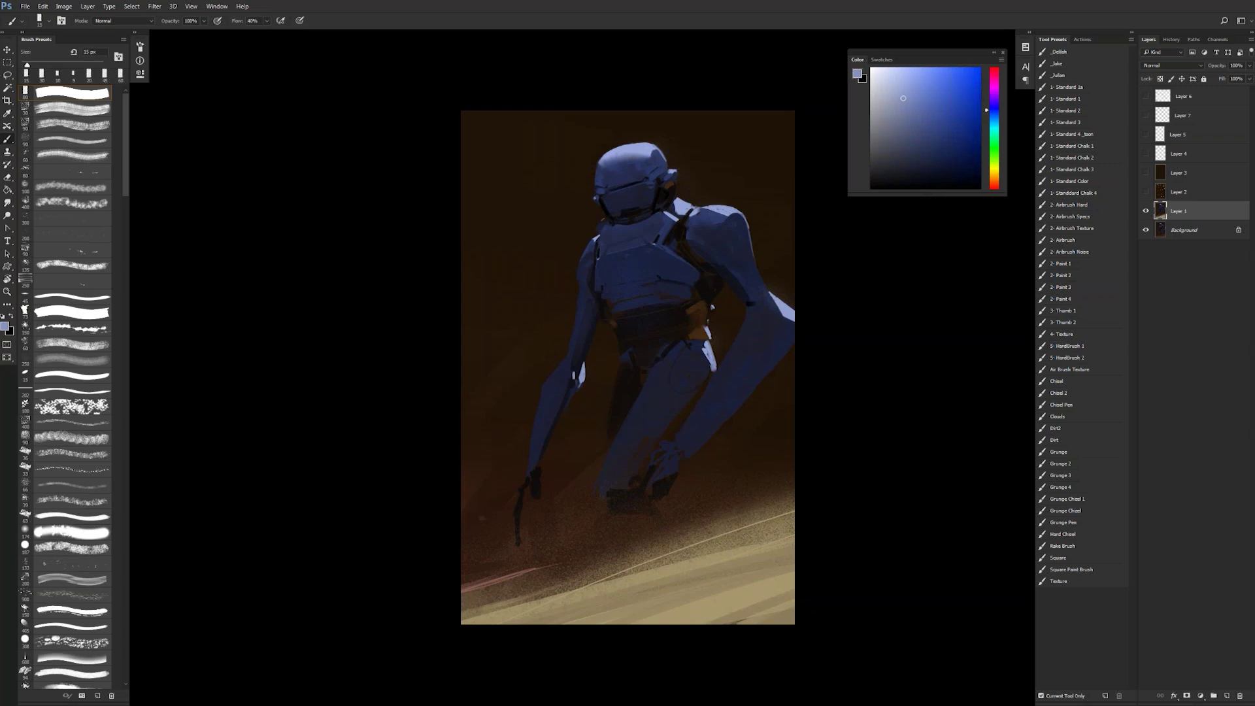
left_click_drag(598, 317, 585, 357)
key("z")
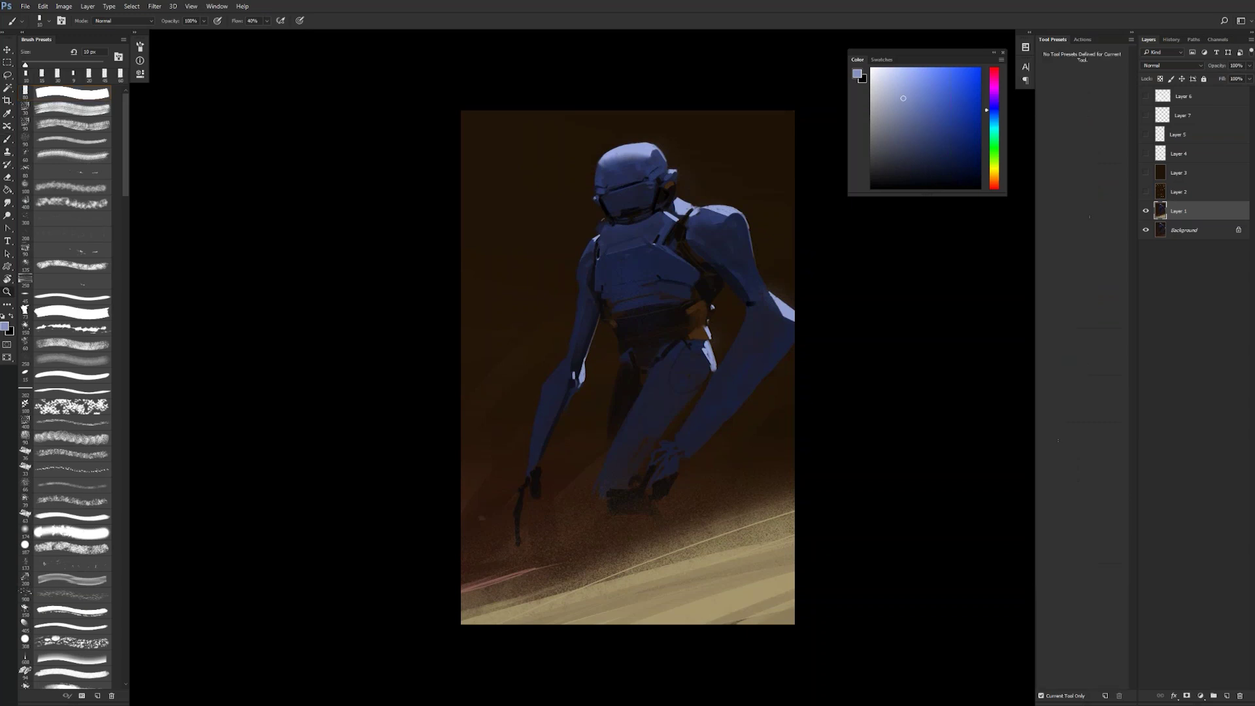
left_click(588, 387, "alt")
left_click(587, 387, "alt")
key("ctrl+shift+h")
left_click(588, 399, "ctrl")
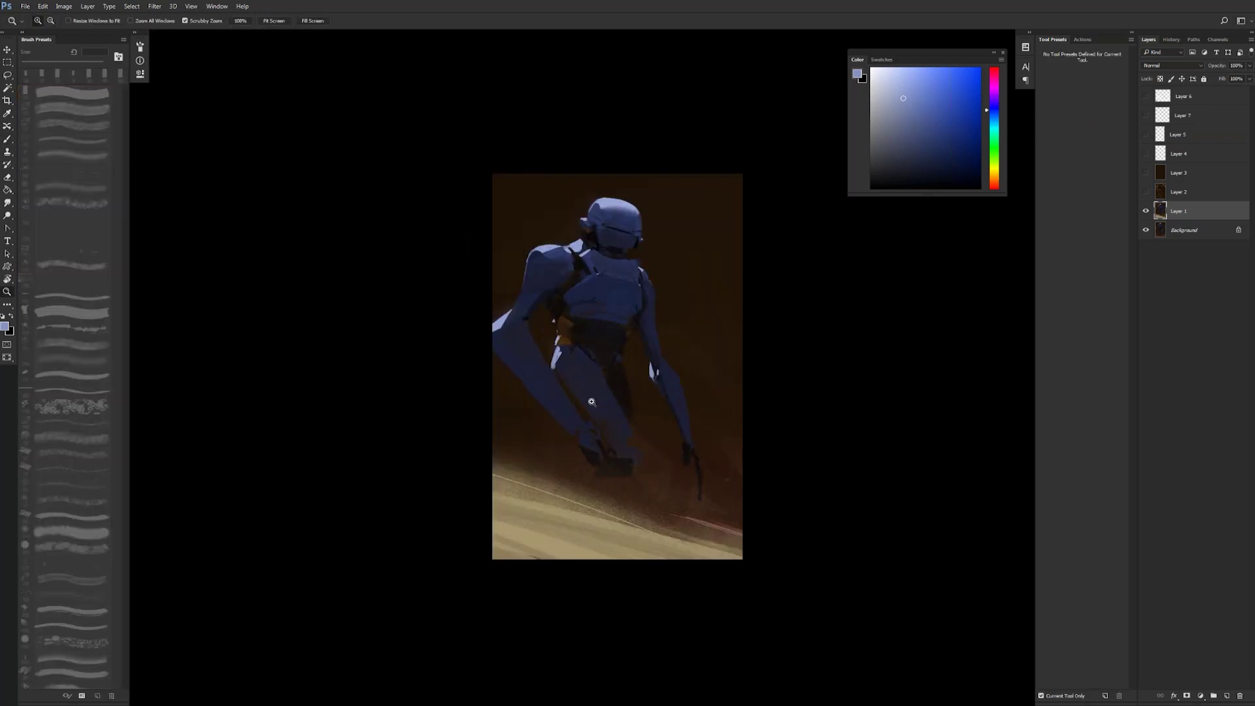
left_click(589, 401, "ctrl")
Step: Add small accents beside the hip and at the bent arm's elbow joint, using sampled dark blue tones
key("]")
left_click_drag(541, 355, 545, 366)
left_click(549, 367, "alt")
key("bracketright")
key("bracketright")
key("bracketright")
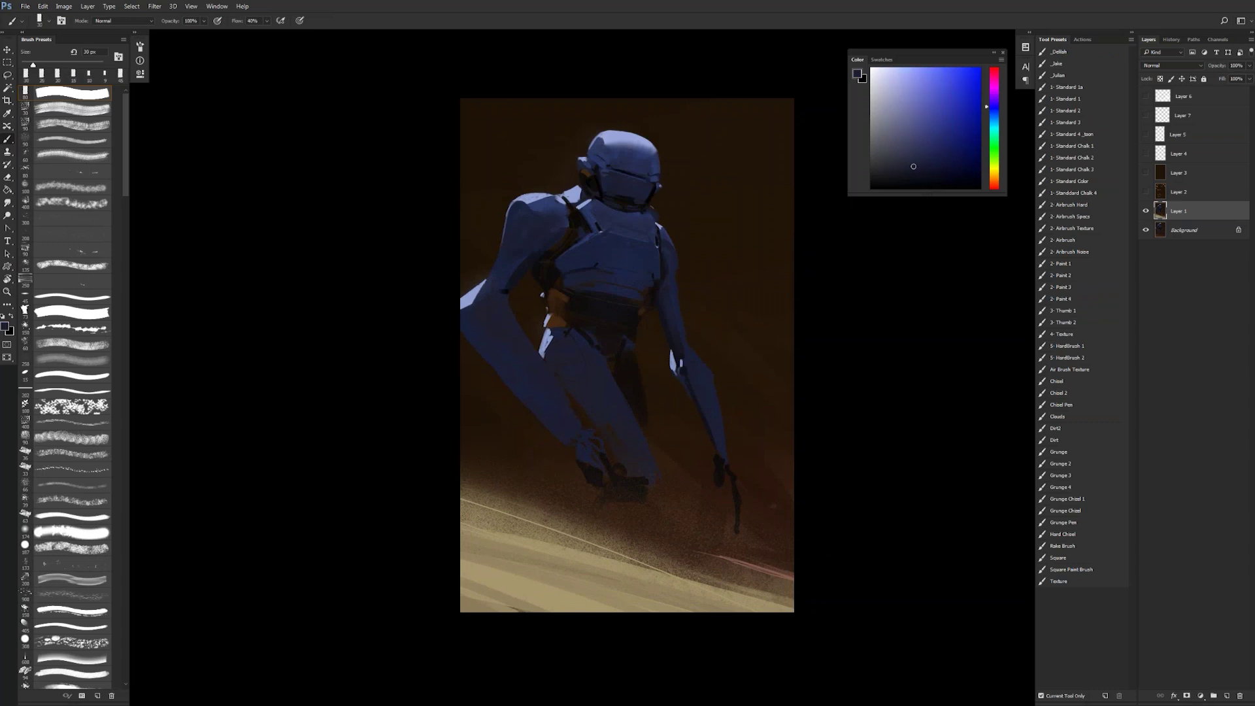
left_click_drag(499, 283, 499, 273)
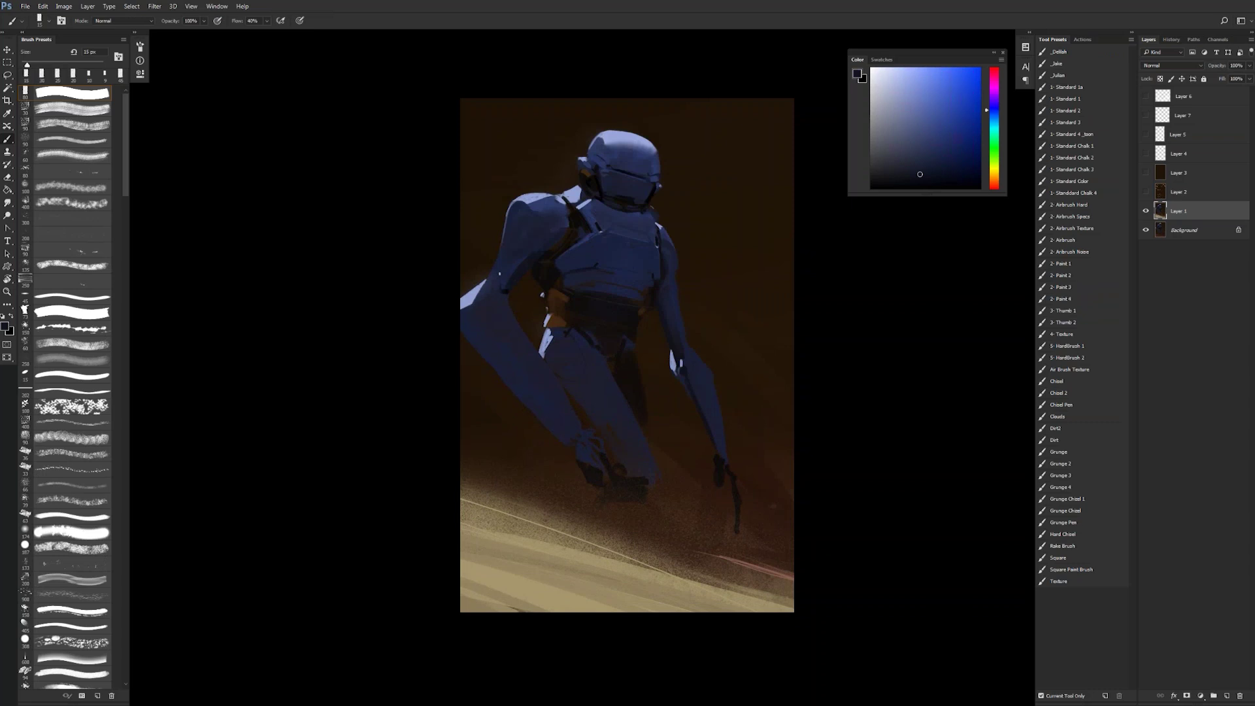
left_click(492, 274, "alt")
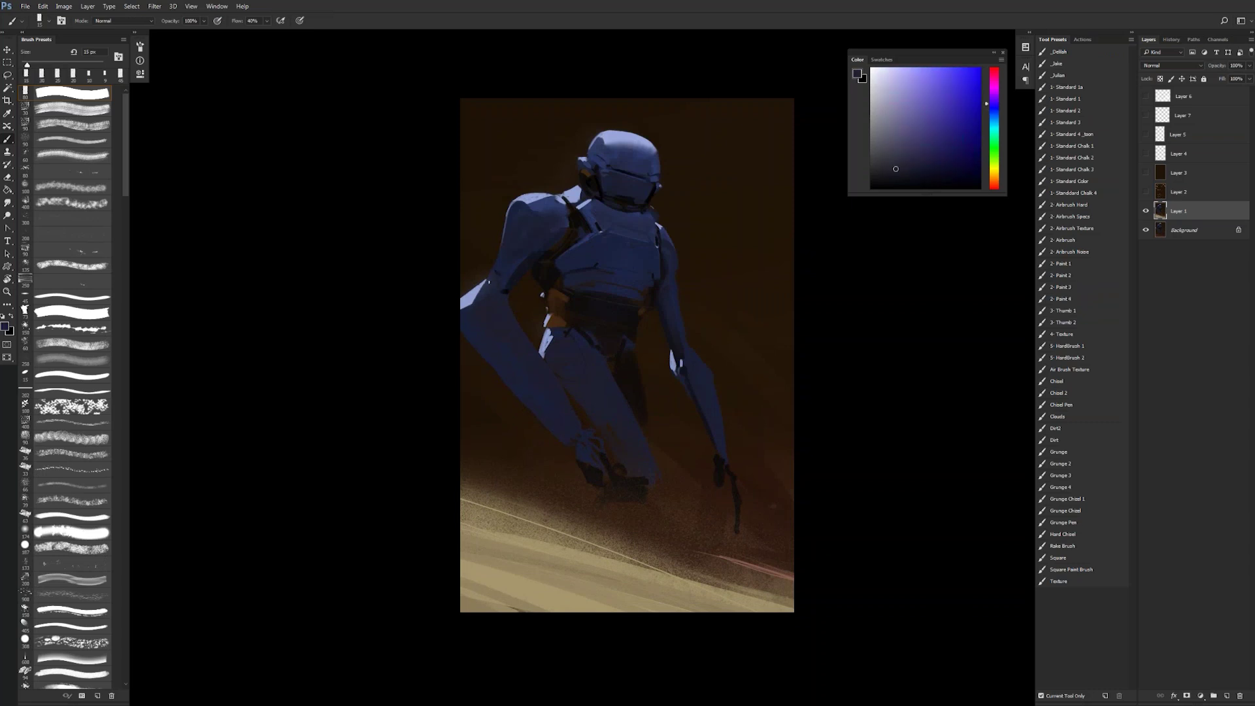
Step: Enlarge the brush to 60 px and mirror the canvas
key("bracketright")
key("bracketright")
key("bracketright")
key("bracketright")
key("bracketright")
key("bracketright")
key("bracketright")
key("bracketright")
key("ctrl+shift+h")
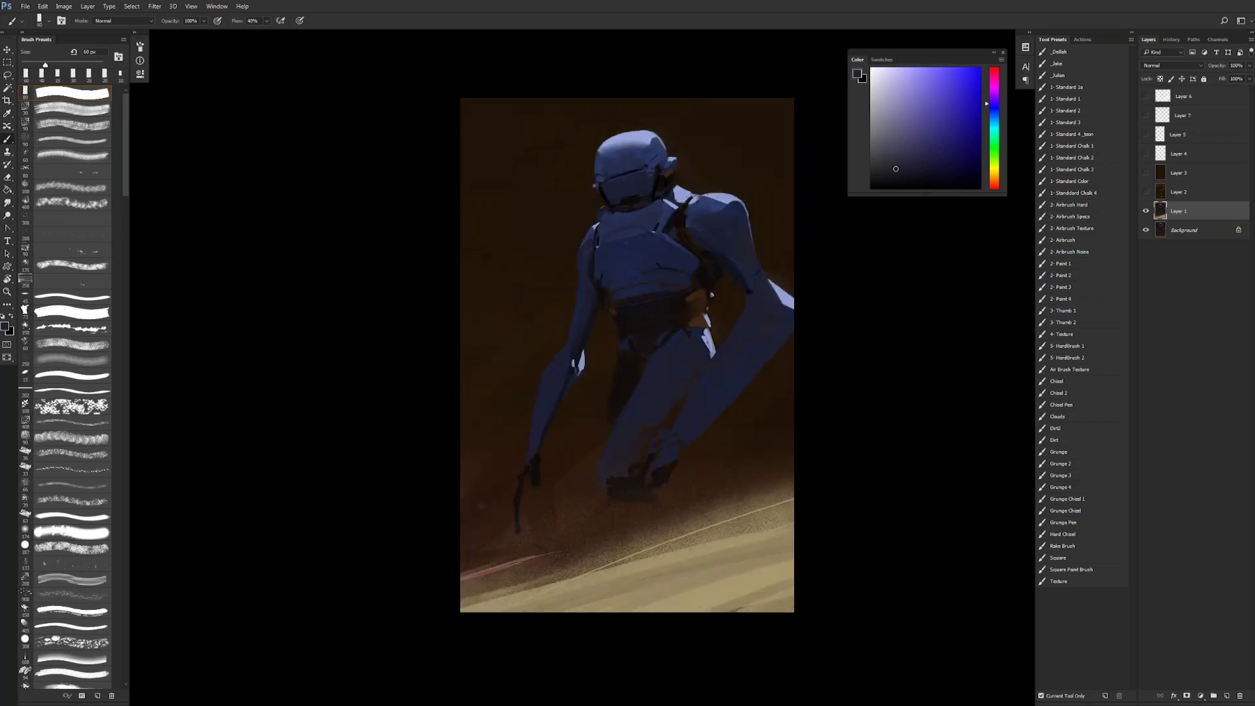
Step: Refine the bent elbow with a smaller brush, sampling its light blue highlight, the arm's blue and the dark background
left_click(788, 298, "alt")
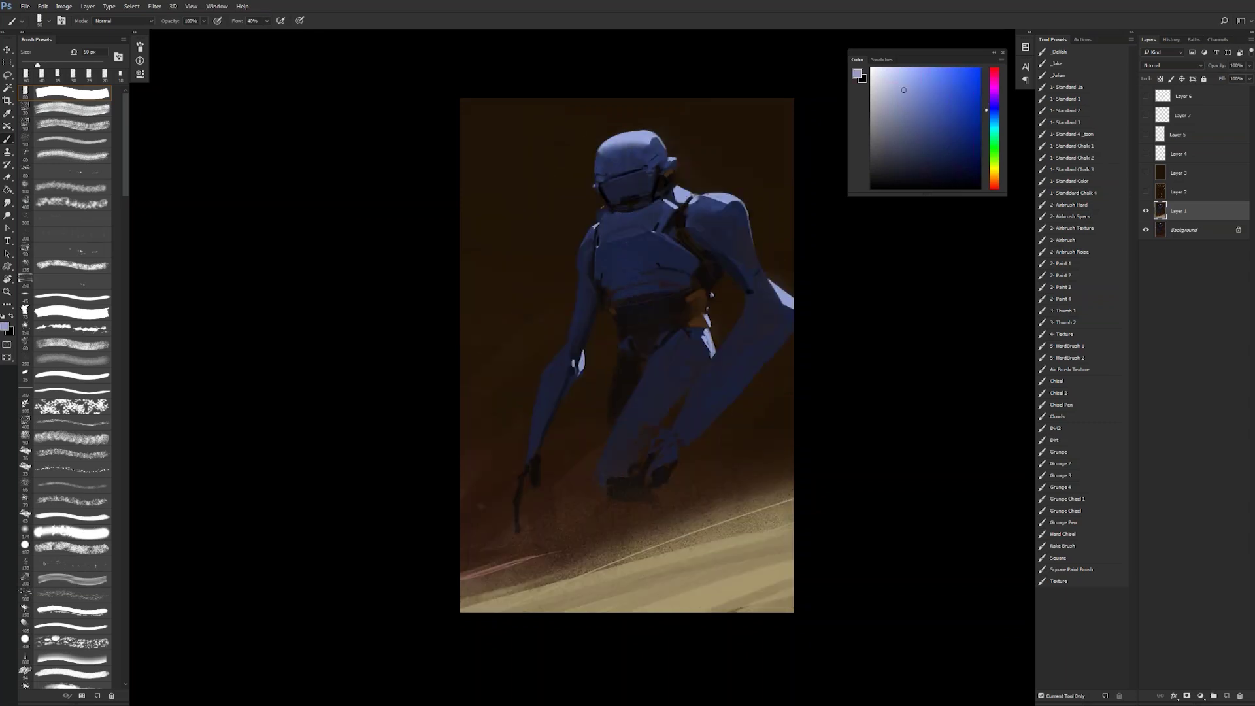
key("bracketleft")
key("bracketleft")
key("bracketleft")
key("bracketleft")
key("bracketleft")
key("bracketleft")
key("bracketleft")
left_click(761, 307, "alt")
left_click(787, 287, "alt")
Step: Undo the last two brush strokes at the elbow, enlarge the brush and mirror the canvas
key("ctrl+alt+z")
key("ctrl+alt+z")
key("bracketright")
key("bracketright")
key("bracketright")
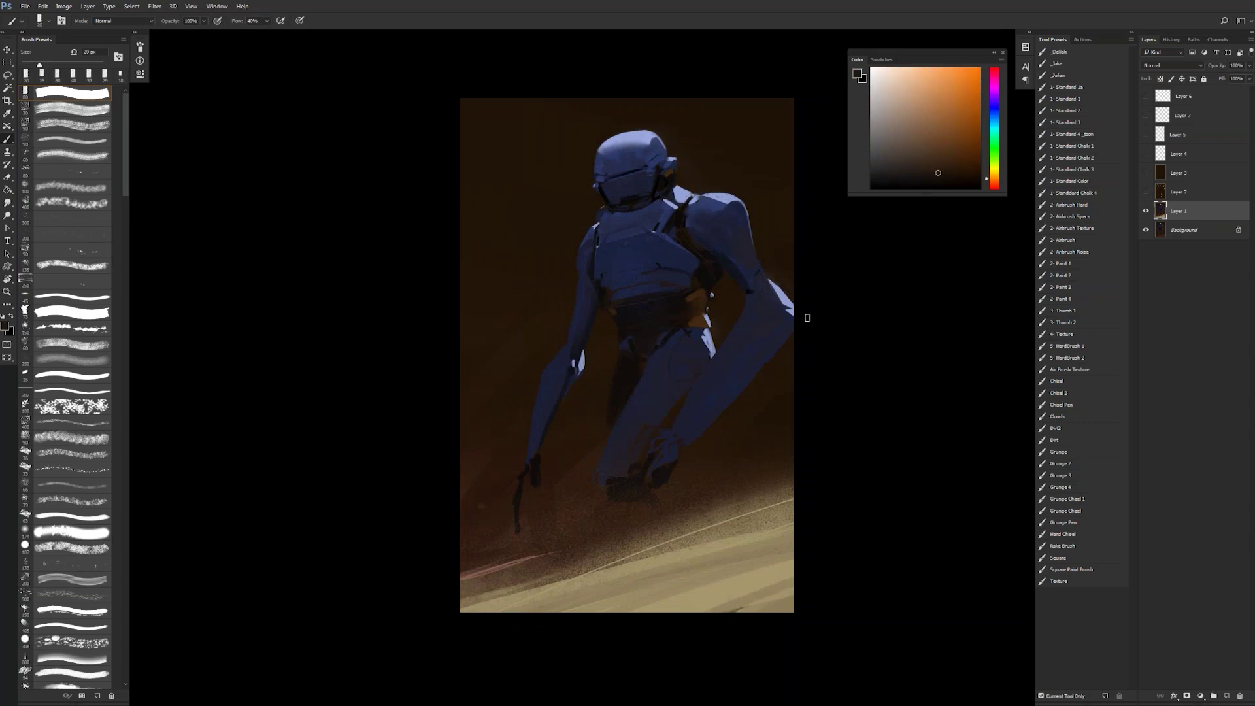
key("ctrl+shift+h")
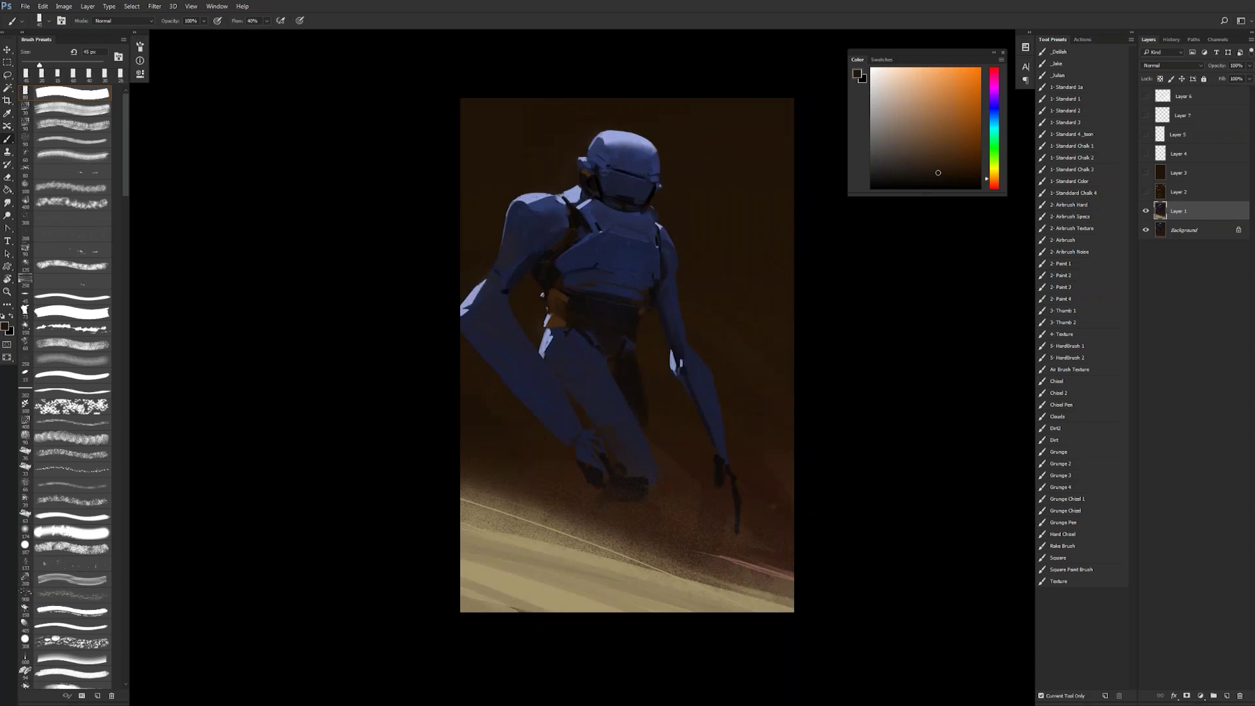
Step: Sample the light blue from the top of the helmet and paint highlights along its rear upper edge with a smaller brush
left_click(624, 131, "alt")
key("bracketleft")
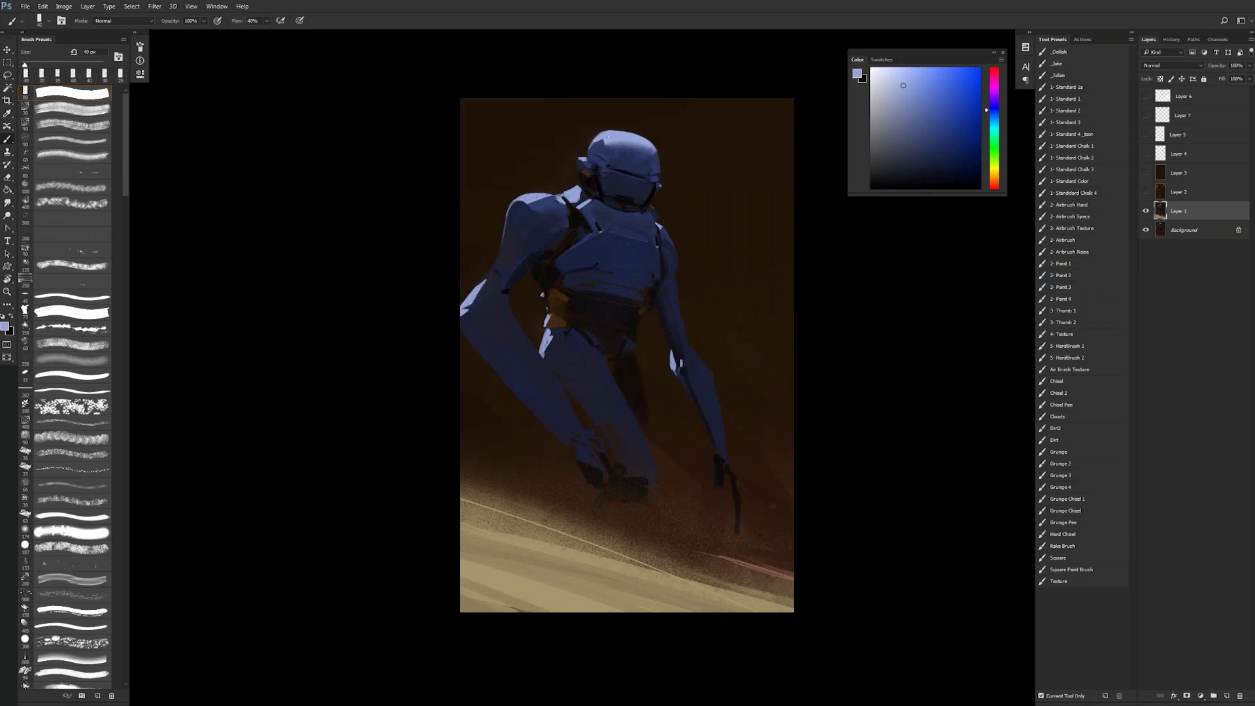
left_click_drag(601, 141, 588, 147)
key("bracketleft")
key("bracketleft")
key("bracketleft")
key("bracketleft")
key("bracketleft")
key("bracketleft")
key("bracketleft")
key("bracketright")
key("bracketright")
left_click(594, 143)
key("bracketright")
Step: Define the helmet's ear piece, visor edge and neck straps with black and sampled dark blue tones
left_click(591, 159, "alt")
left_click(588, 183, "alt")
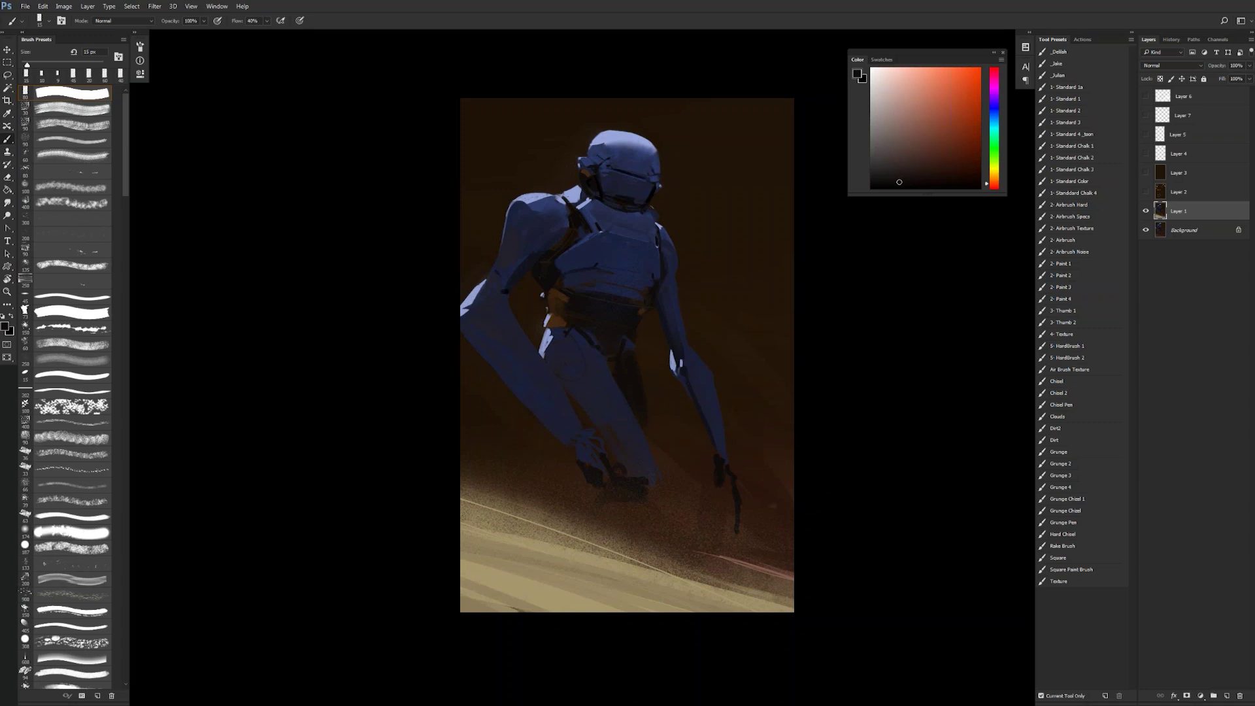
left_click(654, 172, "alt")
key("d")
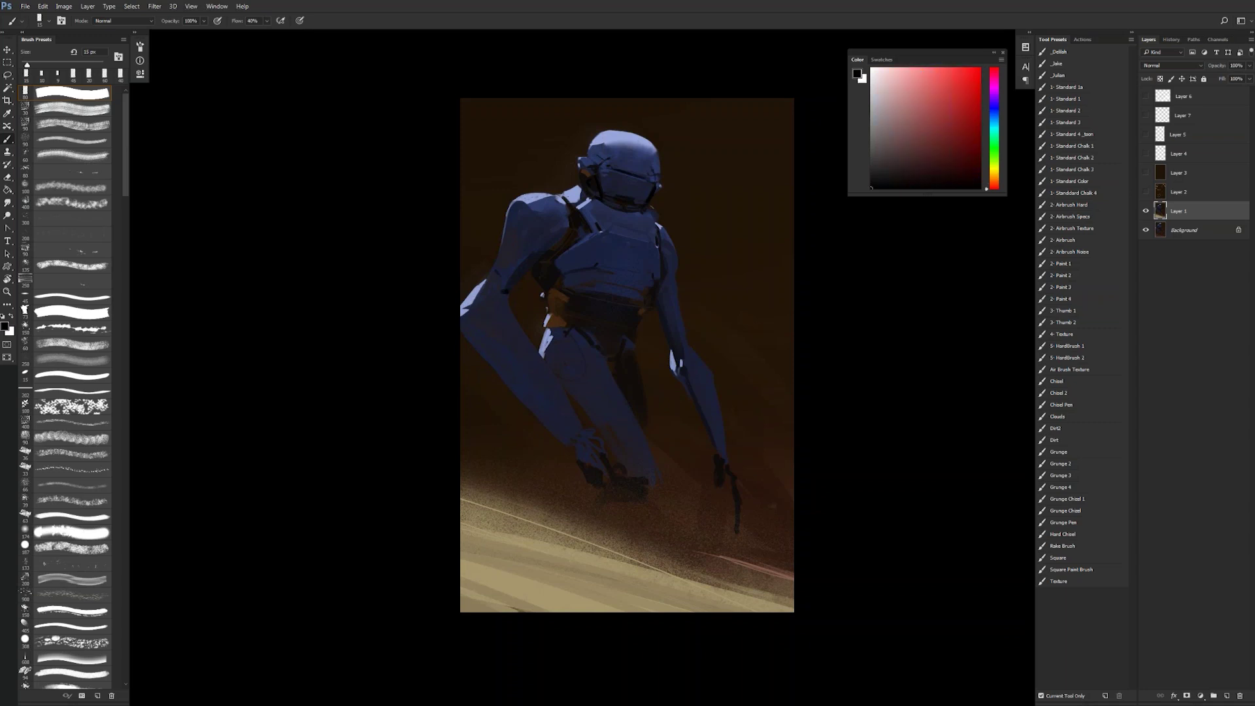
left_click(656, 184, "alt")
left_click(656, 241, "alt")
left_click(613, 175, "alt")
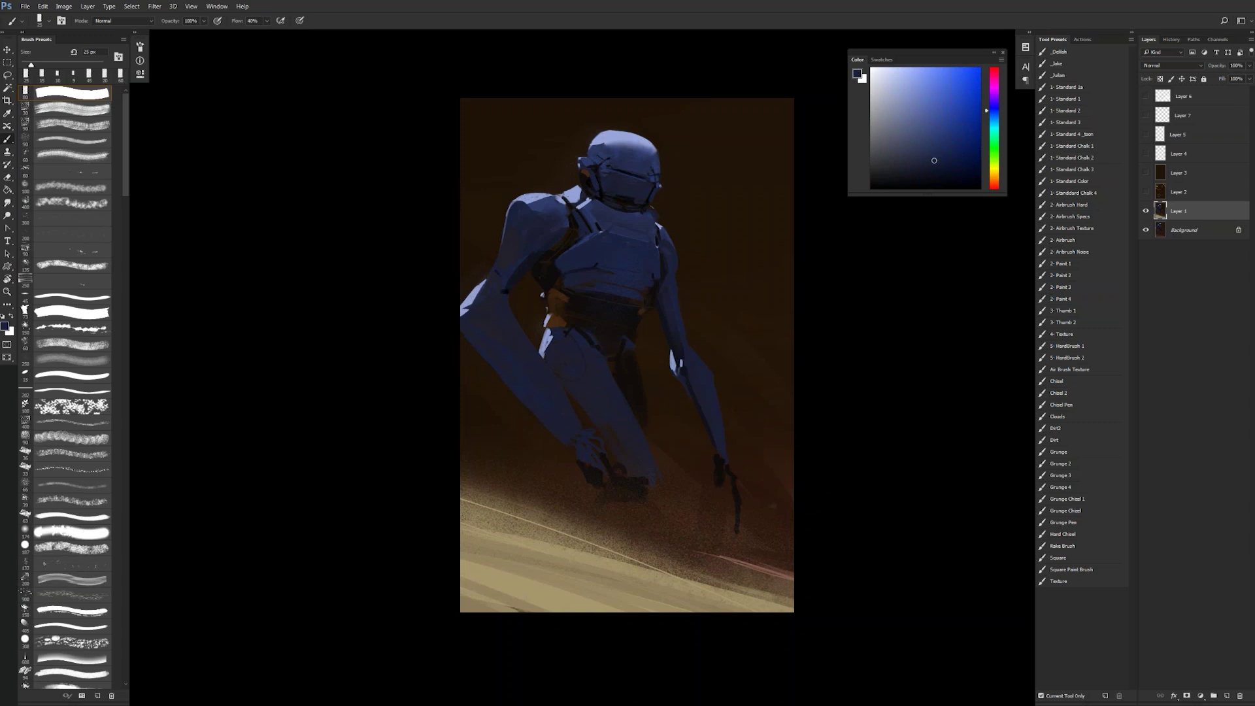
Step: Sample the dark blues of the chest and dab them over the chest plate with a 60 px brush
left_click(558, 267, "alt")
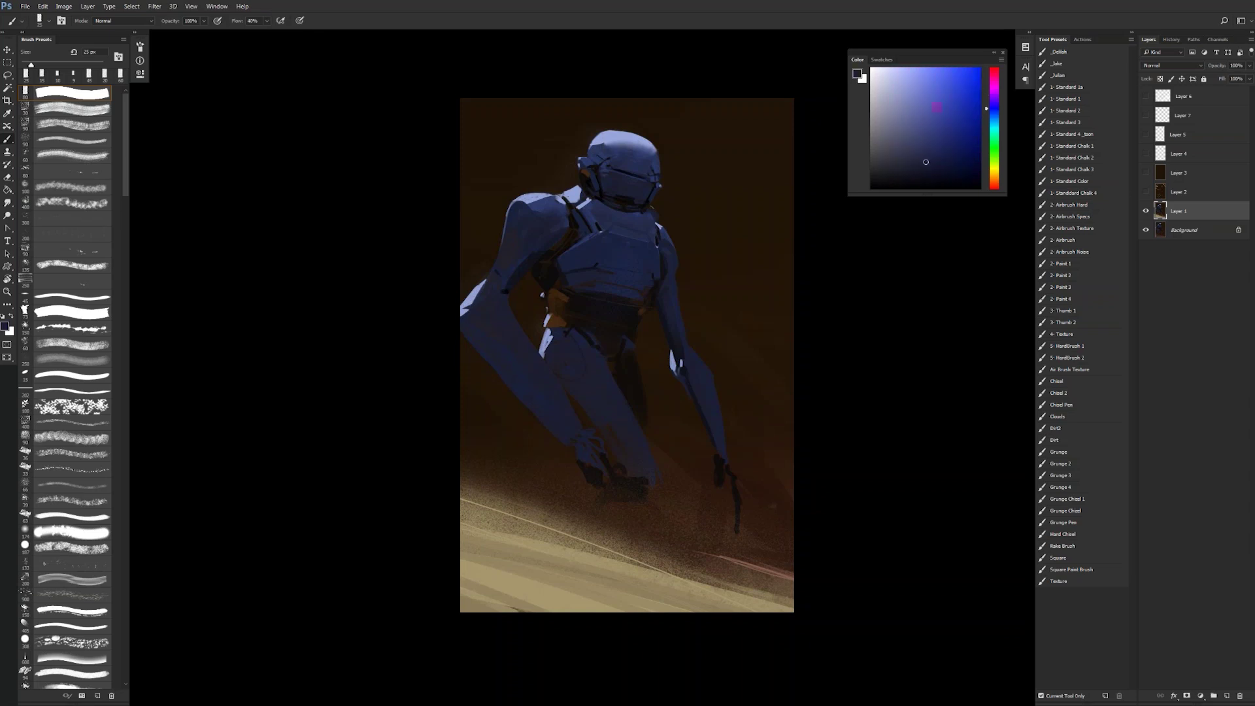
left_click(627, 253, "alt")
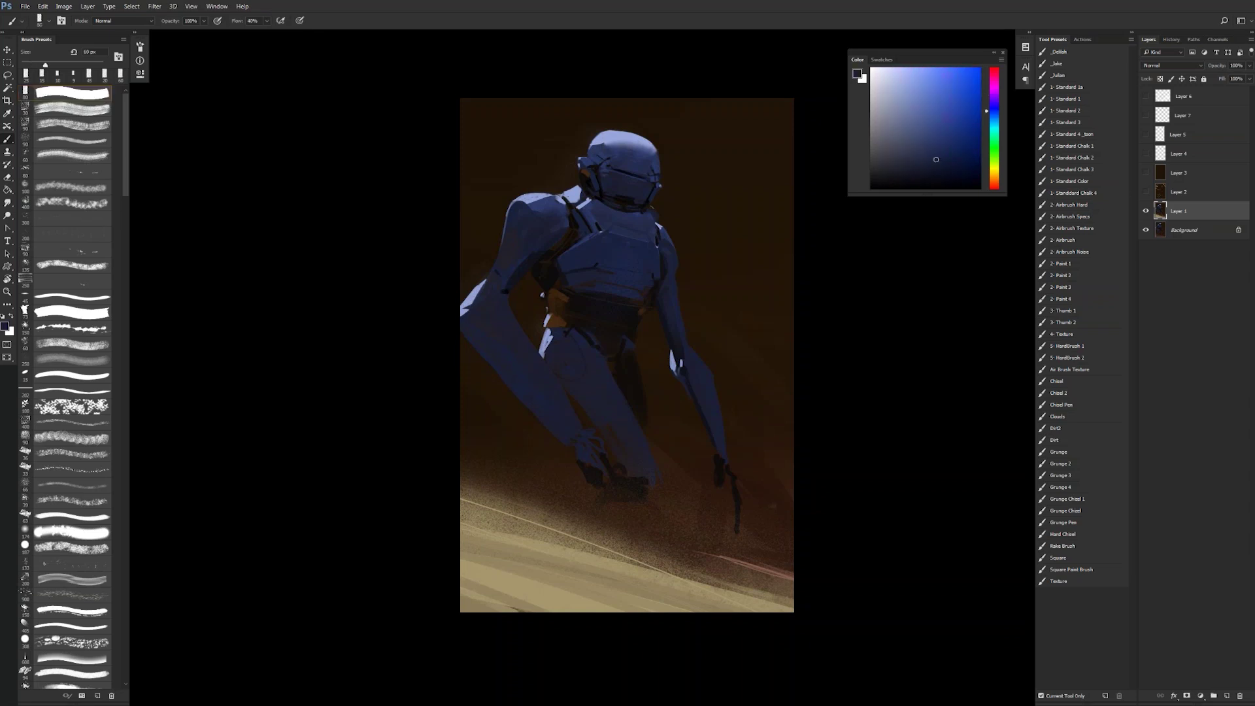
left_click(645, 251)
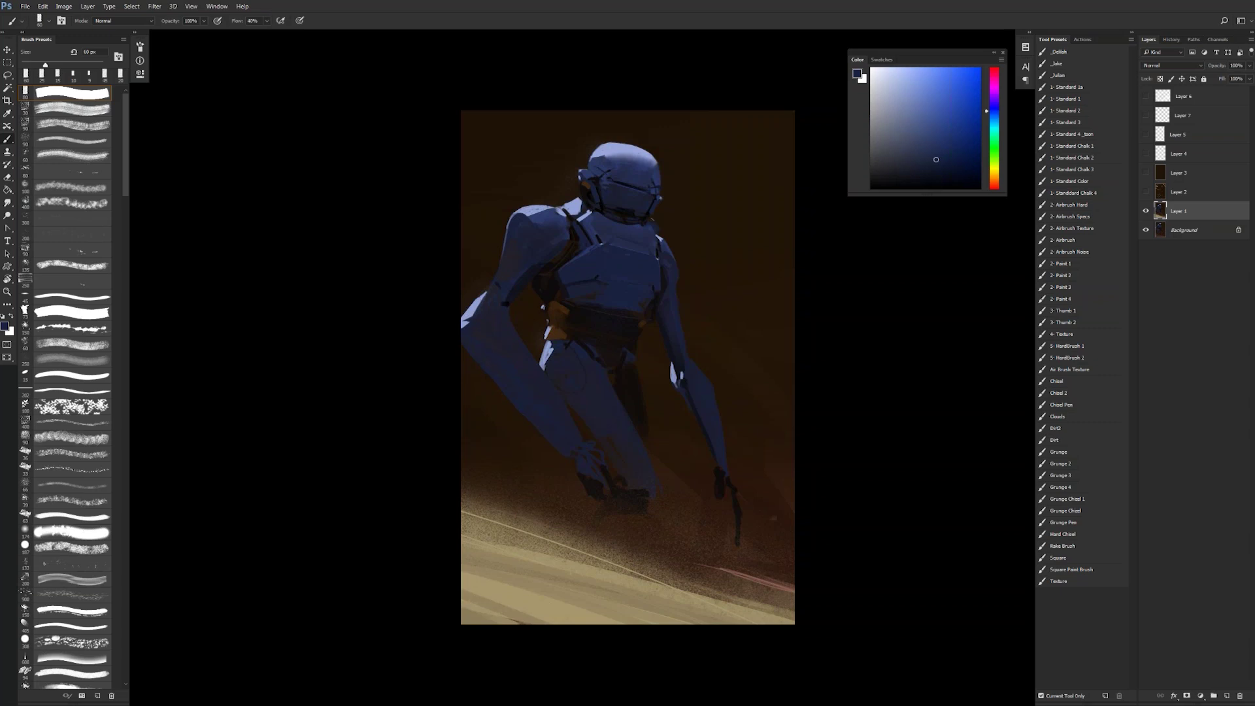
Step: Leave full-screen mode, switch to Chrome, open youtube.com in a maximised window and look through the recommended videos
key("f")
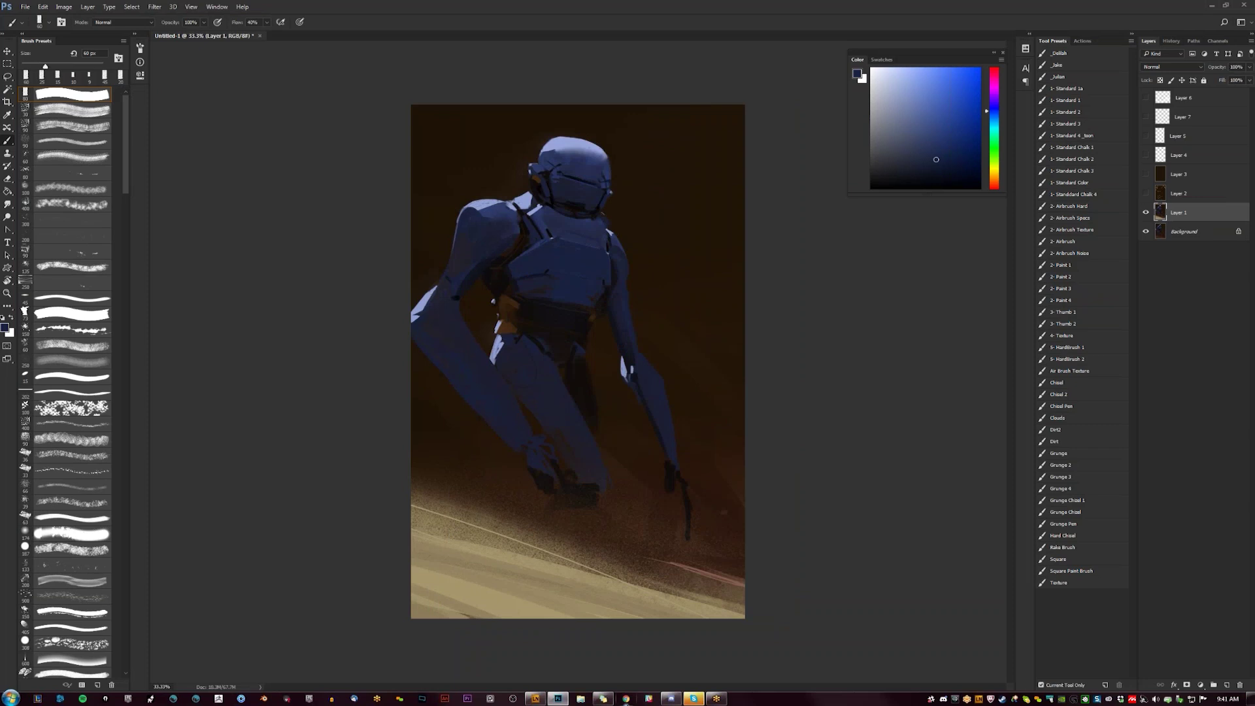
left_click(626, 698)
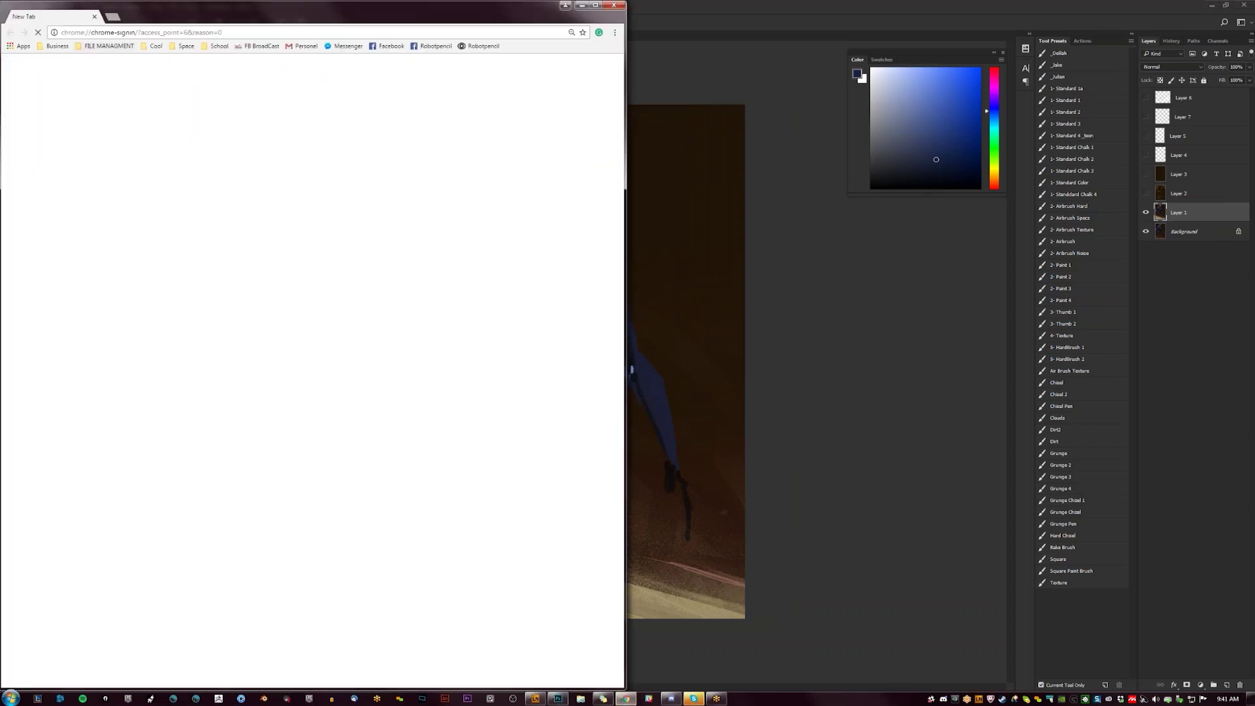
type("youtube.com")
key("Return")
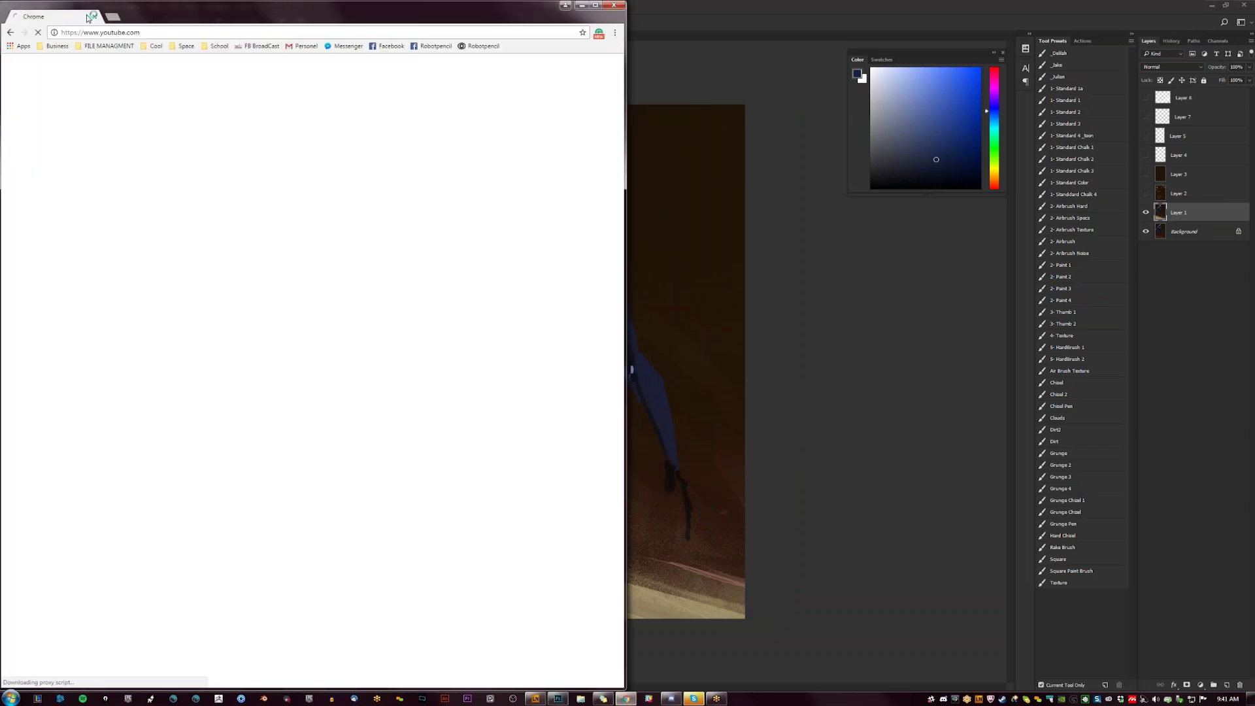
left_click(595, 5)
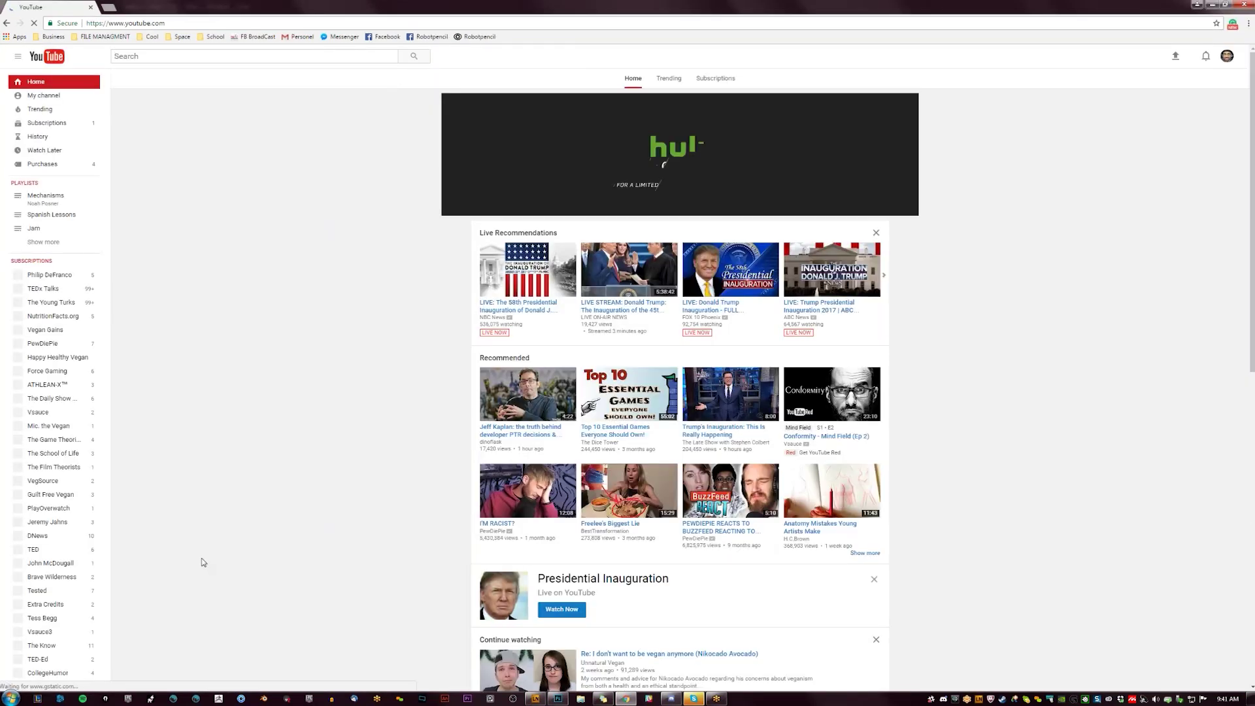
scroll(588, 425, "down", 1)
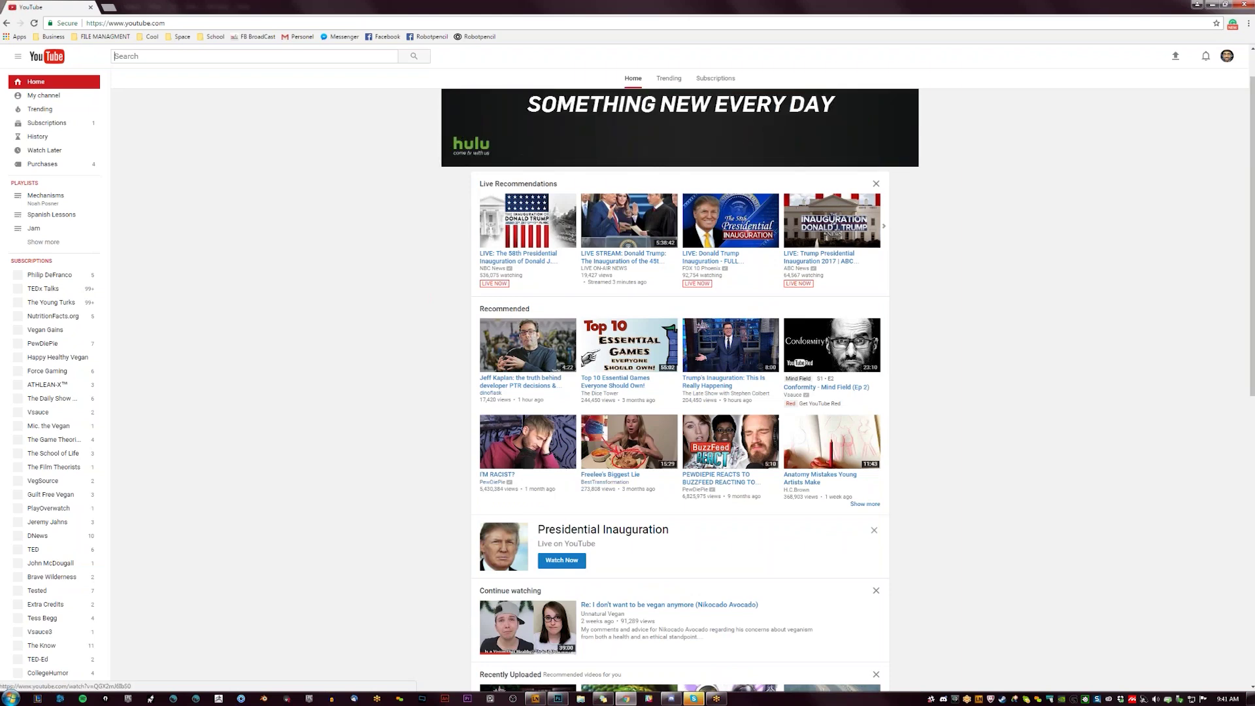
scroll(570, 463, "down", 2)
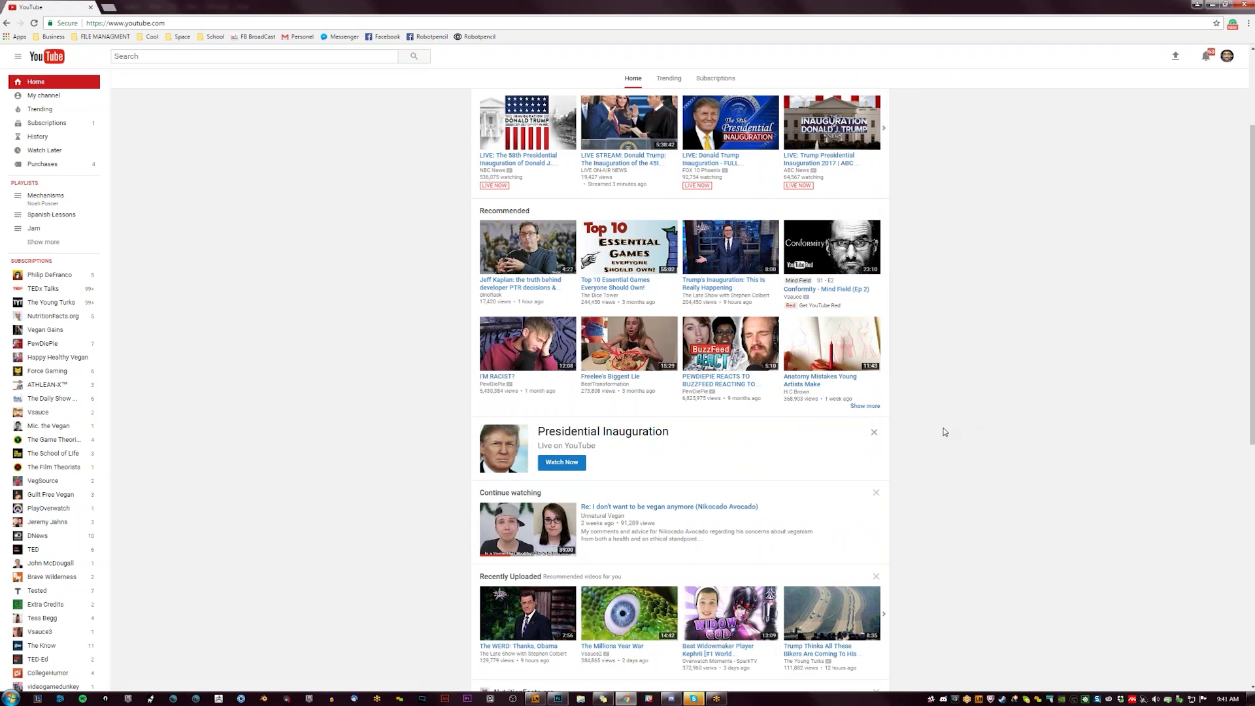
scroll(944, 431, "up", 1)
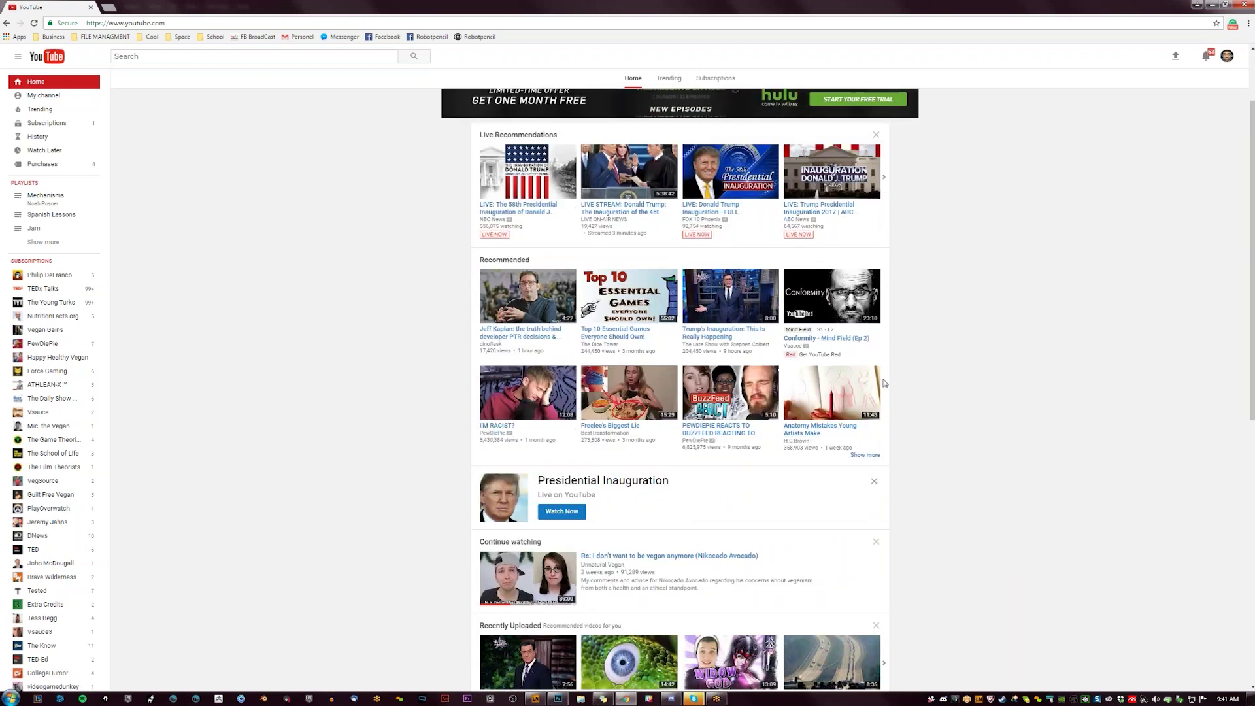
left_click(710, 440)
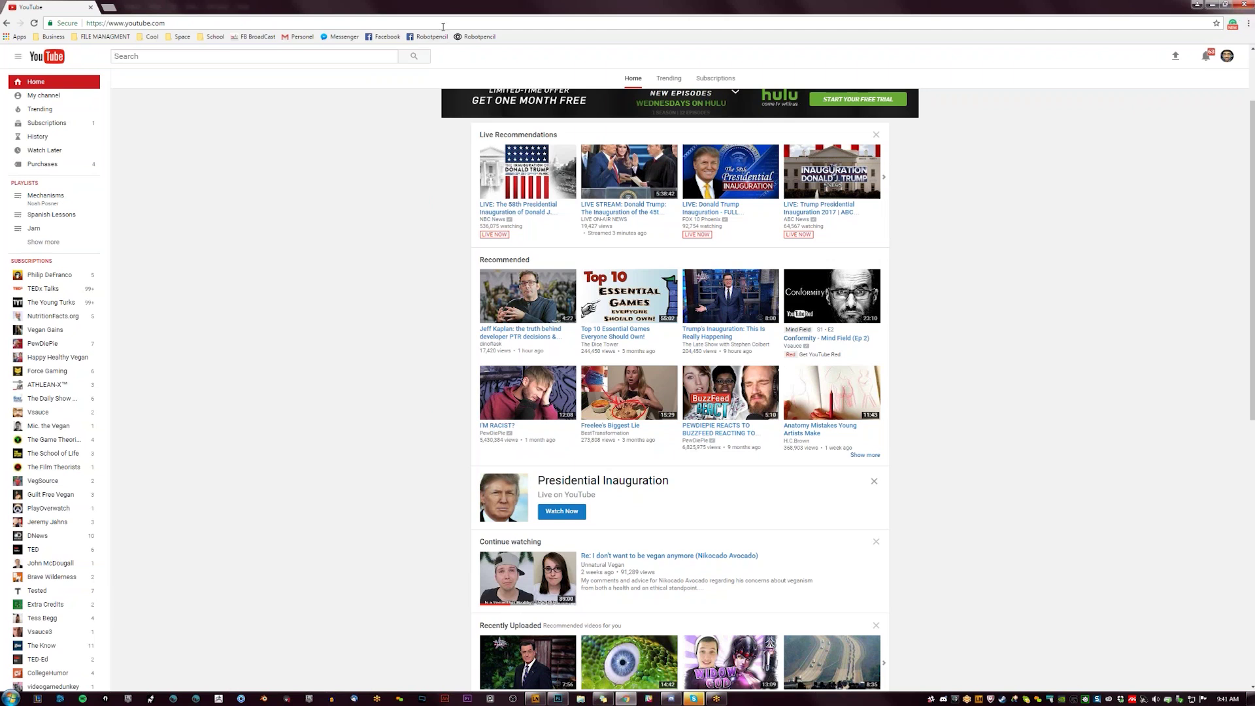
Step: Open the bookmarked Facebook site and browse the posts down the news feed
left_click(383, 37)
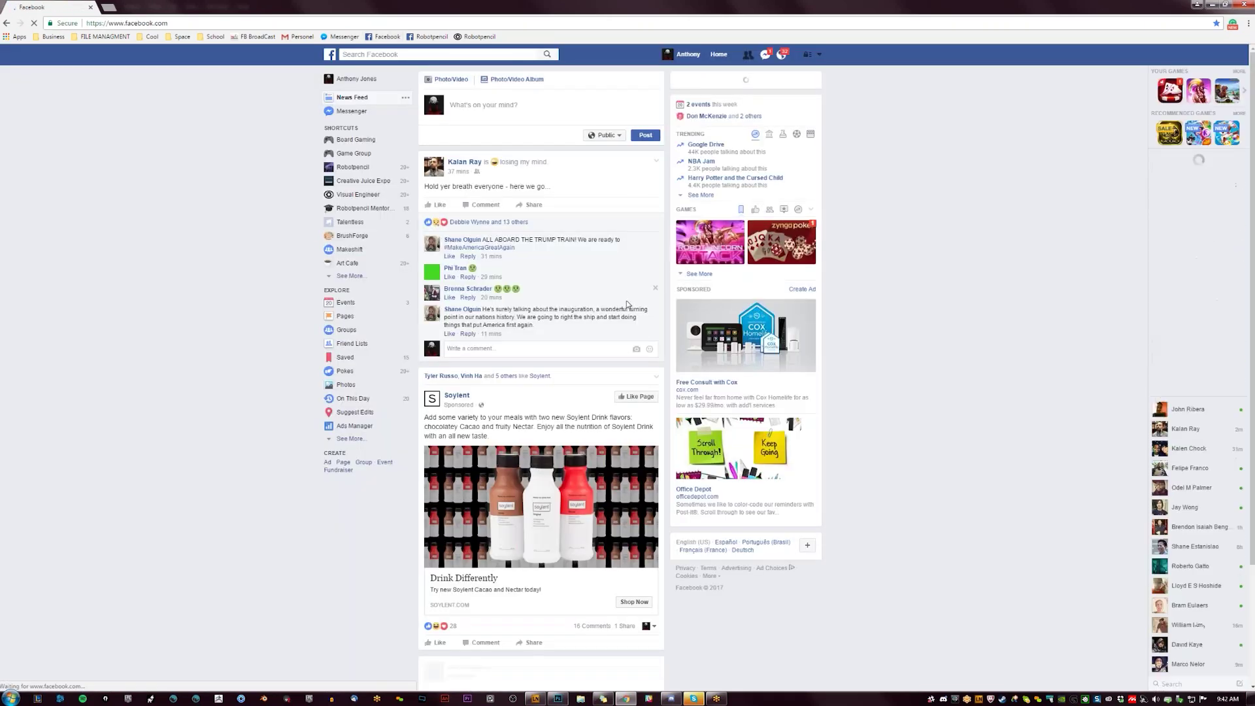
scroll(628, 303, "down", 2)
scroll(625, 304, "down", 12)
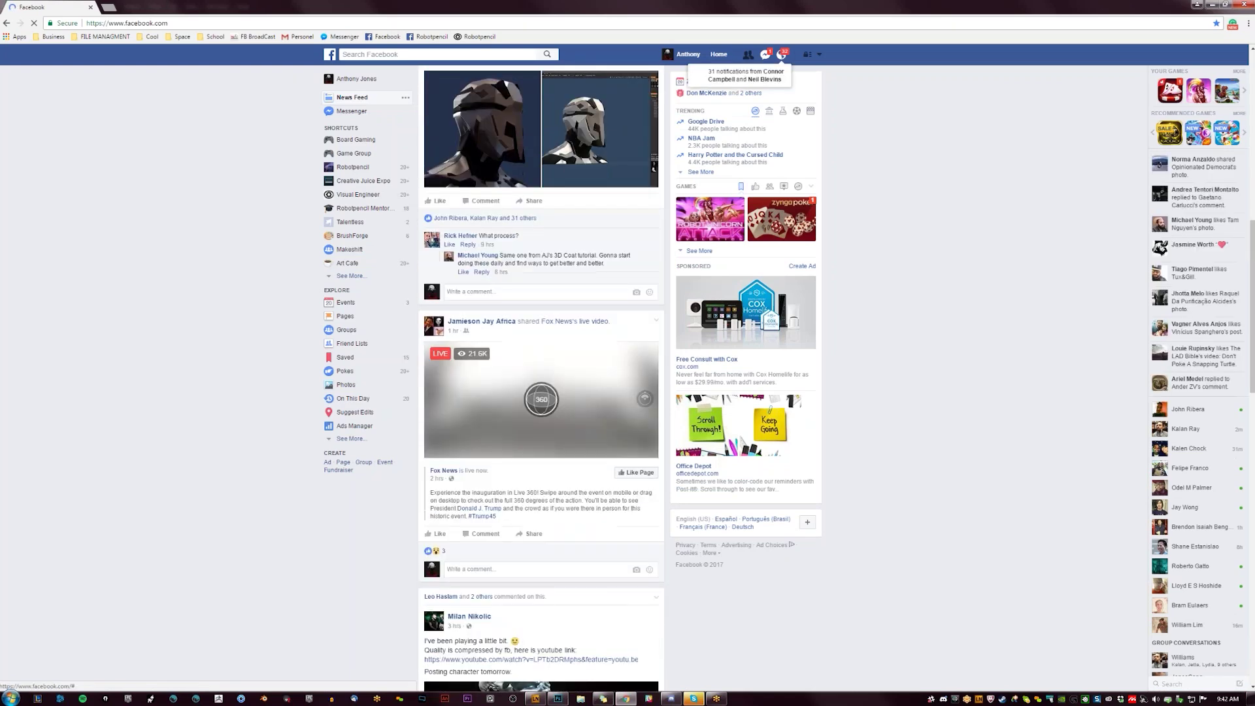
scroll(541, 379, "down", 15)
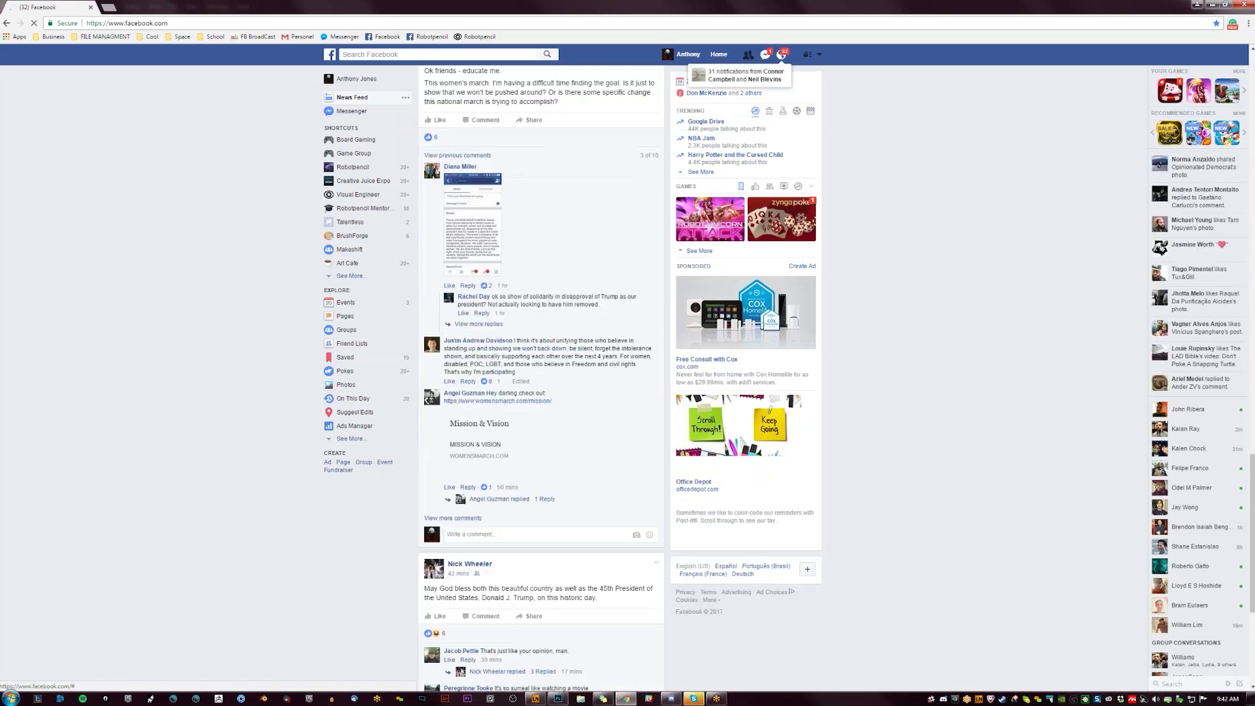
scroll(541, 379, "down", 5)
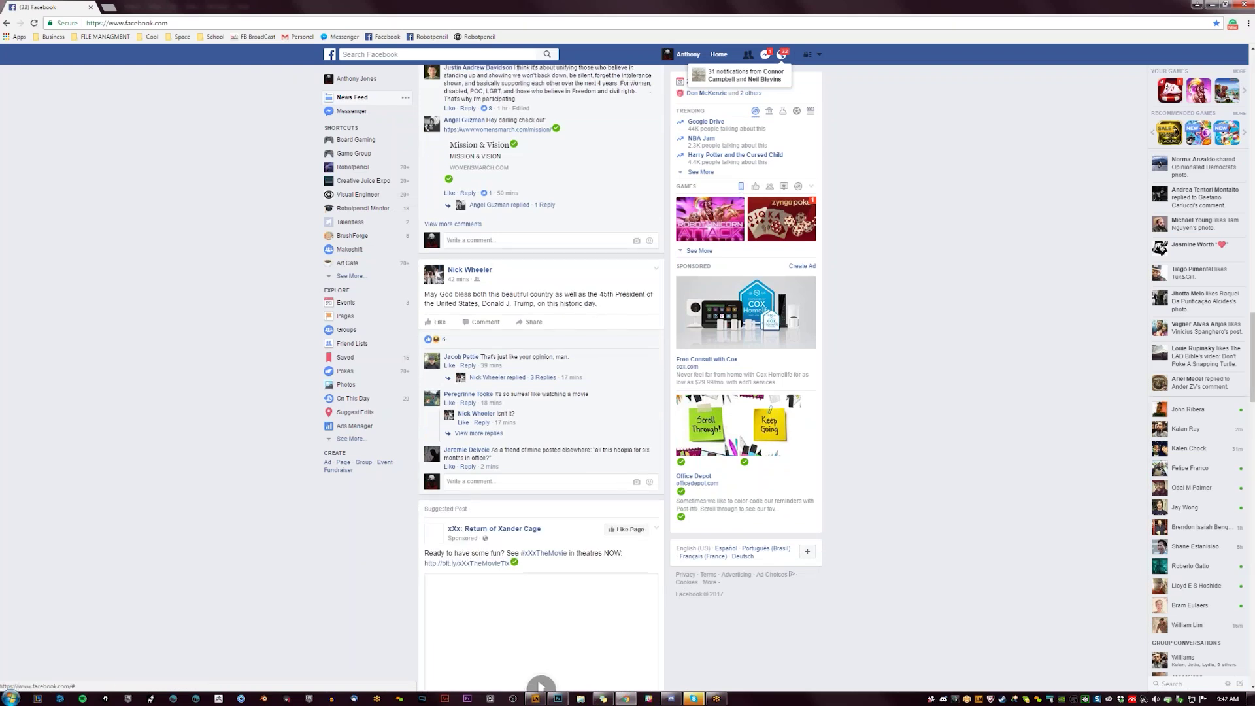
scroll(548, 319, "up", 3)
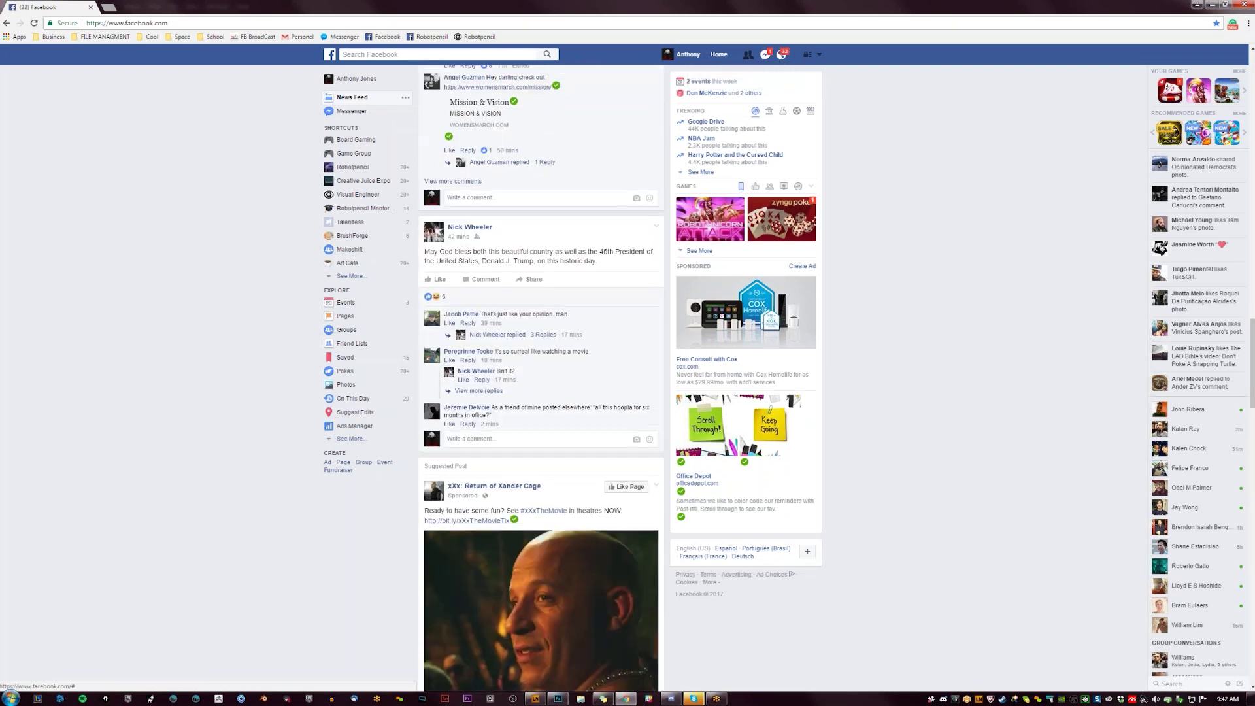
scroll(689, 335, "down", 8)
scroll(689, 335, "down", 15)
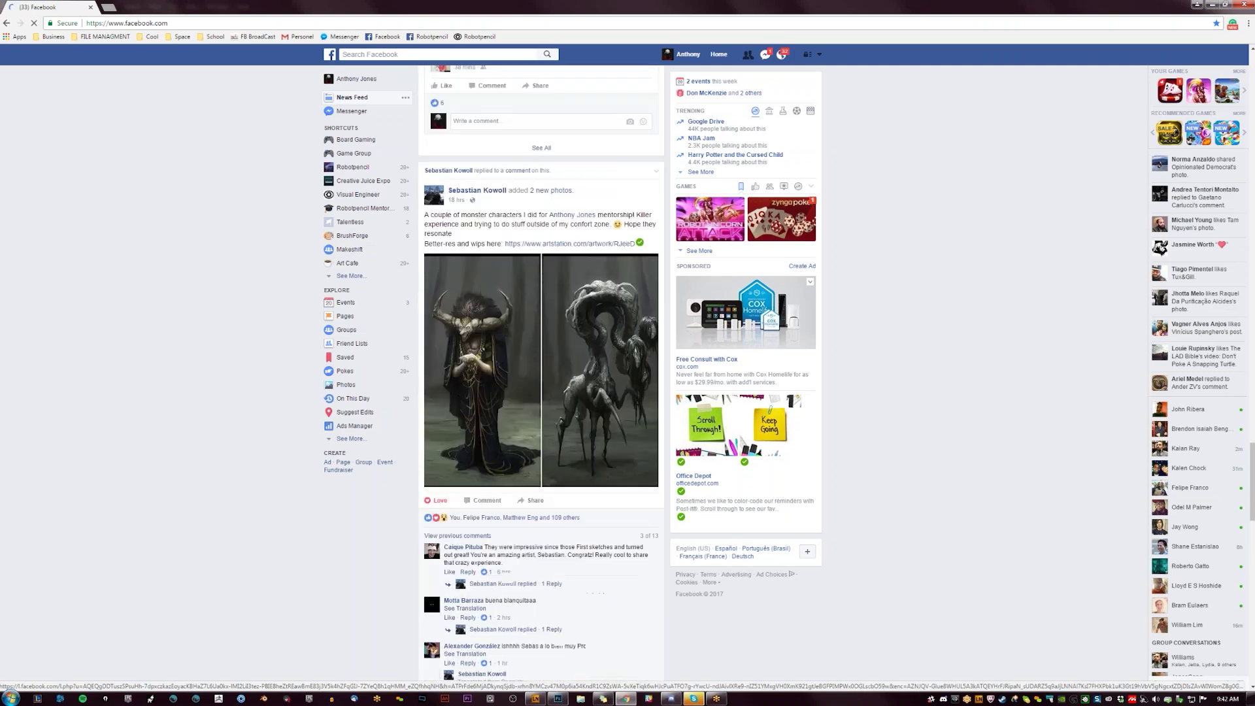
scroll(688, 335, "down", 10)
scroll(687, 336, "down", 17)
scroll(686, 337, "down", 8)
scroll(685, 336, "down", 18)
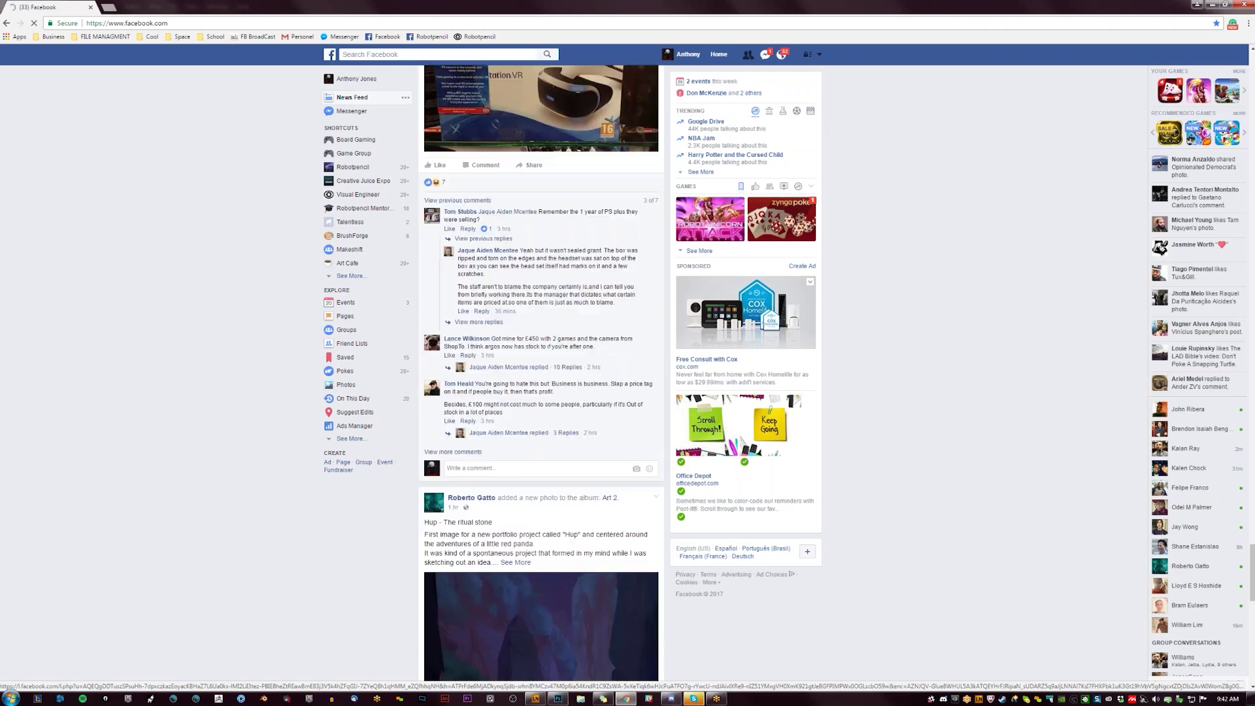
scroll(541, 373, "down", 18)
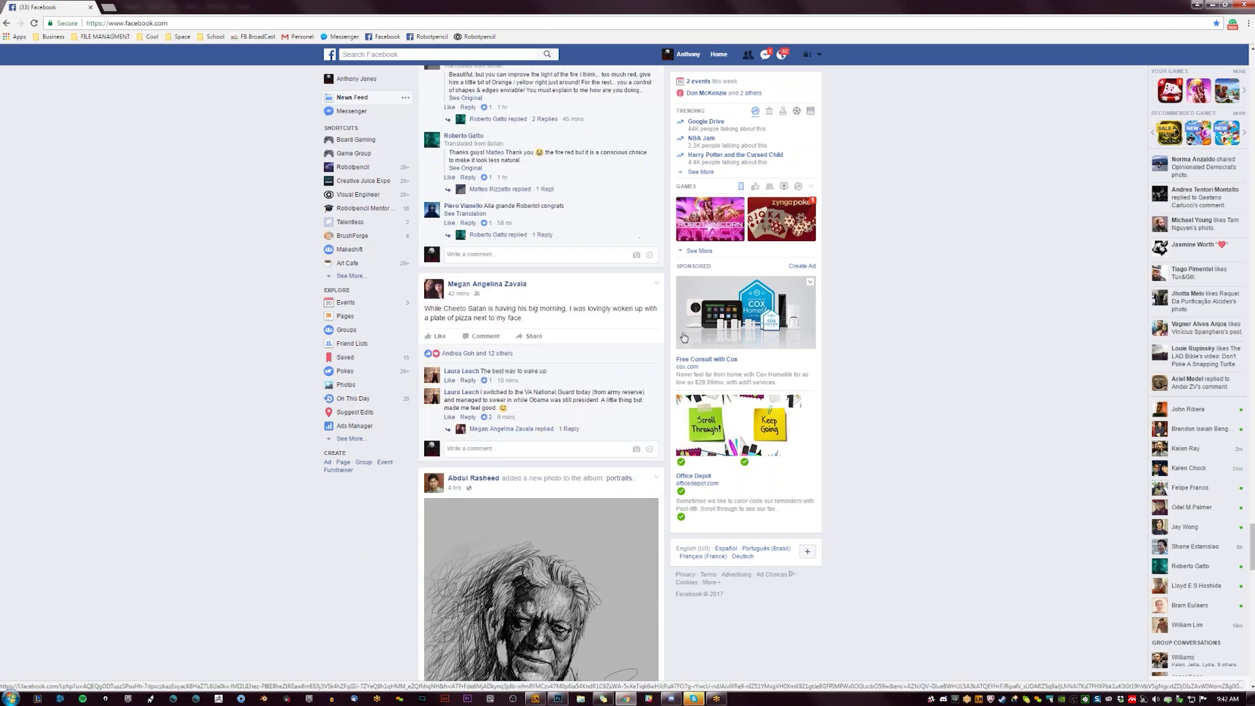
scroll(541, 372, "down", 15)
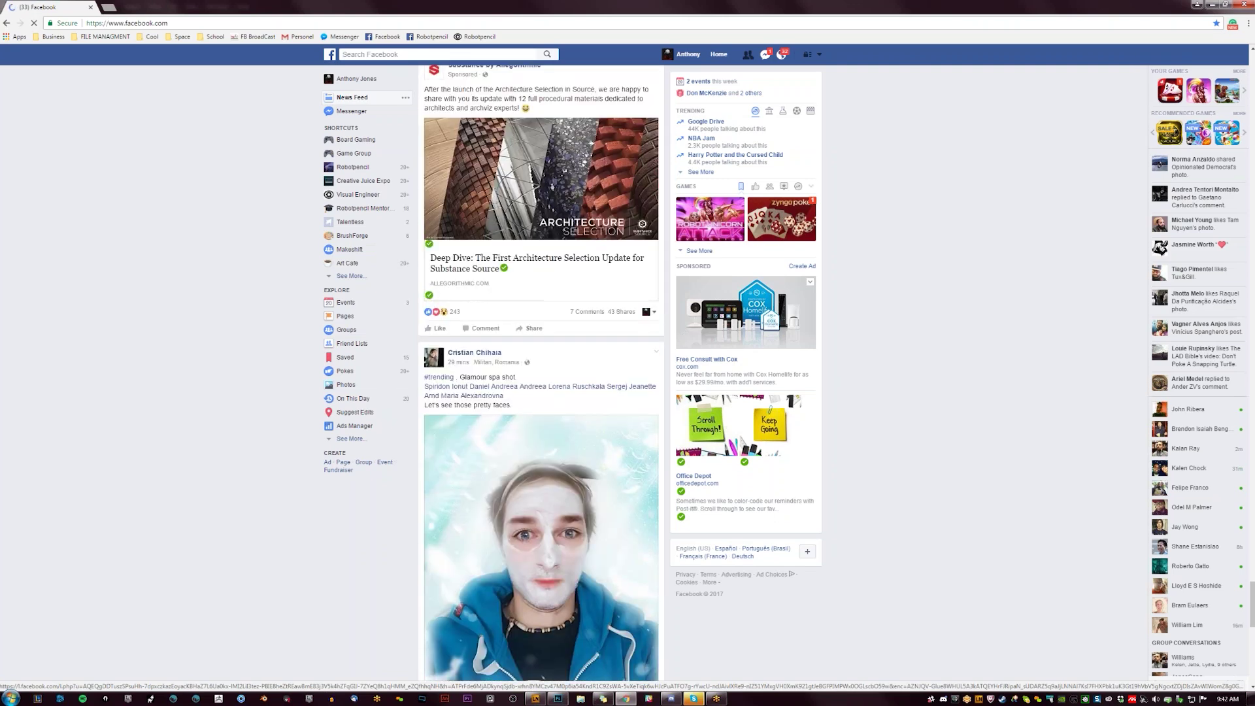
Step: Browse further down the Facebook news feed, looking through the artwork, photo and video posts
scroll(753, 385, "up", 5)
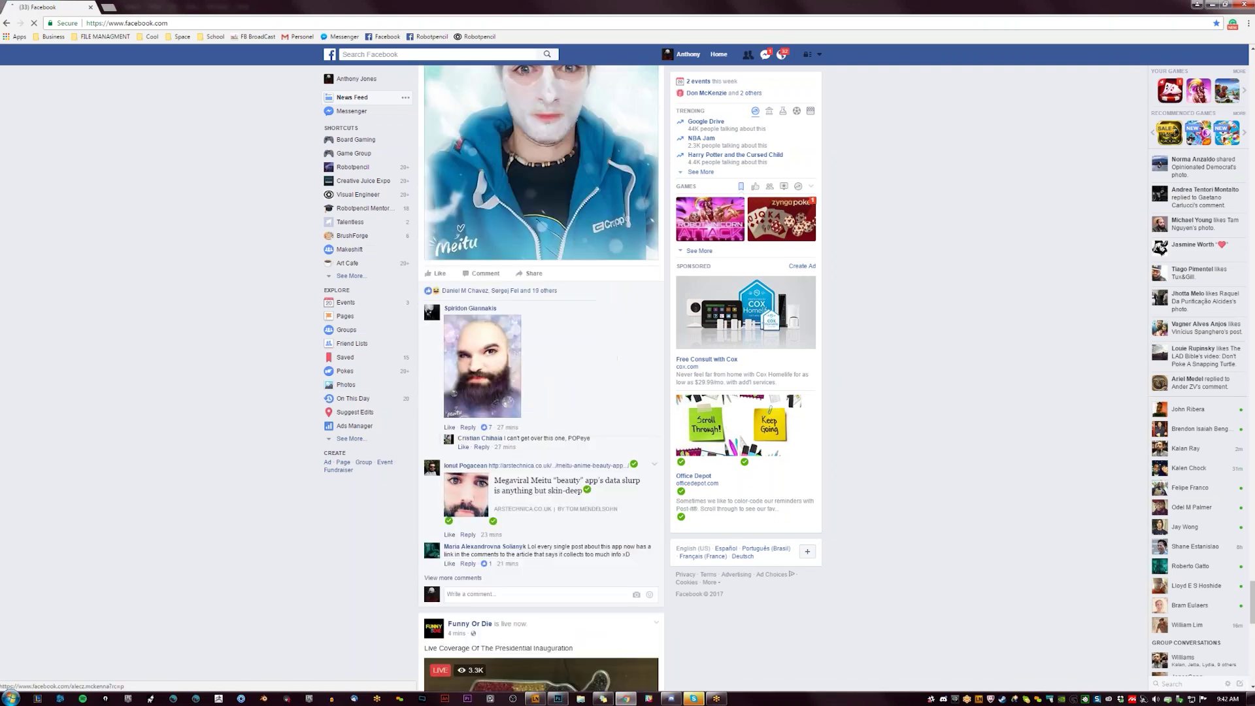
scroll(754, 386, "down", 16)
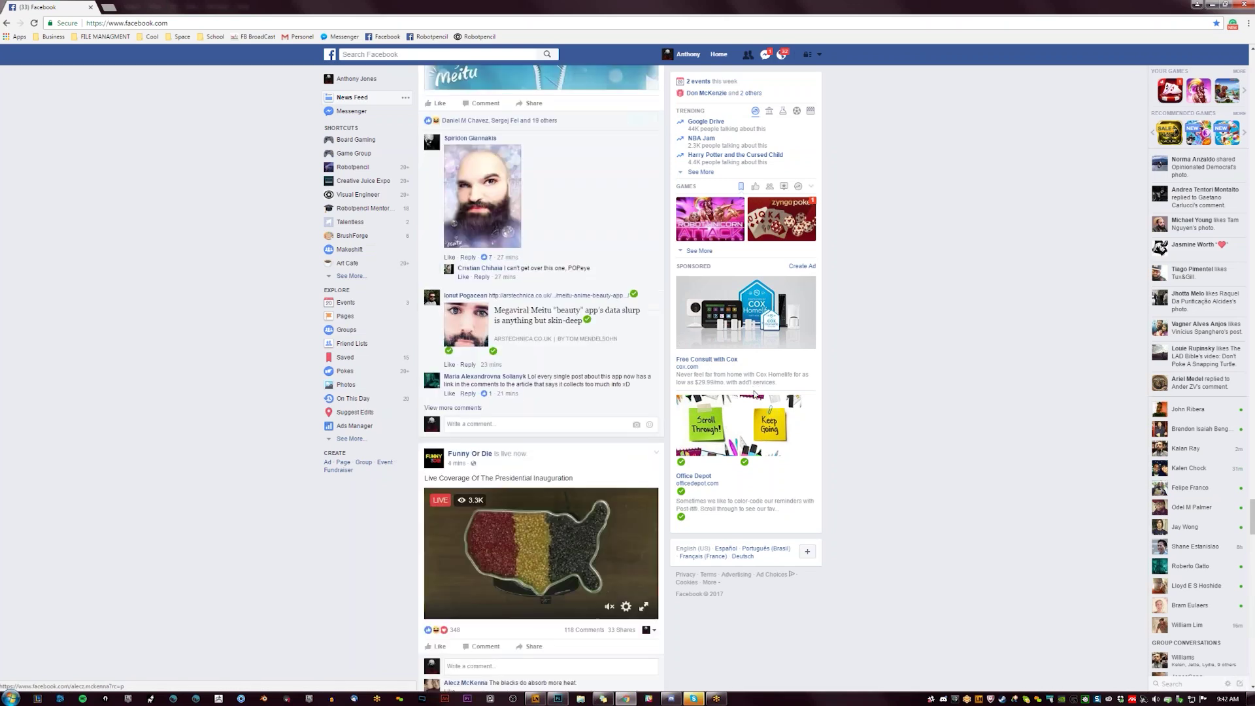
scroll(733, 393, "down", 13)
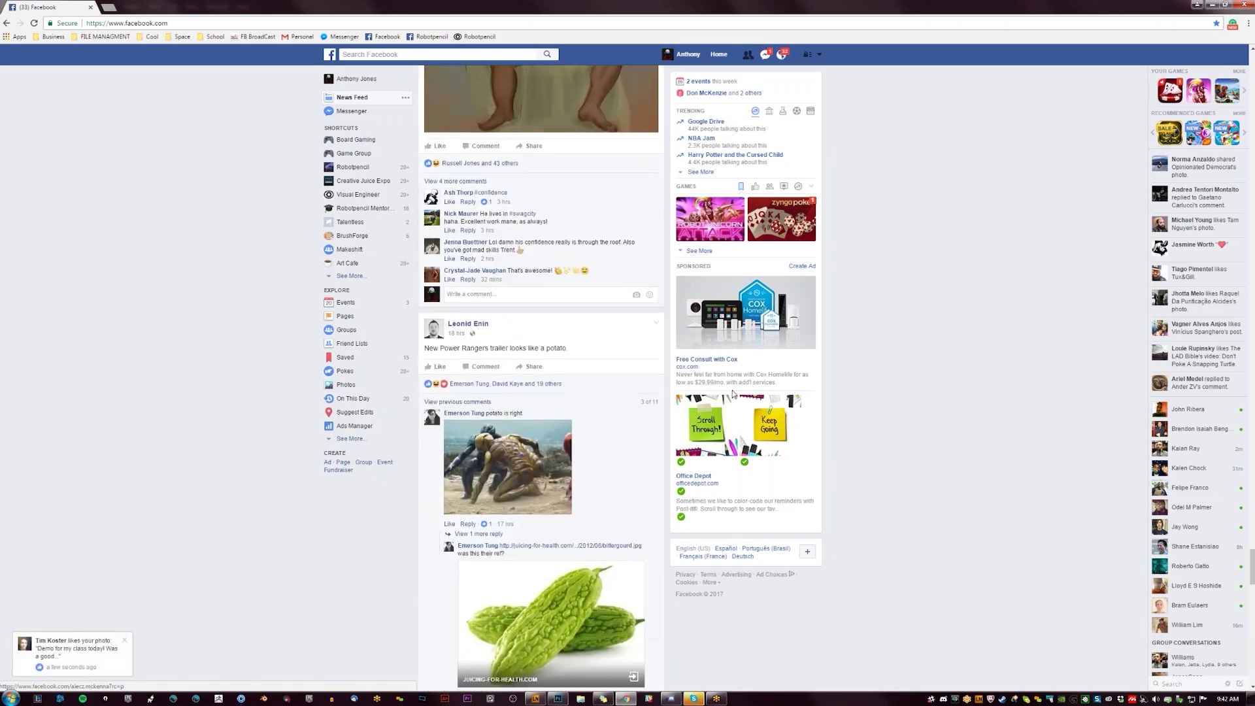
scroll(733, 393, "down", 12)
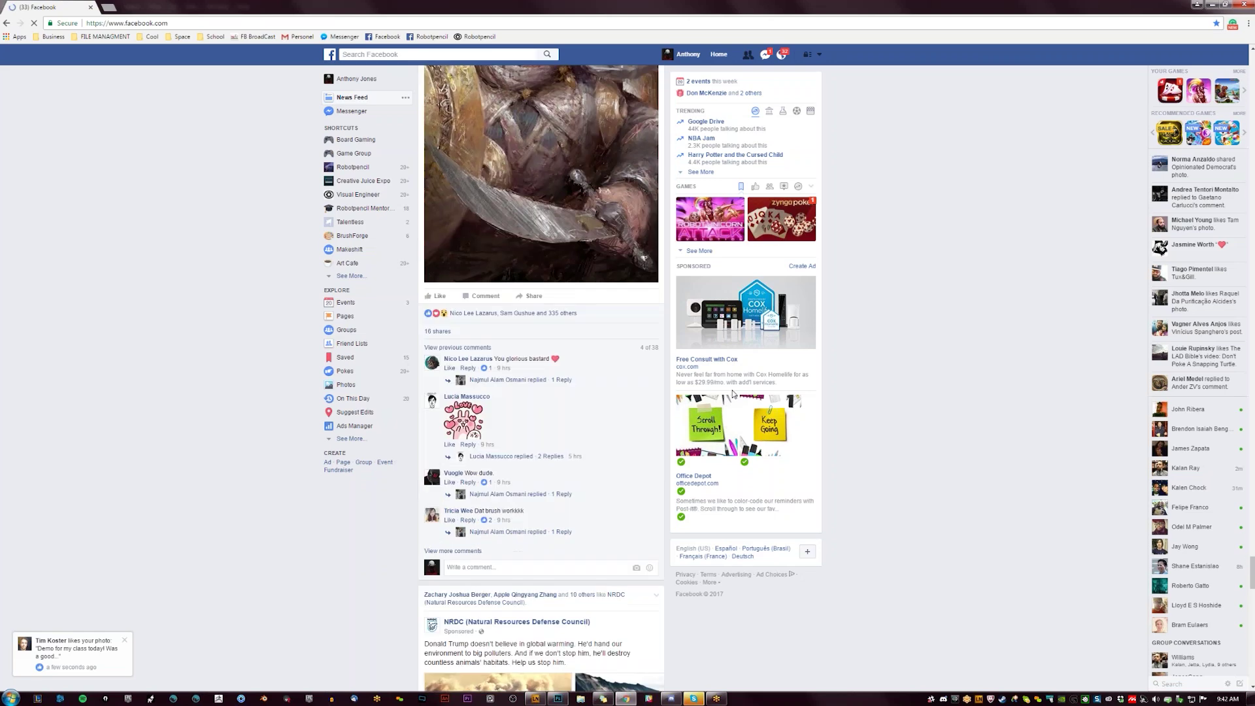
scroll(732, 393, "down", 15)
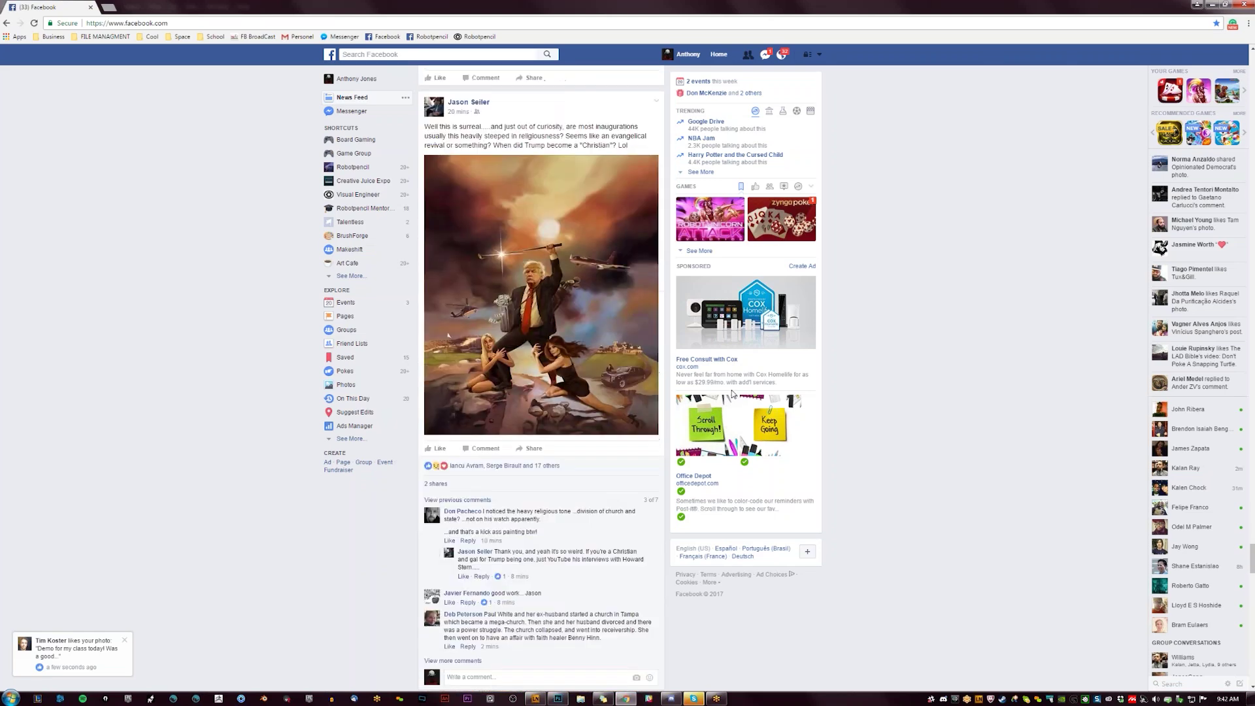
scroll(728, 396, "down", 2)
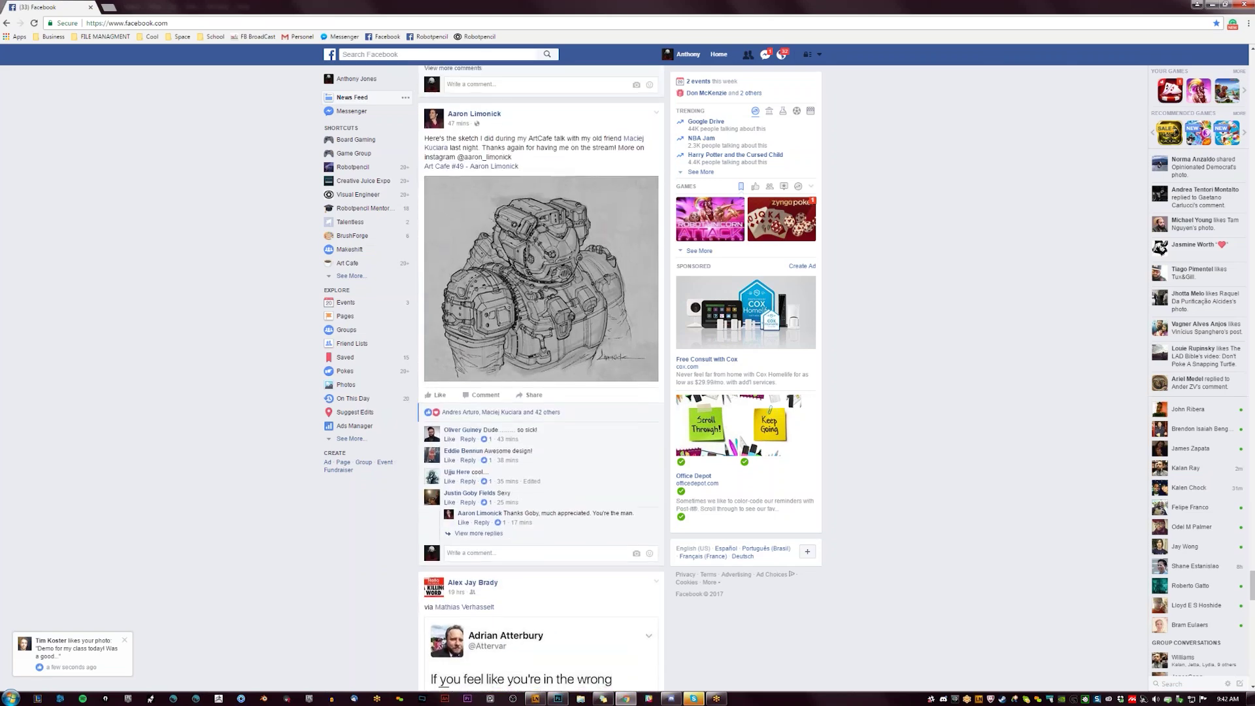
scroll(668, 397, "down", 15)
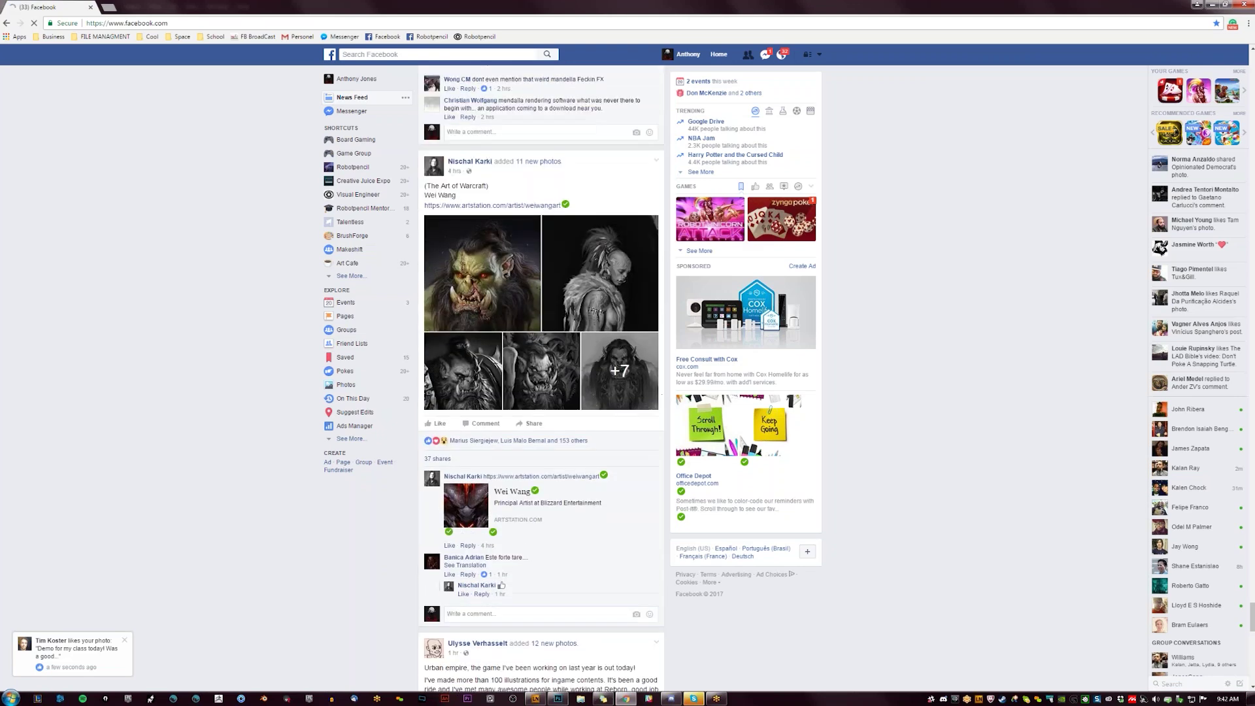
scroll(541, 379, "down", 20)
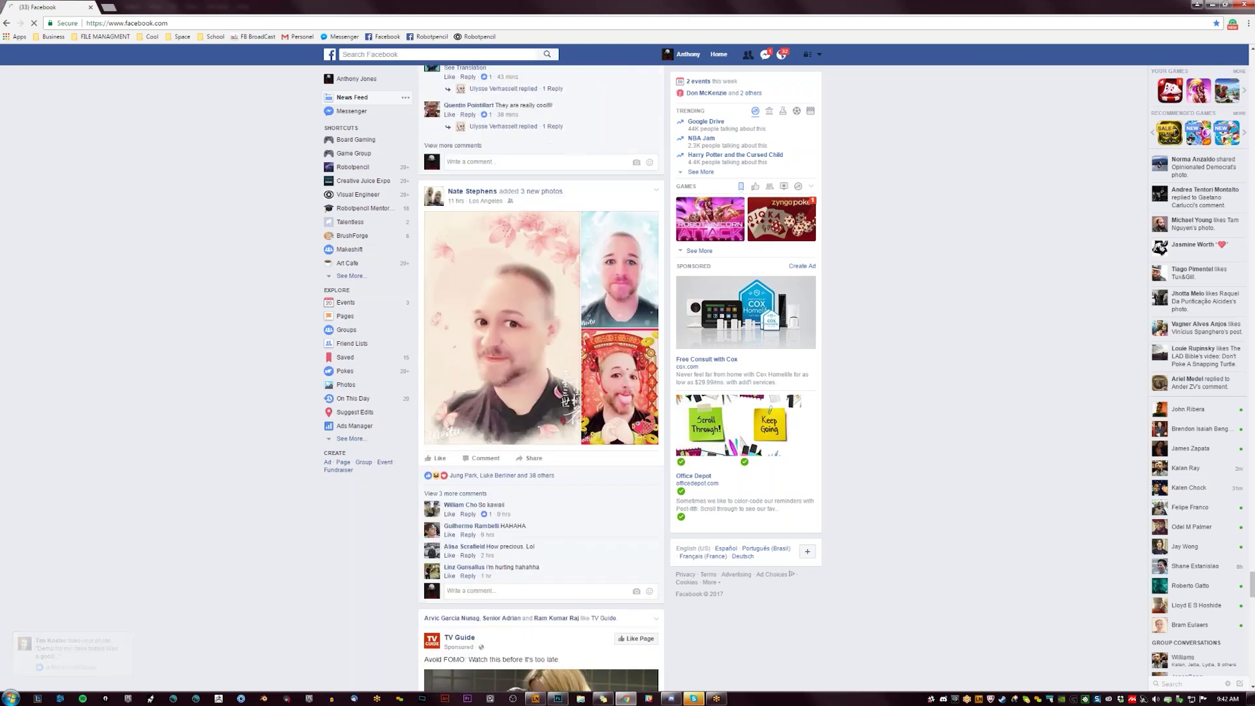
scroll(541, 379, "down", 8)
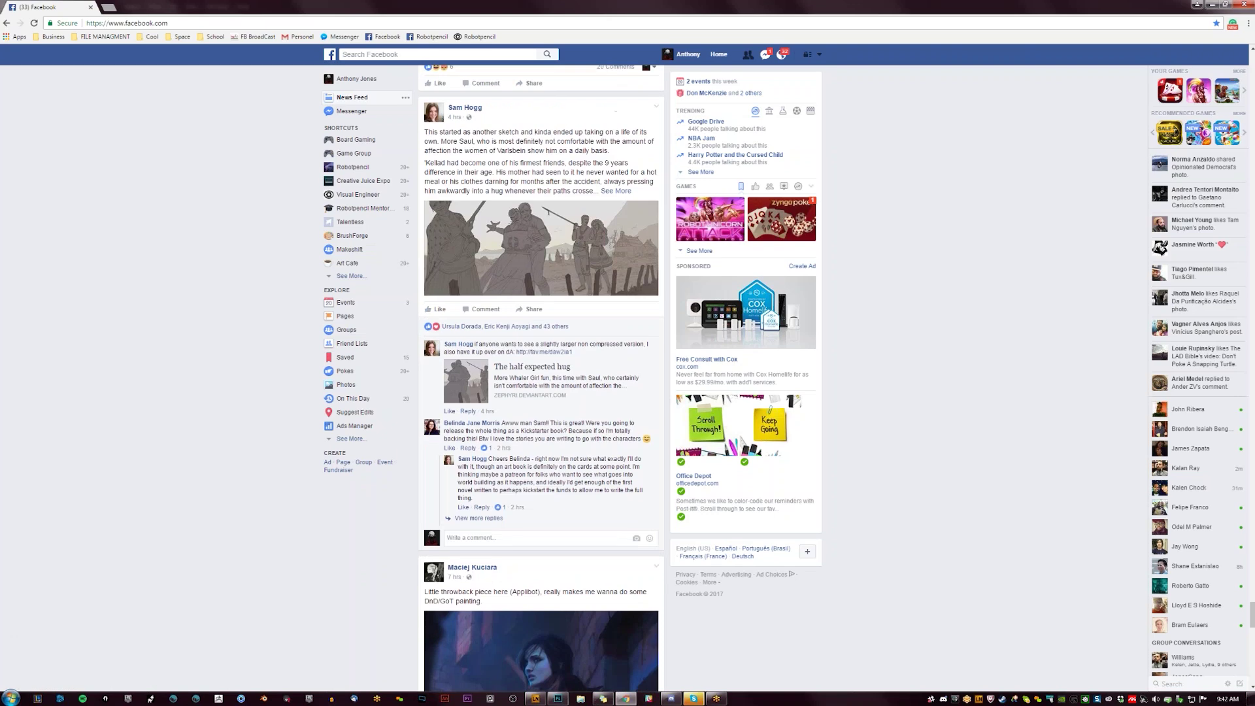
scroll(661, 393, "down", 15)
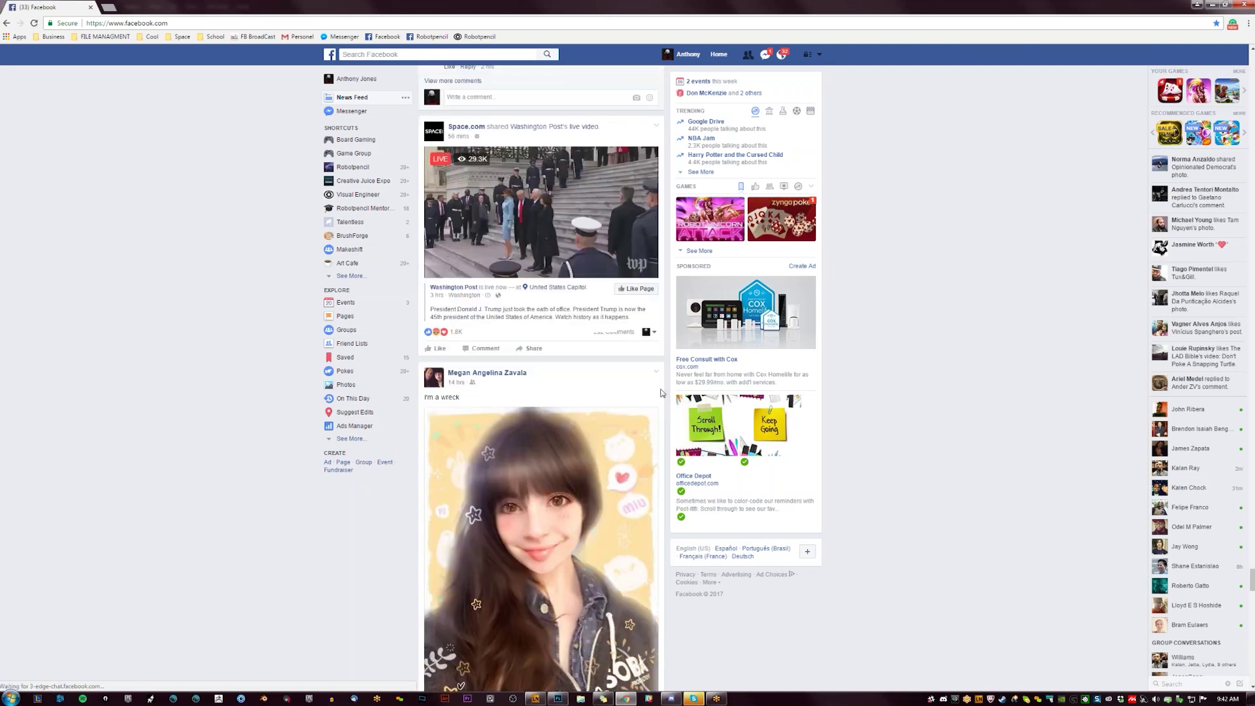
scroll(662, 392, "down", 4)
scroll(661, 393, "down", 9)
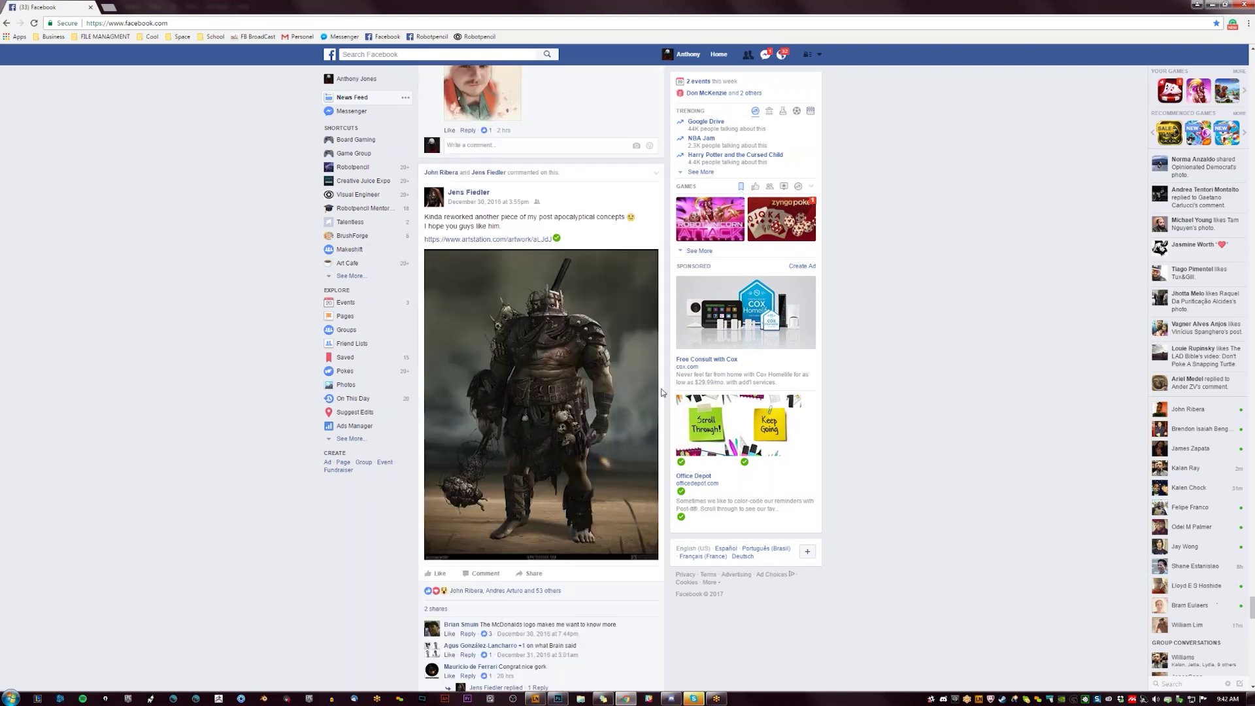
scroll(668, 396, "up", 4)
scroll(668, 397, "up", 4)
scroll(627, 230, "down", 15)
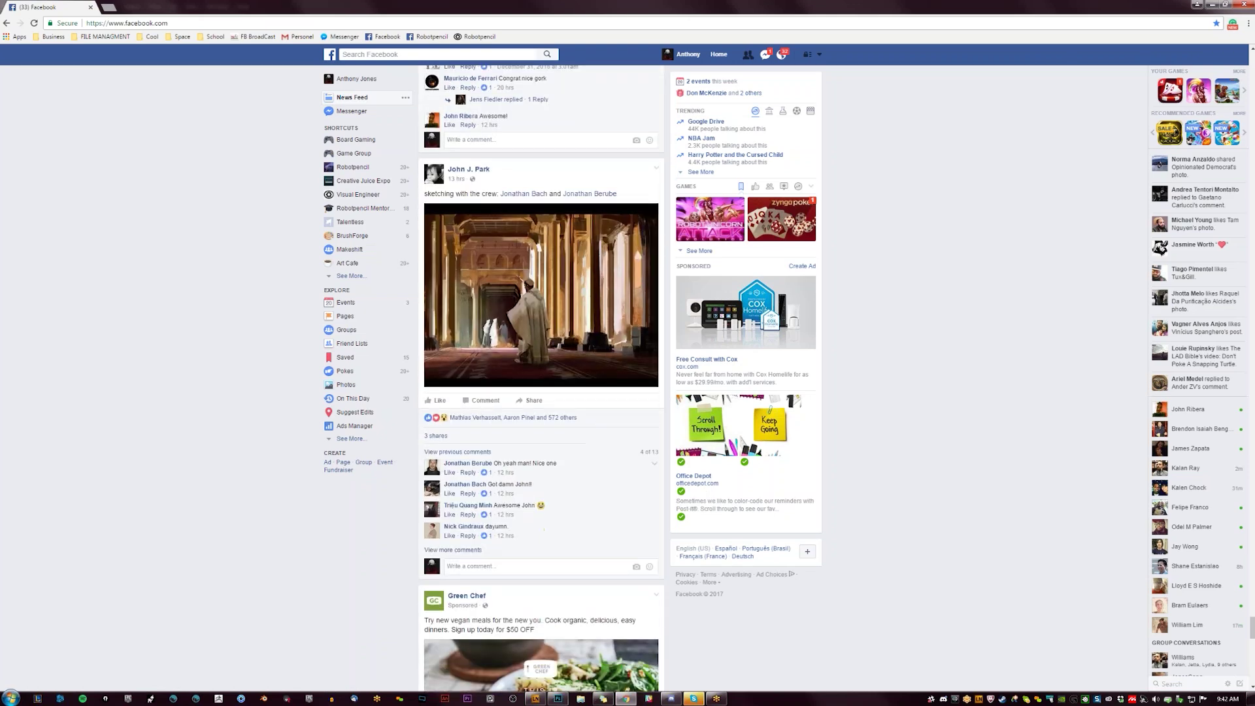
scroll(985, 347, "down", 4)
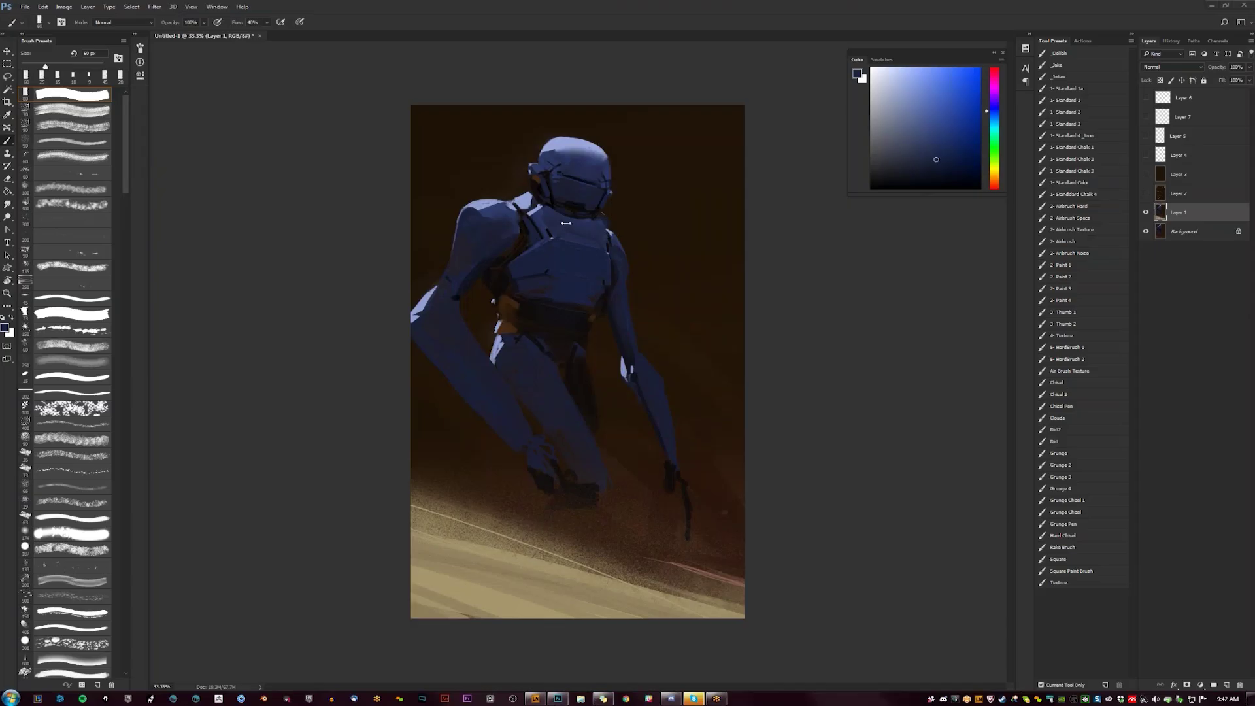
Step: Switch back to Photoshop, mirror the canvas and add fine black lines along the chest edge and shoulder with a 20 px brush
key("ctrl+shift+h")
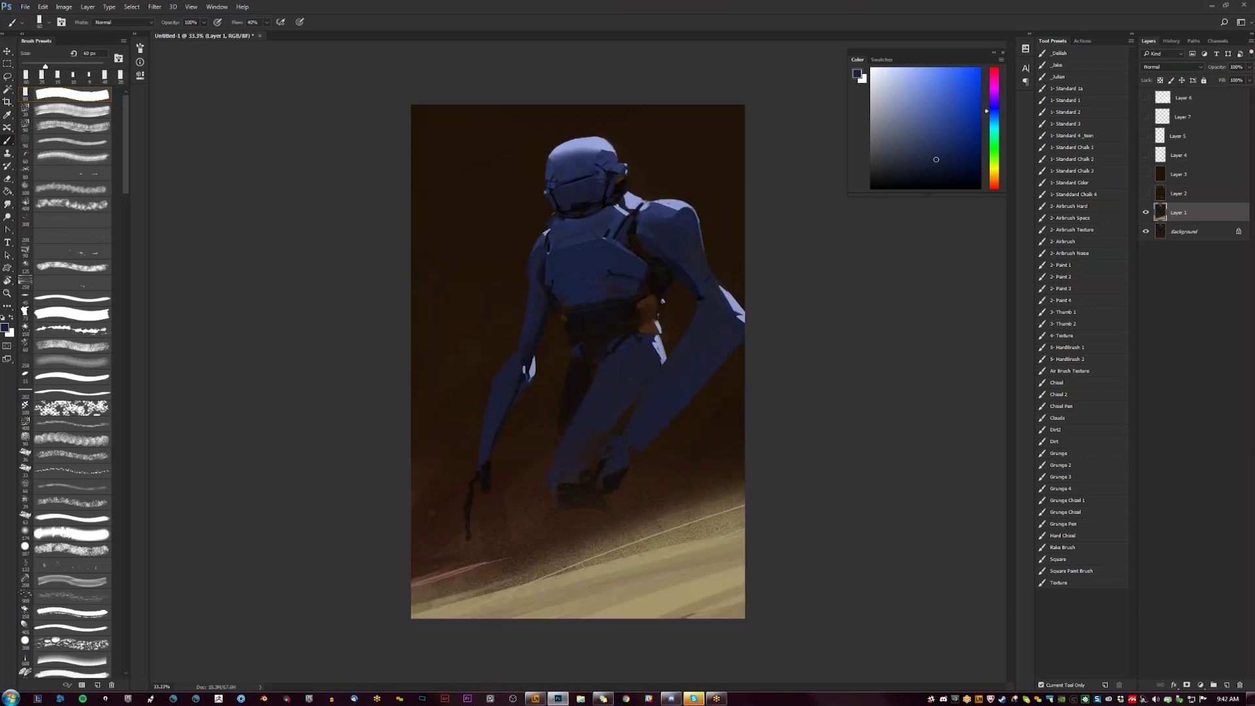
key("d")
left_click_drag(545, 247, 540, 264)
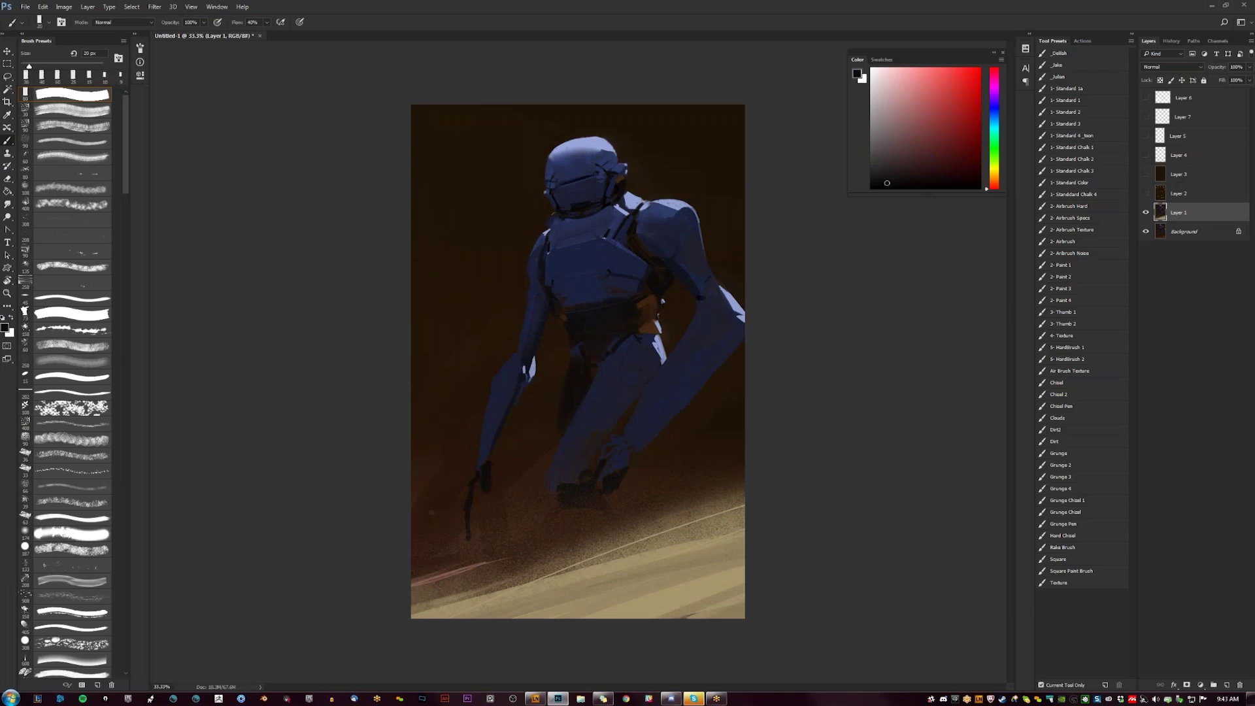
left_click_drag(681, 233, 693, 228)
key("ctrl+shift+h")
key("[")
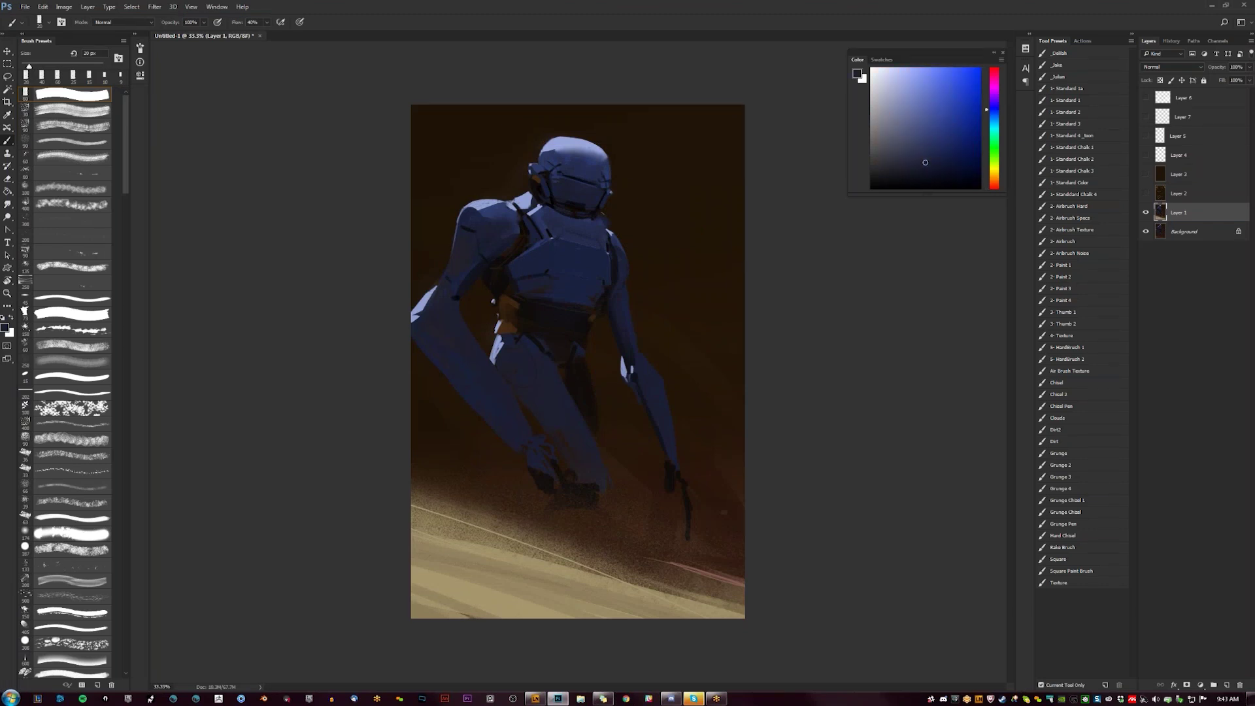
Step: Define the seams and lower edge of the chest plate with black and sampled dark tones, and flip the canvas
left_click(539, 290, "alt")
left_click(559, 309, "alt")
key("bracketright")
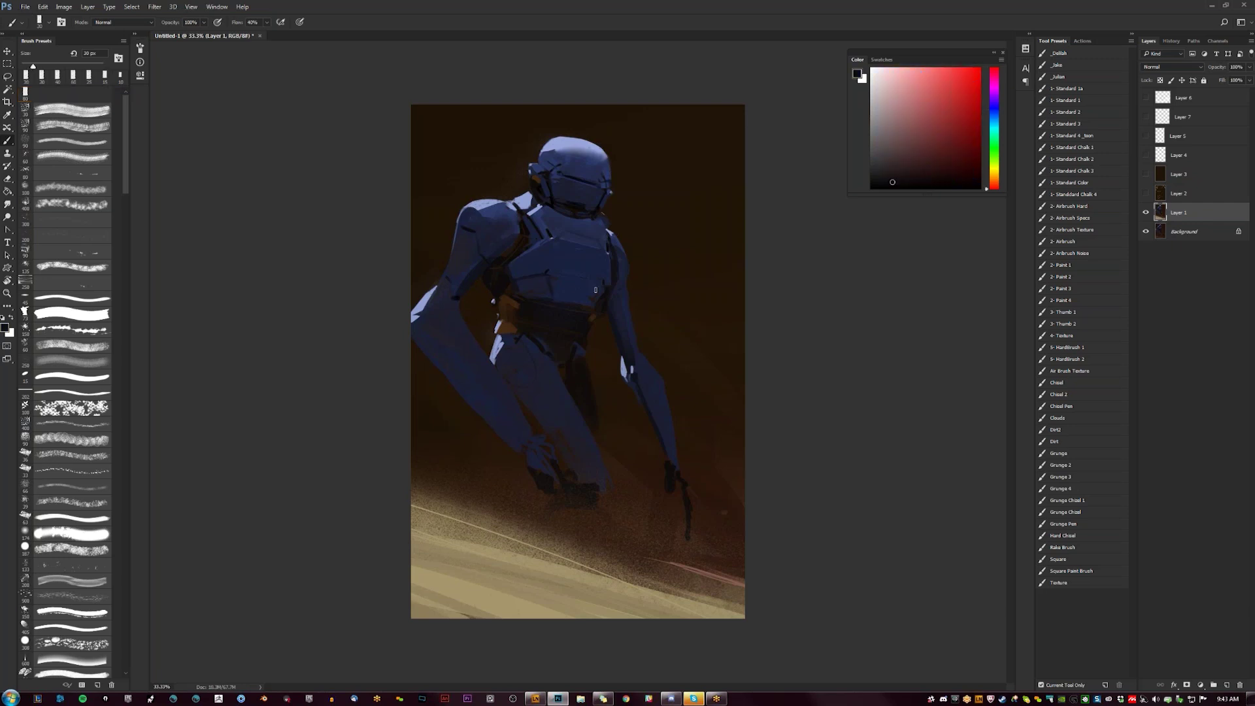
left_click(561, 287, "alt")
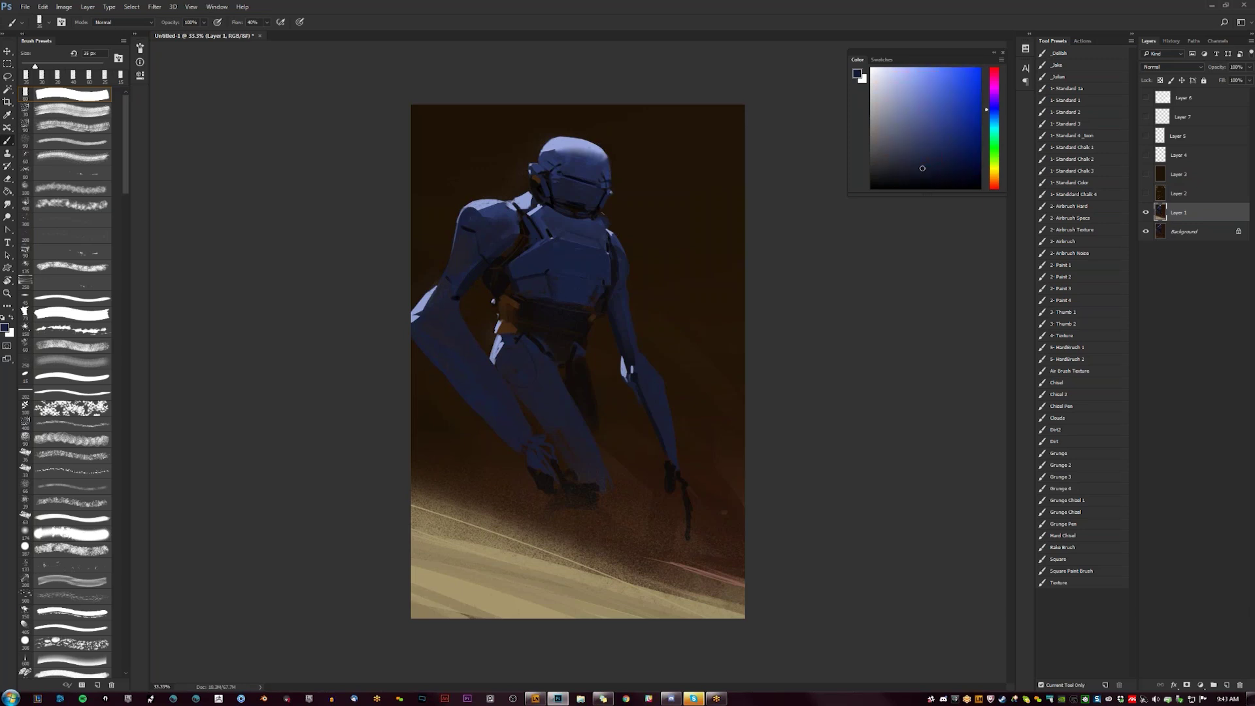
key("d")
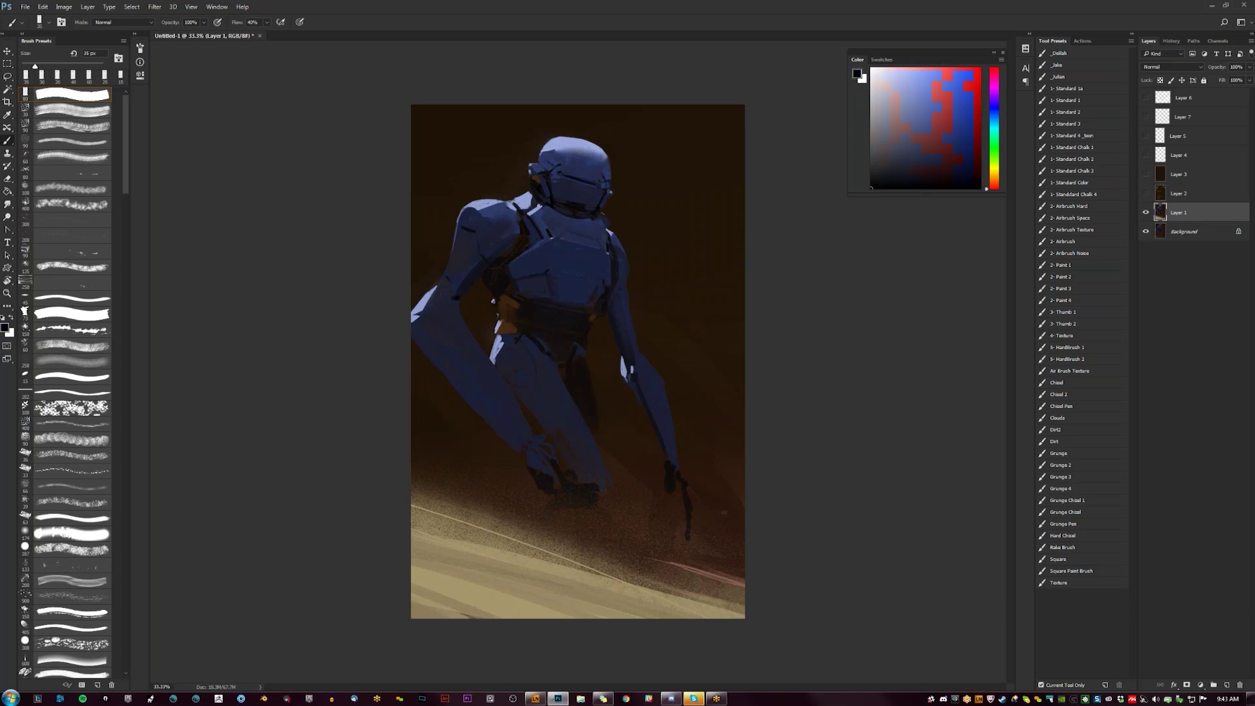
key("bracketleft")
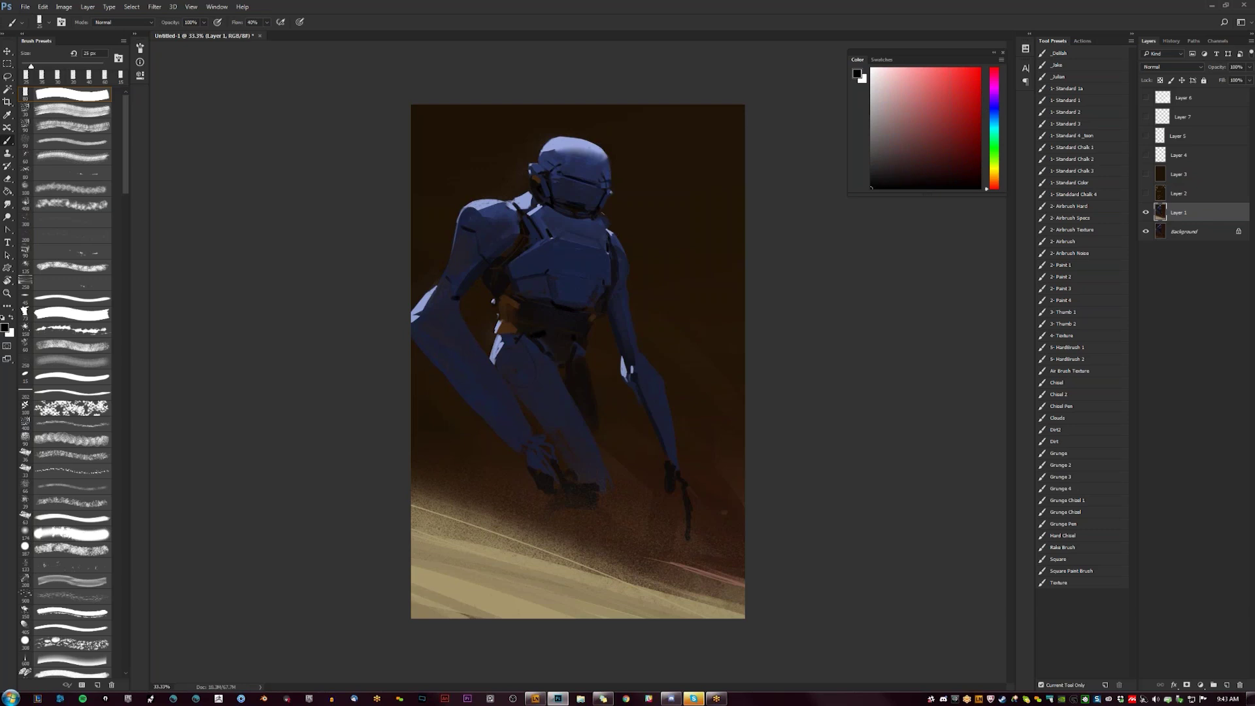
key("ctrl+shift+h")
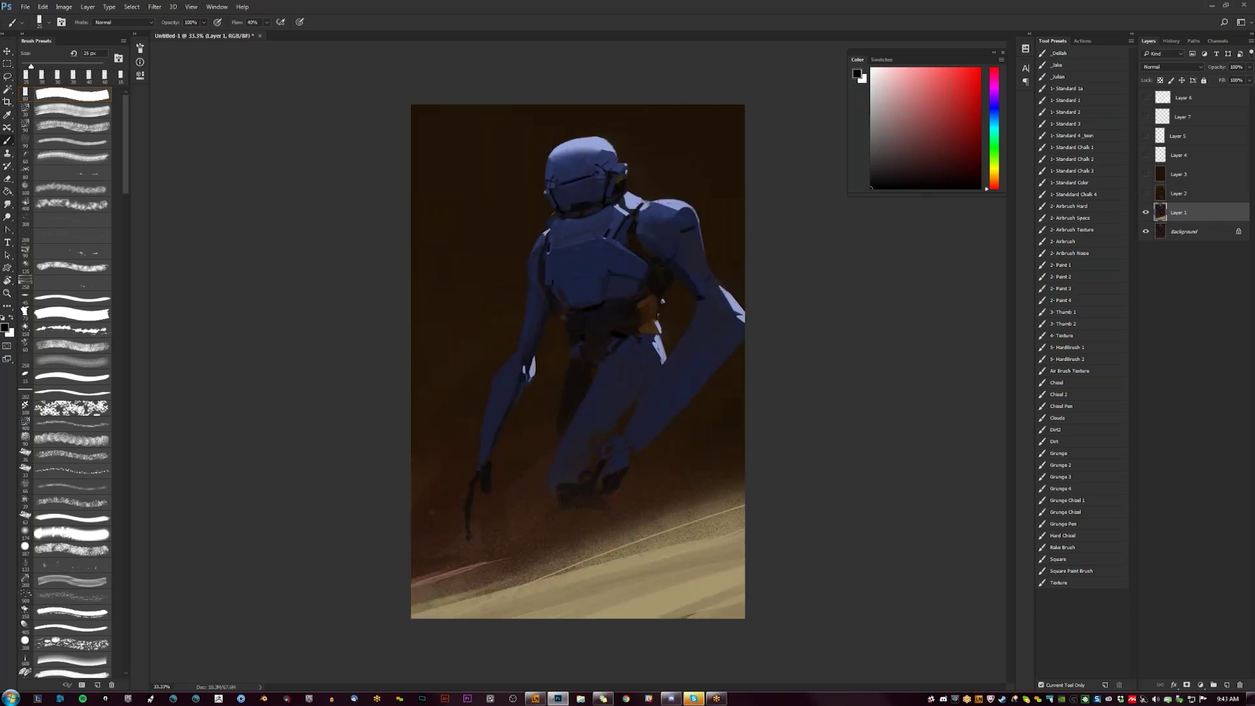
Step: Break up the orange side of the waist and the underarm edge with sampled dark browns and a 15 px brush
left_click(637, 304, "alt")
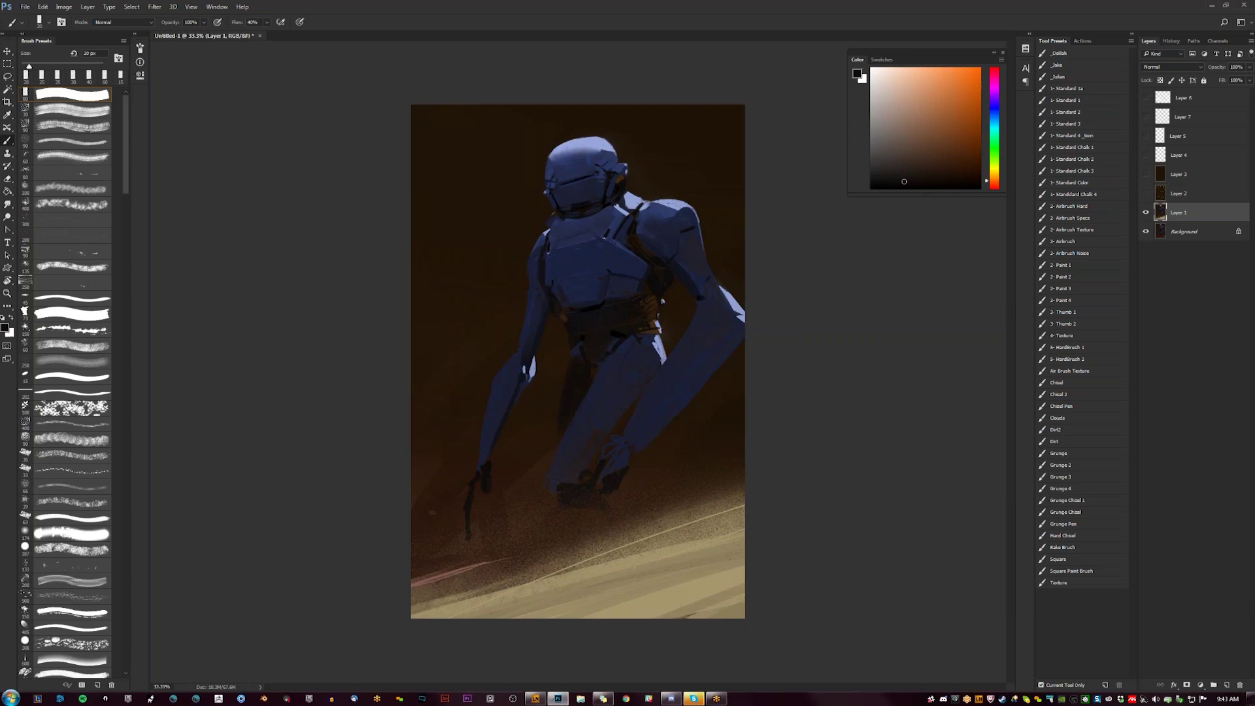
left_click(647, 302, "alt")
key("[")
key("ctrl+shift+h")
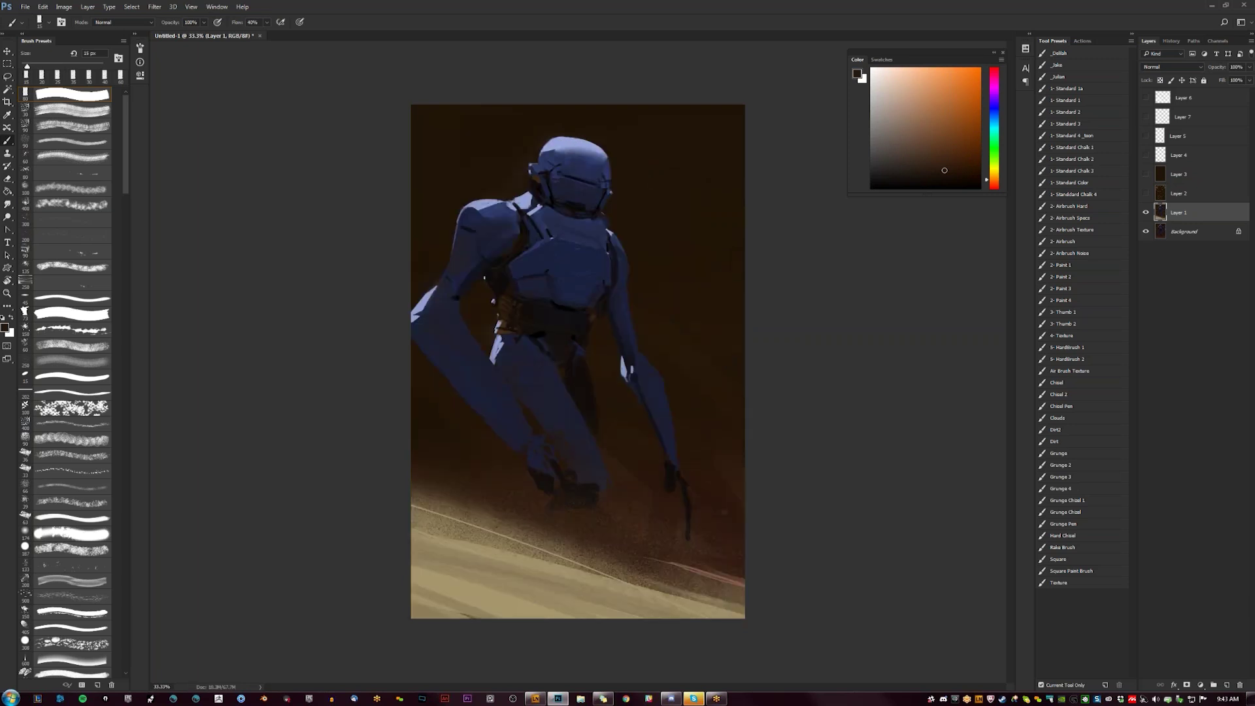
left_click_drag(494, 274, 484, 294)
Step: Cover the bright rim on the hip with dark blue sampled from the thigh and enlarge the brush to 45 px
left_click(506, 349, "alt")
left_click_drag(502, 347, 491, 361)
key("bracketright")
key("bracketright")
key("bracketright")
key("bracketright")
key("bracketright")
key("bracketright")
key("bracketright")
key("bracketright")
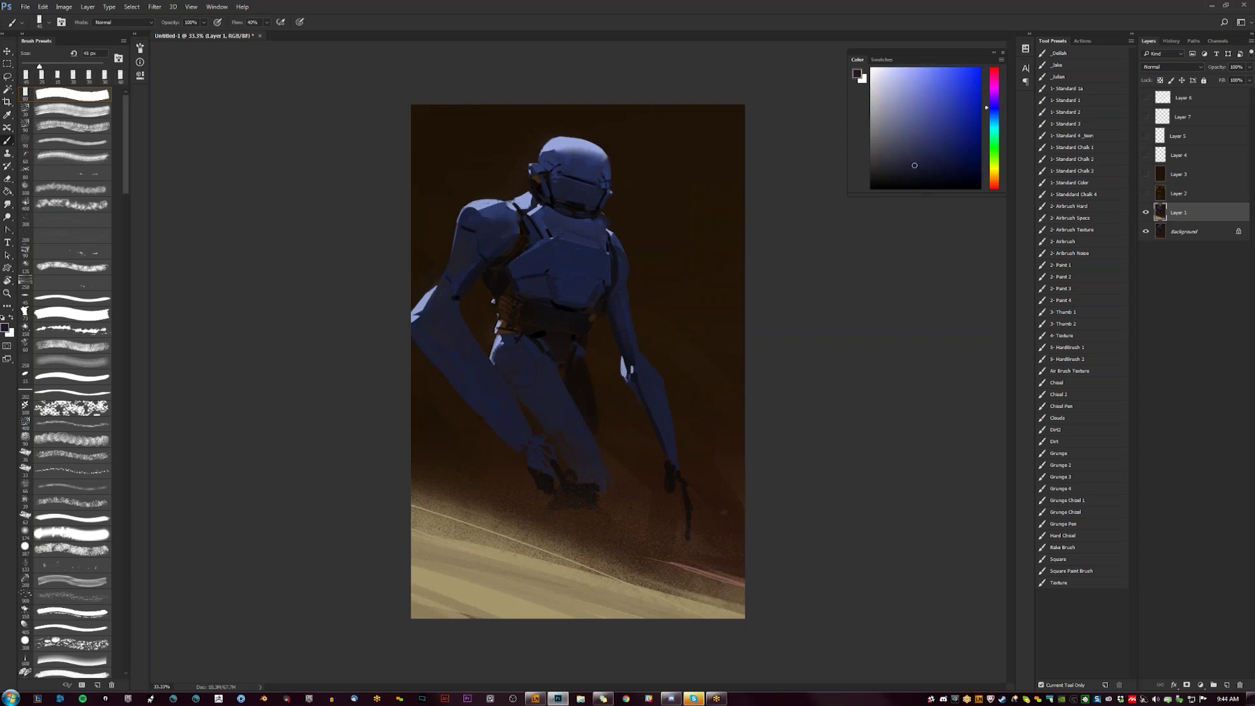
Step: Shade the top of the helmet with sampled blues, using a large brush of up to 80 px
left_click(498, 207, "alt")
key("bracketright")
key("bracketright")
key("bracketright")
key("bracketright")
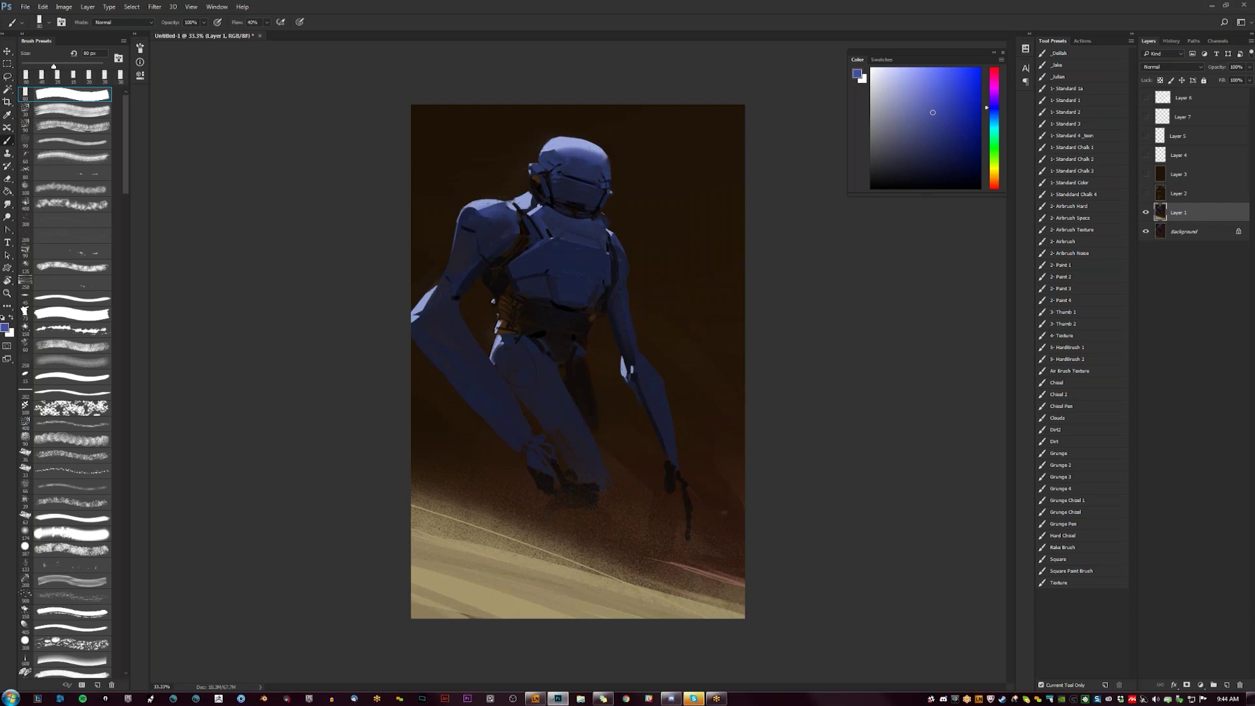
left_click(567, 172, "alt")
left_click_drag(592, 164, 569, 149)
key("bracketleft")
left_click(578, 157, "alt")
left_click_drag(596, 156, 573, 152)
Step: Flip the canvas horizontally, check the whole figure at reduced size and sample a blue from the helmet
key("z")
left_click(578, 158, "alt")
left_click(578, 158, "alt")
key("ctrl+shift+h")
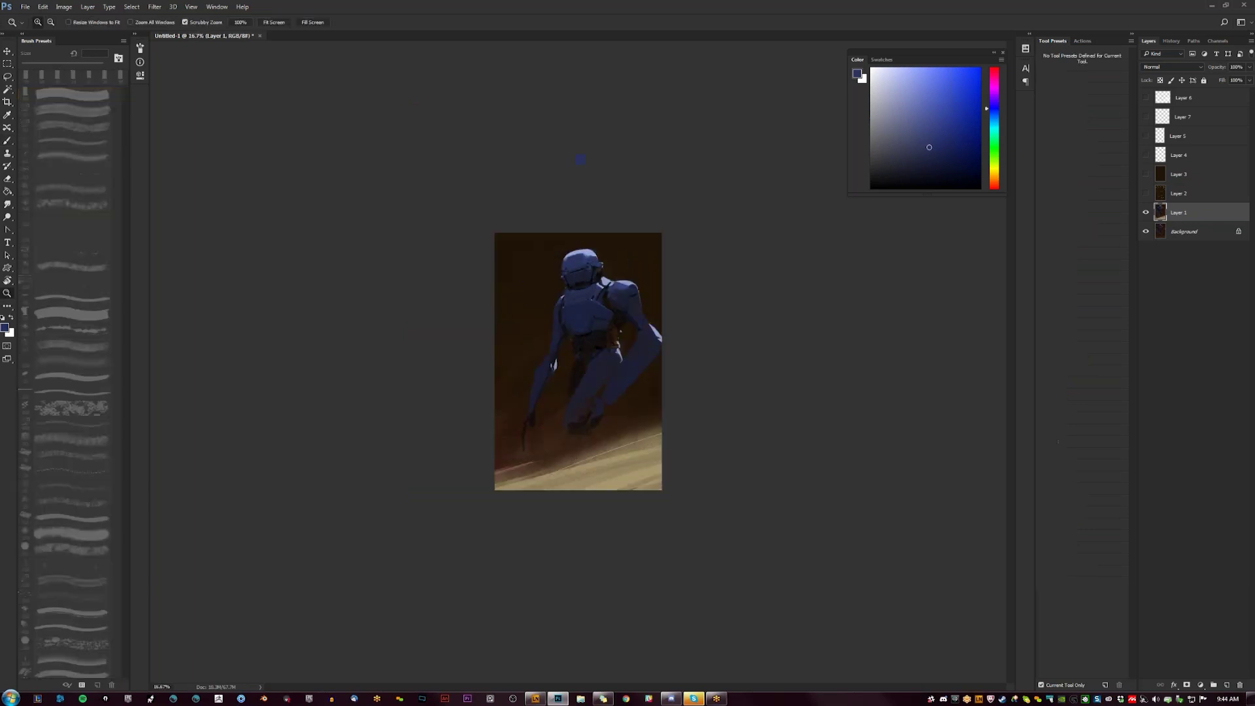
left_click(580, 160)
key("b")
left_click(565, 153, "alt")
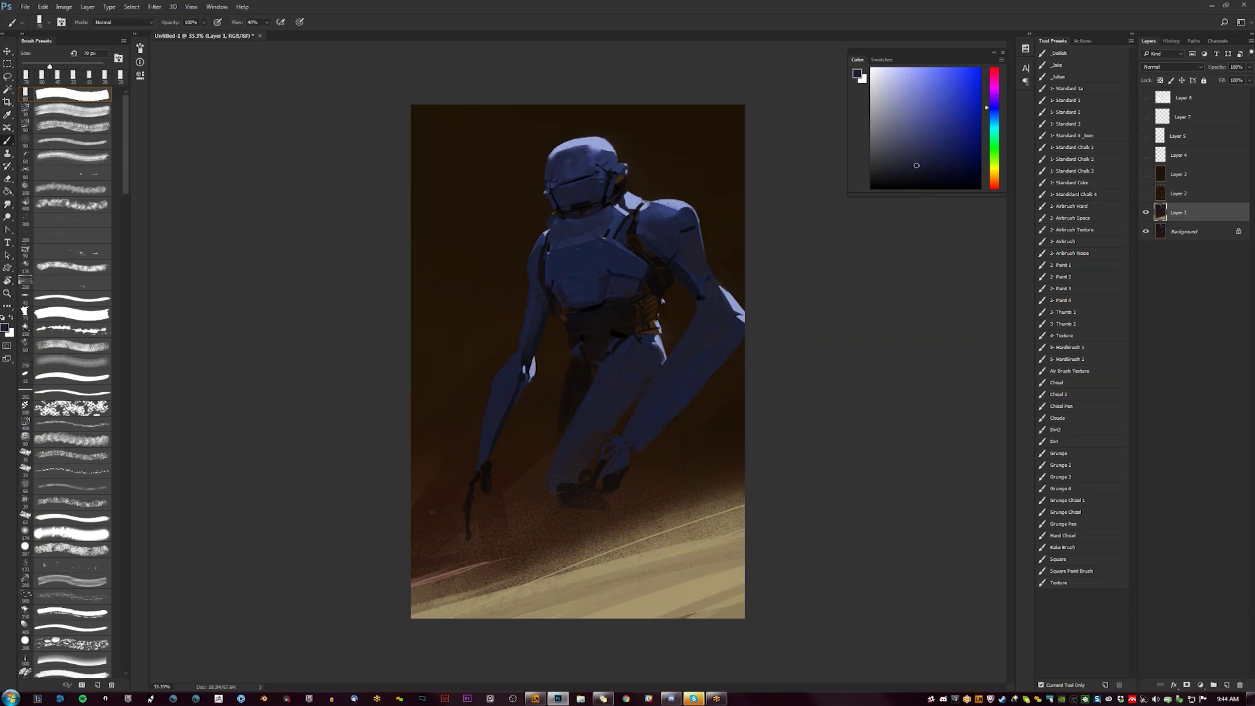
Step: Sample the pale blue rim at the hip and touch up the lower waist with a 30 px brush
key("bracketright")
key("bracketleft")
key("bracketleft")
key("bracketleft")
key("bracketleft")
key("bracketleft")
key("bracketleft")
left_click(660, 338, "alt")
key("bracketleft")
left_click_drag(647, 339, 644, 335)
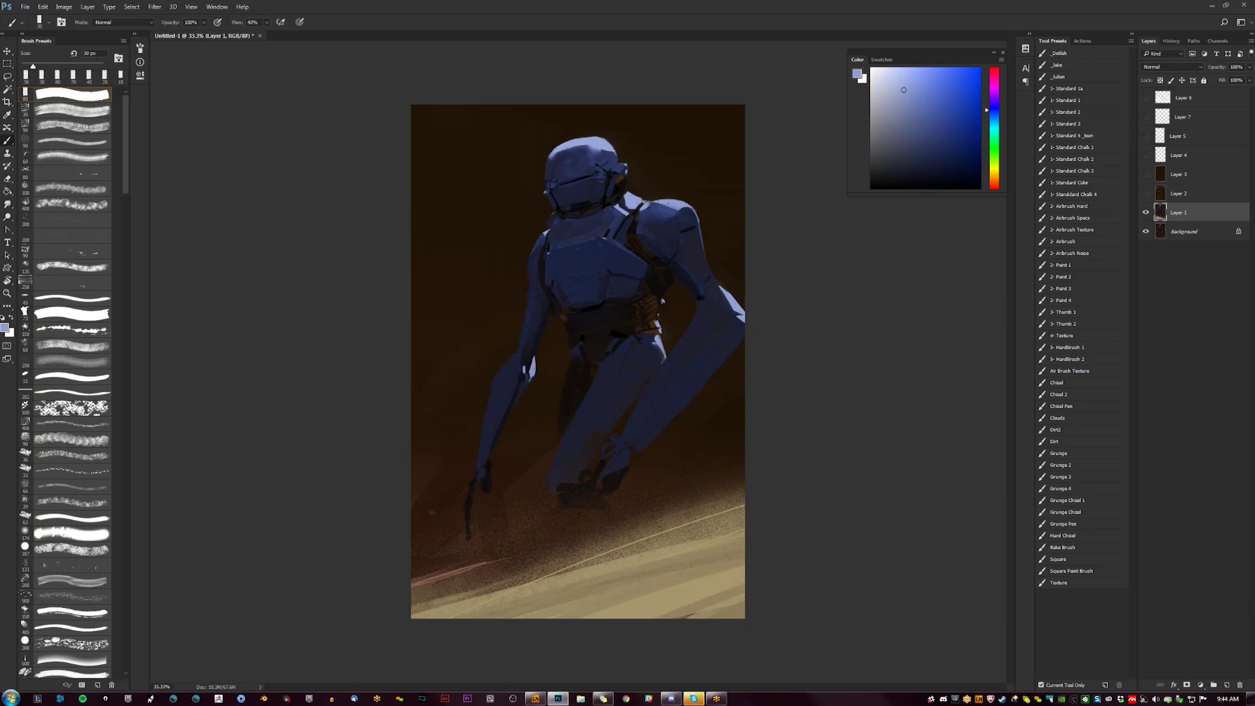
Step: Flip the canvas and dab a small white highlight under the armpit with a 15 px brush
key("ctrl+shift+h")
key("bracketleft")
key("d")
key("x")
left_click(481, 276)
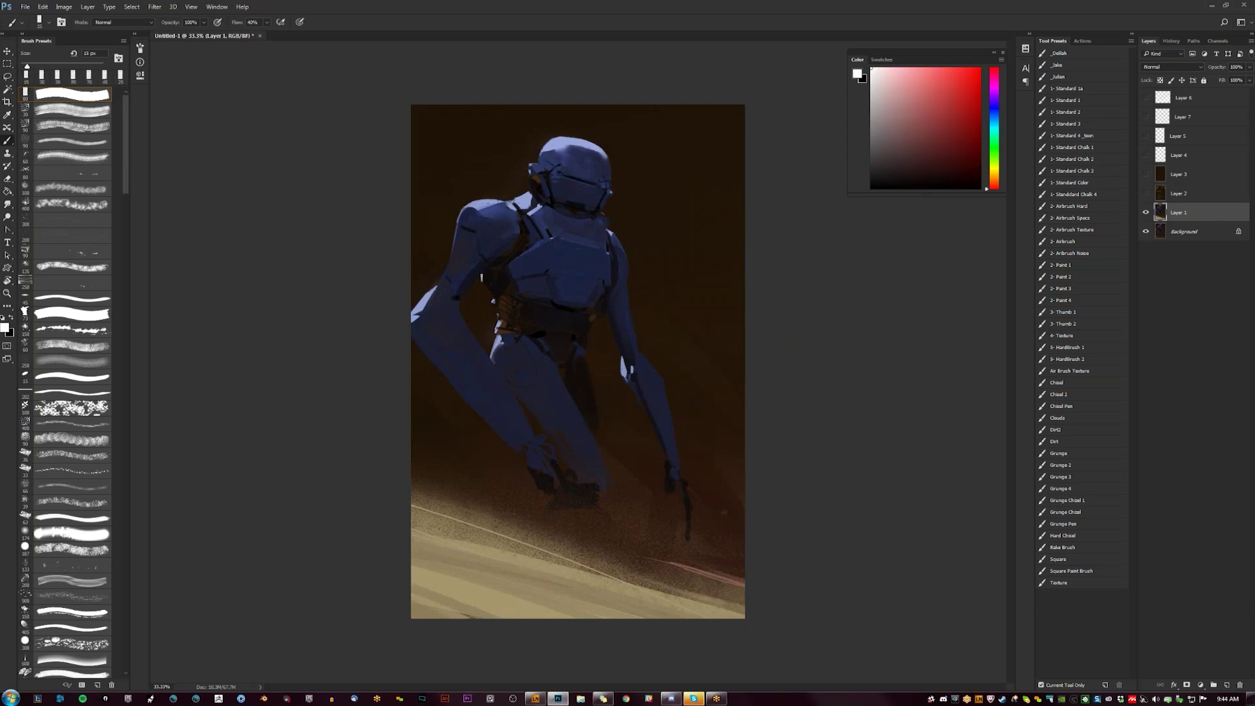
key("x")
key("x")
Step: Pick dark and light greys to refine the small highlighted part under the armpit, and flip the canvas
left_click(909, 177)
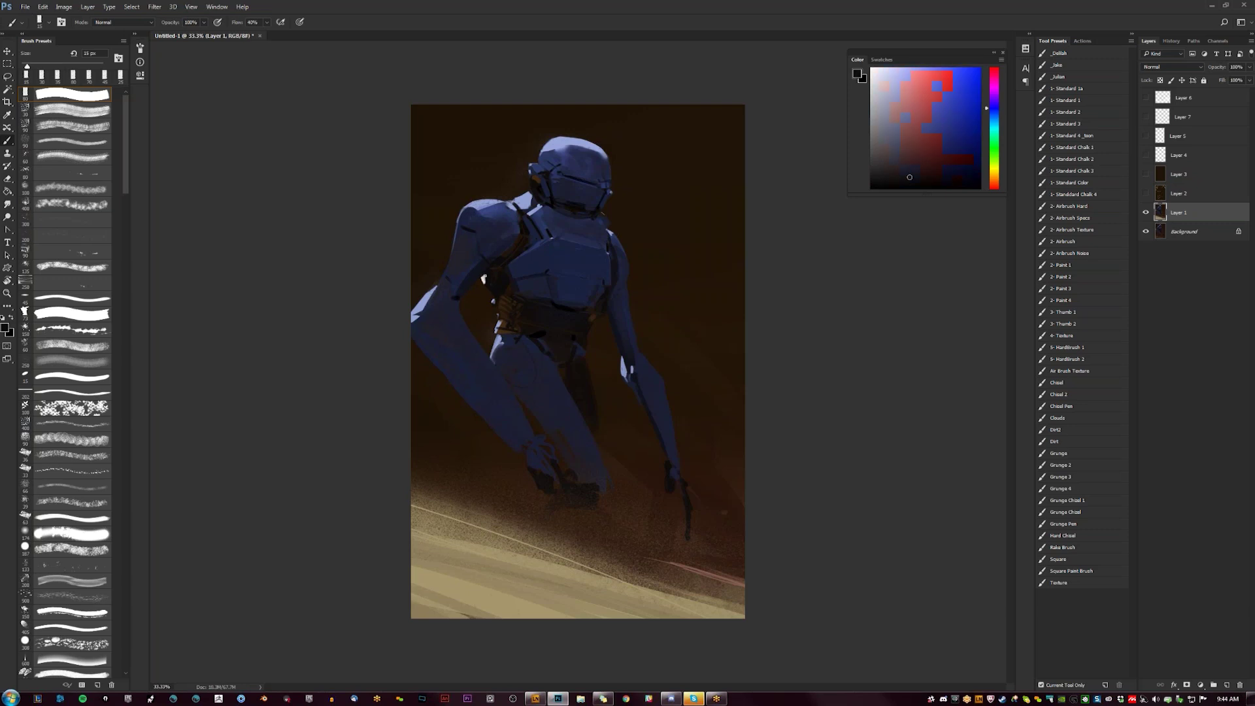
left_click(887, 183)
left_click(873, 158)
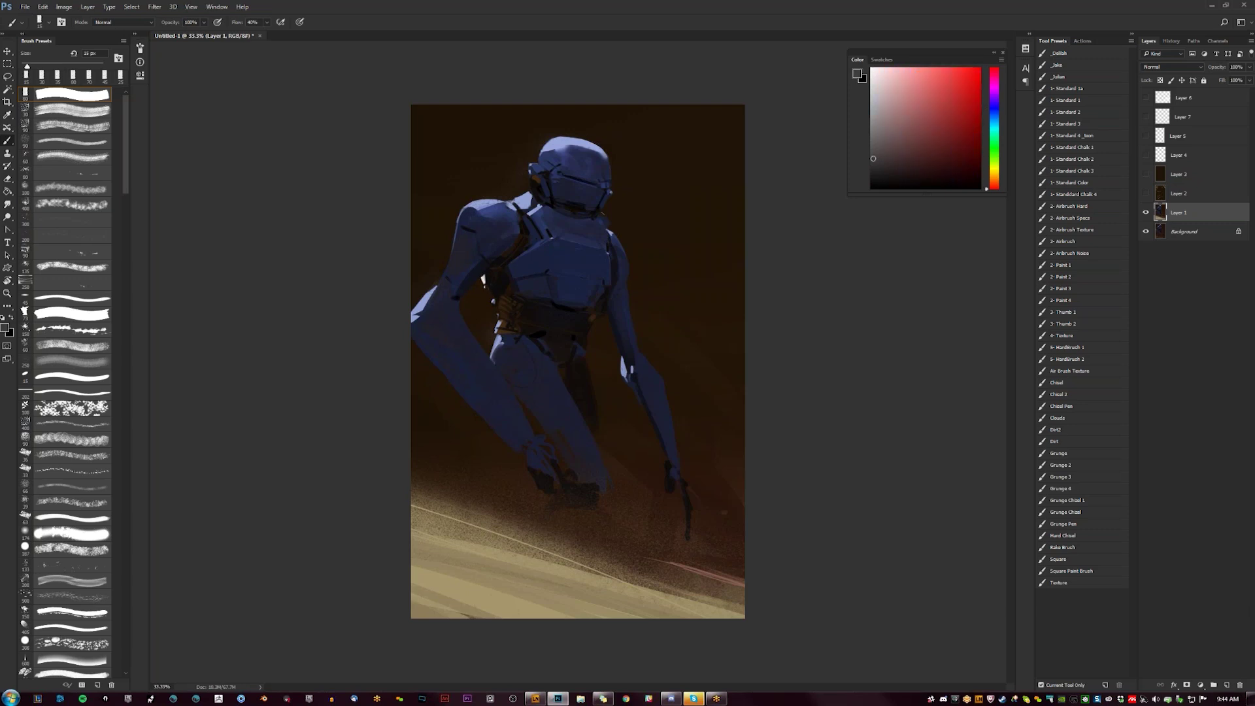
left_click(886, 183)
left_click(871, 96)
key("ctrl+shift+h")
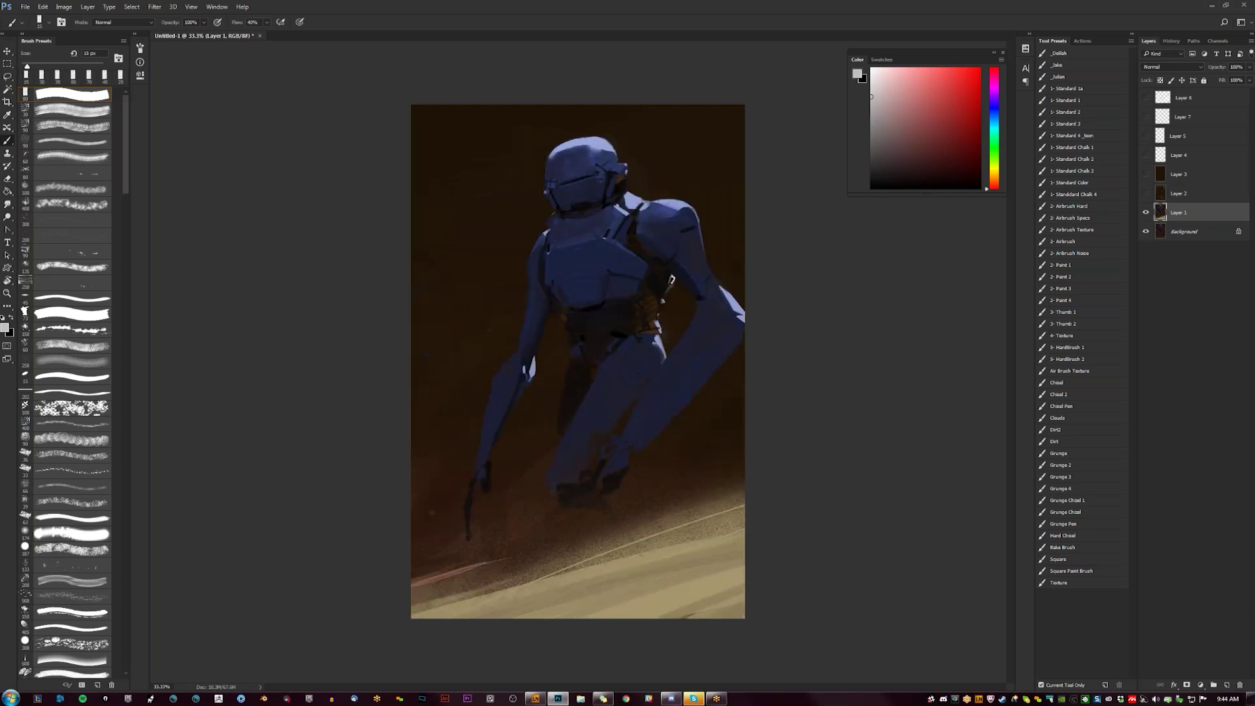
Step: Restore the default black and dab it onto the shoulder strap, flipping the canvas back
key("d")
left_click(640, 241)
key("ctrl+shift+h")
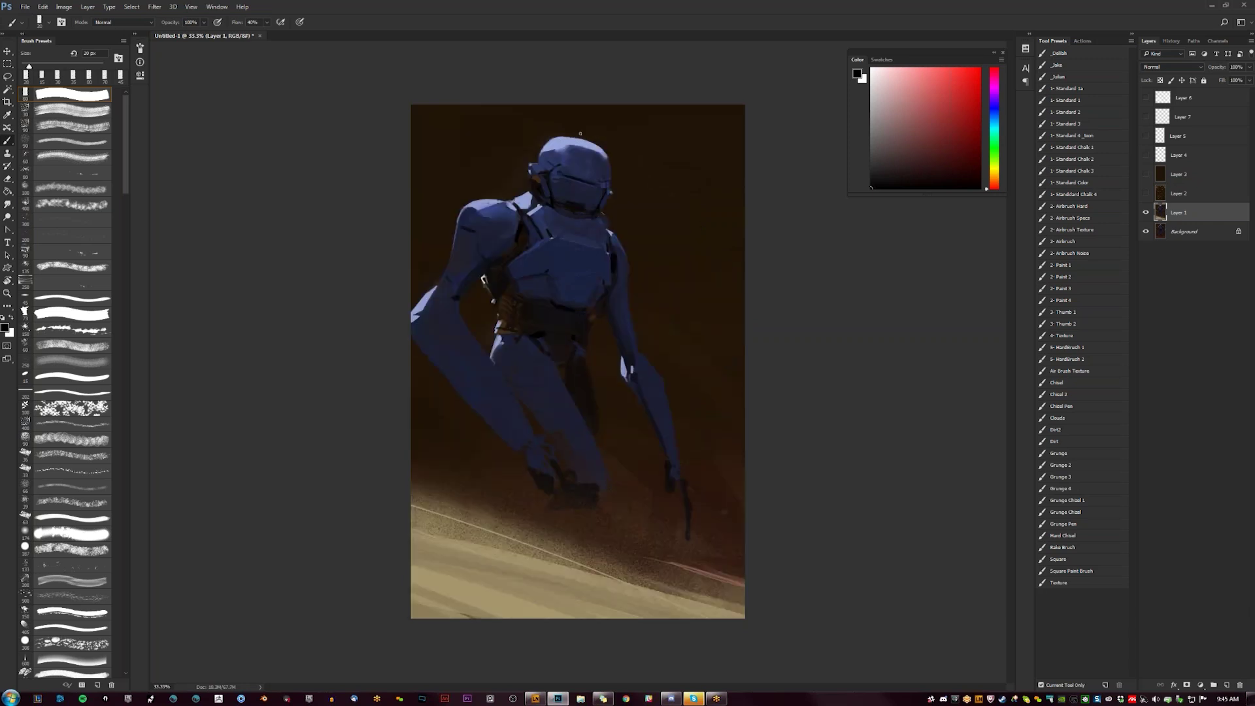
Step: Sample the blue from the side of the helmet and enlarge the brush to 80 px
left_click(553, 153, "alt")
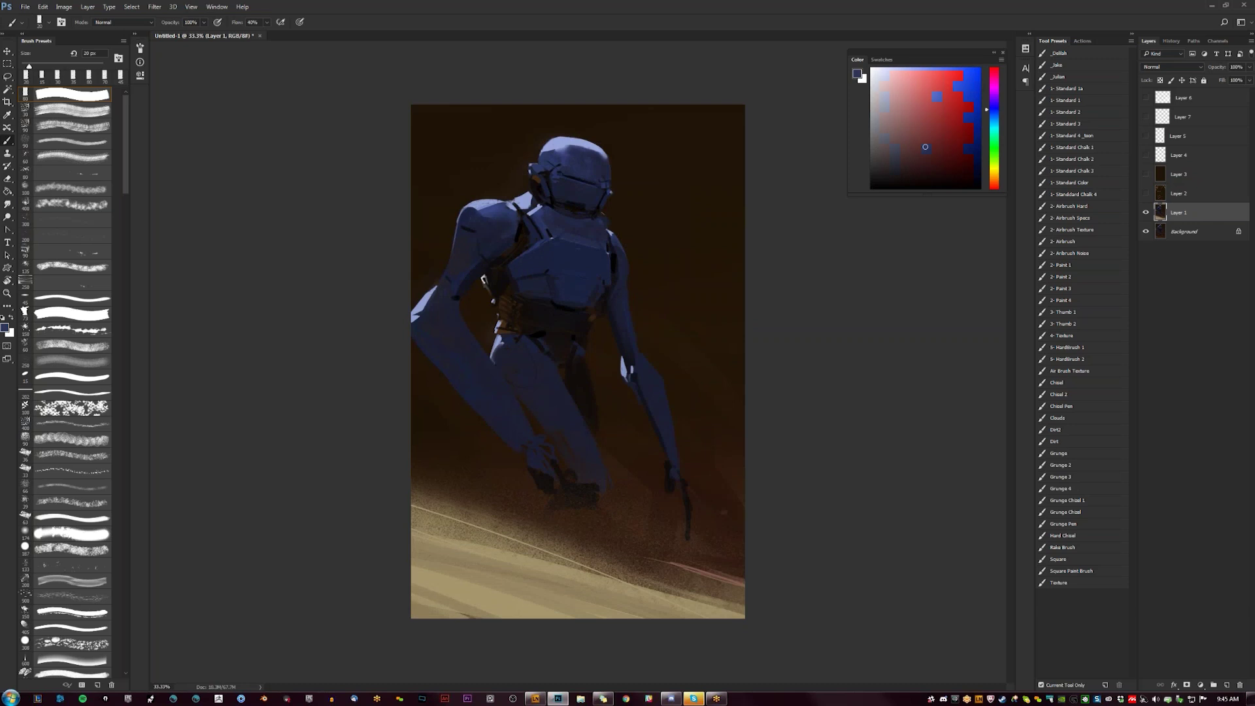
key("bracketright")
key("bracketright")
key("bracketright")
key("bracketright")
key("bracketright")
key("bracketright")
key("bracketright")
key("bracketright")
key("bracketright")
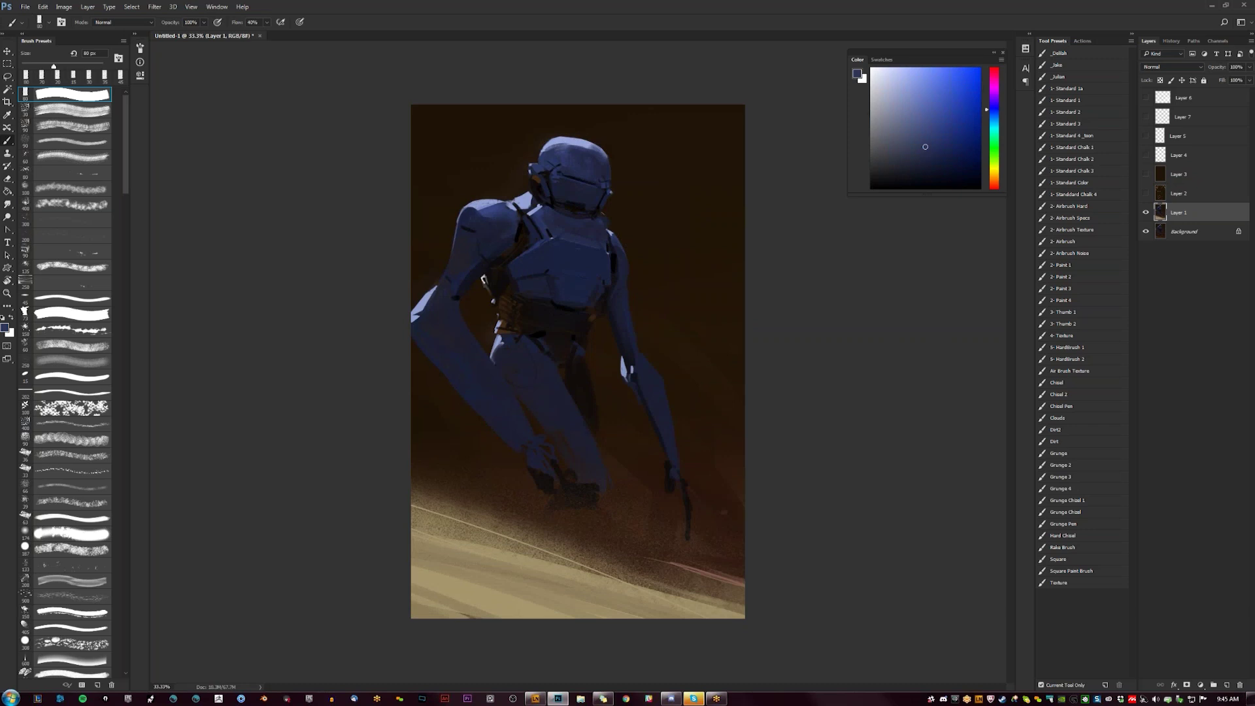
Step: Flip the canvas horizontally and show it in full-screen mode
key("F2")
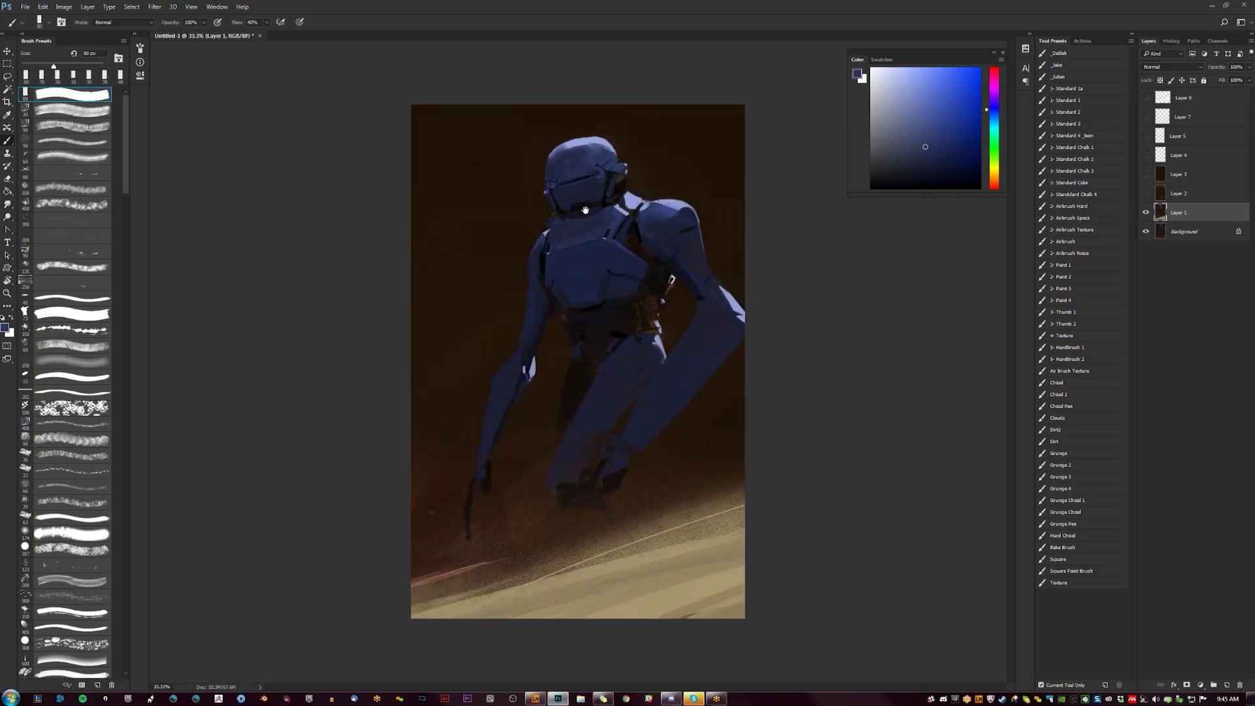
key("f")
left_click_drag(606, 330, 546, 343)
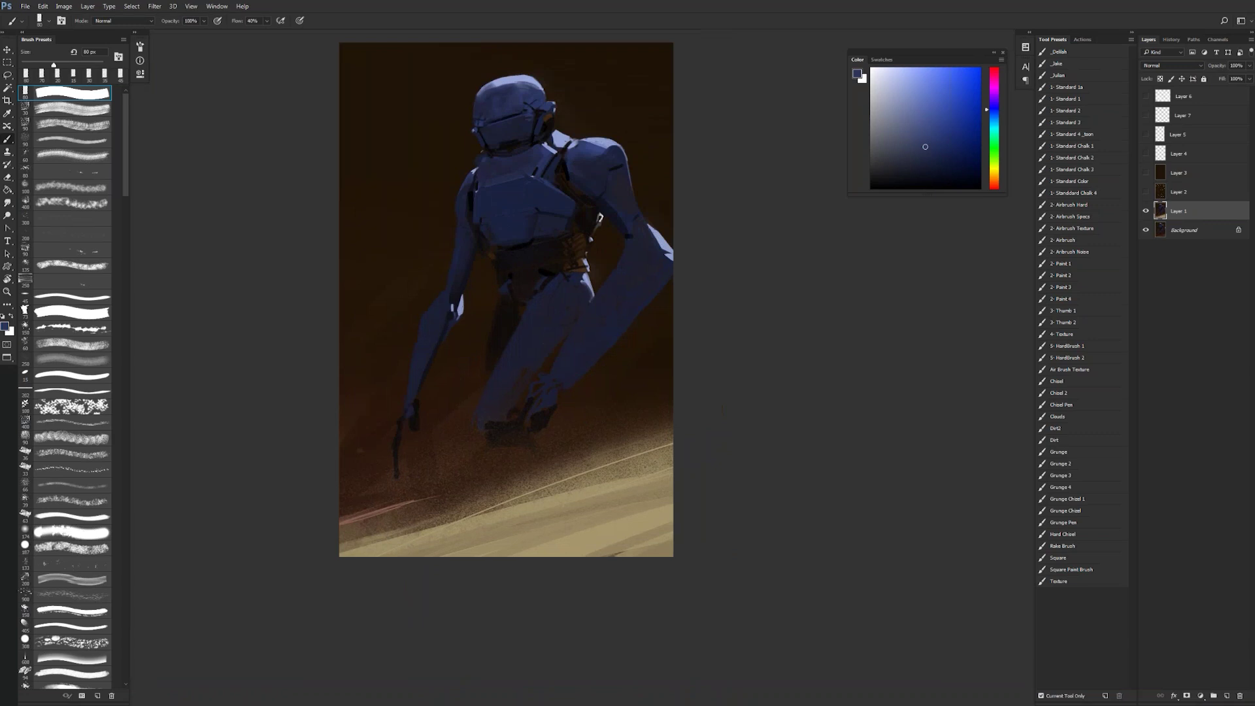
Step: Sample the darker blue on the near shoulder and reduce the brush to 30 px
key("[")
left_click(588, 161, "alt")
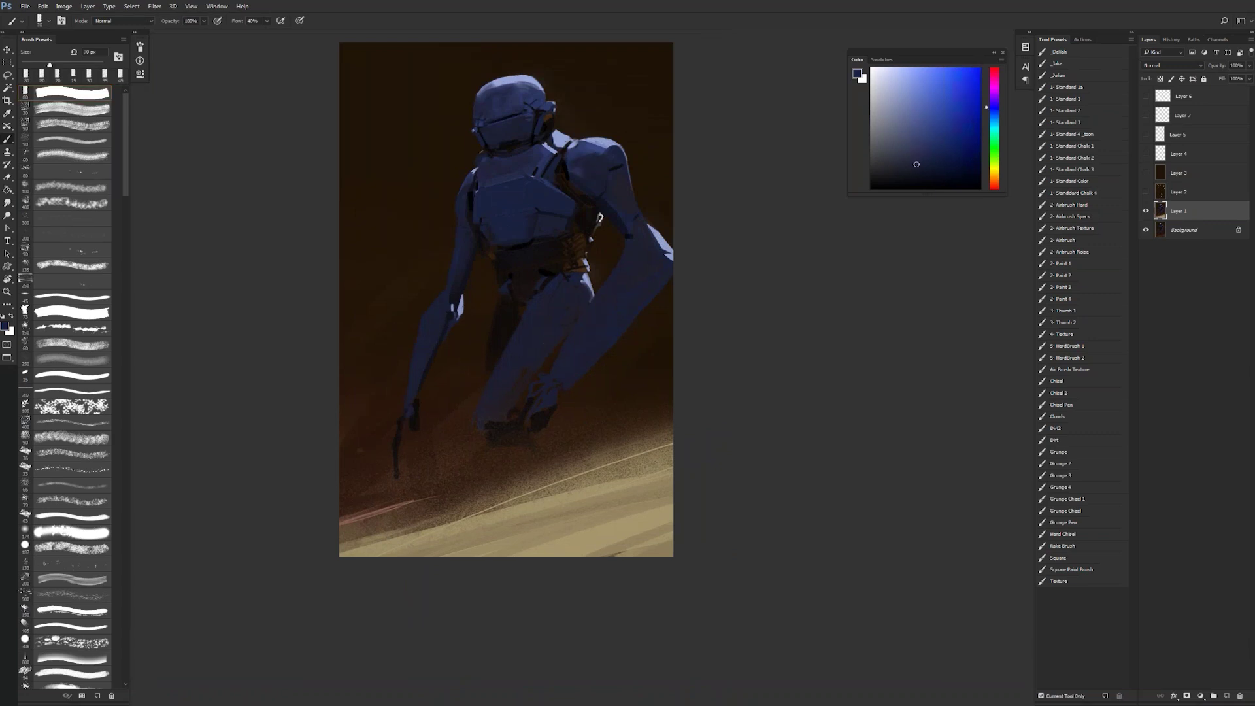
key("bracketleft")
key("bracketleft")
key("bracketleft")
key("bracketleft")
key("bracketleft")
key("bracketleft")
Step: Sample blues from the helmet to refine its top planes, flipping the canvas both ways to check
left_click(521, 94, "alt")
left_click(521, 94, "alt")
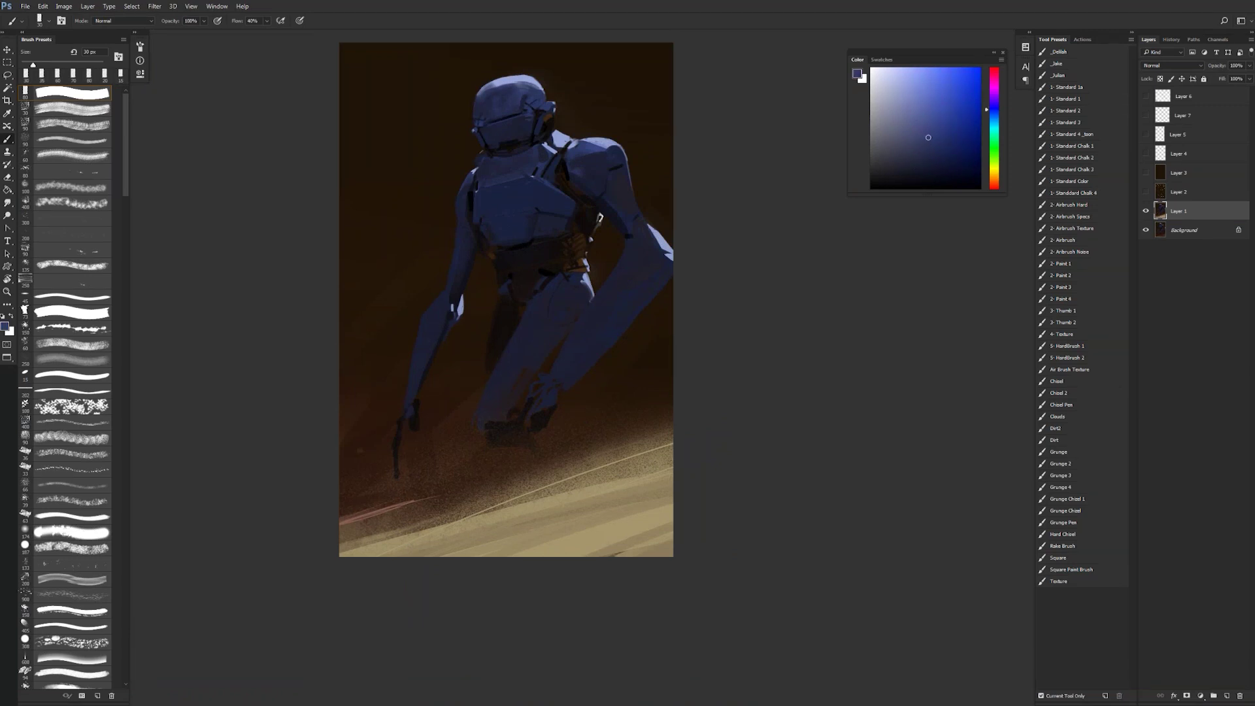
key("ctrl+shift+h")
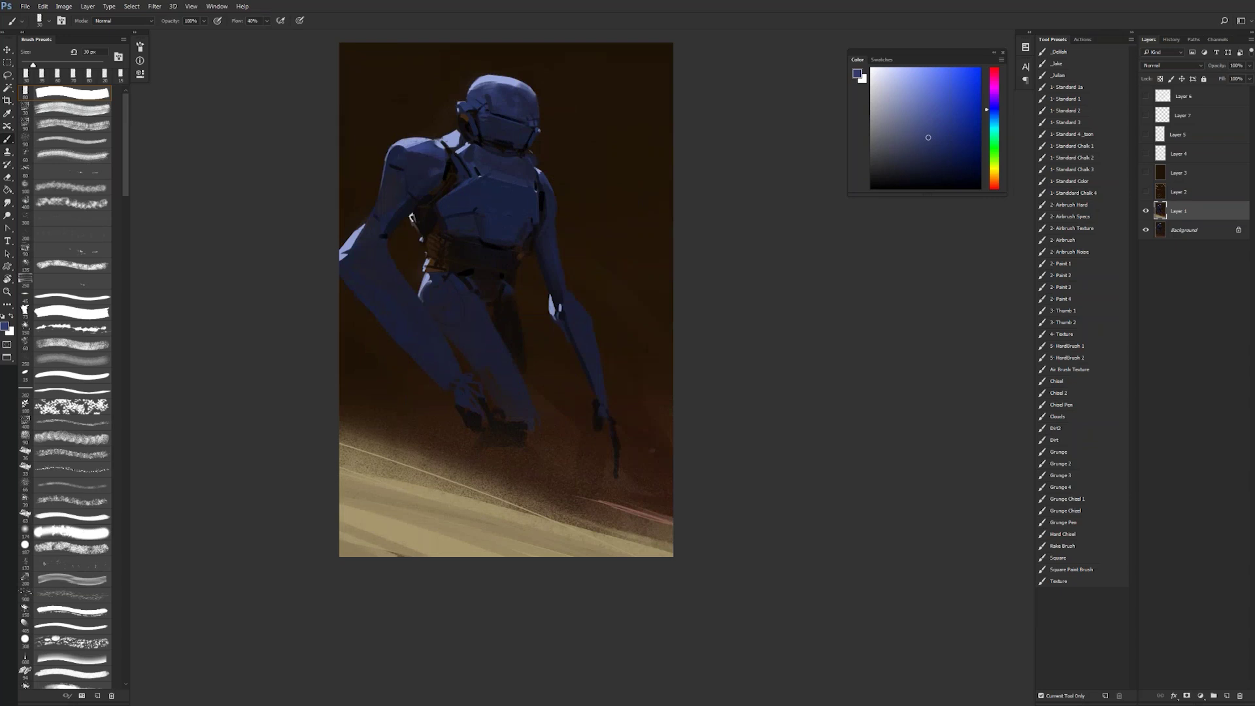
left_click(483, 93, "alt")
key("h")
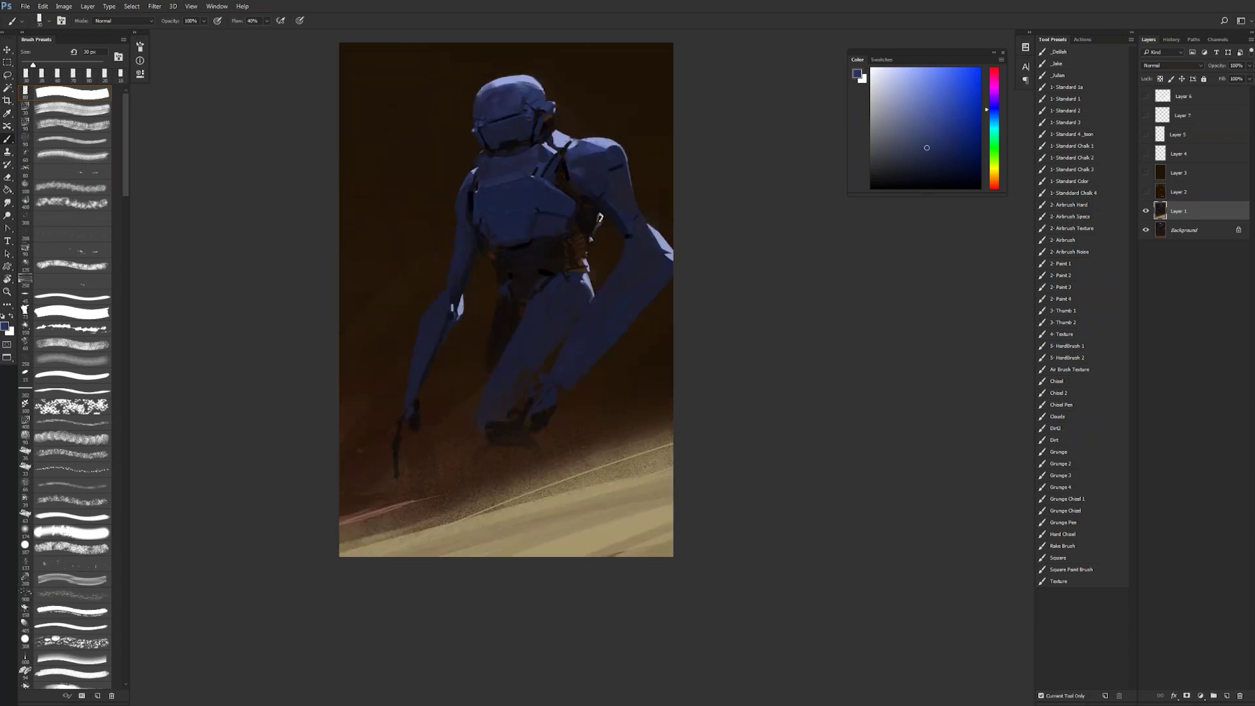
Step: Sample the hip rim colour, touch up the outer edge of the upper arm with a 15 px brush, and flip the canvas
left_click(585, 277, "alt")
key("[")
left_click_drag(631, 198, 635, 212)
left_click(635, 213, "alt")
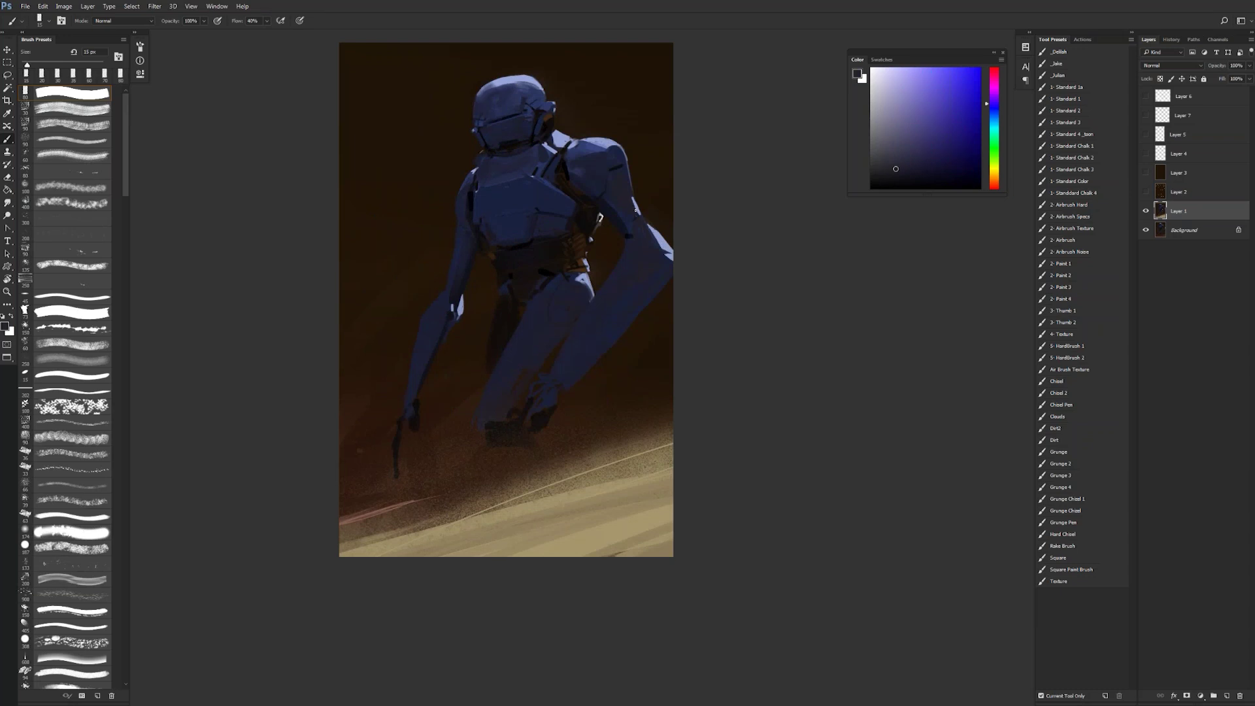
key("ctrl+shift+h")
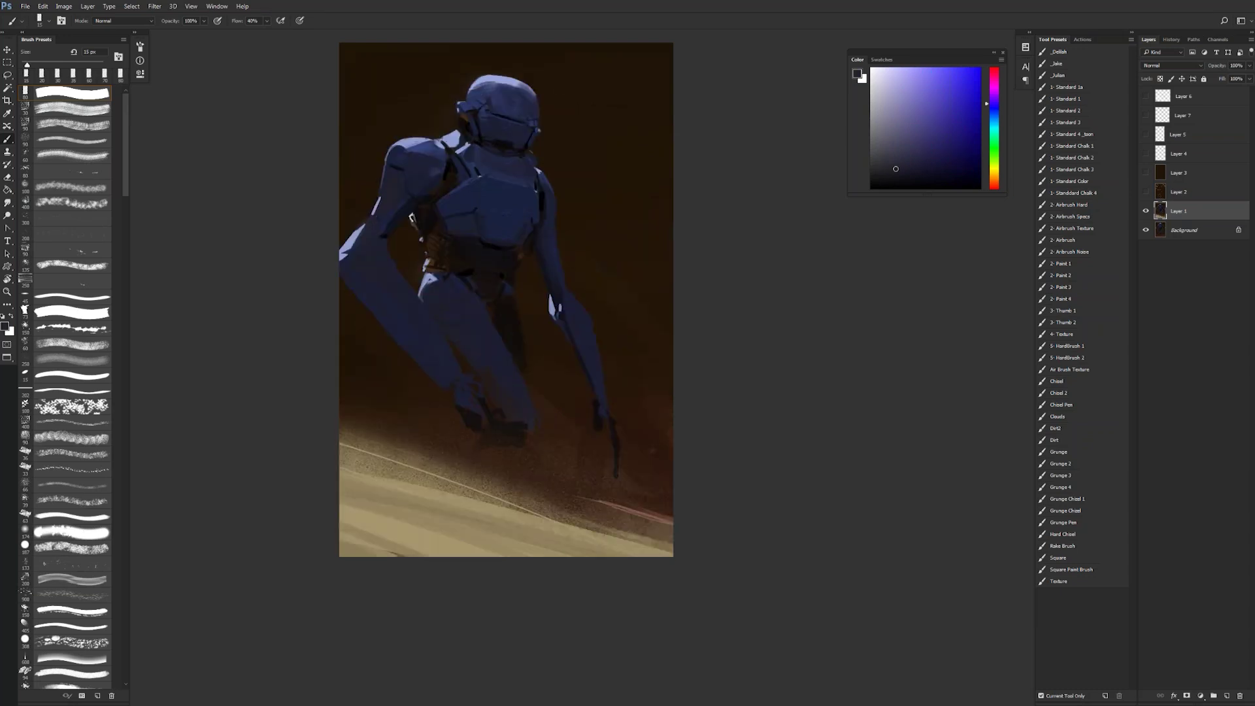
Step: Paint white rim highlights on the back of the helmet and the base of the neck, and flip the canvas
key("x")
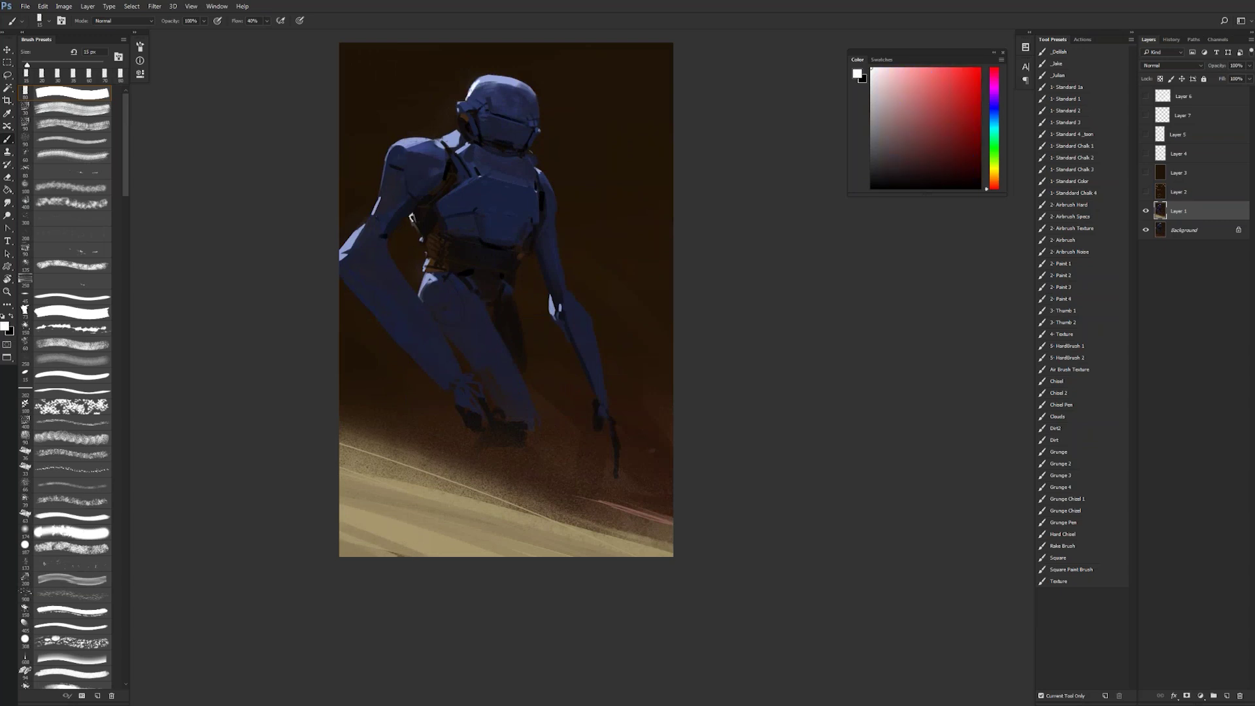
left_click_drag(475, 86, 487, 77)
mouse_move(441, 138)
left_mouse_down()
mouse_move(456, 130)
mouse_move(450, 138)
left_mouse_up()
key("bracketright")
key("bracketleft")
key("bracketleft")
key("bracketright")
key("bracketright")
key("ctrl+shift+h")
Step: Soften the white helmet highlight with the Smudge tool and flip the canvas
key("r")
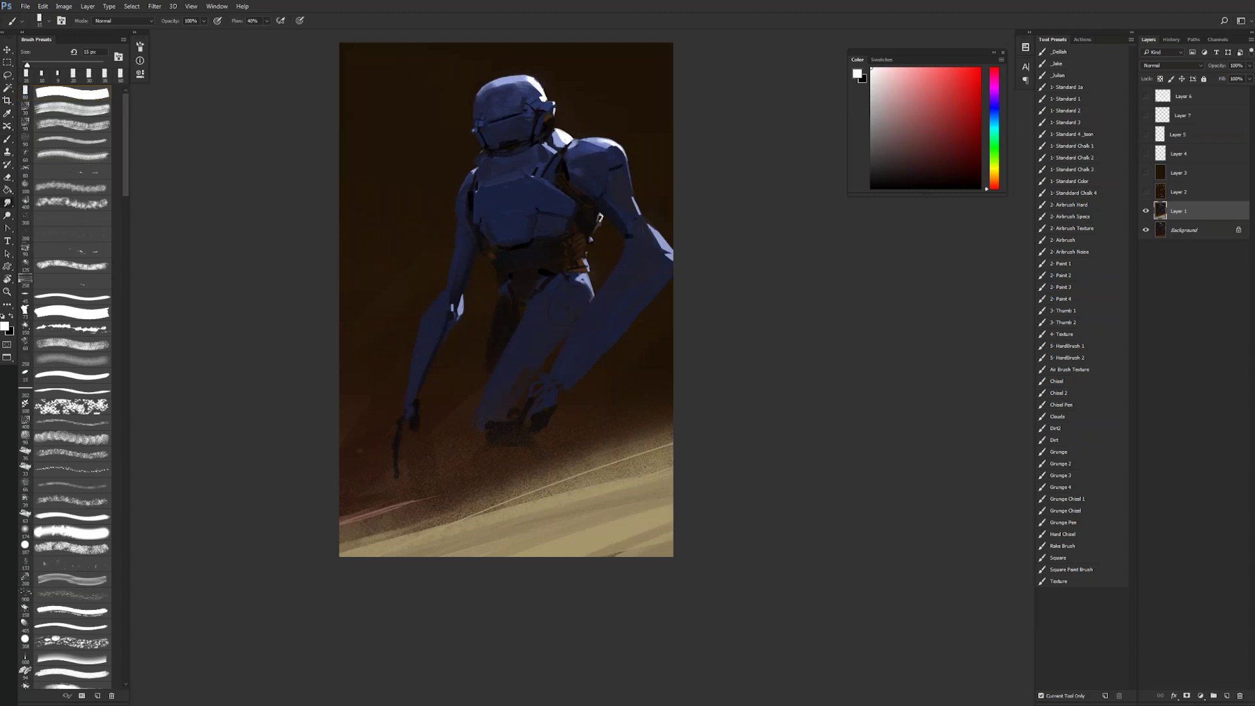
key("bracketleft")
key("bracketleft")
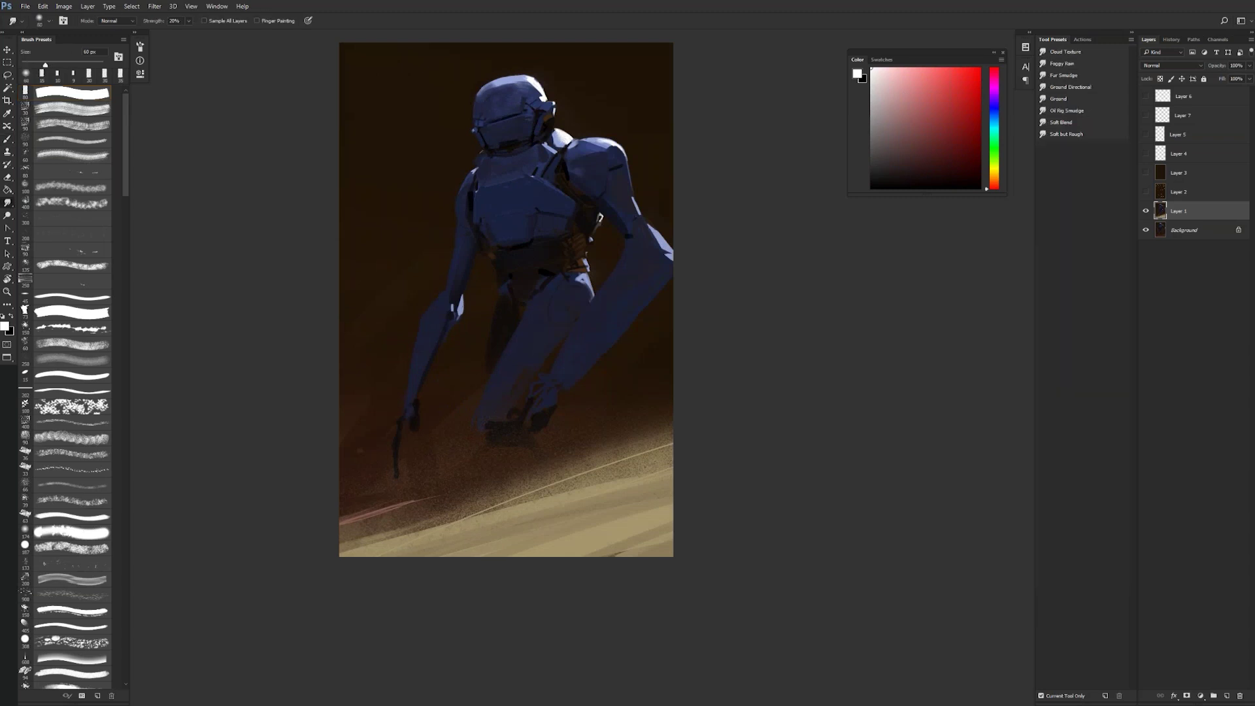
key("h")
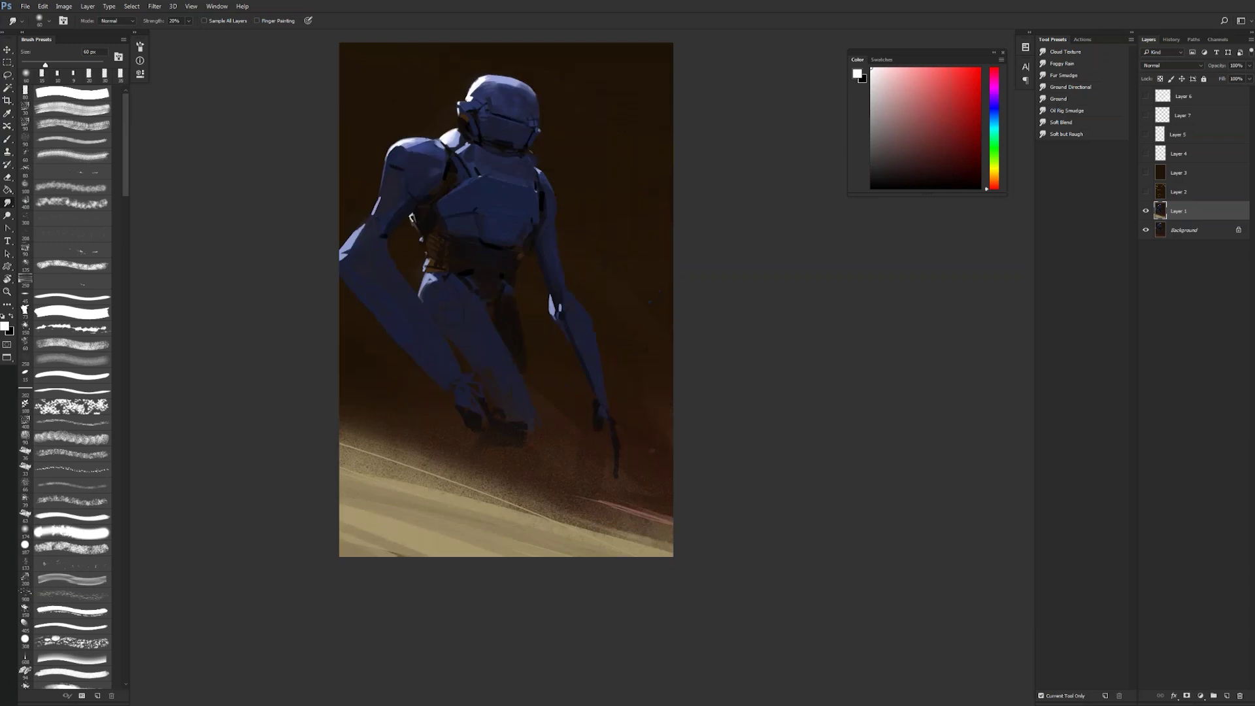
Step: Trim the helmet highlight's outer edge with the sampled dark brown background colour, pick up its pale blue, and flip the canvas
key("b")
left_click(463, 93, "alt")
left_click(481, 73, "alt")
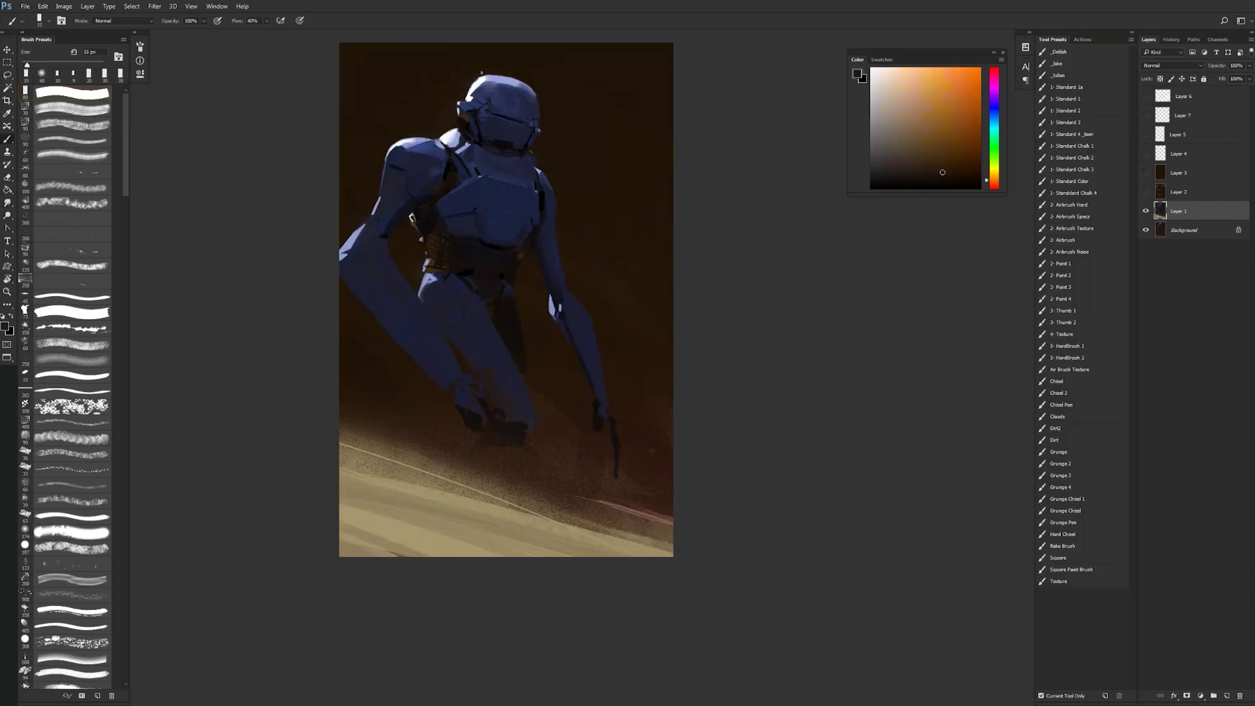
left_click_drag(482, 76, 472, 87)
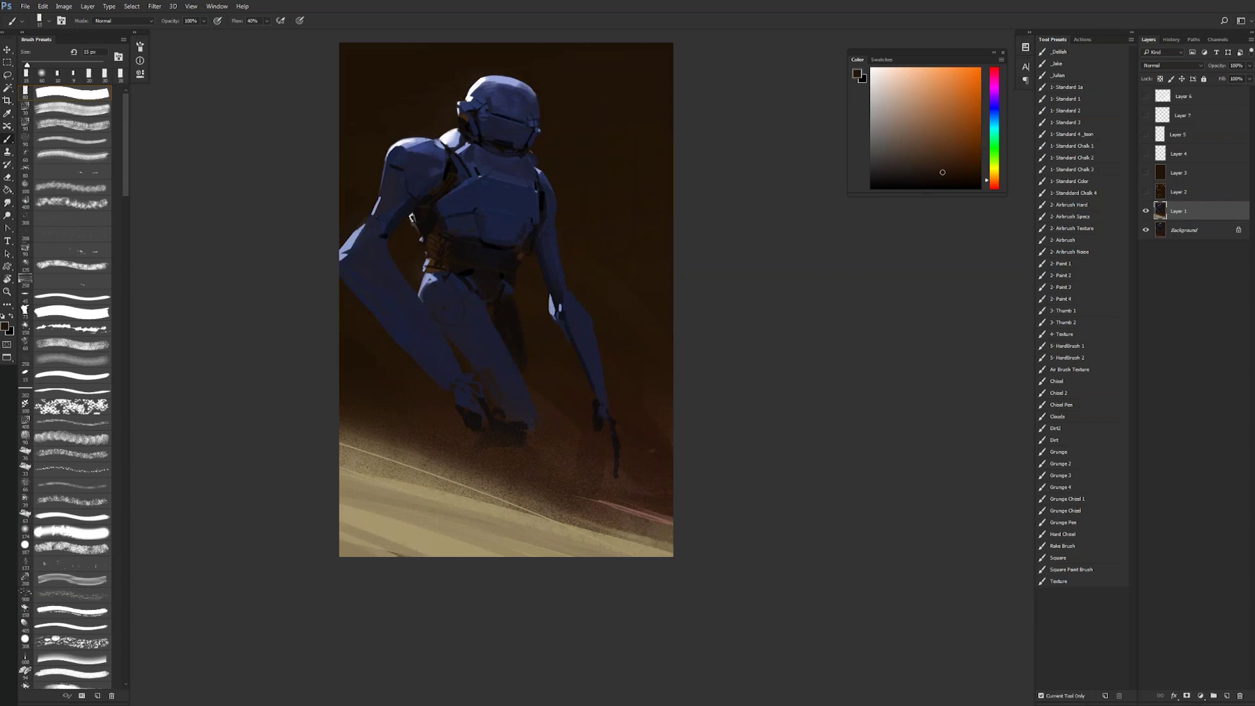
left_click(469, 96, "alt")
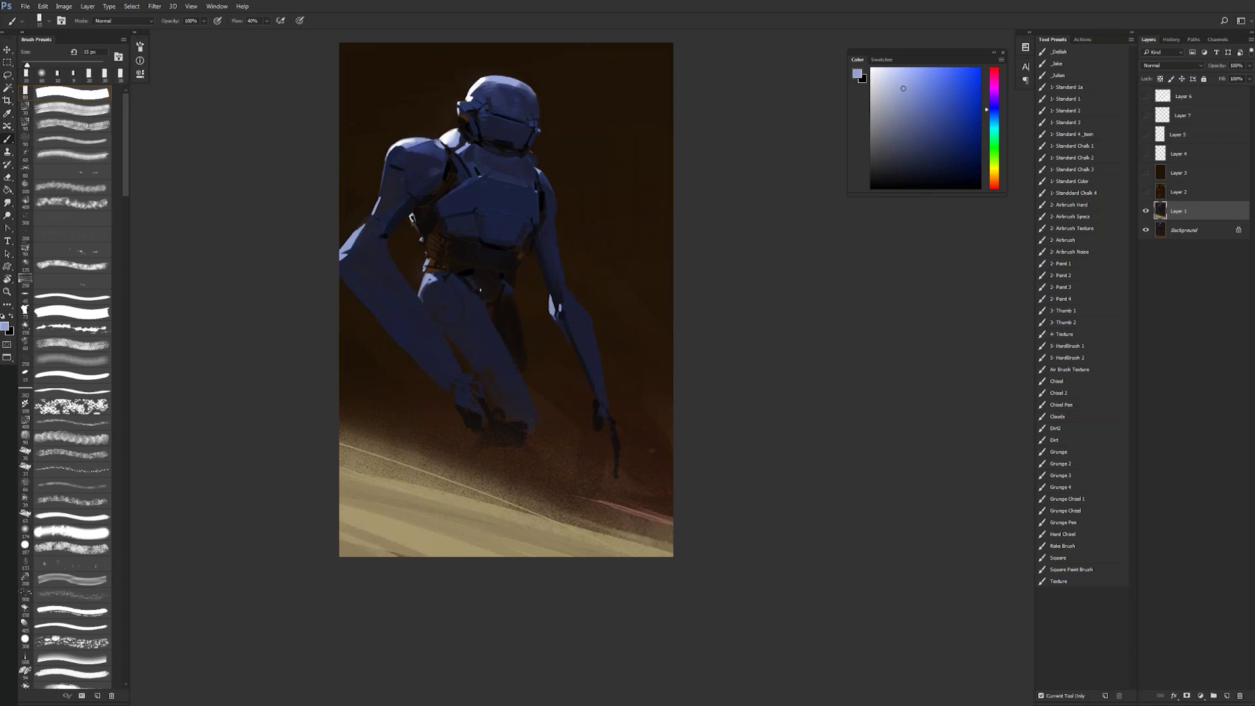
key("ctrl+shift+h")
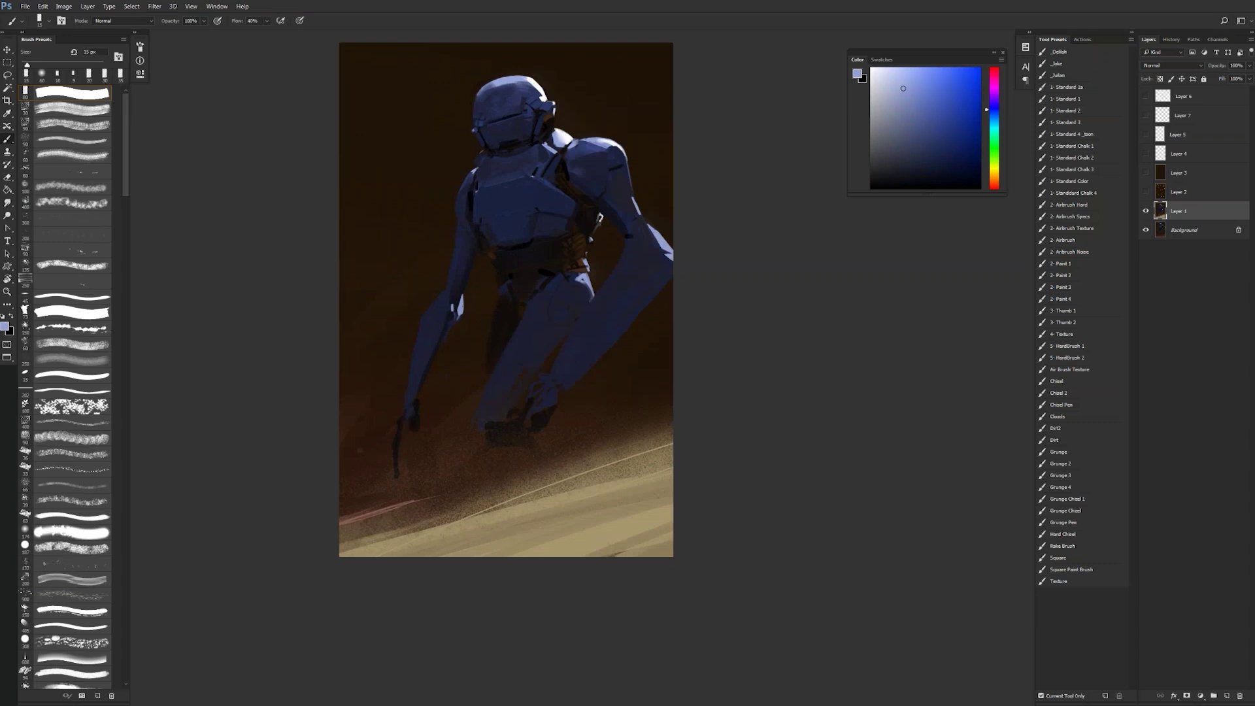
Step: Choose a darker blue, paint over the top of the helmet with an 80 px brush, and flip the canvas
left_click(924, 151)
key("bracketright")
key("bracketright")
key("bracketright")
key("bracketright")
key("bracketright")
key("bracketright")
key("bracketright")
key("bracketright")
key("bracketright")
left_click_drag(486, 84, 513, 83)
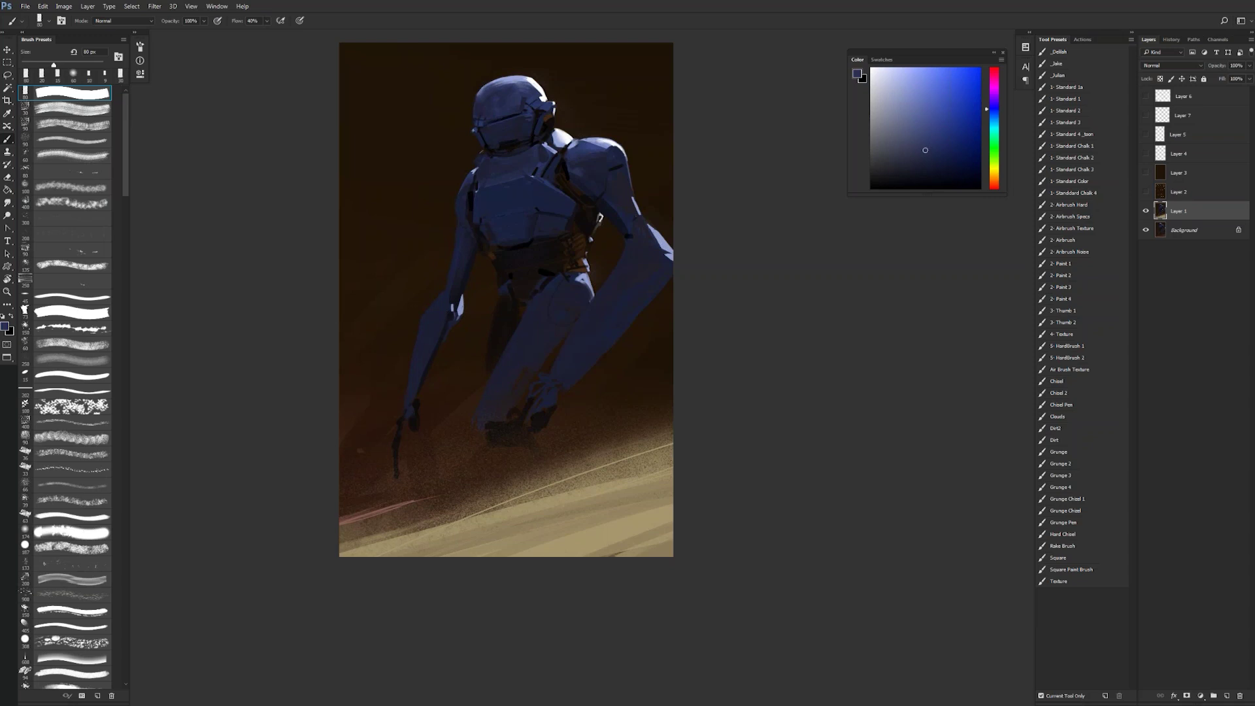
key("ctrl+shift+h")
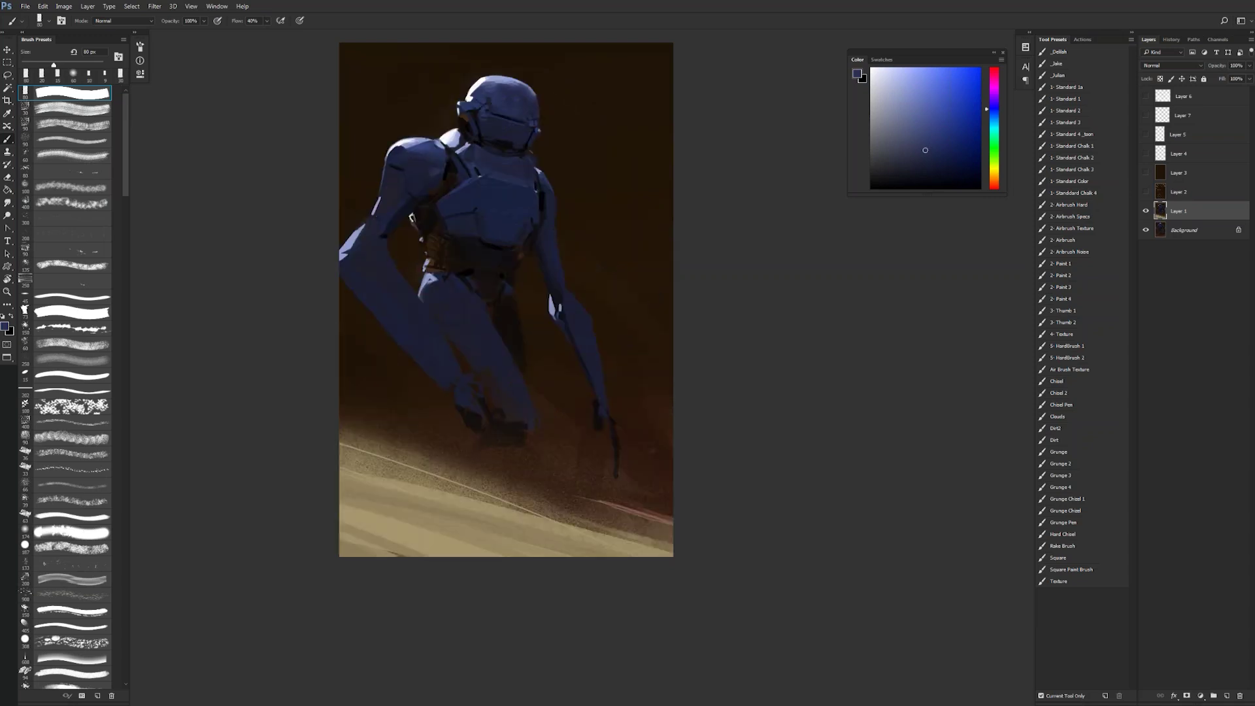
Step: Try a stroke of sampled blue across the top of the near shoulder and undo it
left_click(491, 166, "alt")
key("bracketleft")
left_click(467, 210, "alt")
left_click_drag(409, 146, 426, 148)
key("ctrl+z")
left_click(509, 86, "alt")
key("ctrl+z")
Step: Restore the default colours for small white accents with a 10 px brush and black accents around the waist, and flip the canvas
key("d")
key("x")
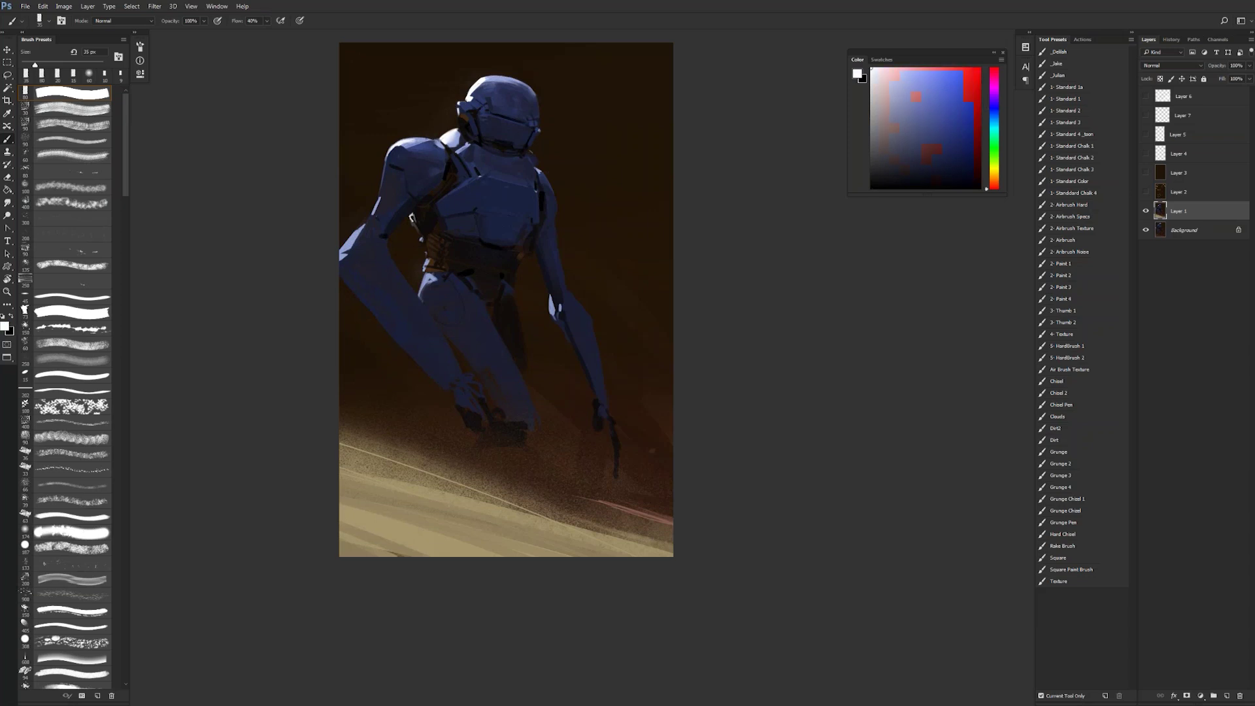
key("bracketleft")
key("bracketleft")
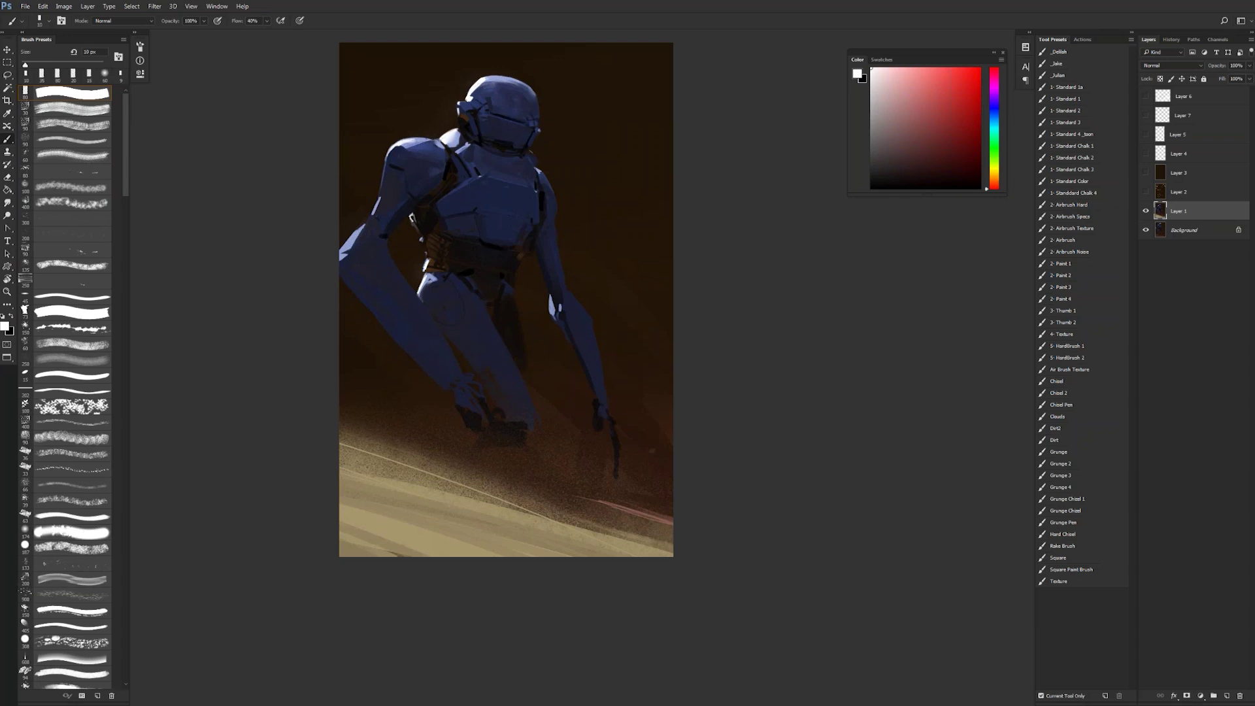
key("x")
key("bracketright")
key("bracketright")
key("ctrl+shift+h")
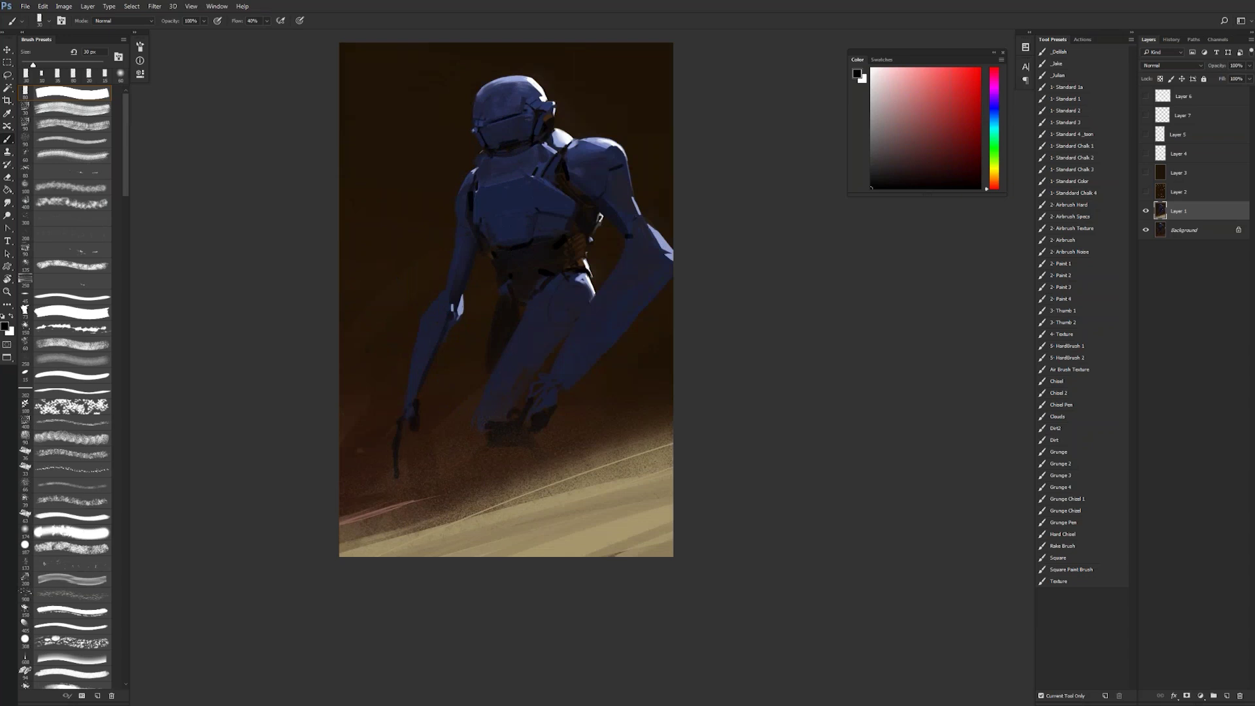
Step: Sample the dark blue near the neck, touch up the torso with a 60 px brush, and flip the canvas
left_click(483, 170, "alt")
key("bracketright")
key("bracketright")
key("bracketright")
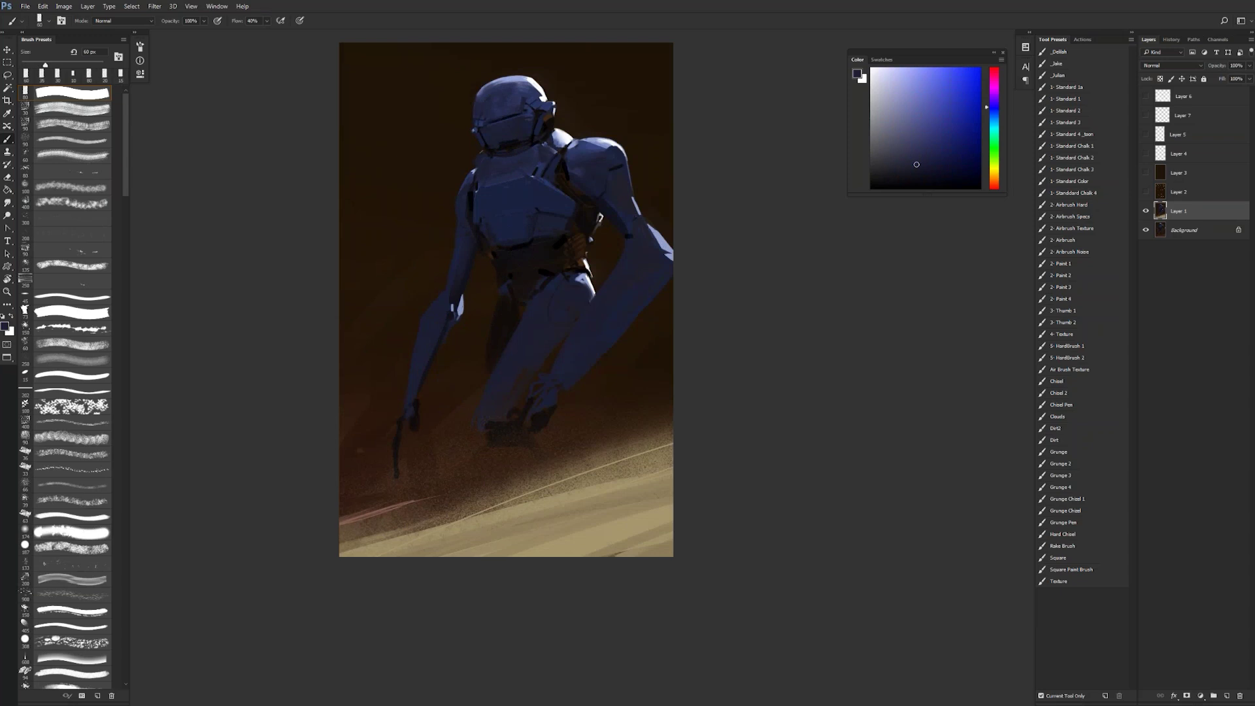
key("ctrl+shift+h")
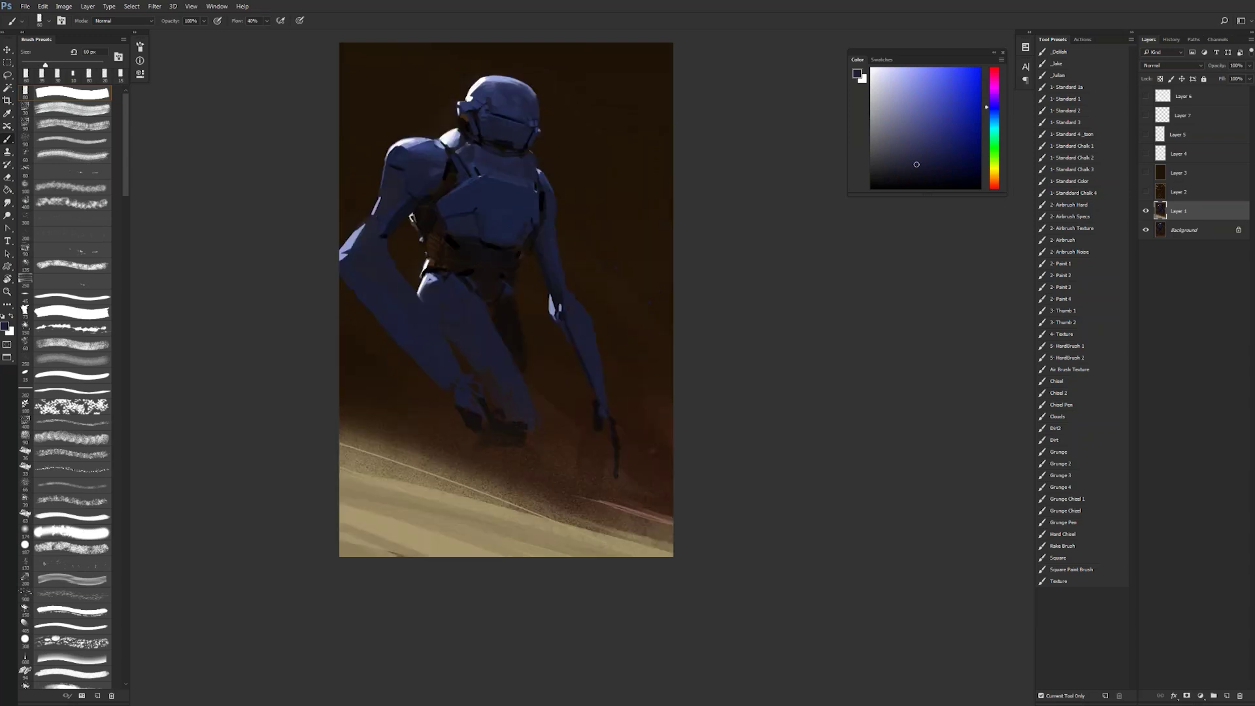
Step: Shade the forearms and thigh with sampled blues using a 70 px brush, and flip the canvas
left_click(503, 104, "alt")
left_click(503, 103, "alt")
left_click(579, 342, "alt")
key("bracketright")
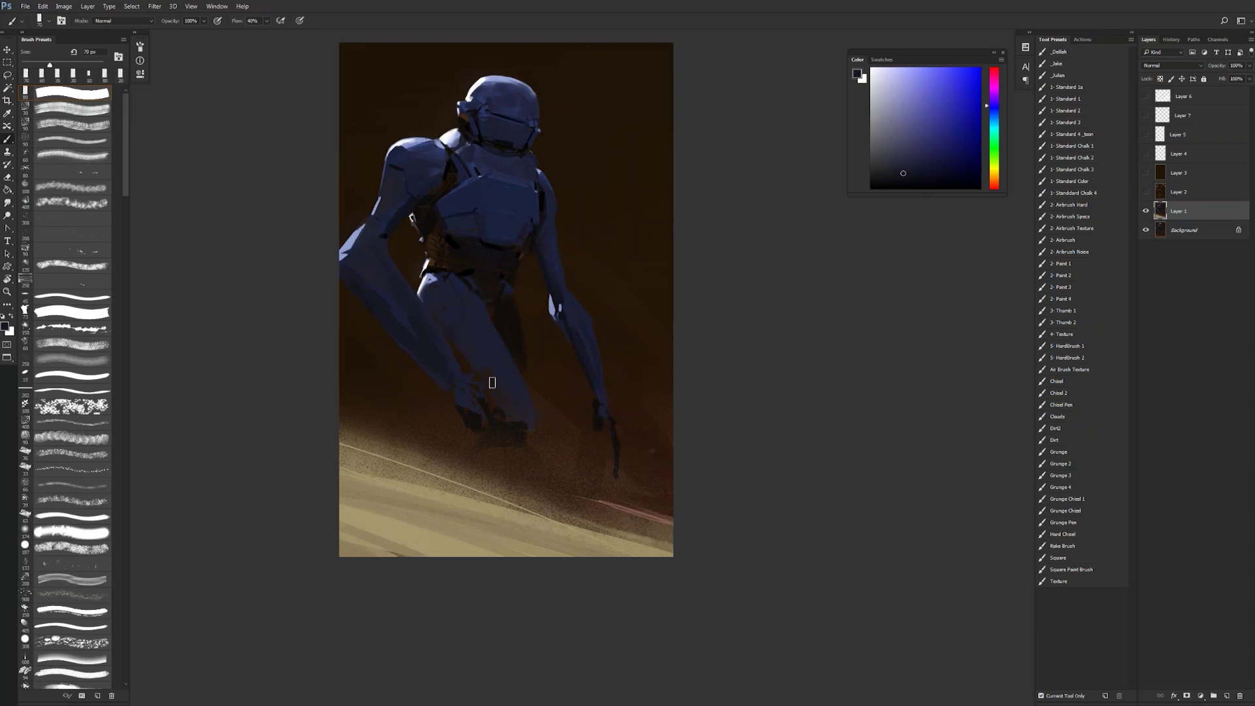
left_click(499, 372, "alt")
key("ctrl+shift+h")
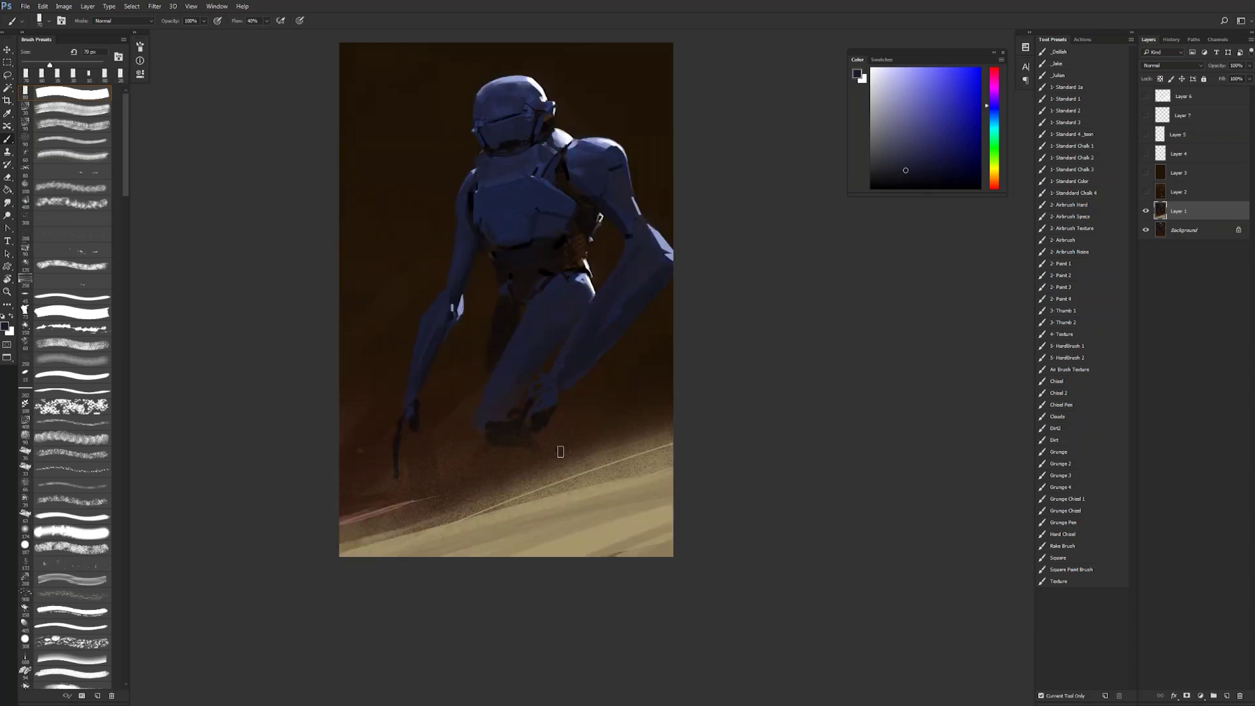
Step: Paint cream and warmer yellow strokes across the foreground ground with a 60 px brush, starting from its sampled tan
left_click(564, 541, "alt")
left_click(902, 90)
key("bracketleft")
mouse_move(672, 520)
left_mouse_down()
mouse_move(464, 554)
mouse_move(589, 532)
left_mouse_up()
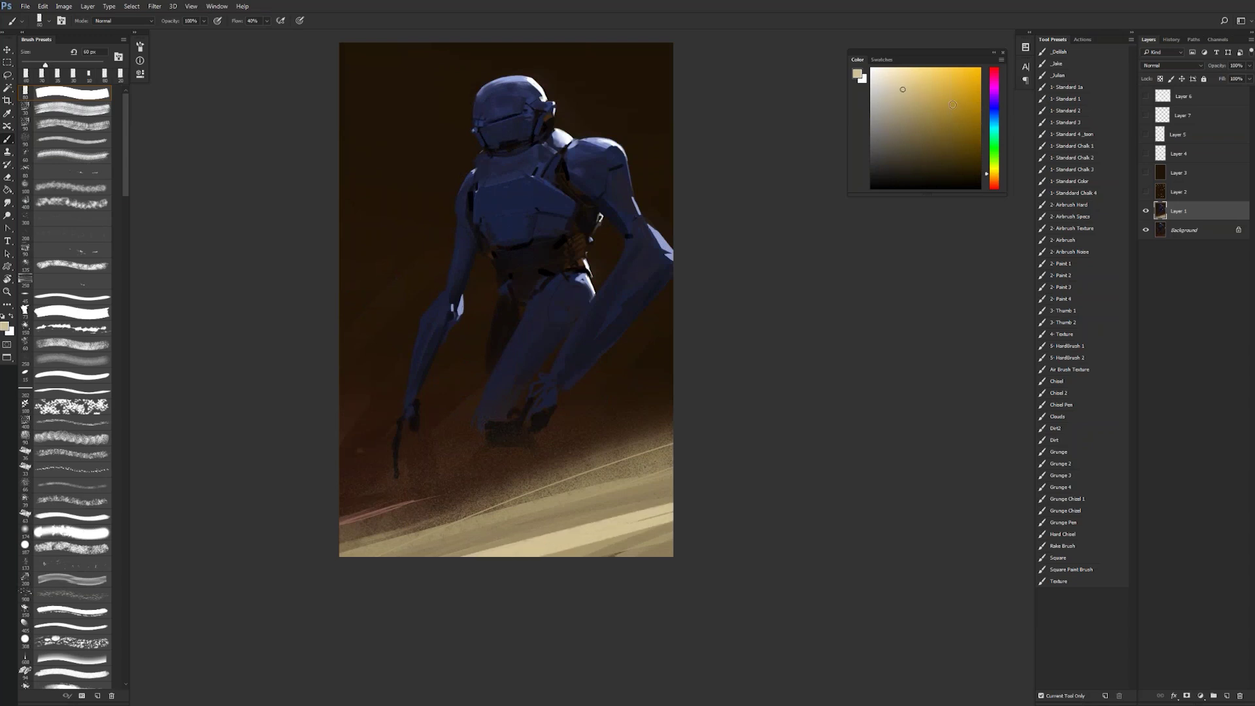
left_click_drag(912, 88, 931, 75)
mouse_move(671, 513)
left_mouse_down()
mouse_move(383, 556)
mouse_move(540, 534)
left_mouse_up()
Step: Add a yellow gradient rising from the bottom edge of the canvas over the ground
key("g")
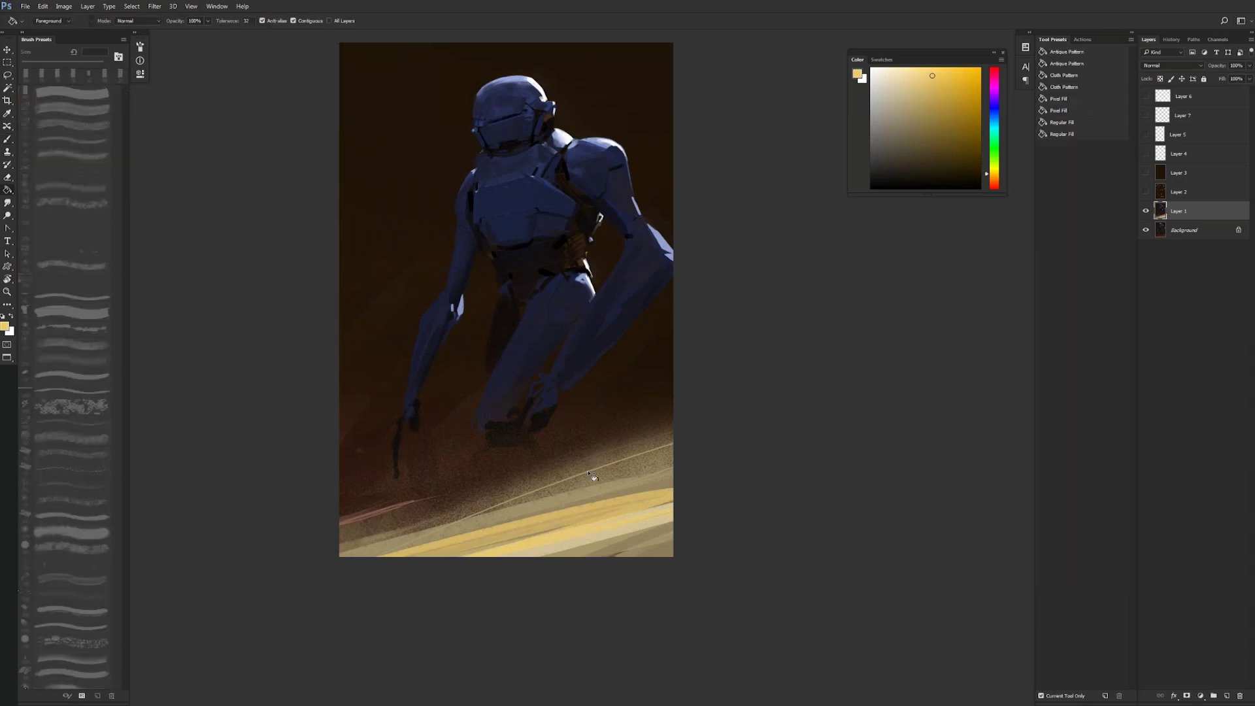
key("shift+g")
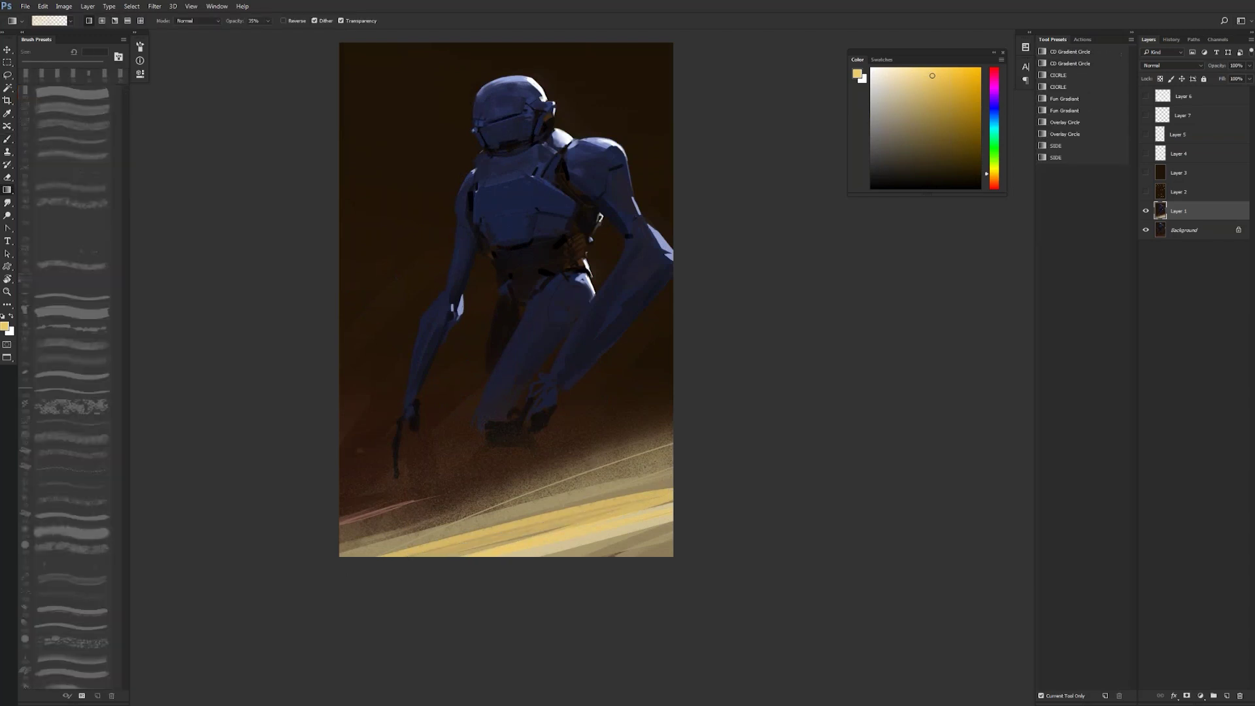
left_click_drag(518, 578, 498, 504)
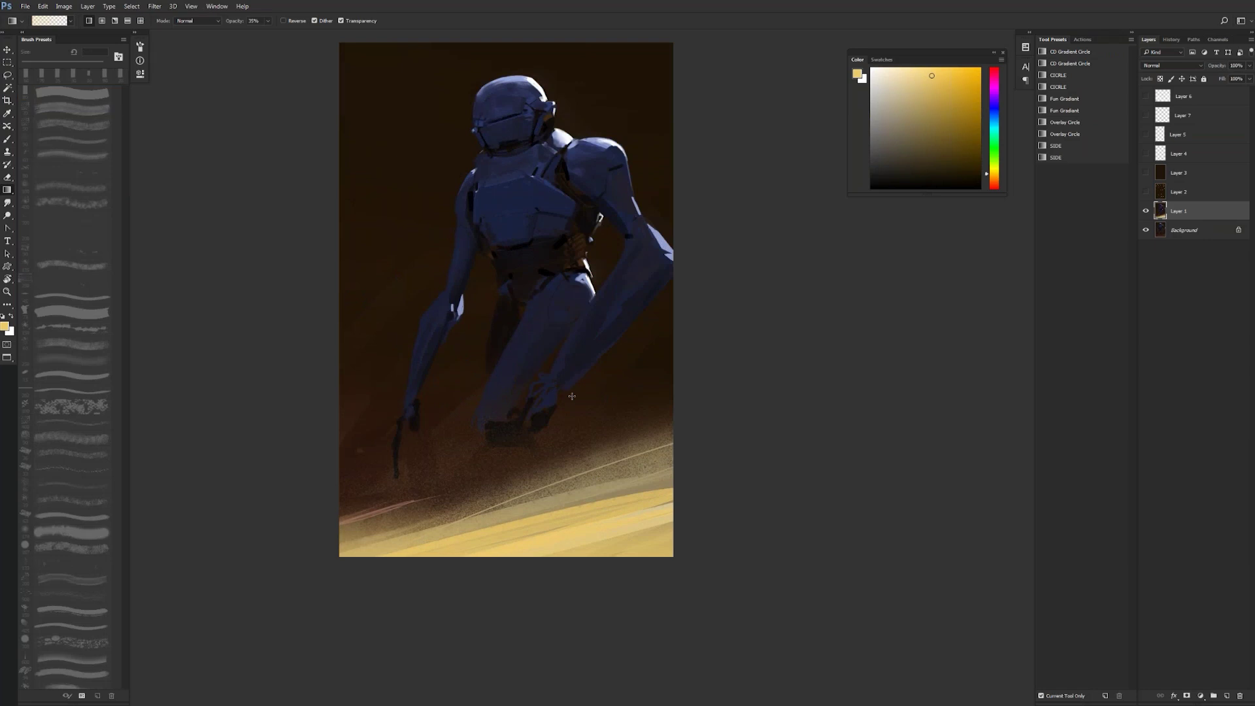
Step: Try a white gradient from above the canvas down behind the head and undo it
left_click_drag(571, 396, 594, 486)
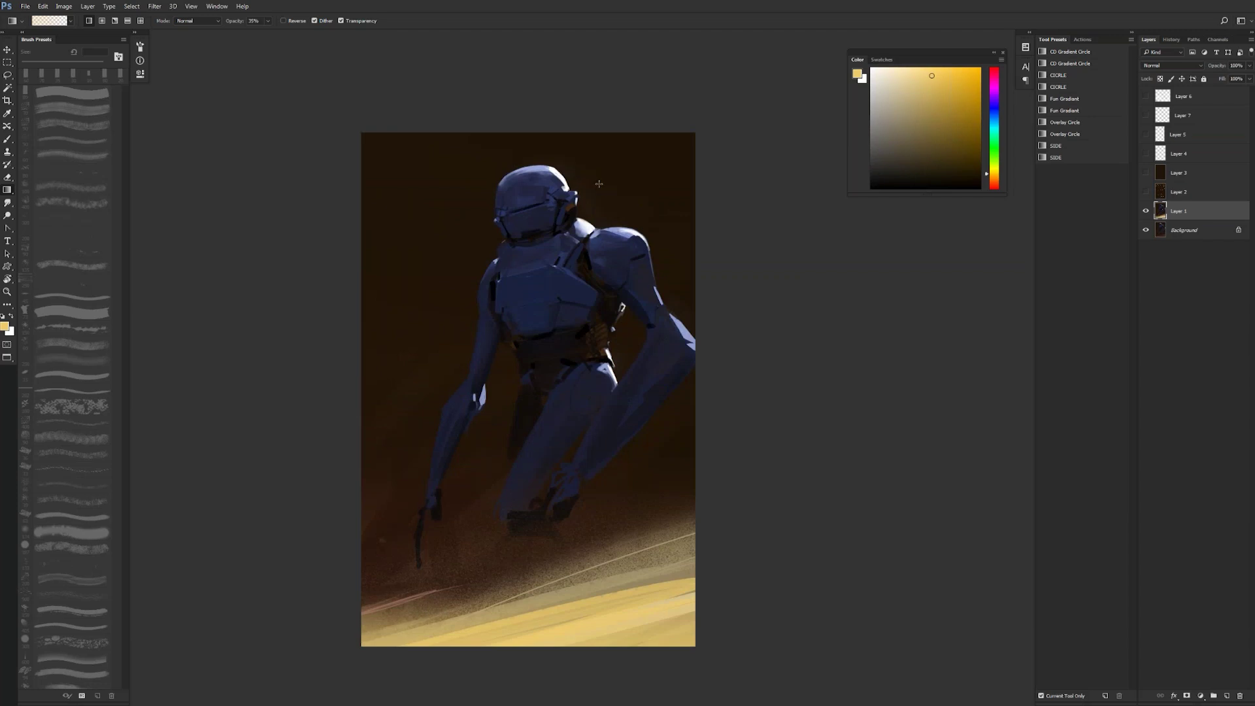
left_click(560, 172, "alt")
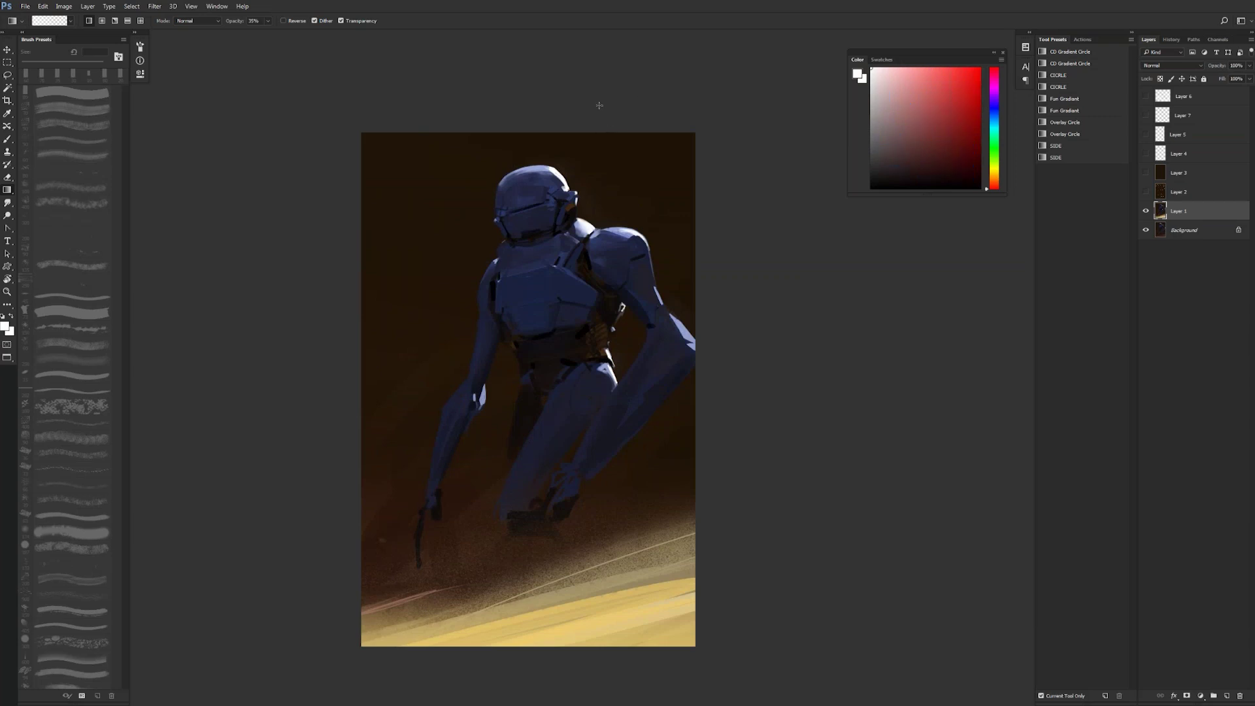
left_click_drag(605, 93, 568, 257)
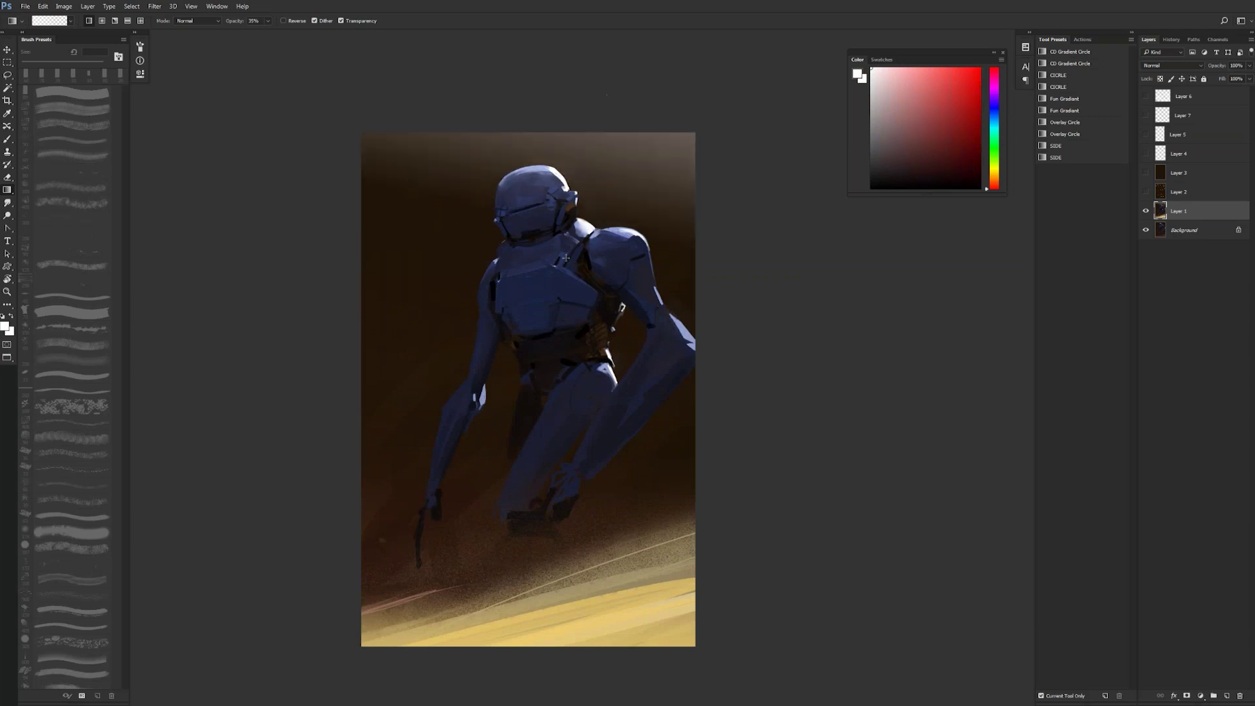
key("ctrl+z")
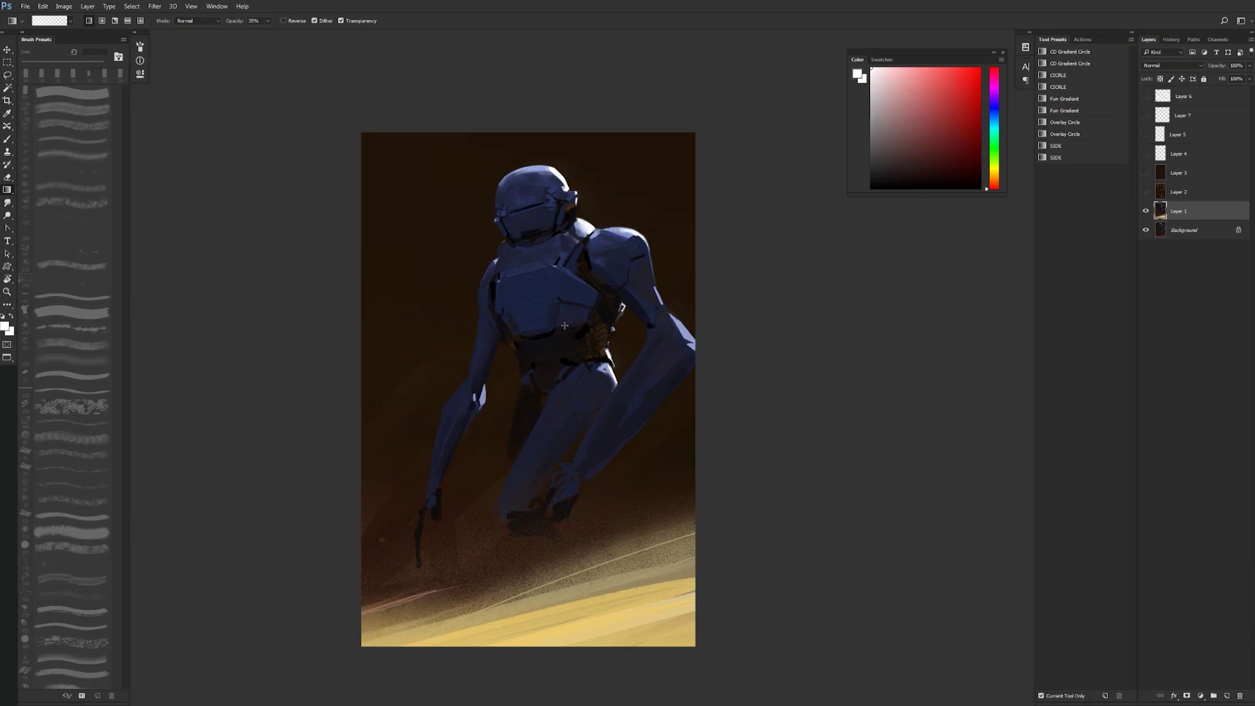
Step: Darken the area beneath the helmet with a tone sampled from the waist using a 15 px brush, flipping the canvas before and after
key("ctrl+shift+h")
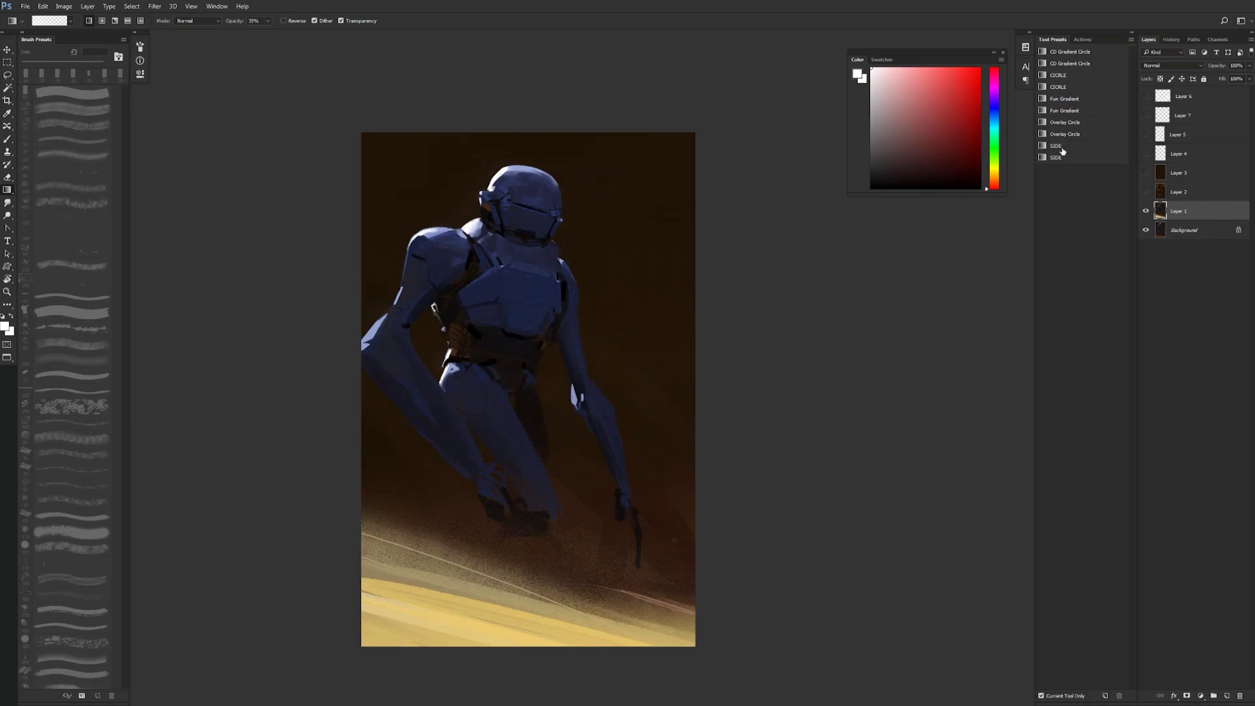
left_click_drag(597, 342, 631, 289)
key("b")
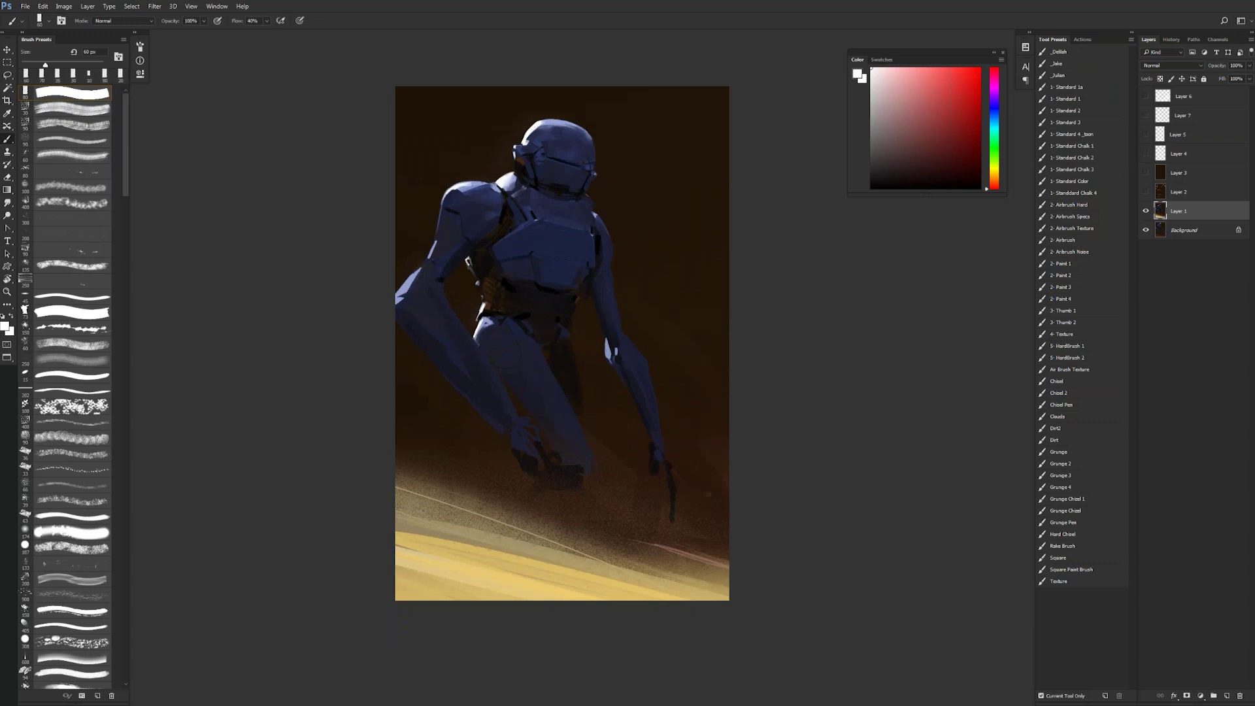
left_click(507, 292, "alt")
left_click(512, 292, "alt")
left_click(513, 289, "alt")
key("[")
key("[")
key("[")
key("[")
key("[")
key("[")
key("[")
key("[")
left_click_drag(532, 190, 556, 200)
key("F2")
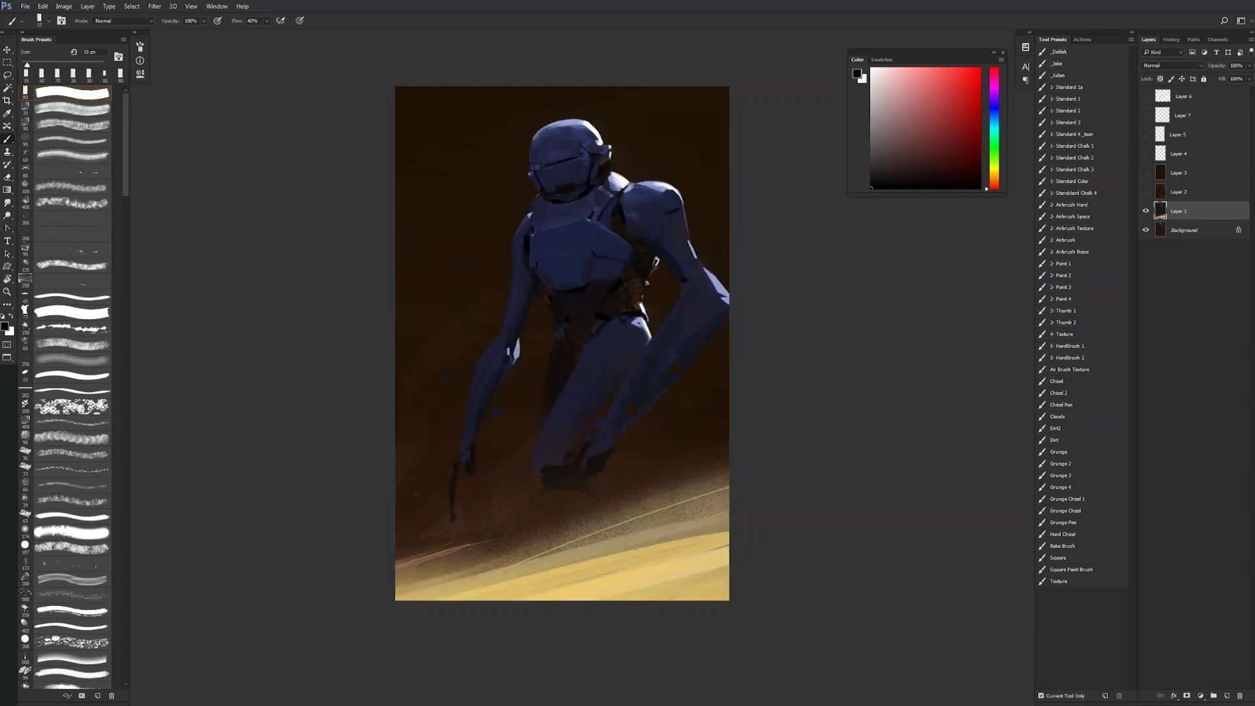
Step: Add a new layer above Layer 1 and fill it with the dark navy sampled from beside the neck
left_click_drag(562, 343, 552, 390)
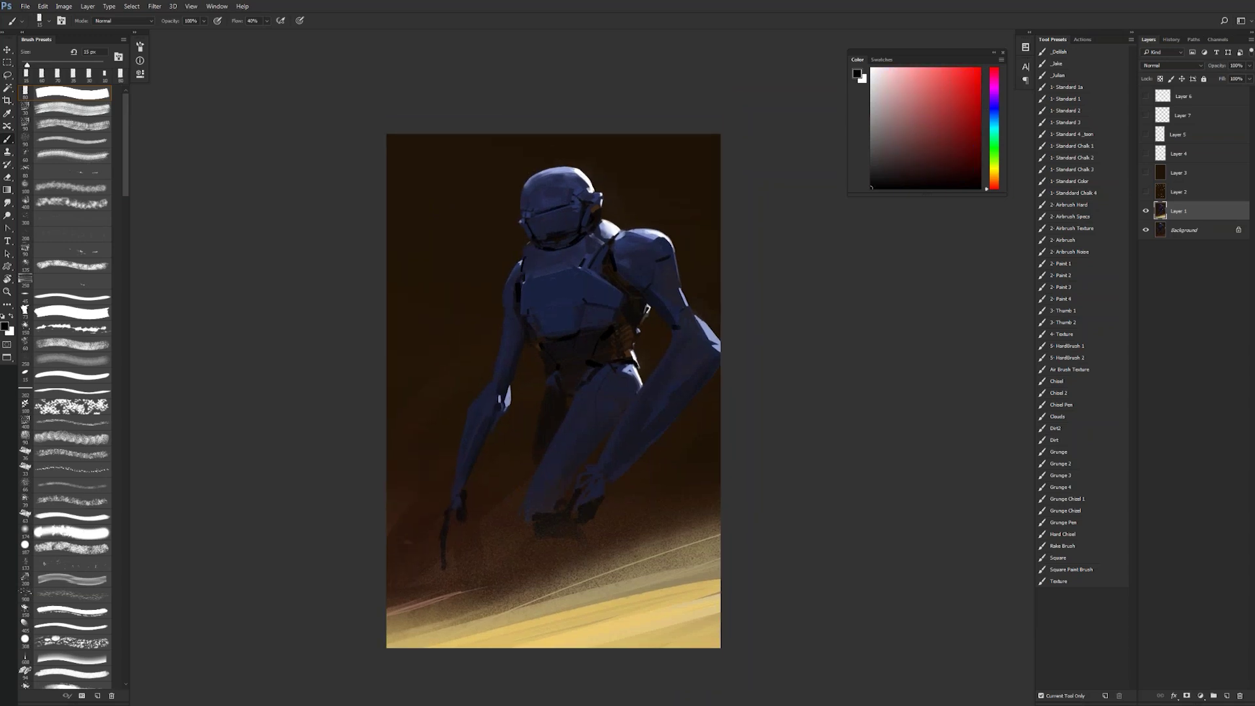
scroll(553, 390, "down", 4)
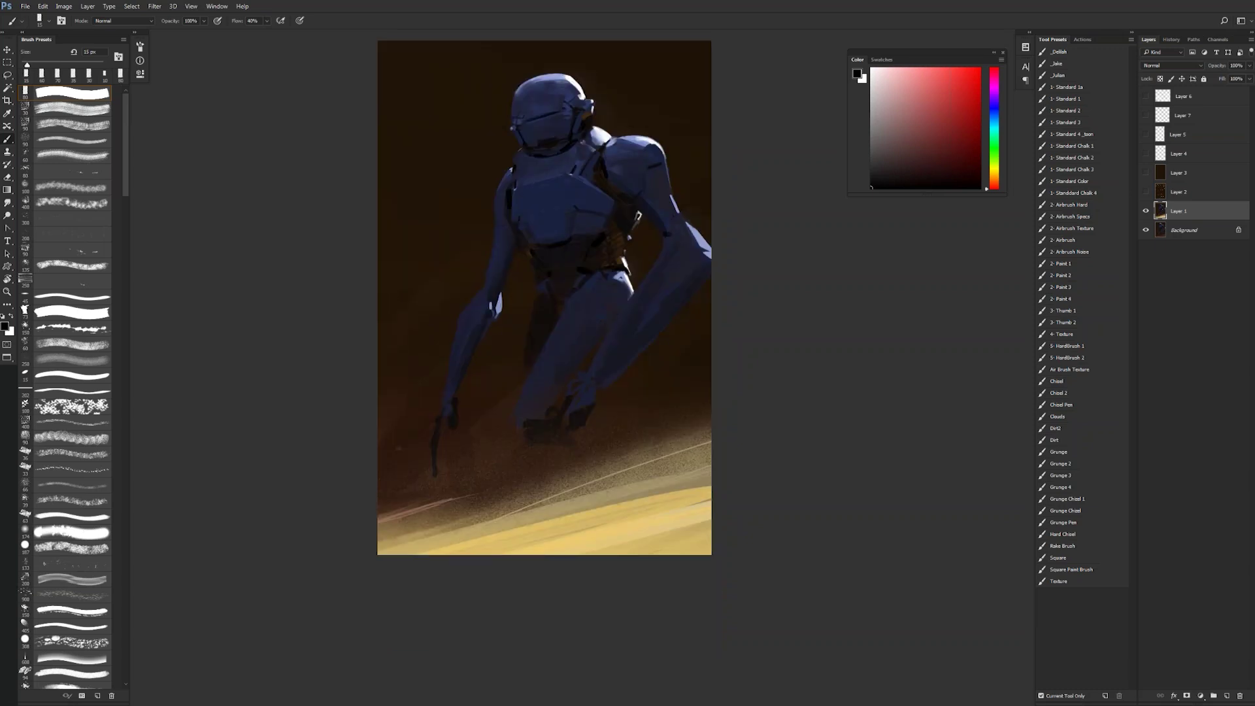
key("ctrl+shift+alt+n")
key("g")
left_click(586, 145, "alt")
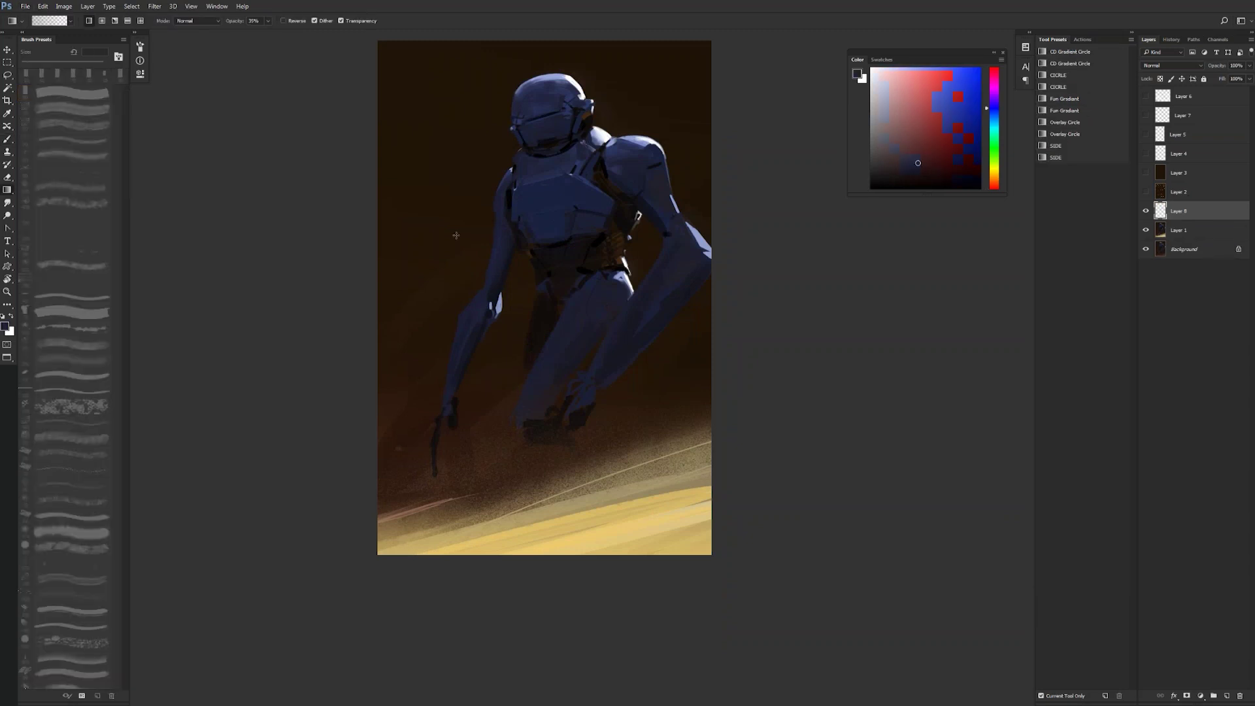
key("b")
key("alt+BackSpace")
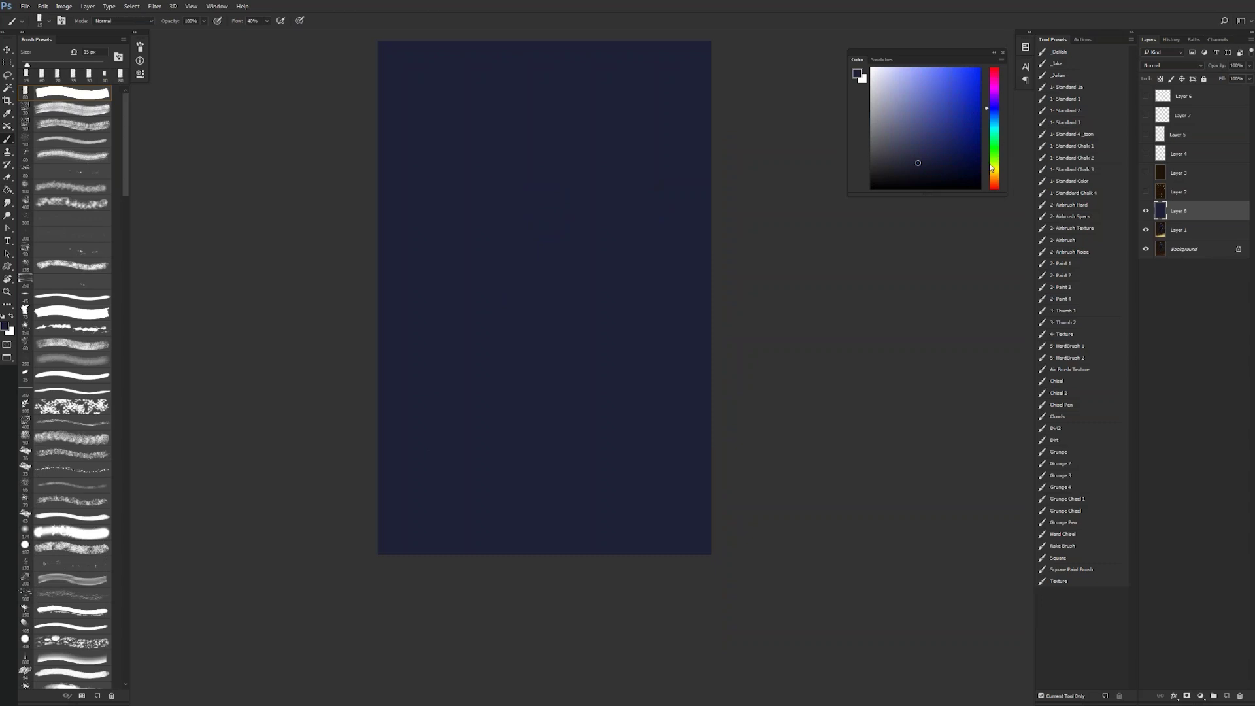
Step: Draw a row of four small crosses in dark yellow across the upper part of the navy layer
left_click(990, 172)
left_click(956, 148)
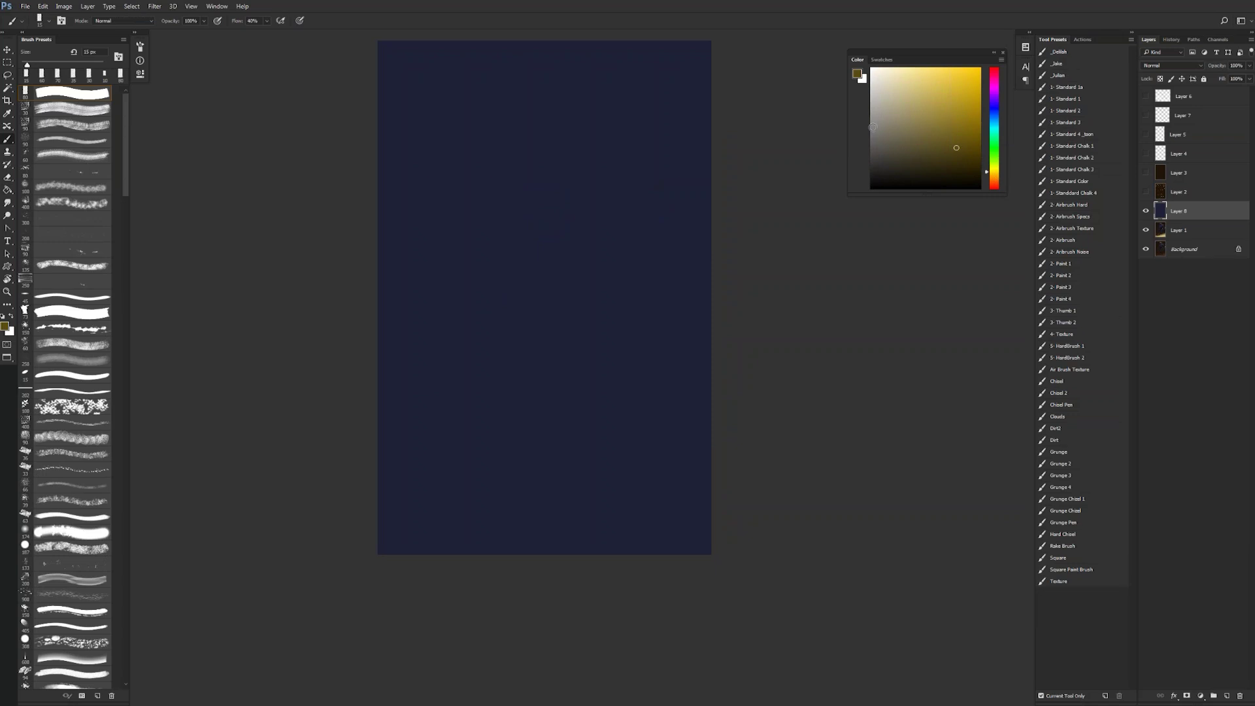
key("bracketleft")
key("bracketleft")
left_click_drag(457, 283, 464, 326)
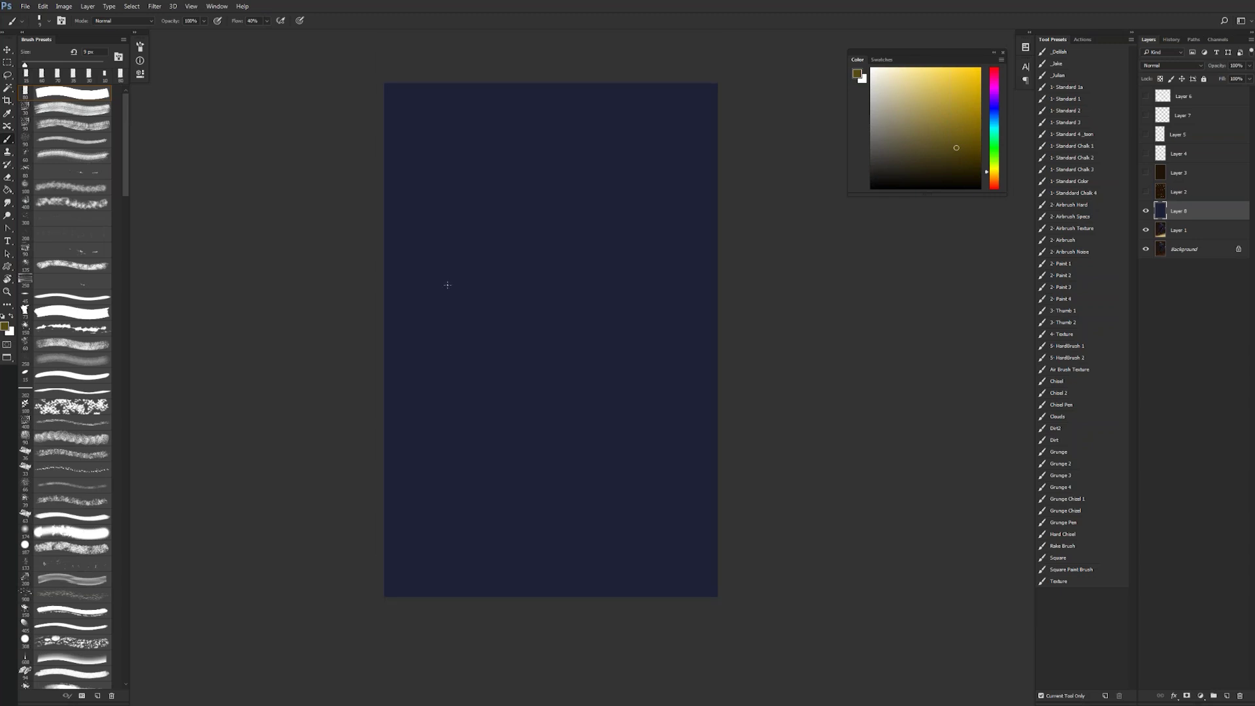
mouse_move(423, 286)
left_mouse_down()
mouse_move(459, 293)
mouse_move(429, 296)
left_mouse_up()
left_click_drag(510, 284, 683, 290)
left_click_drag(690, 275, 669, 287)
Step: Draw a second row of four small dark yellow crosses near the navy canvas's bottom edge
left_click_drag(422, 545, 456, 551)
mouse_move(448, 536)
left_mouse_down()
mouse_move(436, 543)
mouse_move(529, 551)
left_mouse_up()
mouse_move(522, 538)
left_mouse_down()
mouse_move(496, 549)
mouse_move(614, 552)
left_mouse_up()
left_click_drag(593, 541, 566, 551)
left_click_drag(668, 543, 668, 543)
left_click_drag(663, 536, 627, 549)
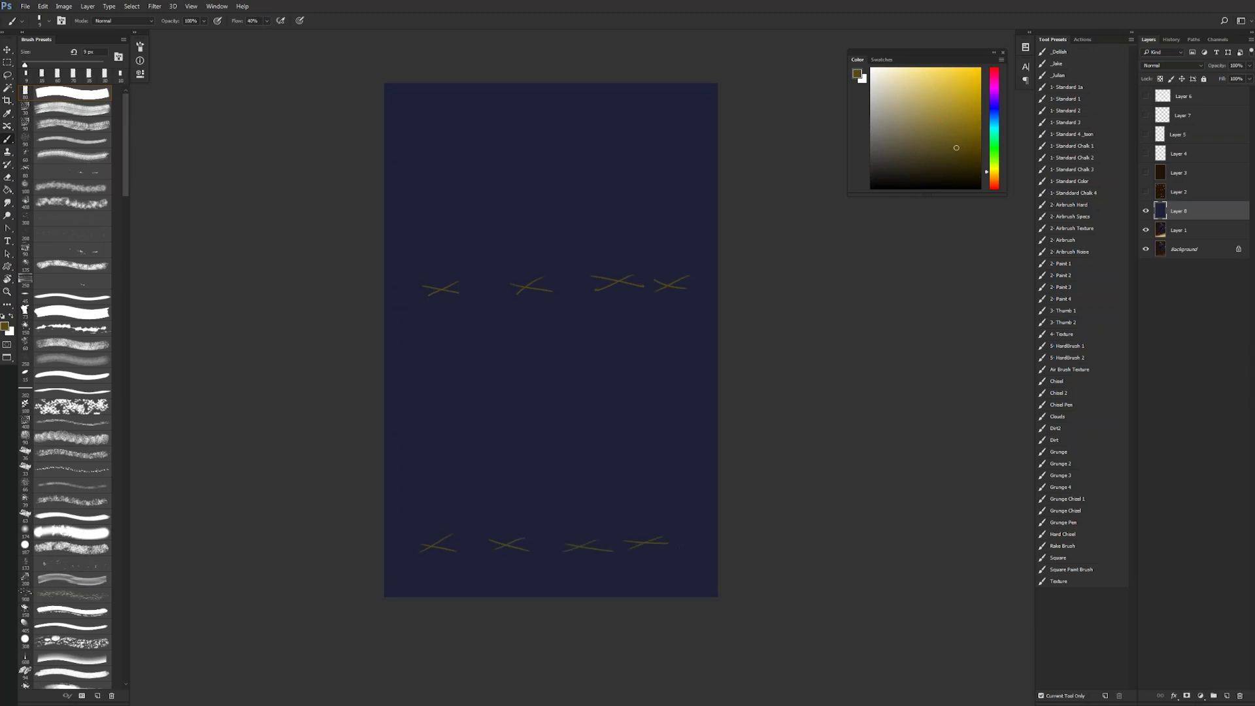
Step: Draw a tall, swirling flame in light orange rising from the first cross of the upper row
left_click(993, 182)
left_click(954, 73)
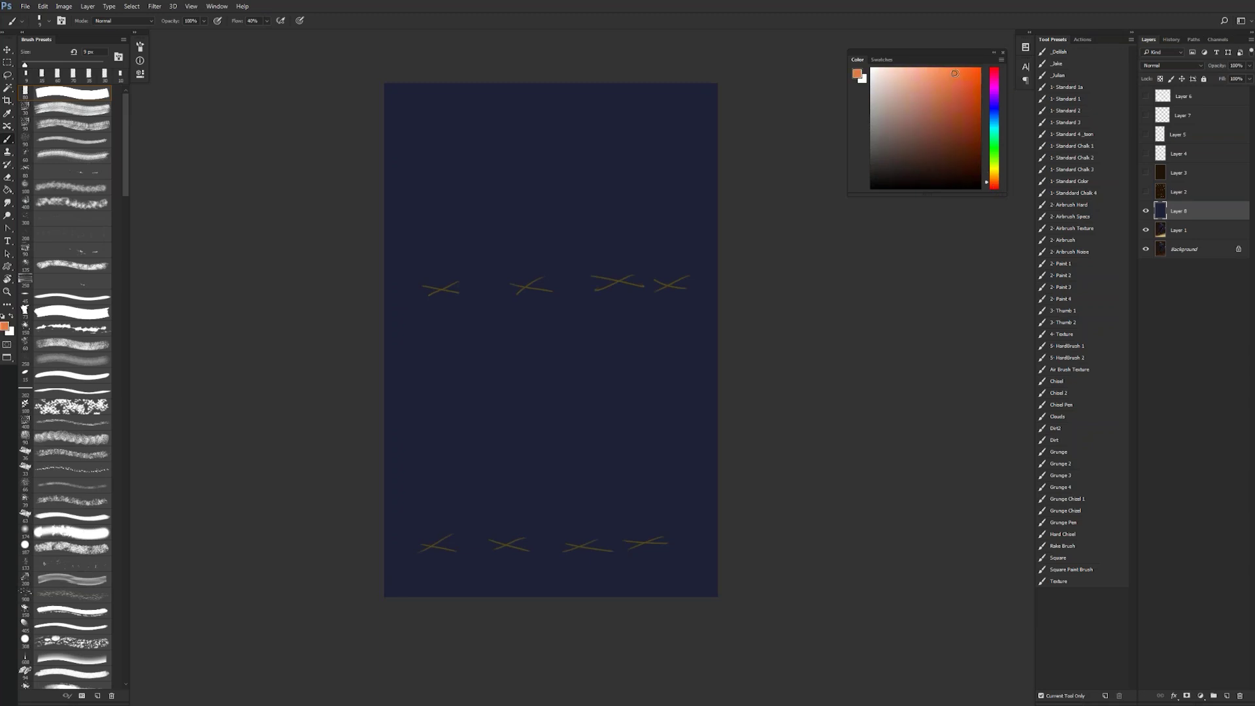
mouse_move(438, 287)
left_mouse_down()
mouse_move(420, 160)
mouse_move(462, 210)
mouse_move(424, 255)
mouse_move(455, 251)
mouse_move(420, 156)
mouse_move(445, 103)
left_mouse_up()
left_click_drag(461, 149, 464, 131)
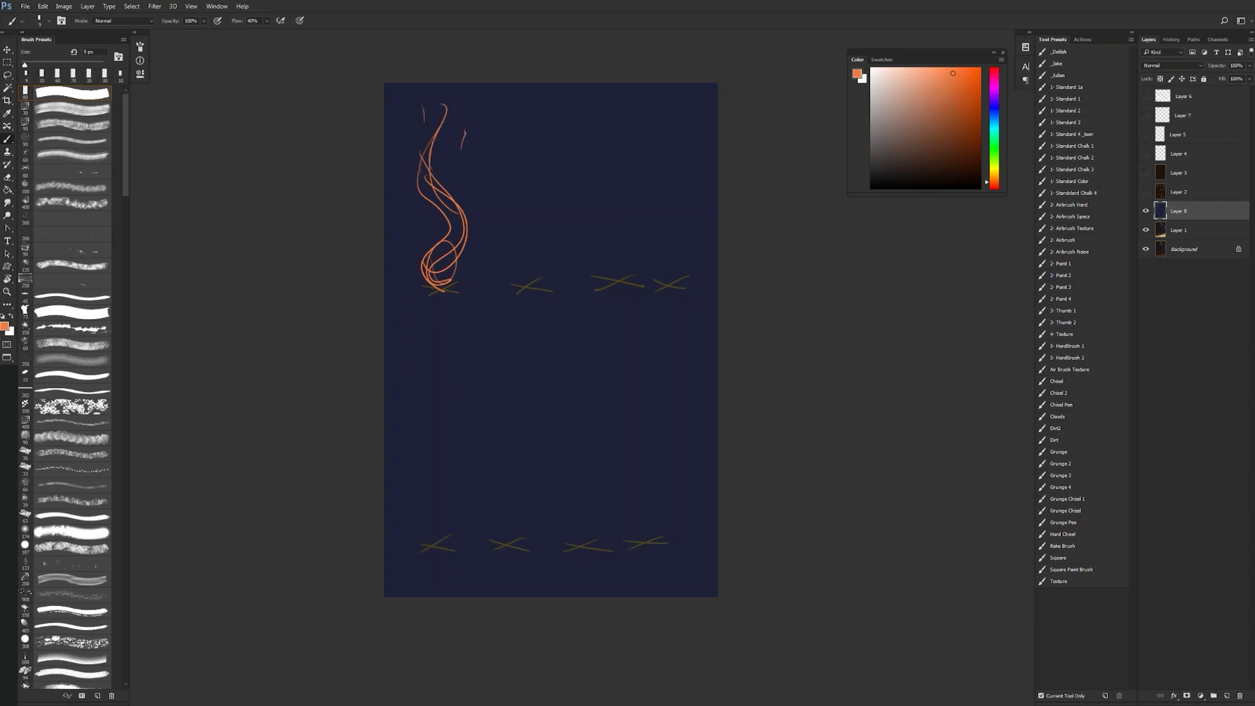
Step: Draw a smaller flame and small sparks over the remaining upper crosses with a 10 px brush
key("bracketright")
key("bracketright")
key("bracketleft")
mouse_move(517, 284)
left_mouse_down()
mouse_move(509, 254)
mouse_move(521, 204)
mouse_move(528, 283)
mouse_move(529, 260)
left_mouse_up()
left_click_drag(607, 278, 612, 275)
Step: Draw short orange flames on all four lower crosses and extend the second one into a tall, wavy flame
mouse_move(431, 544)
left_mouse_down()
mouse_move(423, 484)
mouse_move(444, 542)
mouse_move(430, 525)
left_mouse_up()
left_click_drag(435, 469, 443, 490)
mouse_move(446, 470)
left_mouse_down()
mouse_move(448, 488)
mouse_move(498, 537)
mouse_move(516, 522)
mouse_move(509, 474)
left_mouse_up()
left_click_drag(513, 465, 516, 447)
left_click_drag(576, 544, 583, 488)
mouse_move(648, 538)
left_mouse_down()
mouse_move(646, 465)
mouse_move(649, 498)
left_mouse_up()
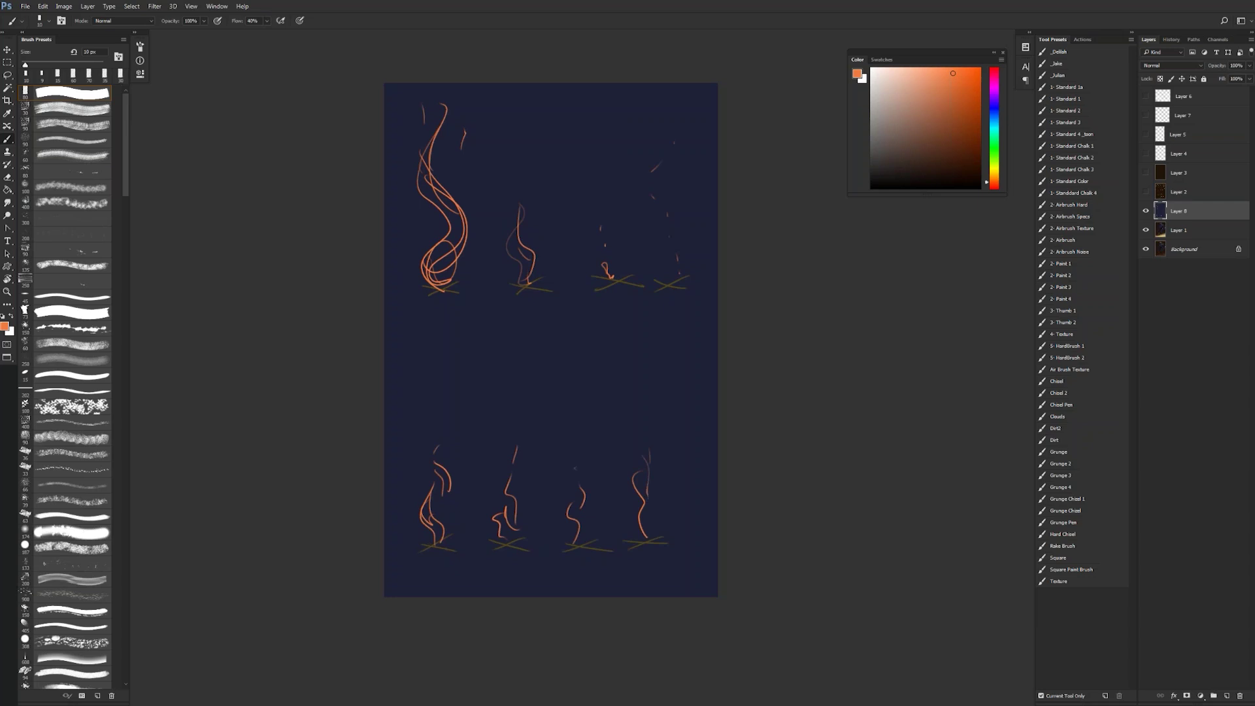
mouse_move(508, 531)
left_mouse_down()
mouse_move(494, 329)
mouse_move(489, 380)
left_mouse_up()
mouse_move(500, 434)
left_mouse_down()
mouse_move(520, 348)
mouse_move(502, 317)
left_mouse_up()
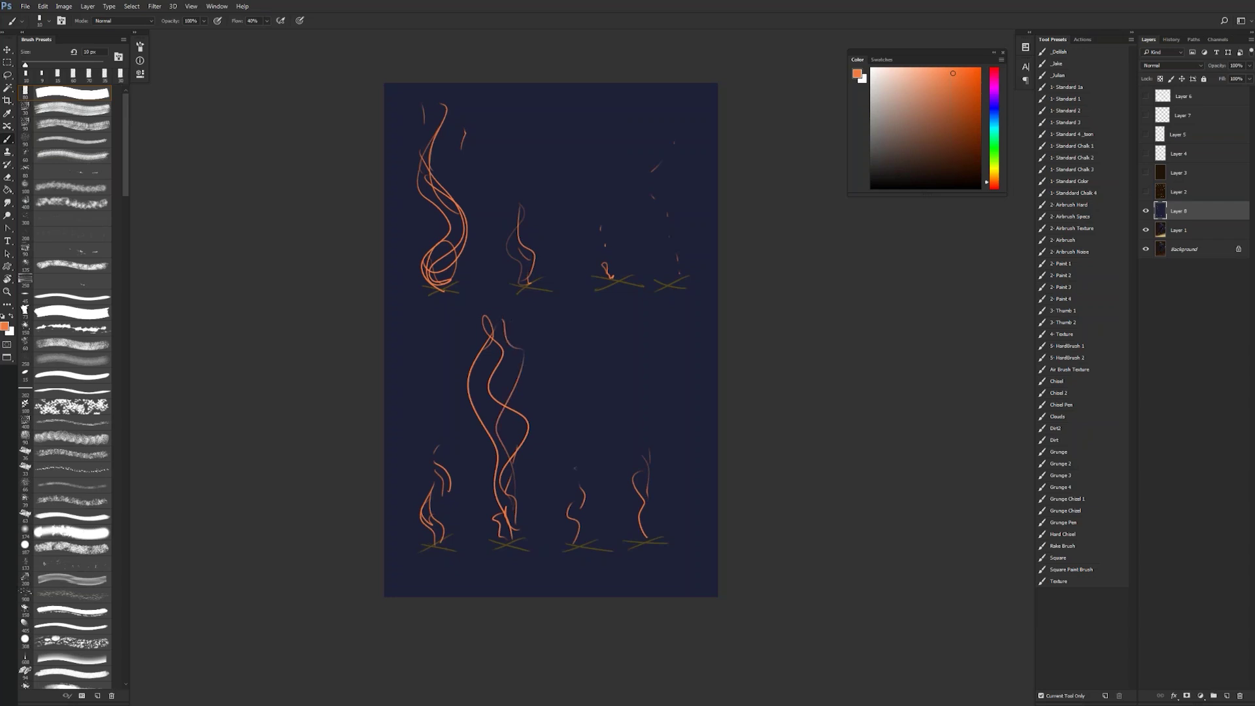
Step: Try a downward mark and horizontal lines across the lower row of flames, undoing the strokes
left_click_drag(569, 375, 575, 423)
left_click_drag(541, 482, 700, 473)
left_click_drag(386, 480, 717, 484)
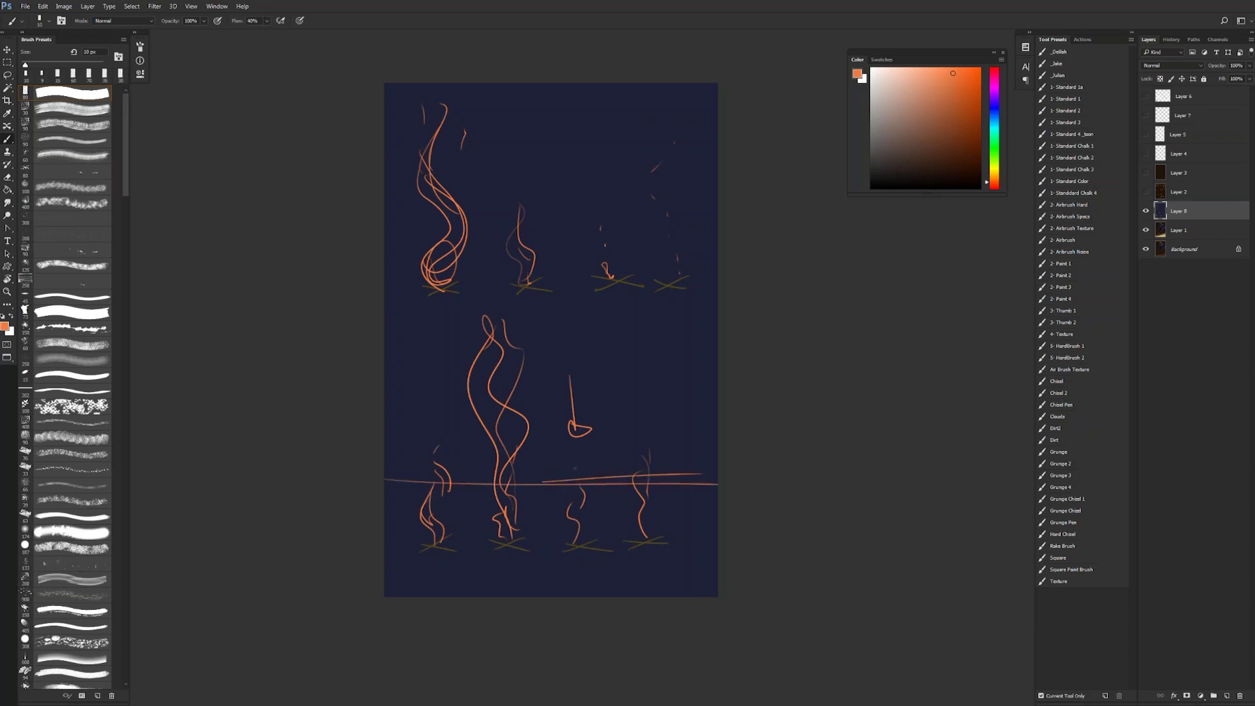
key("ctrl+alt+z")
key("ctrl+alt+z")
key("ctrl+alt+z")
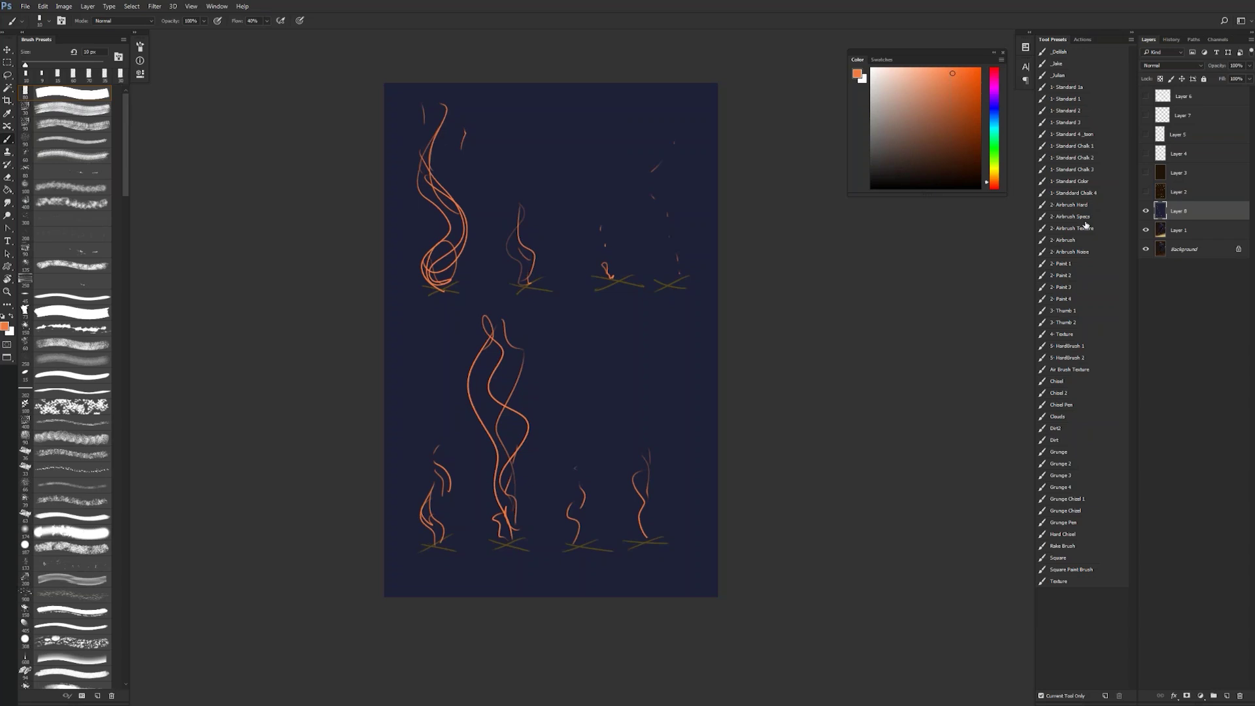
left_click_drag(386, 460, 718, 450)
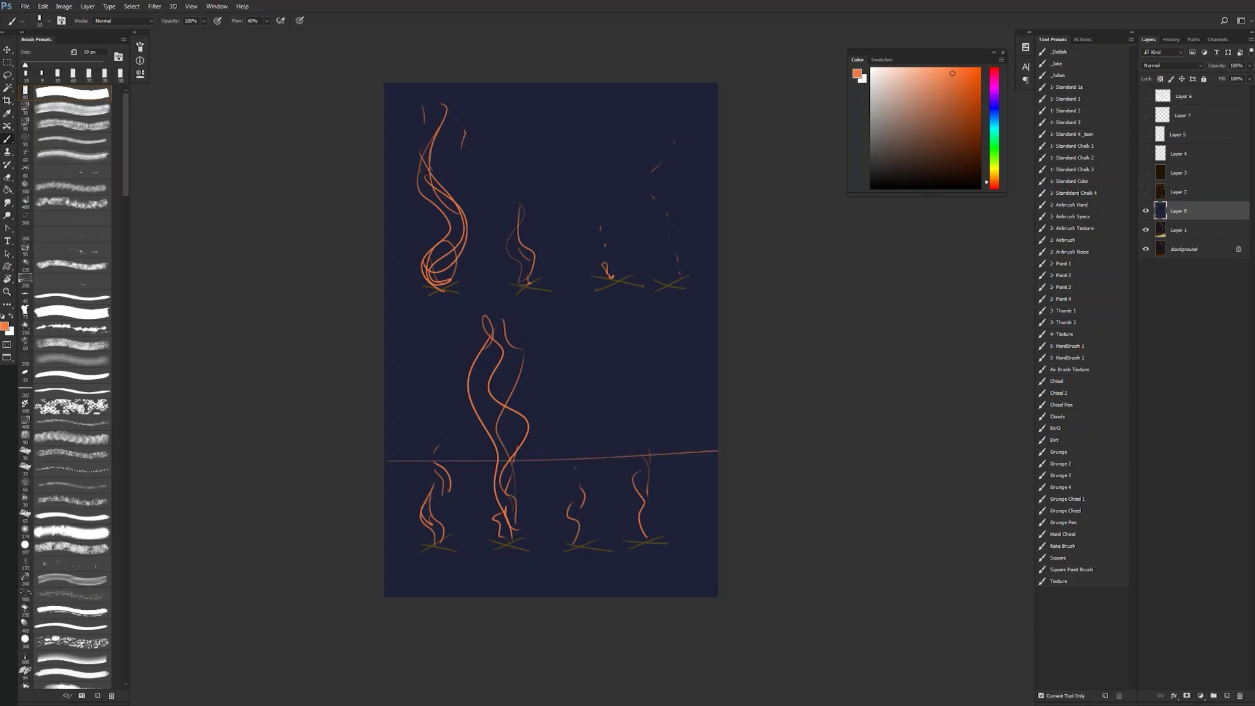
key("ctrl+z")
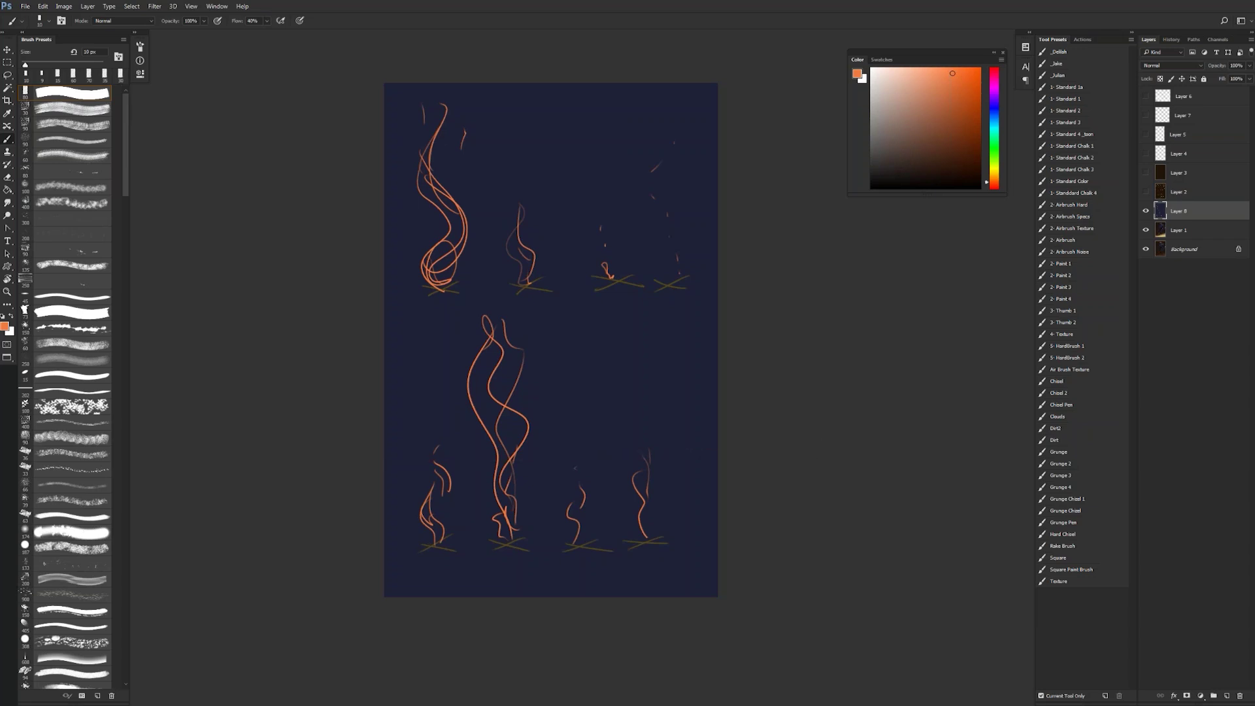
Step: Write a circled 15 beside the tall lower flame, with a 10 and an upward arrow beneath it
mouse_move(598, 346)
left_mouse_down()
mouse_move(597, 370)
mouse_move(610, 369)
left_mouse_up()
mouse_move(634, 324)
left_mouse_down()
mouse_move(606, 321)
mouse_move(631, 323)
left_mouse_up()
left_click_drag(611, 414, 610, 390)
mouse_move(606, 400)
left_mouse_down()
mouse_move(617, 398)
mouse_move(602, 444)
mouse_move(617, 419)
left_mouse_up()
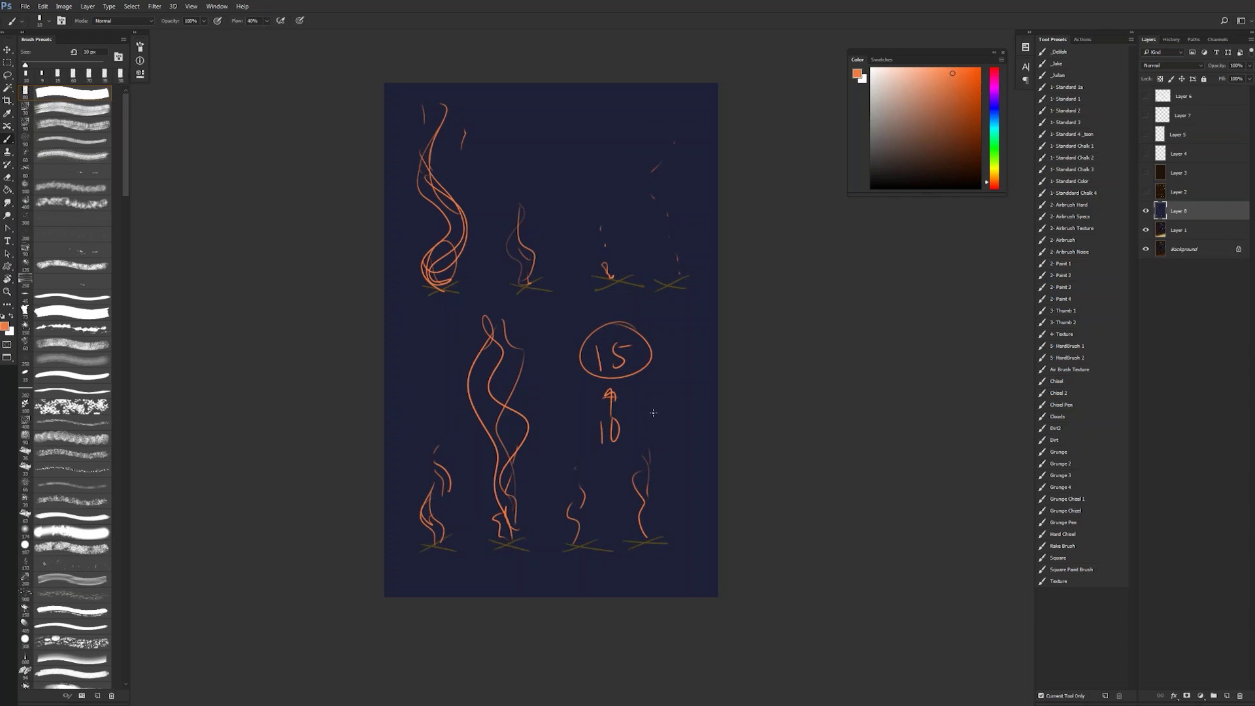
Step: Undo the 10 and continue the diagram with arrows from the circled 15 up to 20 and 30
key("ctrl+alt+z")
key("ctrl+alt+z")
mouse_move(593, 327)
left_mouse_down()
mouse_move(572, 239)
mouse_move(580, 247)
left_mouse_up()
left_click_drag(553, 195, 563, 209)
mouse_move(571, 191)
left_mouse_down()
mouse_move(565, 204)
mouse_move(582, 149)
mouse_move(581, 159)
mouse_move(594, 149)
left_mouse_up()
left_click_drag(616, 128, 615, 130)
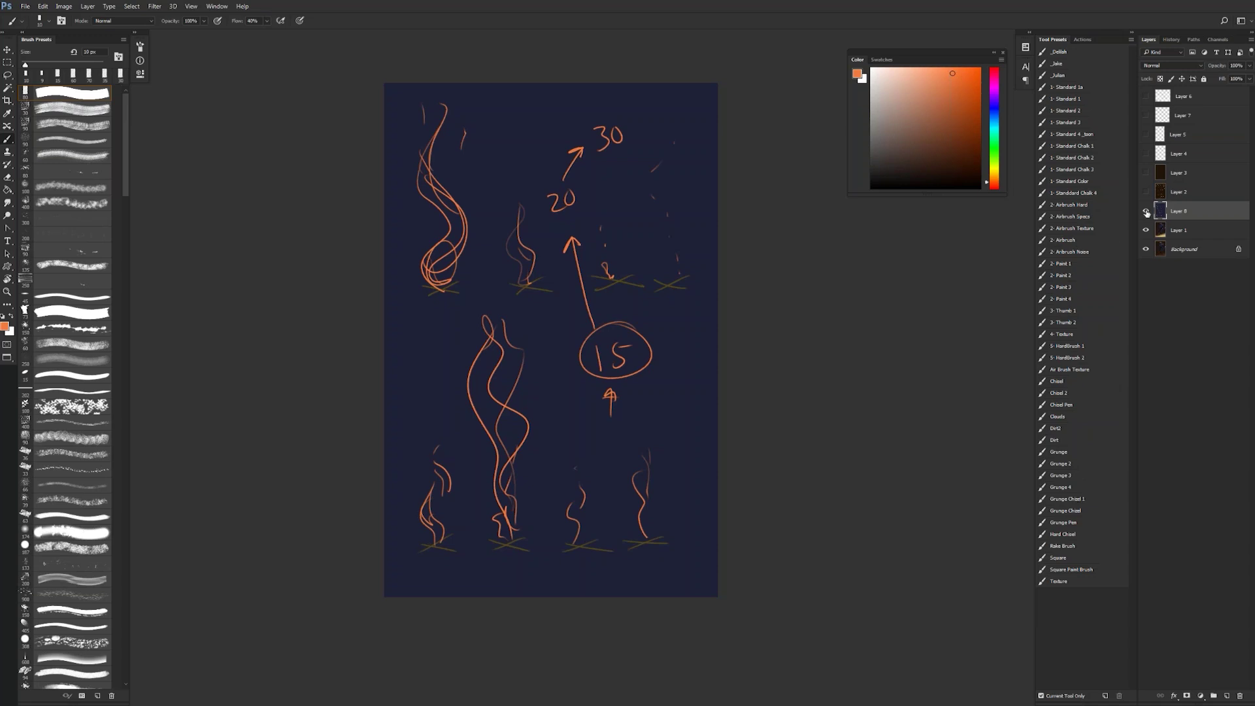
Step: Hide the diagram layer and make Layer 1 active for painting on the character
left_click(1145, 212)
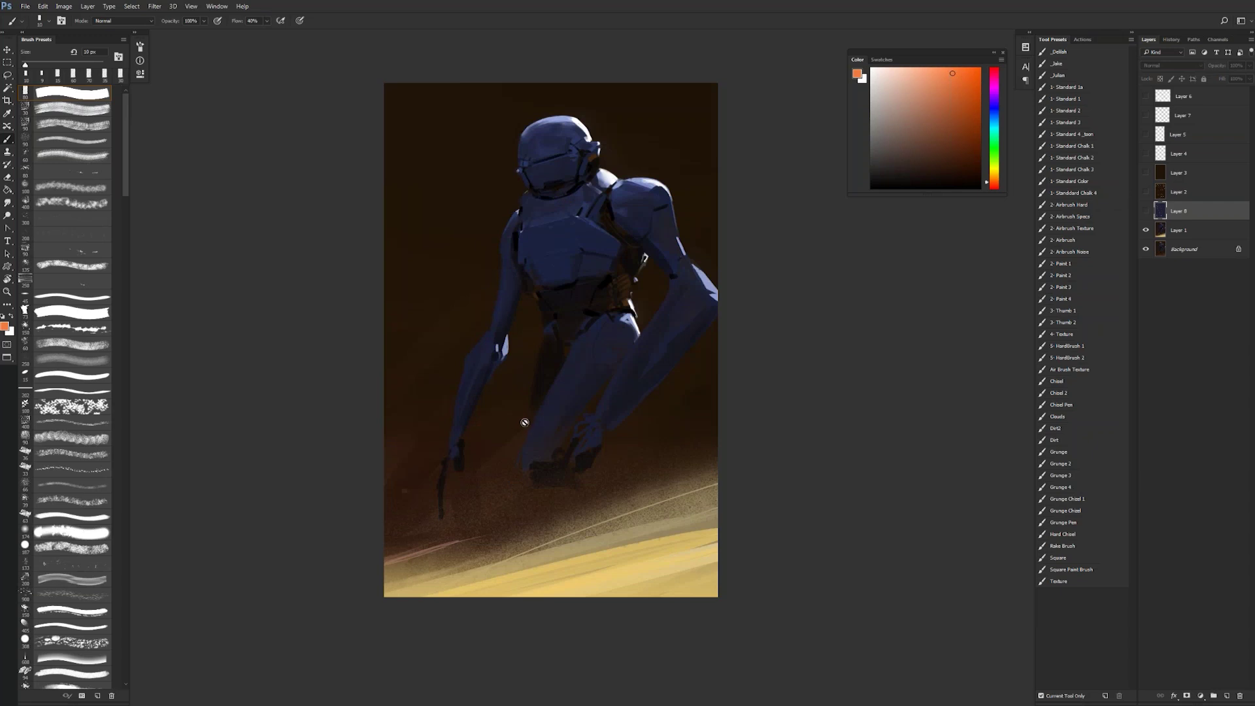
key("z")
left_click(542, 329)
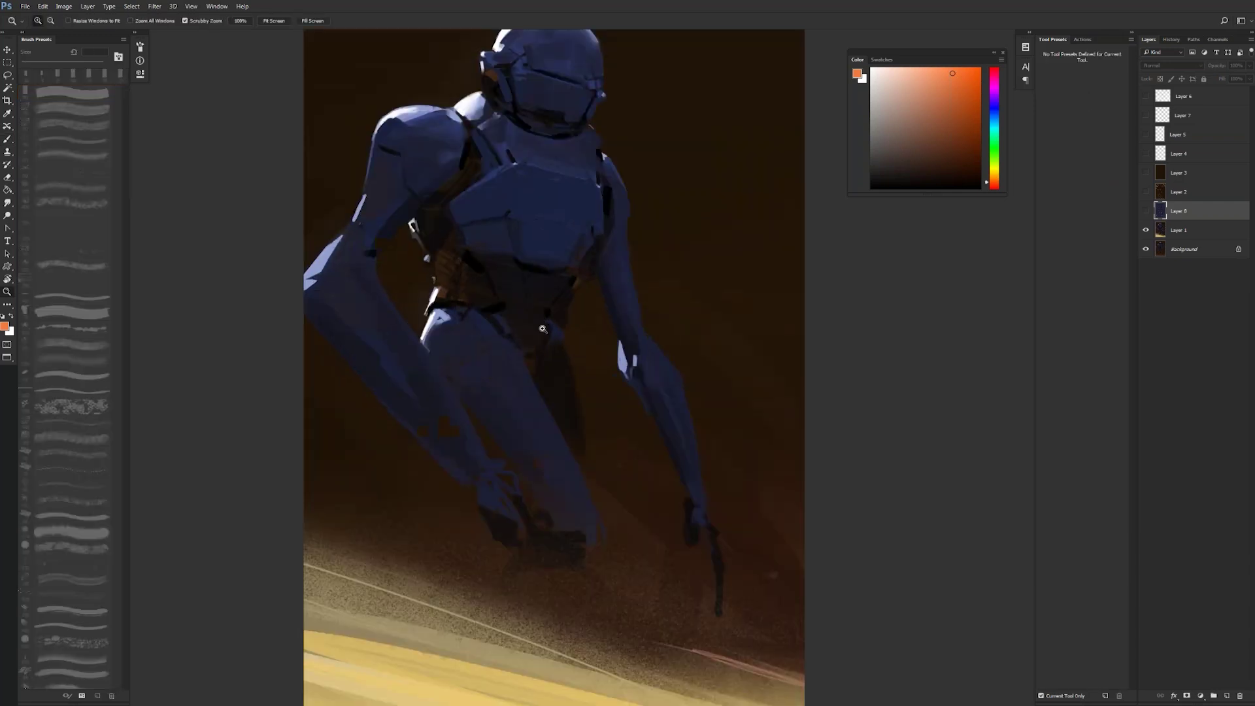
left_click_drag(556, 308, 599, 375)
key("b")
left_click(1195, 232)
Step: Touch up the shoulder beside the neck with a sampled dark navy and flip the canvas
left_click_drag(473, 377, 484, 308)
left_click(484, 307, "alt")
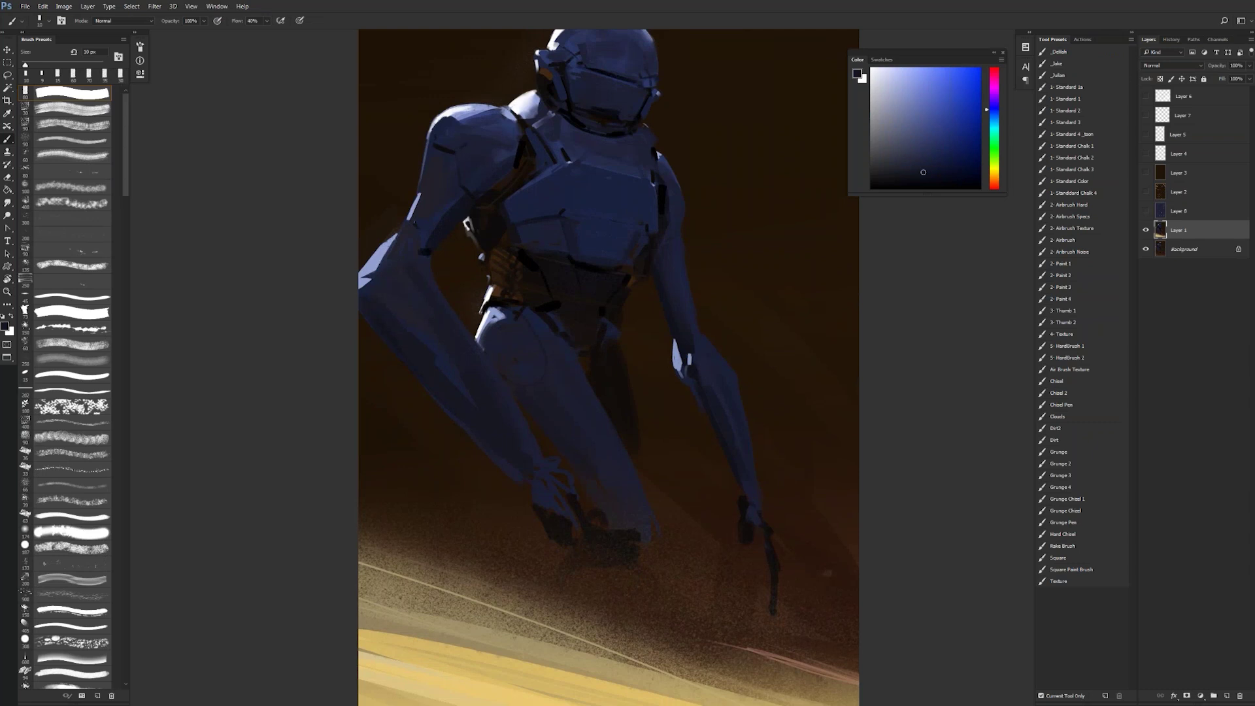
left_click_drag(502, 109, 513, 139)
key("z")
left_click(513, 210, "alt")
left_click(515, 196, "alt")
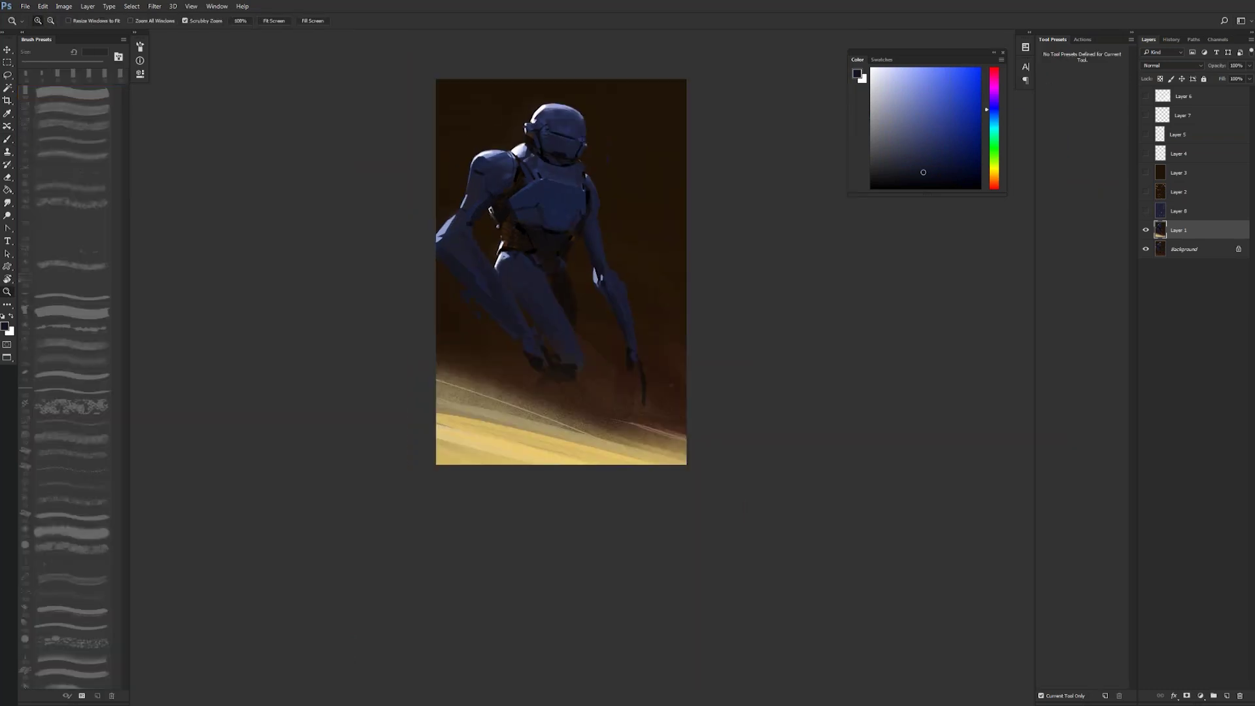
key("ctrl+shift+h")
left_click(616, 311)
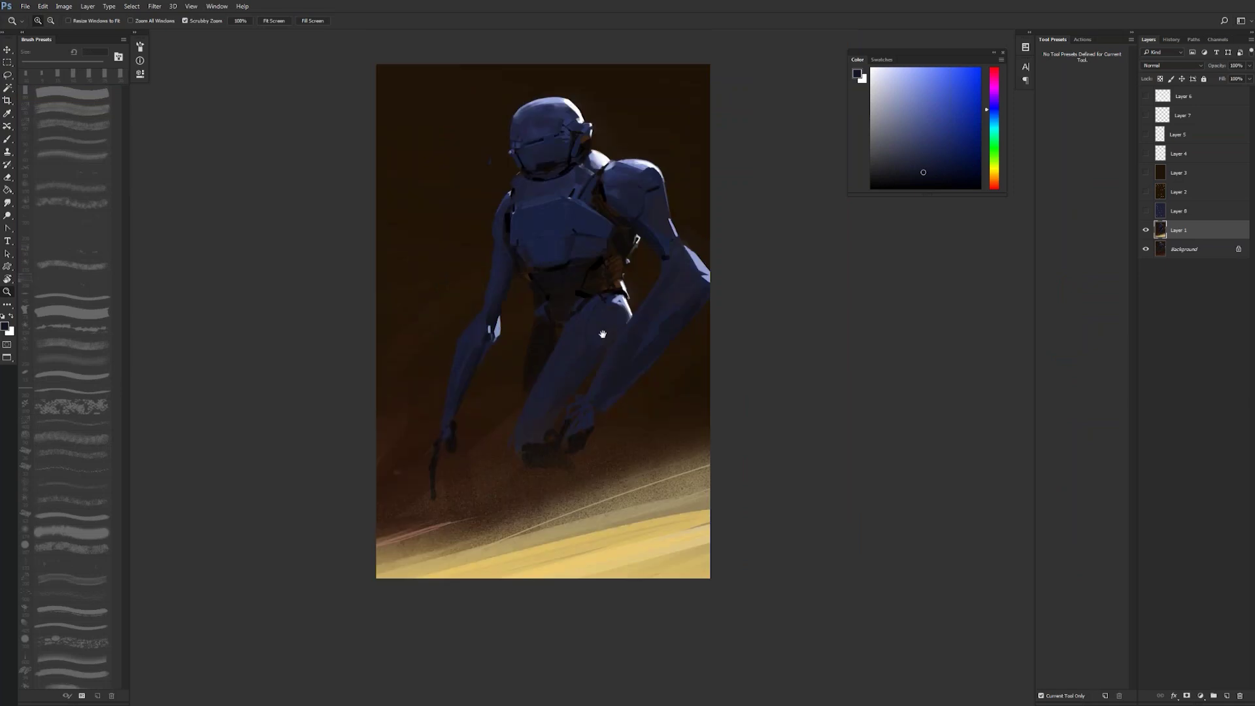
Step: Paint a sampled dark brown beneath the character's knee and down onto the ground
key("b")
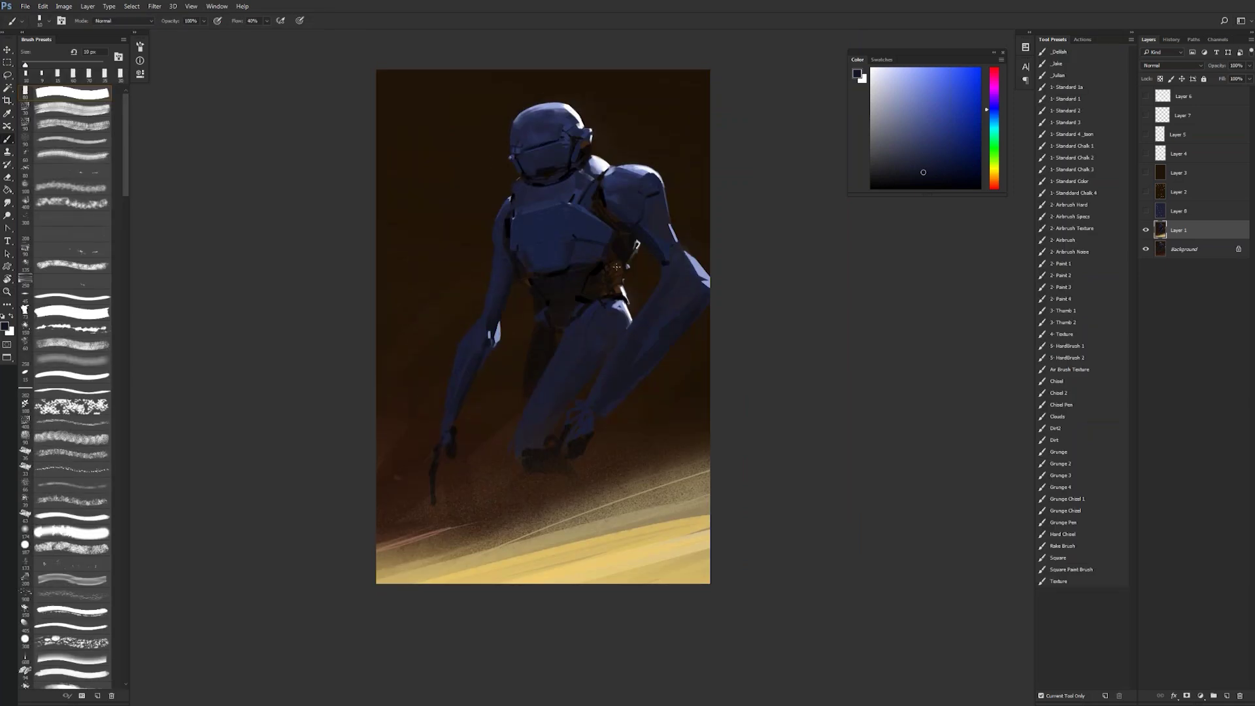
left_click(542, 452, "alt")
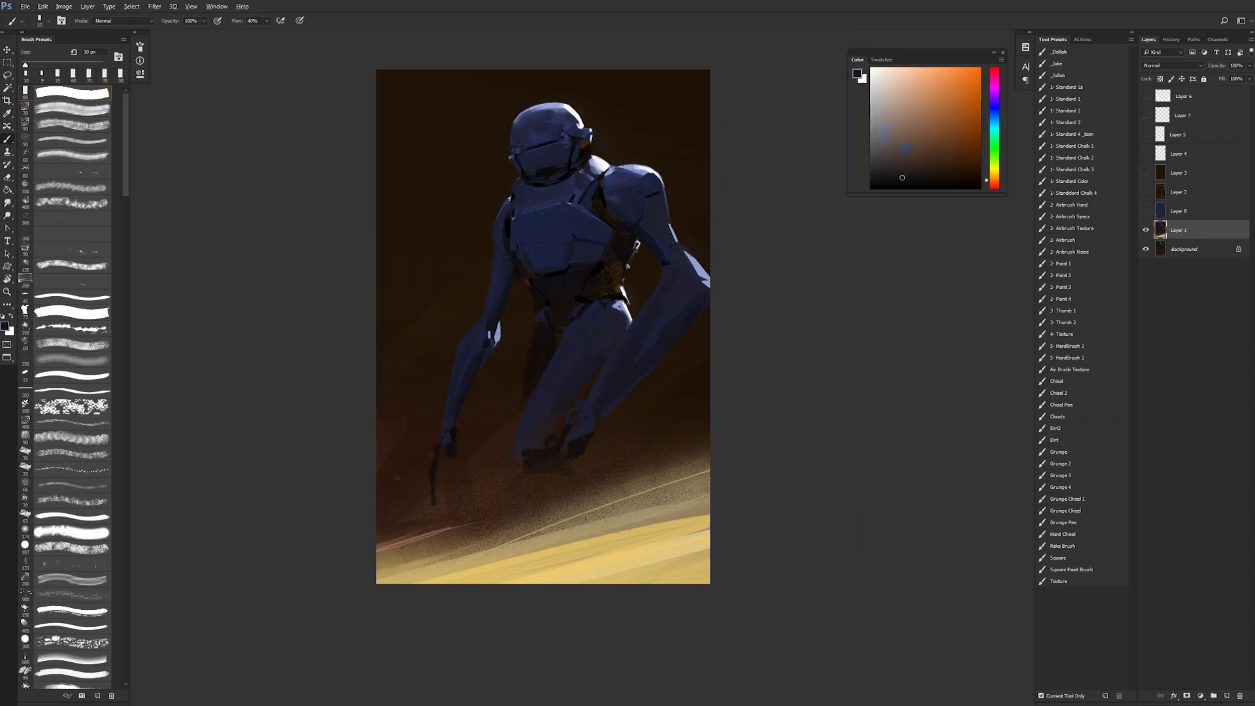
key("bracketright")
key("bracketright")
key("bracketright")
mouse_move(556, 468)
left_mouse_down()
mouse_move(543, 486)
mouse_move(570, 477)
mouse_move(549, 516)
mouse_move(594, 504)
mouse_move(497, 534)
left_mouse_up()
Step: Darken the upper edge of the sunlit ground with long diagonal dark brown strokes using a 50 px brush
key("bracketright")
key("bracketright")
key("bracketright")
key("bracketright")
key("bracketright")
left_click_drag(696, 477, 513, 522)
left_click_drag(382, 565, 702, 481)
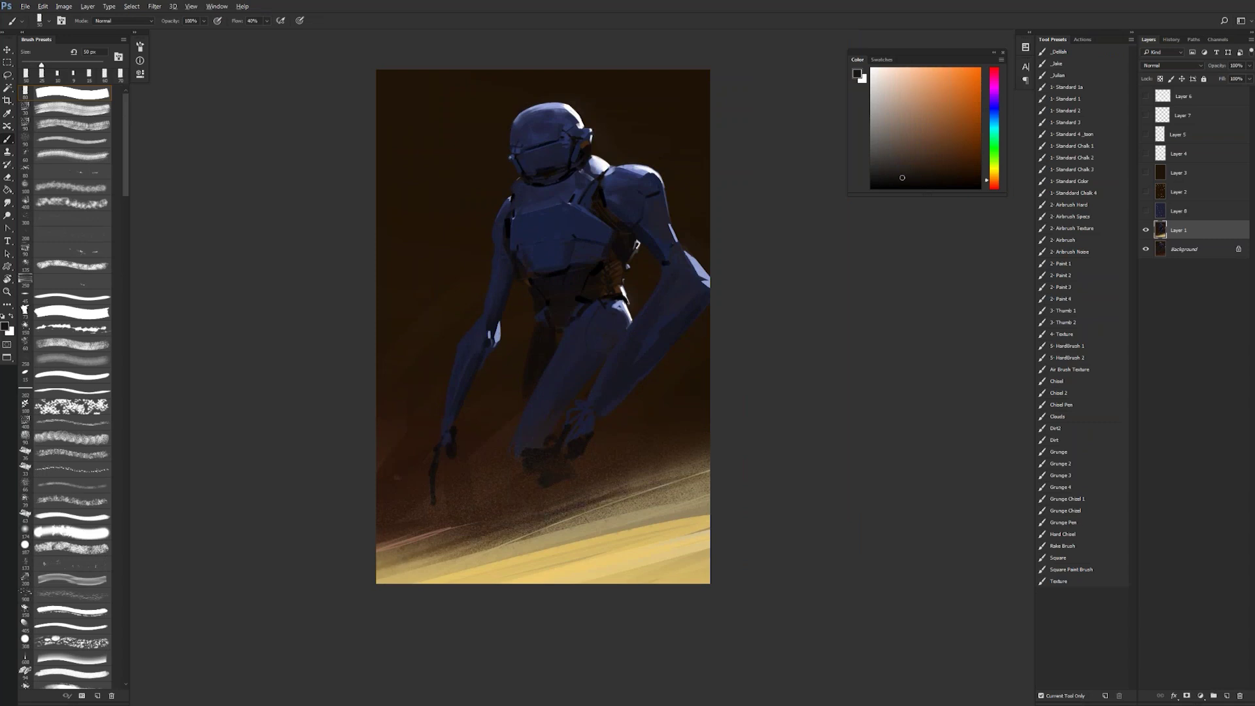
Step: Paint fine streaks along the edge of the dark ground with a sampled tan and a much smaller brush
left_click(679, 497, "alt")
key("bracketleft")
key("bracketleft")
key("bracketleft")
key("bracketleft")
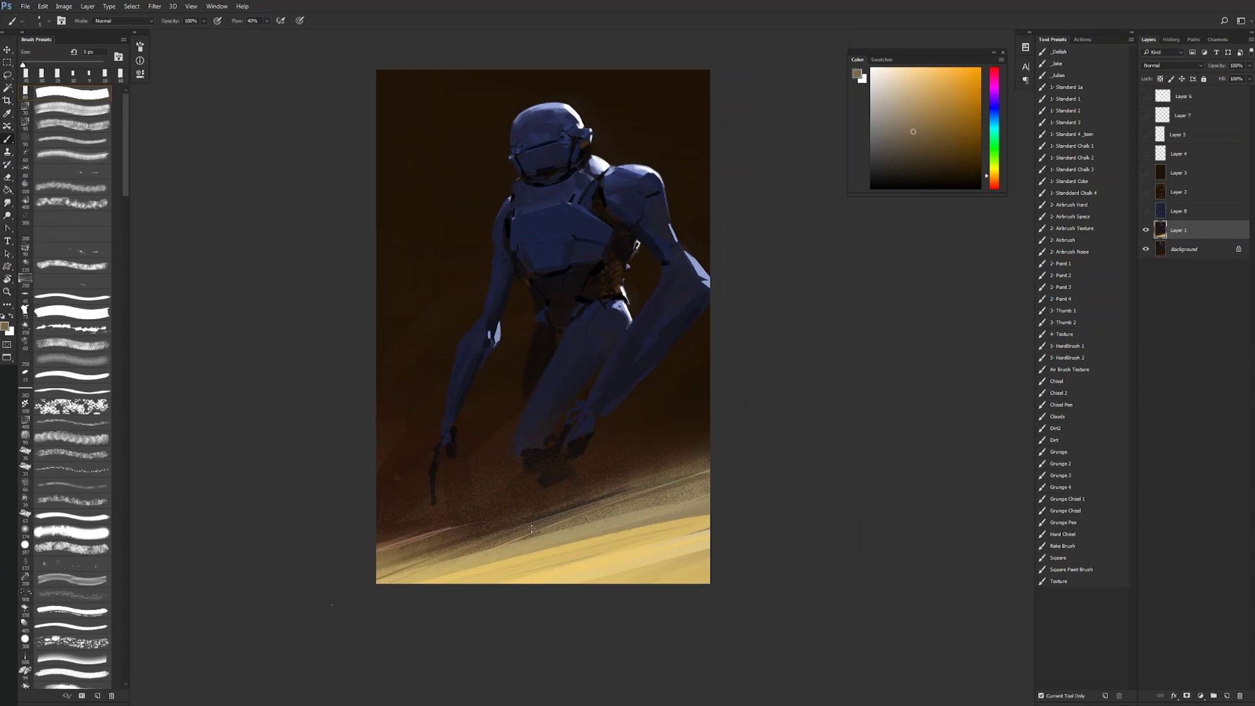
left_click_drag(523, 523, 605, 499)
Step: Add fine orange-brown streaks across the ground beside the character's knee, undoing the last stroke
left_click(938, 111)
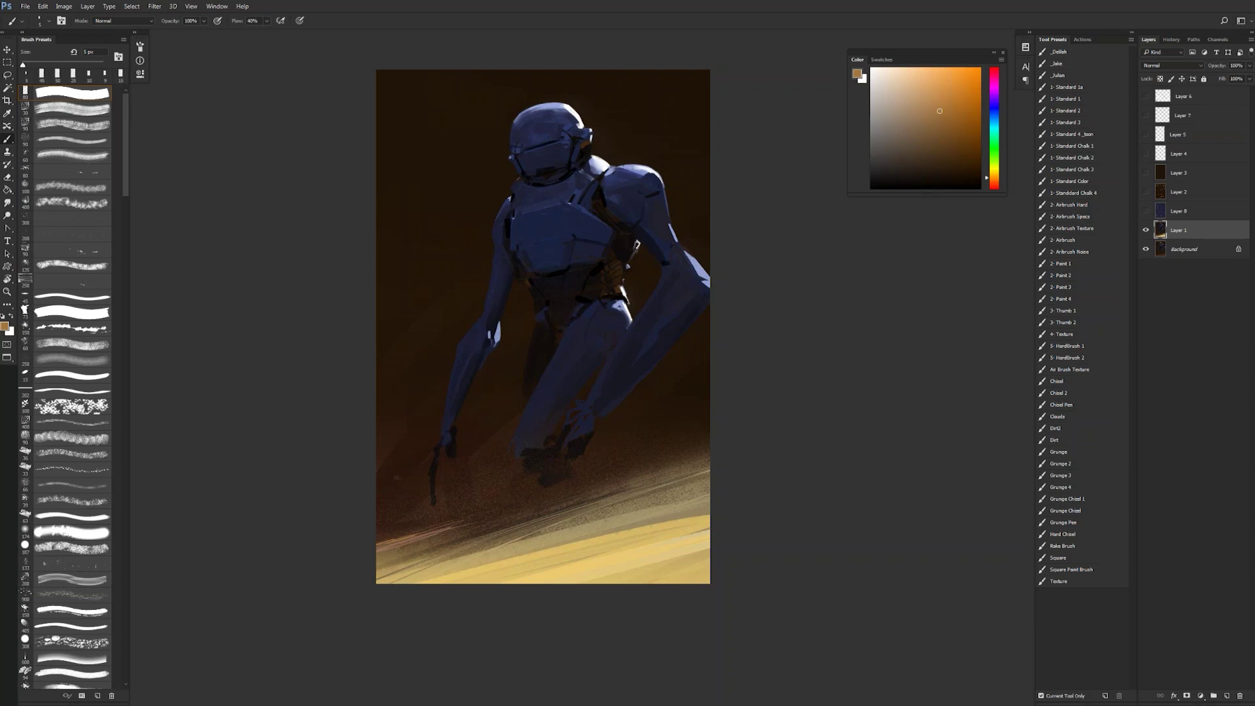
left_click_drag(610, 472, 710, 429)
left_click_drag(623, 472, 688, 445)
key("ctrl+z")
Step: Add more thin diagonal streaks across the ground with reddish brown and yellow tan sampled from it
left_click(385, 546, "alt")
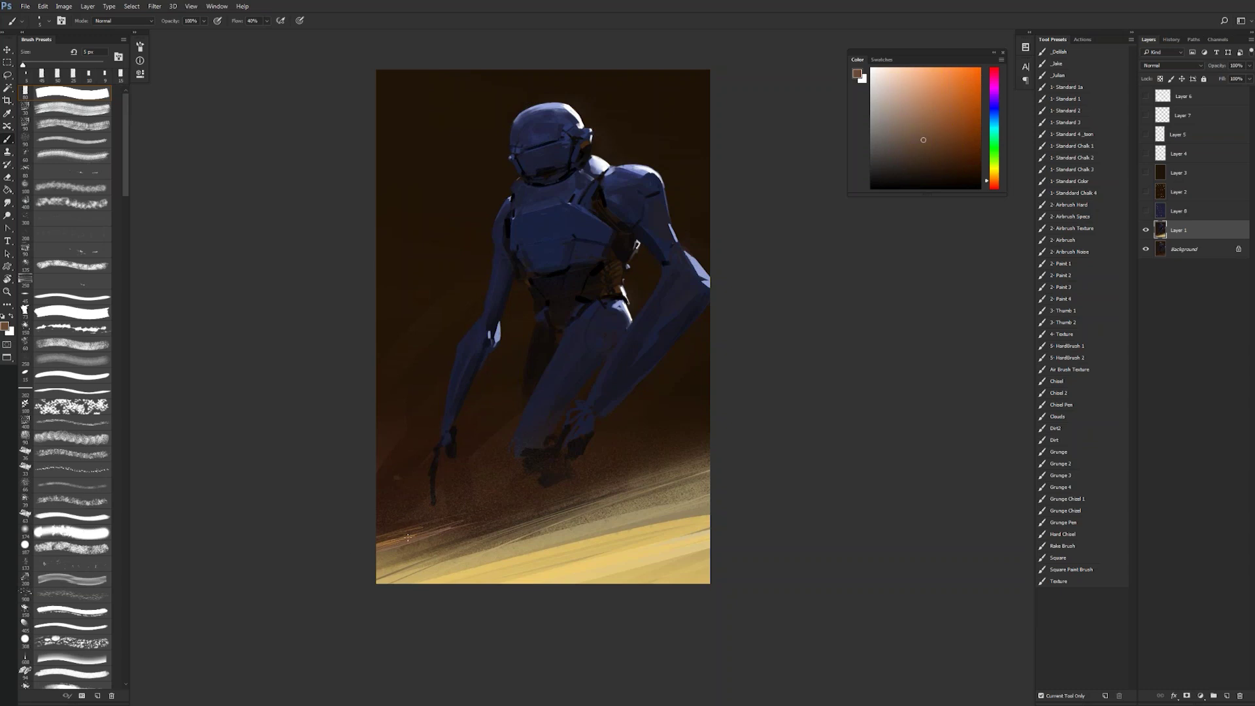
left_click_drag(498, 515, 470, 523)
left_click(661, 520, "alt")
left_click(657, 523, "alt")
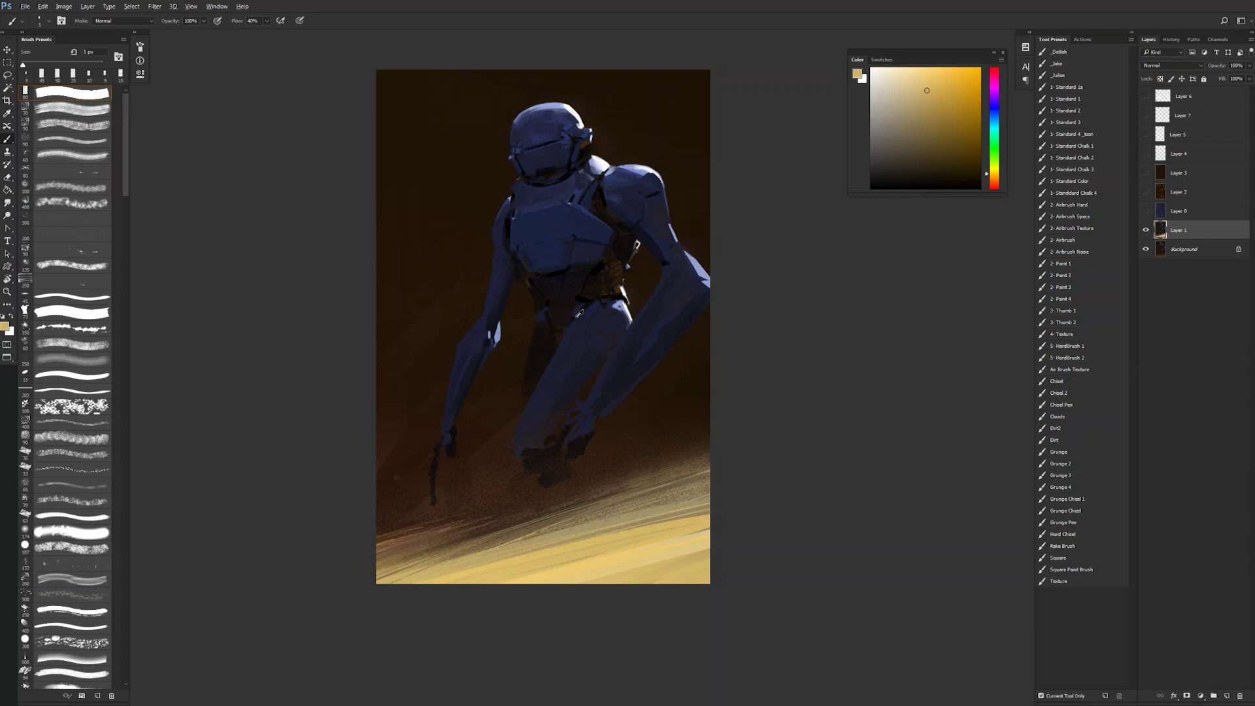
Step: Add black accents along the torso's side beside the bent arm with a larger brush, and mirror the canvas
key("]")
key("]")
key("]")
key("]")
key("]")
key("]")
key("]")
key("]")
key("]")
key("d")
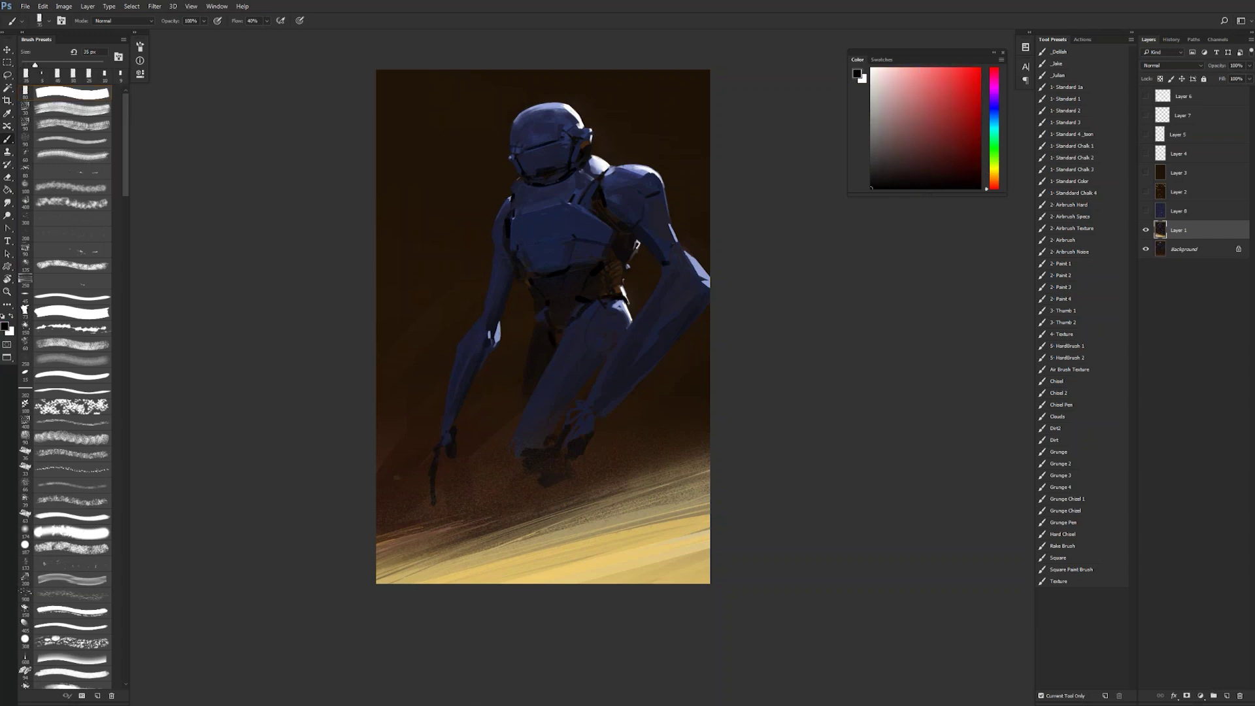
key("ctrl+shift+h")
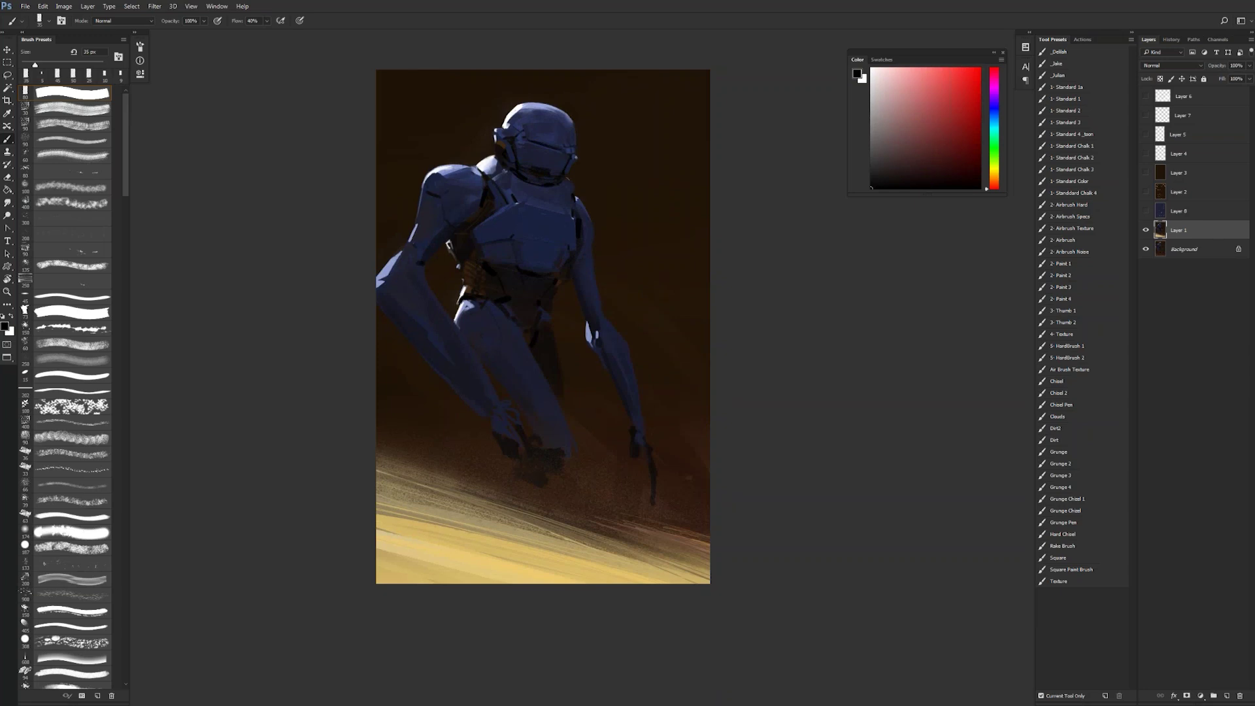
Step: Paint over the orange-brown detail on the waist below the bent arm with sampled dark grey
left_click(455, 248, "alt")
left_click(459, 264, "alt")
left_click(459, 265, "alt")
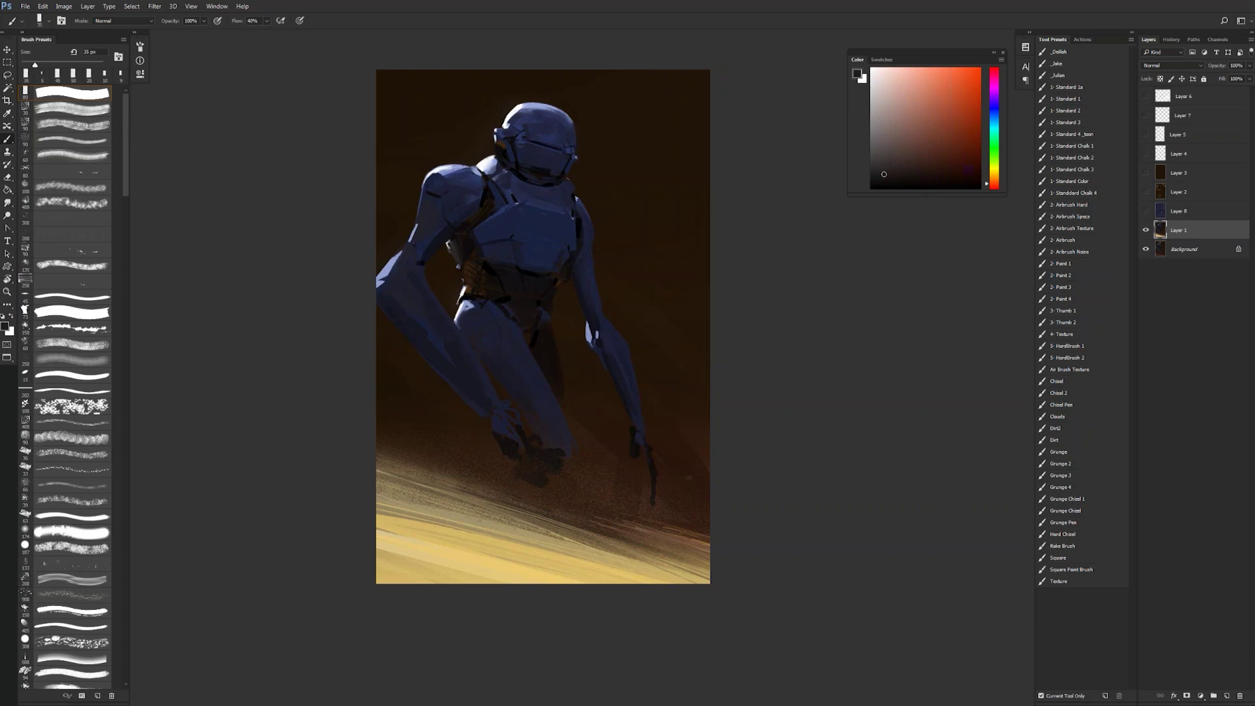
key("ctrl+shift+h")
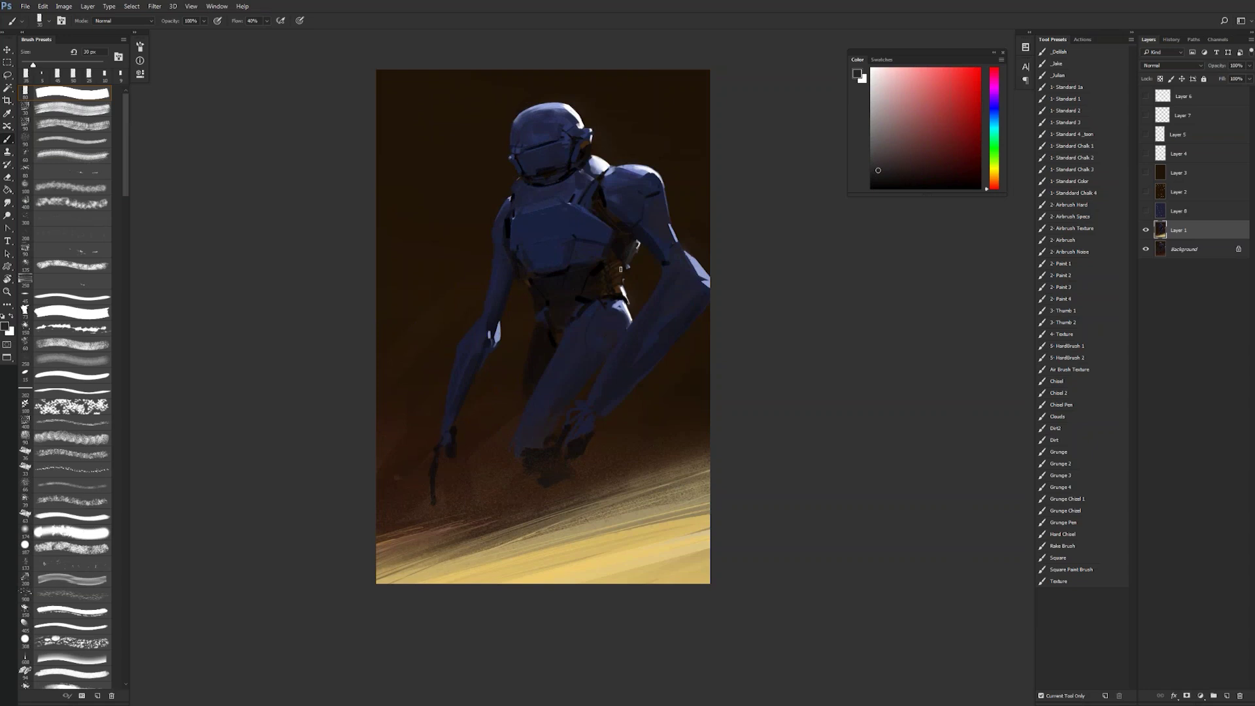
left_click_drag(620, 272, 621, 244)
Step: Refine the chest plate with sampled blues, reduce the brush to 20 px, and mirror the canvas to check it
key("d")
left_click(585, 208, "alt")
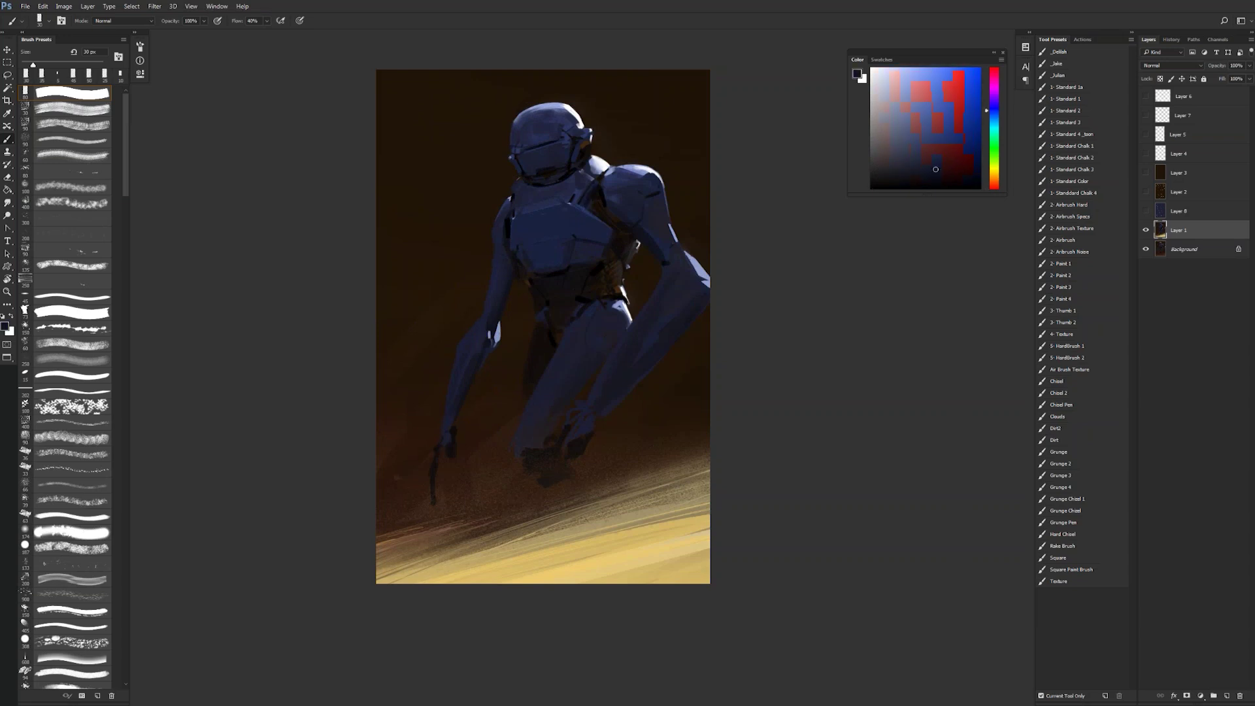
left_click(559, 228, "alt")
key("F2")
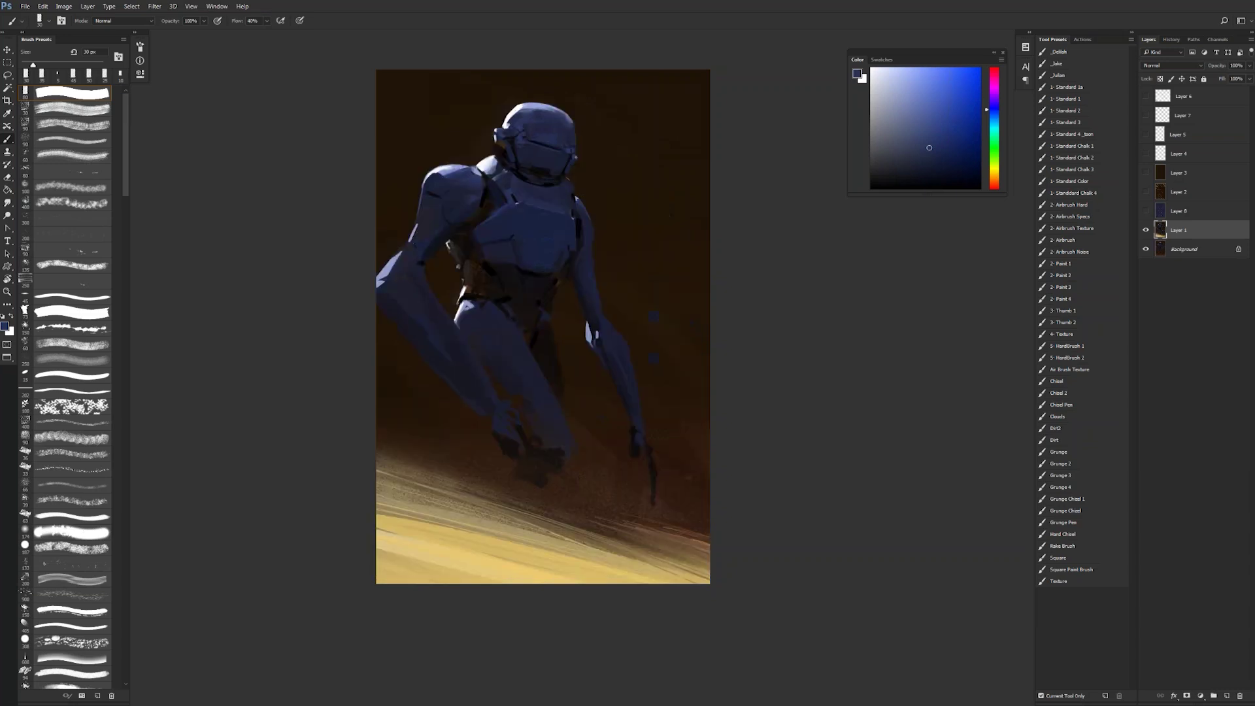
key("bracketleft")
key("bracketleft")
key("bracketleft")
key("bracketleft")
key("ctrl+shift+h")
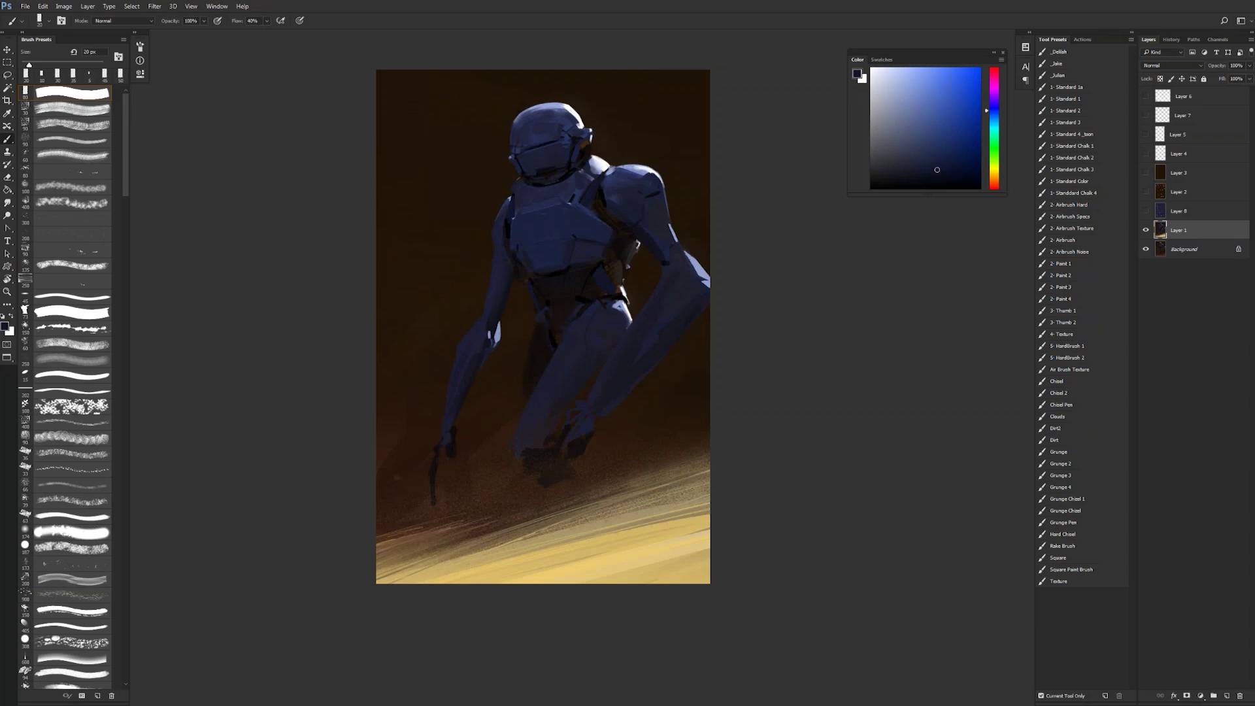
Step: Touch up the helmet's side and jaw on the mirrored canvas with dark tones sampled around the helmet
key("h")
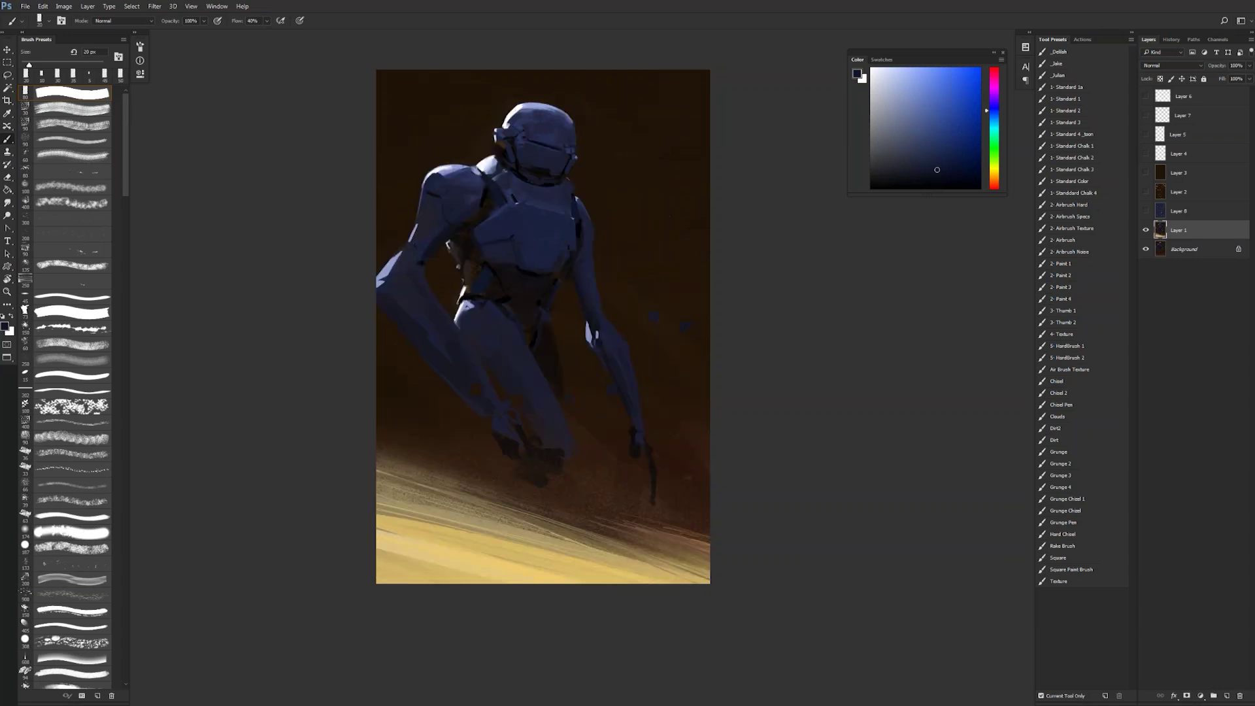
left_click(515, 145, "alt")
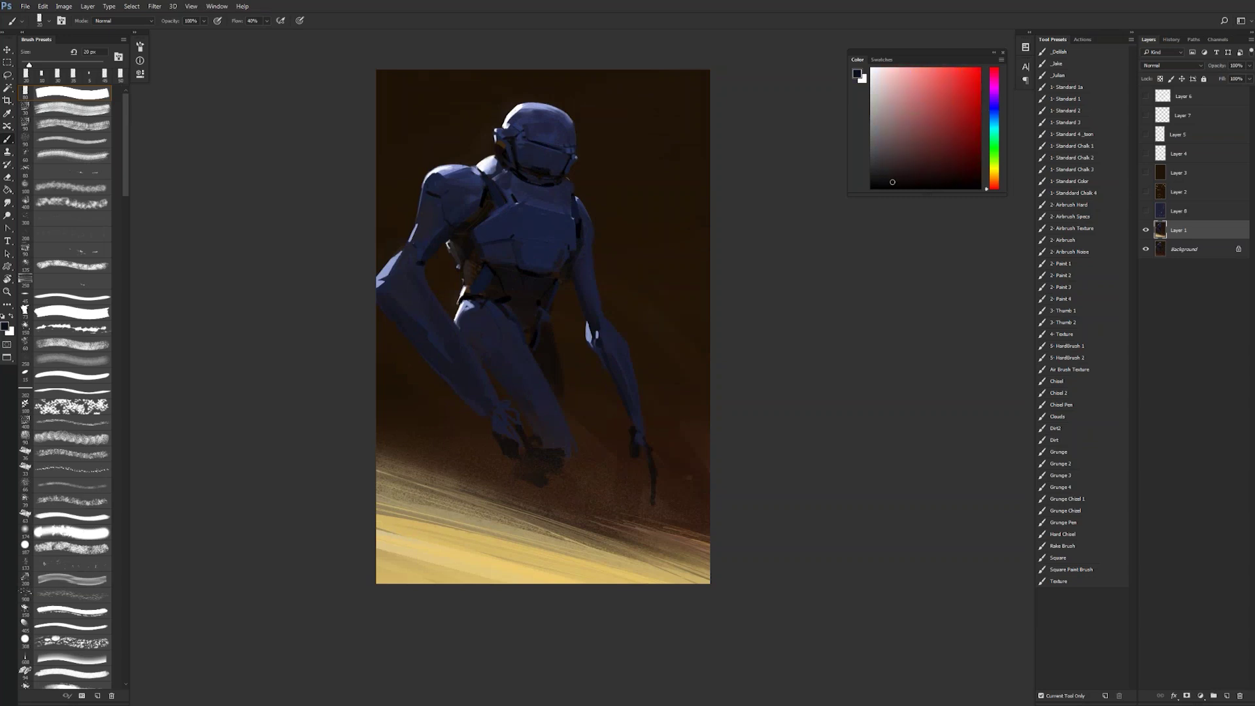
left_click(570, 165, "alt")
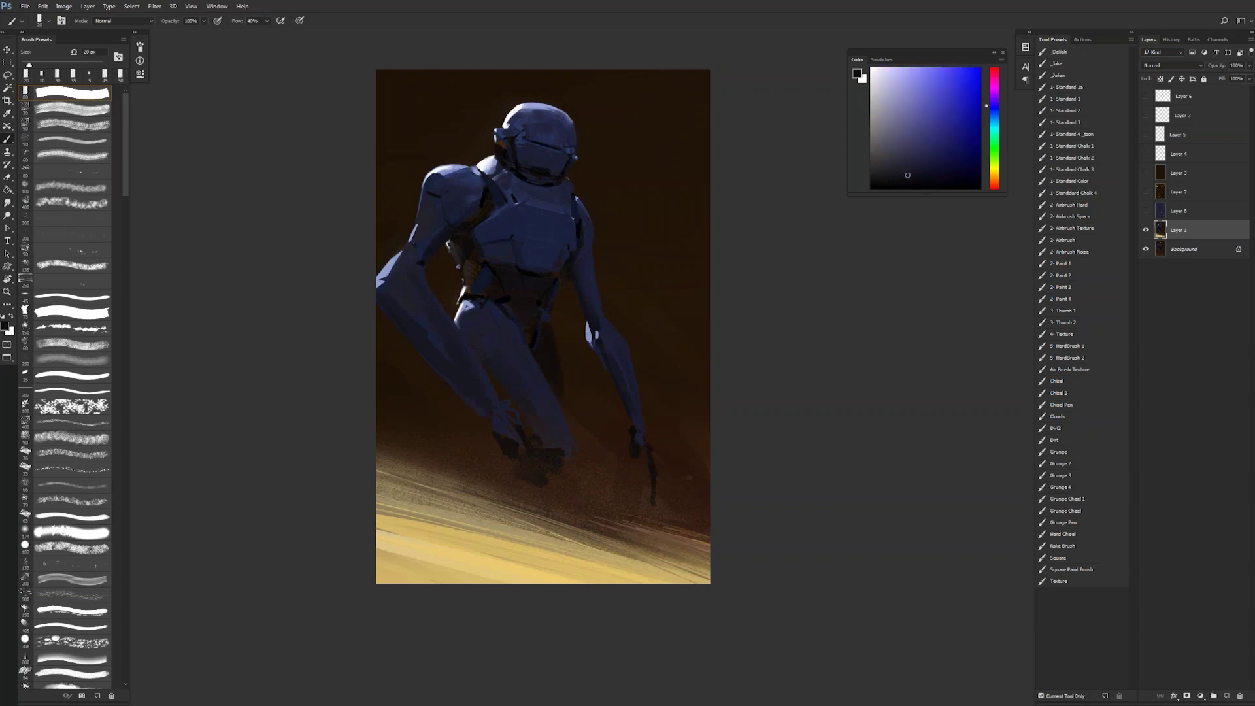
left_click(567, 178, "alt")
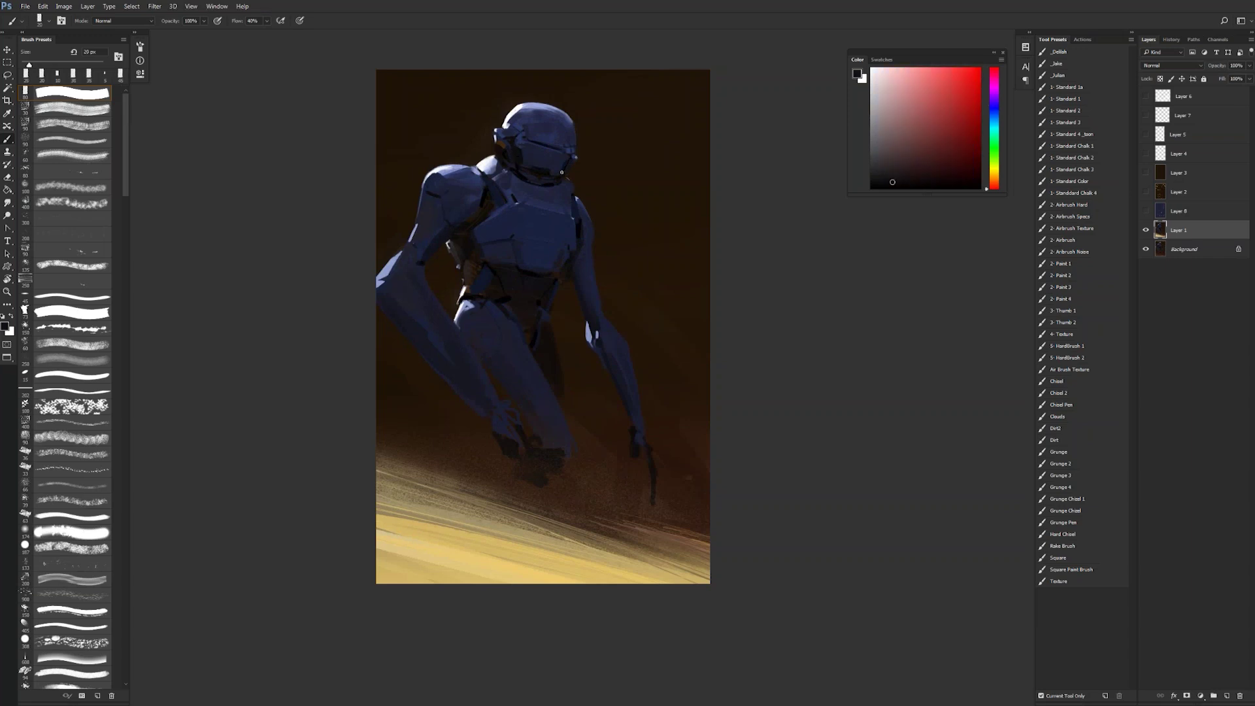
Step: Paint a dark stroke across the upper edge of the visor, redoing the first attempt, and sample colours from it
left_click_drag(534, 137, 556, 143)
key("ctrl+z")
left_click_drag(540, 141, 557, 146)
left_click(556, 146, "alt")
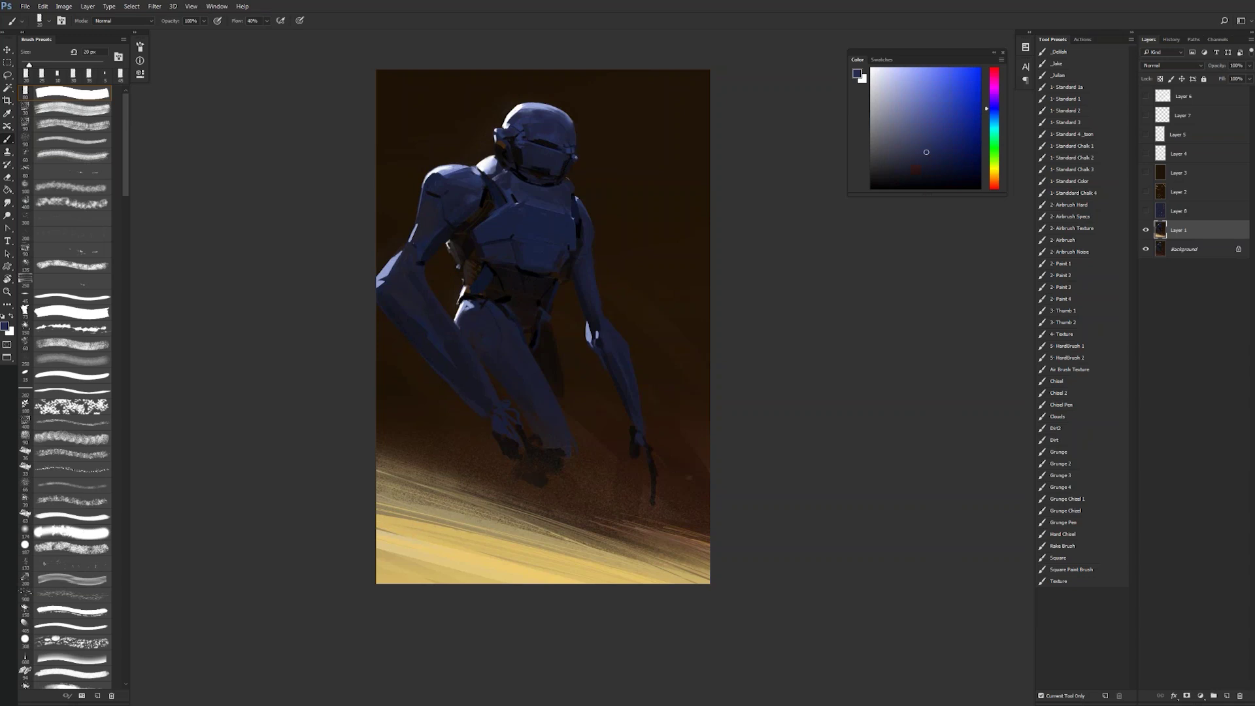
left_click(553, 143, "alt")
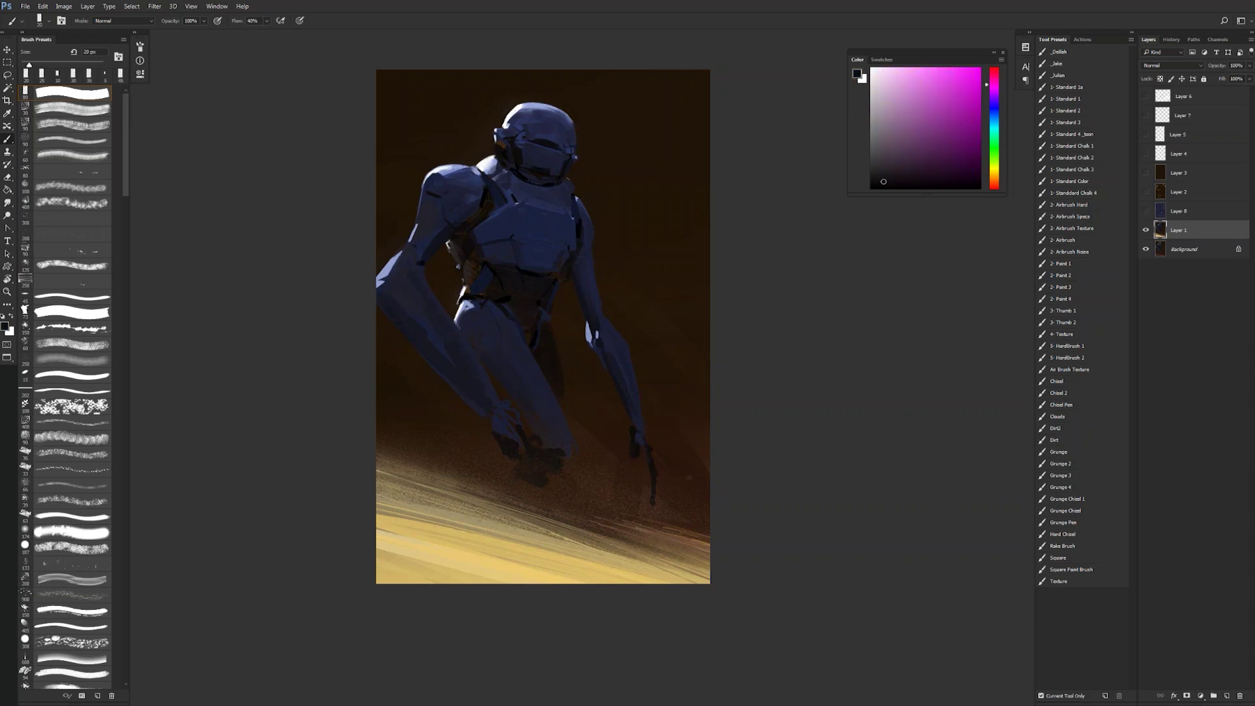
Step: Reshape the visor on the flipped canvas with black strokes and a 20 px stroke of blue sampled from the helmet
key("F2")
key("bracketleft")
key("d")
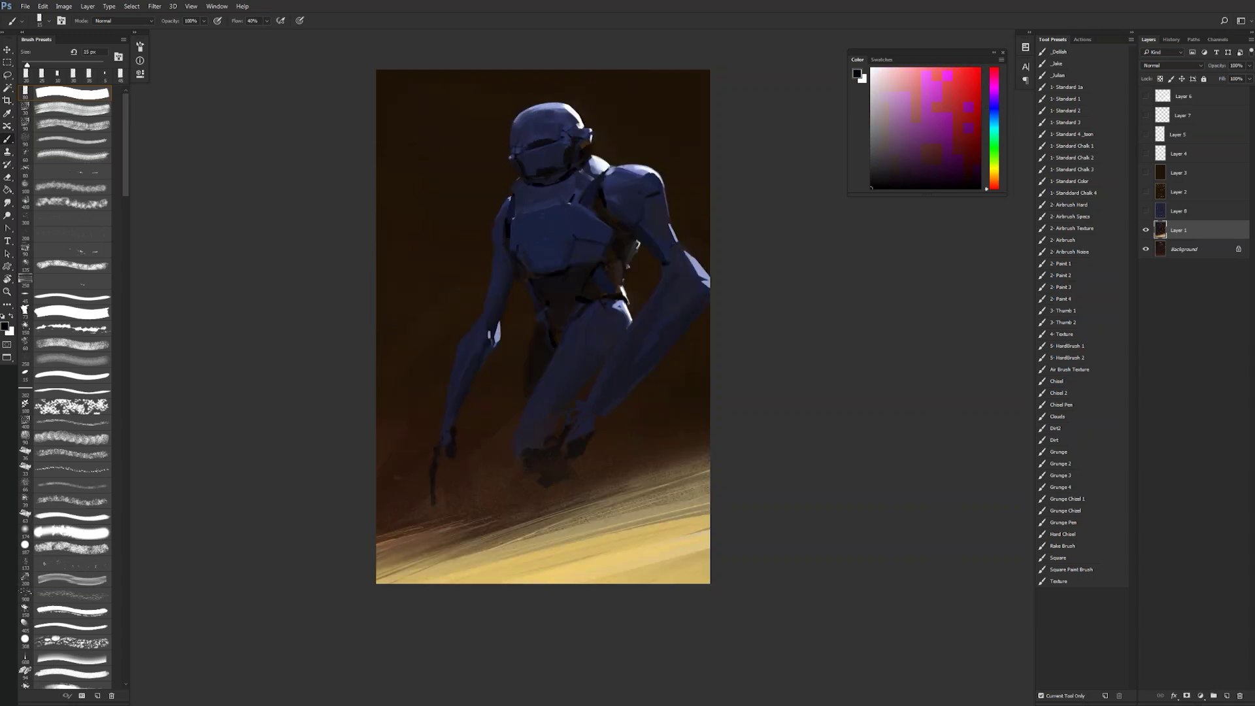
key("bracketright")
key("bracketright")
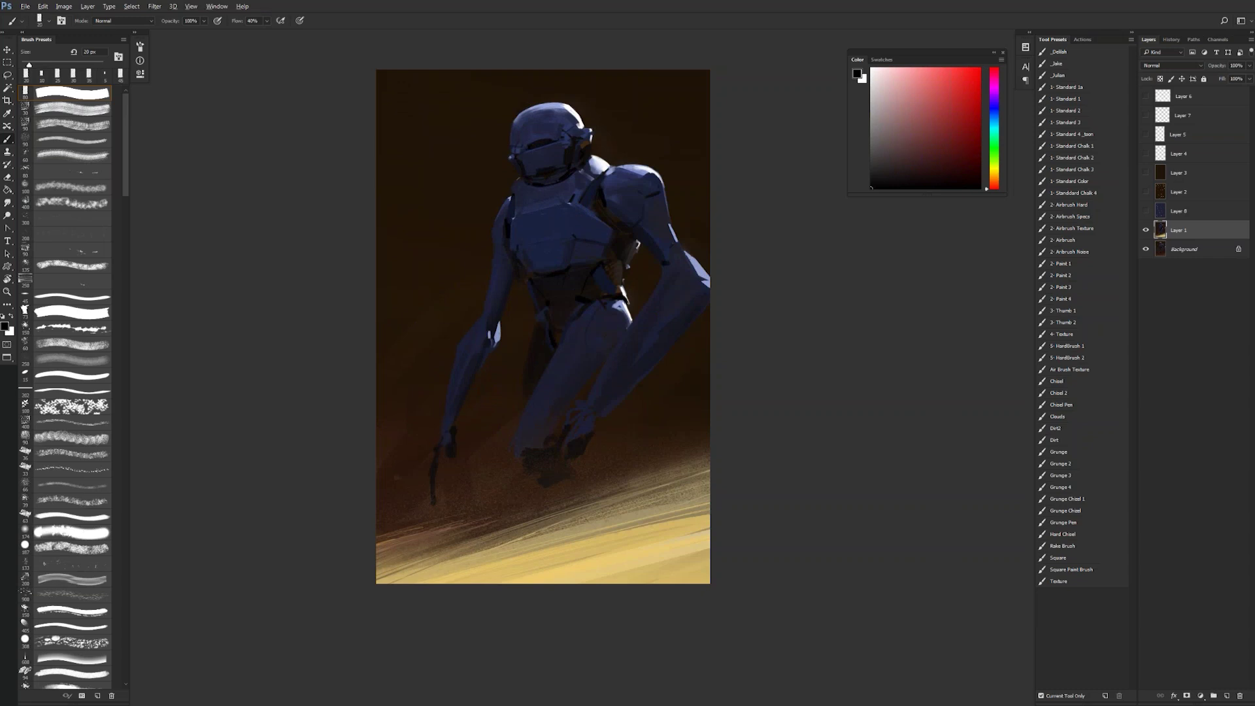
left_click(544, 134, "alt")
left_click_drag(528, 144, 549, 140)
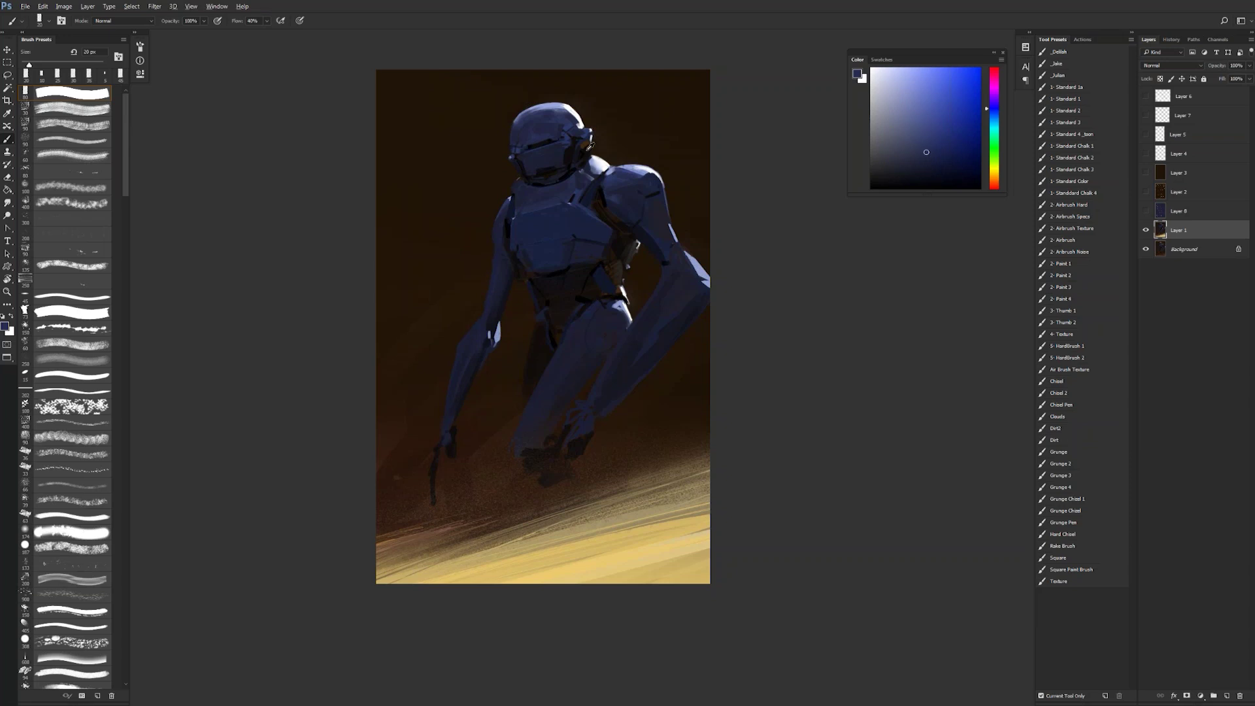
Step: Paint a dark antenna spike rising from the helmet's side and check it on the mirrored canvas
left_click(591, 146, "alt")
left_click_drag(592, 141, 596, 131)
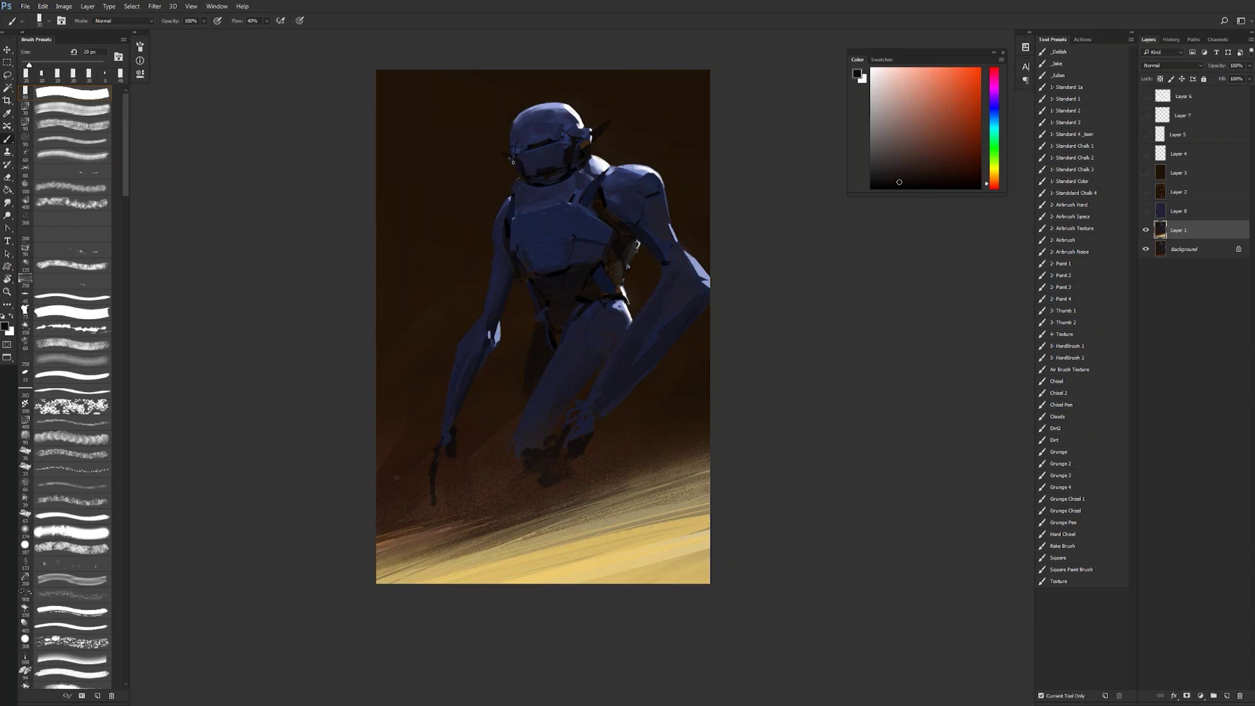
key("ctrl+shift+h")
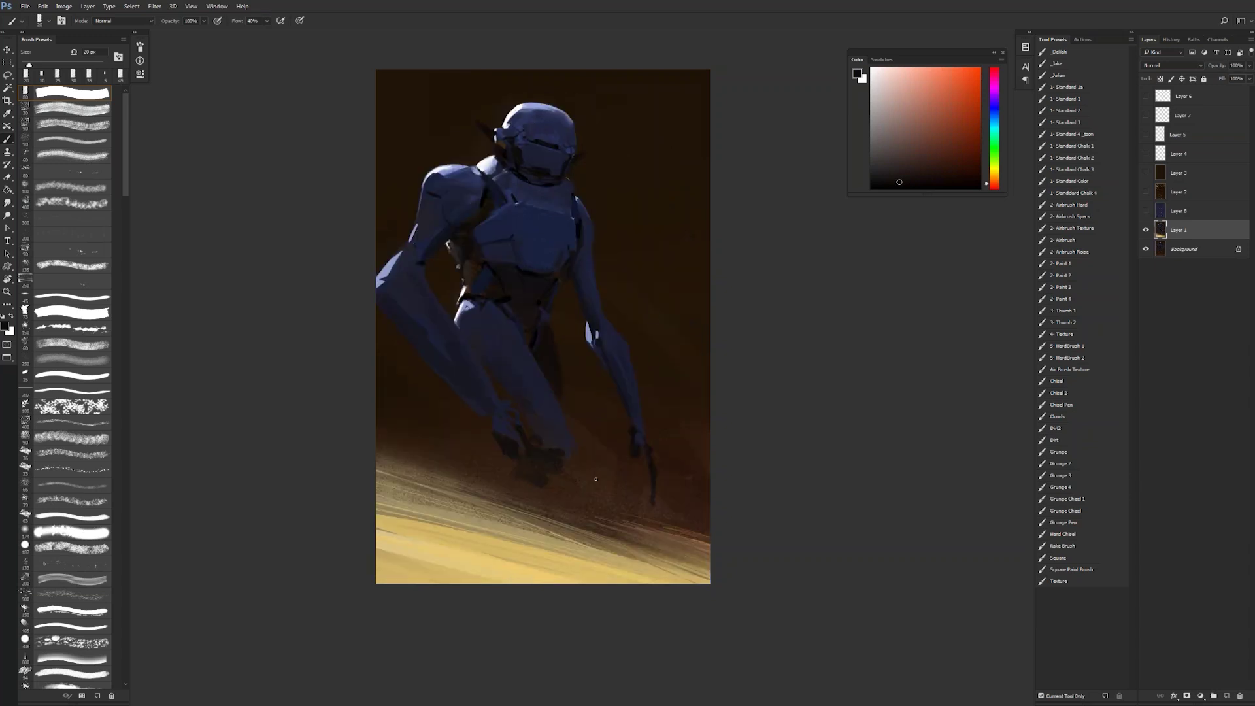
key("h")
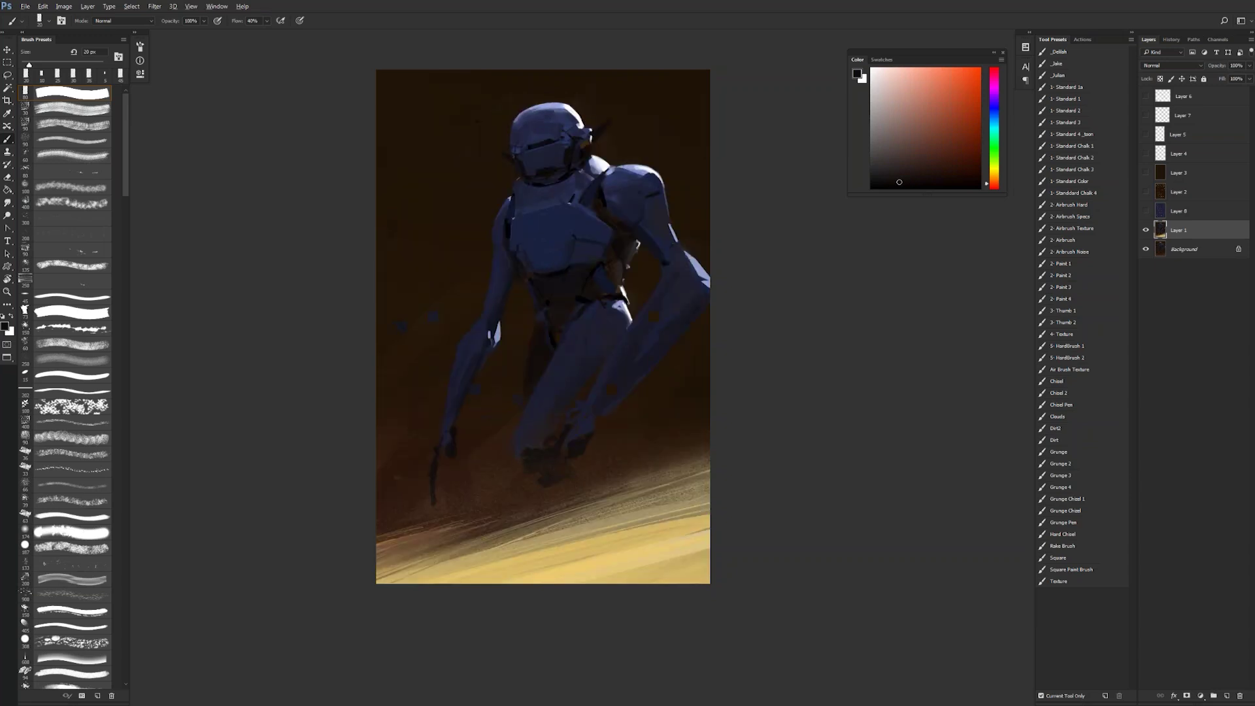
left_click(546, 116, "alt")
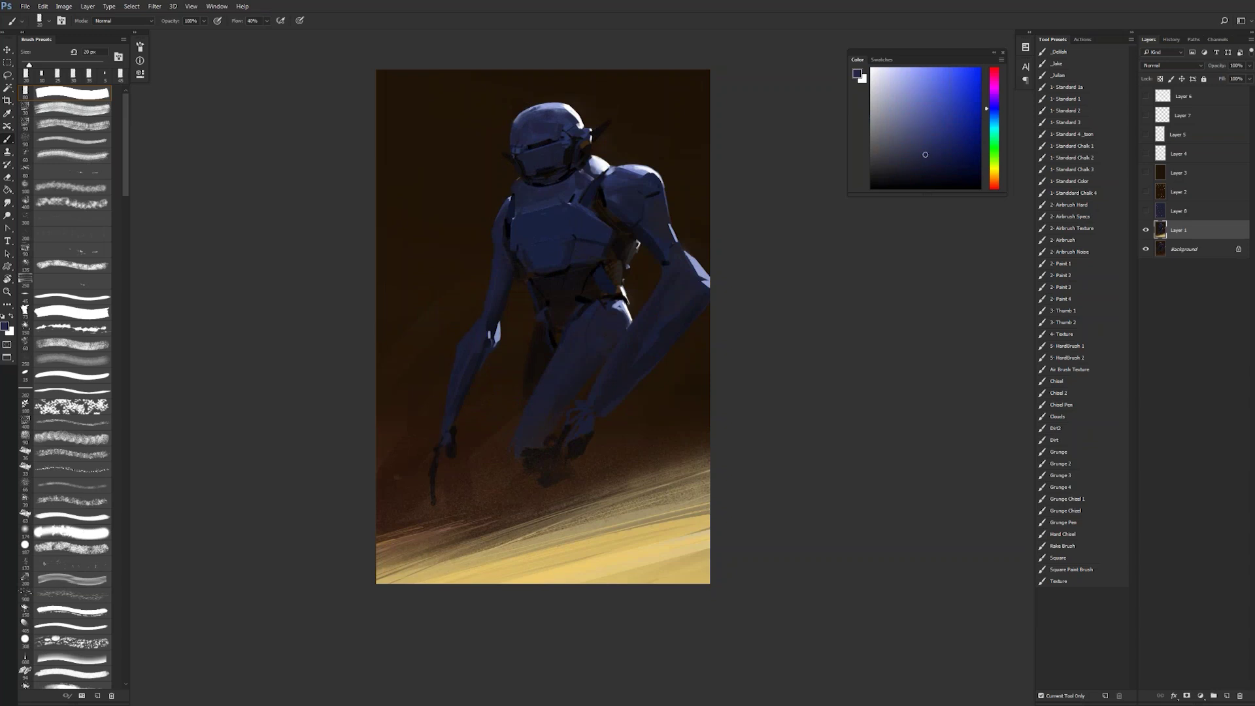
Step: Paint a horizontal band across the upper abdomen with blue sampled from the lower chest plate
key("bracketleft")
key("bracketleft")
left_click(546, 257, "alt")
key("bracketright")
key("bracketright")
key("bracketright")
left_click_drag(541, 274, 561, 271)
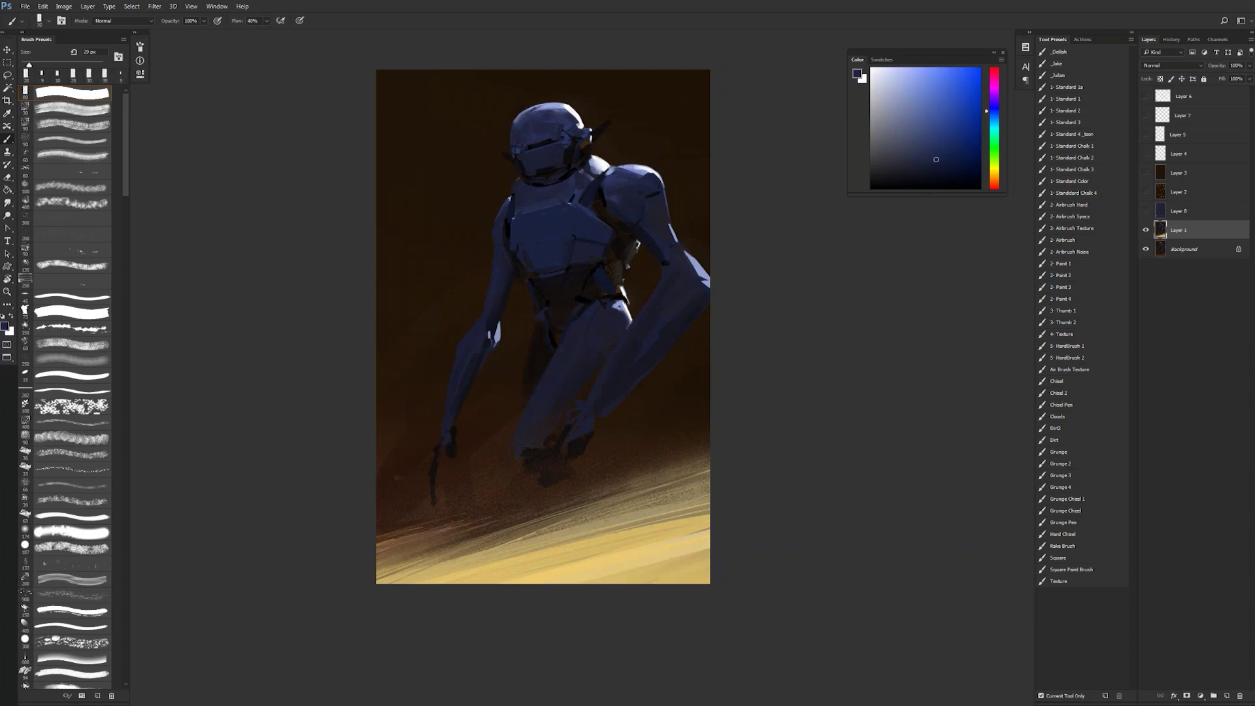
Step: Add thin horizontal blue bands down the abdomen, undoing unwanted strokes, and mirror the canvas to check them
left_click_drag(562, 279, 546, 280)
key("ctrl+z")
left_click_drag(547, 283, 562, 281)
key("ctrl+z")
key("ctrl+shift+h")
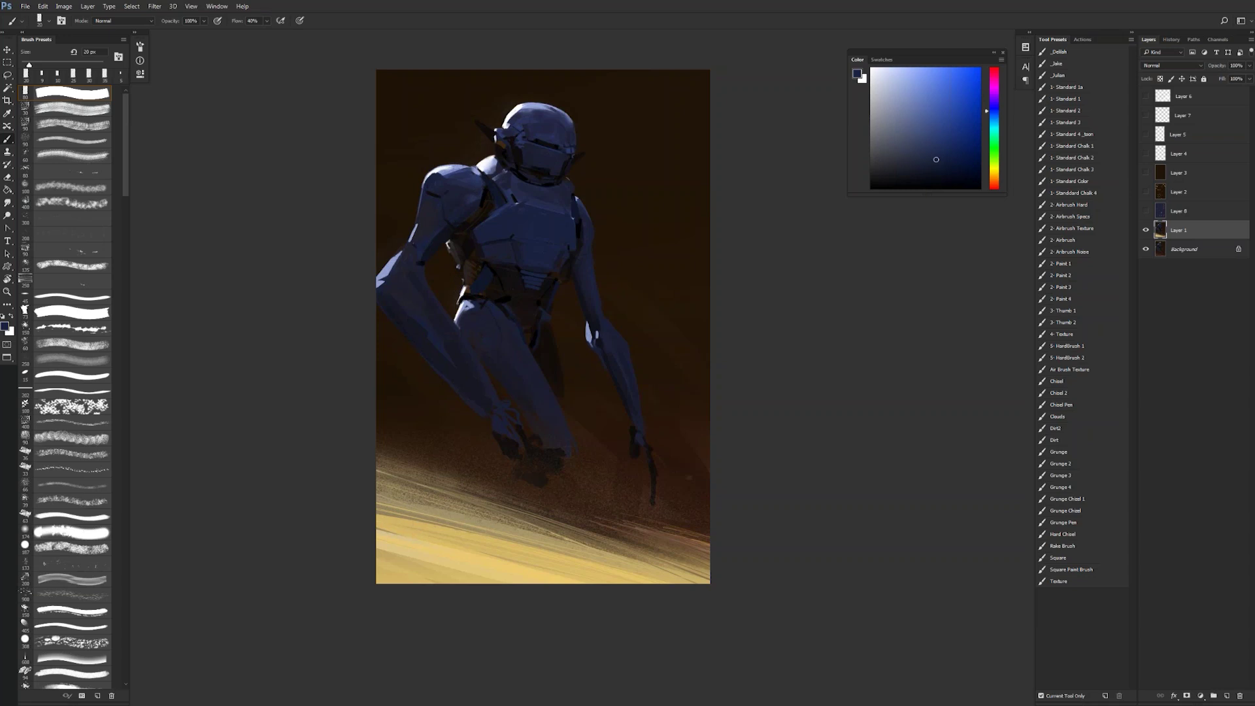
key("ctrl+shift+h")
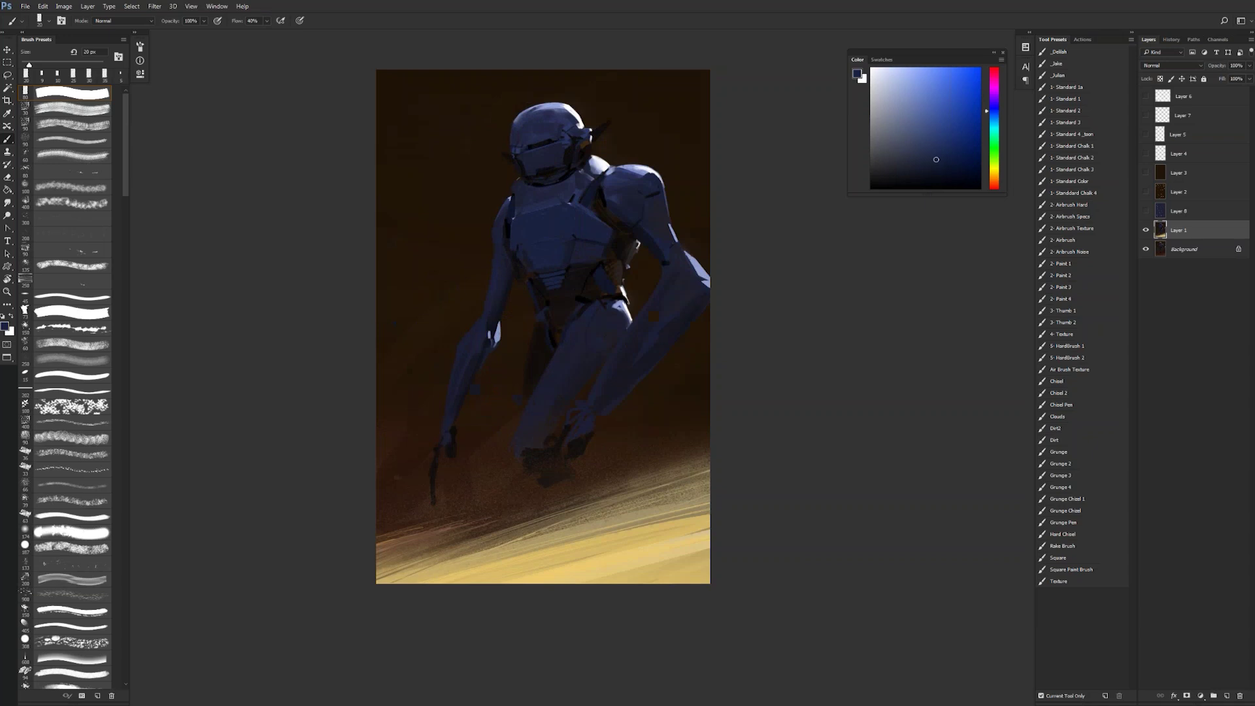
Step: Add fine black accents to the helmet and waist with a 15 px brush, and mirror the canvas
key("d")
key("bracketleft")
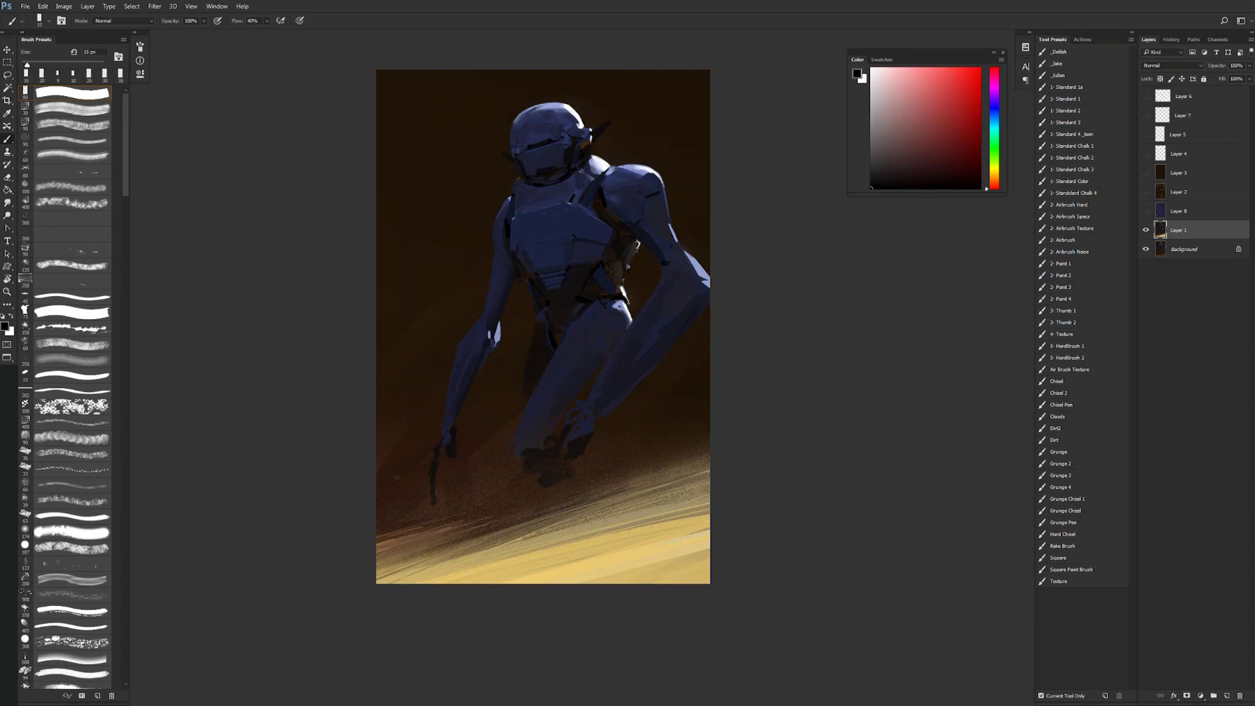
key("ctrl+shift+h")
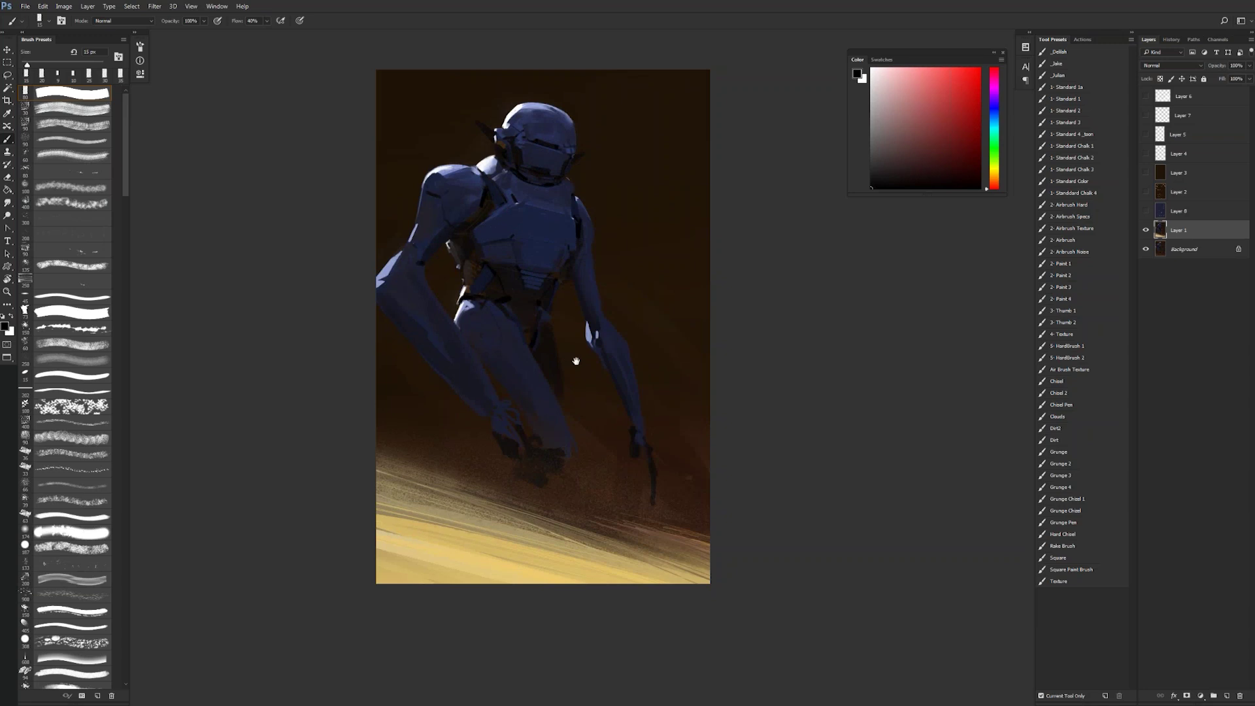
Step: Dab a small white highlight on the helmet's antenna and touch up its base with blue sampled from the helmet
left_click_drag(573, 356, 643, 369)
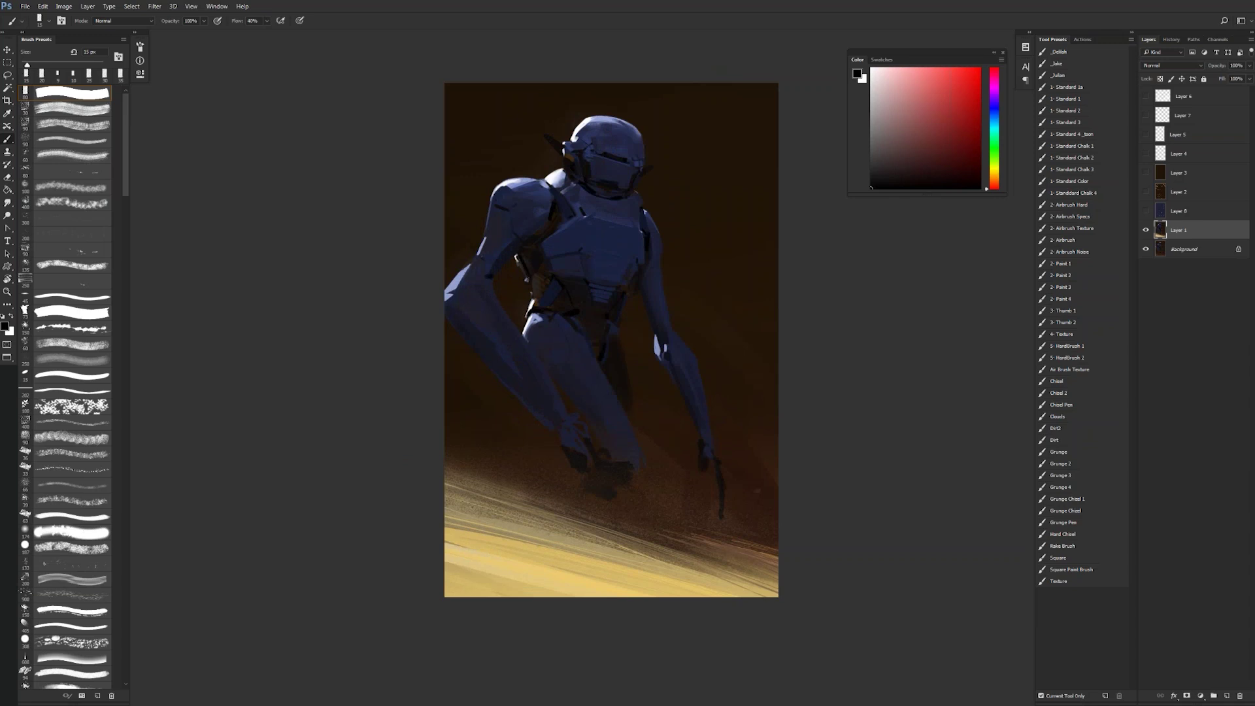
key("x")
key("bracketleft")
key("bracketleft")
left_click_drag(542, 134, 543, 133)
left_click(610, 136, "alt")
key("bracketright")
key("bracketright")
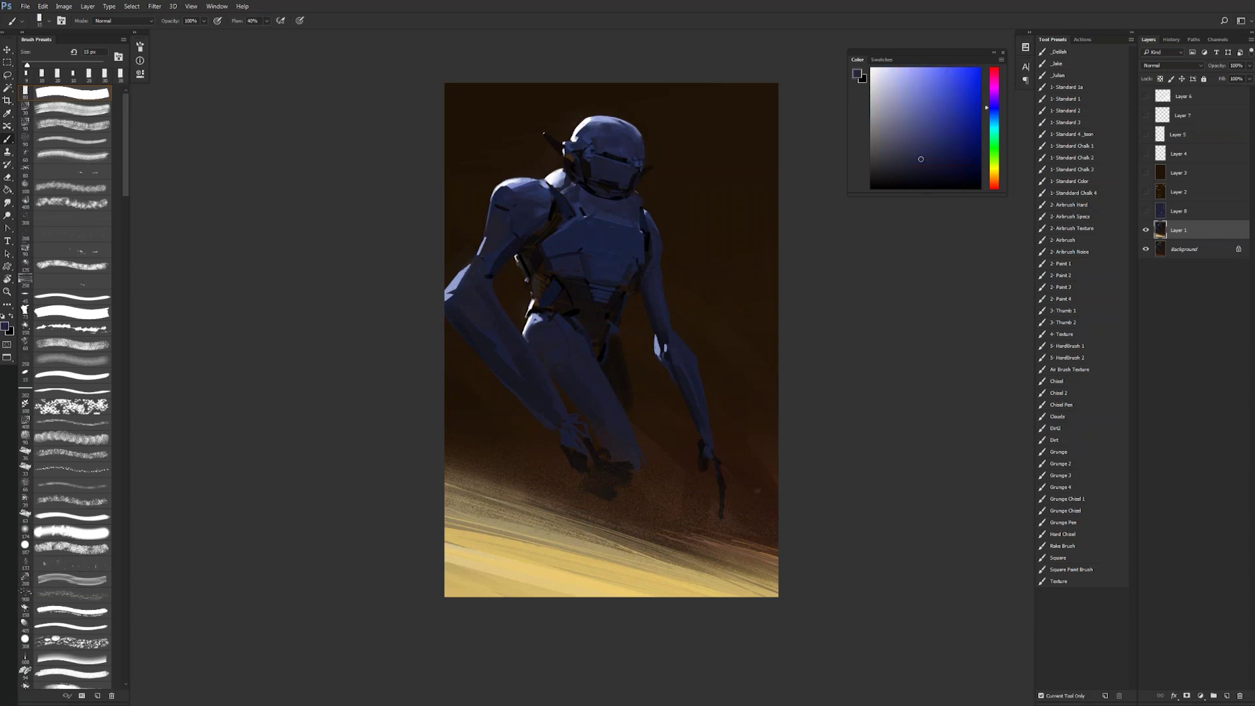
left_click(558, 143)
key("ctrl+shift+h")
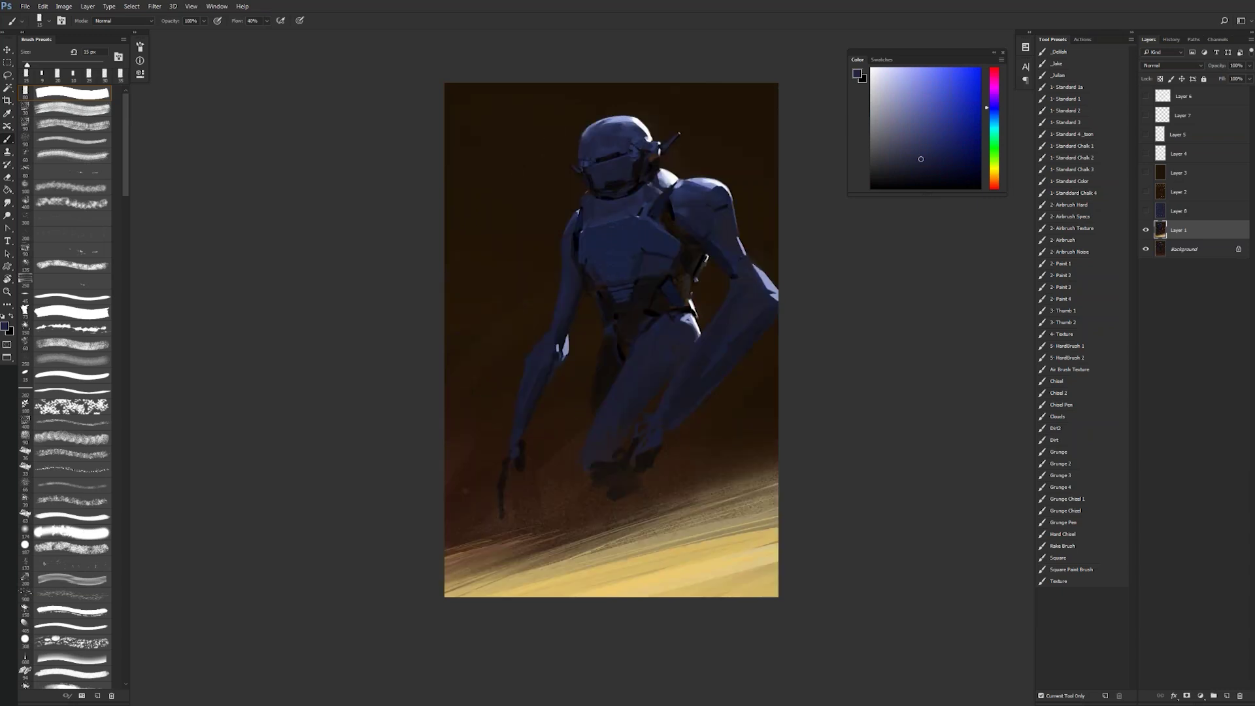
Step: Add black accents to the upper body with a 20 px brush and mirror the canvas
key("d")
key("bracketright")
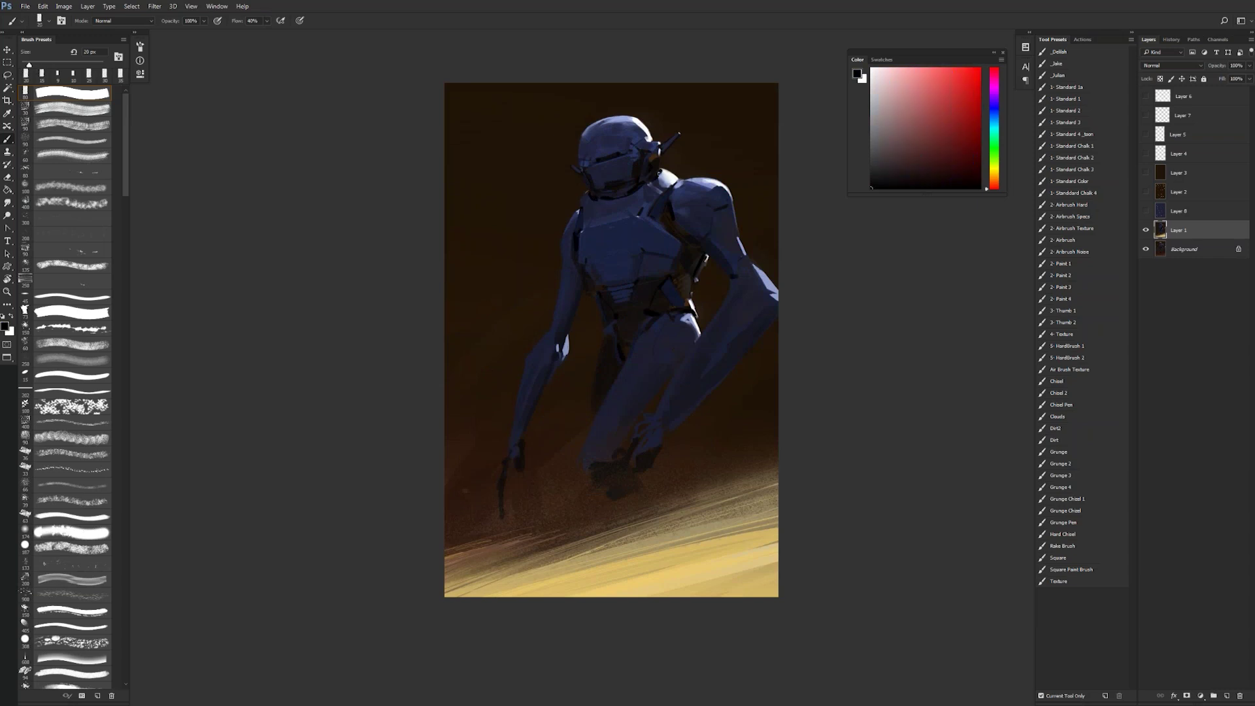
key("h")
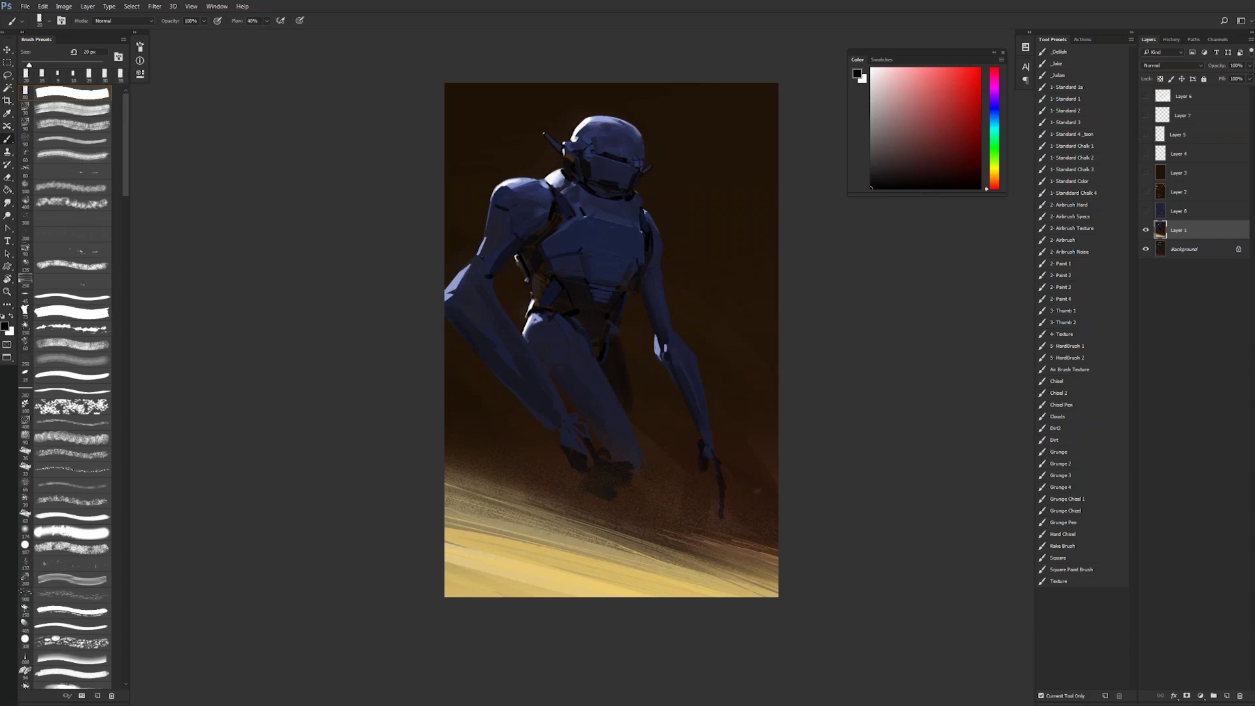
Step: Pick up dark blue from beside the shoulder for a much larger brush and mirror the canvas back
key("bracketright")
key("bracketright")
key("bracketright")
key("bracketright")
left_click(532, 227, "alt")
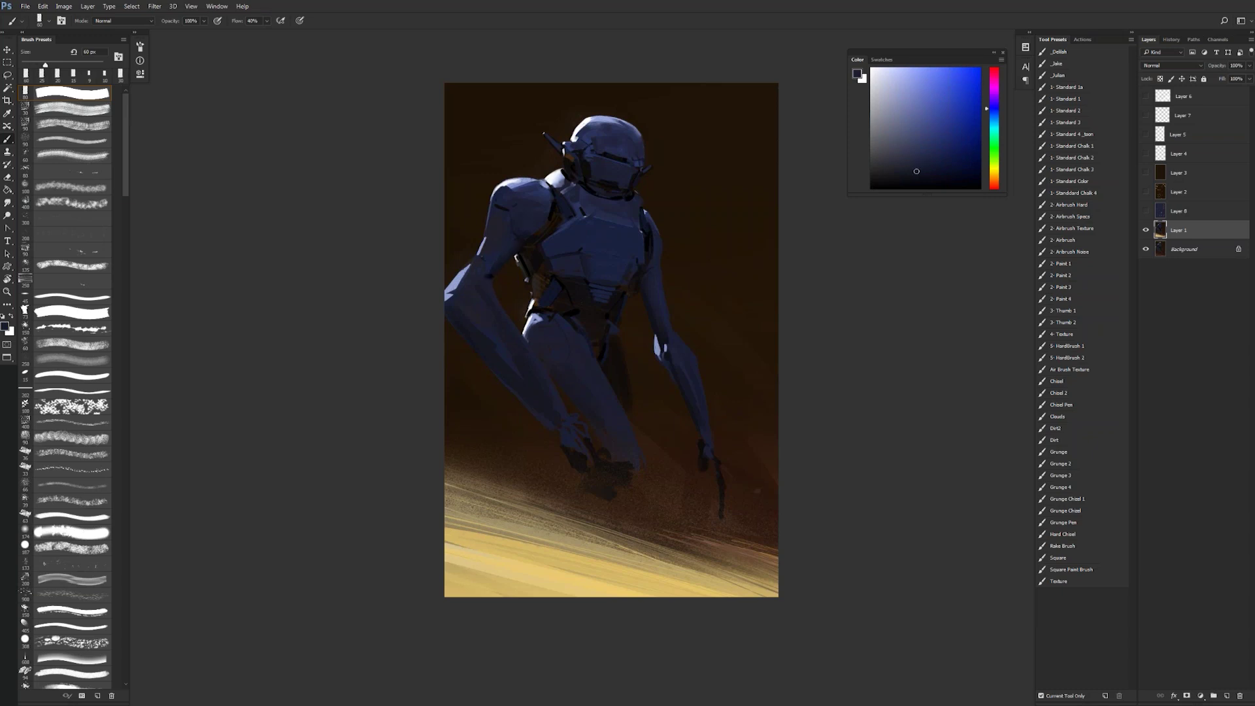
key("ctrl+shift+h")
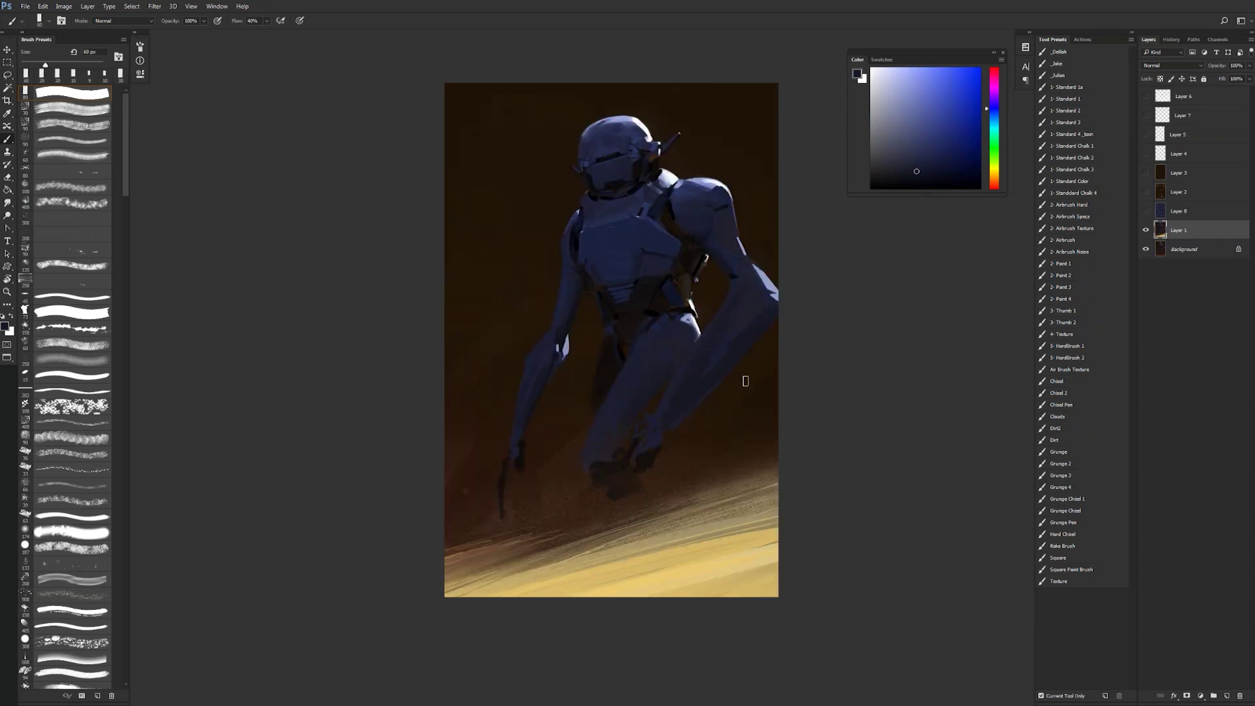
Step: Stamp the visible layers into a new layer, lasso the helmet, and scale down a copy of it on its own layer
left_click_drag(606, 351, 558, 390)
key("ctrl+shift+alt+e")
key("l")
mouse_move(639, 151)
left_mouse_down()
mouse_move(546, 137)
mouse_move(515, 212)
mouse_move(539, 238)
mouse_move(595, 229)
mouse_move(653, 163)
left_mouse_up()
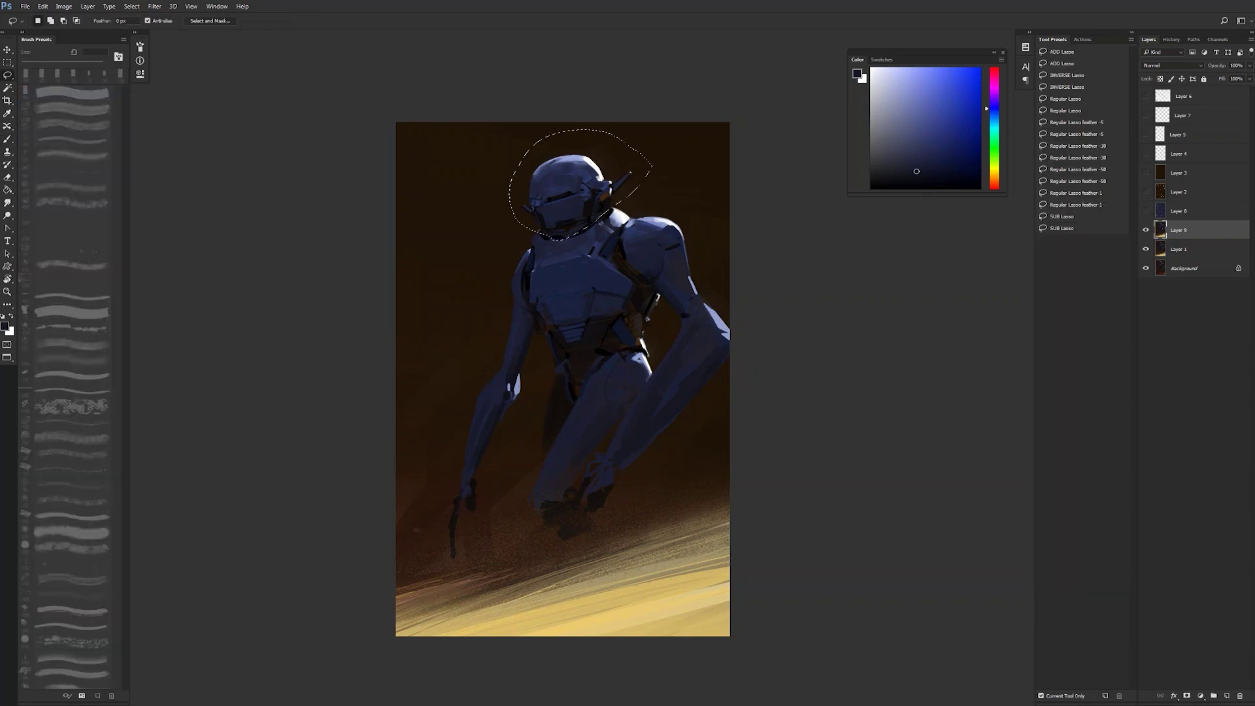
key("ctrl+j")
key("ctrl+t")
left_click_drag(651, 136, 617, 165)
key("Return")
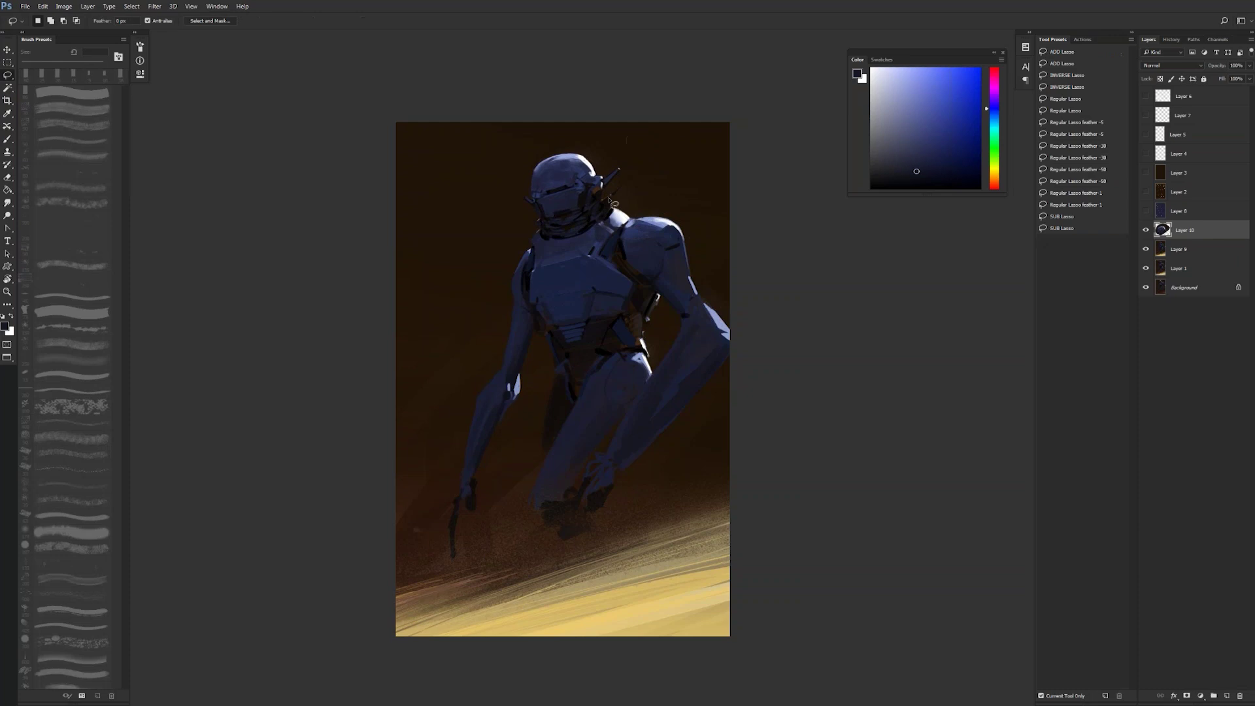
Step: Paint over the leftover helmet edges beside the neck with dark brown sampled from the background
key("b")
left_click(615, 199, "alt")
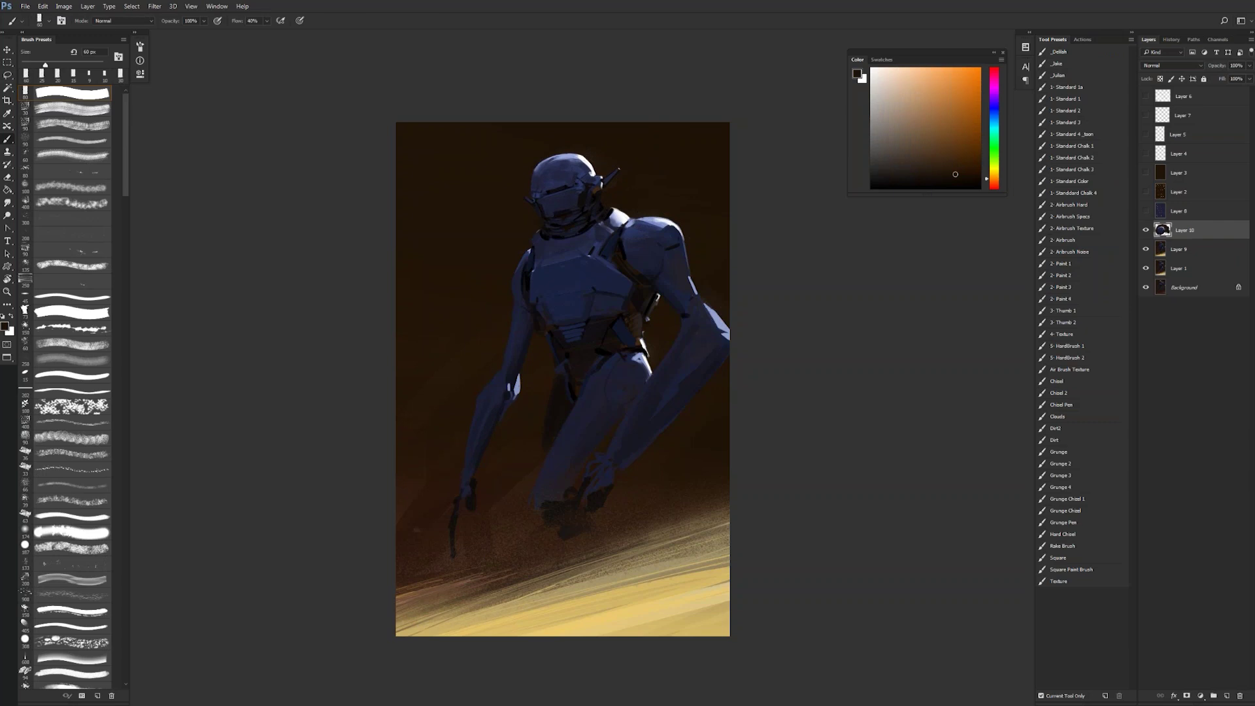
Step: Mirror the canvas and refine the helmet's lower edge with sampled dark blue and black, reducing the brush to 30 px
key("F2")
left_click(562, 193, "alt")
key("bracketleft")
key("bracketleft")
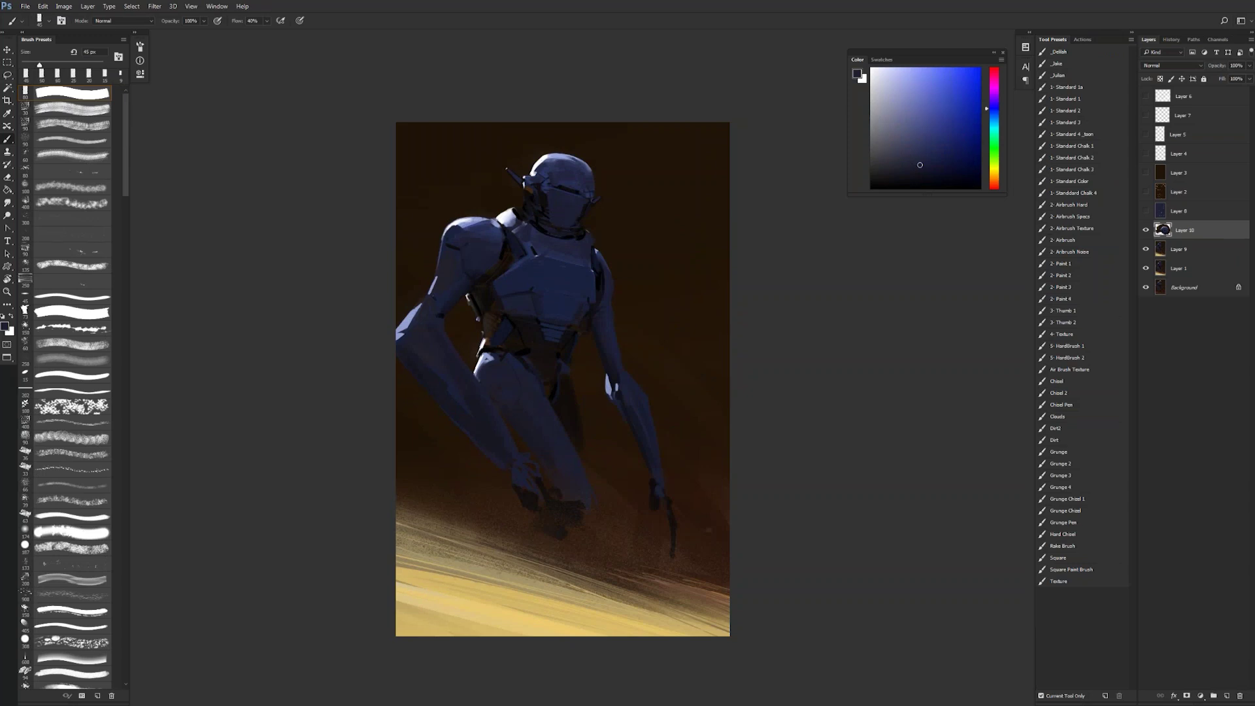
left_click(572, 222, "alt")
key("bracketleft")
left_click(547, 201, "alt")
left_click_drag(546, 196, 553, 222)
left_click(551, 219, "alt")
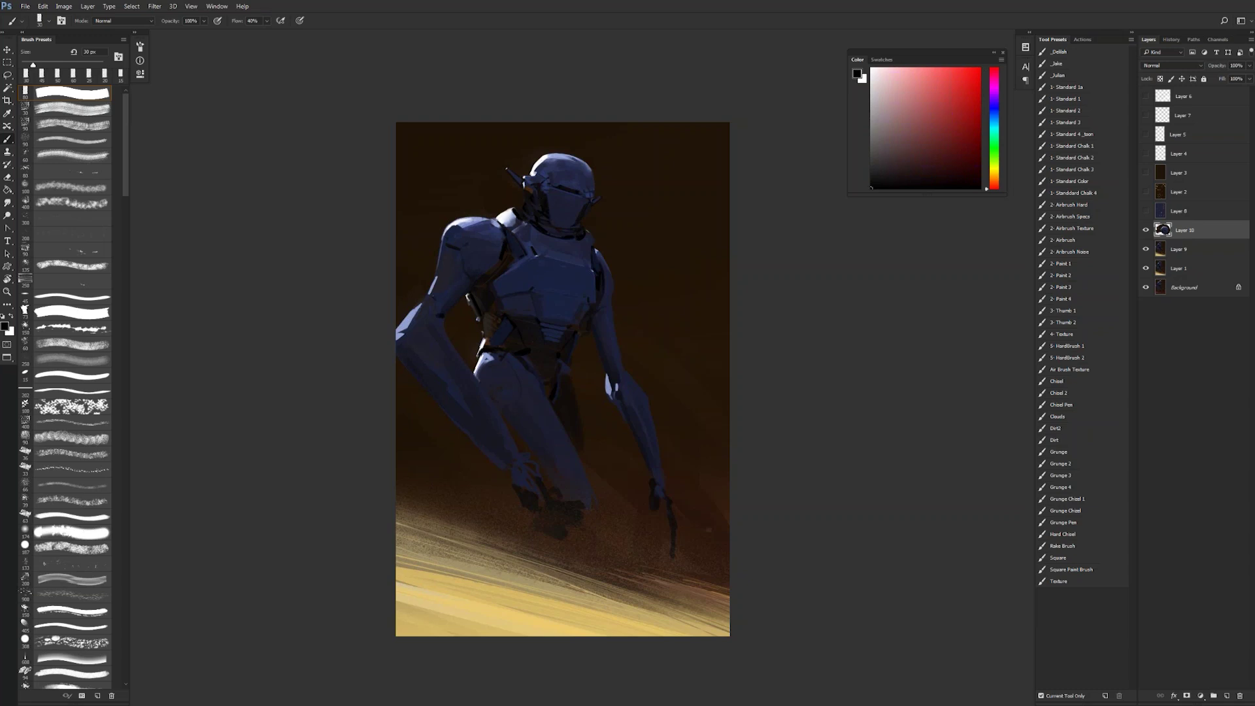
Step: Clean up the shape beneath the helmet with dark brown and a 20 px brush, checking the figure in both mirrored views
key("F2")
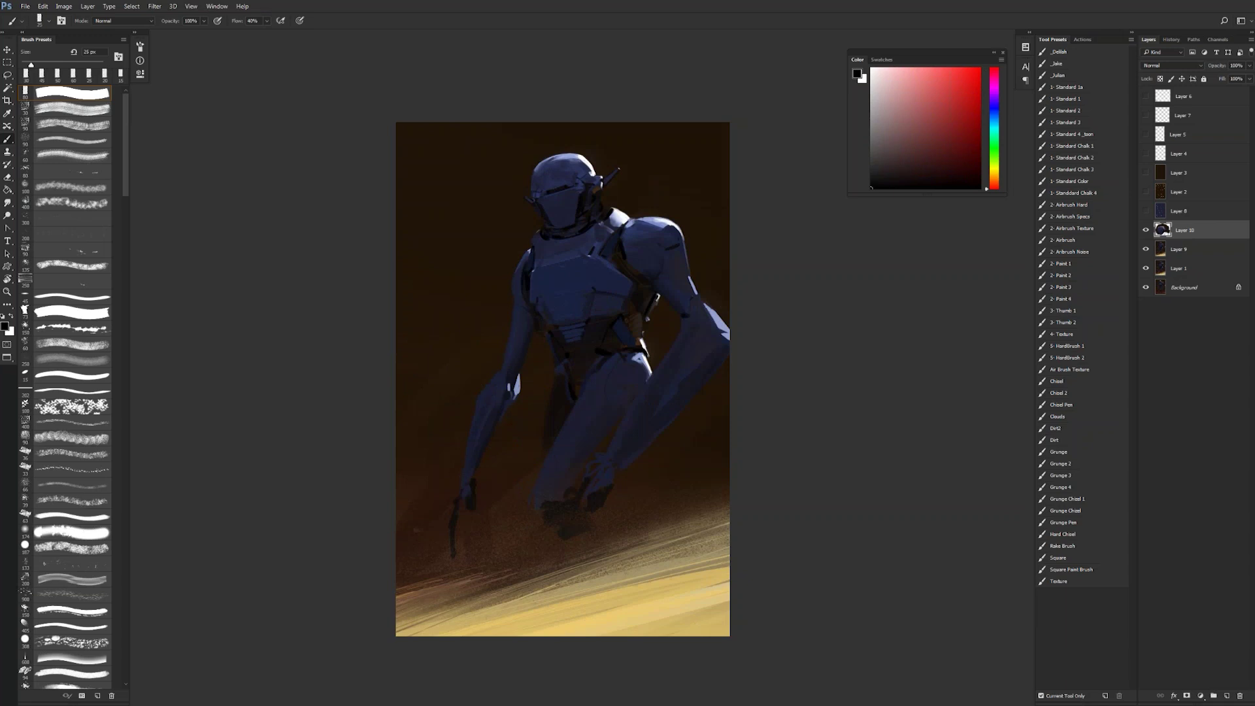
left_click(619, 250, "alt")
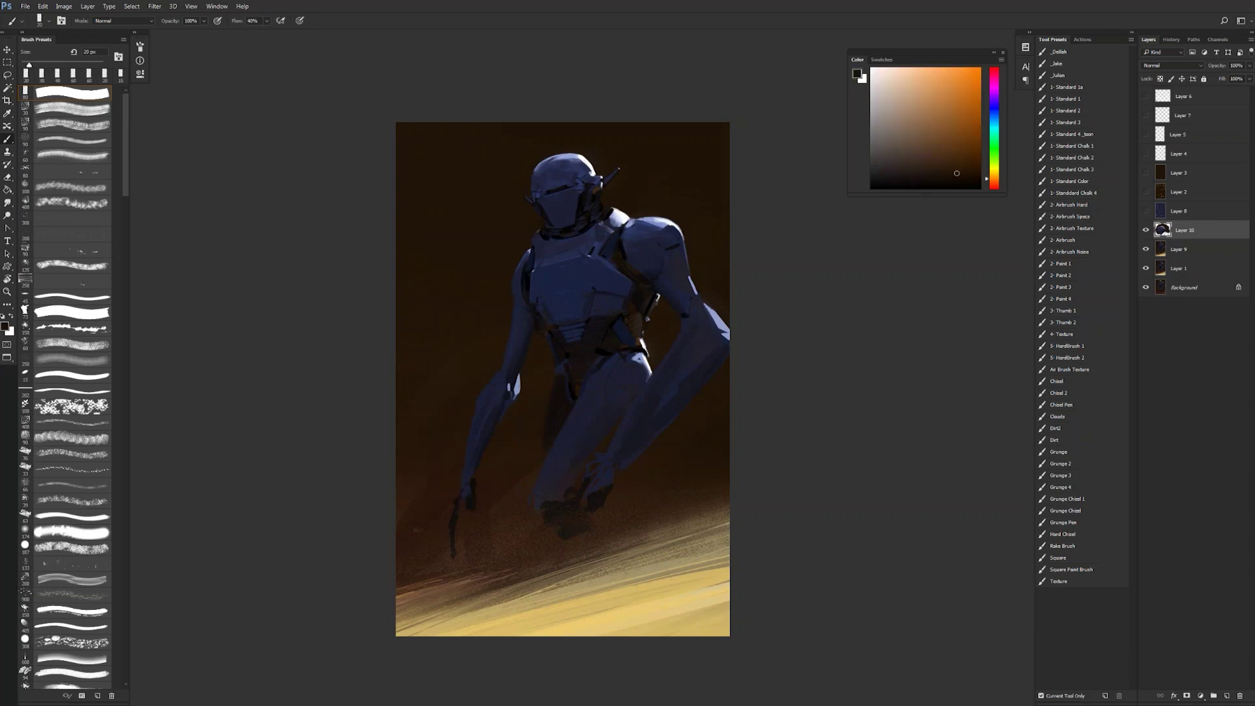
left_click(549, 233)
key("ctrl+shift+h")
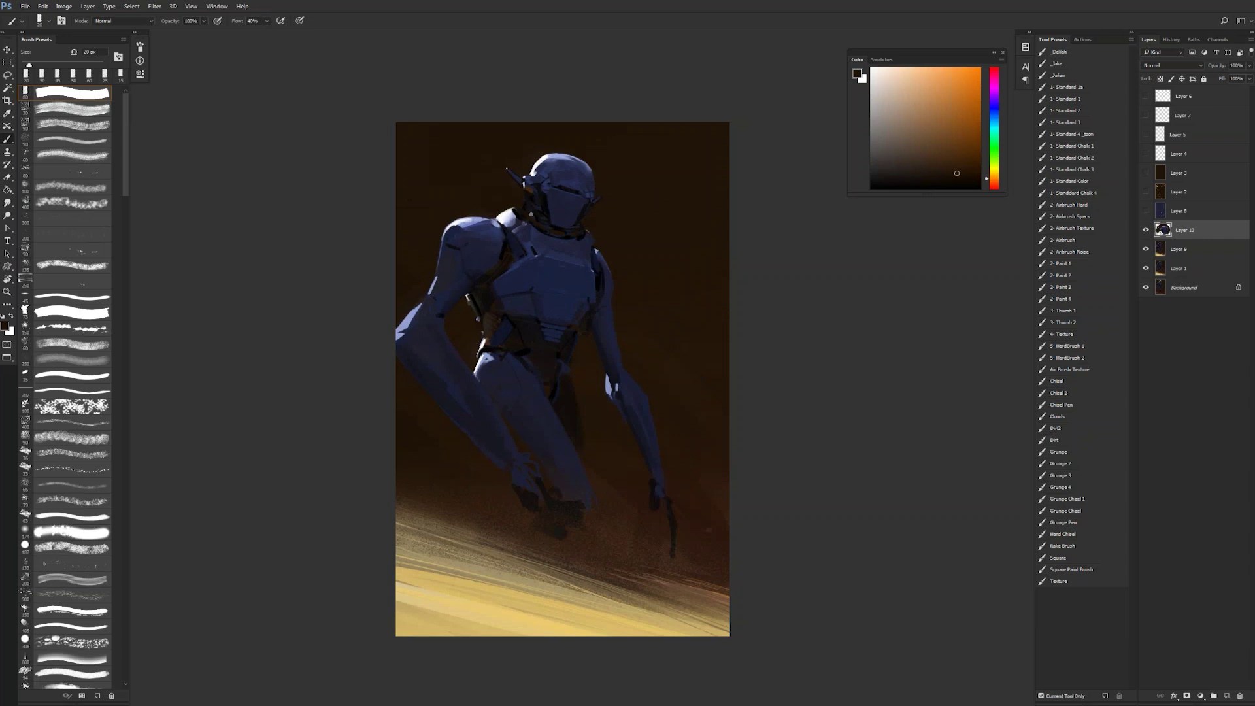
key("ctrl+shift+h")
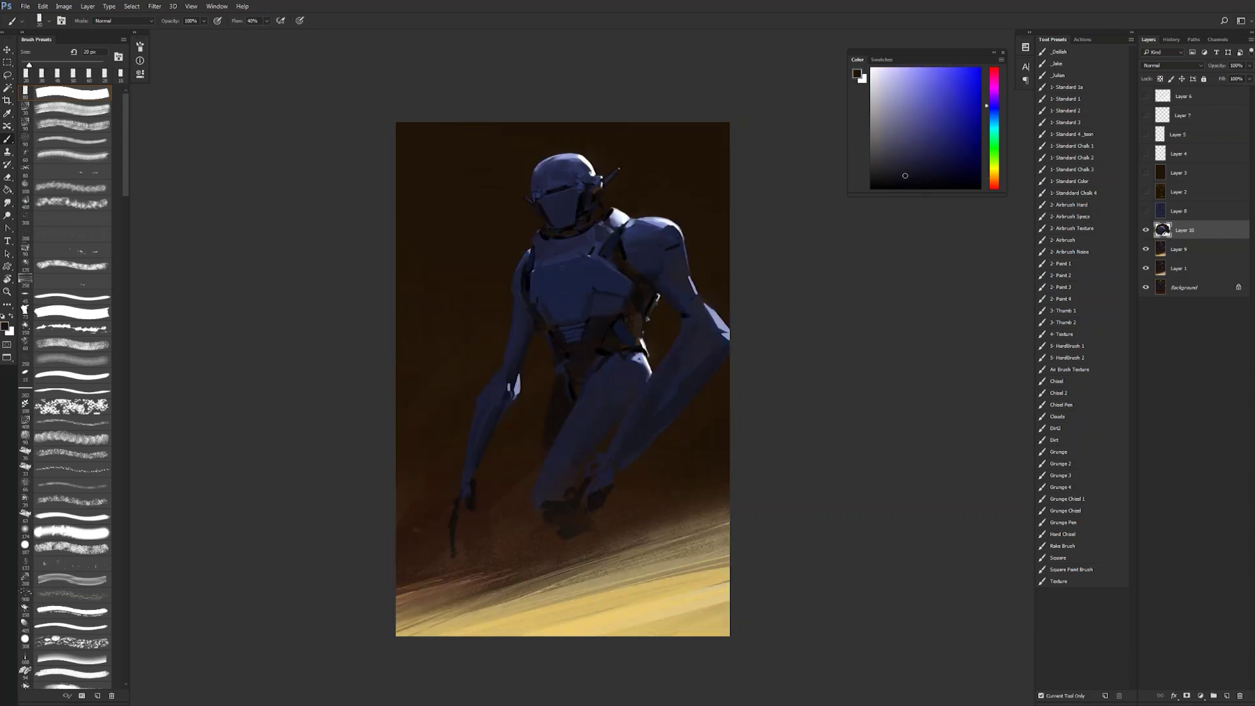
Step: Define the faceplate's sides with dark blue and black sampled from the helmet, and mirror the canvas
left_click(579, 195, "alt")
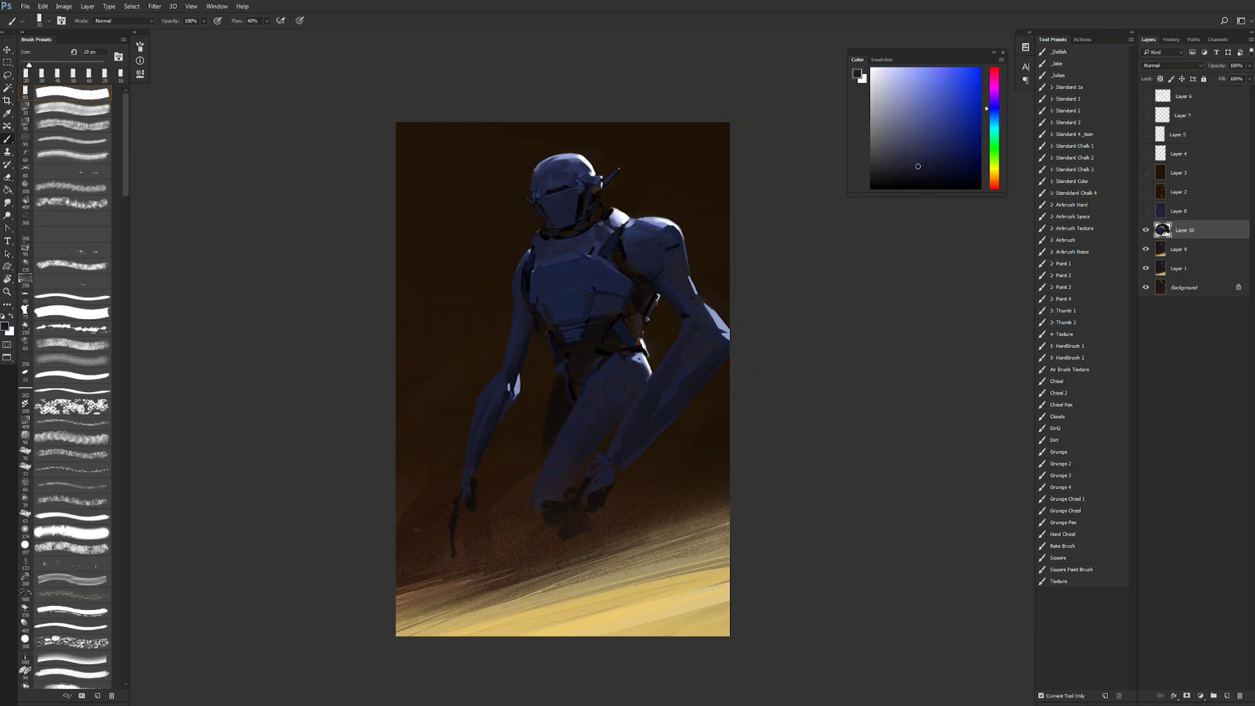
left_click(540, 208, "alt")
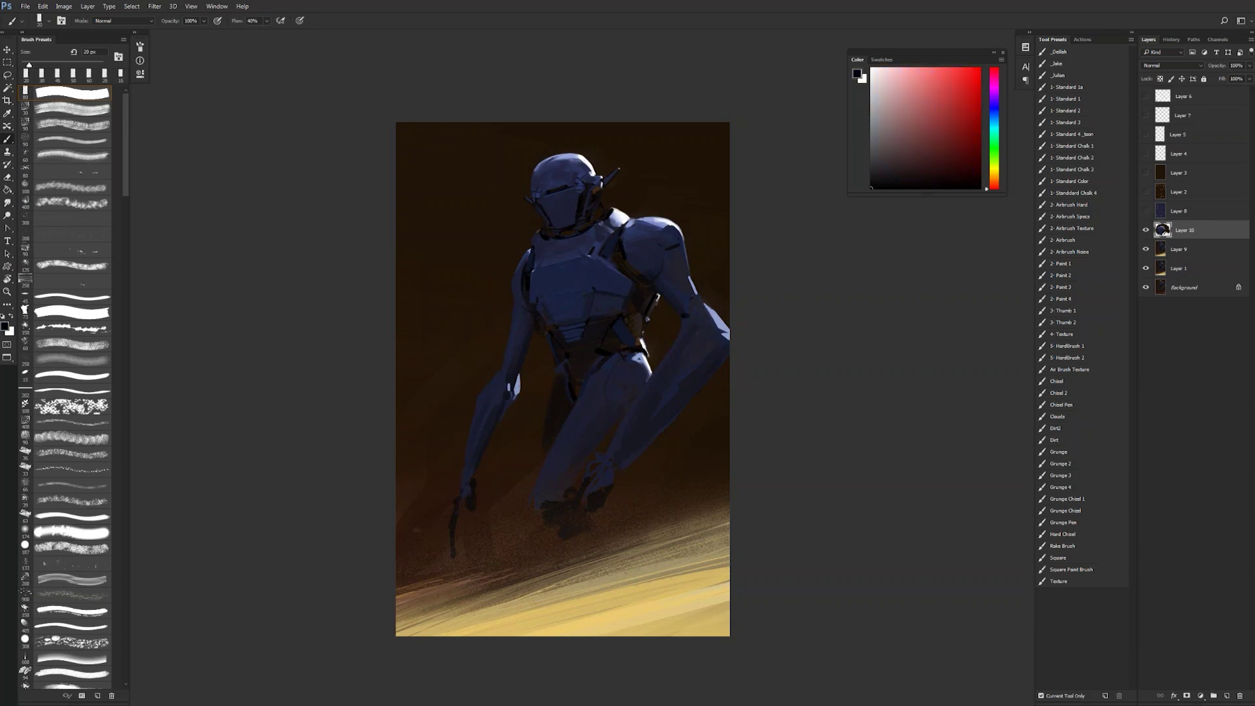
key("ctrl+shift+h")
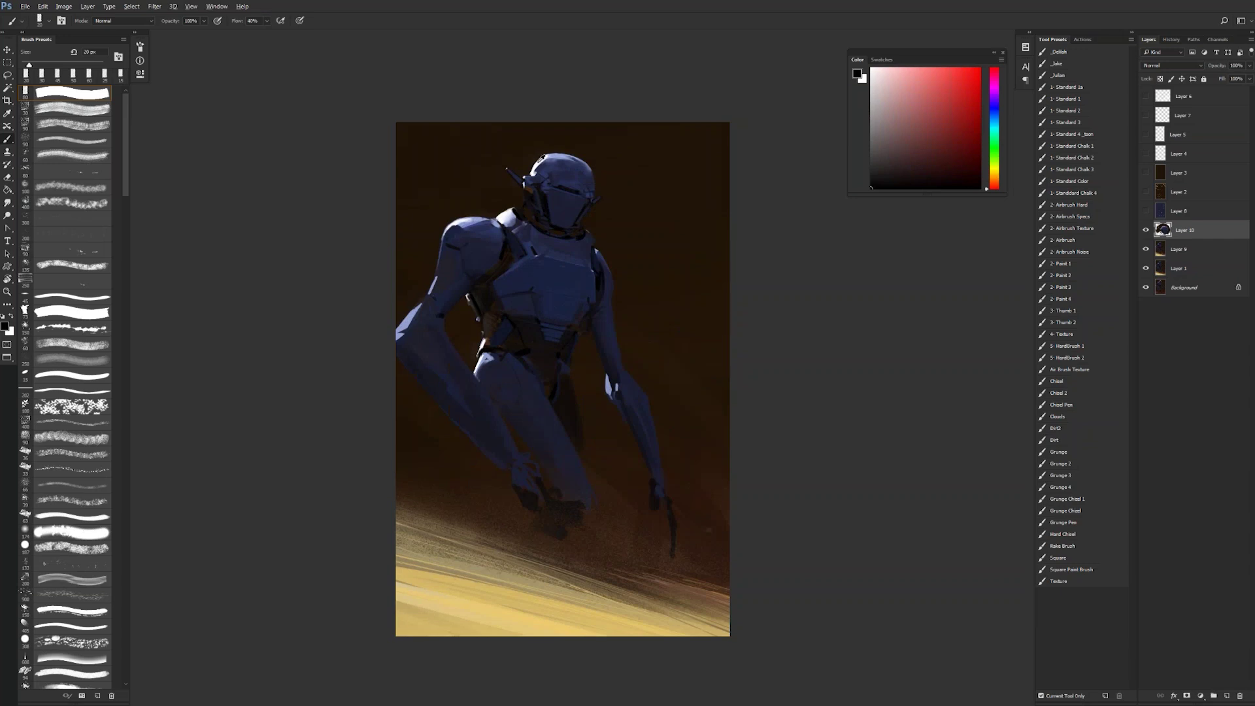
Step: Add white highlights along the back of the helmet with a 15 px brush and mirror the canvas
left_click(541, 161, "alt")
key("bracketleft")
key("bracketright")
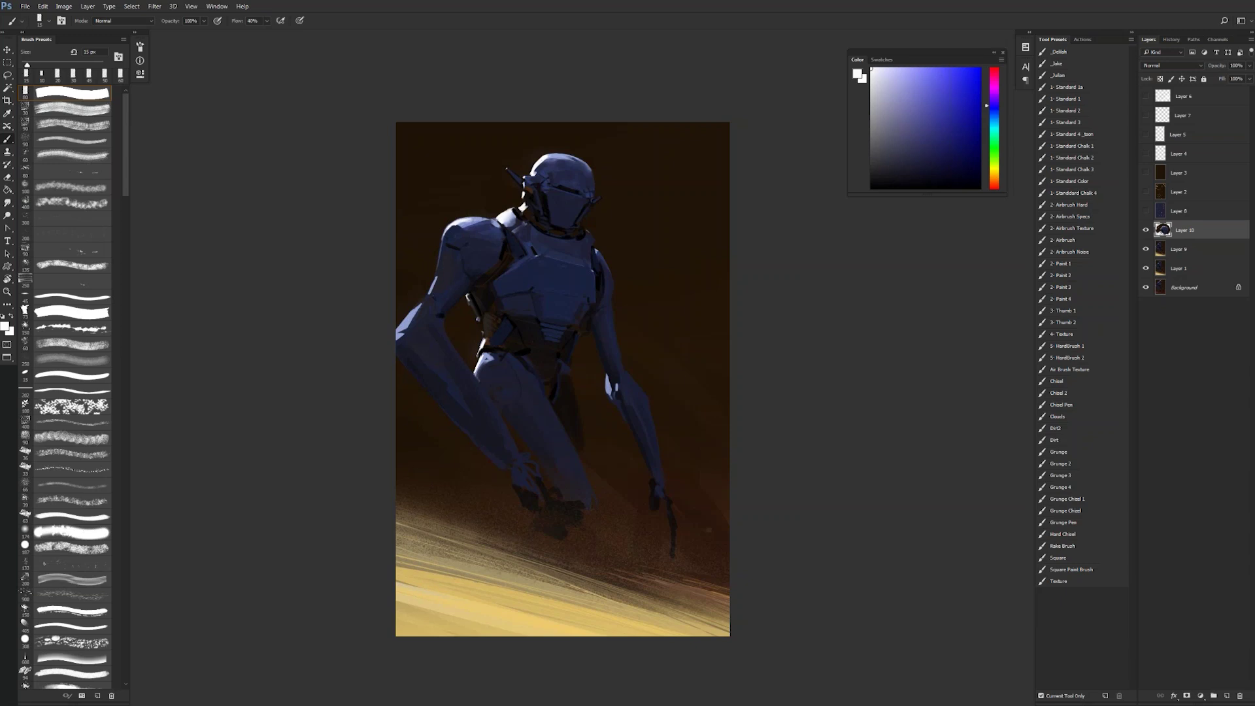
key("z")
left_click(578, 304, "alt")
left_click(579, 304, "alt")
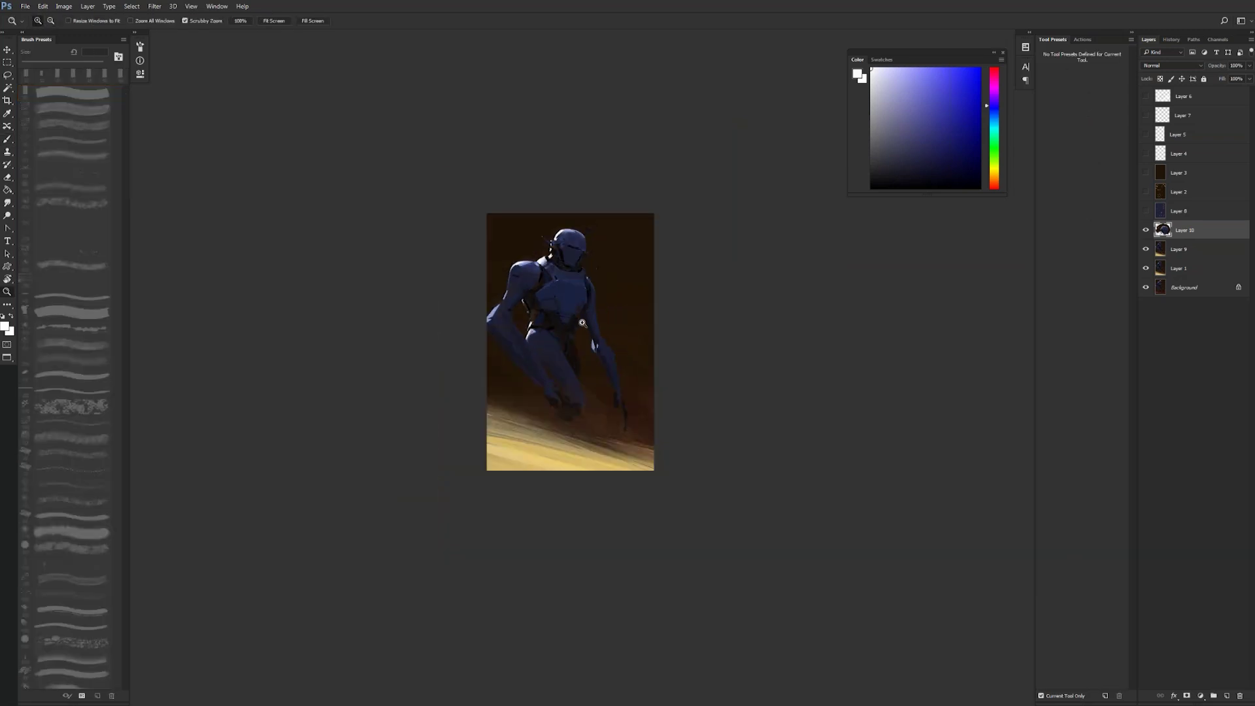
left_click(584, 325)
left_click(577, 327)
key("ctrl+shift+h")
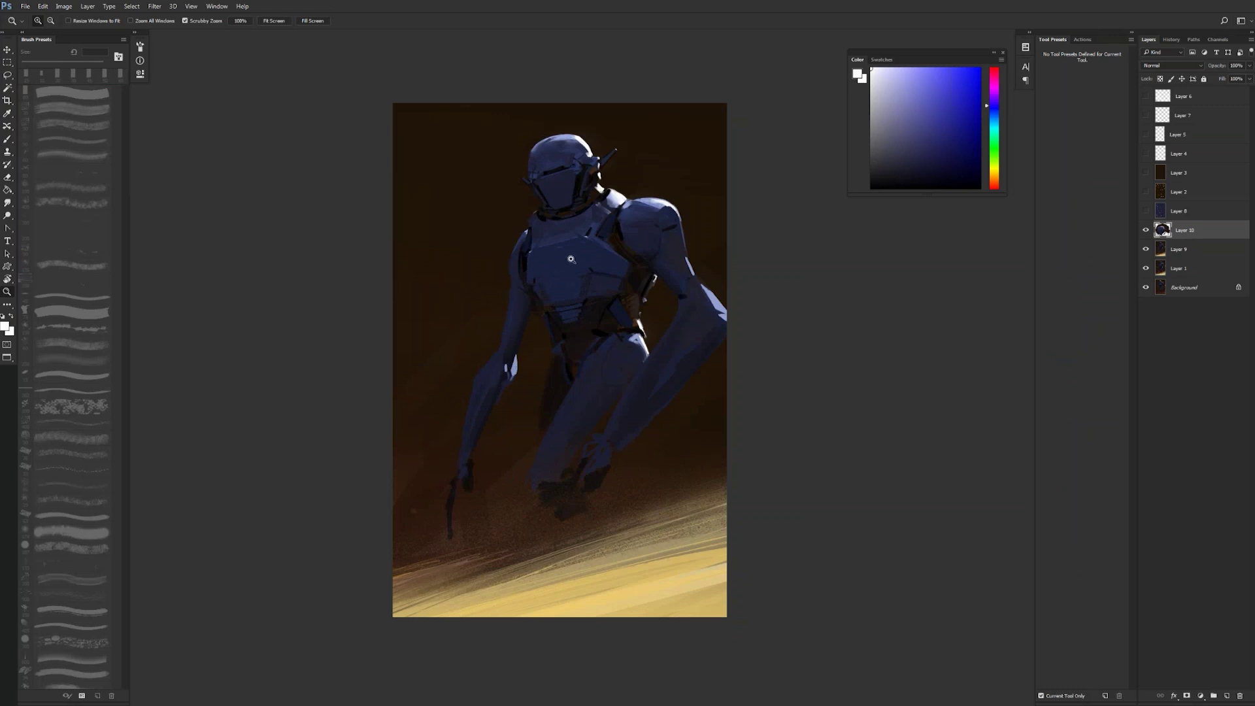
Step: Touch up the small white highlights on the helmet with a finer brush
key("b")
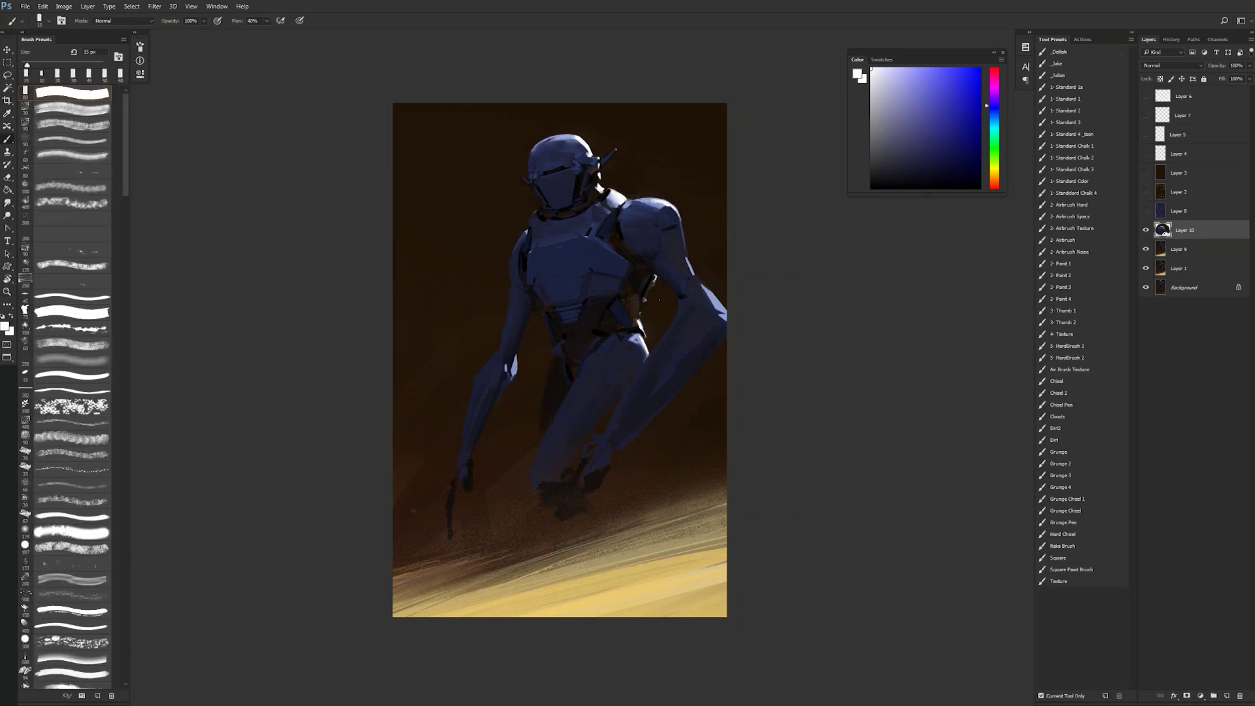
key("ctrl+plus")
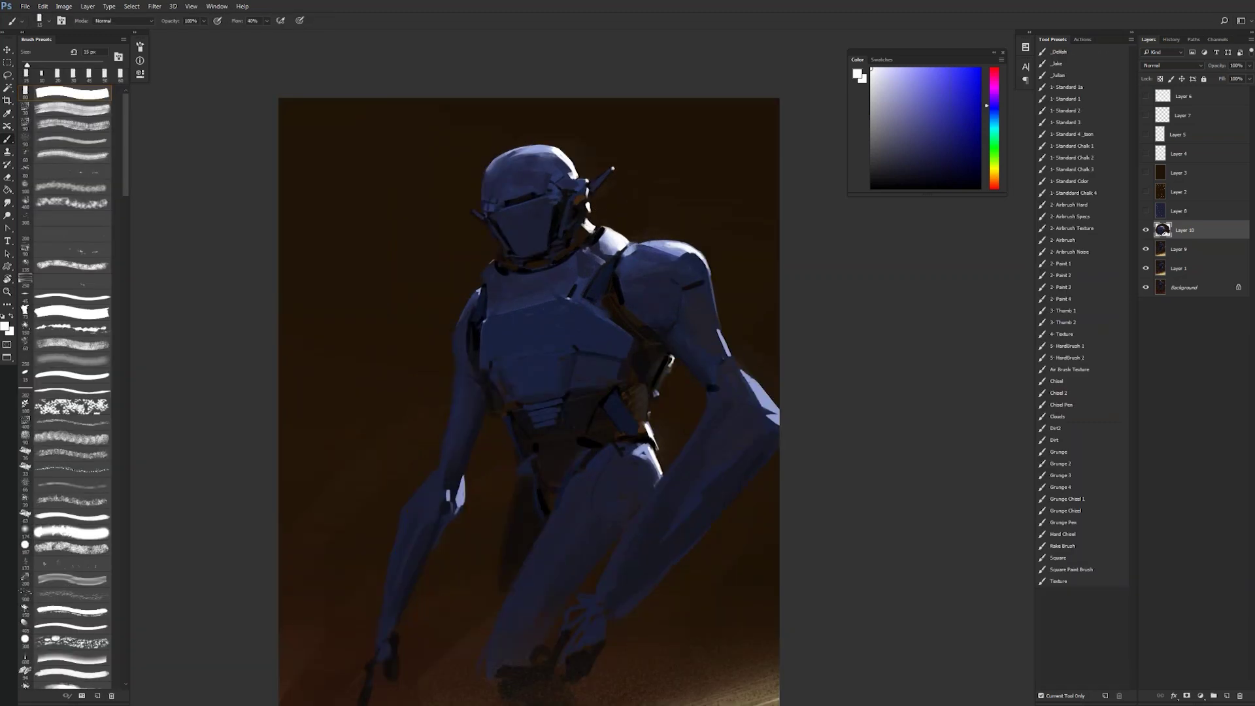
key("bracketleft")
key("bracketleft")
key("z")
left_click(545, 305, "alt")
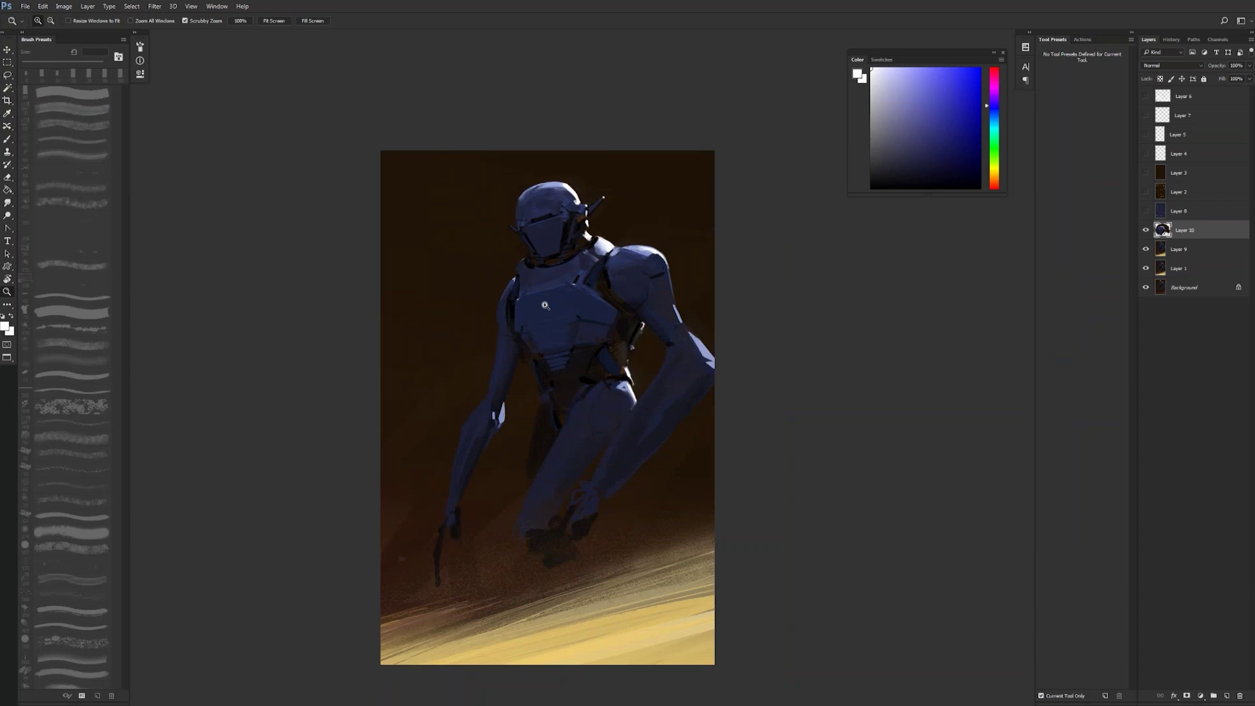
Step: Mirror the canvas and pick up a near-black tone from the helmet for a 50 px brush
key("ctrl+shift+h")
key("b")
key("z")
left_click(561, 217)
key("b")
left_click(555, 211, "alt")
key("bracketright")
key("bracketright")
key("bracketright")
key("bracketright")
key("bracketright")
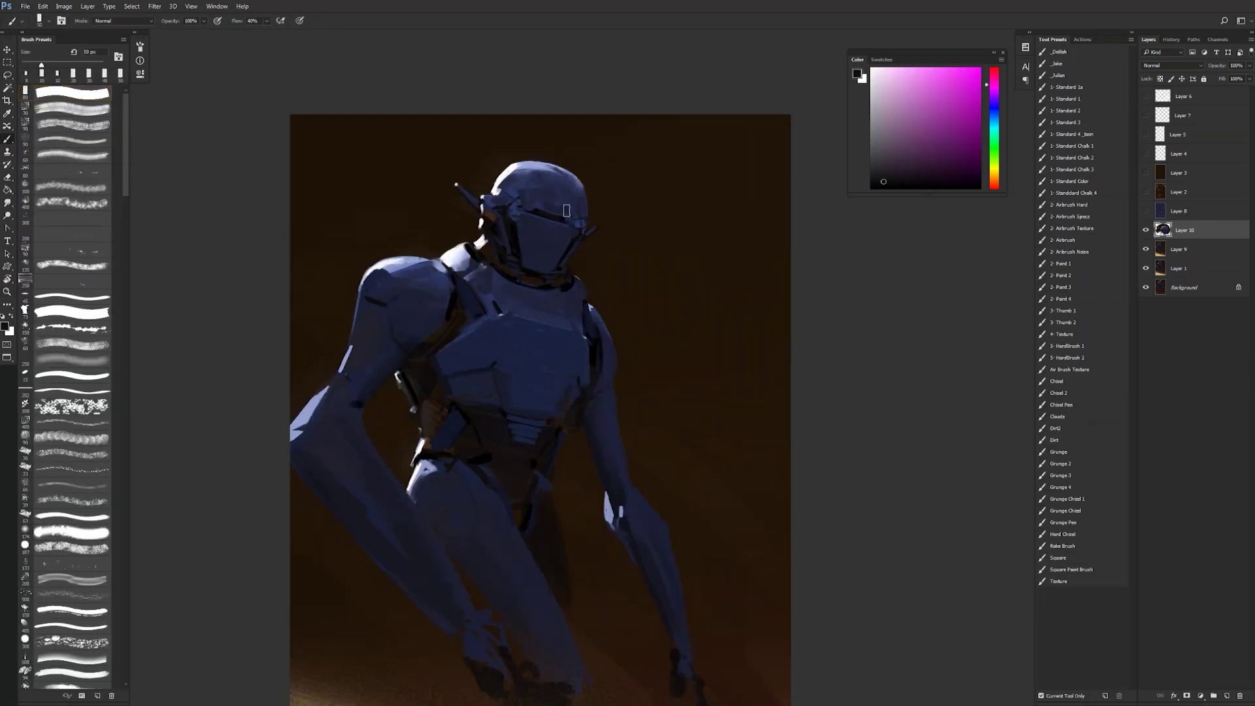
Step: Paint dark blue sampled from the helmet over its brow and crown, and mirror the canvas back
left_click(567, 210, "alt")
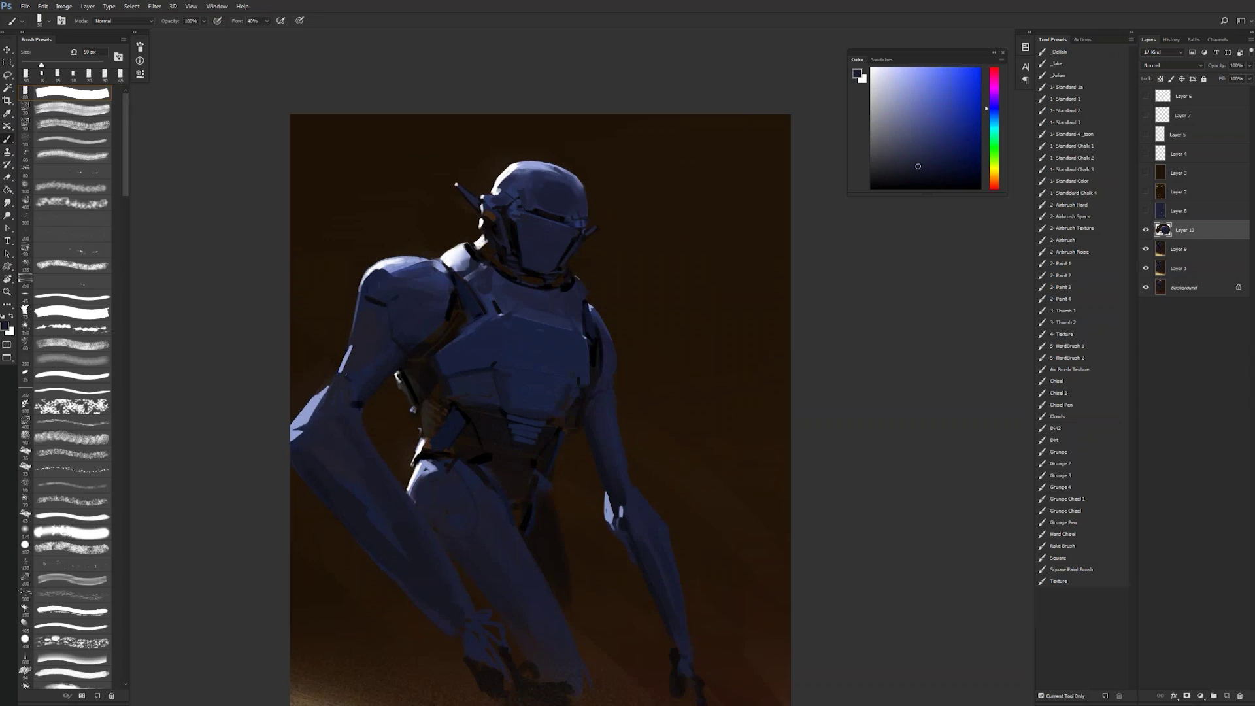
mouse_move(555, 173)
left_mouse_down()
mouse_move(579, 187)
mouse_move(518, 172)
mouse_move(561, 169)
left_mouse_up()
key("z")
left_click(581, 220, "alt")
left_click(581, 220, "alt")
key("ctrl+shift+h")
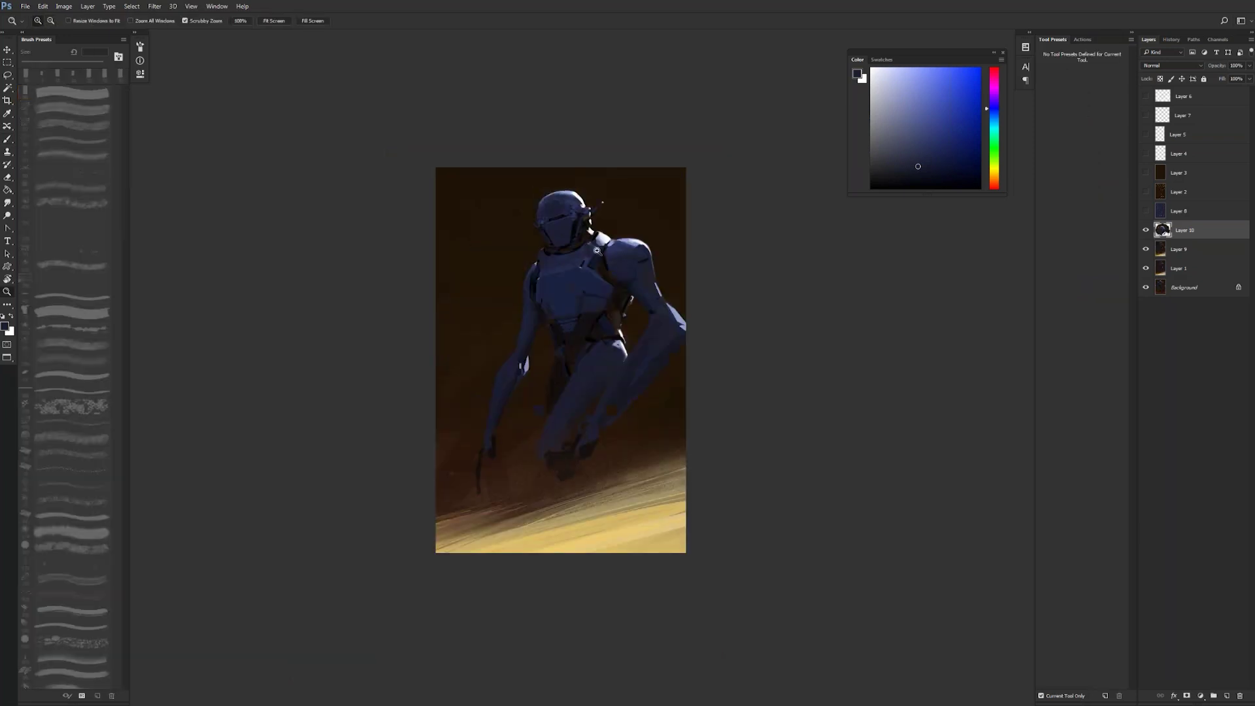
Step: Sample white and pale blue from the top of the helmet and reduce the brush to 30 px for highlights
left_click(592, 237)
key("b")
left_click(557, 148, "alt")
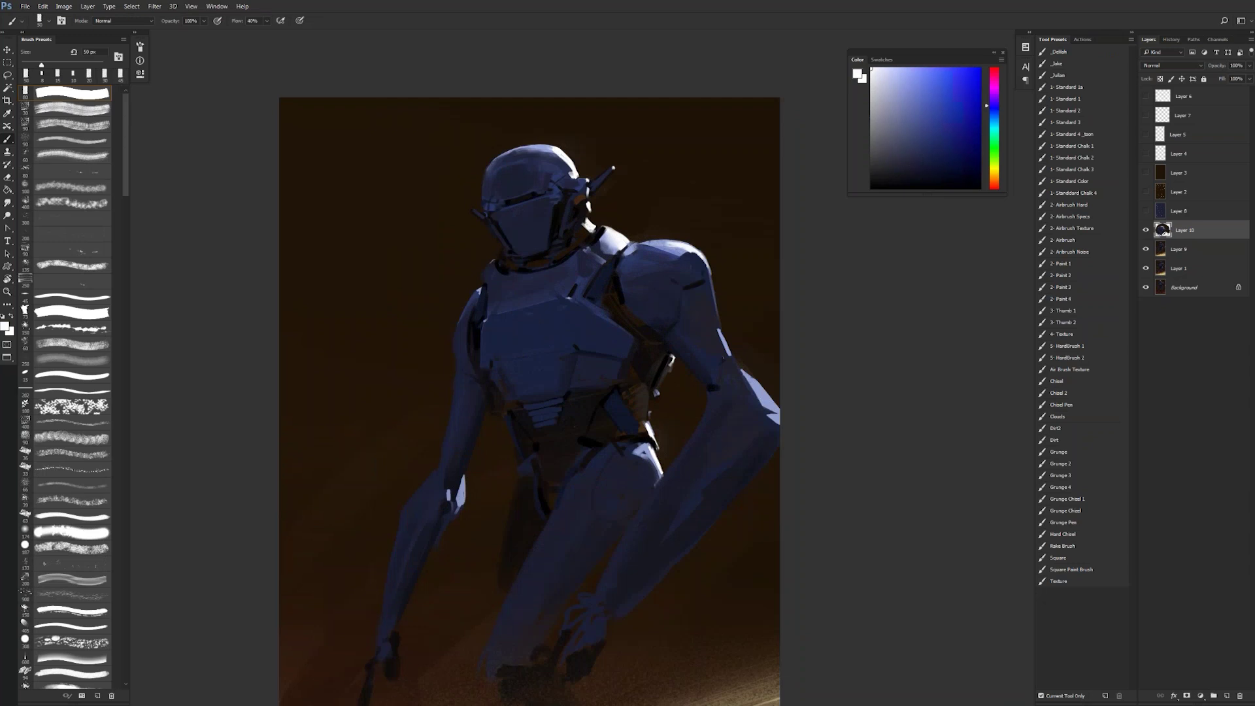
key("bracketleft")
left_click(564, 154, "alt")
key("bracketleft")
key("bracketleft")
key("bracketleft")
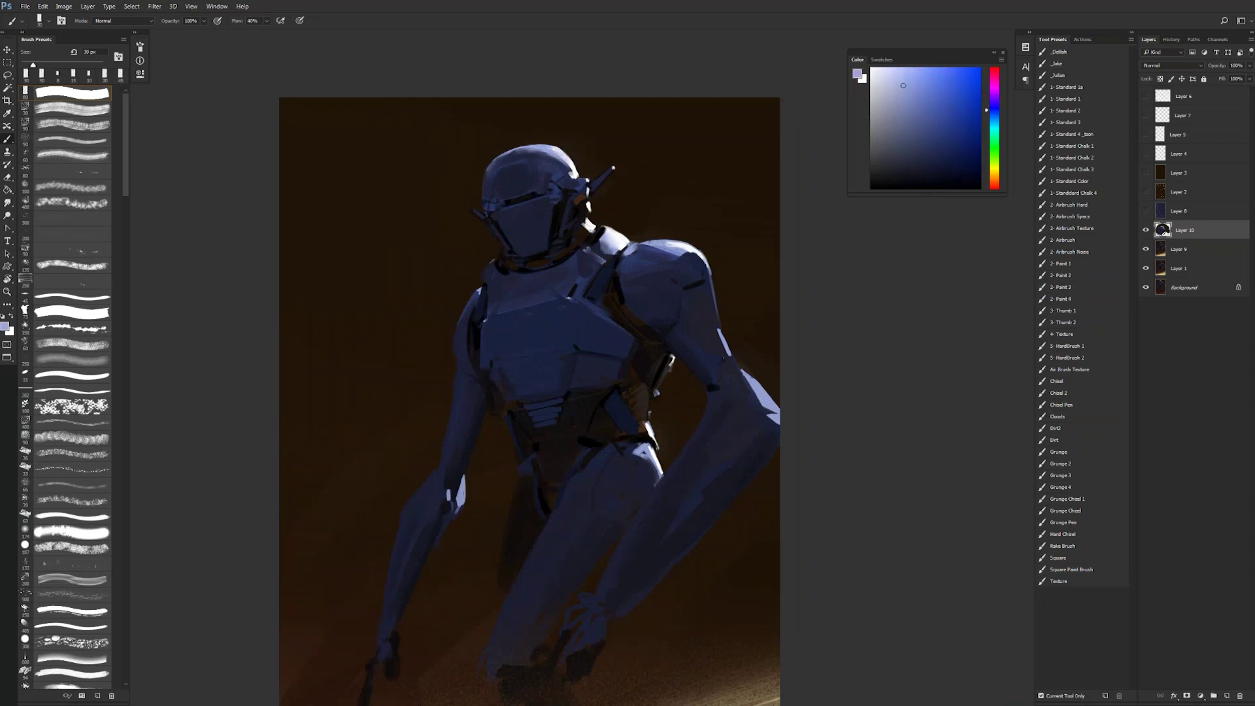
Step: Sample a dark blue from the robot's shoulder area, reduce the brush to 9 px, and mirror the canvas
left_click(520, 161, "alt")
left_click(607, 252, "alt")
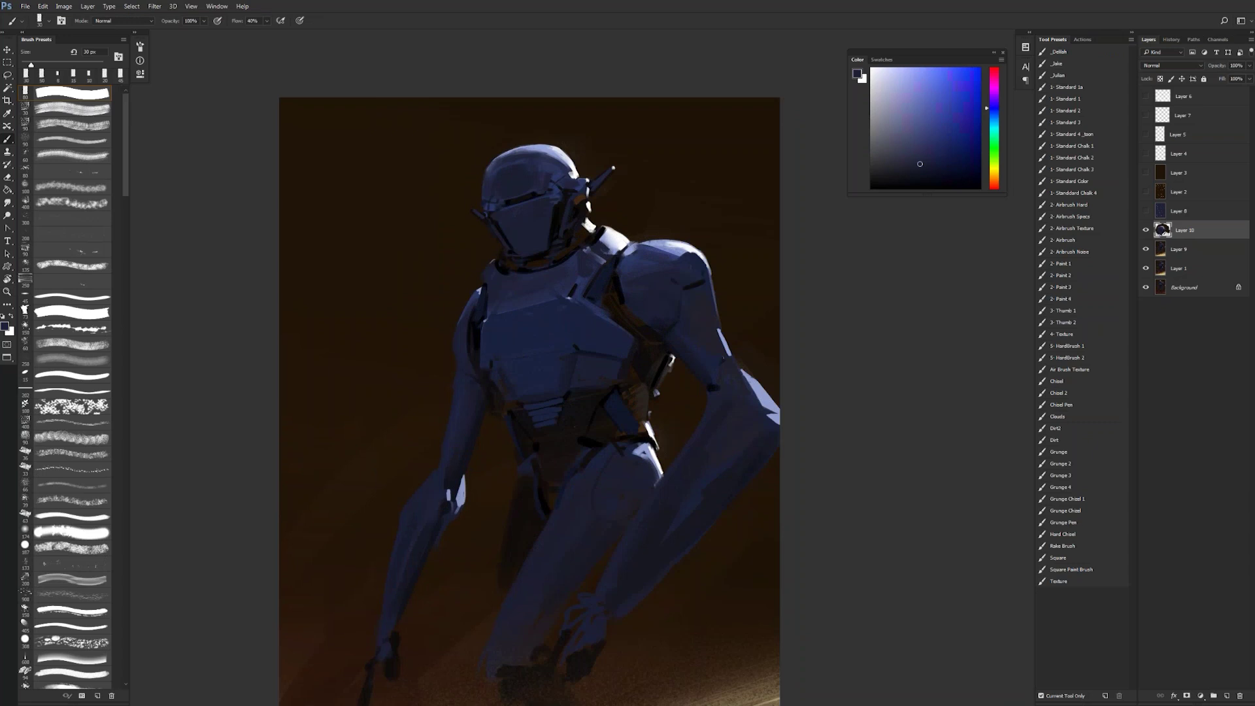
key("bracketleft")
key("bracketleft")
key("bracketleft")
key("bracketleft")
key("z")
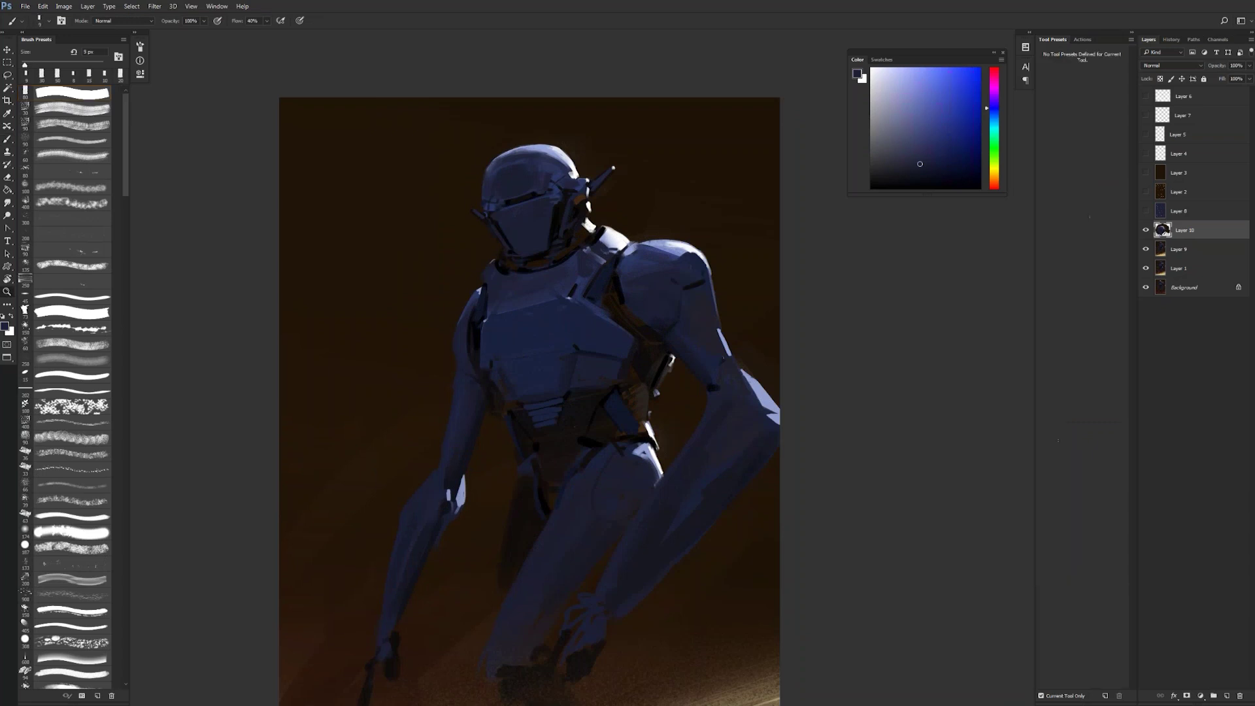
left_click(618, 289, "alt")
key("F2")
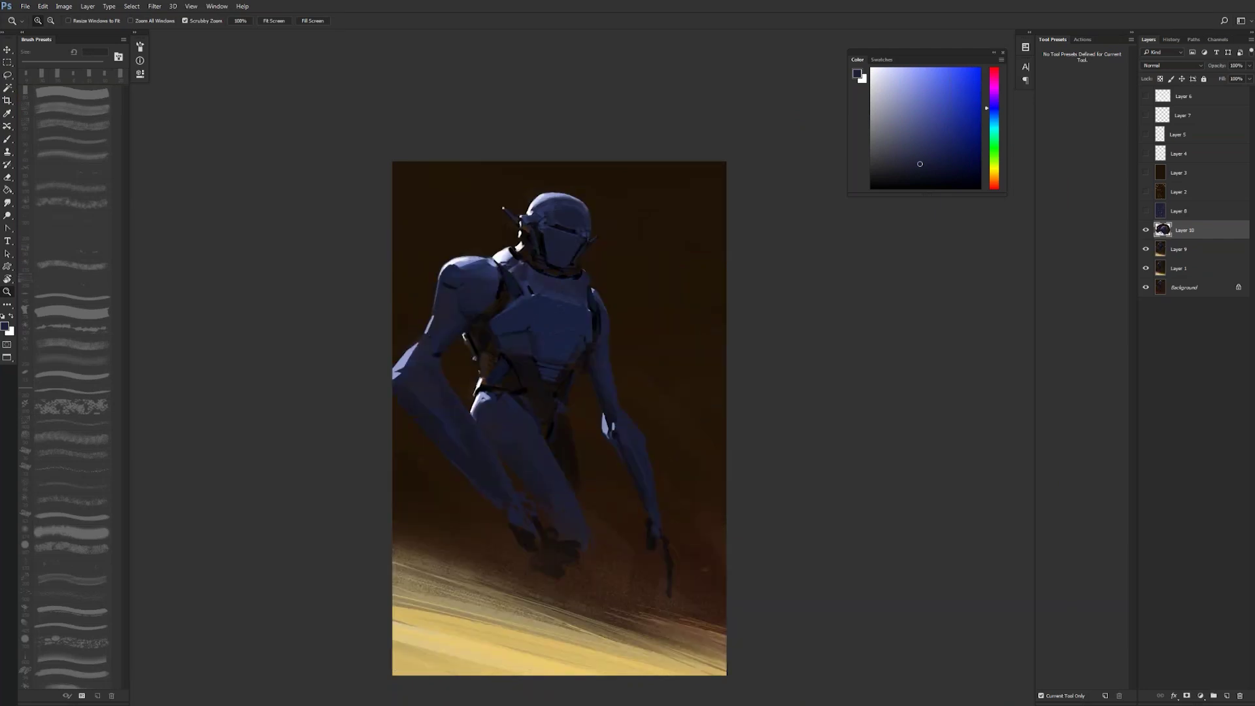
Step: Try connected straight strokes in sampled light blue with a 15 px brush beside the robot, and undo them
key("b")
left_click(464, 269, "alt")
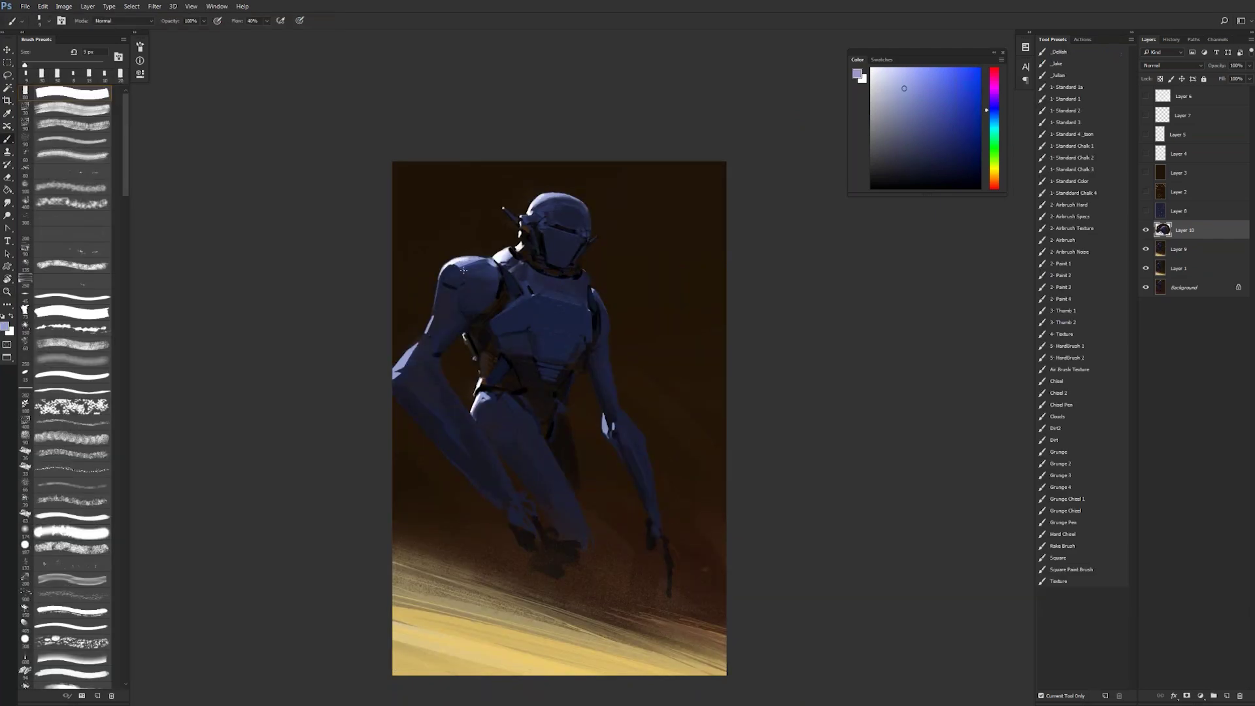
key("bracketright")
key("bracketright")
left_click(624, 240)
left_click(687, 267)
left_click_drag(631, 242, 688, 266)
left_click(641, 311, "shift")
left_click_drag(641, 309, 681, 338)
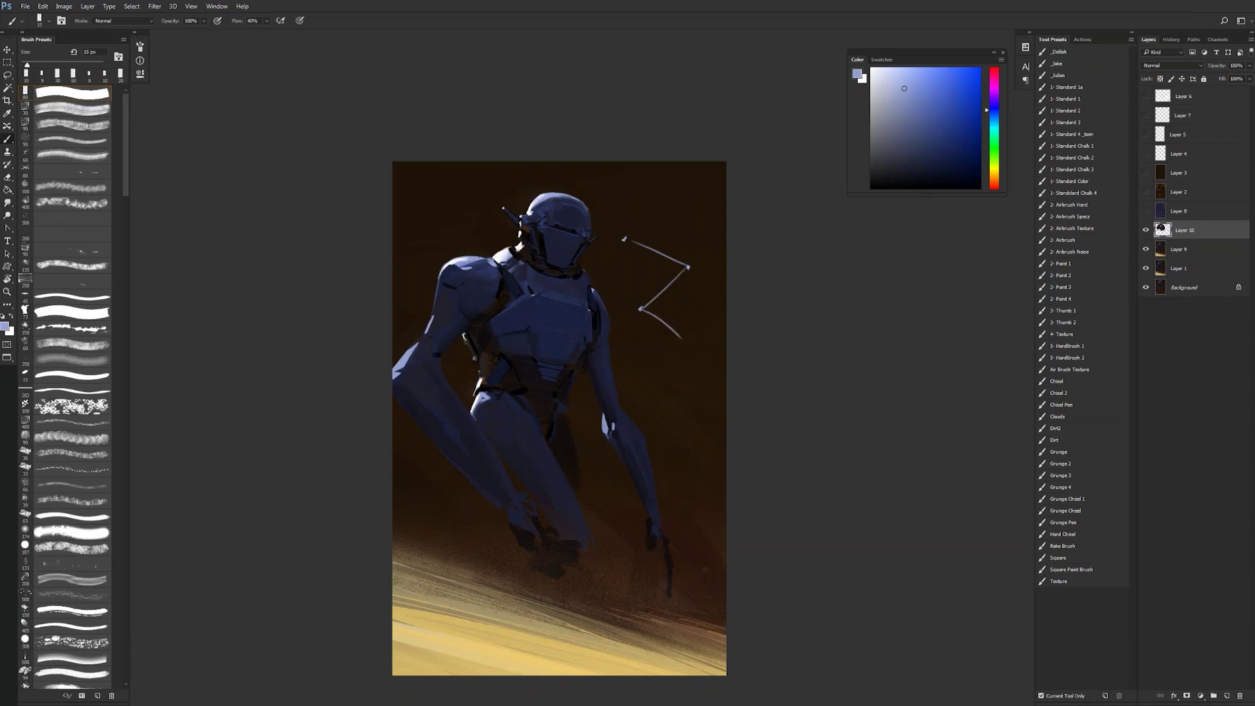
key("ctrl+z")
key("ctrl+z")
key("ctrl+z")
Step: Mirror the canvas back and paint the robot's far thigh in sampled dark blue with a 45 px brush
left_click_drag(670, 466, 686, 386)
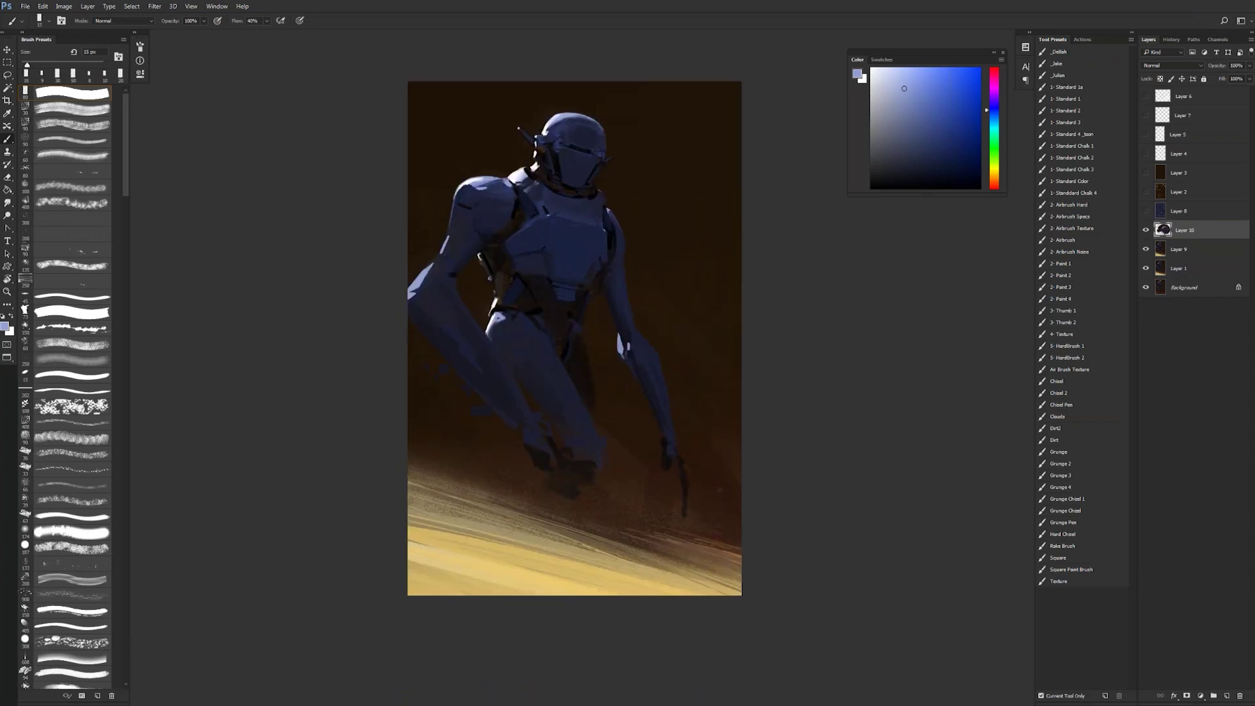
key("F2")
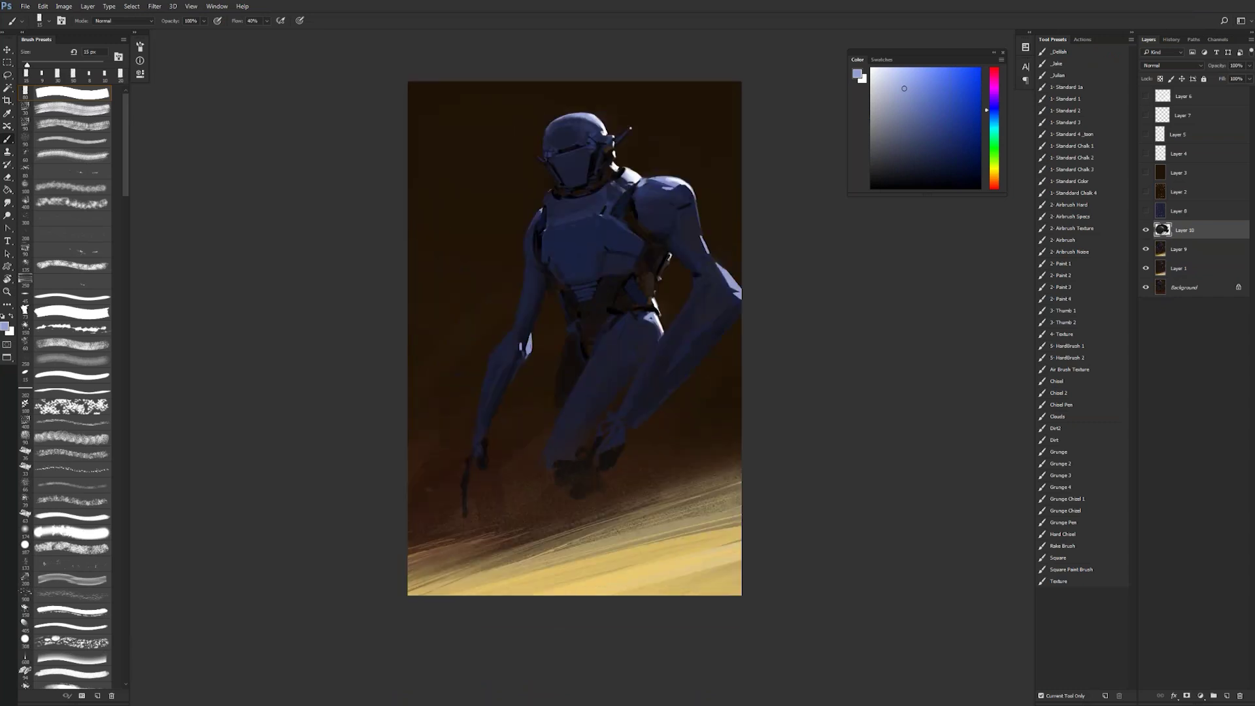
left_click(530, 236, "alt")
left_click(716, 290, "alt")
key("bracketright")
key("bracketright")
key("bracketright")
key("bracketright")
key("bracketright")
key("bracketright")
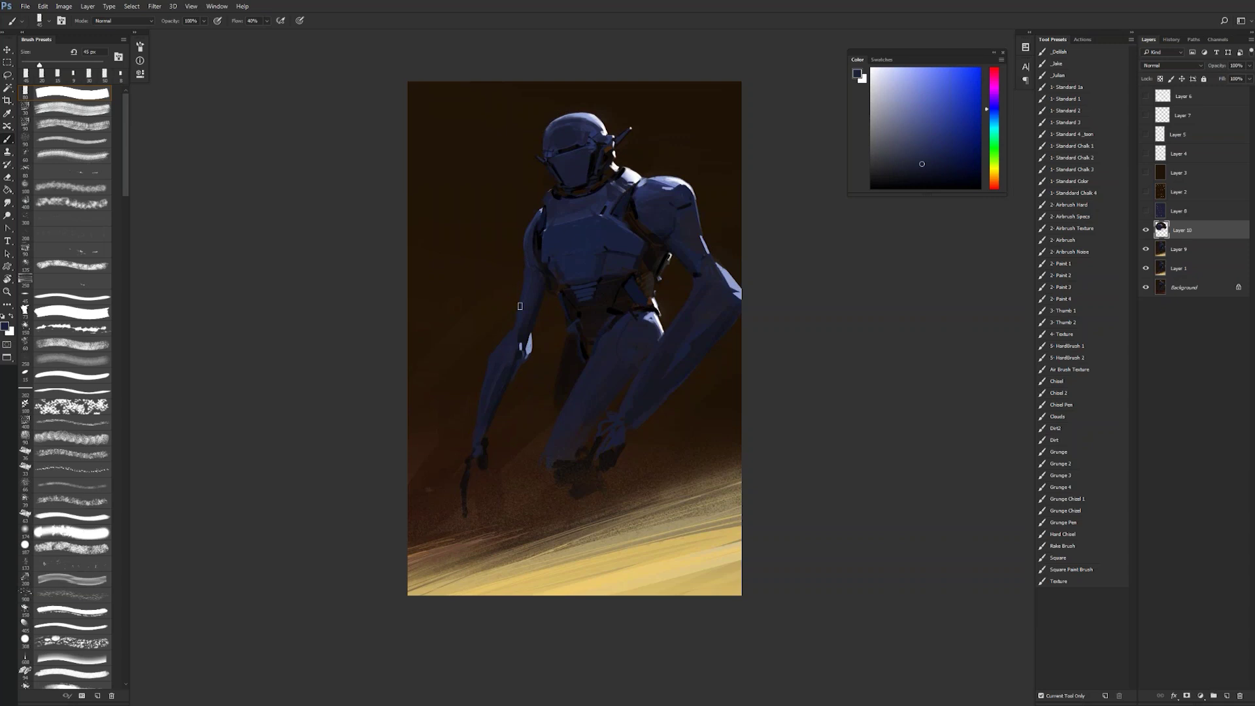
left_click(590, 379, "alt")
mouse_move(563, 395)
left_mouse_down()
mouse_move(572, 359)
mouse_move(574, 370)
left_mouse_up()
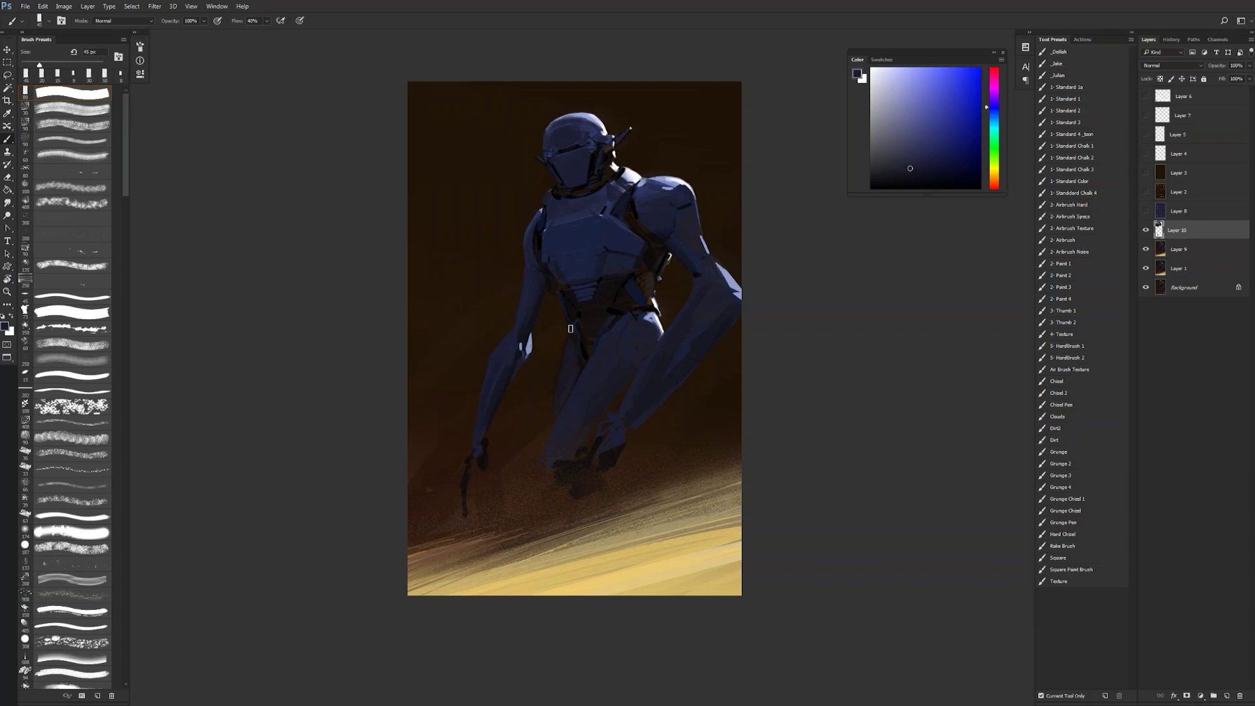
Step: Darken the gap between the robot's chest and far arm with black and a sampled near-black, and mirror the canvas
key("d")
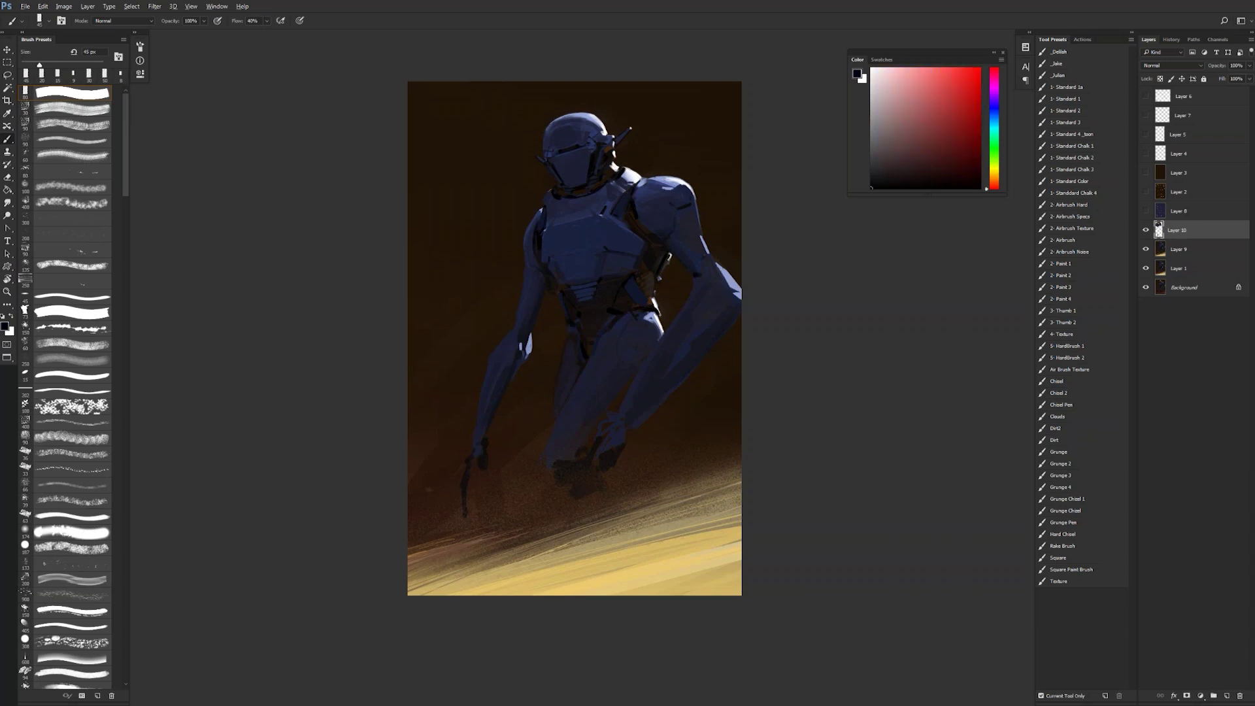
left_click(551, 310, "alt")
key("d")
left_click(555, 284, "alt")
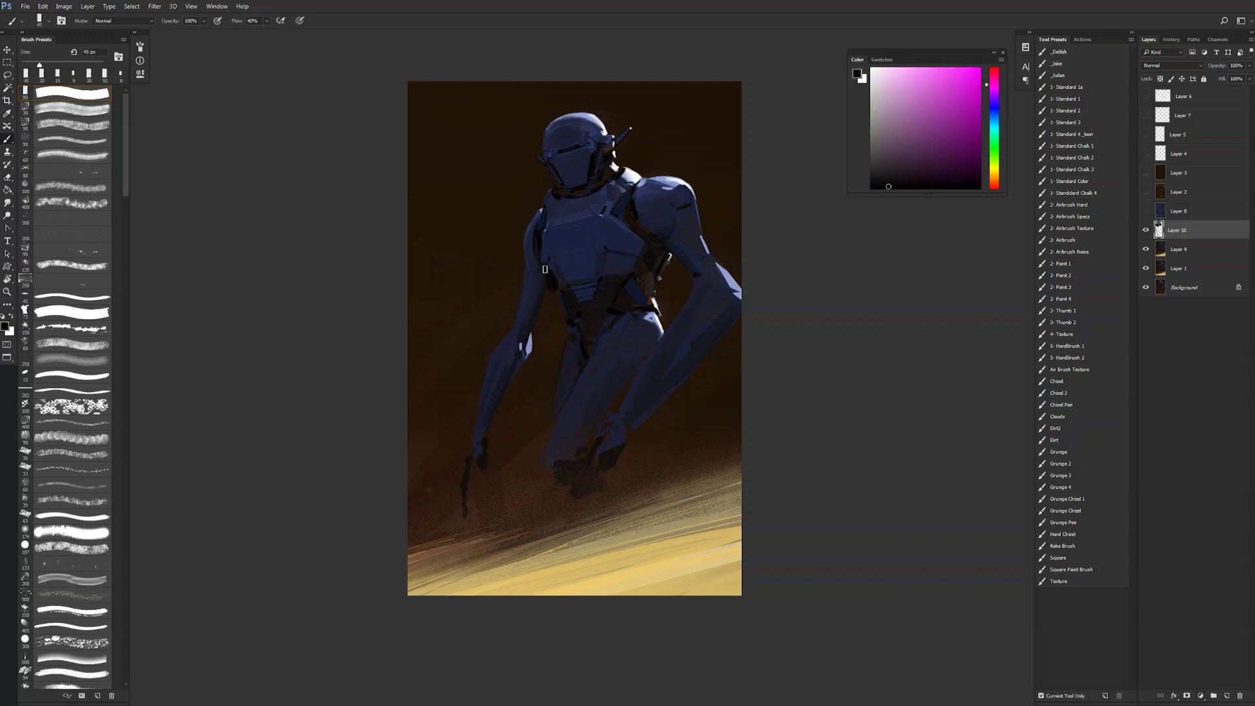
key("ctrl+shift+h")
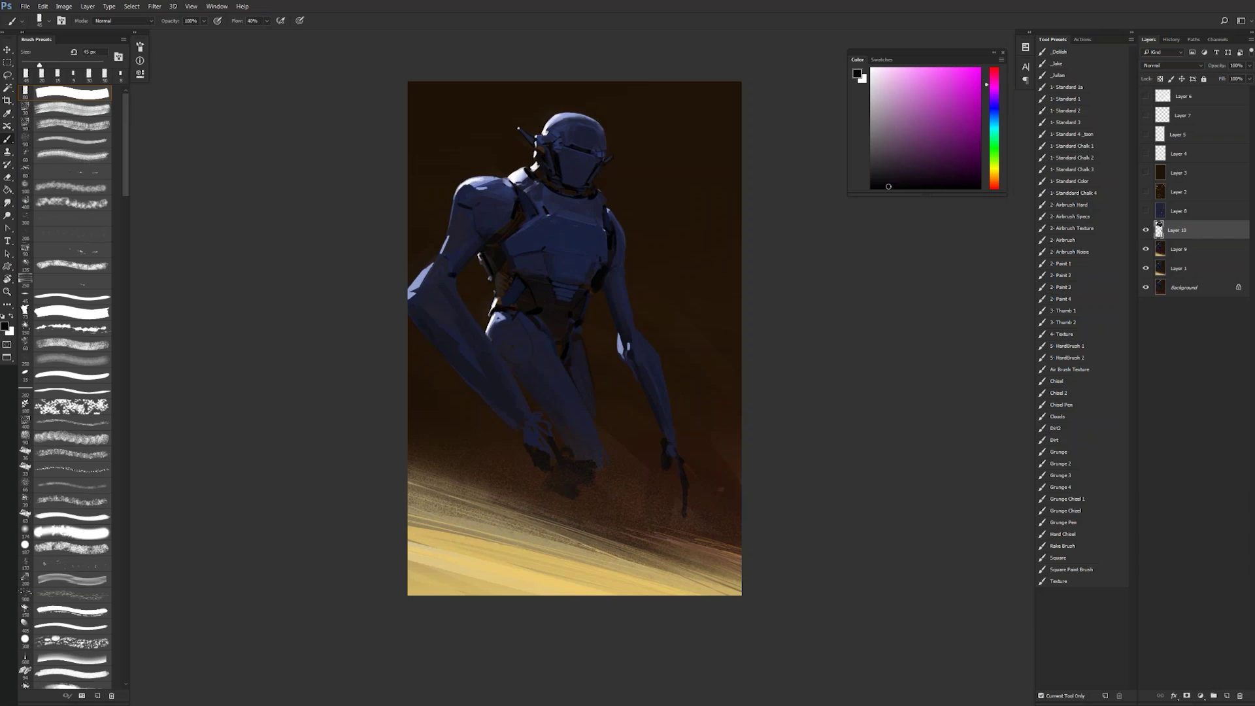
Step: Pick a bright orange and paint small accents around the robot's neck with an 8 px brush
key("ctrl+space")
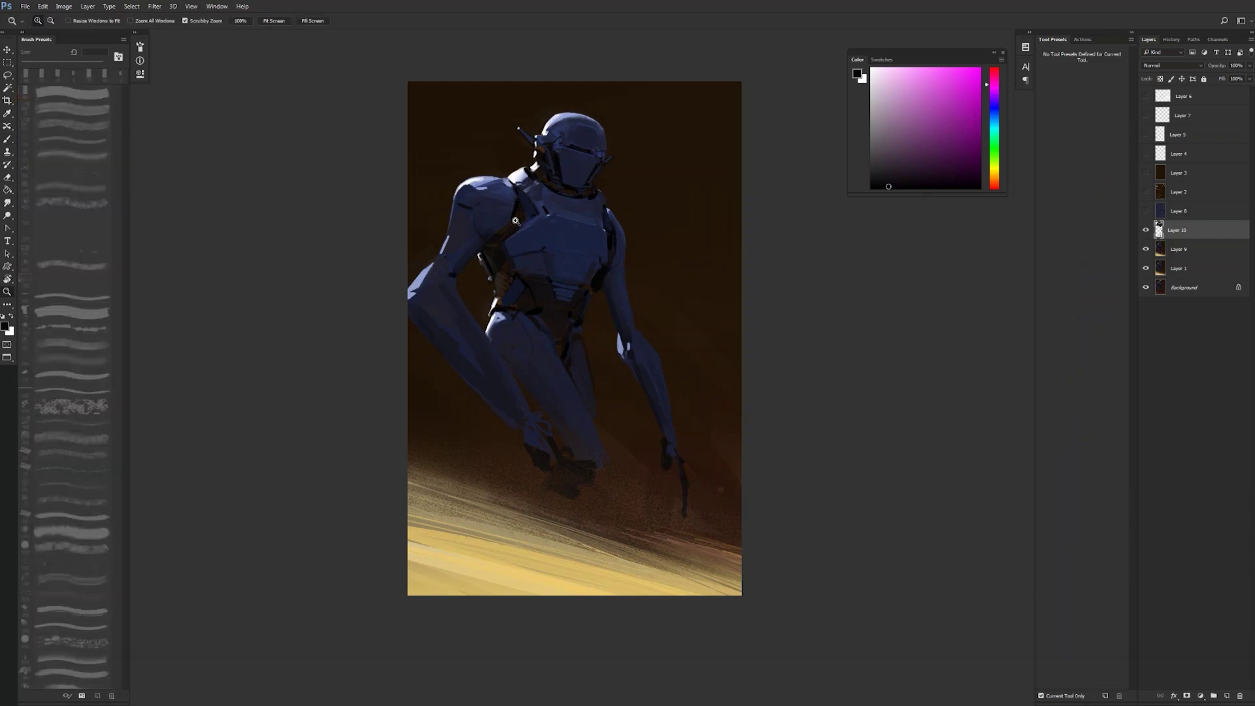
left_click(515, 224, "ctrl")
left_click(555, 142, "alt")
left_click(947, 96)
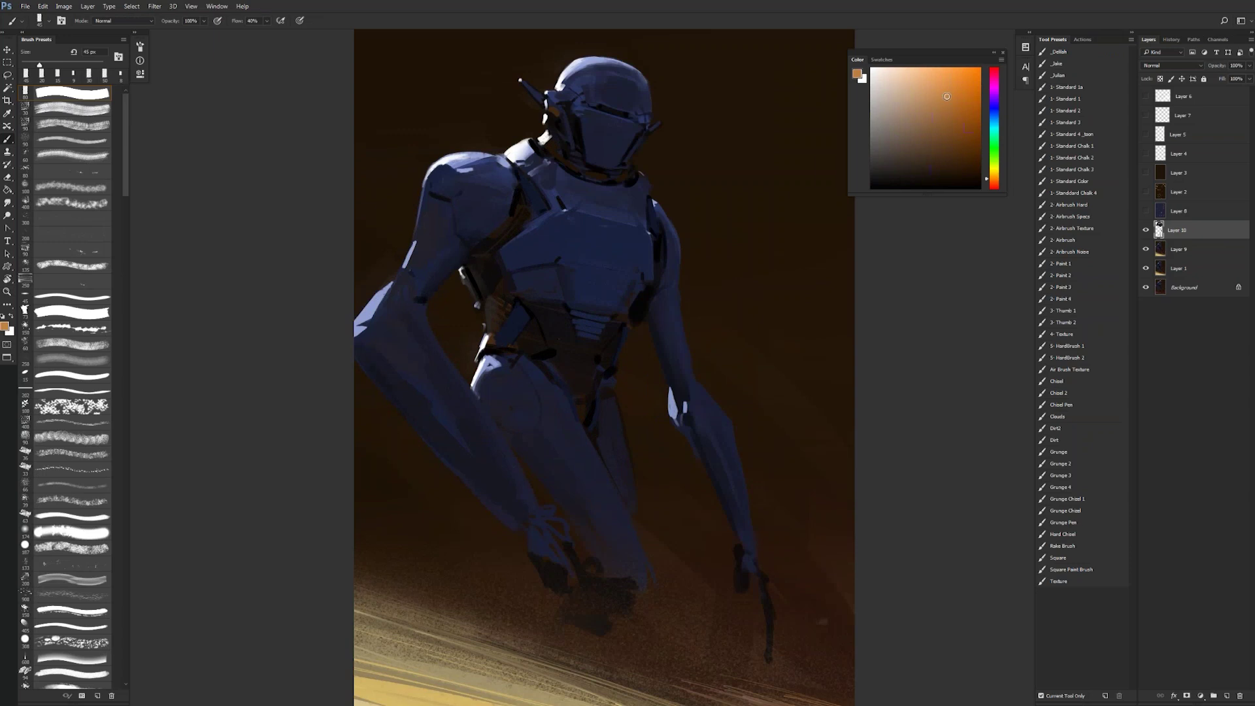
key("bracketleft")
key("bracketleft")
key("bracketleft")
key("bracketleft")
key("bracketleft")
Step: Add thin orange accents along the robot's side and back waist joints, checking them on the mirrored canvas
key("z")
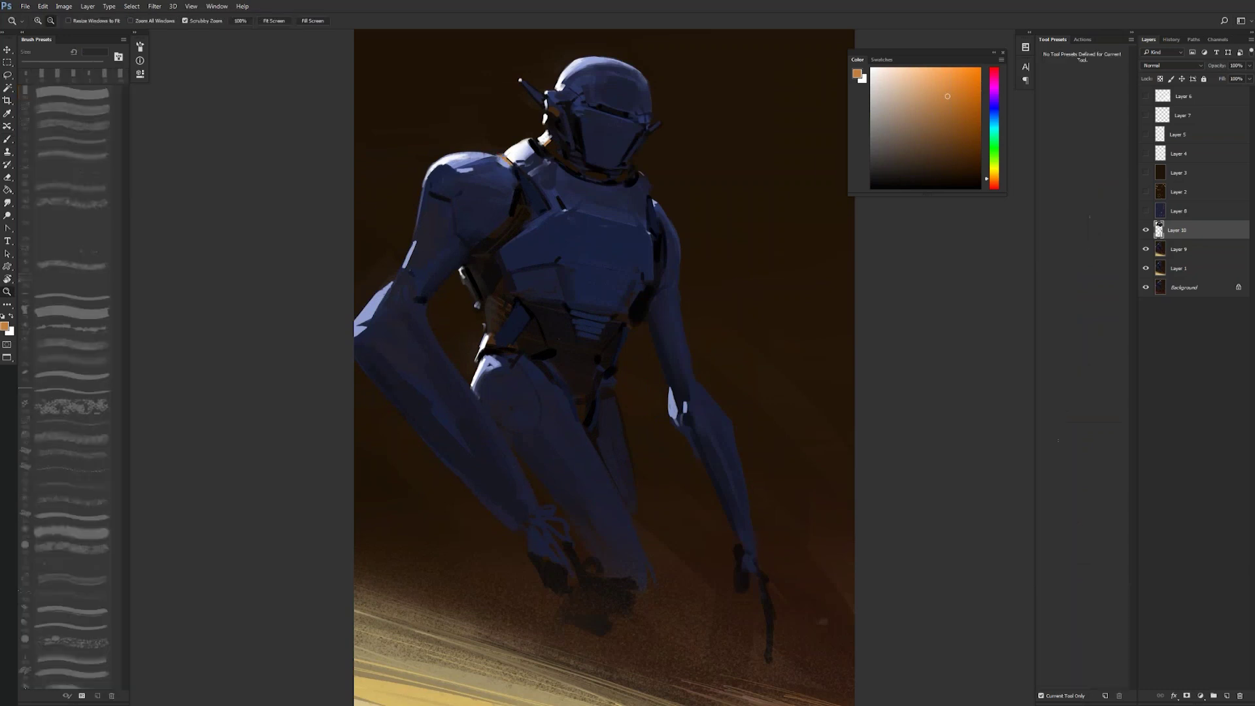
left_click(522, 210, "alt")
left_click(521, 211, "alt")
key("ctrl+shift+h")
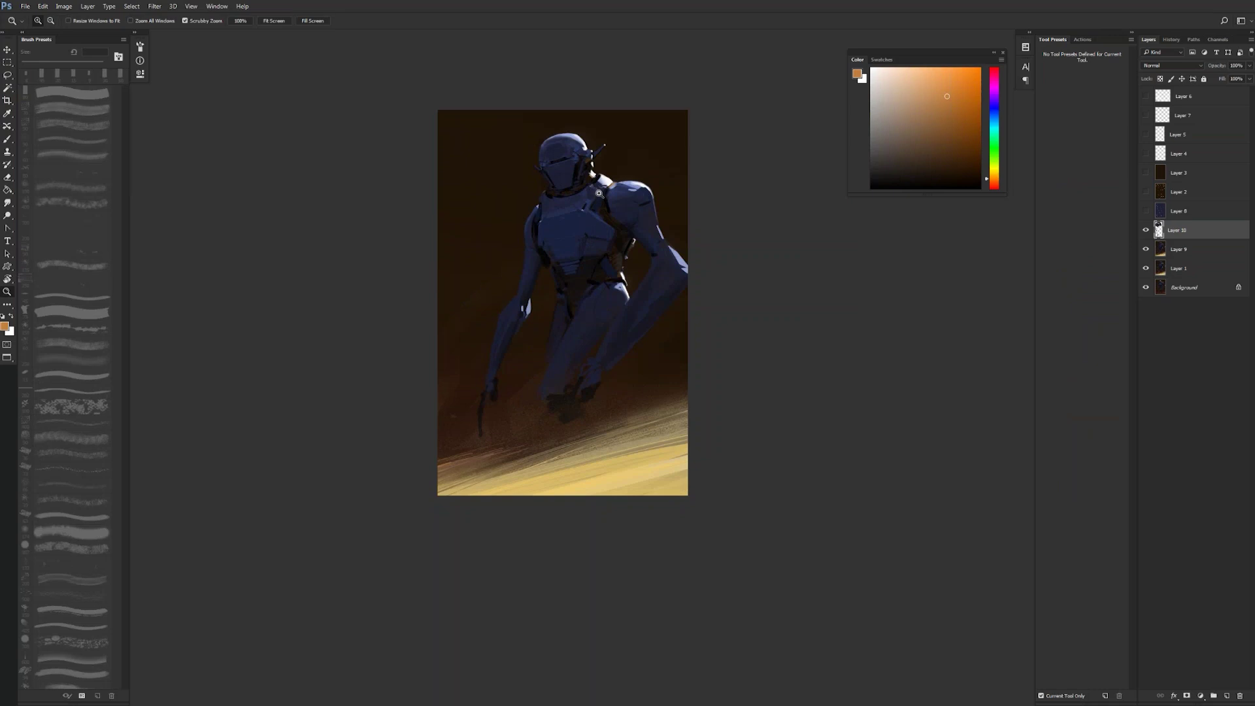
left_click(601, 185)
key("b")
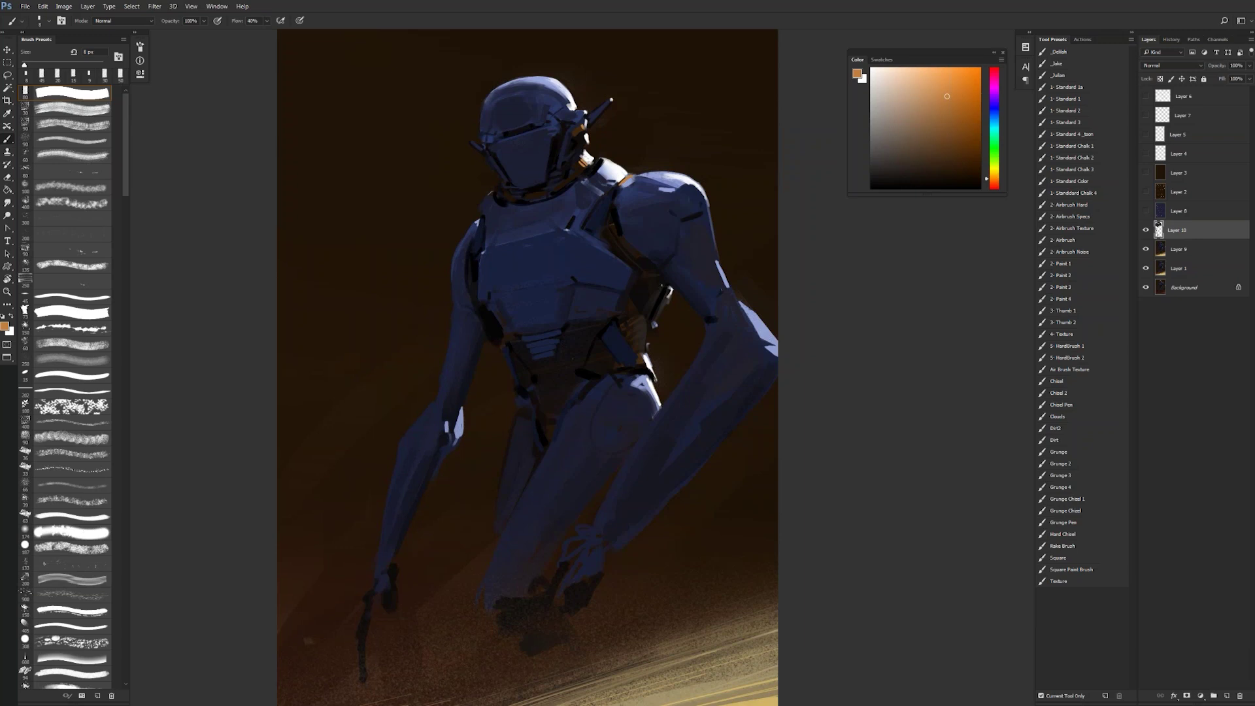
mouse_move(669, 290)
left_mouse_down()
mouse_move(655, 318)
mouse_move(573, 353)
mouse_move(616, 353)
left_mouse_up()
key("z")
key("ctrl+shift+h")
key("b")
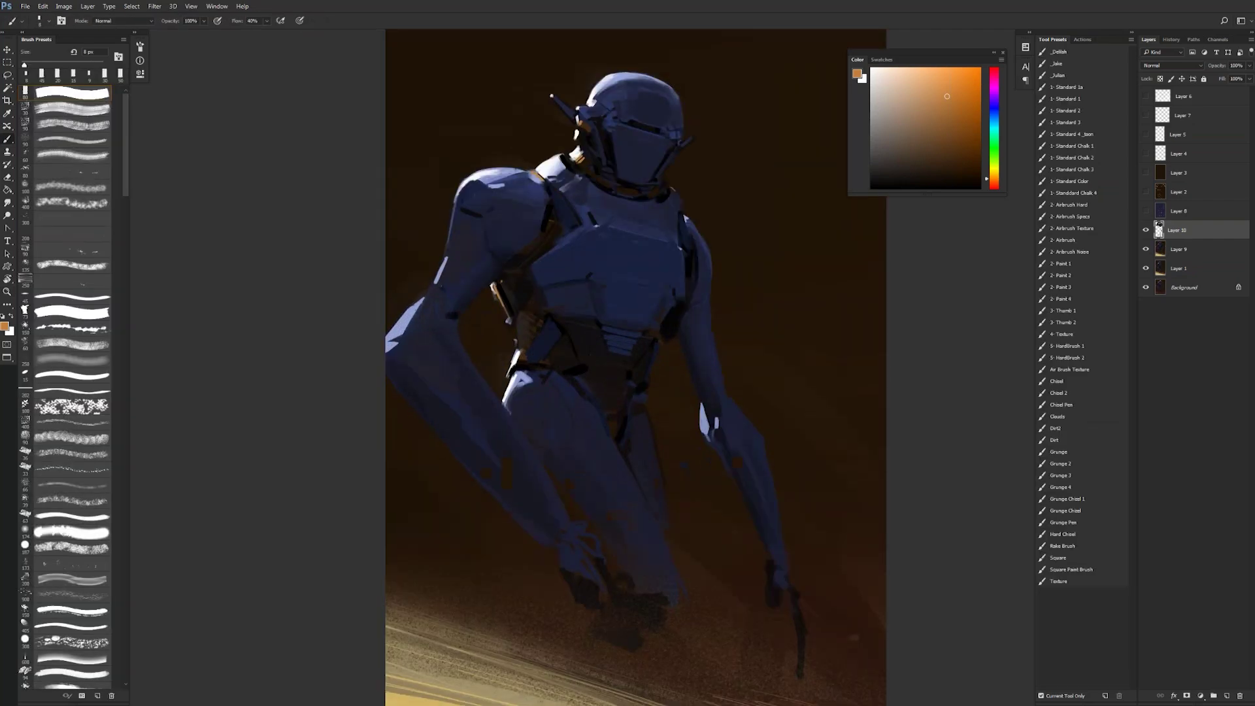
Step: Show the whole painting in full screen mode with a black surround
key("z")
left_click(547, 356, "alt")
key("b")
key("f")
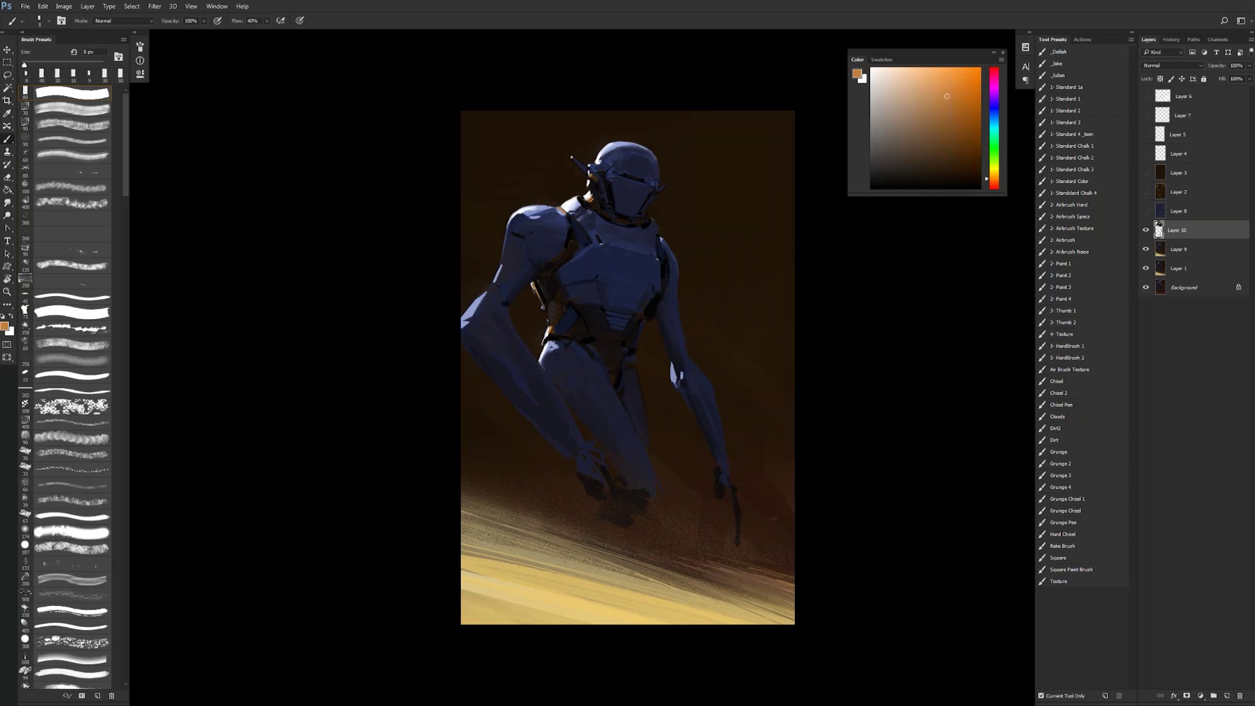
Step: Softly shade the robot's chest and arms in black with the 2- Airbrush preset at 300 and 200 px
left_click(1061, 240)
key("ctrl+shift+h")
key("d")
key("bracketright")
key("bracketright")
key("bracketright")
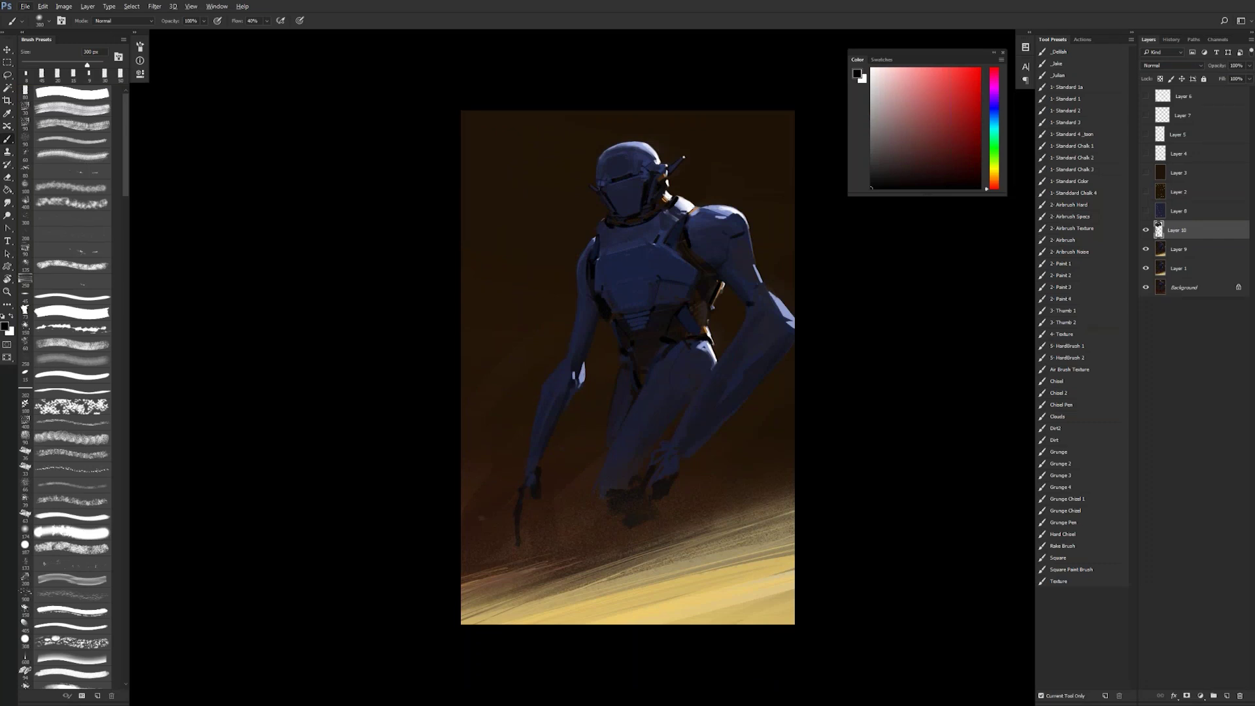
key("F2")
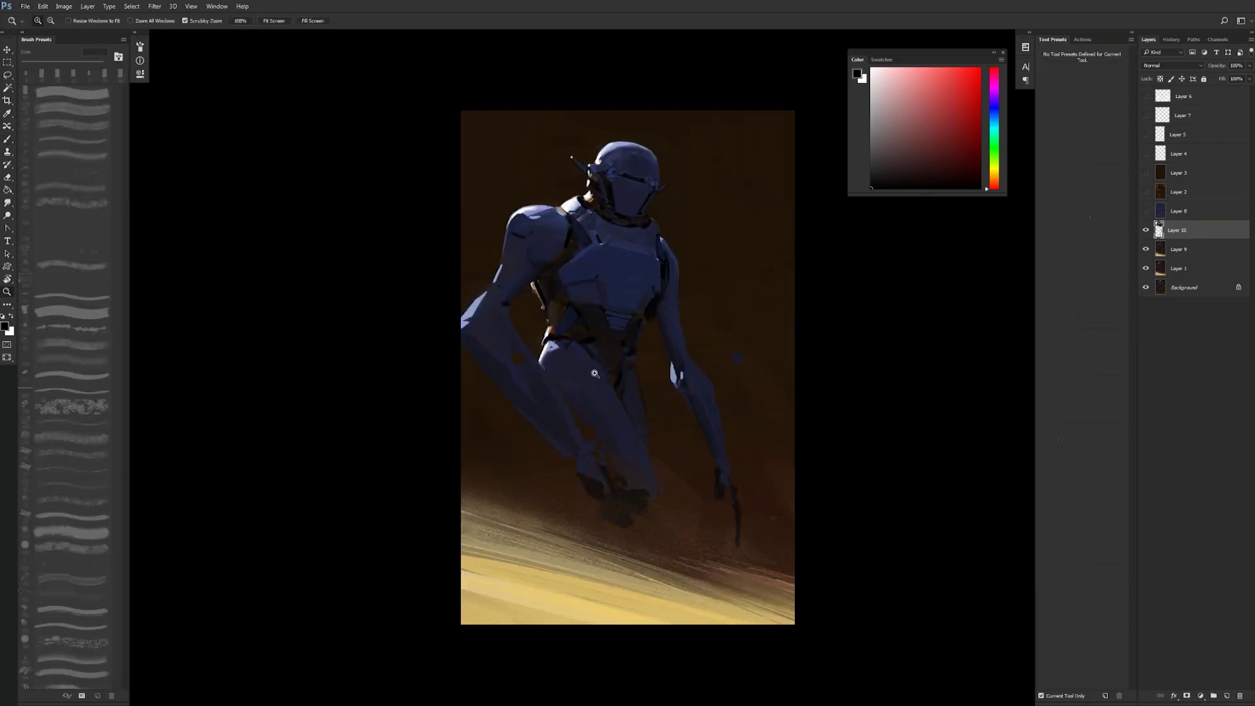
left_click(594, 371, "ctrl")
left_click(655, 269)
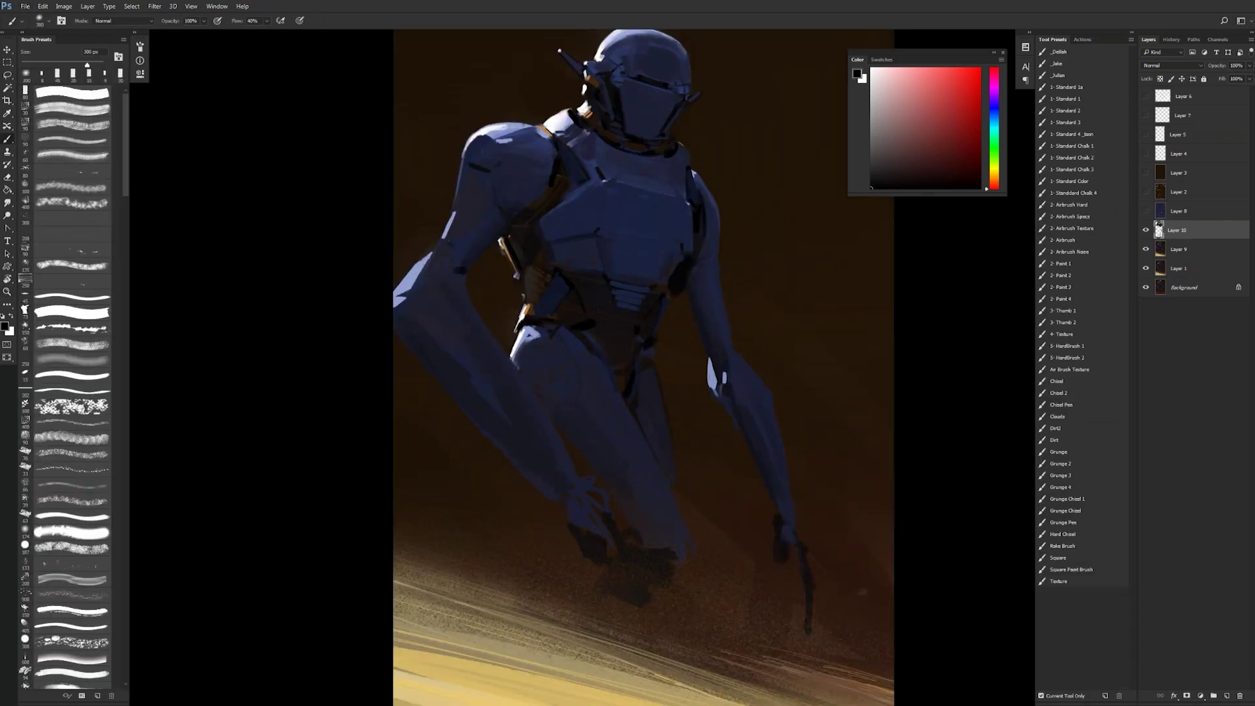
key("bracketleft")
left_click(724, 378)
left_click(548, 474)
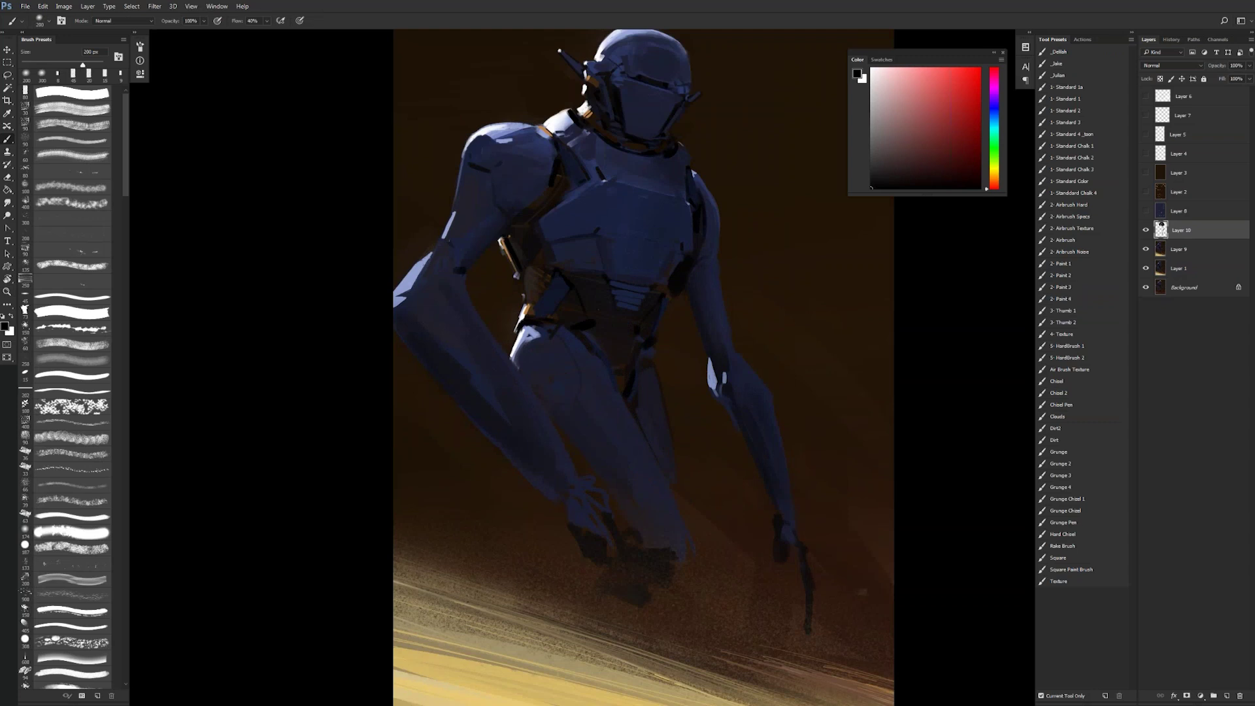
Step: Blend the near forearm's shading with a sampled dark blue, and mirror the canvas
left_click(548, 474, "alt")
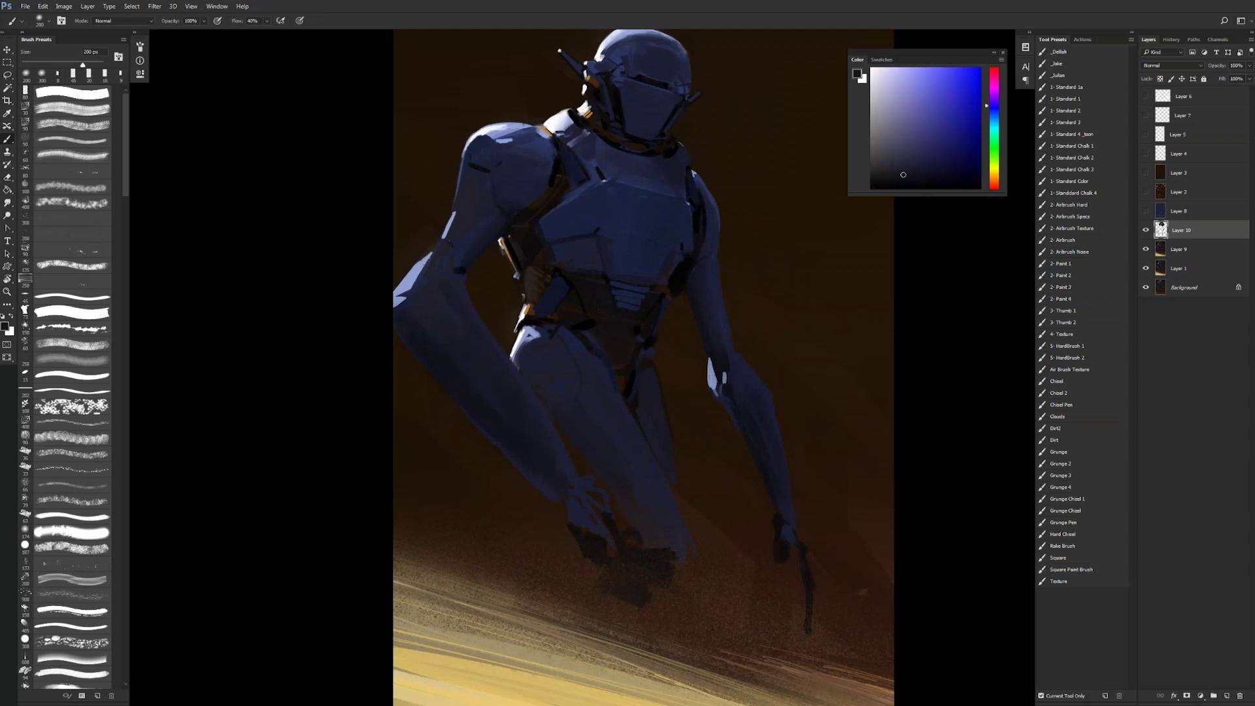
key("z")
left_click(618, 495, "alt")
left_click(619, 495, "alt")
left_click(618, 495)
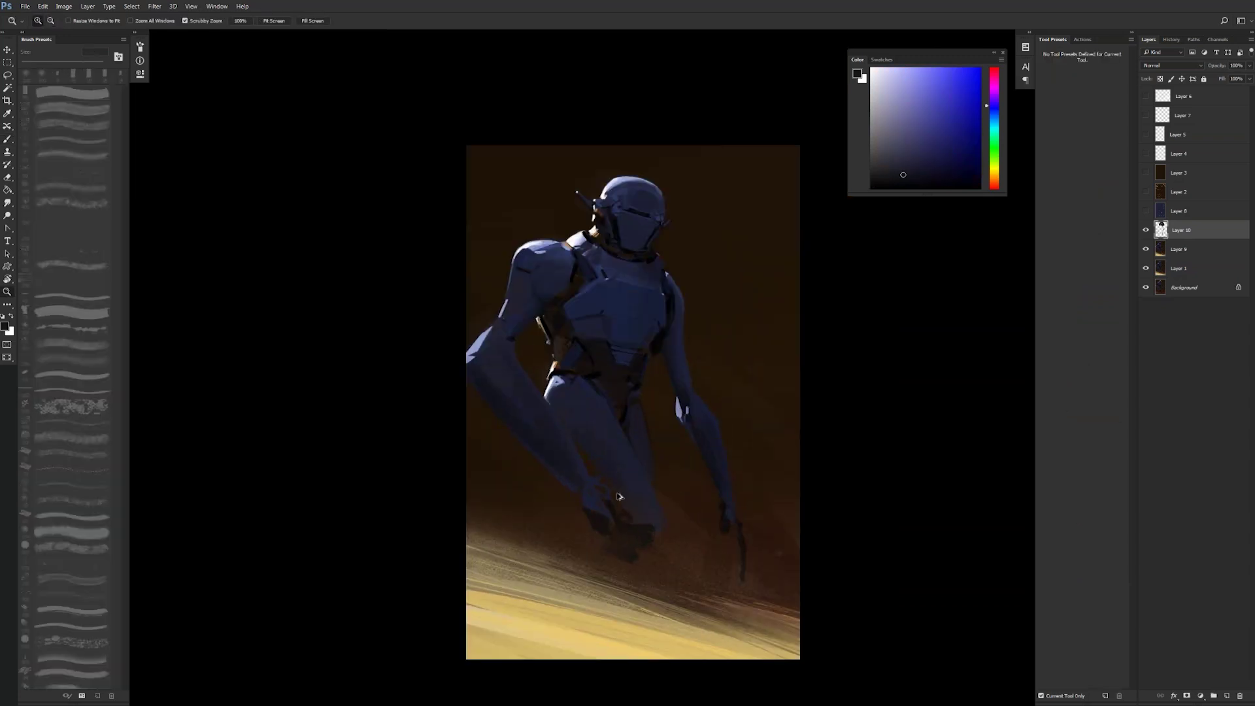
key("ctrl+shift+h")
left_click(689, 443)
key("b")
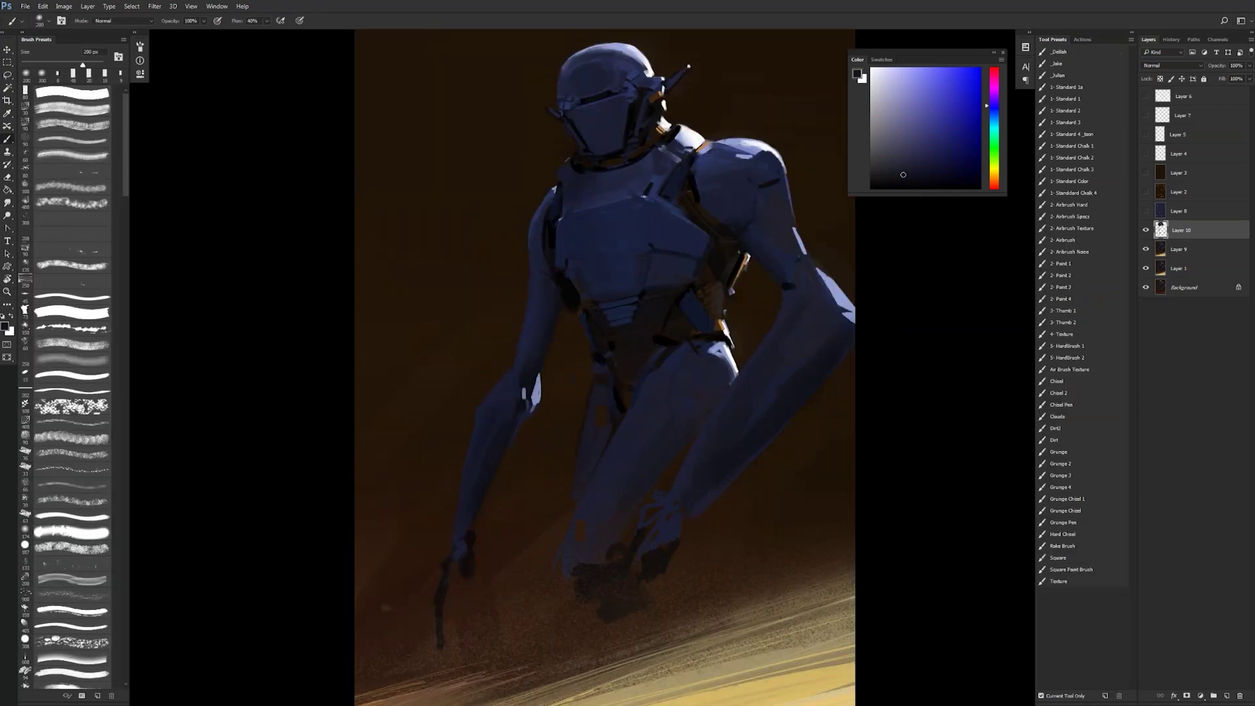
Step: Airbrush the chest armour with black and a sampled chest blue, and mirror the canvas
key("d")
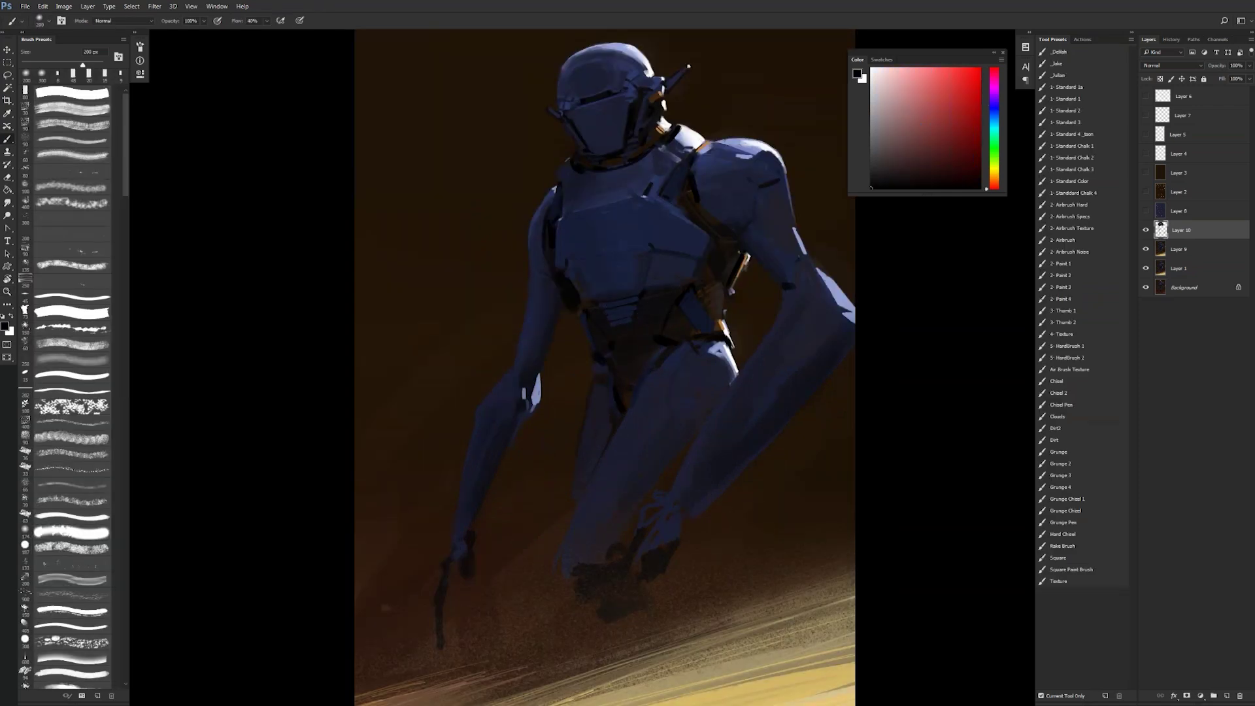
left_click(591, 238, "alt")
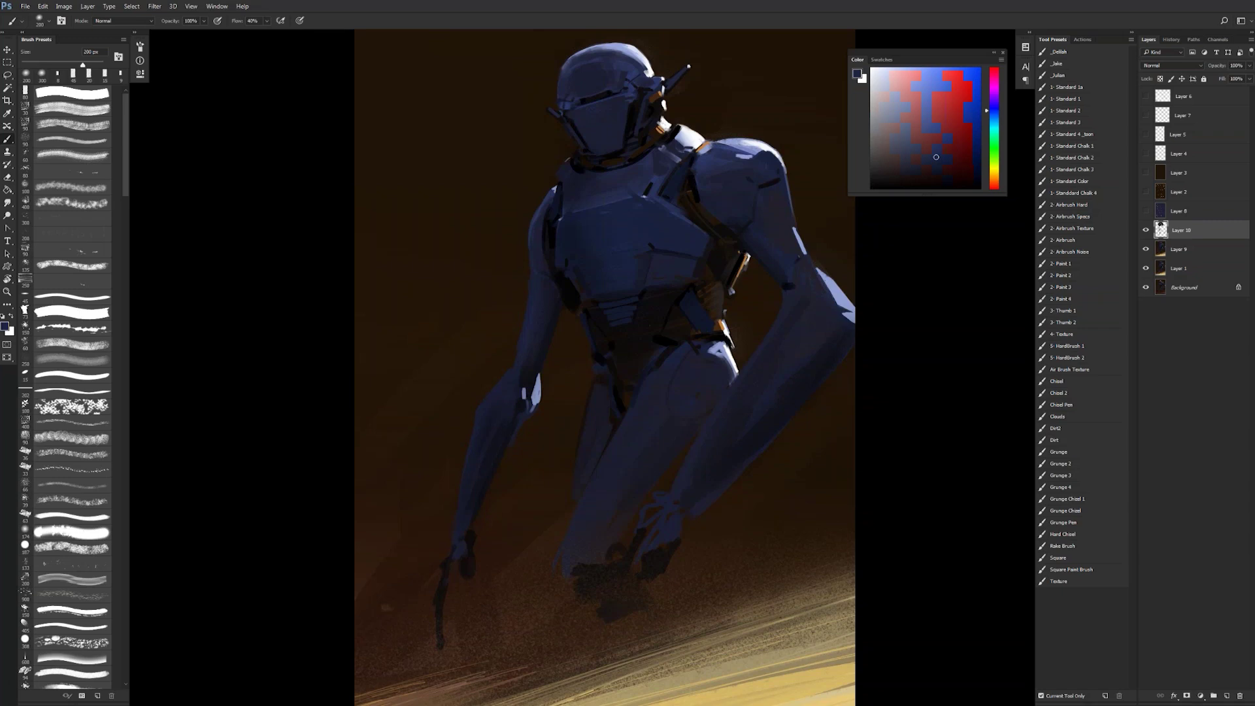
key("z")
left_click(658, 359, "alt")
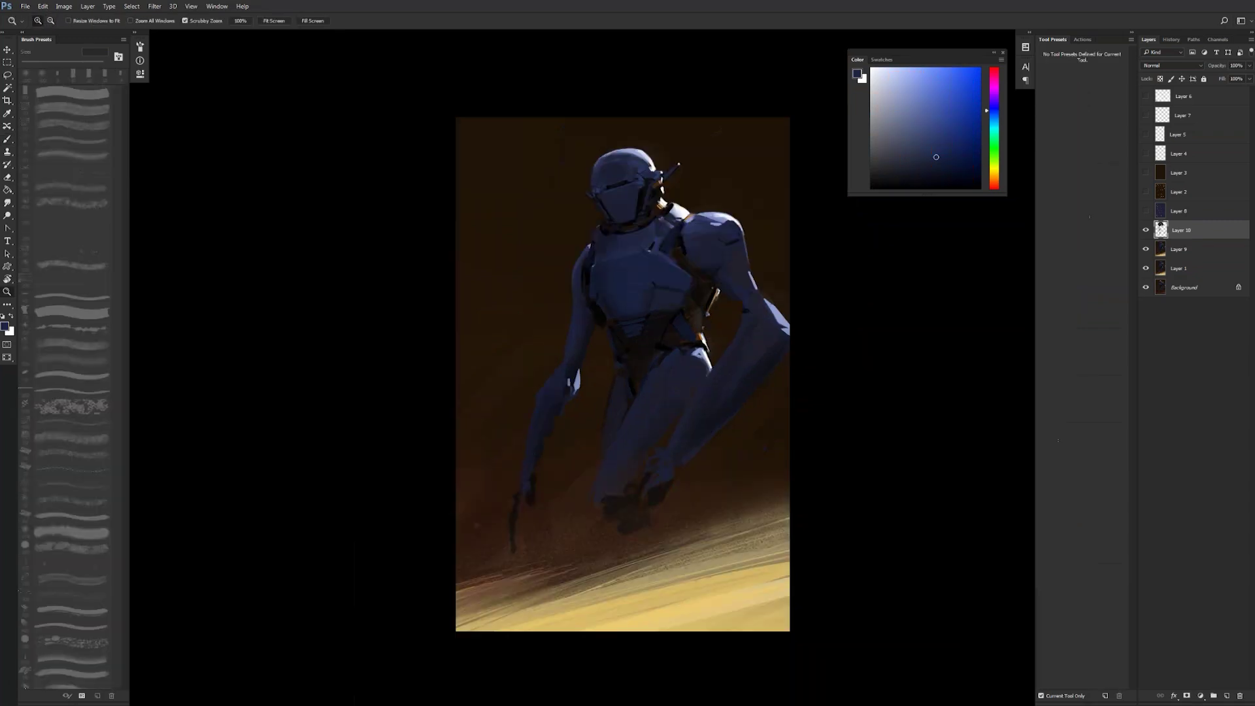
key("F2")
left_click(655, 366)
Step: Refine the helmet's soft shading with black and sampled helmet blues using a 100 px airbrush
key("b")
key("d")
key("[")
key("[")
key("bracketleft")
key("bracketleft")
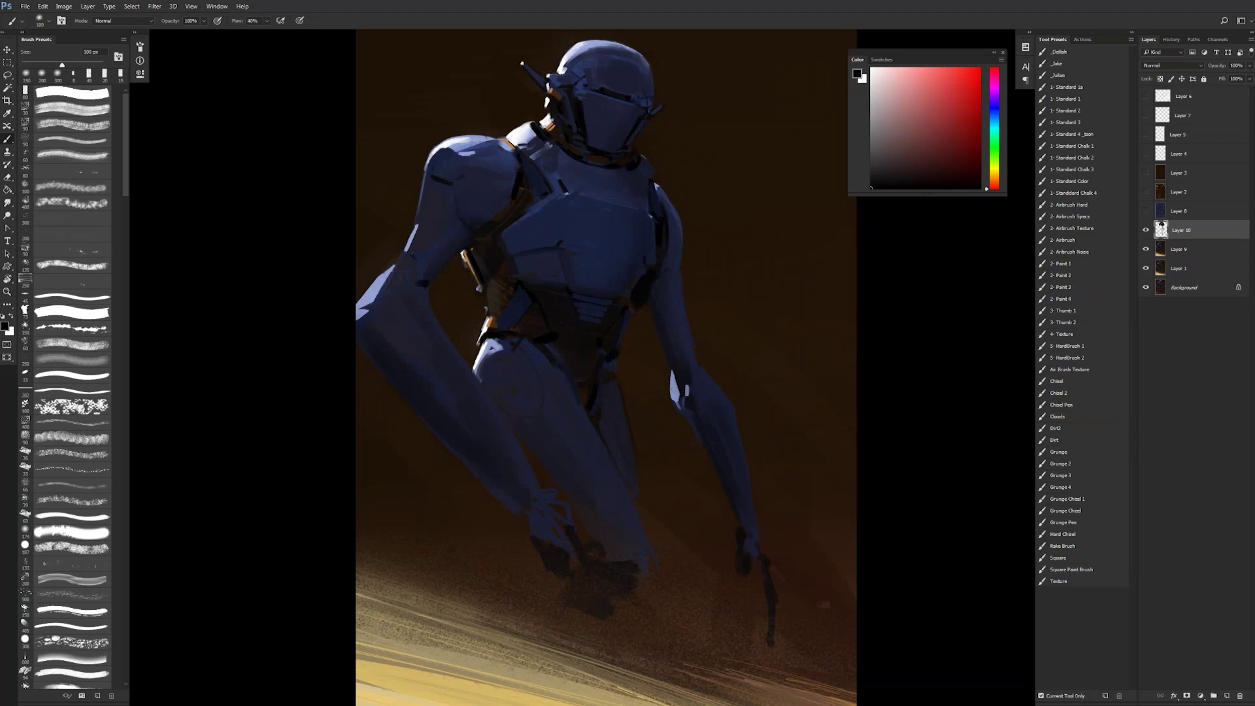
left_click(605, 141, "alt")
left_click(605, 141, "alt")
left_click(604, 141, "alt")
left_click_drag(659, 222, 638, 311)
key("d")
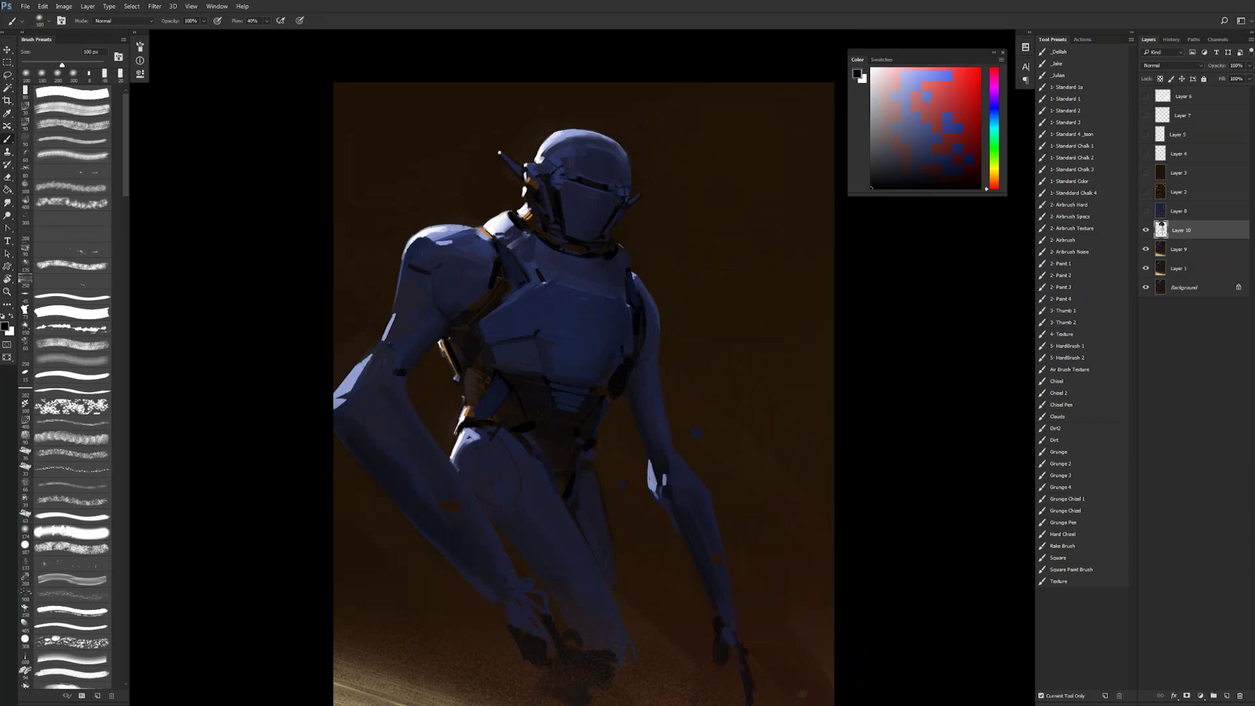
Step: Blend the near thigh with a sampled blue, and reset the paint colour to black
left_click(496, 482, "alt")
left_click(497, 482, "alt")
key("z")
left_click(612, 234, "alt")
left_click(611, 234, "alt")
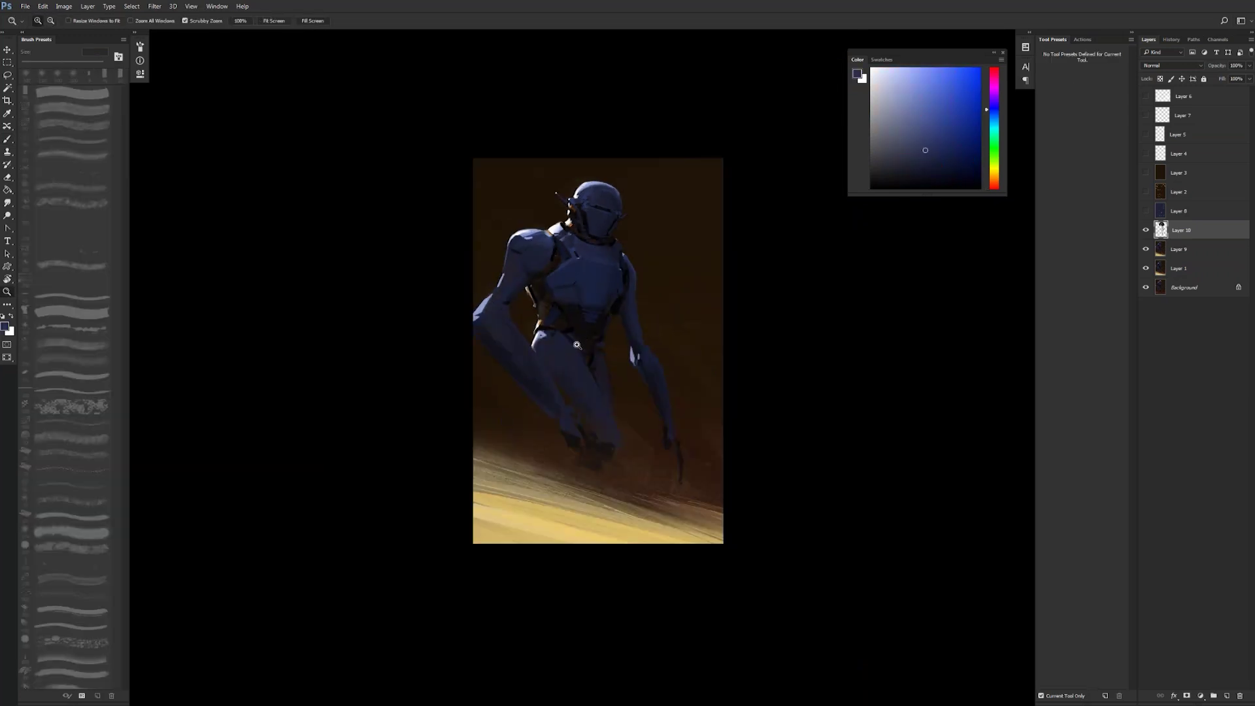
left_click(582, 302)
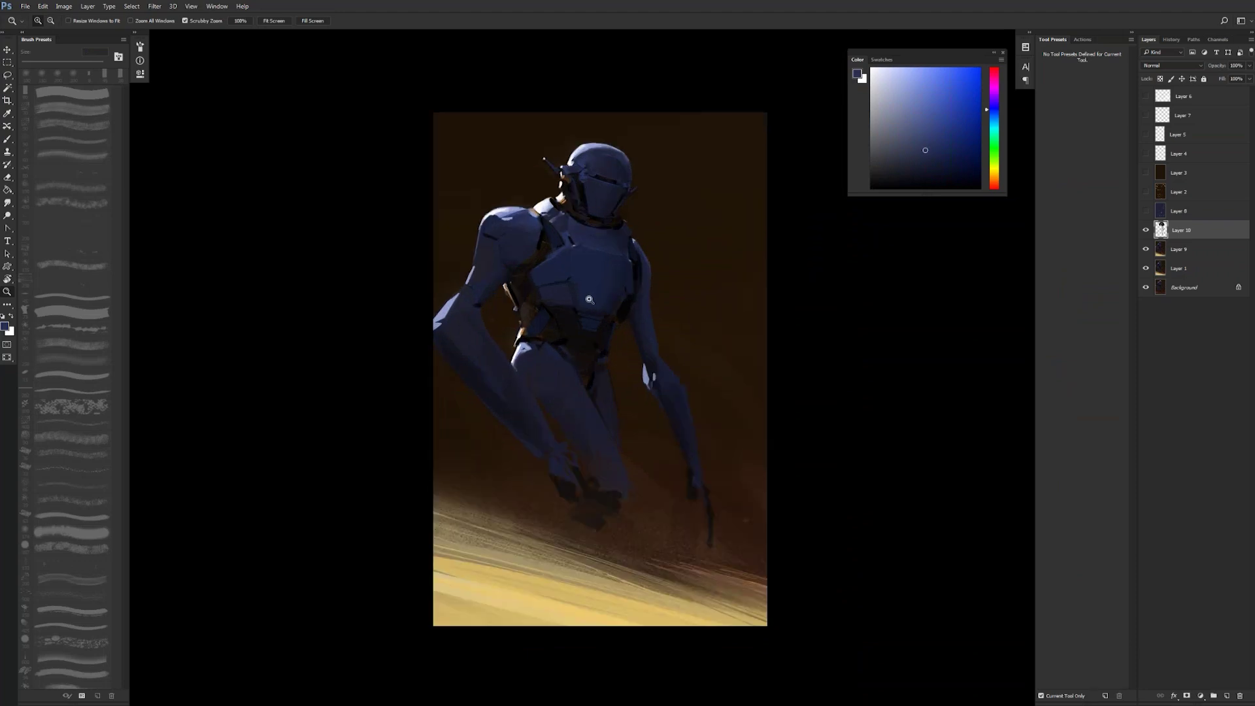
left_click(586, 316)
key("b")
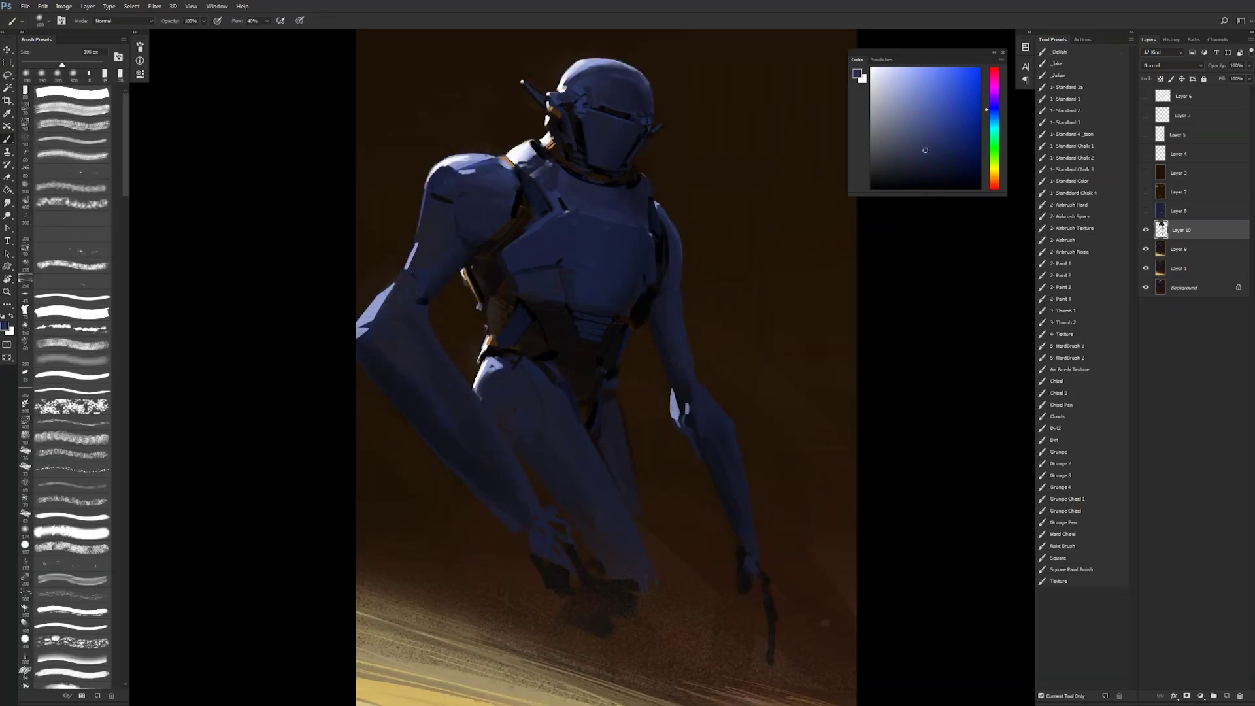
key("d")
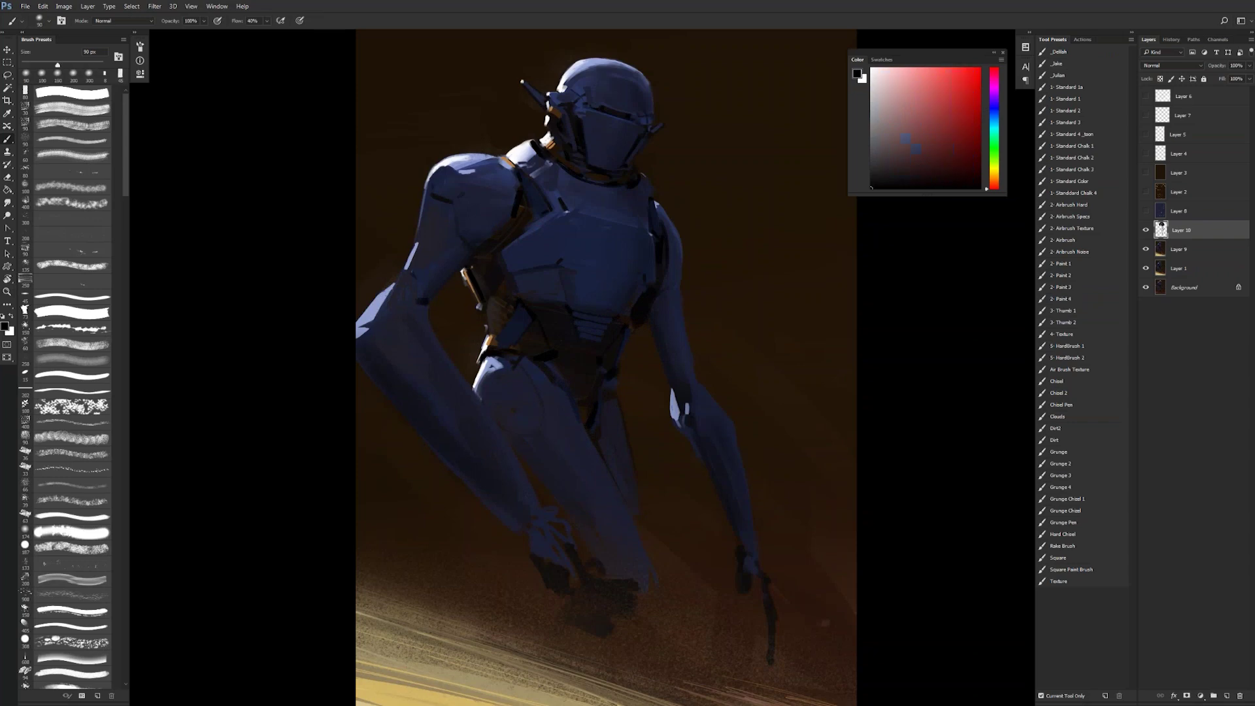
Step: Examine the robot's whole silhouette and limbs in mirrored and original orientation
key("z")
left_click(633, 276, "alt")
left_click(633, 275, "alt")
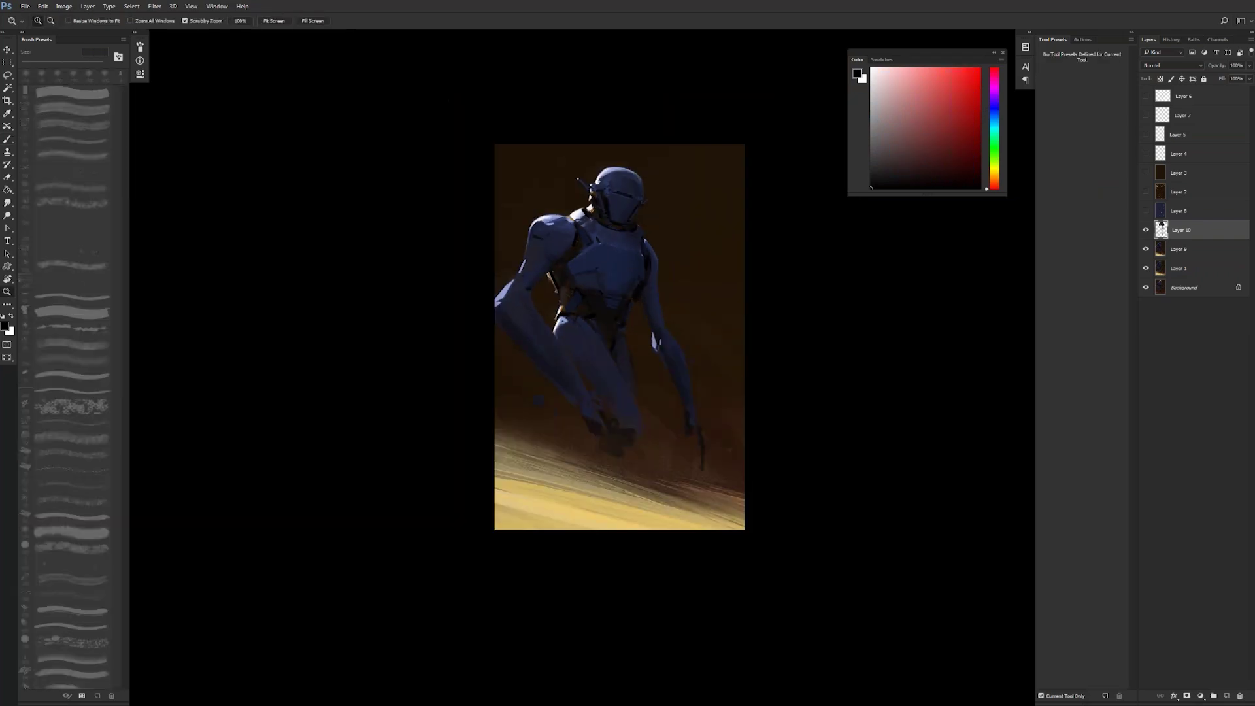
left_click(625, 371)
left_click(624, 369)
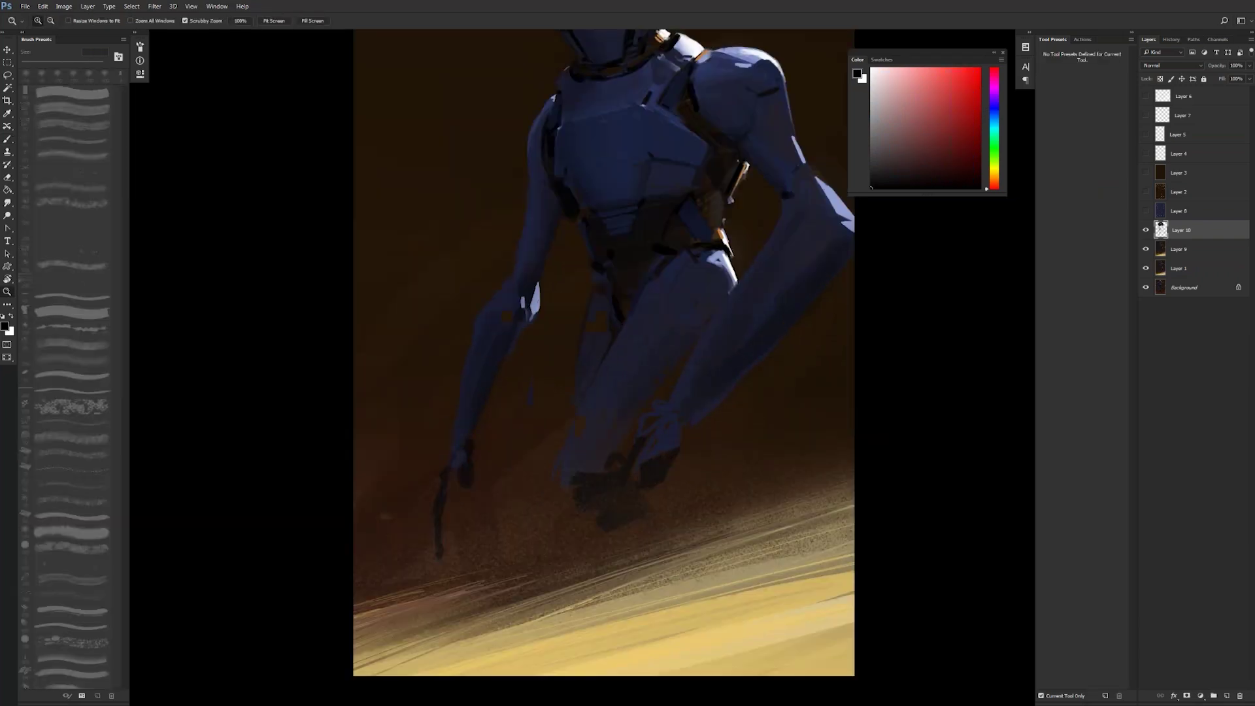
left_click_drag(624, 369, 559, 493)
key("b")
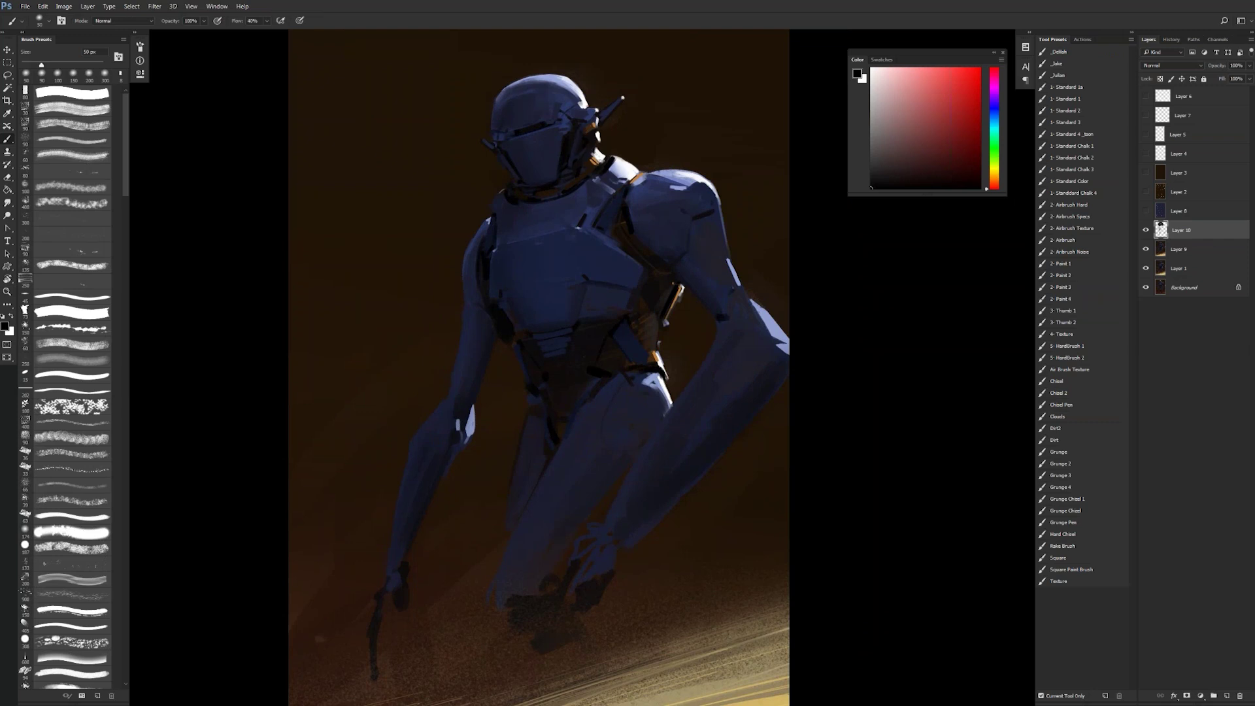
key("]")
key("ctrl+shift+h")
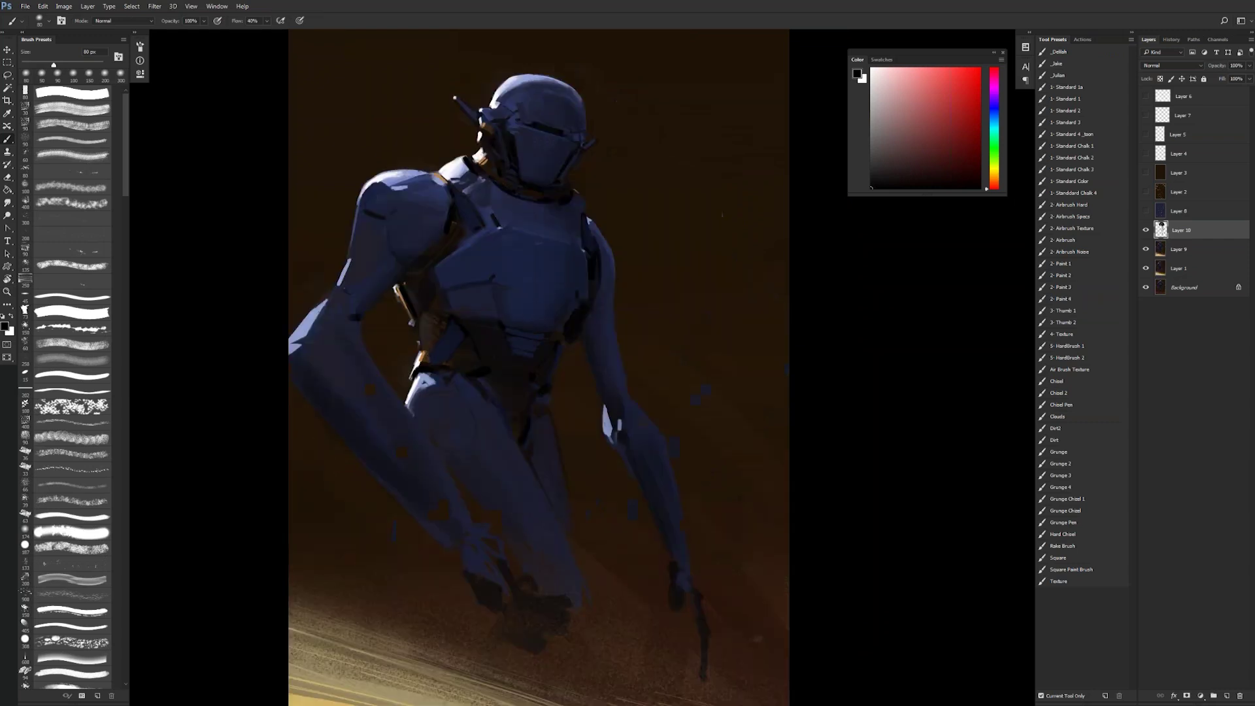
Step: Touch up the edge beside the lower chest armour with a sampled dark blue, using a brush of about 45 px
left_click_drag(577, 344, 609, 361)
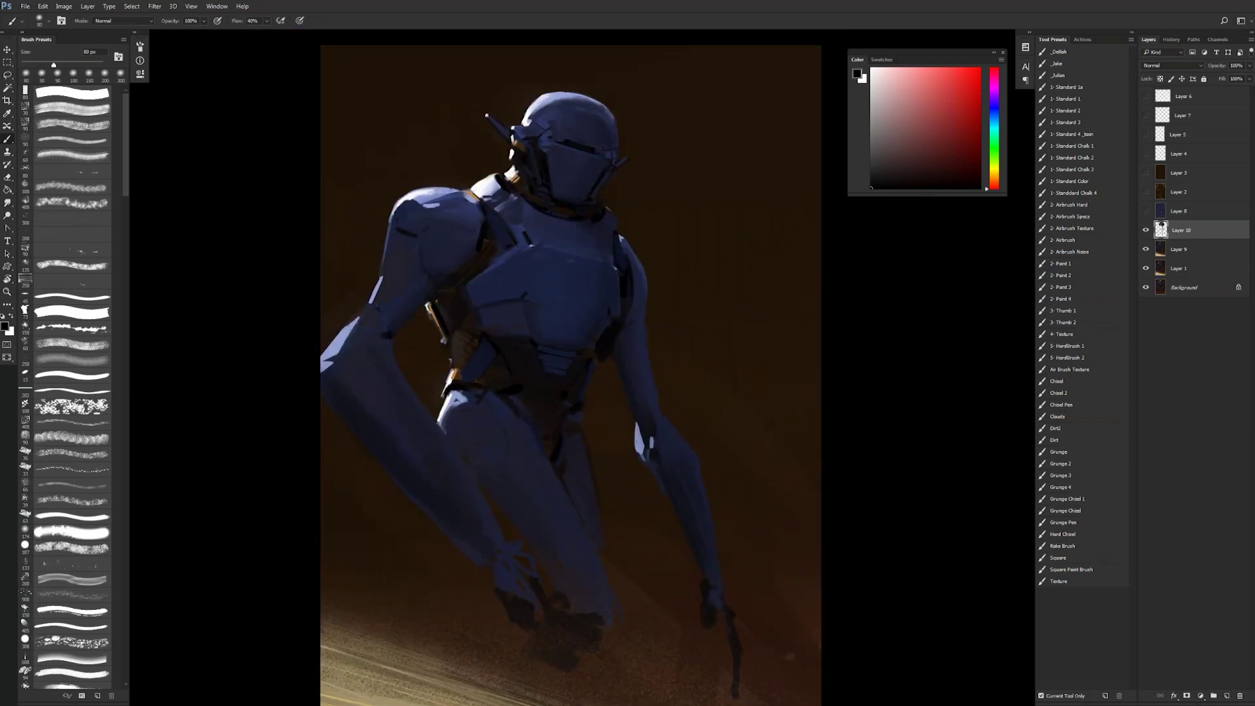
left_click_drag(571, 375, 621, 383)
key("bracketleft")
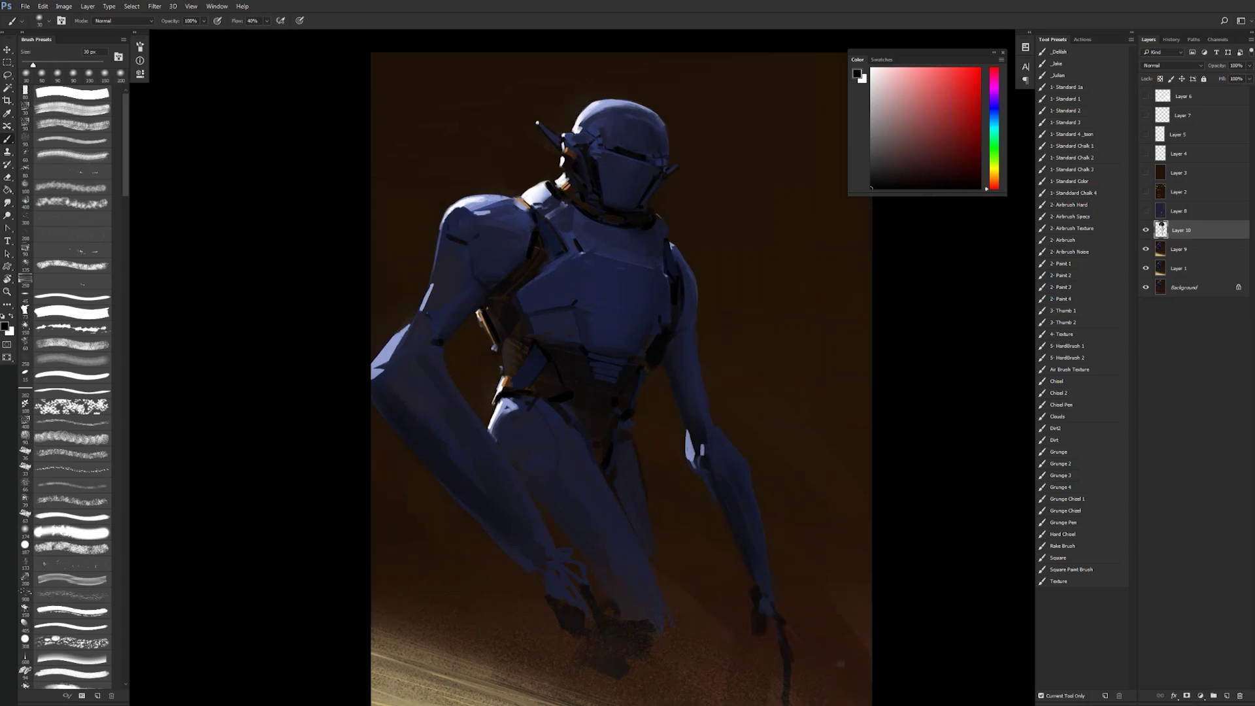
key("bracketright")
key("bracketright")
key("bracketright")
key("bracketright")
key("bracketright")
key("bracketright")
key("bracketright")
key("bracketleft")
key("bracketleft")
key("bracketleft")
key("bracketleft")
key("bracketleft")
key("bracketleft")
key("bracketleft")
key("bracketleft")
key("bracketright")
key("bracketright")
key("bracketright")
key("bracketright")
key("bracketright")
key("bracketright")
key("bracketright")
left_click(650, 342, "alt")
left_click_drag(650, 341, 665, 326)
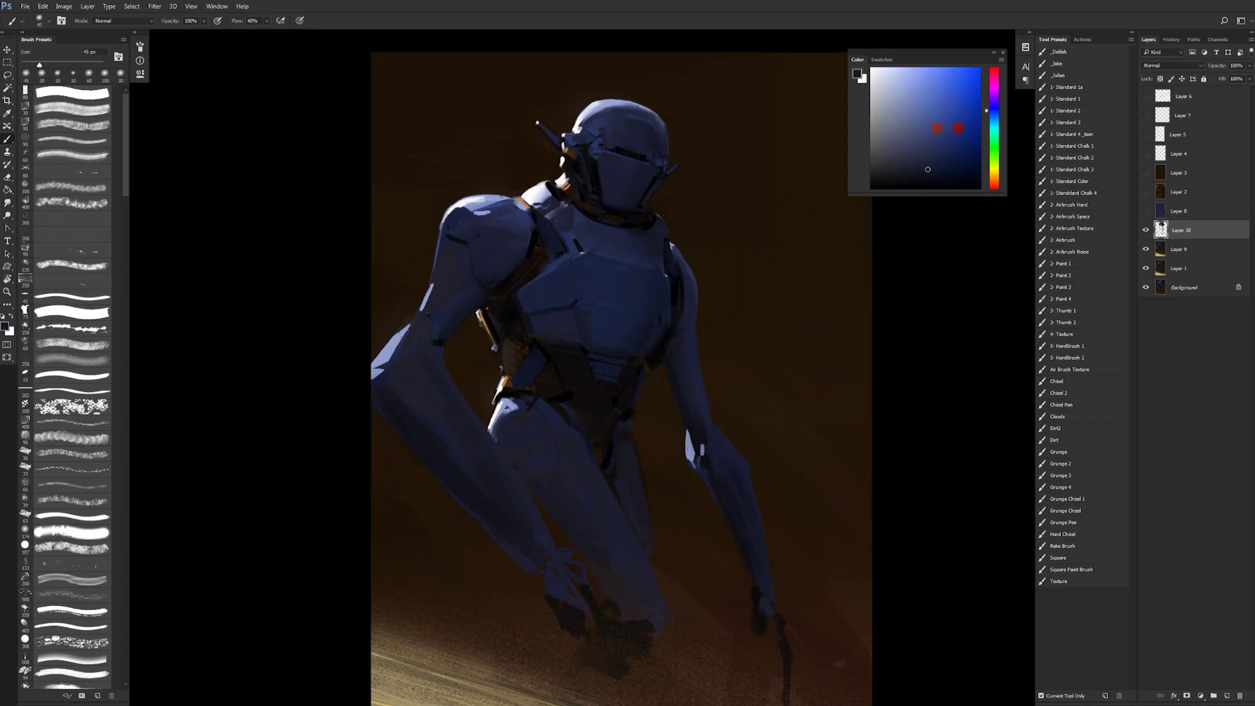
Step: Mirror the canvas and inspect the full figure against the desert background
key("z")
left_click(624, 406, "alt")
left_click(624, 407, "alt")
key("ctrl+shift+h")
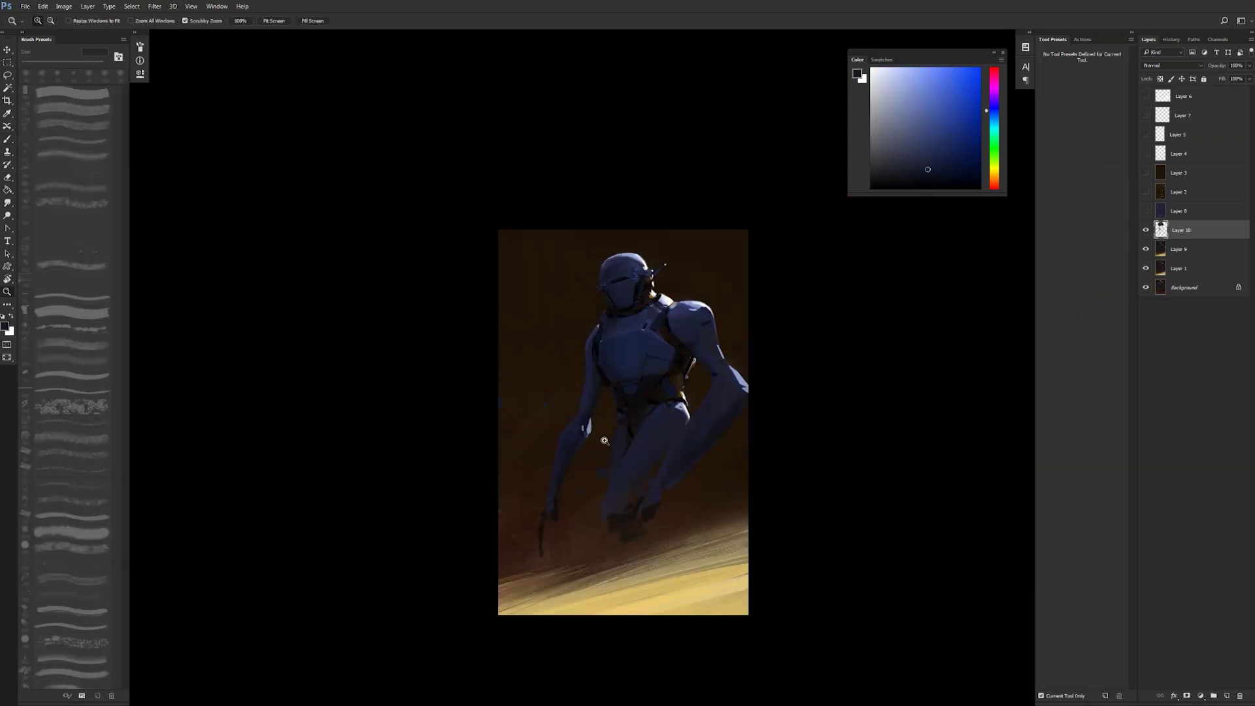
left_click(689, 457)
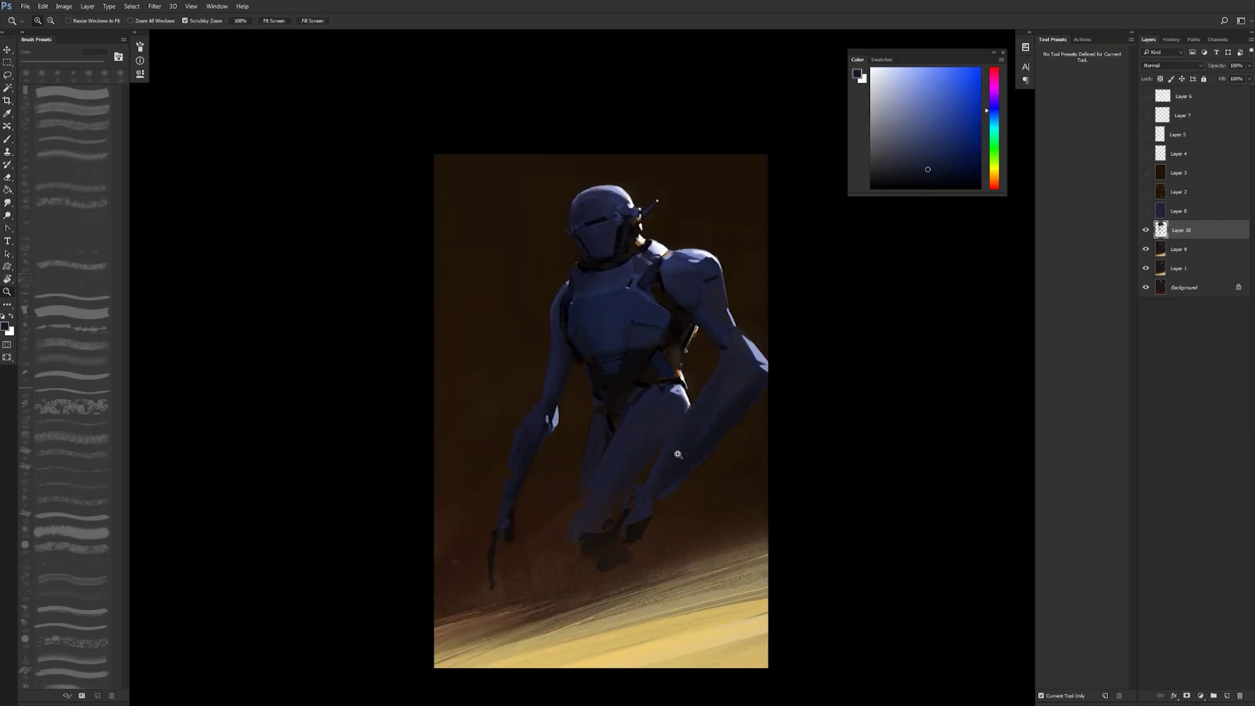
left_click(686, 457)
Step: Darken the lower thigh with a dark blue sampled from the leg using a 150 px brush, and mirror the canvas
key("b")
key("bracketright")
key("bracketright")
key("bracketright")
key("bracketright")
key("bracketright")
key("bracketright")
key("bracketright")
key("bracketright")
key("bracketright")
key("bracketright")
key("bracketright")
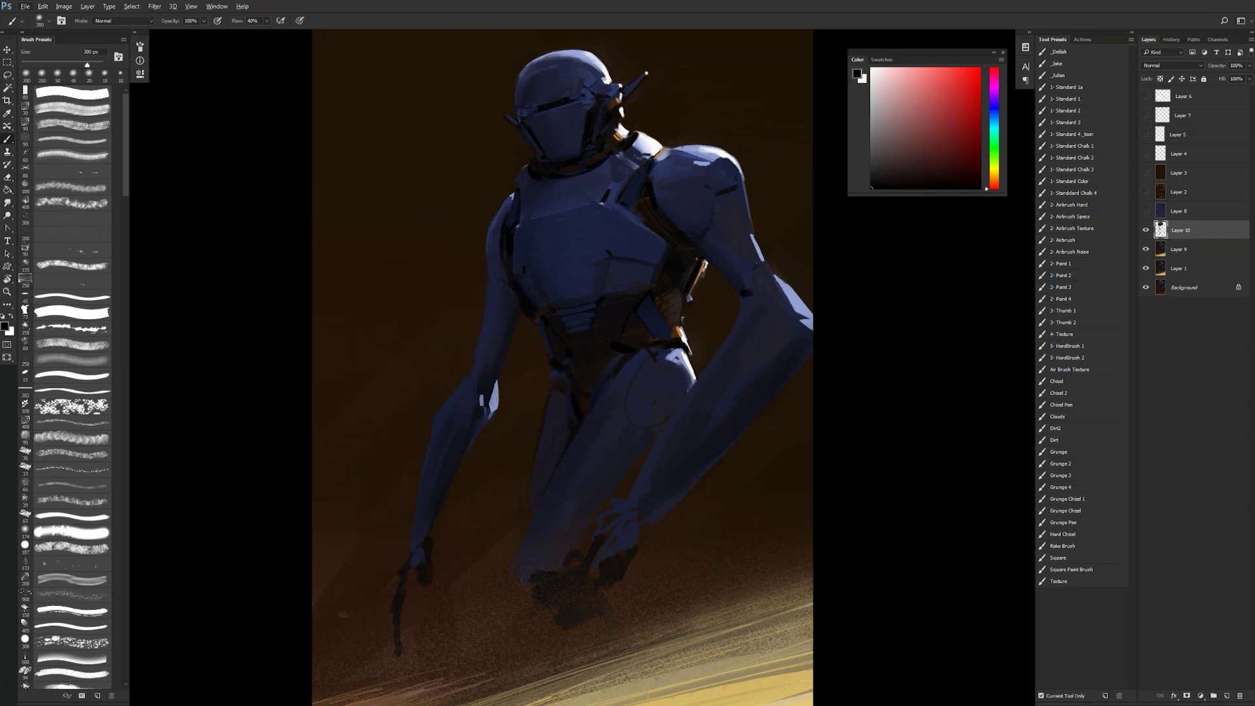
left_click(654, 400, "alt")
key("bracketleft")
key("bracketleft")
key("bracketleft")
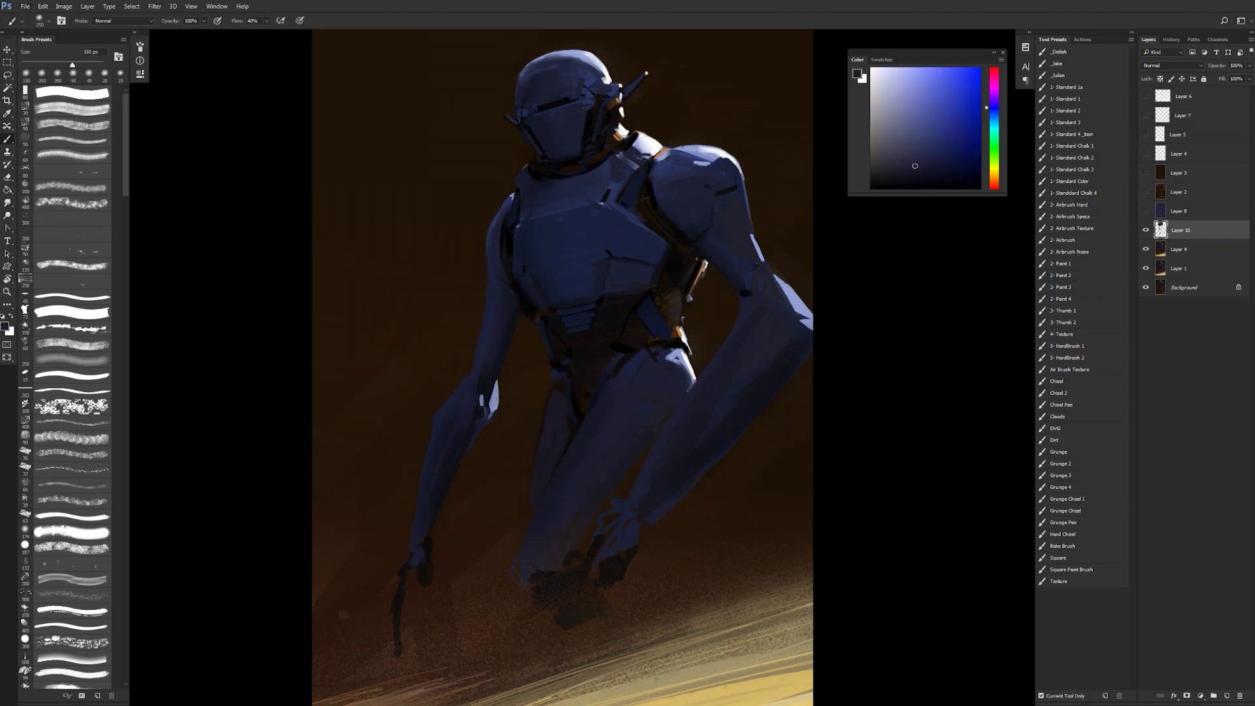
left_click_drag(560, 527, 563, 561)
key("ctrl+shift+h")
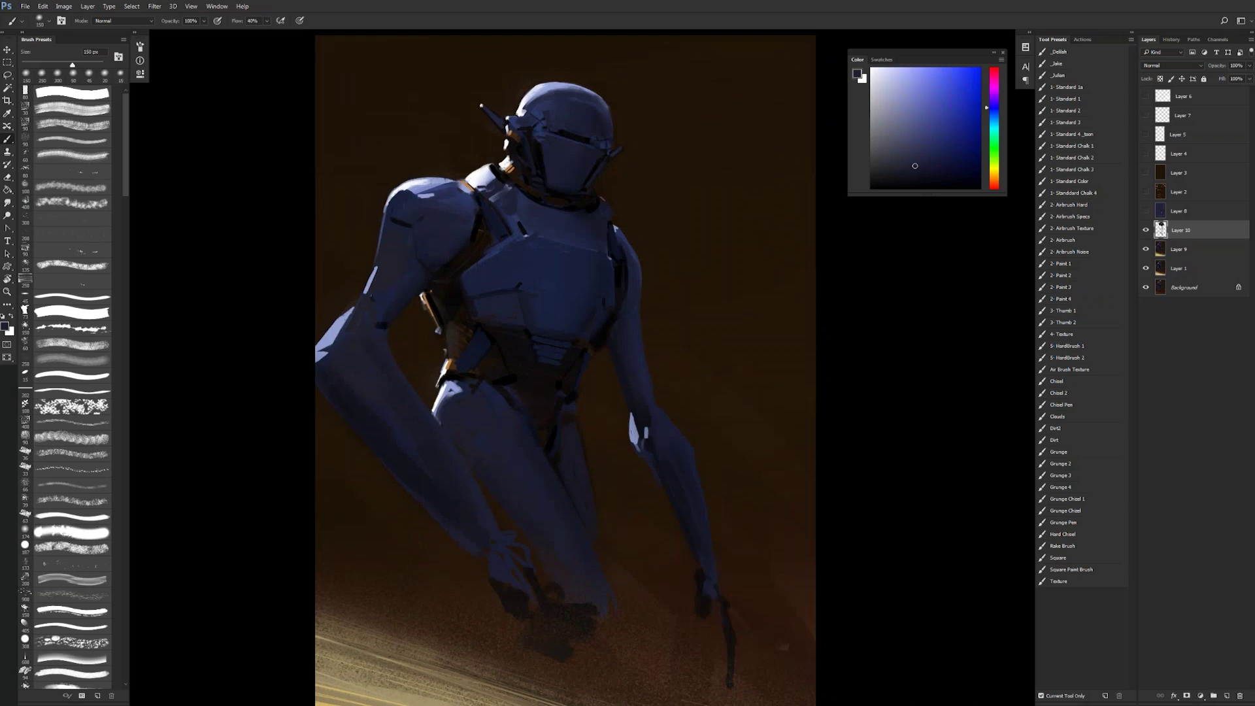
Step: Reset the paint colour to black and reduce the brush to 30 px for work on the torso
left_click_drag(527, 375, 594, 435)
key("d")
key("bracketleft")
key("bracketleft")
key("bracketleft")
key("bracketleft")
key("bracketleft")
key("bracketleft")
key("bracketleft")
key("bracketleft")
key("bracketleft")
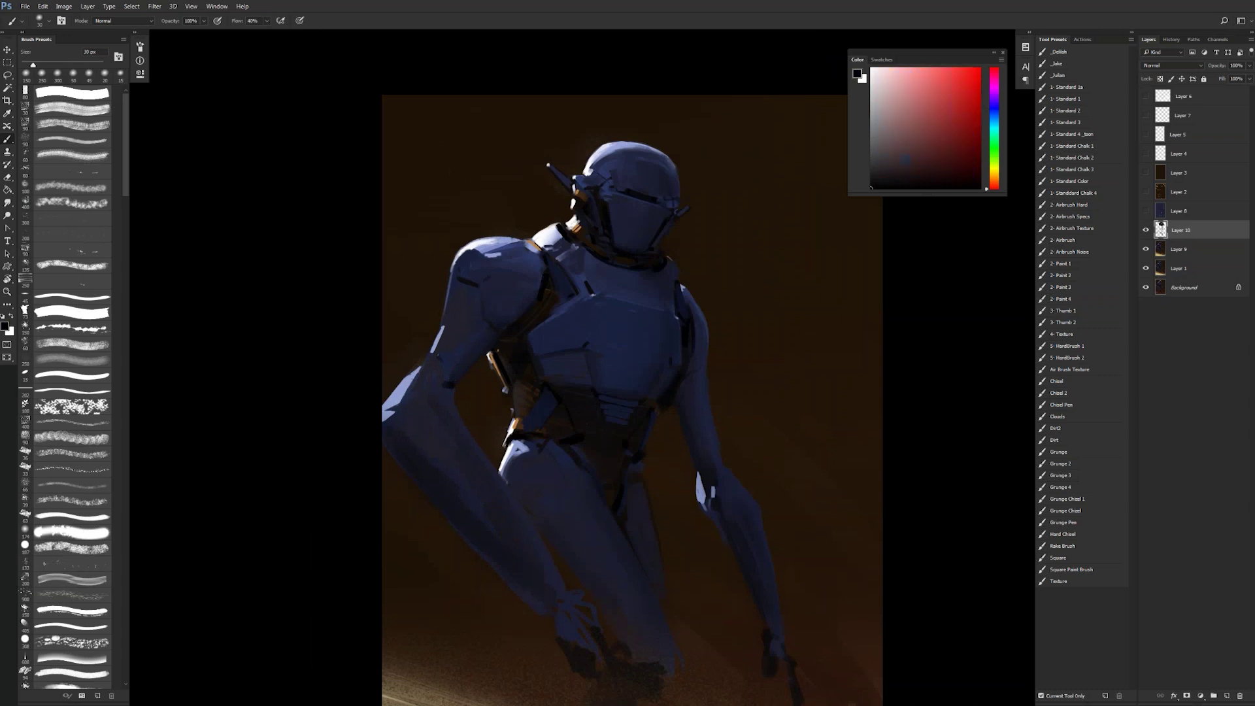
Step: Show only the painting in full-screen view with the interface hidden
key("f")
key("f")
left_click_drag(566, 336, 564, 296)
key("f")
key("Tab")
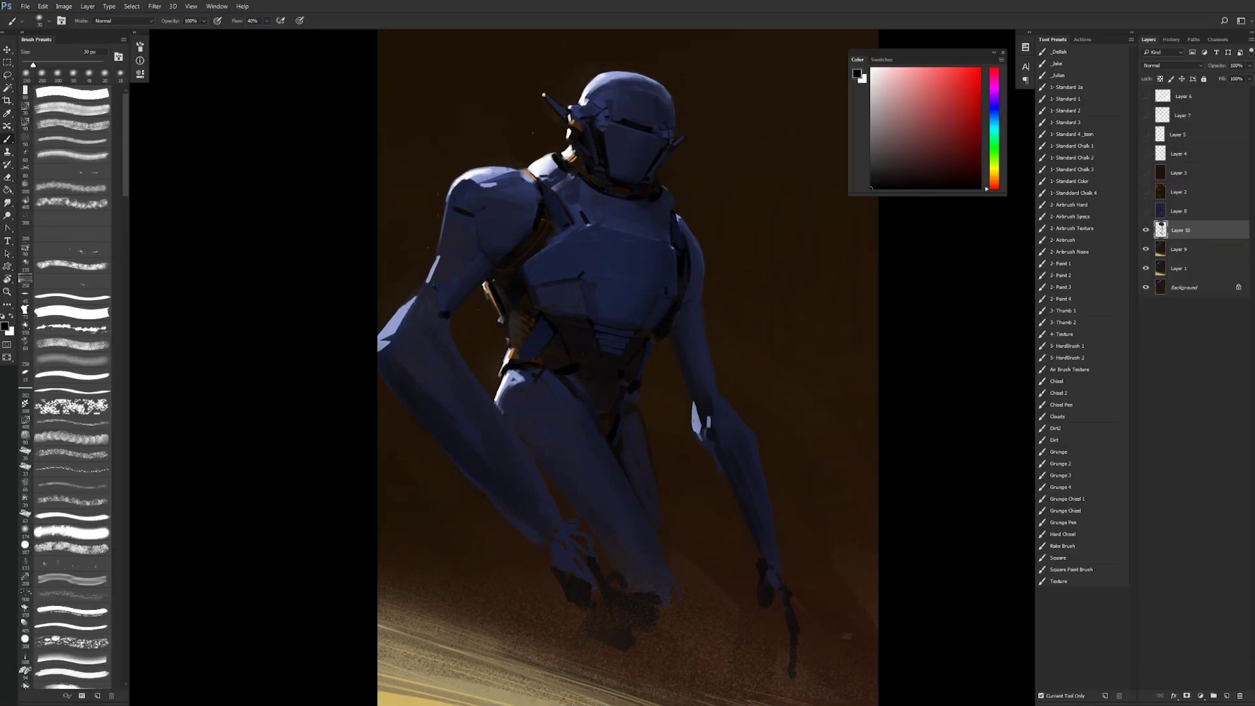
key("f")
key("f")
key("f")
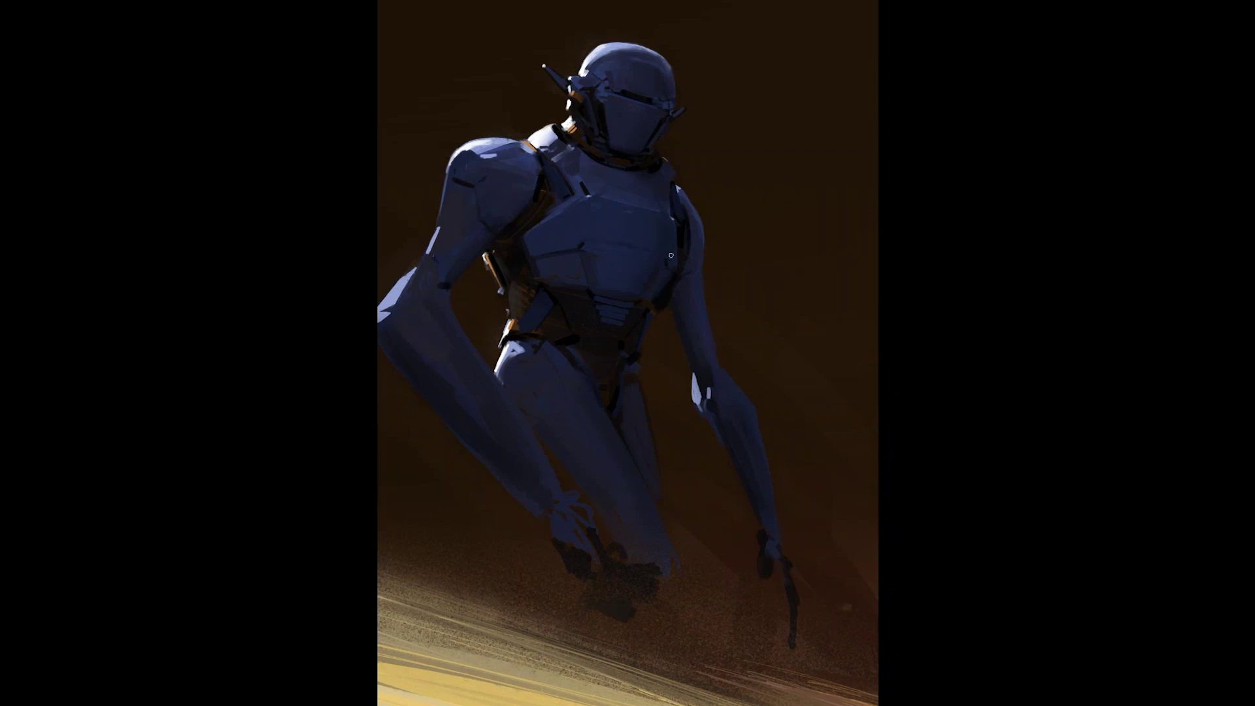
Step: Compare the full-screen painting in mirrored and original orientation, examining the torso and overall silhouette
left_click(659, 325, "alt")
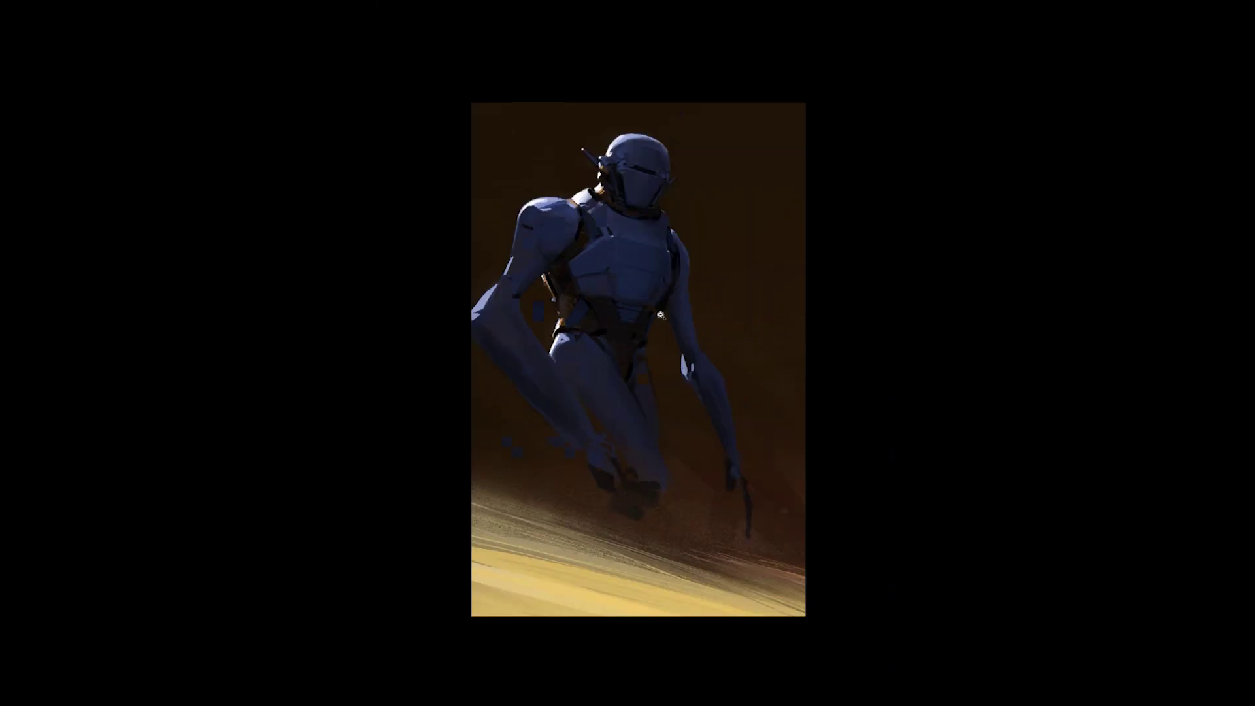
left_click(659, 324, "alt")
key("ctrl+shift+h")
left_click(628, 315, "ctrl")
left_click(628, 316)
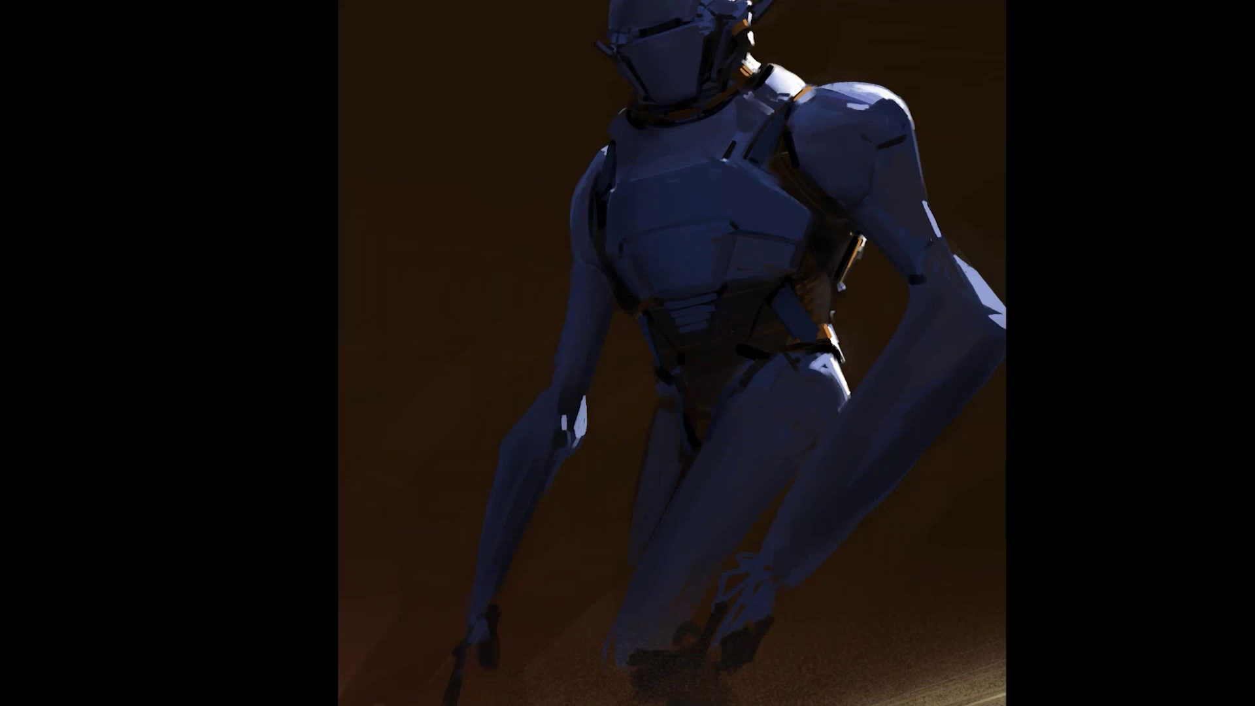
left_click(728, 262, "alt")
left_click(728, 261, "alt")
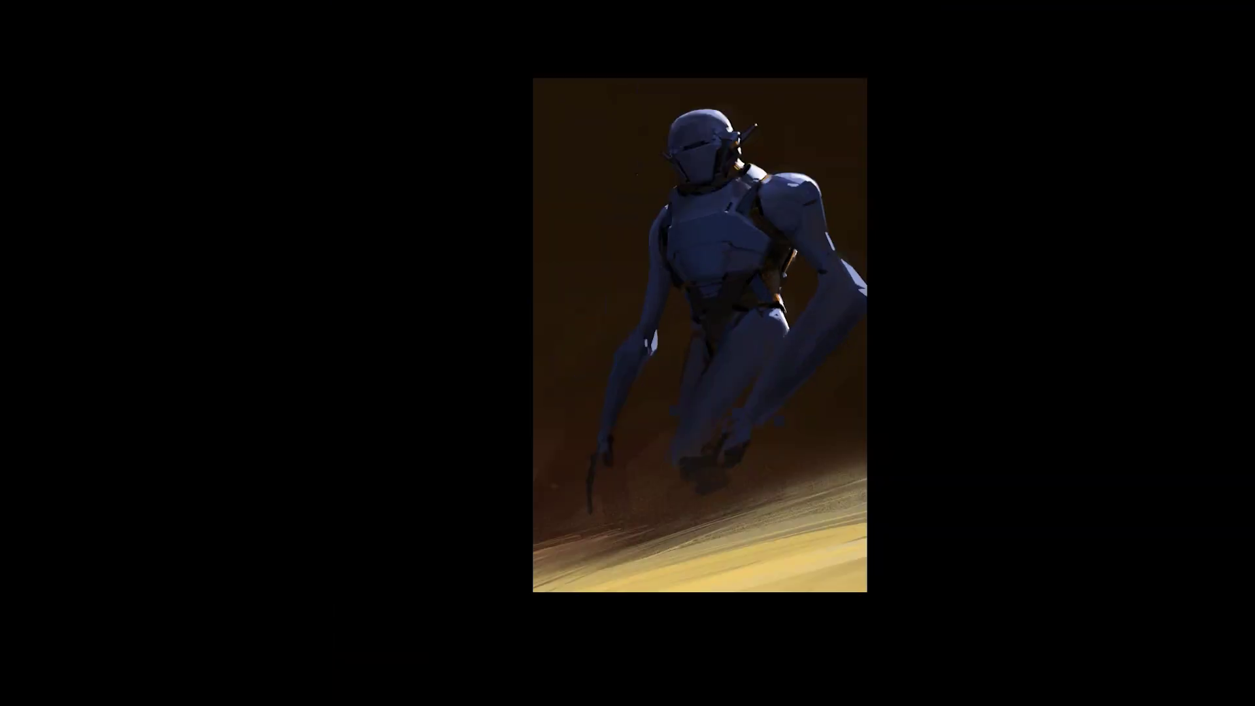
key("ctrl+shift+h")
left_click_drag(727, 311, 688, 361)
left_click(665, 316)
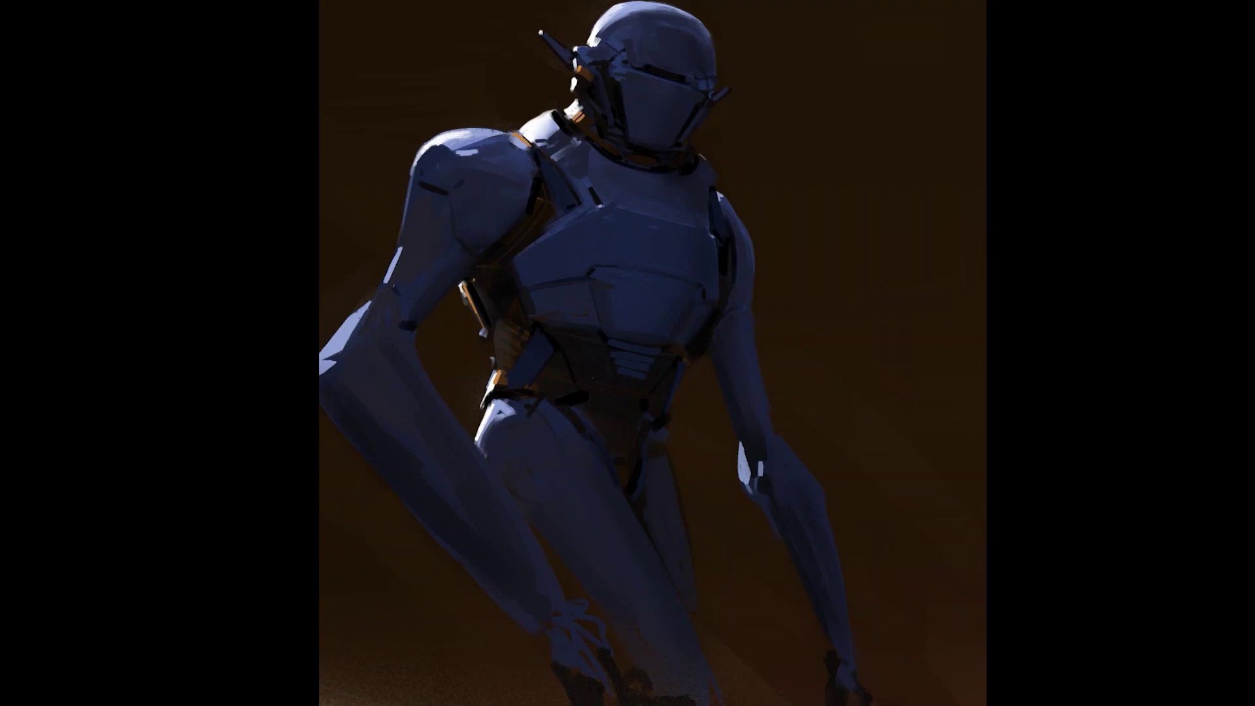
Step: Mirror the painting again and examine the helmet, shoulders and chest up close
key("z")
left_click(666, 279, "alt")
left_click(666, 279, "alt")
key("F2")
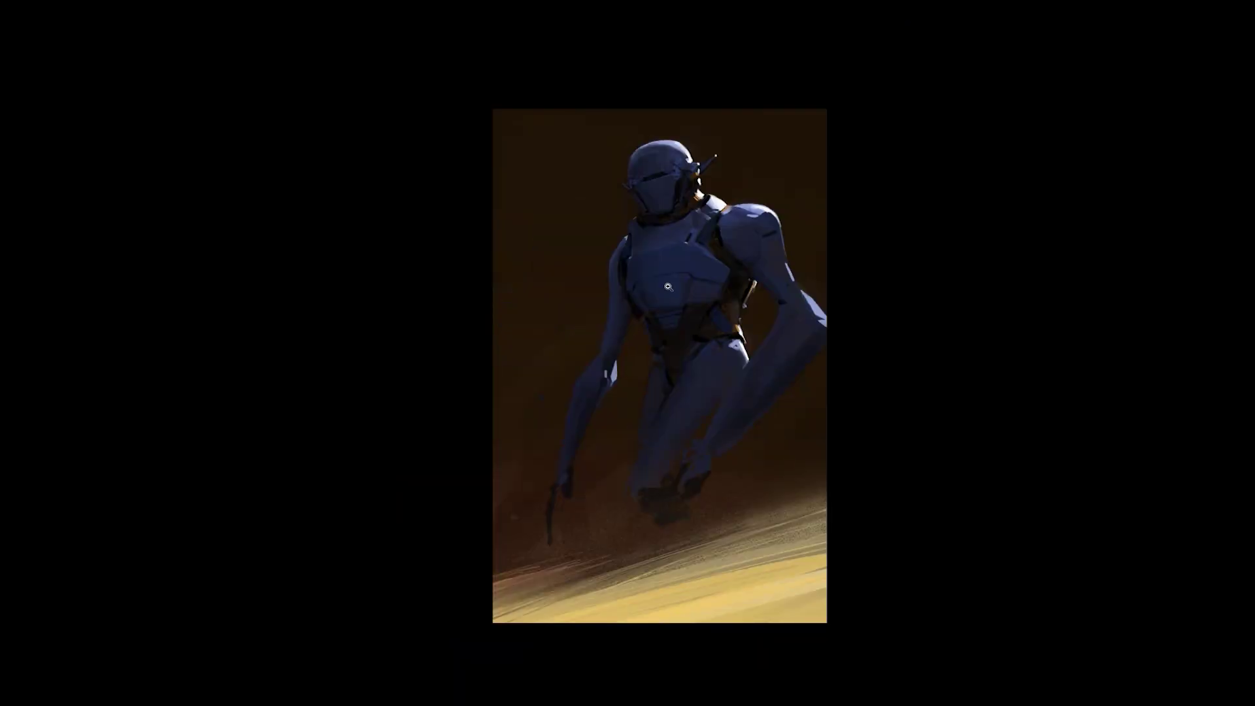
left_click(668, 287)
left_click(667, 287)
left_click_drag(667, 287, 592, 350)
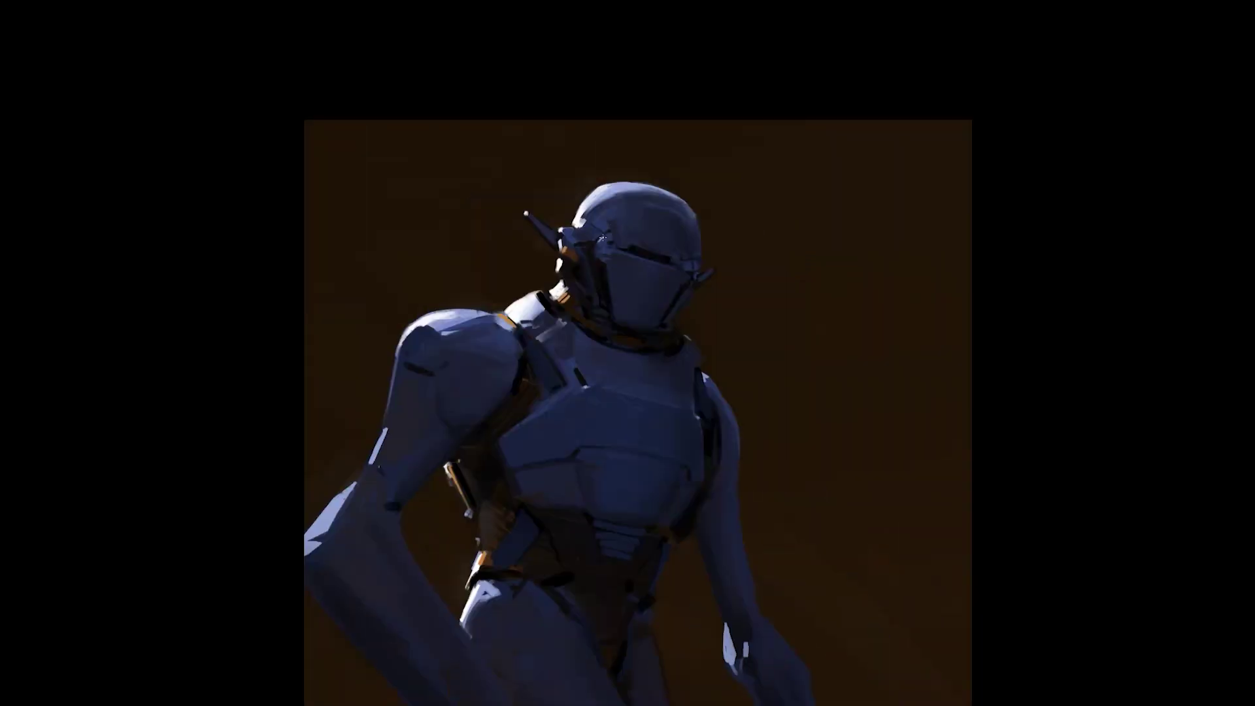
Step: Review the whole composition at several magnifications, and mirror the canvas
left_click(619, 308, "alt")
left_click(619, 308, "alt")
left_click(618, 309, "alt")
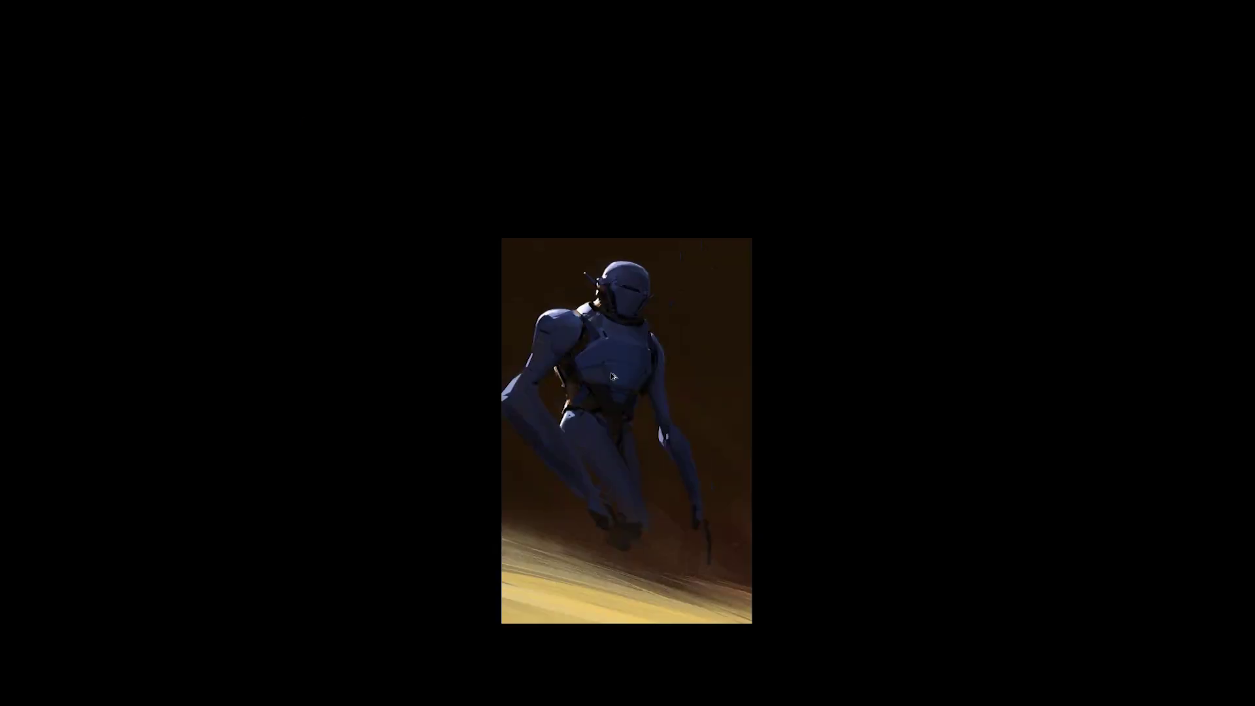
left_click(601, 402)
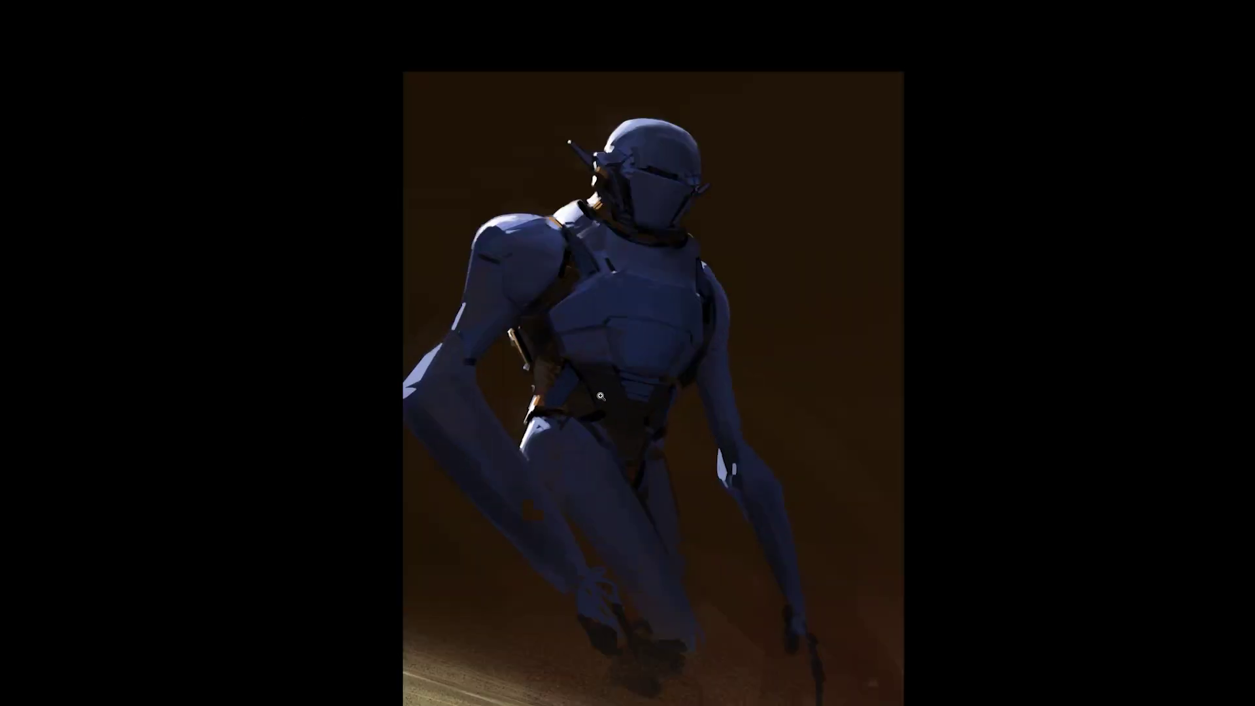
left_click_drag(526, 363, 529, 397)
key("ctrl+minus")
key("ctrl+minus")
key("ctrl+plus")
key("ctrl+plus")
key("ctrl+shift+h")
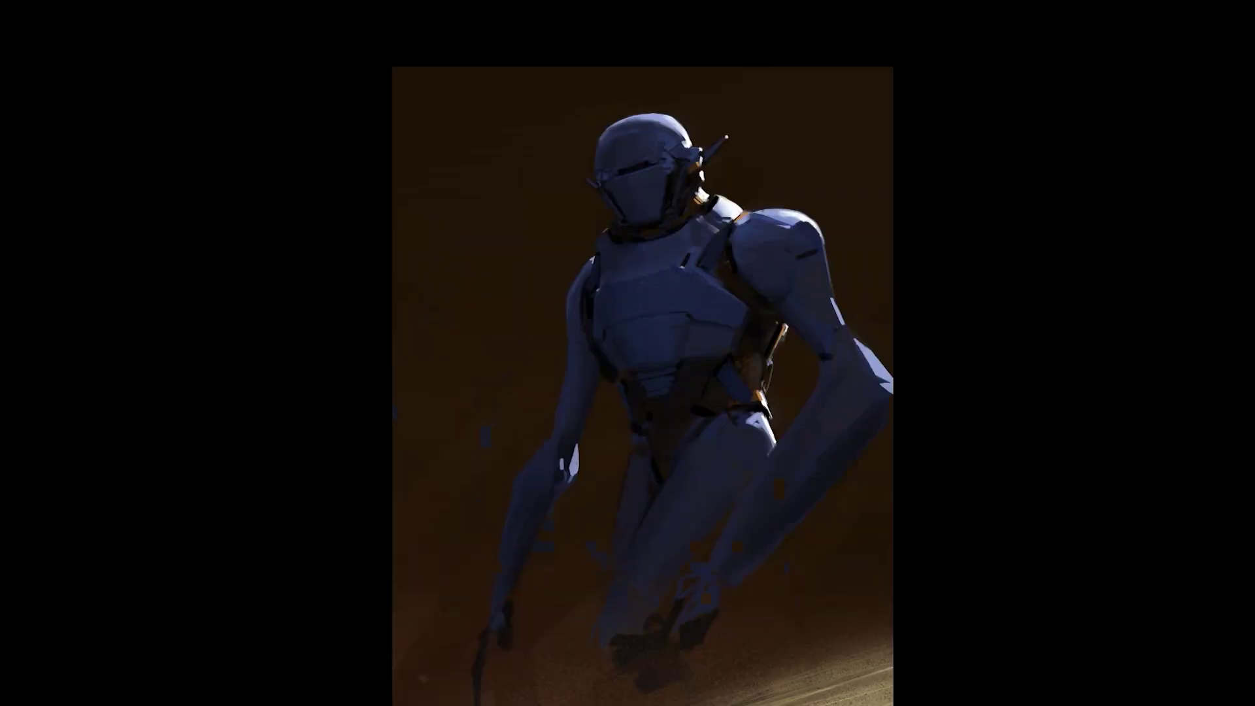
Step: Examine the mirrored upper body and full composition, and flip the canvas back to its original orientation
left_click_drag(647, 393, 554, 383)
left_click_drag(597, 267, 580, 327)
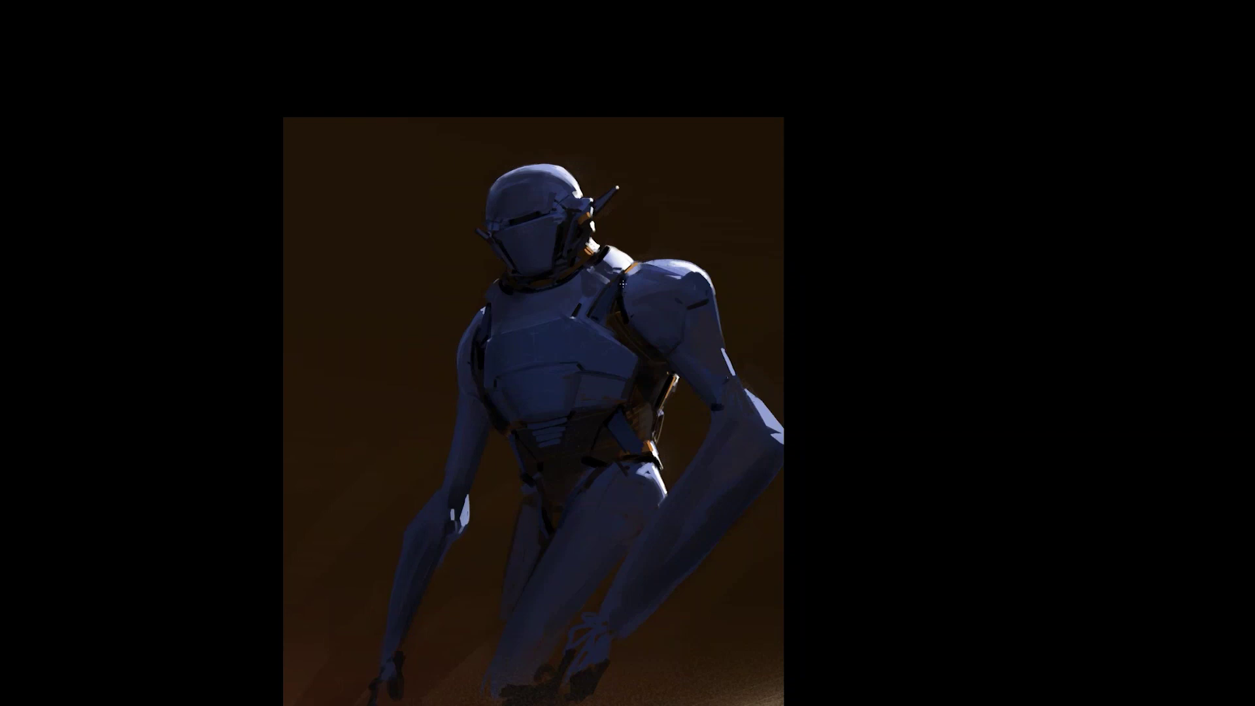
key("ctrl+minus")
key("f")
key("f")
key("f")
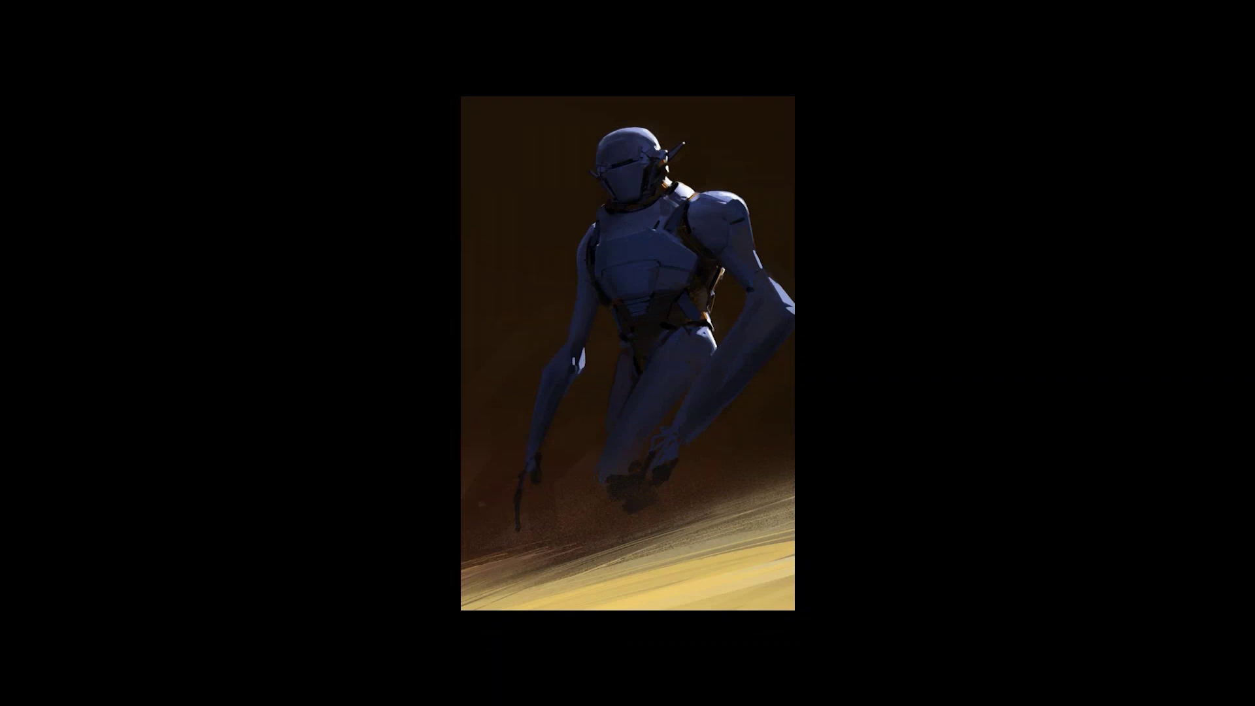
key("m")
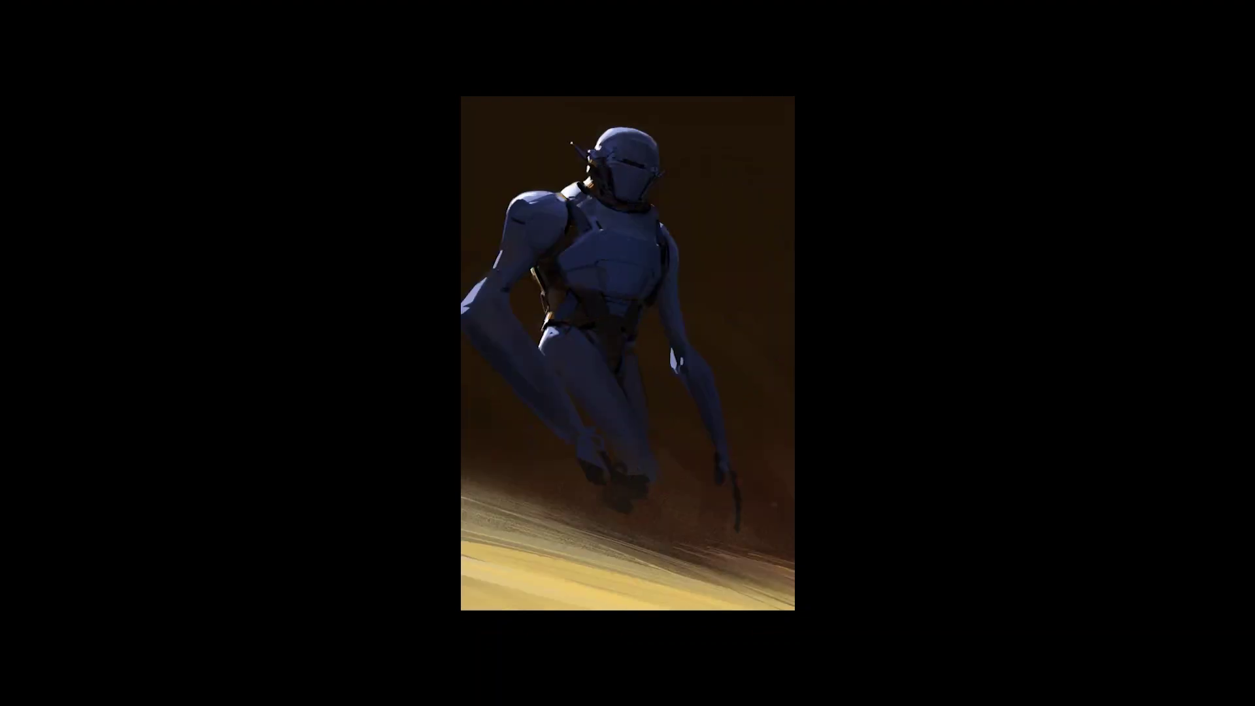
left_click(544, 255)
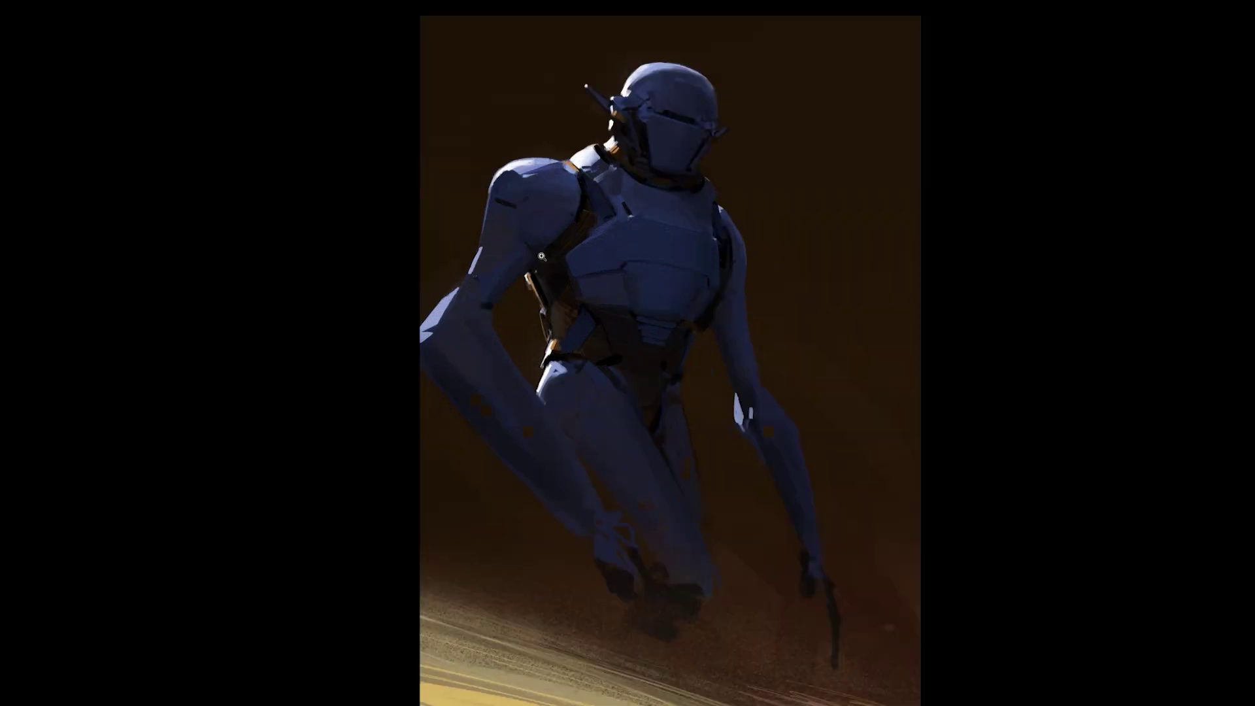
left_click(545, 238)
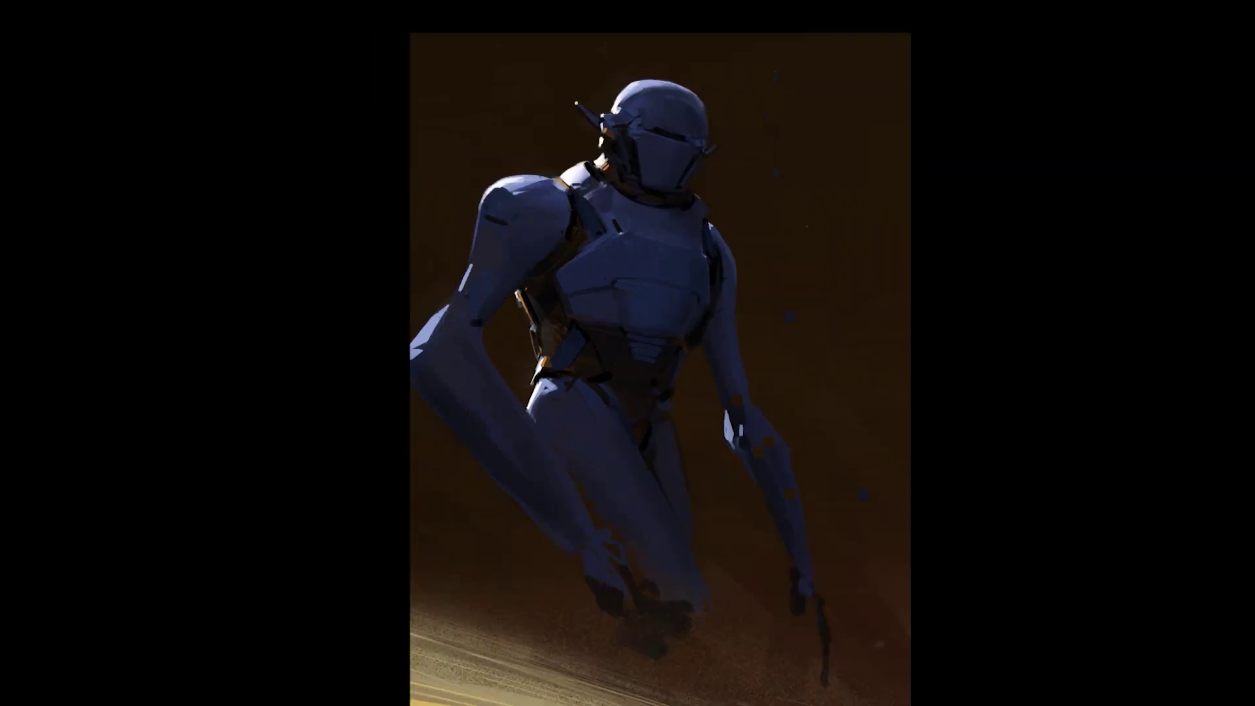
Step: Add a new layer above the robot and fill it with a dark brown sampled from the background
key("f")
key("ctrl+shift+alt+n")
key("g")
left_click(771, 275, "alt")
left_click(769, 294)
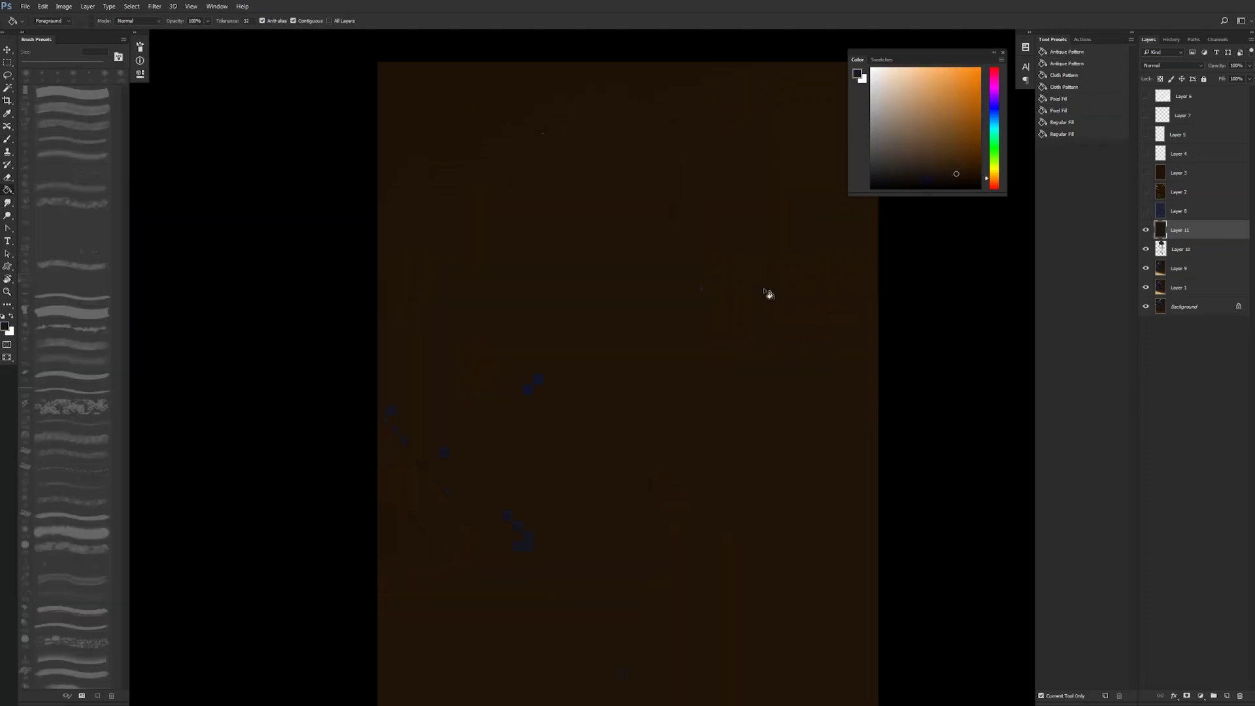
Step: Choose the 1- Standard 2 brush preset, reduce its size, and show the blank brown canvas in full-screen view
key("b")
left_click(1081, 111)
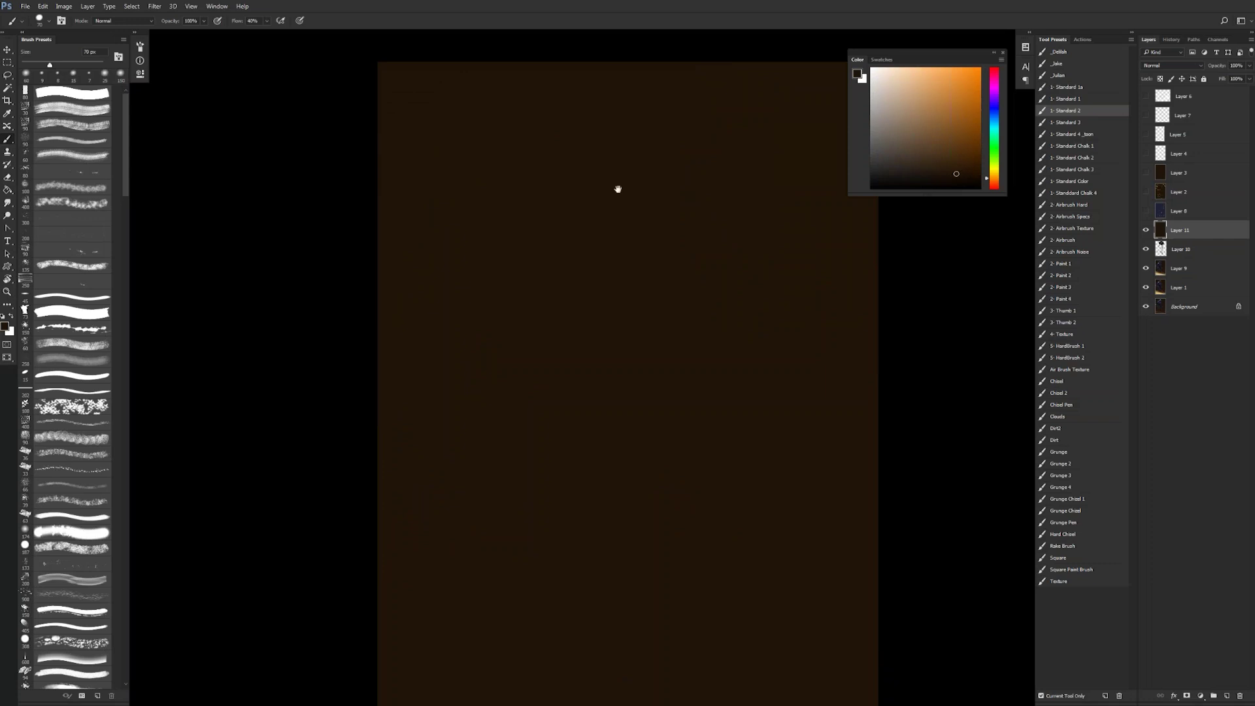
left_click_drag(617, 189, 513, 199)
key("bracketleft")
key("Tab")
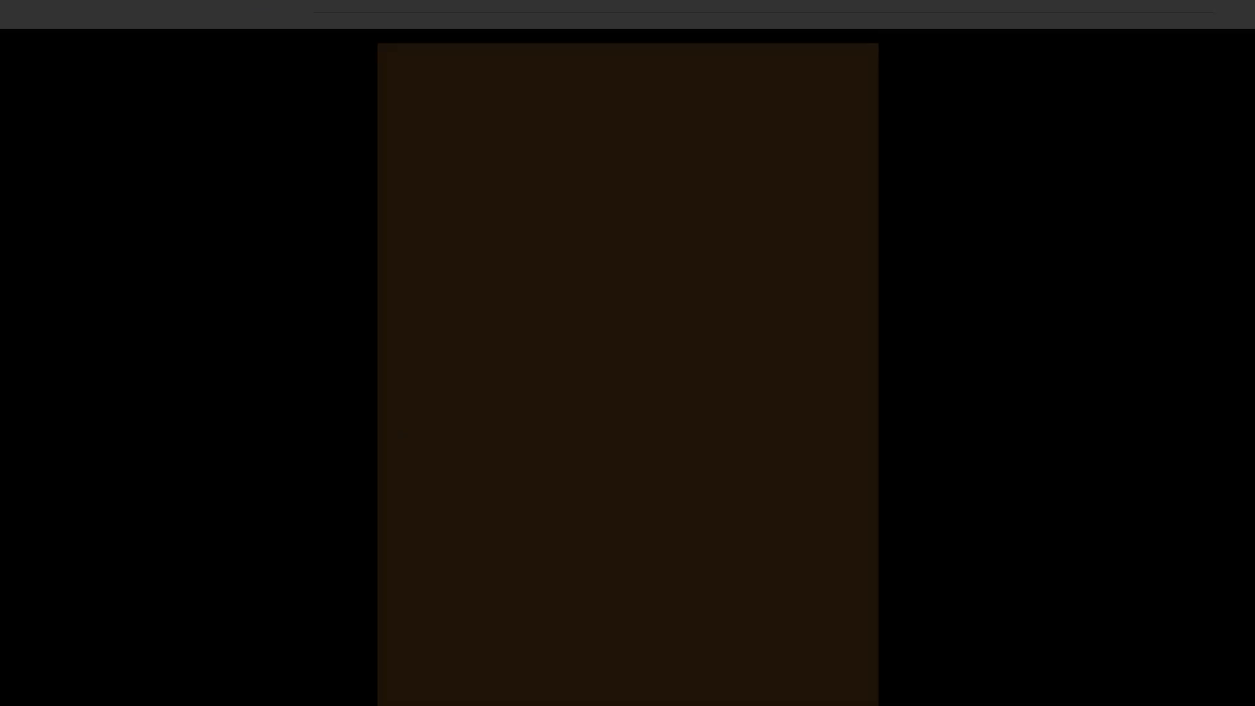
key("f")
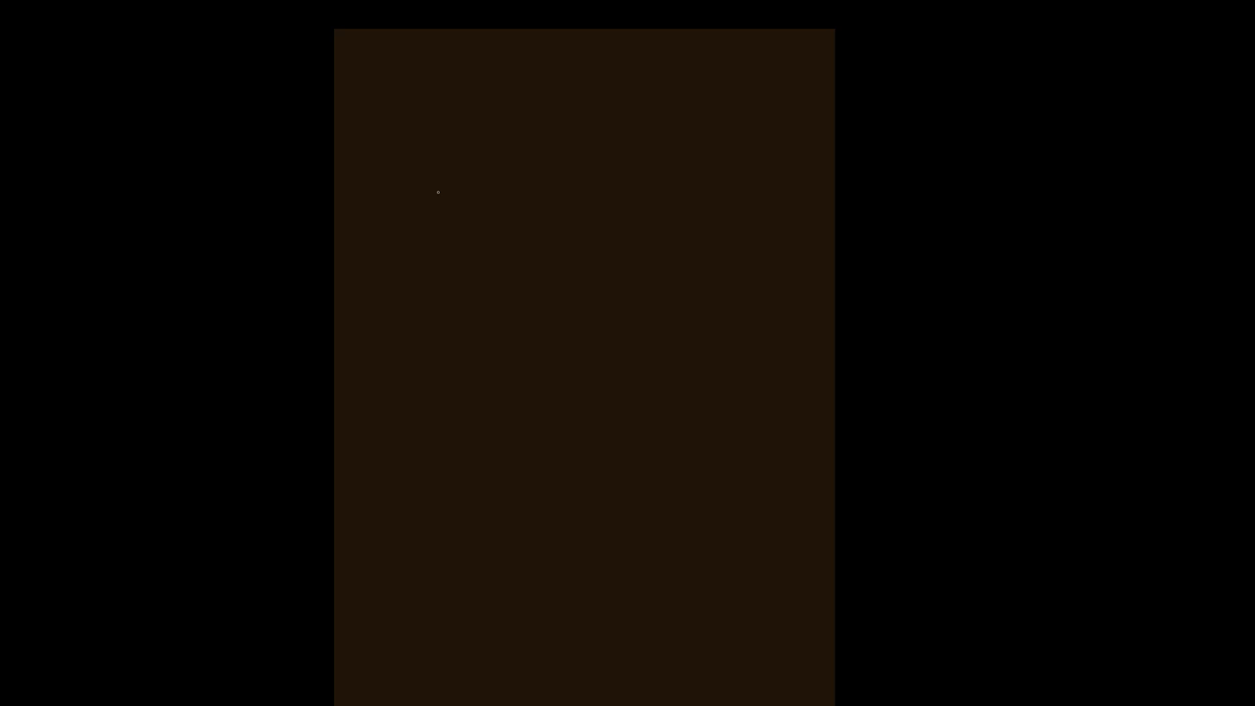
Step: Sketch a simple round-headed figure in thin light lines beside a four-sided panel with a slanted lower edge and vertical dividers
mouse_move(519, 98)
left_mouse_down()
mouse_move(518, 190)
mouse_move(637, 106)
left_mouse_up()
left_click_drag(518, 196, 643, 252)
left_click_drag(639, 104, 634, 247)
left_click_drag(474, 119, 456, 121)
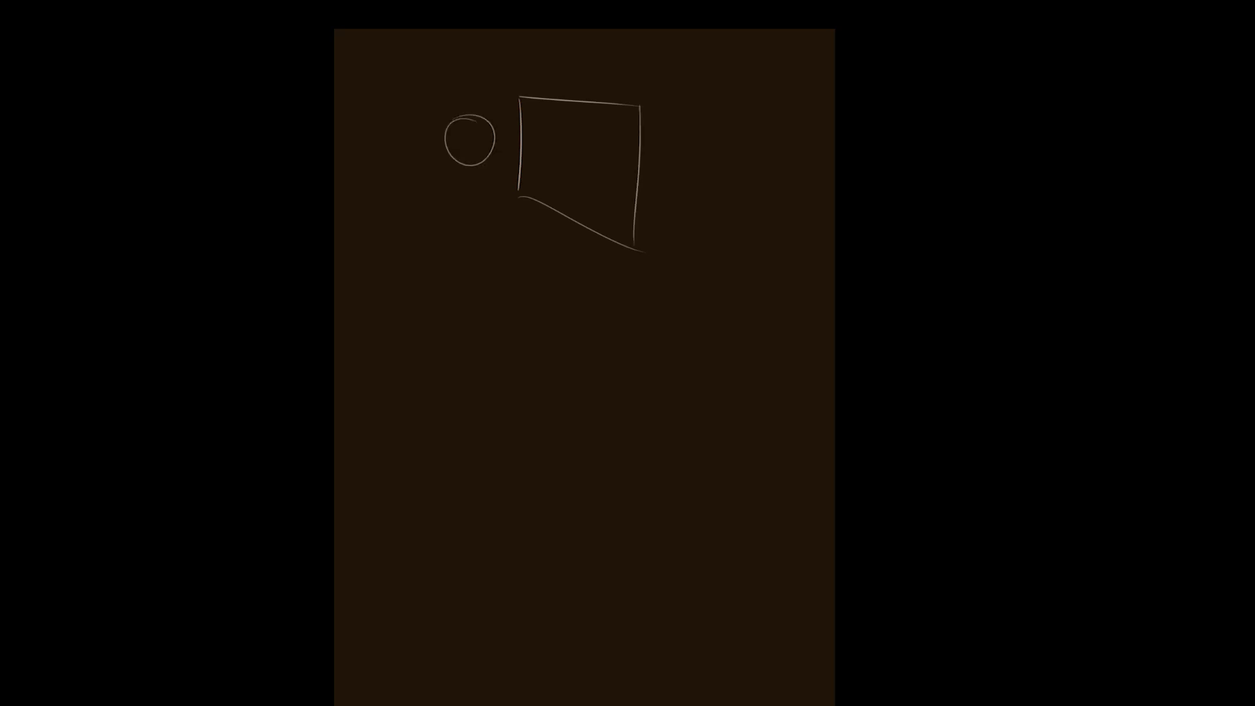
mouse_move(456, 255)
left_mouse_down()
mouse_move(466, 182)
mouse_move(500, 278)
mouse_move(519, 262)
left_mouse_up()
left_click_drag(575, 103, 570, 214)
left_click_drag(528, 99, 526, 195)
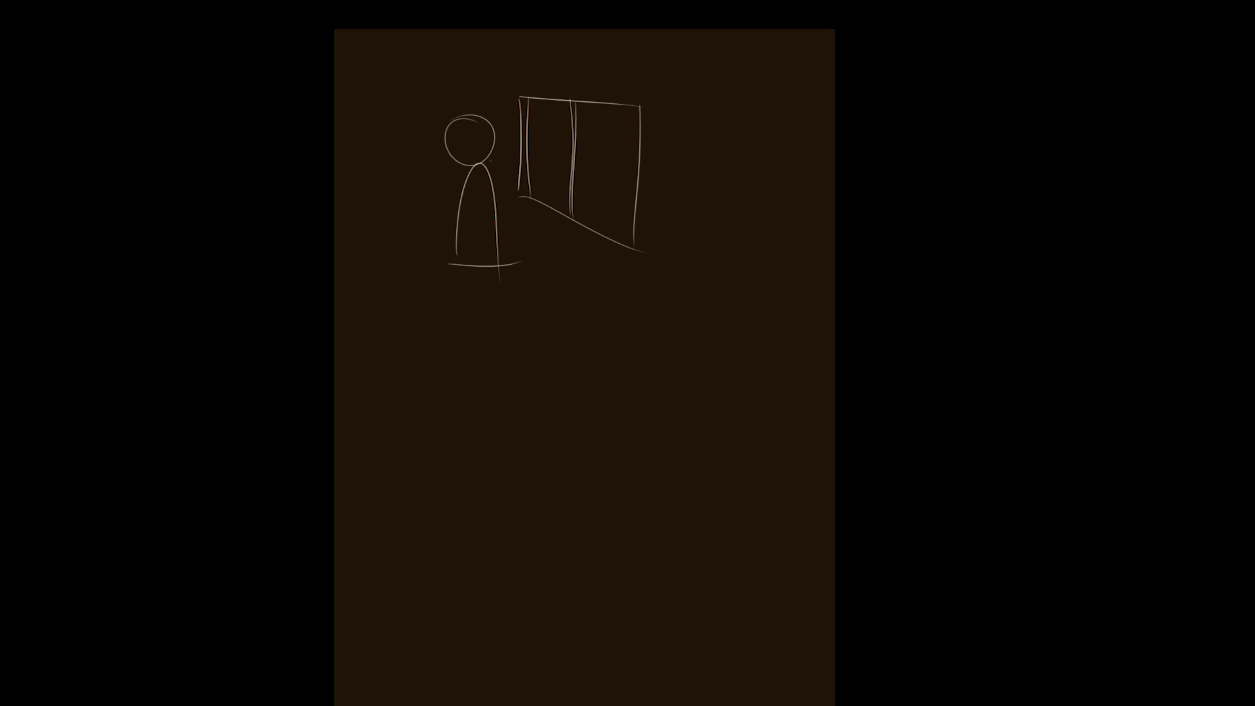
Step: Give the round-headed figure one arm reaching across the panel and a bent arm holding a small object, with an arrow aimed at the panel
mouse_move(472, 178)
left_mouse_down()
mouse_move(518, 230)
mouse_move(526, 198)
left_mouse_up()
mouse_move(526, 200)
left_mouse_down()
mouse_move(527, 228)
mouse_move(510, 220)
left_mouse_up()
mouse_move(490, 170)
left_mouse_down()
mouse_move(585, 167)
mouse_move(562, 183)
mouse_move(610, 171)
mouse_move(587, 178)
left_mouse_up()
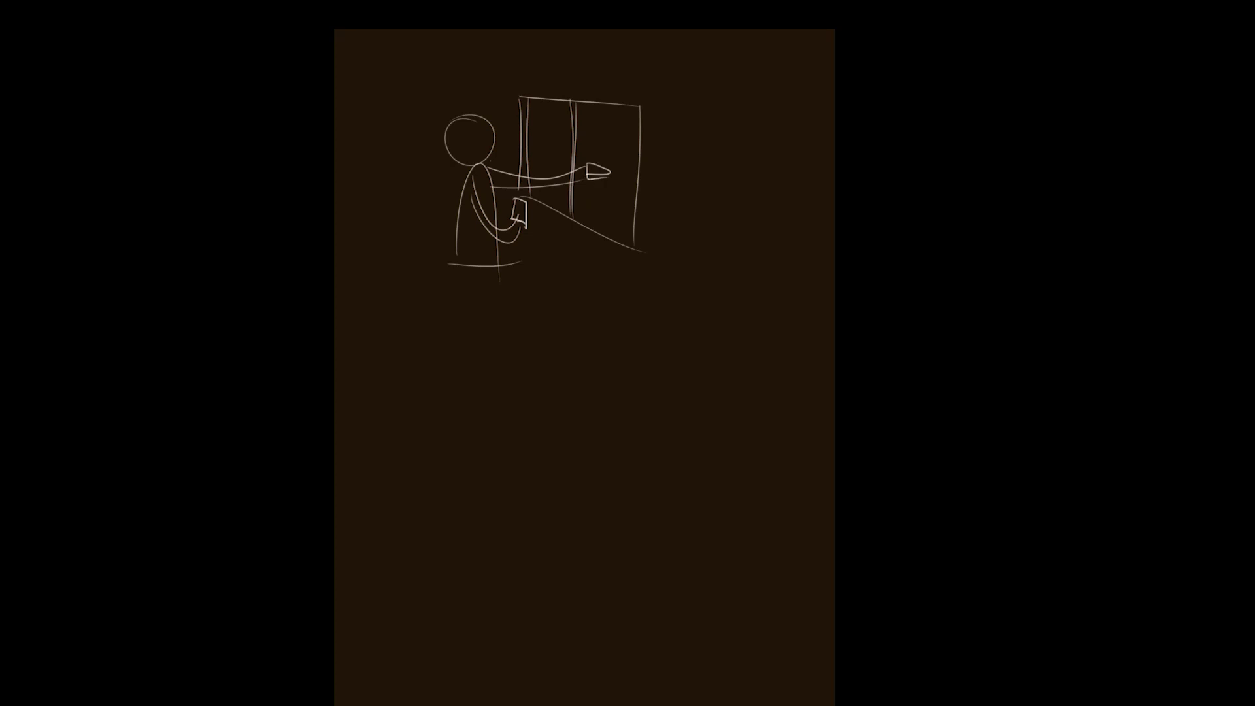
mouse_move(517, 219)
left_mouse_down()
mouse_move(578, 192)
mouse_move(570, 200)
left_mouse_up()
left_click_drag(510, 225, 529, 229)
Step: Sketch a second figure below, beside another open panel, raising a pointed object in one hand and reaching toward a box-shaped object
left_click_drag(570, 377, 557, 399)
mouse_move(592, 324)
left_mouse_down()
mouse_move(595, 455)
mouse_move(667, 335)
mouse_move(692, 344)
left_mouse_up()
left_click_drag(596, 451, 663, 482)
mouse_move(621, 364)
left_mouse_down()
mouse_move(621, 401)
mouse_move(644, 363)
left_mouse_up()
mouse_move(642, 364)
left_mouse_down()
mouse_move(643, 409)
mouse_move(653, 392)
mouse_move(622, 394)
mouse_move(555, 434)
mouse_move(569, 411)
mouse_move(534, 471)
left_mouse_up()
left_click_drag(549, 421, 507, 439)
left_click_drag(500, 350, 516, 385)
left_click_drag(491, 397, 518, 394)
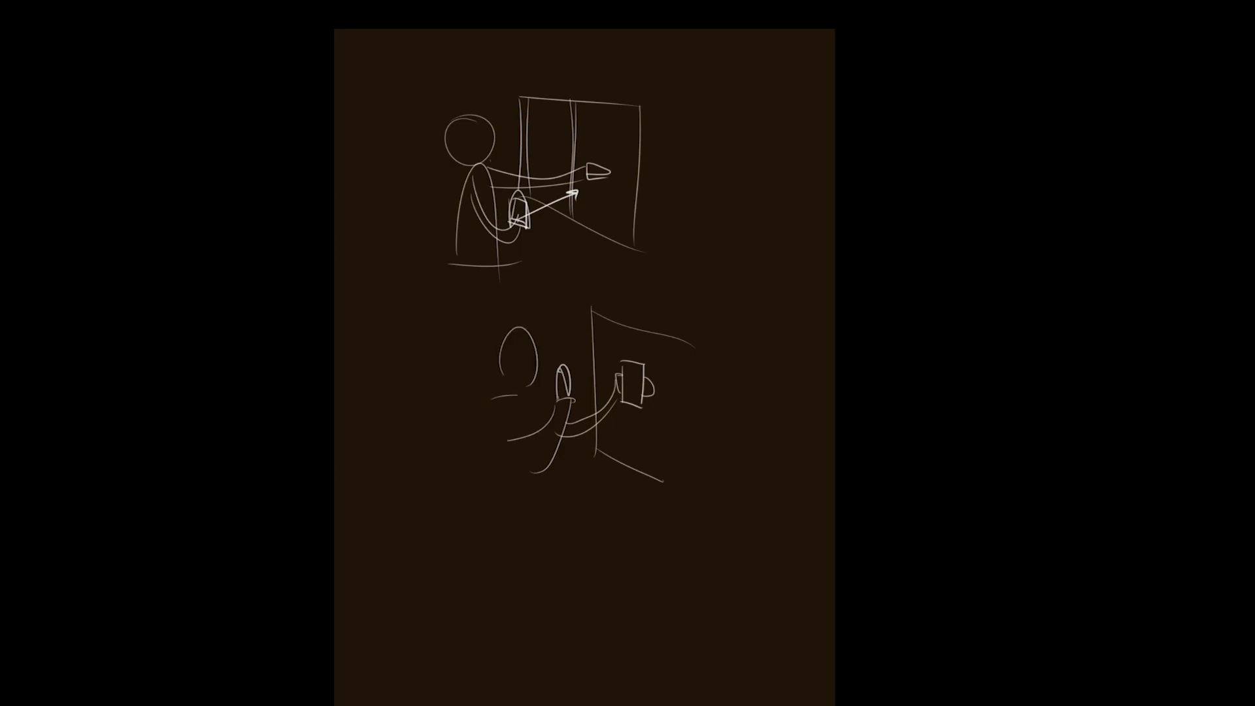
Step: Draw two question marks above the second figure sketch
left_click_drag(544, 289, 554, 307)
left_click_drag(554, 313, 555, 315)
left_click_drag(580, 273, 588, 286)
Step: Outline a small box around the upper figure's reaching hand and circle the object held by the lower figure
mouse_move(631, 312)
left_mouse_down()
mouse_move(614, 366)
mouse_move(619, 355)
left_mouse_up()
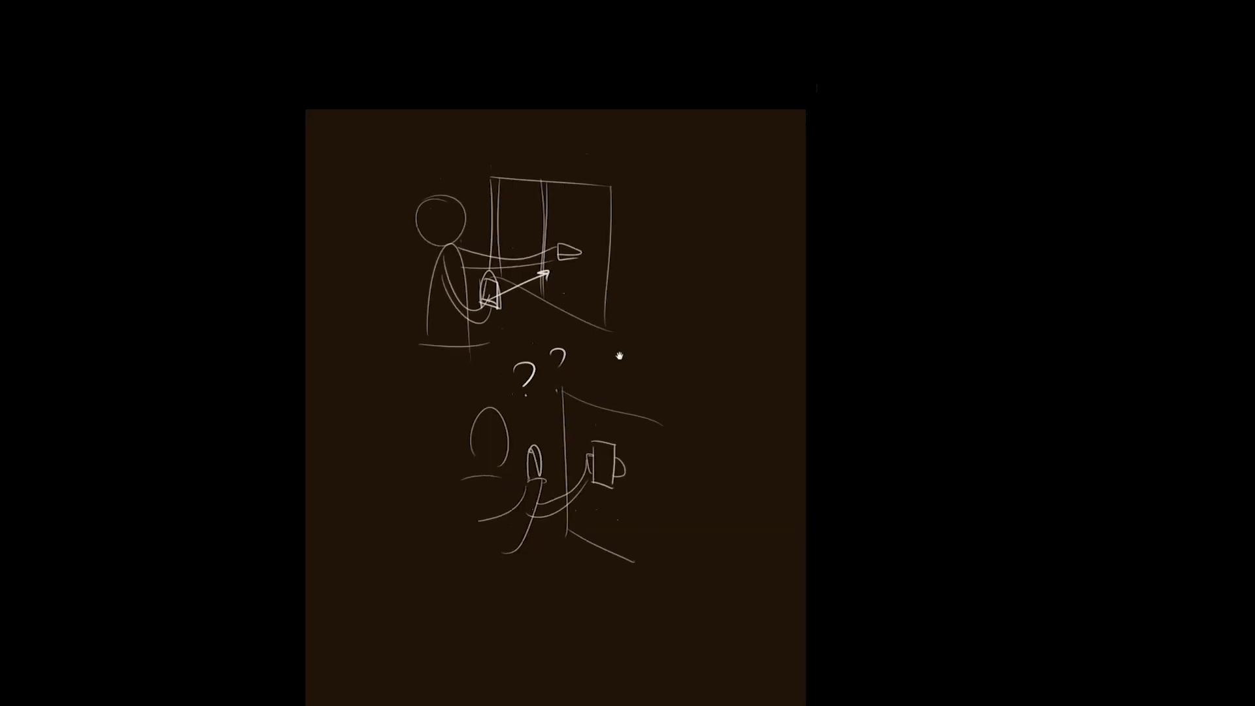
left_click_drag(566, 243, 591, 260)
mouse_move(540, 433)
left_mouse_down()
mouse_move(556, 451)
mouse_move(542, 432)
left_mouse_up()
left_click_drag(561, 556, 567, 458)
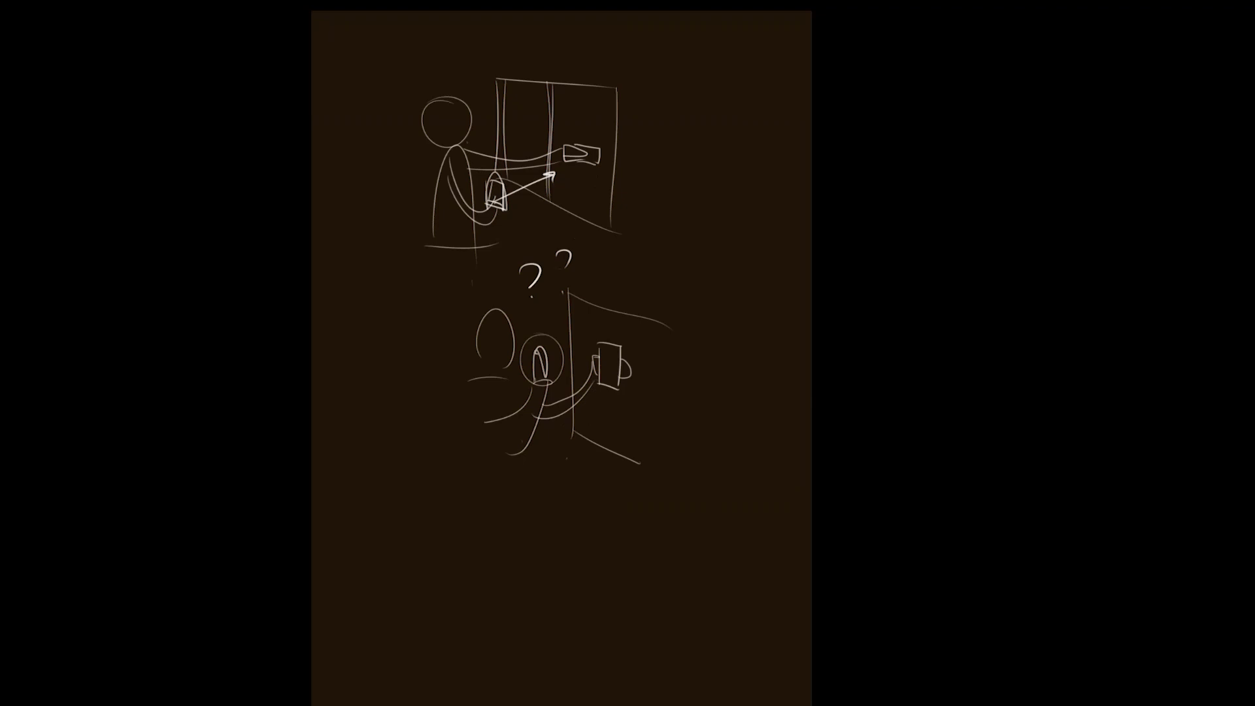
Step: Add a question mark inside the lower circle, perspective lines and an arrow beneath the figure, and reinforce the circle
left_click_drag(535, 353, 551, 358)
left_click_drag(555, 405, 534, 494)
mouse_move(539, 437)
left_mouse_down()
mouse_move(569, 470)
mouse_move(586, 429)
left_mouse_up()
left_click_drag(601, 474, 618, 498)
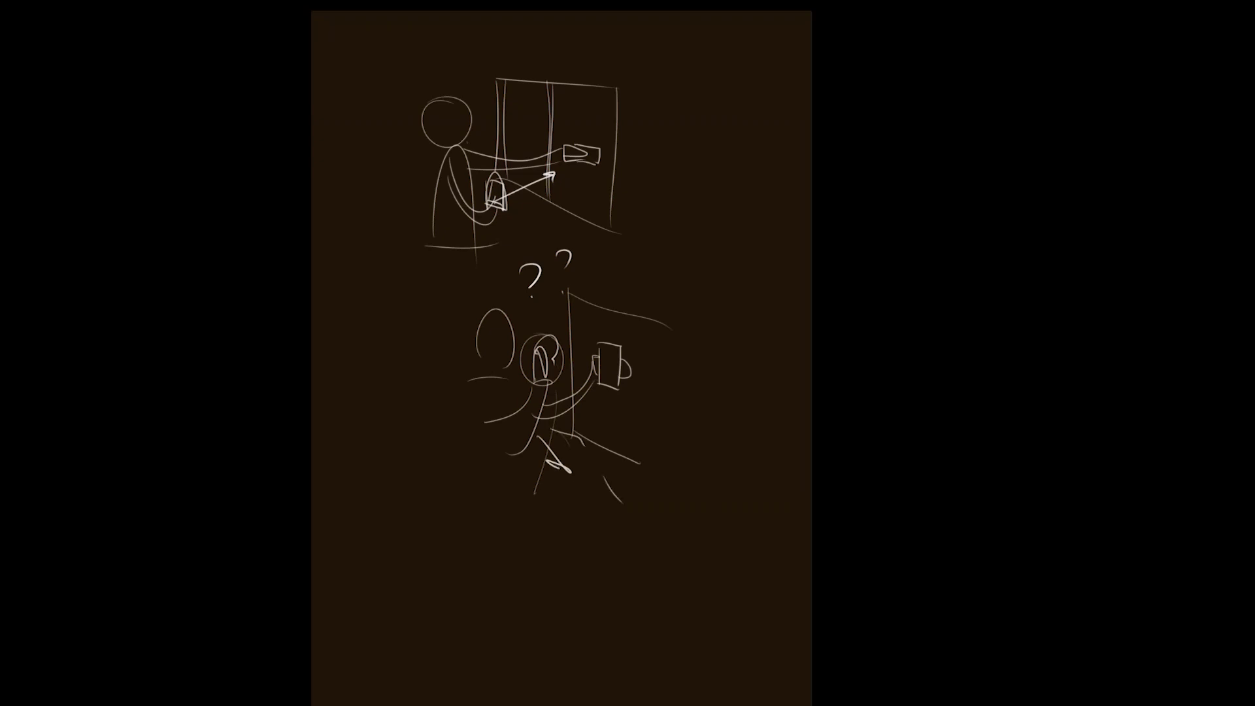
mouse_move(542, 338)
left_mouse_down()
mouse_move(546, 358)
mouse_move(531, 346)
left_mouse_up()
Step: Enclose the whole upper sketch in a large loose oval and draw an arrow pointing to it from outside
mouse_move(656, 275)
left_mouse_down()
mouse_move(658, 299)
mouse_move(673, 282)
mouse_move(677, 296)
left_mouse_up()
key("ctrl+z")
left_click_drag(687, 375, 655, 343)
mouse_move(598, 164)
left_mouse_down()
mouse_move(484, 109)
mouse_move(453, 145)
left_mouse_up()
key("ctrl+z")
left_click_drag(612, 106, 572, 268)
left_click_drag(576, 38, 604, 250)
left_click_drag(698, 213, 691, 191)
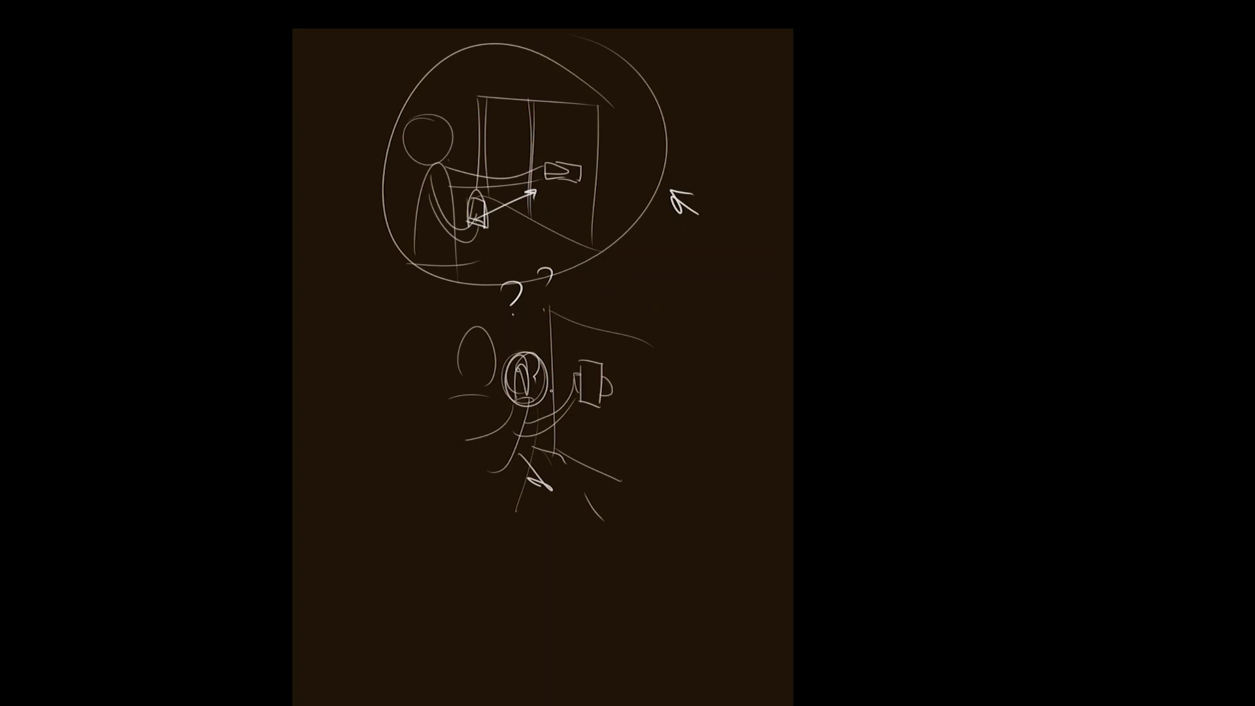
Step: Handwrite the note "Yes I know" in the empty area beside the second sketch
mouse_move(673, 535)
left_mouse_down()
mouse_move(697, 488)
mouse_move(705, 392)
left_mouse_up()
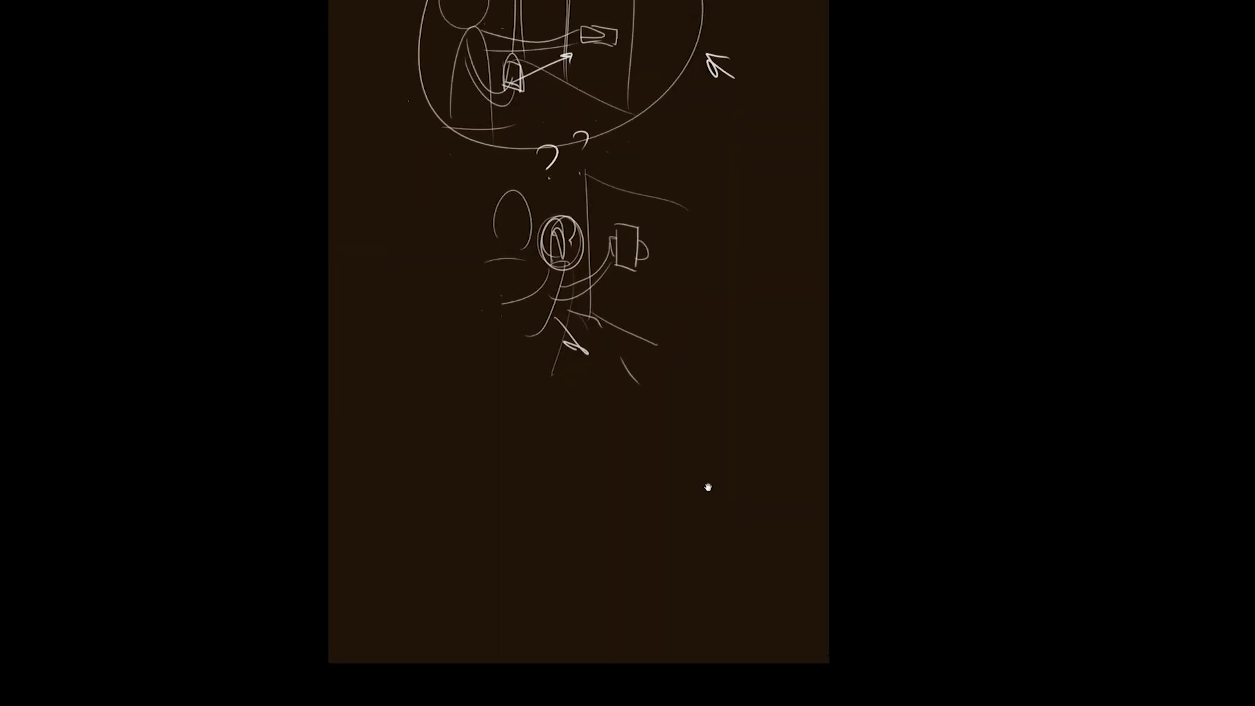
left_click_drag(708, 487, 703, 532)
mouse_move(678, 469)
left_mouse_down()
mouse_move(693, 499)
mouse_move(671, 540)
left_mouse_up()
mouse_move(711, 273)
left_mouse_down()
mouse_move(713, 302)
mouse_move(737, 295)
left_mouse_up()
left_click_drag(751, 285, 734, 346)
left_click_drag(730, 347, 743, 345)
mouse_move(762, 320)
left_mouse_down()
mouse_move(758, 340)
mouse_move(769, 340)
left_mouse_up()
mouse_move(774, 332)
left_mouse_down()
mouse_move(785, 341)
mouse_move(811, 325)
mouse_move(803, 386)
left_mouse_up()
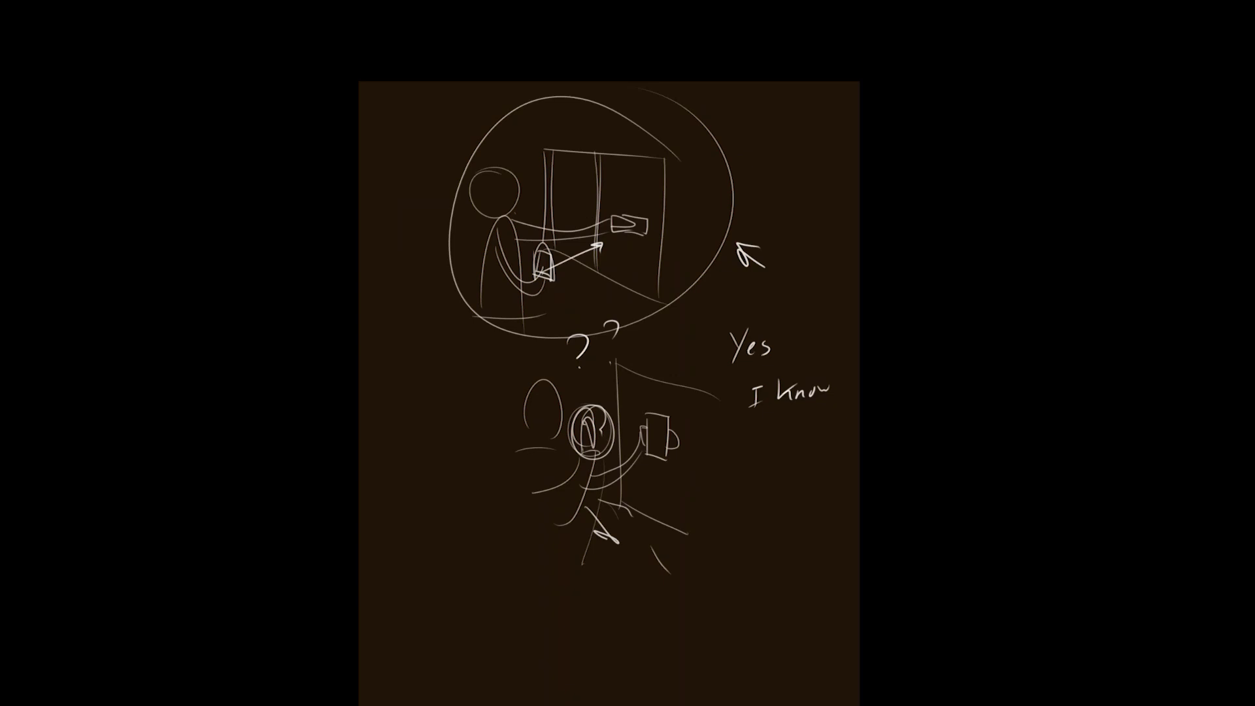
Step: Draw an arrow beside the word "Yes" pointing down toward the second sketch
left_click_drag(783, 439, 799, 385)
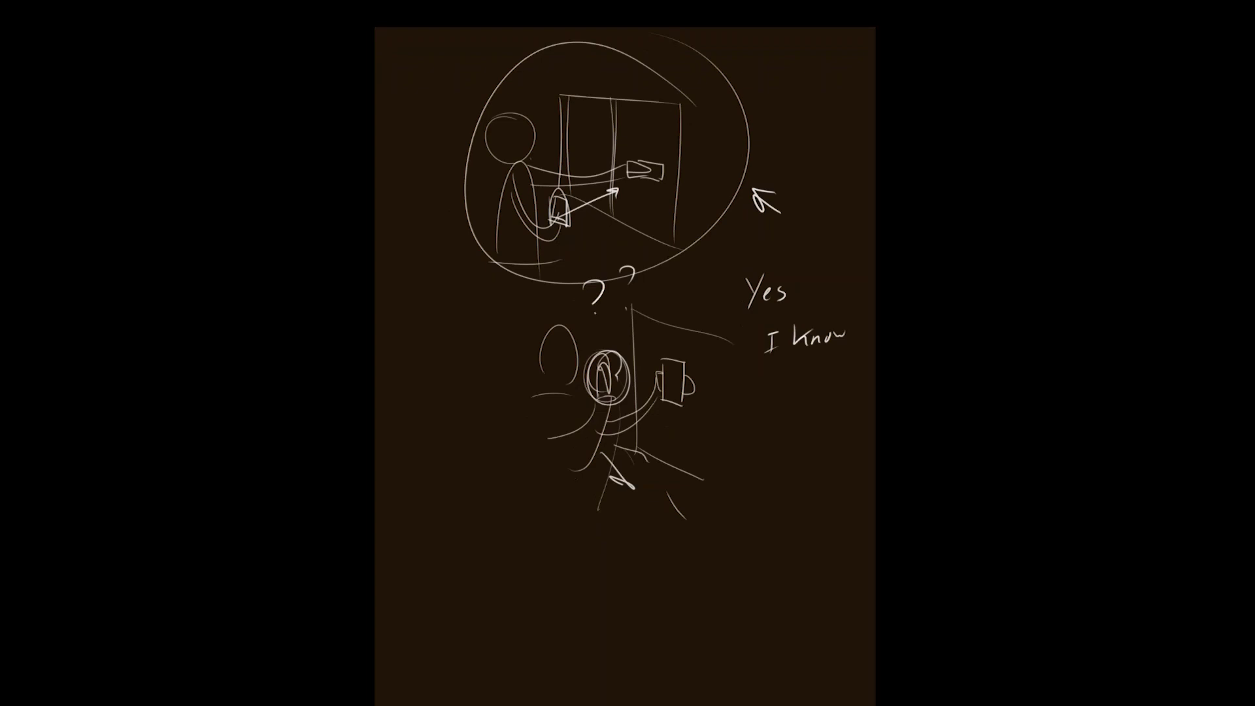
left_click_drag(770, 348, 768, 269)
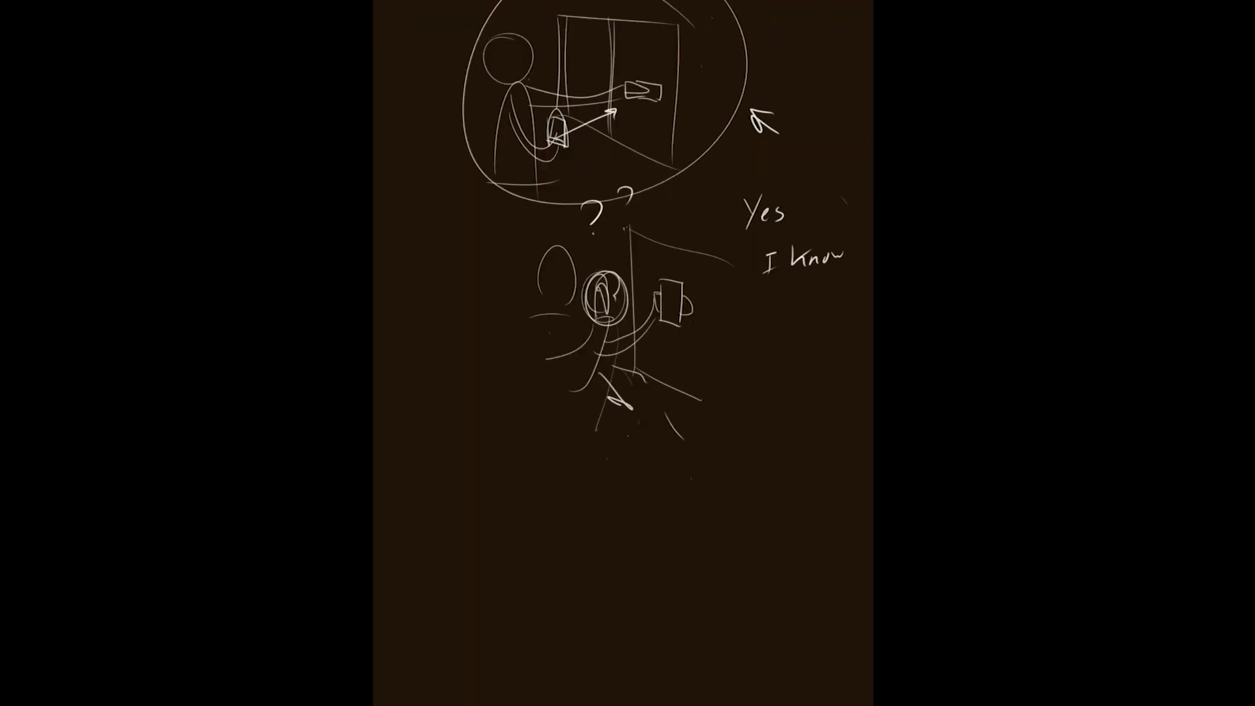
mouse_move(712, 191)
left_mouse_down()
mouse_move(690, 231)
mouse_move(699, 217)
left_mouse_up()
scroll(624, 229, "up", 1)
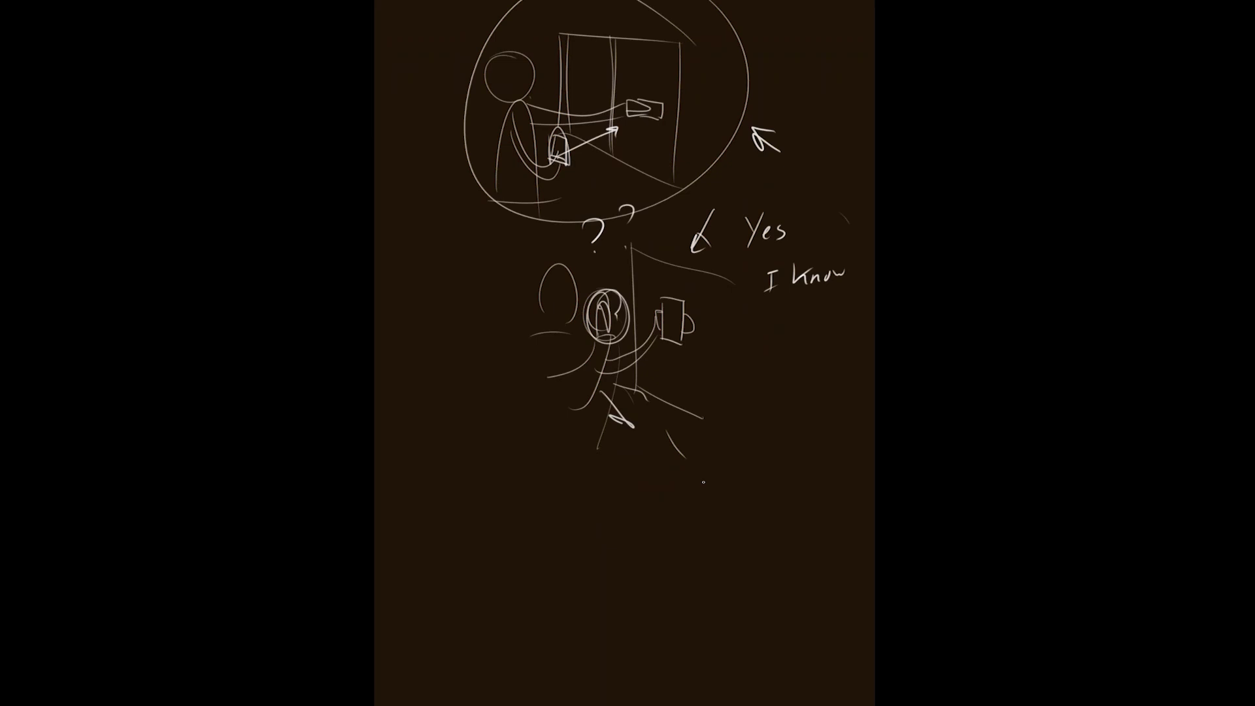
left_click_drag(616, 336, 620, 391)
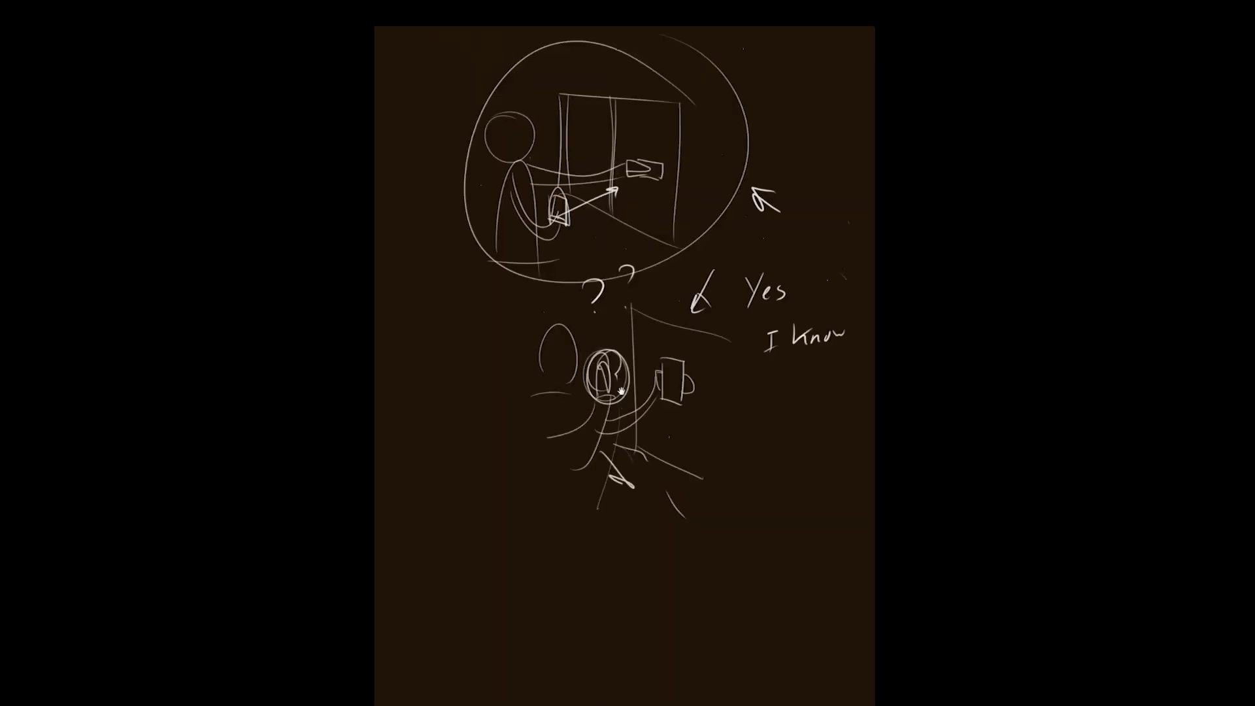
Step: Restore the interface panels, hide the brown sketch layer, and merge Layer 10 down into Layer 9
key("Tab")
left_click(1144, 230)
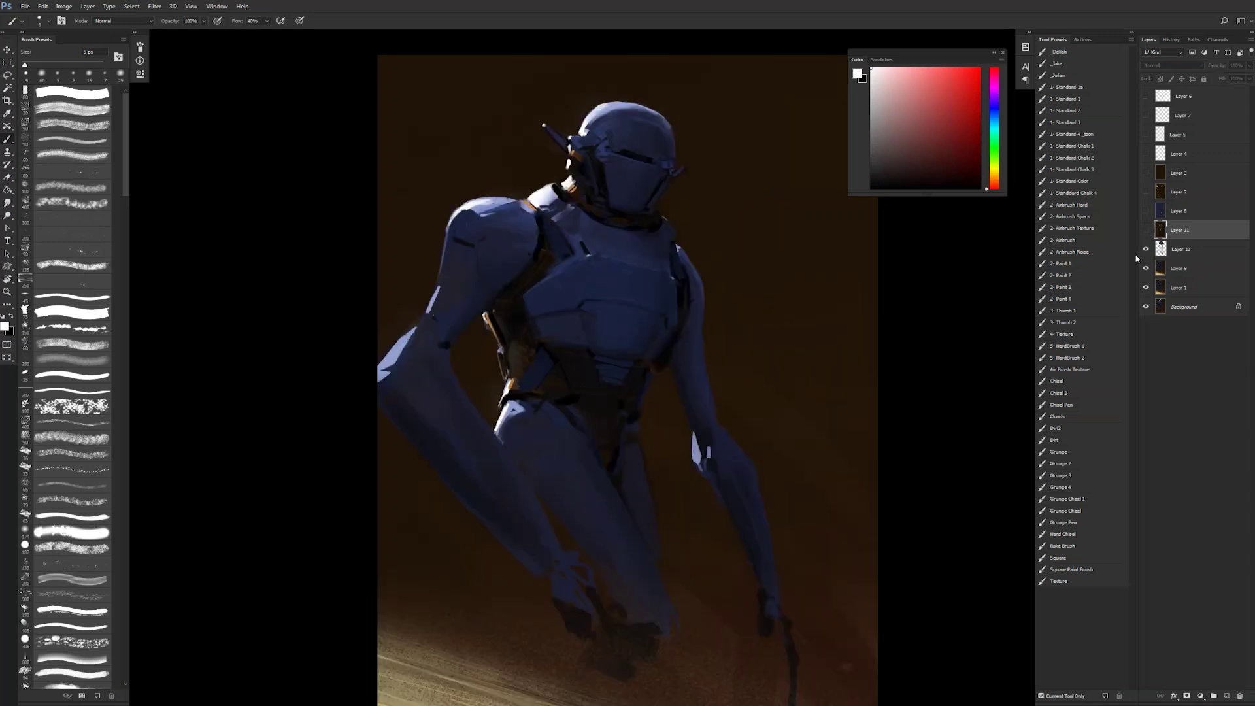
left_click(1173, 249)
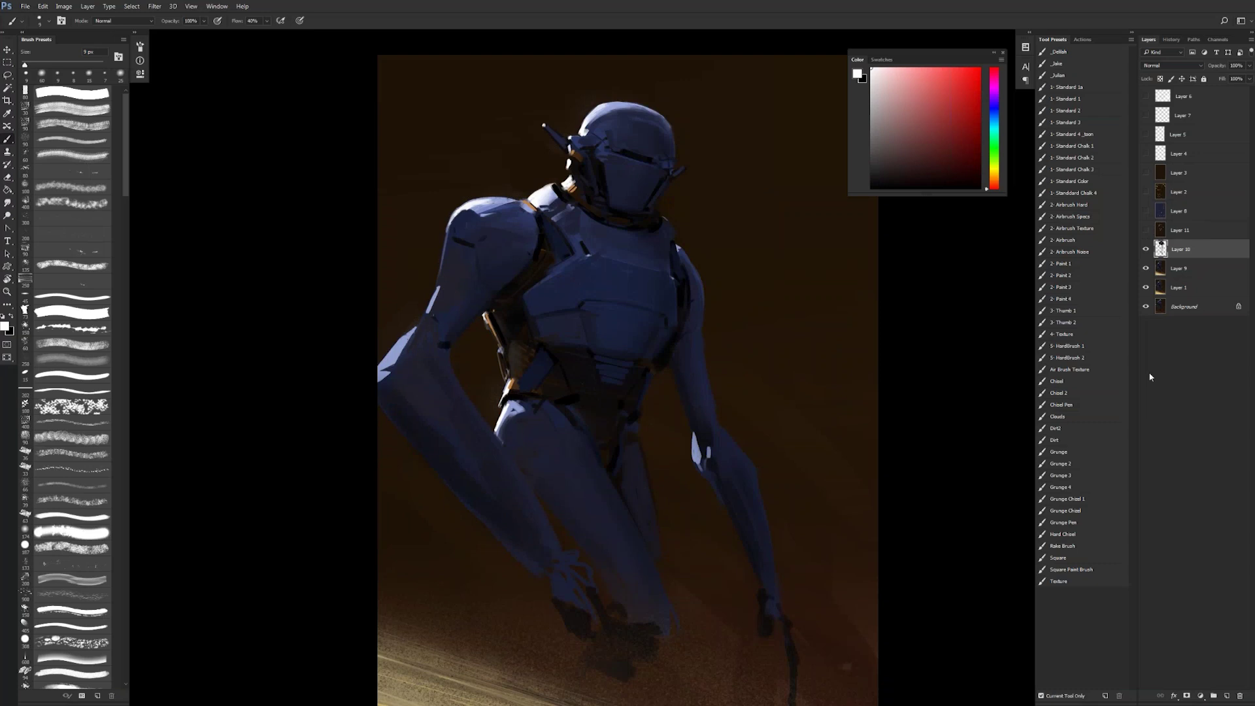
key("ctrl+e")
Step: Delete all hidden layers from Layer 11 up to Layer 6, and duplicate Layer 9
key("z")
left_click(650, 371, "alt")
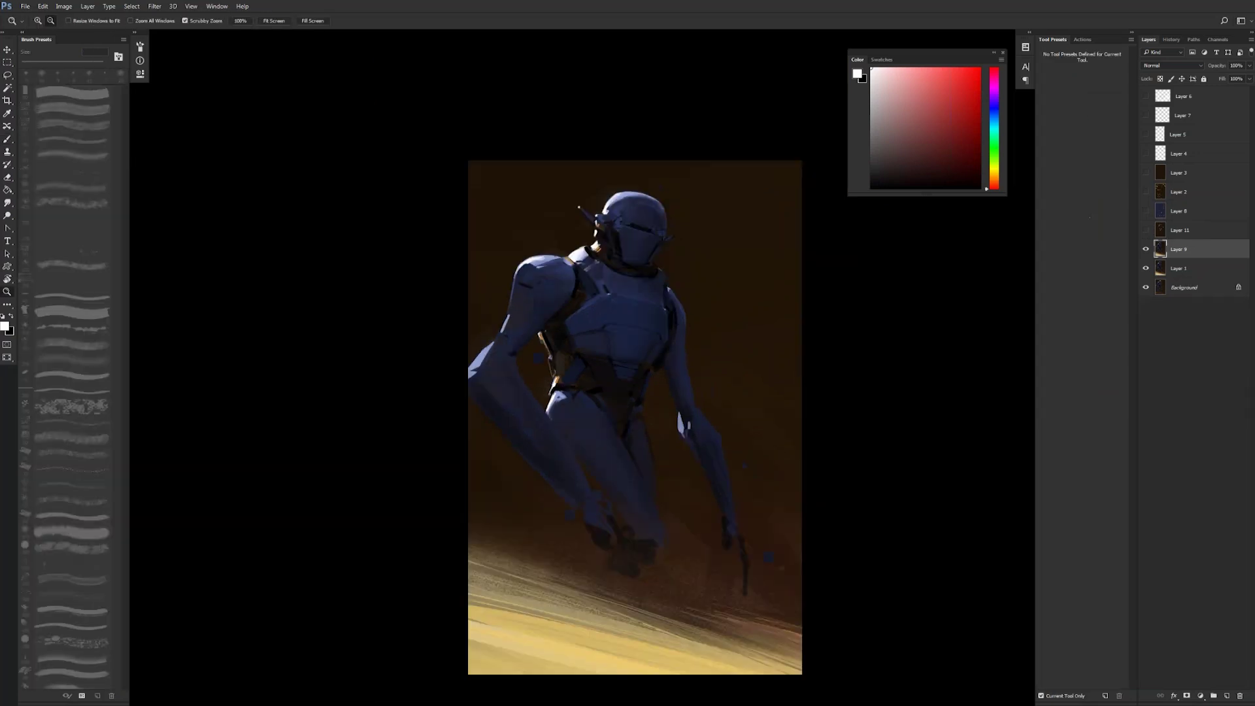
left_click(1168, 229)
left_click(1162, 102, "shift")
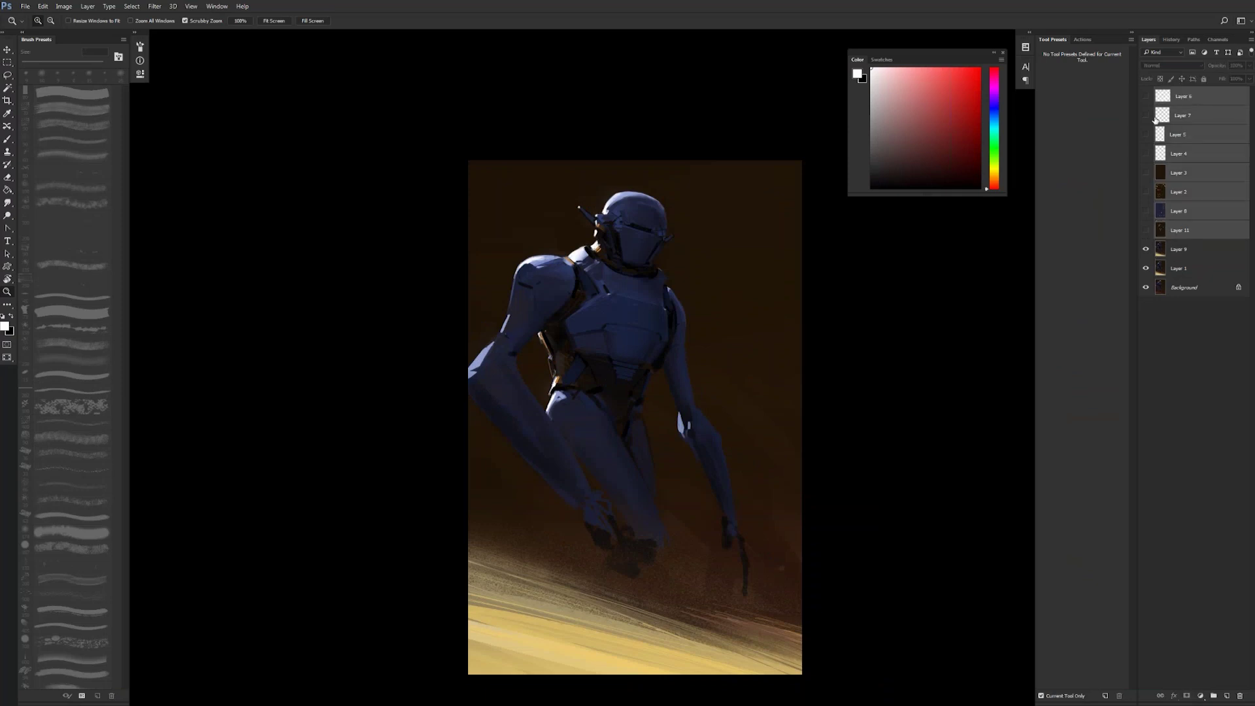
key("Delete")
key("ctrl+j")
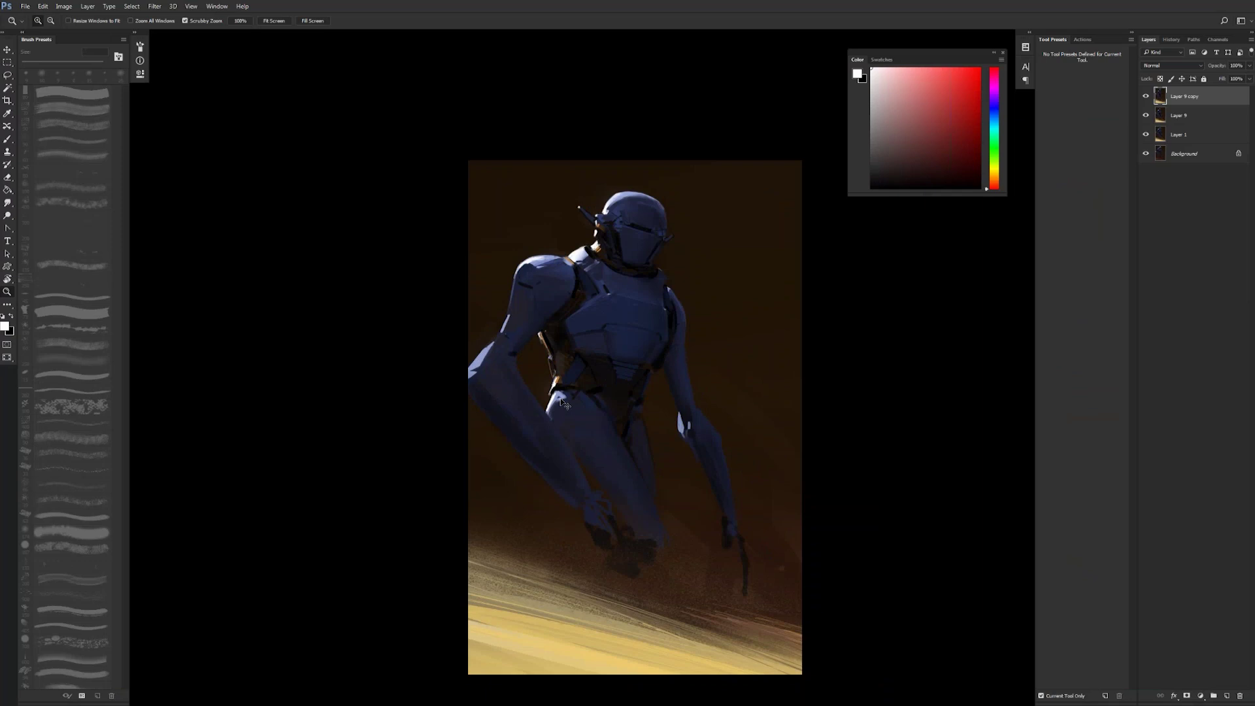
Step: Flip the canvas horizontally and check the mirrored robot in full-screen view
key("ctrl+shift+h")
key("f")
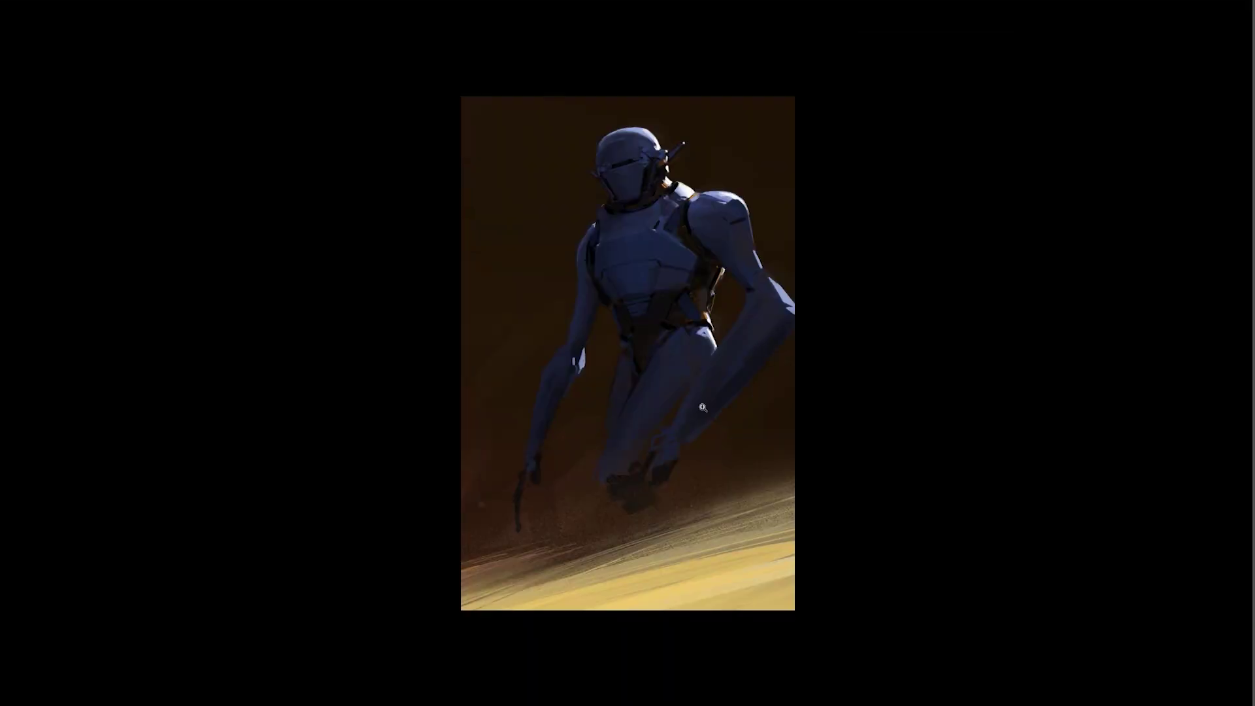
key("f")
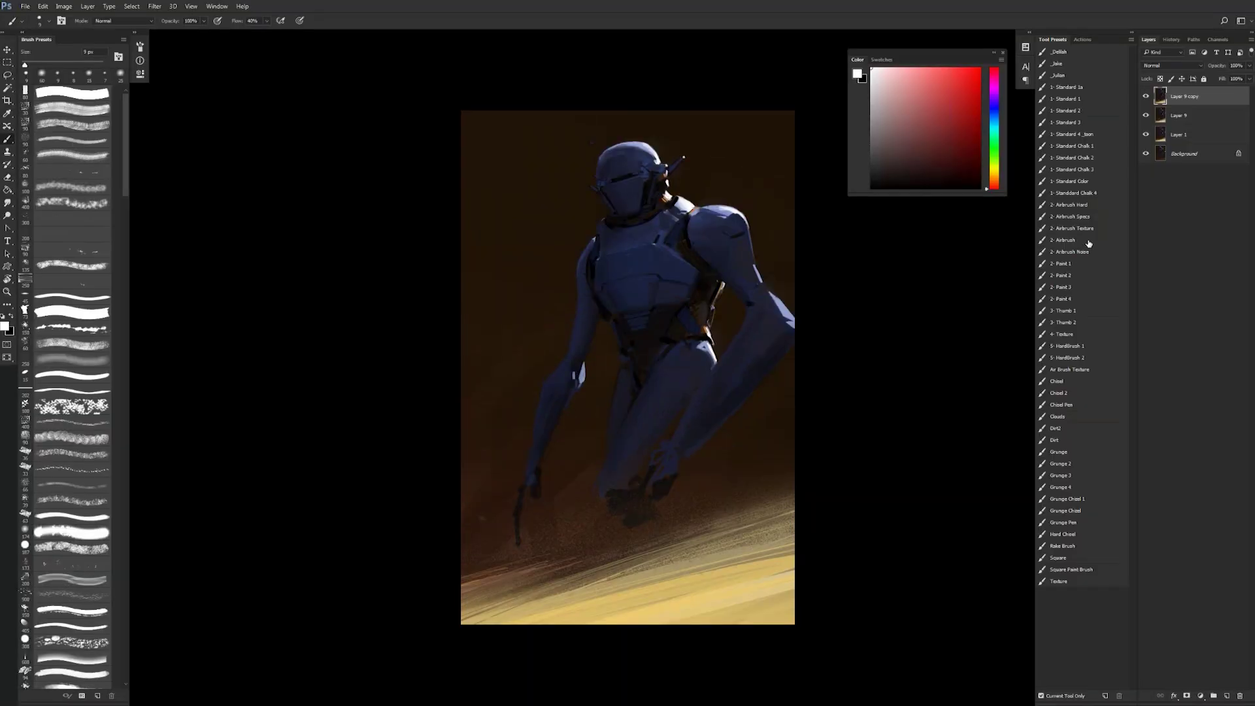
Step: Airbrush a soft, saturated golden-yellow glow over the sand using the 2- Airbrush preset at 1200 px
left_click(1086, 241)
left_click(722, 589, "alt")
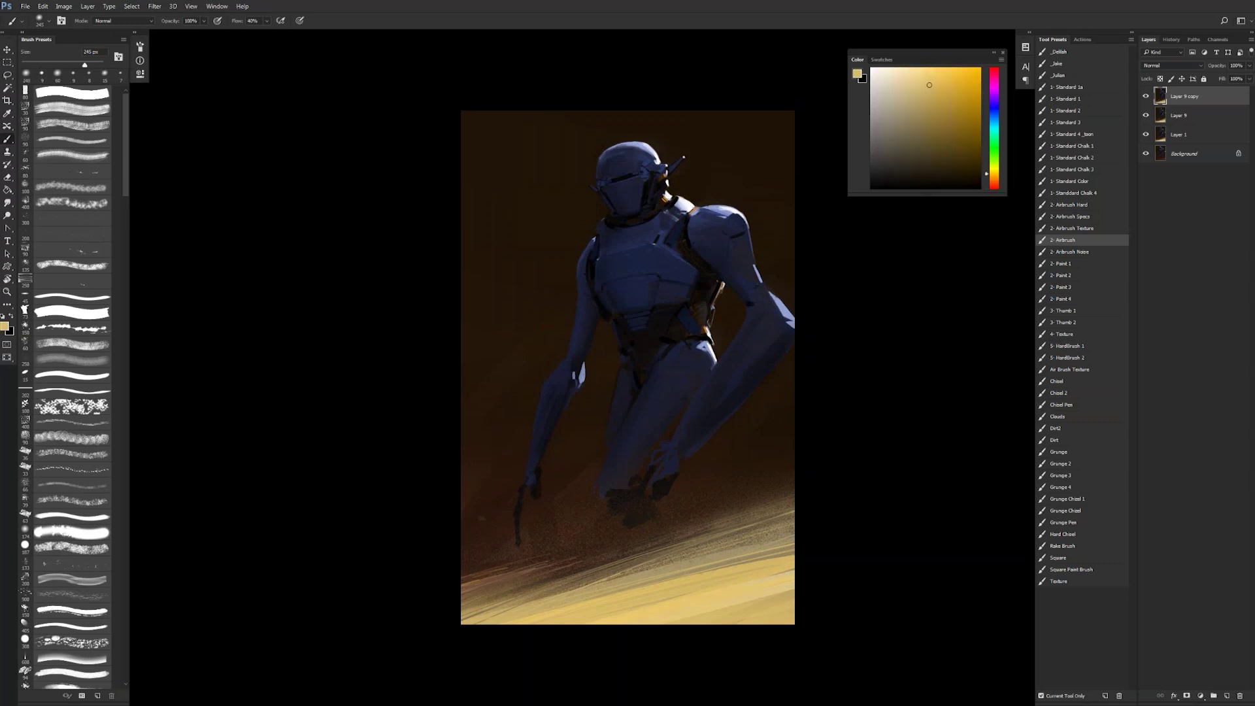
left_click_drag(941, 84, 964, 67)
key("]")
key("]")
key("]")
key("]")
key("]")
key("]")
key("]")
key("]")
key("]")
key("]")
key("]")
key("]")
key("]")
left_click_drag(774, 533, 496, 594)
key("ctrl+z")
left_click_drag(771, 516, 510, 581)
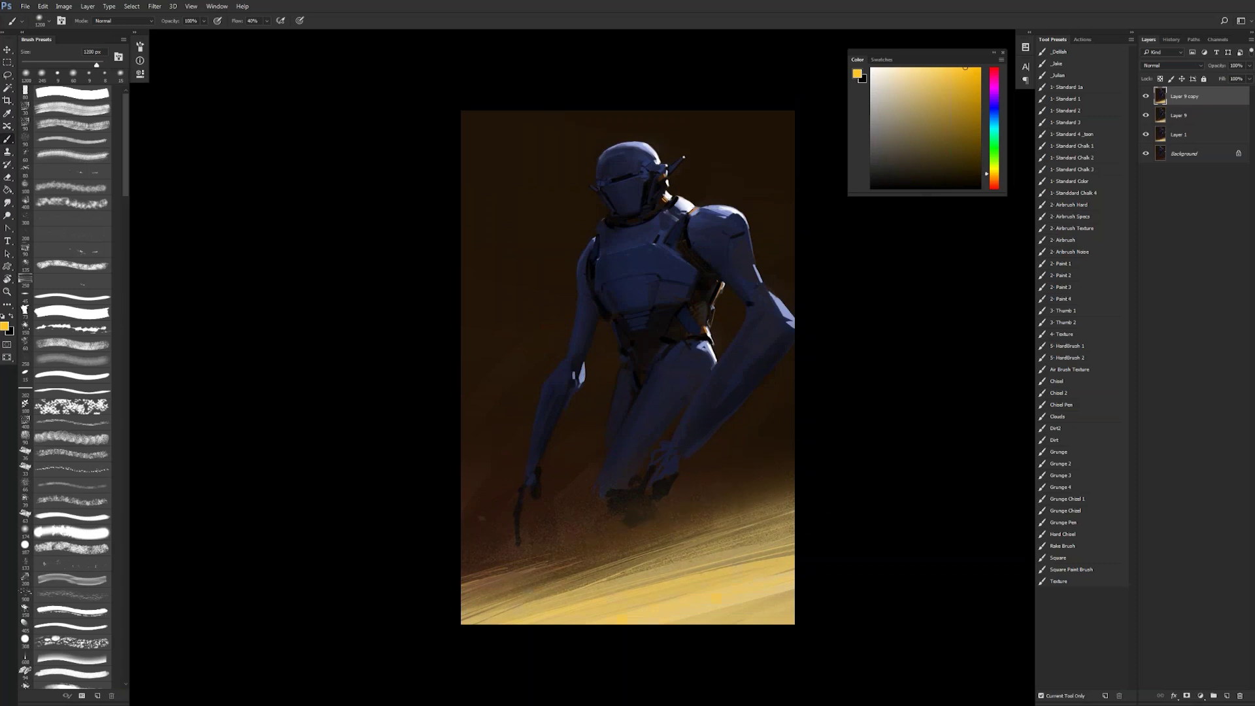
left_click_drag(627, 526, 535, 552)
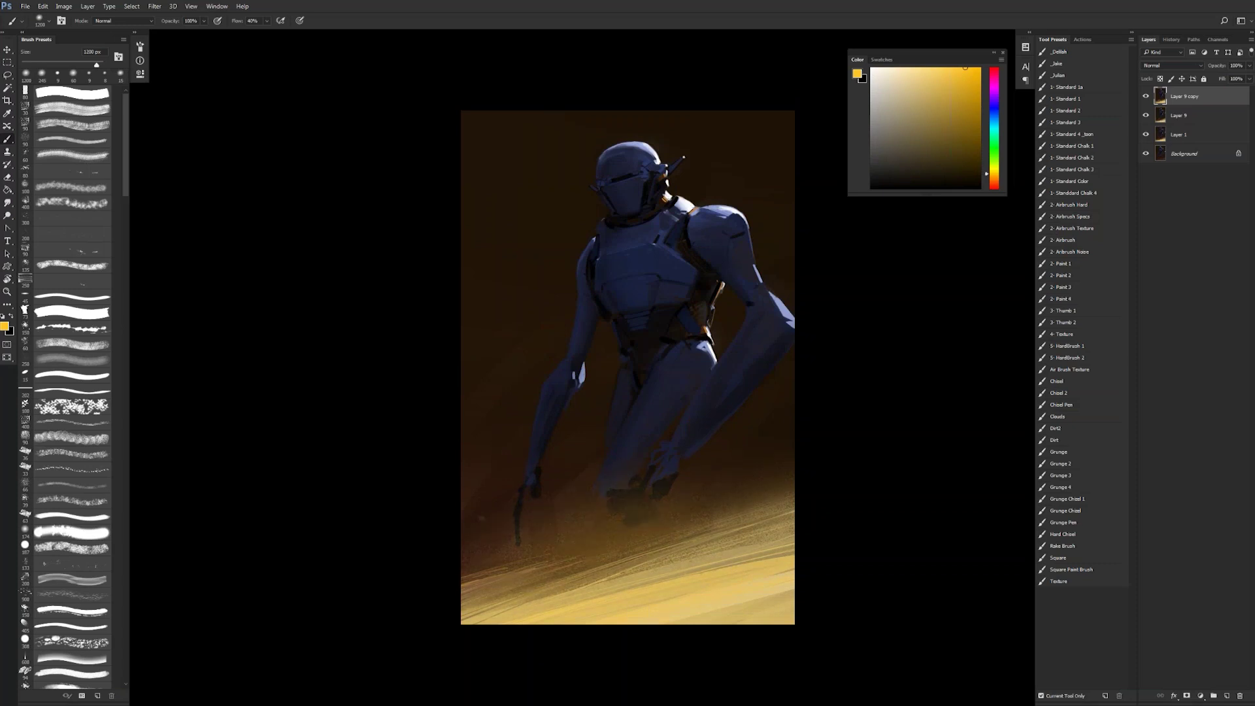
Step: Try a large soft airbrush touch on the robot's near shoulder with a colour sampled from the dark background
left_click(528, 152, "alt")
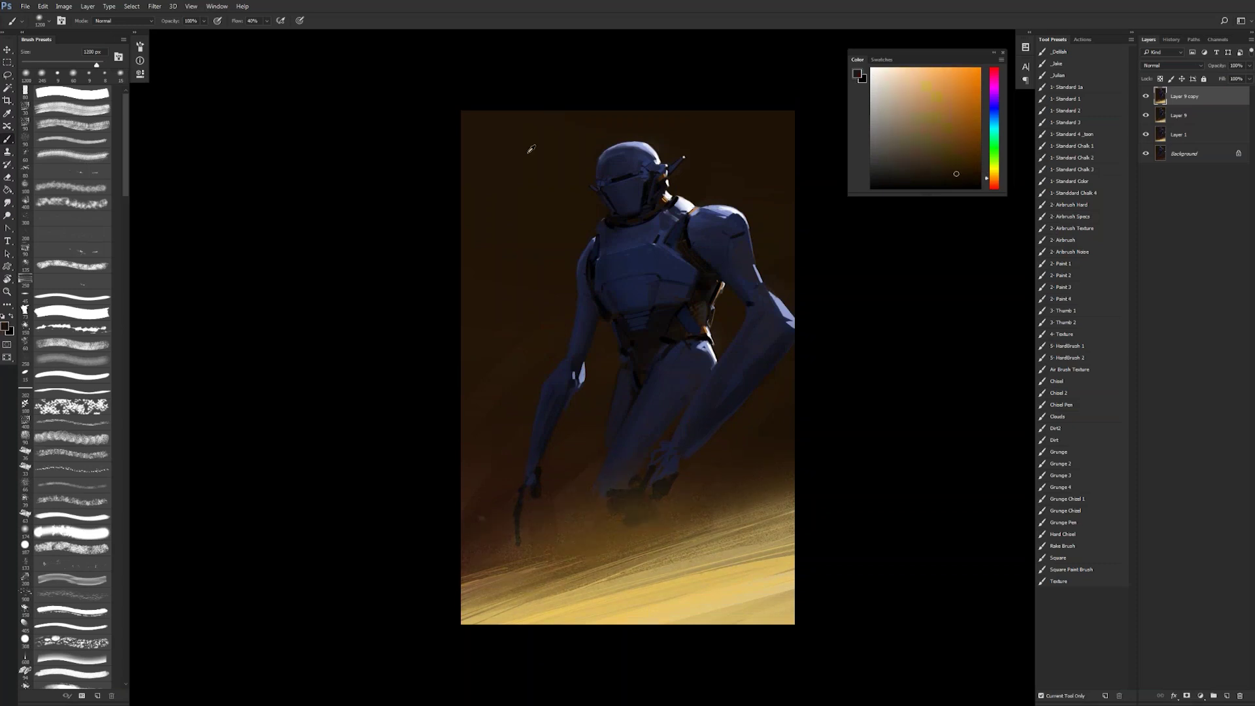
left_click(918, 86)
key("bracketleft")
left_click(560, 167, "alt")
left_click(701, 205)
key("ctrl+z")
Step: Try a small airbrushed highlight on the elbow at the canvas edge, using the pale tone sampled near the neck
left_click(685, 204, "alt")
key("bracketleft")
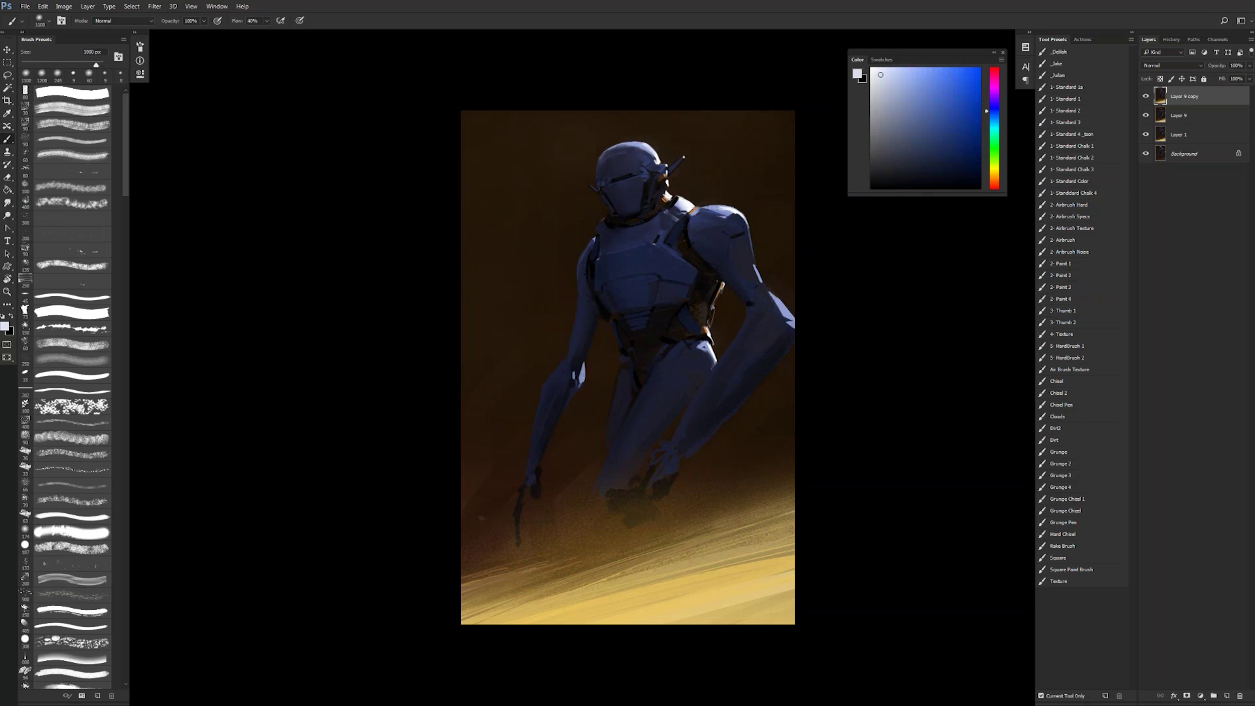
key("bracketleft")
key("bracketleft")
key("bracketleft")
key("bracketleft")
key("bracketleft")
key("bracketleft")
key("bracketleft")
key("bracketleft")
key("bracketleft")
key("bracketleft")
key("bracketleft")
key("bracketleft")
key("bracketleft")
key("bracketleft")
key("bracketleft")
key("bracketleft")
key("bracketleft")
left_click_drag(773, 295, 789, 325)
key("ctrl+z")
Step: Flip the canvas back, enlarge the airbrush to 700 px, and choose a soft medium-light blue
key("ctrl+shift+h")
left_click(575, 200, "alt")
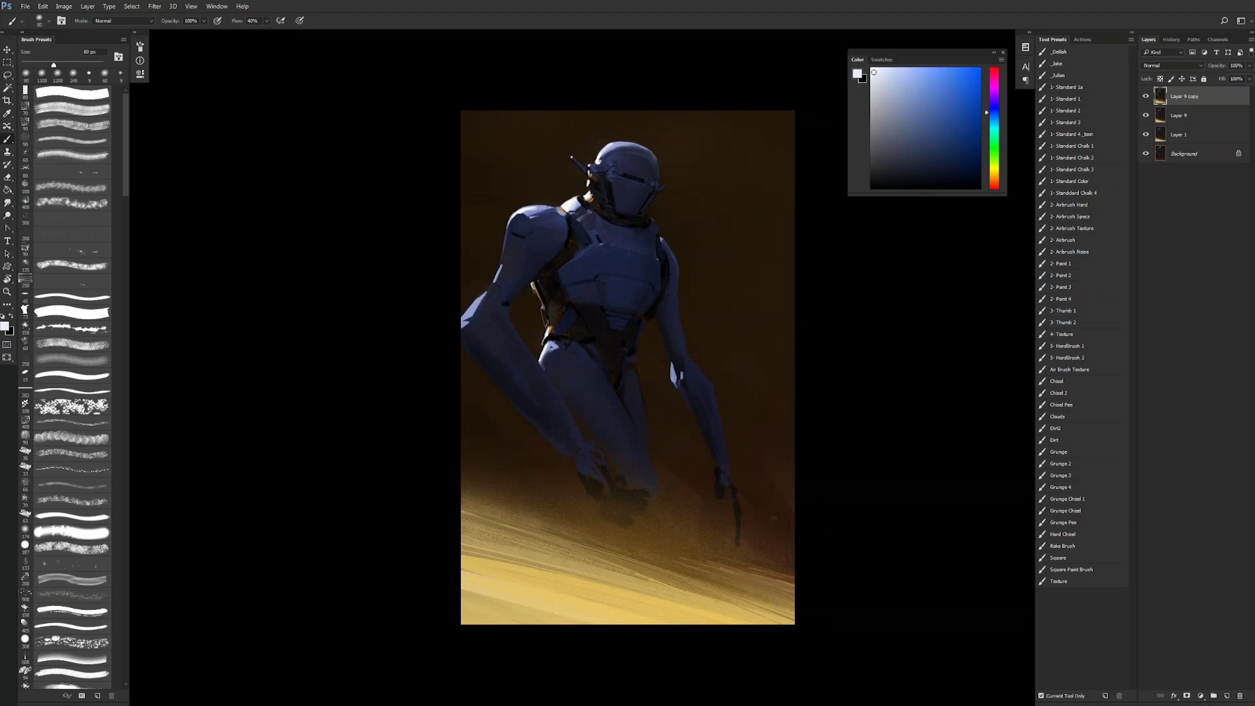
key("bracketright")
left_click(903, 90)
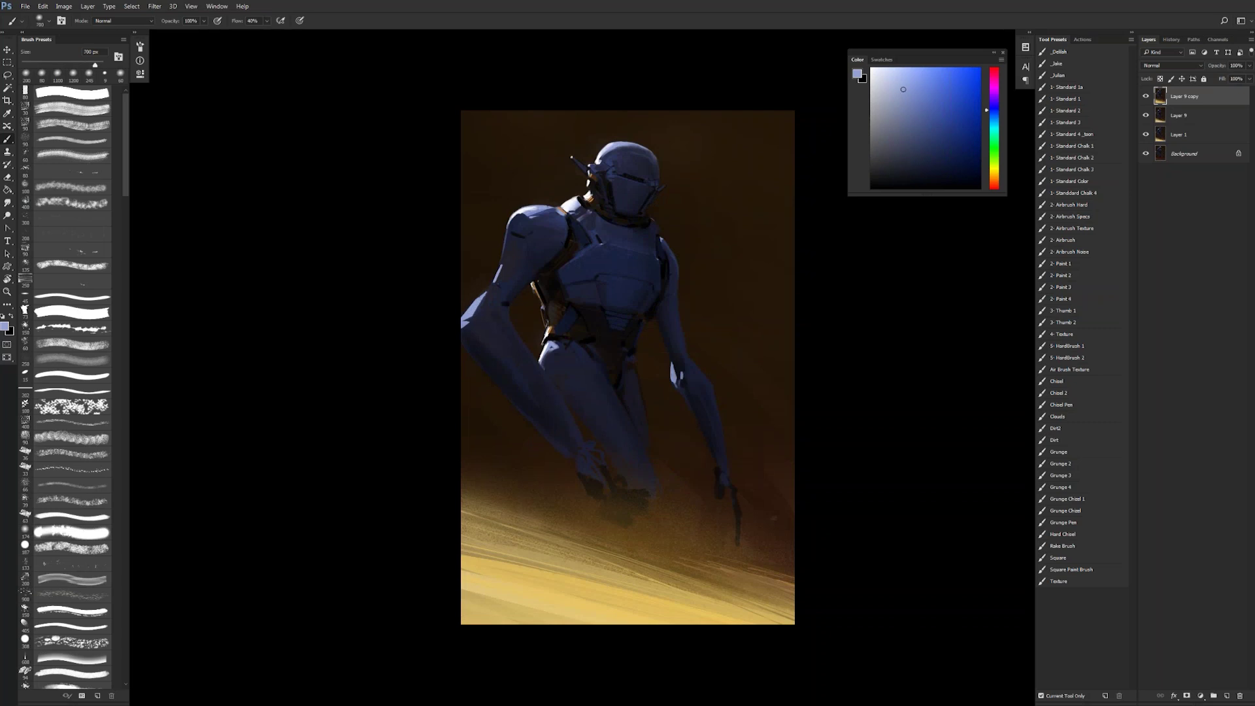
Step: Sample blue tones from the robot's helmet and set the airbrush to 90 px
left_click(633, 155, "alt")
key("bracketleft")
key("bracketleft")
key("bracketleft")
key("bracketleft")
left_click(634, 158, "alt")
key("bracketright")
key("bracketright")
key("bracketright")
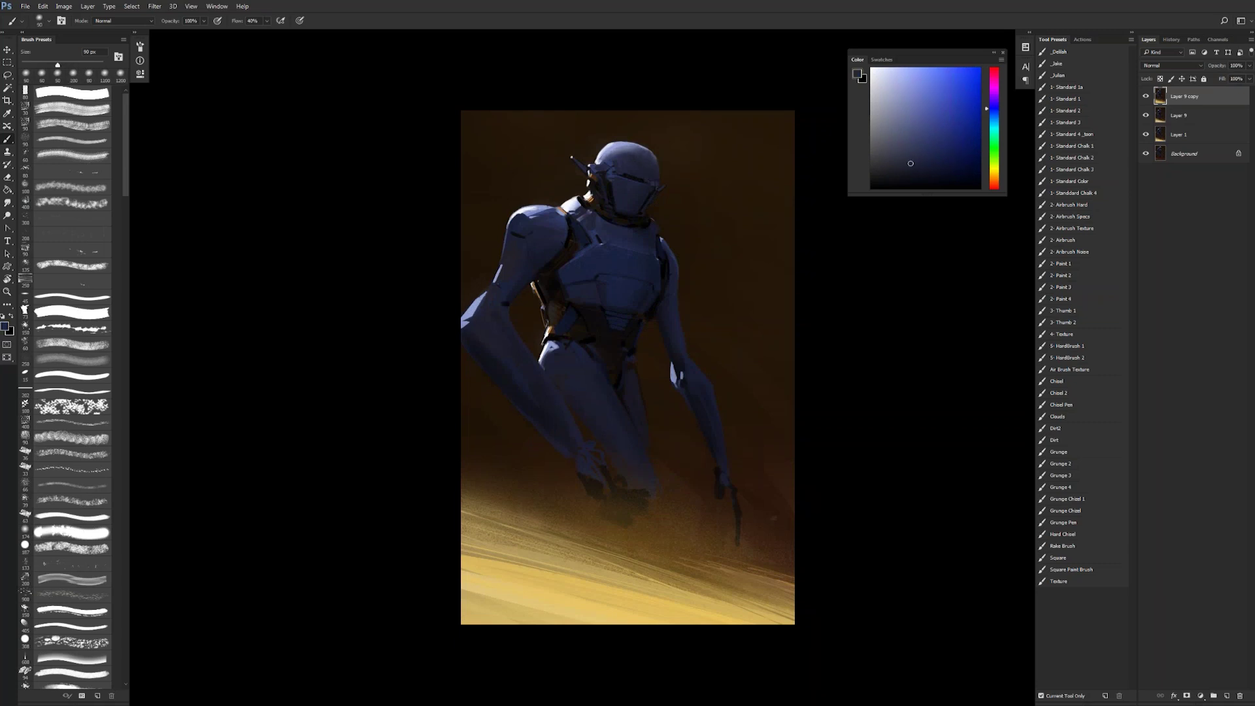
Step: Airbrush light blue along the top of the large shoulder at 125 px, checking it with the canvas mirrored and flipped back
left_click(533, 206, "alt")
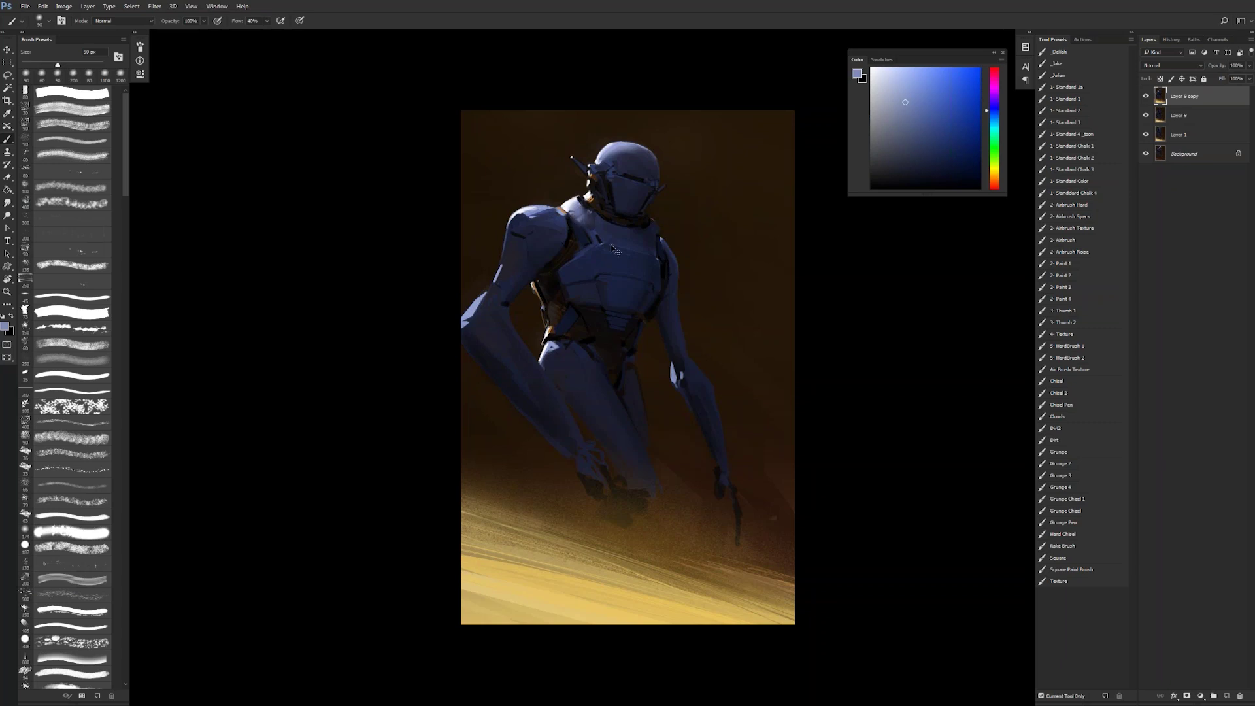
key("ctrl+shift+h")
key("bracketright")
key("bracketright")
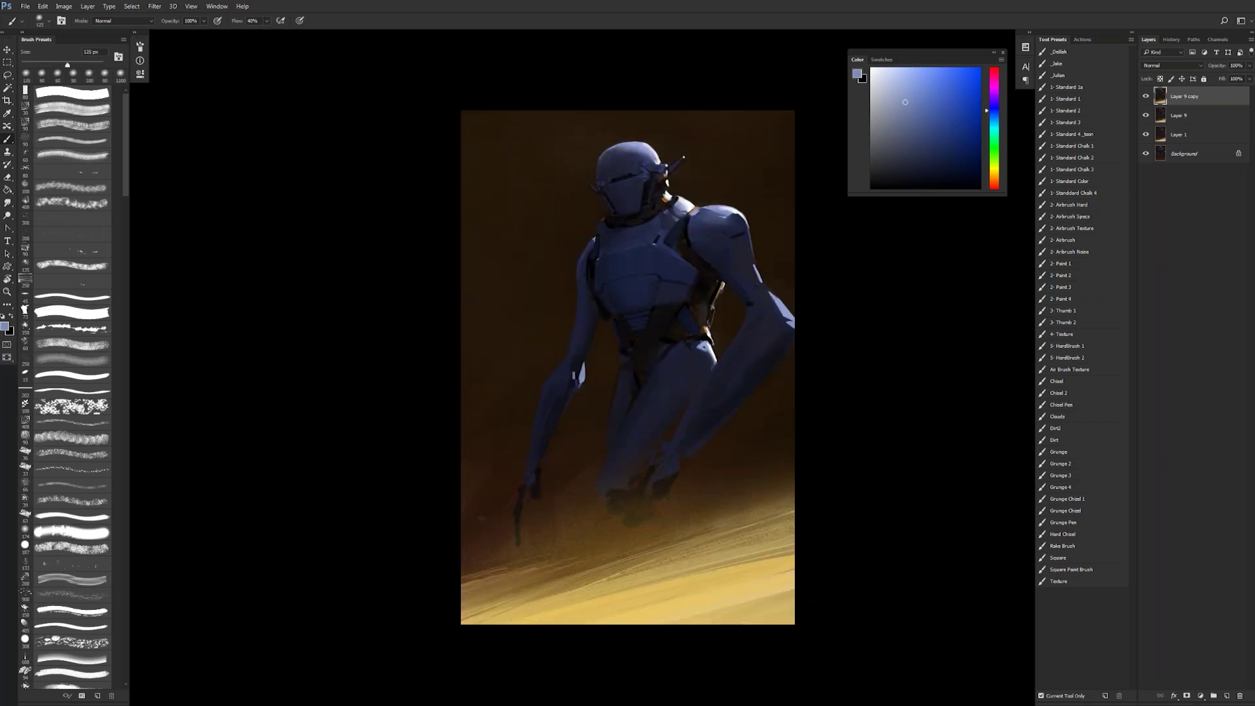
left_click_drag(703, 215, 731, 215)
left_click(718, 223, "alt")
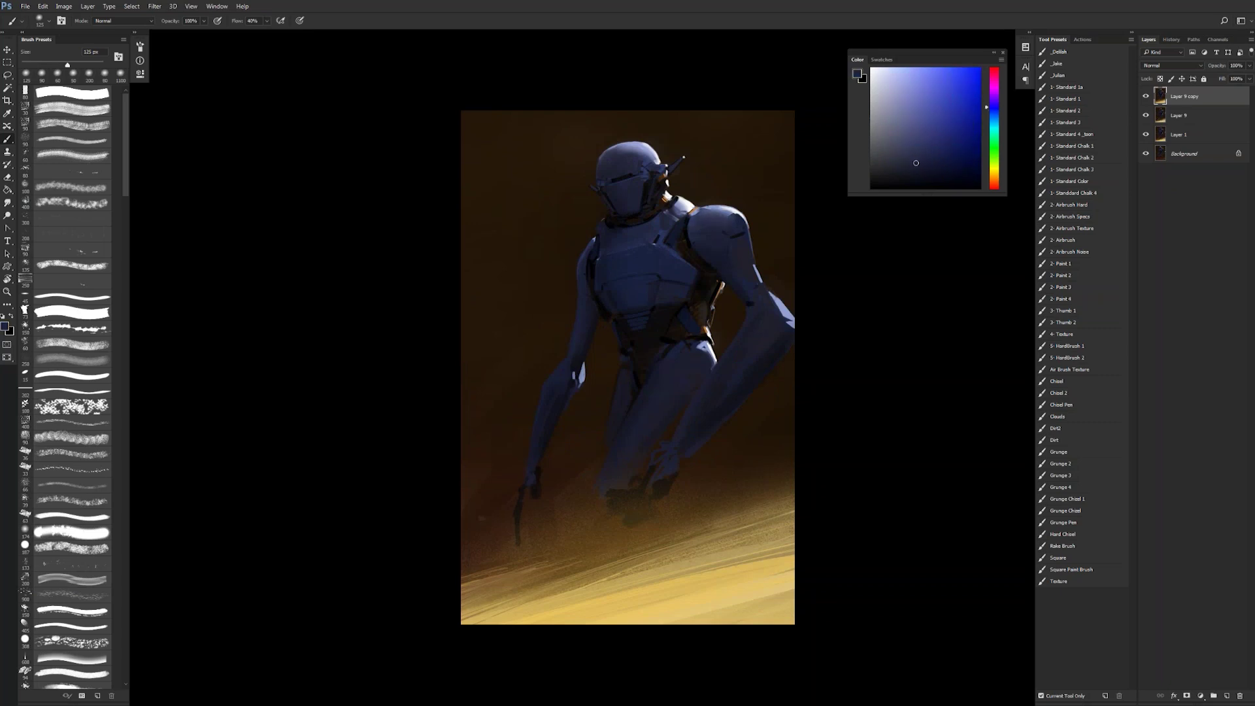
key("ctrl+shift+h")
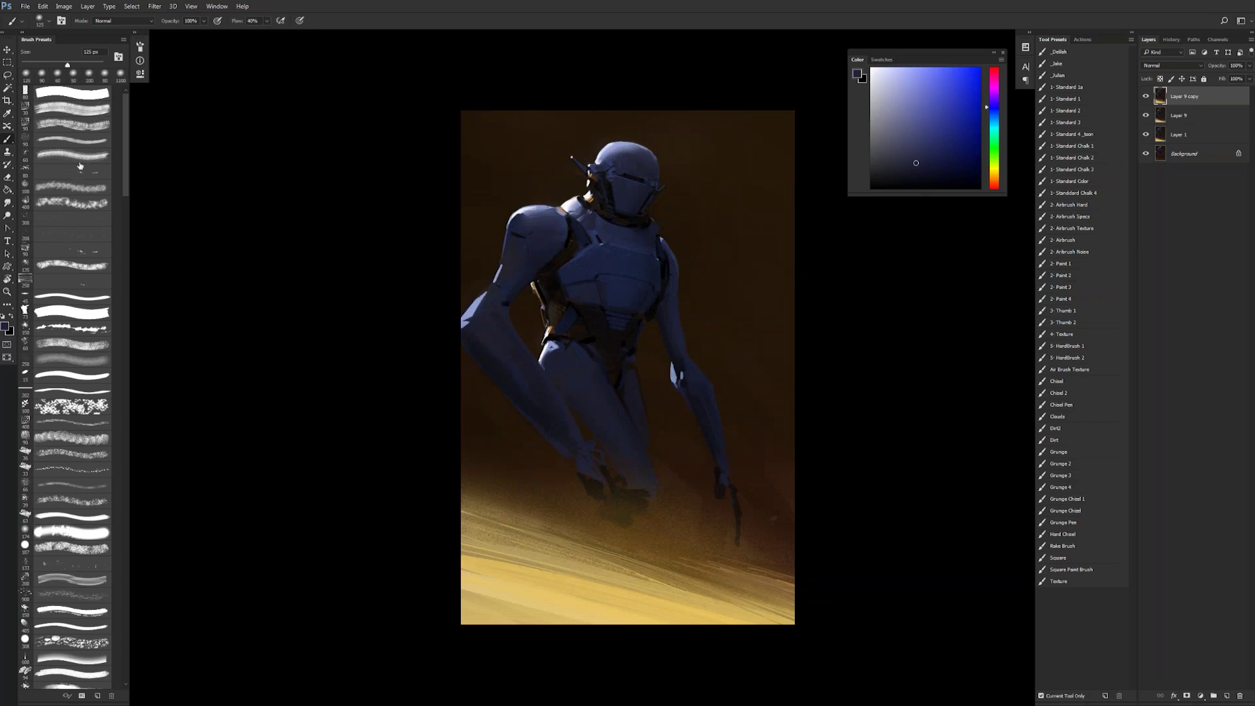
Step: Switch to the first hard-edged brush preset, shrink it for fine detail, and sample the upper arm's blue
left_click(103, 99)
left_click(523, 221, "alt")
key("bracketleft")
key("bracketleft")
key("bracketleft")
key("bracketleft")
key("bracketleft")
key("bracketleft")
key("bracketleft")
key("bracketleft")
key("bracketleft")
key("bracketleft")
key("bracketleft")
key("bracketleft")
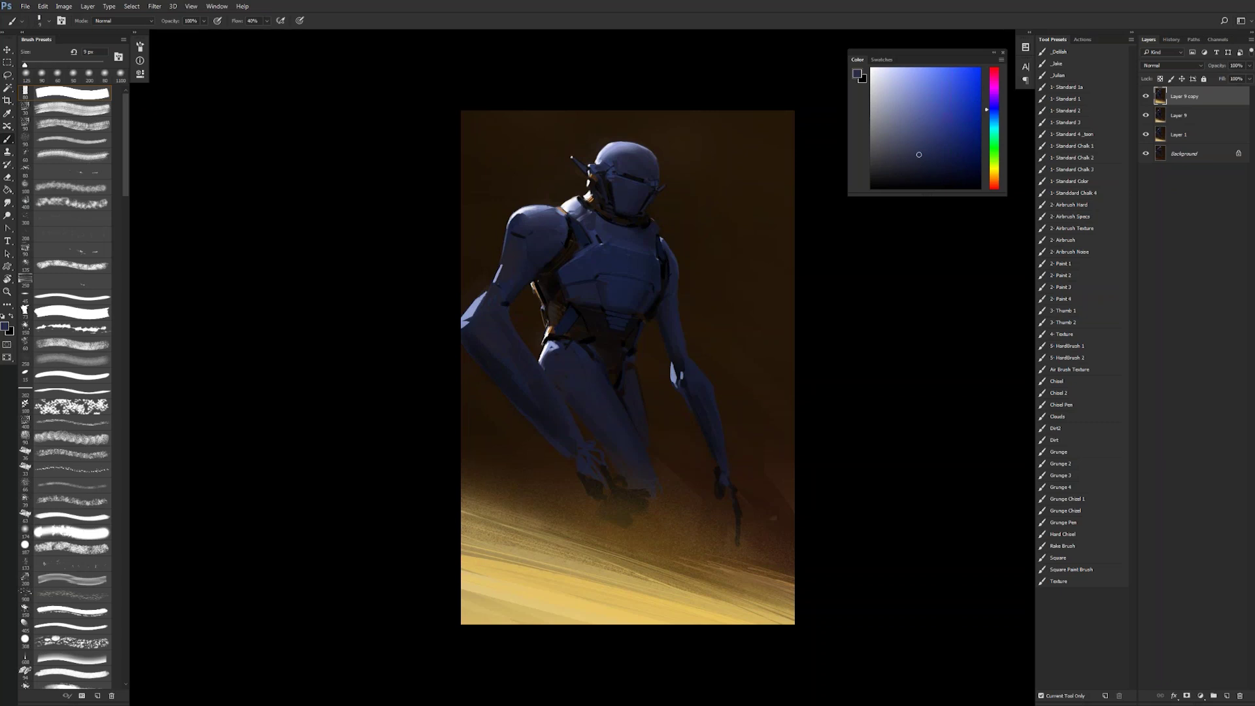
key("bracketright")
key("bracketright")
left_click(526, 225, "alt")
Step: Sample the pale highlight beside the neck, reduce the brush size, and mirror the canvas
left_click(583, 198, "alt")
key("[")
key("[")
key("ctrl+shift+h")
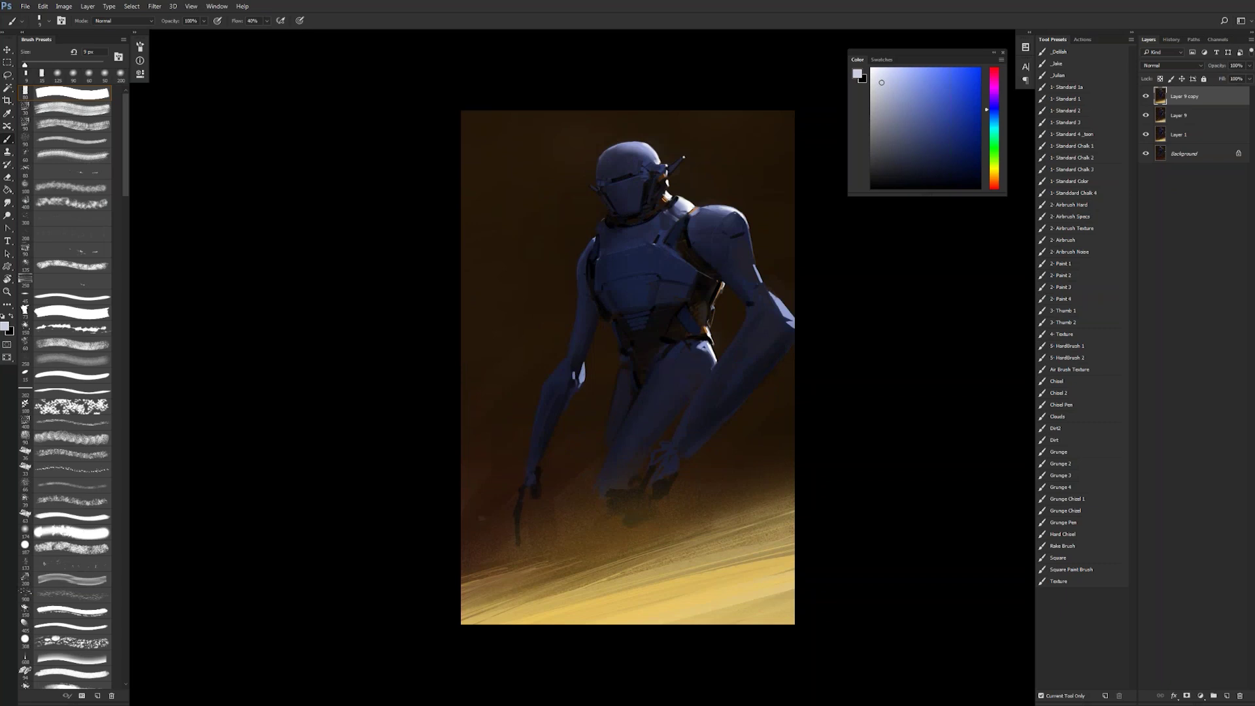
Step: Flip the canvas back and dab a dark blue sampled near the chest's side onto the torso edge with a slightly larger brush
key("h")
left_click(565, 275, "alt")
key("bracketright")
key("bracketright")
key("bracketright")
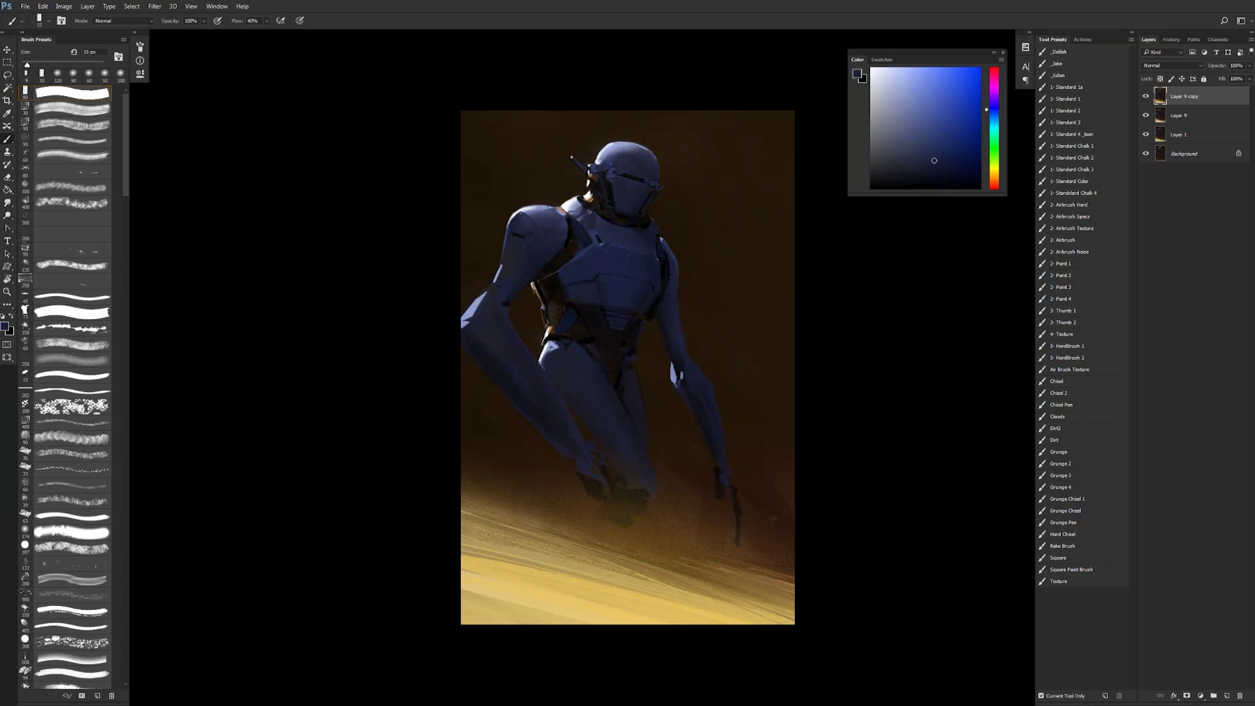
left_click(567, 283)
key("z")
left_click(644, 376, "alt")
left_click(645, 376, "alt")
left_click(644, 379)
left_click(643, 379)
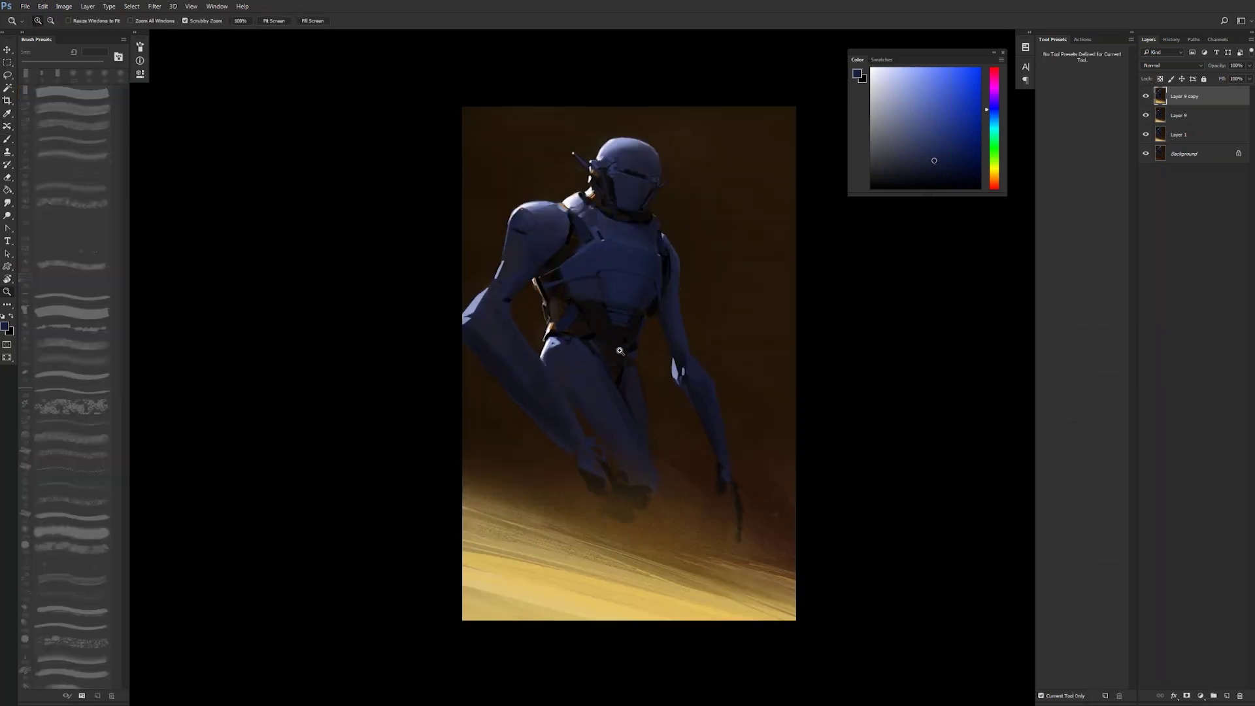
Step: Paint small white highlights along the torso's lit edge below the armpit, mirroring the canvas for one dab and flipping it back
key("b")
key("d")
key("x")
key("bracketleft")
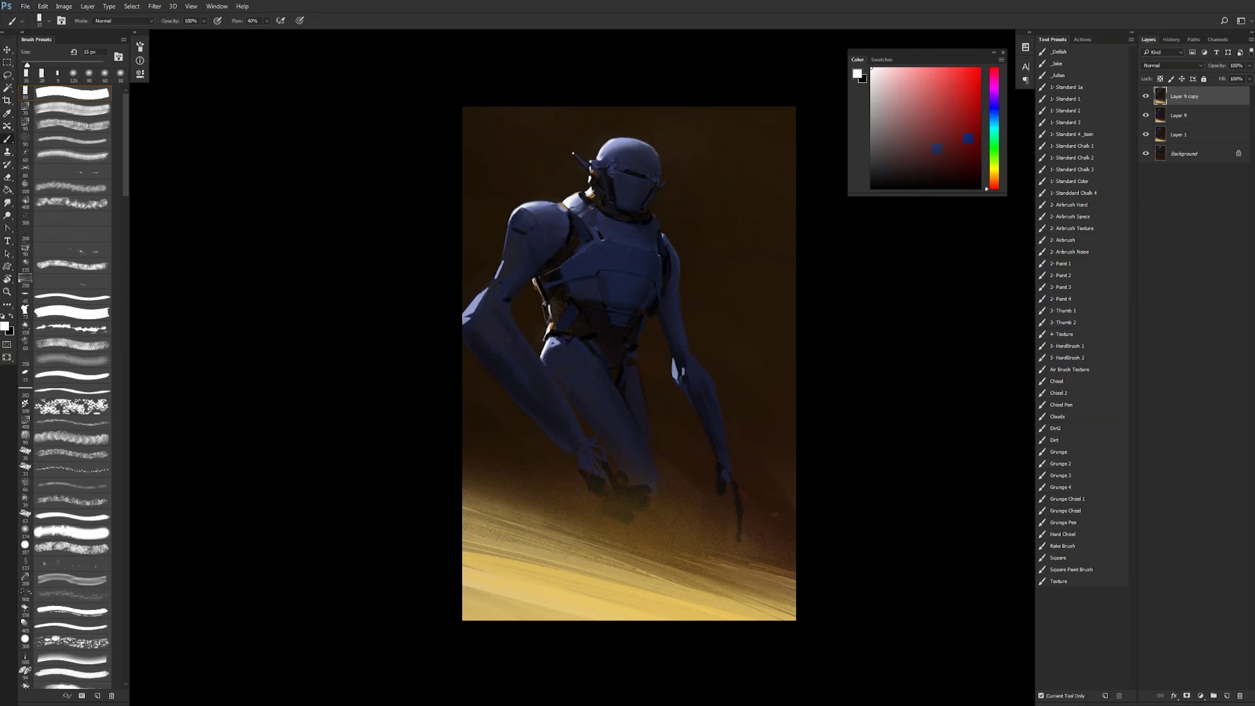
key("bracketleft")
left_click_drag(554, 322, 550, 314)
left_click_drag(538, 287, 543, 294)
key("ctrl+shift+h")
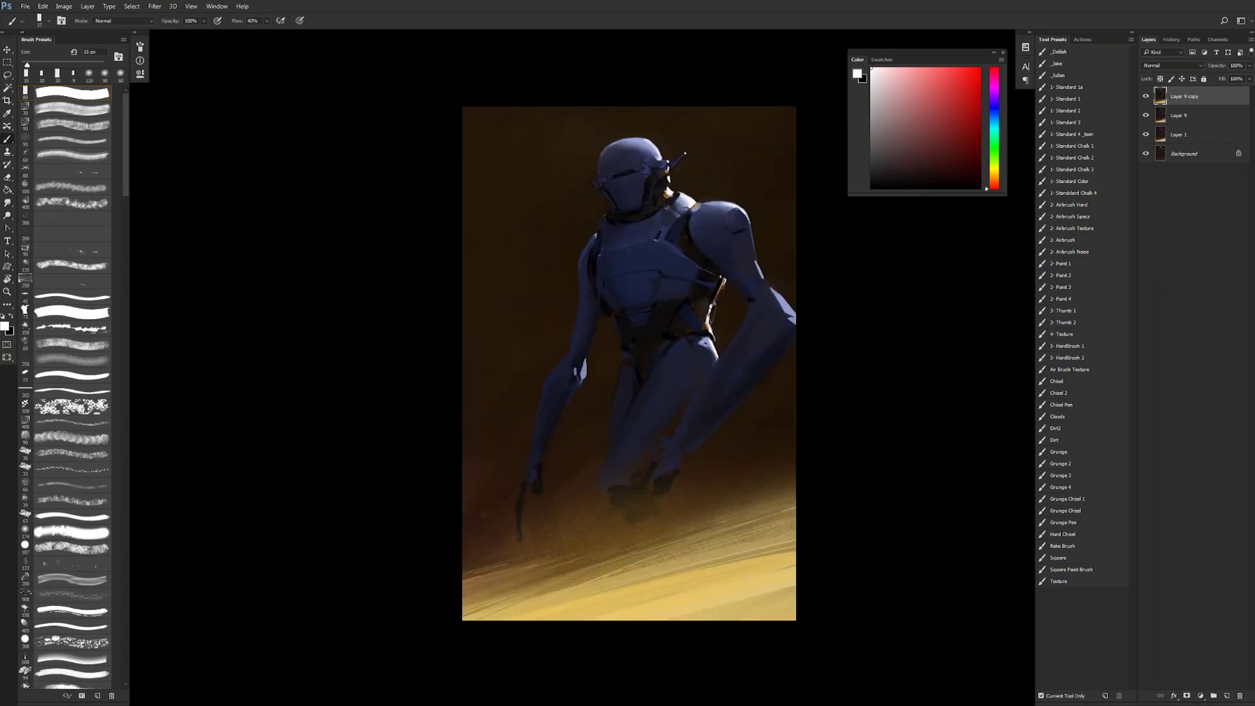
left_click_drag(718, 278, 720, 280)
key("ctrl+shift+h")
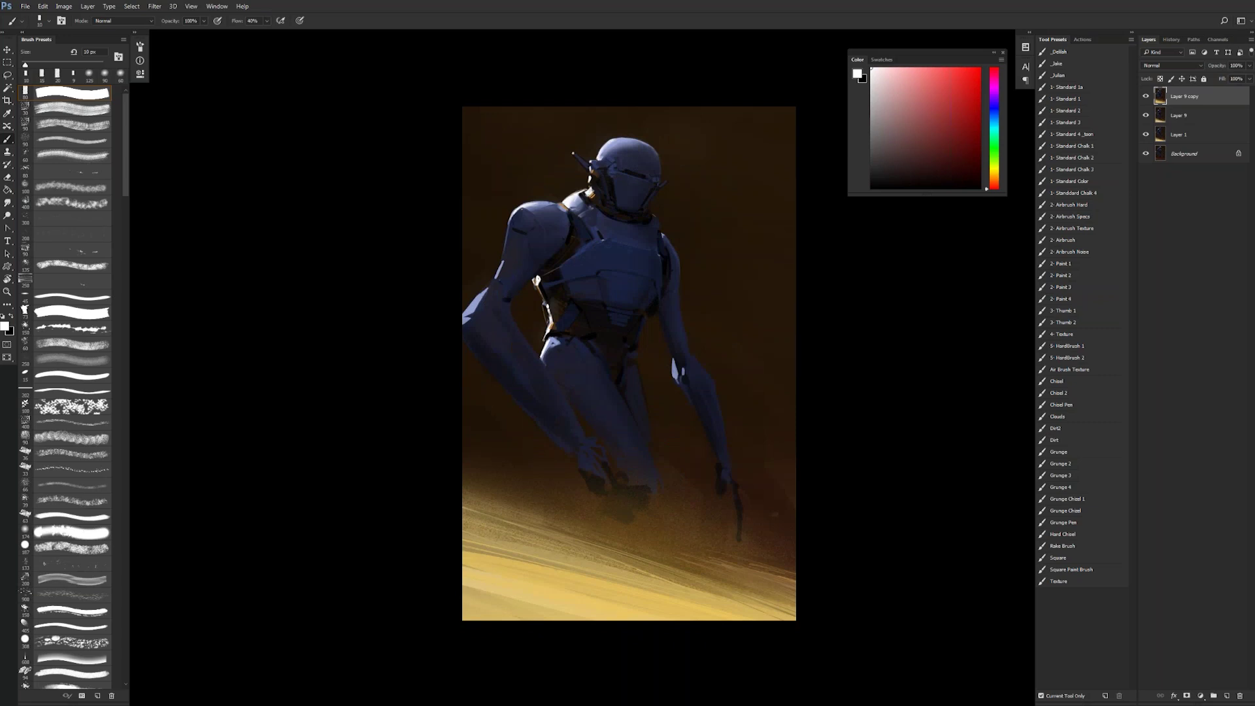
Step: Sample the colours beside the neck and paint a small 10 px stroke between the shoulder and the back of the helmet
left_click(572, 196, "alt")
left_click(575, 194, "alt")
left_click_drag(578, 190, 594, 189)
left_click(584, 185, "alt")
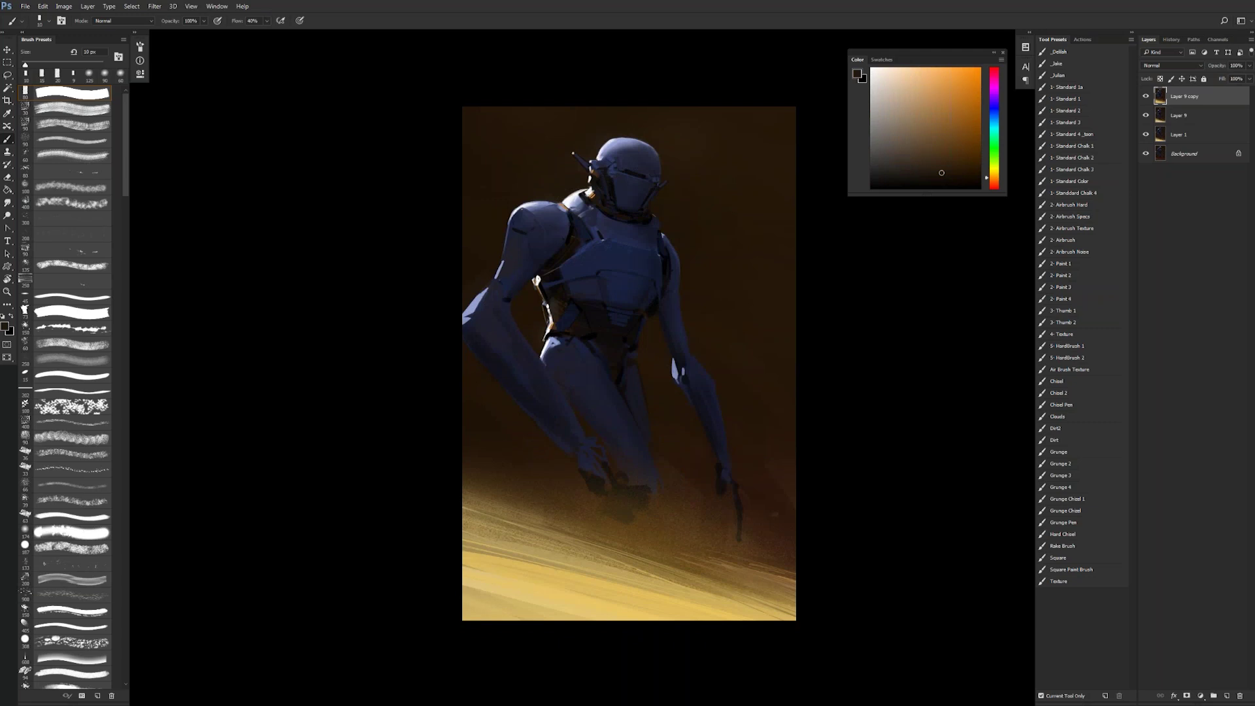
Step: Mirror the canvas and dab the sampled dark background brown beside the helmet with a 20 px brush
left_click_drag(637, 379, 655, 402)
key("F2")
left_click(611, 189, "alt")
key("bracketright")
left_click_drag(611, 194, 613, 195)
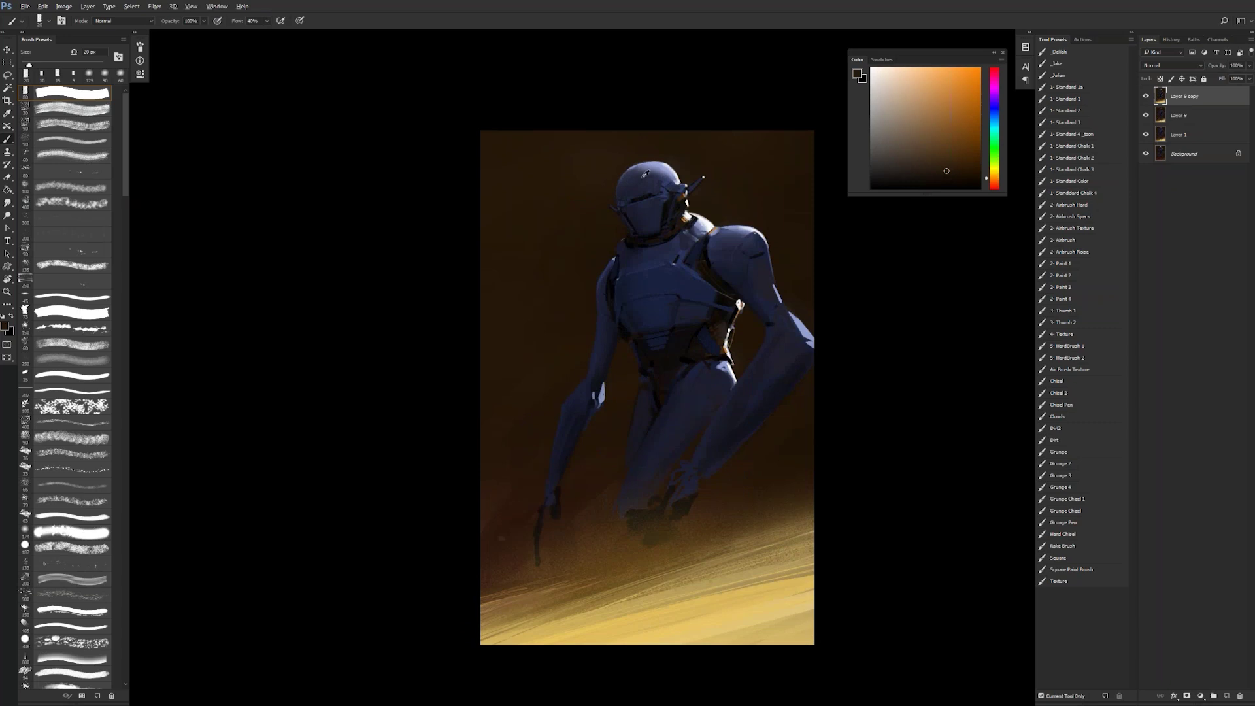
Step: Sample the helmet's dark blue, shift it to a pale greyish blue, and flip the canvas back
left_click(645, 174, "alt")
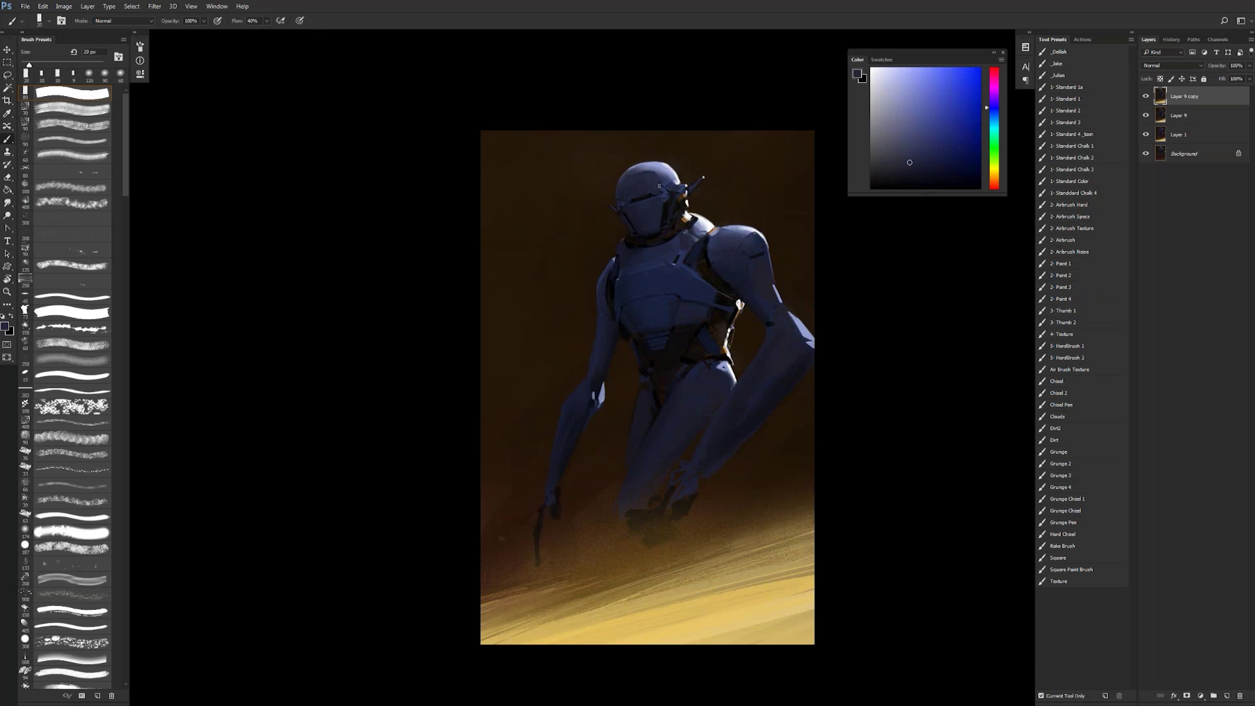
left_click(910, 132)
left_click(914, 159)
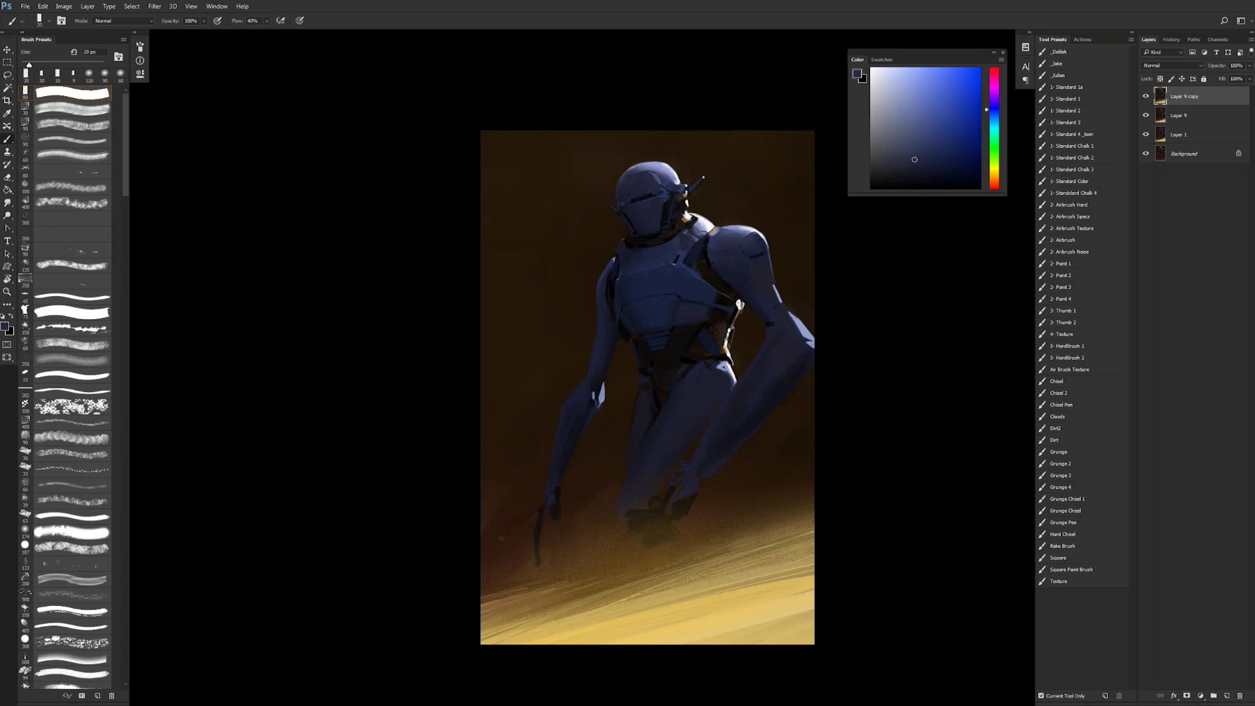
left_click(917, 157)
left_click(901, 107)
key("ctrl+shift+h")
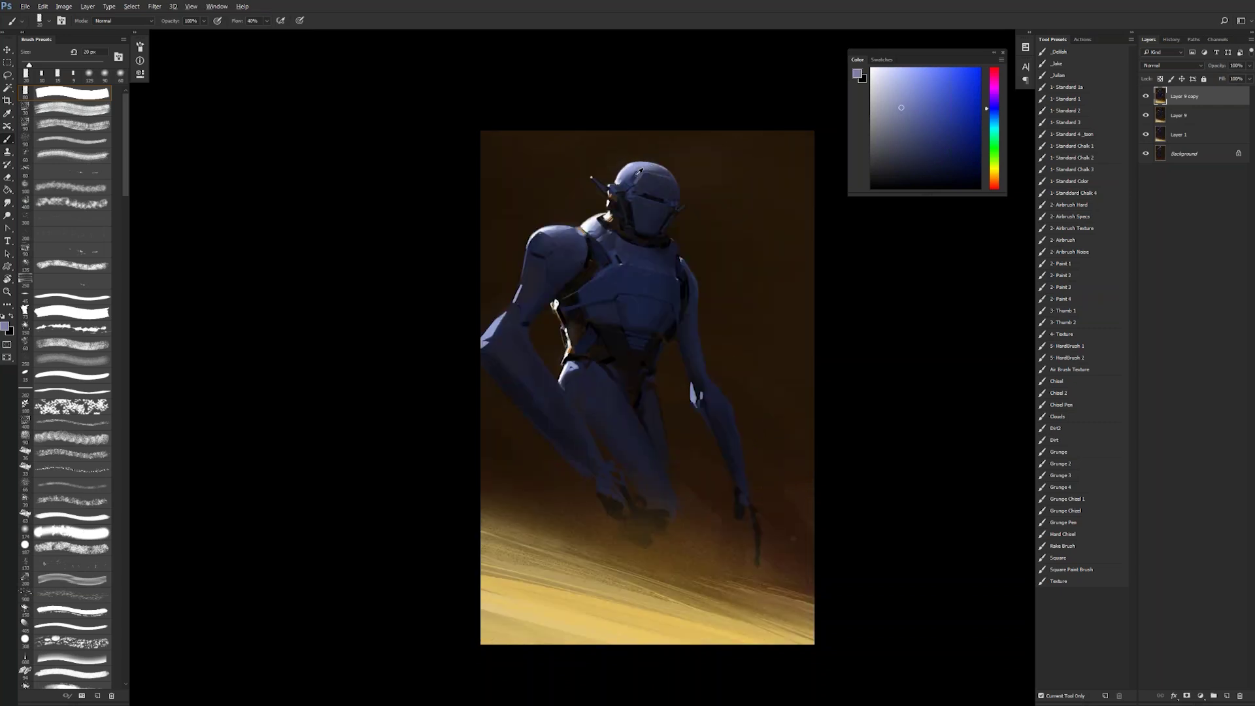
Step: Paint small panel details on the helmet's forehead and side with sampled blues, finishing with a 20 px brush and a sampled near-black
left_click(623, 171, "alt")
key("bracketleft")
left_click_drag(639, 177, 640, 185)
left_click_drag(626, 191, 629, 187)
left_click(633, 189, "alt")
left_click_drag(629, 187, 628, 191)
left_click(629, 191, "alt")
key("bracketright")
left_click(679, 206, "alt")
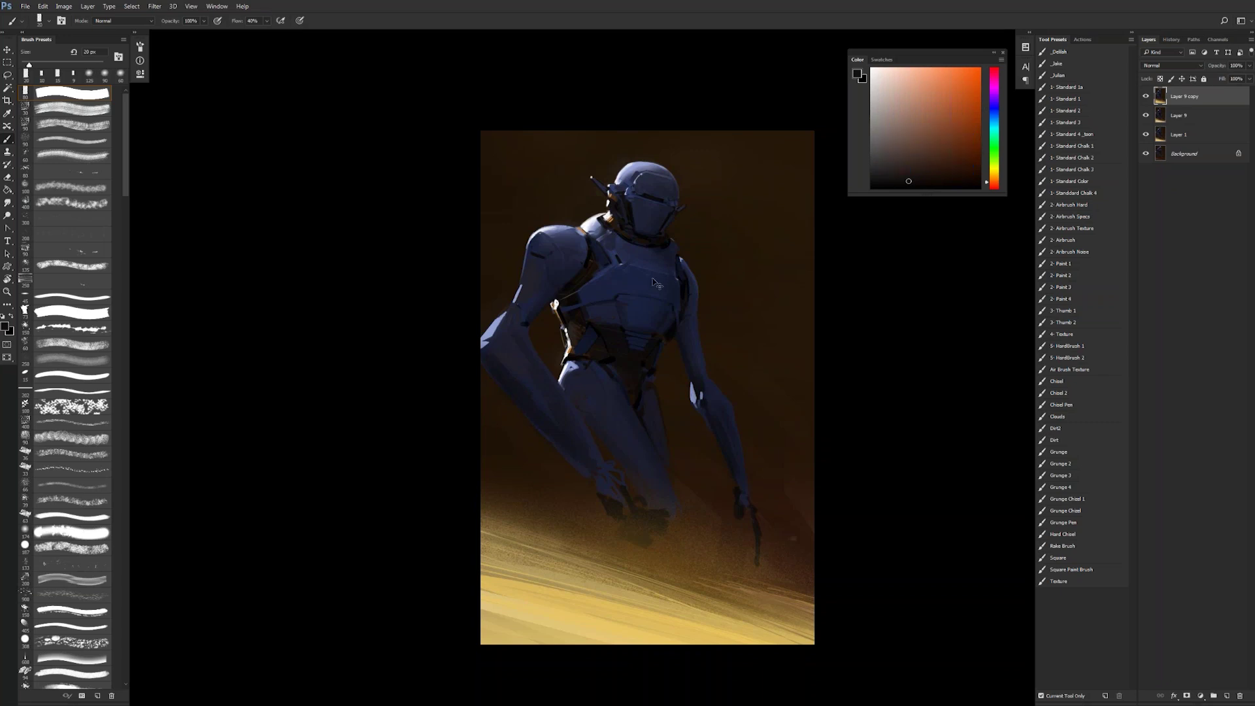
Step: Try fine black details on the helmet with a smaller brush and the canvas mirrored, and undo the last changes
key("ctrl+shift+h")
key("d")
key("bracketleft")
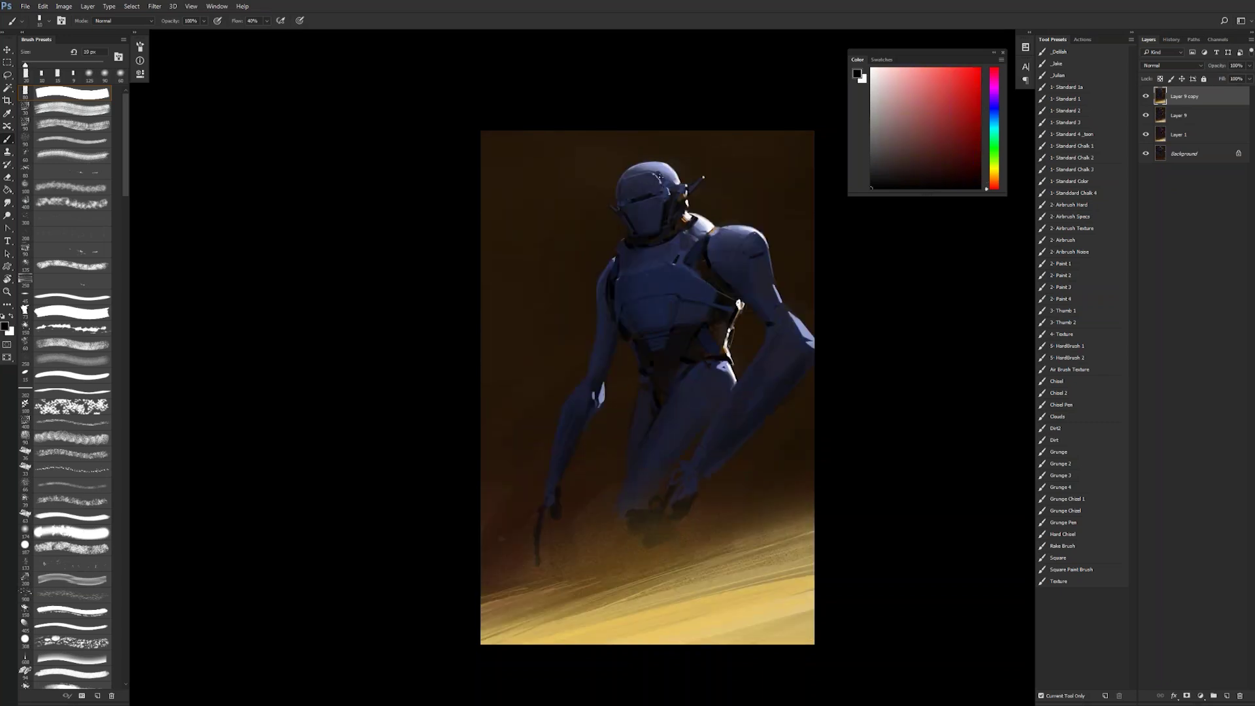
key("bracketright")
key("bracketleft")
key("bracketleft")
key("ctrl+z")
key("ctrl+z")
key("ctrl+z")
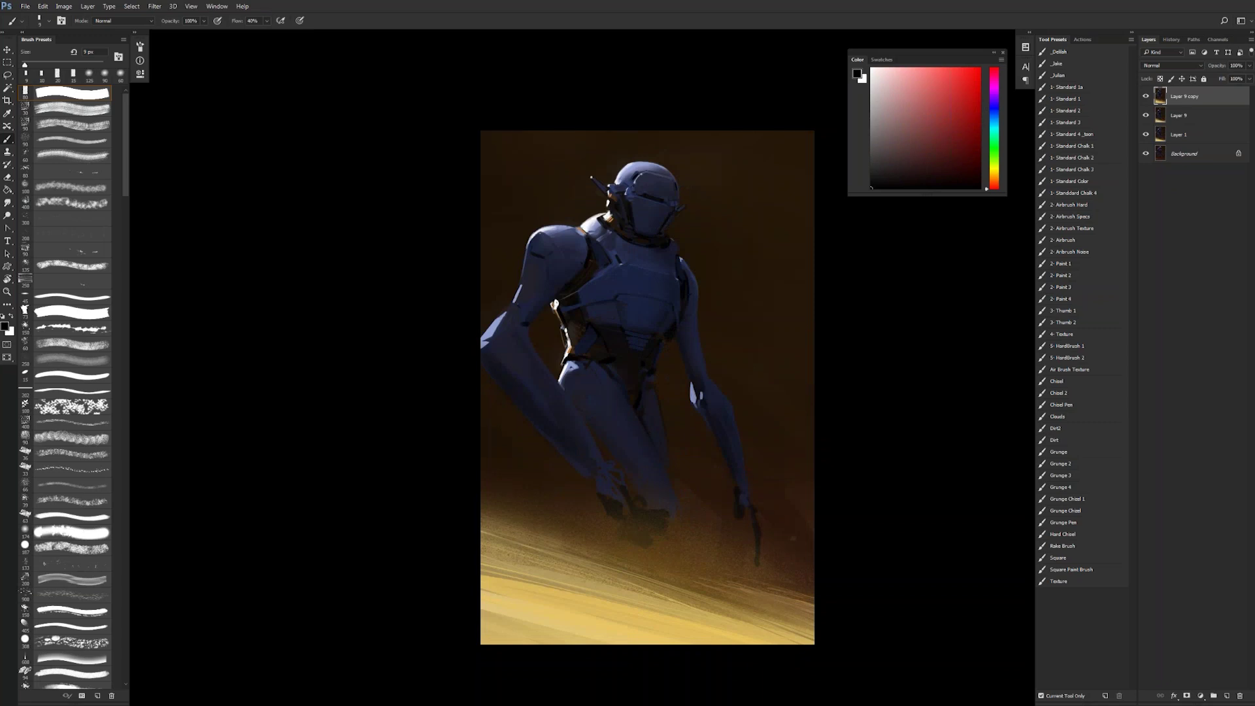
Step: Sample the orange accent beside the helmet, check the canvas mirrored, and reset the brush to black at 15 px
left_click(611, 191, "alt")
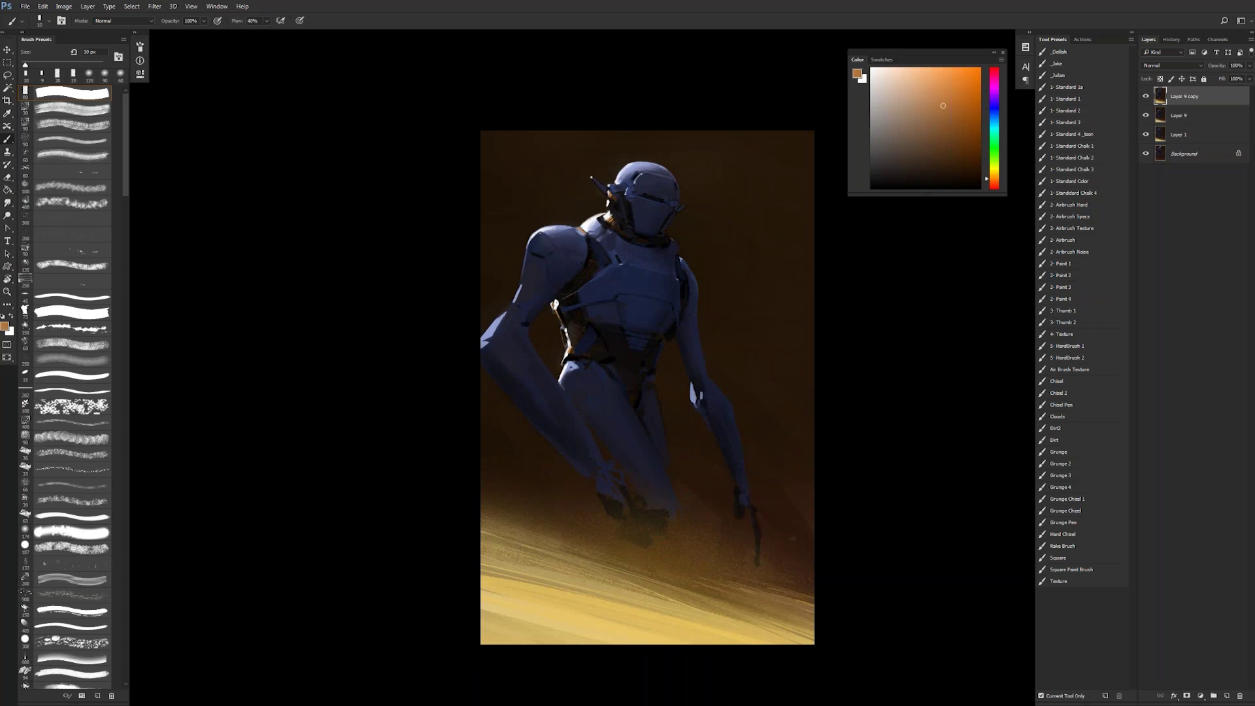
key("ctrl+shift+h")
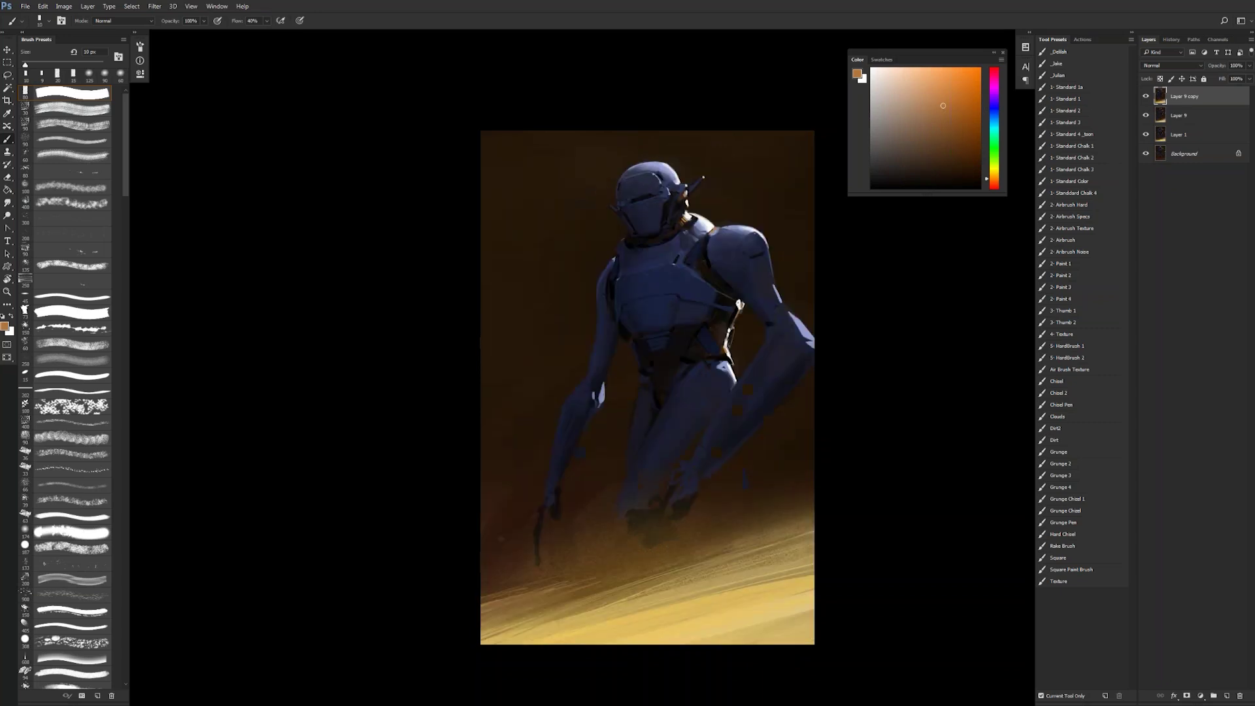
key("d")
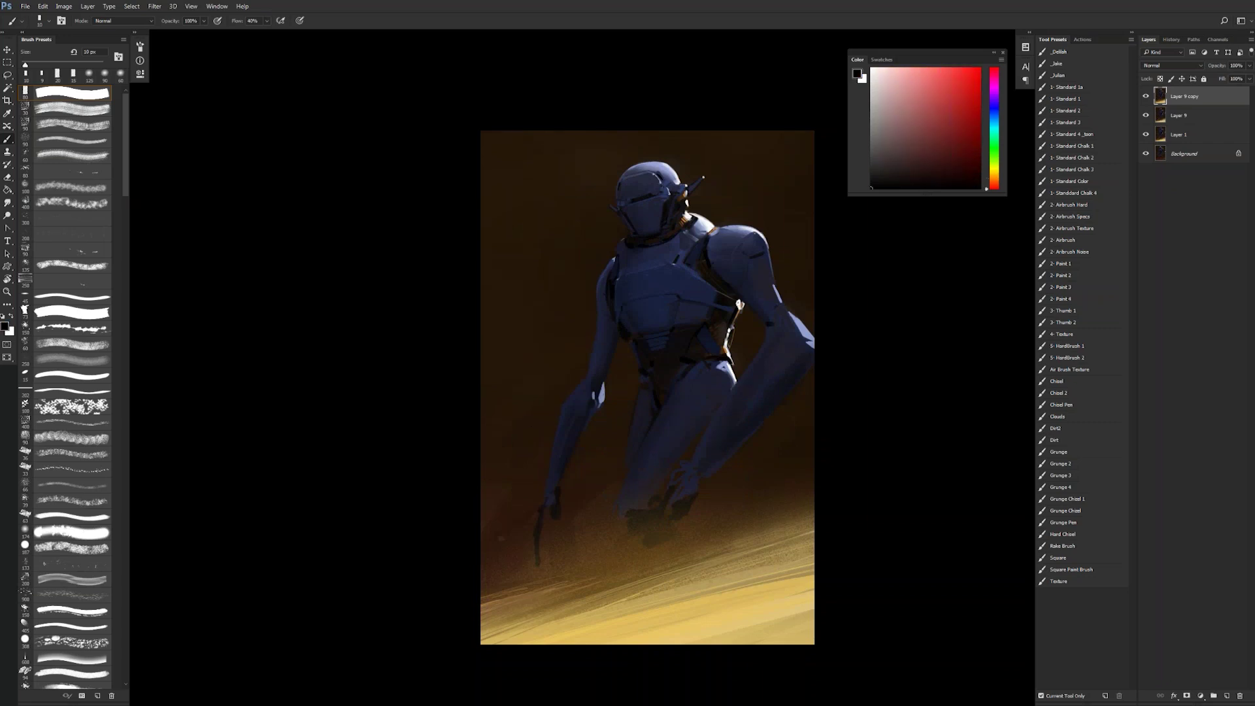
key("bracketright")
key("h")
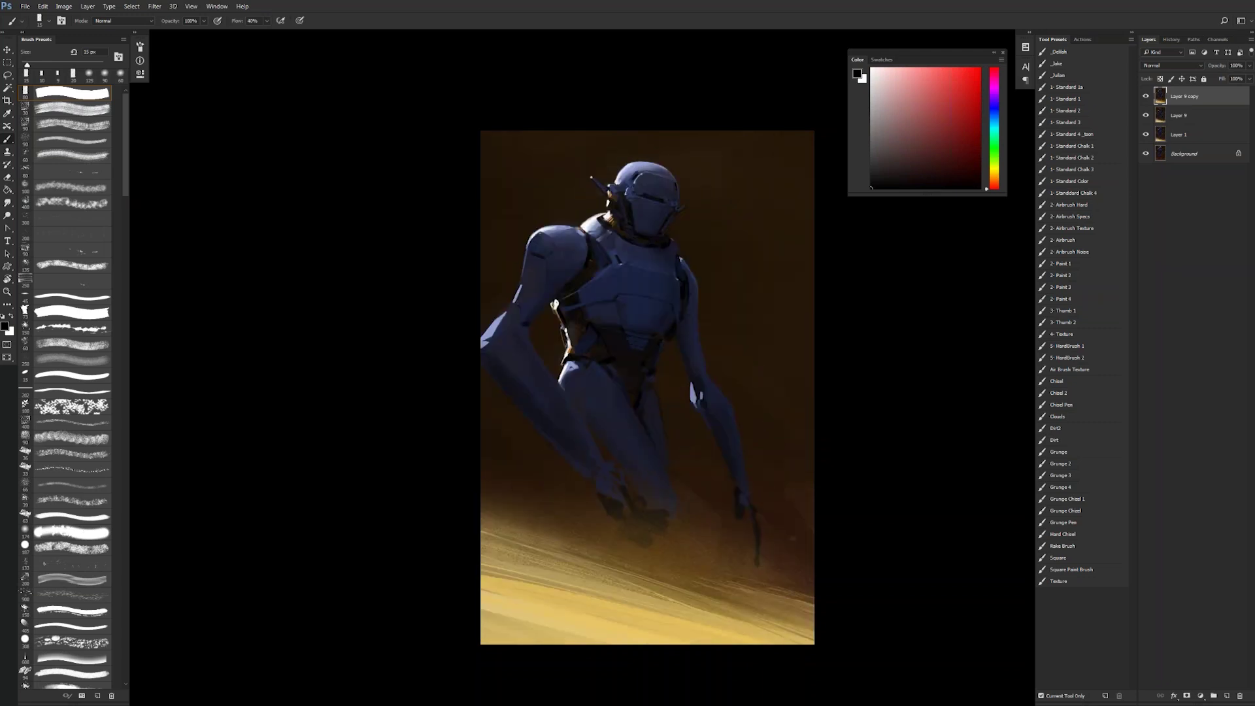
Step: Examine the helmet and upper body close up and the whole figure at reduced size
key("z")
left_click(641, 187)
key("b")
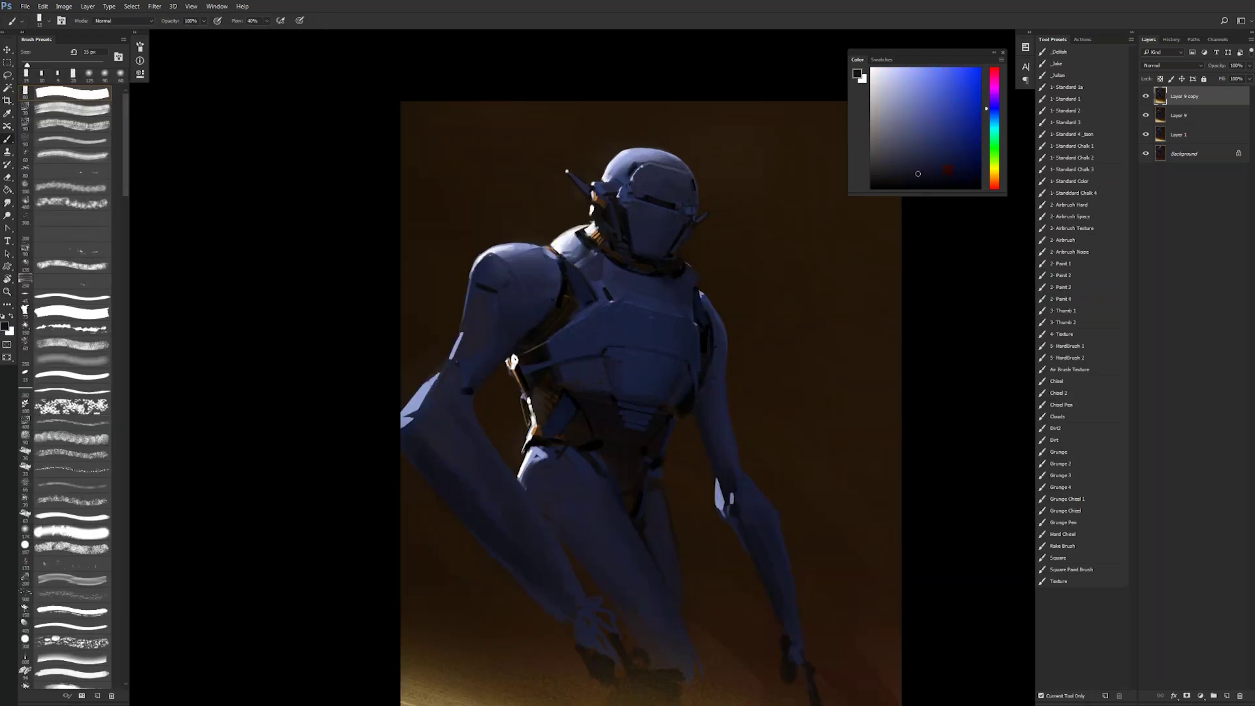
key("z")
left_click(682, 275, "alt")
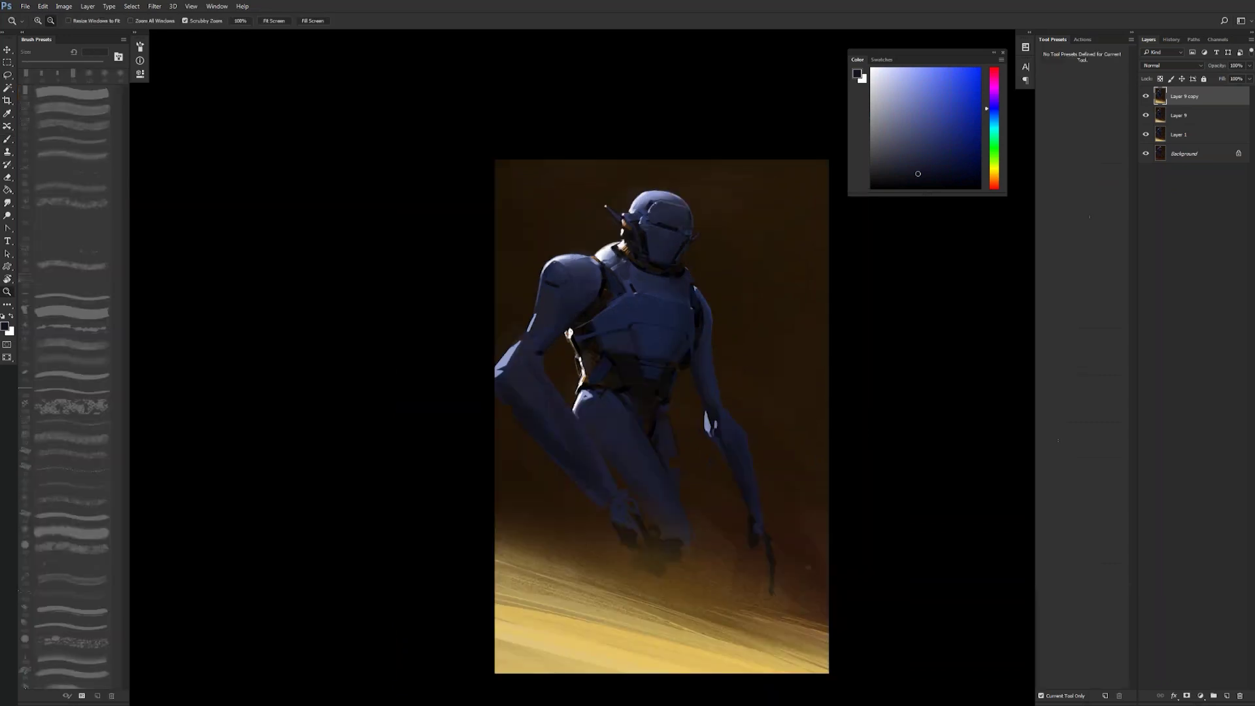
left_click(683, 275, "alt")
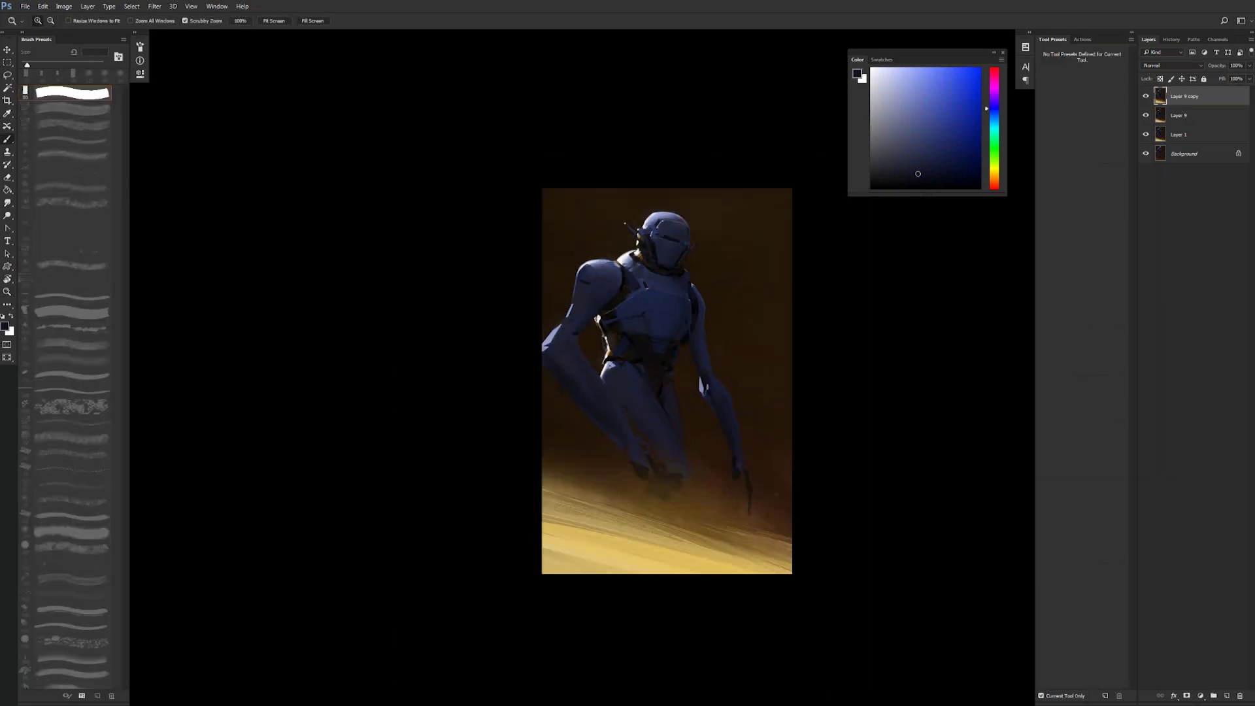
left_click(659, 328)
left_click(661, 325)
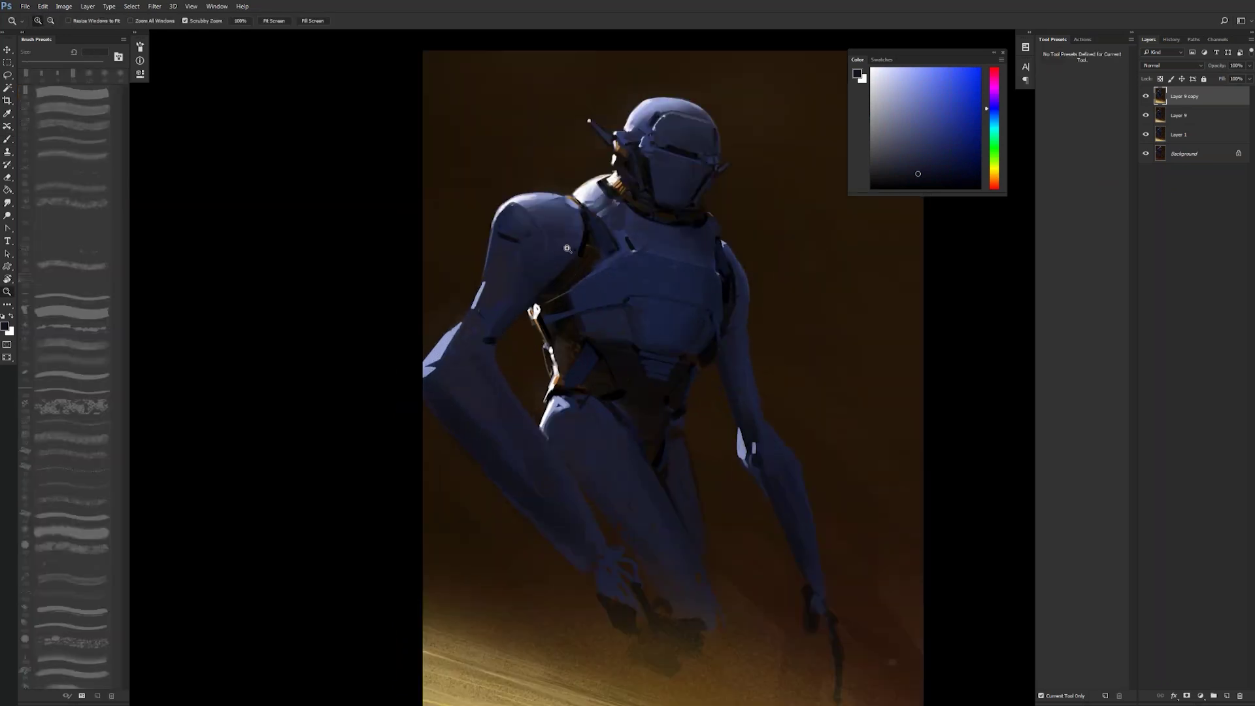
Step: Sample the dark tone in the gap beside the large shoulder and adjust it to a dark orange-brown brush colour
key("b")
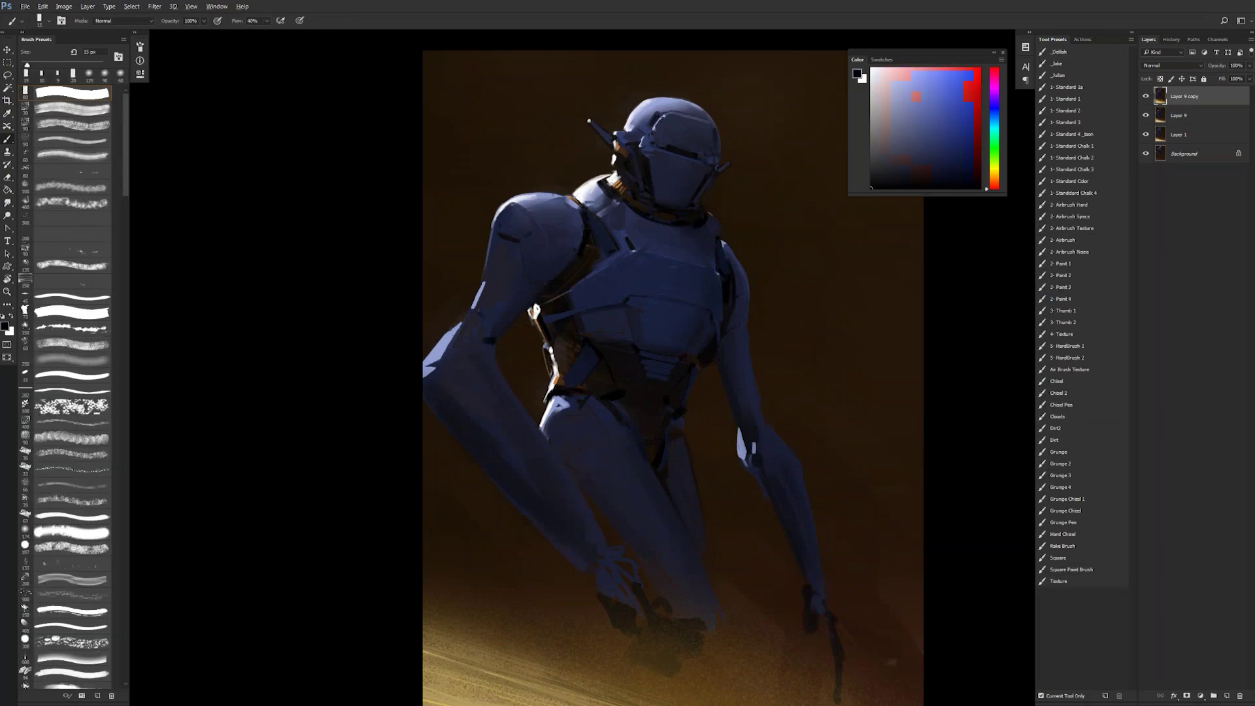
left_click(993, 168)
left_click(588, 246, "alt")
left_click(954, 174)
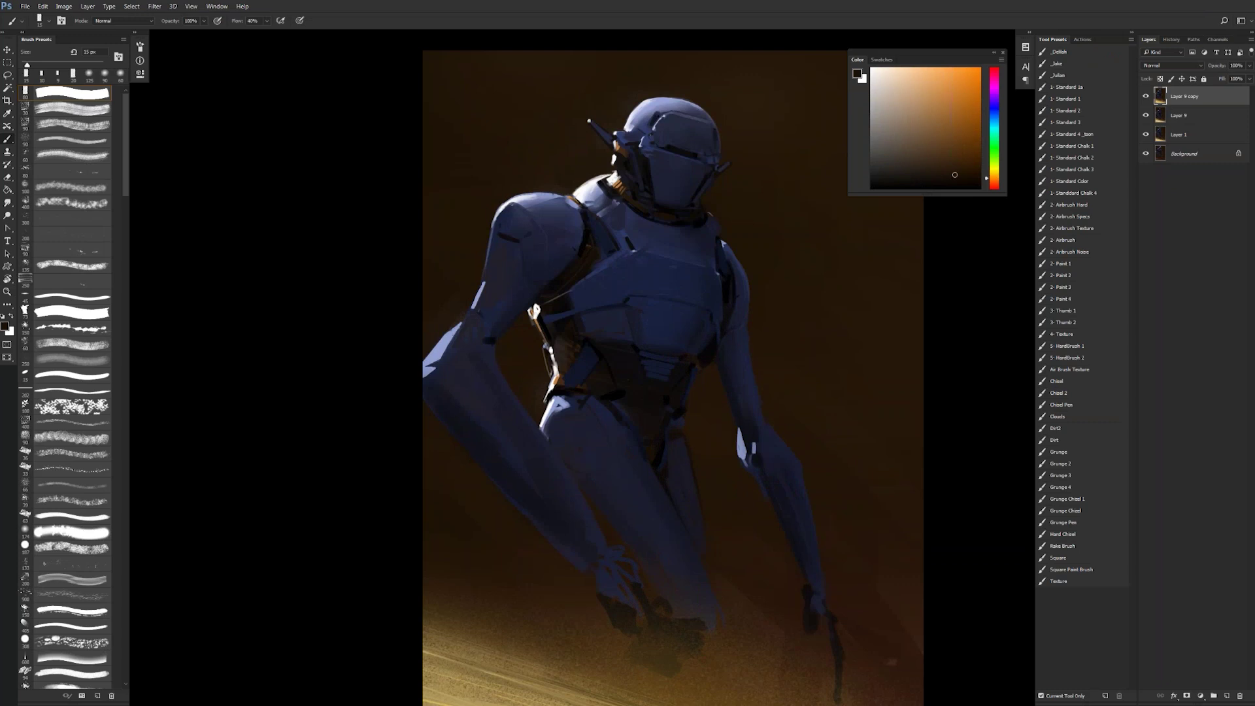
Step: Touch up the neck's base and the helmet's rear edge with short strokes of orange sampled beside the shoulder
left_click_drag(616, 314, 638, 351)
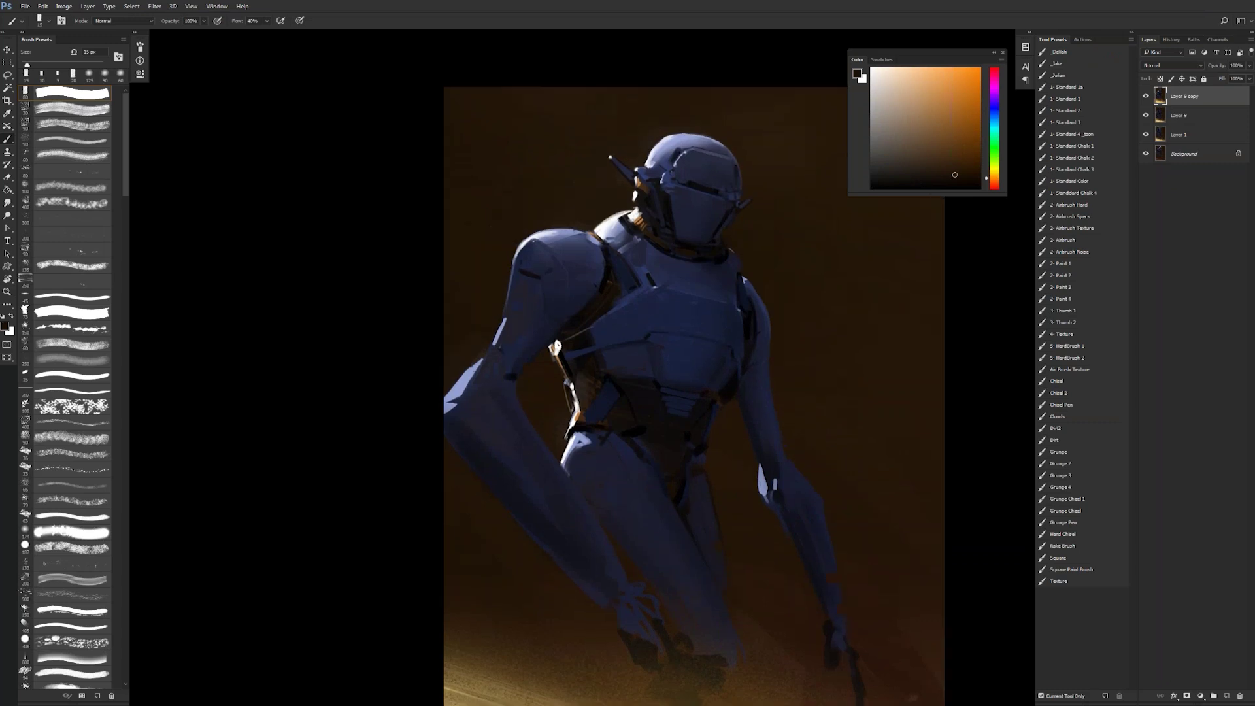
left_click(593, 230, "alt")
left_click_drag(596, 239, 591, 233)
left_click_drag(637, 189, 646, 184)
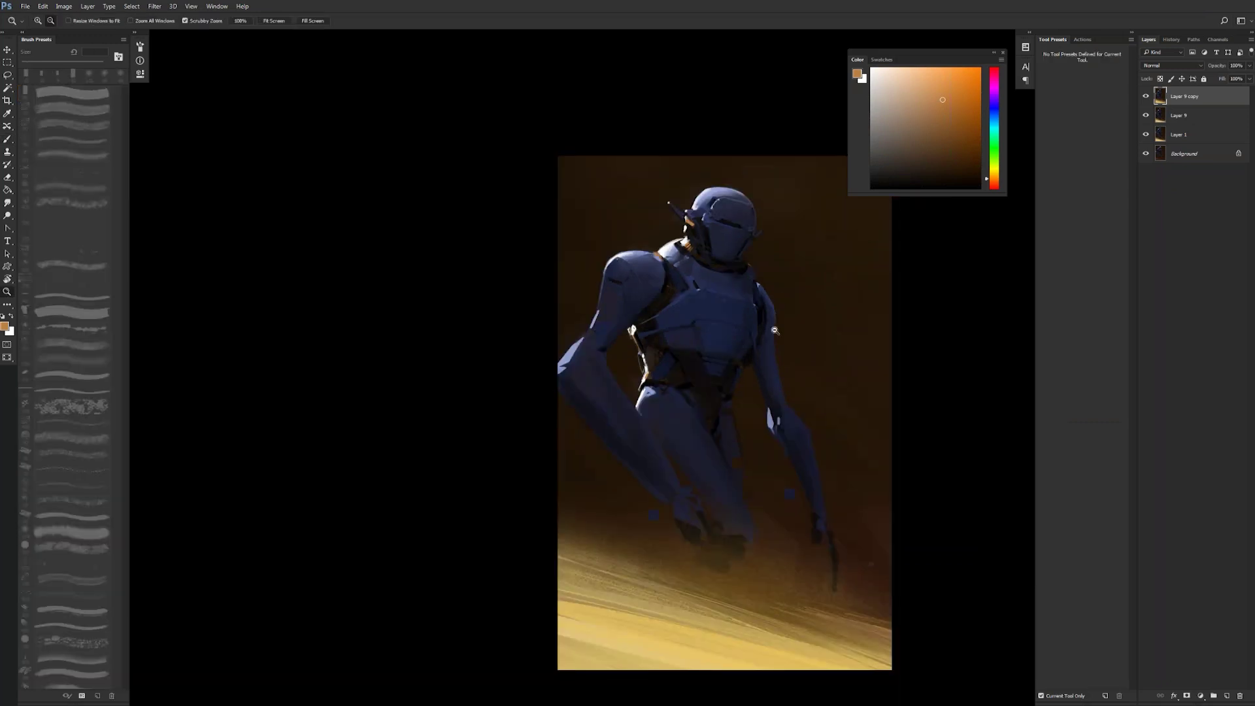
Step: Examine the figure mirrored close up and at reduced size, and flip the canvas back
key("F2")
key("b")
left_click(763, 373)
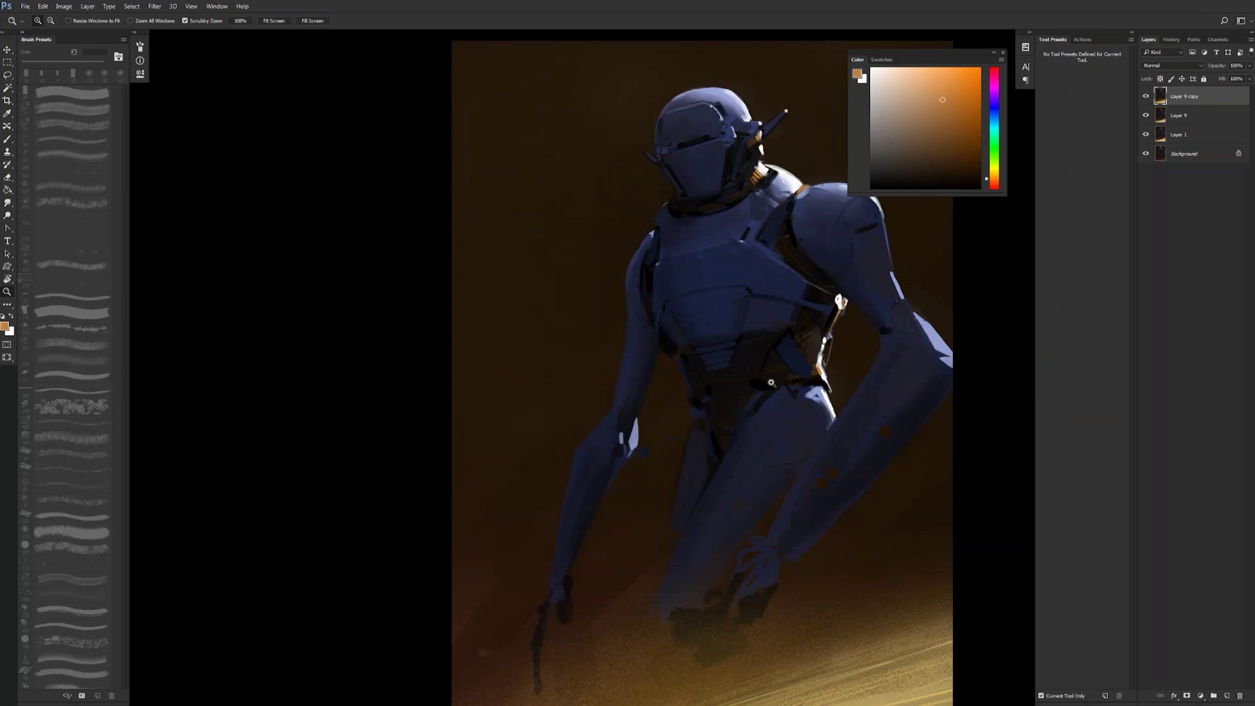
key("b")
key("d")
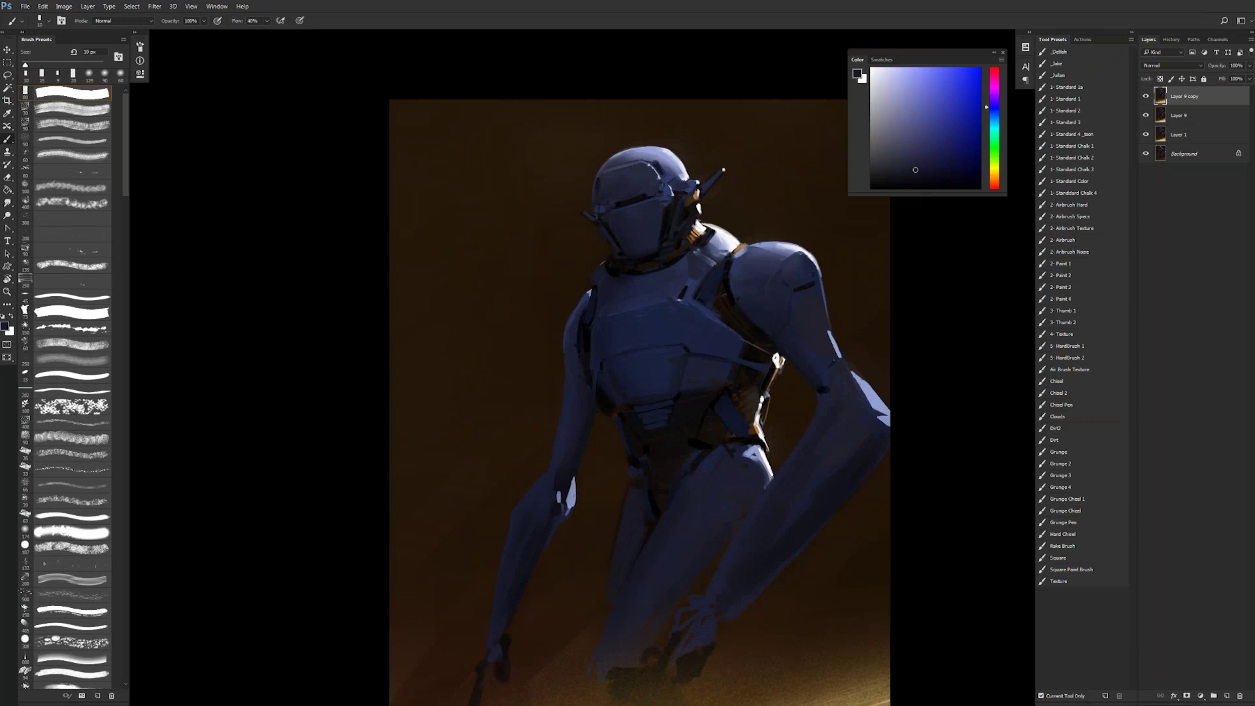
key("z")
left_click(664, 434, "alt")
left_click(664, 434, "alt")
key("F2")
left_click_drag(670, 471, 664, 363)
key("b")
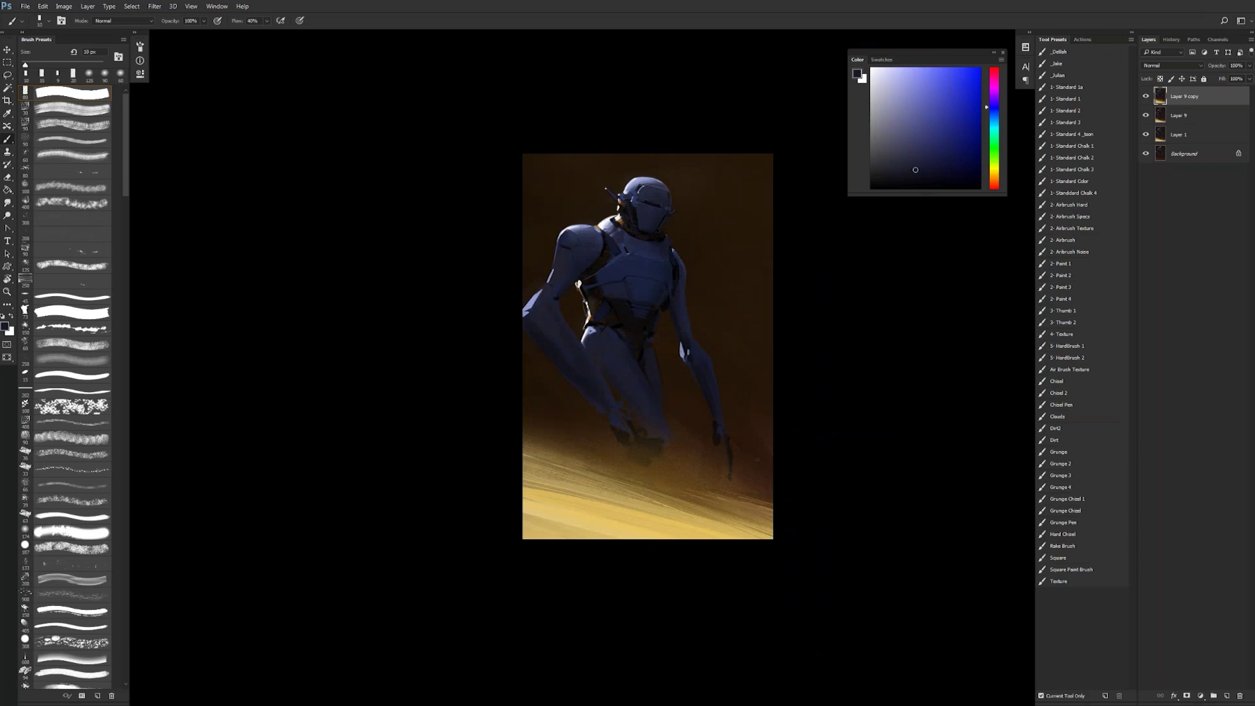
Step: Reset the brush colour to black and enlarge the brush to 35 px for work around the large arm
key("bracketright")
key("d")
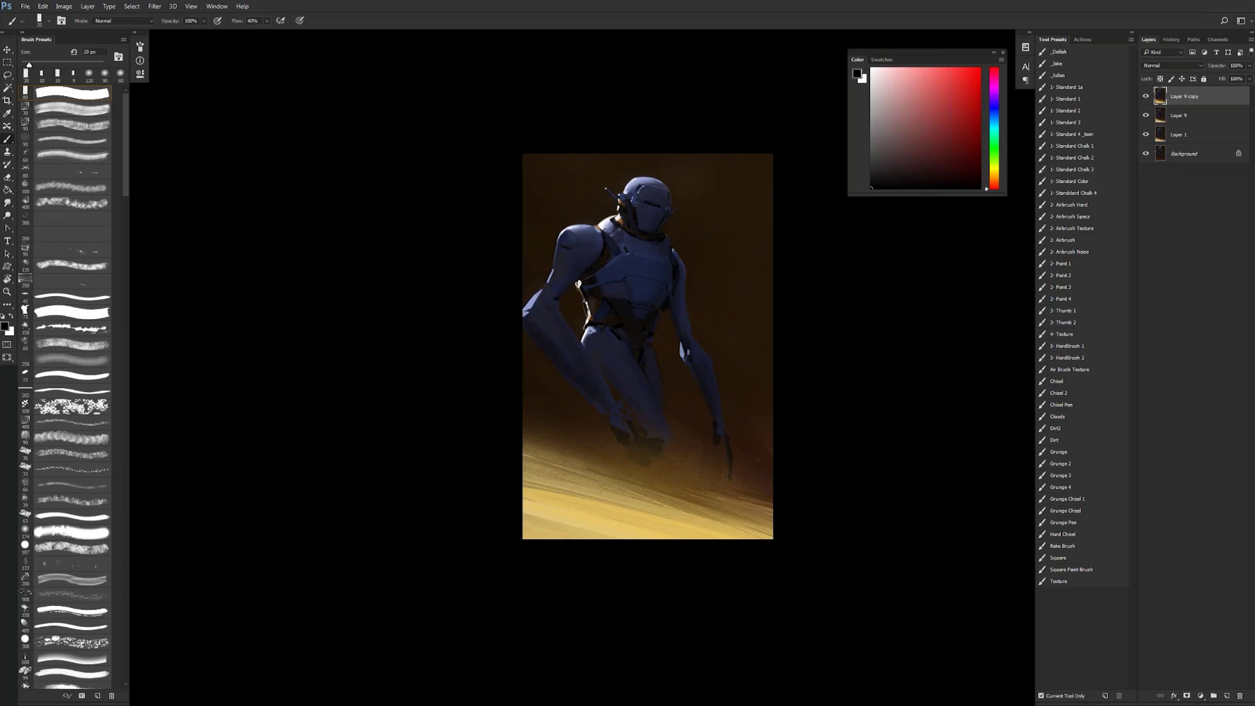
key("z")
left_click(558, 289)
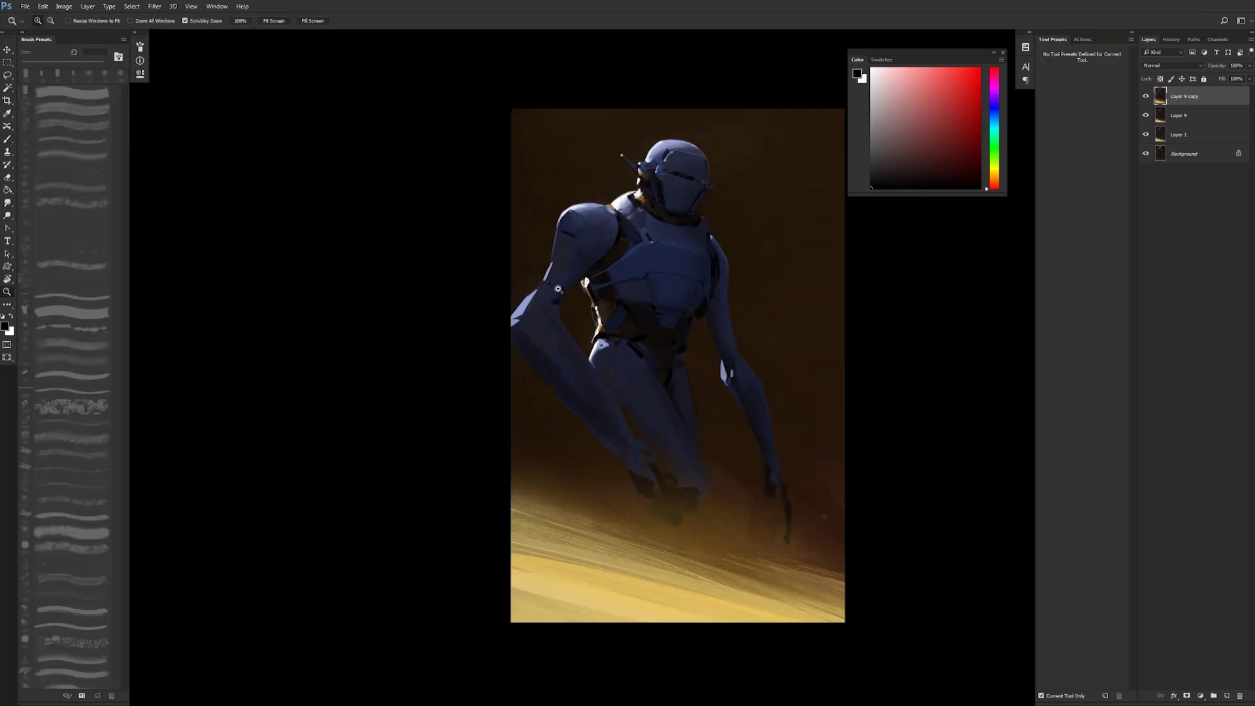
key("b")
key("]")
key("]")
key("]")
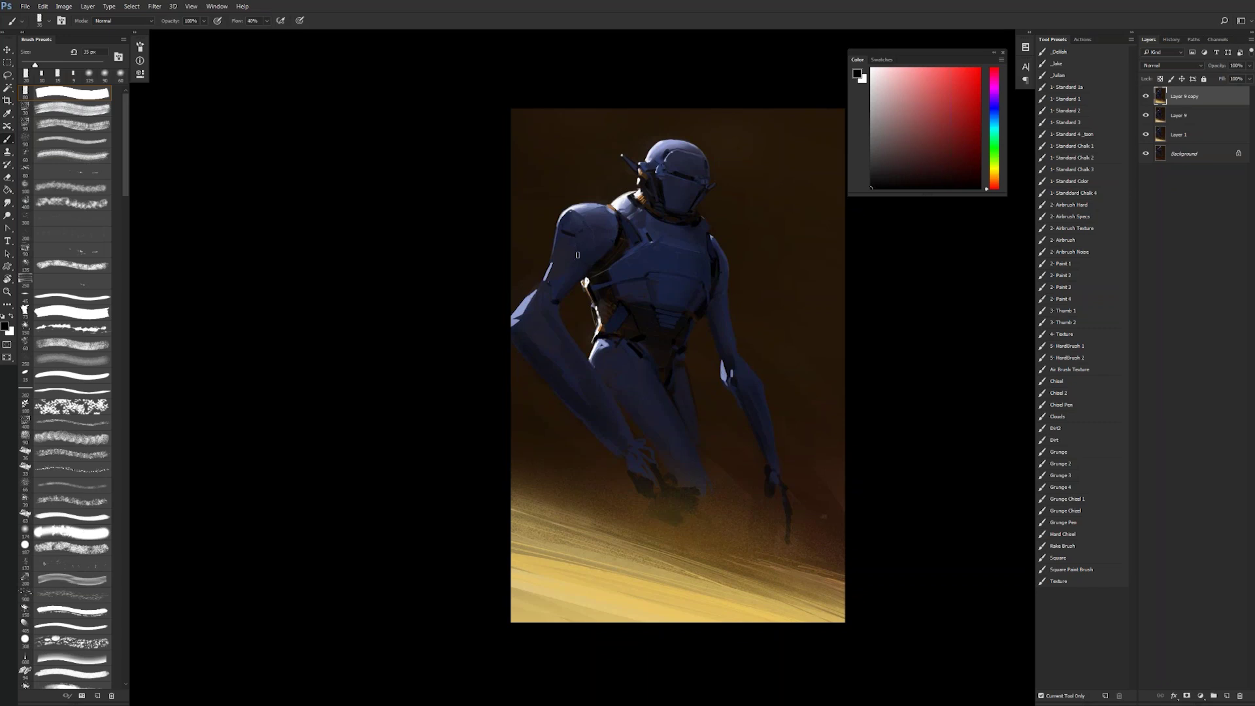
Step: Retouch the far elbow, waist and chest with dark blues sampled from the figure, reducing the brush to 10 px
left_click(726, 369, "alt")
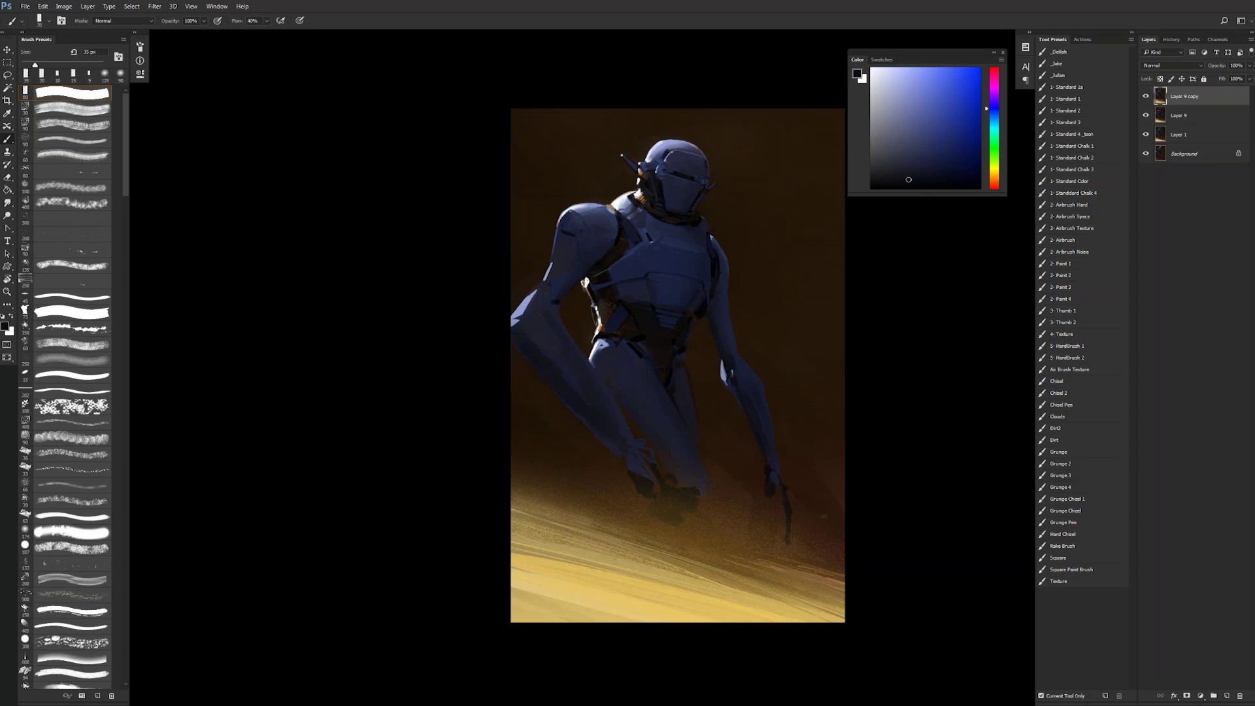
left_click(621, 329, "alt")
left_click(614, 325, "alt")
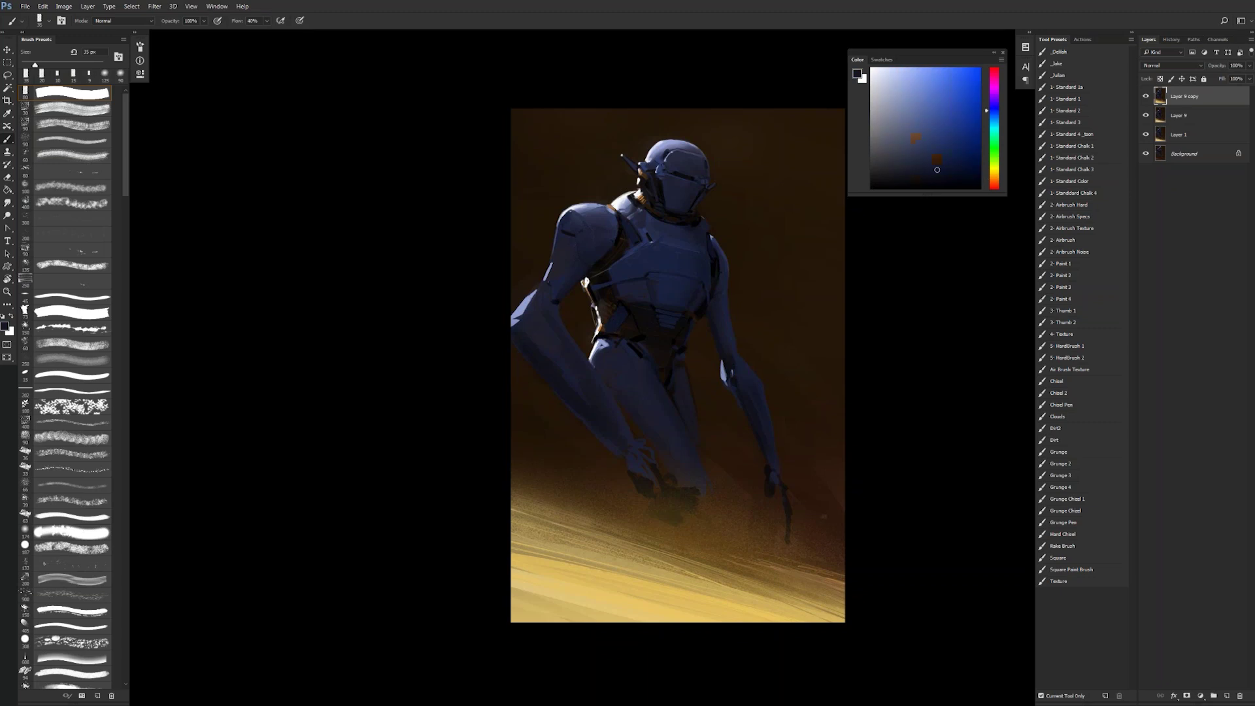
key("bracketleft")
left_click(682, 357, "alt")
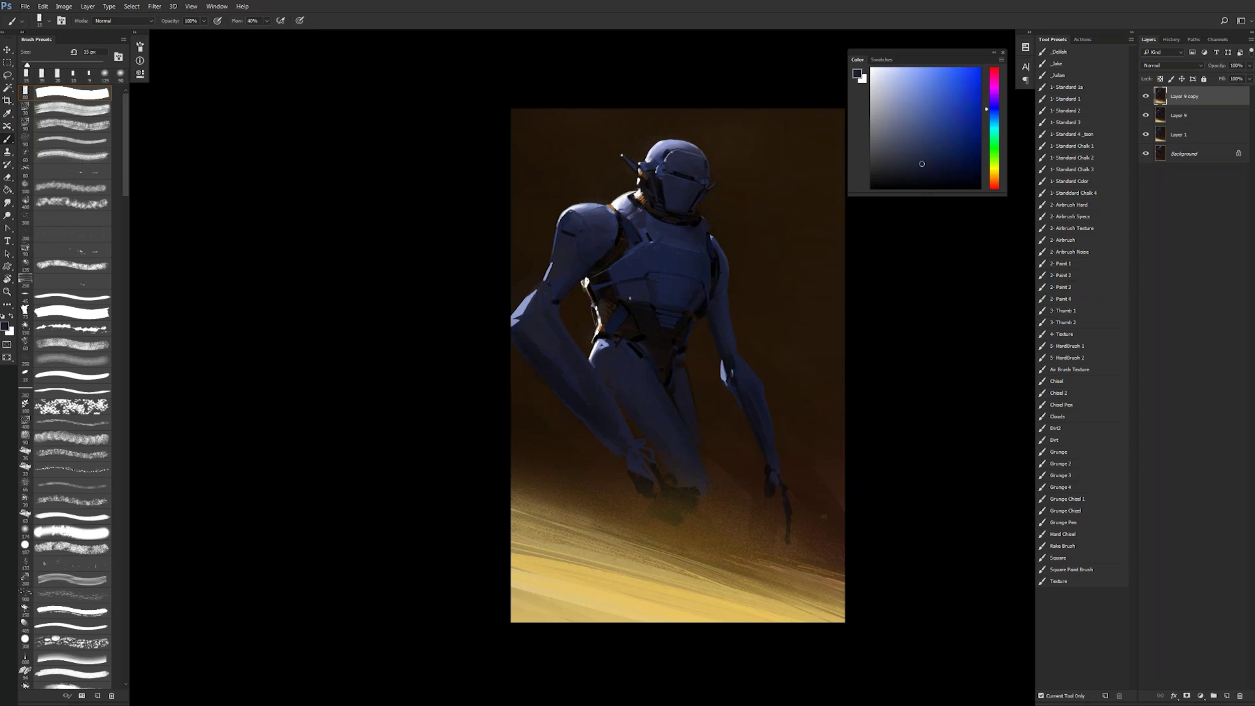
left_click(660, 280, "alt")
key("bracketleft")
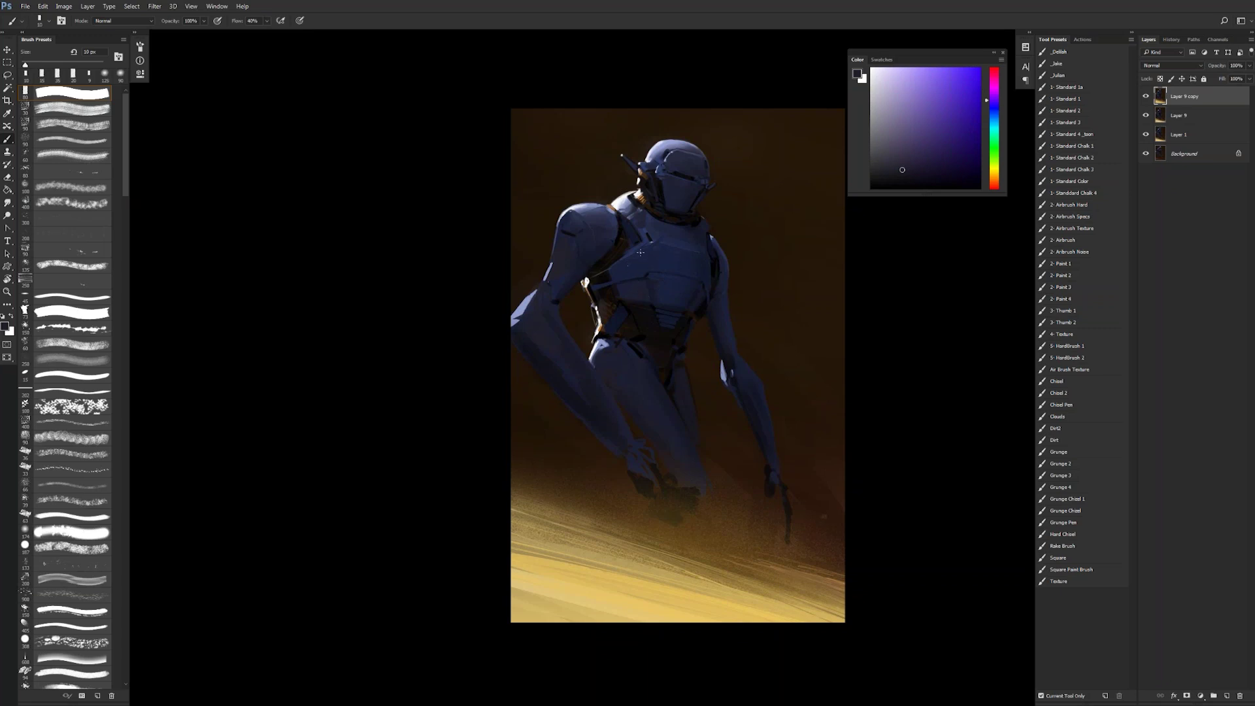
Step: Check the whole figure at reduced size and mirror the canvas
left_click(677, 392, "alt")
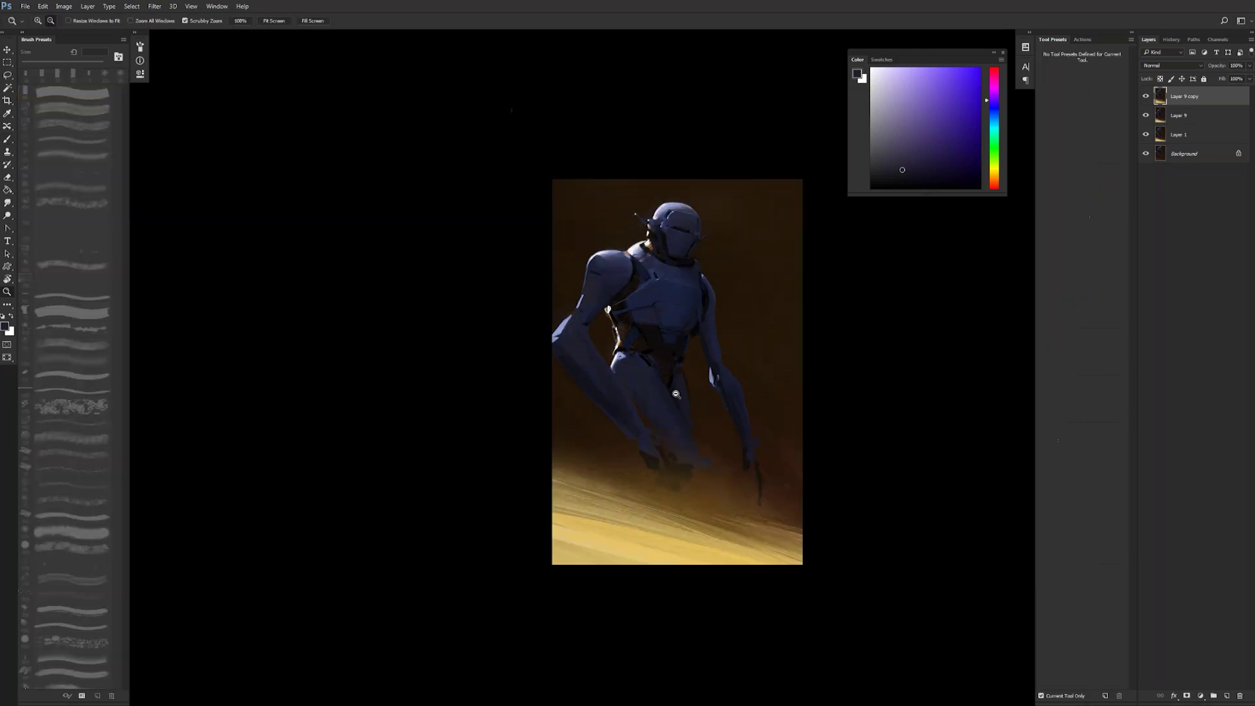
left_click(677, 391, "alt")
key("ctrl+shift+h")
left_click(670, 384, "ctrl")
left_click(669, 384)
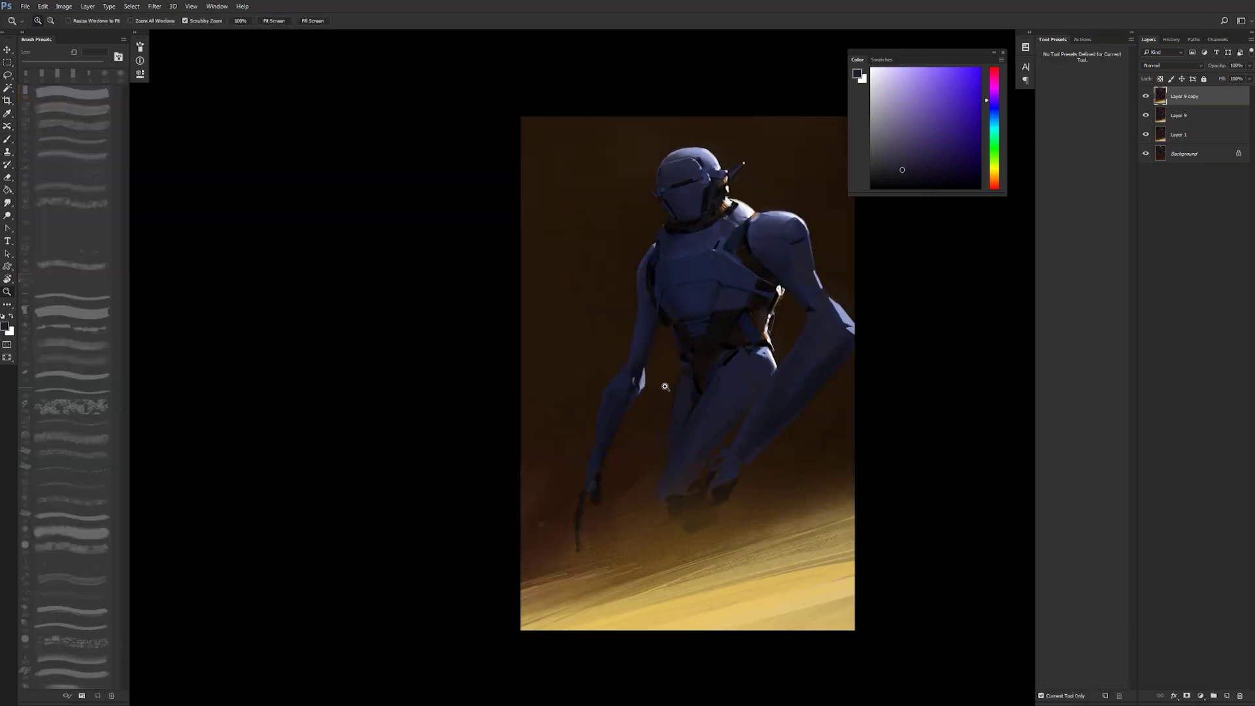
Step: Sample the dark blue of the helmet and check the whole figure mirrored and at reduced size
key("b")
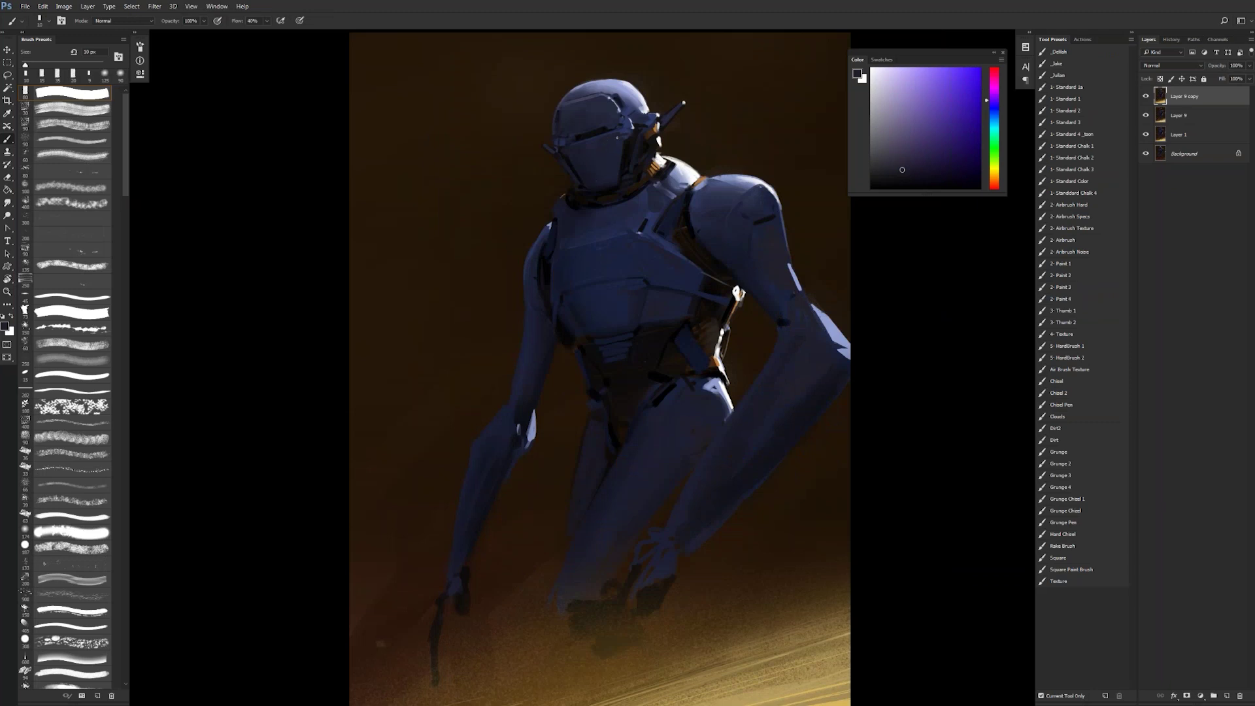
left_click(588, 103, "alt")
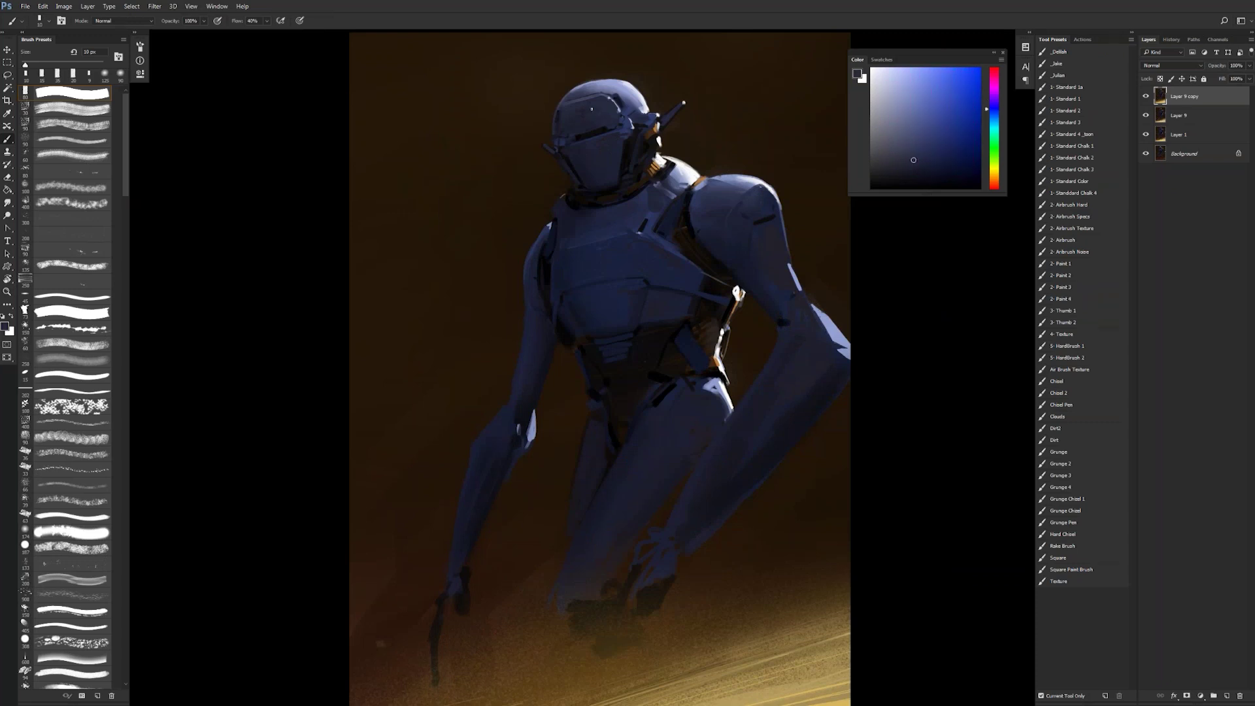
key("z")
left_click(645, 300, "alt")
left_click(647, 305, "alt")
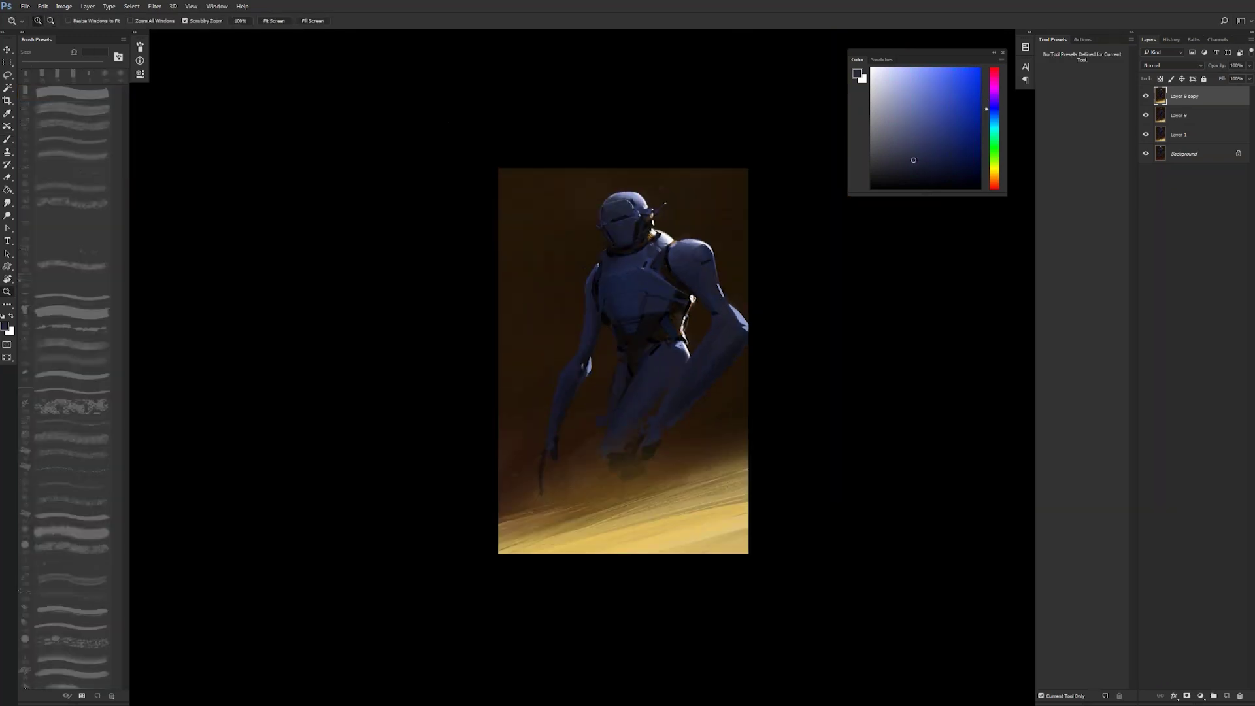
key("ctrl+shift+h")
left_click(655, 263)
left_click(656, 263)
key("ctrl+shift+h")
Step: Retouch the helmet's forehead panel with a mid blue sampled from it, using a slightly enlarged brush
key("b")
left_click(574, 128, "alt")
left_click(588, 127, "alt")
key("bracketright")
key("bracketright")
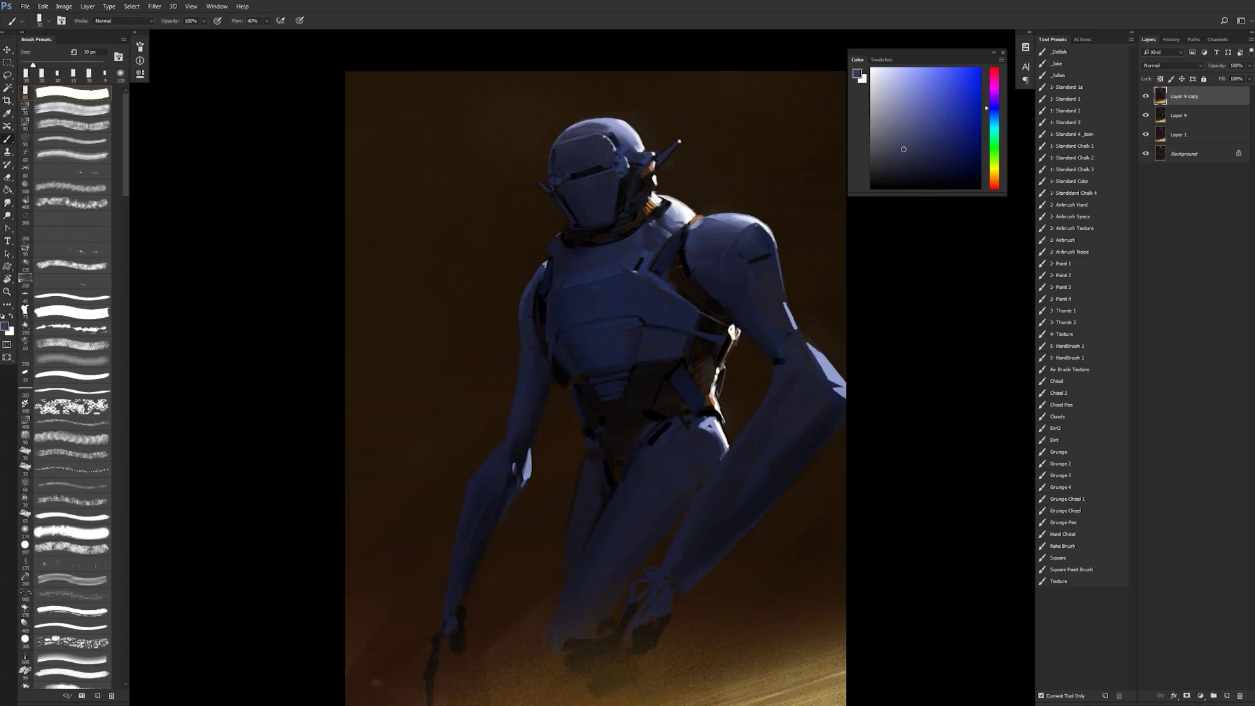
key("bracketleft")
left_click_drag(578, 127, 600, 122)
Step: Check the figure at reduced size and mirrored, returning close to the head and torso
key("z")
left_click(628, 164, "alt")
left_click(623, 169, "alt")
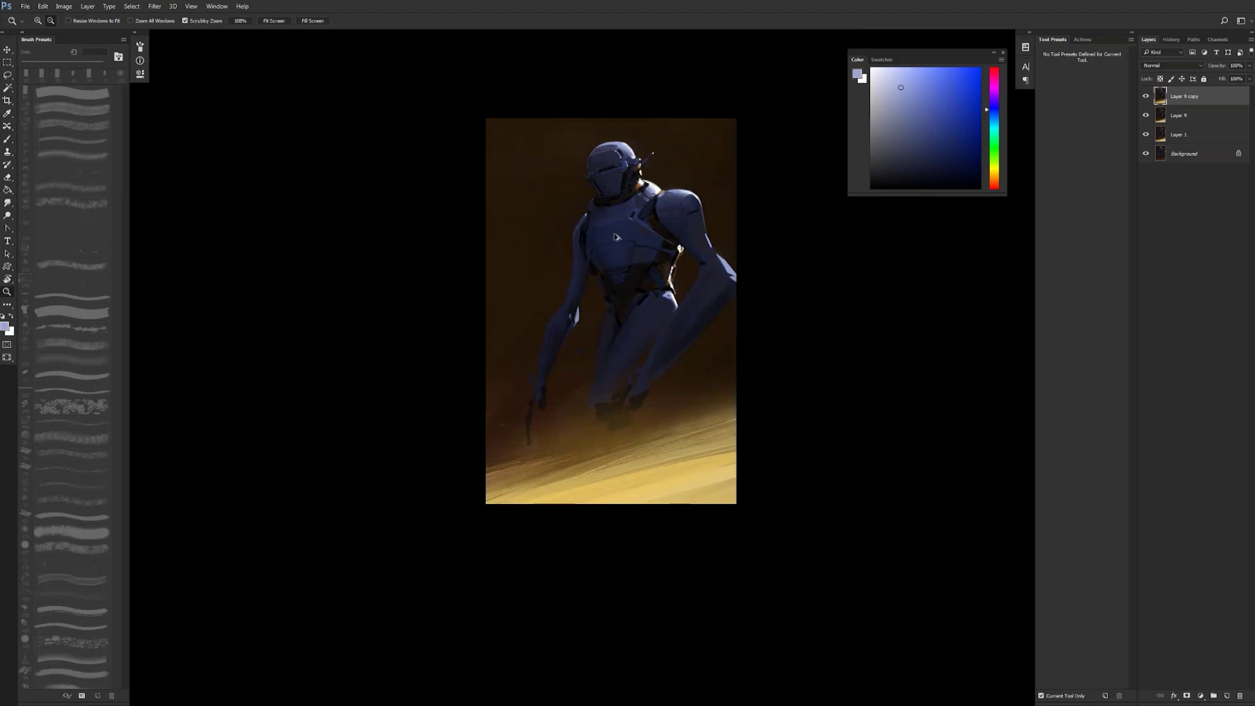
key("ctrl+shift+h")
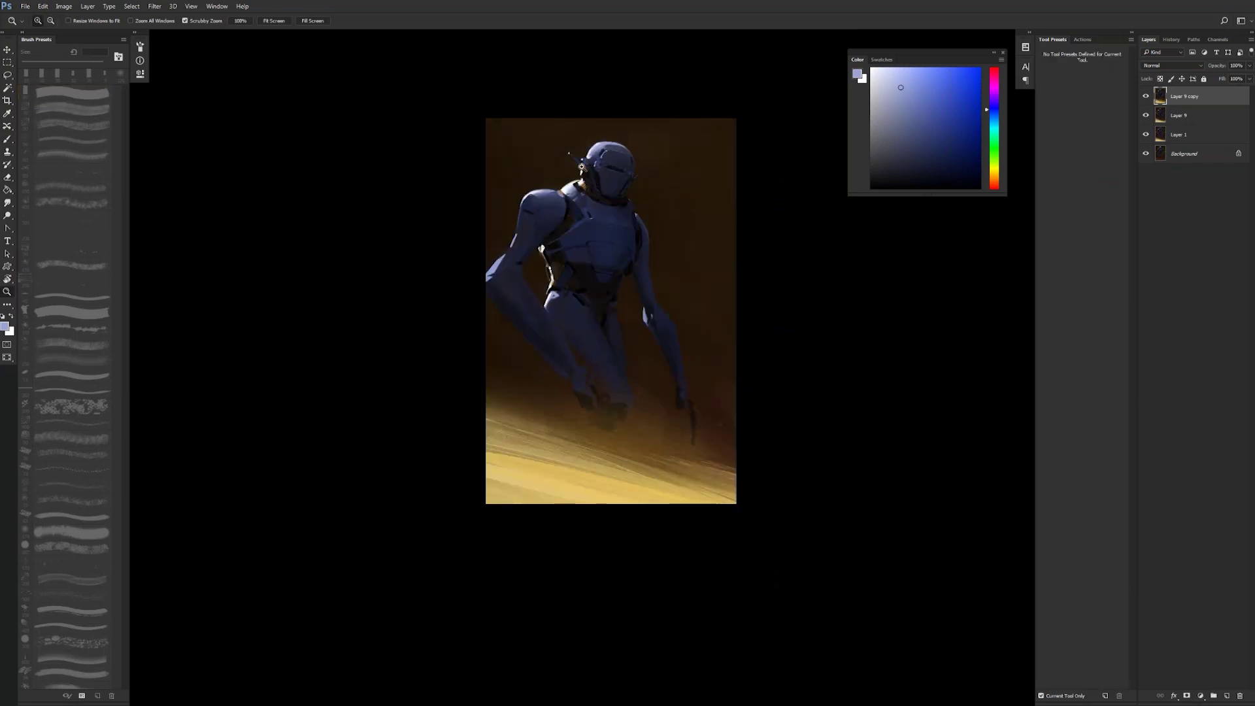
left_click(581, 167)
key("b")
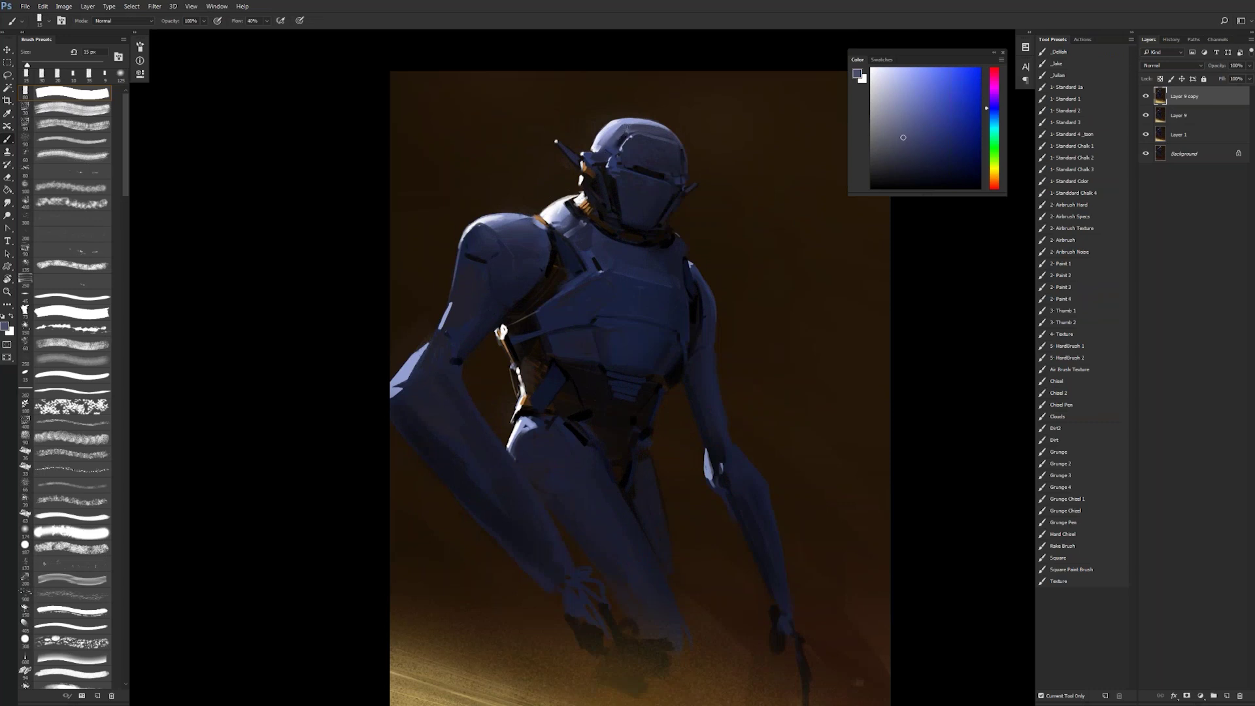
Step: Flip the canvas back and prepare a pale blue brush reduced to 7 px for the helmet's upper rim highlight
left_click(901, 90)
key("ctrl+f")
key("[")
key("[")
key("[")
key("[")
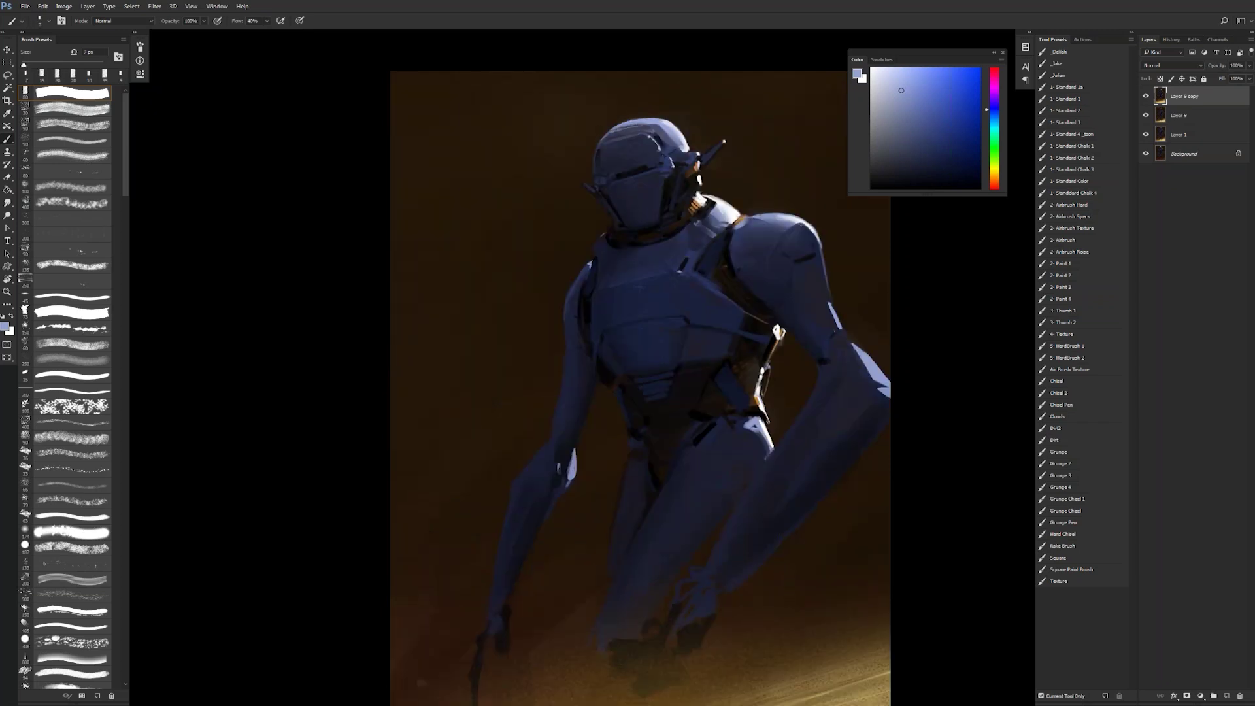
left_click(662, 125, "alt")
Step: Blend the highlight along the top of the helmet with a smaller Smudge brush at 20% strength
key("r")
key("[")
key("[")
left_click_drag(647, 123, 665, 134)
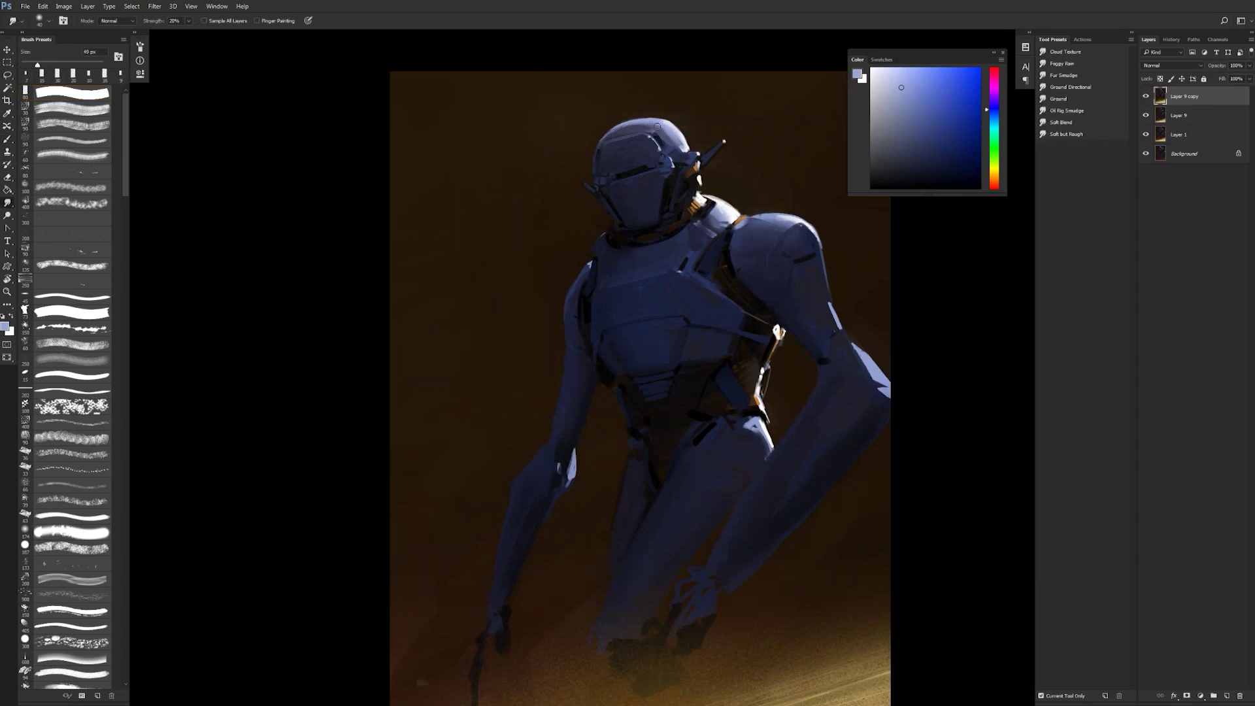
Step: Check the whole figure as a small thumbnail and mirrored
key("z")
left_click(678, 196, "alt")
left_click(678, 205, "alt")
left_click(678, 217, "alt")
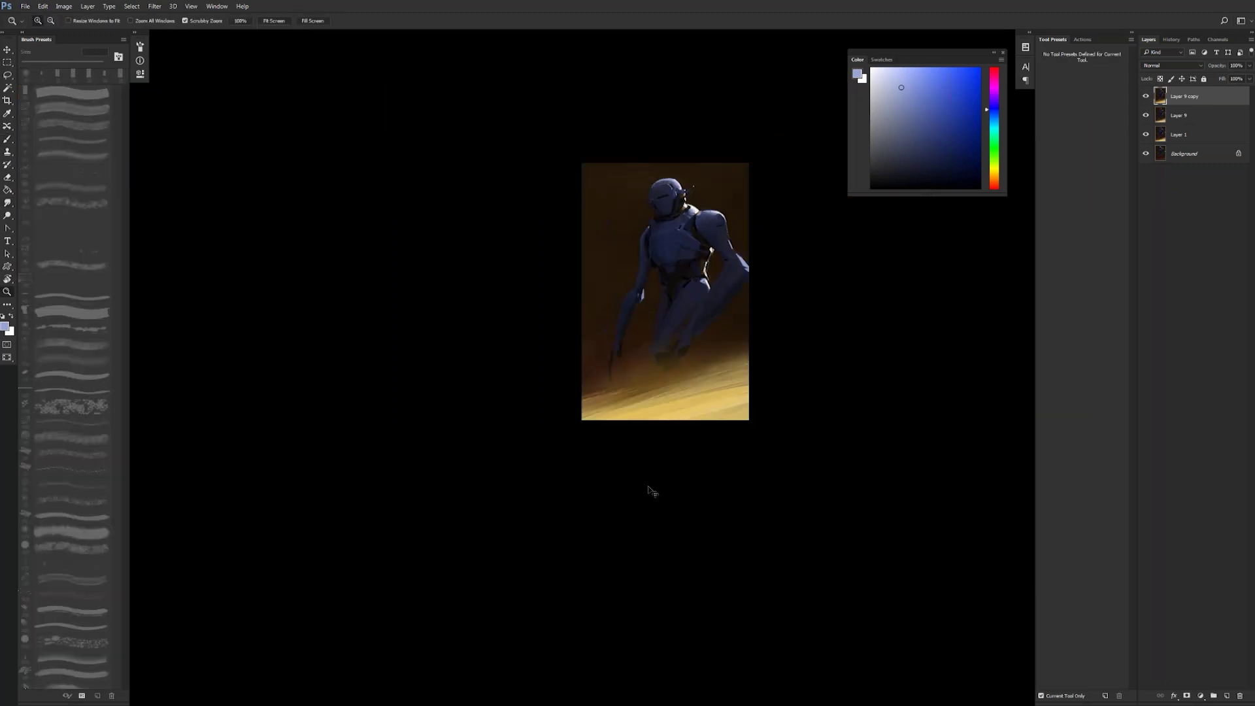
key("ctrl+shift+h")
key("z")
left_click(654, 291)
left_click(655, 292)
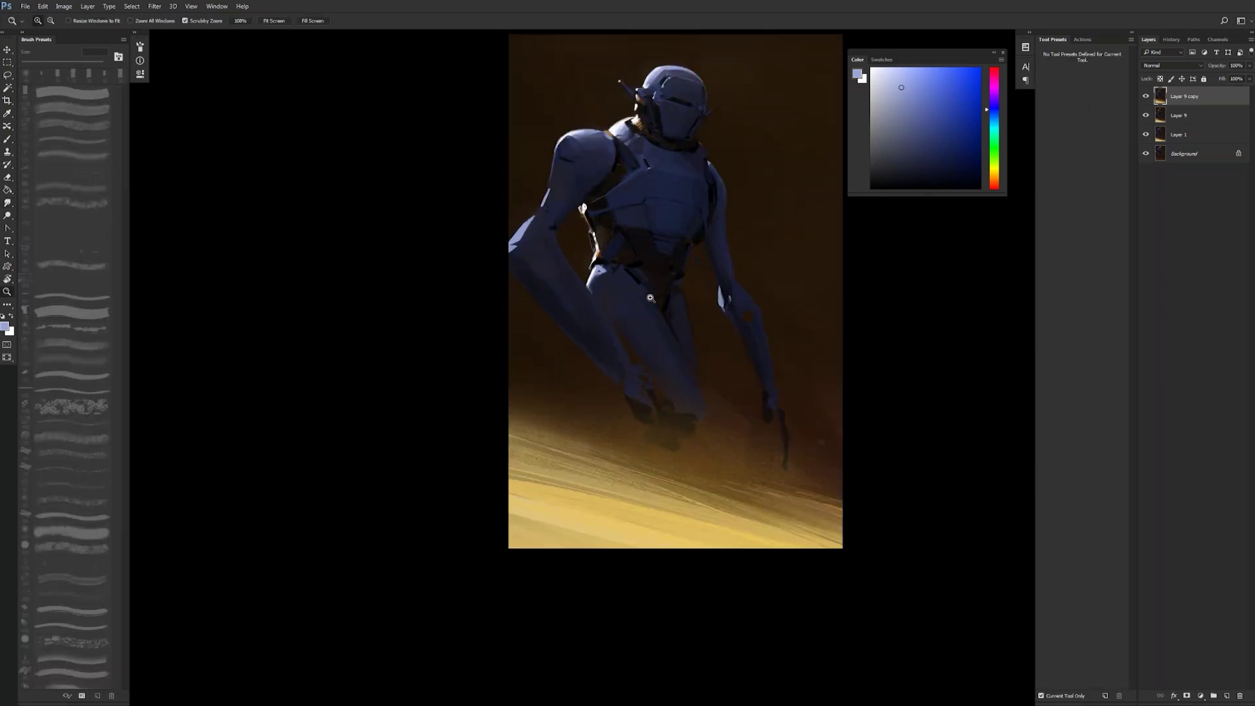
Step: Retouch the near hip's edge with dark blue sampled from it and enlarge the brush to 25 px
key("b")
left_click(598, 290, "alt")
left_click_drag(594, 284, 602, 296)
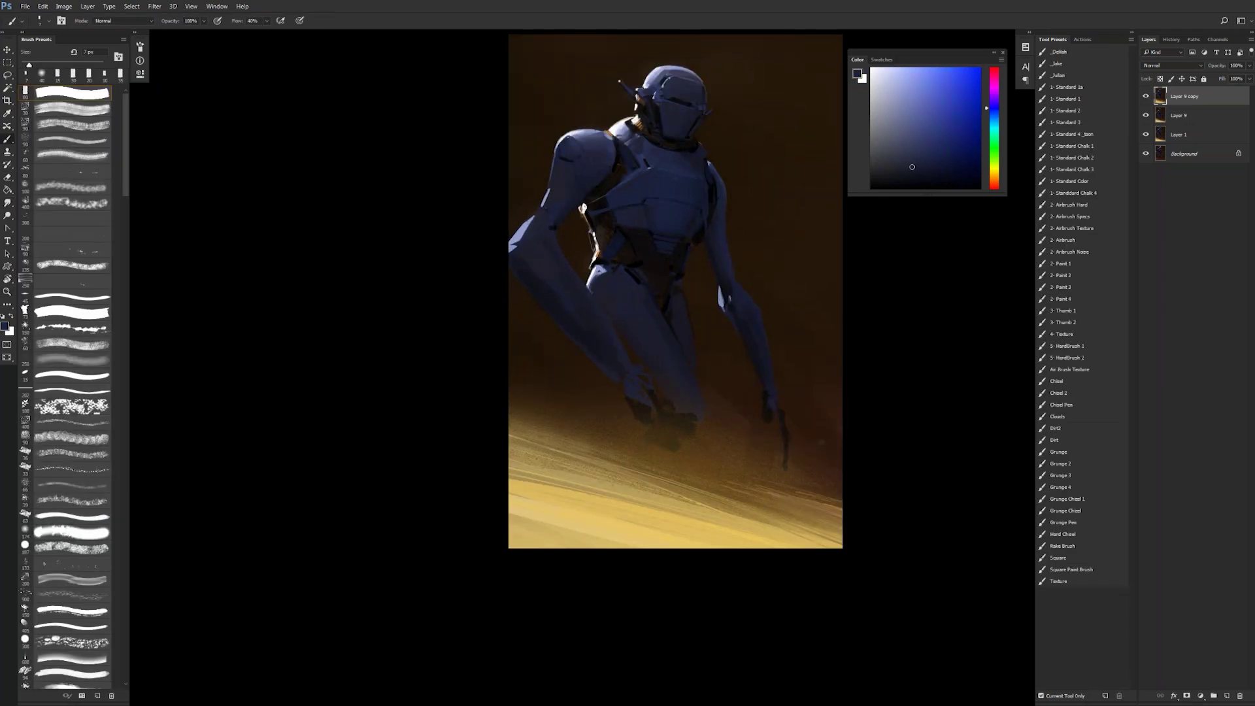
key("bracketright")
key("bracketright")
key("bracketright")
key("bracketright")
key("bracketright")
Step: Soften the near thigh with an enlarged Smudge brush and flip the canvas back
key("r")
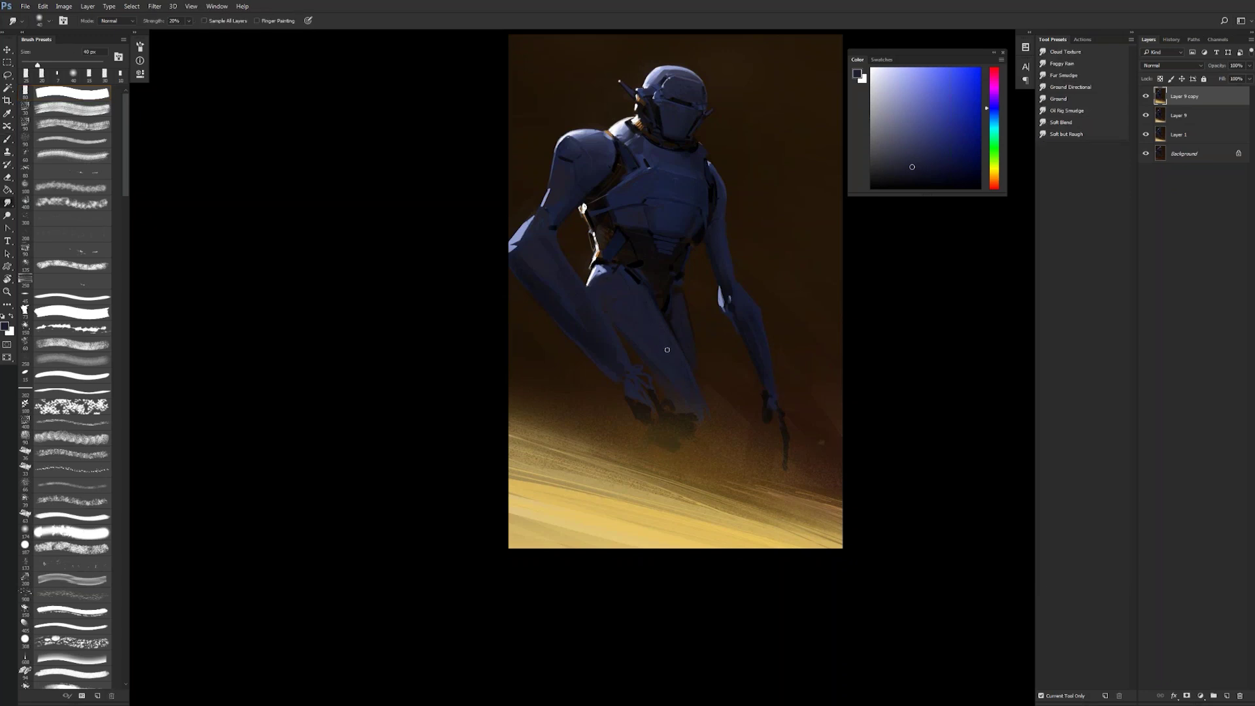
key("bracketright")
key("bracketright")
key("ctrl+shift+h")
Step: Paint a black elbow joint on the large arm and refine it with dark tones sampled from the figure, flipping the canvas
key("b")
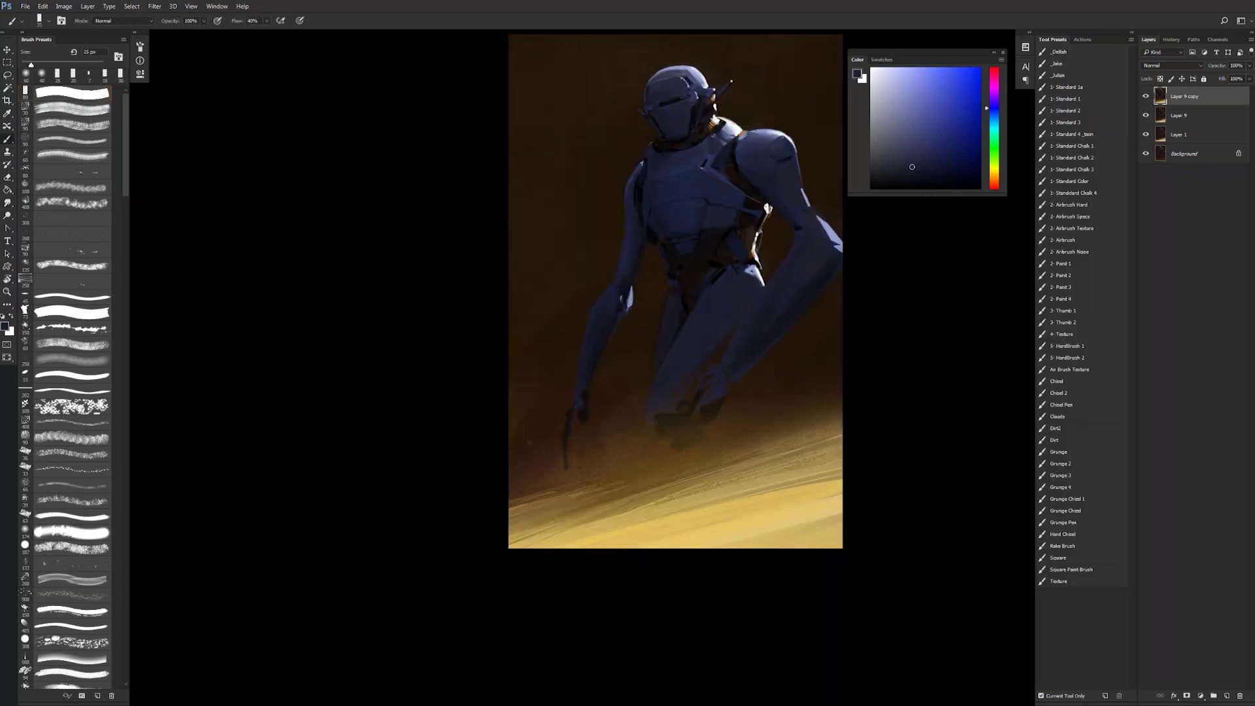
key("d")
mouse_move(794, 216)
left_mouse_down()
mouse_move(801, 203)
mouse_move(798, 222)
left_mouse_up()
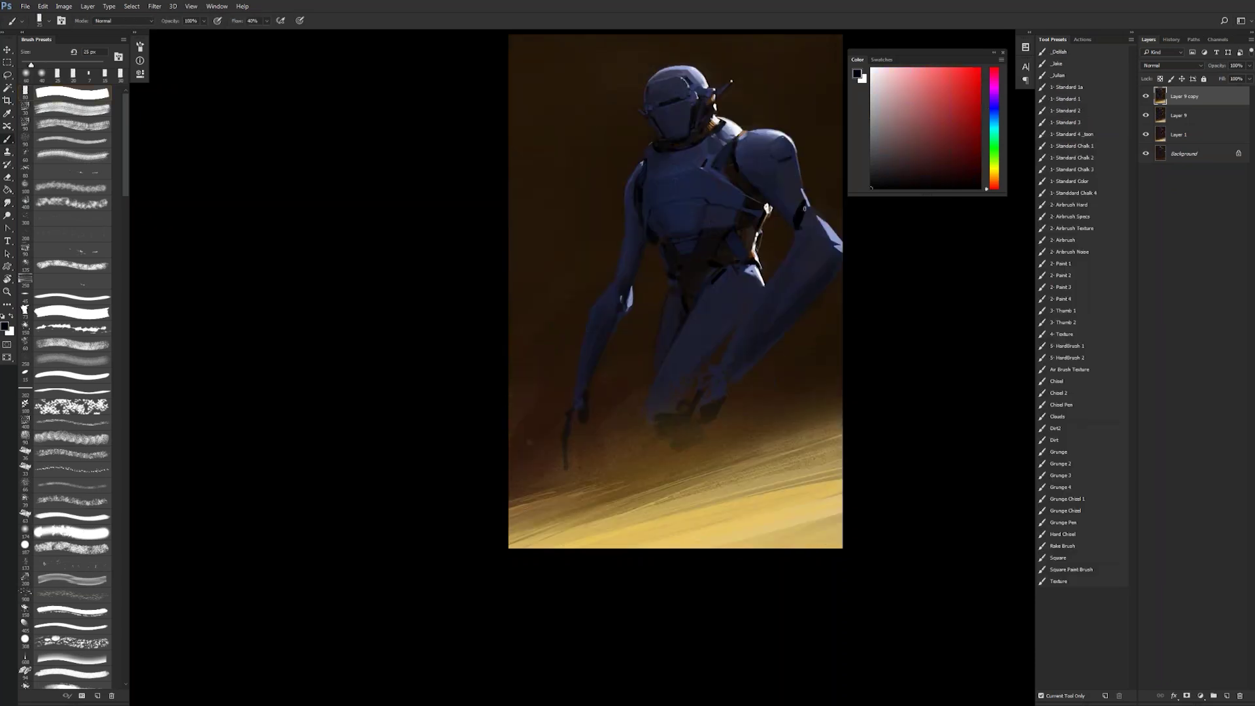
key("bracketleft")
left_click(790, 205, "alt")
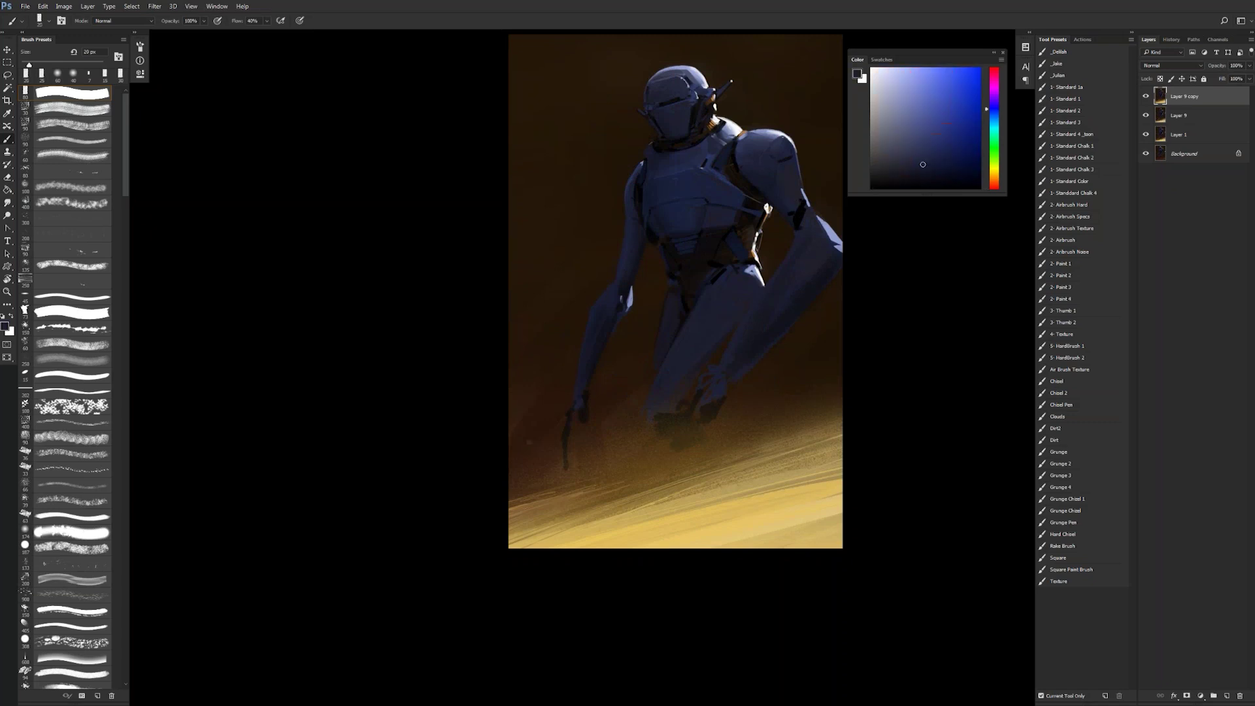
key("ctrl+shift+h")
left_click(648, 240, "alt")
key("bracketright")
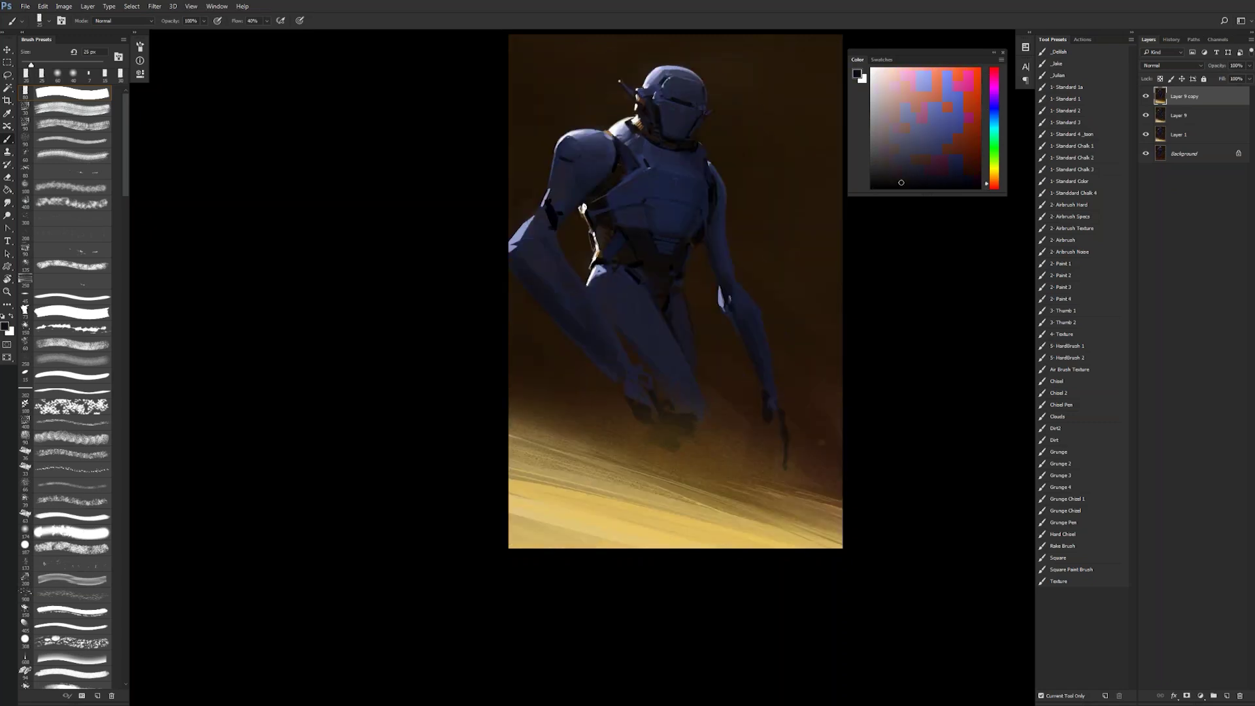
left_click_drag(554, 225, 557, 229)
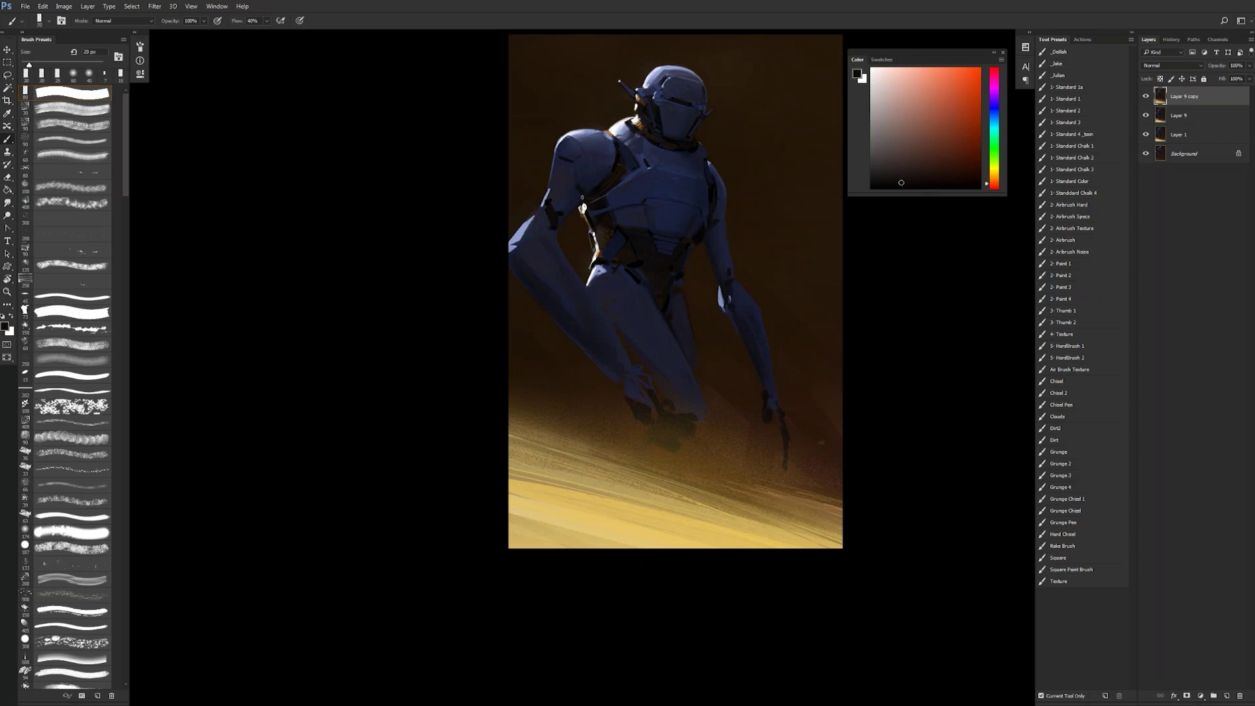
Step: Check the figure at reduced size, flip the canvas and return to the lower body
left_click(708, 280, "alt")
left_click(708, 280, "alt")
key("ctrl+shift+h")
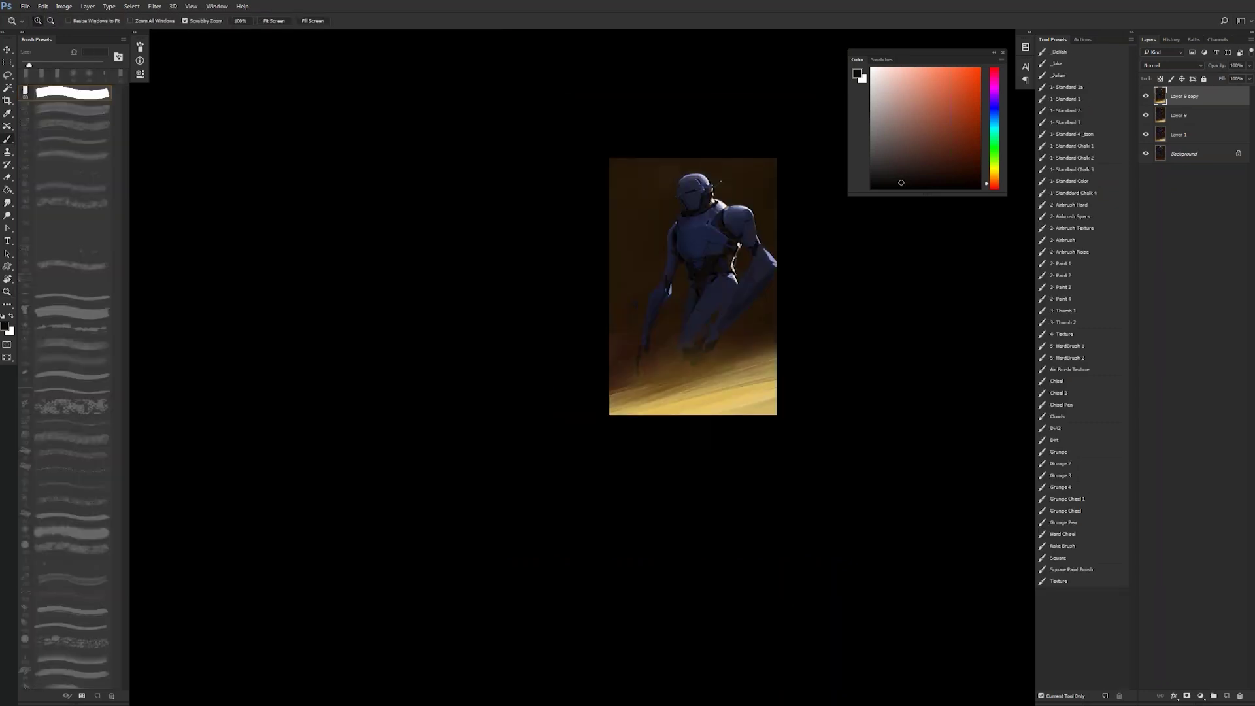
left_click(721, 314, "ctrl")
left_click(721, 314, "ctrl")
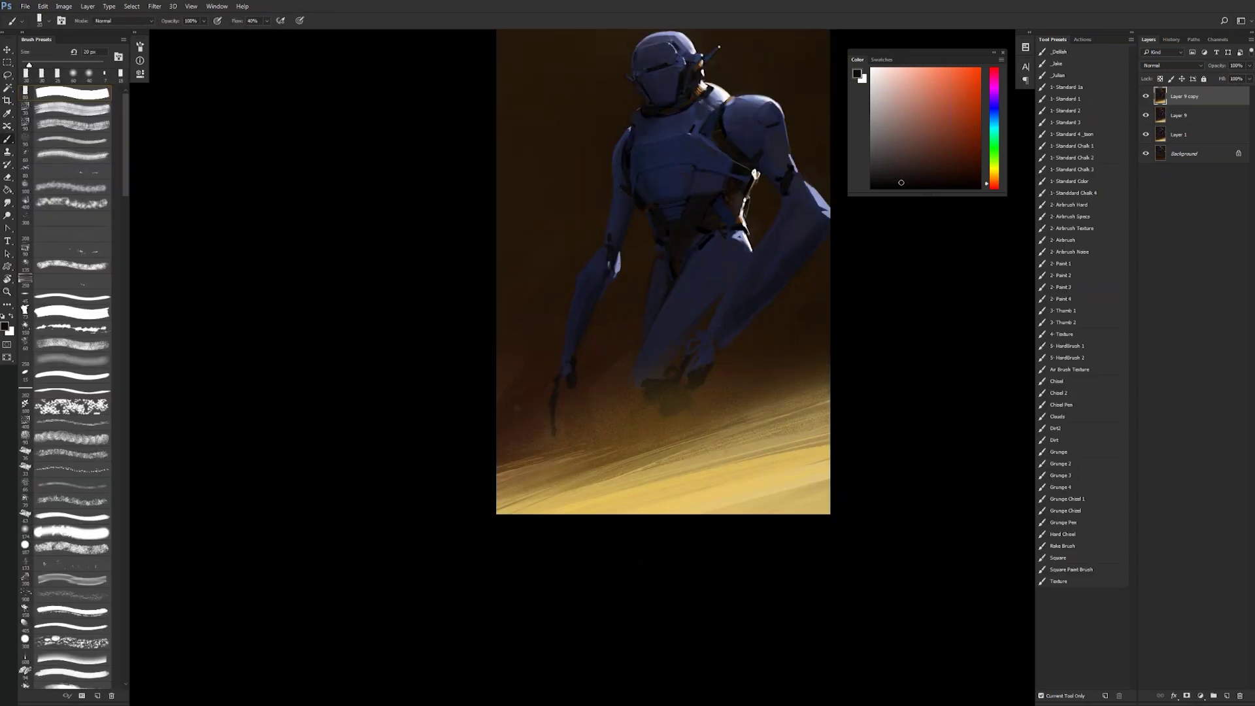
Step: Paint a dark knee shape below the near thigh with sampled dark browns, and enlarge the brush to 70 px
left_click(653, 384, "alt")
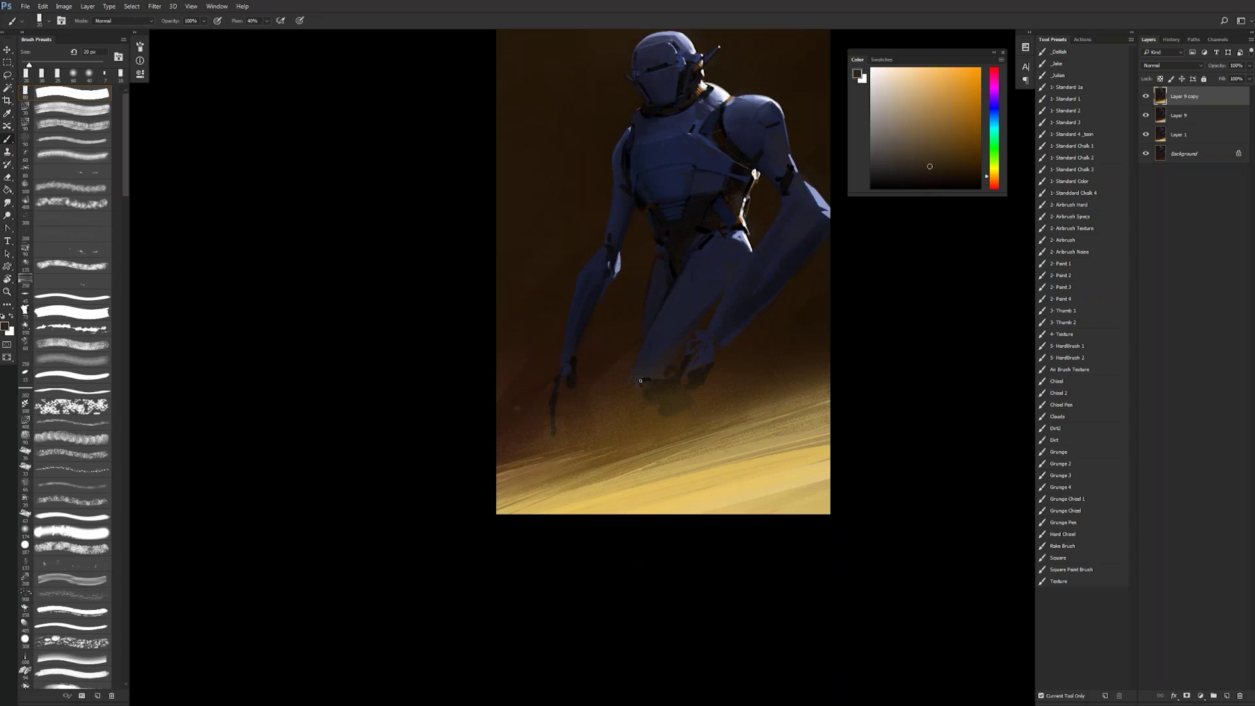
left_click(654, 384, "alt")
left_click_drag(640, 381, 679, 414)
key("bracketright")
key("bracketright")
key("bracketright")
key("bracketright")
key("bracketright")
key("bracketright")
key("bracketright")
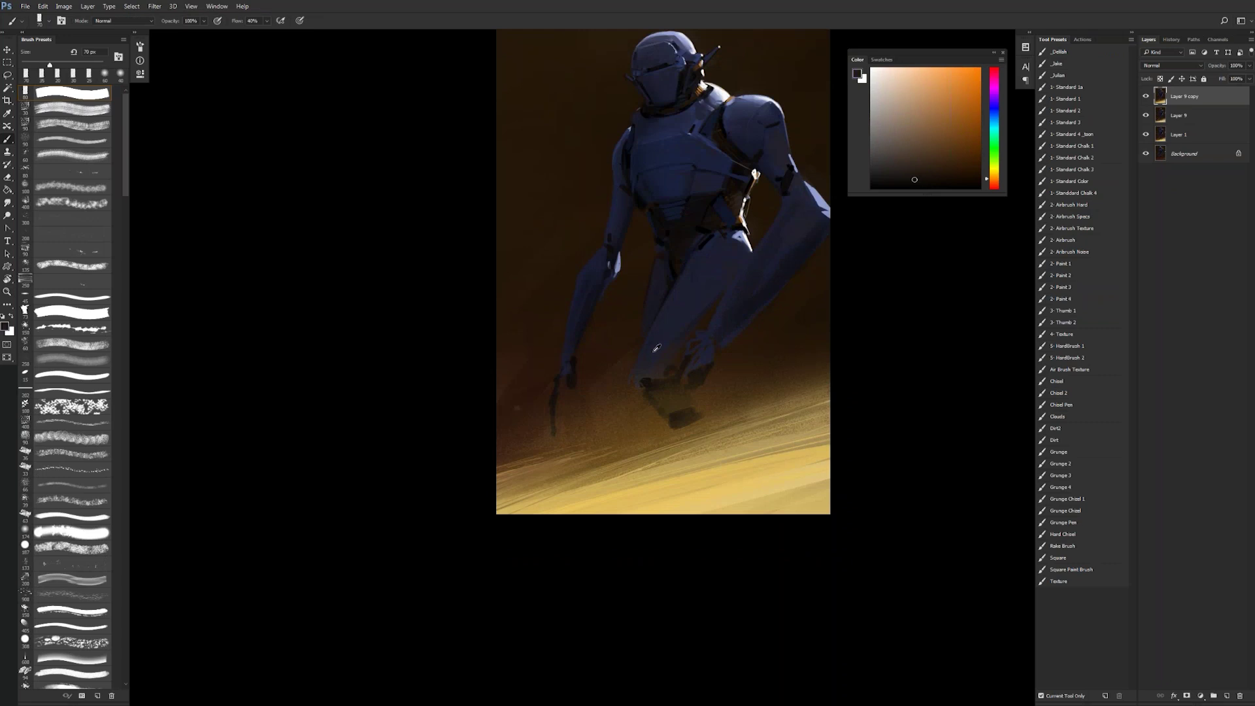
Step: Extend the lower end of the near thigh with solid blue sampled from the hip
left_click(701, 273, "alt")
left_click(730, 234, "alt")
left_click(715, 237, "alt")
mouse_move(645, 362)
left_mouse_down()
mouse_move(657, 342)
mouse_move(639, 384)
left_mouse_up()
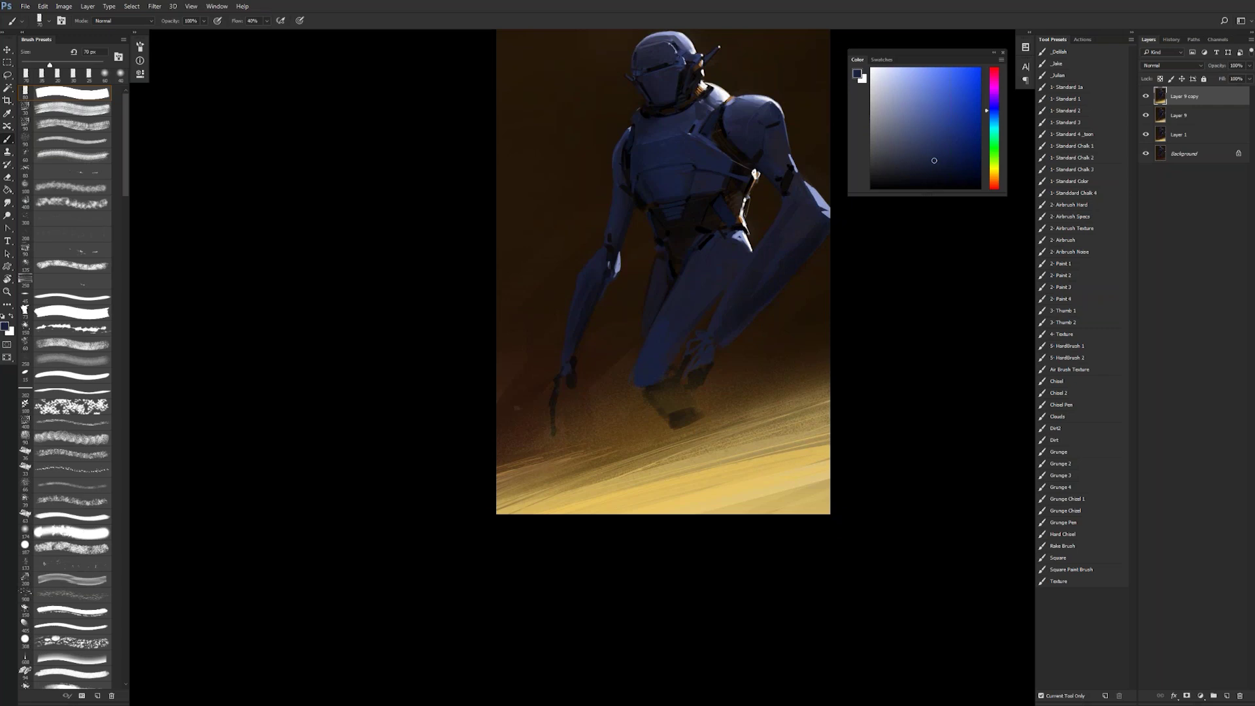
Step: Check the extended leg at reduced size with the canvas mirrored
key("z")
left_click_drag(663, 394, 585, 395)
key("ctrl+shift+h")
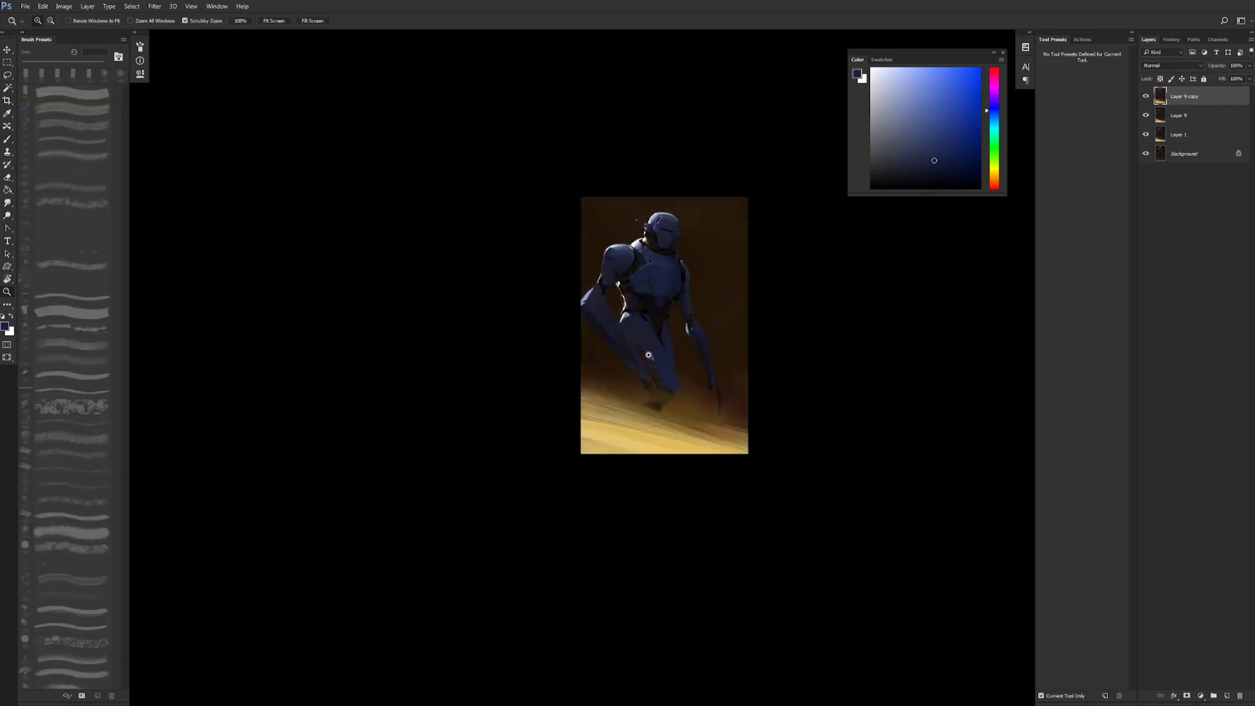
left_click(649, 354)
Step: Repaint the large forearm with dark blues sampled from it
key("b")
left_click(600, 333, "alt")
left_click(611, 335, "alt")
left_click_drag(599, 343, 632, 362)
left_click(632, 361, "alt")
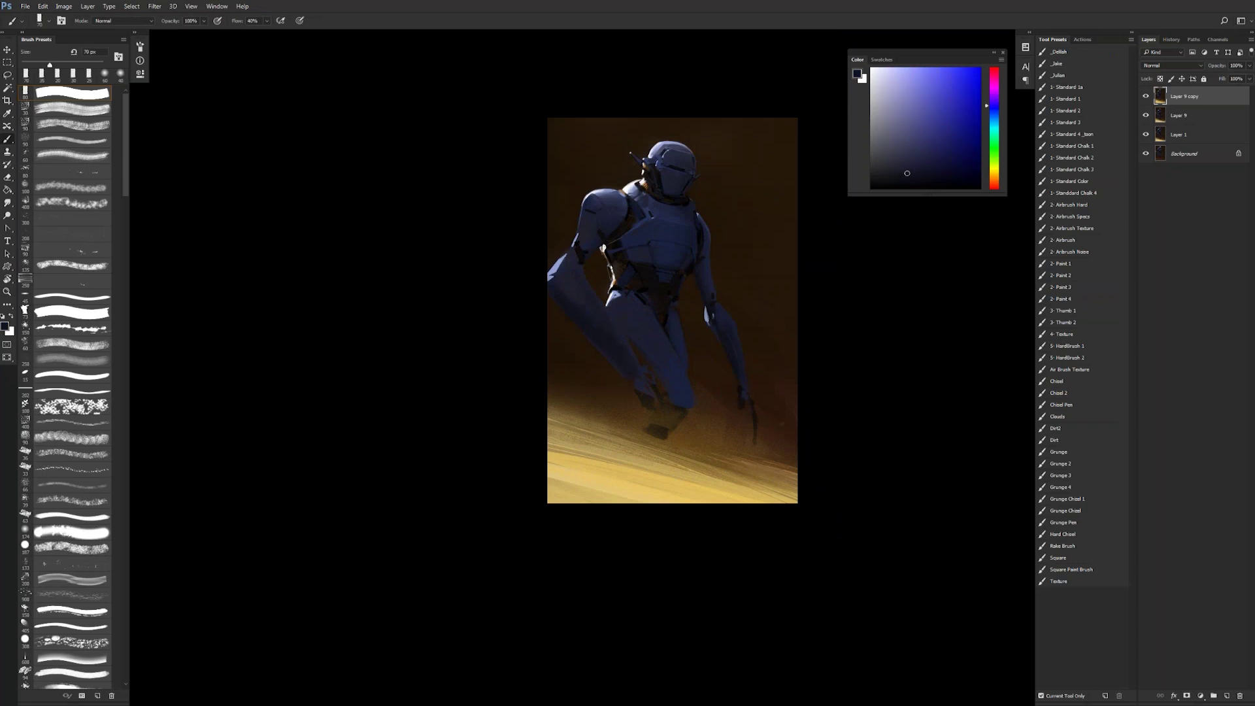
left_click(592, 308, "alt")
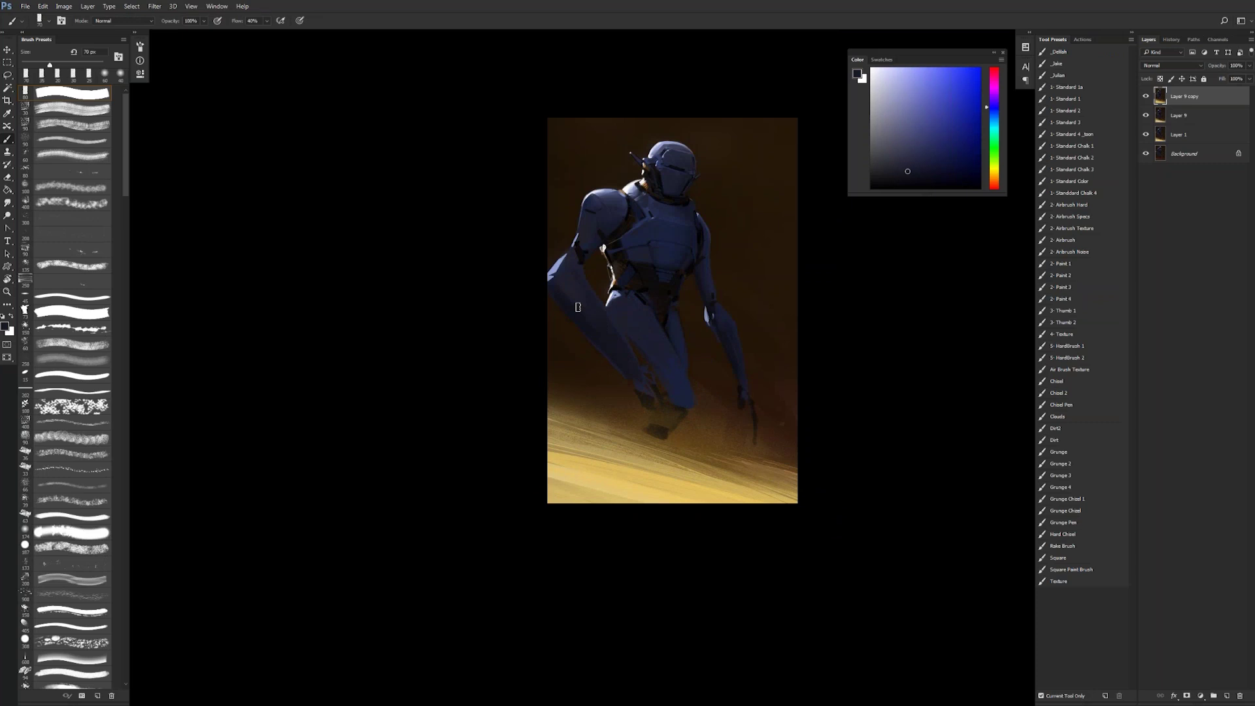
Step: Retouch the large arm's elbow with the sampled pale blue highlight, reducing the brush to 50 px
left_click(558, 263, "alt")
key("bracketleft")
key("bracketleft")
mouse_move(559, 268)
left_mouse_down()
mouse_move(568, 253)
mouse_move(564, 268)
left_mouse_up()
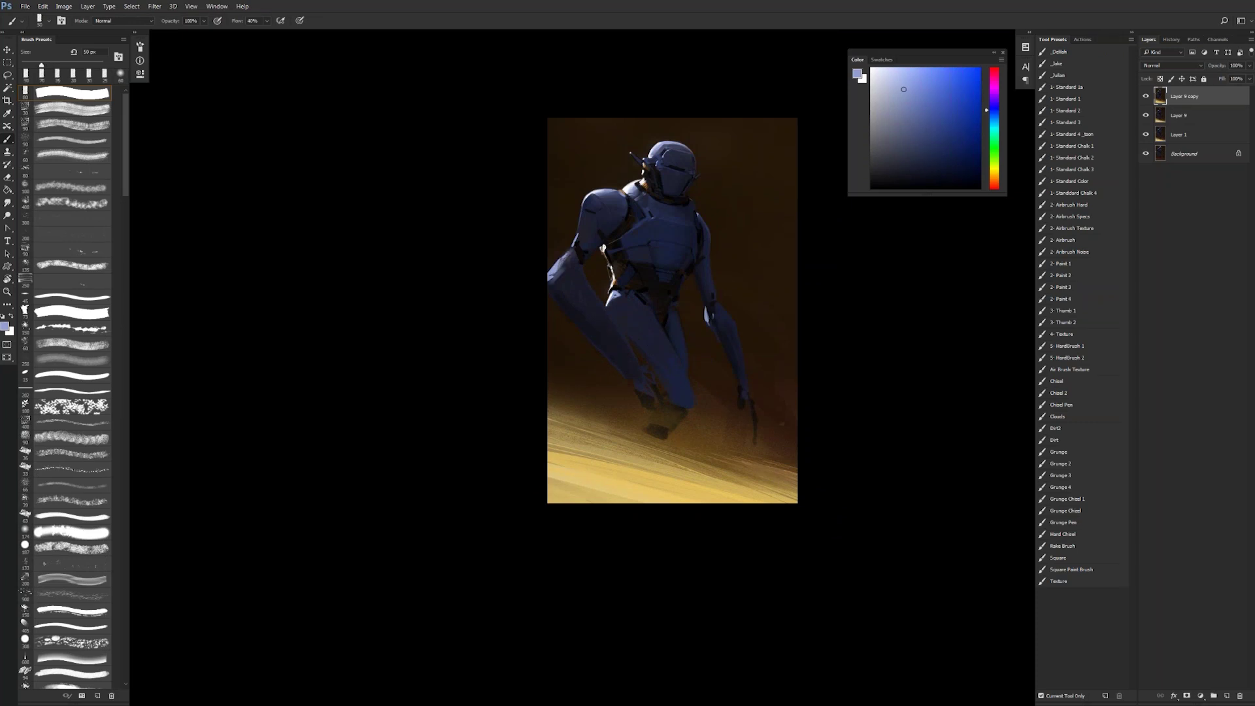
Step: Paint the large arm's hand reaching toward the sand with near-black tones sampled from the waist, using a smaller brush
left_click(589, 325, "alt")
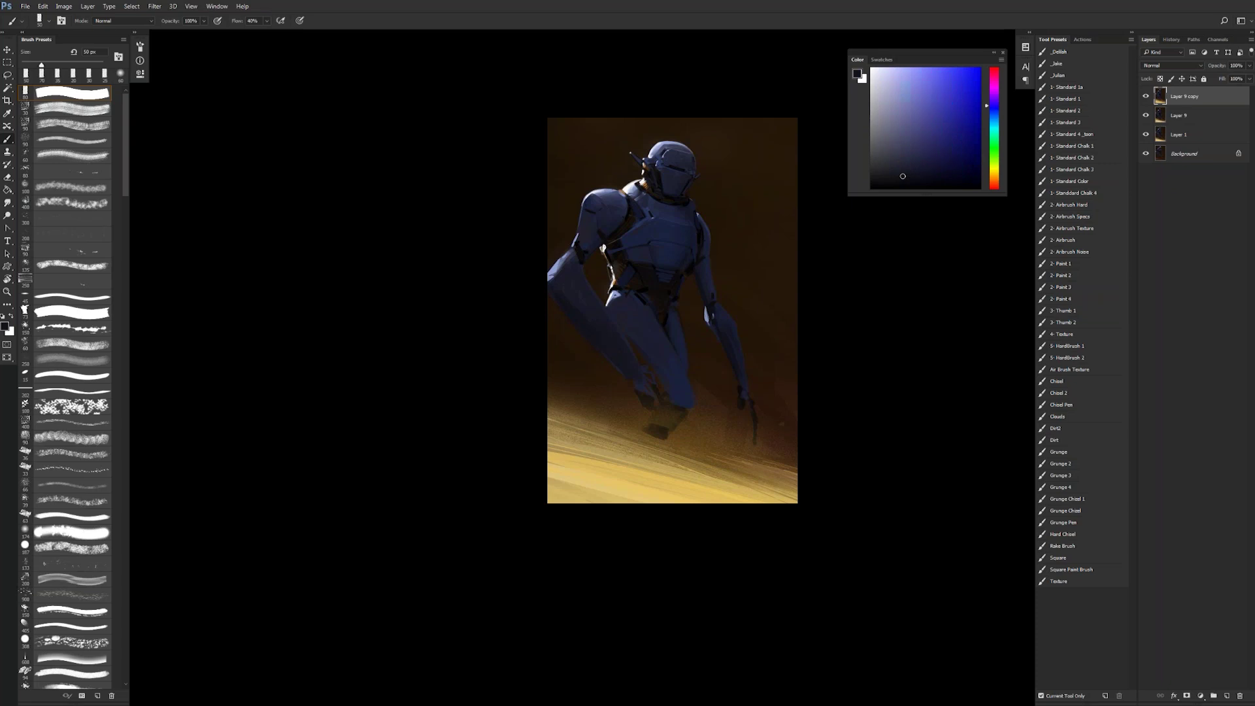
left_click(649, 290, "alt")
left_click(655, 282, "alt")
left_click(655, 280, "alt")
key("bracketleft")
left_click_drag(647, 402, 665, 428)
key("bracketleft")
Step: Flip the canvas and examine the legs and hands close up and at reduced size
key("ctrl+shift+h")
key("z")
left_click(660, 406)
left_click(666, 398)
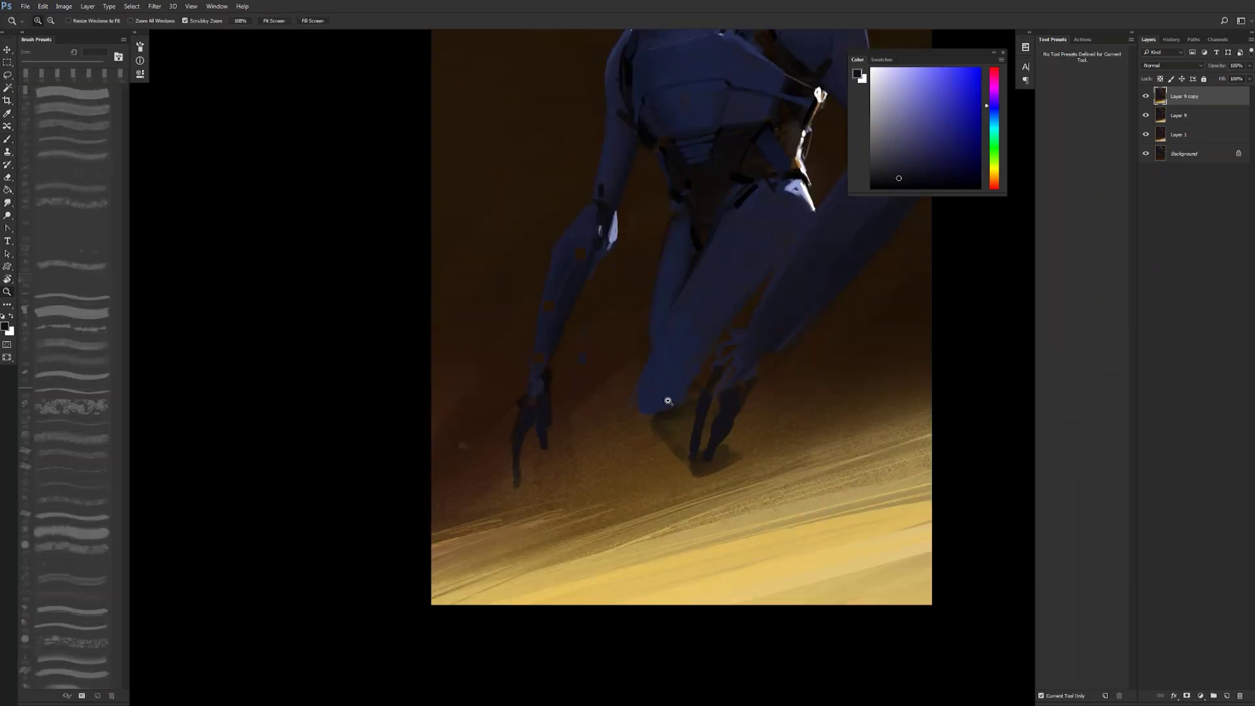
key("f")
left_click(663, 414, "alt")
left_click(664, 414, "alt")
Step: Add a new layer above the painting and fill it with the dark blue-black foreground colour
key("f")
key("f")
key("g")
left_click(572, 288)
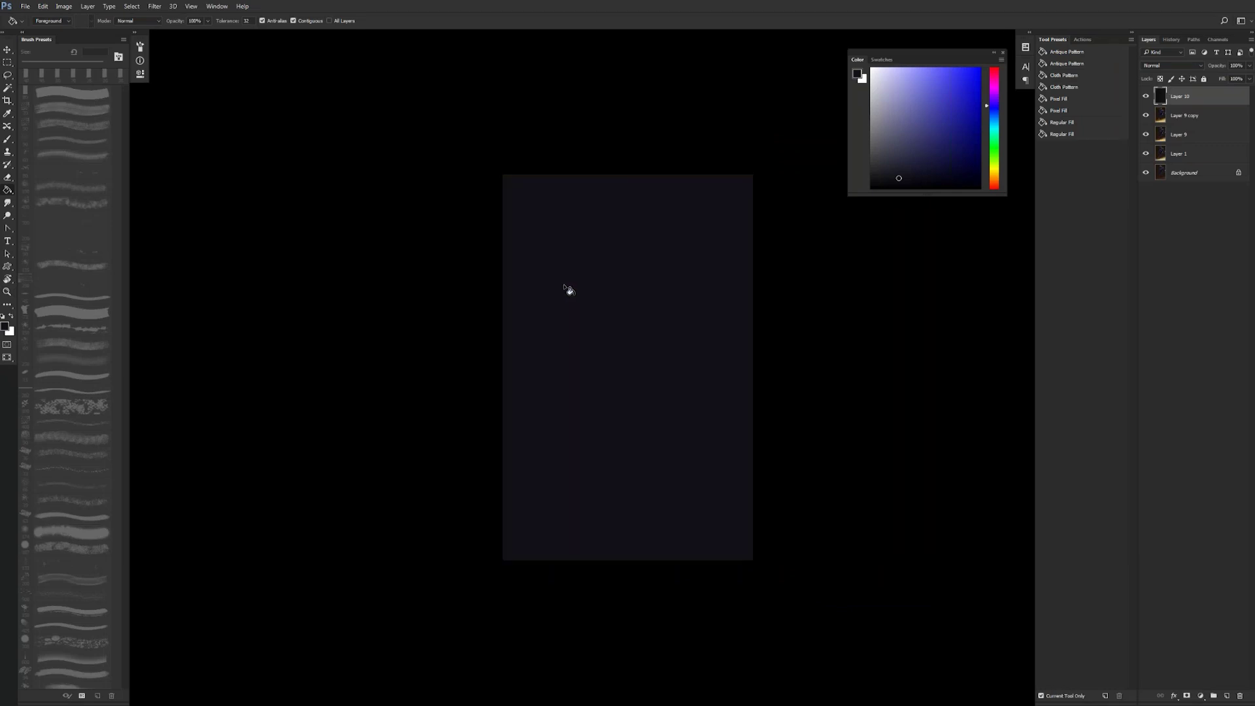
Step: Block in a rough dark orange-brown rounded mass near the top of the new layer with a large brush
key("b")
left_click(993, 182)
left_click(954, 145)
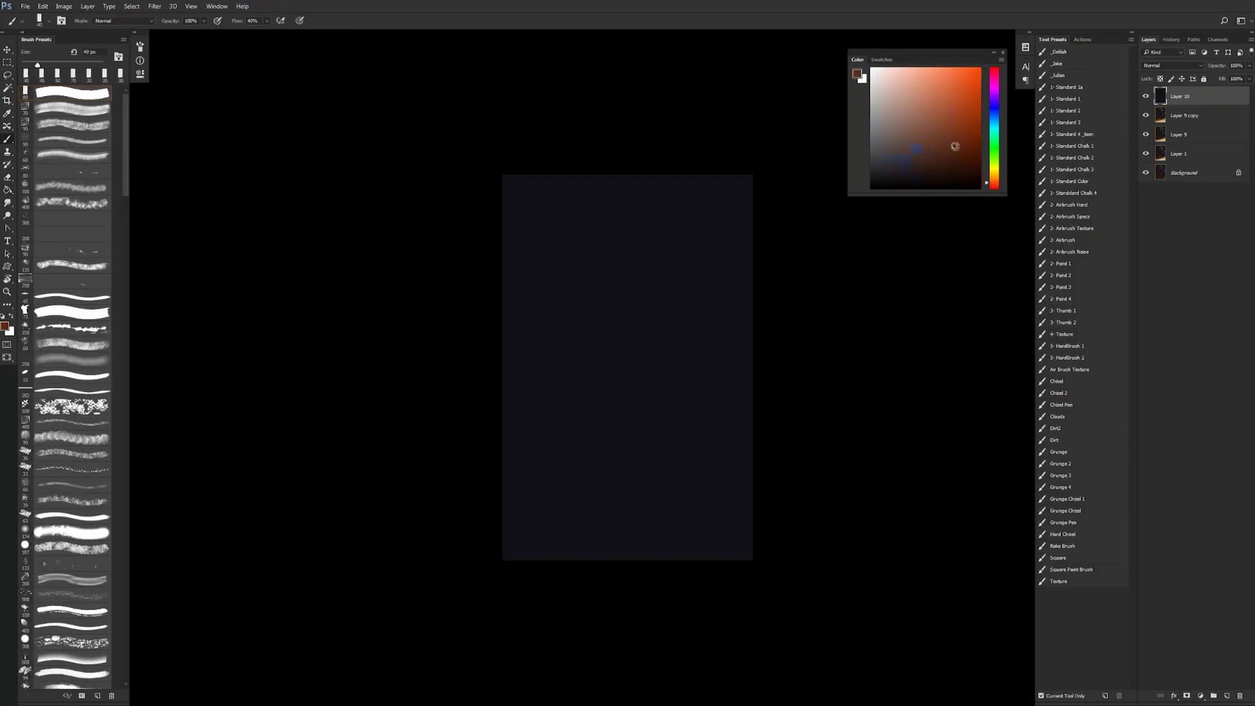
left_click_drag(650, 253, 644, 288)
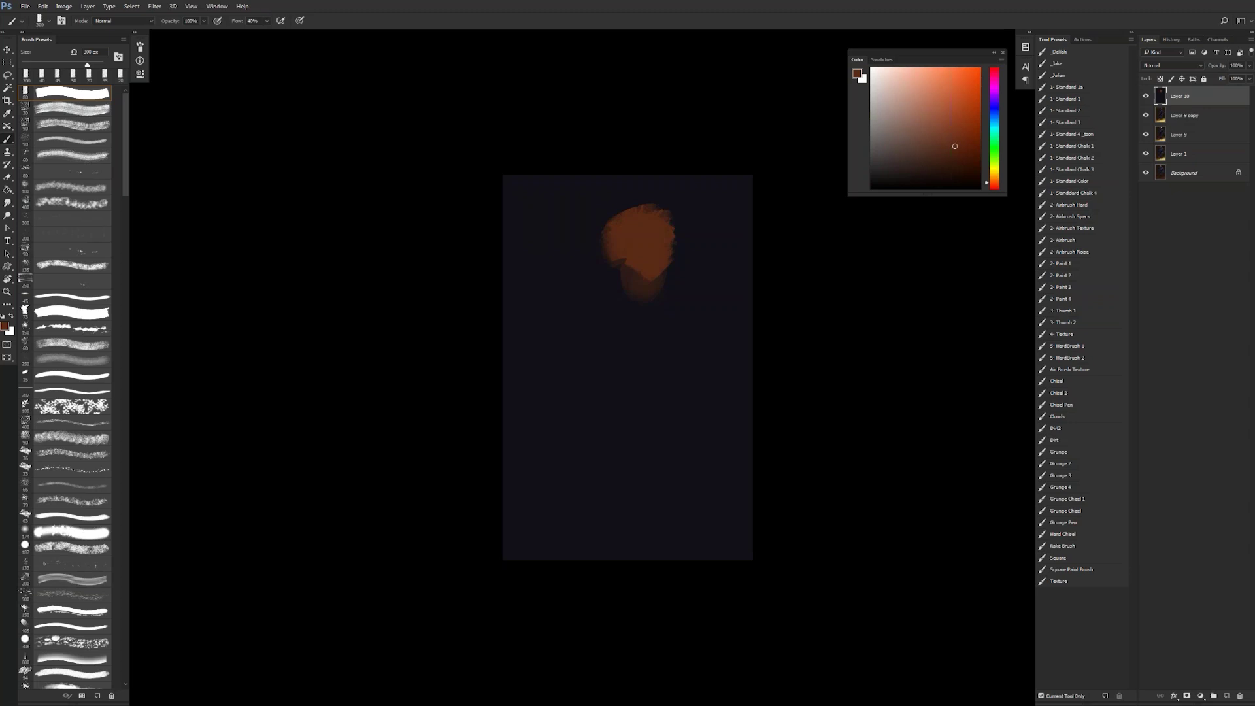
Step: Paint a light salmon-orange lit plane across the top of the brown mass and reduce the brush to 175 px
scroll(652, 246, "up", 1)
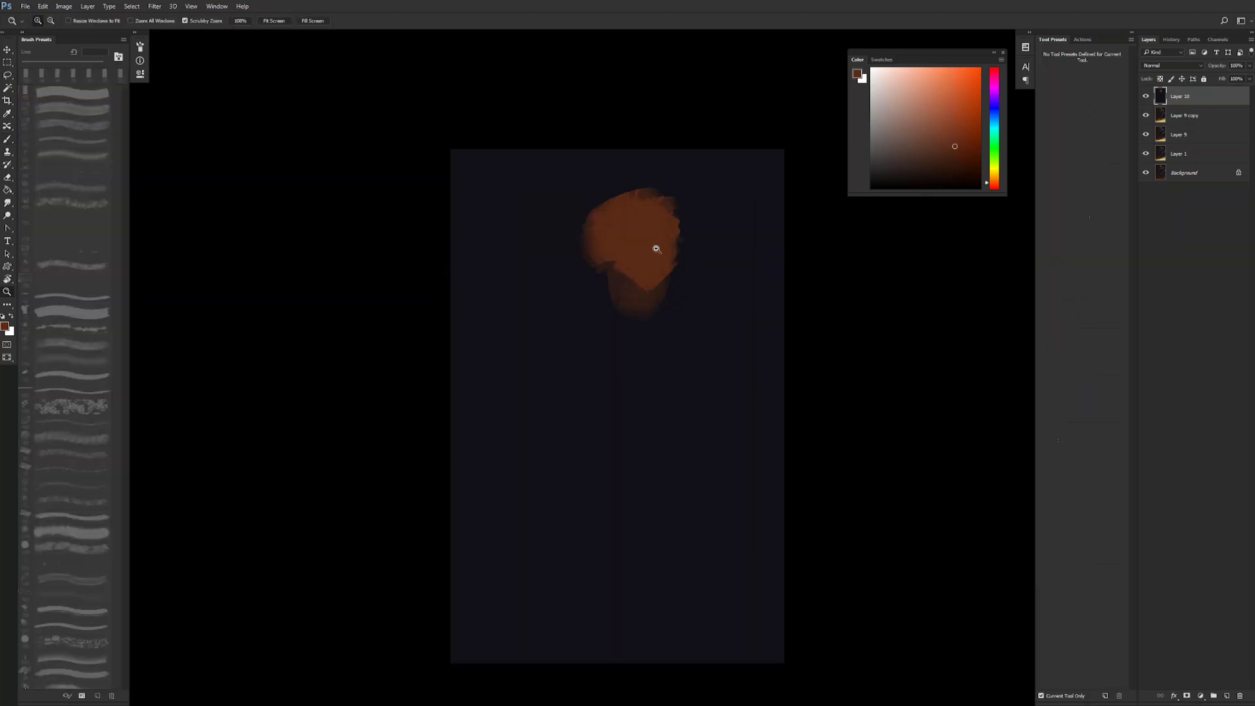
left_click(932, 96)
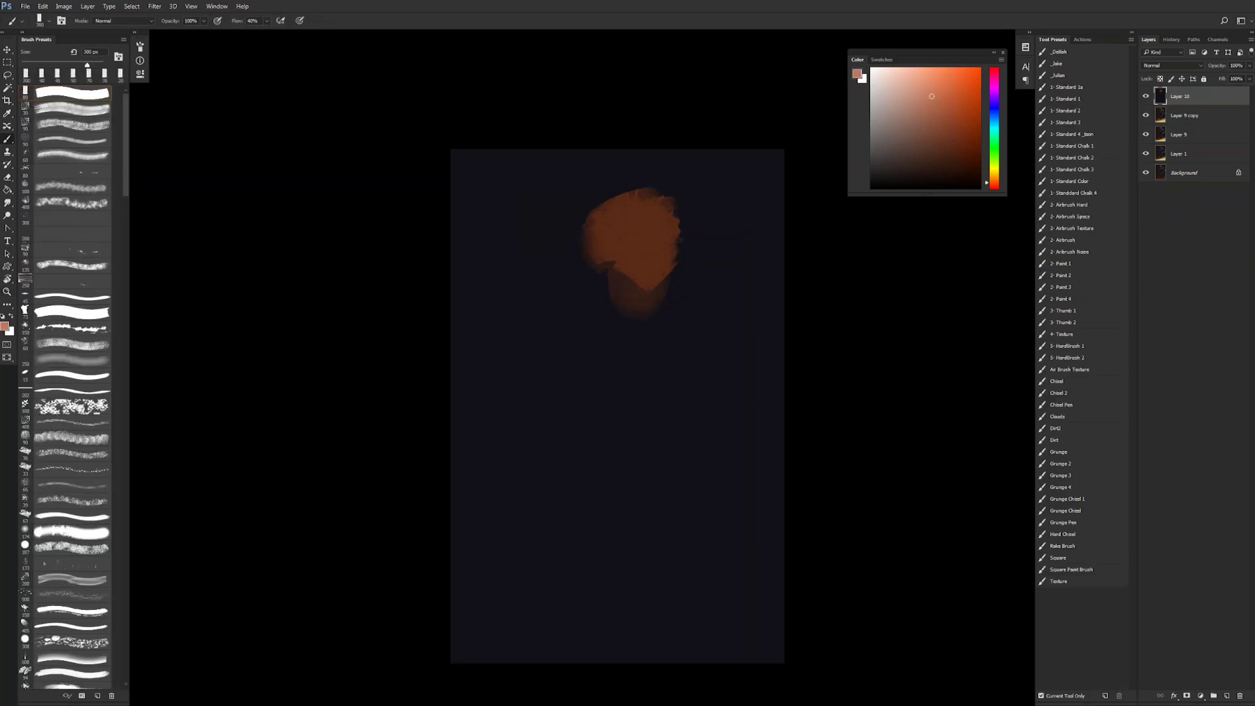
mouse_move(595, 228)
left_mouse_down()
mouse_move(657, 203)
mouse_move(669, 222)
left_mouse_up()
key("[")
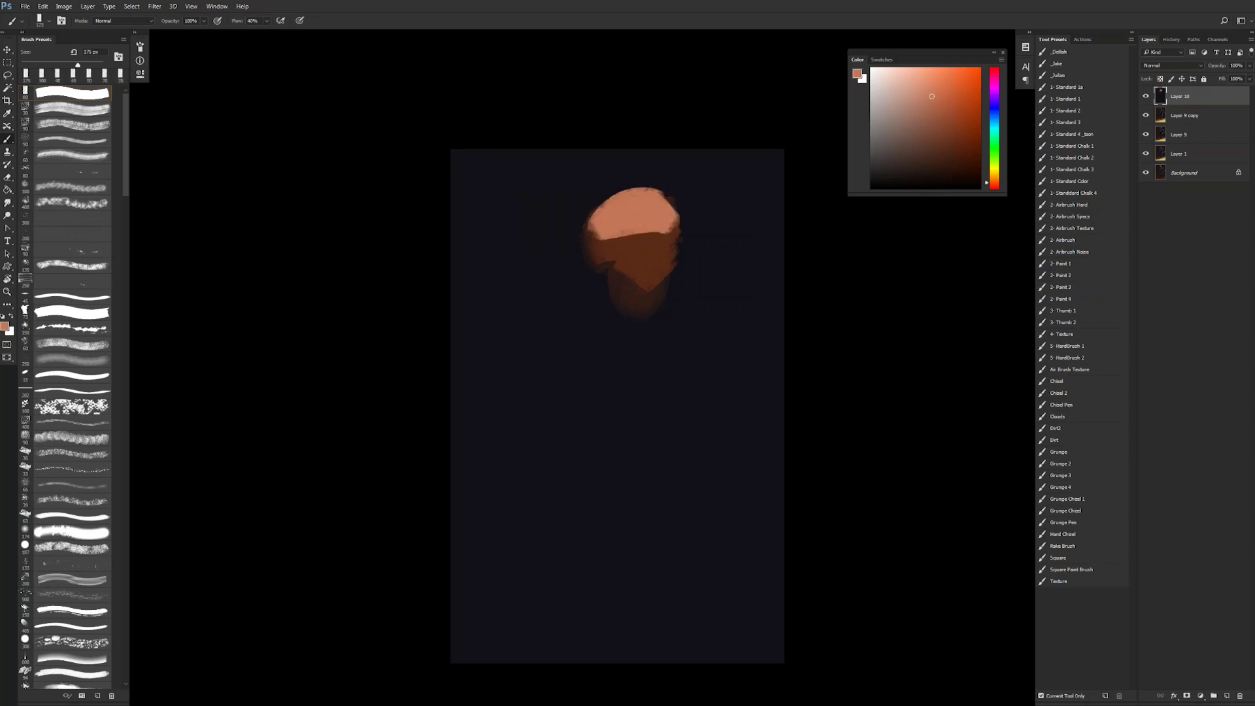
Step: Repaint the form's top plane in a brighter salmon-orange and its shadow side in a slightly lighter reddish brown
left_click(932, 76)
mouse_move(585, 229)
left_mouse_down()
mouse_move(650, 206)
mouse_move(667, 216)
left_mouse_up()
left_click(915, 69)
left_click(931, 74)
mouse_move(655, 204)
left_mouse_down()
mouse_move(604, 218)
mouse_move(658, 206)
left_mouse_up()
left_click(655, 248, "alt")
mouse_move(604, 248)
left_mouse_down()
mouse_move(668, 226)
mouse_move(650, 241)
mouse_move(656, 260)
left_mouse_up()
left_click(652, 228, "alt")
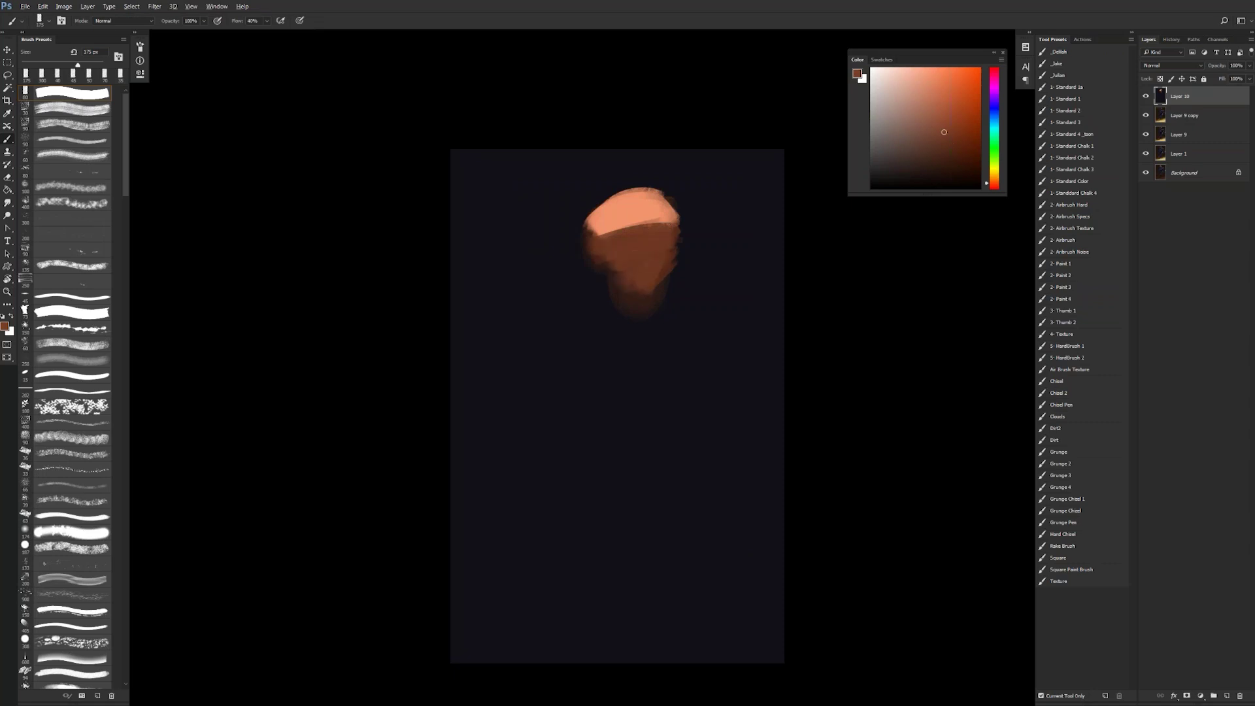
Step: Trim the orange form's outline with the sampled background colour and extend its brown shadow downward with thin strokes
left_click(685, 190, "alt")
mouse_move(703, 228)
left_mouse_down()
mouse_move(640, 170)
mouse_move(596, 173)
mouse_move(692, 189)
mouse_move(614, 175)
mouse_move(689, 199)
mouse_move(579, 193)
mouse_move(583, 321)
left_mouse_up()
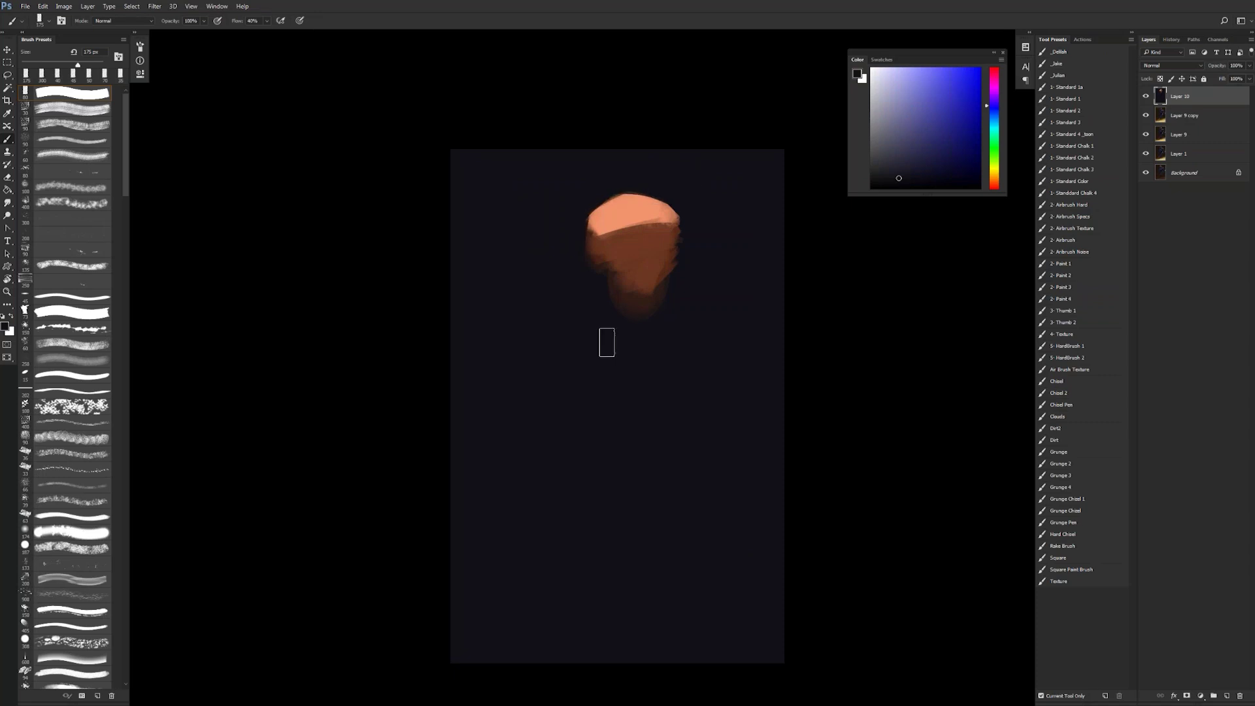
left_click(621, 283, "alt")
mouse_move(621, 281)
left_mouse_down()
mouse_move(664, 262)
mouse_move(630, 262)
mouse_move(556, 330)
mouse_move(594, 337)
left_mouse_up()
key("[")
left_click(582, 203, "alt")
key("bracketright")
key("bracketright")
key("bracketright")
left_click_drag(628, 194, 590, 219)
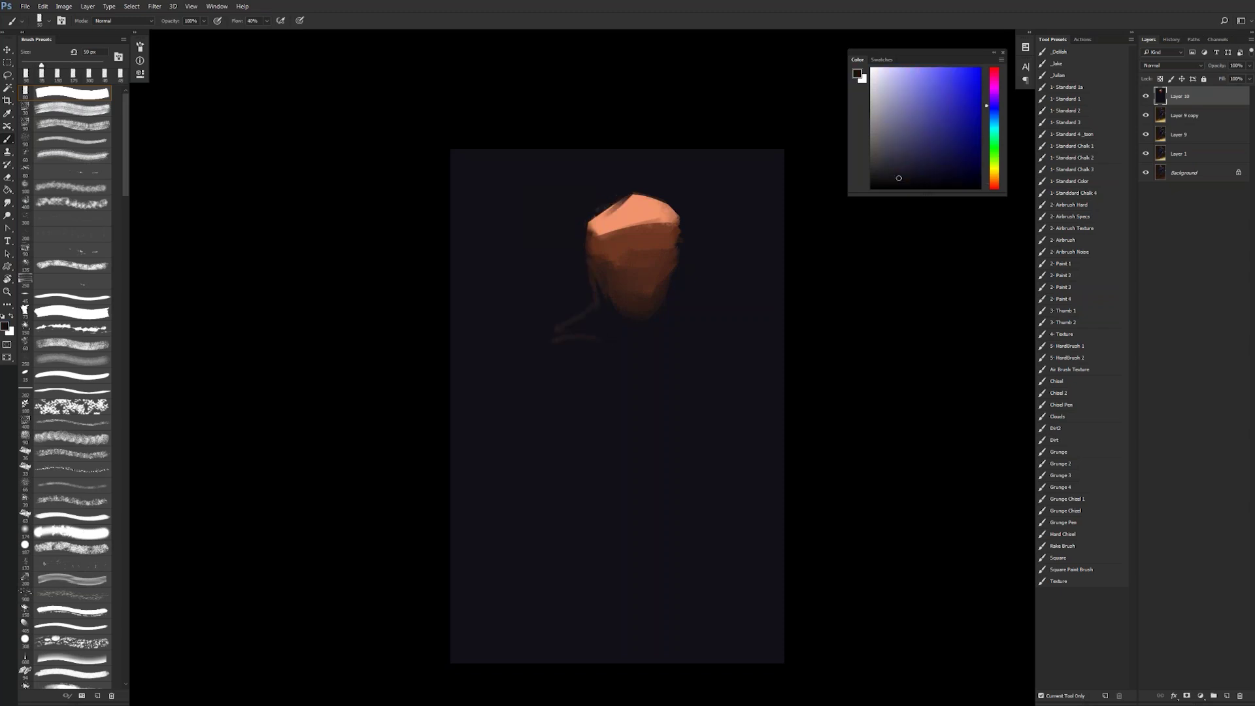
Step: Enlarge the brush and paint over the whole orange form with the dark blue-black background colour
key("bracketright")
key("bracketright")
key("bracketright")
key("bracketright")
key("bracketright")
key("bracketright")
key("bracketright")
key("bracketright")
key("bracketright")
key("bracketright")
key("bracketright")
key("bracketright")
key("bracketright")
mouse_move(655, 197)
left_mouse_down()
mouse_move(622, 244)
mouse_move(641, 358)
left_mouse_up()
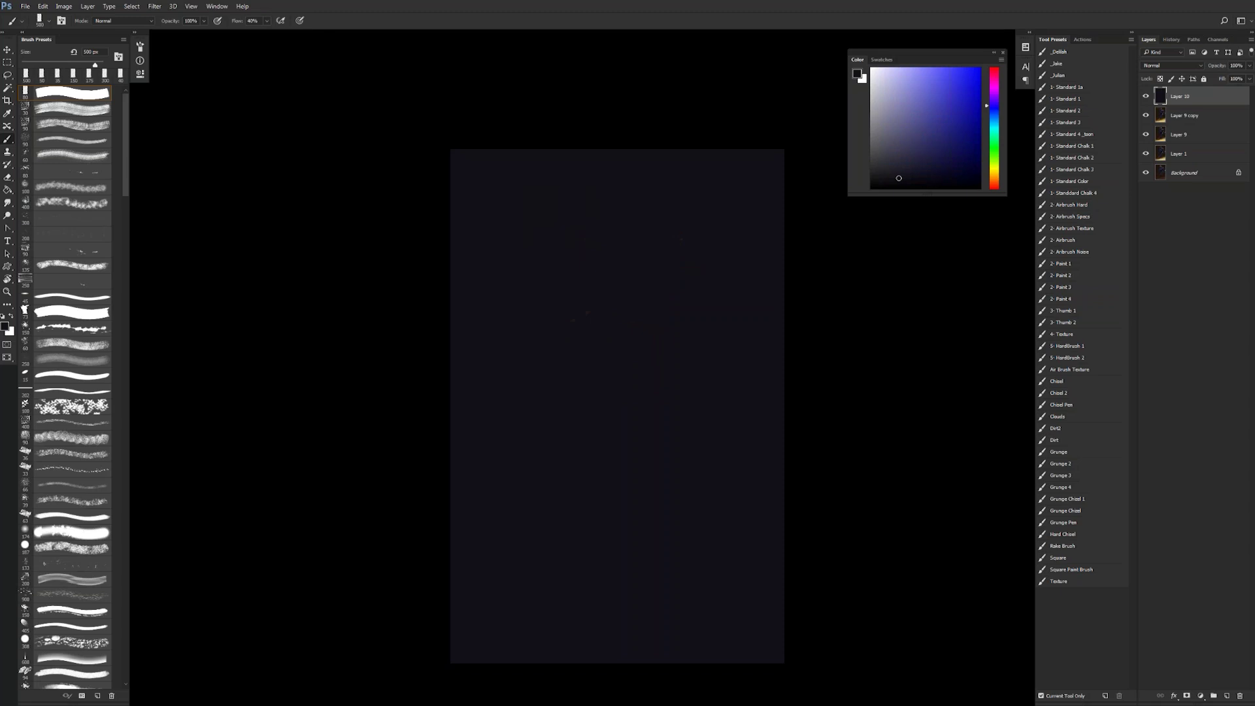
Step: Lay a soft grey-blue gradient down from the canvas top and a dark saturated blue gradient into the lower-left corner
key("g")
left_click_drag(910, 119, 900, 135)
key("shift+g")
key("shift+g")
left_click_drag(620, 108, 620, 261)
left_click_drag(583, 163, 582, 444)
left_click(957, 123)
left_click(976, 154)
left_click_drag(631, 487, 512, 678)
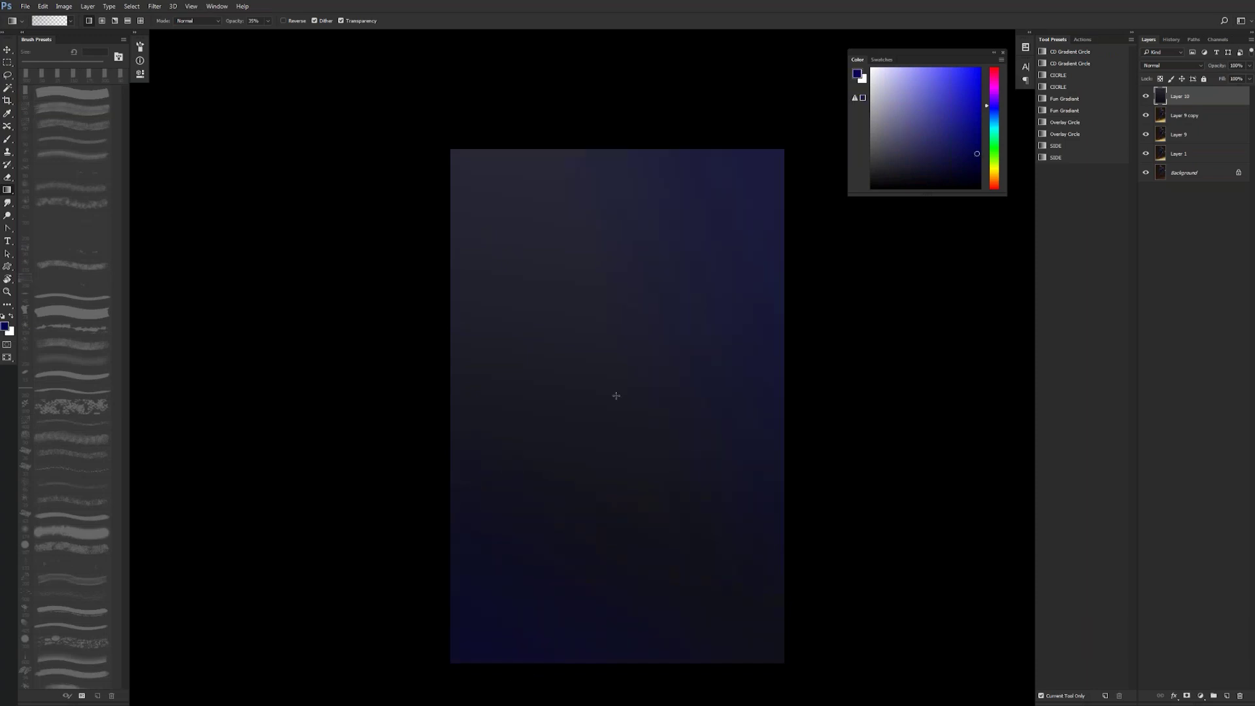
Step: Add a new layer and set up a black brush of 6 px for line sketching
key("ctrl+shift+alt+n")
key("b")
key("d")
key("[")
key("[")
key("[")
key("[")
key("[")
key("[")
key("[")
key("[")
key("[")
key("[")
key("[")
key("[")
key("[")
key("[")
key("[")
key("[")
key("[")
key("[")
key("[")
key("[")
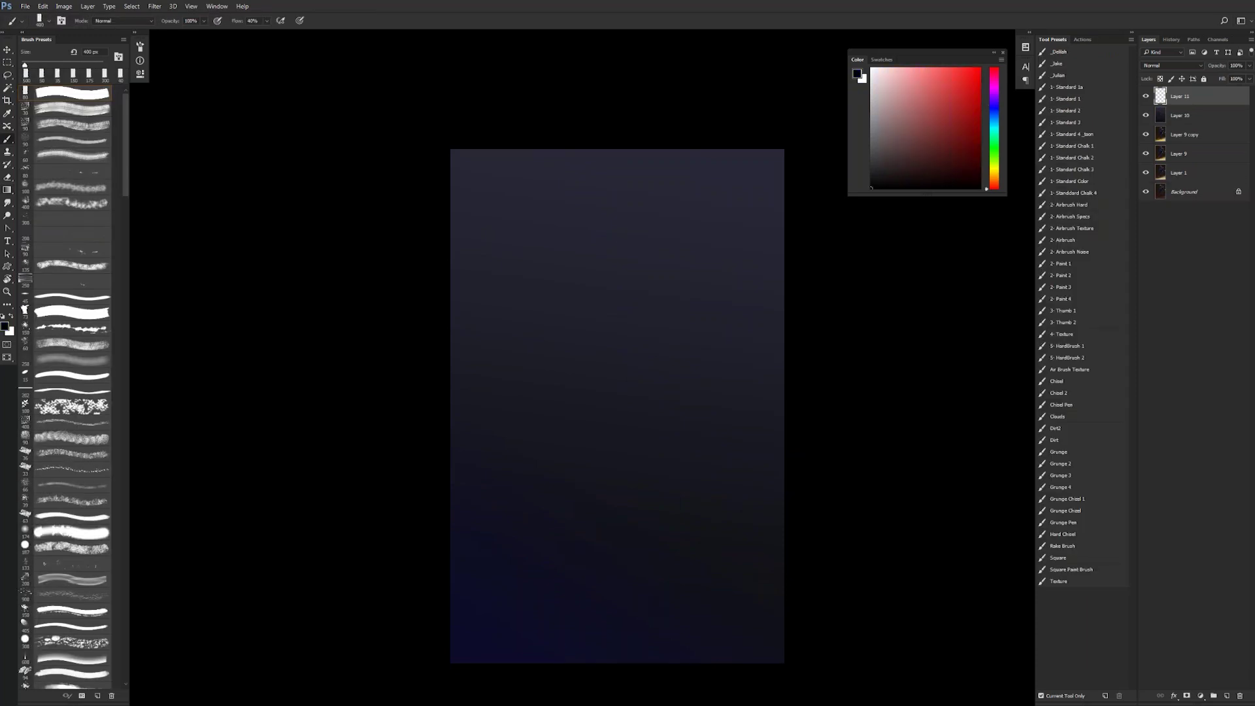
Step: Sketch a rough dome-like arc with slanted lines beneath it and guide lines on both sides near the canvas top
left_click_drag(597, 237, 701, 230)
left_click_drag(564, 263, 556, 260)
left_click_drag(698, 180, 704, 233)
left_click_drag(729, 192, 741, 223)
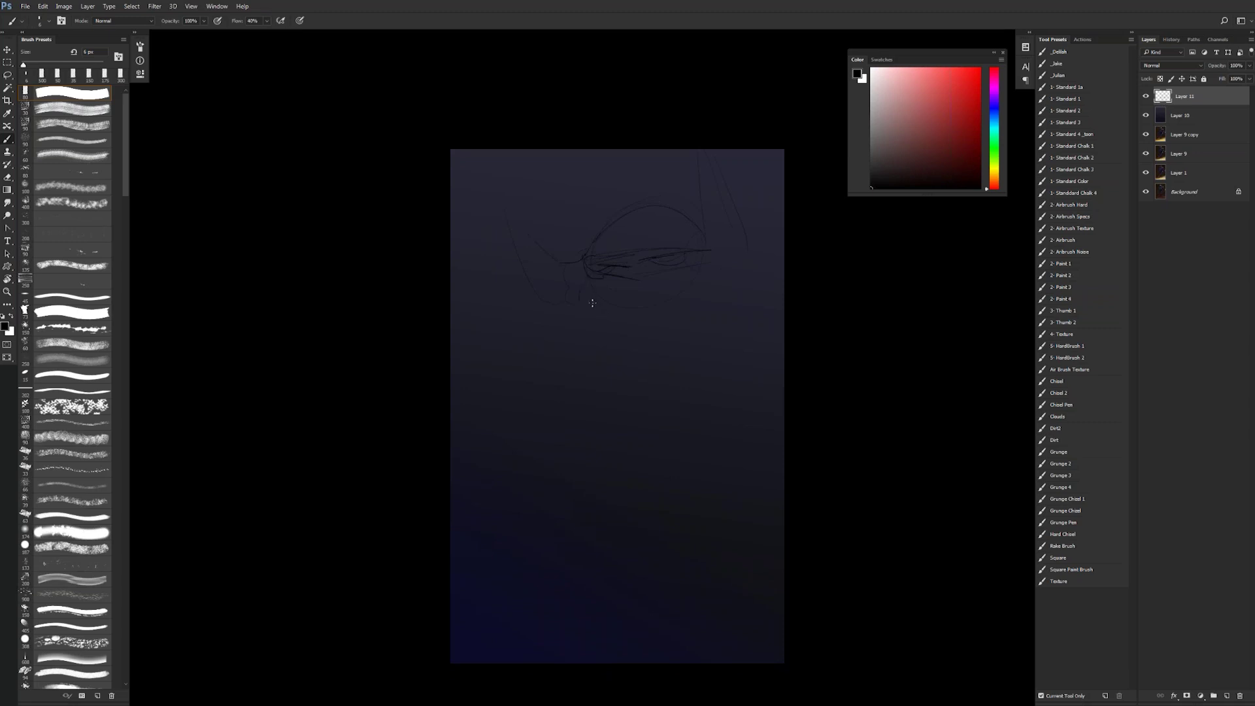
left_click_drag(595, 292, 616, 304)
Step: Flip the canvas horizontally and delete the layer holding the rough arc sketch
key("ctrl+shift+h")
left_click_drag(703, 359, 748, 414)
key("Delete")
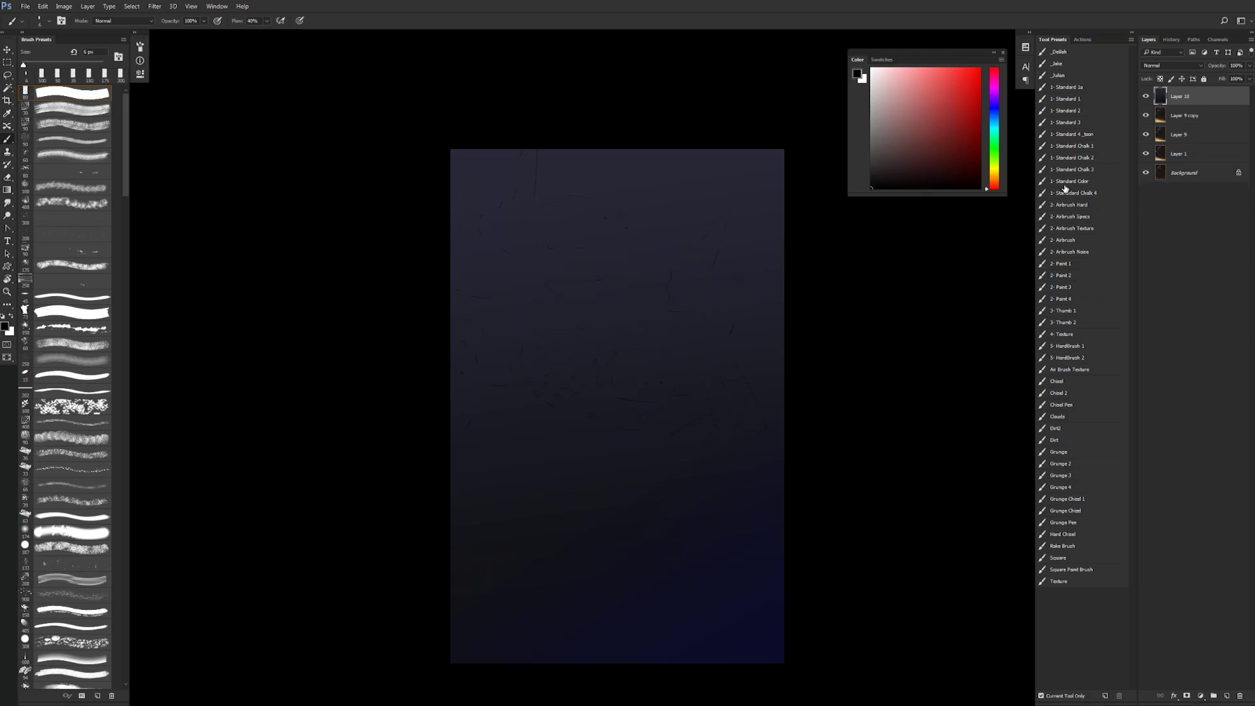
Step: Sketch a large figure, a smaller figure and slanted ground lines on a new layer in thin black lines, flipping the canvas as needed
key("ctrl+shift+alt+n")
key("bracketright")
left_click_drag(659, 294, 711, 167)
left_click_drag(728, 221, 736, 260)
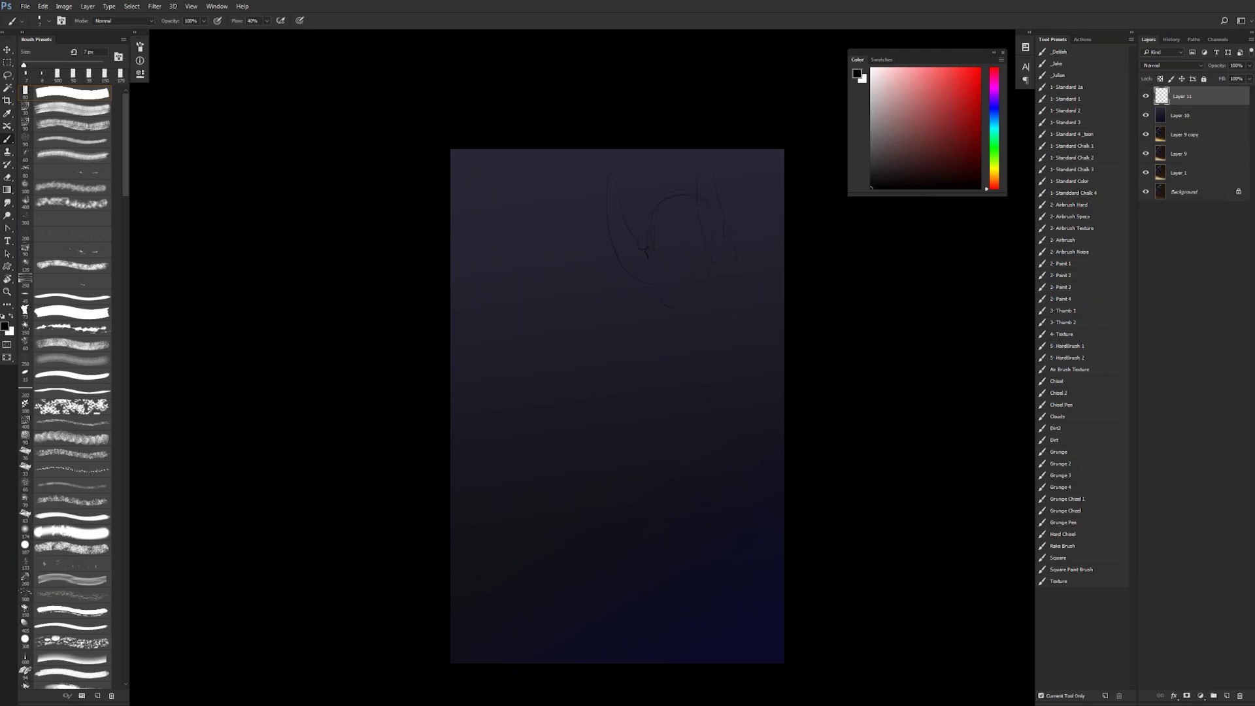
key("ctrl+z")
left_click_drag(655, 292, 706, 308)
left_click_drag(628, 345, 653, 371)
key("ctrl+shift+h")
left_click_drag(459, 207, 485, 264)
key("ctrl+shift+h")
Step: Add a new layer between the gradient background and the line sketch, and enlarge the brush for blocking in
left_click(1230, 109)
left_click(1229, 100)
left_click_drag(1222, 79, 1204, 83)
left_click(1220, 117)
key("bracketright")
key("bracketright")
key("bracketright")
key("bracketright")
key("bracketright")
key("bracketright")
key("bracketright")
key("bracketright")
key("bracketright")
key("bracketright")
key("bracketright")
key("bracketright")
key("bracketright")
key("bracketright")
key("bracketright")
key("bracketright")
key("bracketright")
key("bracketright")
key("bracketright")
key("bracketright")
key("bracketright")
key("ctrl+alt+shift+n")
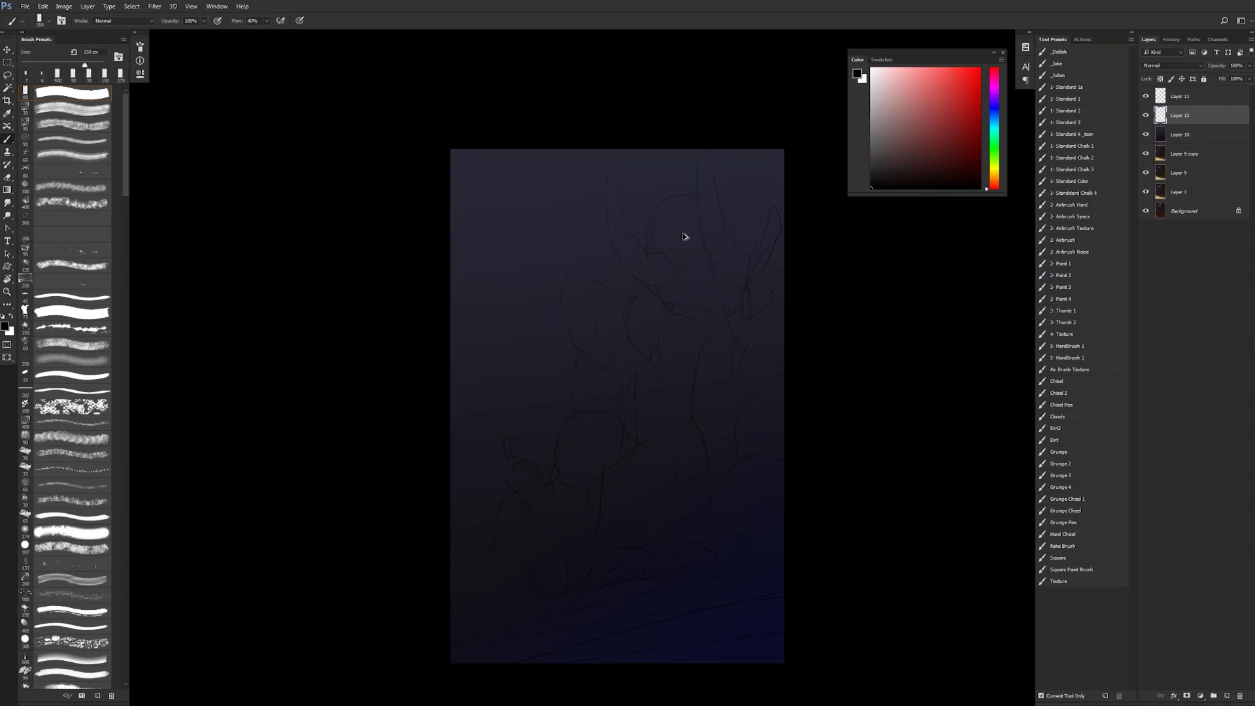
Step: Block in large blue-black trunk-like shapes on the left half of the canvas and darken the area at their base
left_click(893, 153)
left_click(621, 532, "alt")
mouse_move(611, 517)
left_mouse_down()
mouse_move(445, 189)
mouse_move(470, 183)
left_mouse_up()
mouse_move(452, 108)
left_mouse_down()
mouse_move(546, 392)
mouse_move(591, 406)
mouse_move(574, 394)
mouse_move(577, 147)
mouse_move(588, 351)
left_mouse_up()
left_click(540, 260, "alt")
mouse_move(540, 260)
left_mouse_down()
mouse_move(543, 106)
mouse_move(622, 501)
mouse_move(627, 515)
mouse_move(635, 455)
mouse_move(675, 509)
left_mouse_up()
left_click_drag(416, 602, 692, 516)
left_click_drag(539, 586, 638, 565)
left_click(534, 383, "alt")
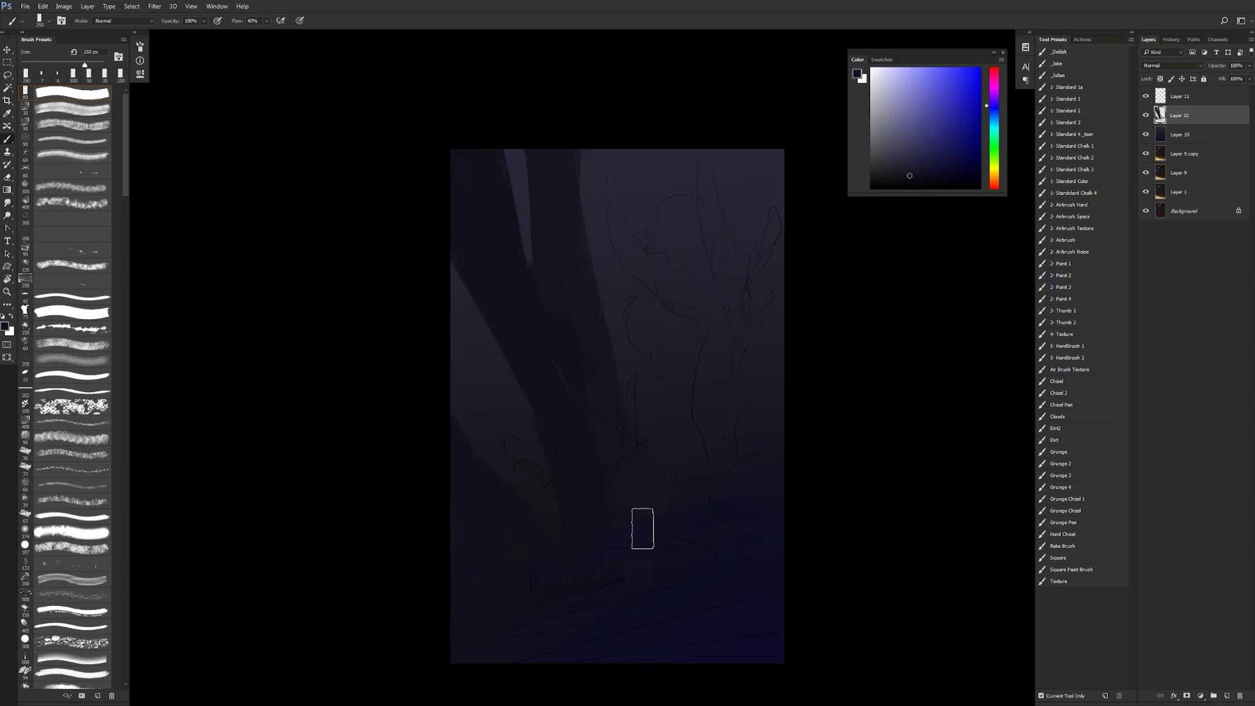
Step: Paint a matching dark trunk-like mass leaning down from the upper right edge of the canvas
left_click_drag(745, 169, 745, 177)
left_click_drag(725, 304, 701, 487)
left_click_drag(767, 199, 673, 490)
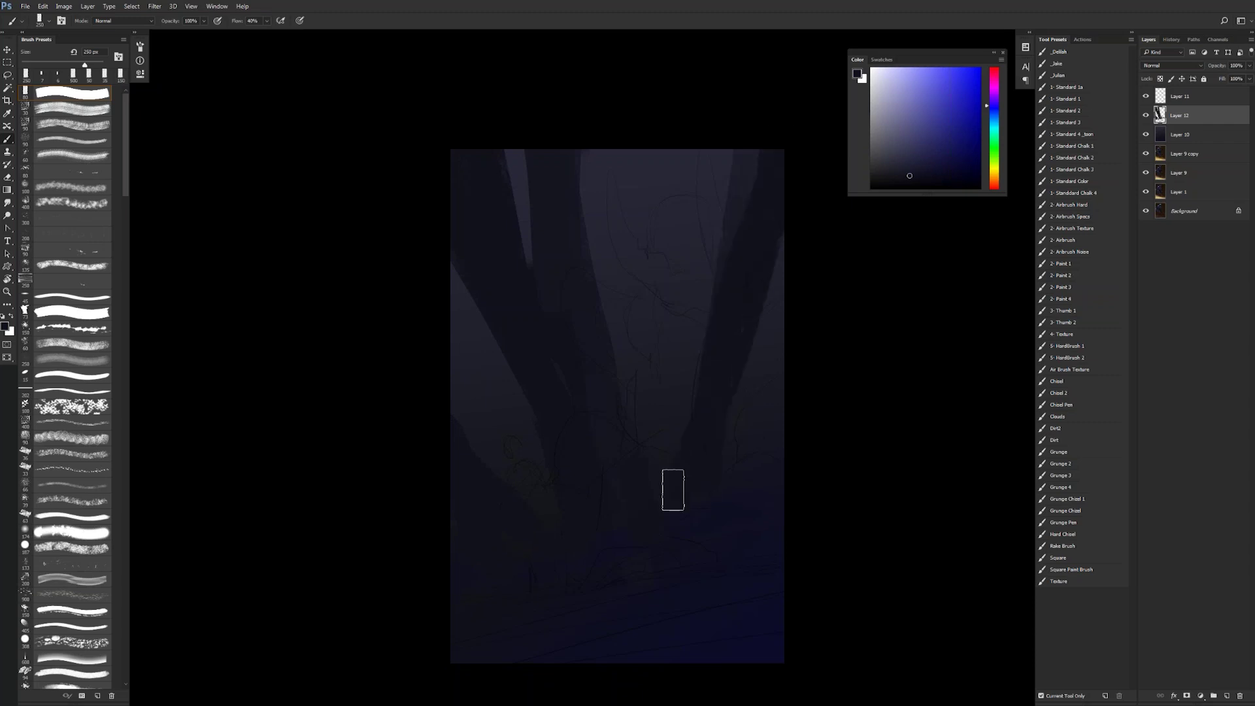
mouse_move(781, 157)
left_mouse_down()
mouse_move(772, 479)
mouse_move(728, 477)
mouse_move(765, 394)
left_mouse_up()
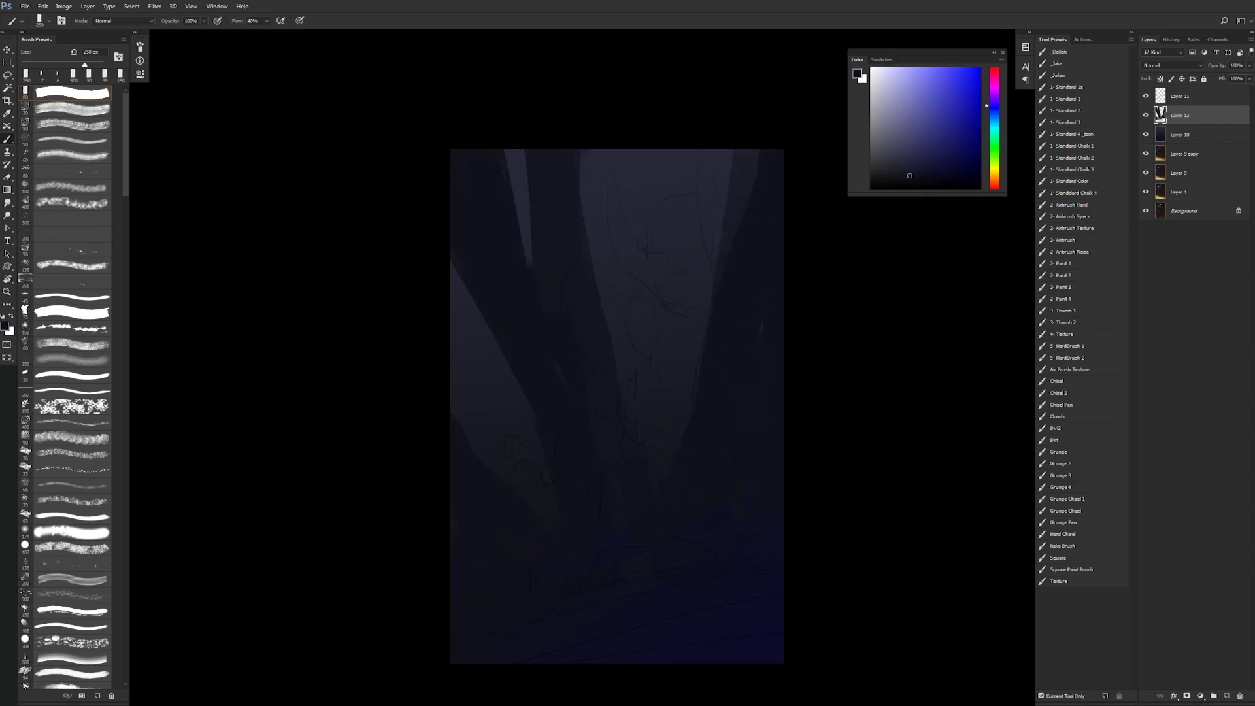
Step: Paint a slanted ground plane across the canvas bottom with bright periwinkle strokes from a smaller brush
left_click(917, 87)
key("bracketleft")
key("bracketleft")
key("bracketleft")
key("bracketleft")
key("bracketleft")
key("bracketleft")
key("bracketleft")
key("bracketleft")
mouse_move(534, 662)
left_mouse_down()
mouse_move(783, 577)
mouse_move(888, 563)
left_mouse_up()
mouse_move(448, 680)
left_mouse_down()
mouse_move(924, 561)
mouse_move(457, 686)
left_mouse_up()
mouse_move(457, 687)
left_mouse_down()
mouse_move(761, 618)
mouse_move(517, 674)
left_mouse_up()
mouse_move(517, 674)
left_mouse_down()
mouse_move(911, 632)
mouse_move(729, 651)
mouse_move(782, 629)
left_mouse_up()
mouse_move(647, 606)
left_mouse_down()
mouse_move(852, 560)
mouse_move(340, 668)
mouse_move(829, 576)
left_mouse_up()
Step: Add muted blue and violet strokes along the far edge of the bright ground plane
left_click(925, 166)
mouse_move(643, 596)
left_mouse_down()
mouse_move(289, 675)
mouse_move(855, 557)
mouse_move(364, 658)
mouse_move(745, 565)
mouse_move(451, 644)
left_mouse_up()
left_click(920, 128)
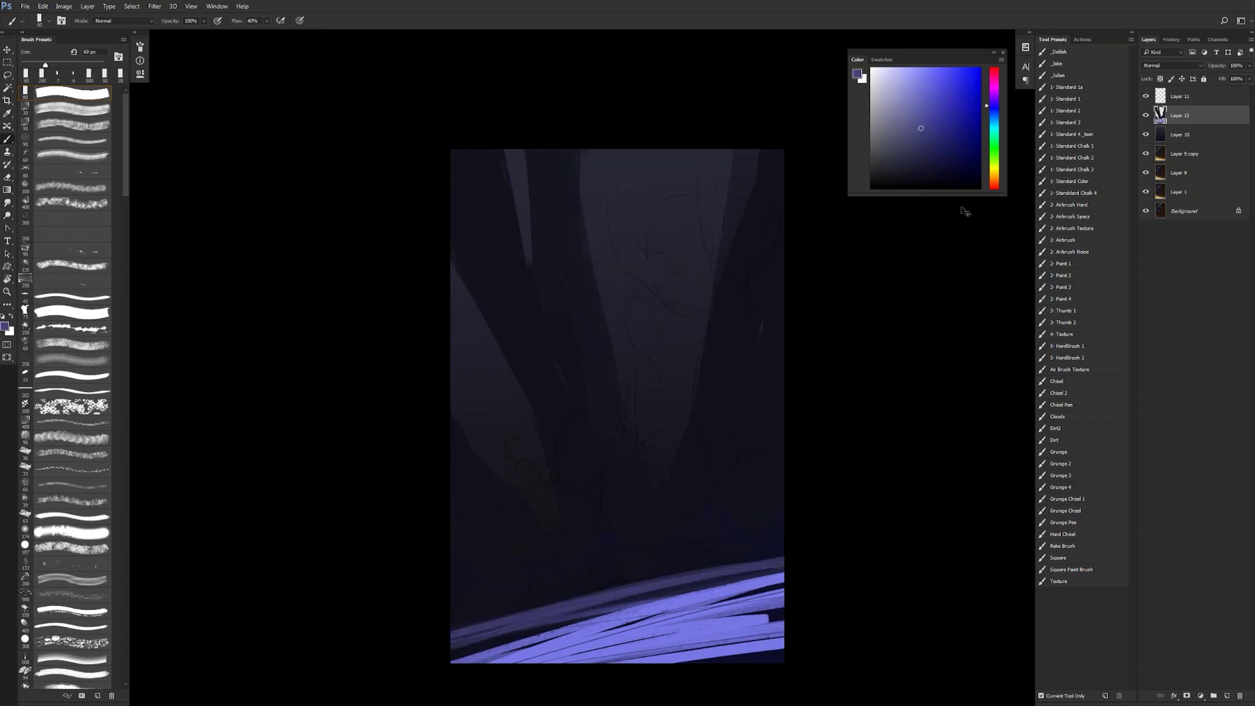
key("ctrl+z")
left_click(936, 115)
left_click(933, 101)
left_click(990, 110)
mouse_move(713, 585)
left_mouse_down()
mouse_move(631, 614)
mouse_move(351, 666)
mouse_move(780, 581)
mouse_move(370, 700)
mouse_move(552, 656)
left_mouse_up()
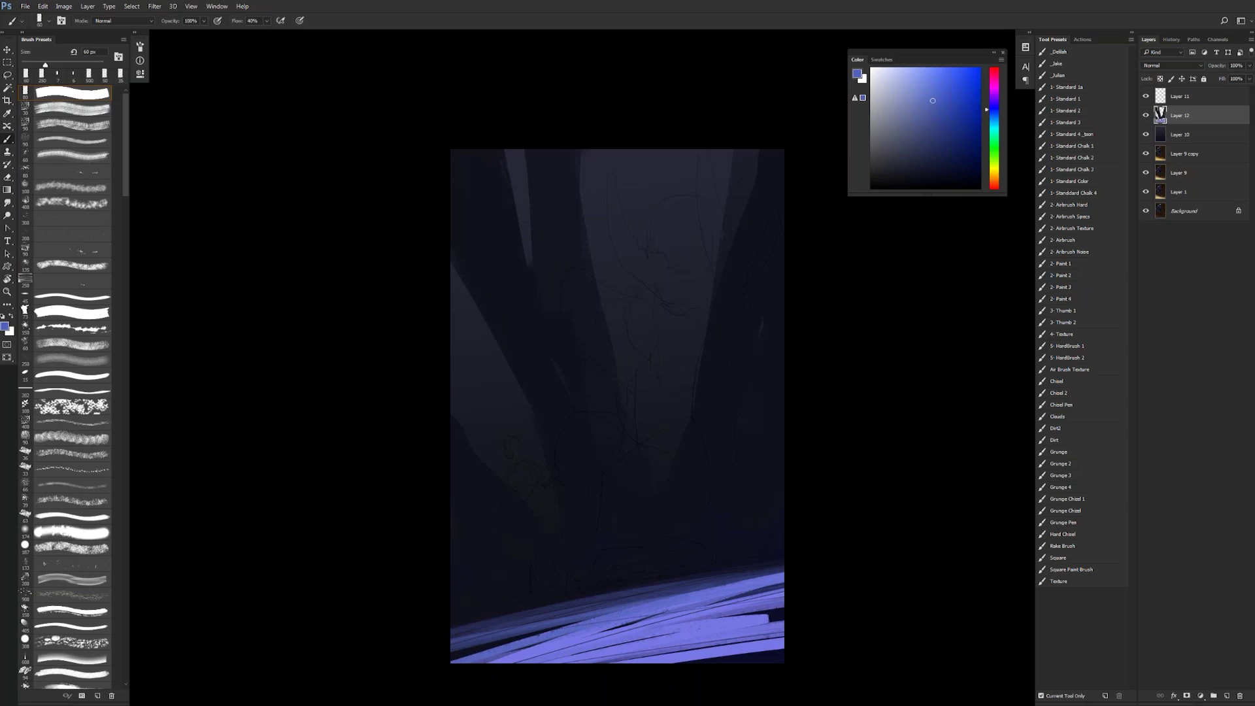
Step: Paint a thin blue streak above the ground at the left canvas edge, trim it with sampled dark, and add a layer above
key("[")
key("[")
key("[")
key("[")
key("[")
key("[")
key("[")
mouse_move(488, 597)
left_mouse_down()
mouse_move(440, 605)
mouse_move(493, 598)
left_mouse_up()
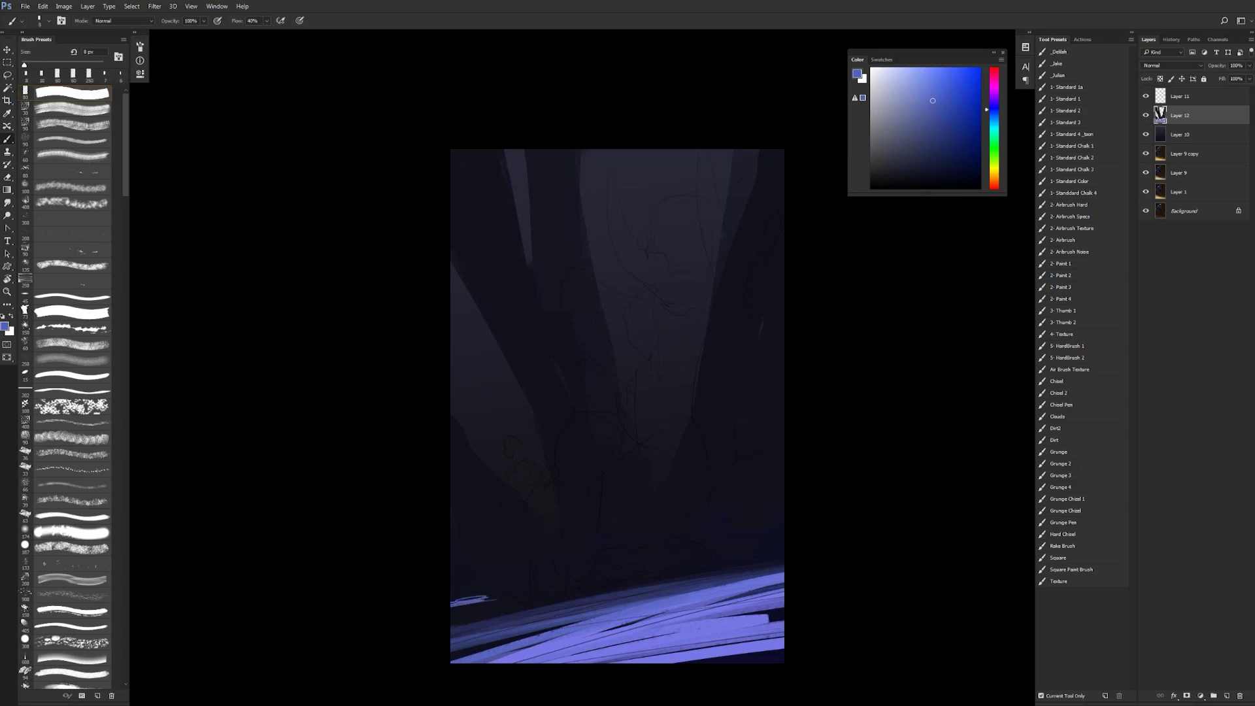
left_click(476, 586, "alt")
mouse_move(451, 602)
left_mouse_down()
mouse_move(491, 595)
mouse_move(444, 605)
left_mouse_up()
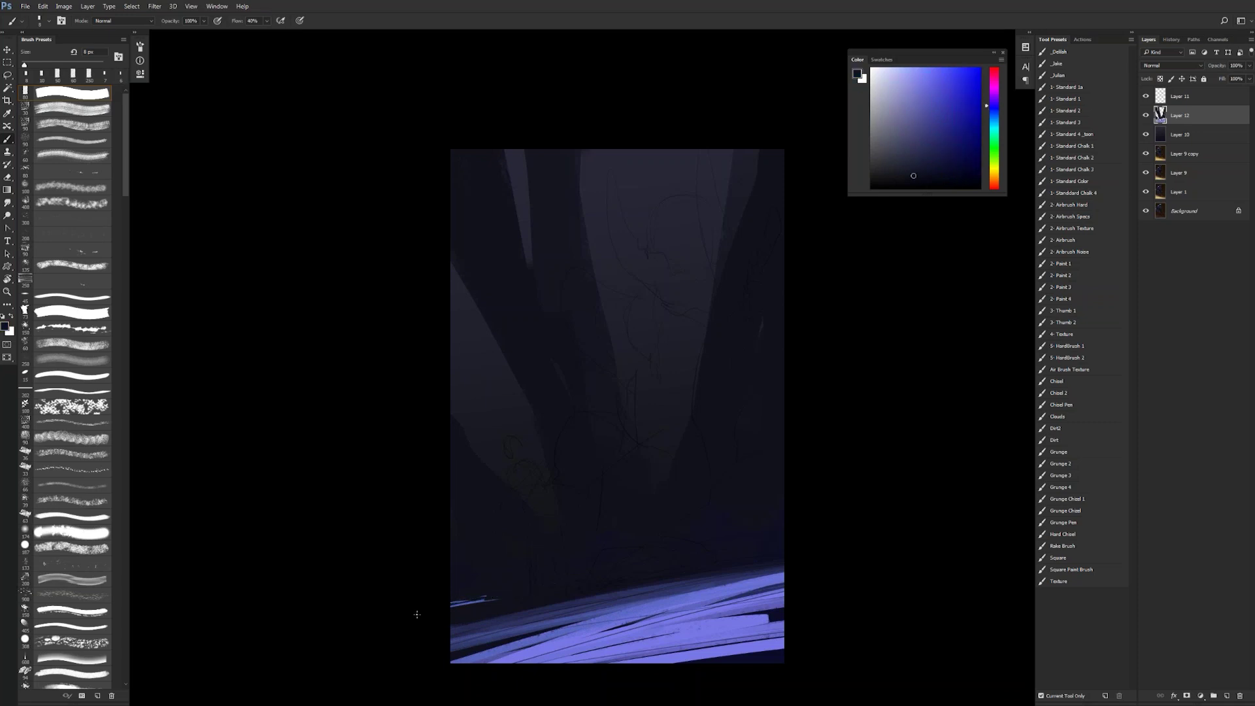
key("ctrl+shift+alt+n")
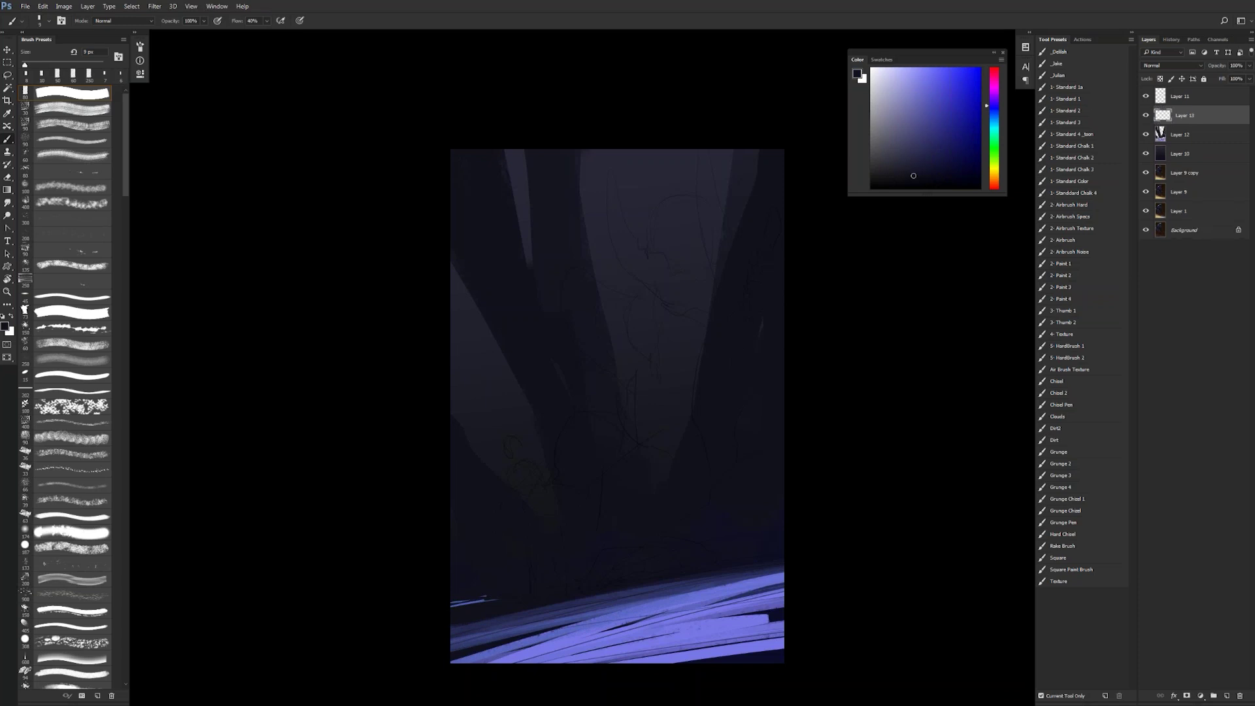
Step: Paint the large figure's round head in dark navy with the brush enlarged to 250 px
left_click(942, 174)
key("bracketright")
key("bracketright")
key("bracketright")
key("bracketright")
key("bracketright")
key("bracketright")
key("bracketright")
key("bracketright")
key("bracketright")
key("bracketright")
key("bracketright")
key("bracketright")
key("bracketright")
key("bracketright")
key("bracketright")
key("bracketright")
key("bracketright")
key("bracketright")
key("bracketright")
key("bracketright")
key("bracketright")
mouse_move(670, 219)
left_mouse_down()
mouse_move(694, 224)
mouse_move(712, 294)
left_mouse_up()
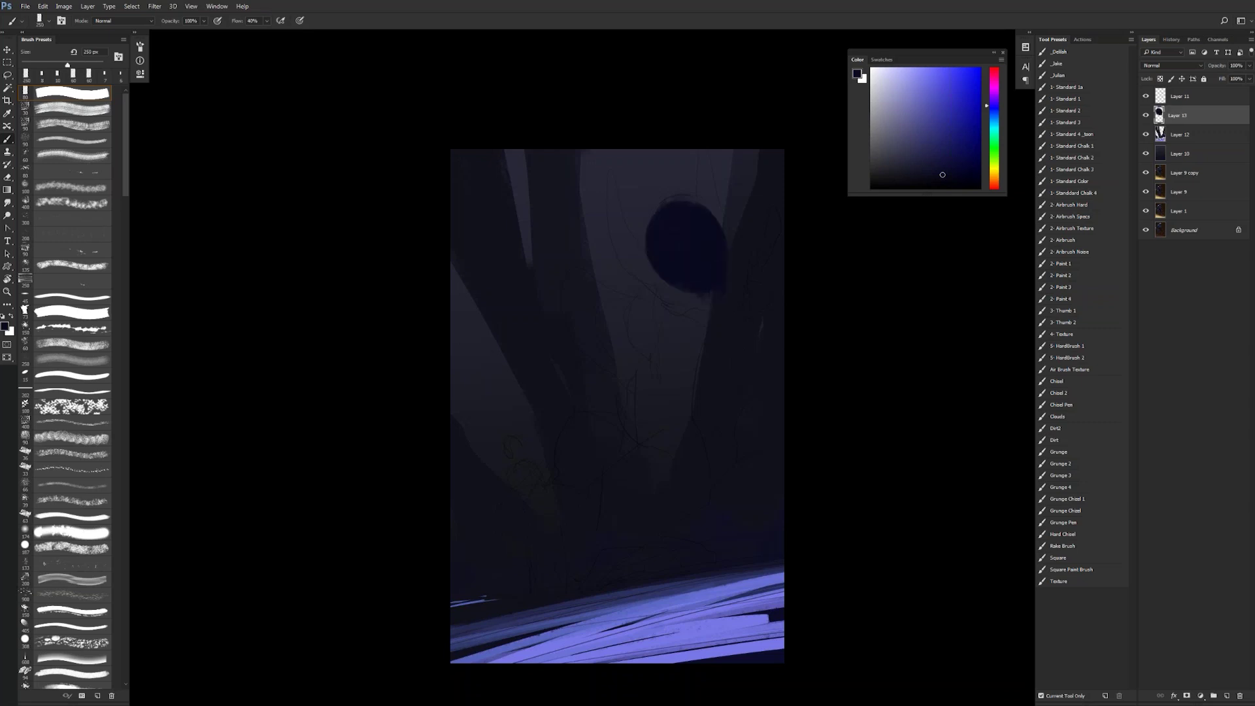
Step: Paint the figure's curved horn beside the head and its raised shoulder in the same dark navy
mouse_move(633, 249)
left_mouse_down()
mouse_move(605, 173)
mouse_move(646, 285)
mouse_move(691, 311)
mouse_move(635, 327)
mouse_move(645, 350)
left_mouse_up()
key("bracketleft")
key("bracketleft")
key("bracketleft")
key("bracketleft")
key("bracketleft")
key("bracketleft")
key("bracketleft")
key("bracketright")
key("bracketright")
key("bracketright")
key("bracketright")
mouse_move(623, 308)
left_mouse_down()
mouse_move(577, 284)
mouse_move(602, 369)
mouse_move(624, 343)
mouse_move(653, 373)
left_mouse_up()
Step: Fill in the figure's torso, arm and seated lower body as a navy silhouette with a larger brush
key("bracketright")
key("bracketright")
key("bracketright")
key("bracketright")
key("bracketright")
key("bracketright")
mouse_move(674, 292)
left_mouse_down()
mouse_move(675, 342)
mouse_move(646, 360)
mouse_move(683, 359)
mouse_move(713, 406)
mouse_move(645, 449)
mouse_move(635, 534)
left_mouse_up()
key("bracketright")
key("bracketright")
key("bracketright")
key("bracketright")
key("bracketright")
mouse_move(598, 357)
left_mouse_down()
mouse_move(608, 443)
mouse_move(569, 494)
mouse_move(509, 528)
mouse_move(521, 511)
mouse_move(540, 546)
mouse_move(586, 508)
mouse_move(684, 515)
mouse_move(542, 591)
mouse_move(784, 522)
mouse_move(699, 538)
mouse_move(755, 421)
mouse_move(678, 403)
mouse_move(731, 472)
mouse_move(771, 351)
left_mouse_up()
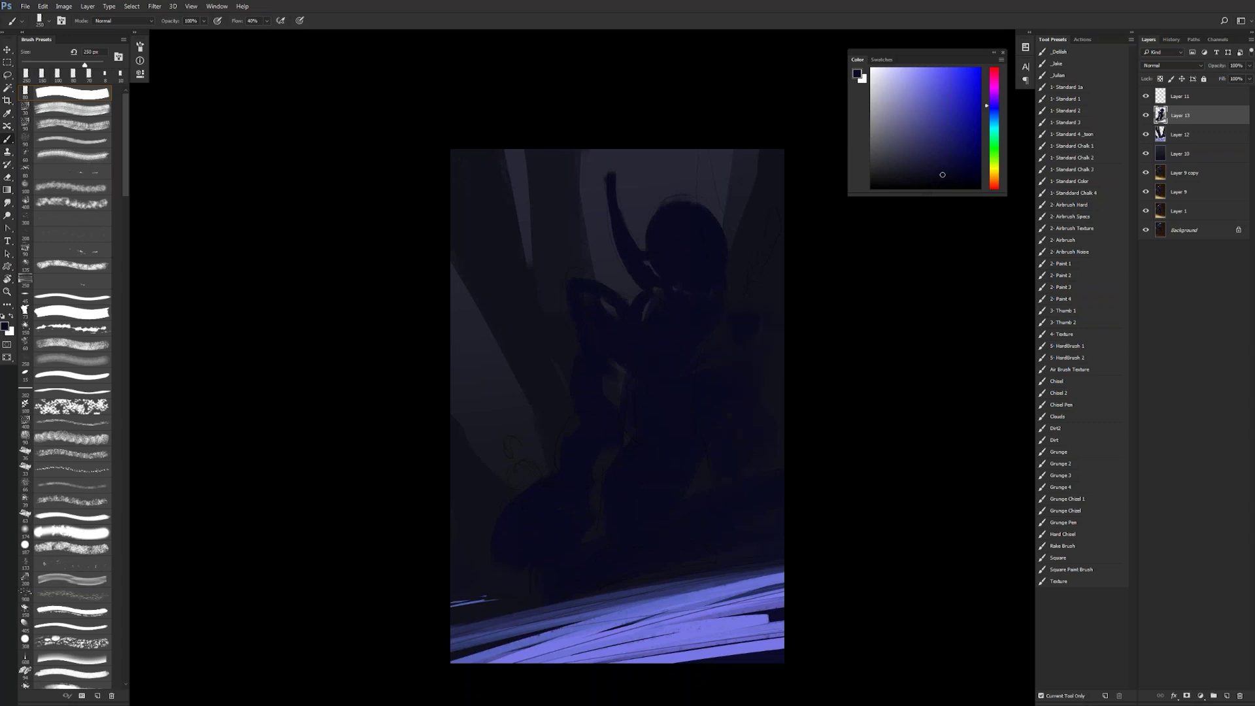
Step: Add a second tall horn on the head's other side and erase the first horn's tip to a point
mouse_move(709, 209)
left_mouse_down()
mouse_move(700, 131)
mouse_move(743, 272)
left_mouse_up()
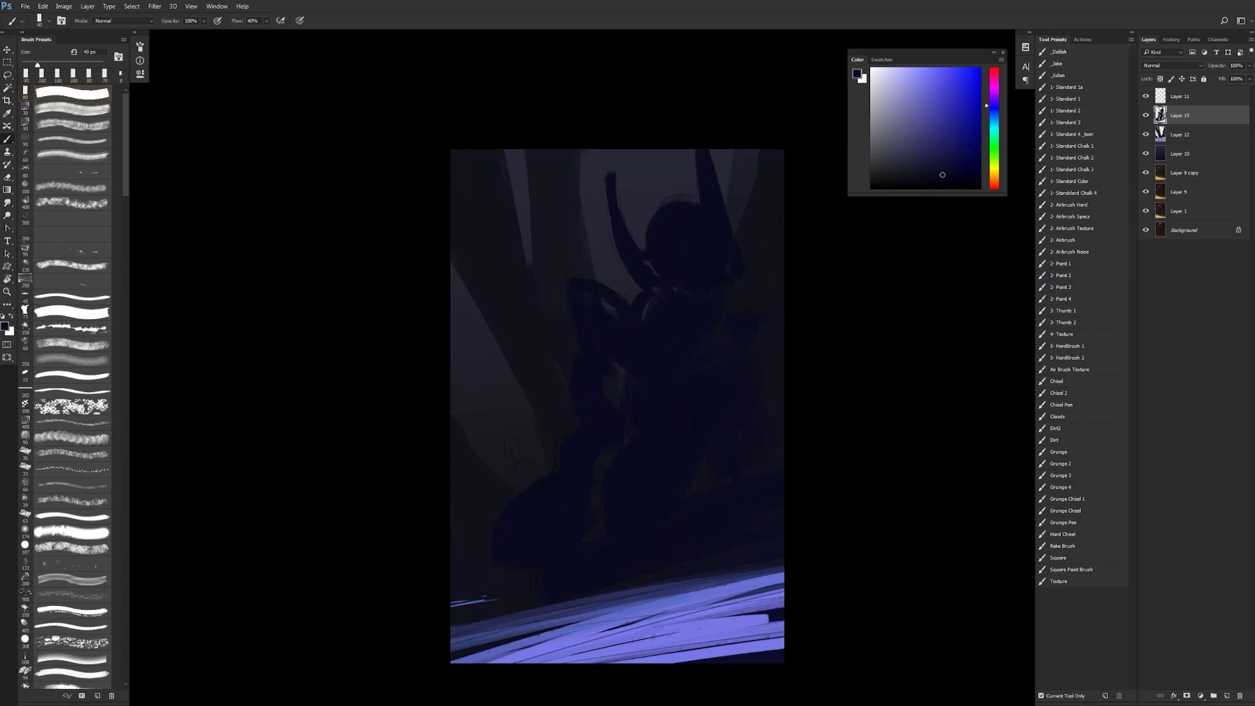
key("e")
left_click_drag(614, 173, 630, 211)
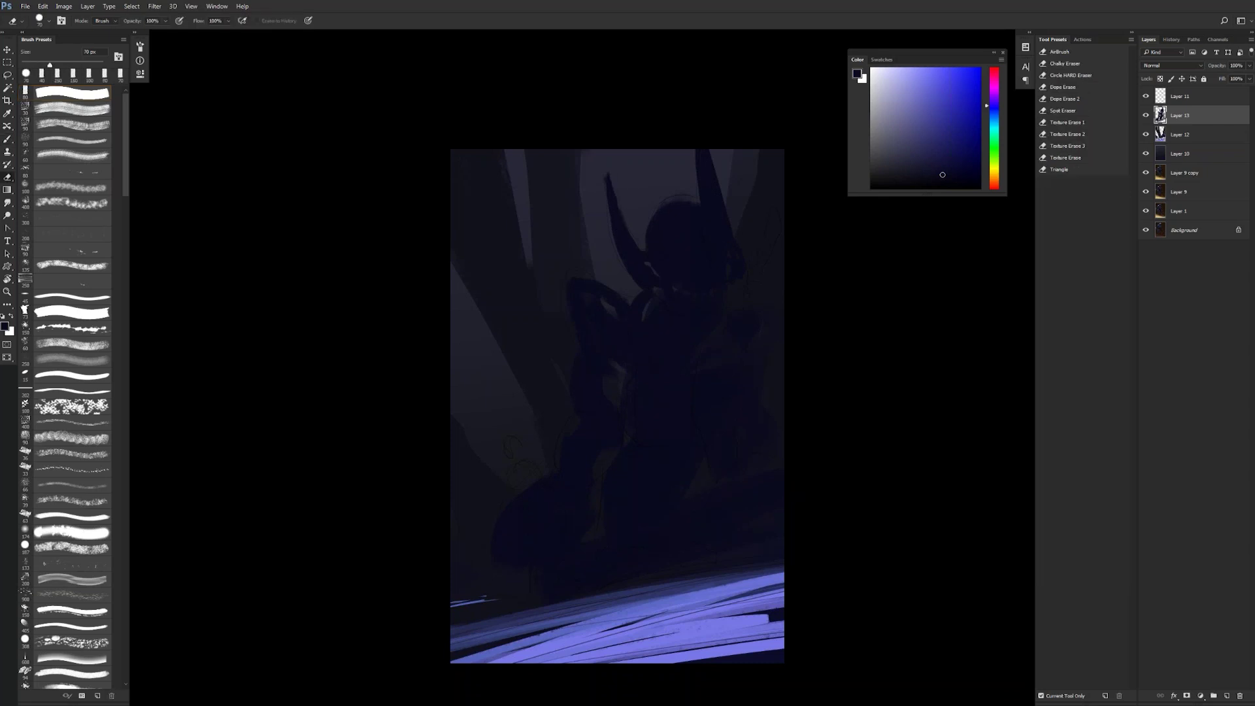
key("b")
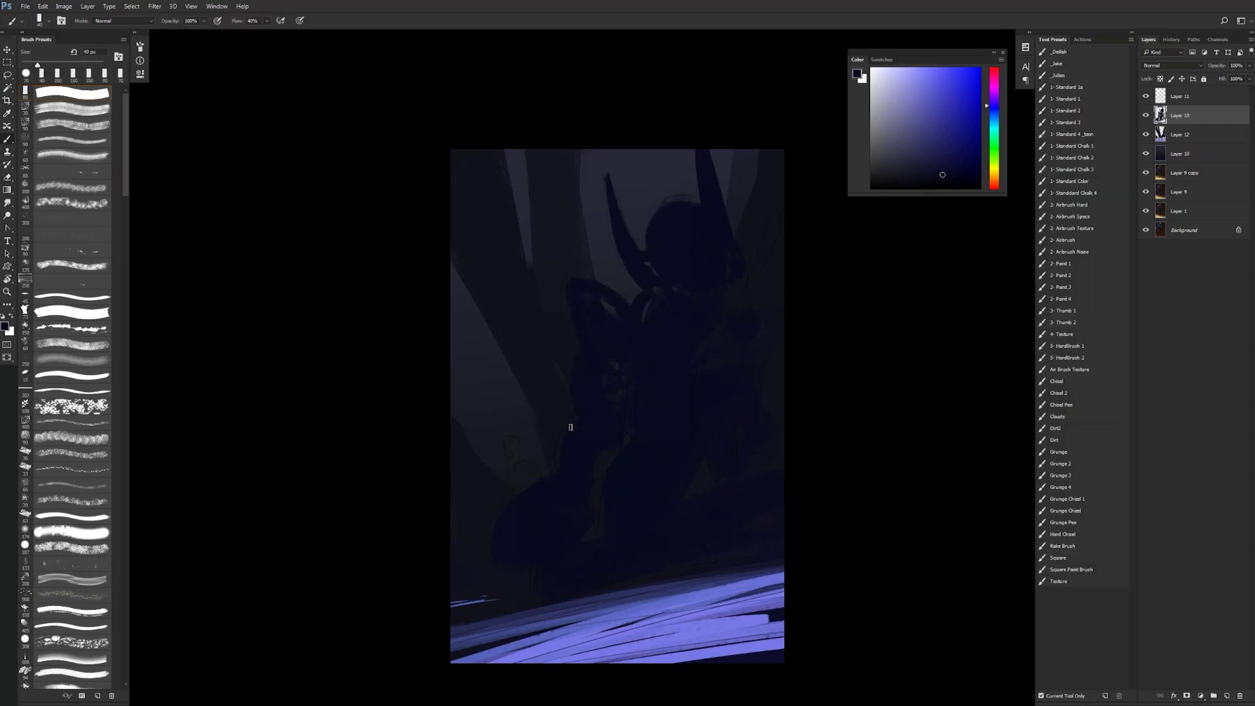
Step: Paint dark navy shapes beside the second horn and fill the silhouette down to the near canvas edge with progressively larger strokes
left_click(757, 290)
mouse_move(771, 249)
left_mouse_down()
mouse_move(765, 269)
mouse_move(760, 240)
mouse_move(759, 263)
left_mouse_up()
key("bracketright")
left_click(773, 282)
key("bracketright")
key("bracketright")
key("bracketright")
key("bracketright")
key("bracketright")
key("bracketright")
key("bracketright")
key("bracketright")
key("bracketright")
left_click(751, 340)
key("bracketright")
key("bracketright")
key("bracketright")
key("bracketright")
key("bracketright")
key("bracketright")
key("bracketright")
key("bracketright")
key("bracketright")
left_click(745, 444)
Step: Flip the canvas horizontally and paint the figure's torso and thigh area in dark purple
key("ctrl+shift+h")
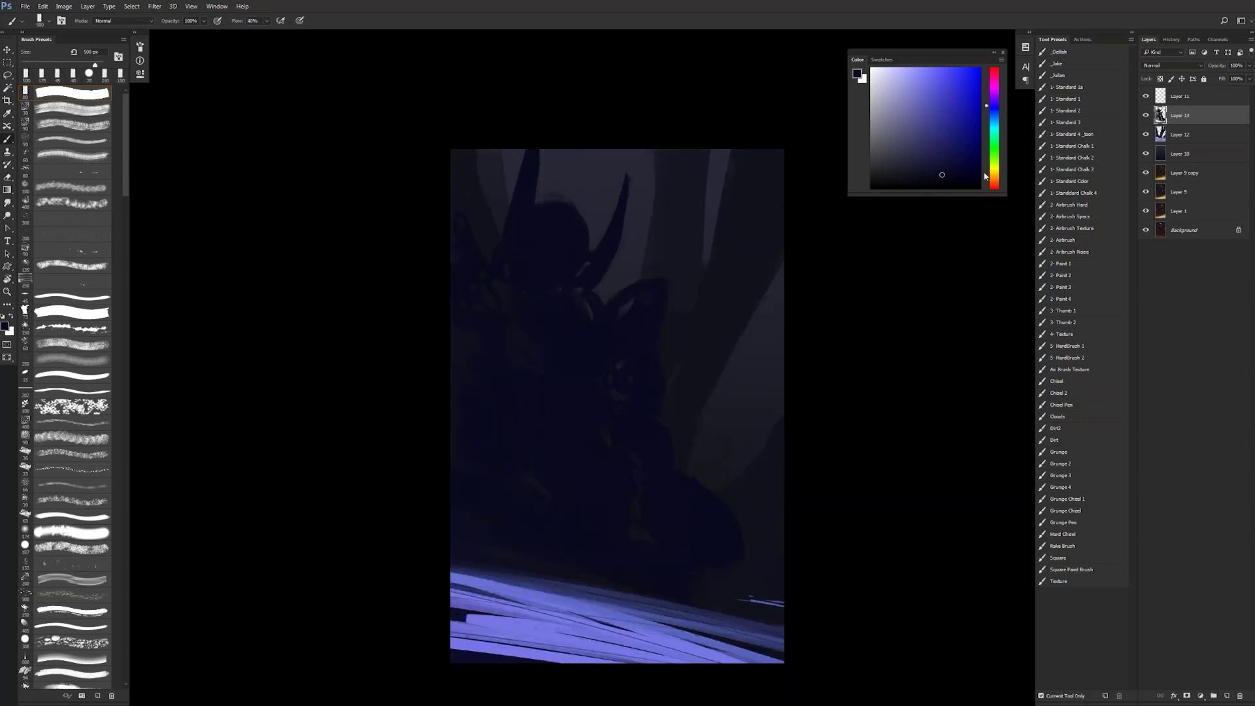
left_click_drag(990, 104, 990, 96)
left_click_drag(941, 164, 941, 156)
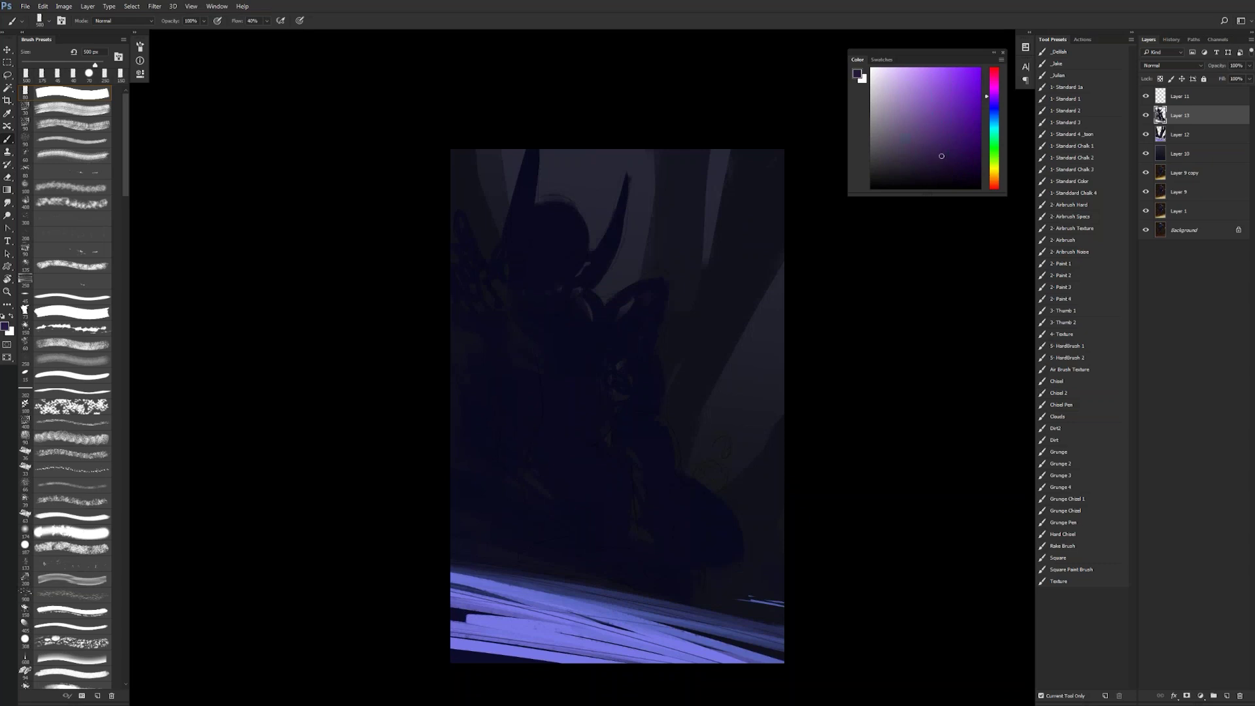
mouse_move(540, 344)
left_mouse_down()
mouse_move(559, 409)
mouse_move(556, 346)
mouse_move(571, 403)
mouse_move(548, 402)
mouse_move(507, 360)
mouse_move(516, 425)
mouse_move(537, 394)
mouse_move(577, 388)
mouse_move(600, 412)
mouse_move(550, 445)
mouse_move(553, 428)
mouse_move(560, 442)
mouse_move(526, 427)
mouse_move(529, 457)
mouse_move(578, 397)
mouse_move(541, 434)
mouse_move(511, 382)
mouse_move(512, 456)
mouse_move(535, 459)
mouse_move(548, 442)
mouse_move(569, 478)
mouse_move(602, 480)
mouse_move(616, 504)
mouse_move(596, 466)
mouse_move(620, 491)
mouse_move(572, 500)
mouse_move(592, 520)
mouse_move(604, 481)
mouse_move(625, 509)
left_mouse_up()
left_click(538, 456, "alt")
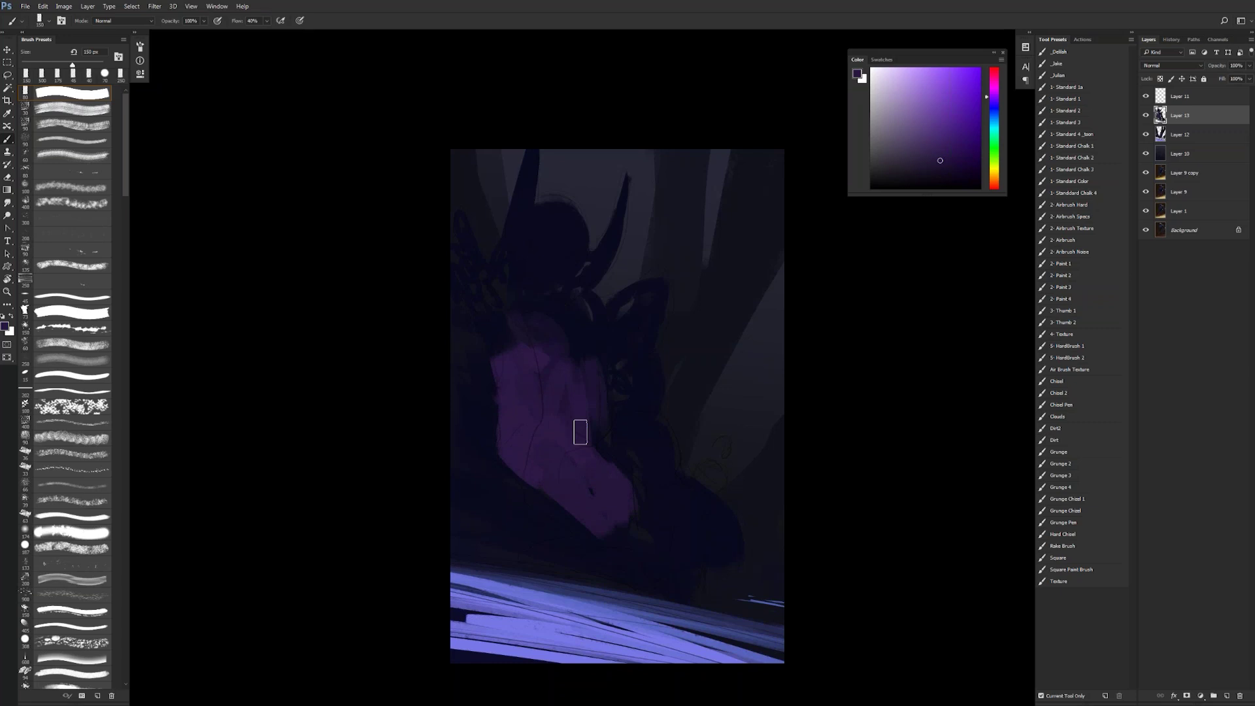
left_click(534, 376, "alt")
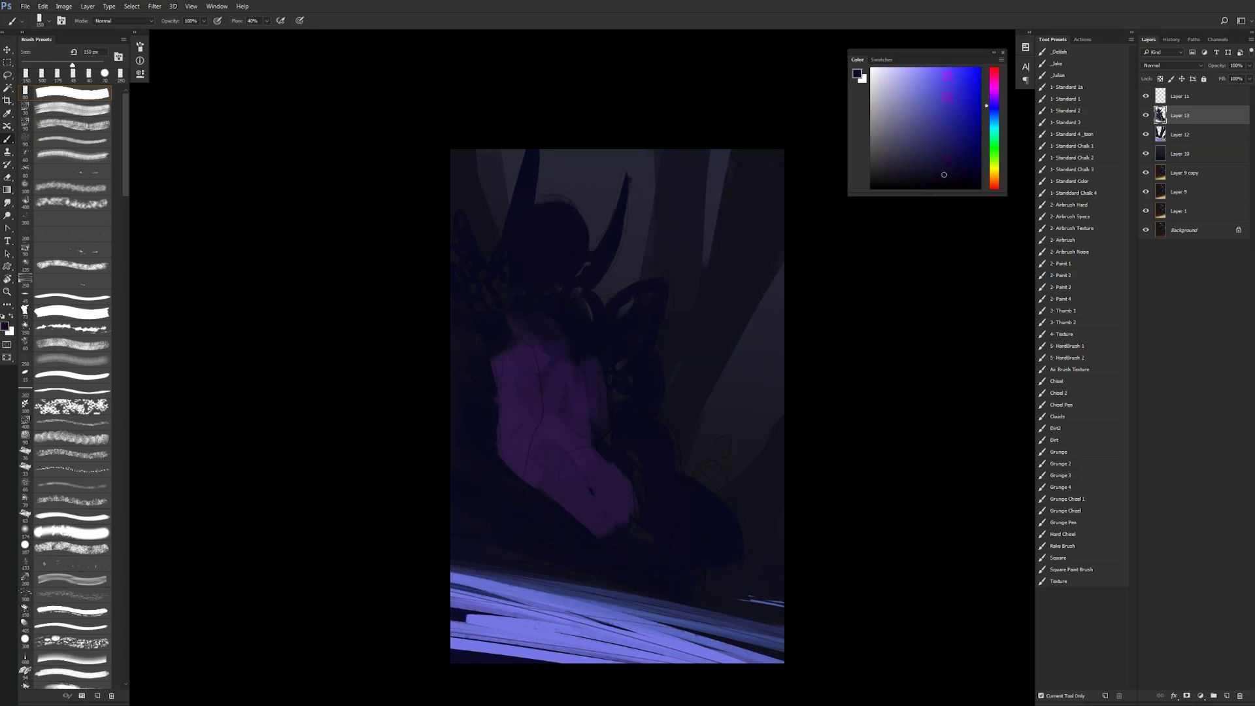
Step: Flip the canvas back and extend the purple along the front edge of the torso and thigh
key("ctrl+shift+h")
left_click(656, 399, "alt")
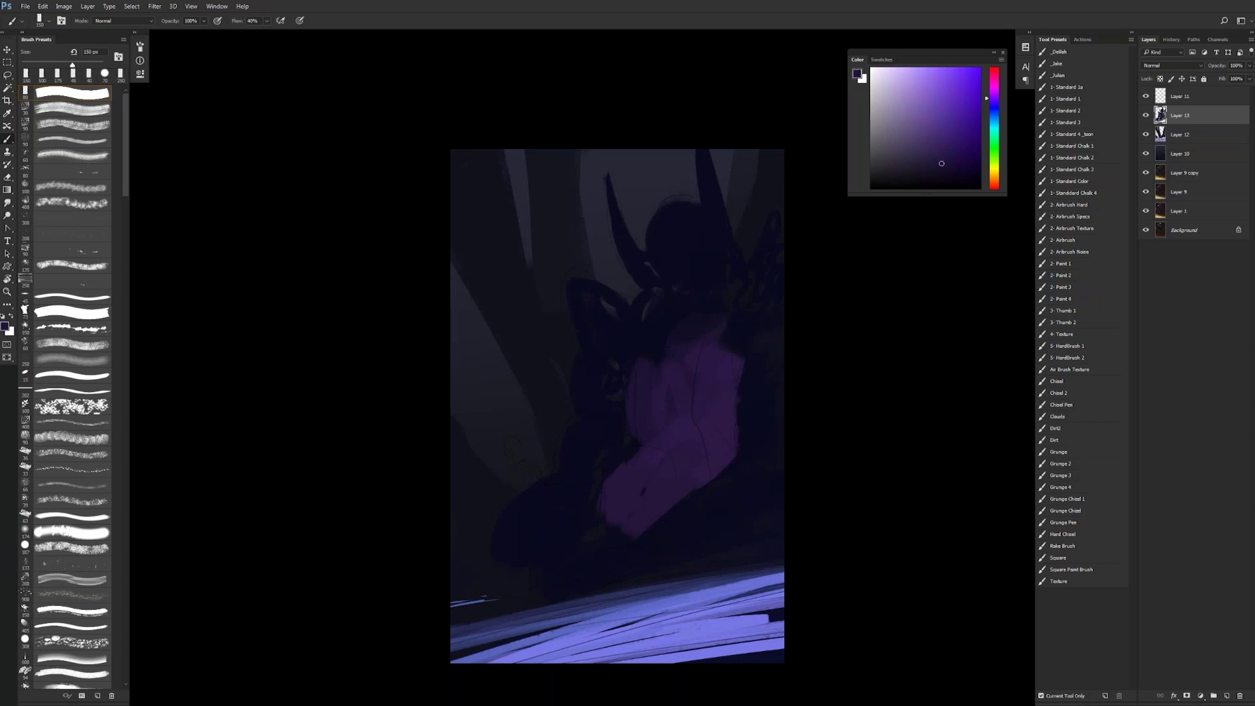
left_click(644, 392, "alt")
mouse_move(646, 372)
left_mouse_down()
mouse_move(650, 432)
mouse_move(610, 496)
left_mouse_up()
mouse_move(644, 444)
left_mouse_down()
mouse_move(611, 477)
mouse_move(601, 526)
left_mouse_up()
Step: Paint a pale periwinkle highlight across the top of the figure's head with a smaller brush
left_click(668, 220, "alt")
left_click(908, 116)
key("bracketleft")
key("bracketleft")
key("bracketleft")
key("bracketleft")
mouse_move(647, 232)
left_mouse_down()
mouse_move(673, 206)
mouse_move(666, 215)
mouse_move(686, 215)
mouse_move(670, 206)
mouse_move(692, 203)
mouse_move(647, 242)
mouse_move(696, 212)
left_mouse_up()
key("bracketright")
left_click(918, 105)
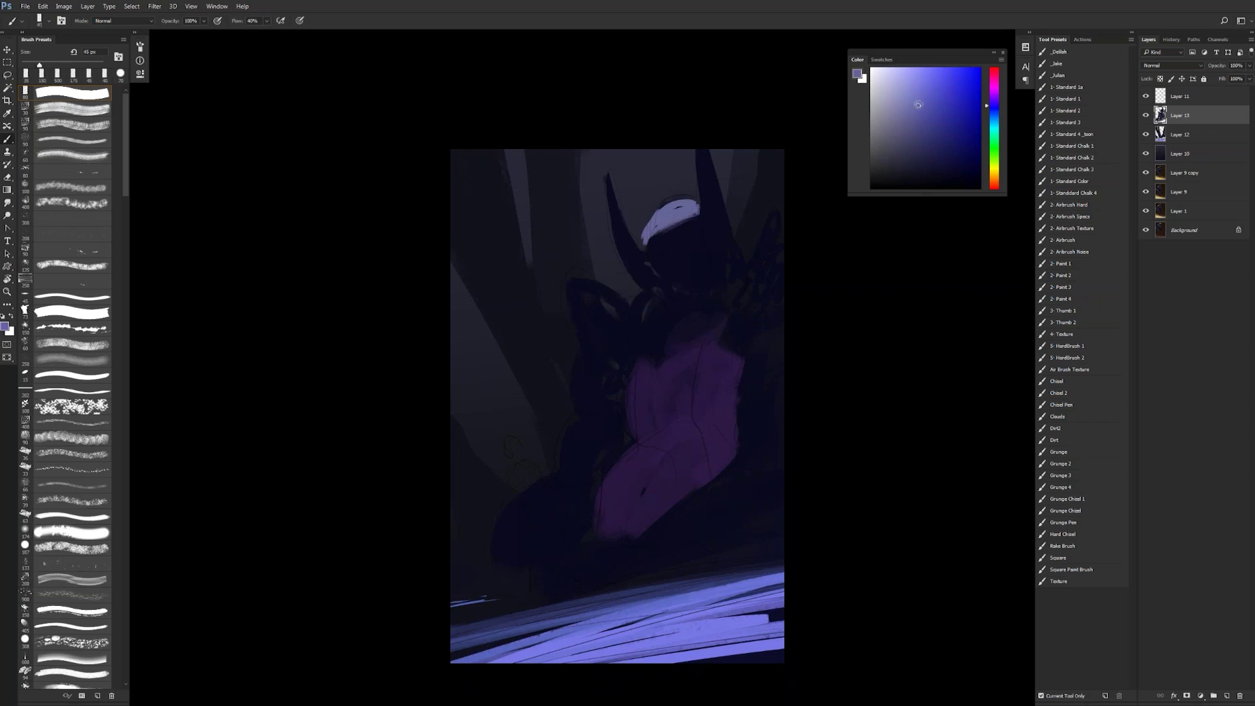
mouse_move(654, 240)
left_mouse_down()
mouse_move(697, 219)
mouse_move(691, 204)
left_mouse_up()
Step: Glaze the head highlight with a more saturated blue using a larger brush
left_click(934, 84)
key("bracketright")
key("bracketright")
key("bracketright")
key("bracketright")
left_click(670, 224, "alt")
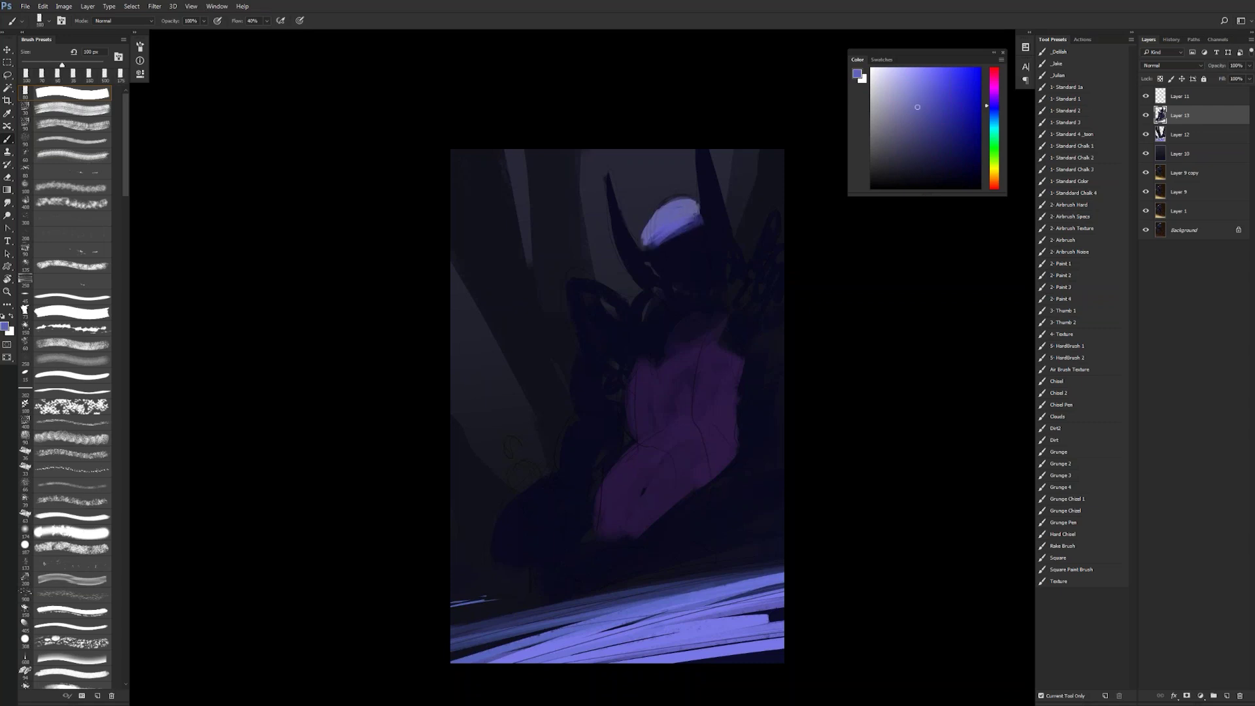
Step: Add medium blue highlights to the shape at the far canvas edge and along the first horn with a small brush
left_click(928, 112)
key("bracketleft")
key("bracketleft")
key("bracketleft")
key("bracketleft")
key("bracketleft")
left_click_drag(772, 211, 752, 251)
left_click_drag(609, 177, 621, 216)
left_click_drag(610, 184, 635, 248)
key("bracketright")
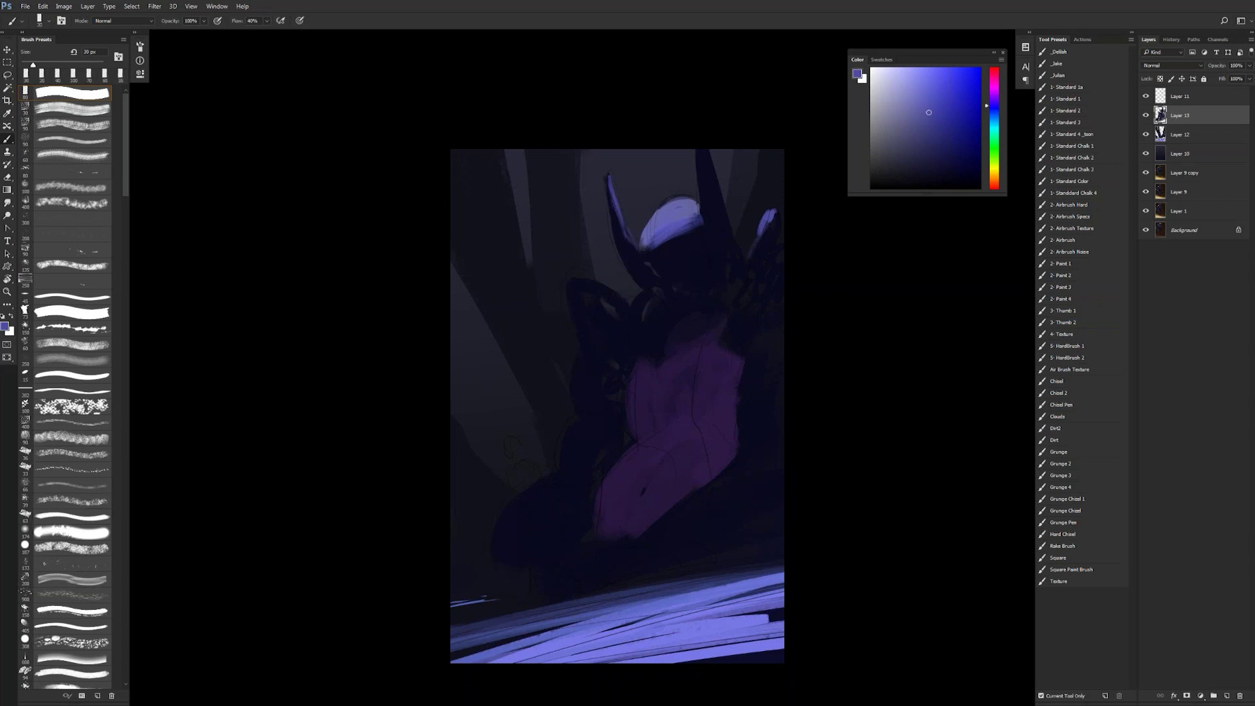
Step: Highlight the second horn's tip and lower edge in blue, trimming with sampled dark navy
left_click_drag(708, 146, 722, 204)
left_click(706, 183, "alt")
left_click_drag(701, 151, 748, 254)
Step: Paint a light periwinkle highlight along the top of the raised shoulder and sample the adjacent dark navy
left_click(717, 181, "alt")
left_click(912, 98)
key("]")
key("]")
key("[")
mouse_move(575, 277)
left_mouse_down()
mouse_move(625, 304)
mouse_move(619, 314)
mouse_move(600, 299)
mouse_move(623, 320)
mouse_move(595, 298)
left_mouse_up()
left_click(622, 324, "alt")
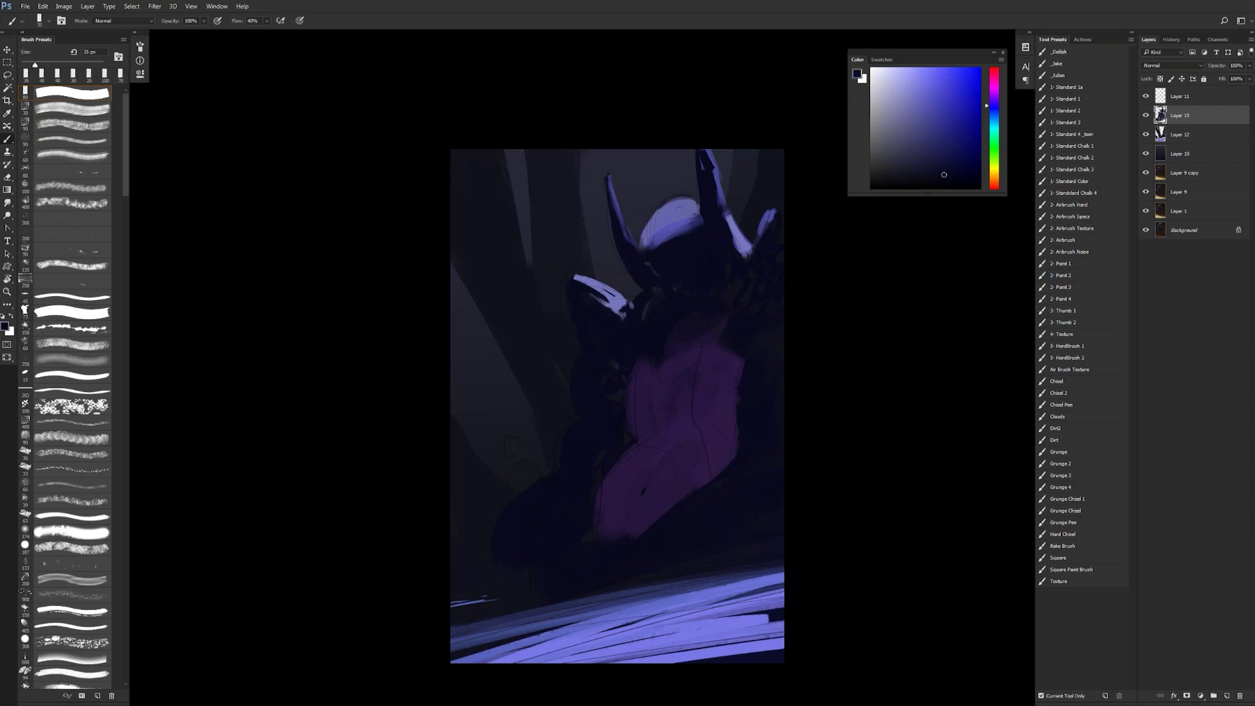
Step: Round out the head's highlight with medium and brighter saturated blue from a larger brush
left_click(929, 123)
key("bracketright")
key("bracketright")
key("bracketright")
left_click_drag(650, 247, 677, 210)
left_click_drag(951, 89, 932, 87)
key("bracketright")
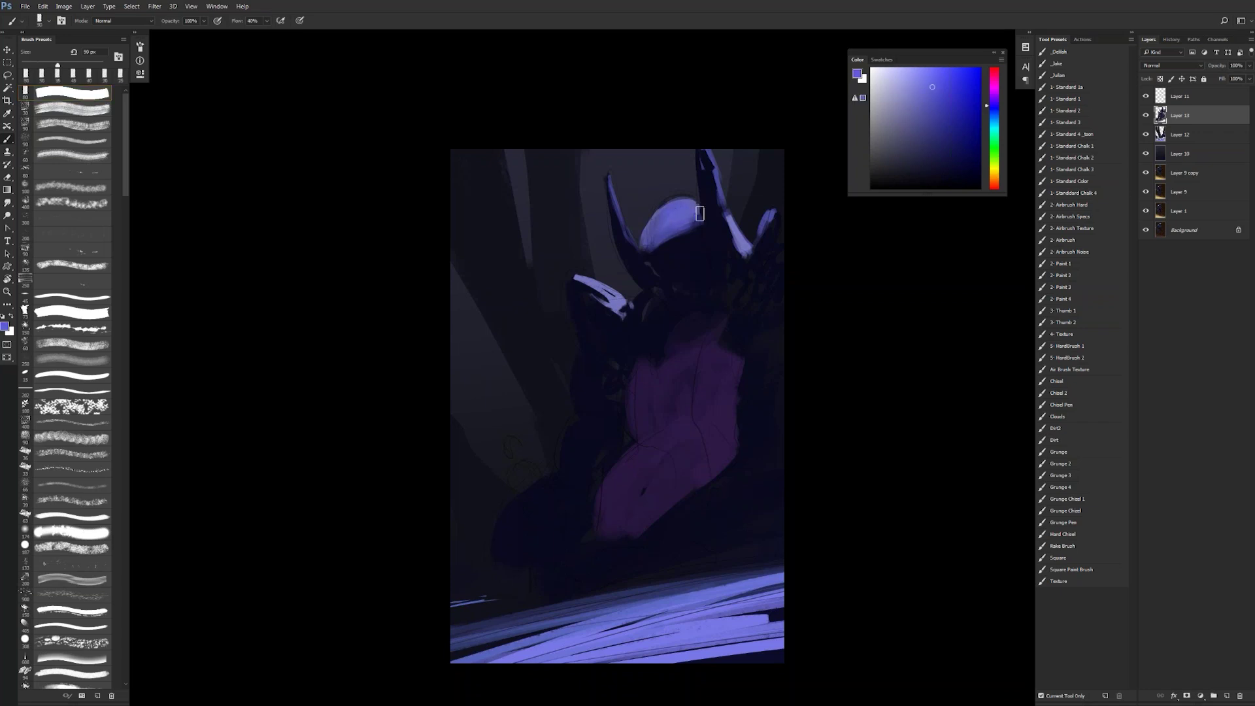
Step: Glaze the shoulder highlight with the bright blue and add a small blue accent below it
left_click_drag(581, 283, 618, 311)
key("bracketleft")
key("bracketleft")
key("bracketleft")
key("bracketleft")
key("bracketleft")
key("bracketleft")
left_click(579, 358, "alt")
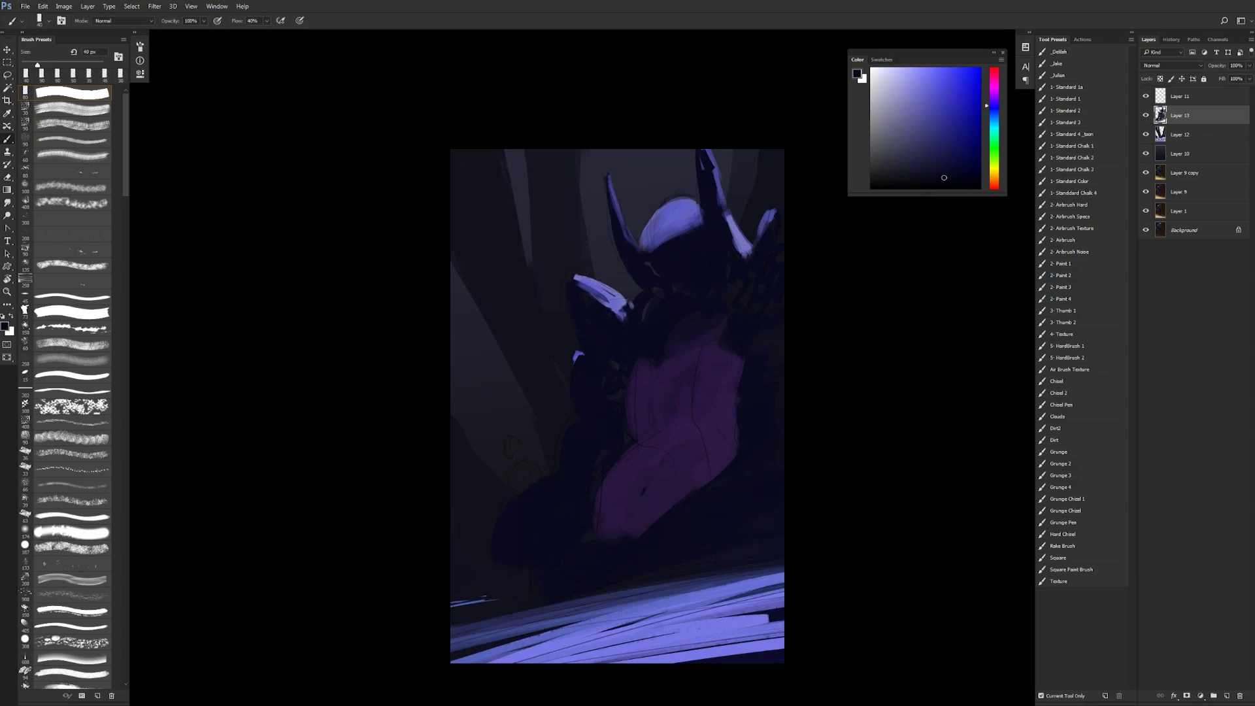
Step: Mix a brighter purple from the sampled torso color and paint it along the thigh's front edge
left_click(669, 456, "alt")
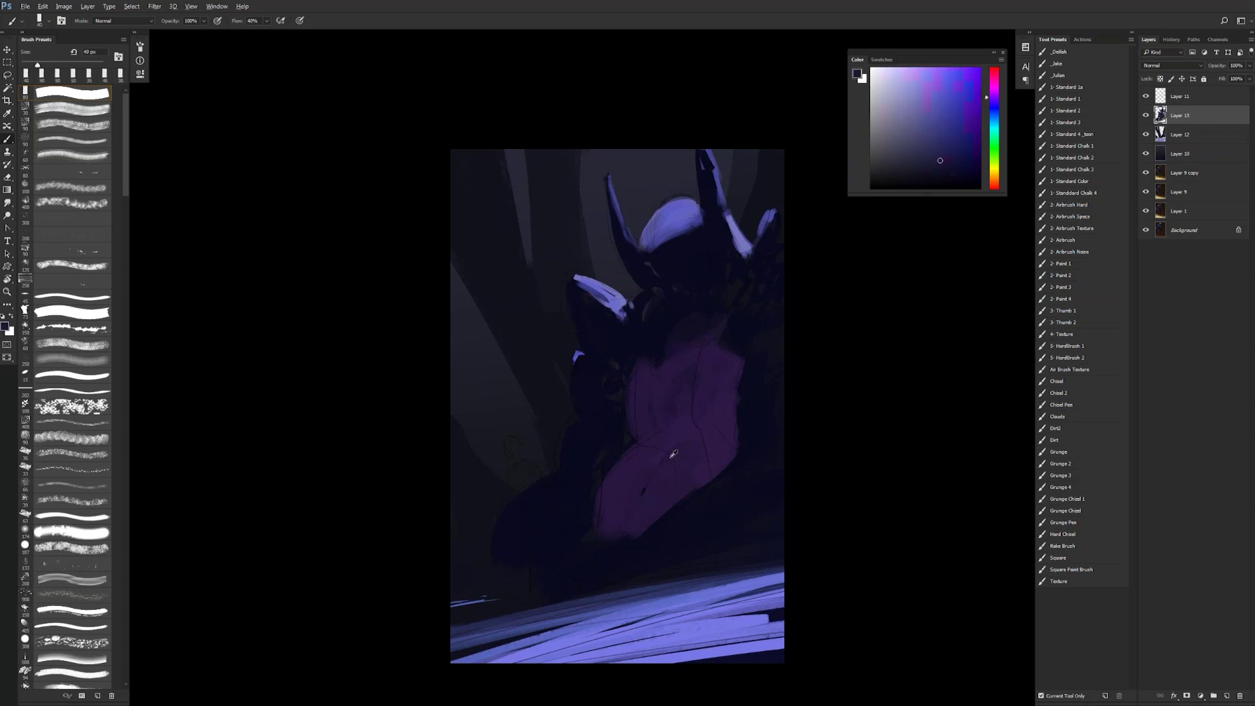
left_click_drag(941, 105, 935, 112)
left_click(988, 94)
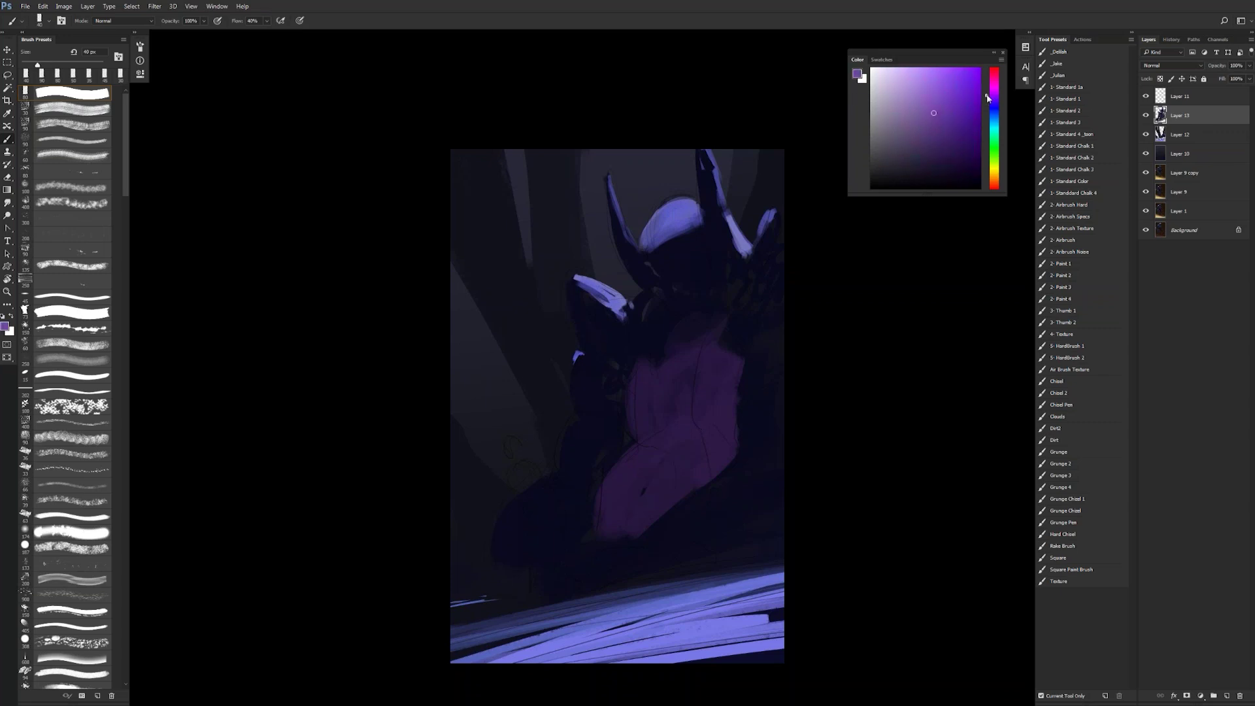
key("bracketright")
key("bracketright")
left_click_drag(624, 466, 601, 522)
key("bracketright")
key("bracketright")
key("bracketright")
key("bracketright")
key("bracketright")
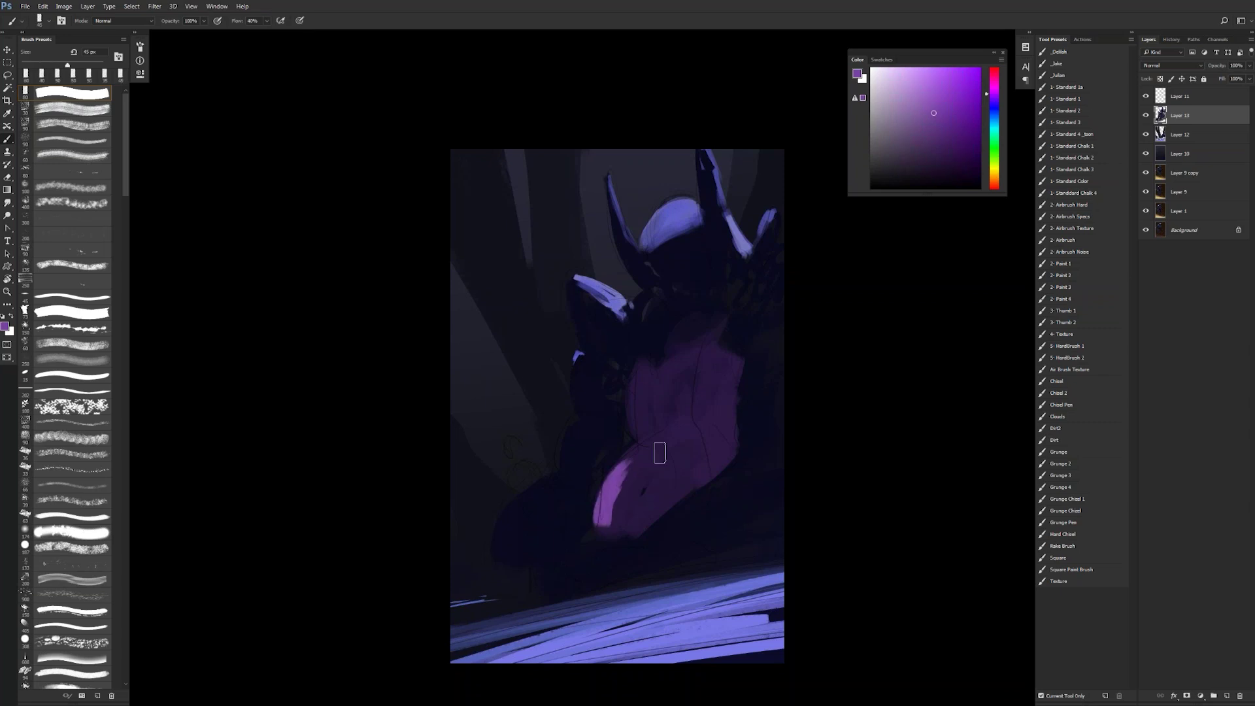
Step: Fill the thigh's upper surface with broad bright purple strokes, blending with sampled purples
mouse_move(658, 451)
left_mouse_down()
mouse_move(680, 468)
mouse_move(629, 519)
mouse_move(702, 473)
mouse_move(663, 452)
mouse_move(703, 459)
left_mouse_up()
left_click(661, 442, "alt")
left_click(660, 473, "alt")
left_click_drag(650, 460, 689, 467)
Step: Brighten and round out the thigh's upper surface with a lighter purple, blending with colors sampled from the thigh
left_click(930, 98)
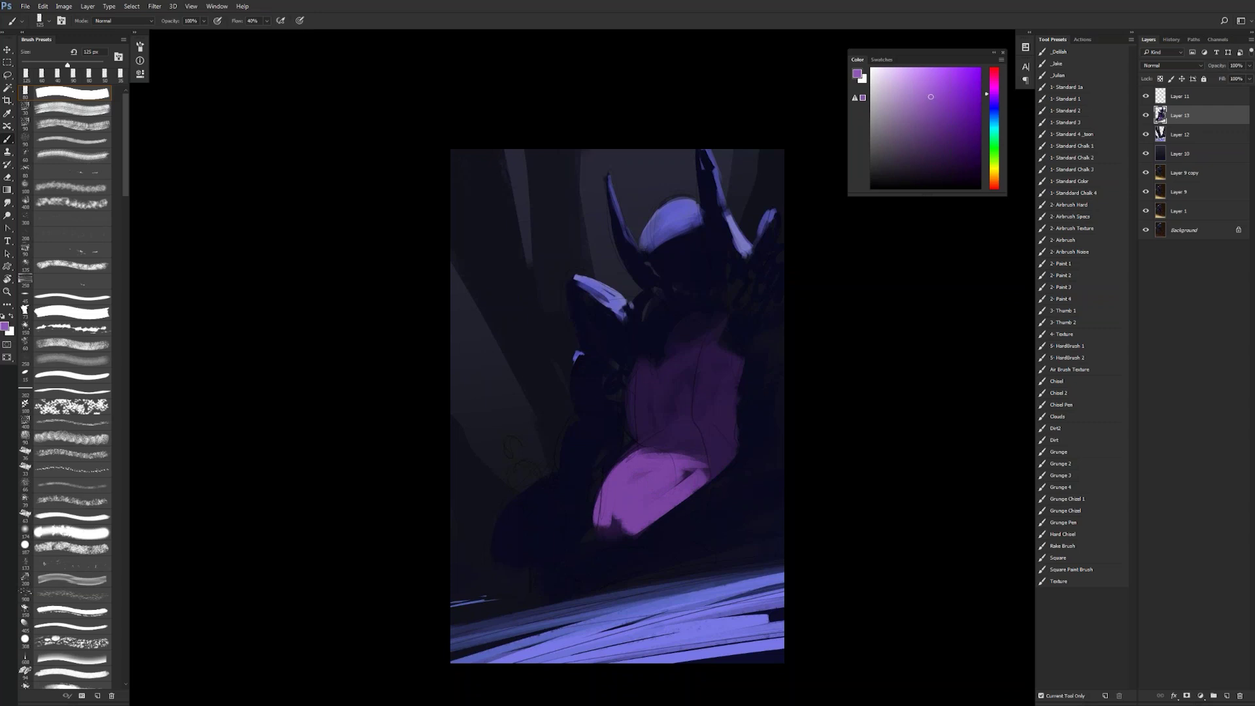
left_click(989, 89)
mouse_move(644, 454)
left_mouse_down()
mouse_move(713, 465)
mouse_move(685, 476)
left_mouse_up()
left_click(660, 459, "alt")
left_click(693, 473, "alt")
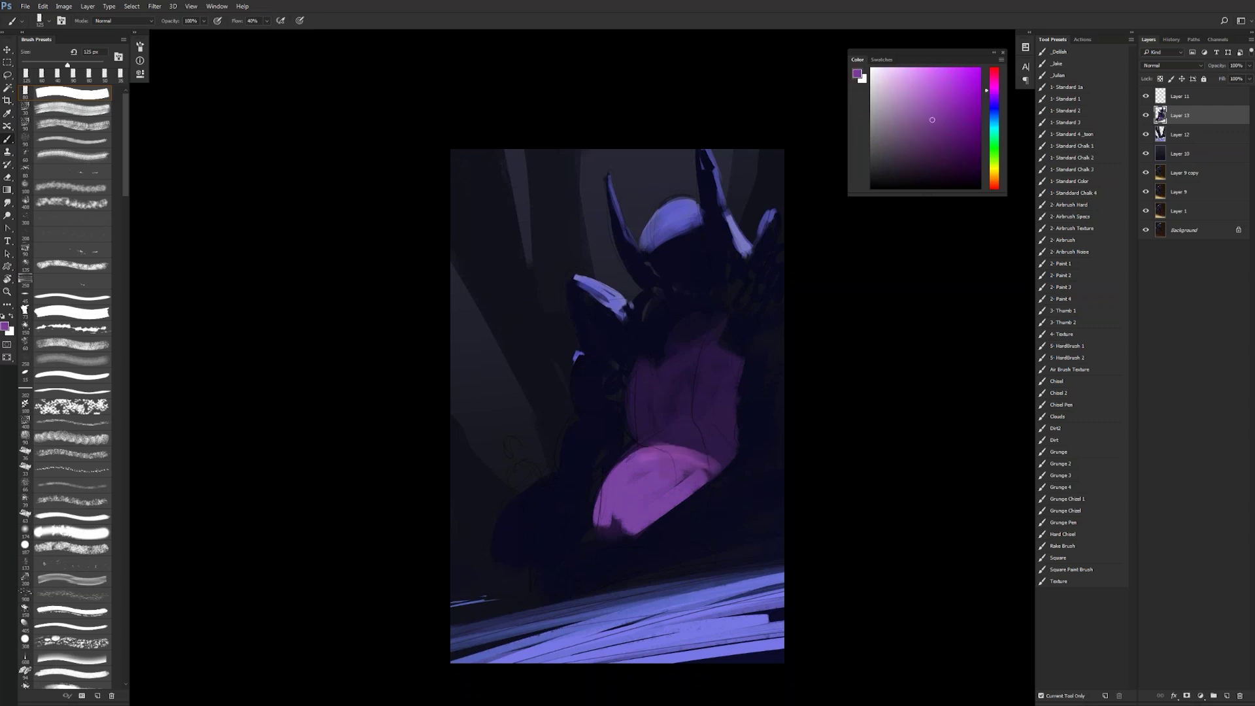
Step: Blend sampled purples along the crease between thigh and torso, and mirror the canvas horizontally
left_click(716, 440, "alt")
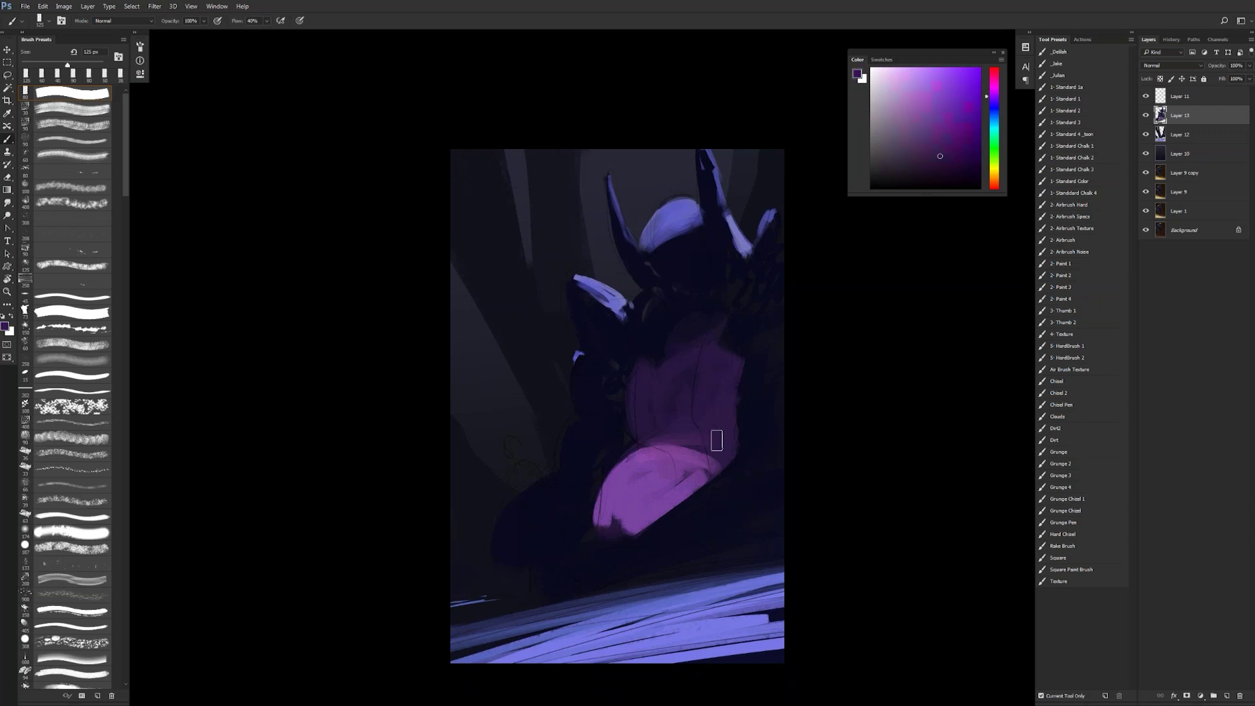
left_click(679, 451, "alt")
left_click_drag(665, 443, 711, 444)
left_click(718, 444, "alt")
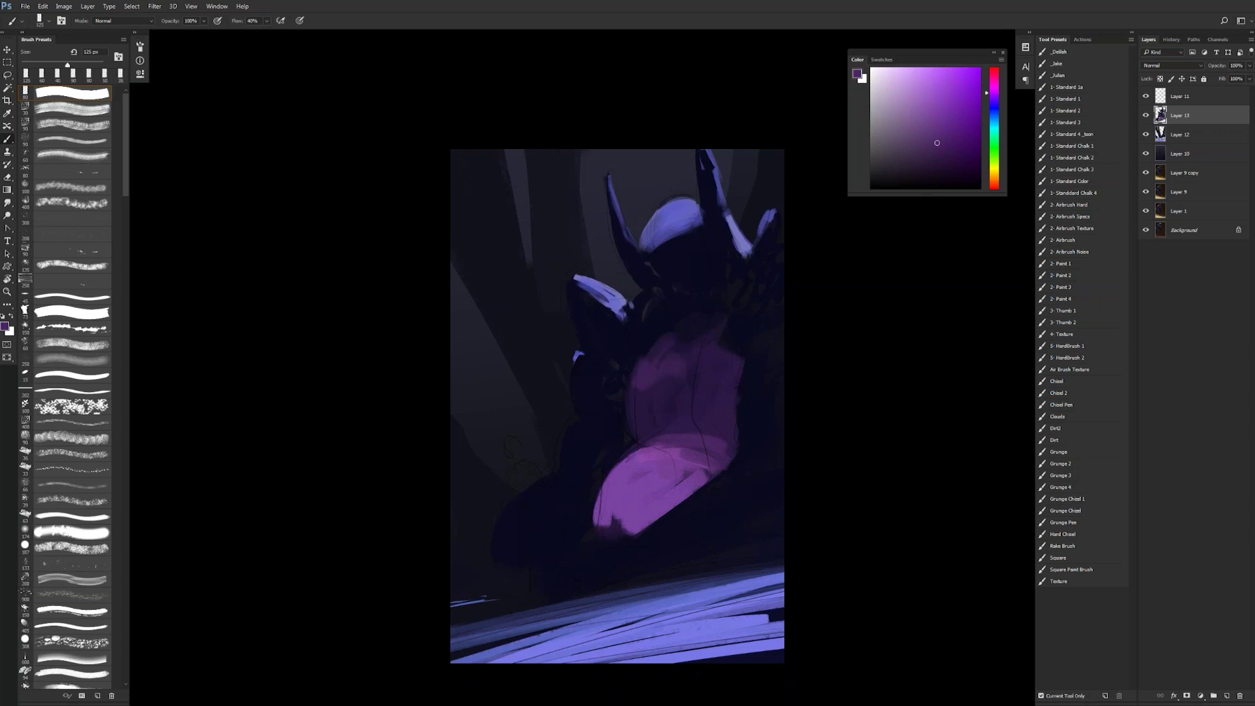
key("ctrl+shift+h")
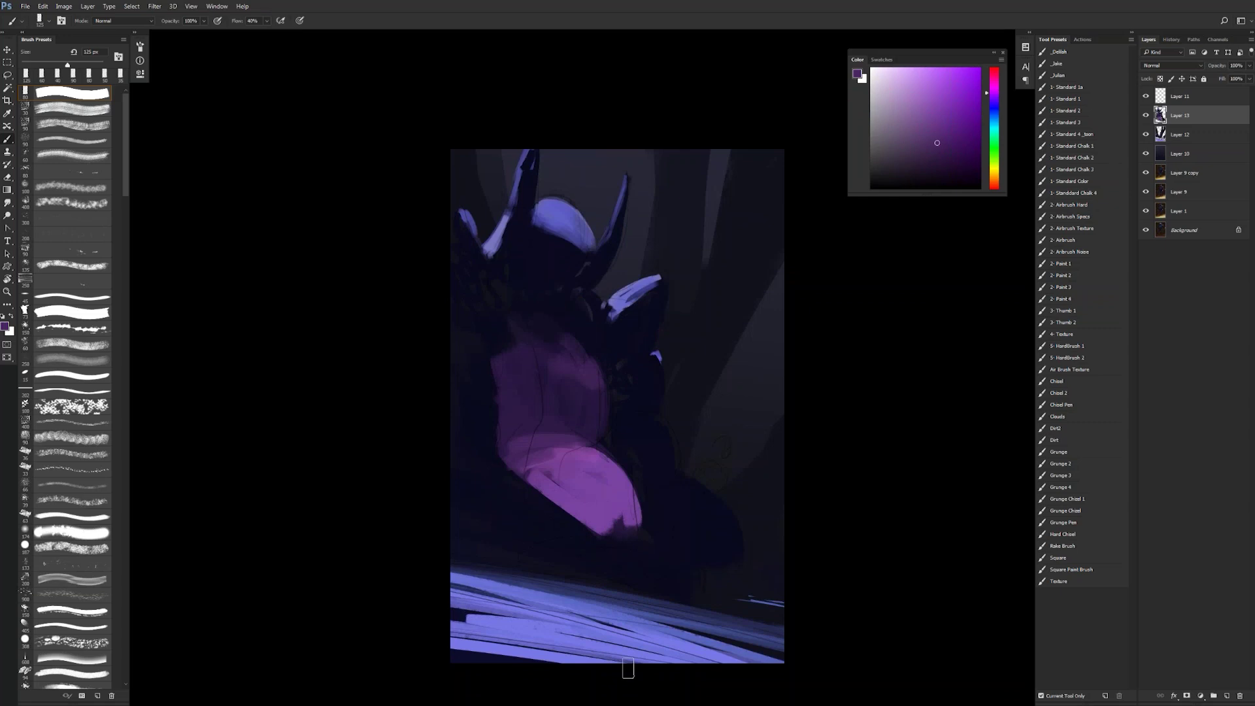
Step: Switch to Chrome and search Google for "amazing pose reference for drawing"
key("f")
left_click(624, 699)
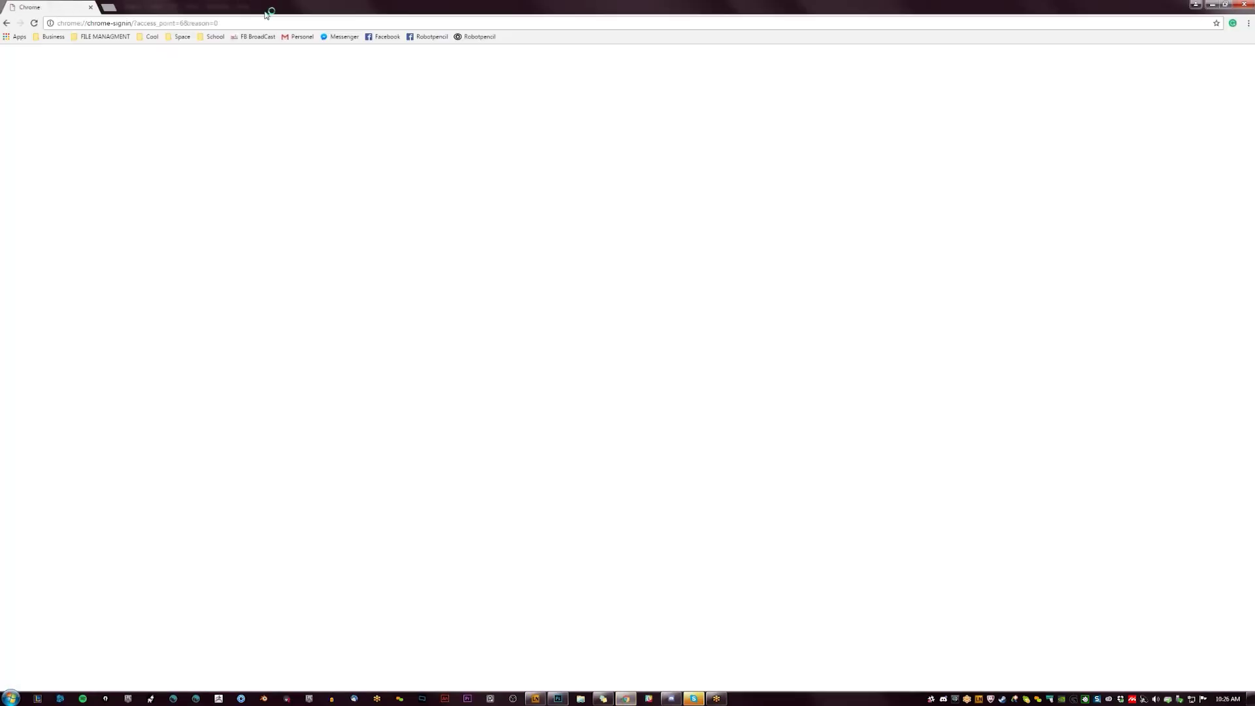
left_click(250, 24)
type("a")
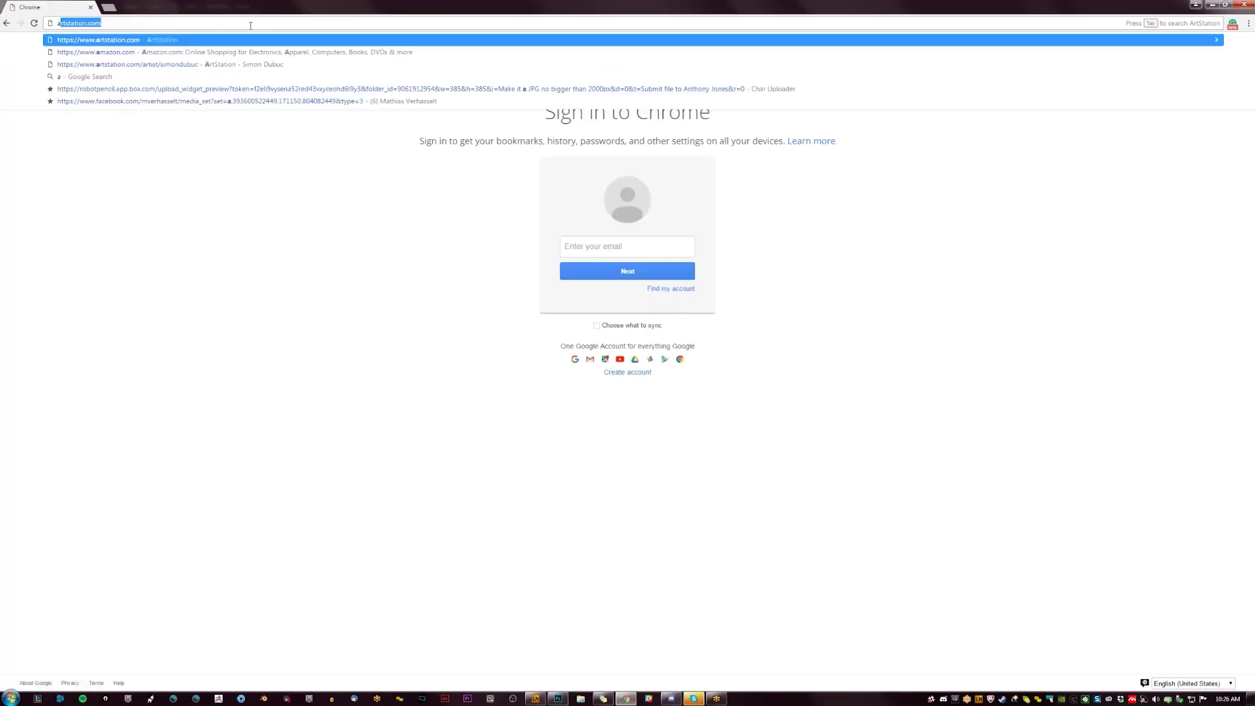
type("mazing pose referer")
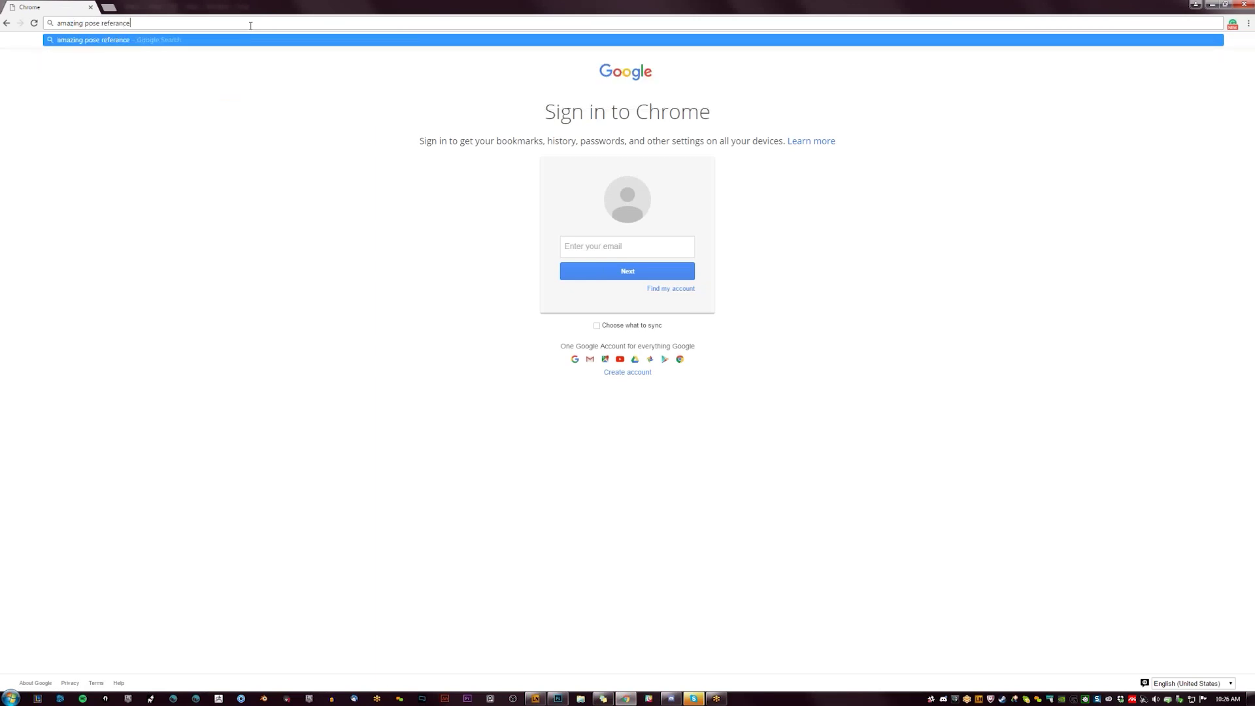
type("ance for drawing")
key("Return")
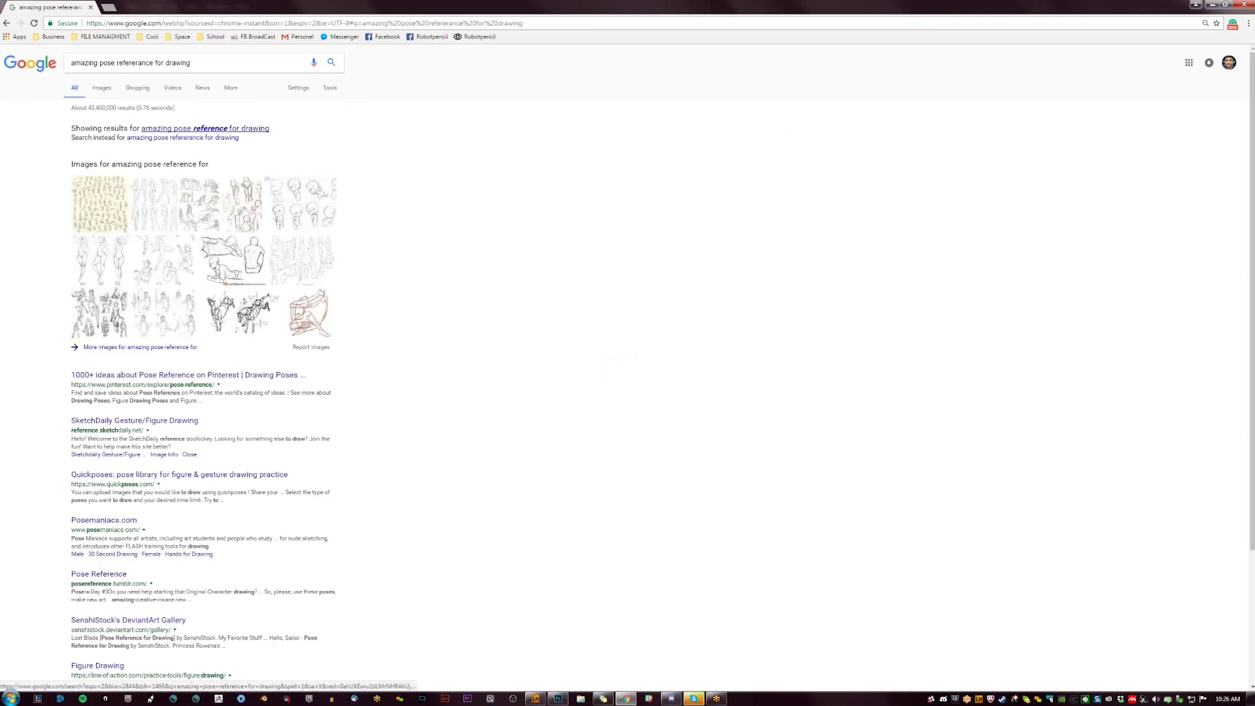
left_click(252, 128)
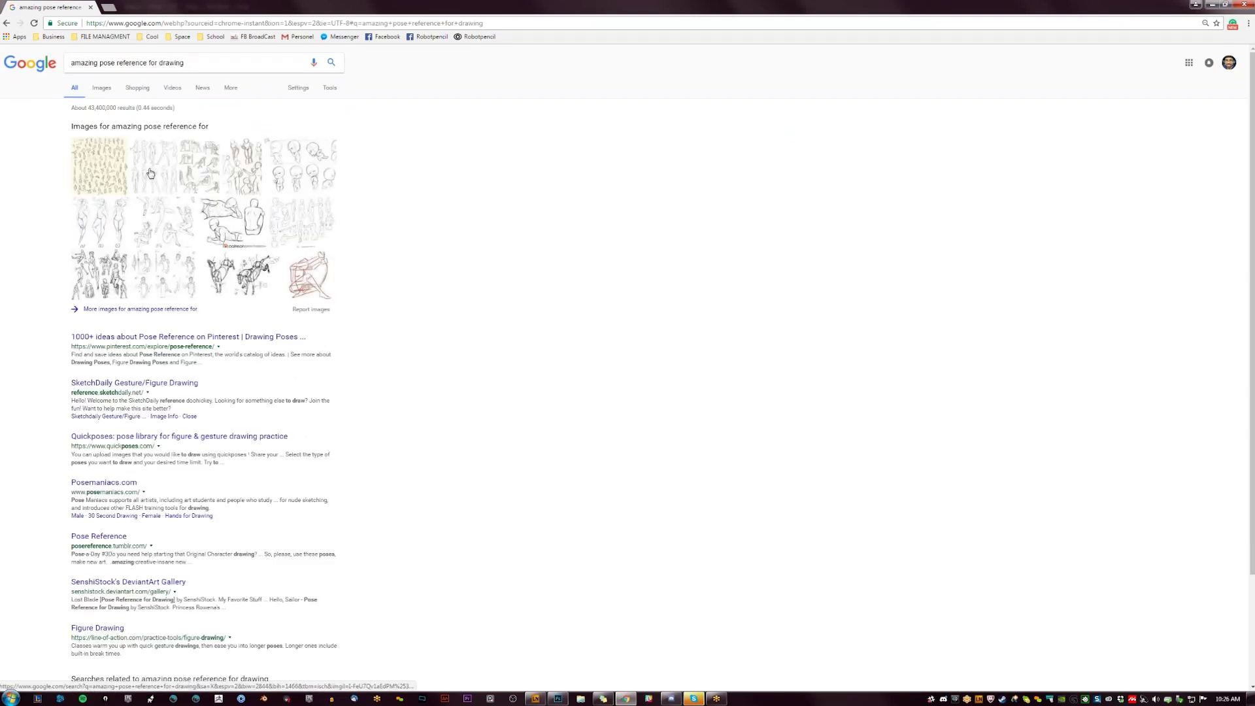
Step: Show the image results and preview the beige sheet of small figures and the grey-shaded action pose sheet
left_click(101, 88)
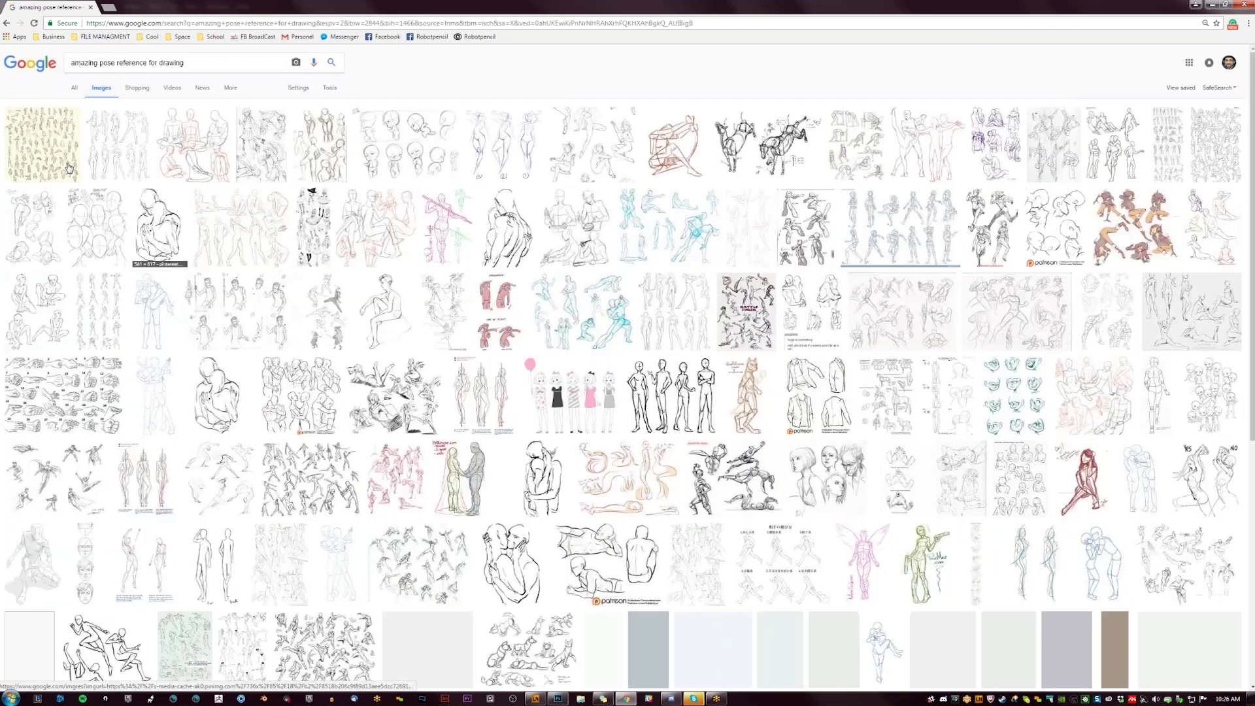
left_click(69, 167)
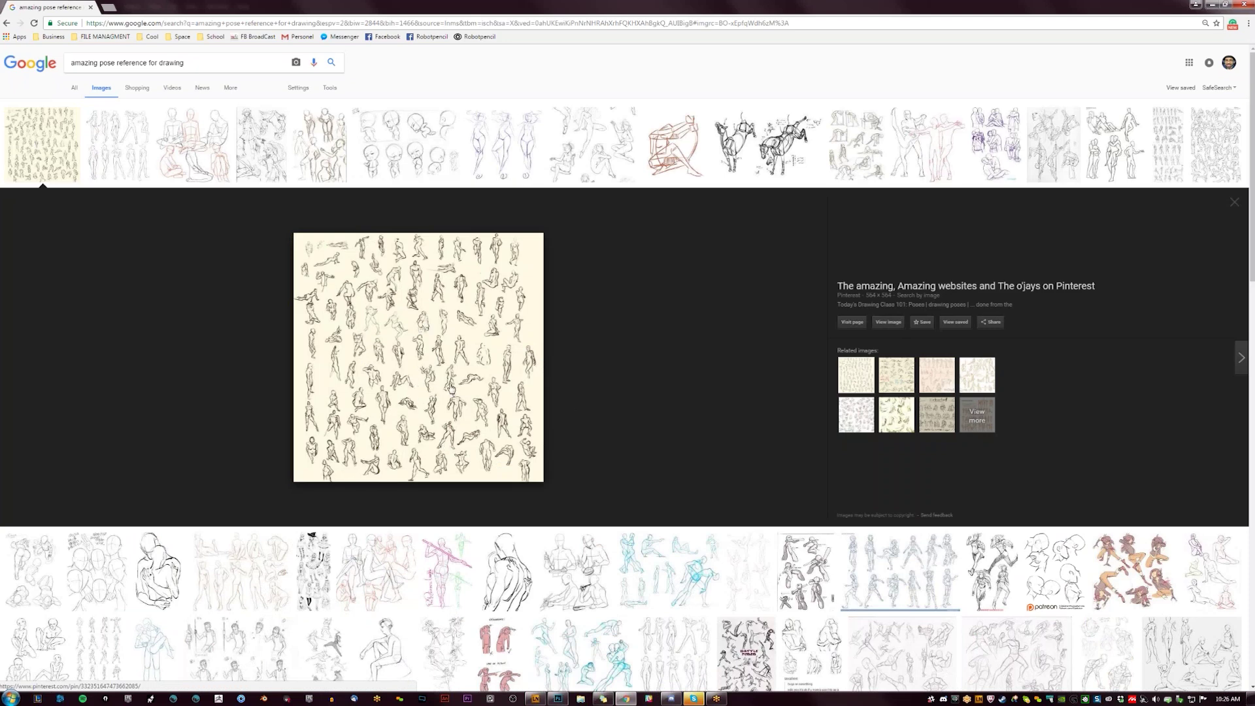
scroll(523, 370, "down", 3)
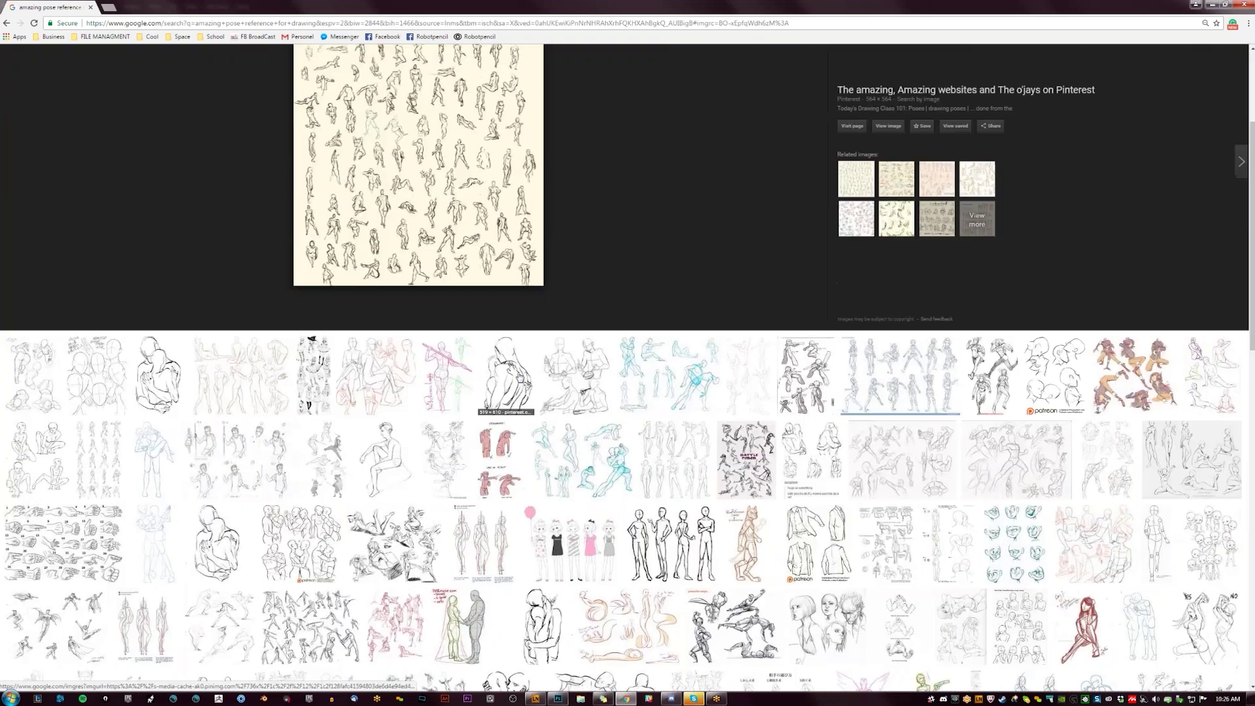
left_click(805, 371)
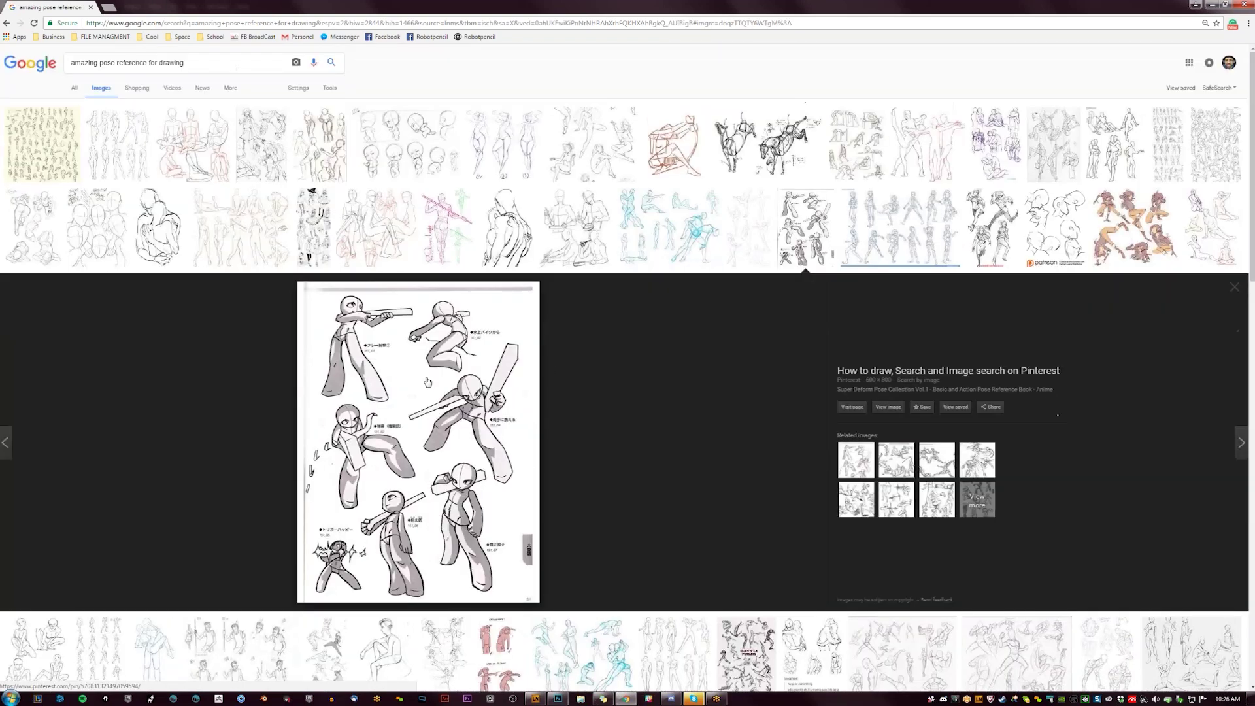
Step: Open the Pinterest pose reference page from the web results and look through its pins
left_click(74, 92)
left_click(196, 337)
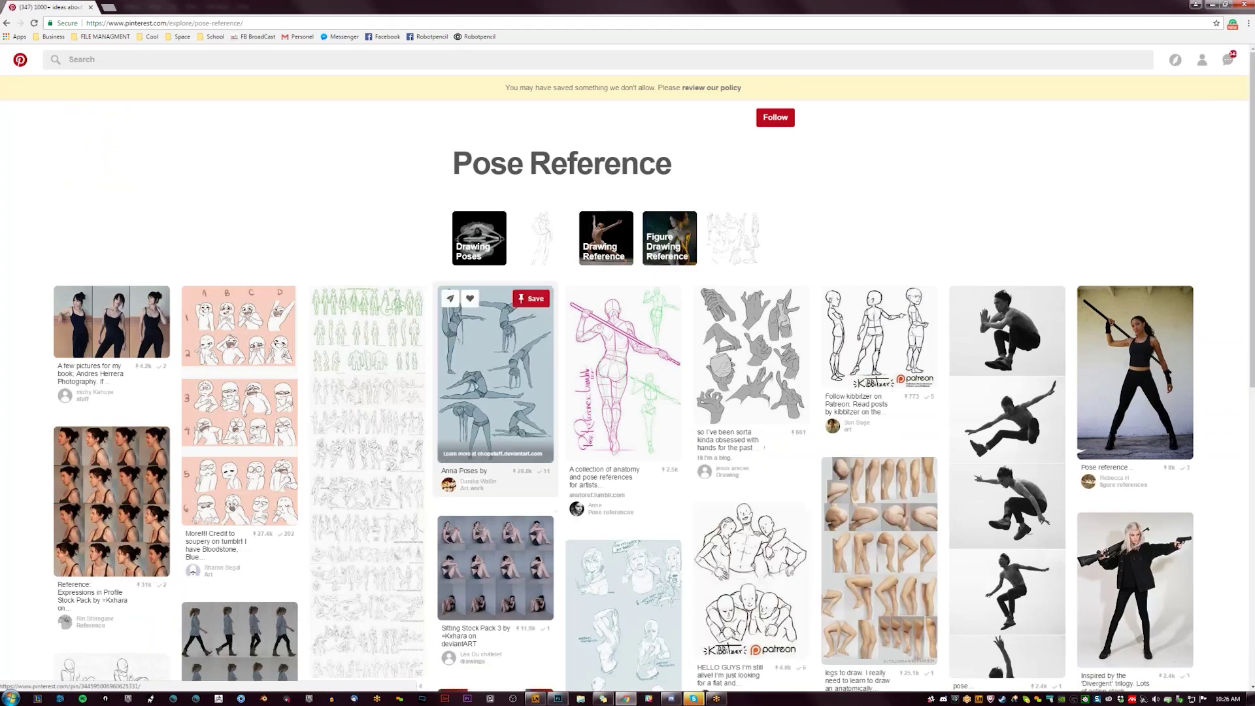
scroll(502, 387, "down", 3)
scroll(502, 386, "up", 3)
scroll(502, 386, "down", 6)
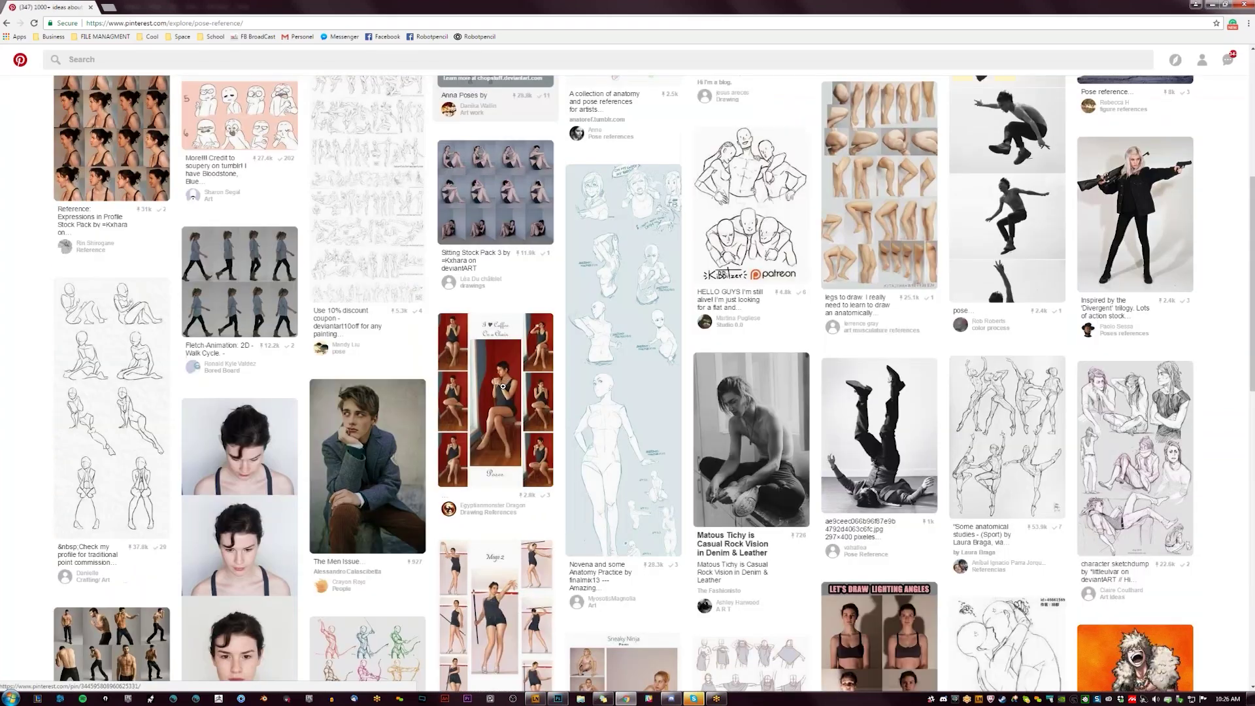
scroll(502, 386, "down", 20)
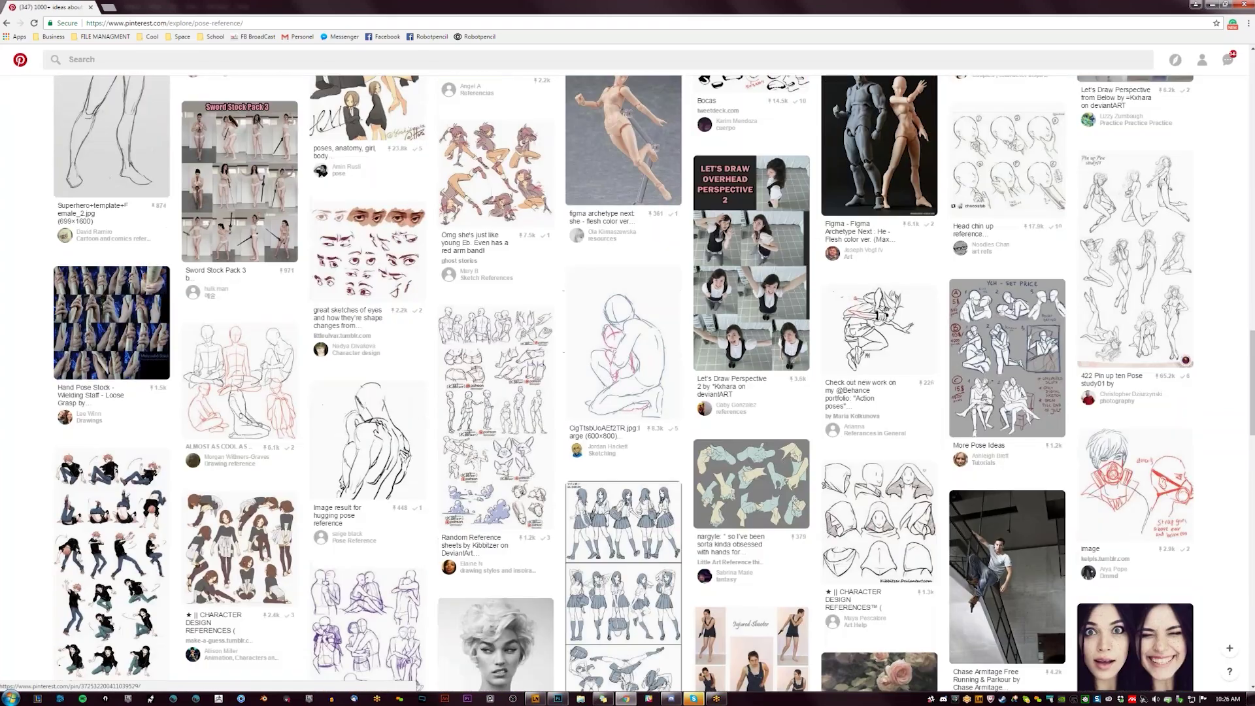
scroll(503, 386, "down", 15)
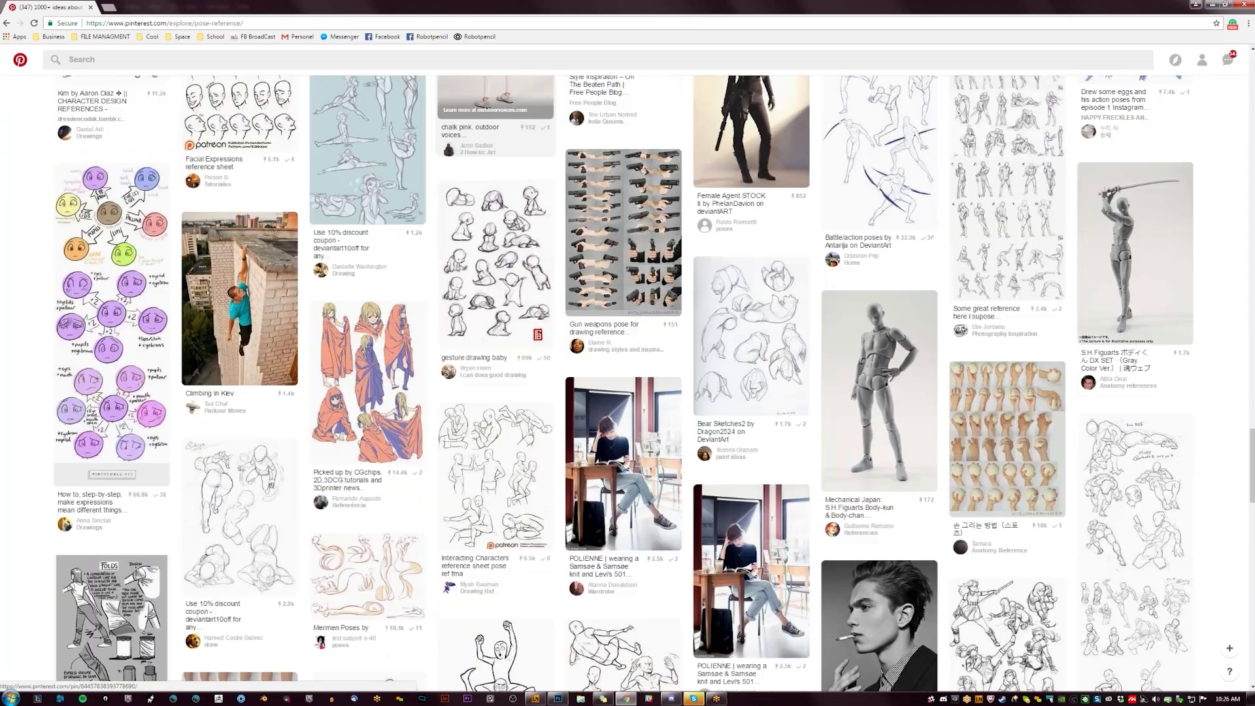
scroll(503, 387, "down", 15)
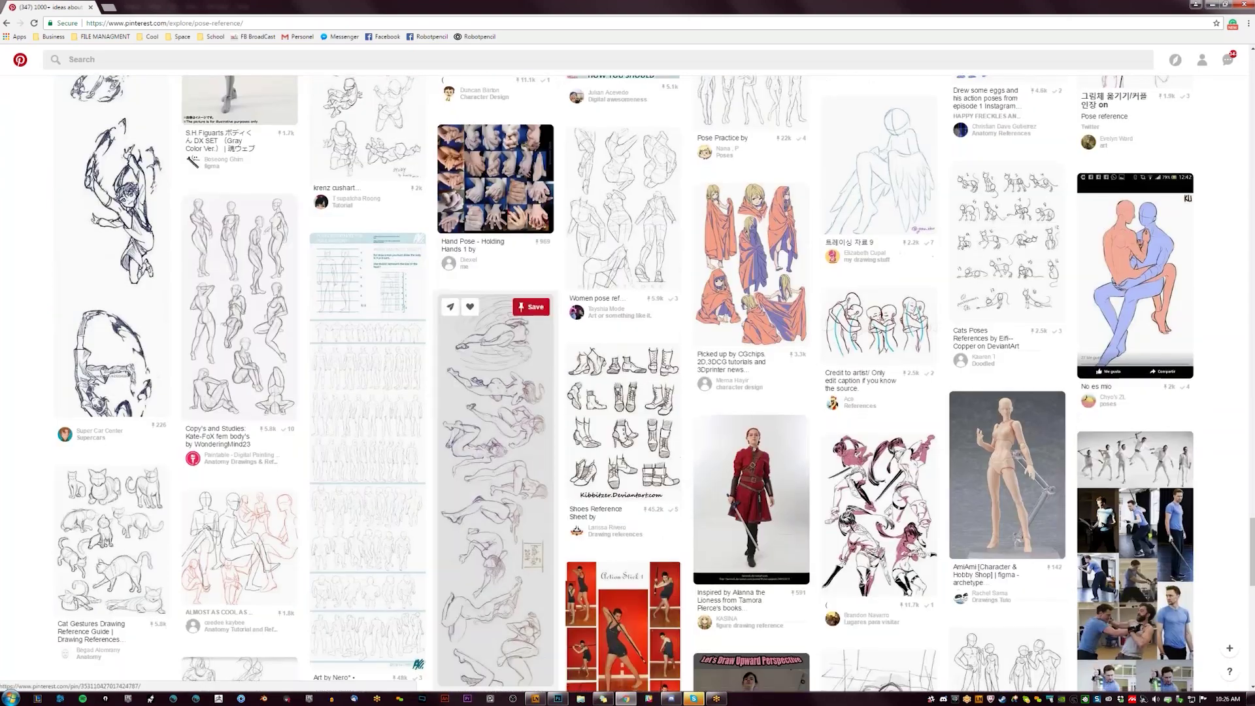
scroll(503, 386, "down", 15)
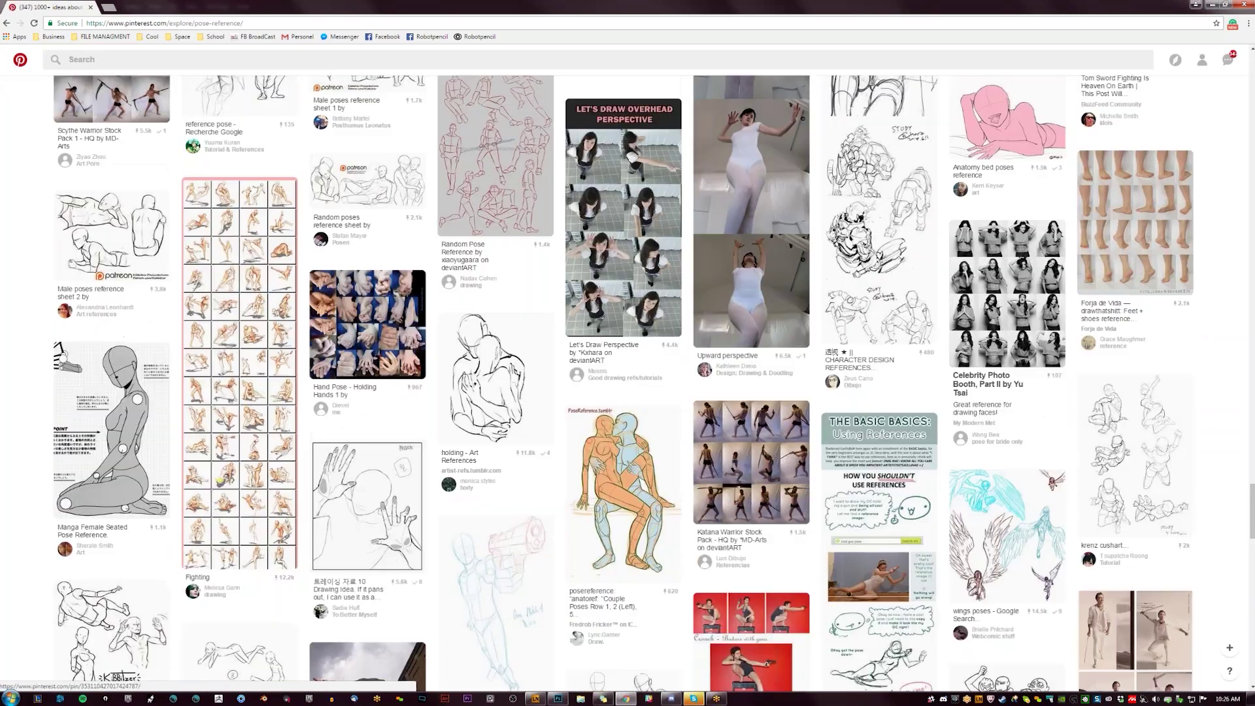
scroll(526, 346, "down", 9)
scroll(526, 346, "up", 10)
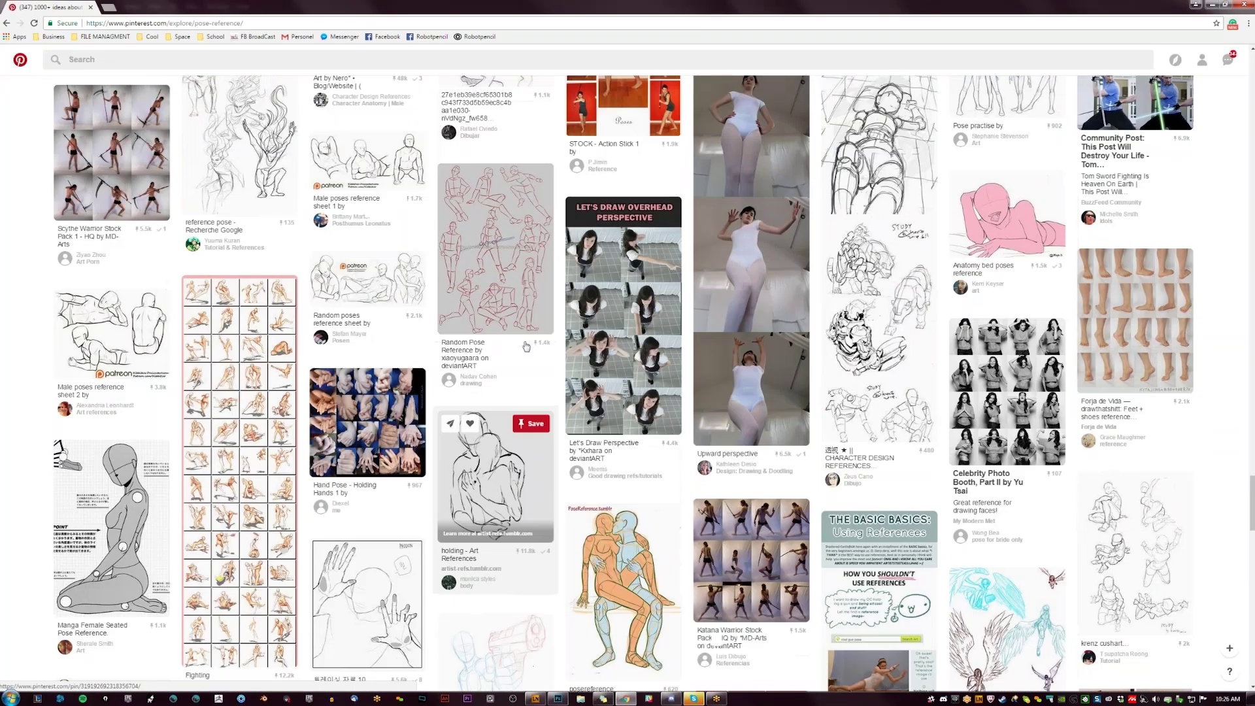
scroll(526, 346, "up", 16)
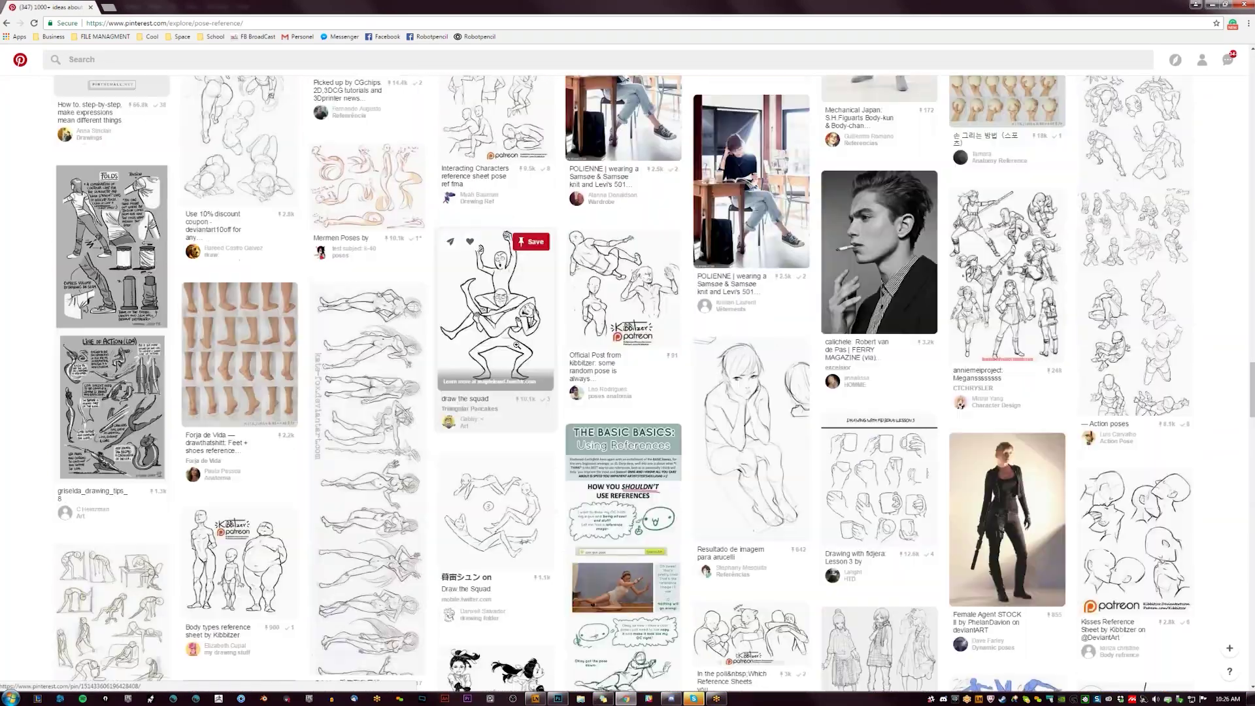
scroll(516, 344, "up", 15)
scroll(515, 346, "up", 8)
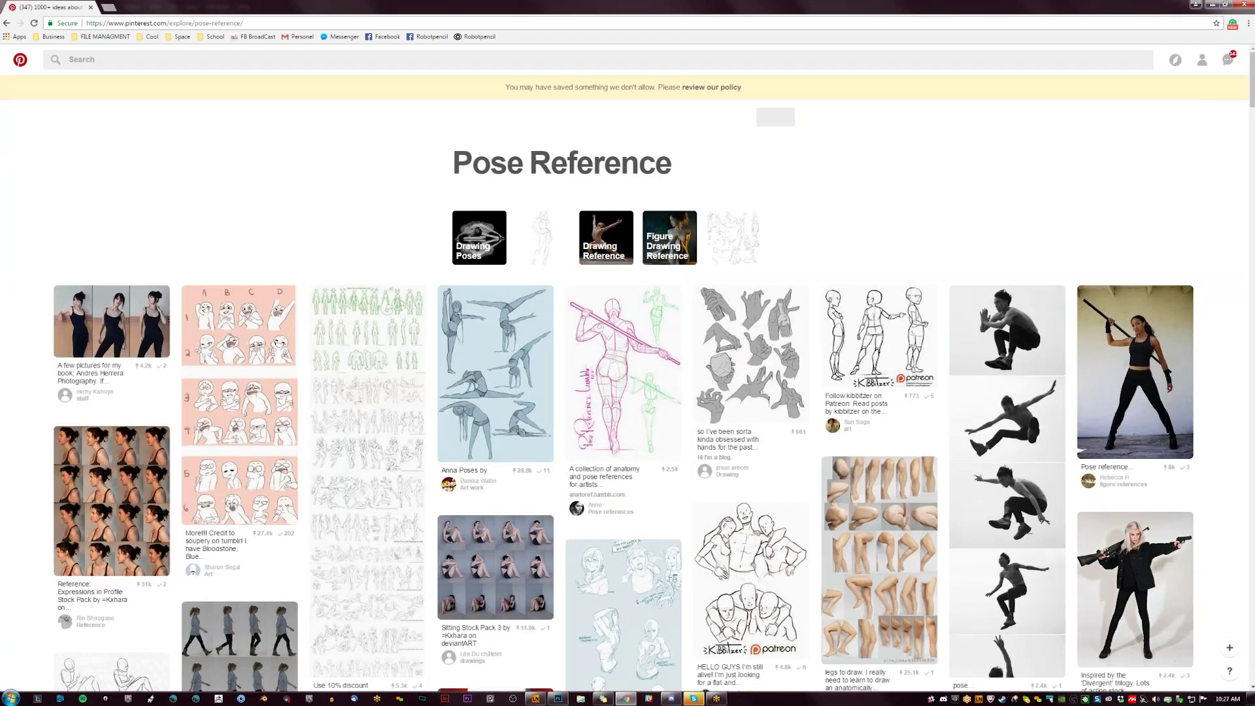
Step: Try to follow the Pose Reference topic on Pinterest
mouse_move(711, 309)
left_click(710, 309)
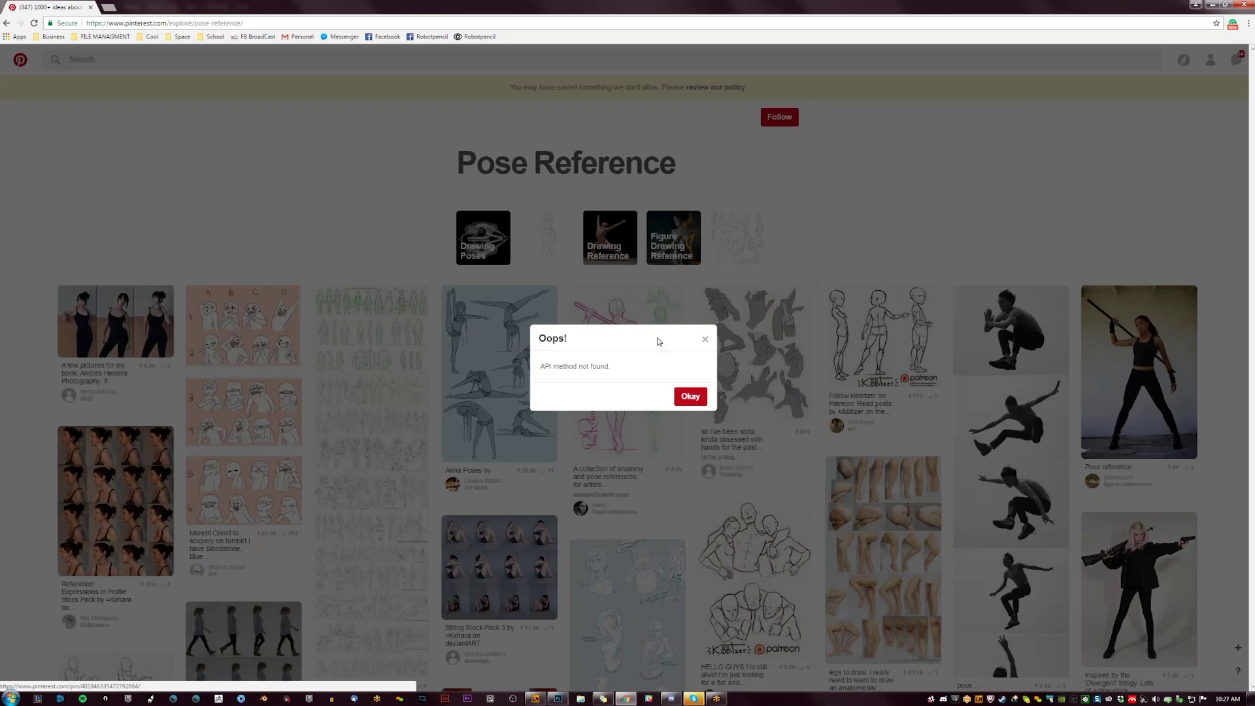
left_click(690, 396)
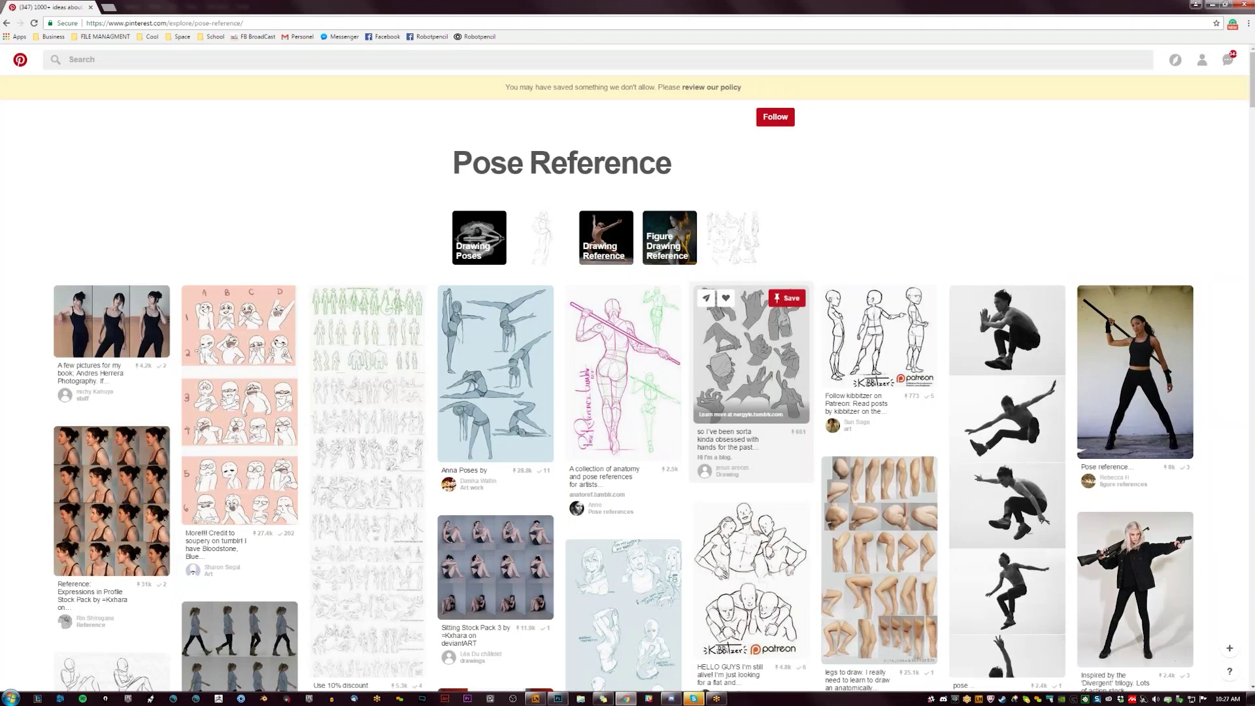
left_click(778, 117)
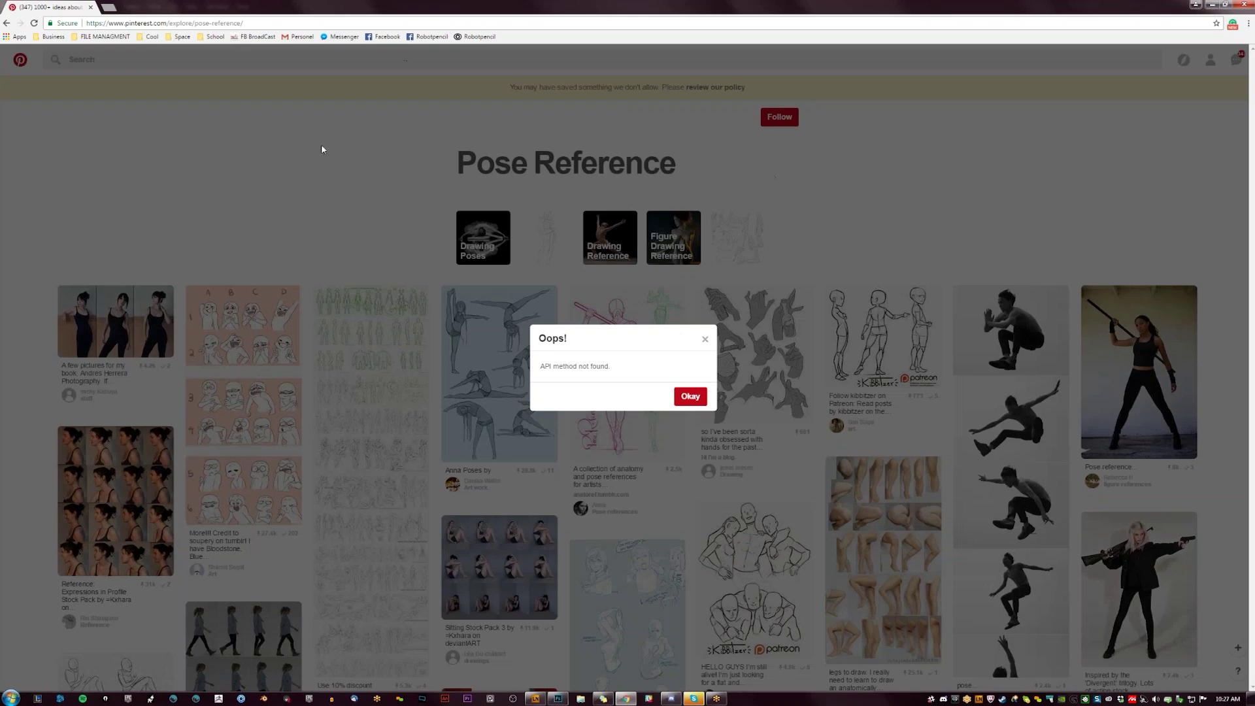
left_click(321, 150)
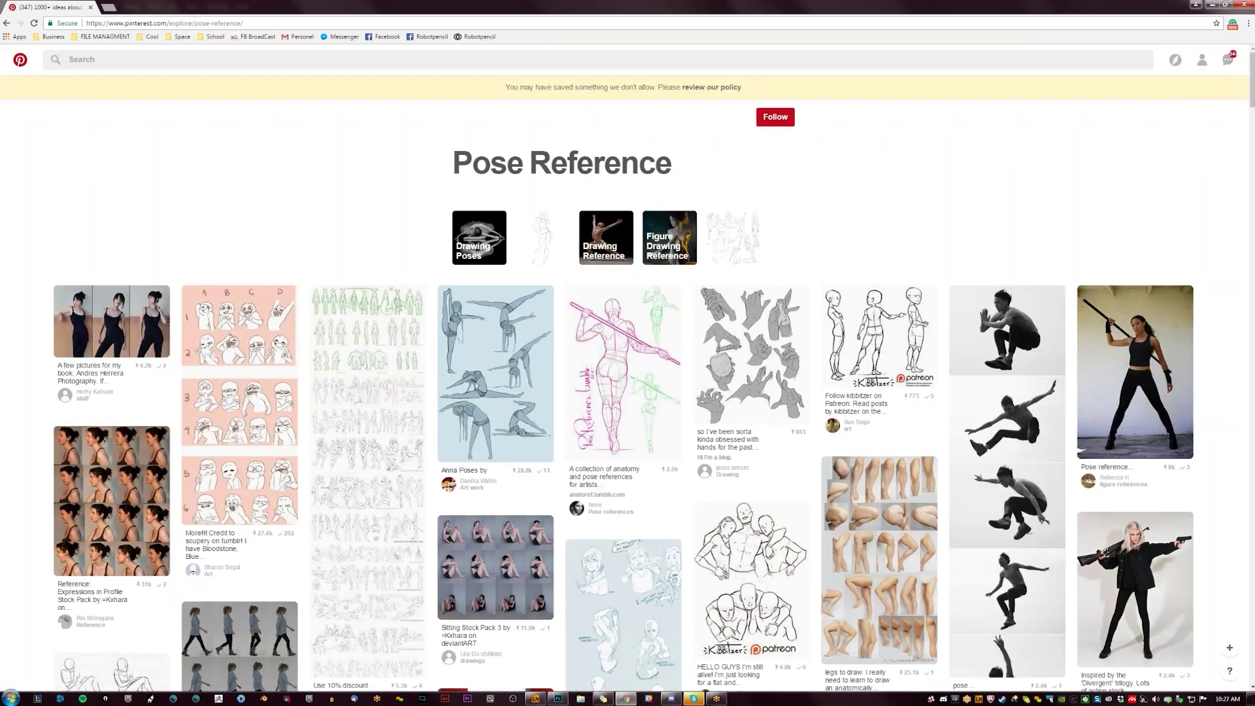
Step: Bookmark the Pinterest pose reference page and copy its web address
left_click(1216, 23)
left_click(1200, 94)
key("ctrl+l")
key("ctrl+c")
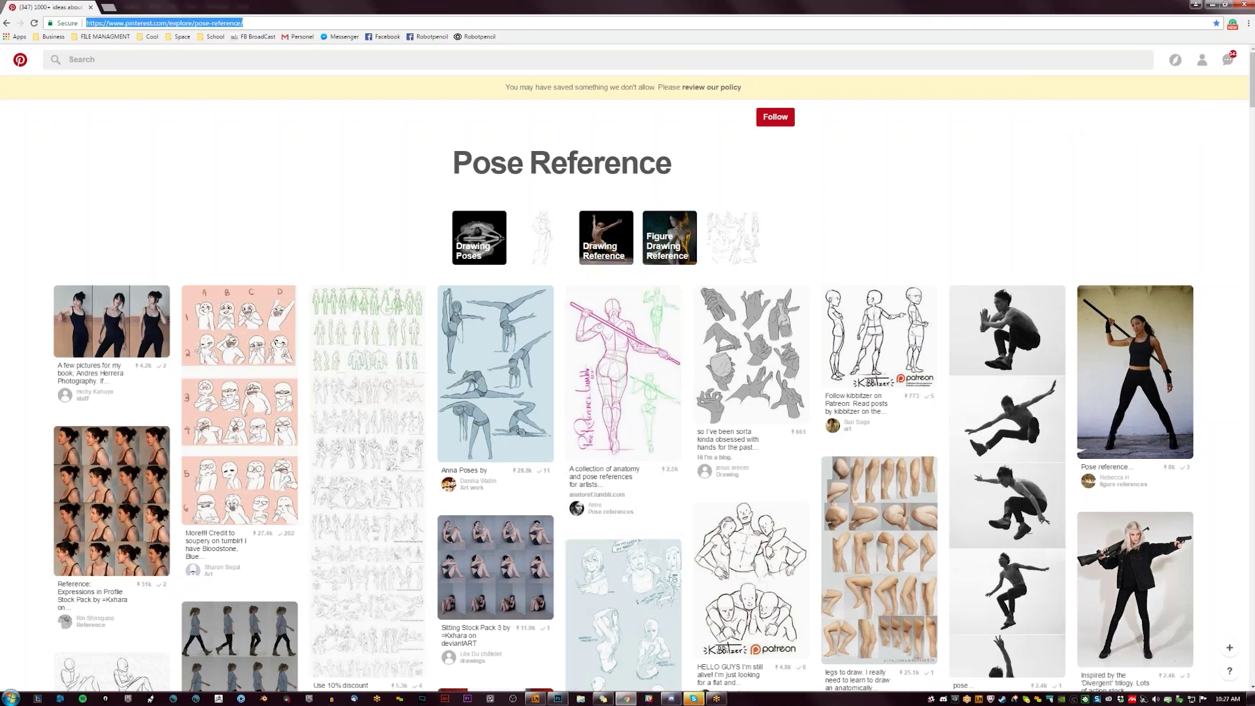
Step: Switch to Skype and send the copied Pinterest link to the Jan/Morn/Wed&Fri group chat
left_click(693, 699)
key("ctrl+v")
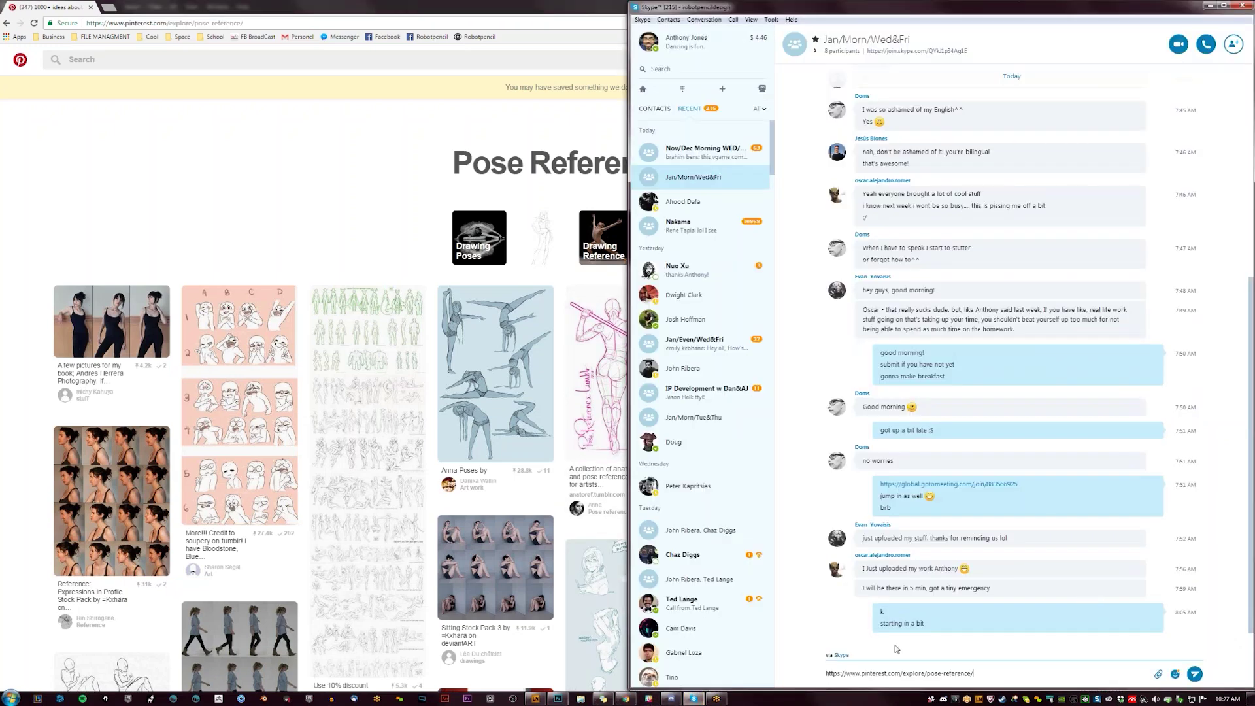
key("Return")
Step: Minimize the browser to return to Photoshop and mirror the canvas back horizontally
left_click(495, 5)
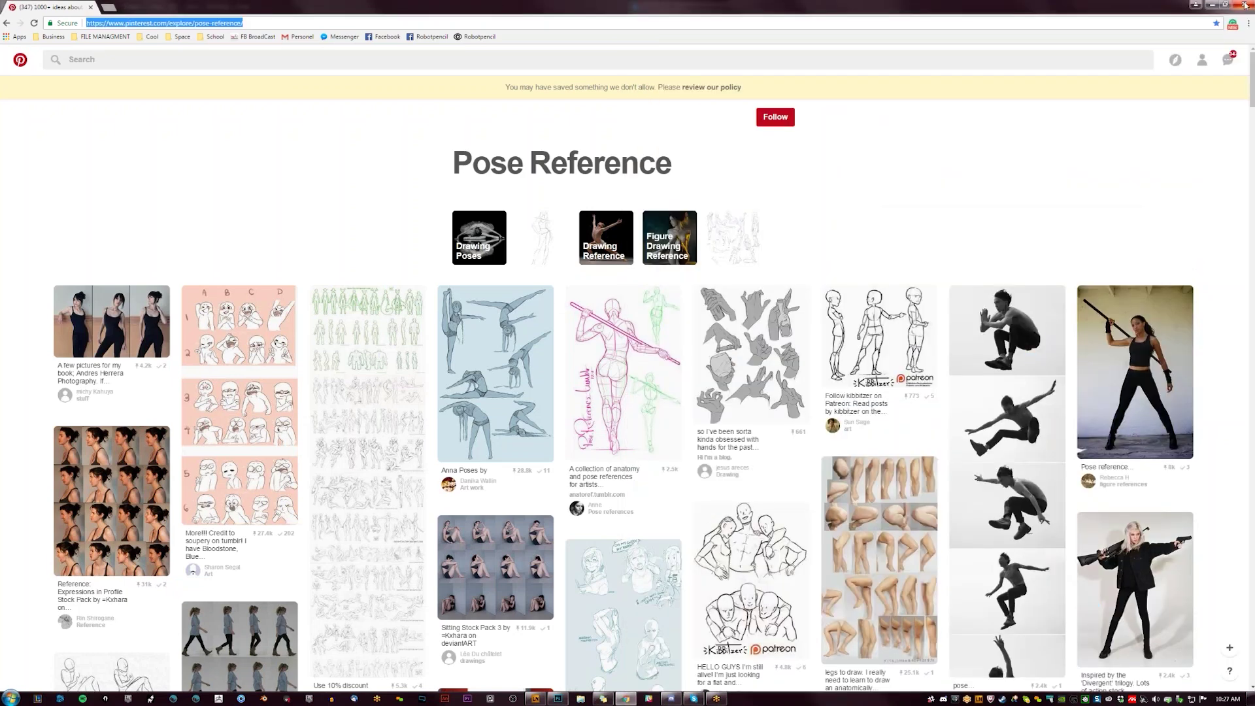
left_click(1211, 5)
left_click(1208, 5)
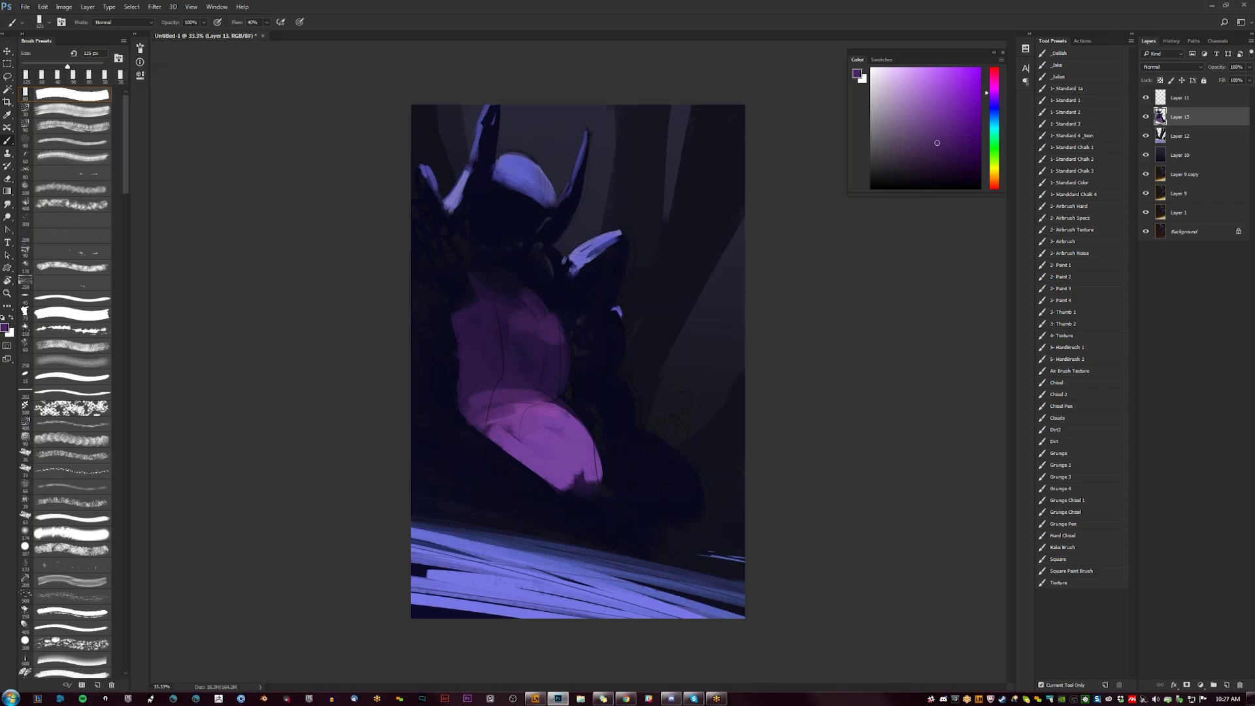
key("ctrl+shift+h")
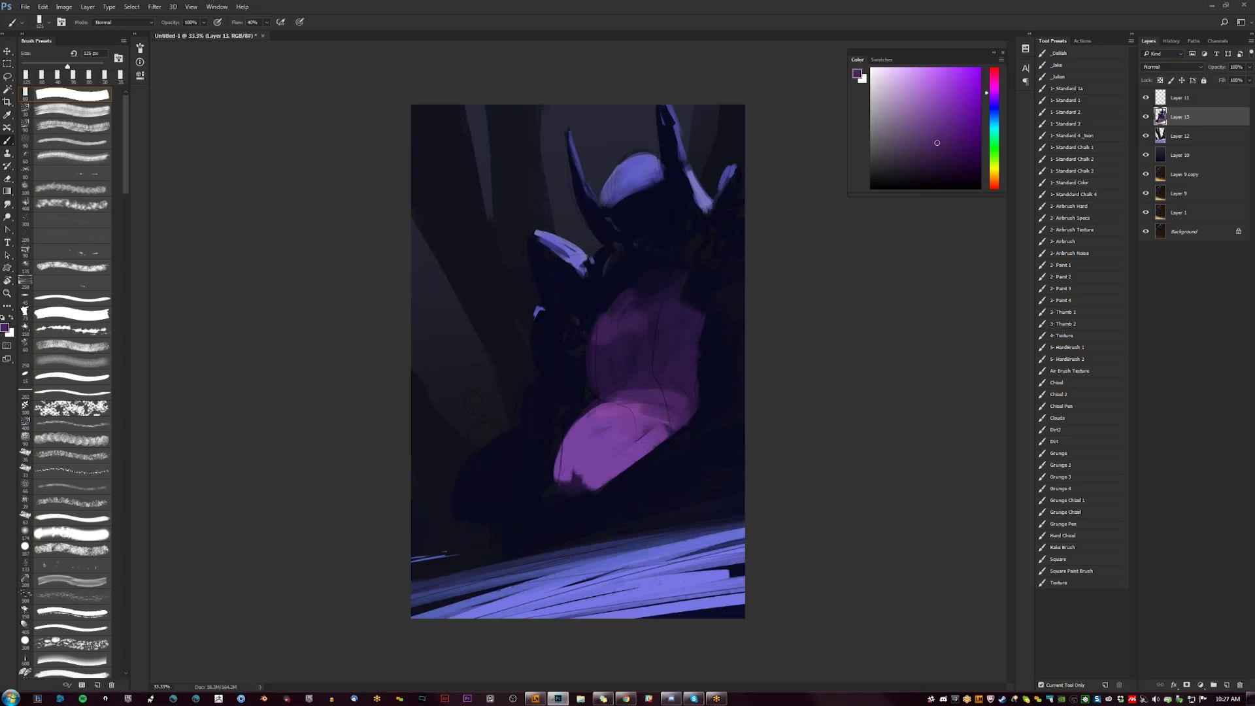
Step: Glaze a dim dark purple over the figure's shadowed face and neck with a 175 px brush, sampling the resulting tone
left_click_drag(930, 116, 928, 130)
key("bracketright")
key("bracketright")
left_click_drag(620, 208, 637, 204)
left_click(630, 212, "alt")
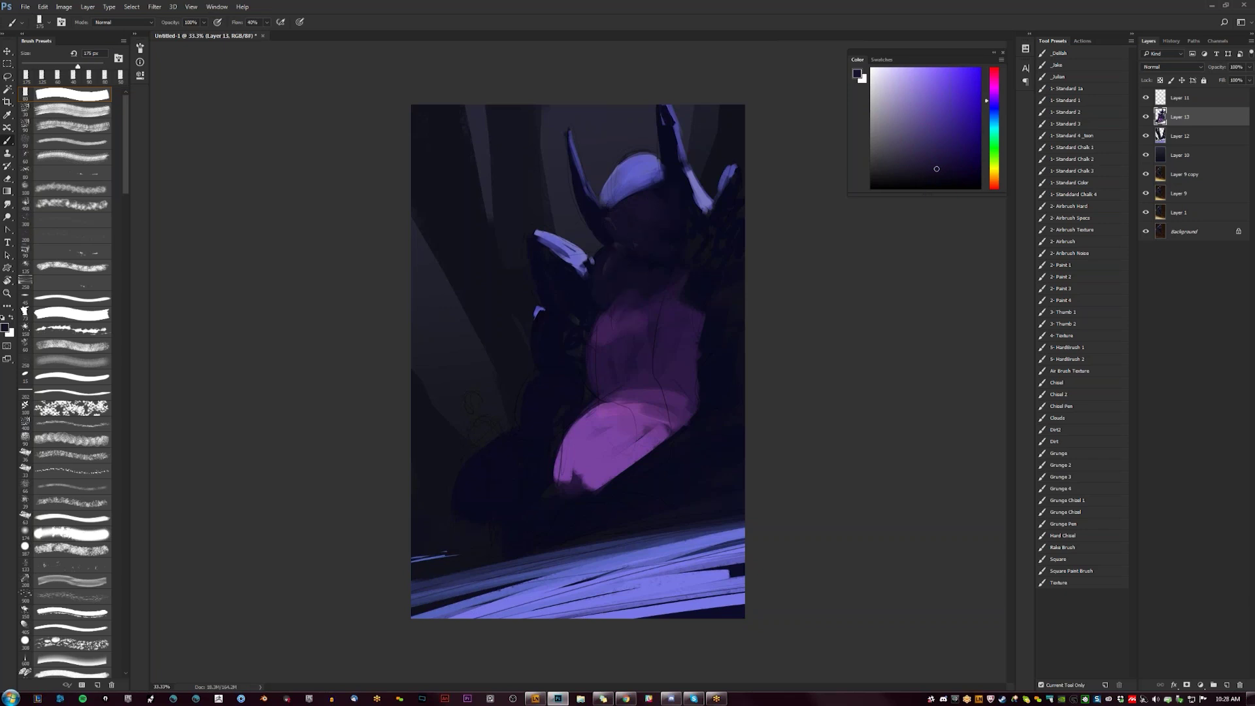
Step: Sample the head's periwinkle highlight and paint it with a smaller brush on the spike beyond the large horn
left_click(638, 160, "alt")
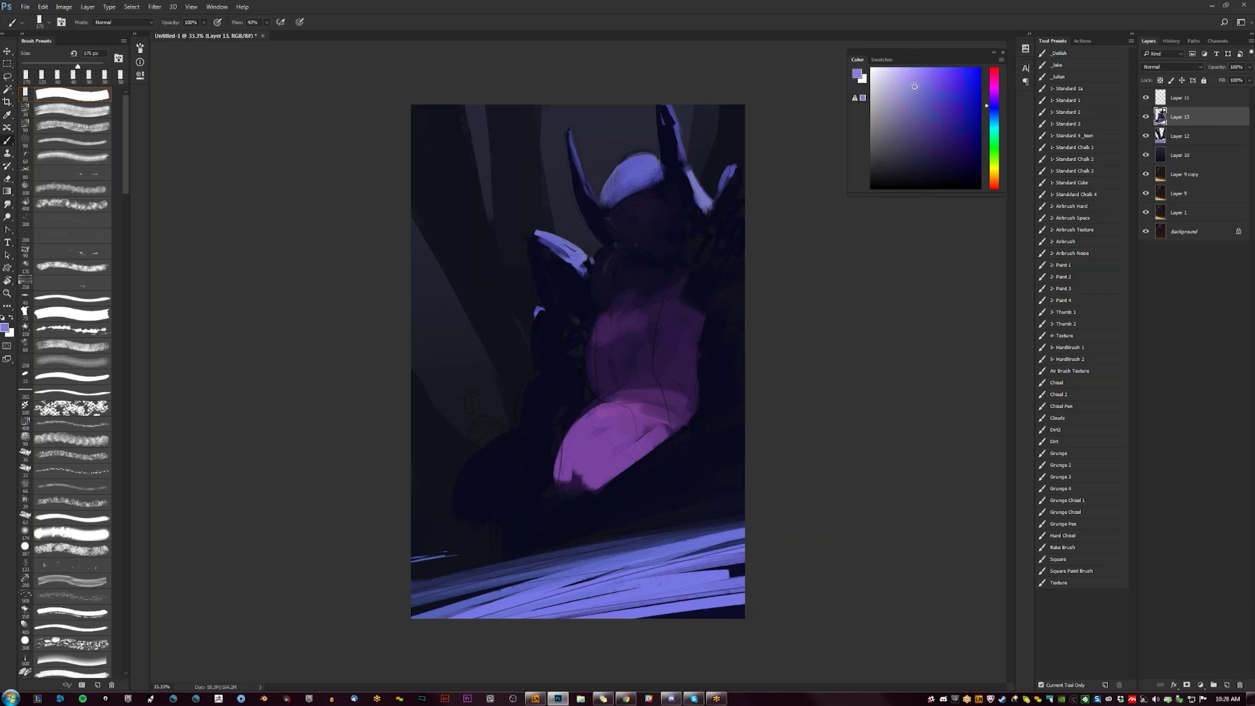
key("bracketleft")
key("bracketleft")
key("bracketleft")
key("bracketleft")
key("bracketleft")
key("bracketleft")
key("bracketleft")
key("bracketleft")
mouse_move(733, 167)
left_mouse_down()
mouse_move(724, 183)
mouse_move(737, 170)
left_mouse_up()
left_click(742, 187)
Step: Add a thin periwinkle stroke beneath the shoulder highlight with a finer brush, then enlarge the brush again
key("bracketleft")
key("bracketleft")
key("bracketleft")
key("bracketleft")
key("bracketleft")
key("bracketleft")
key("bracketleft")
key("bracketright")
mouse_move(546, 252)
left_mouse_down()
mouse_move(569, 265)
mouse_move(532, 252)
left_mouse_up()
key("bracketright")
key("bracketright")
key("bracketright")
key("bracketright")
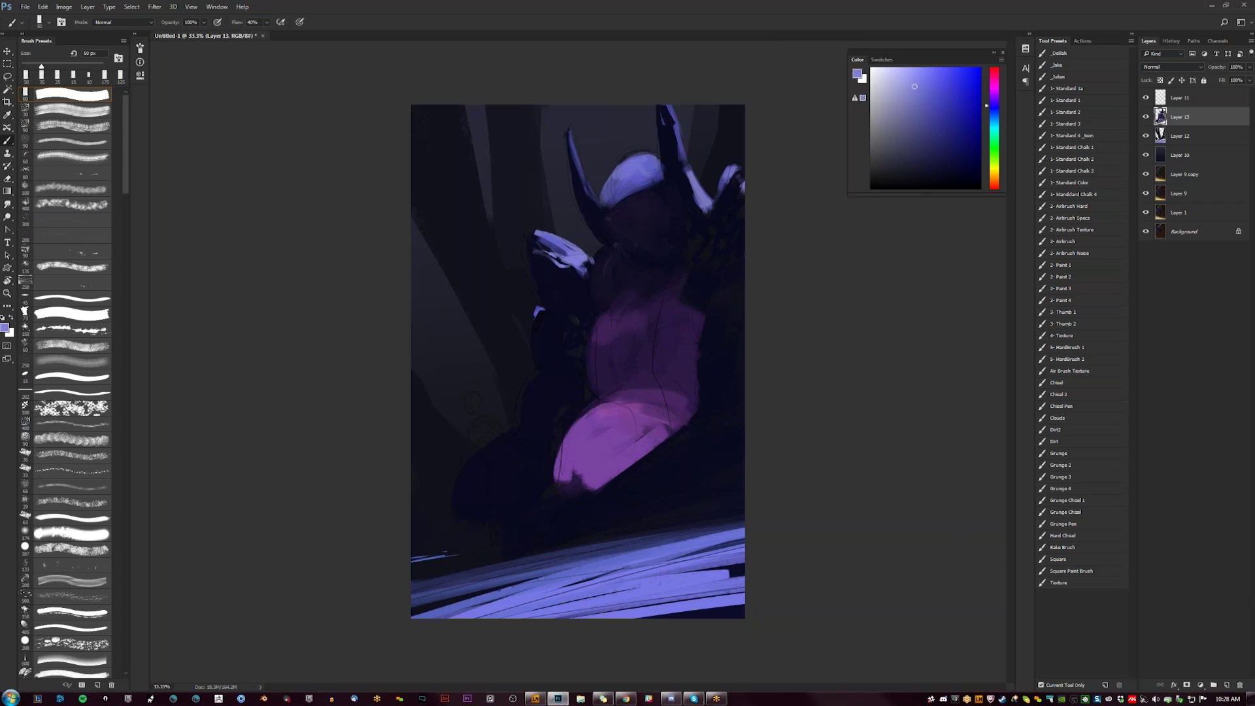
Step: Extend the thigh's lower outer edge with its sampled purple, pick a brighter purple with a 175 px brush, and mirror the canvas
left_click(937, 174)
left_click(588, 412, "alt")
key("bracketright")
mouse_move(585, 412)
left_mouse_down()
mouse_move(545, 488)
mouse_move(594, 404)
left_mouse_up()
key("bracketright")
key("bracketright")
key("bracketright")
key("bracketright")
key("bracketright")
key("bracketright")
key("bracketright")
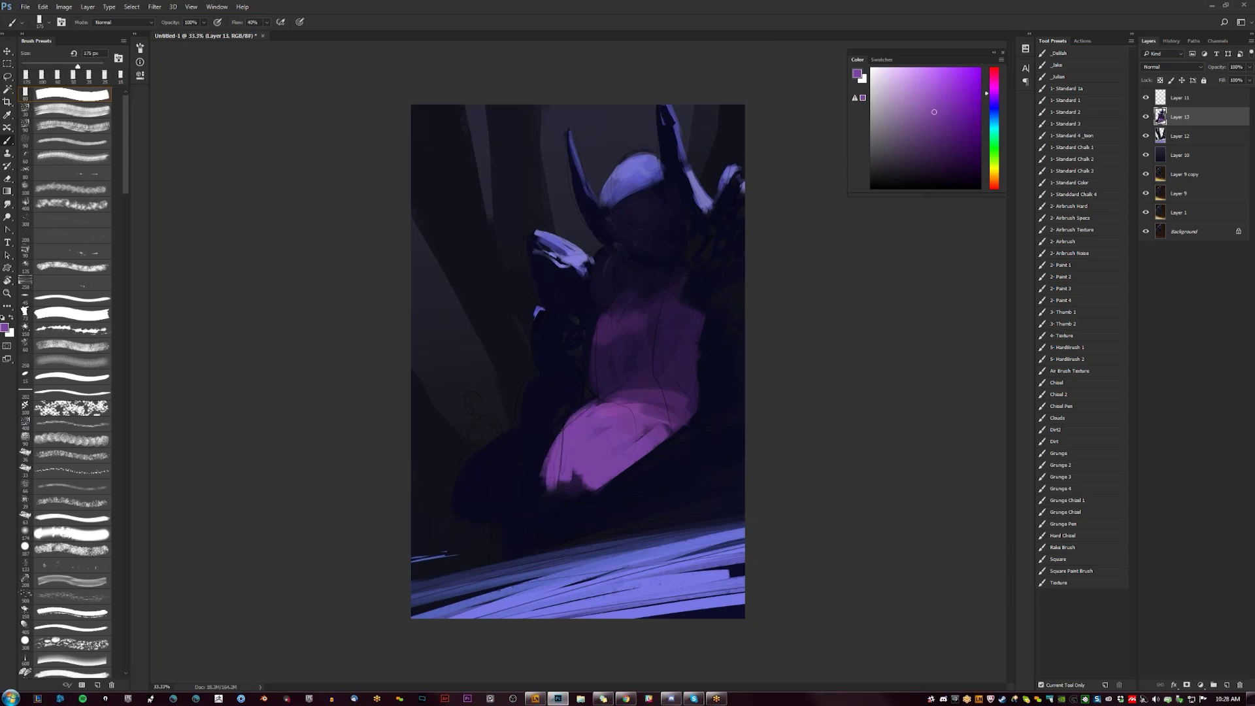
left_click(939, 96)
key("ctrl+shift+h")
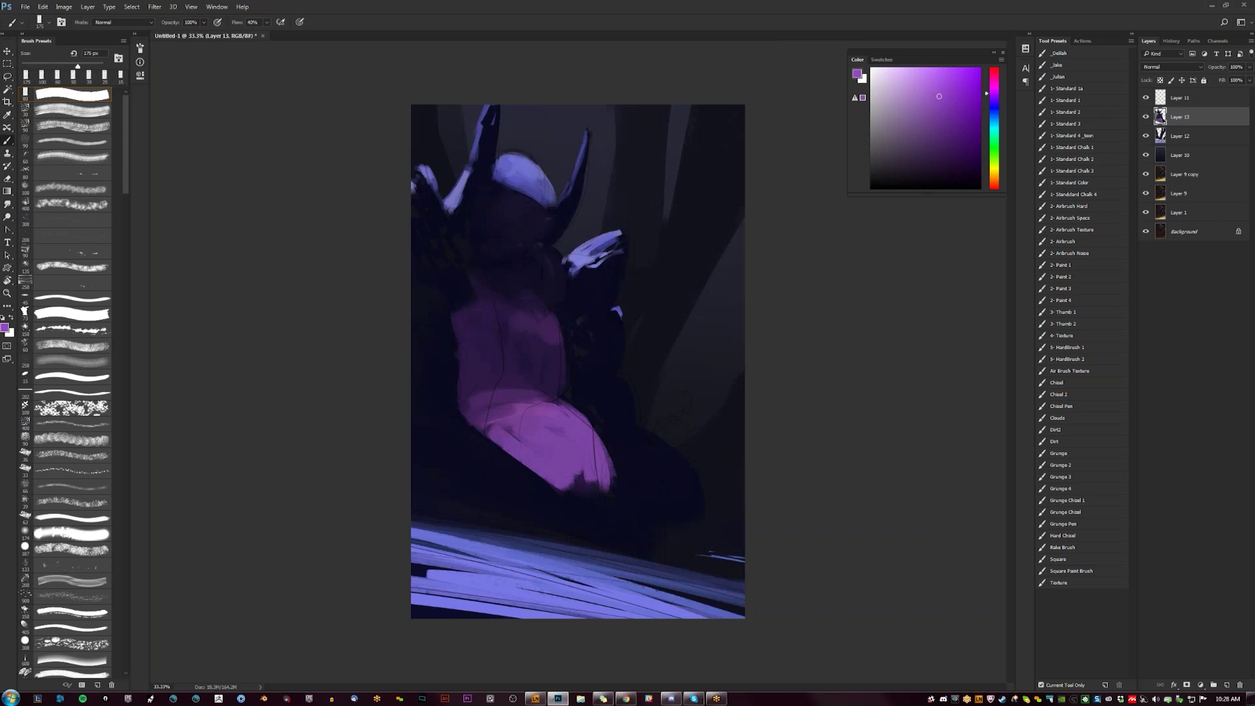
Step: Mark dark facial features on the figure's head with a 30 px brush, sampling the surrounding navy and highlight tones
key("bracketleft")
key("bracketleft")
key("bracketleft")
key("bracketleft")
key("bracketleft")
key("bracketleft")
key("bracketleft")
key("bracketleft")
key("bracketleft")
key("bracketleft")
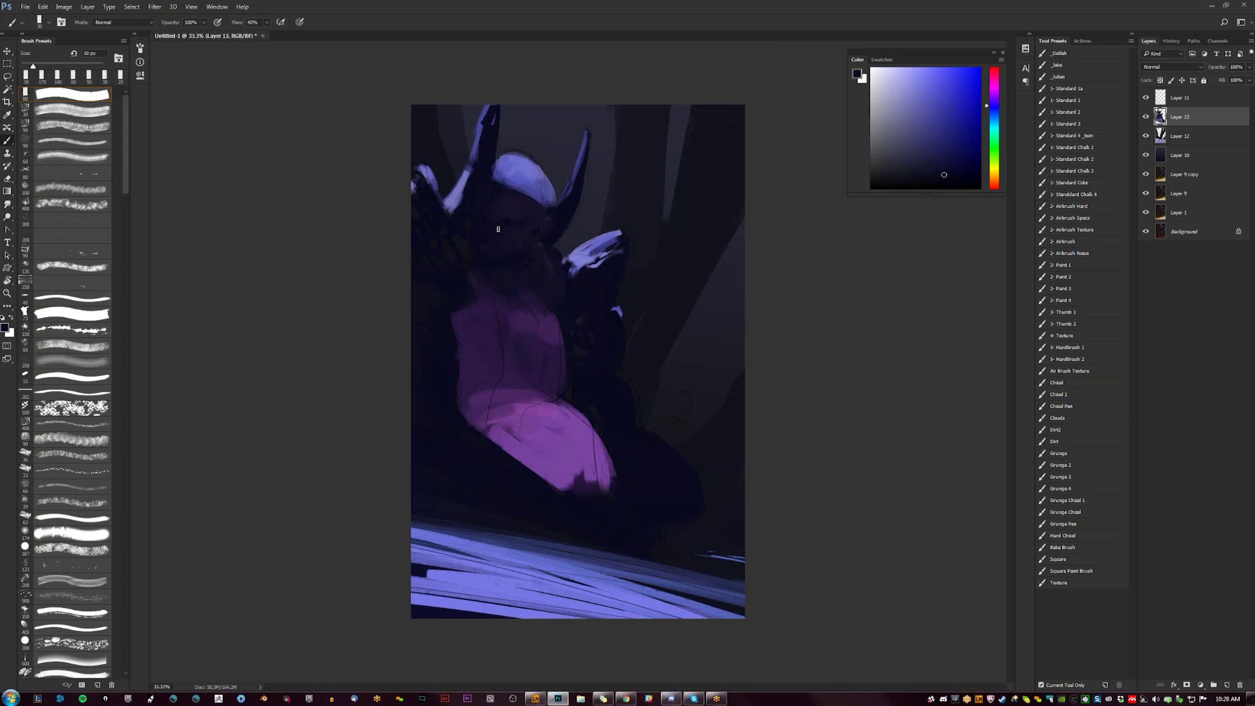
left_click(513, 204, "alt")
left_click(504, 172, "alt")
left_click(485, 173, "alt")
Step: Switch to the 2- Airbrush preset and try a soft periwinkle glow beneath the shoulder highlight, undoing the stroke
left_click(1077, 243)
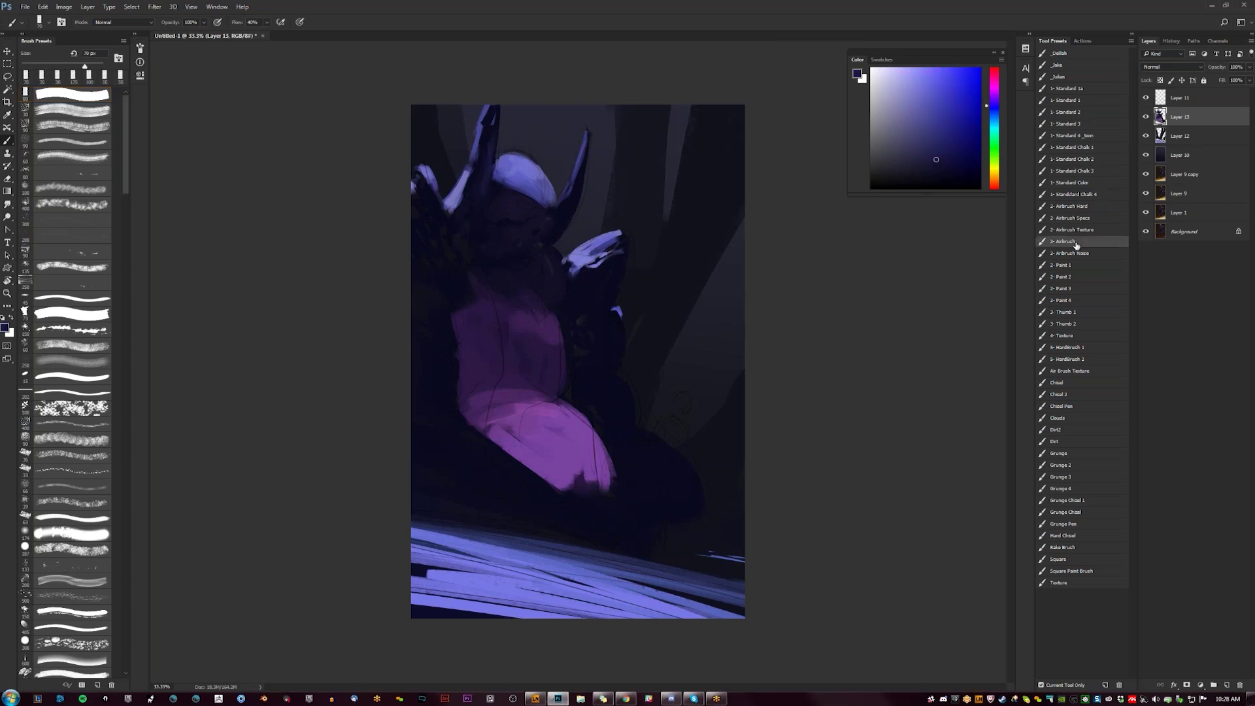
left_click(921, 92)
left_click(925, 81)
key("]")
left_click_drag(582, 305, 604, 264)
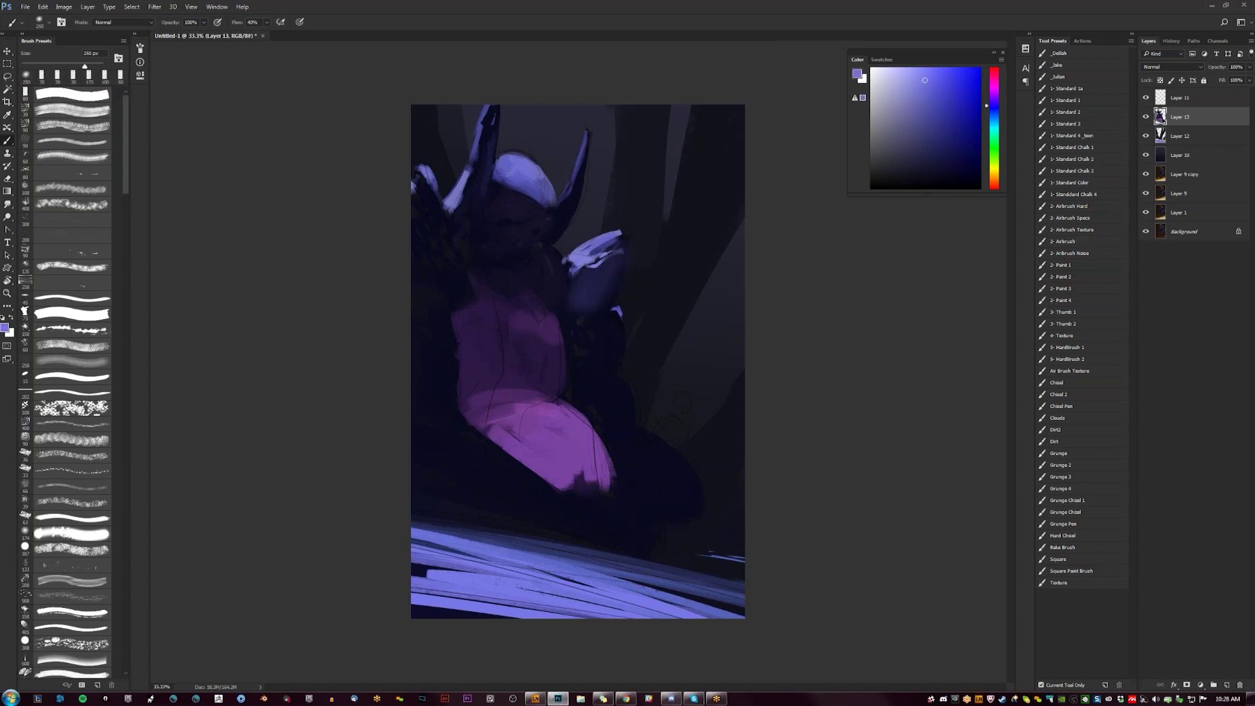
key("ctrl+z")
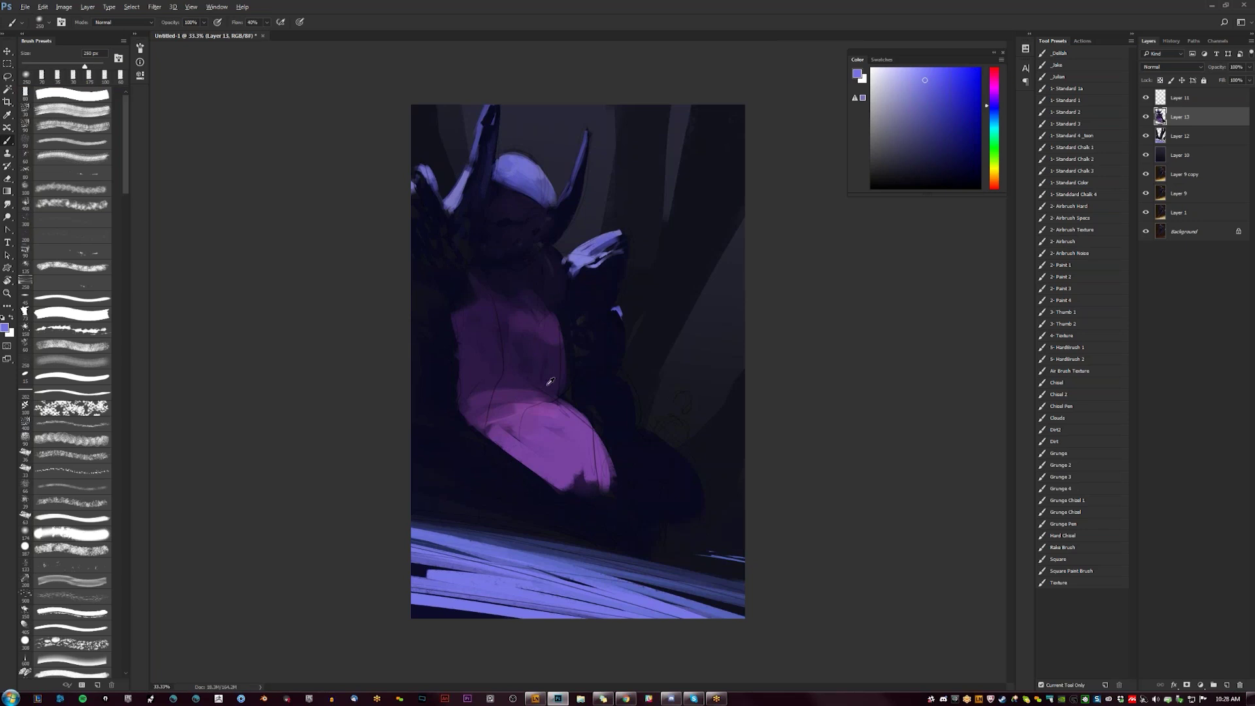
Step: Shade the torso's centre line and shadowed side with a soft dark airbrush, adjusting the brush size and sampling nearby tones
left_click(551, 359, "alt")
left_click(607, 387, "alt")
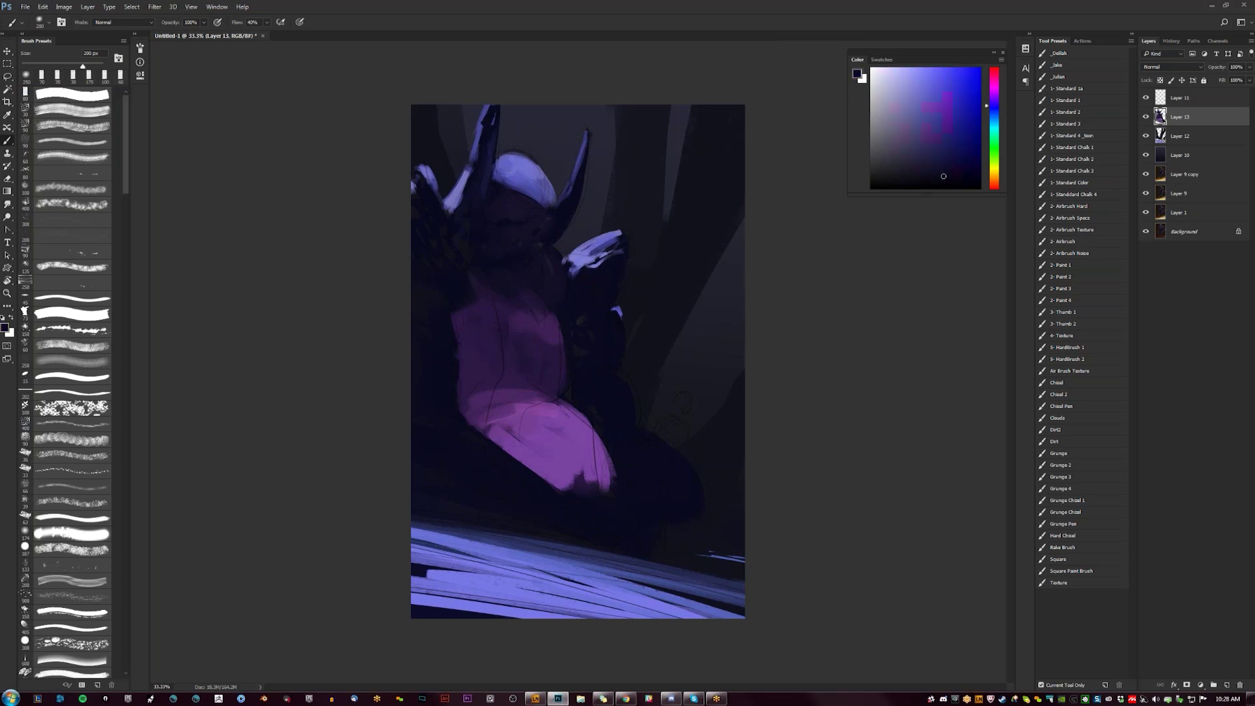
key("d")
key("[")
key("[")
key("[")
key("[")
key("[")
key("[")
key("[")
key("[")
key("[")
key("bracketright")
key("bracketright")
key("bracketright")
key("bracketright")
key("bracketright")
key("bracketright")
key("bracketright")
key("bracketright")
key("bracketright")
key("bracketright")
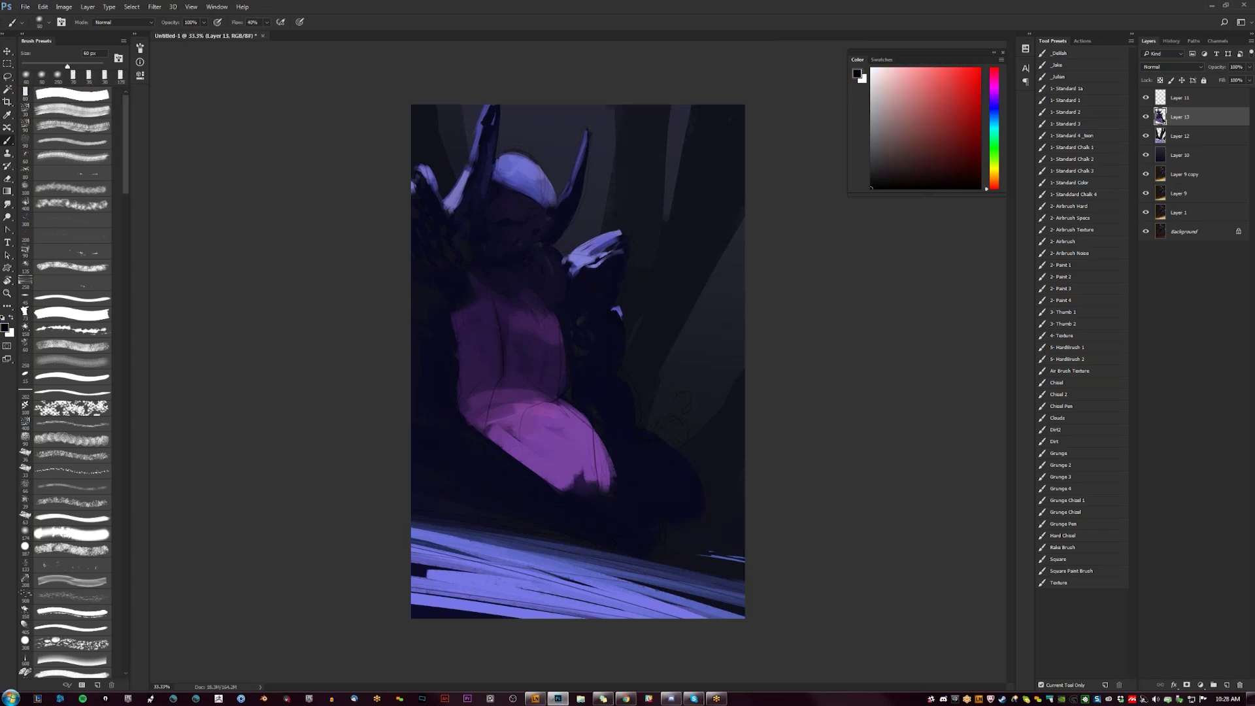
left_click(485, 380, "alt")
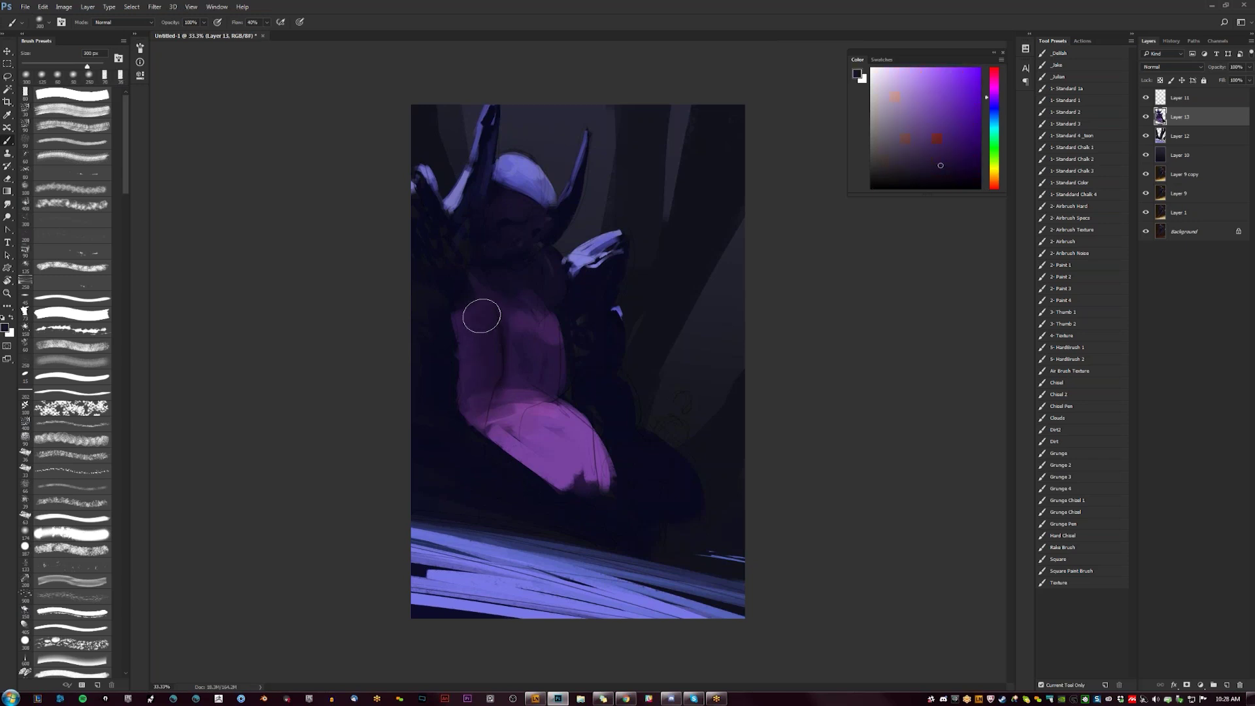
Step: Airbrush a lighter purple glow over the thigh and knee with a large soft brush, starting from the sampled torso tone
left_click(544, 330, "alt")
left_click(516, 337)
left_click(918, 86)
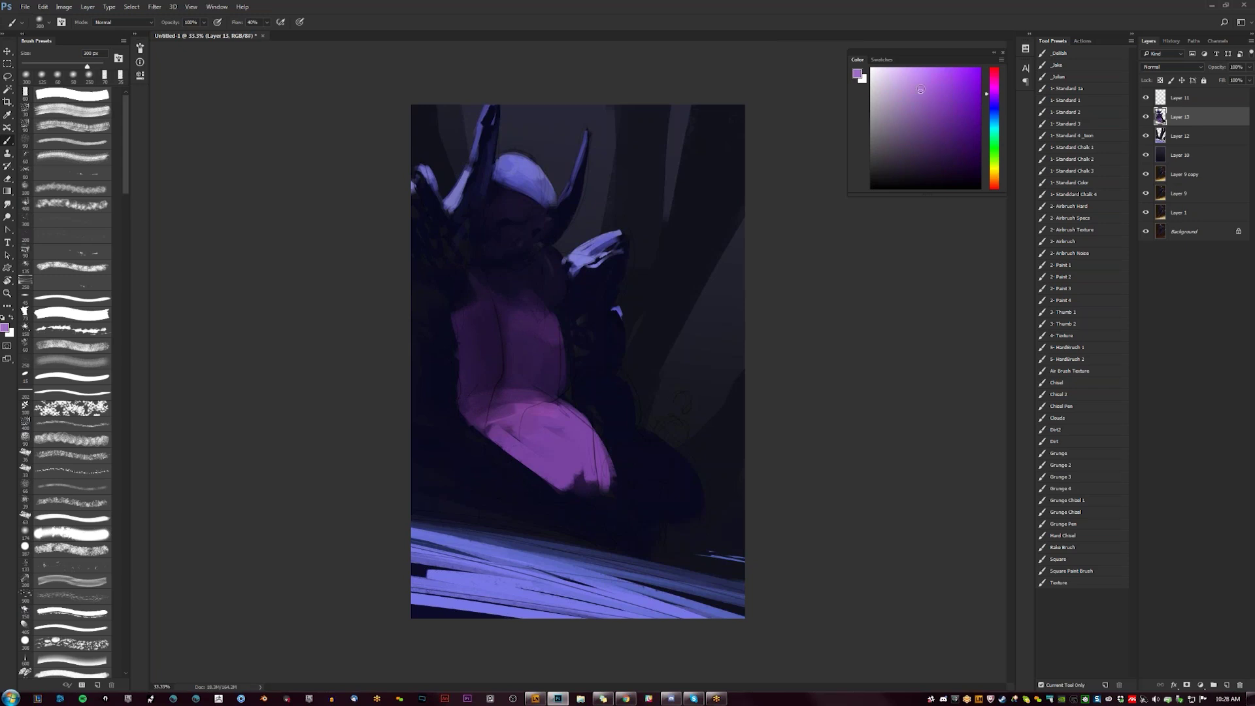
key("]")
left_click(557, 453)
left_click(594, 474)
left_click(579, 491)
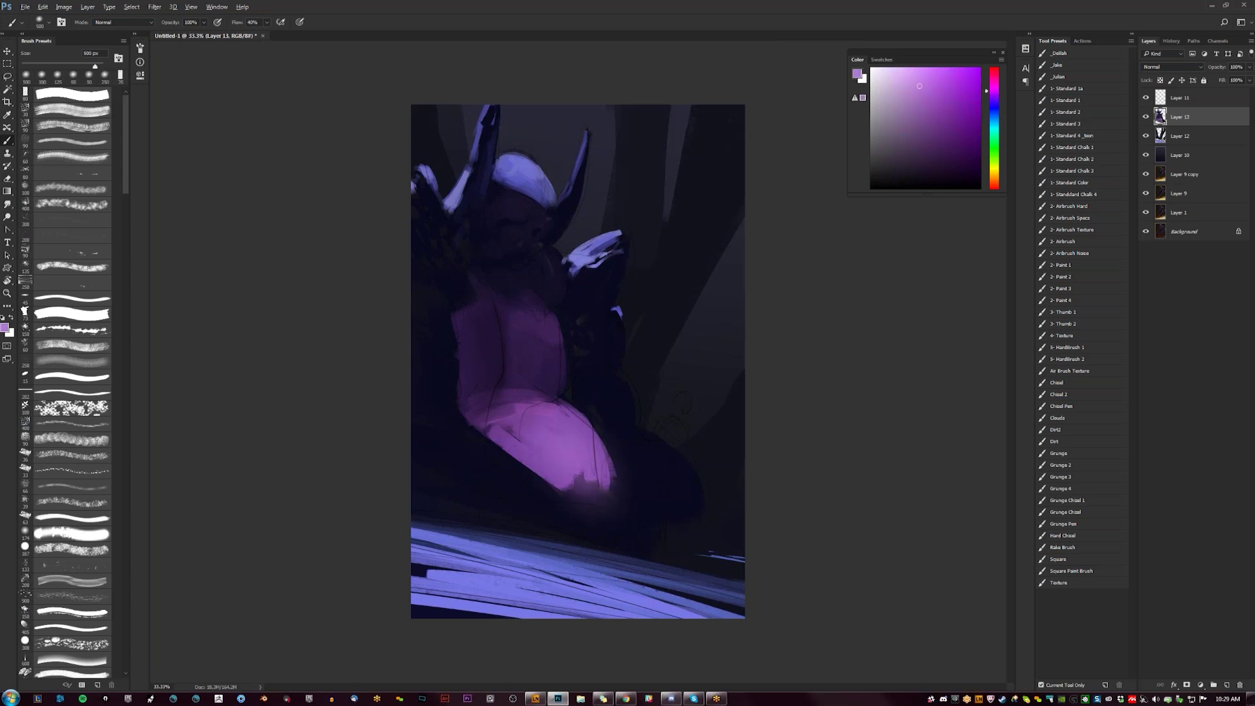
Step: Sample the head's highlight, lighten it, and airbrush a soft periwinkle transition across the highlight's lower edge
left_click(523, 170, "alt")
left_click(909, 82)
key("[")
key("[")
left_click(511, 185)
left_click_drag(520, 186, 535, 196)
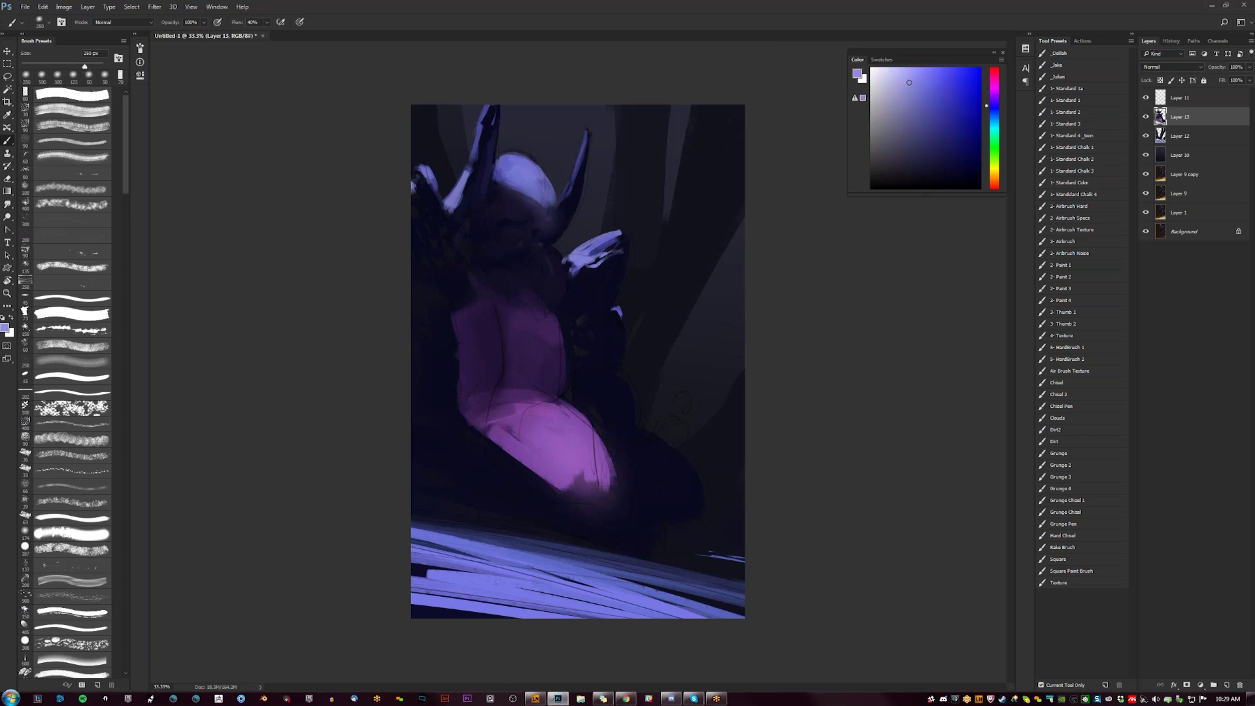
Step: Deepen the shadows on the face with a sampled dark blue airbrush reduced to 125 px
left_click(537, 210, "alt")
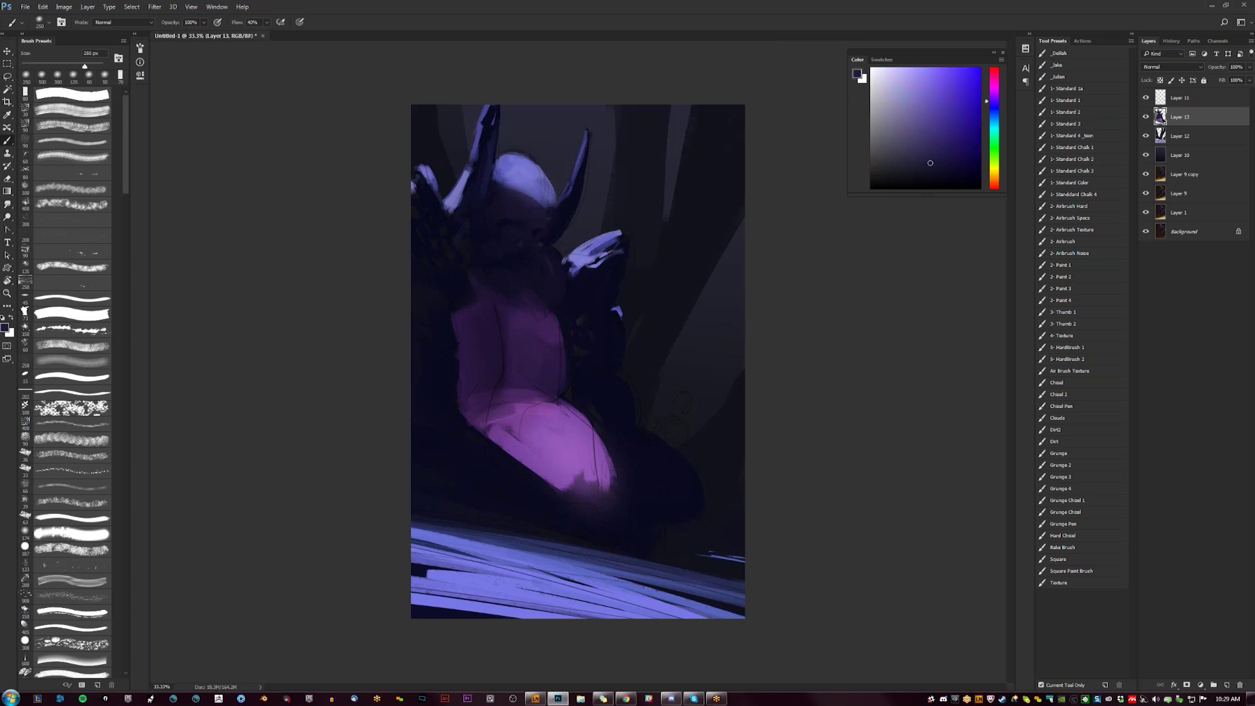
left_click(939, 173)
key("bracketleft")
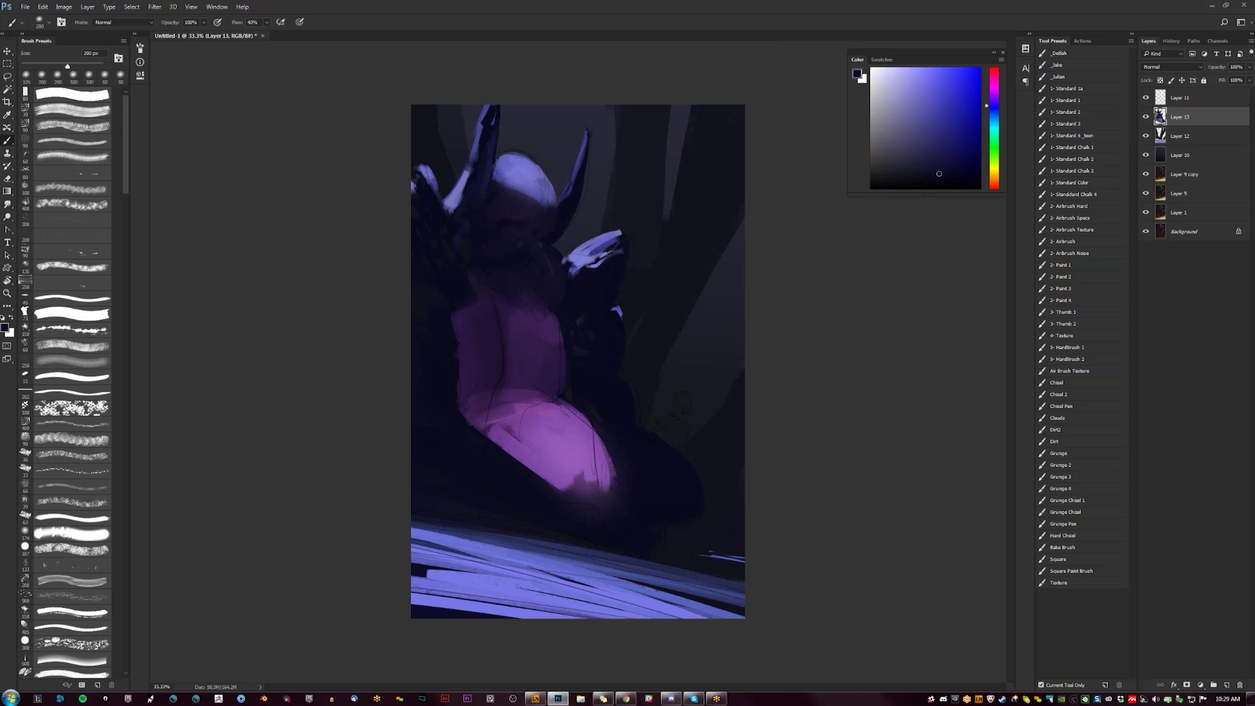
key("bracketleft")
key("bracketleft")
key("bracketleft")
left_click(520, 200, "alt")
left_click(511, 198, "alt")
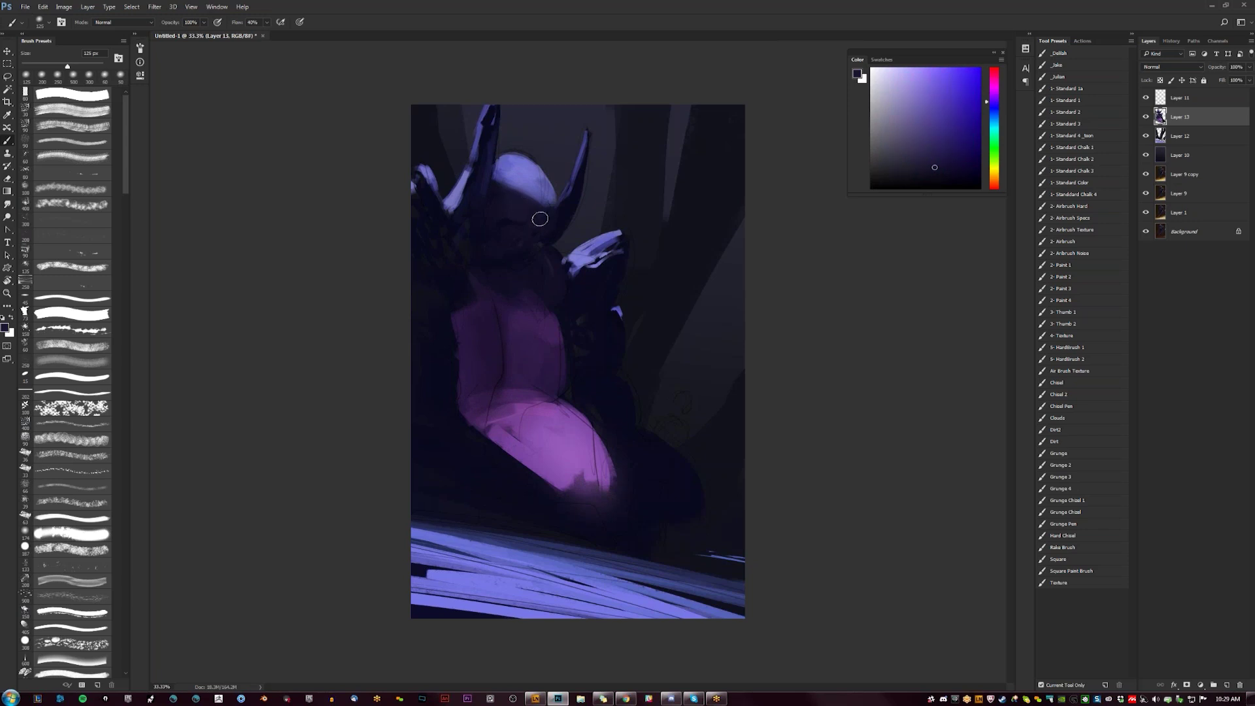
Step: Mirror the canvas and brush sampled ground blue along the ground's far edge, undoing the last stroke above it
key("ctrl+shift+h")
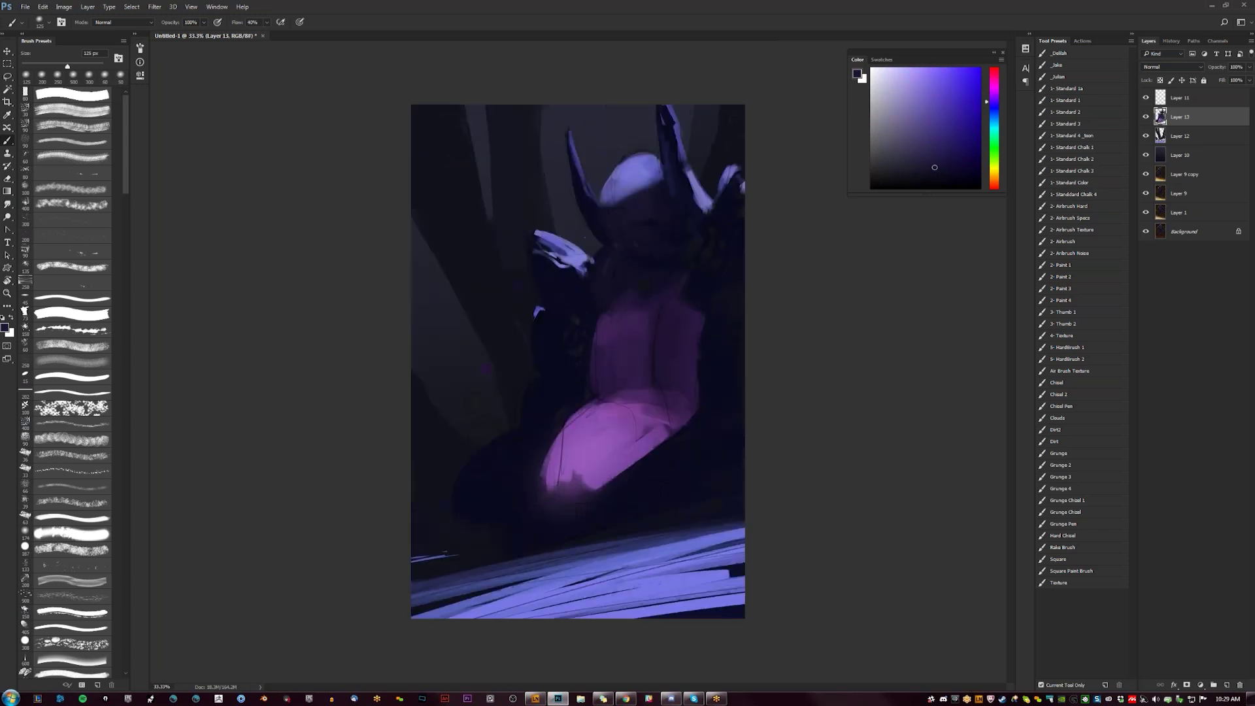
key("bracketright")
left_click(702, 533, "alt")
left_click_drag(679, 523, 735, 513)
left_click_drag(644, 509, 735, 470)
key("ctrl+z")
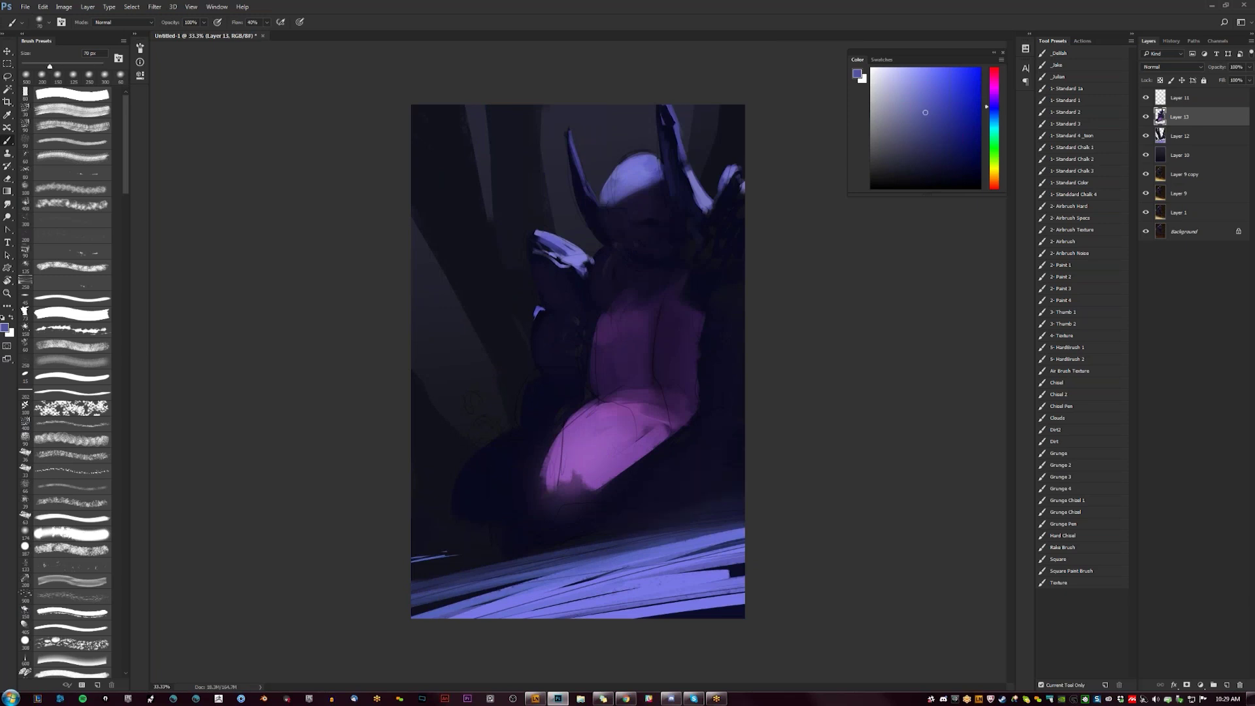
Step: Mirror the canvas back, try another brush preset at different sizes, and switch to the textured 60 px brush
key("ctrl+shift+h")
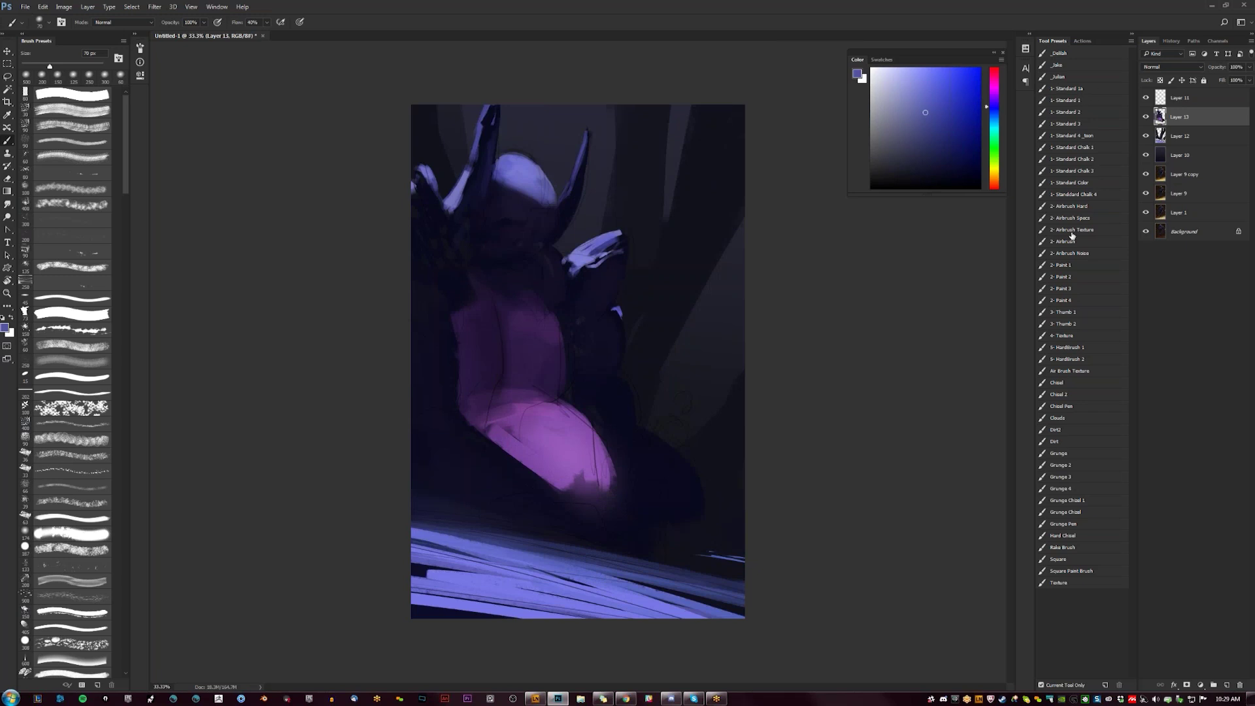
left_click(72, 110)
key("bracketright")
key("bracketright")
key("bracketright")
key("bracketright")
key("bracketright")
key("bracketright")
key("bracketright")
key("bracketright")
key("bracketleft")
key("bracketleft")
key("bracketright")
key("bracketright")
left_click(94, 346)
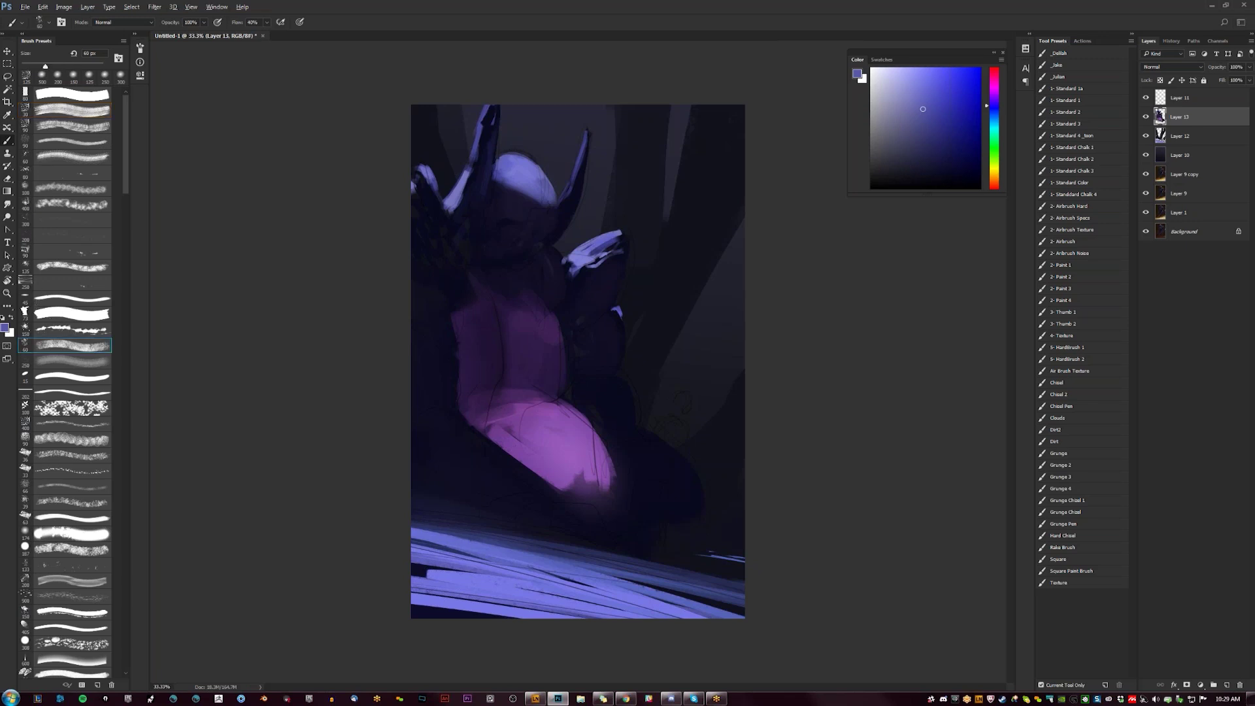
Step: Brush muted dark blue texture over the shadowed area behind the torso, sampling its navy and enlarging the brush
key("bracketright")
key("bracketright")
key("bracketright")
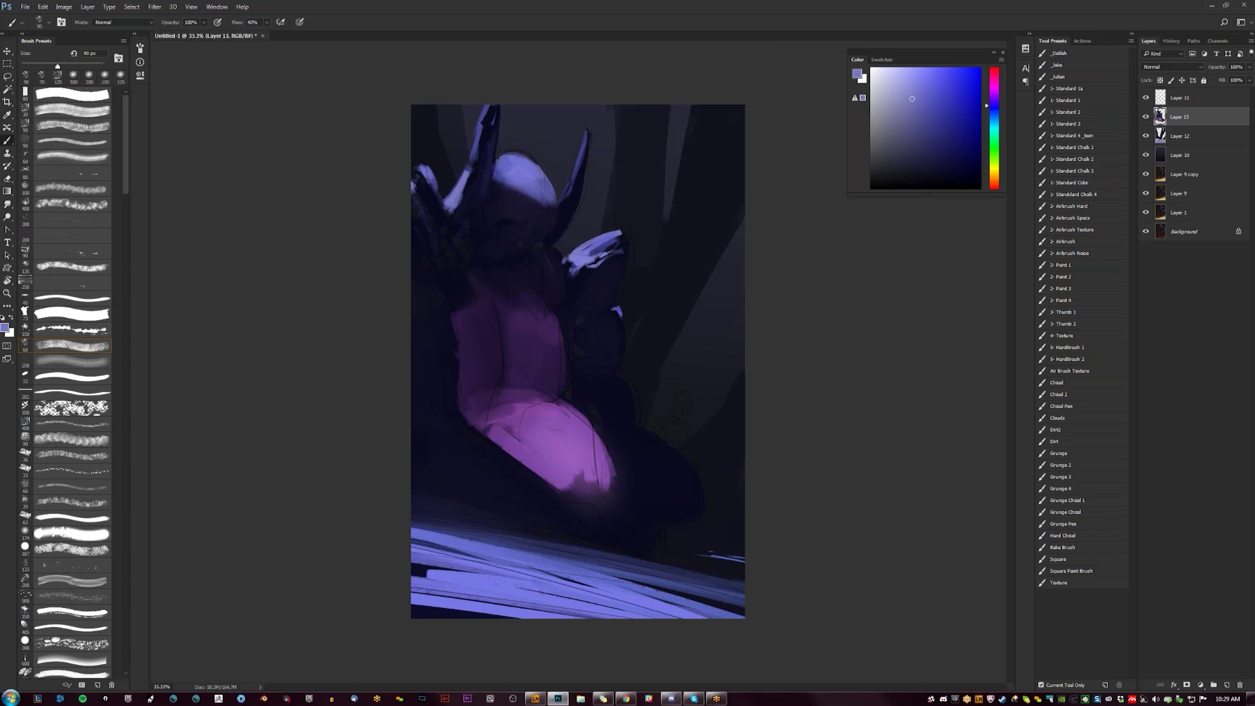
left_click(428, 293, "alt")
key("bracketright")
key("bracketright")
key("bracketright")
key("bracketright")
key("bracketright")
key("bracketright")
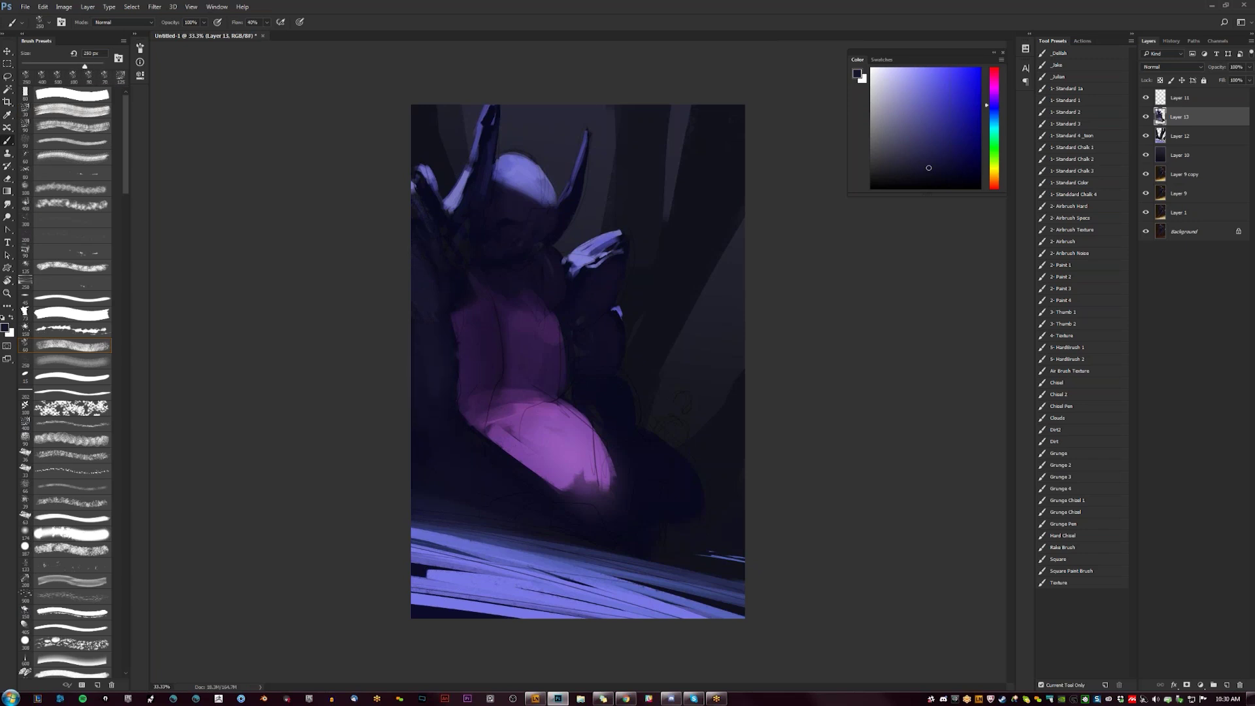
Step: Extend the thigh's purple down over the knee with its sampled tone, then mirror the canvas horizontally
left_click(579, 471, "alt")
left_click_drag(583, 486, 600, 471)
left_click(601, 477, "alt")
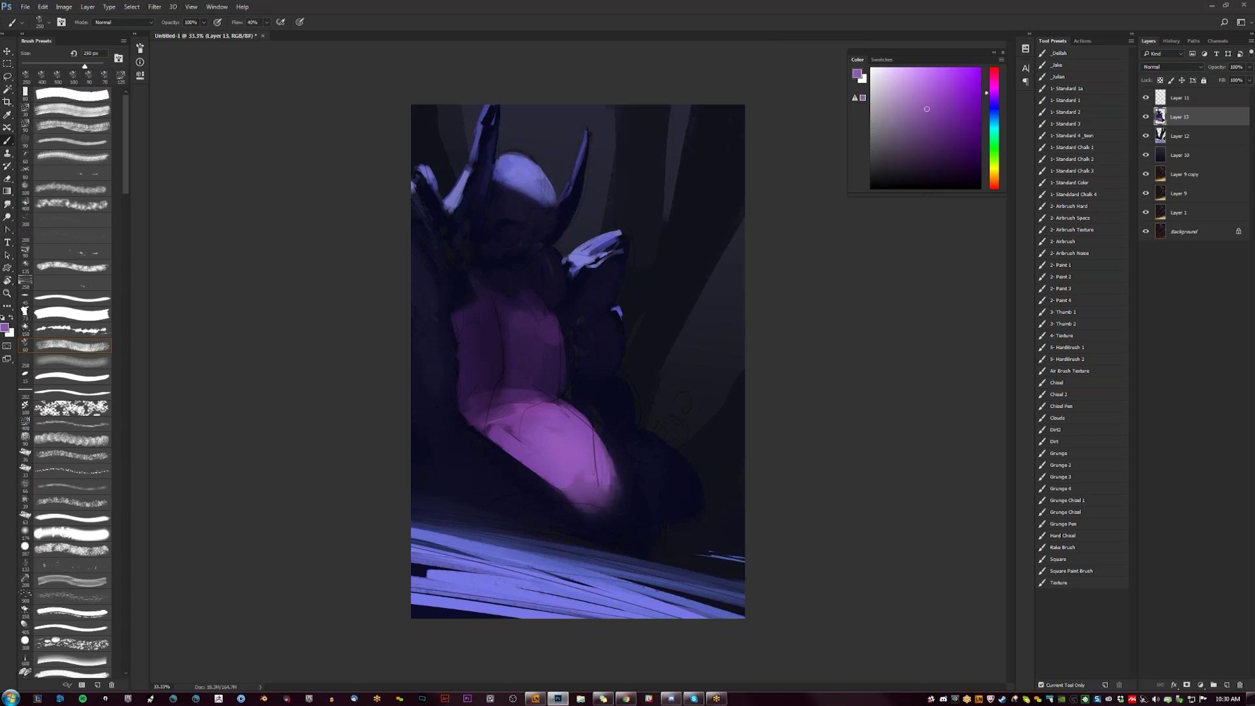
key("ctrl+shift+h")
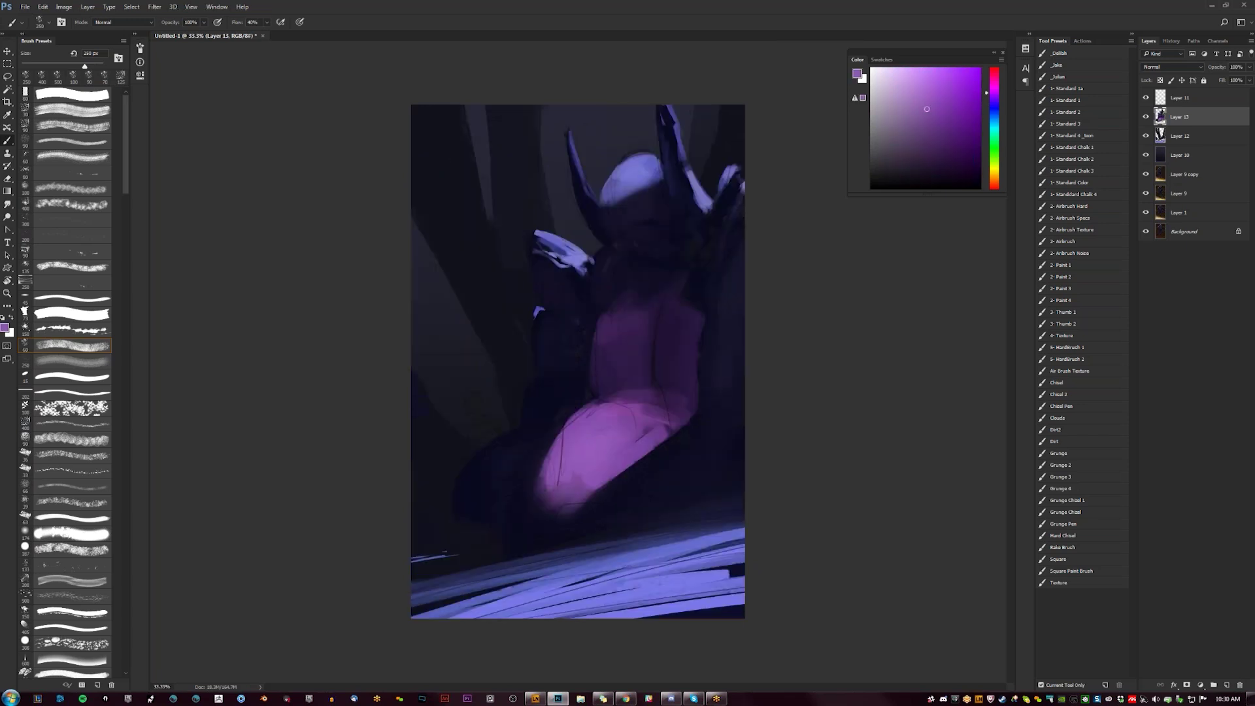
Step: Paint a small standing silhouette in sampled navy beyond the large figure's knee, using the hard brush preset
left_click(94, 99)
left_click(539, 409, "alt")
key("bracketleft")
mouse_move(469, 399)
left_mouse_down()
mouse_move(474, 436)
mouse_move(484, 425)
mouse_move(498, 460)
left_mouse_up()
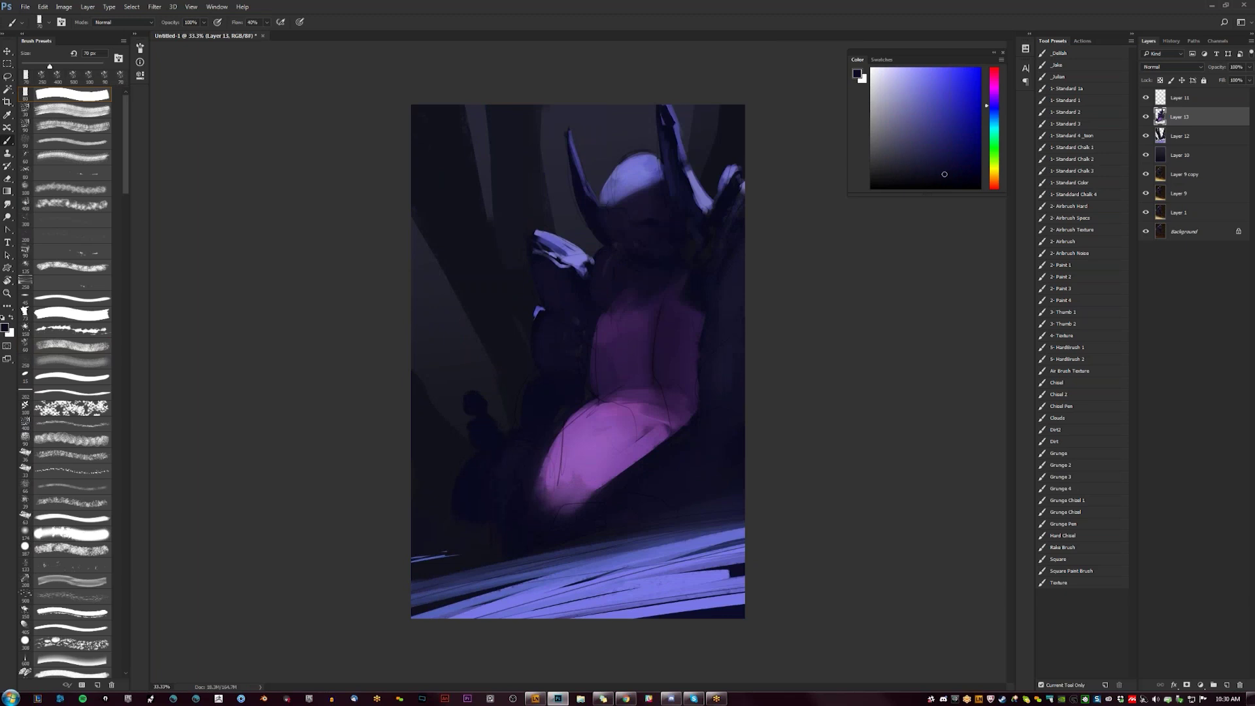
Step: Pick a slightly lighter shade for the small silhouette, mirror the canvas, and reset the colours to default
left_click_drag(919, 178, 918, 168)
key("ctrl+shift+h")
key("bracketright")
key("bracketright")
key("bracketright")
key("bracketright")
key("bracketright")
key("d")
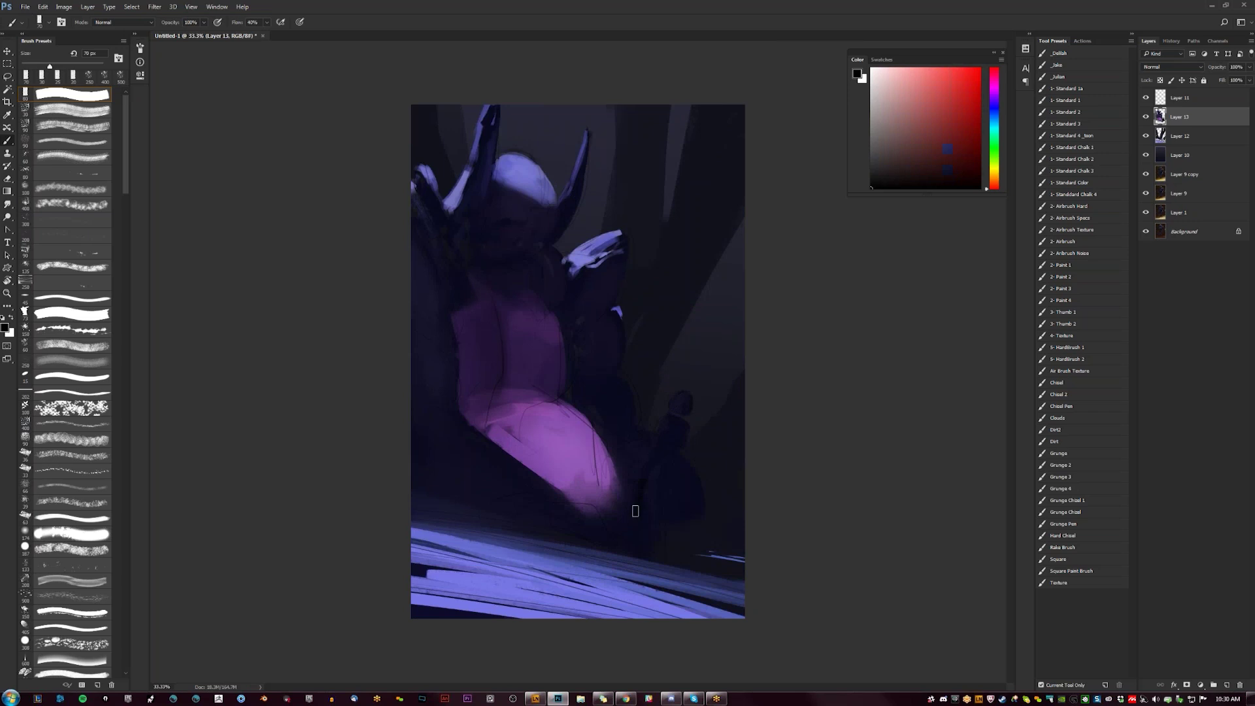
Step: Refine the small figure's head and body with sampled near-black navy and a 20 px brush, then mirror the canvas
left_click(635, 511, "alt")
key("bracketleft")
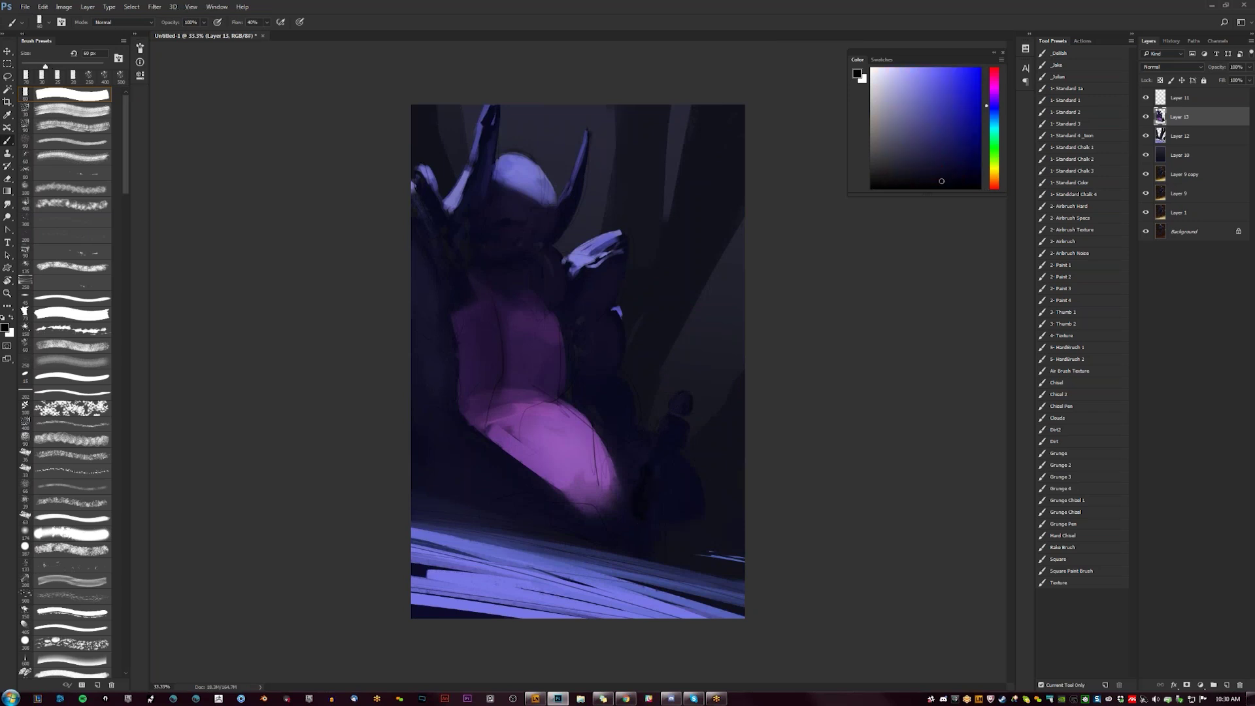
key("bracketleft")
key("bracketleft")
left_click_drag(688, 441, 688, 459)
key("ctrl+shift+h")
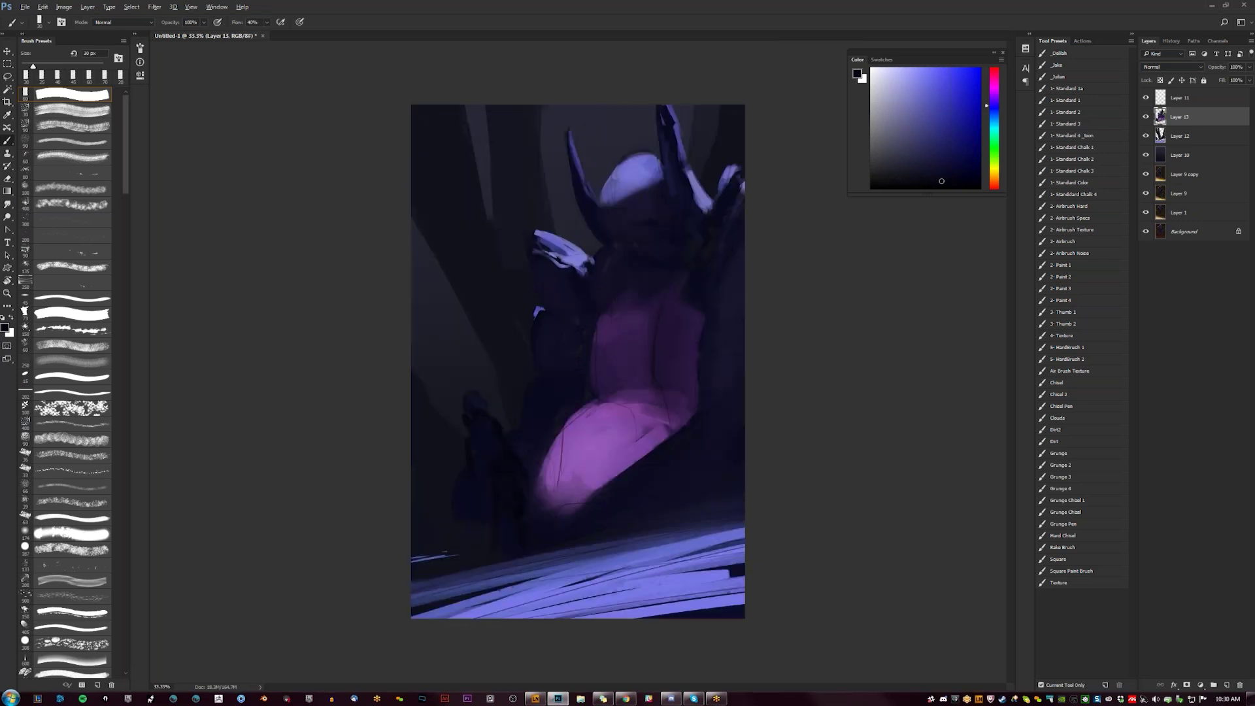
Step: Add thin periwinkle rim highlights along the small figure's head, shoulder and arm, mirroring the canvas between strokes
left_click(919, 90)
left_click_drag(481, 397, 469, 392)
left_click_drag(488, 414, 487, 414)
key("ctrl+shift+h")
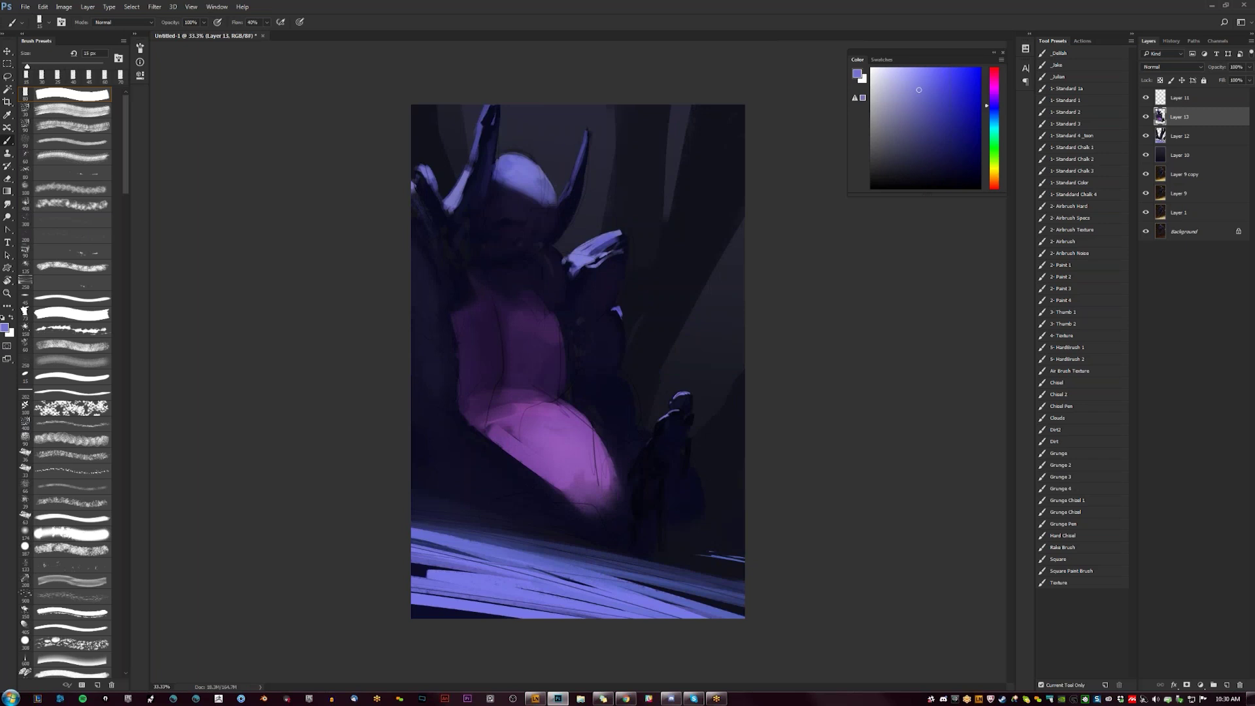
left_click_drag(637, 473, 631, 511)
key("h")
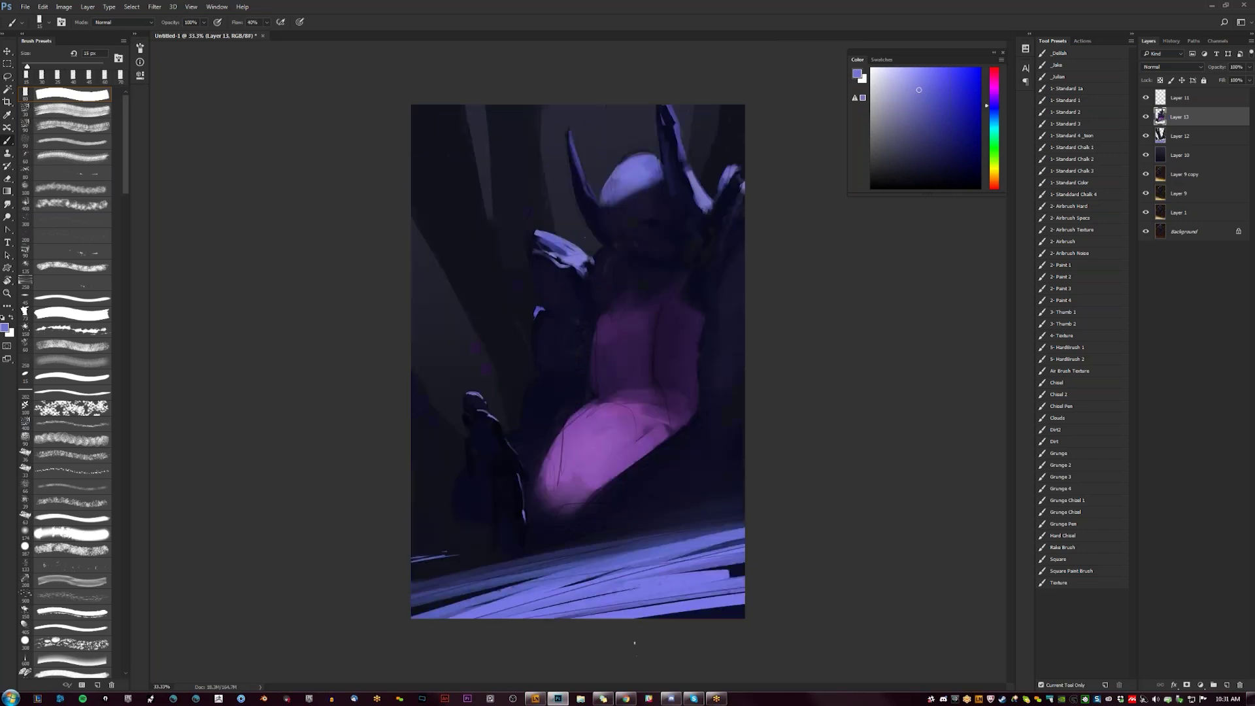
Step: Try a saturated purple patch on the small figure's torso
left_click(486, 454, "ctrl")
left_click(486, 455, "alt")
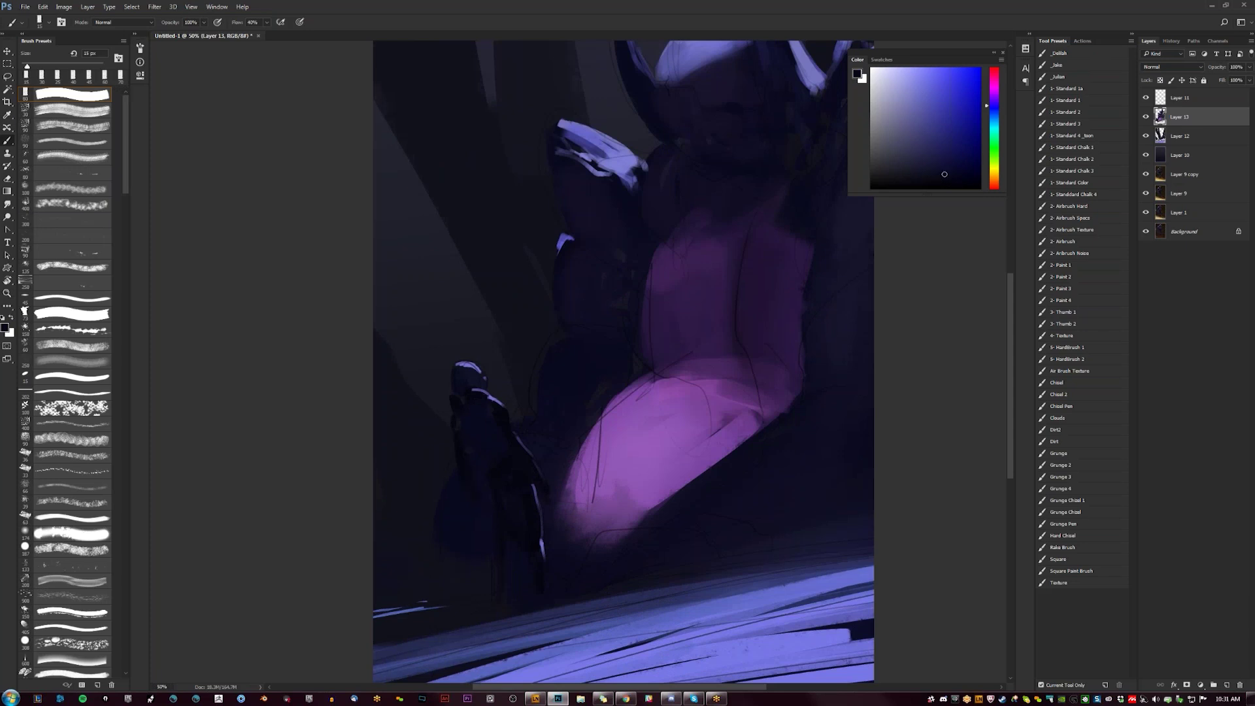
left_click(993, 94)
left_click_drag(948, 131, 956, 129)
key("]")
left_click_drag(467, 418, 484, 431)
left_click(473, 423, "alt")
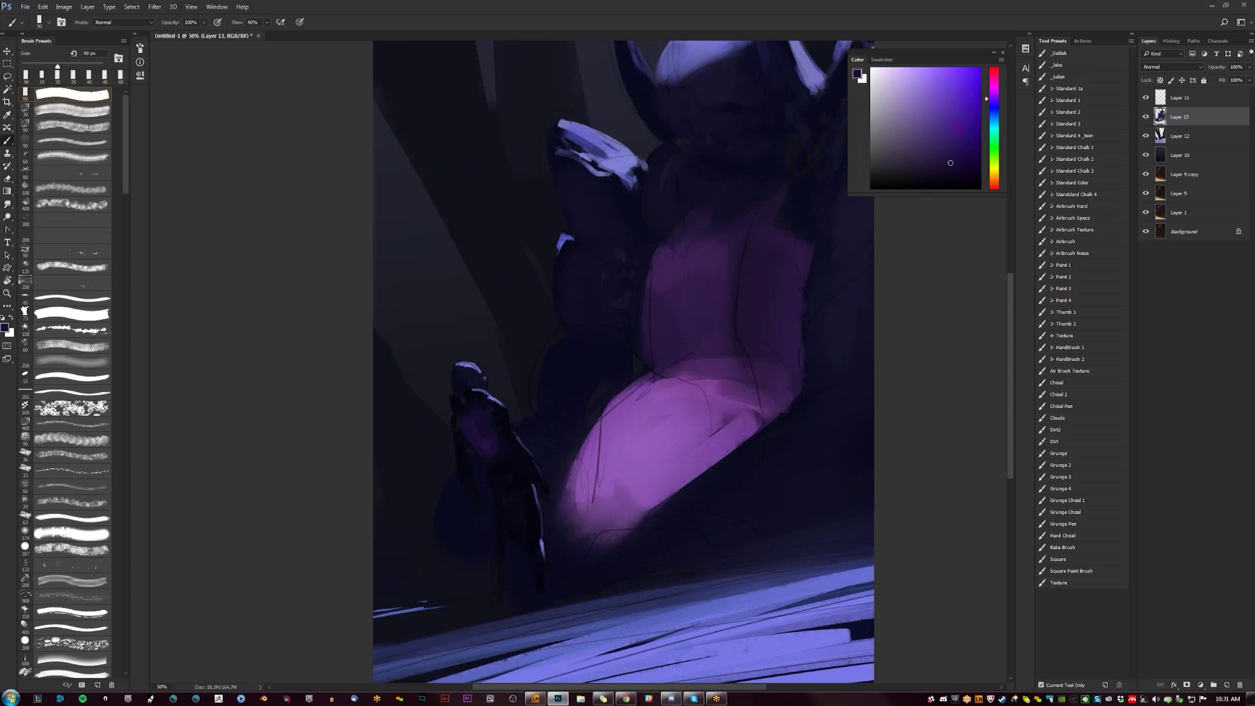
Step: Paint a dark orange-brown patch on the small figure's torso, then sample the dark tone near its neck
left_click(990, 185)
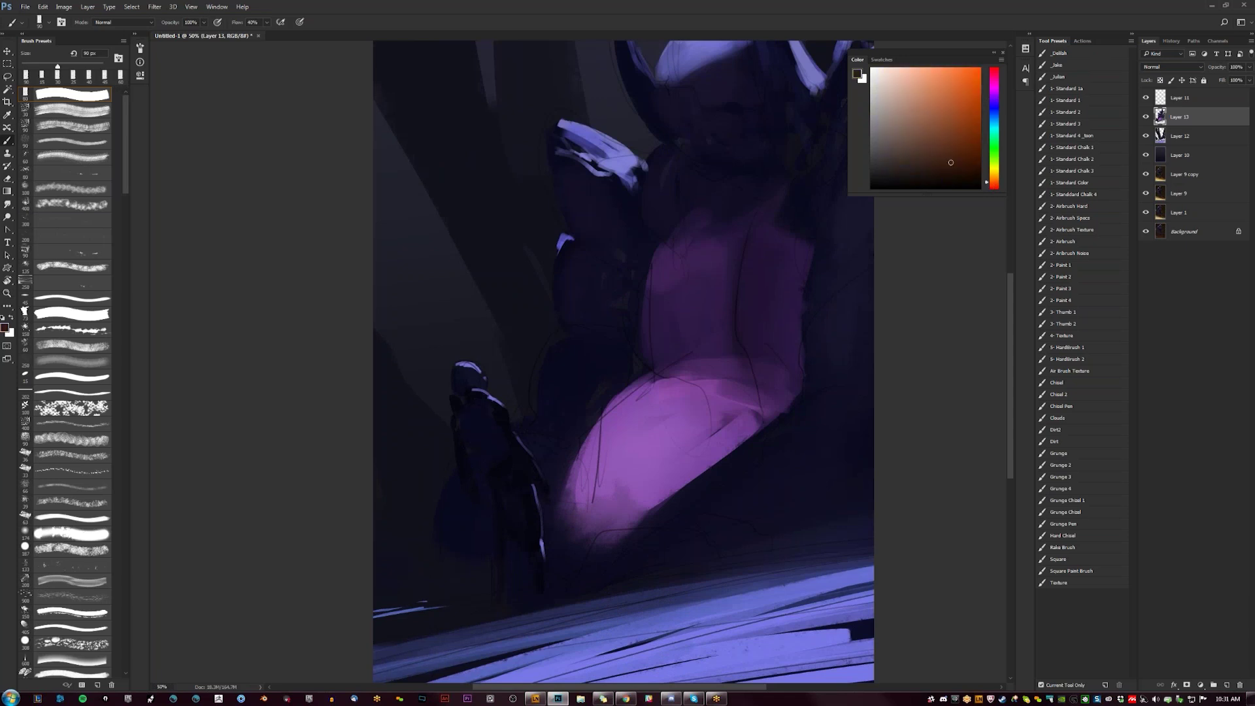
left_click(956, 138)
left_click_drag(480, 433, 500, 453)
left_click(471, 411, "alt")
key("bracketleft")
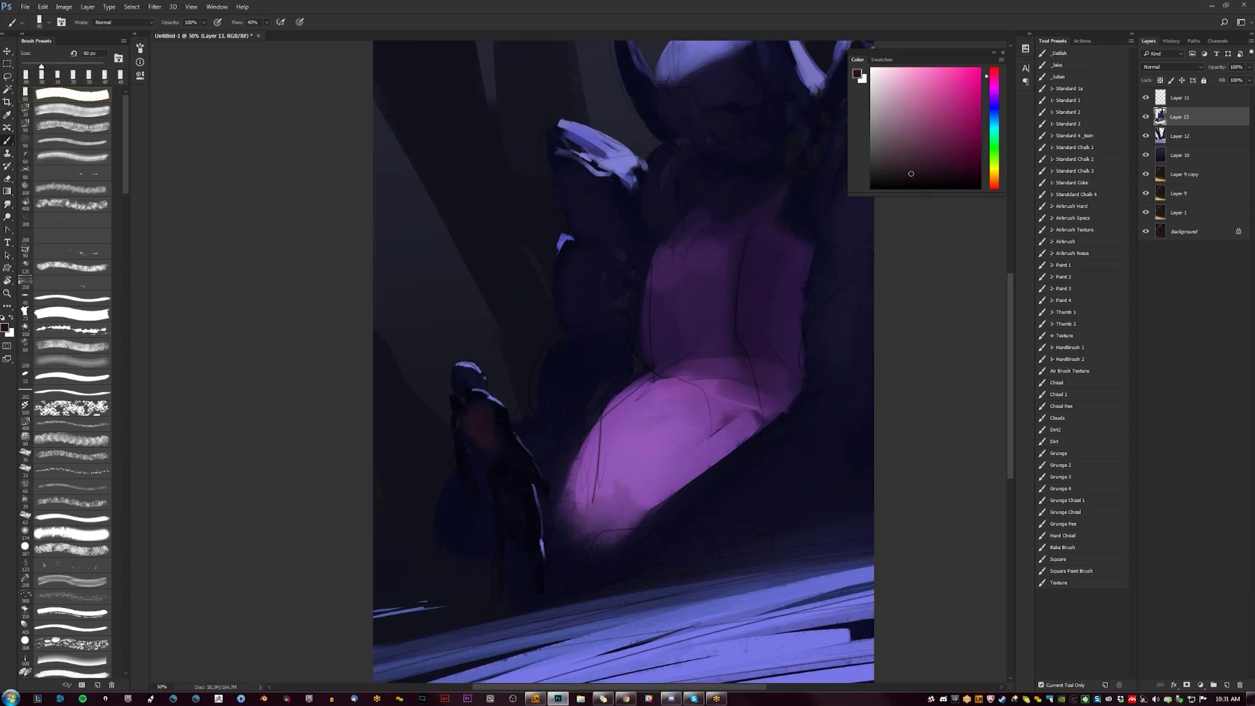
Step: Paint the small figure's head with a dark reddish tone using a finer brush
key("bracketleft")
key("bracketleft")
key("bracketleft")
key("bracketleft")
key("bracketleft")
key("bracketleft")
mouse_move(460, 382)
left_mouse_down()
mouse_move(475, 375)
mouse_move(457, 370)
mouse_move(476, 378)
mouse_move(470, 402)
mouse_move(481, 407)
mouse_move(465, 366)
mouse_move(485, 386)
mouse_move(478, 374)
left_mouse_up()
left_click_drag(478, 370, 472, 390)
Step: Zoom out to the whole canvas and mirror it horizontally to check the small figure
left_click(644, 445, "alt")
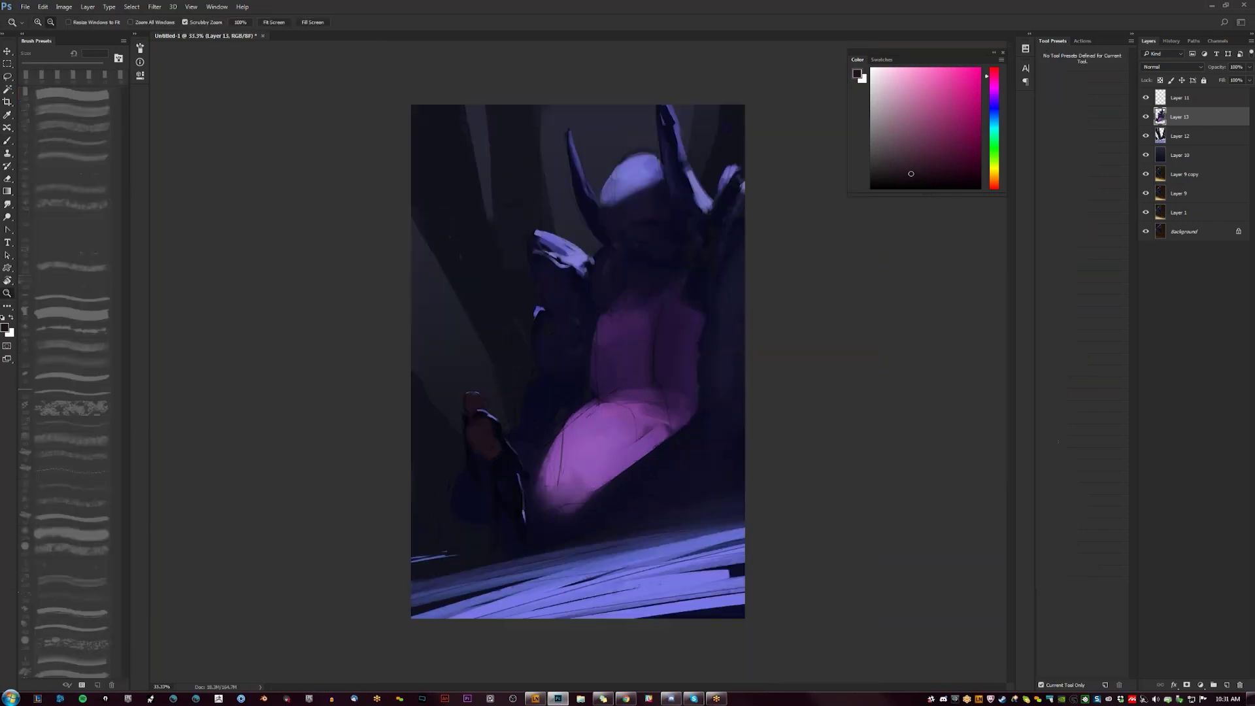
left_click(644, 445, "alt")
left_click(644, 445, "alt")
key("ctrl+shift+h")
key("ctrl+plus")
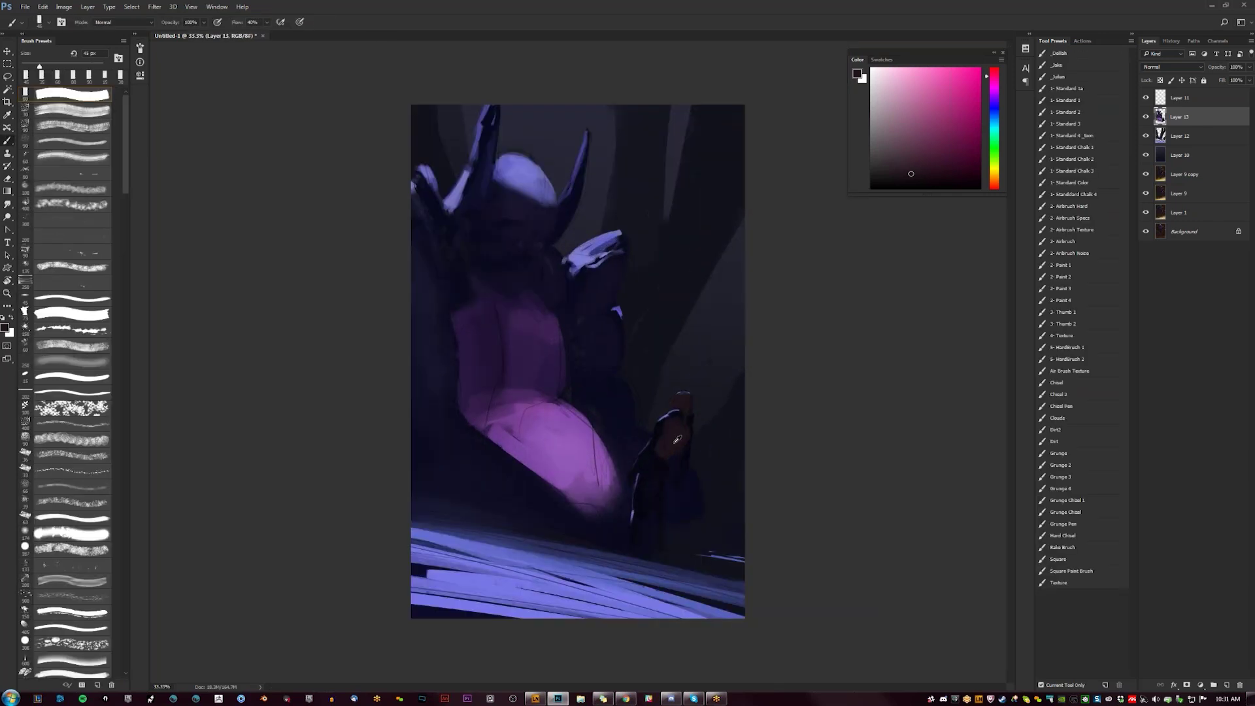
Step: Darken the small figure's lower body with vertical near-black blue strokes in a tone sampled from its cloak
left_click(635, 517, "alt")
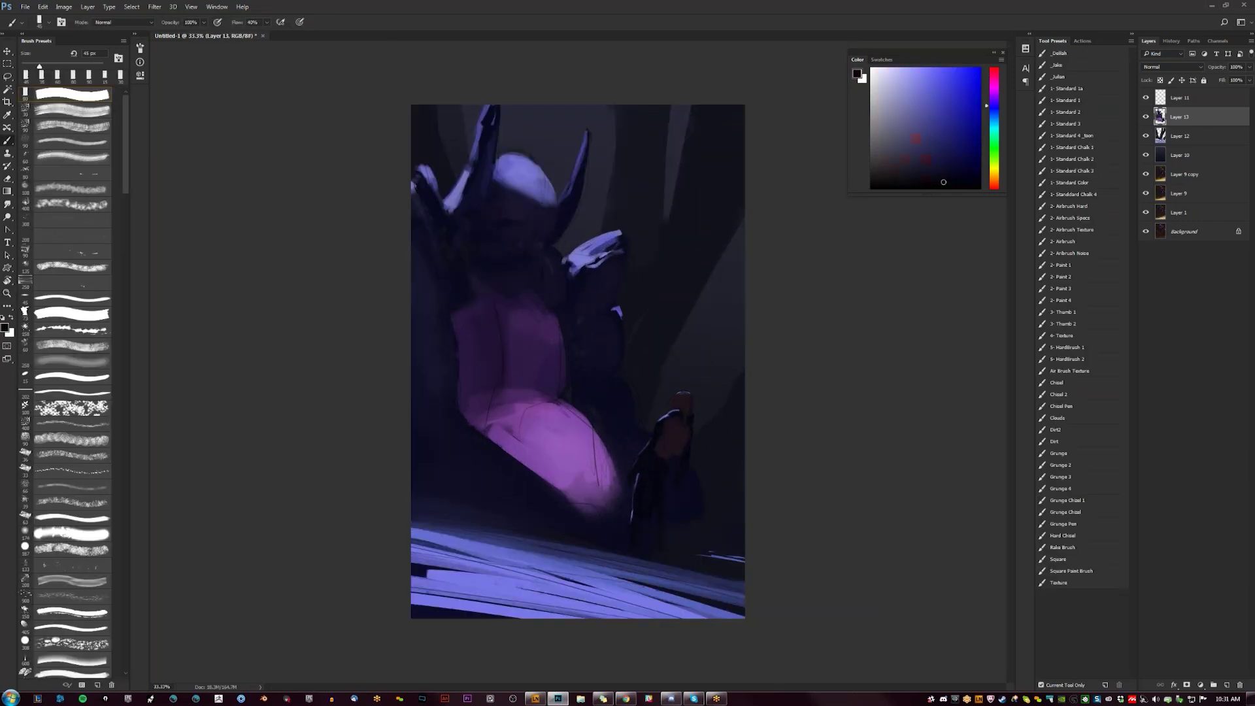
left_click_drag(665, 523, 665, 549)
left_click_drag(672, 524, 672, 539)
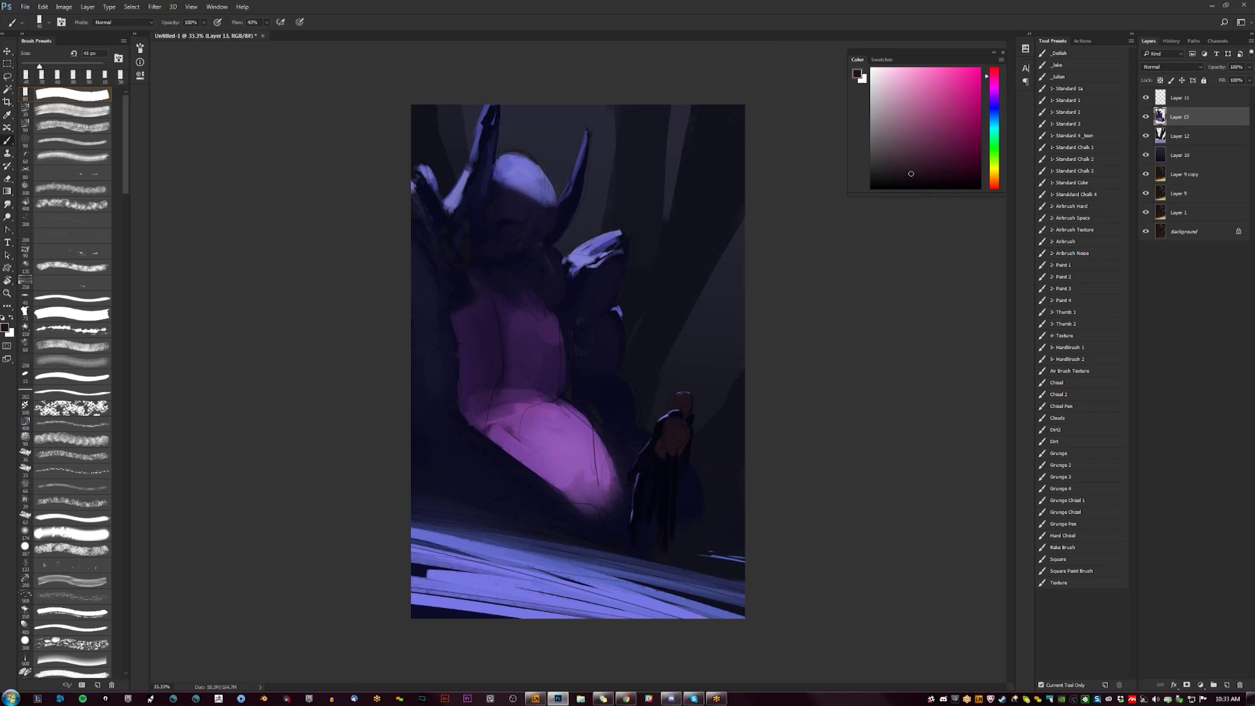
Step: Try a light blue stroke along the crown of the large figure's head with a finer brush, then undo it
key("z")
left_click(518, 172)
left_click(517, 172, "alt")
left_click(500, 154, "alt")
key("[")
key("[")
left_click_drag(484, 154, 514, 145)
key("ctrl+z")
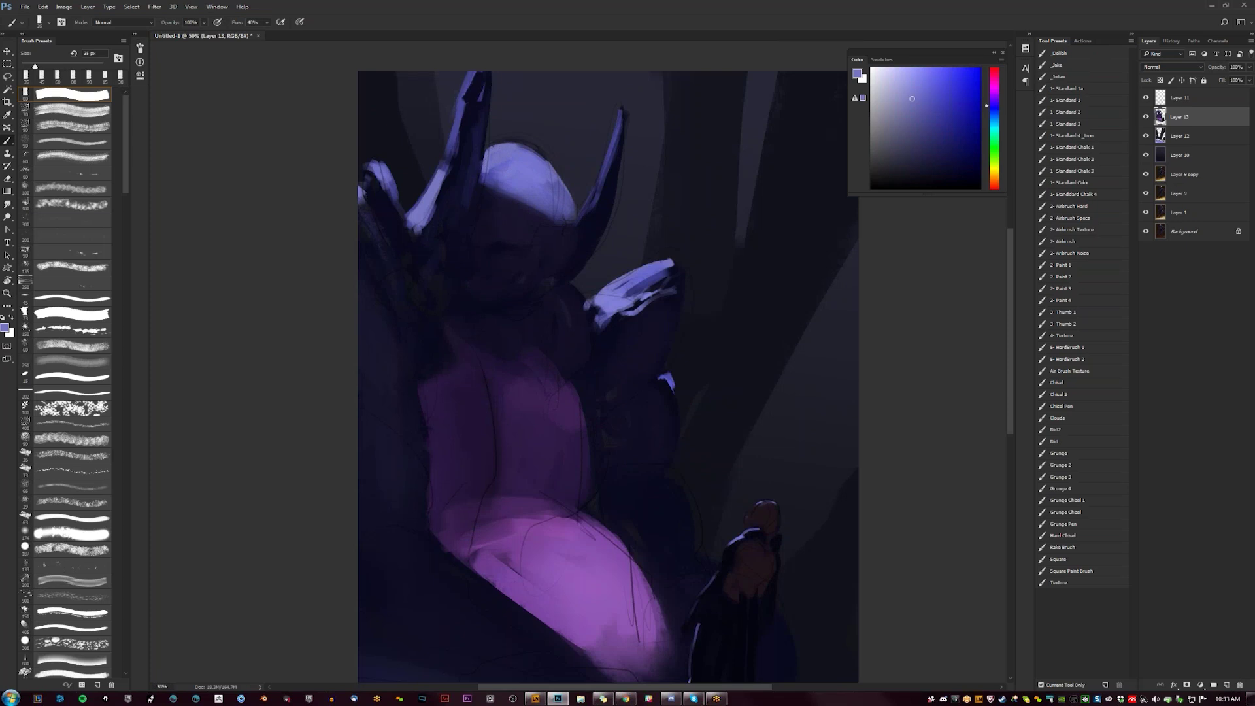
Step: Mirror the canvas horizontally and sample the light blue of the head's highlight for painting
key("ctrl+h")
left_click_drag(490, 222, 342, 210)
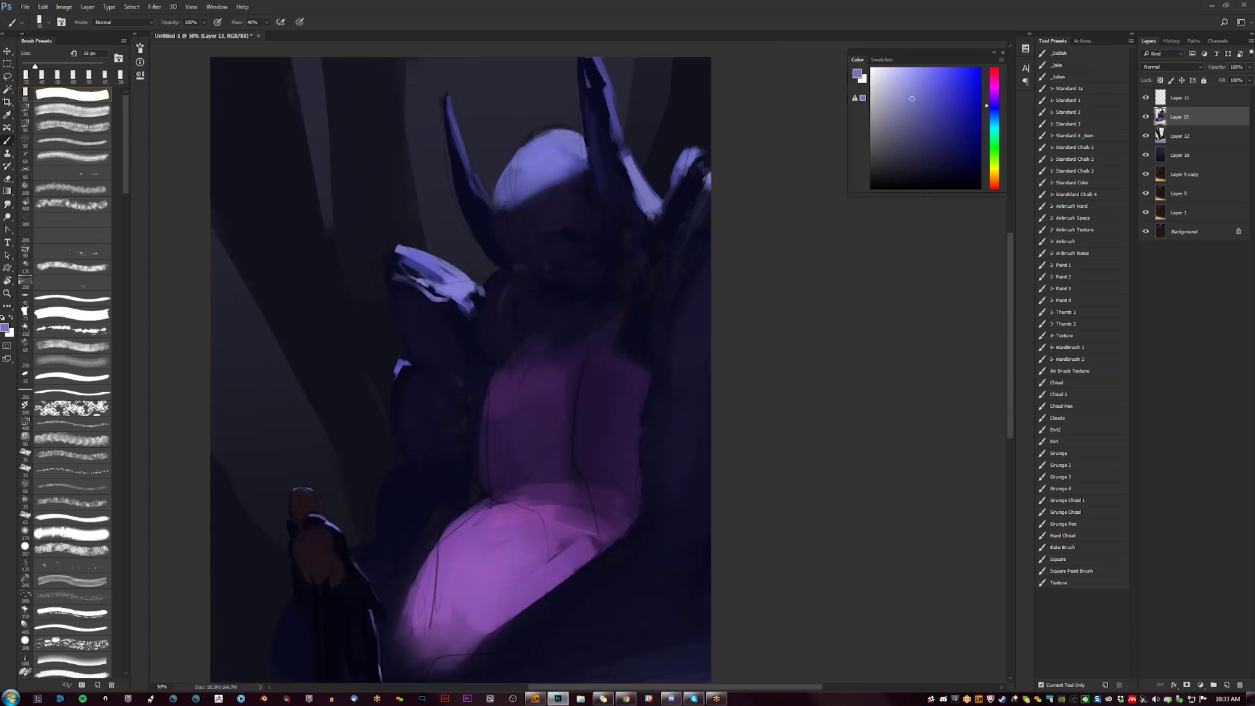
left_click(528, 152, "alt")
left_click_drag(573, 394, 603, 344)
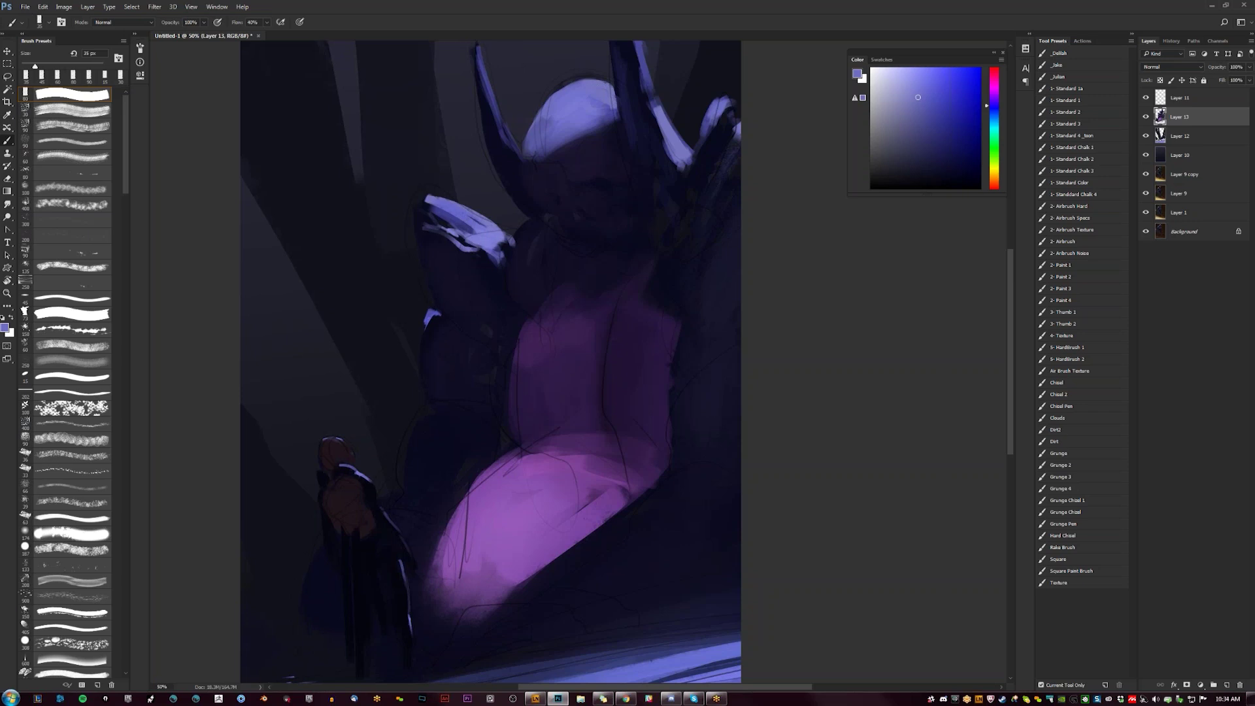
left_click_drag(543, 140, 538, 172)
Step: Paint fine strokes on the head's highlight in a sampled medium blue with a 7 px brush
left_click(595, 133, "alt")
key("bracketleft")
key("bracketleft")
key("bracketleft")
key("bracketleft")
key("bracketleft")
key("bracketleft")
key("bracketleft")
left_click_drag(562, 149, 560, 136)
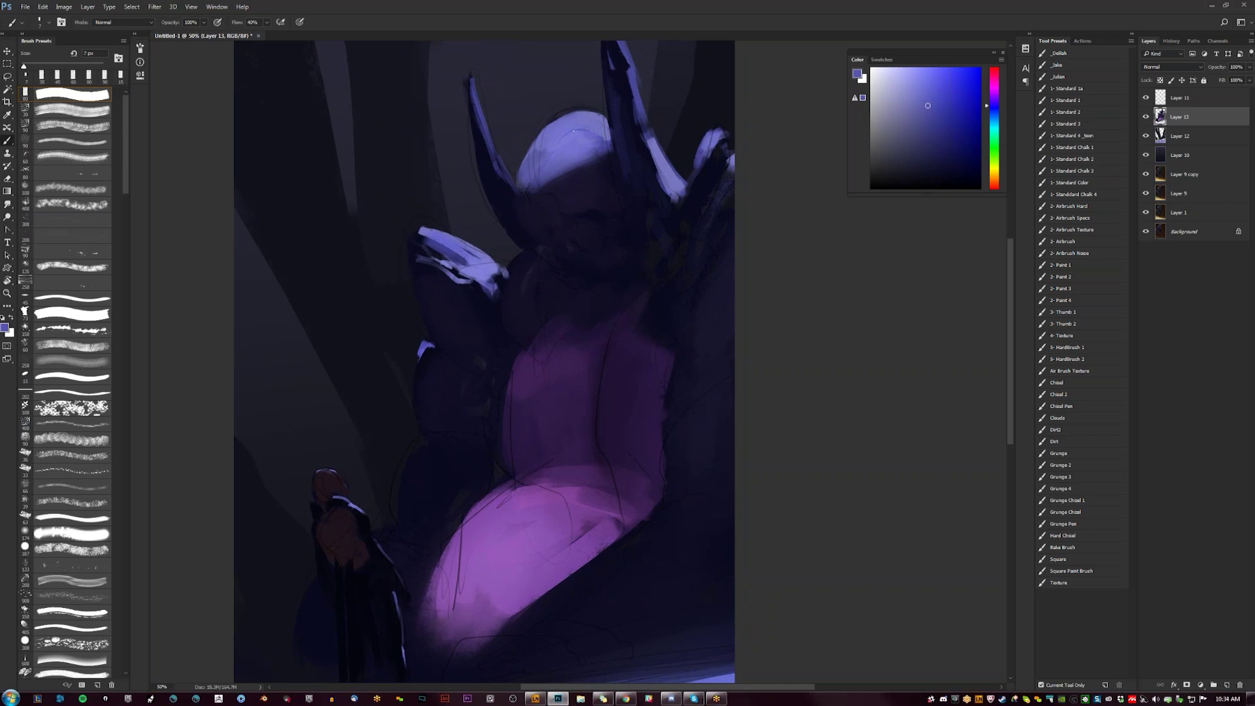
Step: Mirror the canvas back and blend the crown highlight with light blues sampled from it, using a larger brush
key("bracketright")
key("bracketright")
key("bracketright")
key("bracketright")
left_click(567, 134, "alt")
key("z")
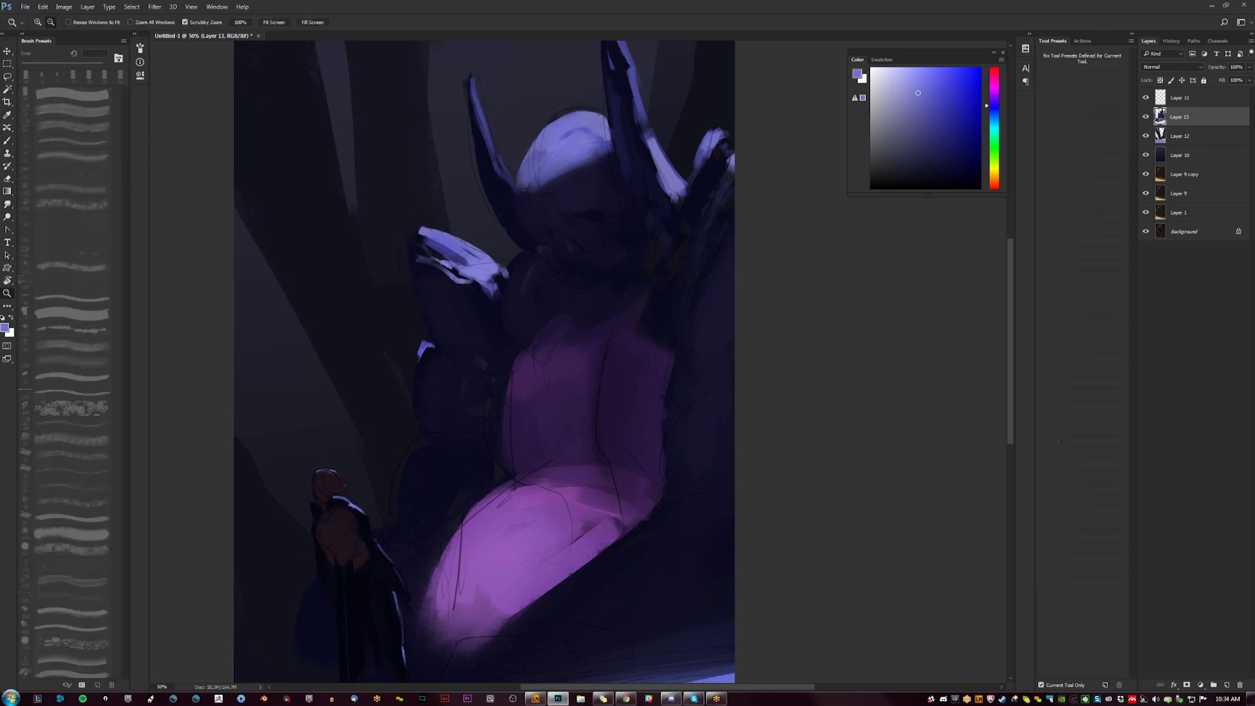
left_click(587, 136, "alt")
left_click(587, 136, "alt")
key("ctrl+shift+h")
left_click(603, 231)
key("b")
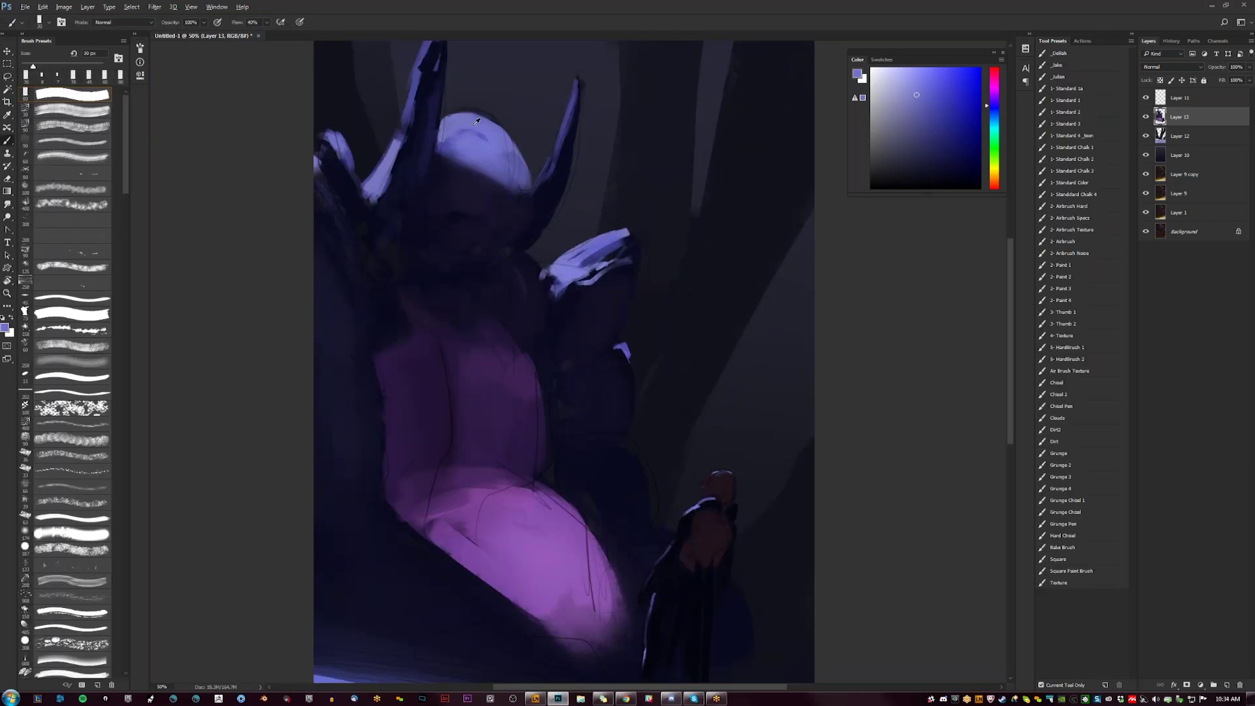
left_click(511, 156, "alt")
left_click(500, 149, "alt")
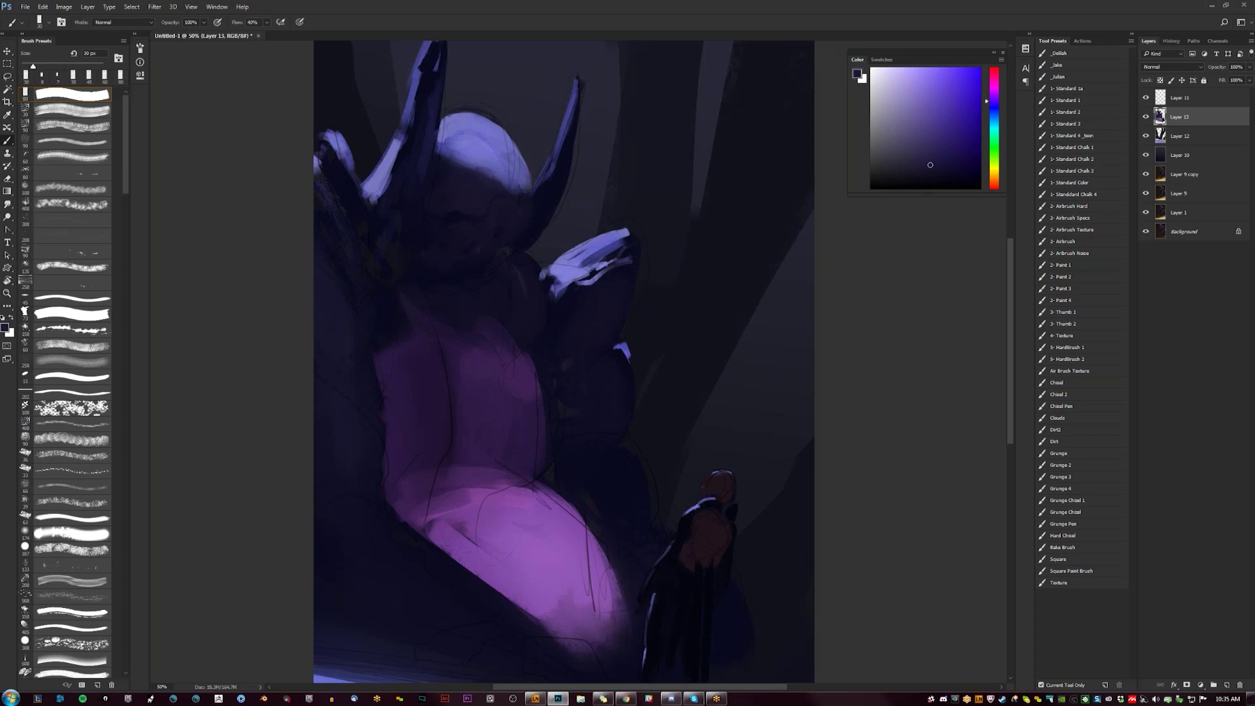
Step: Choose a muted medium blue for the highlight's lower edge with a smaller brush, then mirror the canvas to check the head
left_click(520, 191, "alt")
left_click(919, 116)
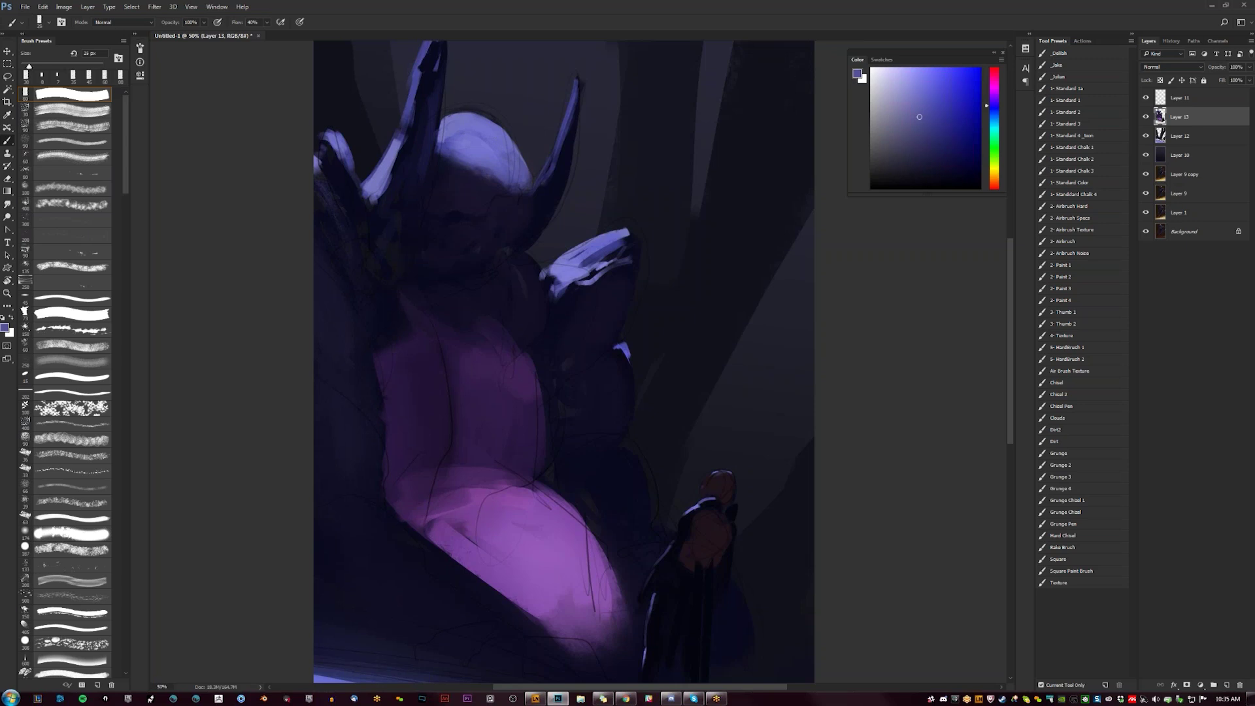
key("bracketleft")
key("z")
left_click(521, 265, "alt")
key("ctrl+shift+h")
left_click(660, 223)
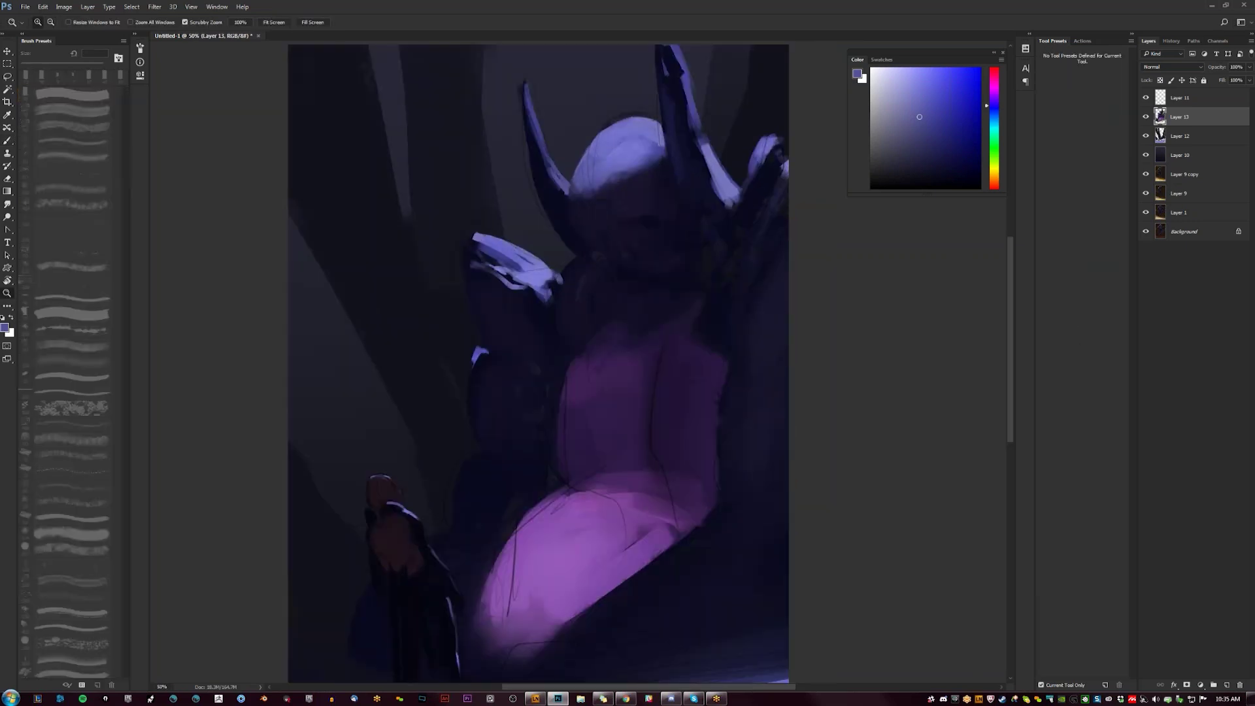
Step: Paint near-black blue shadow beneath the large figure's head at varying brush sizes, then mirror the canvas to check it
left_click_drag(618, 227, 548, 188)
key("b")
left_click(943, 173)
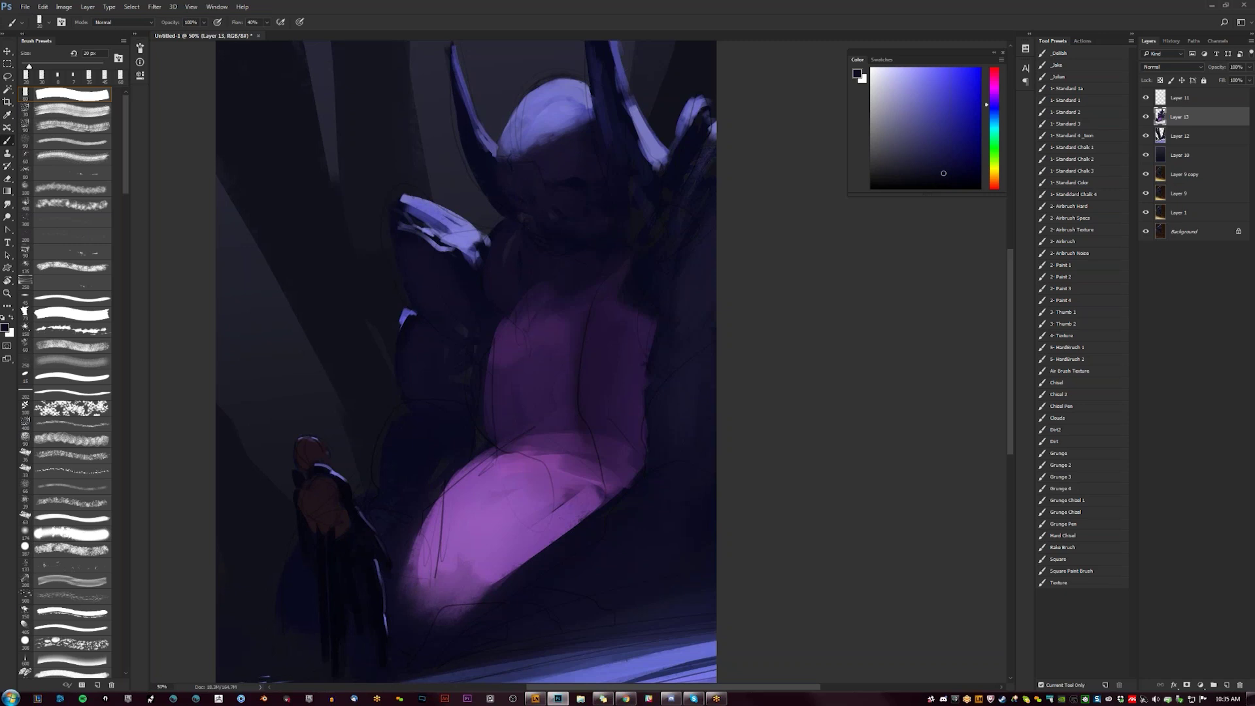
left_click_drag(943, 173, 951, 175)
left_click_drag(512, 226, 519, 235)
key("bracketleft")
key("bracketleft")
key("bracketleft")
key("bracketleft")
key("bracketright")
key("bracketright")
key("bracketright")
key("bracketright")
key("bracketright")
key("bracketleft")
key("bracketleft")
key("bracketleft")
key("bracketleft")
key("z")
left_click(658, 347, "alt")
key("ctrl+shift+h")
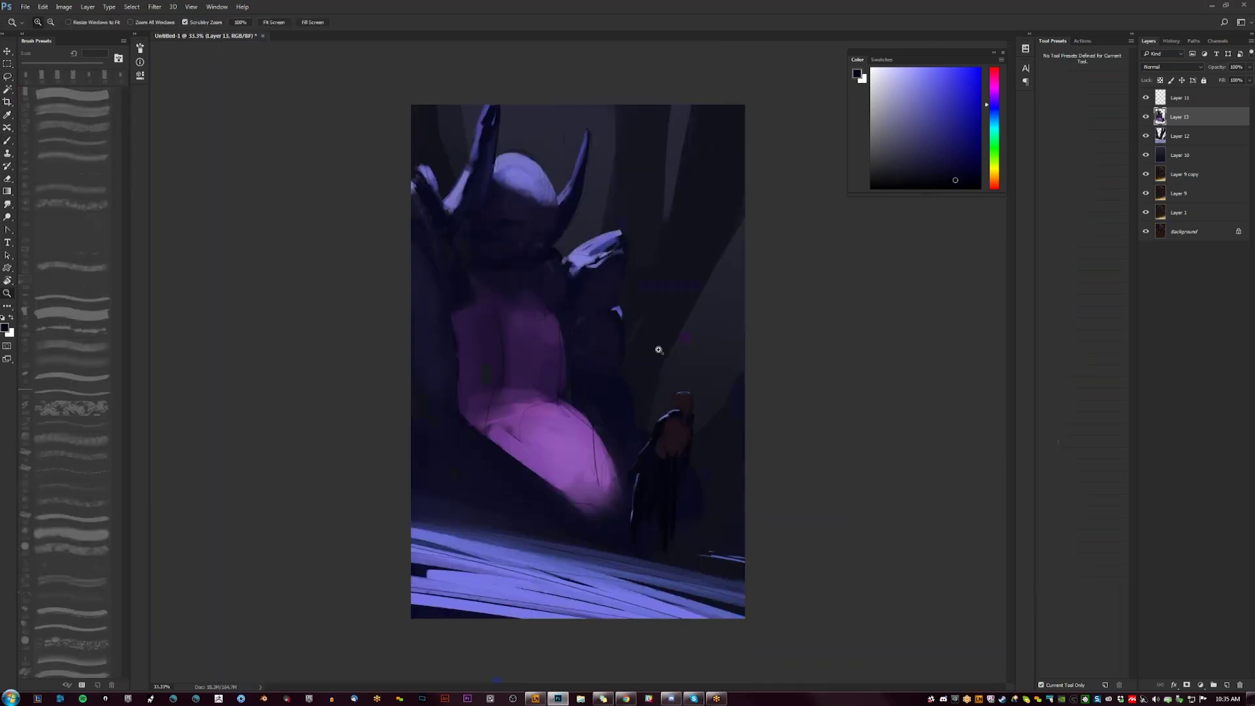
Step: Deepen the shadow beside the large figure's waist with a sampled near-black blue and a larger brush
left_click(493, 291)
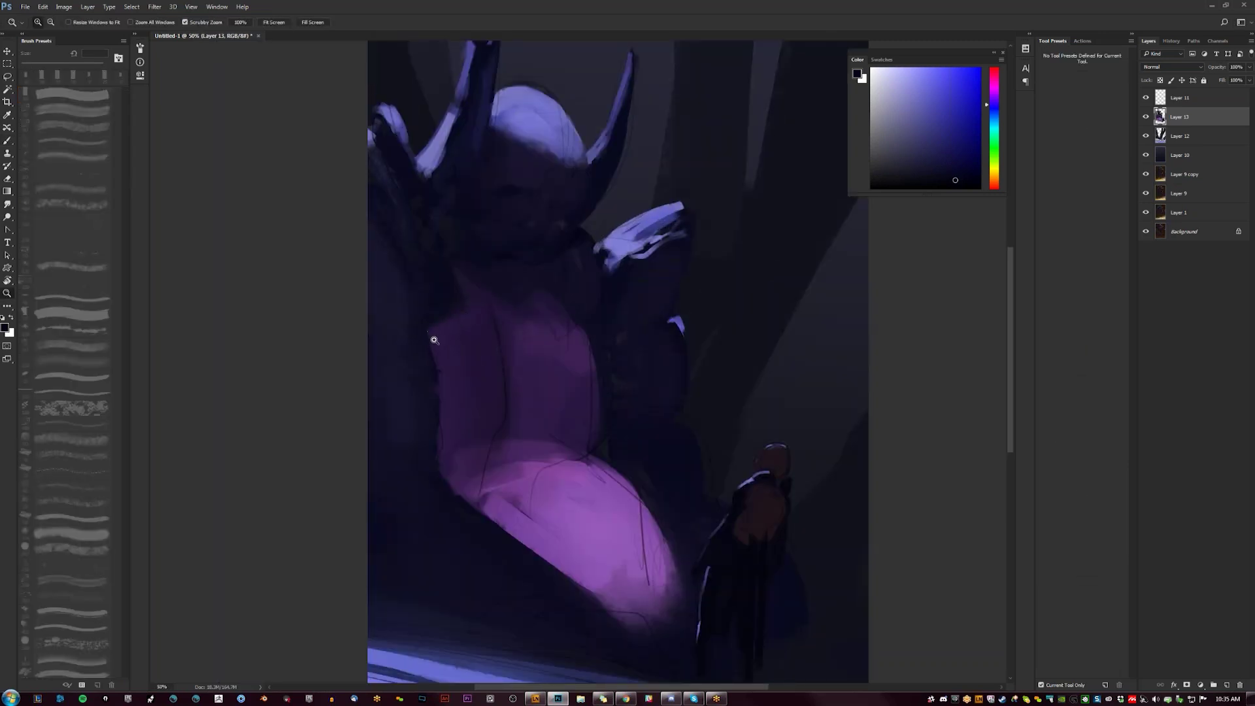
key("b")
key("bracketright")
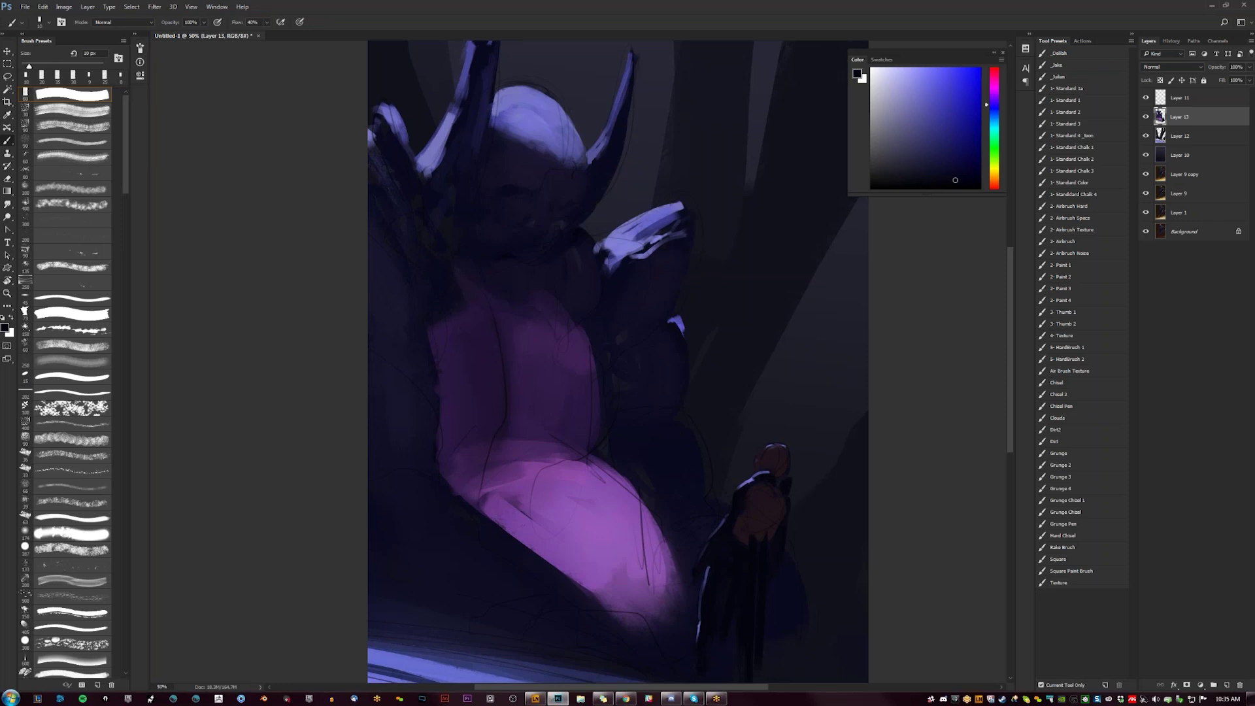
key("bracketright")
left_click(607, 441, "alt")
key("z")
left_click(625, 468, "alt")
left_click(625, 468)
key("b")
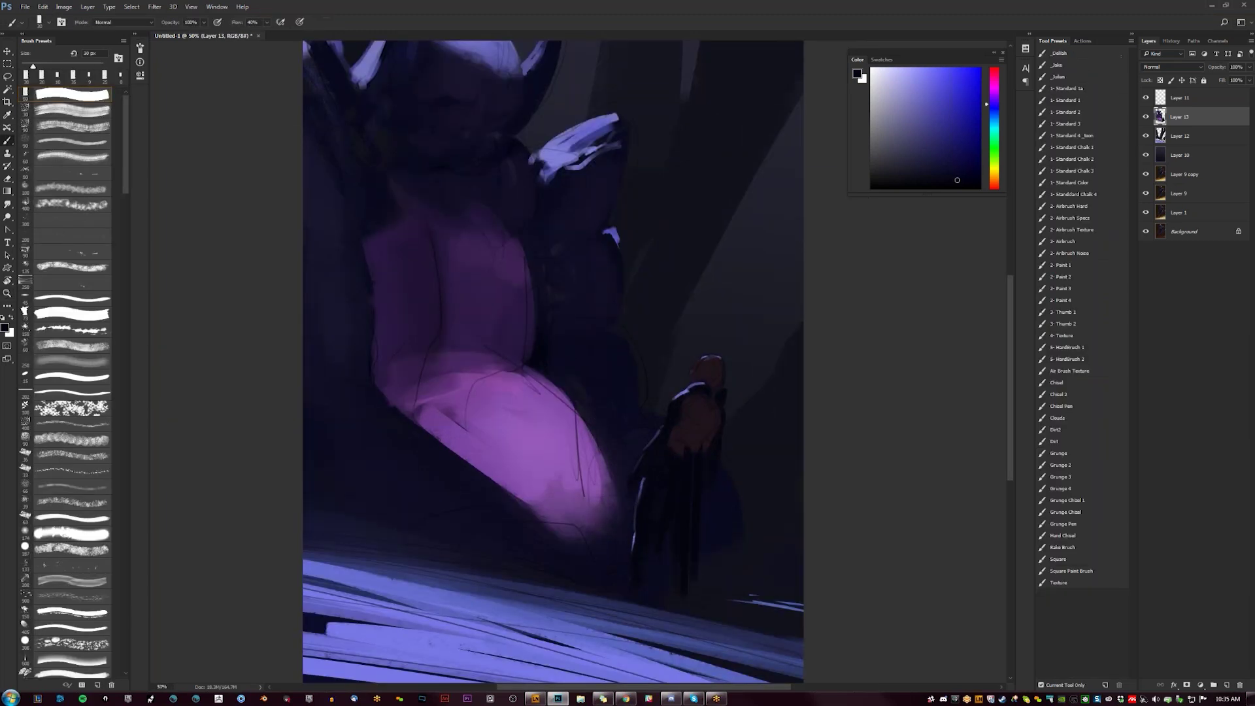
left_click_drag(575, 364, 620, 442)
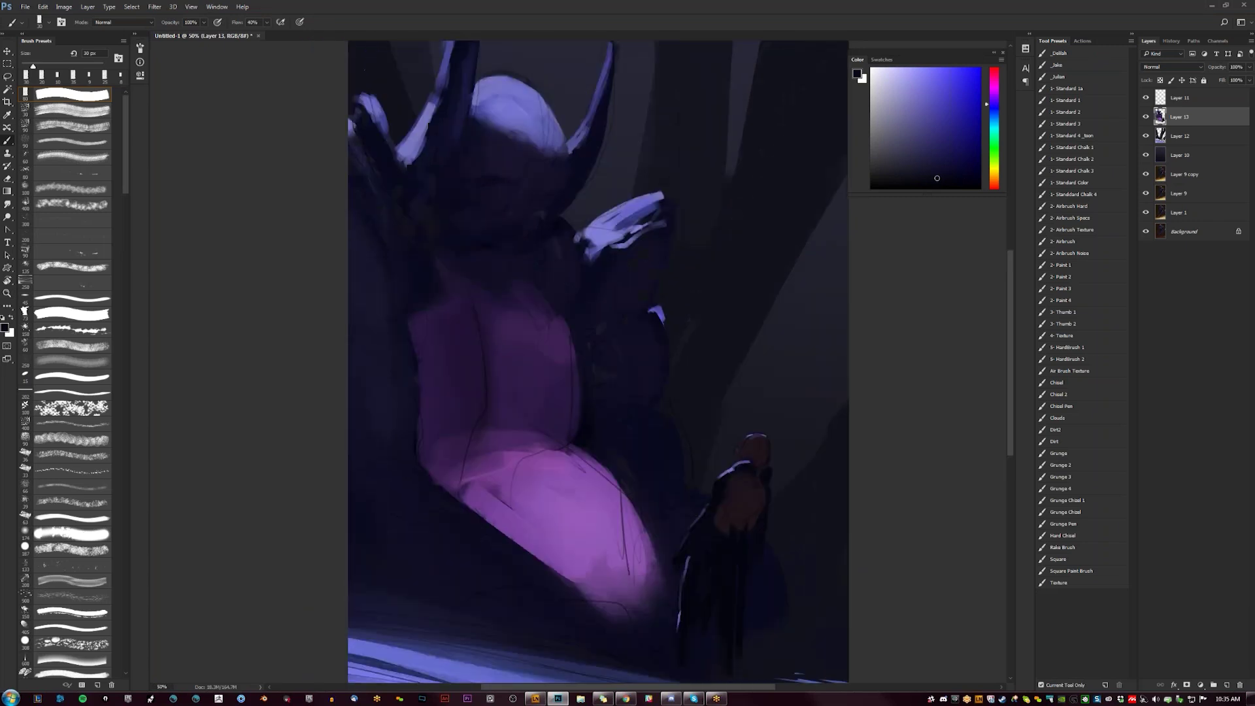
Step: Shade the large figure's arm with dark blues at varying brush sizes, then mirror the canvas to check the whole picture
key("bracketleft")
key("bracketleft")
key("bracketright")
key("bracketright")
key("bracketright")
key("bracketright")
key("bracketright")
key("bracketleft")
key("bracketright")
key("bracketright")
key("bracketright")
key("bracketright")
key("bracketright")
key("bracketright")
key("bracketright")
key("bracketright")
key("bracketright")
key("z")
left_click(463, 544, "alt")
key("ctrl+shift+h")
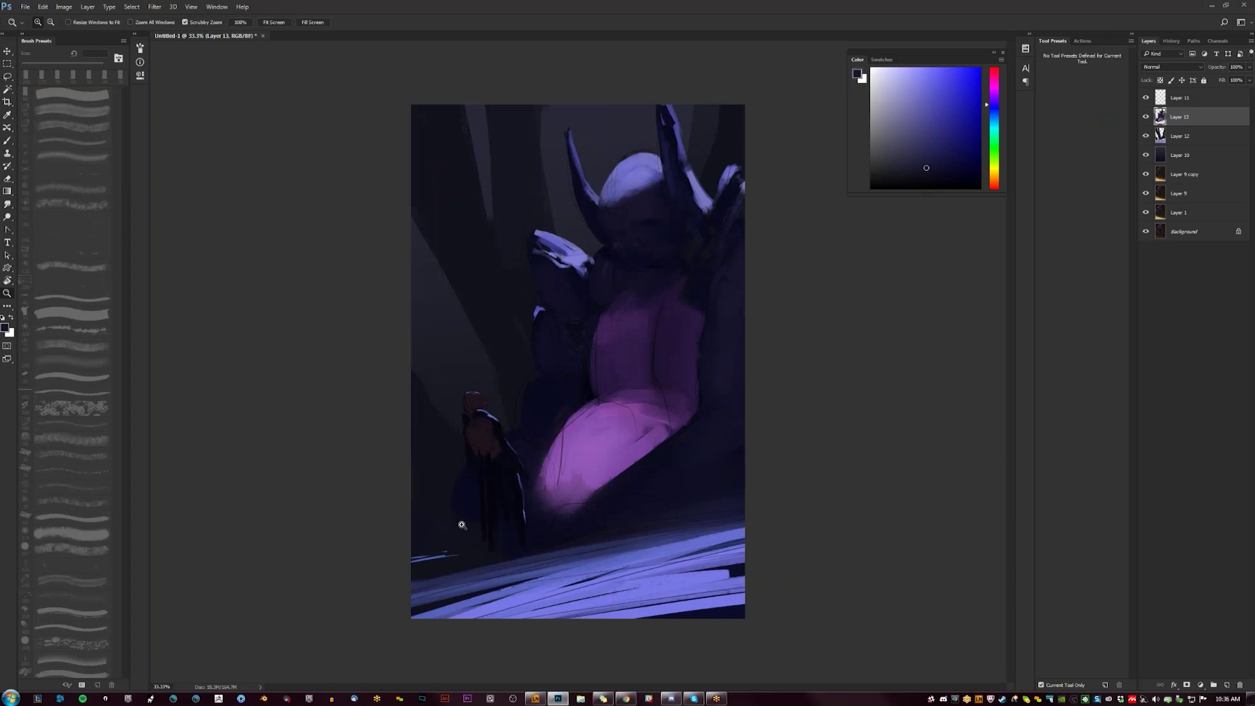
Step: Block in a light blue shape directly beneath the purple thigh, using the blue sampled from the head's highlight
left_click(644, 206, "alt")
left_click(644, 221)
left_click(644, 220)
key("b")
left_click(630, 156, "alt")
mouse_move(700, 520)
left_mouse_down()
mouse_move(683, 381)
mouse_move(550, 507)
mouse_move(694, 400)
mouse_move(569, 500)
left_mouse_up()
key("bracketleft")
key("bracketleft")
key("bracketleft")
key("bracketleft")
key("bracketleft")
key("bracketleft")
key("bracketleft")
key("bracketleft")
key("bracketleft")
mouse_move(624, 457)
left_mouse_down()
mouse_move(546, 507)
mouse_move(634, 460)
left_mouse_up()
left_click_drag(679, 425, 572, 498)
Step: Broaden the light blue shape beneath the thigh with long diagonal strokes using progressively larger brushes
key("bracketright")
key("bracketright")
key("bracketright")
key("bracketright")
key("bracketright")
mouse_move(714, 412)
left_mouse_down()
mouse_move(576, 498)
mouse_move(621, 459)
left_mouse_up()
mouse_move(722, 391)
left_mouse_down()
mouse_move(676, 425)
mouse_move(683, 439)
mouse_move(581, 506)
left_mouse_up()
key("bracketright")
key("bracketright")
key("bracketright")
key("bracketright")
key("bracketright")
mouse_move(712, 440)
left_mouse_down()
mouse_move(646, 459)
mouse_move(712, 445)
mouse_move(569, 505)
mouse_move(720, 460)
mouse_move(736, 404)
mouse_move(748, 450)
mouse_move(581, 510)
left_mouse_up()
Step: Blend the shape beneath the thigh into the surrounding darkness with blue tones sampled from it and a smaller brush
left_click(673, 467, "alt")
left_click(621, 484, "alt")
key("bracketleft")
key("bracketleft")
key("bracketleft")
key("bracketleft")
key("bracketleft")
key("bracketleft")
key("bracketleft")
key("bracketleft")
left_click(598, 479, "alt")
key("bracketright")
key("bracketright")
key("bracketright")
left_click(735, 408, "alt")
Step: Mirror the canvas and shade the blue lower leg beneath the thigh with lighter and darker blues using a smaller brush
key("z")
left_click(582, 517, "alt")
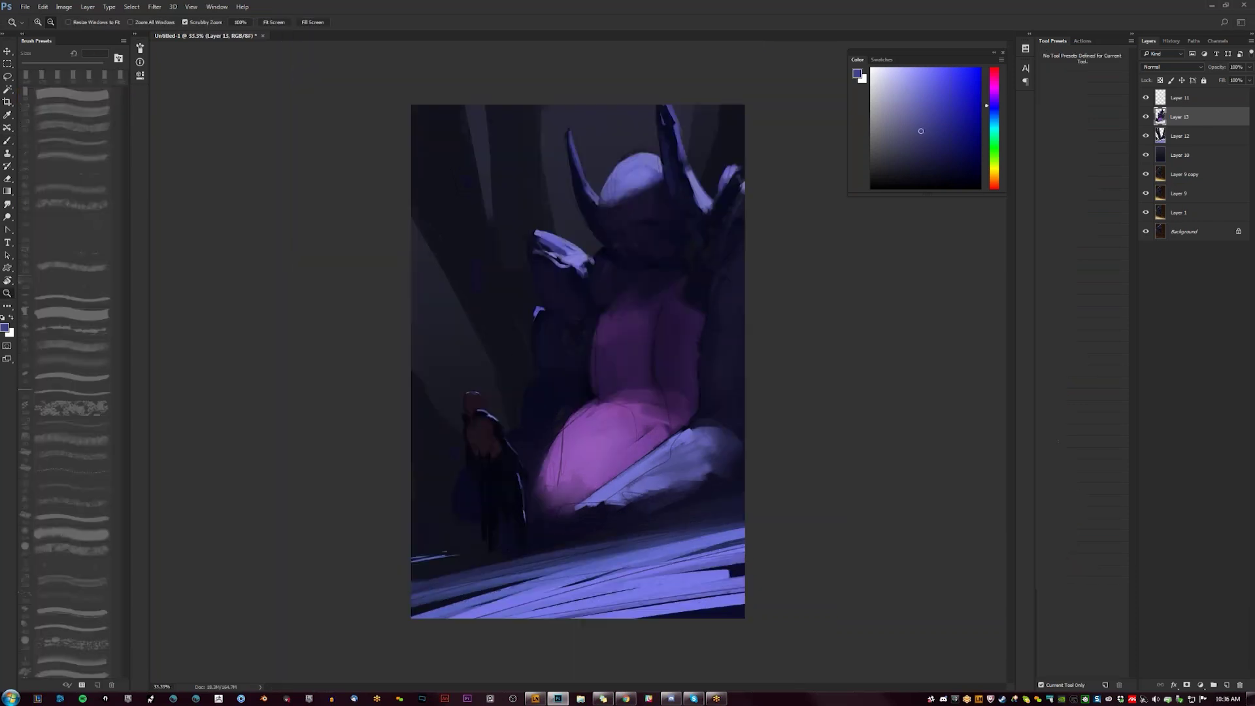
left_click(666, 481, "alt")
key("ctrl+shift+h")
left_click(528, 454, "ctrl")
left_click(532, 456, "ctrl")
left_click_drag(921, 131, 921, 124)
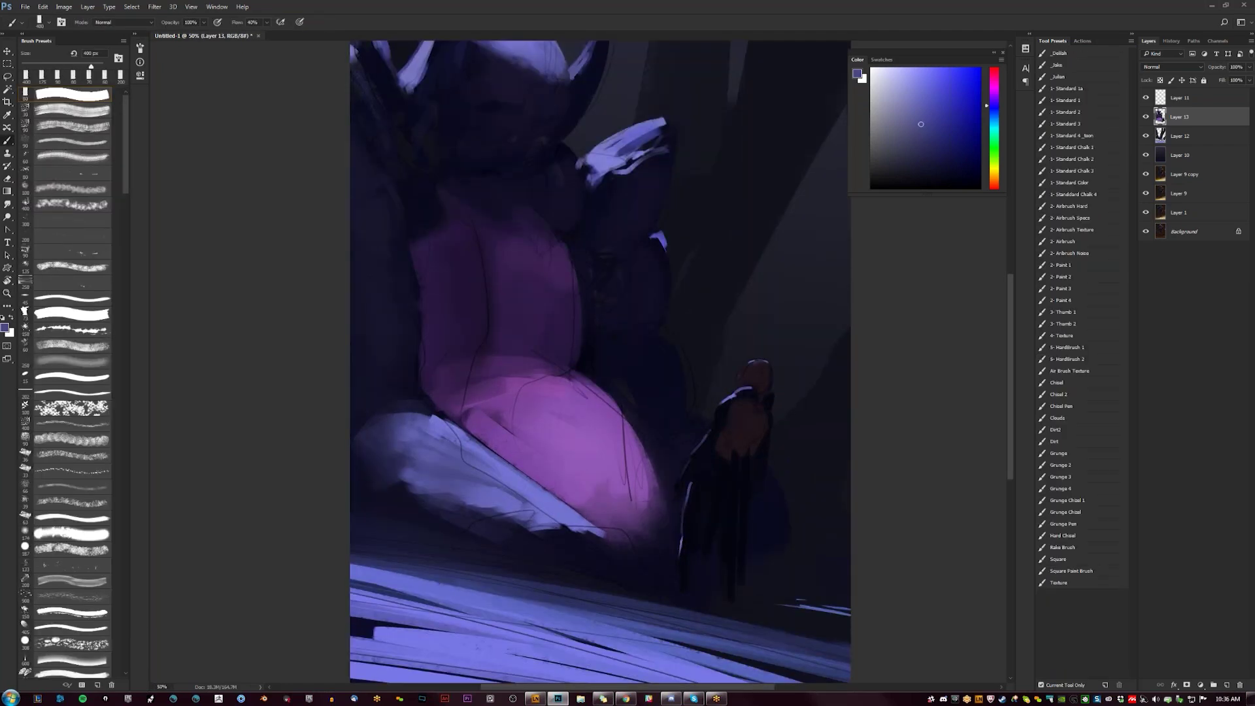
left_click_drag(933, 124, 929, 100)
key("bracketleft")
key("bracketleft")
left_click_drag(383, 483, 438, 520)
left_click_drag(929, 99, 932, 151)
mouse_move(437, 532)
left_mouse_down()
mouse_move(418, 497)
mouse_move(392, 491)
mouse_move(582, 530)
left_mouse_up()
Step: Reduce the brush to 70 px, choose a lighter blue, and mirror the canvas back
key("bracketleft")
key("bracketleft")
key("bracketleft")
key("bracketleft")
key("bracketleft")
key("bracketleft")
key("bracketleft")
key("bracketleft")
key("bracketleft")
left_click(921, 105)
key("F2")
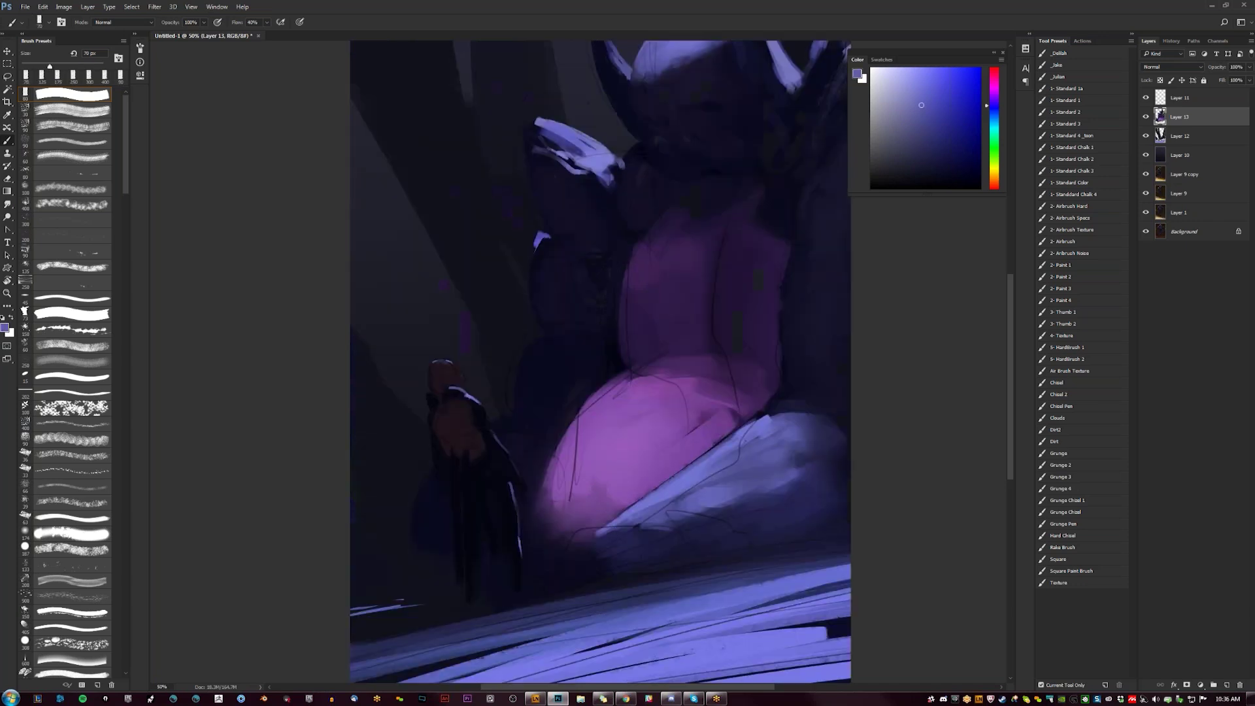
left_click(678, 486, "alt")
mouse_move(617, 518)
left_mouse_down()
mouse_move(714, 451)
mouse_move(608, 532)
mouse_move(730, 427)
mouse_move(722, 461)
mouse_move(630, 511)
left_mouse_up()
key("ctrl+z")
Step: Paint a dark purple shadow along the thigh's underside with an 80 px brush and smudge it into the thigh
left_click(730, 428, "alt")
left_click(769, 394, "alt")
key("bracketright")
mouse_move(737, 431)
left_mouse_down()
mouse_move(722, 466)
mouse_move(631, 513)
left_mouse_up()
mouse_move(706, 462)
left_mouse_down()
mouse_move(609, 532)
mouse_move(637, 497)
left_mouse_up()
key("r")
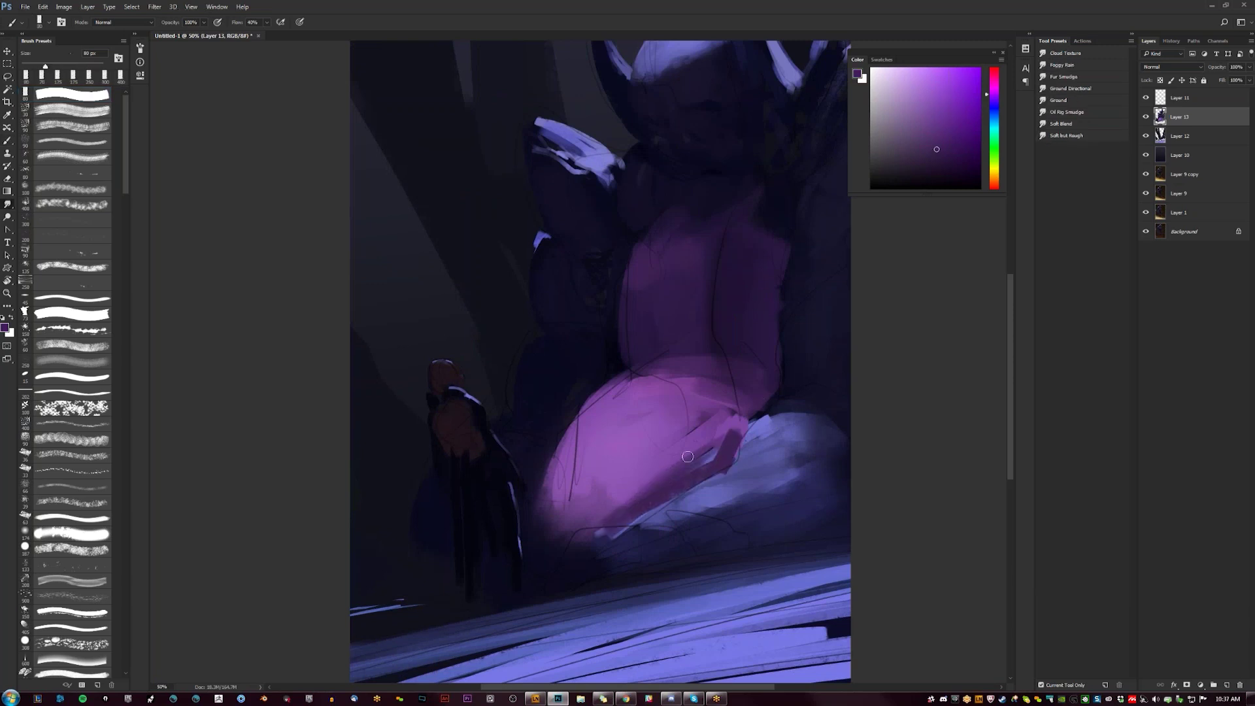
mouse_move(720, 445)
left_mouse_down()
mouse_move(669, 480)
mouse_move(725, 428)
mouse_move(607, 510)
left_mouse_up()
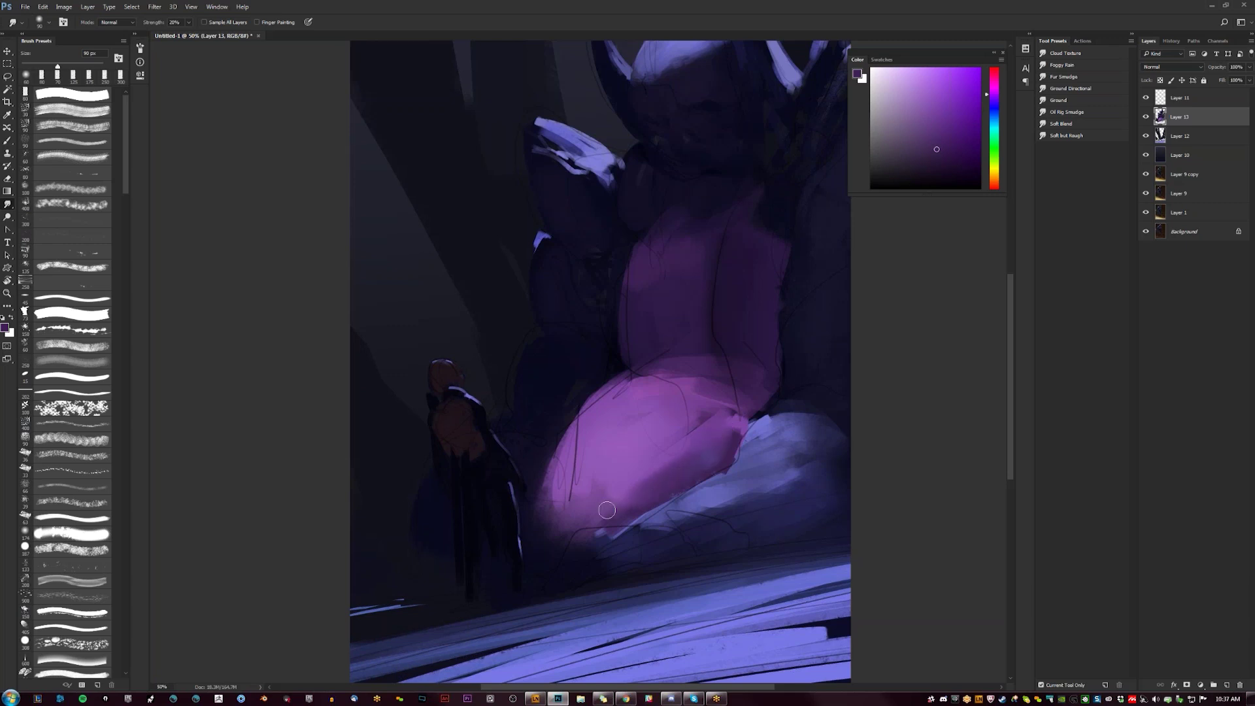
Step: Soften the shadow's upper edge with purple sampled from the thigh, smudging along the underside
key("b")
left_click(653, 453, "alt")
mouse_move(689, 450)
left_mouse_down()
mouse_move(644, 481)
mouse_move(673, 476)
left_mouse_up()
key("r")
left_click_drag(733, 420, 609, 500)
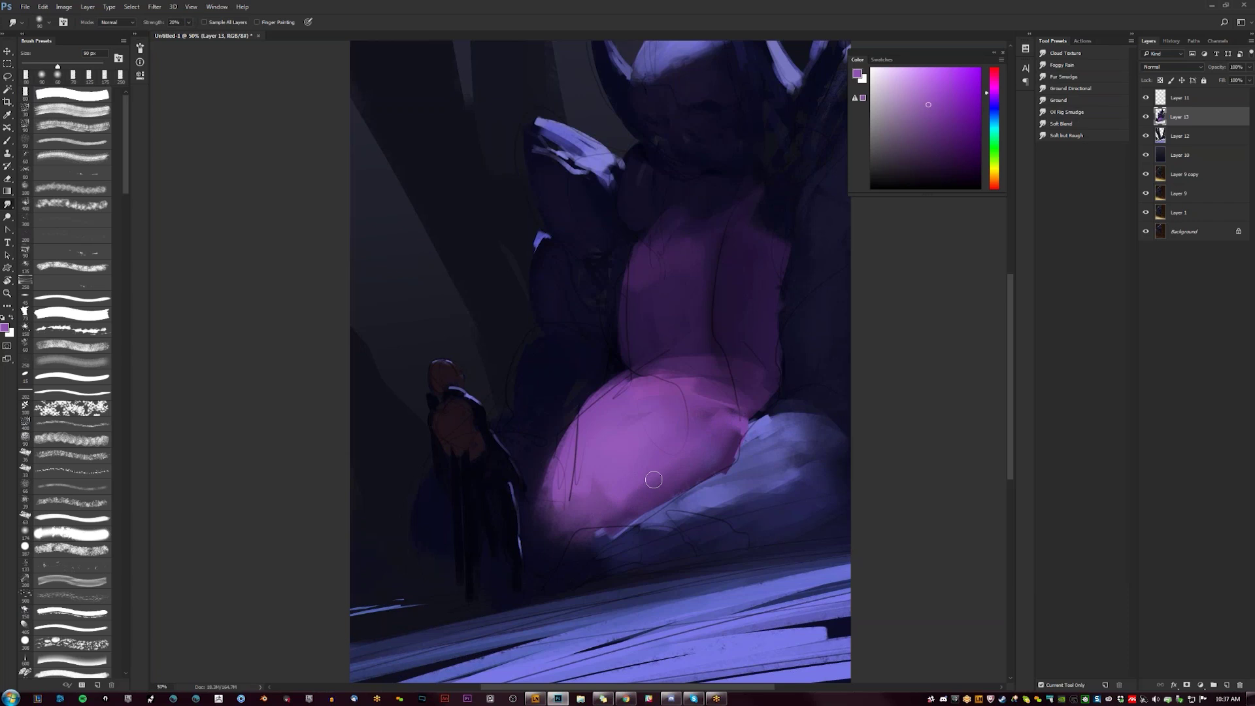
Step: Mirror the canvas and brighten the lower leg near the knee with sampled blue, reducing the brush to 20 px
key("ctrl+shift+h")
key("b")
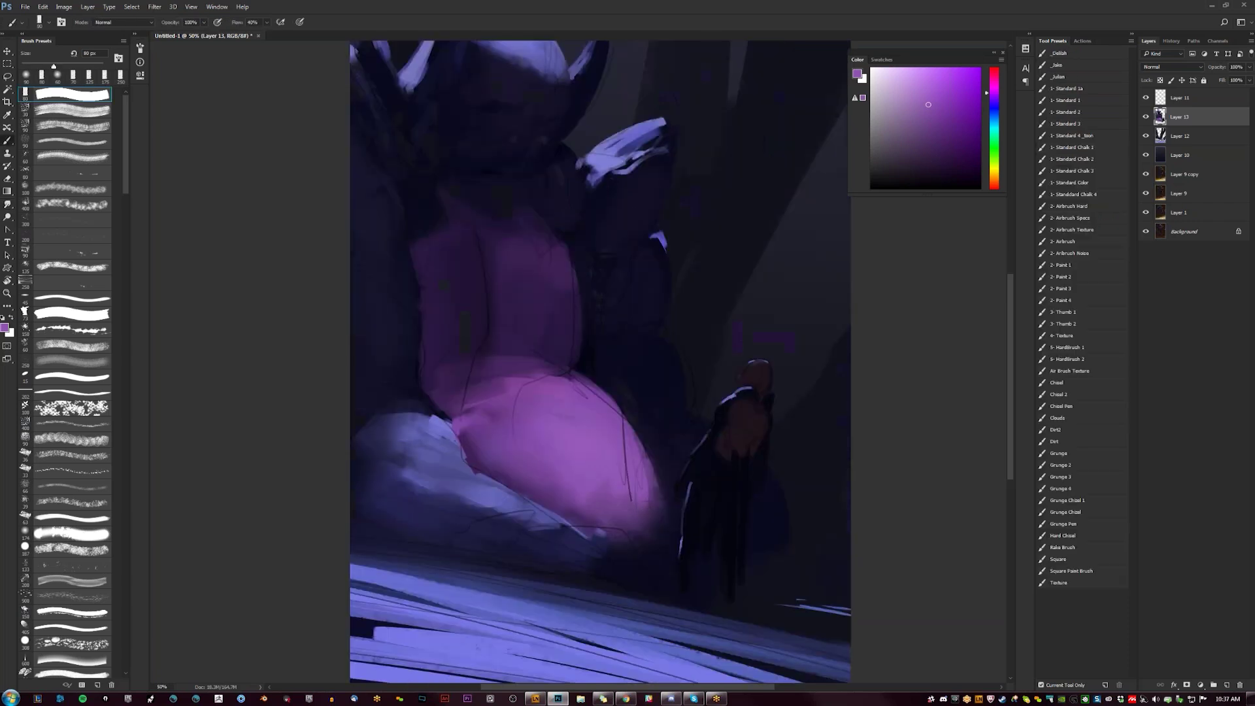
left_click(584, 514, "alt")
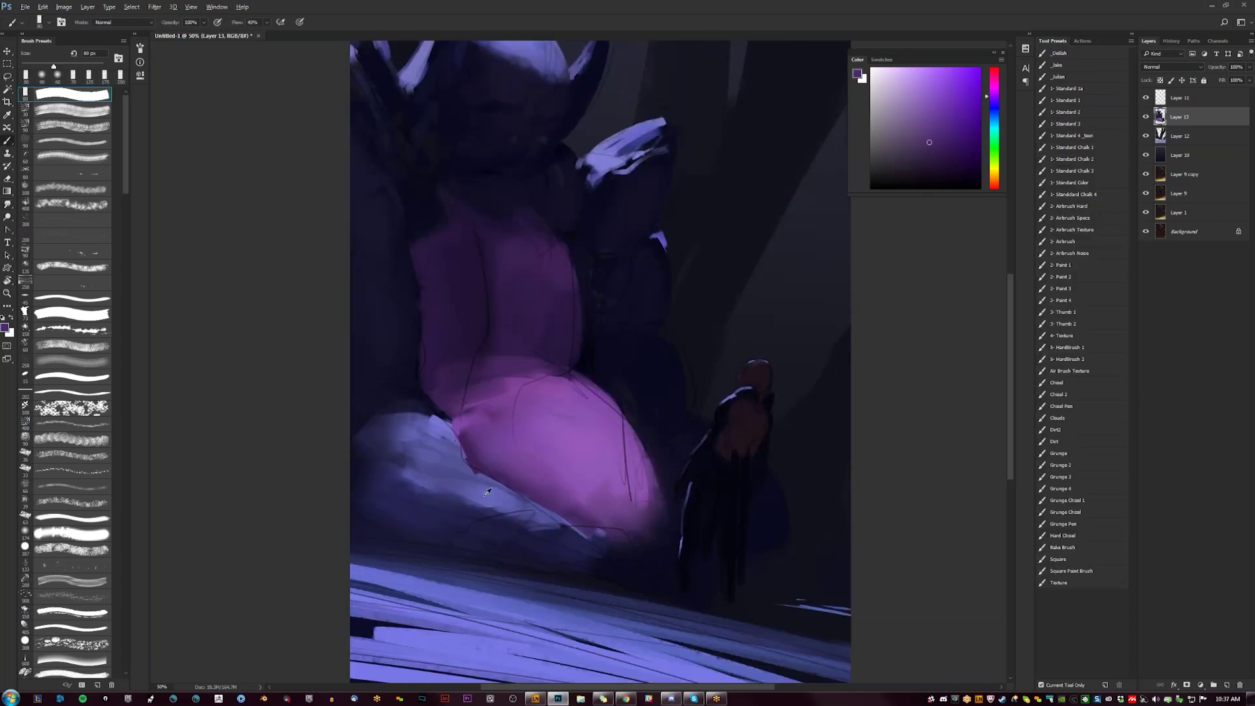
left_click(448, 465, "alt")
mouse_move(448, 450)
left_mouse_down()
mouse_move(496, 487)
mouse_move(439, 453)
mouse_move(397, 462)
left_mouse_up()
key("bracketleft")
key("bracketleft")
key("bracketleft")
key("bracketleft")
key("bracketleft")
key("bracketleft")
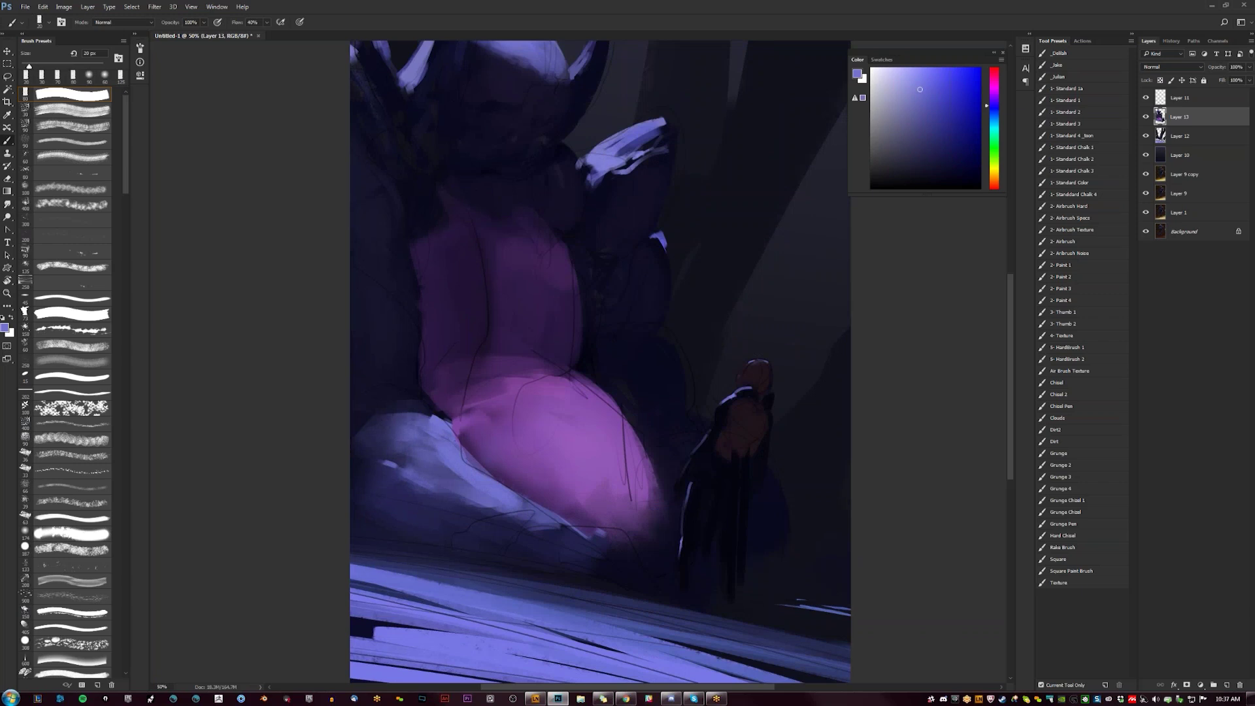
Step: Touch up the lower leg's outer edge with blue tones sampled beside it using a larger brush
key("bracketright")
key("bracketright")
key("bracketright")
key("bracketright")
key("bracketright")
left_click(378, 462, "alt")
left_click(373, 471, "alt")
mouse_move(356, 465)
left_mouse_down()
mouse_move(367, 482)
mouse_move(357, 446)
mouse_move(358, 460)
left_mouse_up()
Step: Darken the top of the knee with dark blue sampled from the surrounding shadow and a 200 px brush
left_click(368, 405, "alt")
key("]")
key("]")
key("]")
key("]")
key("]")
key("]")
key("]")
left_click_drag(382, 418, 402, 422)
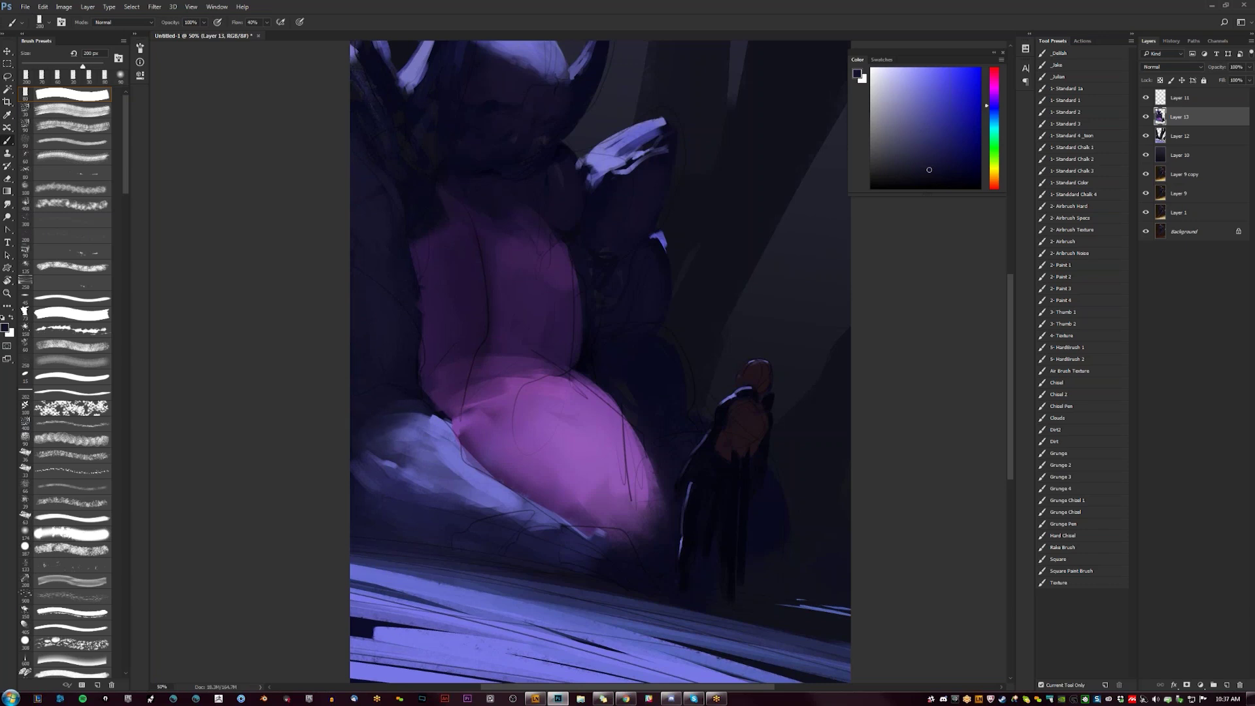
Step: Mirror the canvas and extend the lower leg below the thigh's tip with medium blue and an 80 px brush
key("z")
left_click(582, 484, "alt")
key("ctrl+shift+h")
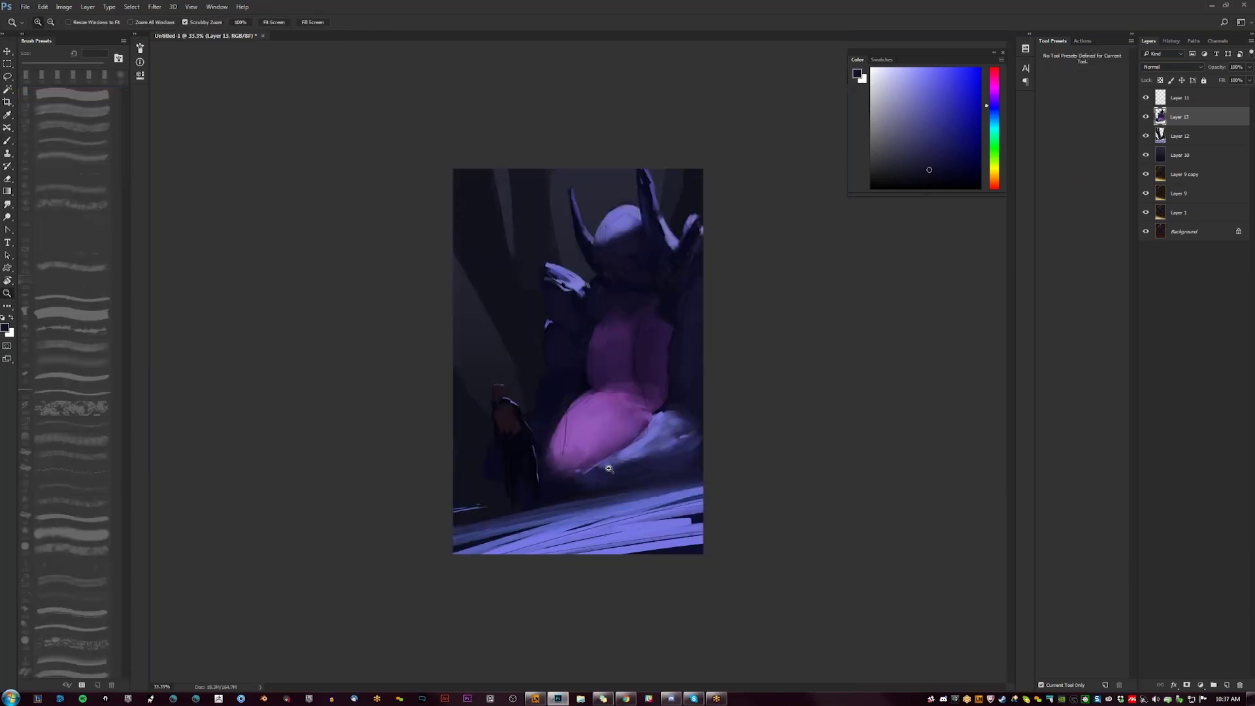
key("b")
left_click(924, 118)
left_click(925, 120)
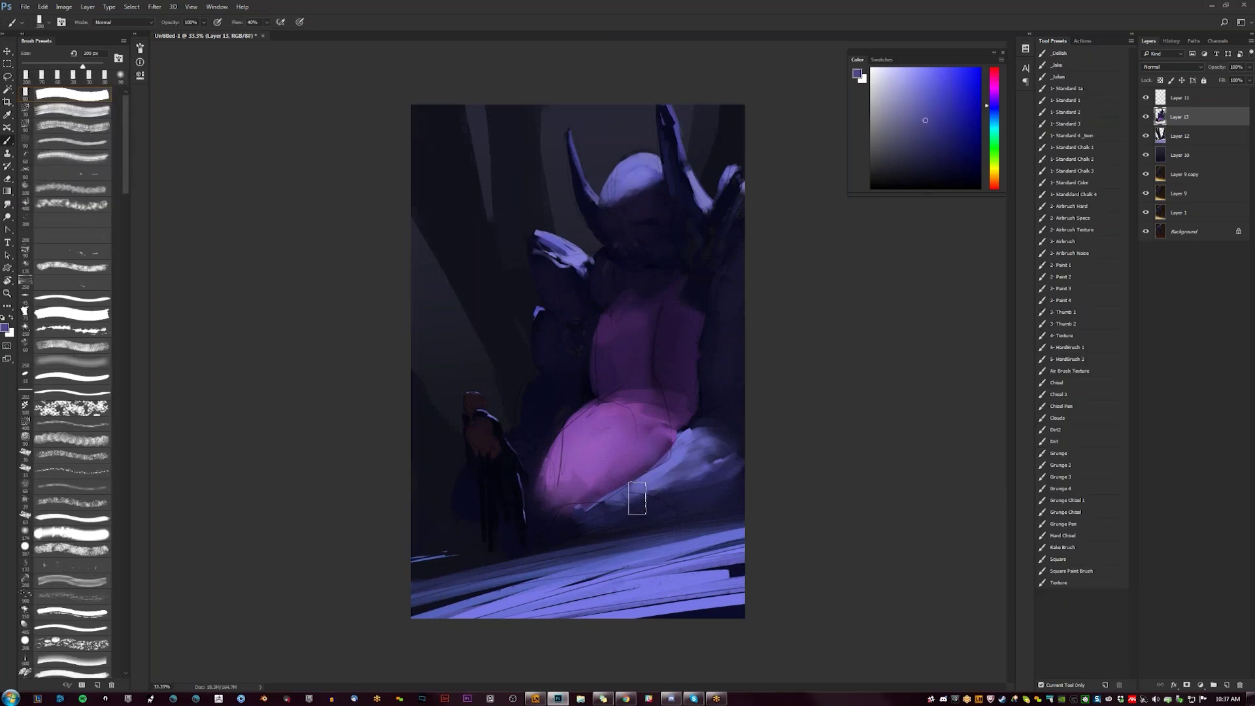
key("bracketleft")
key("bracketleft")
key("bracketleft")
key("bracketleft")
key("bracketleft")
key("bracketleft")
left_click_drag(606, 501, 568, 515)
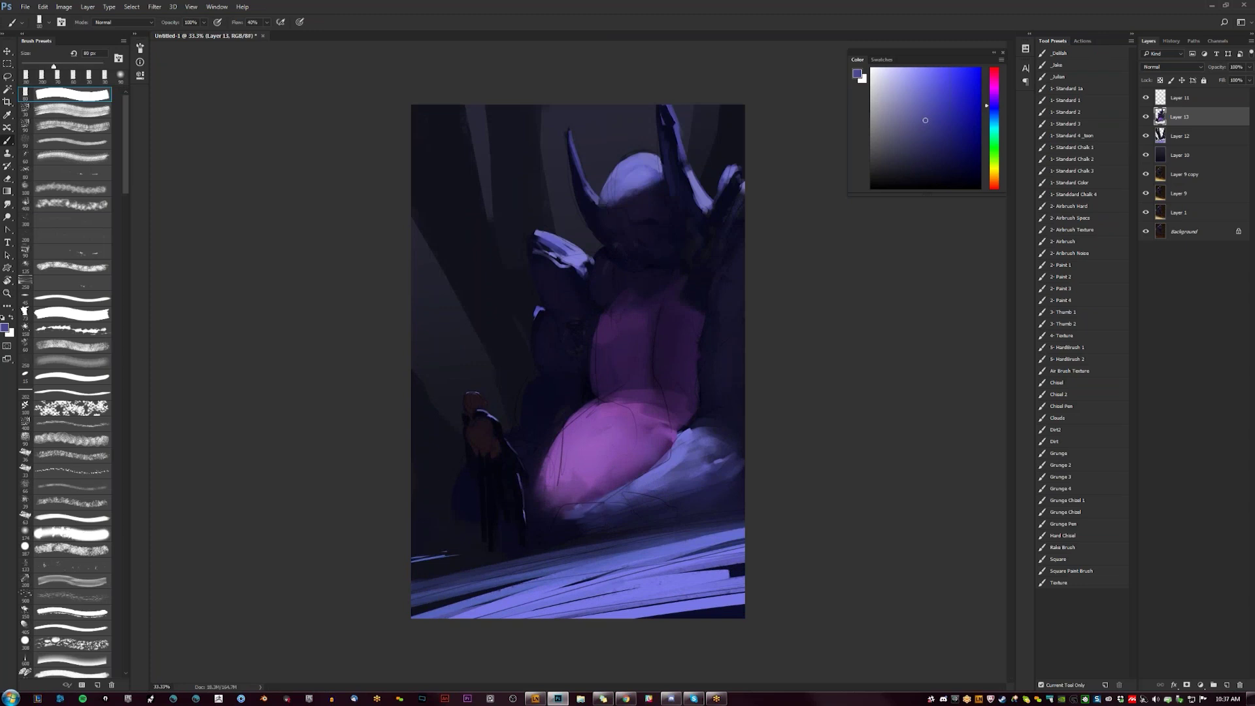
Step: Block in a blue shape behind the small figure's legs, with a small touch on its opposite side
mouse_move(465, 471)
left_mouse_down()
mouse_move(468, 492)
mouse_move(450, 506)
mouse_move(458, 468)
mouse_move(452, 498)
left_mouse_up()
left_click(520, 444)
left_click(456, 464, "alt")
left_click(462, 488, "alt")
key("bracketleft")
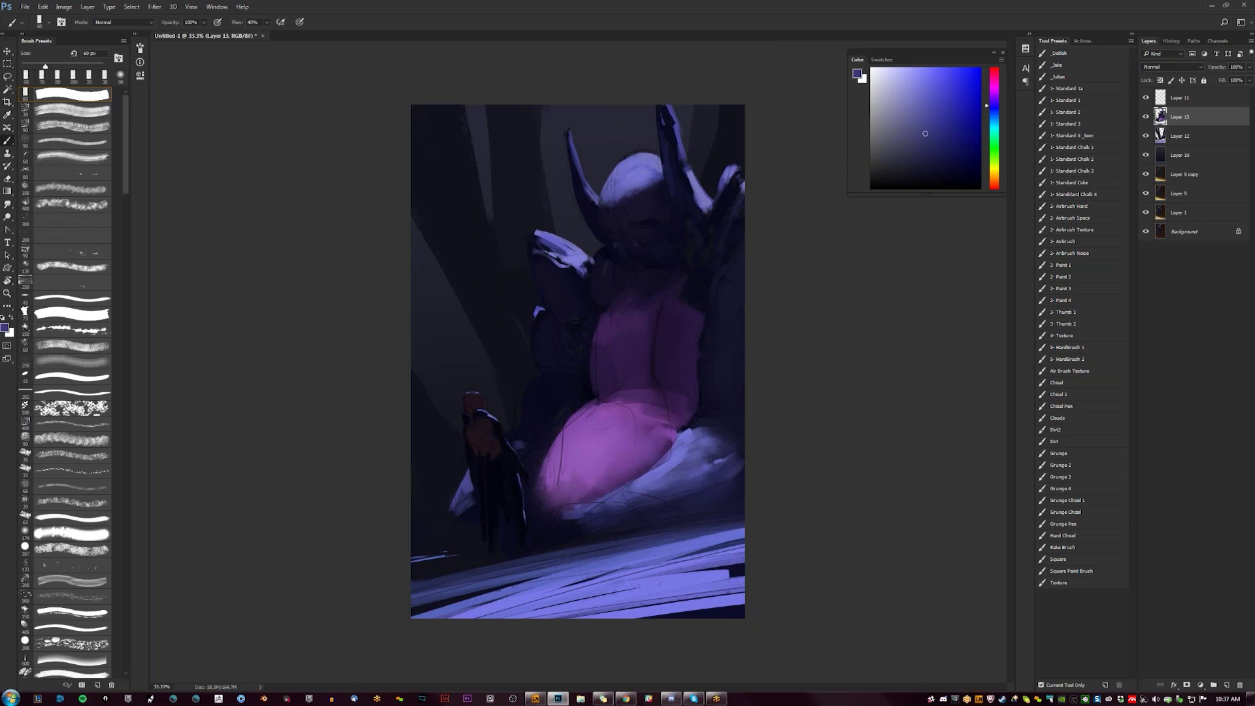
Step: Mirror the canvas, lengthen the blue shape behind the small figure on both sides, and darken its upper part
key("ctrl+shift+h")
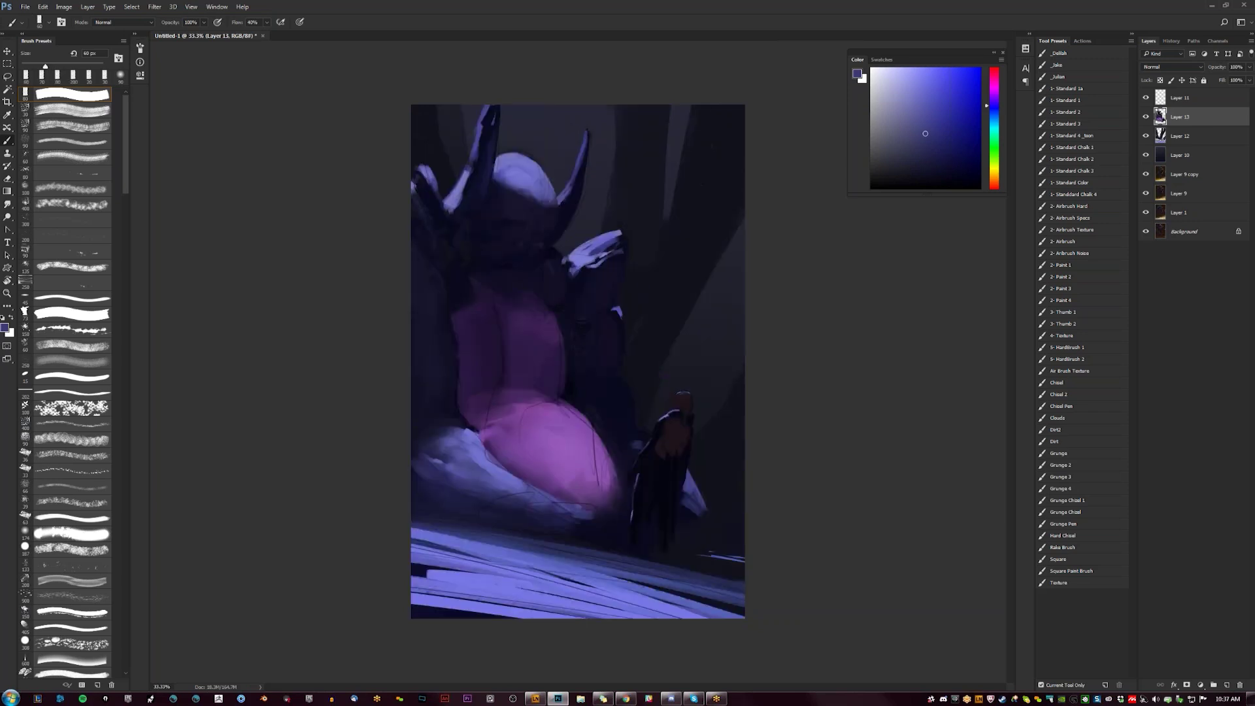
left_click_drag(681, 509, 718, 538)
mouse_move(637, 445)
left_mouse_down()
mouse_move(639, 458)
mouse_move(623, 458)
mouse_move(637, 443)
left_mouse_up()
left_click(940, 173)
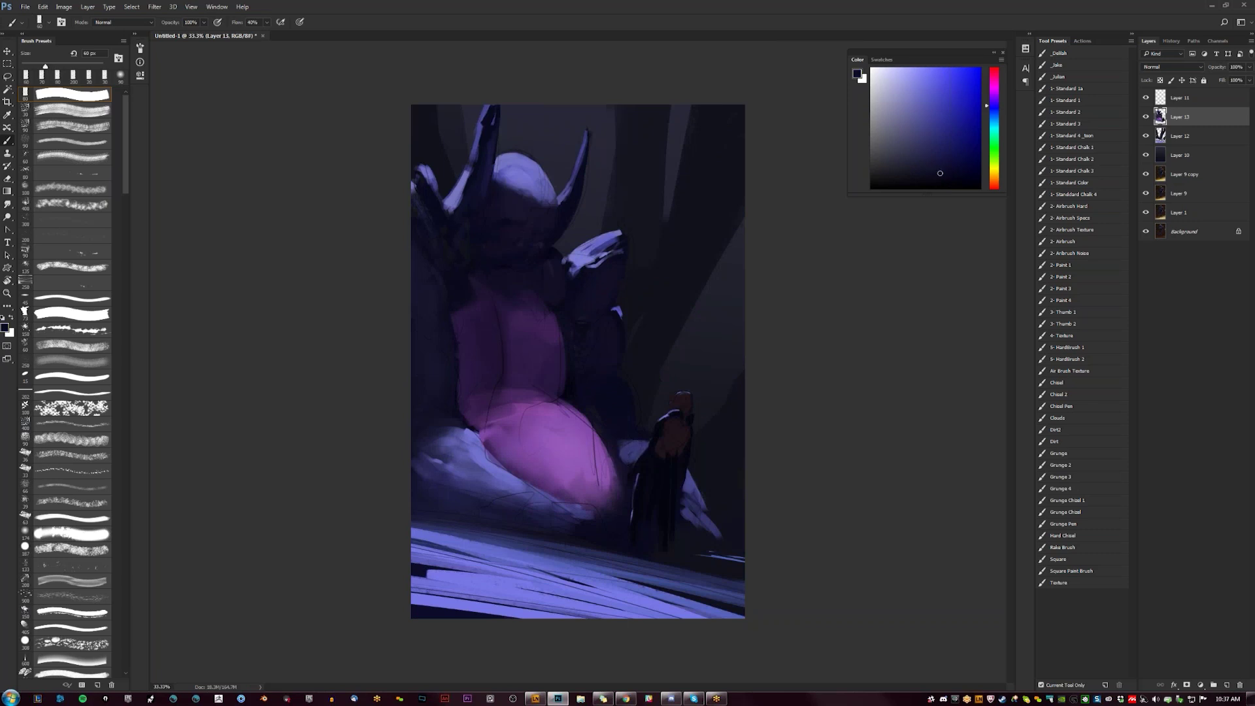
left_click(632, 447, "alt")
left_click_drag(637, 448, 621, 434)
Step: Mirror the canvas and brighten the shape behind the small figure and the lower leg's end with the head's light blue
left_click(477, 425, "alt")
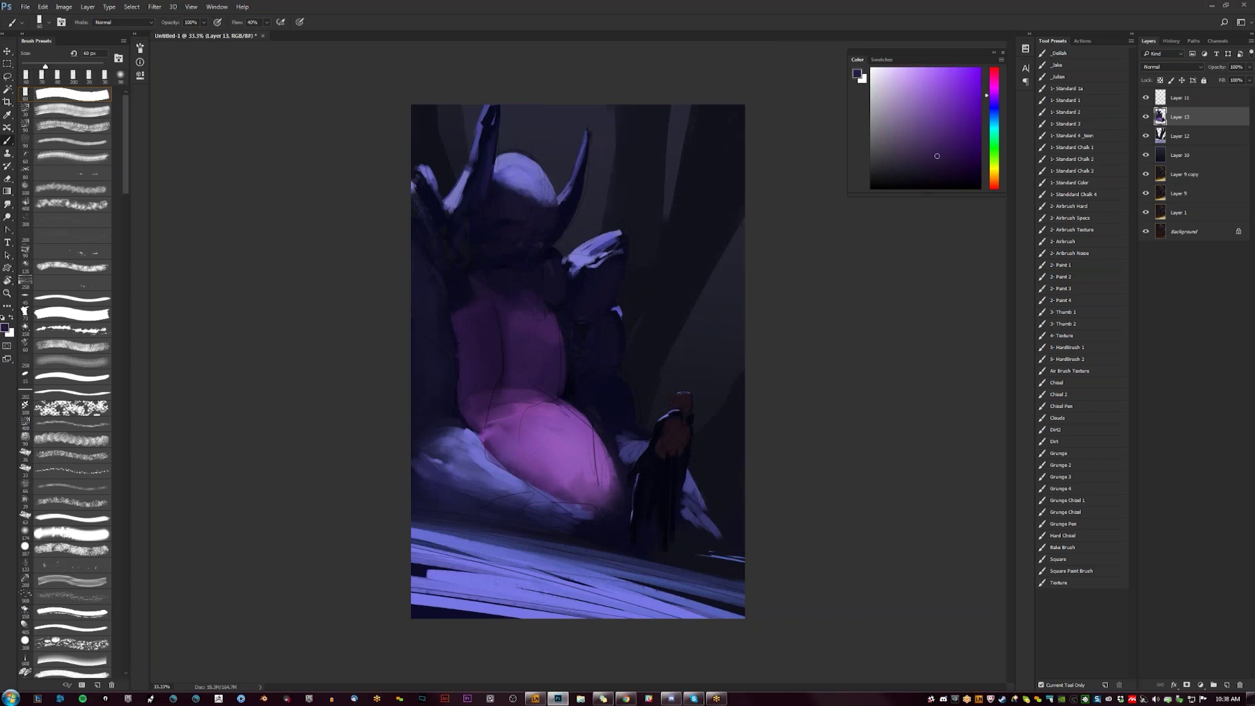
left_click(580, 323, "alt")
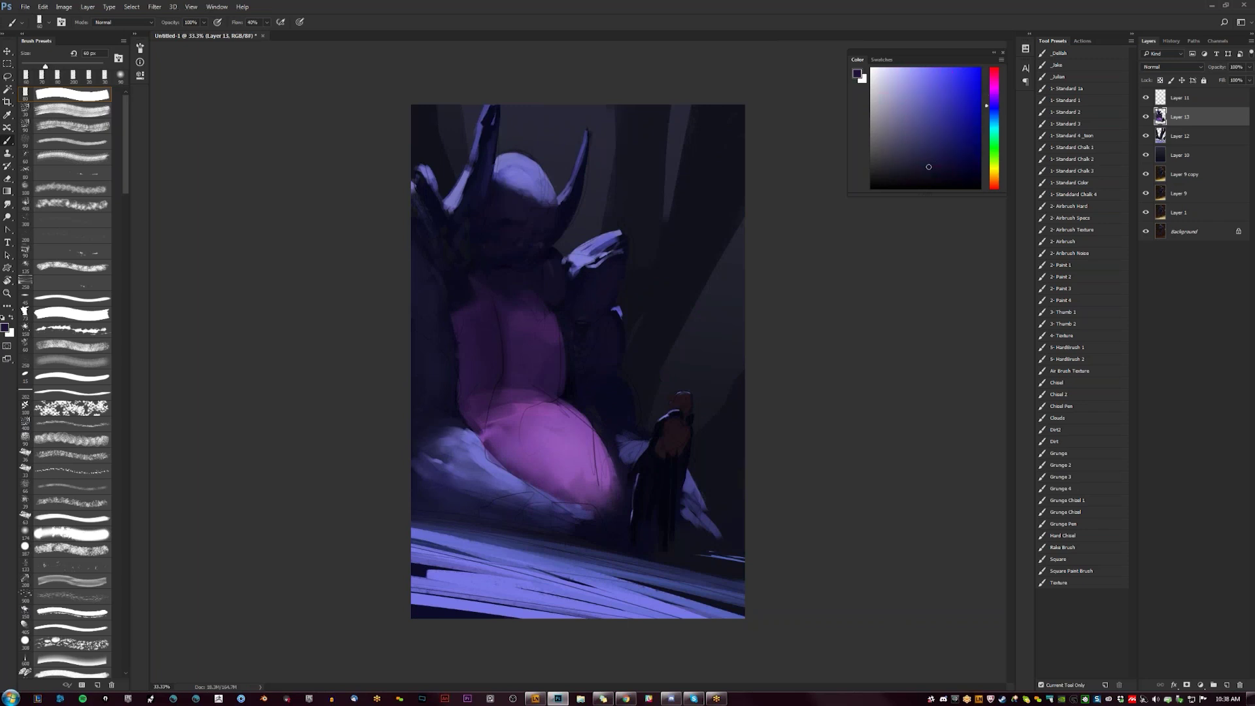
key("ctrl+shift+h")
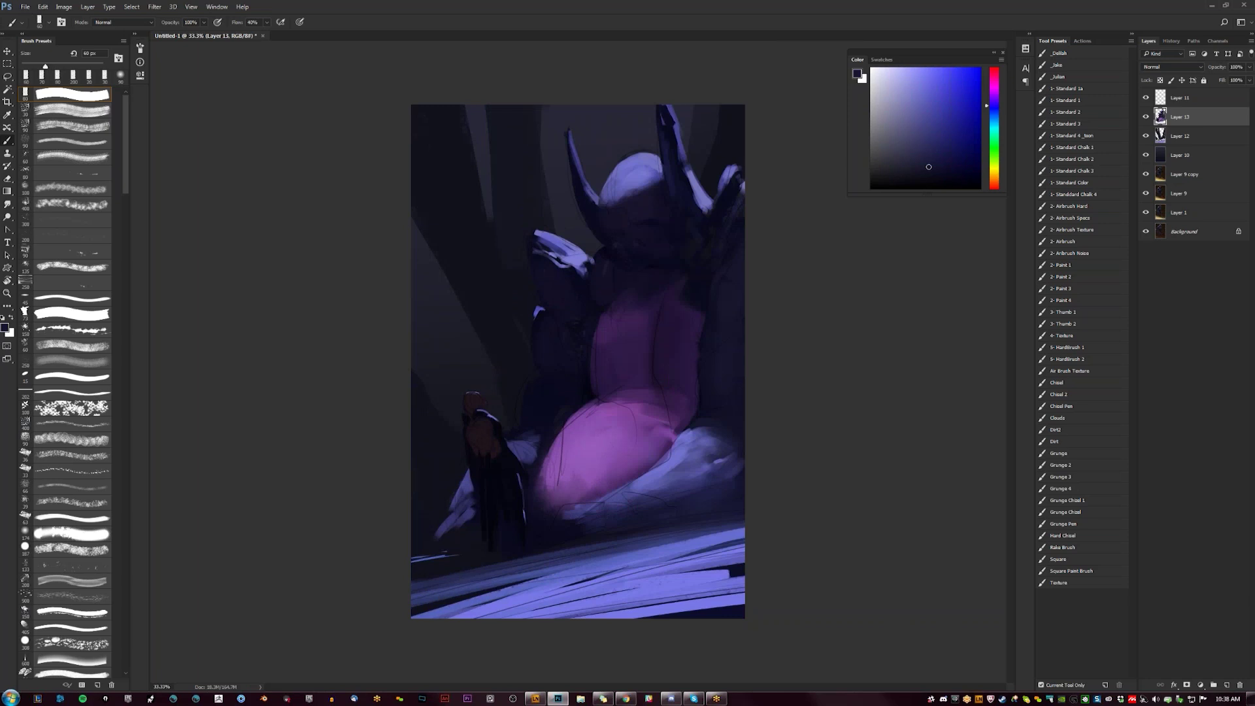
left_click(654, 159, "alt")
left_click_drag(456, 512, 473, 483)
left_click_drag(568, 513, 601, 503)
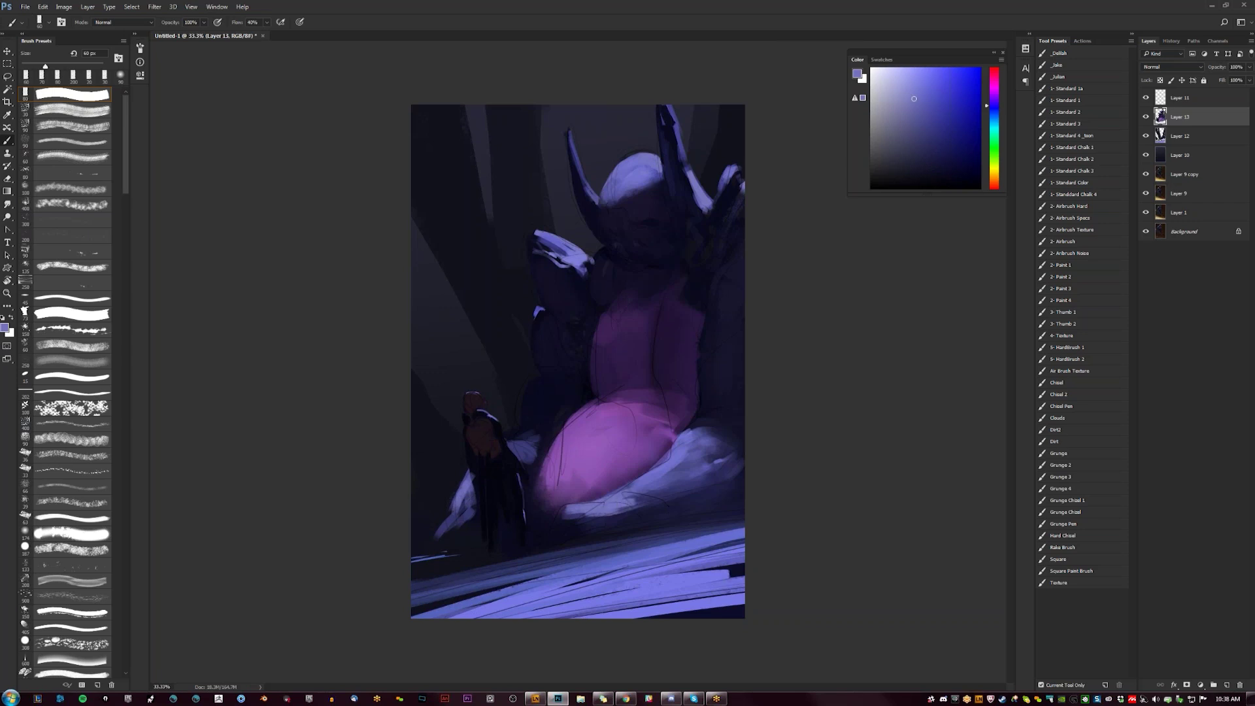
Step: Mirror the canvas and add a small blue highlight between the large figure's neck and raised shoulder with a 10 px brush
key("ctrl+shift+h")
key("z")
left_click(555, 266)
left_click(575, 264, "alt")
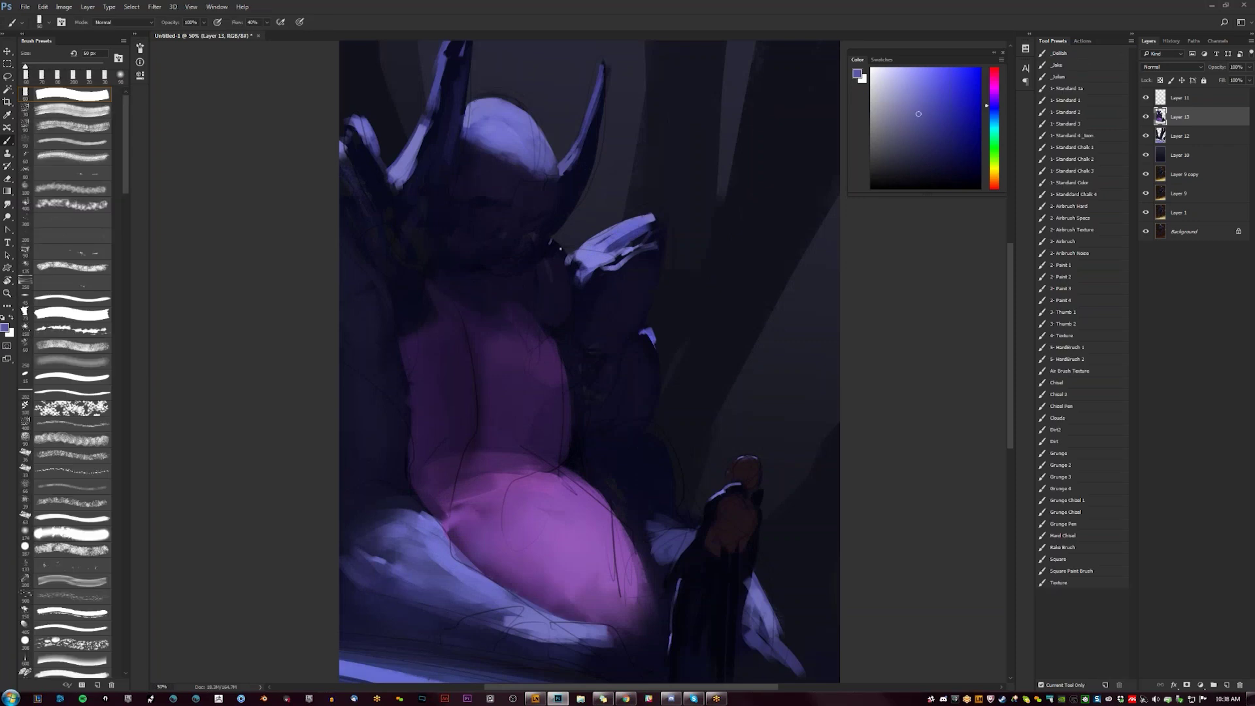
key("bracketleft")
key("bracketleft")
key("bracketleft")
key("bracketleft")
key("z")
left_click(566, 258, "alt")
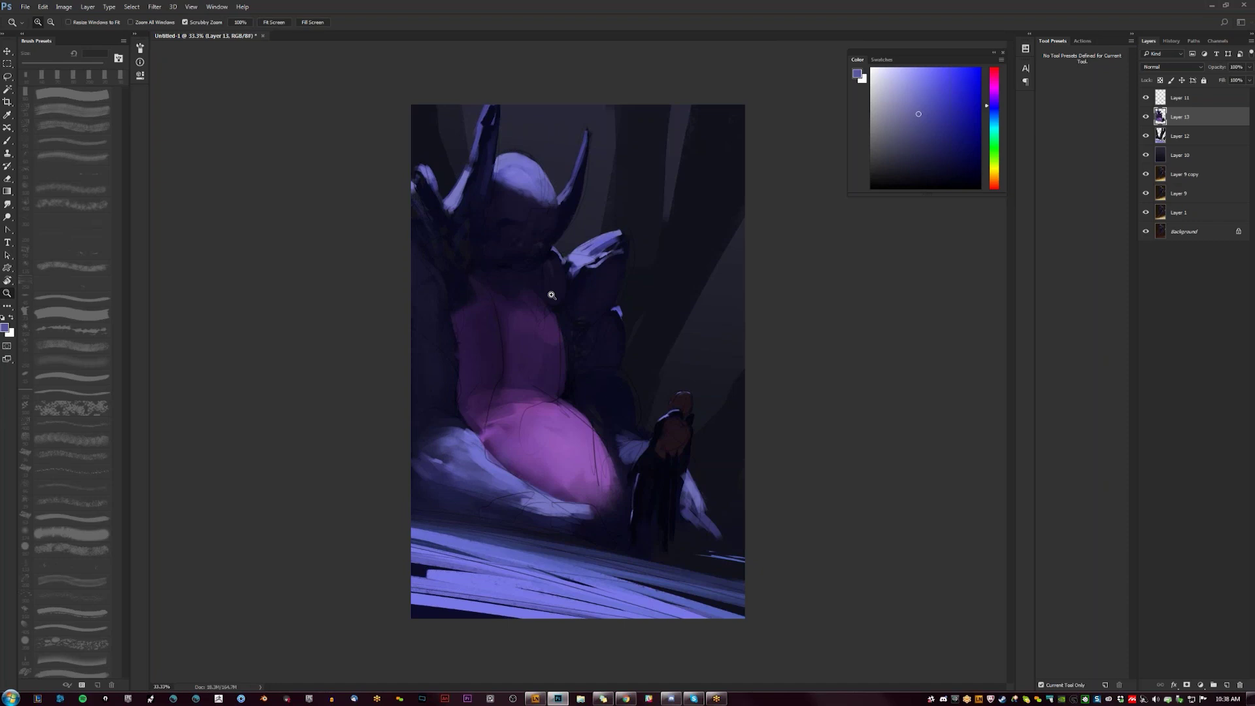
key("b")
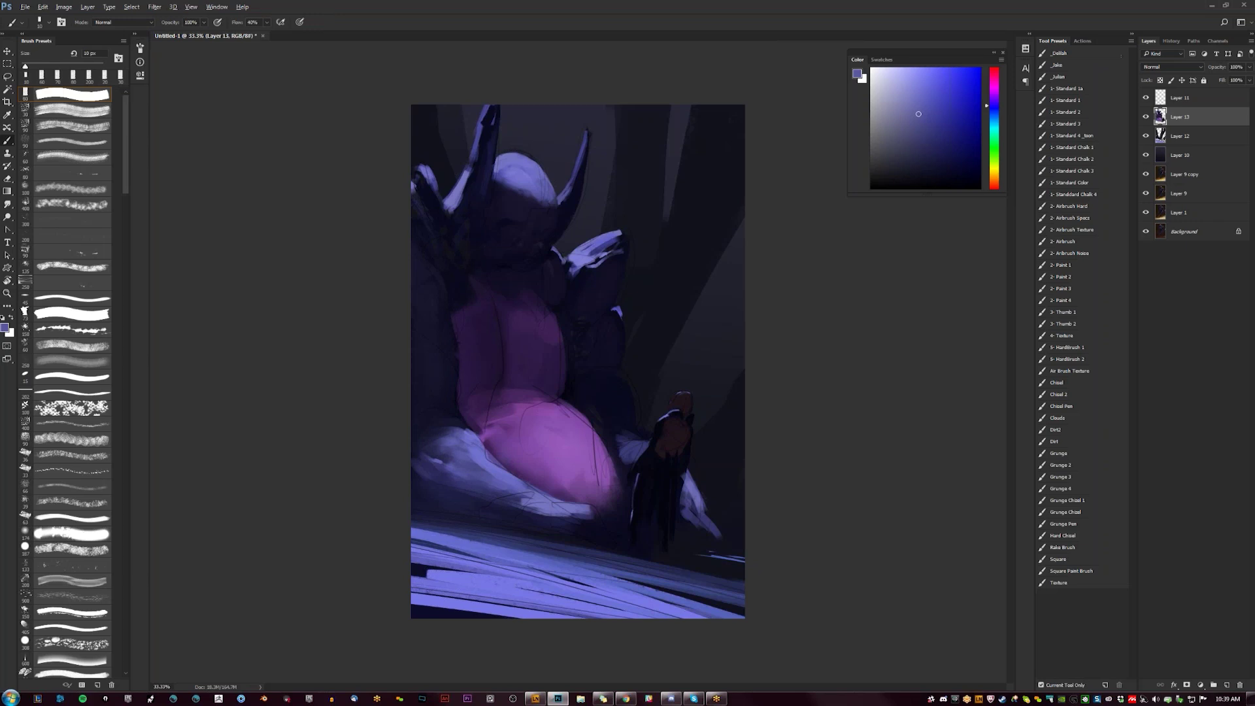
Step: Shade the large figure's torso and its surrounding shadow with sampled dark purple and dark blue, using a larger brush
left_click(500, 380, "alt")
key("bracketright")
key("bracketright")
key("bracketright")
key("bracketright")
key("bracketright")
key("bracketright")
key("bracketright")
key("bracketright")
key("bracketright")
key("bracketright")
key("bracketright")
key("bracketright")
left_click(480, 394)
left_click(480, 395, "alt")
left_click(495, 375, "alt")
key("bracketleft")
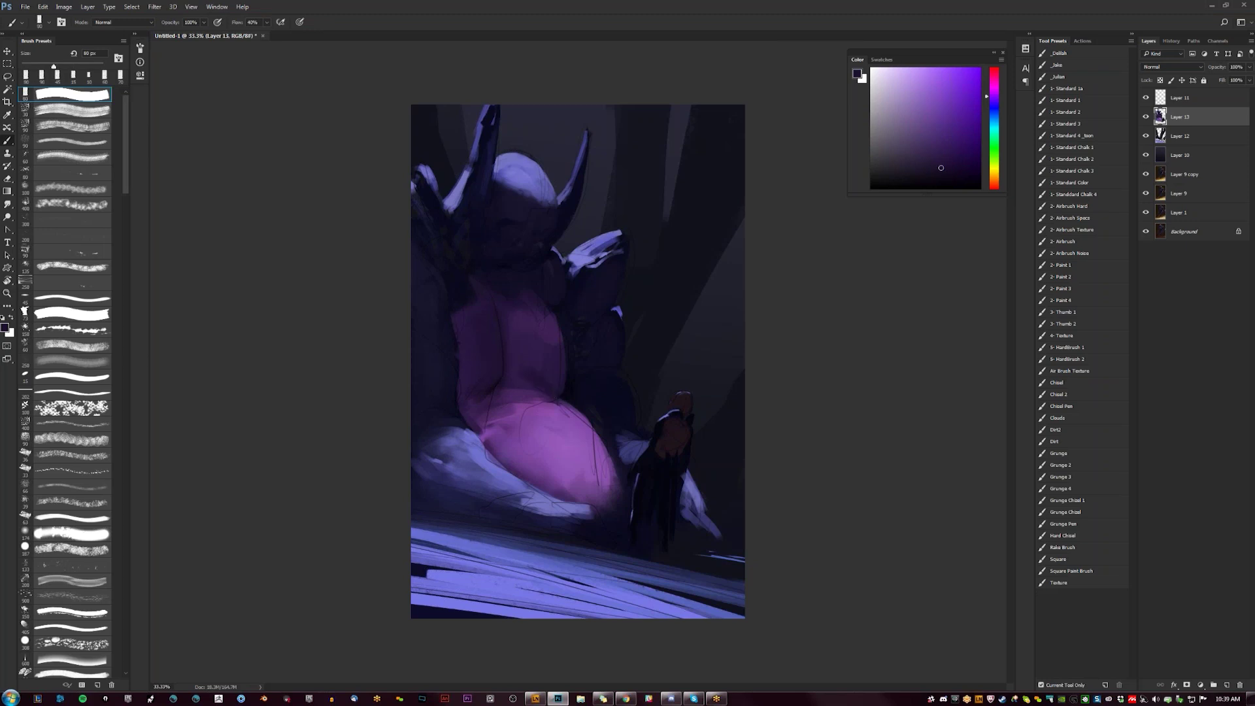
key("bracketleft")
left_click(940, 162)
key("bracketright")
key("bracketright")
key("bracketright")
key("bracketright")
Step: Mirror the canvas, work dark blue around the large figure's neck with a 45 px brush, mirror it back and reset the colours
key("ctrl+shift+h")
key("bracketleft")
key("bracketleft")
key("bracketleft")
key("bracketleft")
key("bracketleft")
key("bracketleft")
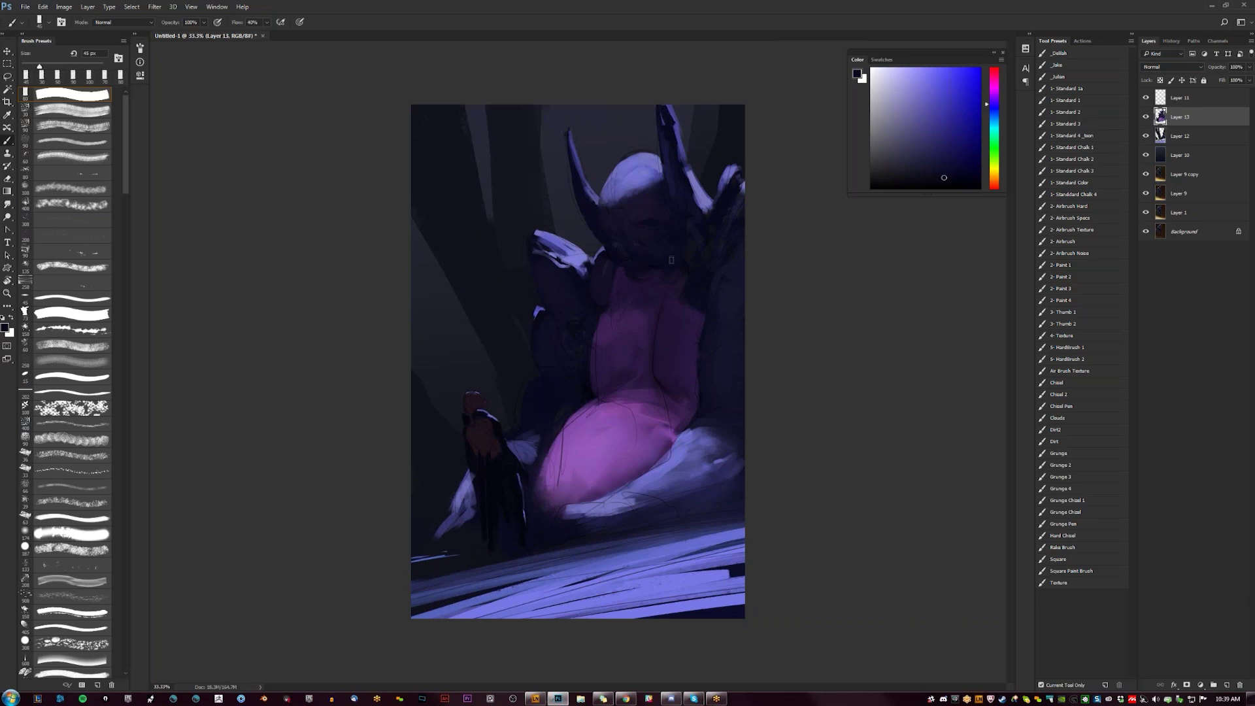
key("ctrl+shift+h")
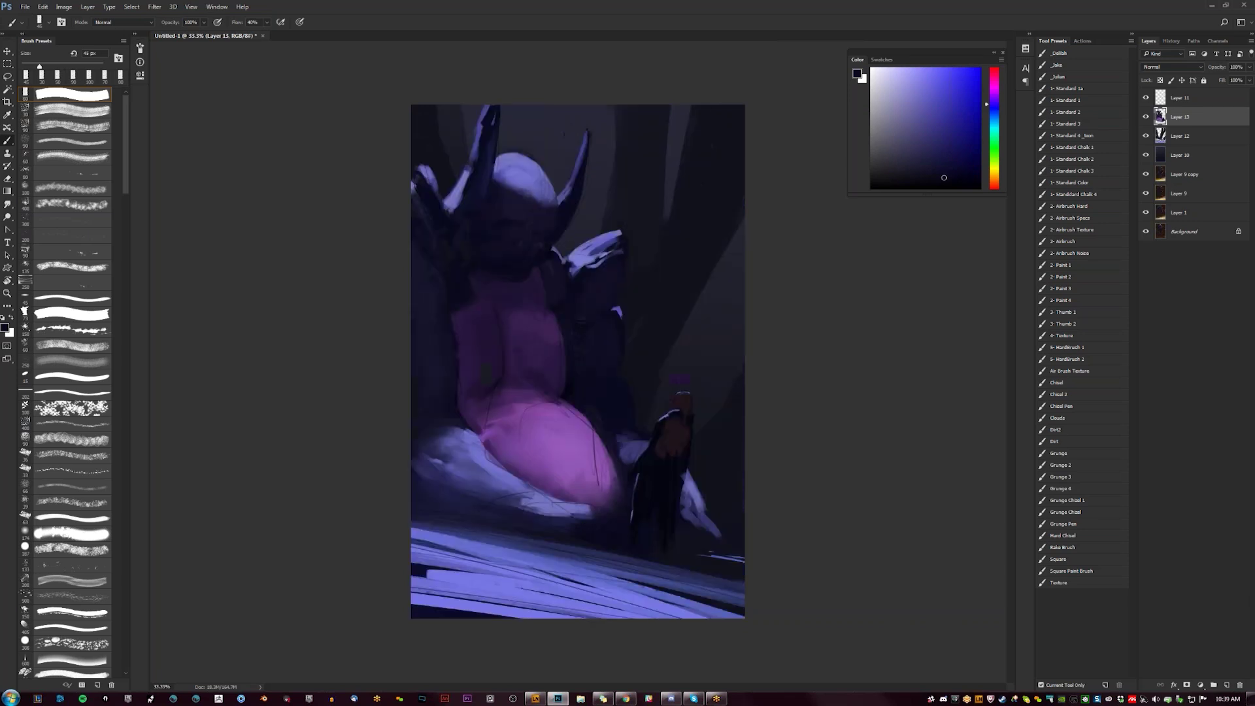
key("d")
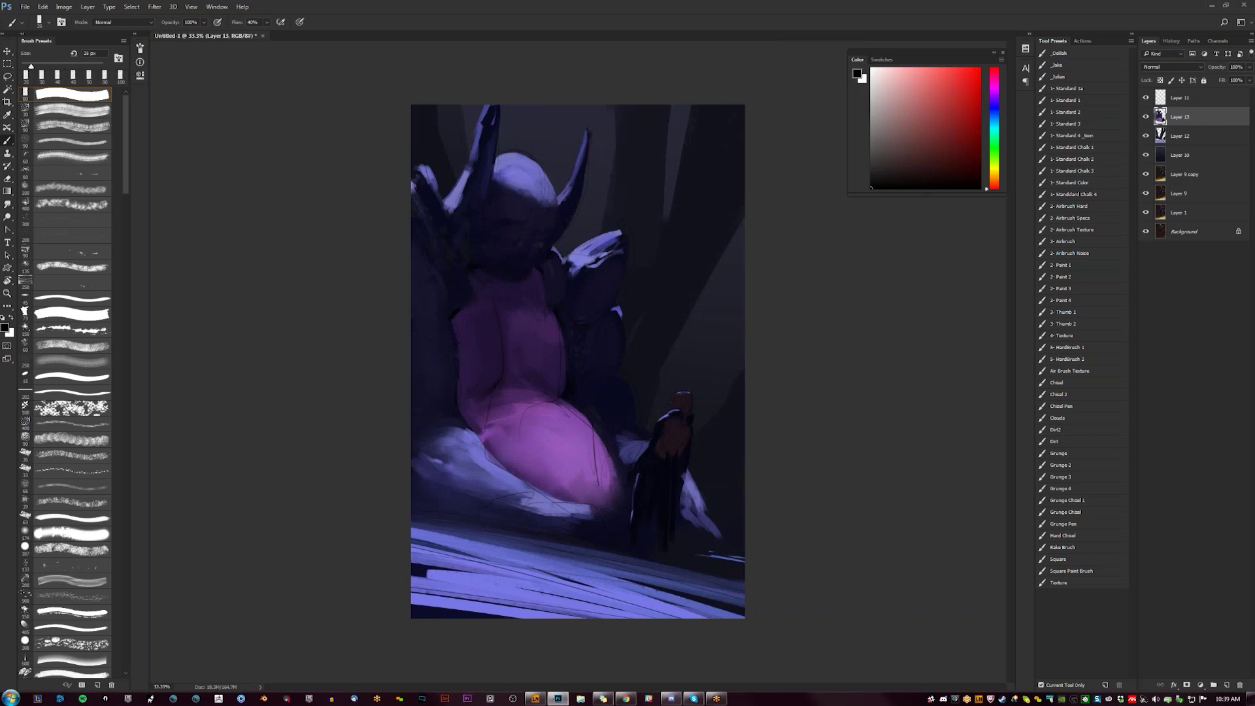
Step: Mirror the canvas and extend the raised shoulder's light-blue highlight outward into a rounded edge
key("z")
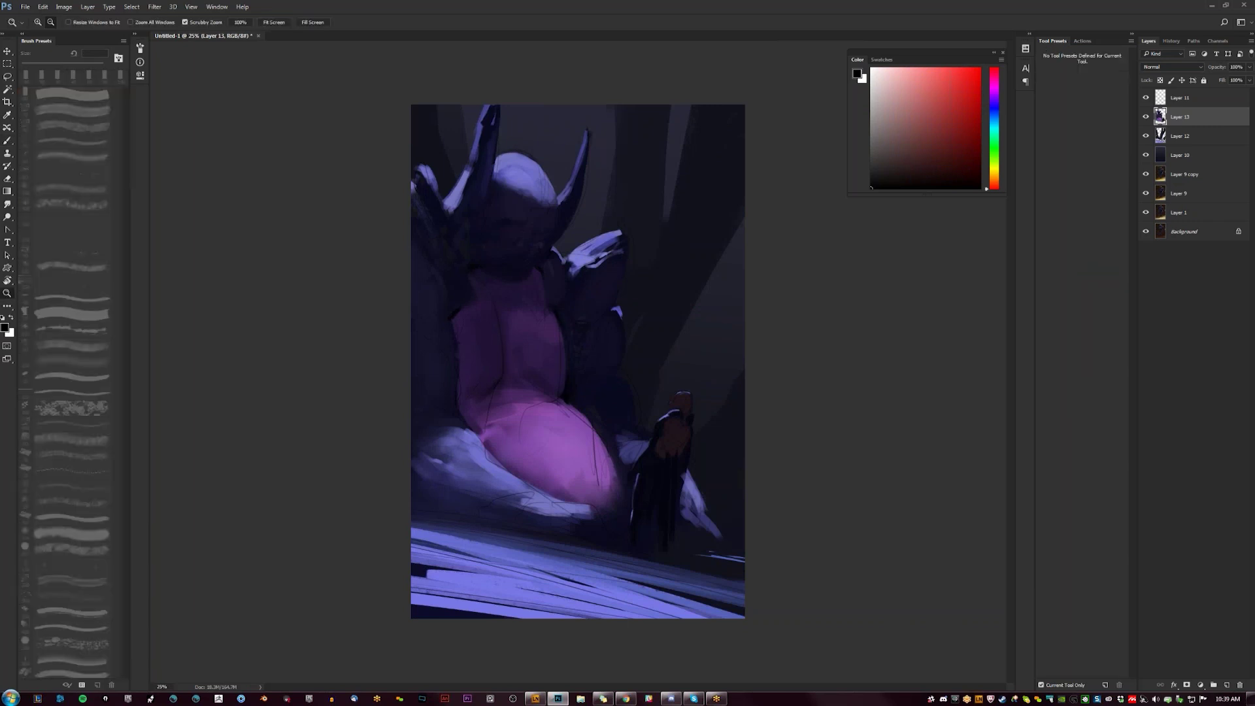
left_click(595, 422, "alt")
key("ctrl+shift+h")
left_click(595, 422)
key("b")
left_click(542, 238, "alt")
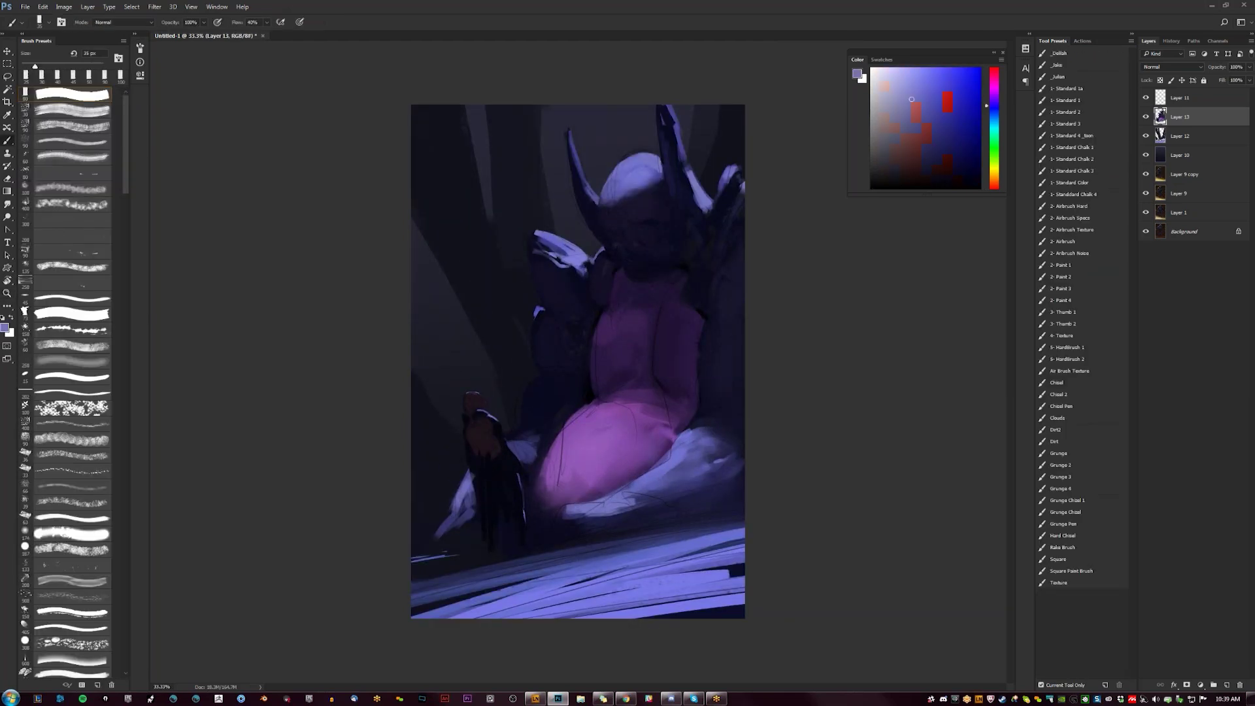
left_click_drag(536, 231, 525, 237)
left_click(534, 251, "alt")
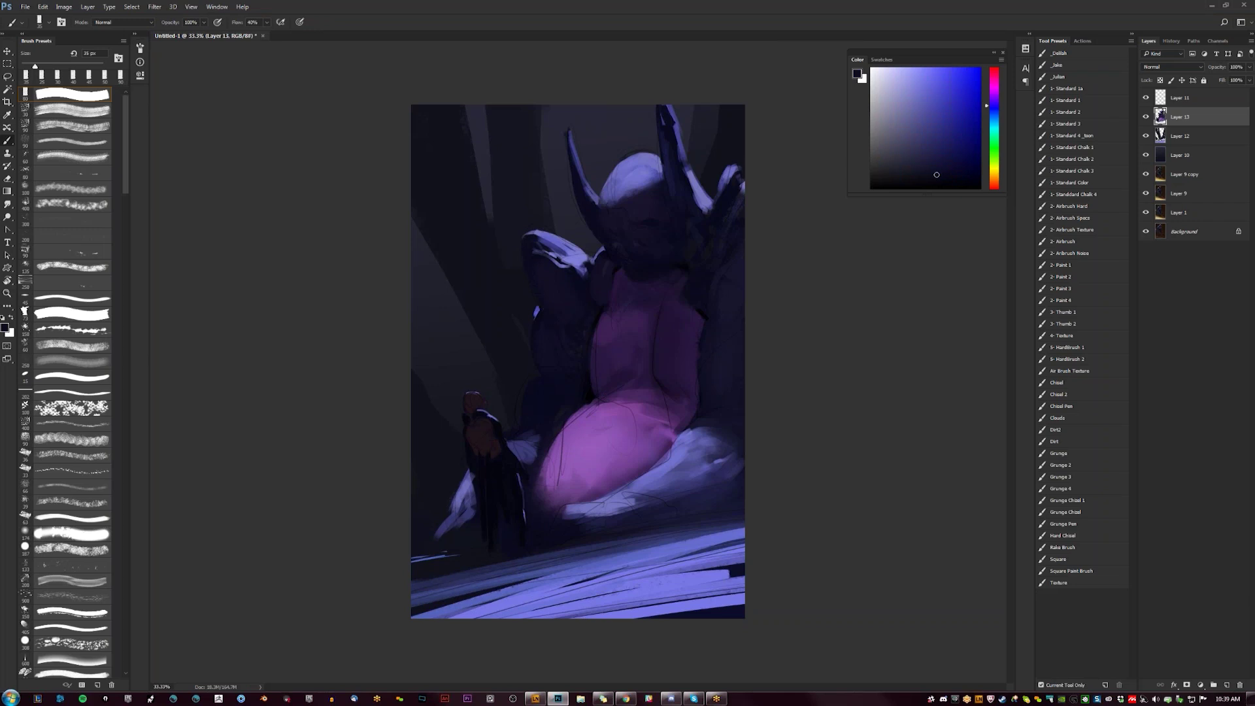
Step: Mix a lighter blue and brighten the shape behind the small figure with a smaller brush
key("]")
key("]")
key("]")
key("]")
left_click(943, 174)
left_click(915, 88)
key("[")
key("[")
key("[")
key("[")
mouse_move(514, 435)
left_mouse_down()
mouse_move(513, 450)
mouse_move(543, 427)
left_mouse_up()
Step: Blend the upper edge of the shape behind the small figure with sampled blues and a larger brush, and mirror the canvas
left_click(527, 431, "alt")
key("bracketright")
key("bracketright")
key("bracketright")
key("bracketright")
key("bracketright")
key("bracketright")
key("bracketright")
key("bracketright")
left_click_drag(526, 426, 544, 422)
left_click(536, 416, "alt")
key("z")
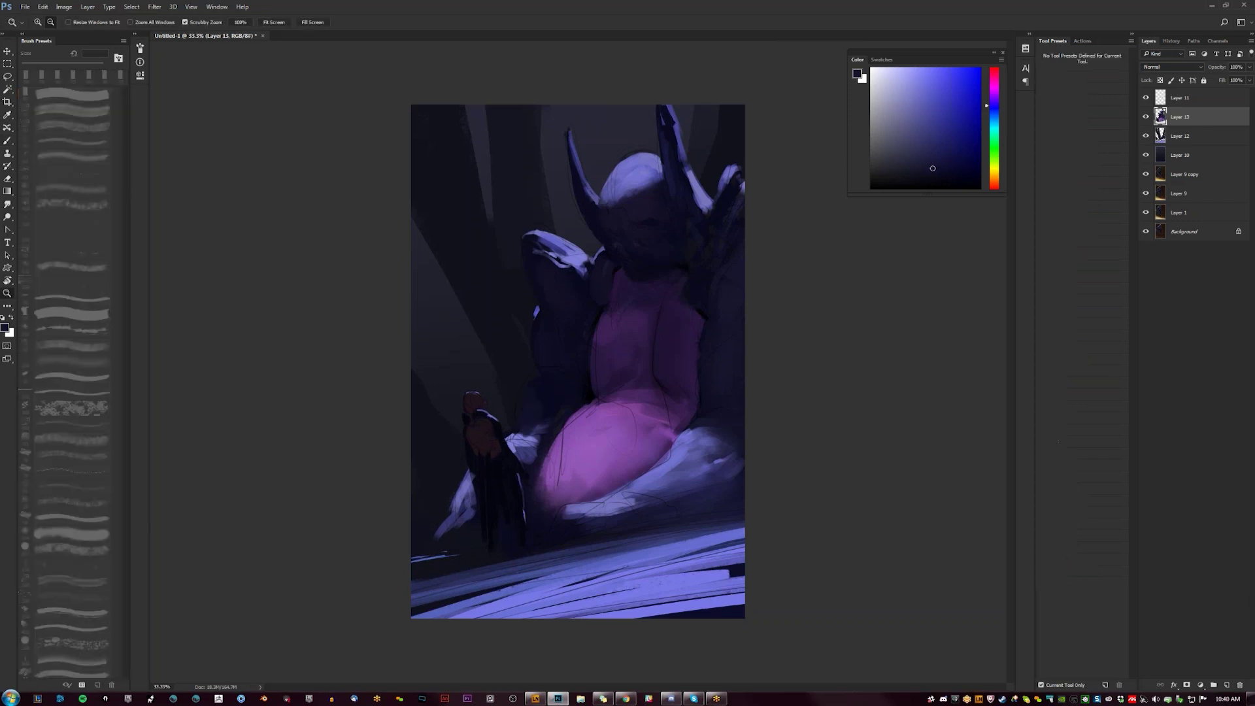
left_click(550, 461, "alt")
left_click(550, 461)
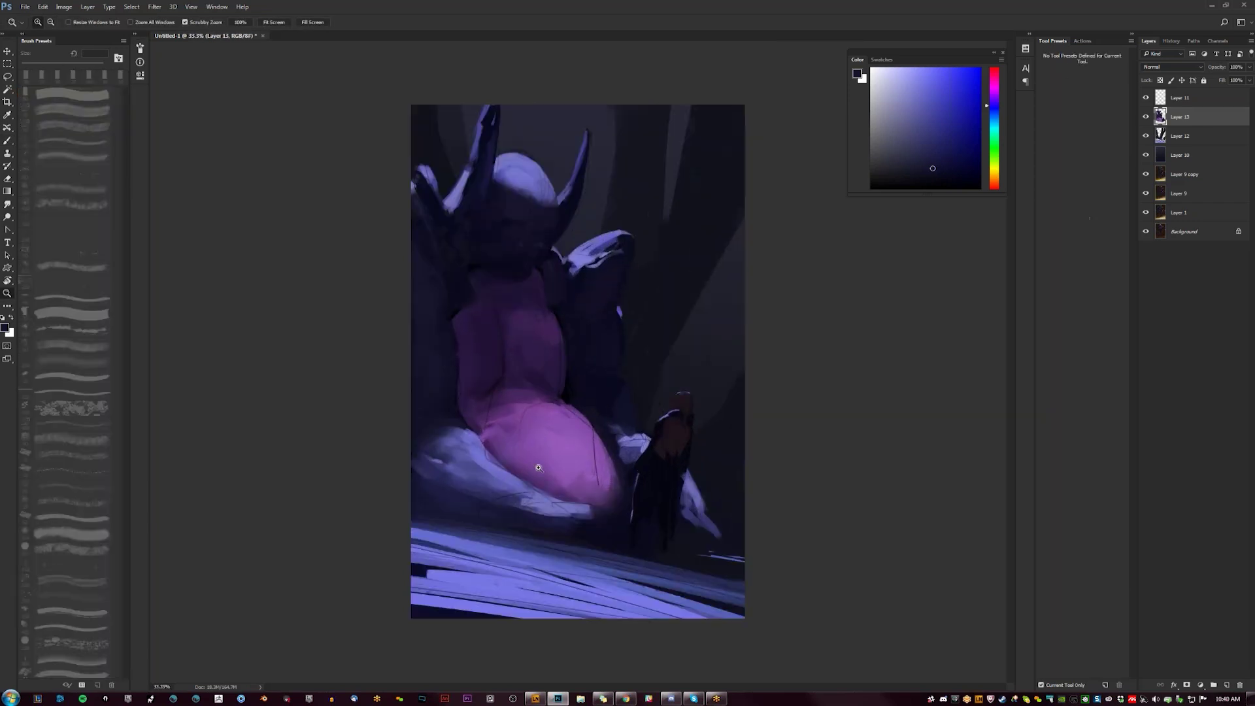
Step: Extend the end of the large figure's lower leg with sampled blue at 40 px and mirror the canvas
key("b")
left_click(592, 509, "alt")
key("bracketleft")
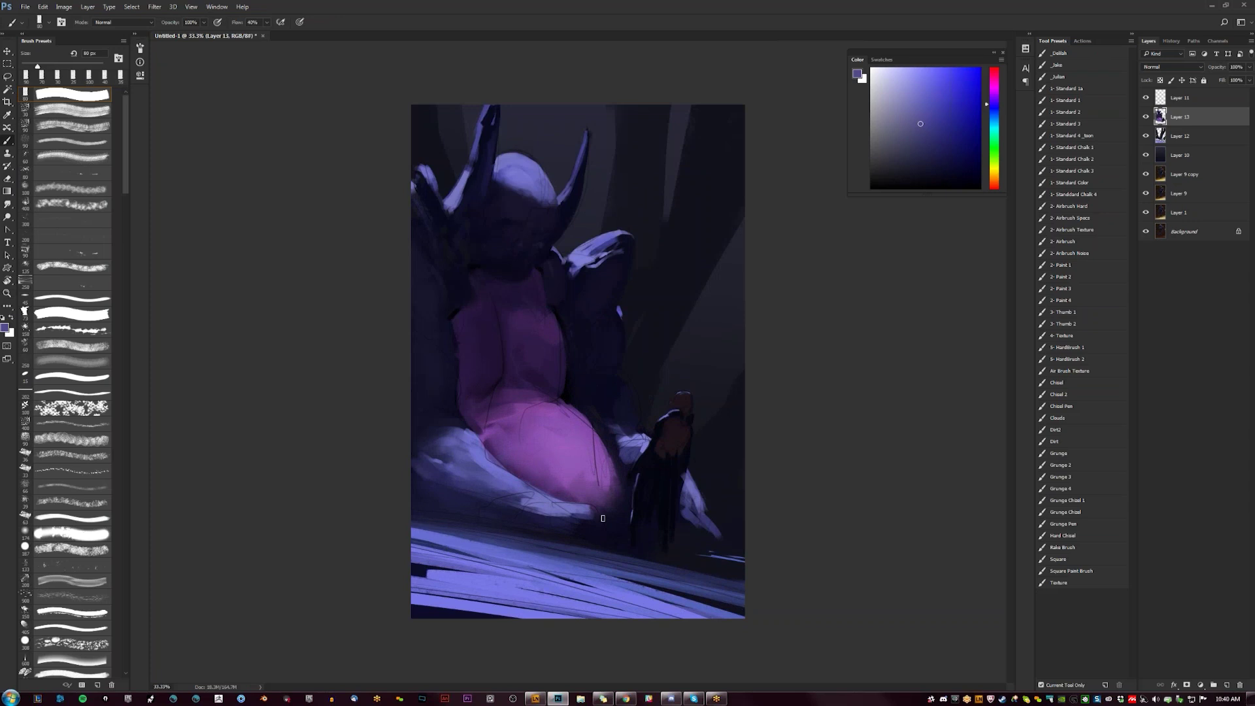
key("bracketleft")
key("bracketleft")
key("bracketleft")
left_click_drag(594, 509, 602, 525)
key("bracketleft")
key("ctrl+shift+h")
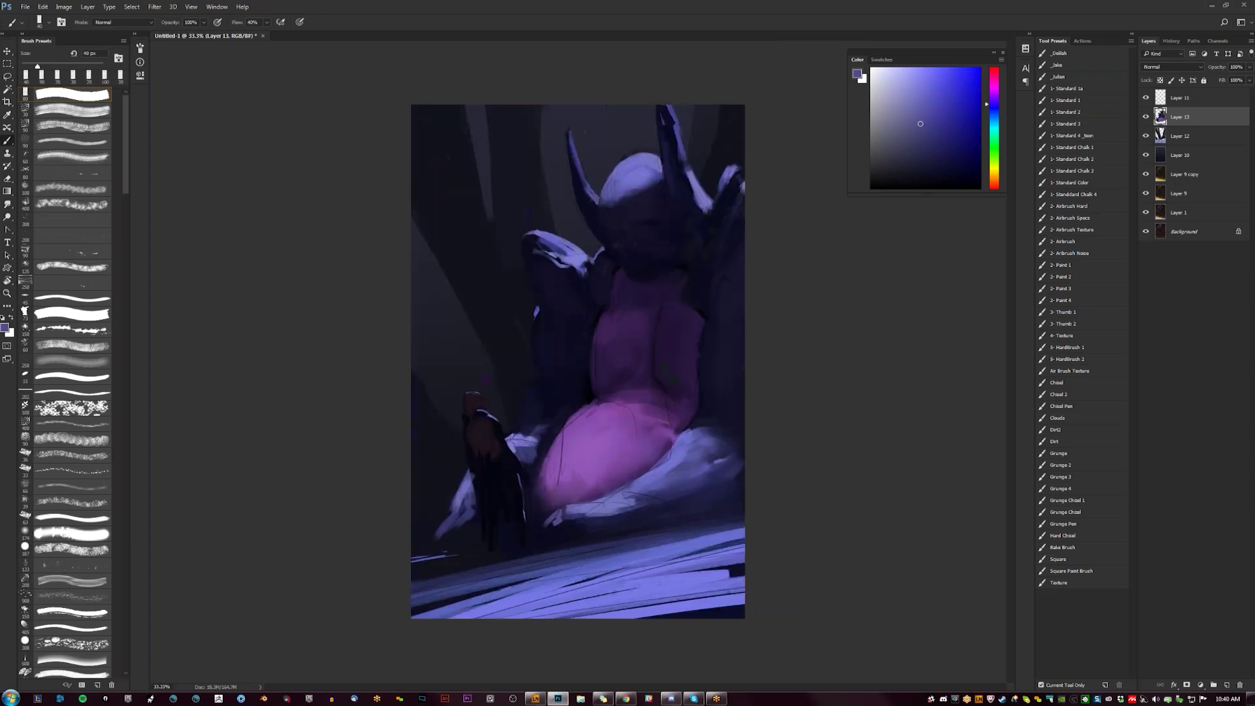
Step: Shade the upper torso beside the arm with sampled dark purple and a 100 px brush
key("bracketright")
key("bracketright")
key("bracketright")
key("bracketright")
key("bracketright")
key("bracketright")
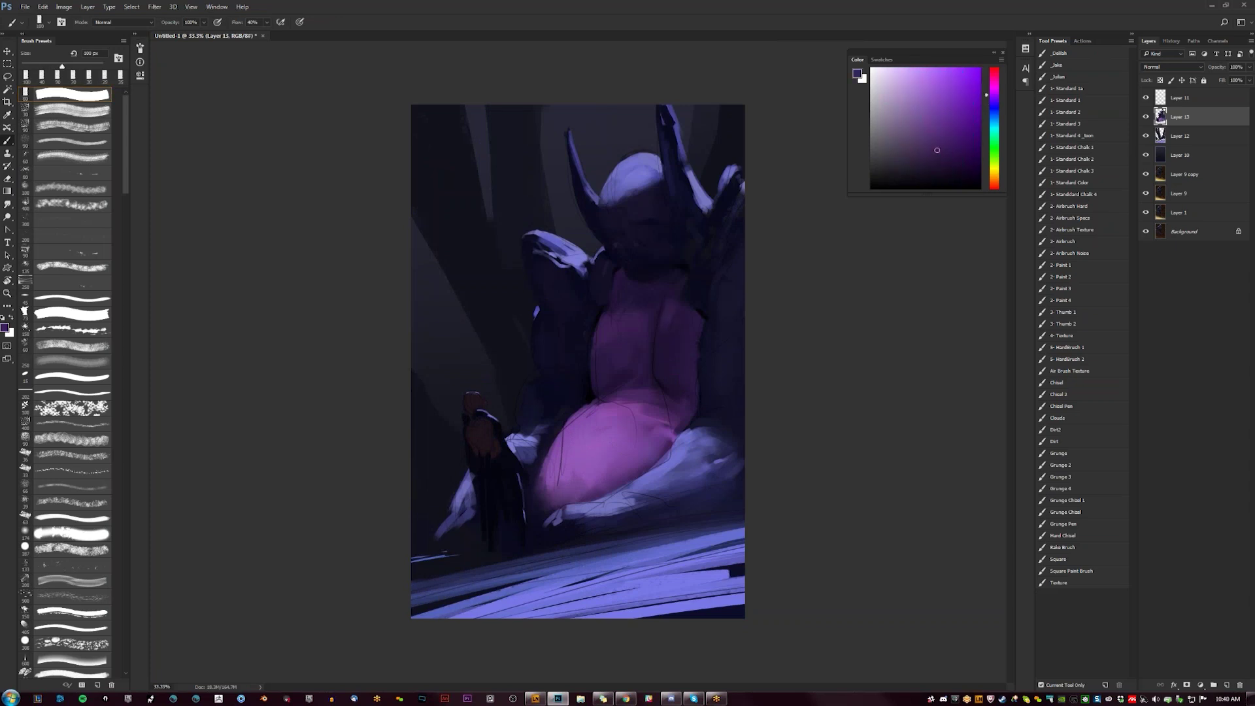
left_click(670, 311, "alt")
left_click_drag(675, 287, 680, 289)
left_click(675, 360, "alt")
Step: Examine the whole composition at reduced size and in both mirrored orientations
key("z")
key("ctrl+minus")
key("ctrl+minus")
key("ctrl+shift+h")
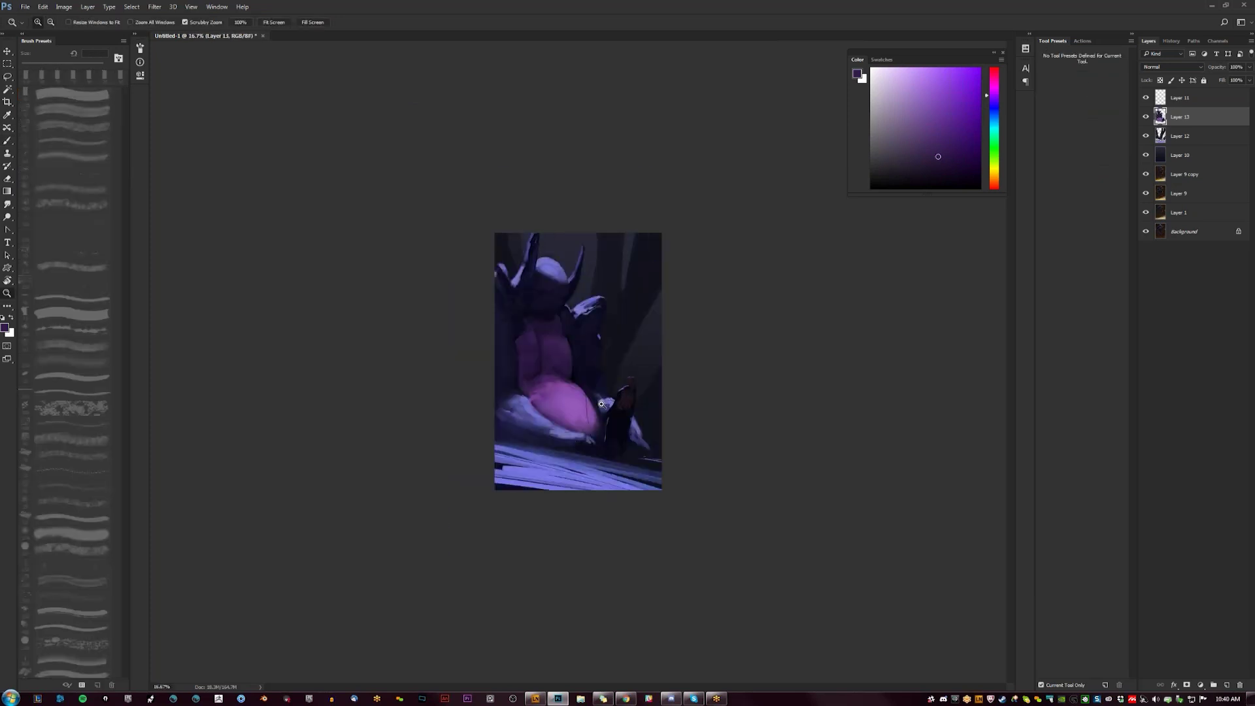
key("ctrl+plus")
key("ctrl+plus")
key("ctrl+shift+h")
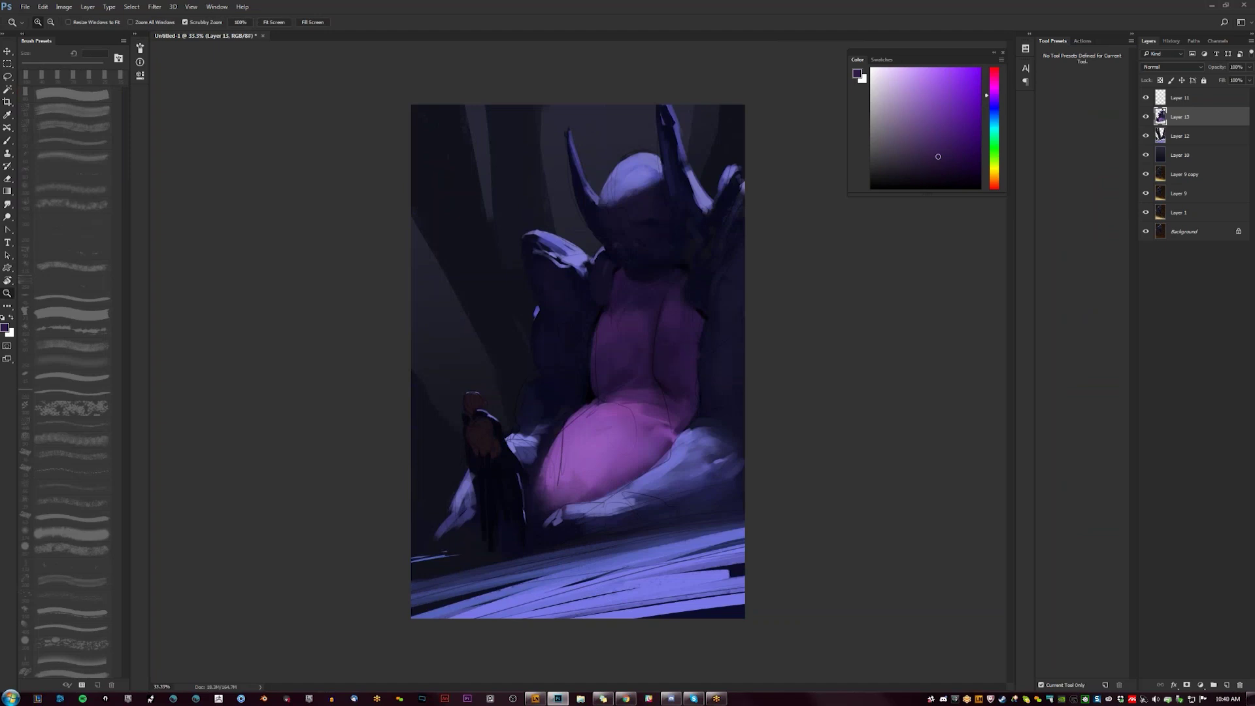
key("ctrl+shift+h")
Step: Darken the outer upper edge of the thigh with dark purple and check it at reduced size
key("b")
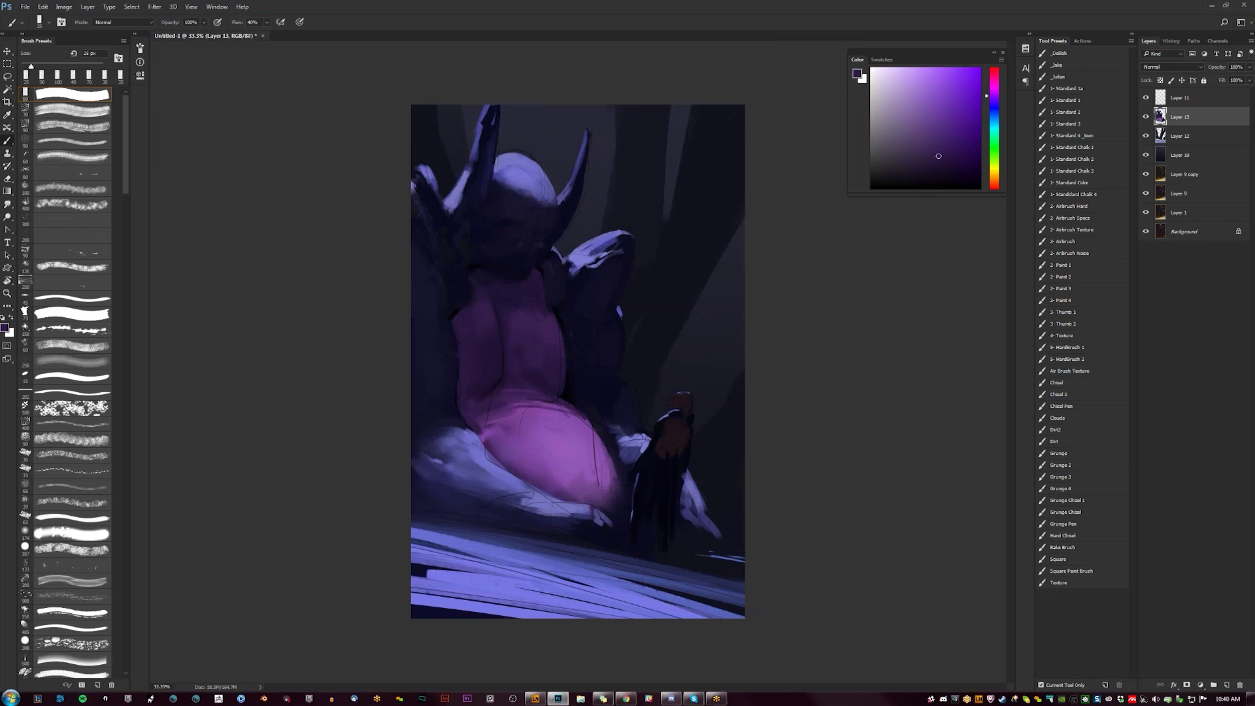
left_click_drag(605, 457, 585, 425)
key("z")
left_click(601, 438, "alt")
left_click(601, 439, "alt")
left_click(601, 436)
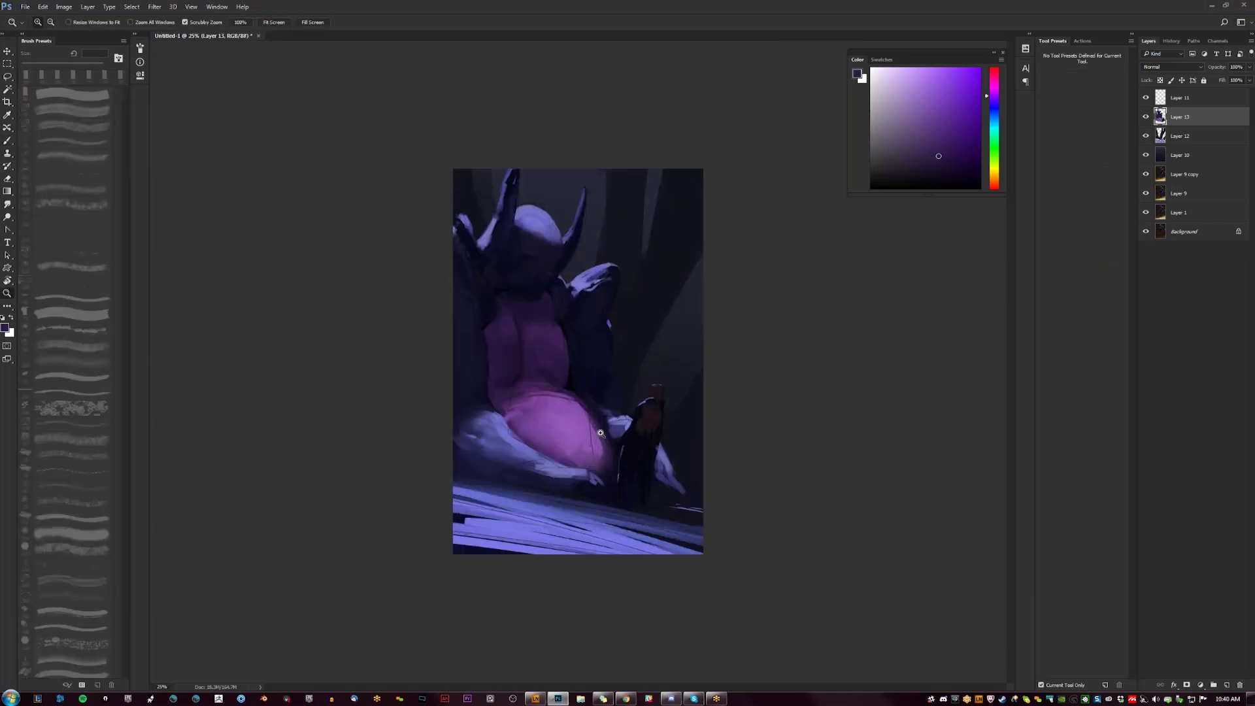
left_click(600, 421)
key("b")
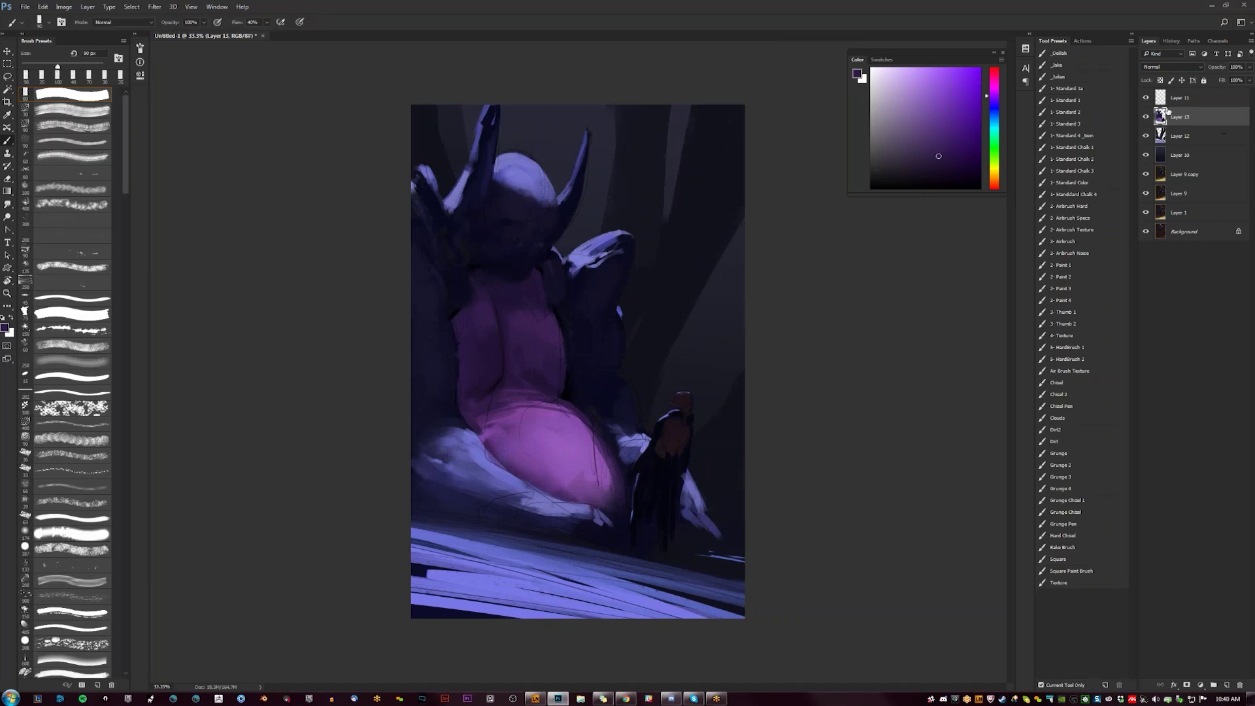
Step: Hide the sketch lines on Layer 11
left_click(1145, 98)
key("ctrl+minus")
key("ctrl+minus")
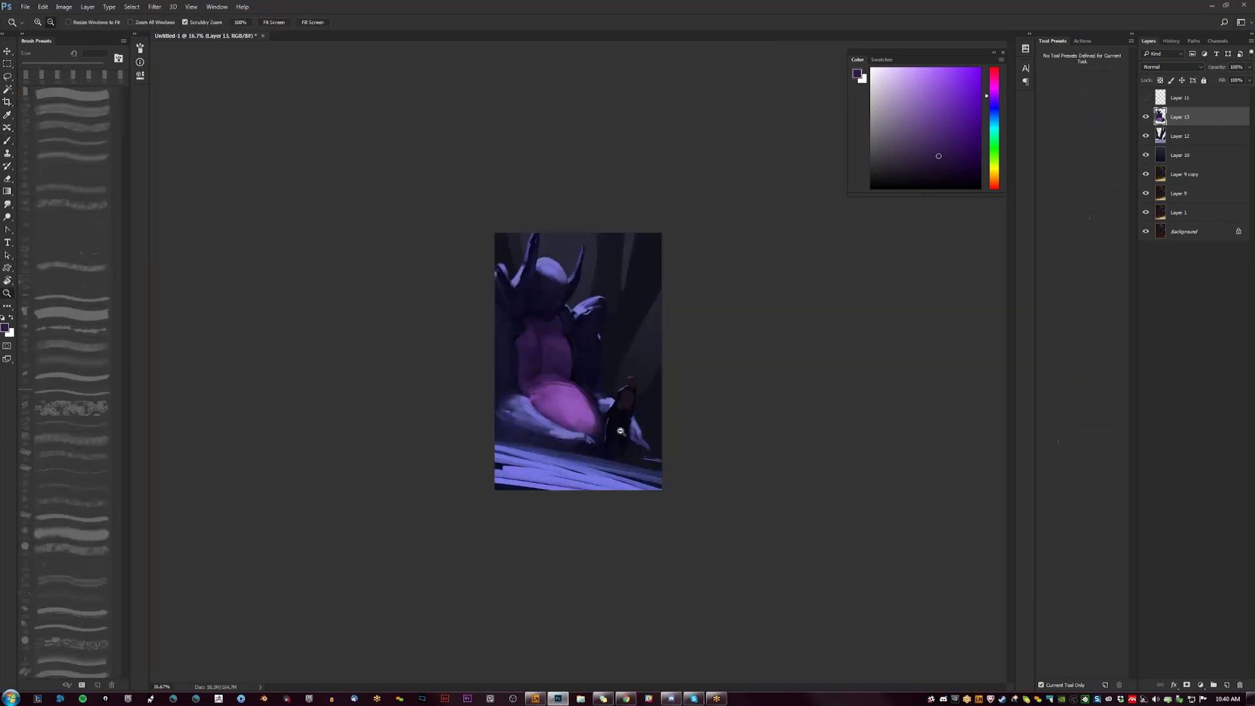
key("ctrl+plus")
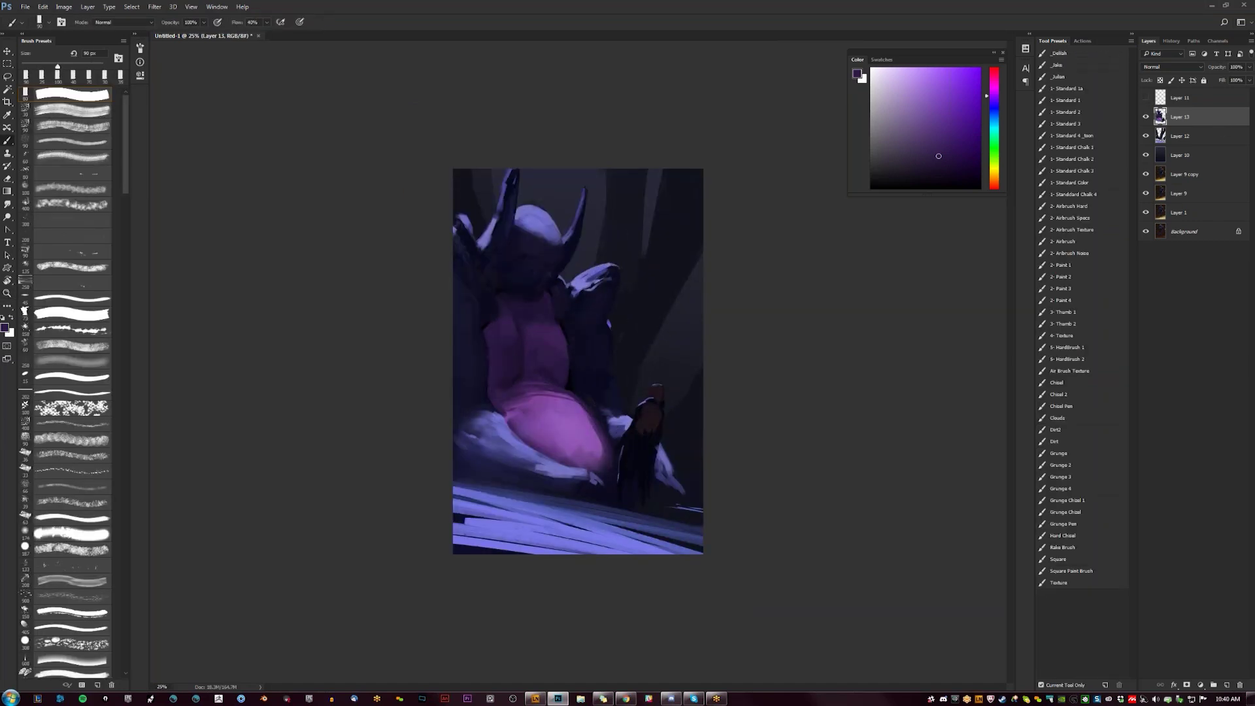
Step: Mix a light blue and soften the ground's bright strokes with the 2- Airbrush preset
left_click(591, 275, "alt")
left_click(903, 86)
left_click(1078, 219)
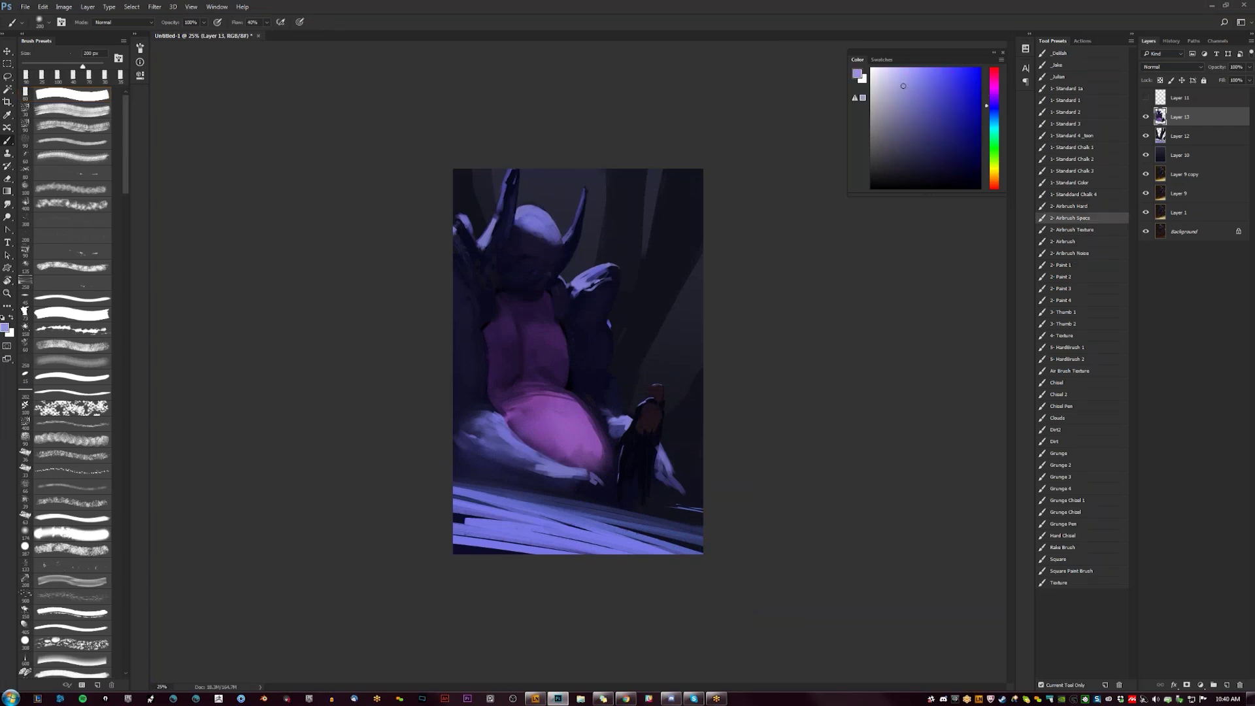
left_click_drag(1002, 103, 1001, 114)
key("bracketright")
key("bracketright")
key("bracketright")
key("bracketright")
key("bracketright")
key("bracketright")
key("bracketright")
key("bracketright")
key("bracketright")
key("bracketright")
key("bracketright")
key("bracketright")
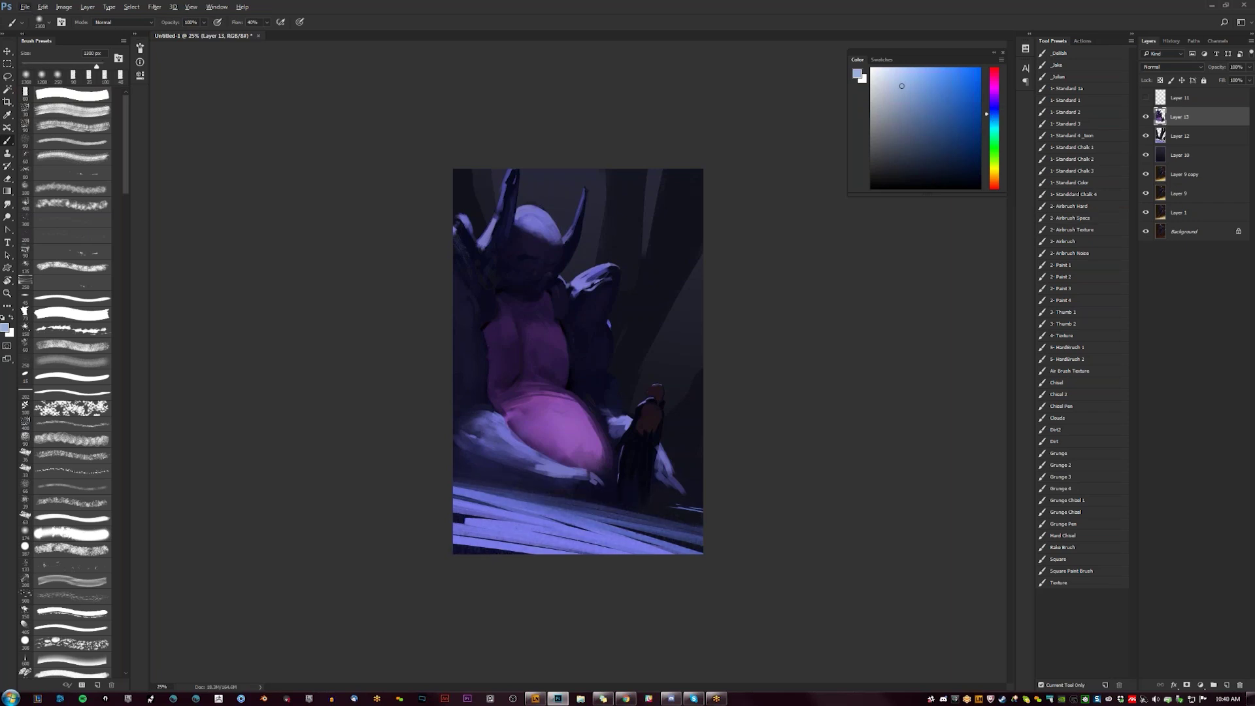
left_click(1065, 241)
mouse_move(621, 555)
left_mouse_down()
mouse_move(476, 517)
mouse_move(573, 527)
mouse_move(478, 515)
mouse_move(502, 482)
mouse_move(556, 475)
mouse_move(544, 478)
left_mouse_up()
Step: Airbrush a light-blue glow along the large figure's lower leg with a 400 px brush
left_click(489, 464, "alt")
left_click(508, 459, "alt")
left_click(489, 470, "alt")
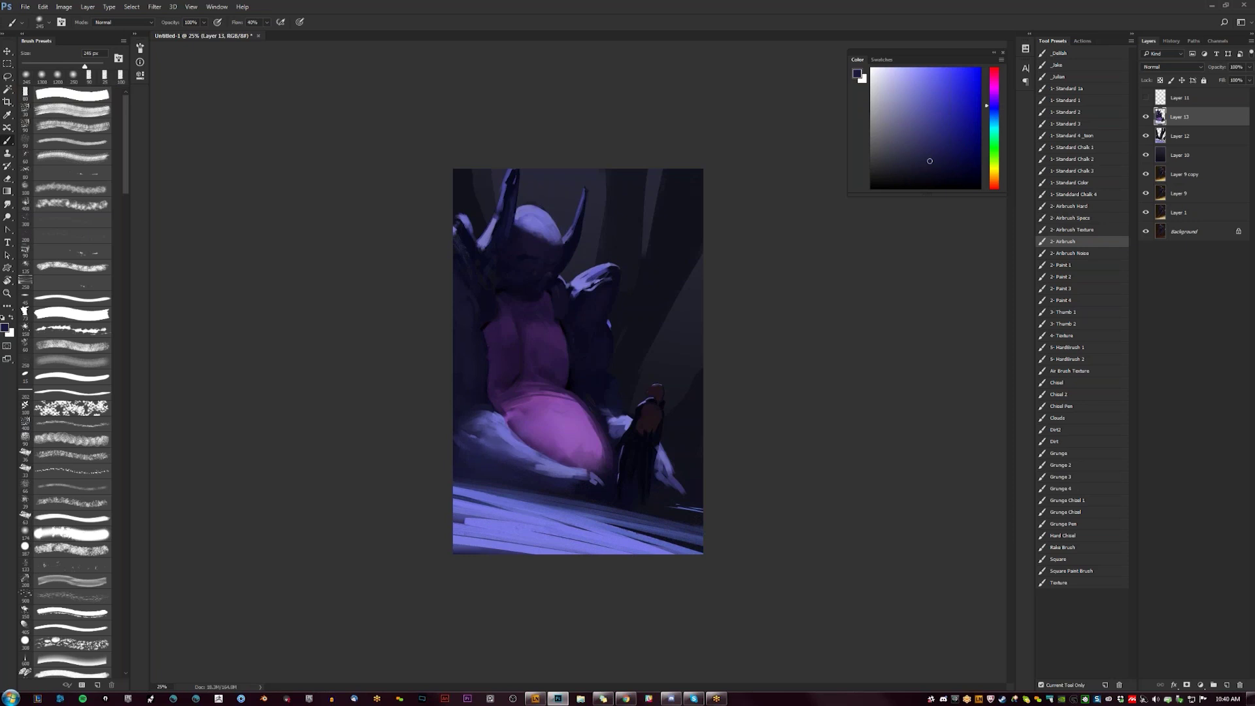
left_click(907, 75)
left_click(987, 111)
key("bracketleft")
key("bracketleft")
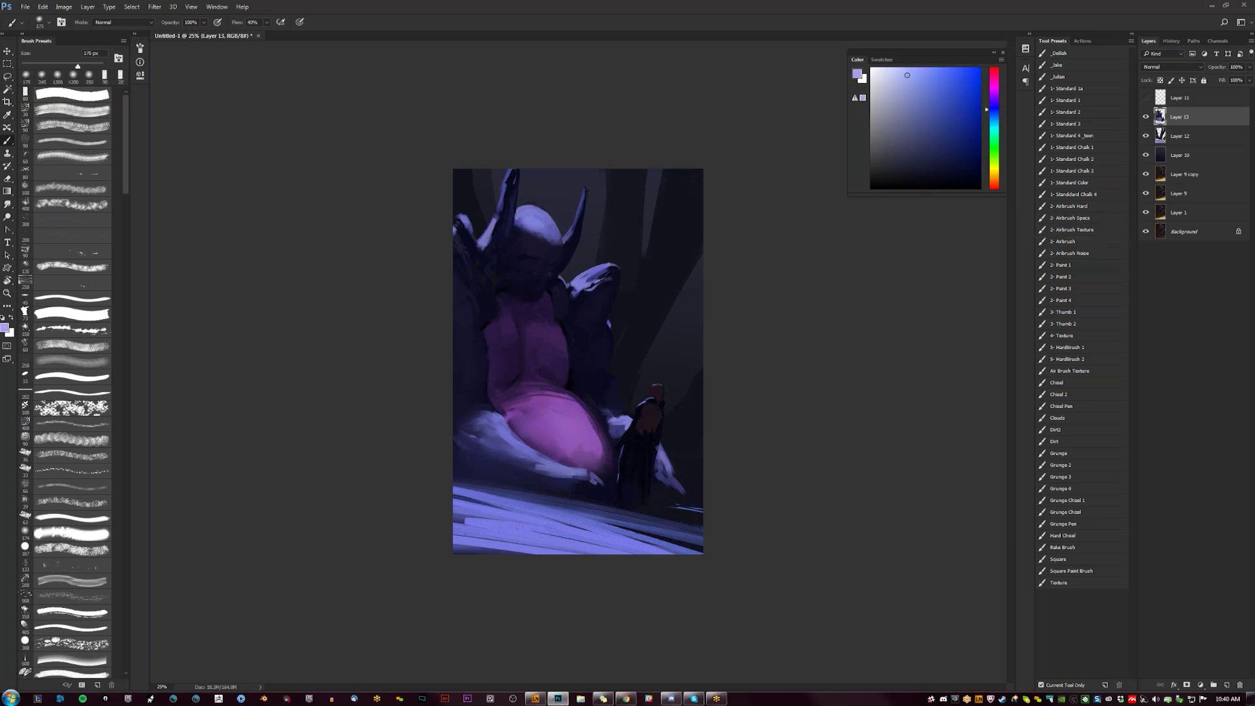
key("bracketright")
key("bracketright")
key("bracketright")
key("bracketright")
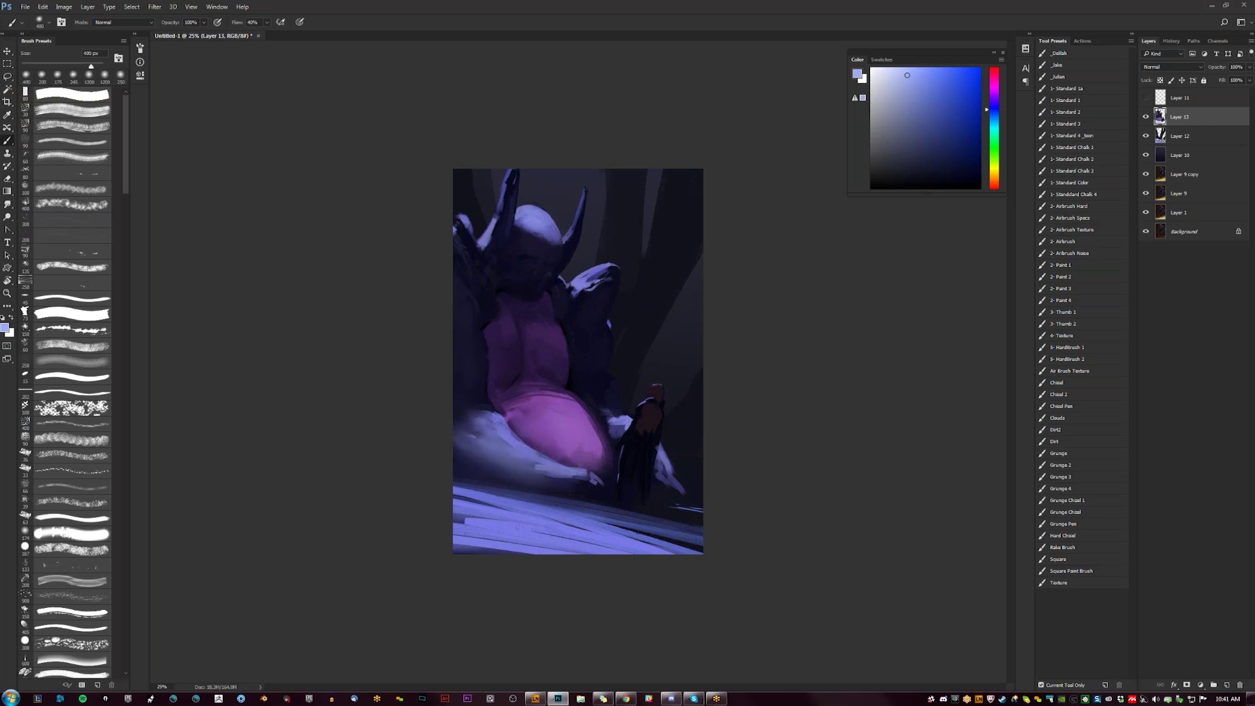
mouse_move(502, 431)
left_mouse_down()
mouse_move(575, 481)
mouse_move(552, 458)
left_mouse_up()
Step: Airbrush sampled purple over the top of the thigh and a muted blue over the dark form beside the torso
left_click(575, 444, "alt")
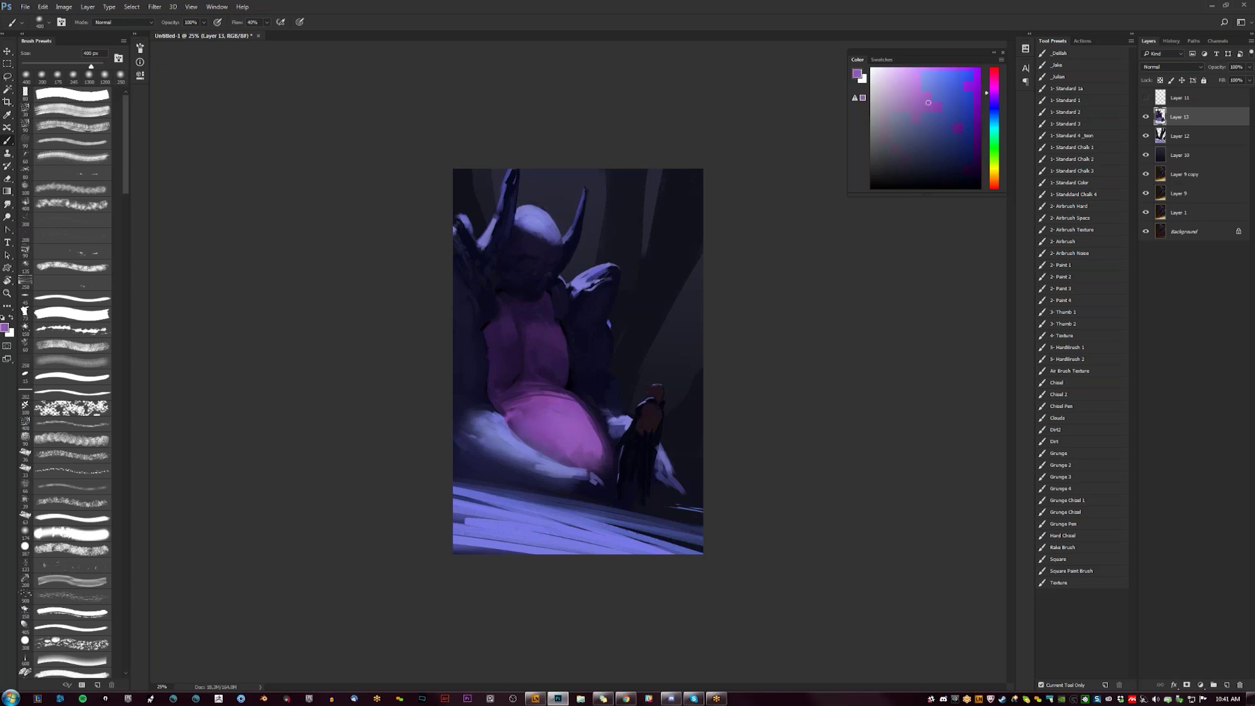
left_click_drag(503, 399, 533, 387)
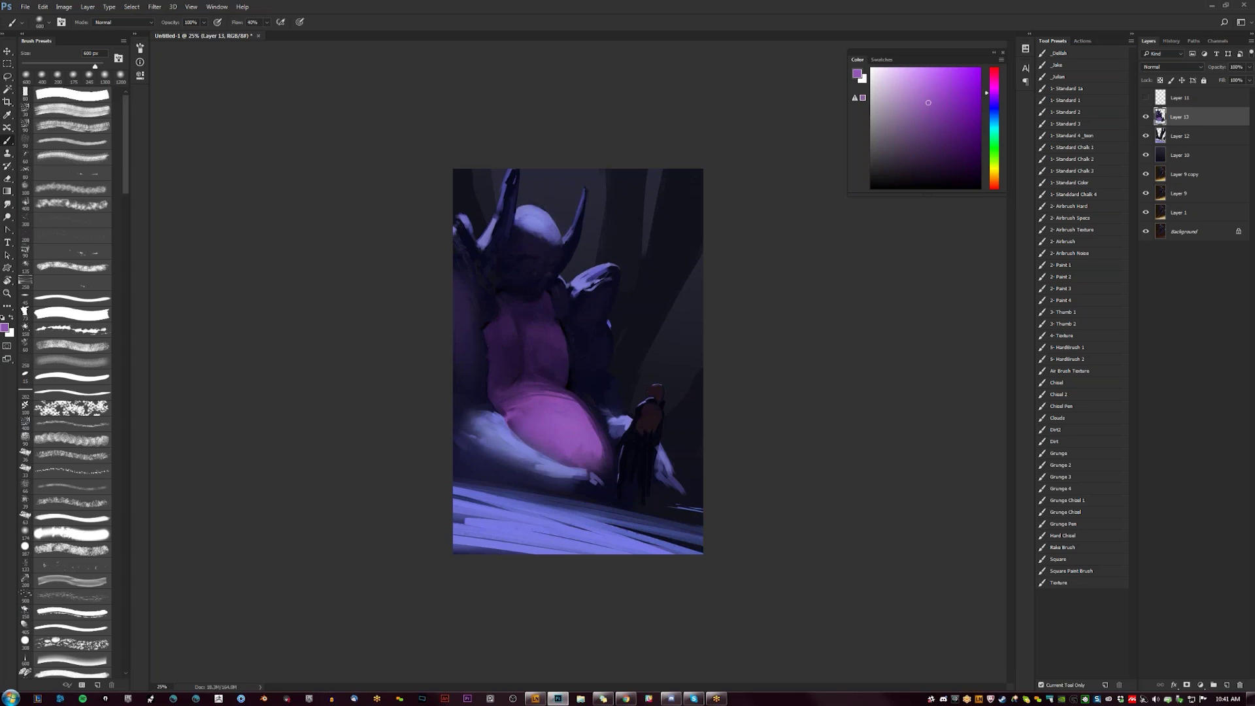
left_click(467, 365, "alt")
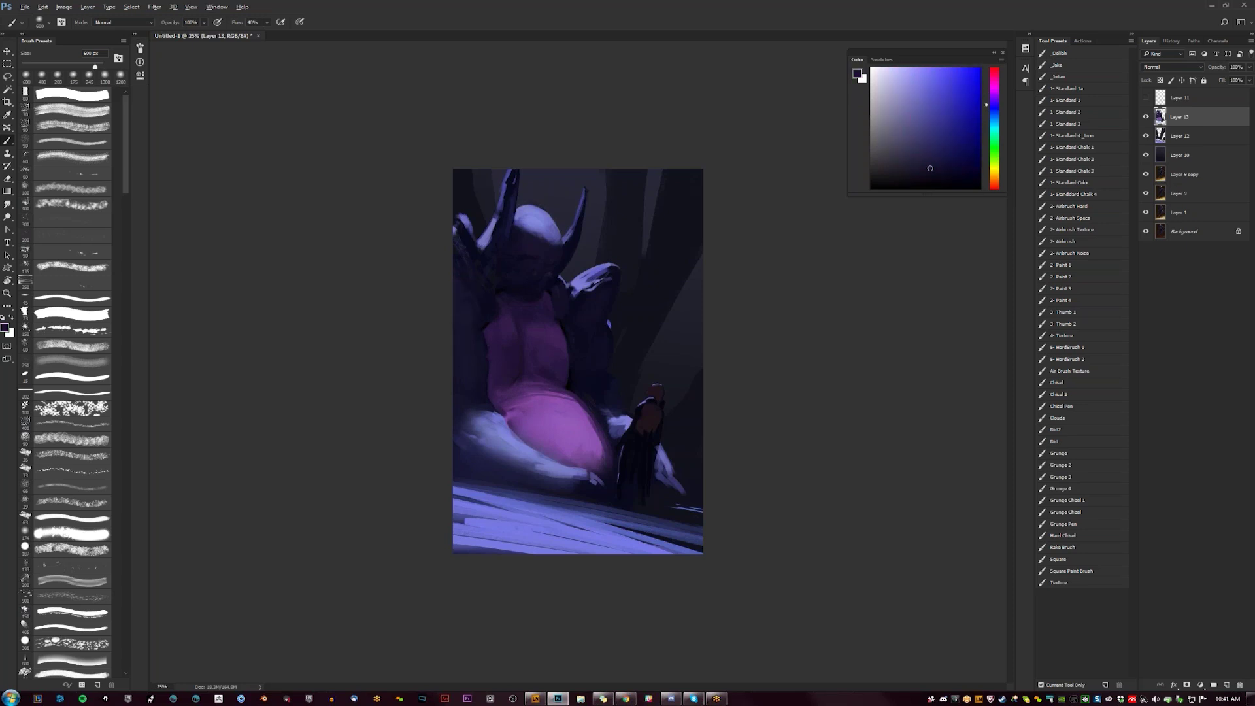
left_click(913, 106)
left_click_drag(914, 106, 921, 164)
key("bracketright")
Step: Define darker contours in the form beside the torso with sampled dark blue and an 80 px brush
key("d")
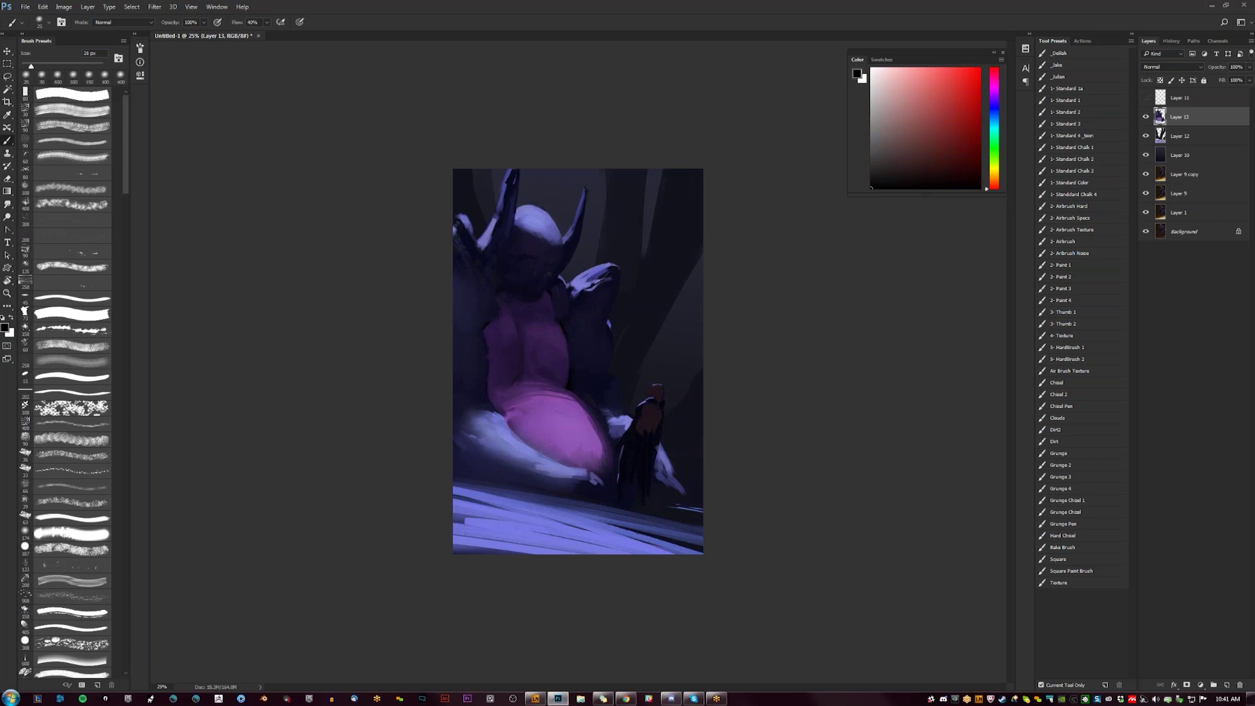
key("bracketright")
key("bracketright")
key("bracketright")
key("bracketright")
key("bracketright")
left_click(468, 320, "alt")
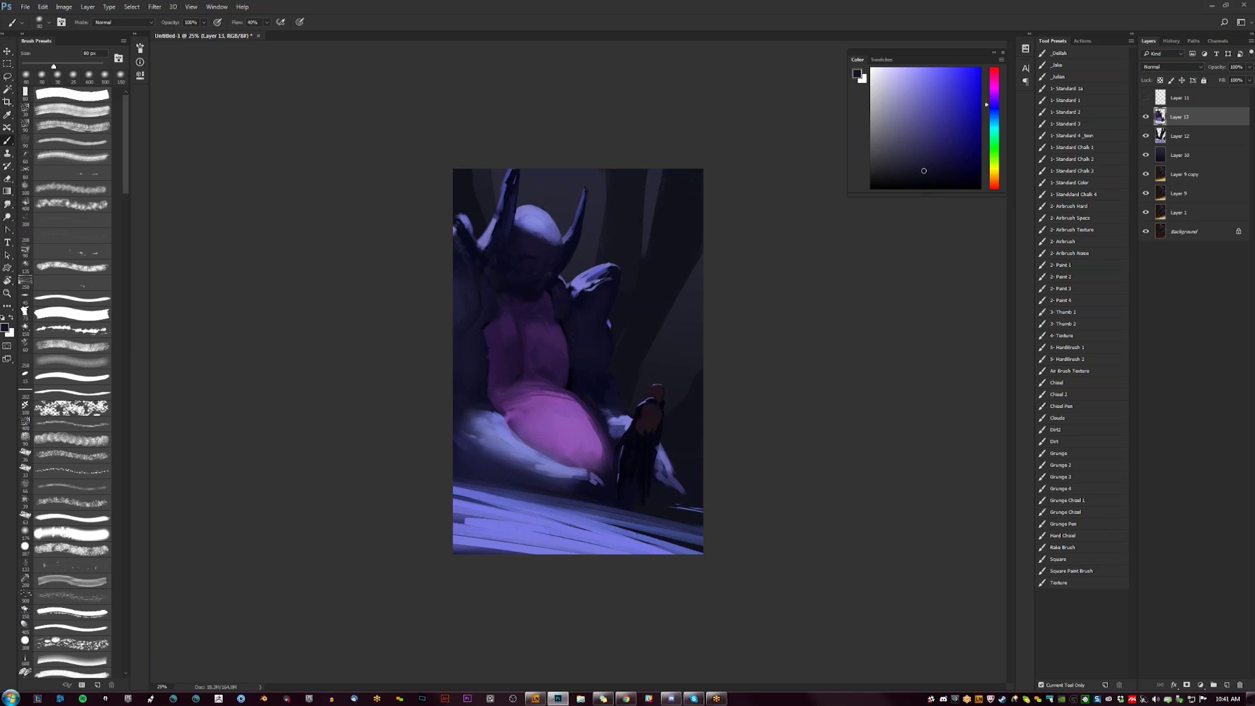
key("d")
Step: Deepen the shadow beside the torso with sampled dark blue at 400 px and mirror the canvas
left_click(486, 388, "alt")
key("bracketright")
key("ctrl+shift+h")
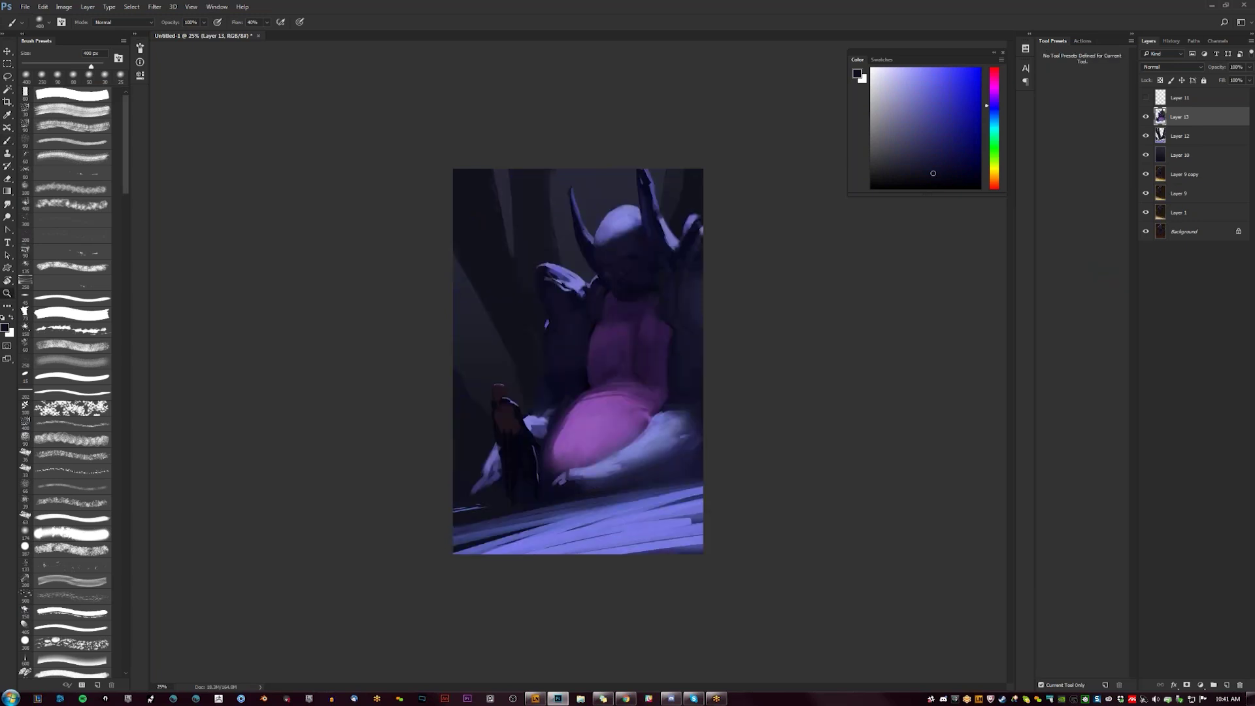
key("ctrl+plus")
key("bracketleft")
Step: Mirror the canvas back and darken the shadows around the large figure's face and neck with near-black blue at 50 px
key("d")
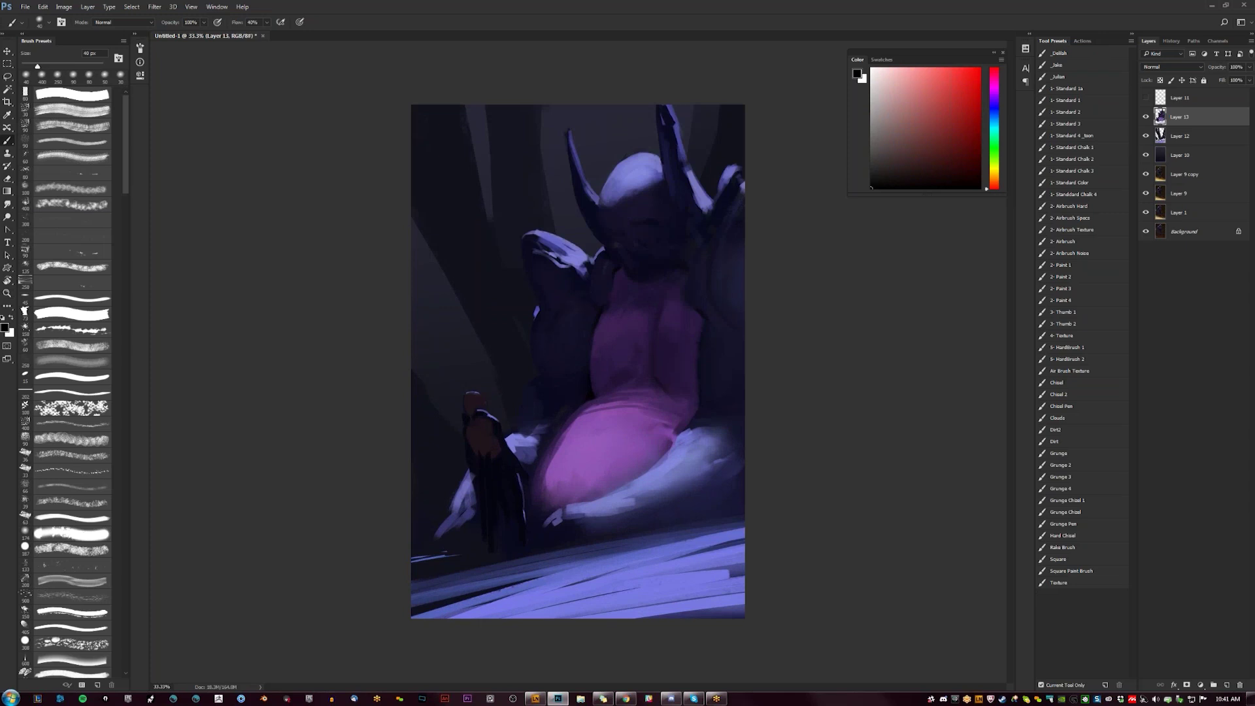
key("ctrl+shift+h")
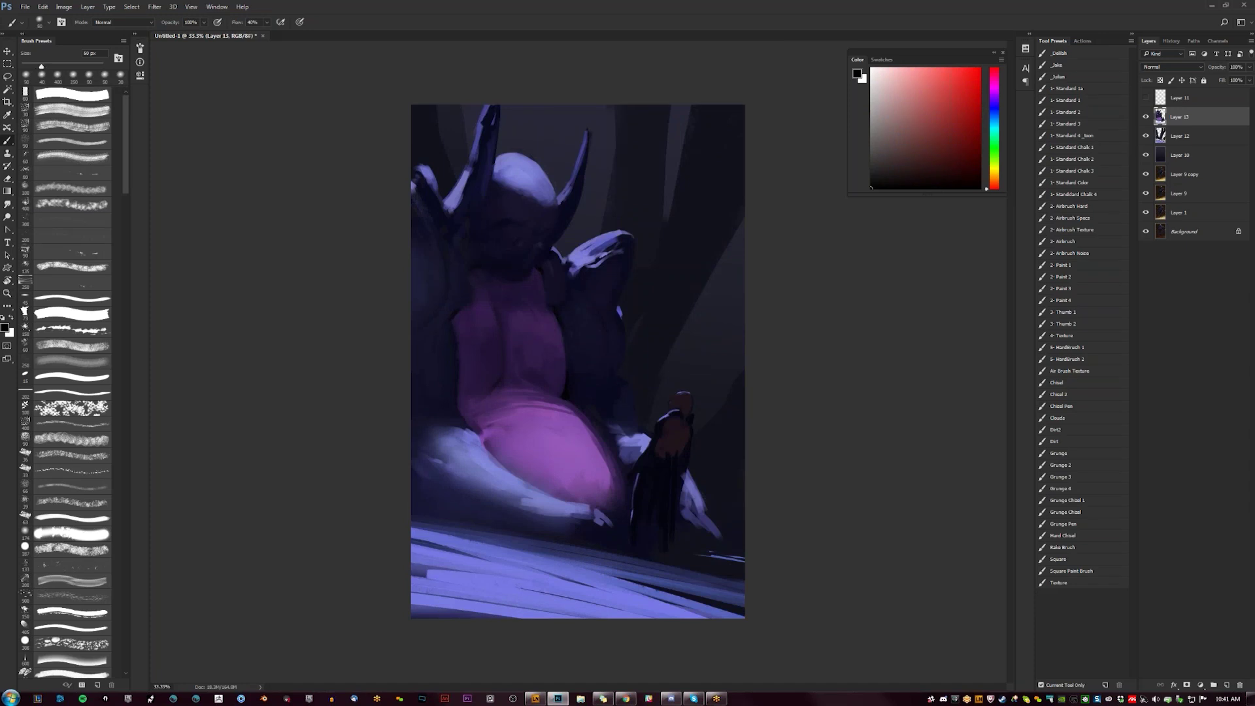
left_click(481, 260, "alt")
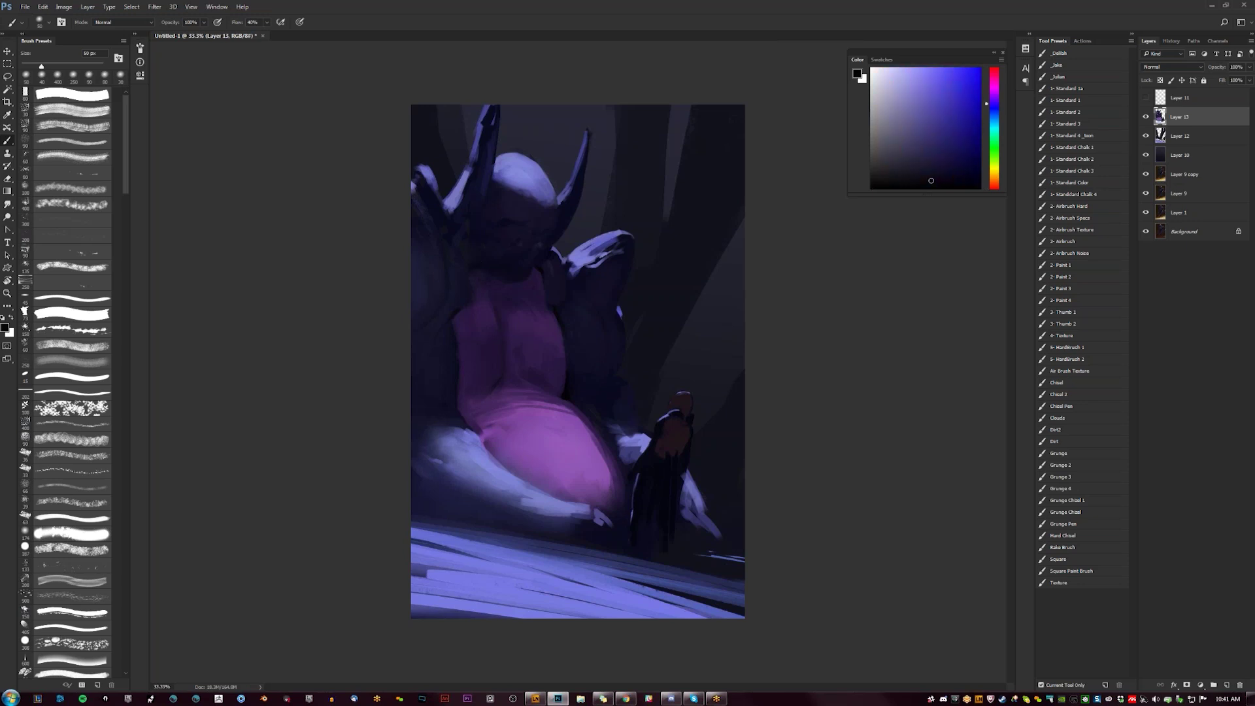
Step: Deepen the shadows around the large figure with sampled dark blues at 175 px, mirroring the canvas and back to check
key("d")
key("bracketright")
key("bracketright")
key("bracketright")
key("bracketright")
key("bracketright")
key("bracketright")
key("bracketright")
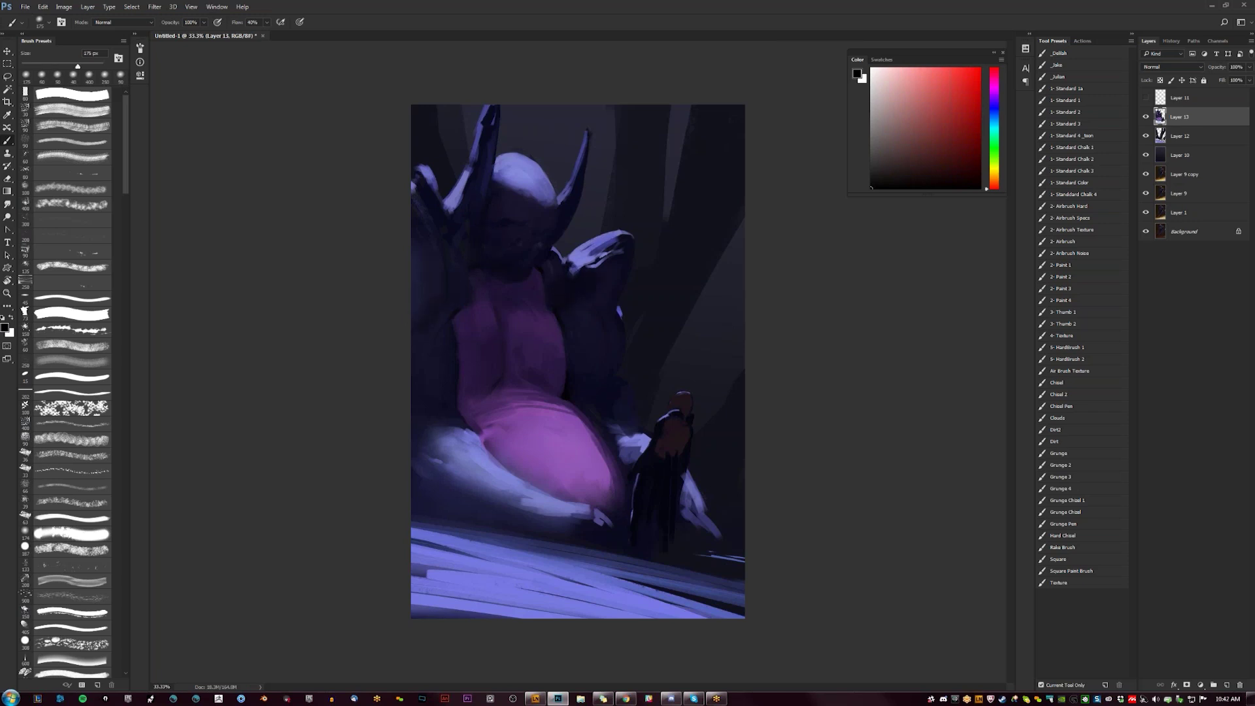
left_click(422, 299, "alt")
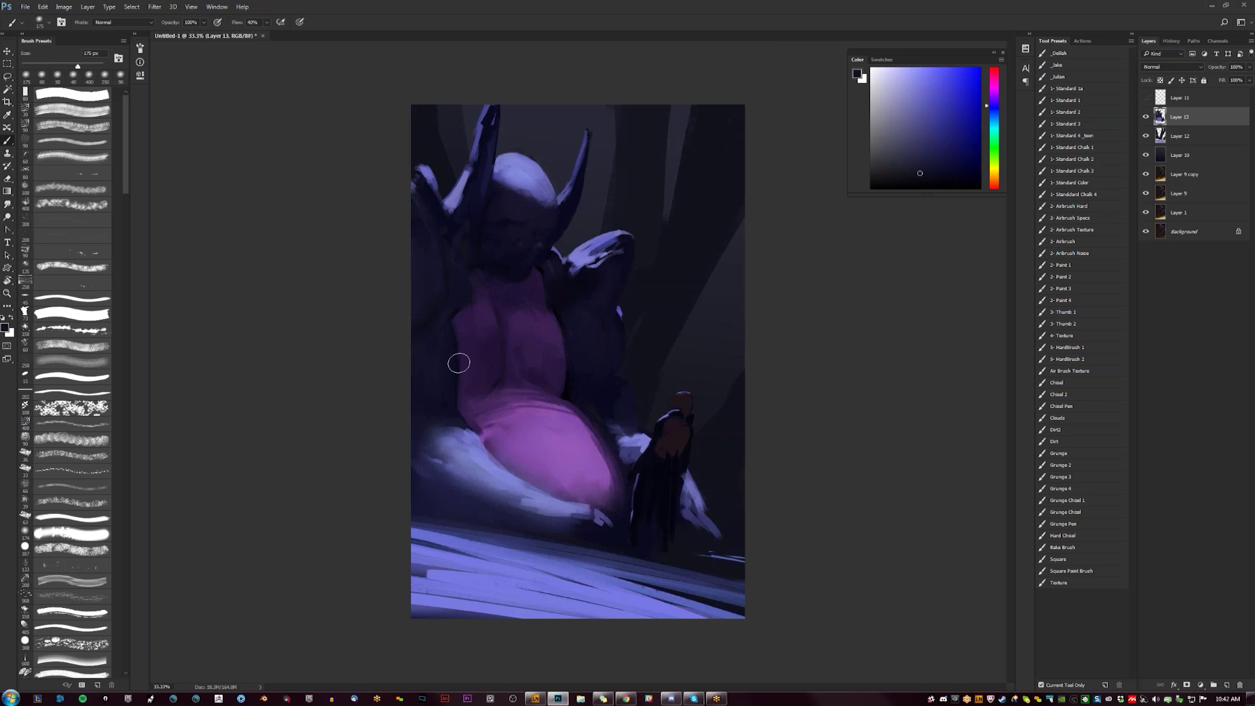
key("ctrl+shift+h")
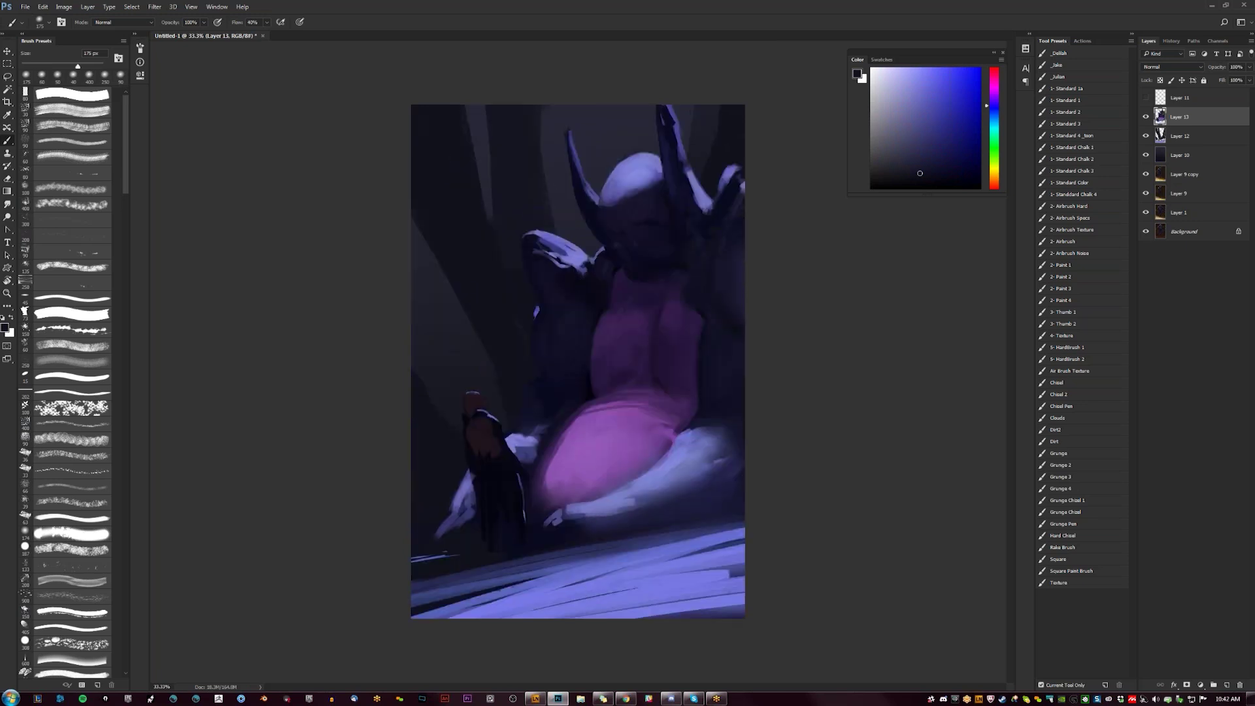
left_click(581, 281, "alt")
key("ctrl+shift+h")
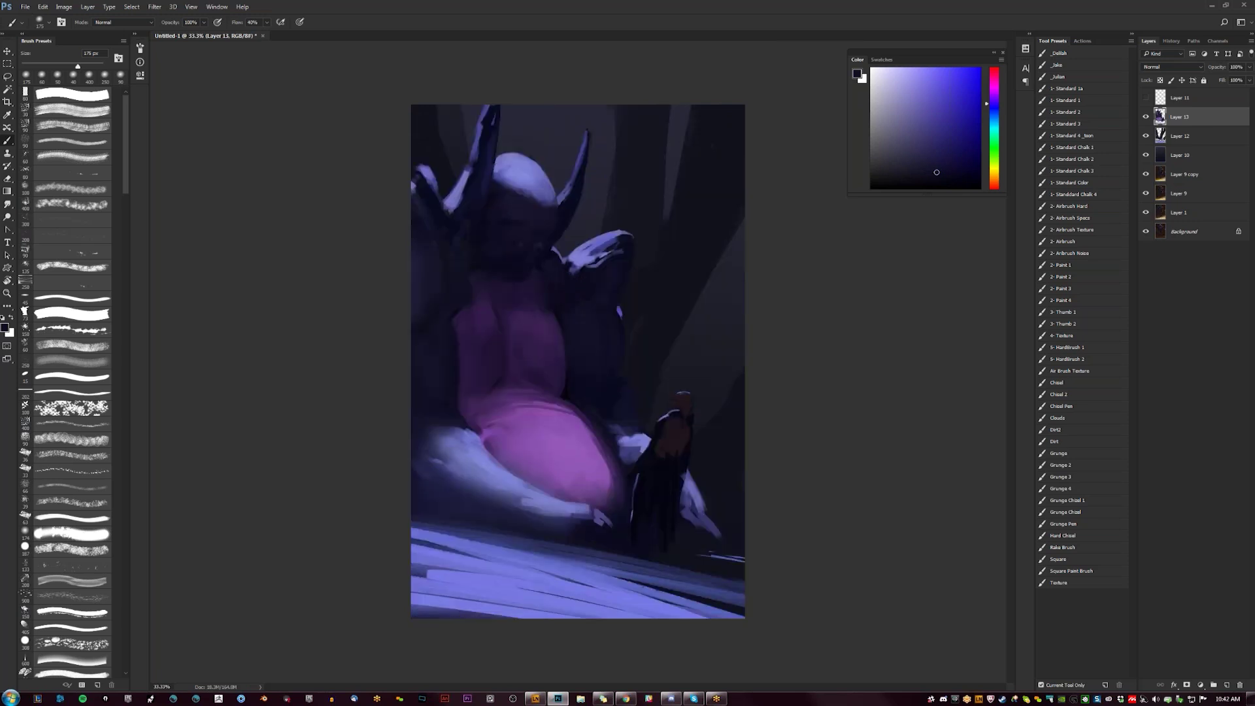
Step: Paint a short stroke of sampled muted blue on the lit form beside the small figure and change the screen mode
left_click(631, 451, "alt")
left_click_drag(628, 452, 637, 468)
key("f")
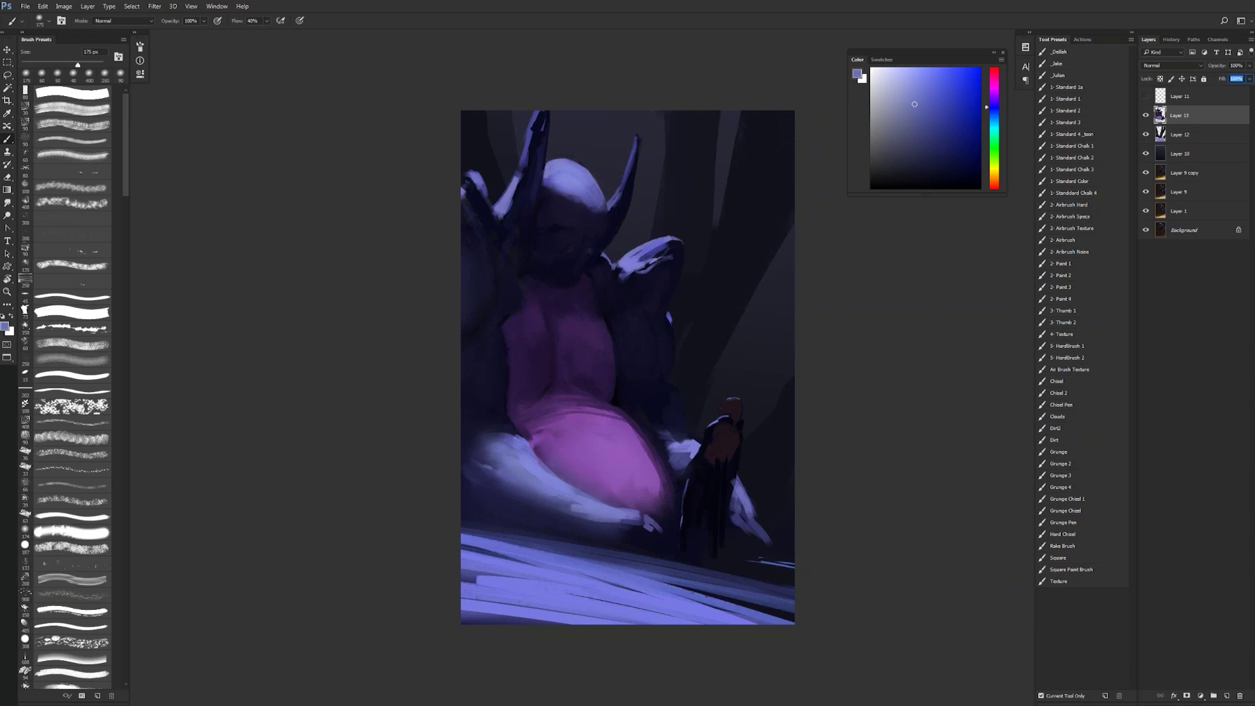
Step: Rework the large figure's head, torso and side form with a textured brush at 250 px, using blues and purple sampled from each area
left_click(98, 126)
key("bracketright")
key("bracketright")
key("bracketright")
key("bracketright")
key("bracketright")
key("bracketright")
key("bracketright")
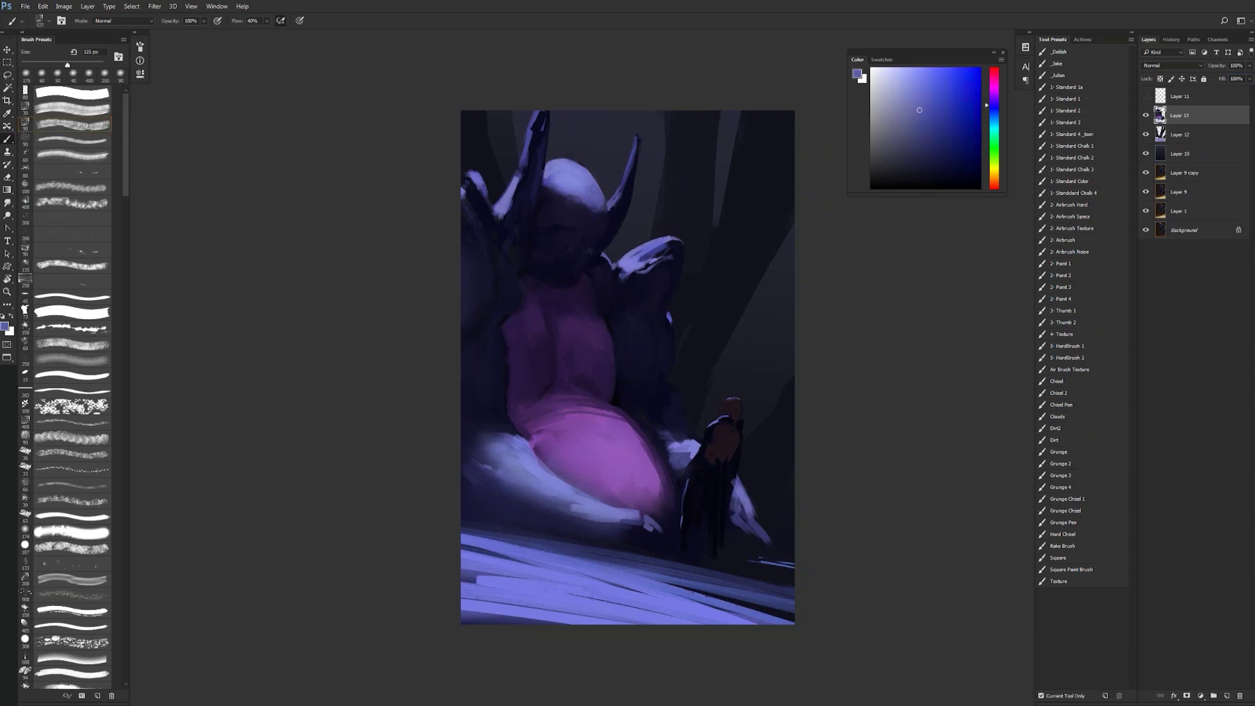
left_click(577, 196, "alt")
left_click(581, 213, "alt")
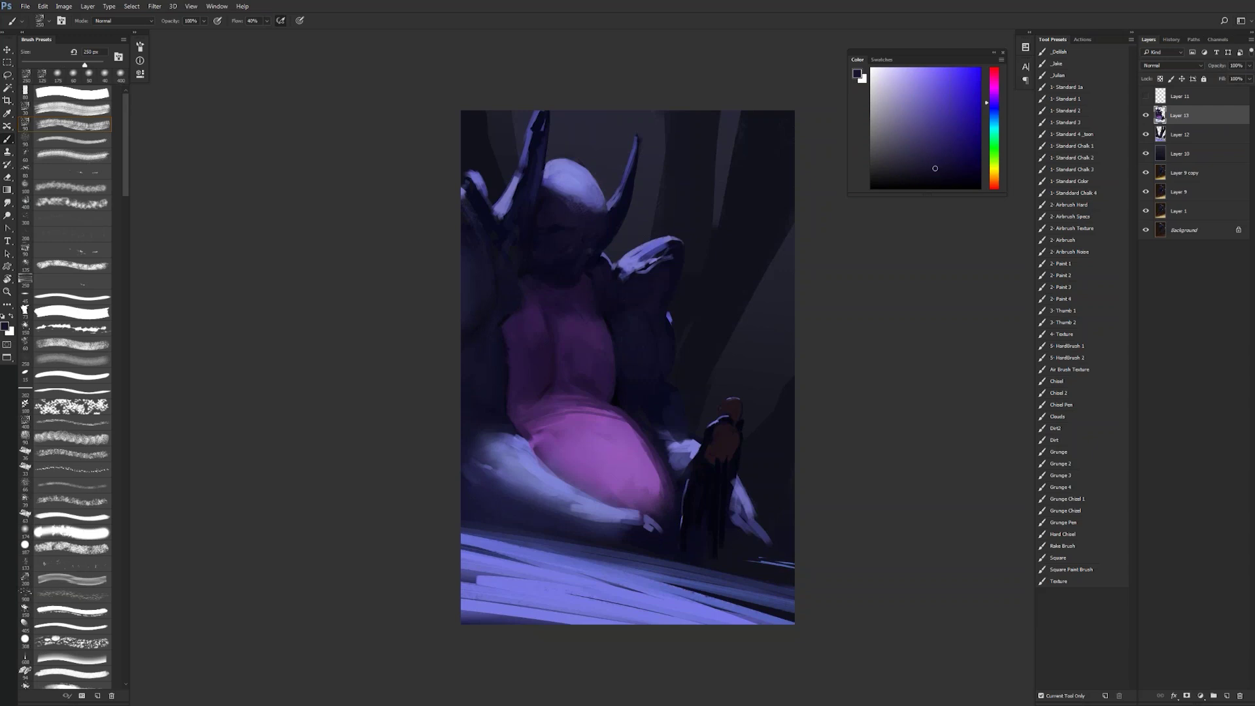
left_click(578, 327, "alt")
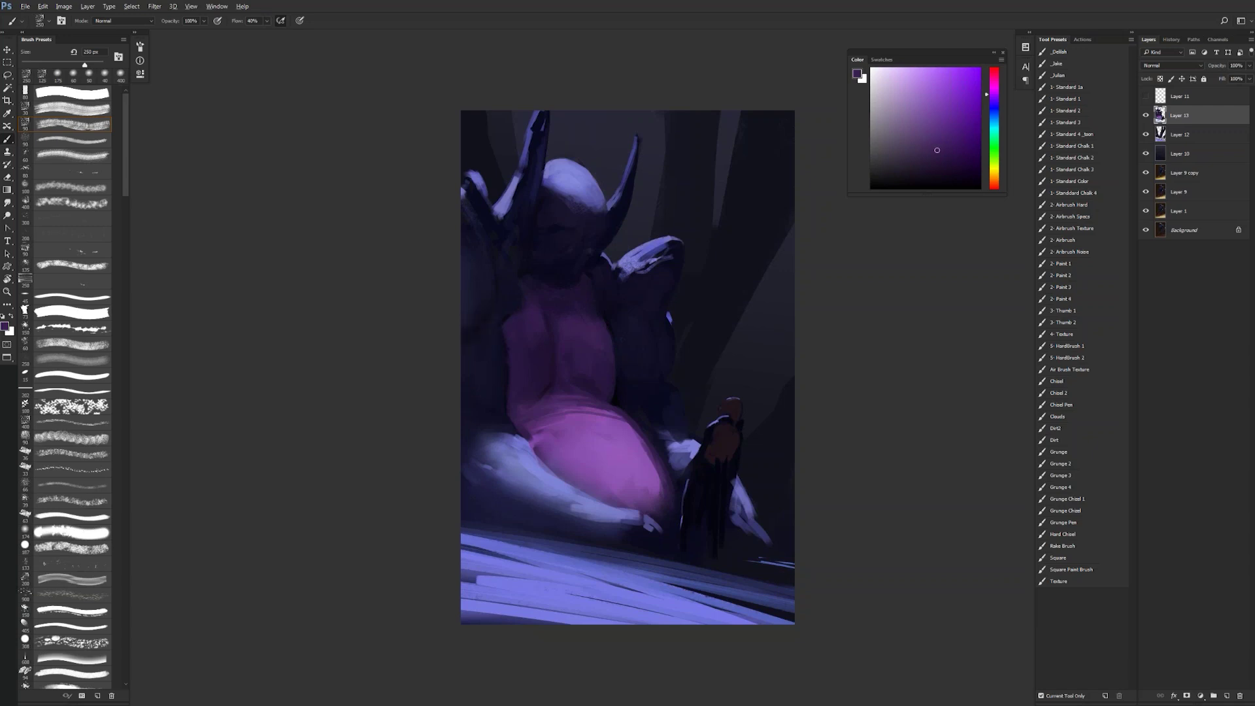
left_click(481, 282, "alt")
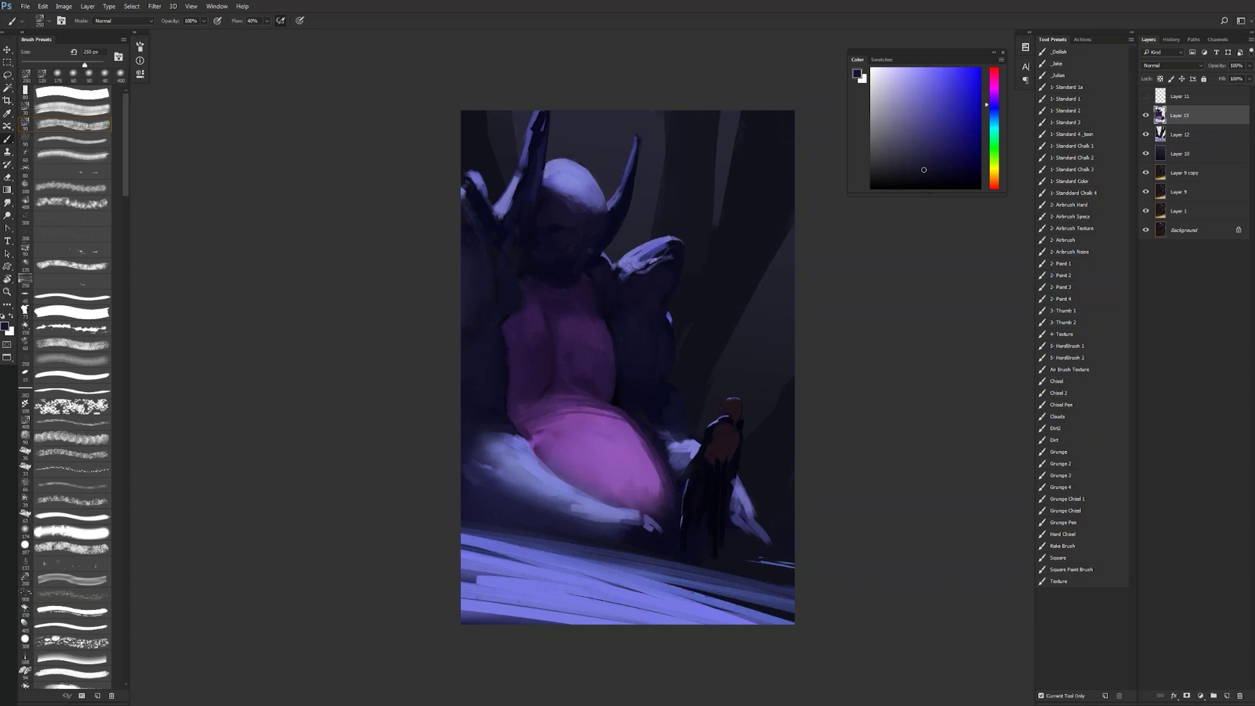
Step: Try a stroke of sampled muted blue along the large figure's lit leg
left_click(490, 466, "alt")
left_click_drag(476, 474, 530, 505)
key("ctrl+z")
Step: Mirror the canvas, darken the horn base and shoulder edge with sampled dark blue at 250 and 125 px, and mirror it back
key("ctrl+shift+h")
key("f")
key("f")
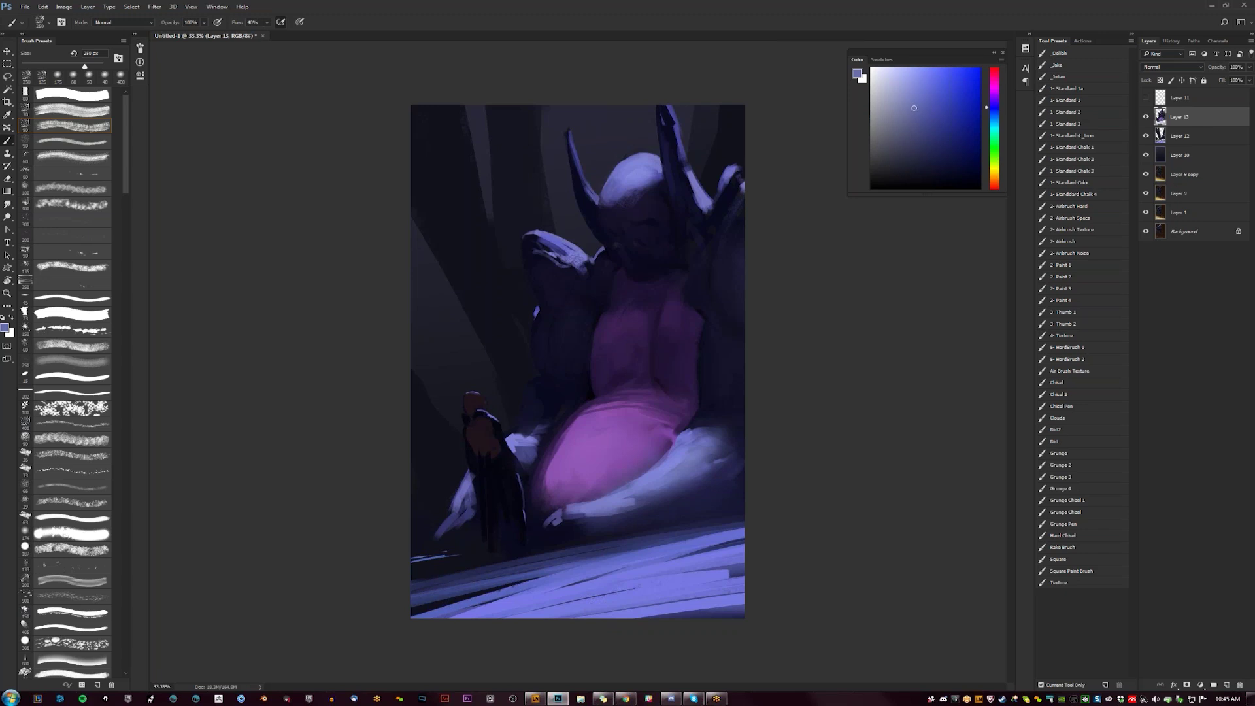
left_click(706, 241, "alt")
left_click(701, 243)
left_click_drag(696, 193, 704, 210)
left_click(584, 256)
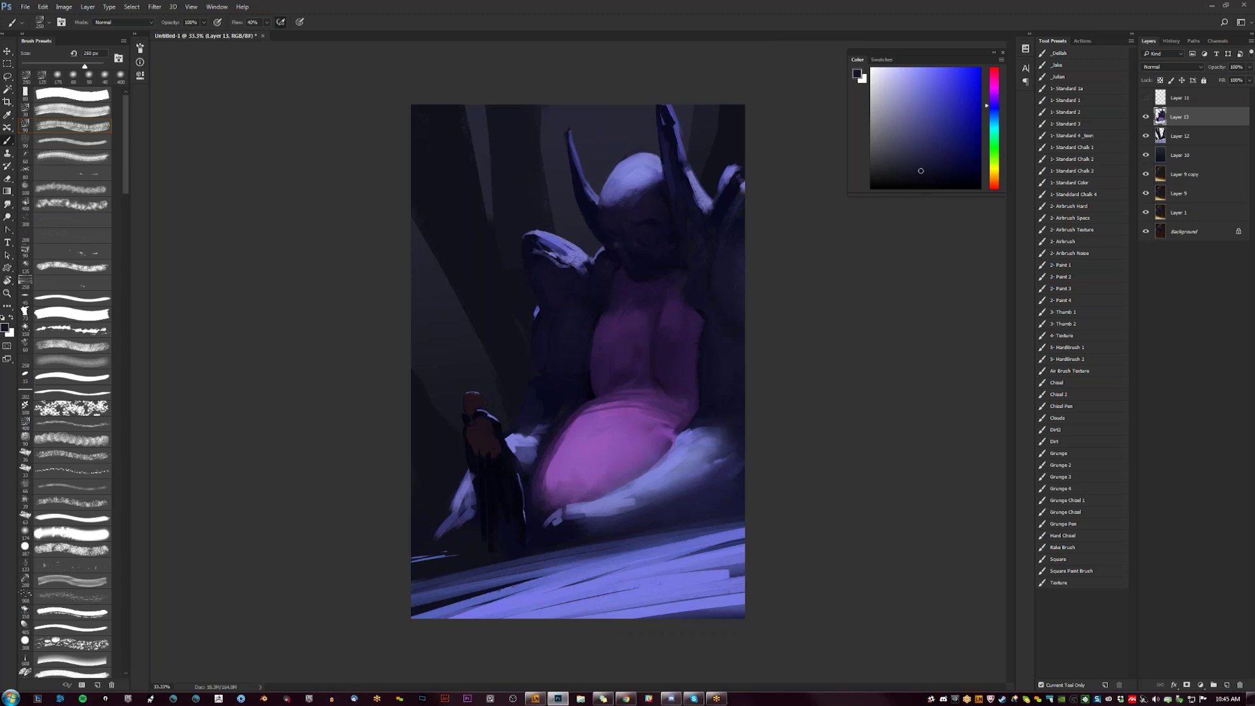
key("bracketleft")
left_click(573, 278, "alt")
left_click(578, 267)
key("ctrl+shift+h")
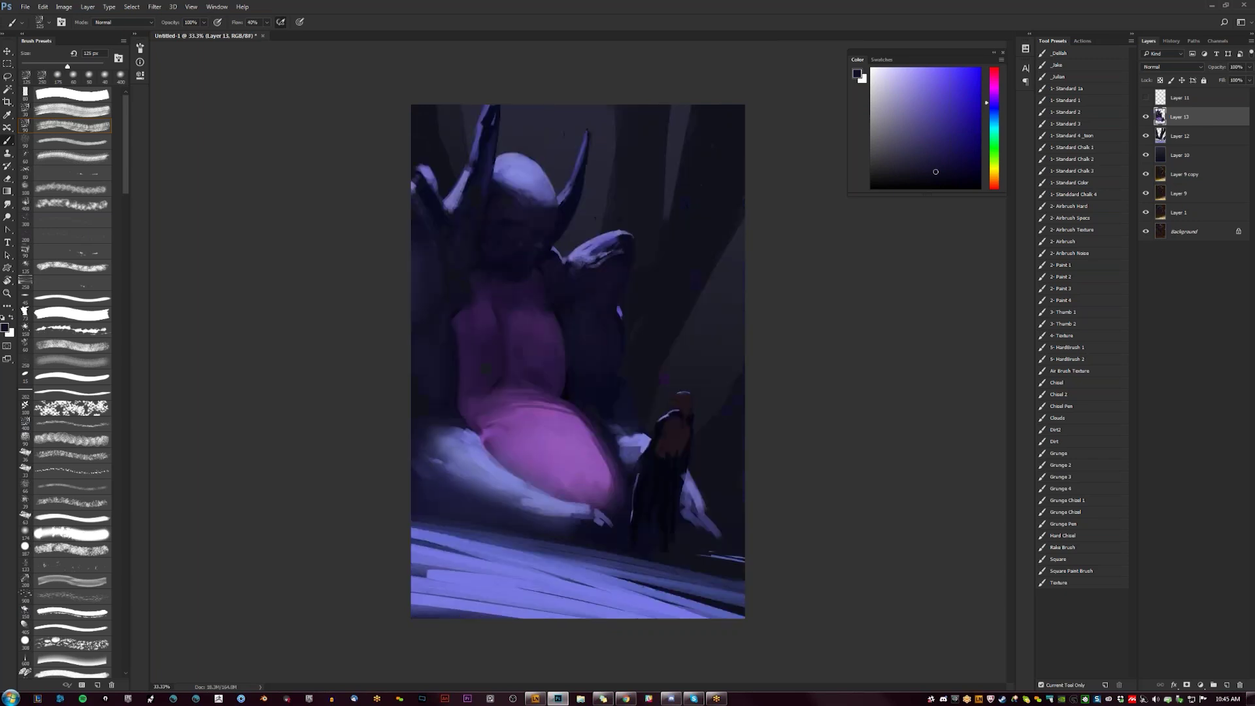
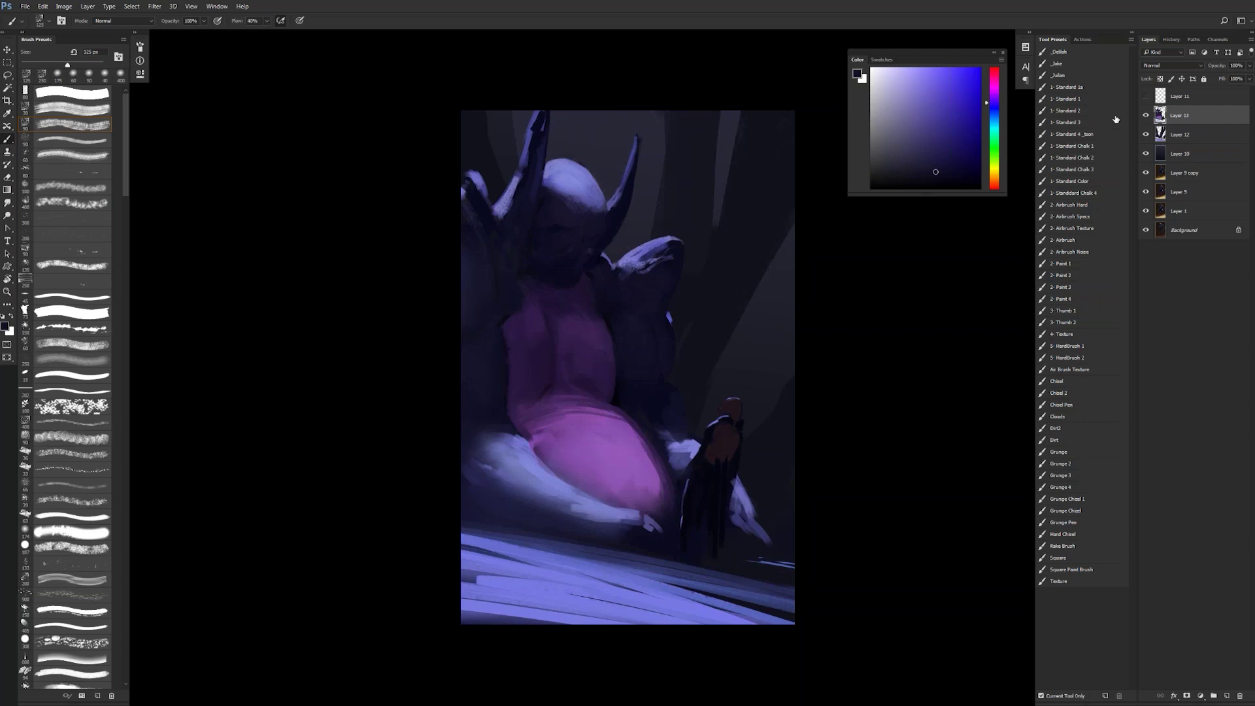
Step: Hide Layers 13, 12 and 10, choose the 2- Airbrush preset and add a new layer above Layer 9 copy
left_click_drag(1145, 115, 1146, 154)
left_click(1146, 154)
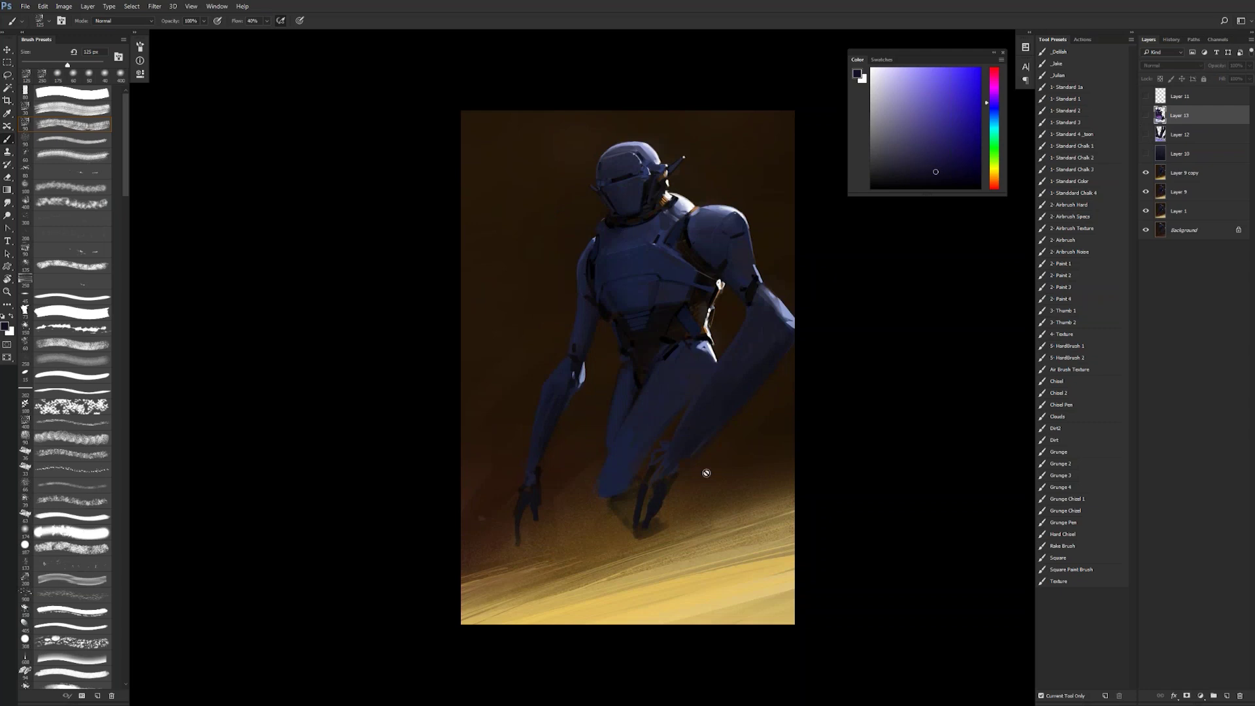
left_click(1082, 241)
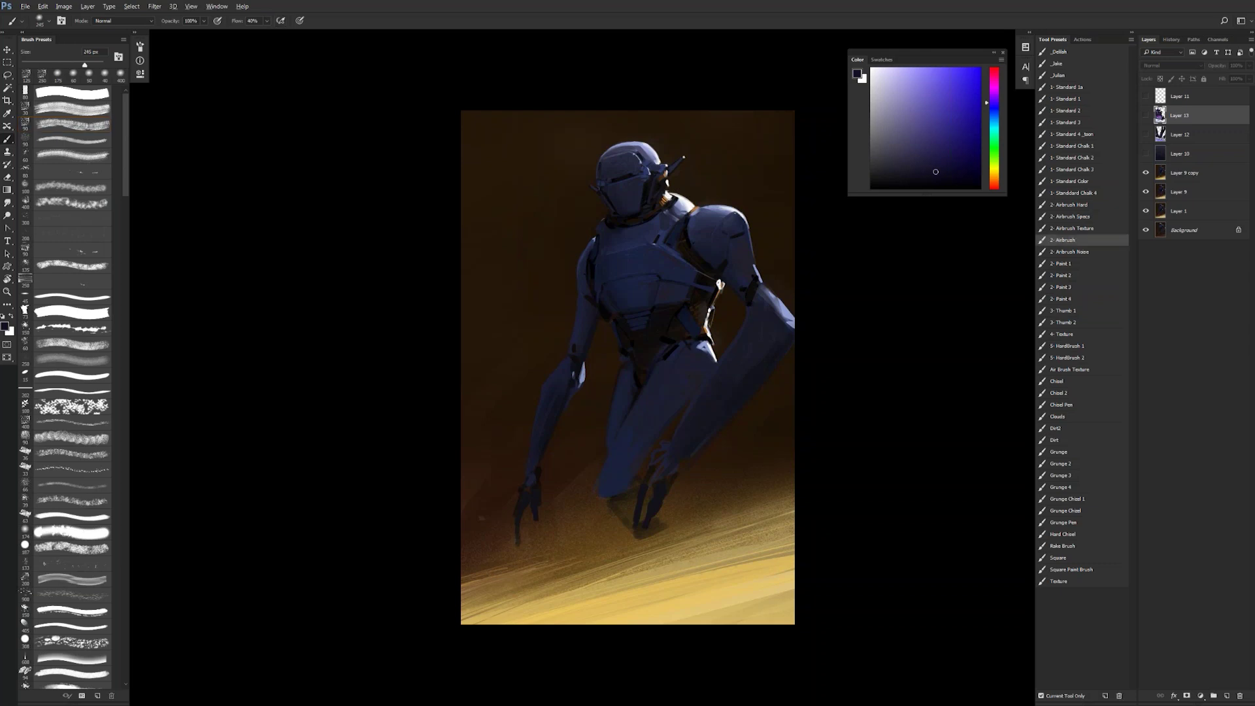
left_click(722, 473, "alt")
left_click(1199, 175)
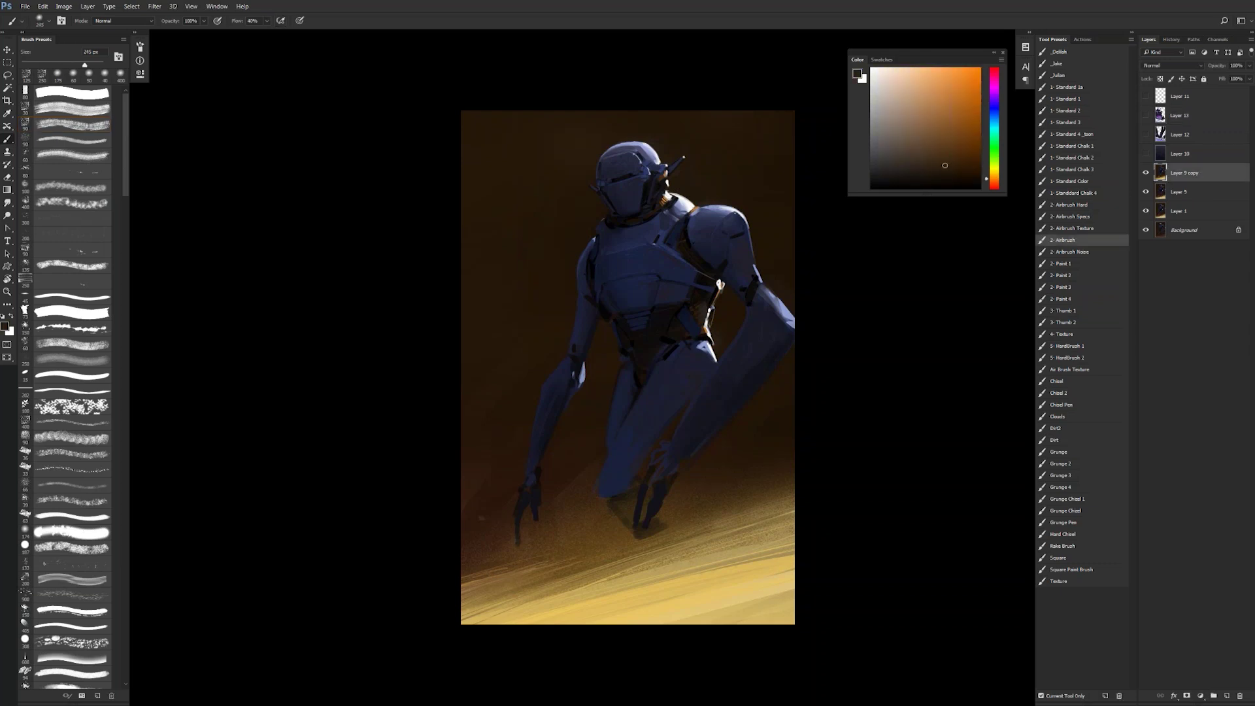
key("ctrl+alt+shift+n")
Step: Airbrush a haze of sampled brown and ochre over the robot's legs and hands at 1200 px, undoing the heaviest strokes
left_click(695, 466, "alt")
key("]")
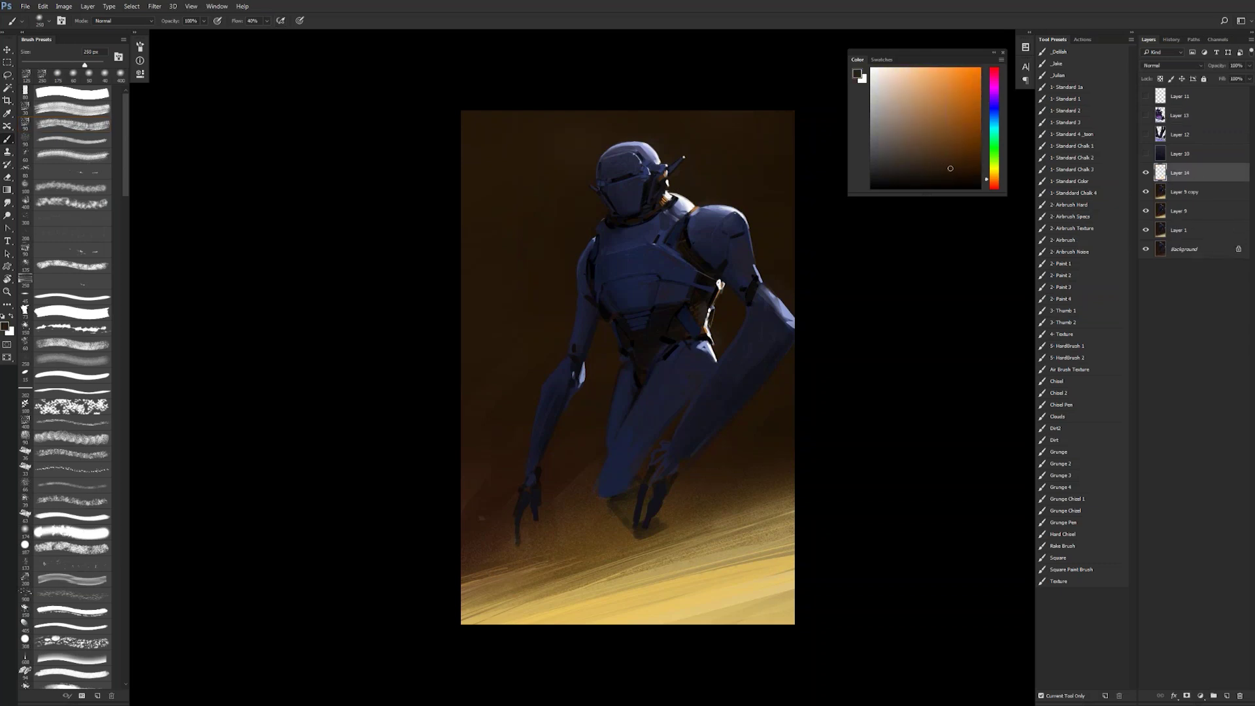
key("]")
key("]")
key("]")
key("]")
key("]")
key("]")
key("]")
key("]")
key("]")
key("]")
left_click_drag(621, 490, 523, 516)
left_click(555, 490, "alt")
left_click(732, 526, "alt")
left_click_drag(738, 484, 660, 503)
left_click_drag(588, 490, 752, 418)
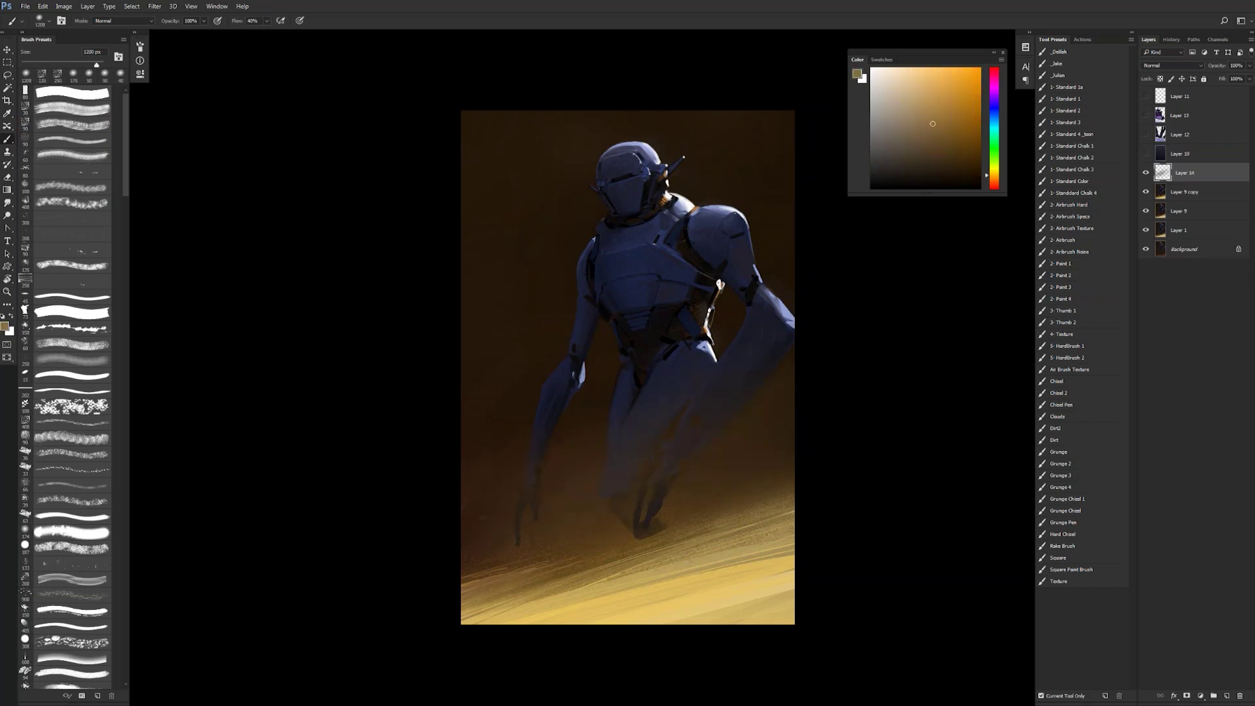
key("ctrl+z")
key("ctrl+z")
key("ctrl+z")
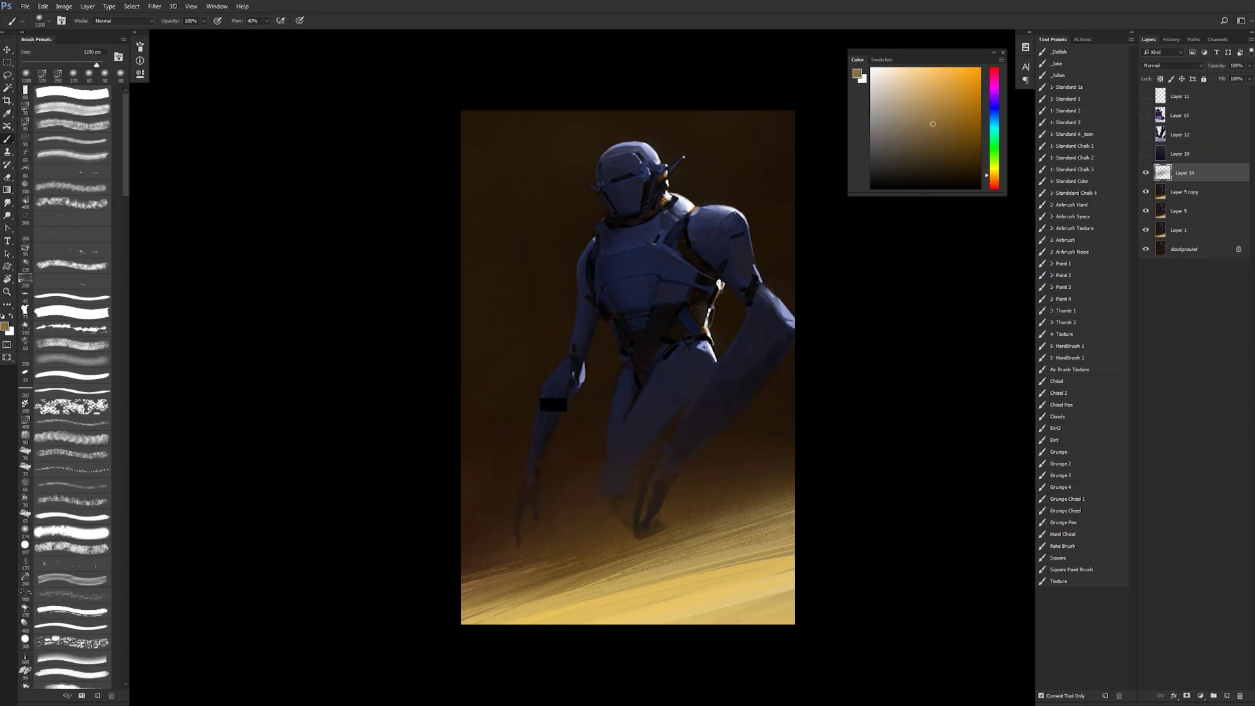
Step: Touch up the robot's hand with sampled dark brown at 20 px, mirroring the canvas and back to check
key("bracketleft")
key("bracketright")
left_click(532, 501, "alt")
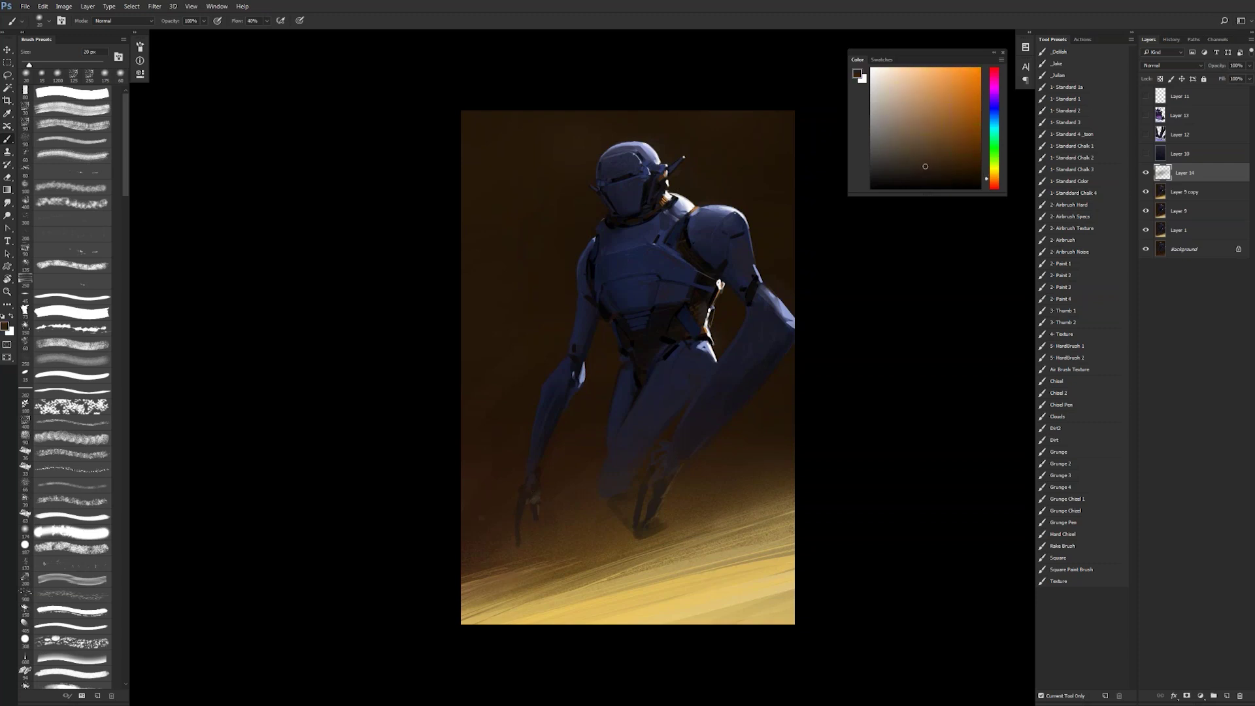
key("ctrl+shift+h")
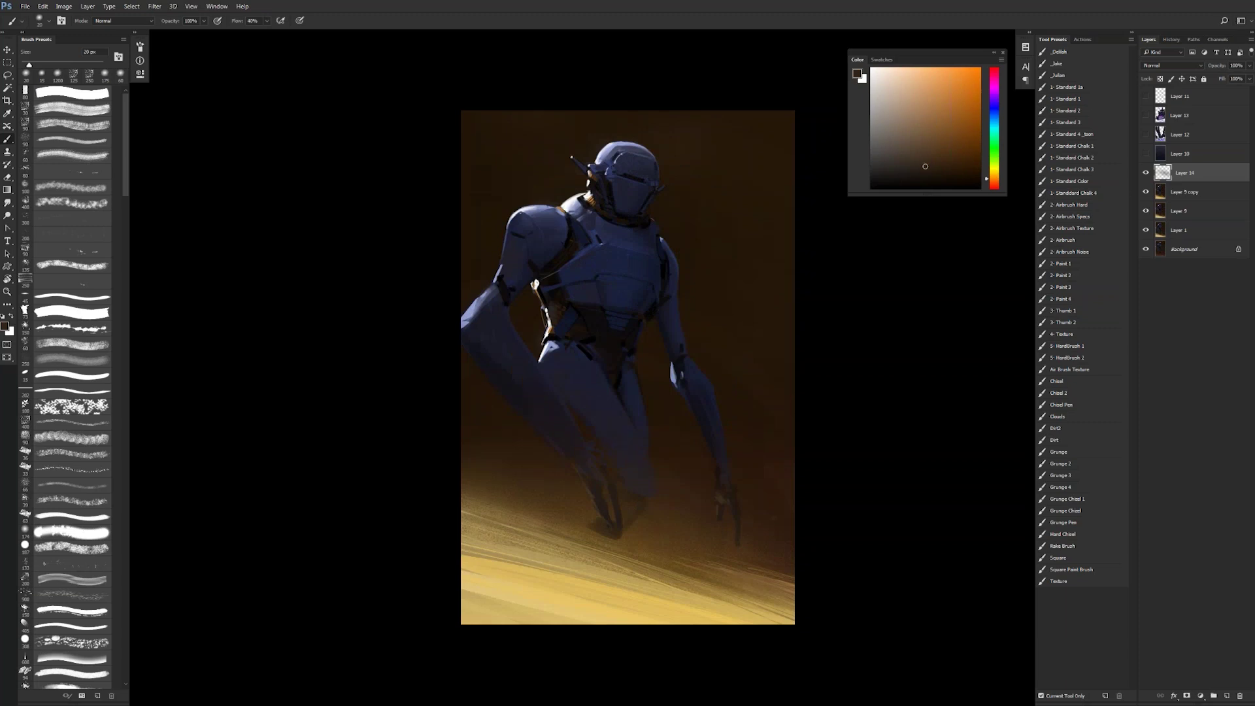
key("h")
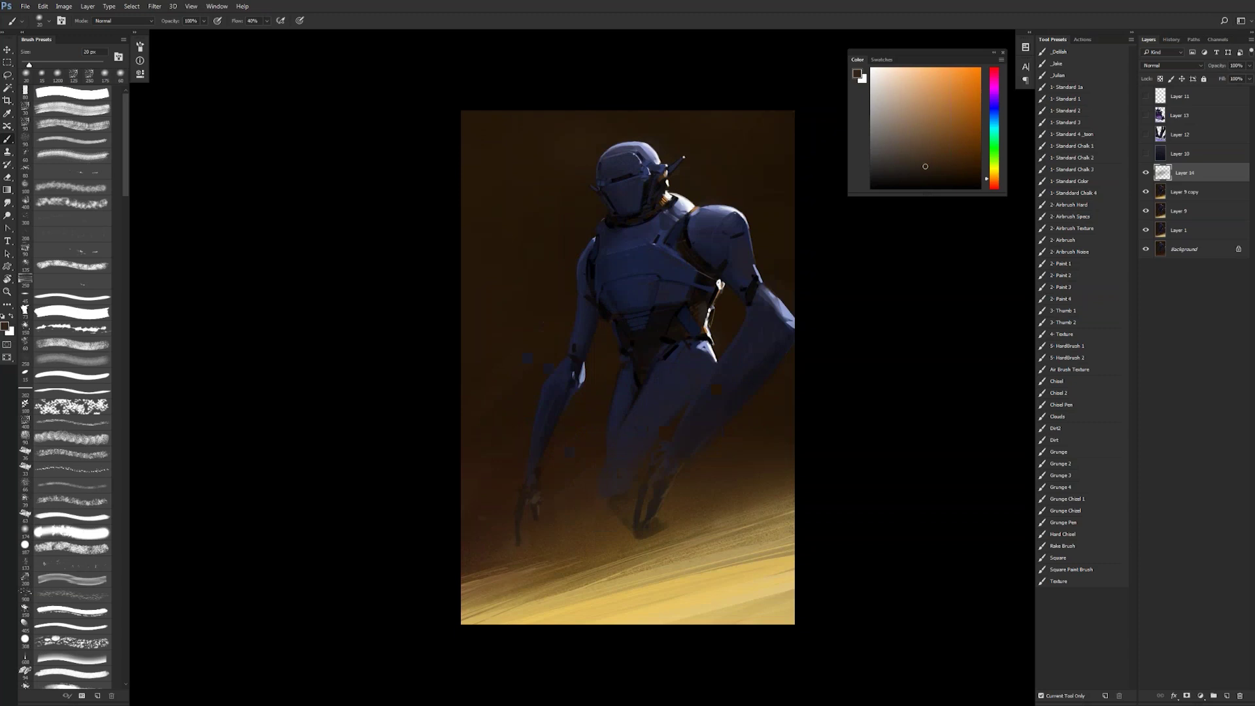
Step: Restore the default black and dab it between the robot's neck and shoulder, mirroring the canvas and back to check
key("d")
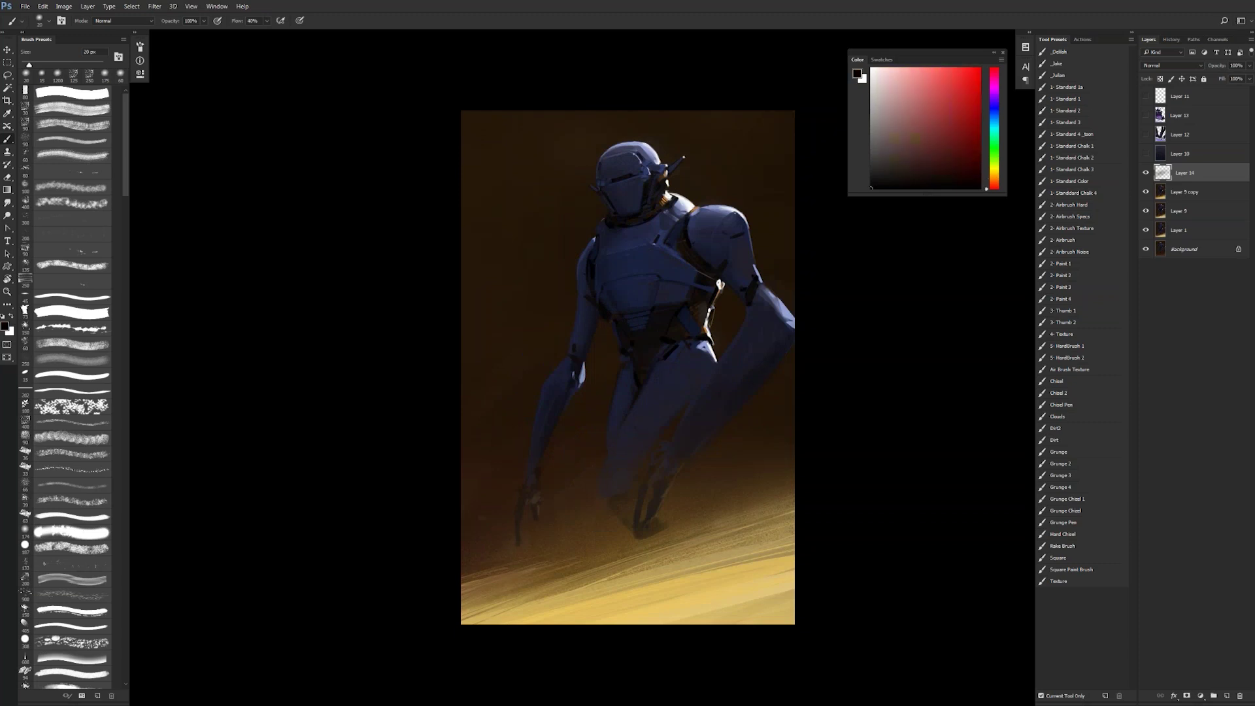
left_click(679, 216)
key("h")
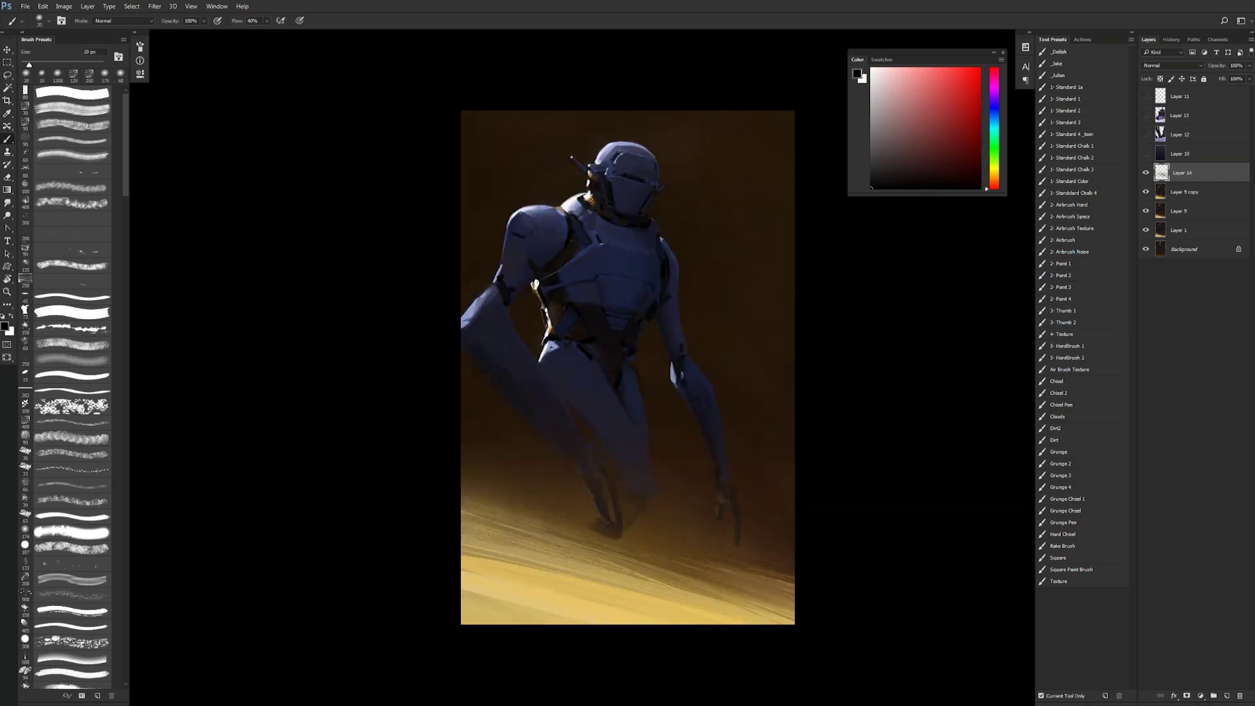
key("h")
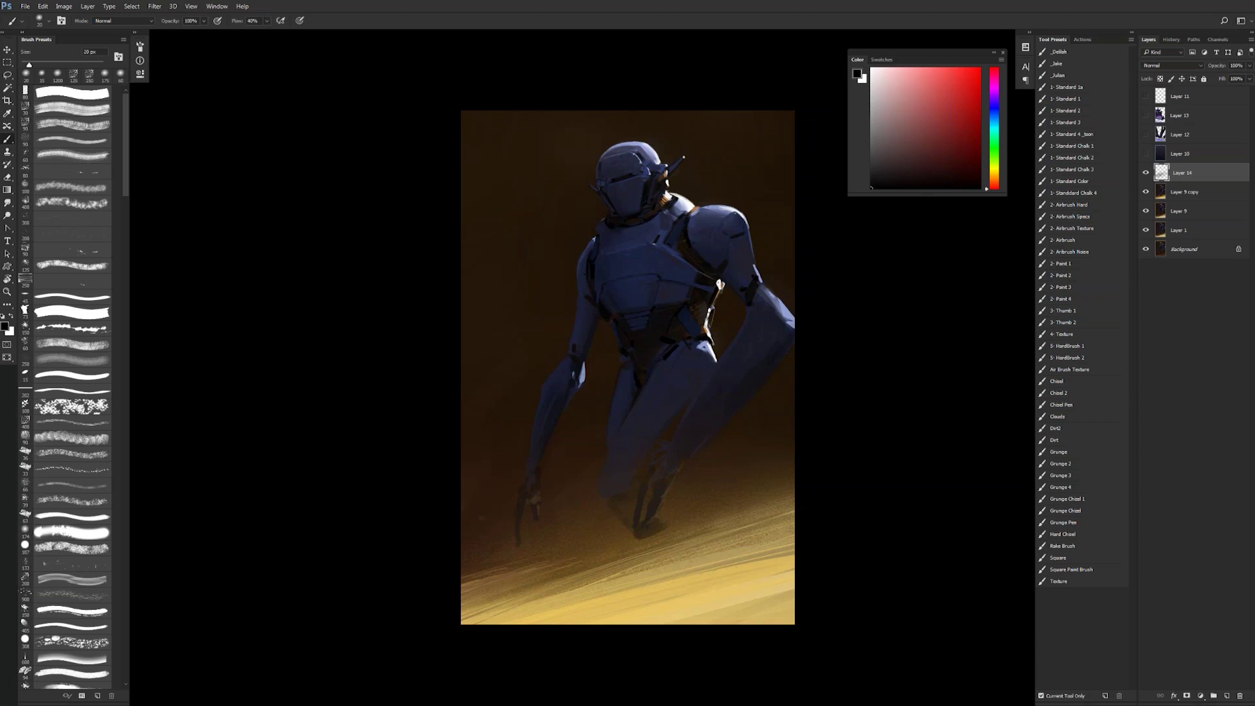
Step: Lasso the area around the robot's far leg, shade inside it with sampled dark blue and brown at 600 px, deselect and mirror the canvas
left_click(627, 274, "alt")
key("]")
key("]")
key("]")
key("]")
key("]")
key("]")
key("]")
key("]")
key("]")
key("]")
key("]")
key("]")
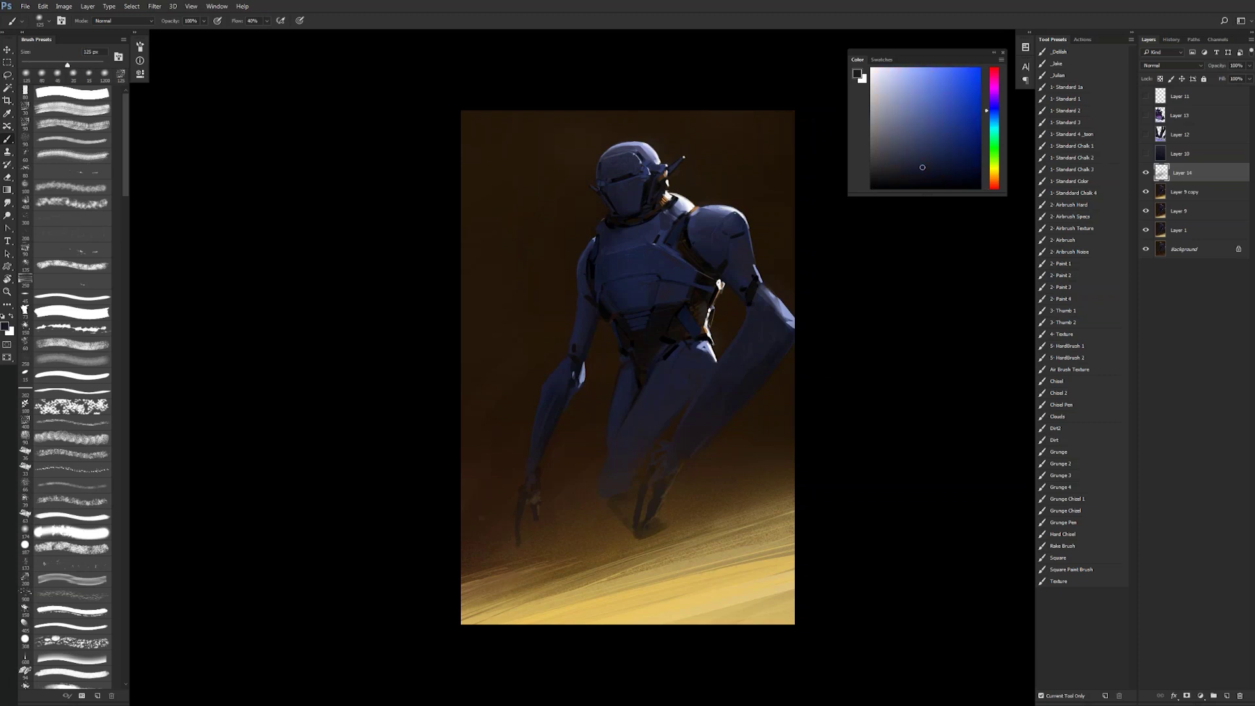
key("l")
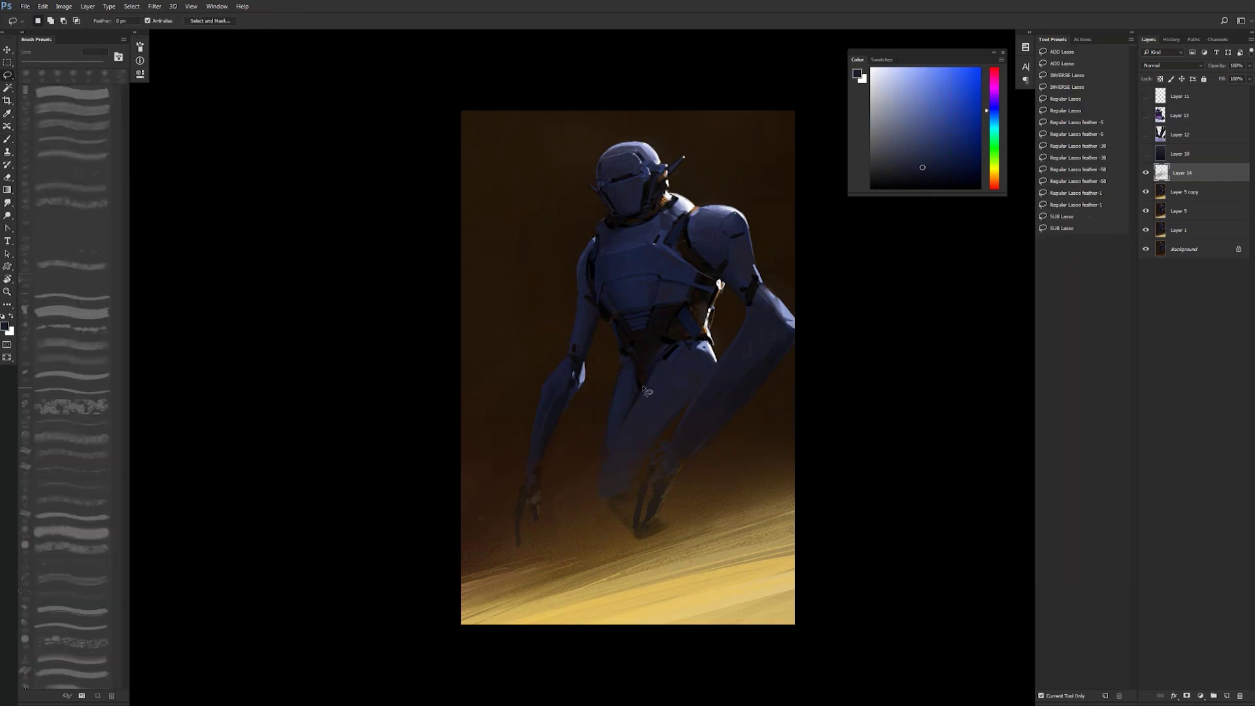
mouse_move(654, 369)
left_mouse_down()
mouse_move(586, 509)
mouse_move(570, 517)
mouse_move(569, 443)
mouse_move(611, 338)
left_mouse_up()
key("b")
key("bracketright")
key("bracketright")
key("bracketright")
key("bracketright")
key("bracketright")
key("bracketright")
key("bracketright")
key("bracketright")
left_click(616, 469, "alt")
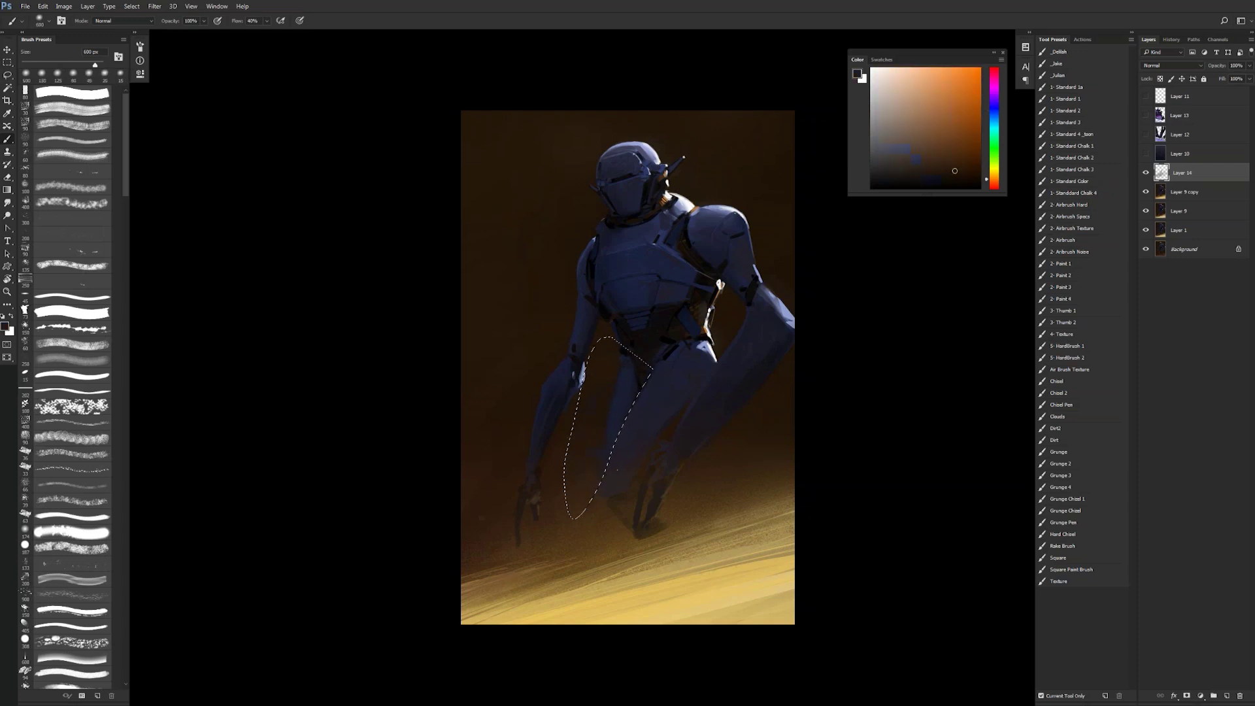
key("ctrl+d")
key("ctrl+shift+h")
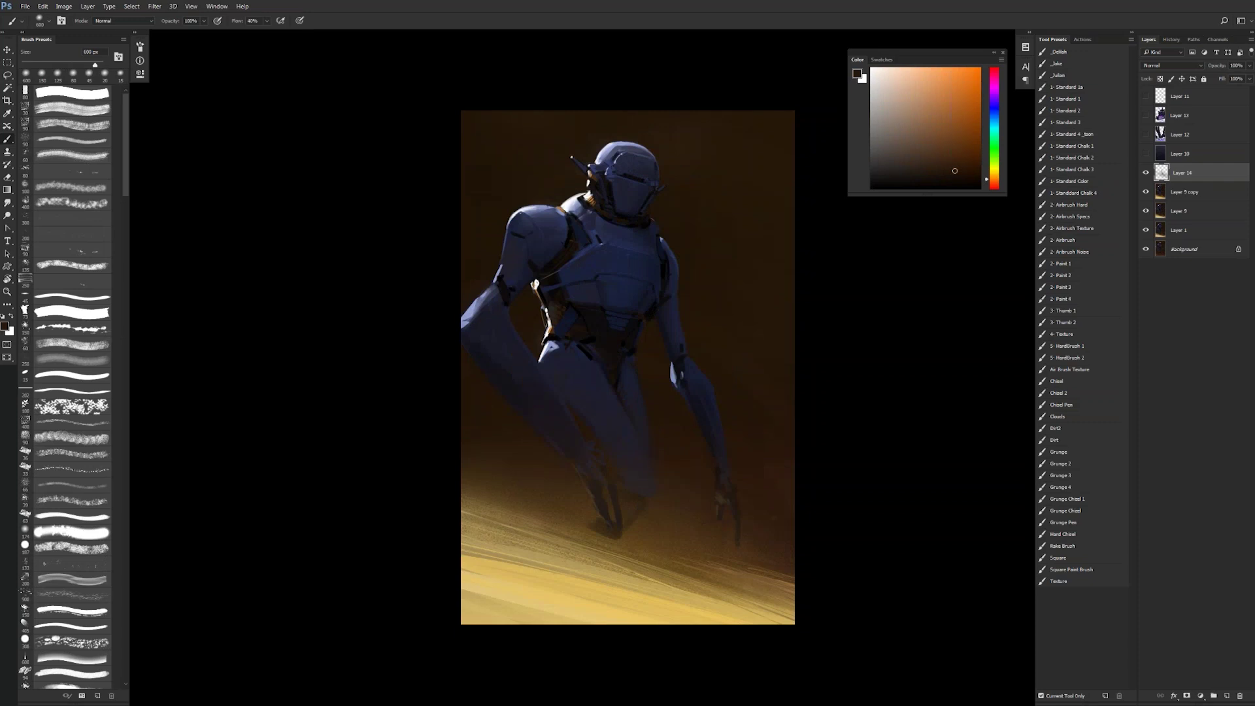
Step: Try a dab of sampled ochre haze above the sand beside the robot's legs
left_click(499, 531, "alt")
left_click(510, 494)
key("ctrl+z")
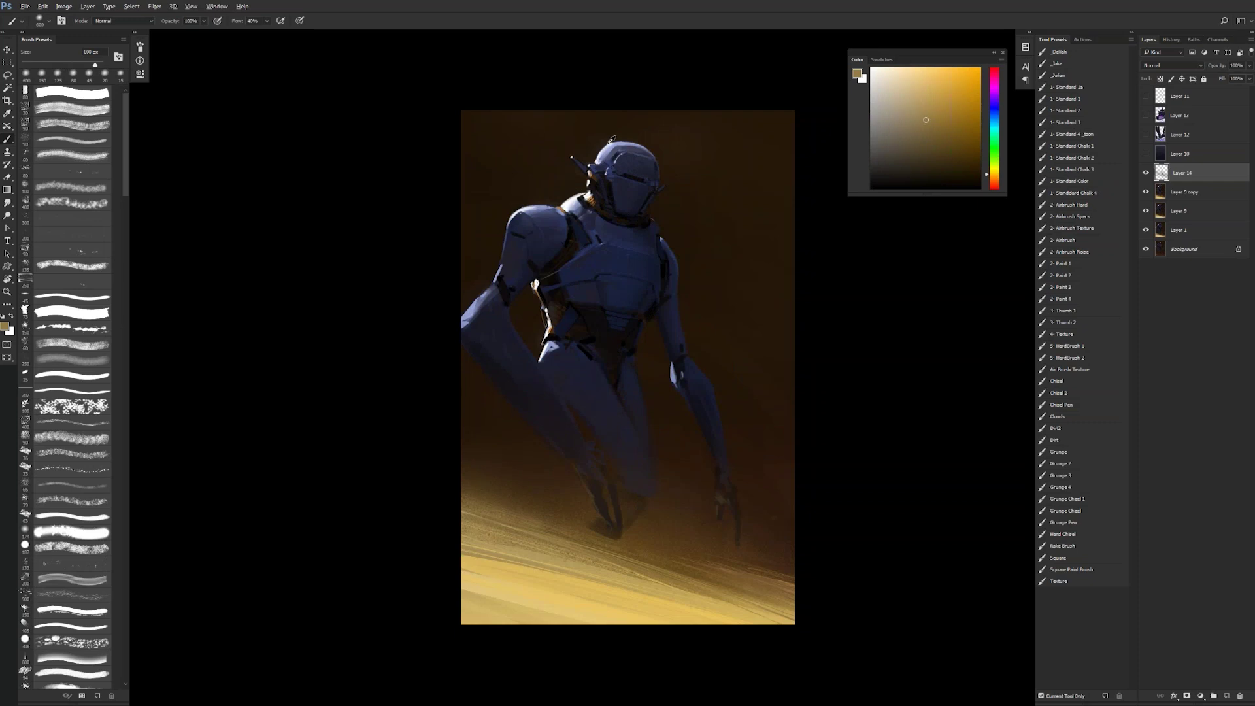
Step: Sample the pale highlight at the top of the robot's helmet, restore the standard screen mode and mirror the canvas back
left_click(608, 138, "alt")
key("f")
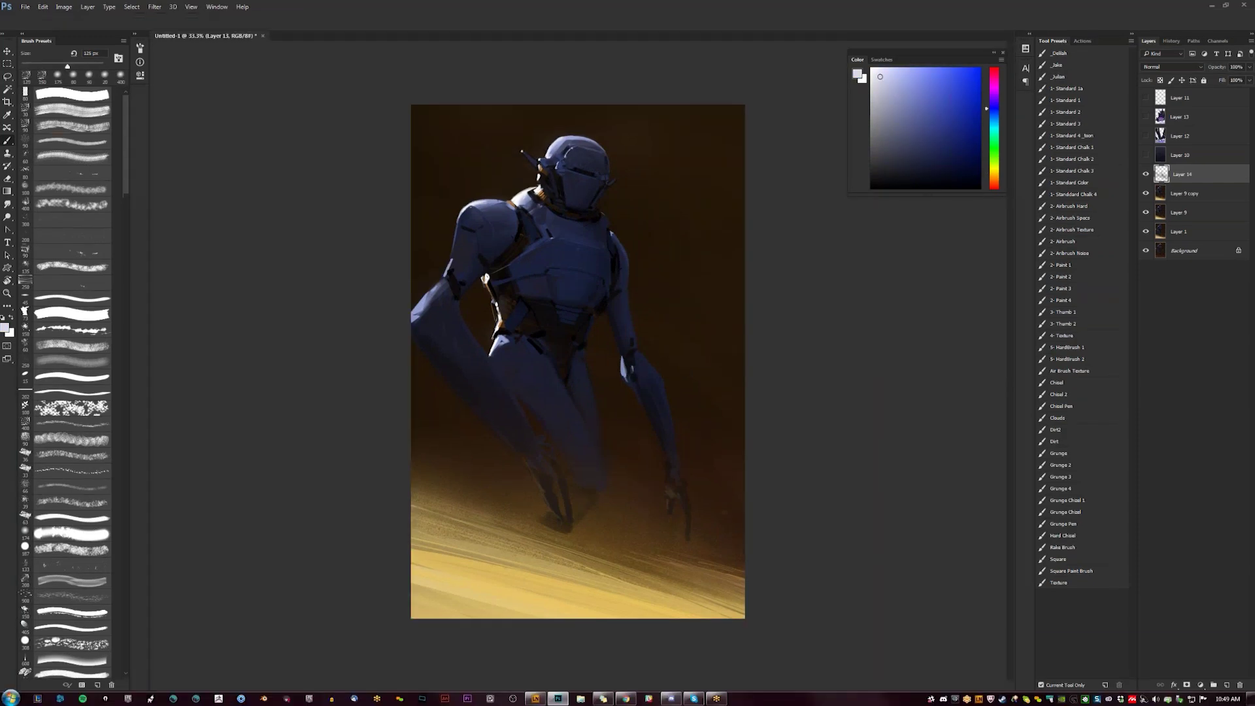
key("h")
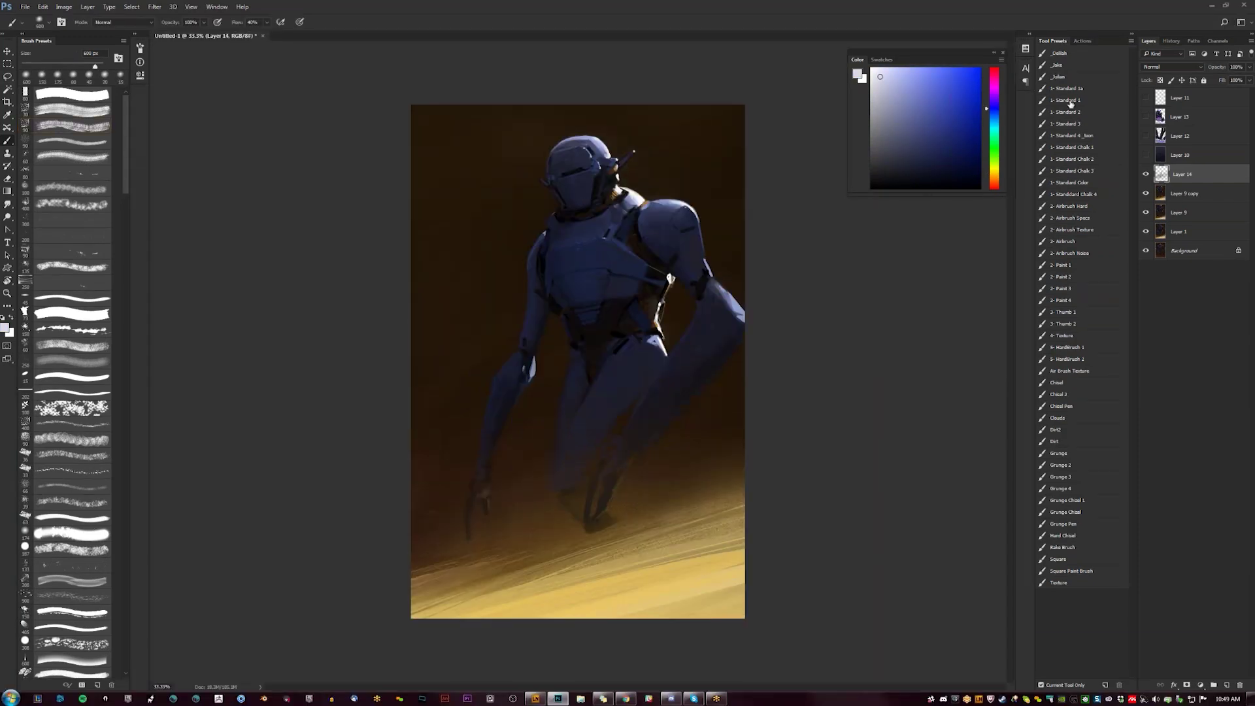
Step: Paint sampled dark brown over the background beside the robot with a hard brush up to 90 px, mirroring the canvas and back to check
left_click(70, 96)
left_click(426, 386, "alt")
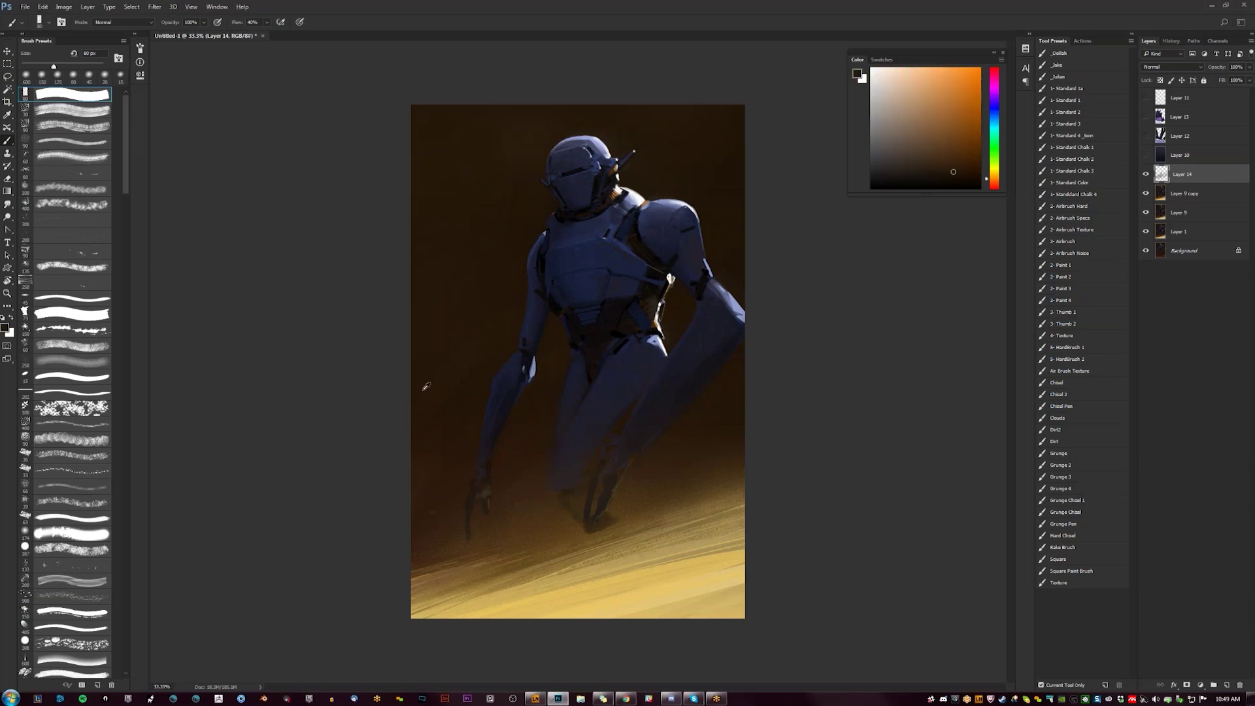
left_click_drag(412, 211, 444, 245)
key("]")
left_click_drag(525, 91, 518, 173)
key("ctrl+shift+h")
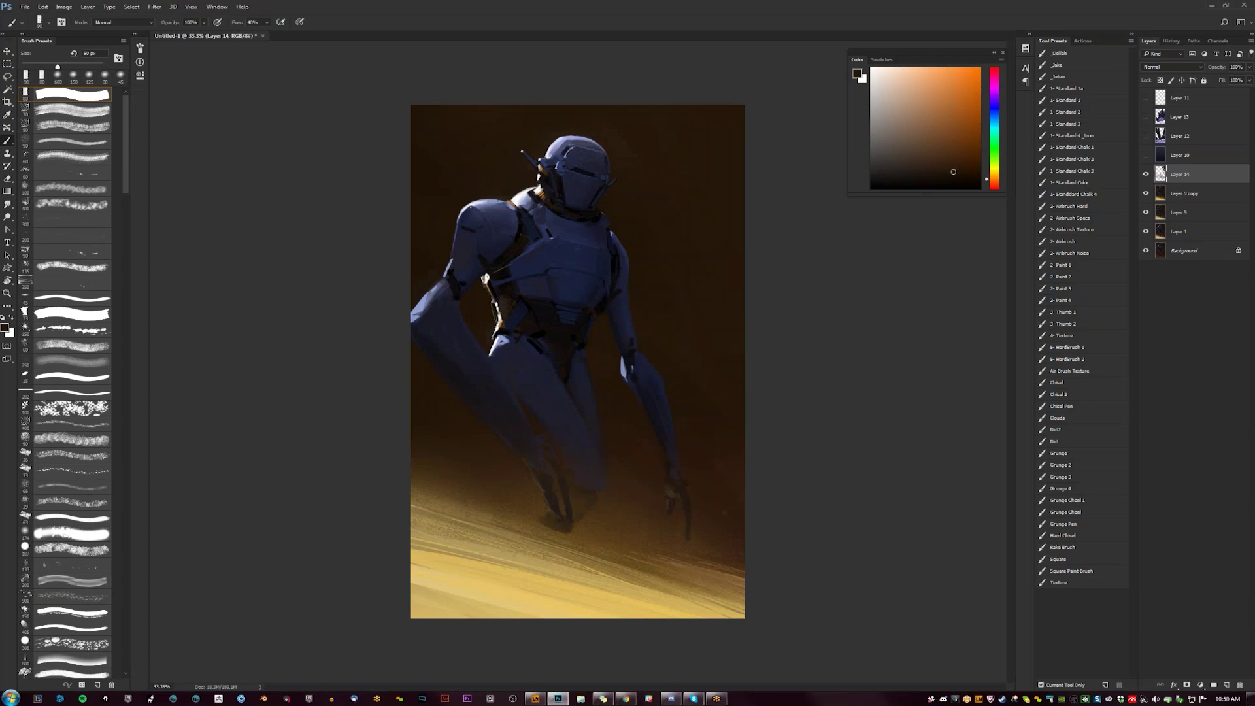
key("ctrl+shift+h")
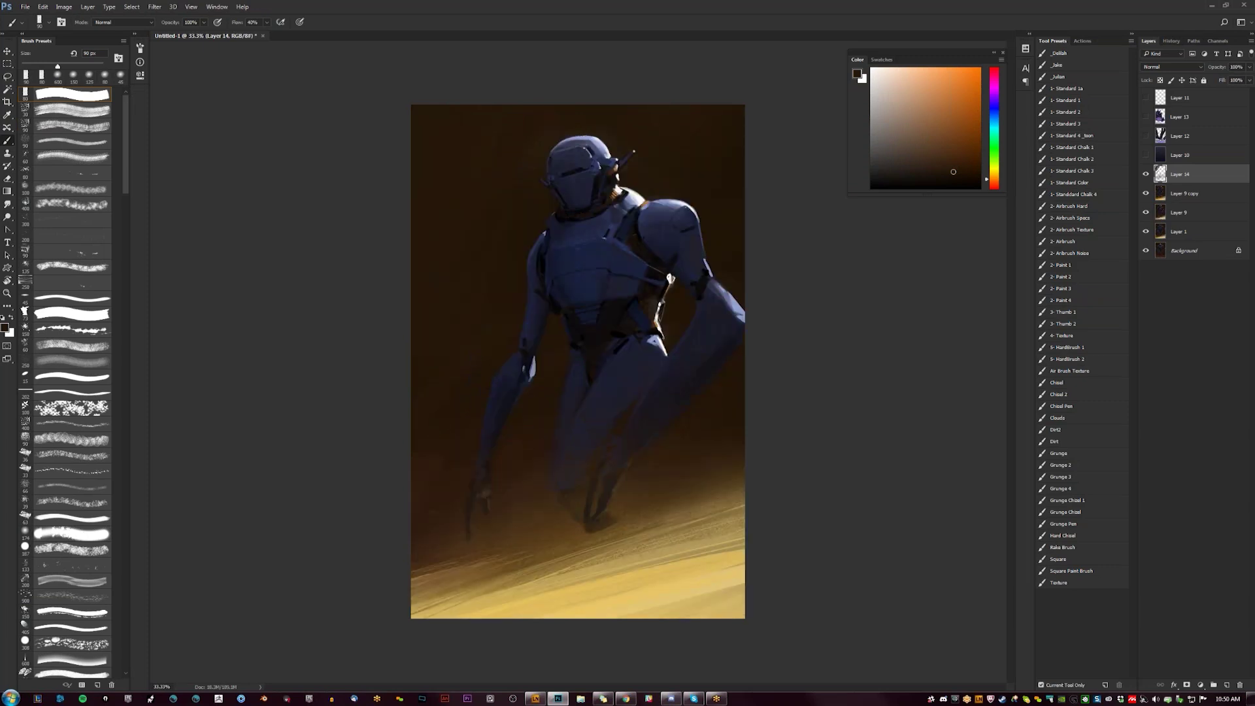